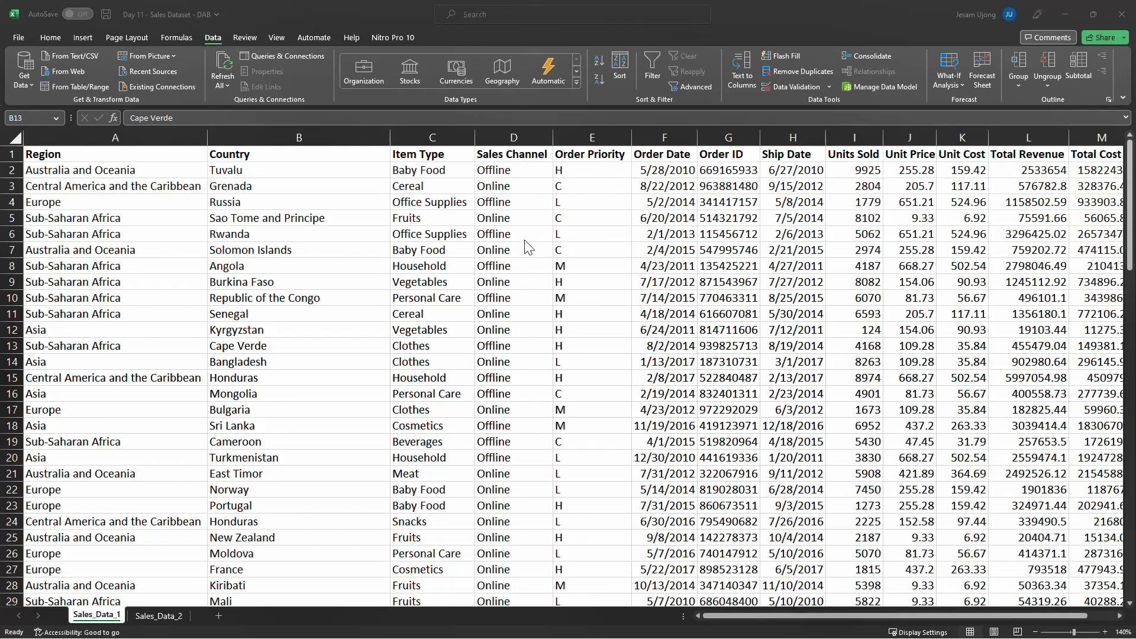
Scroll across the Sales_Data_1 sheet and open the Sales_Data_2 sheet to review its columns
click(452, 183)
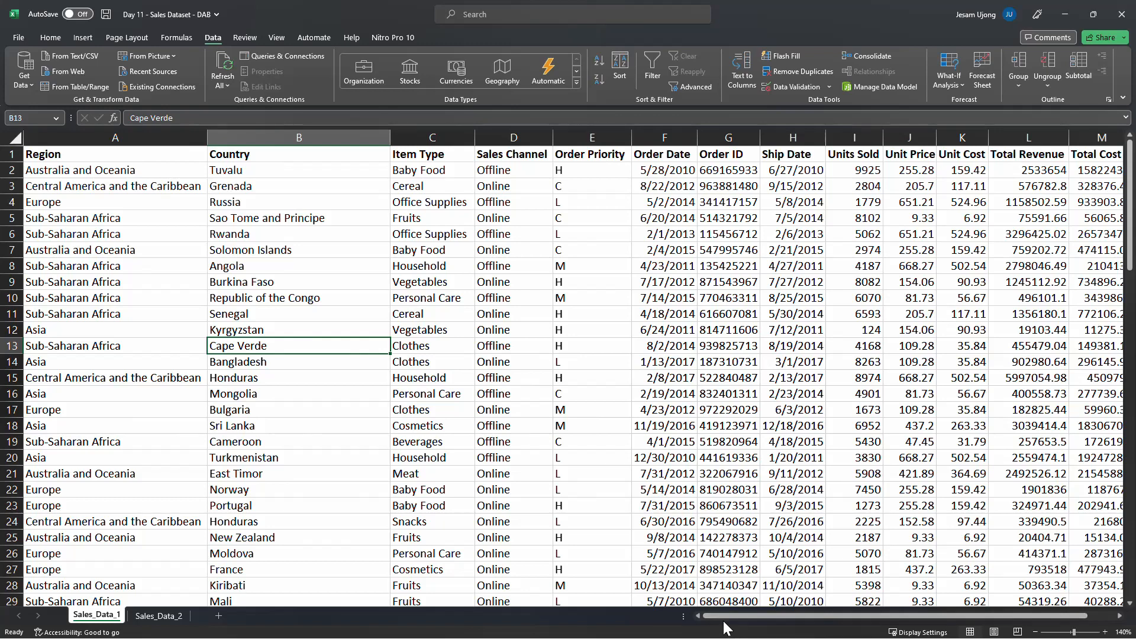
drag(724, 622, 818, 602)
click(158, 616)
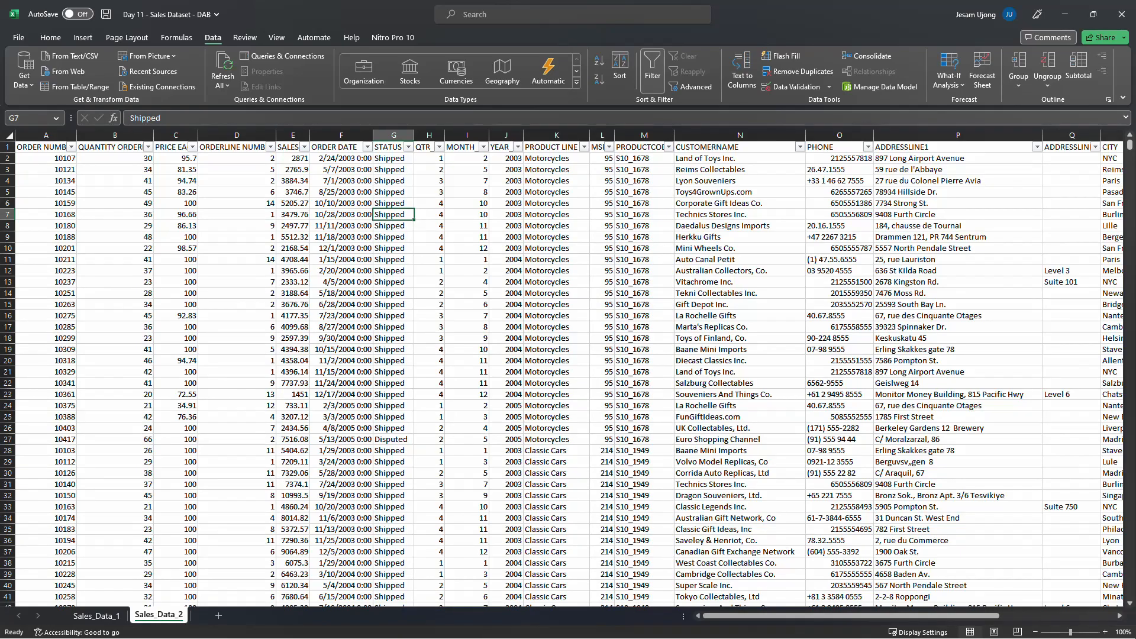
Zoom Sales_Data_2 in to 130% to read its fields, then return to the Sales_Data_1 sheet
click(1104, 632)
click(1104, 632)
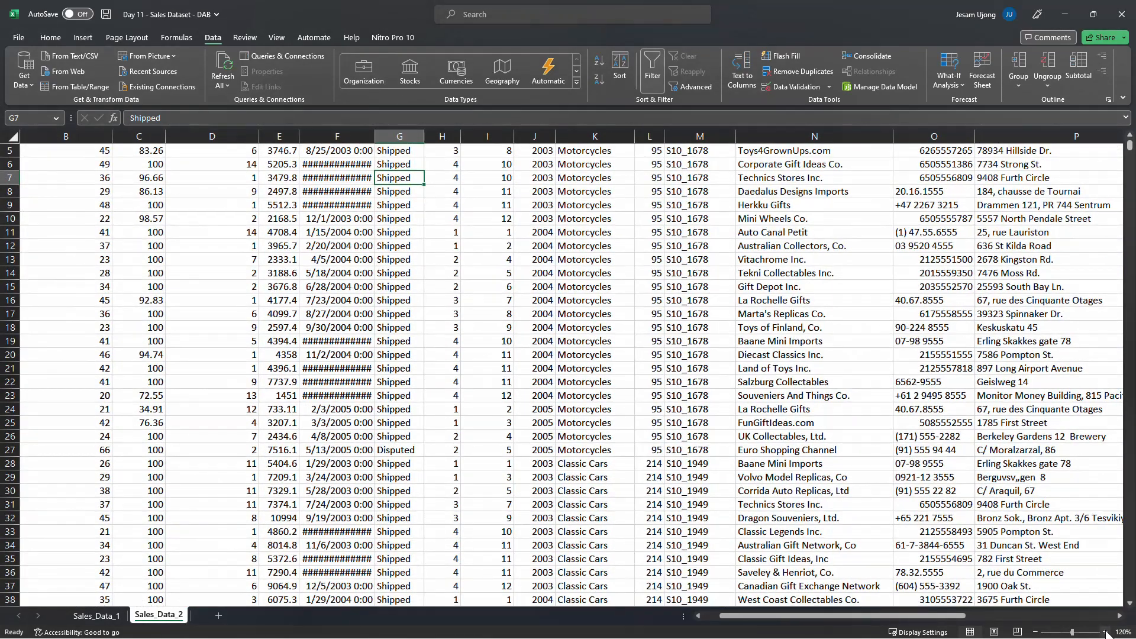
click(1105, 632)
scroll(567, 477, up, 2)
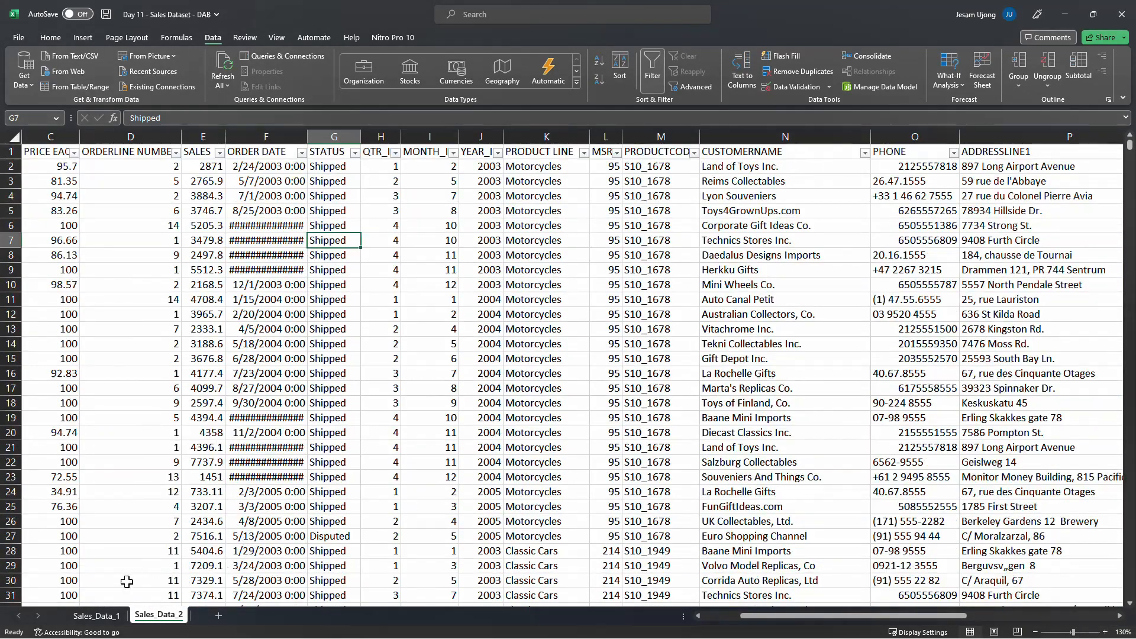
click(102, 616)
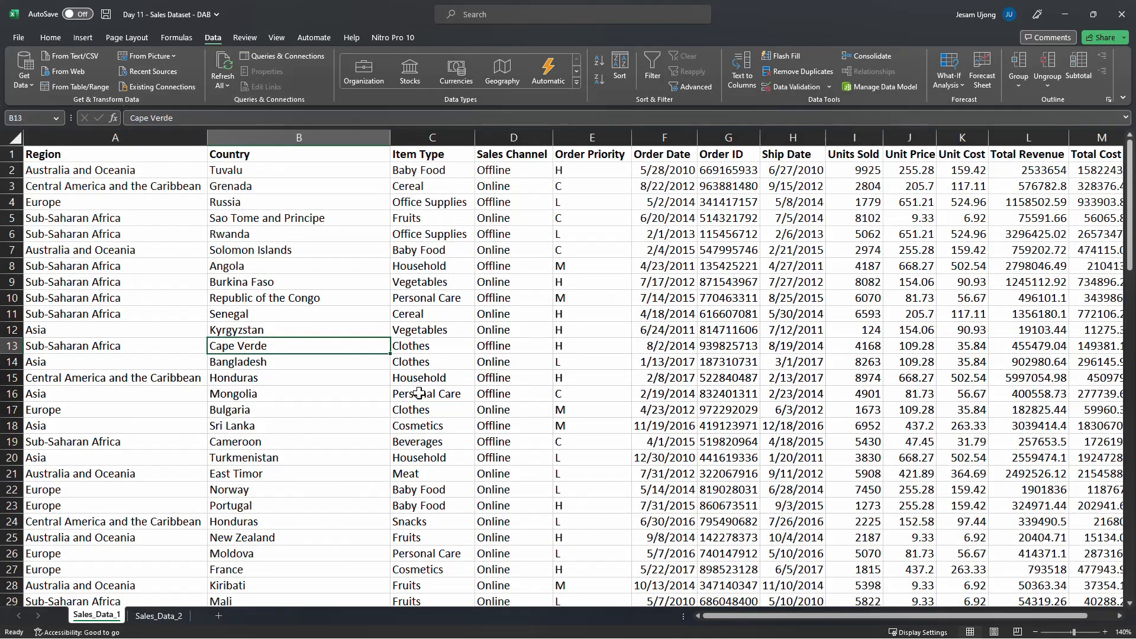
Examine the Region and Country entries in Sales_Data_1 by selecting several of their cells
click(342, 198)
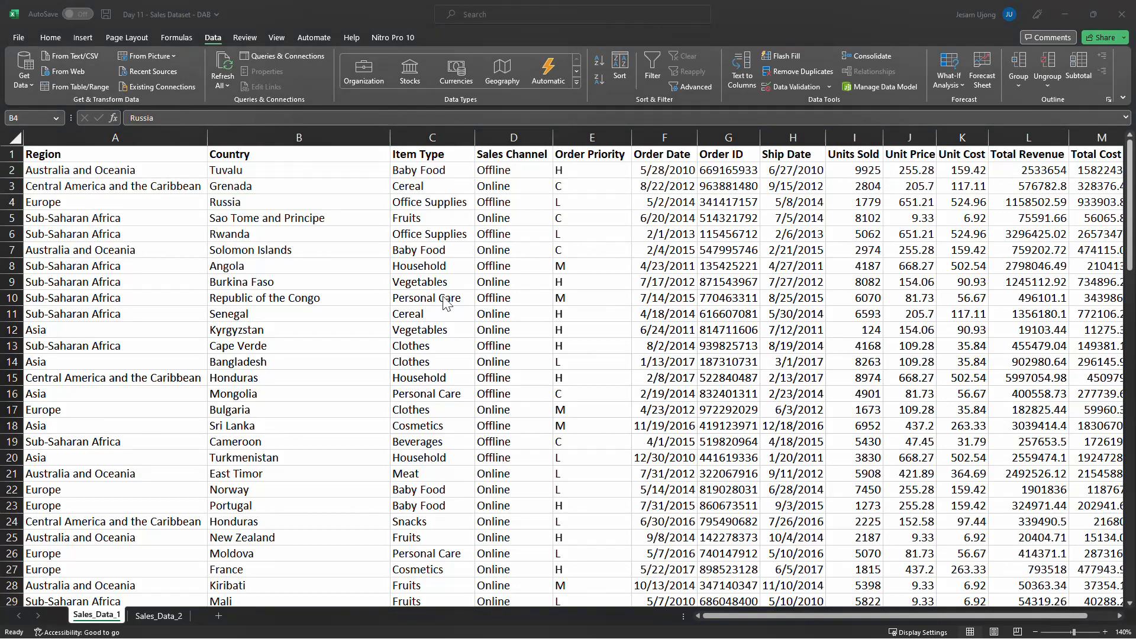
click(194, 240)
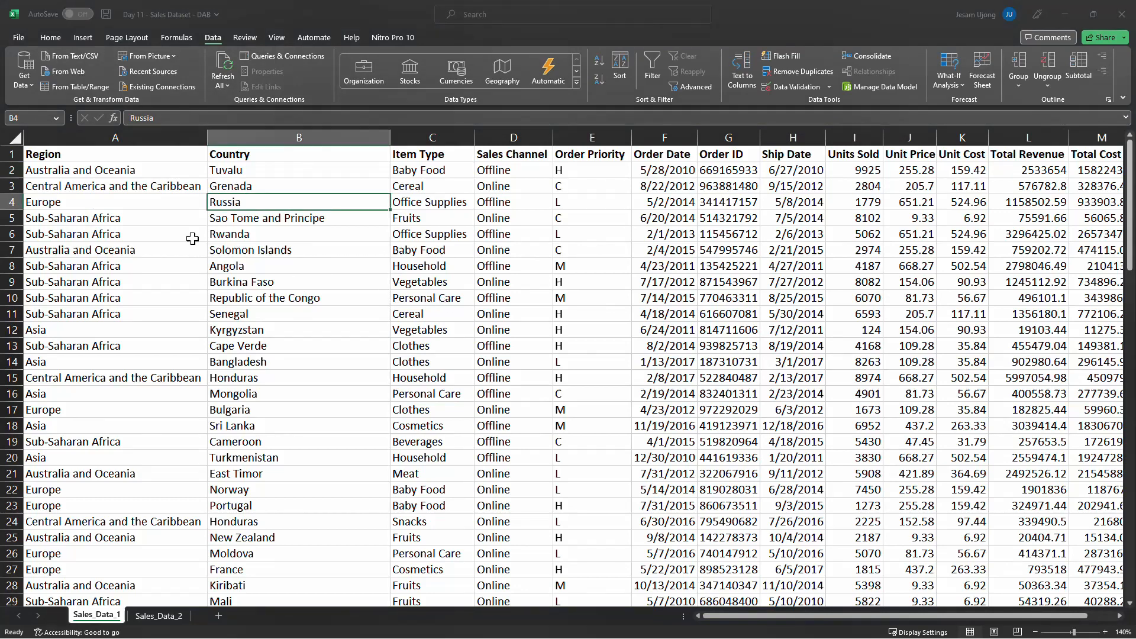
click(165, 200)
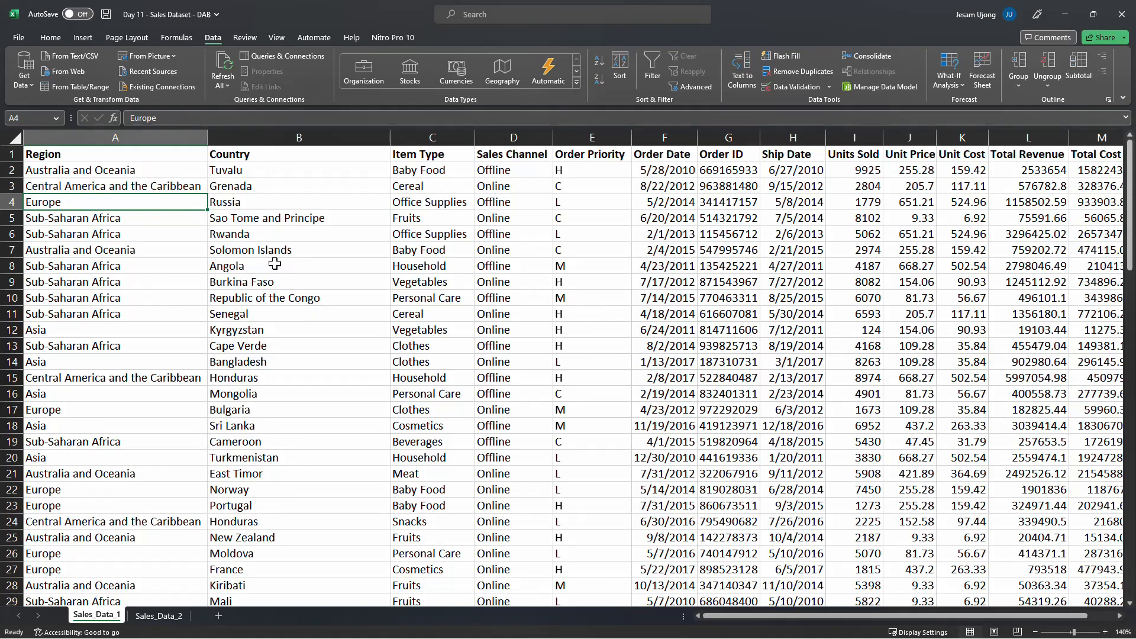
scroll(272, 273, down, 1)
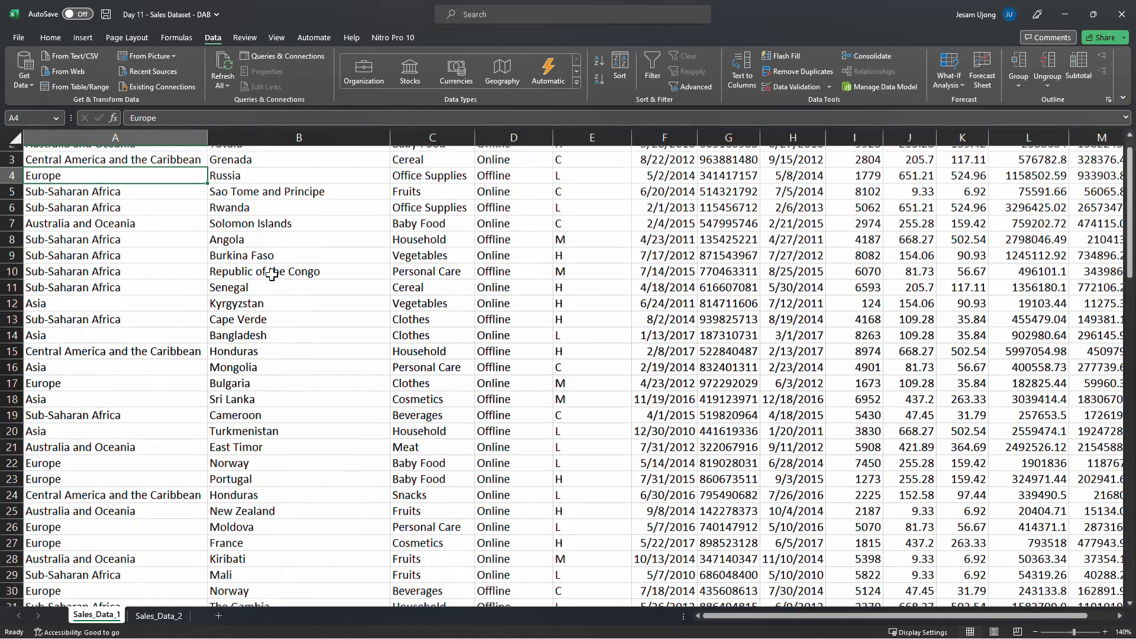
scroll(272, 274, up, 1)
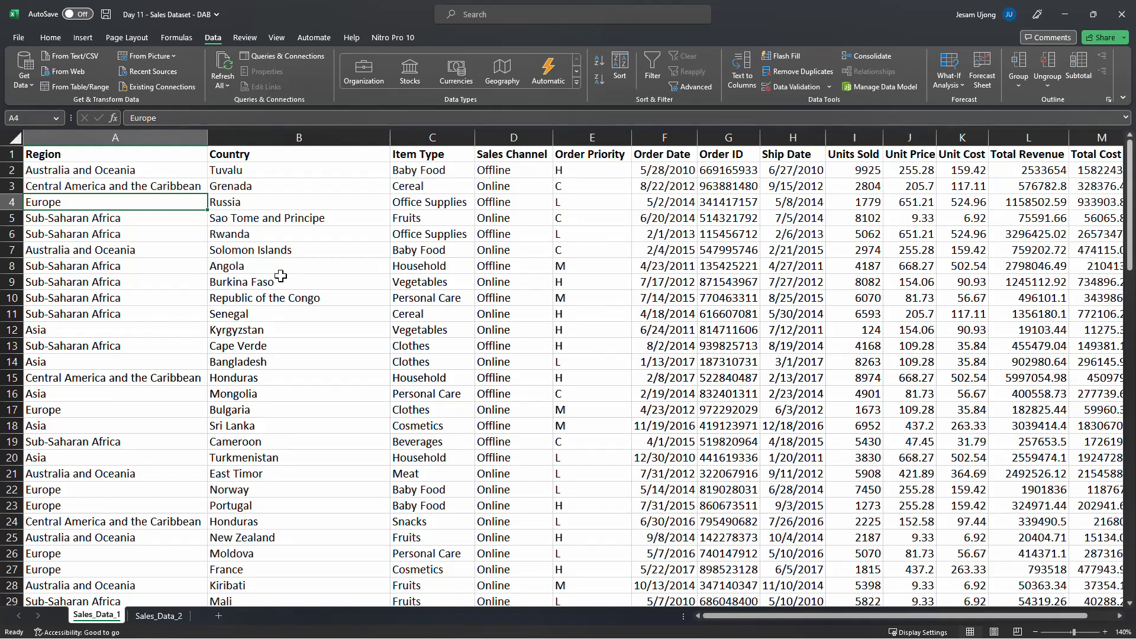
click(125, 157)
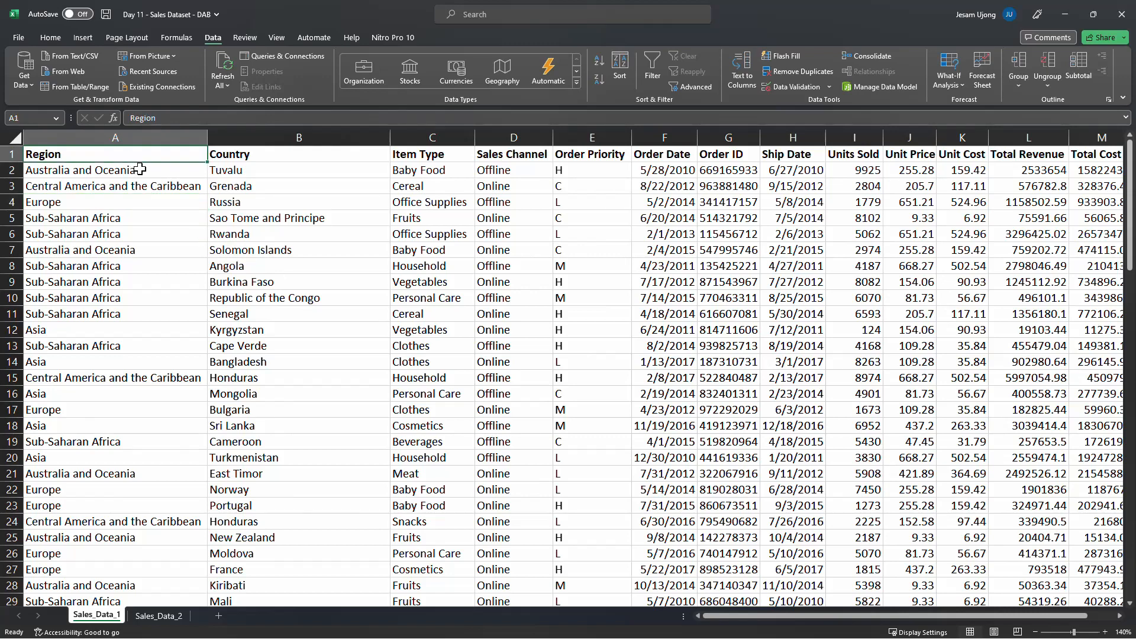
click(141, 169)
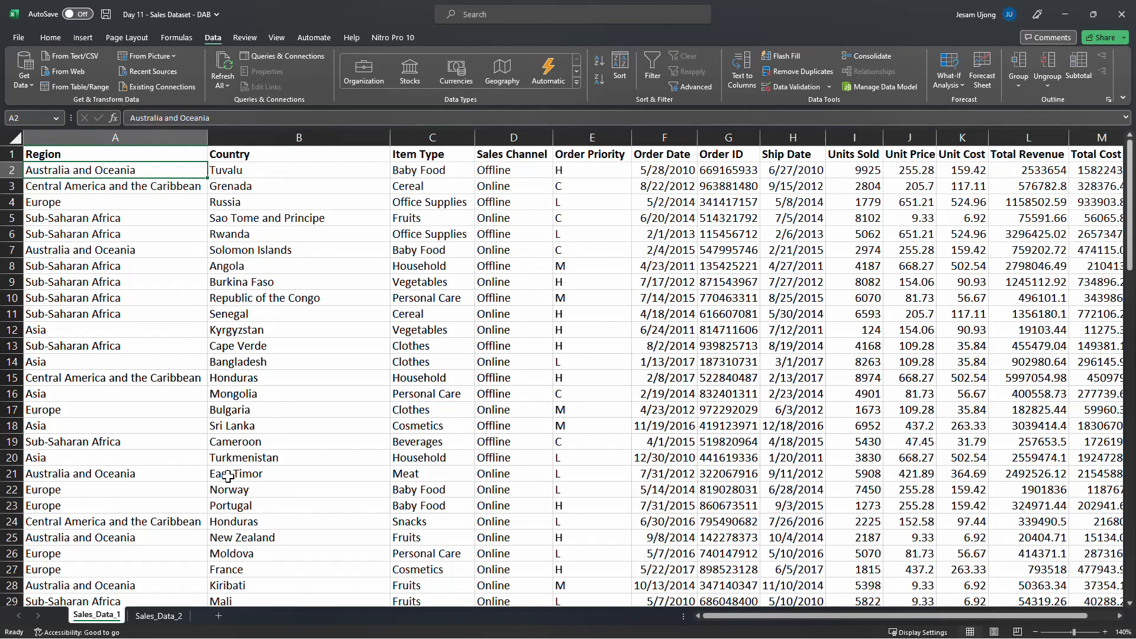
Switch back and forth between the Sales_Data_1 and Sales_Data_2 sheets to compare them
click(49, 38)
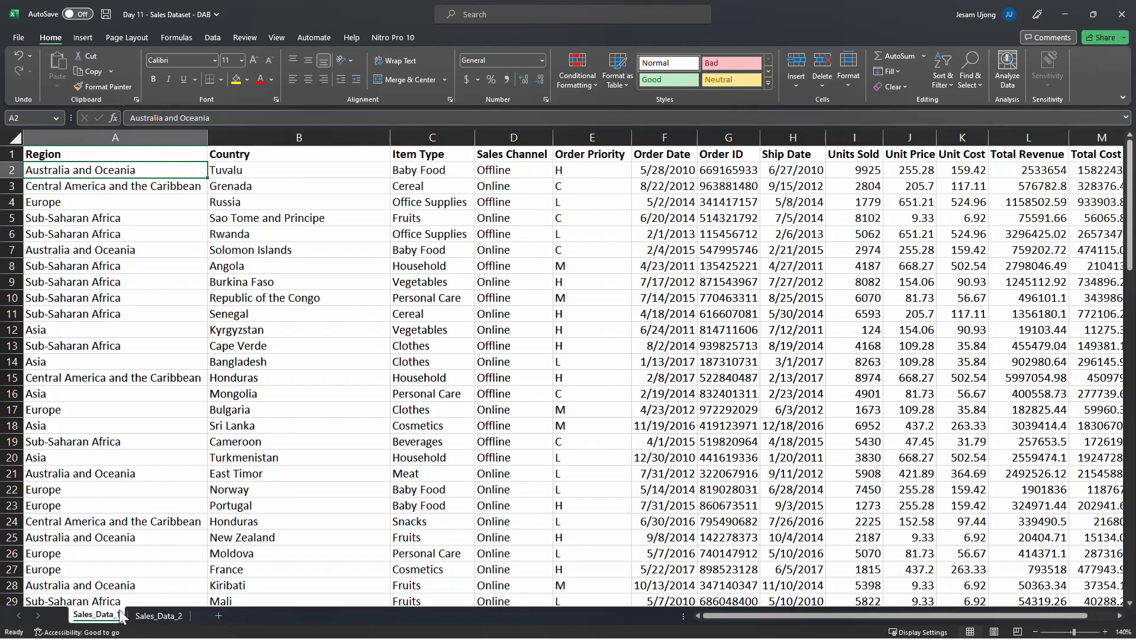
click(145, 617)
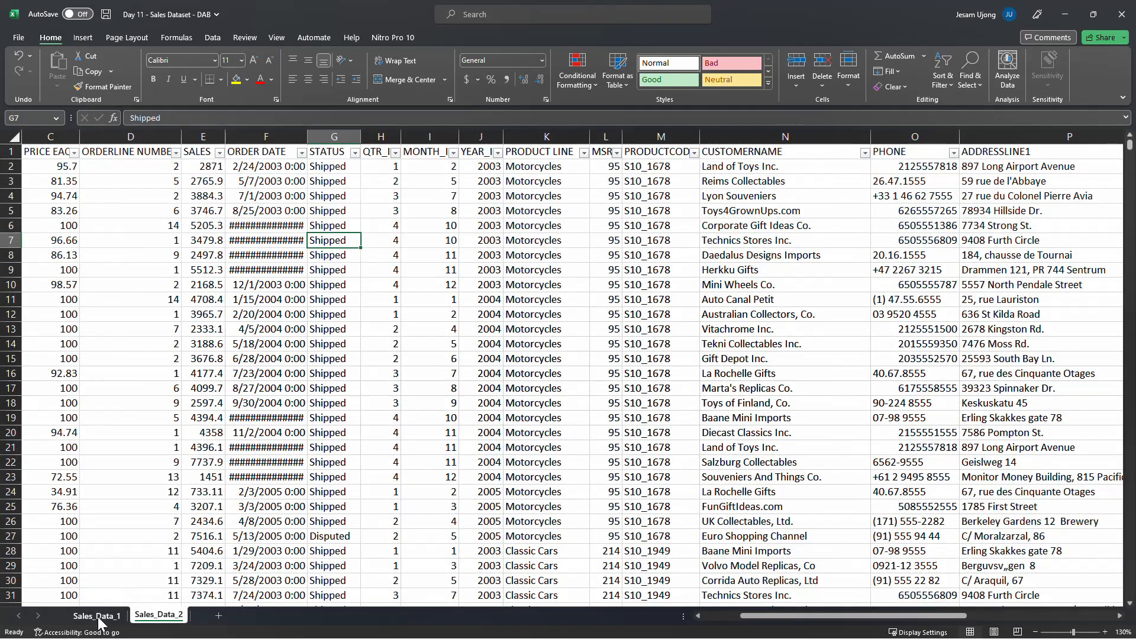
click(103, 615)
click(147, 622)
click(109, 617)
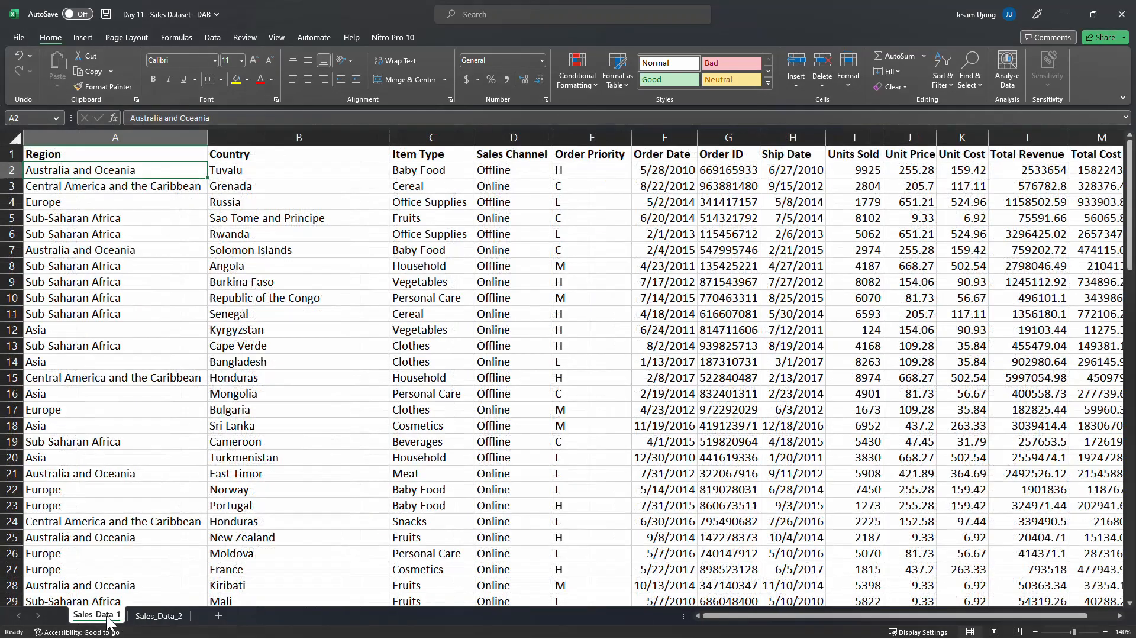
Autofit the ORDER DATE column on Sales_Data_2 so the dates show fully, and return to Sales_Data_1
click(158, 618)
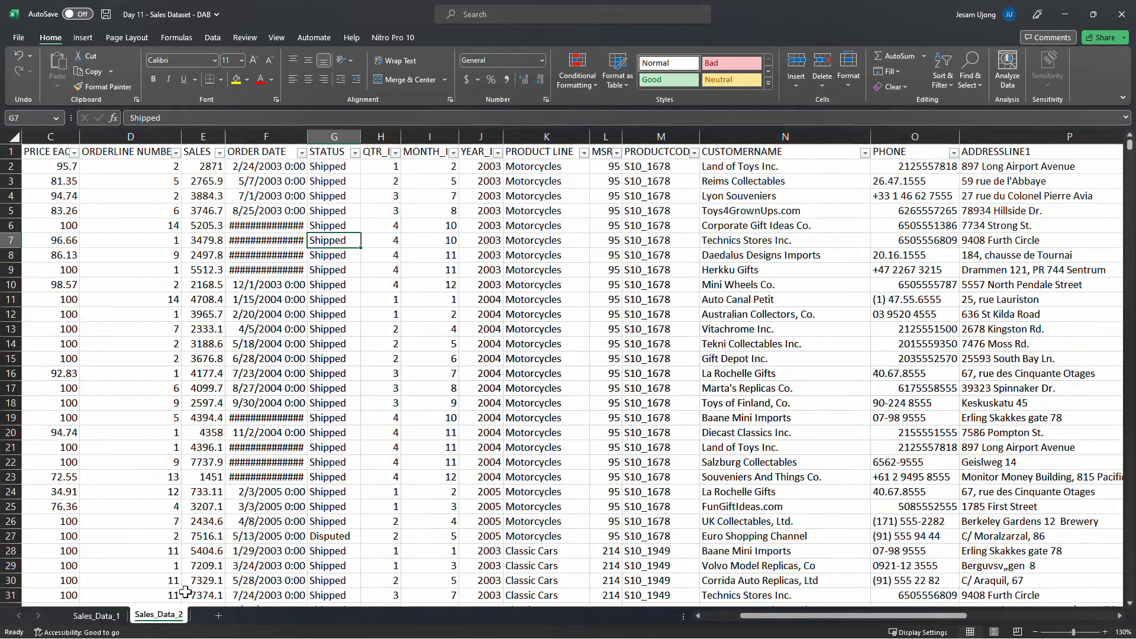
double_click(307, 136)
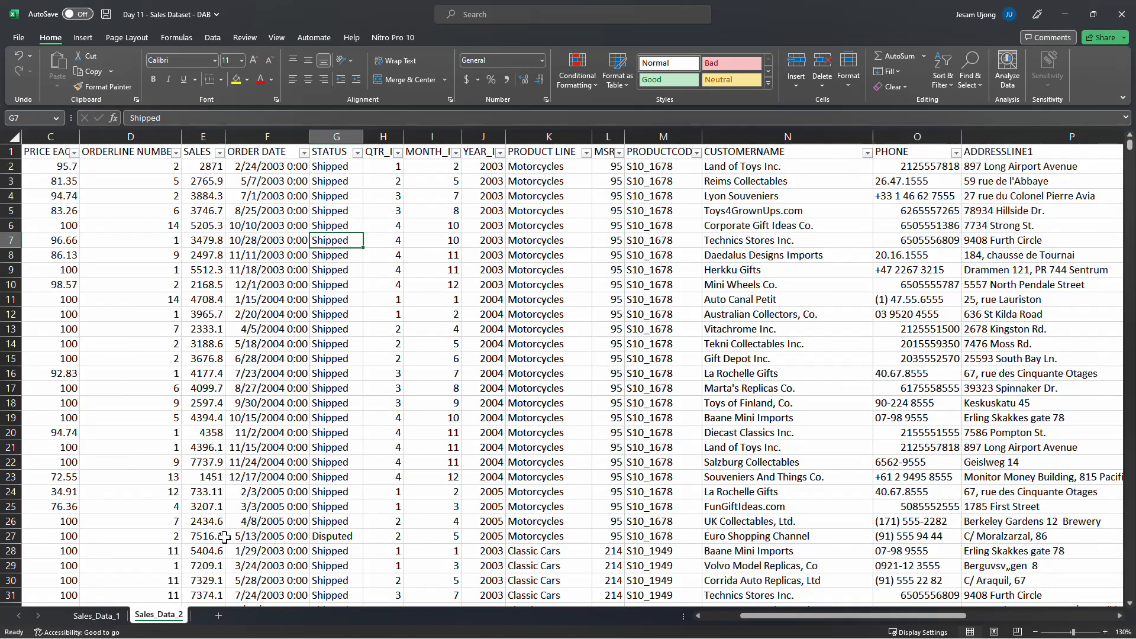
click(96, 617)
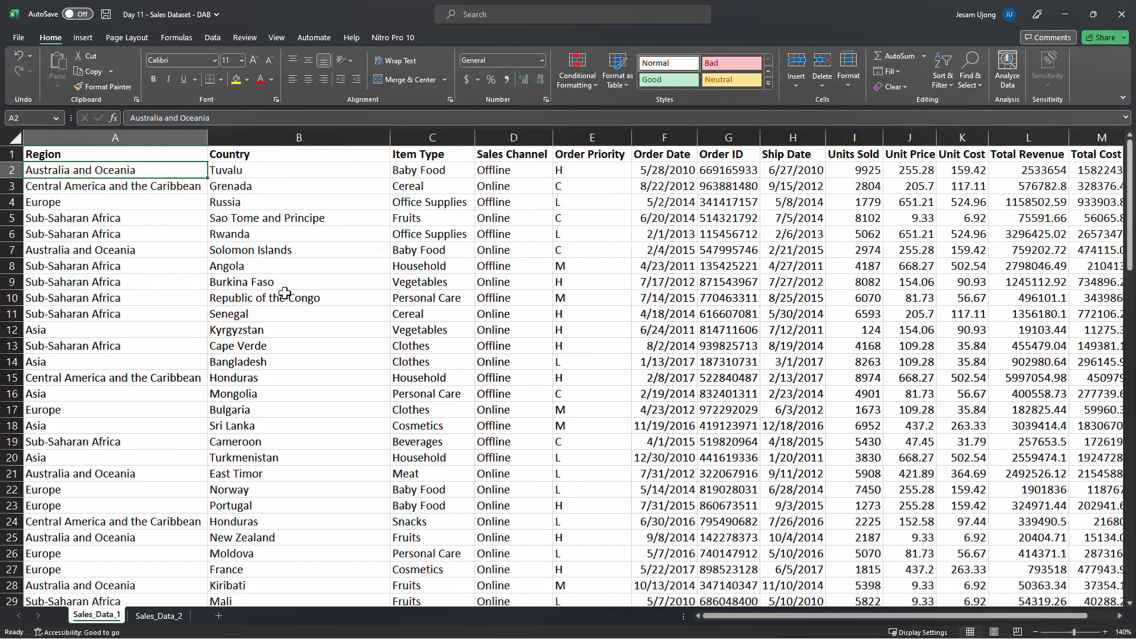
Scroll across Sales_Data_1 to review its columns through Total Profit and back to Region
click(273, 224)
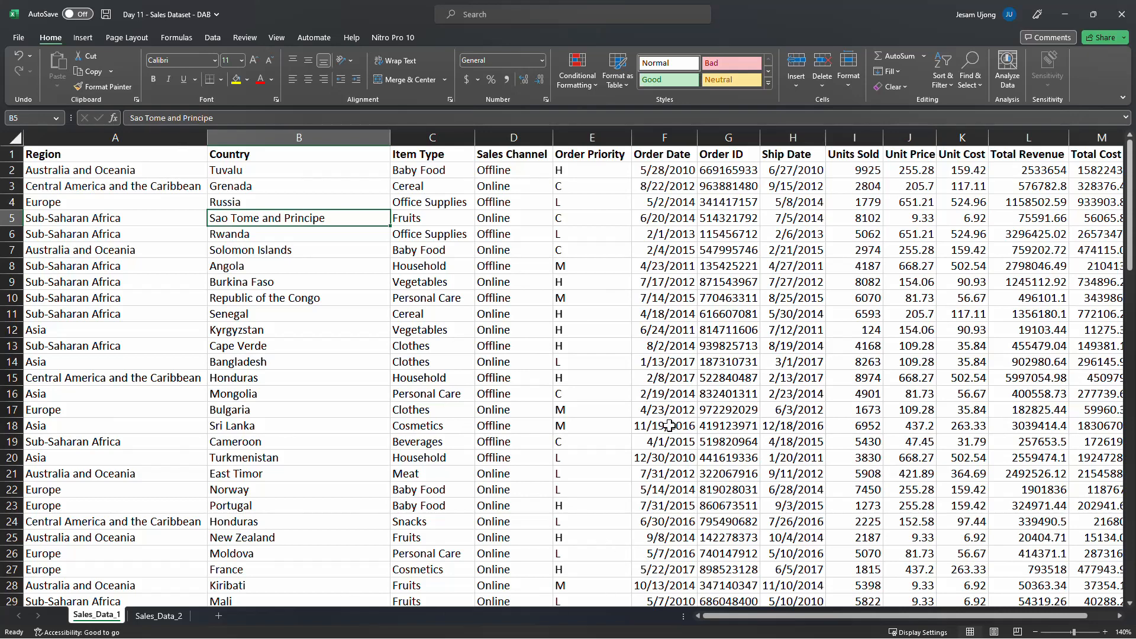
click(719, 334)
drag(719, 616, 868, 615)
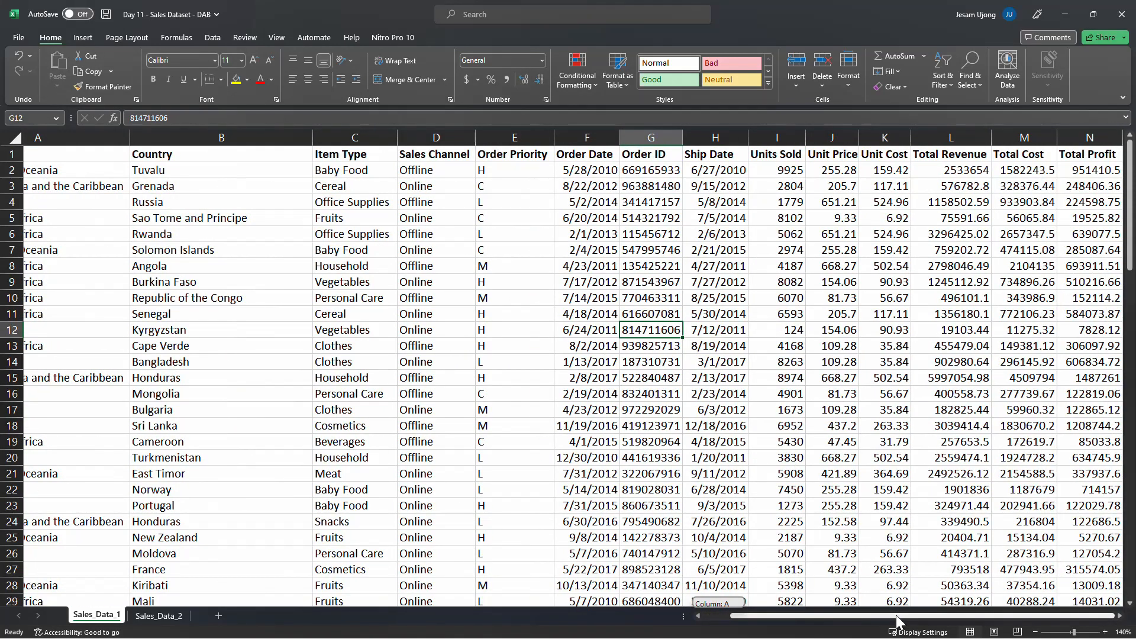
drag(747, 615, 569, 598)
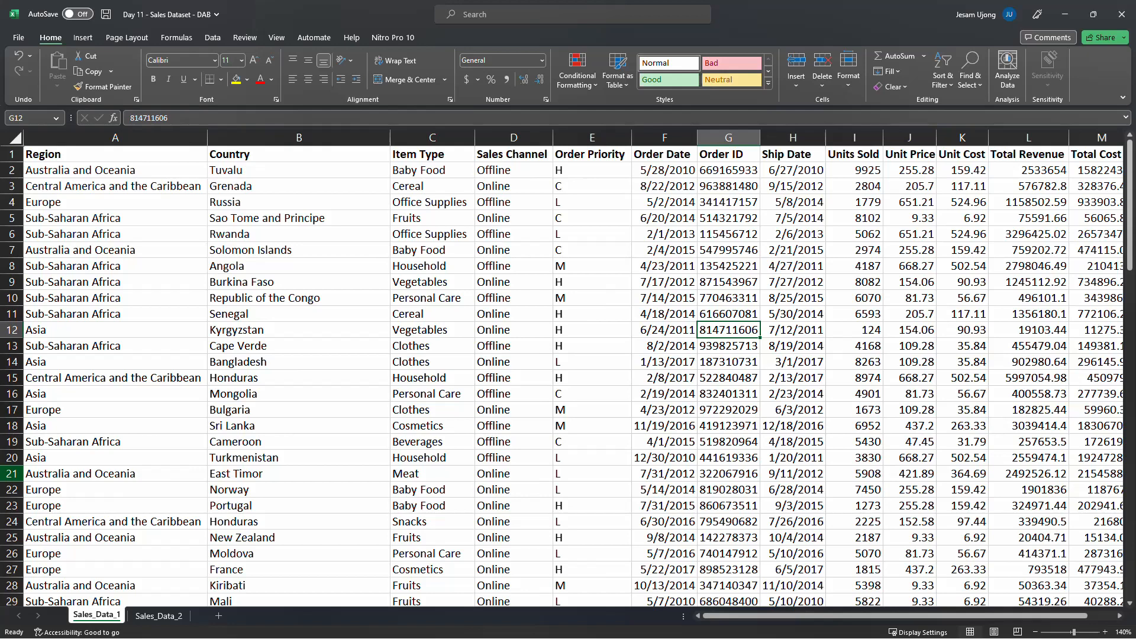
click(154, 167)
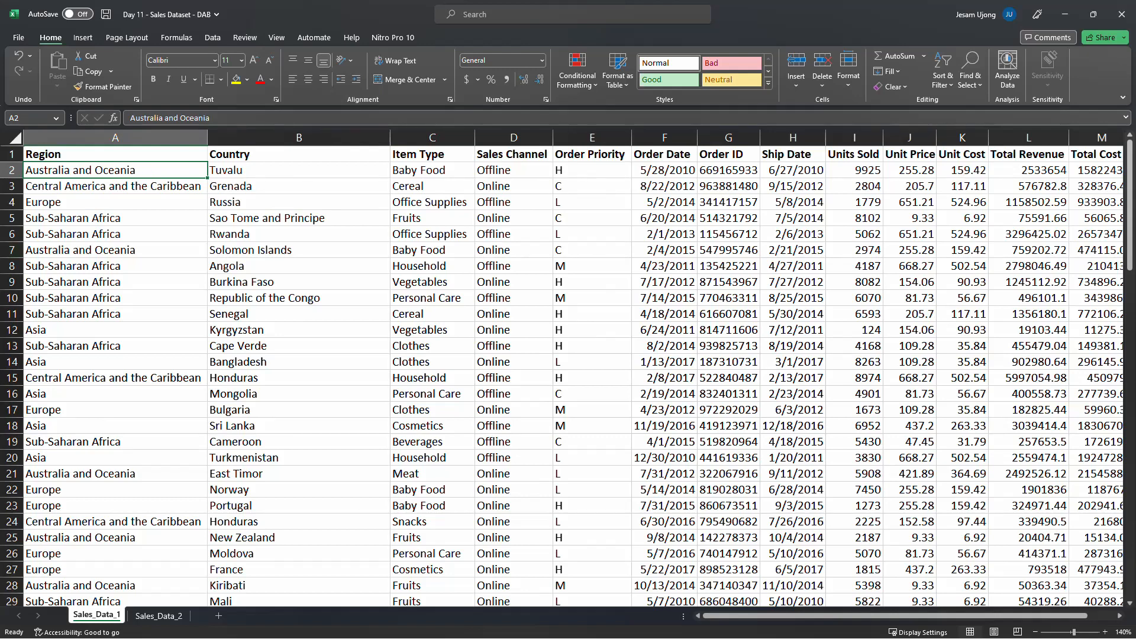
Compare Region and Country cells across both sheets by selecting entries in each
click(173, 184)
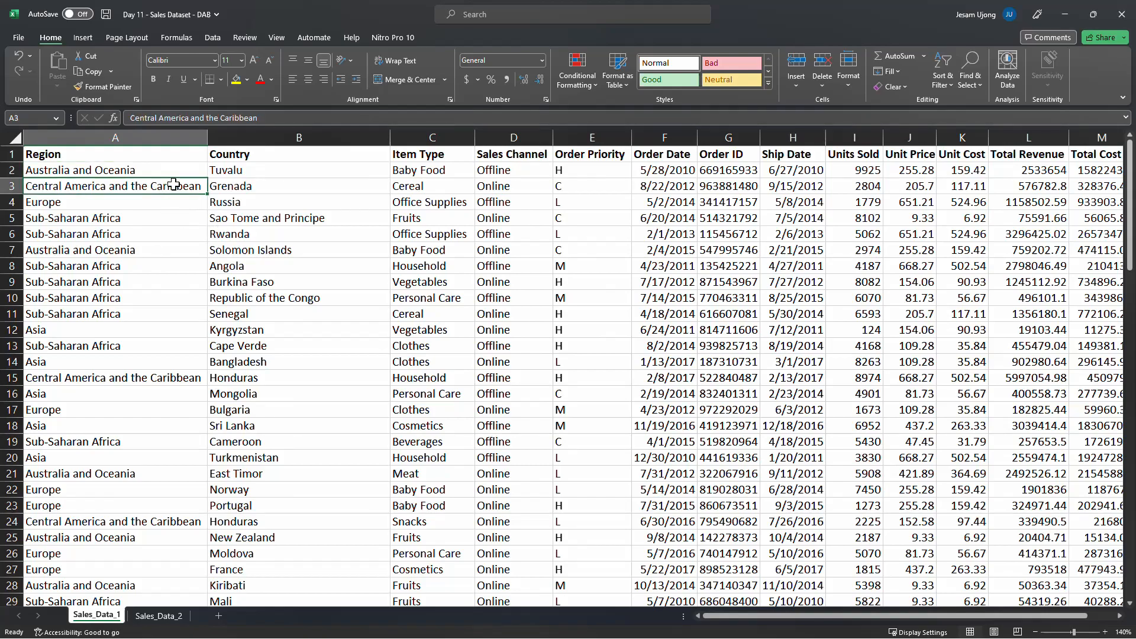
click(176, 619)
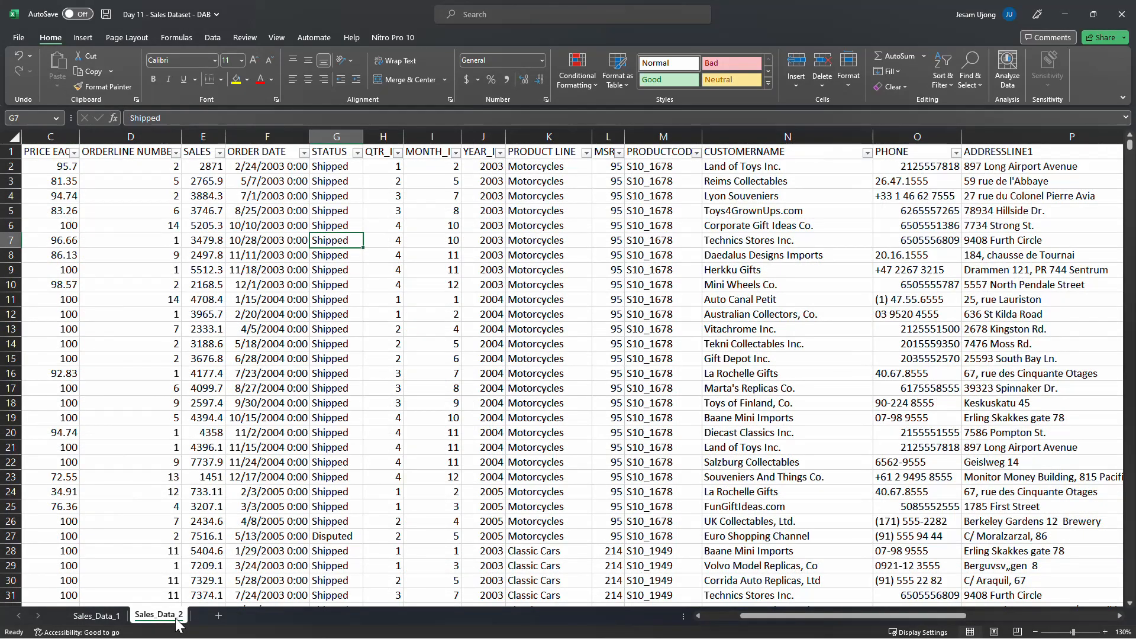
click(105, 618)
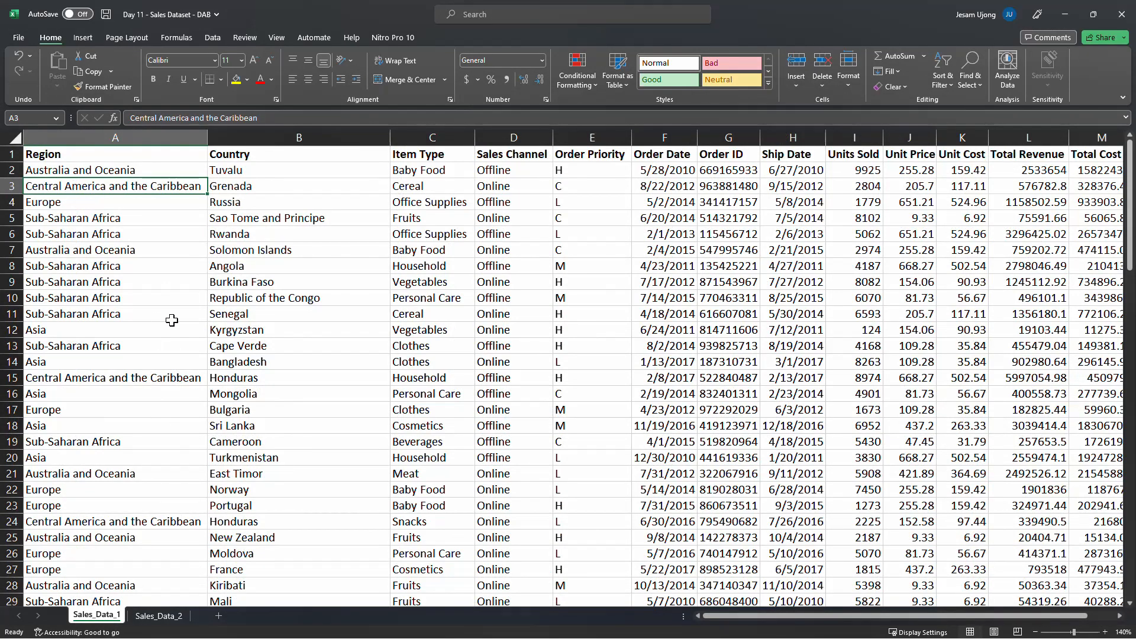
click(154, 170)
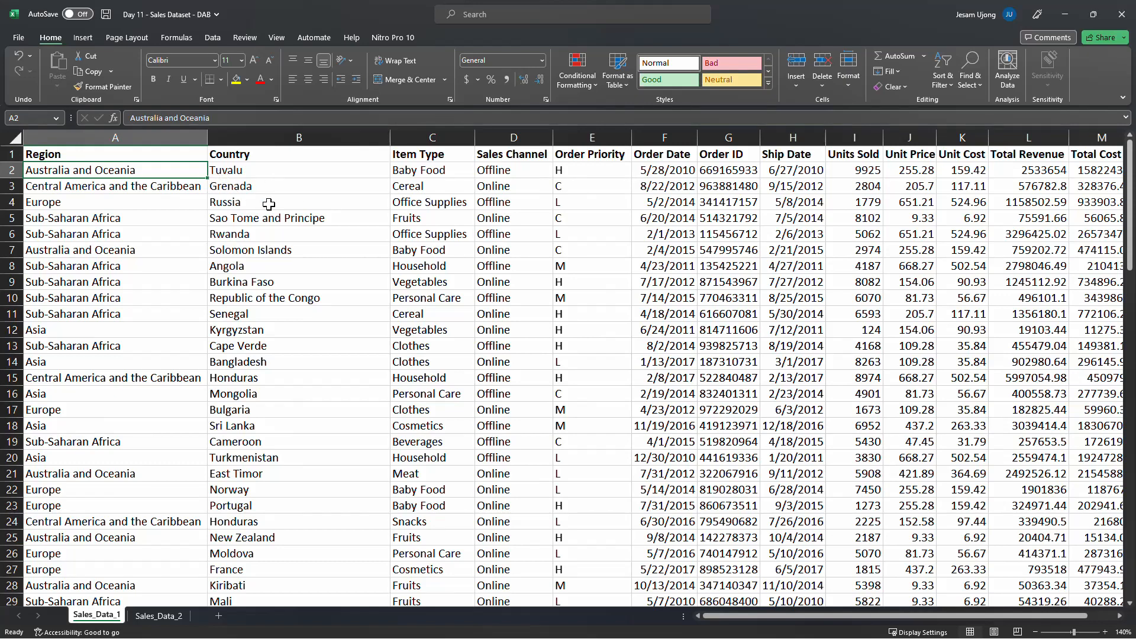
click(282, 216)
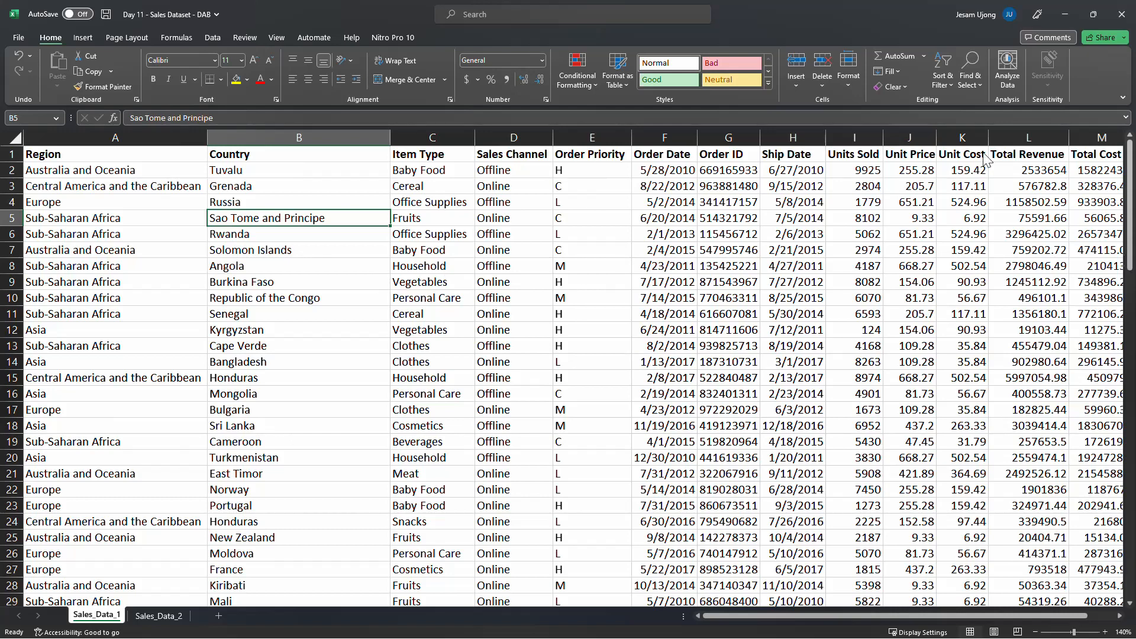
click(278, 172)
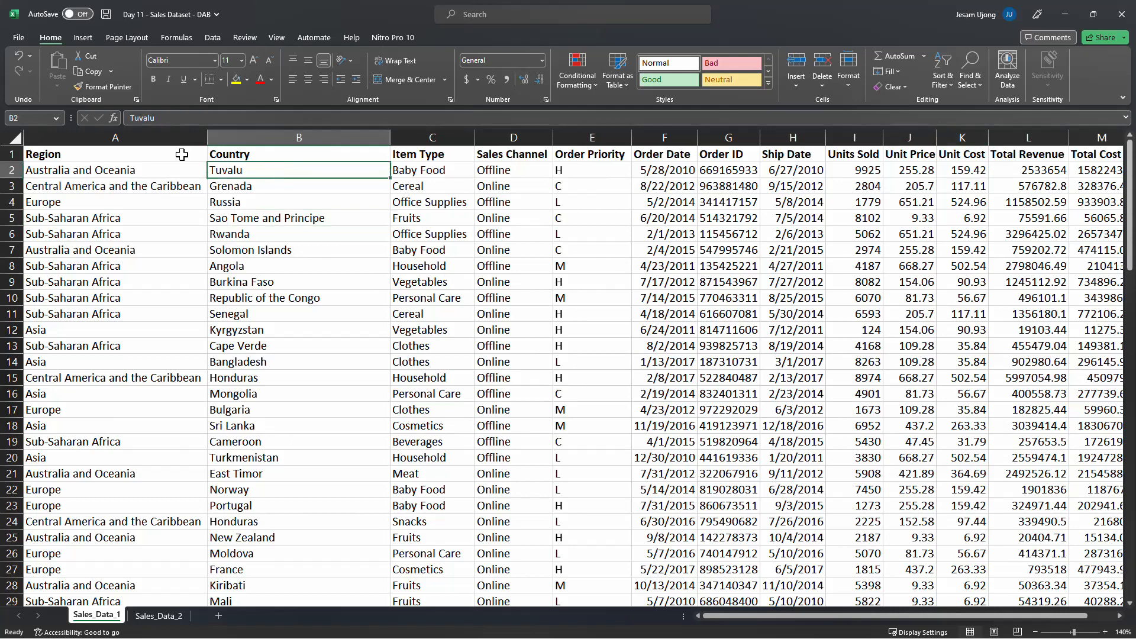
click(123, 168)
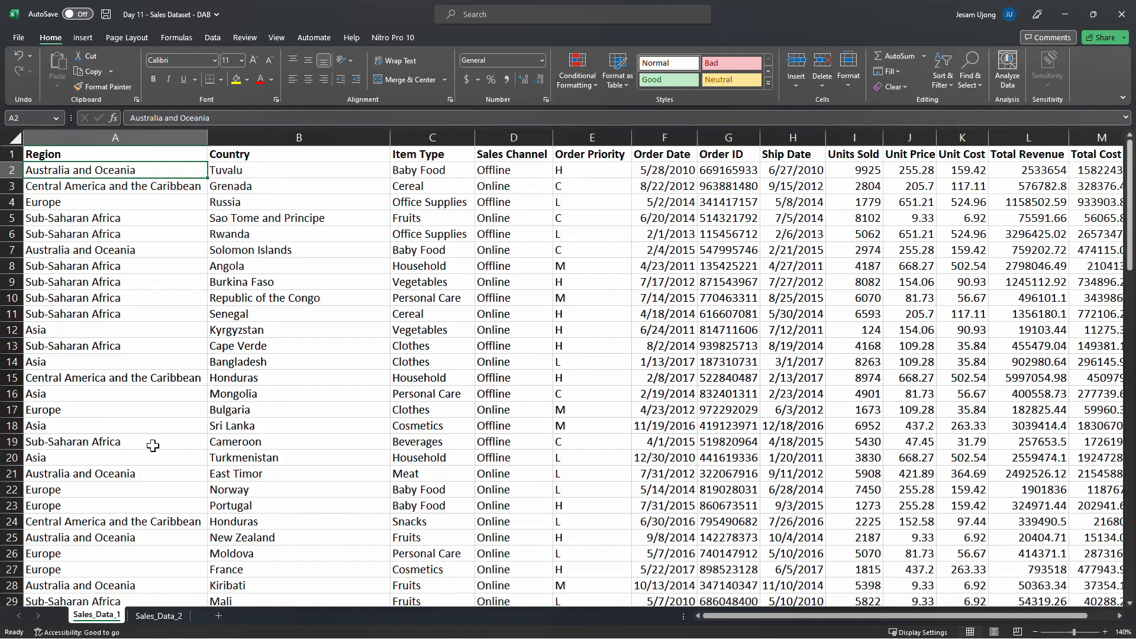
click(222, 188)
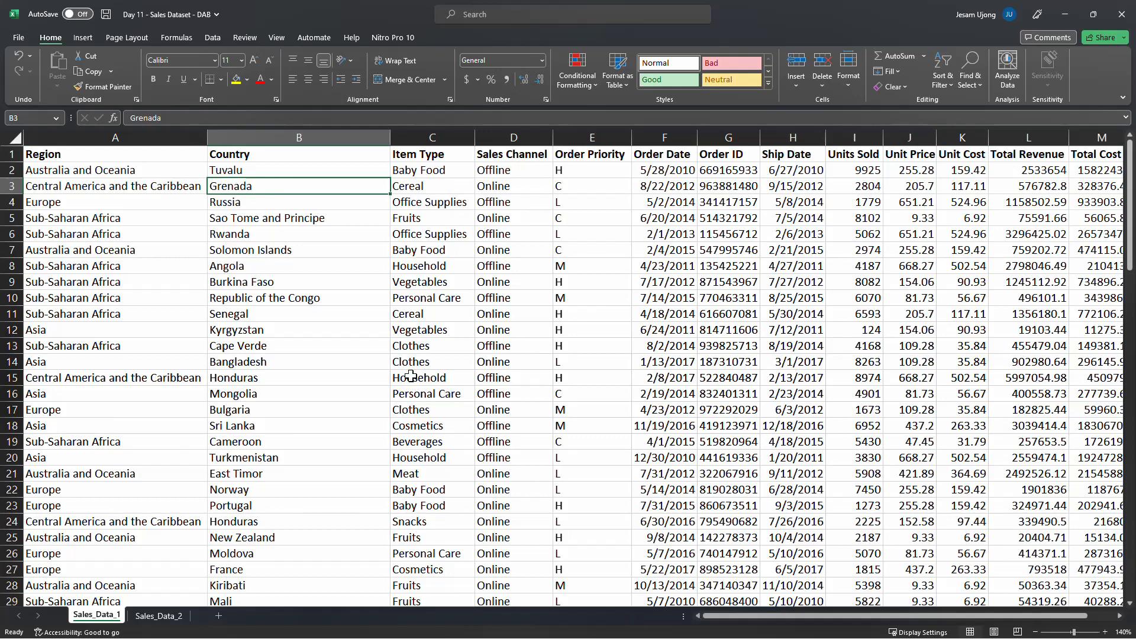
Select the Region, Country, Item Type, Sales Channel and Order Priority columns one by one to inspect them
click(80, 139)
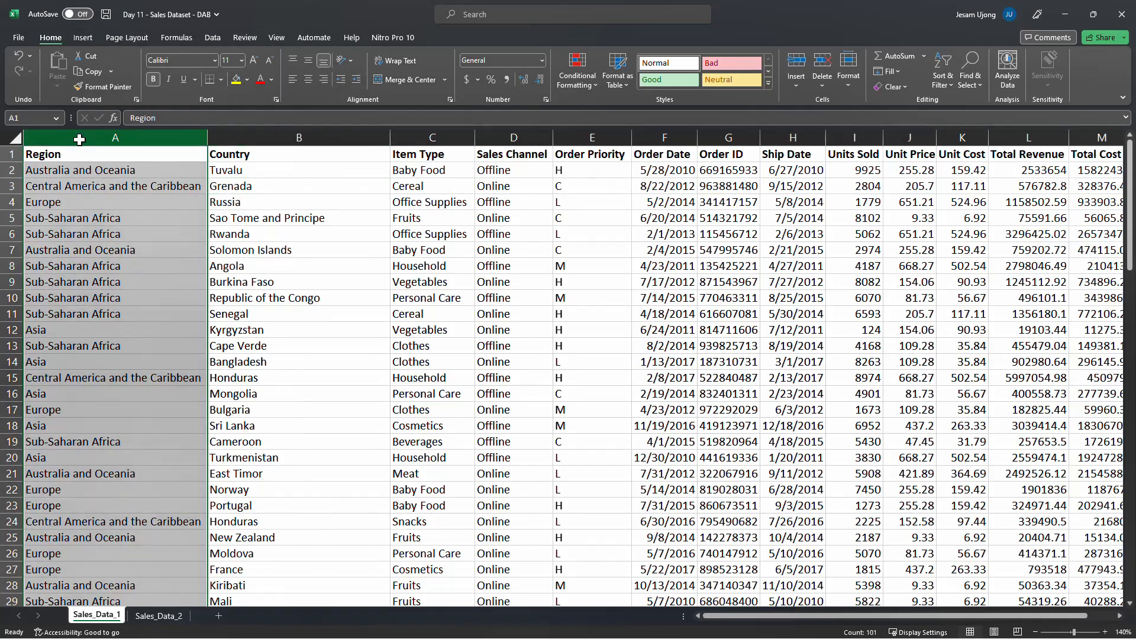
scroll(118, 238, down, 6)
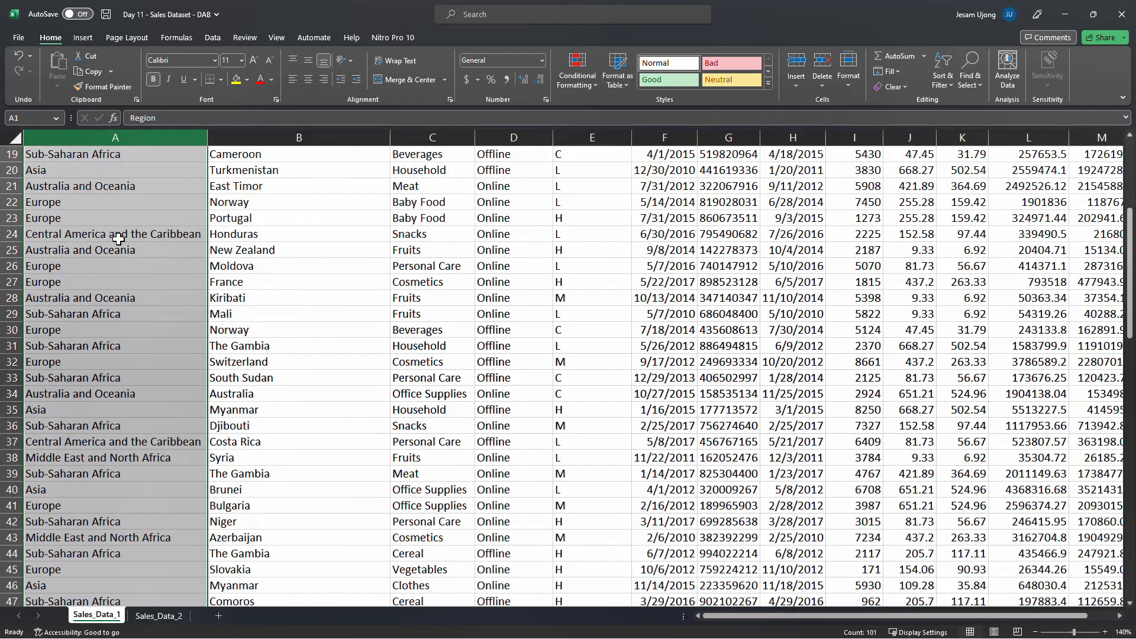
scroll(118, 239, up, 6)
click(277, 140)
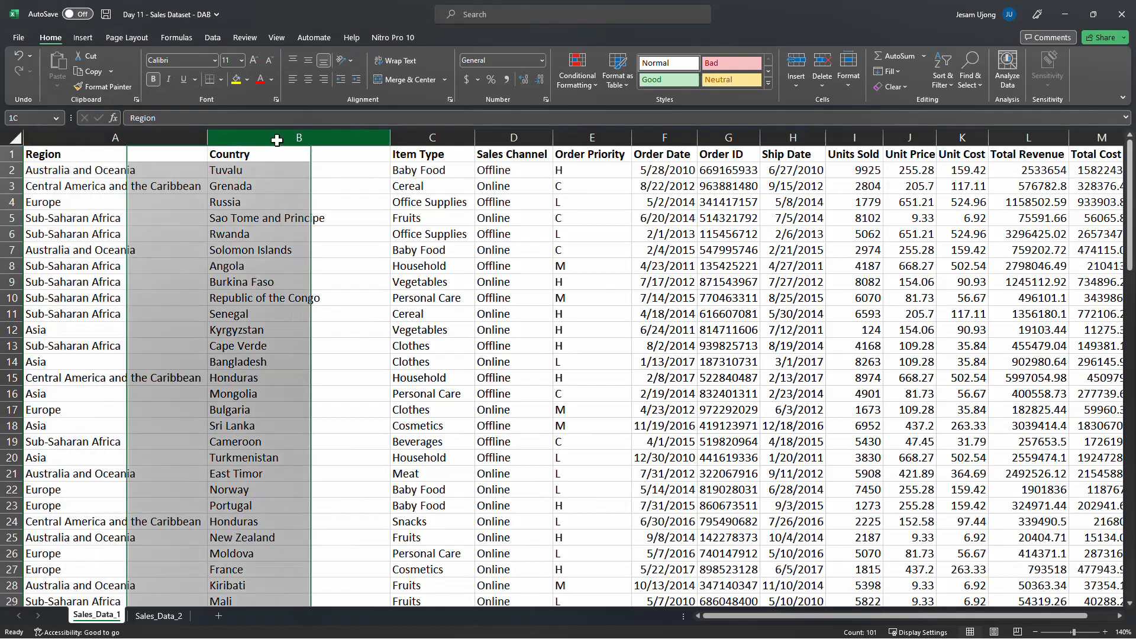
click(444, 130)
click(521, 137)
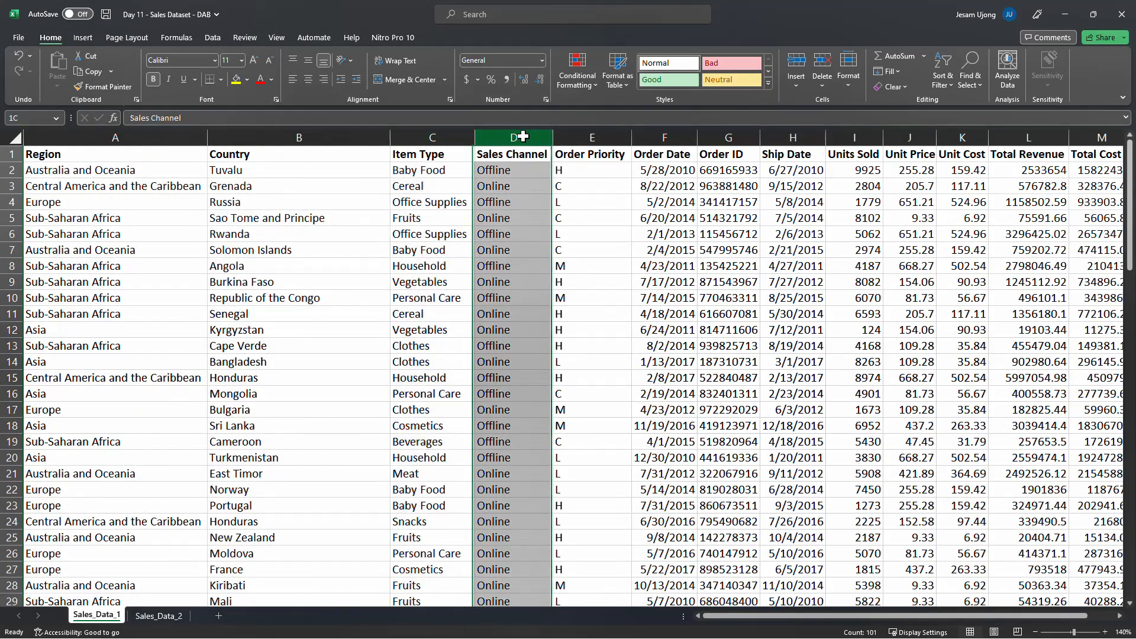
click(599, 139)
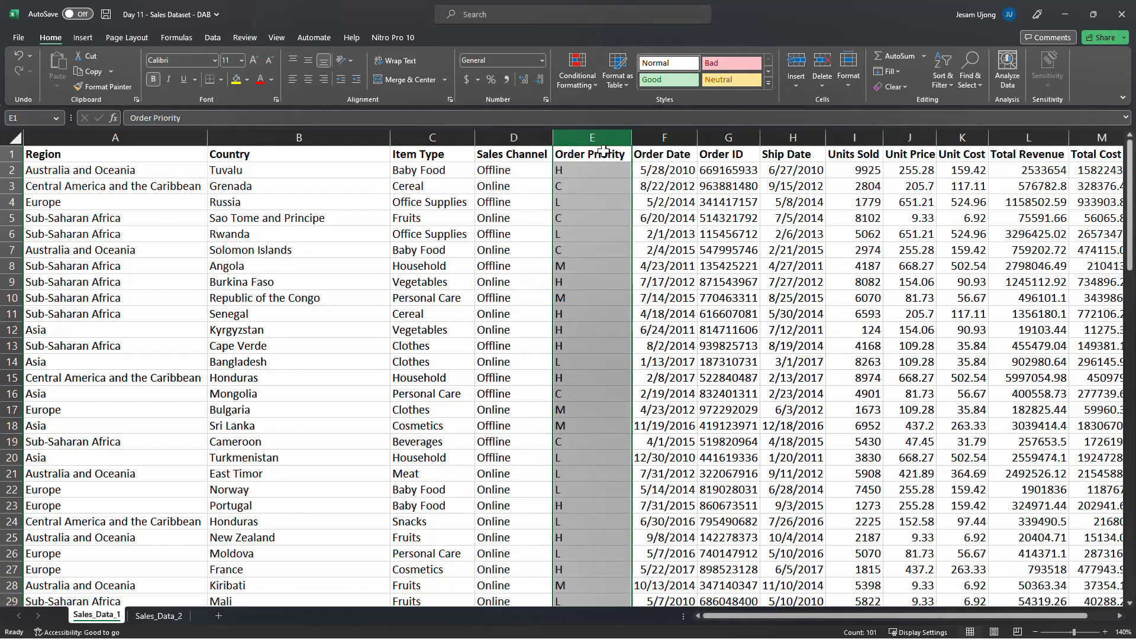
Select the Order Date through Total Profit columns one by one on Sales_Data_1 to inspect them
click(665, 138)
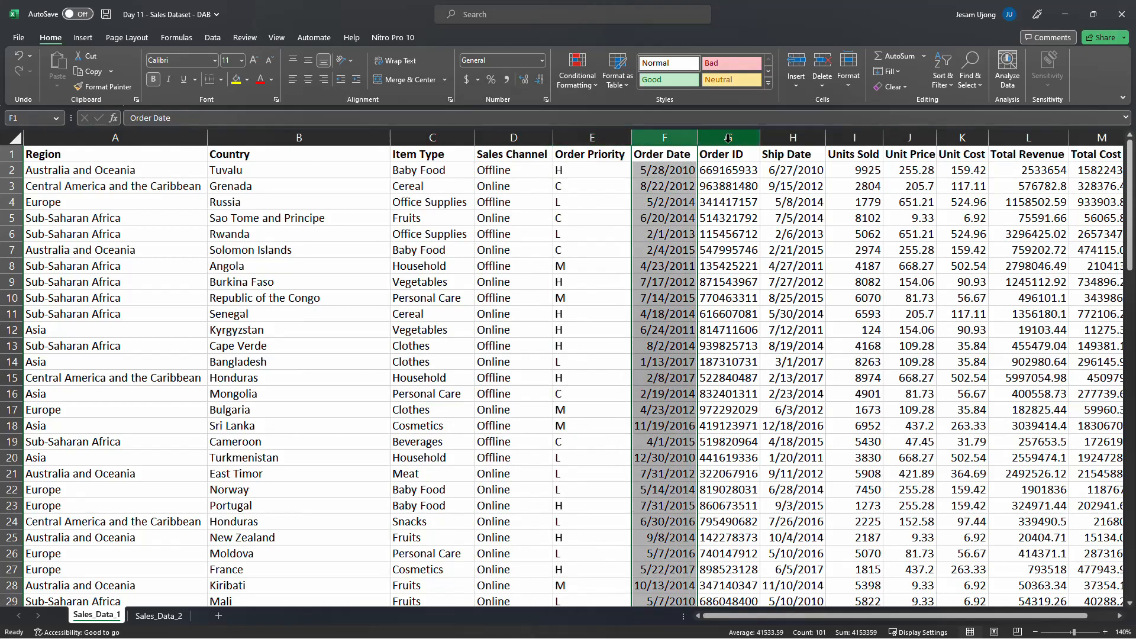
click(728, 138)
drag(770, 615, 893, 604)
click(736, 133)
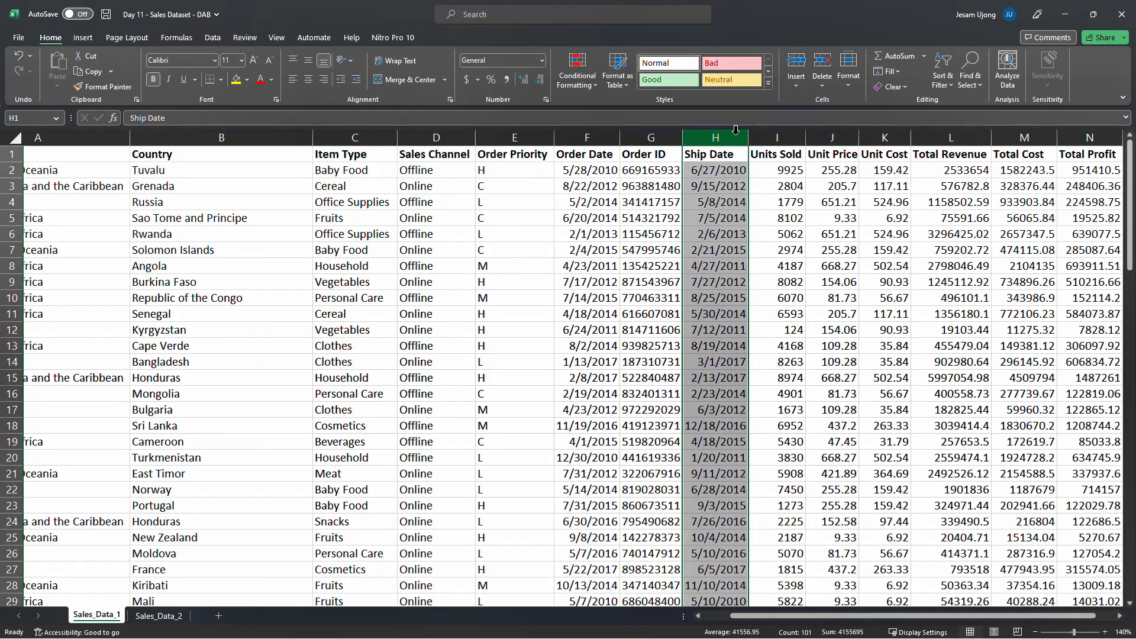
click(779, 133)
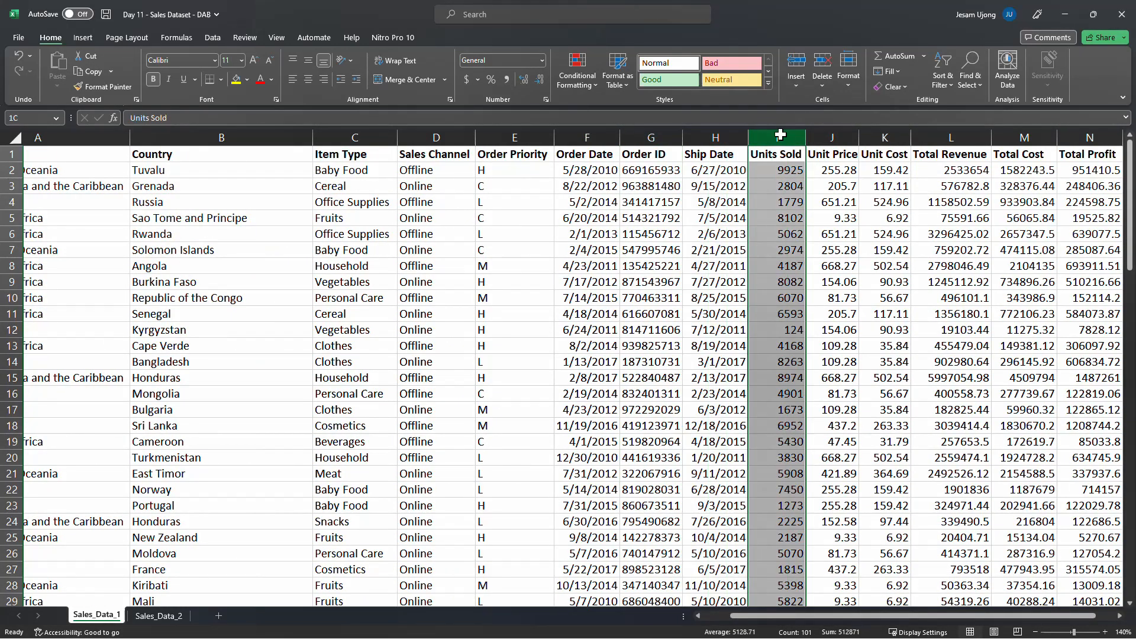
click(849, 135)
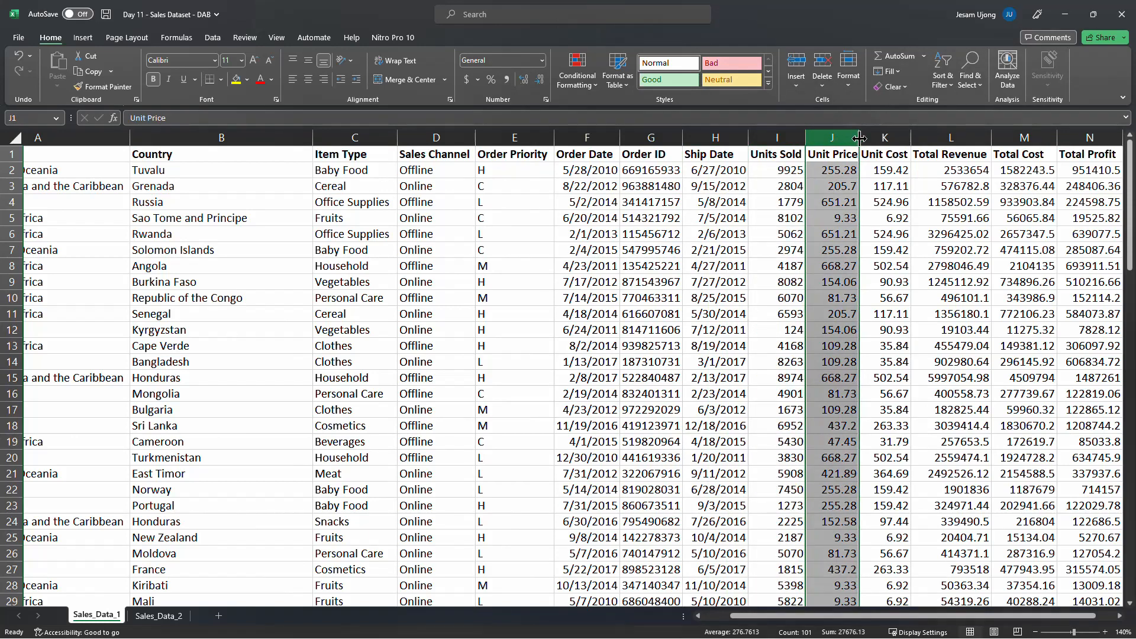
click(878, 136)
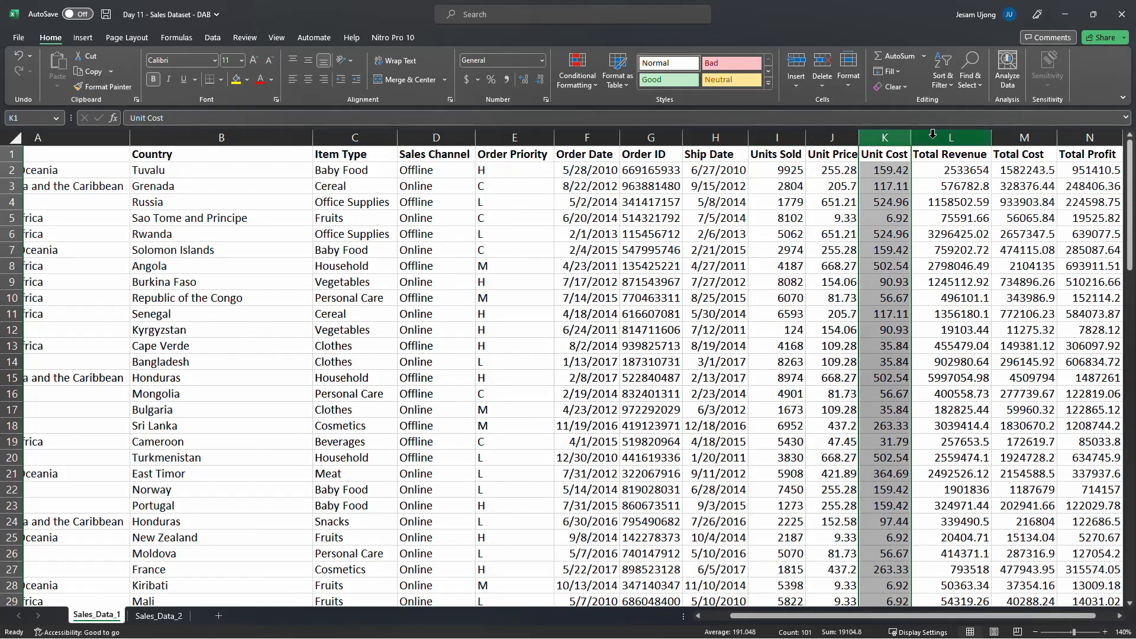
click(962, 131)
click(1024, 137)
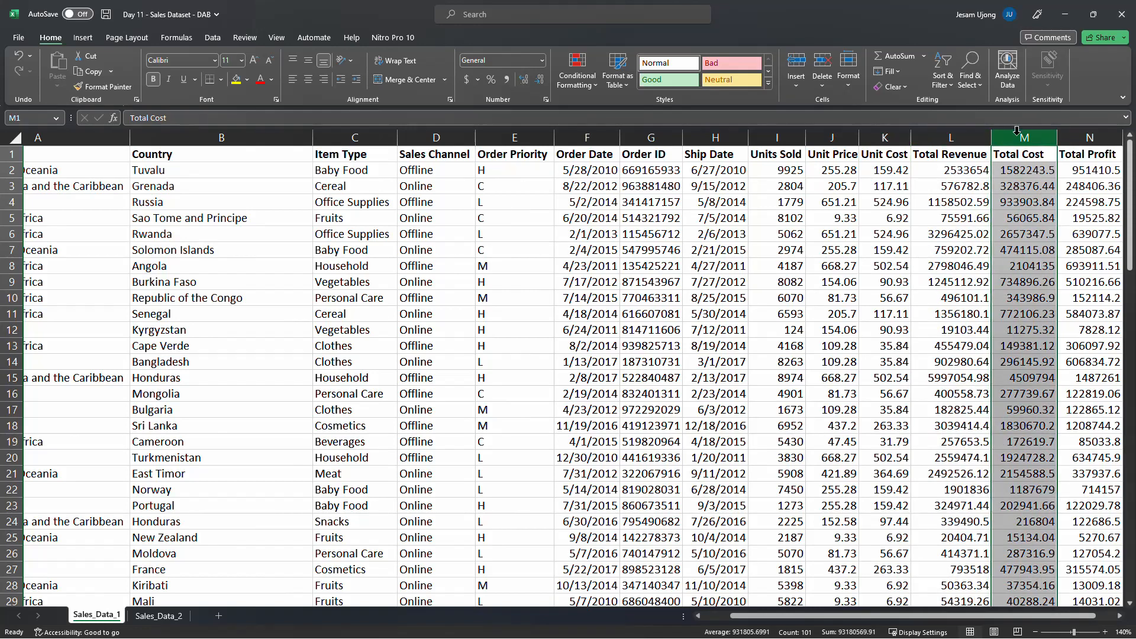
click(1093, 138)
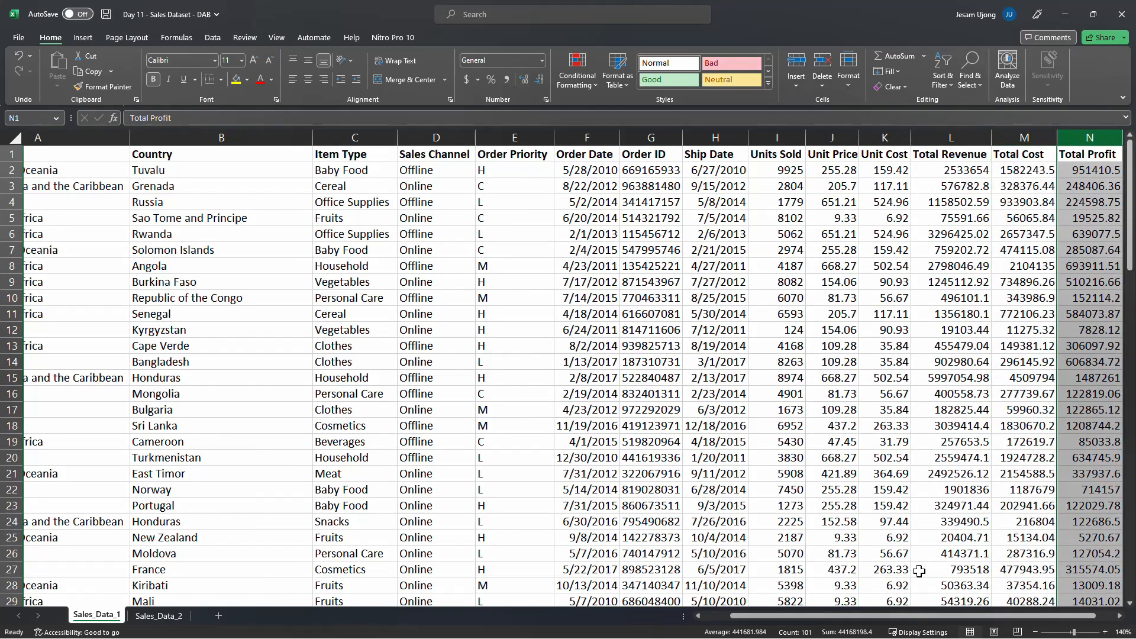
drag(817, 616, 790, 616)
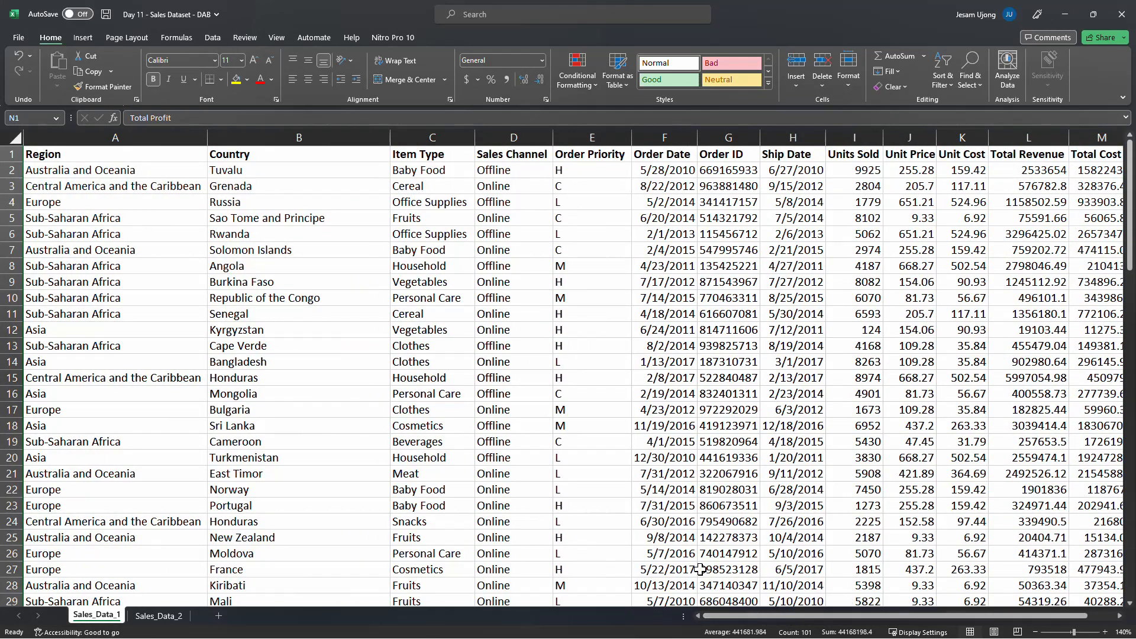
Inspect the Region and Country columns by selecting the whole columns and sample cells in each
click(274, 191)
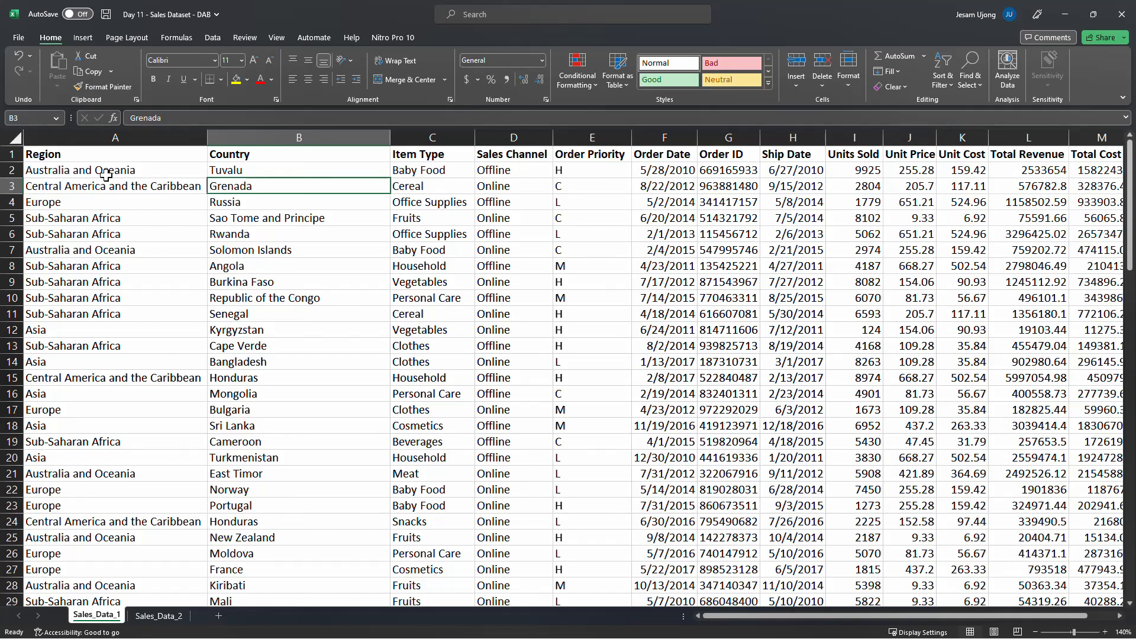
click(87, 134)
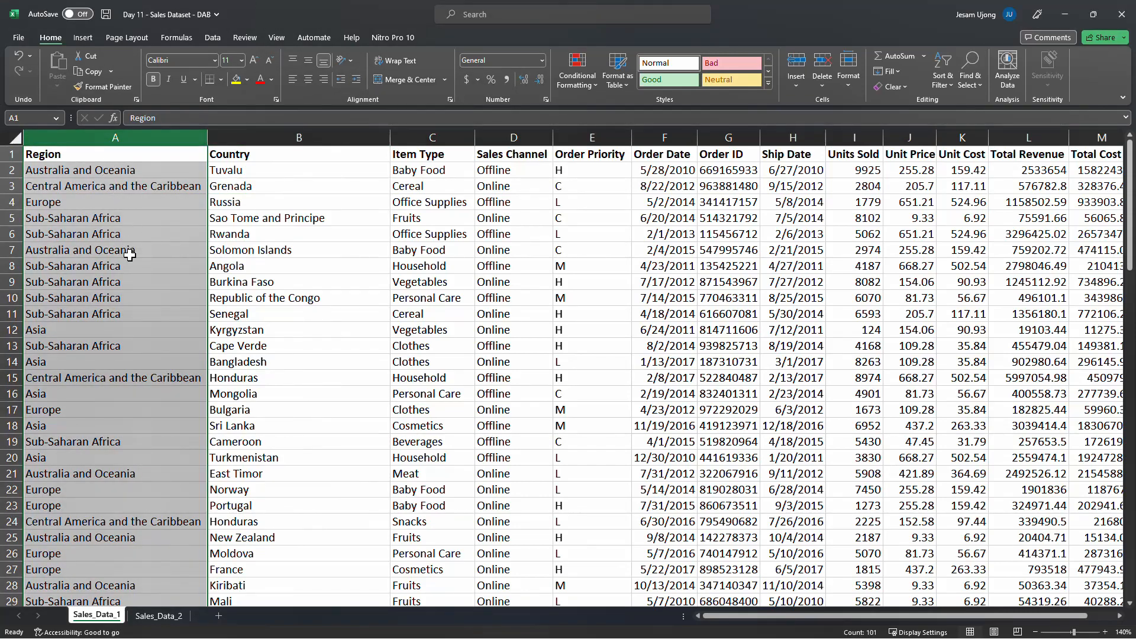
scroll(142, 325, down, 3)
scroll(142, 324, down, 1)
scroll(135, 226, up, 4)
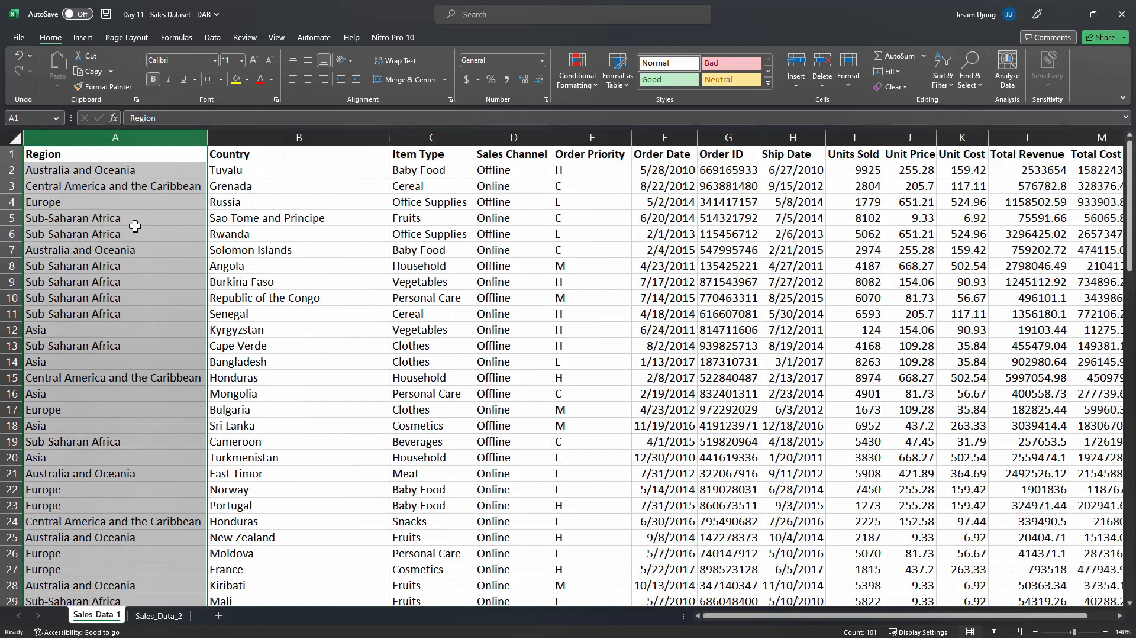
click(101, 170)
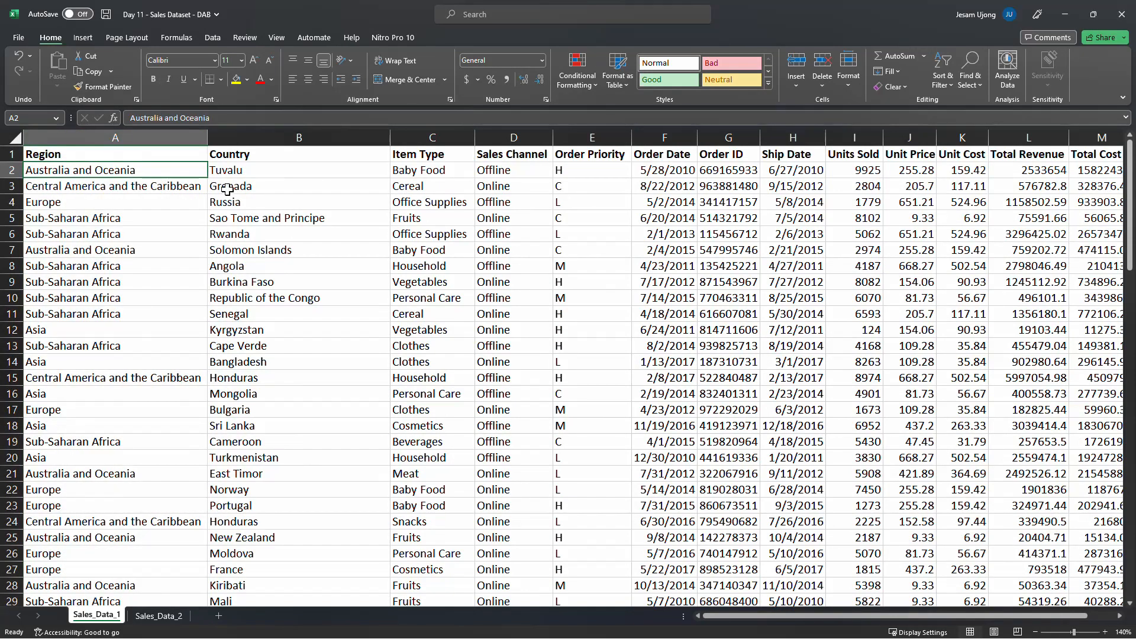
click(274, 137)
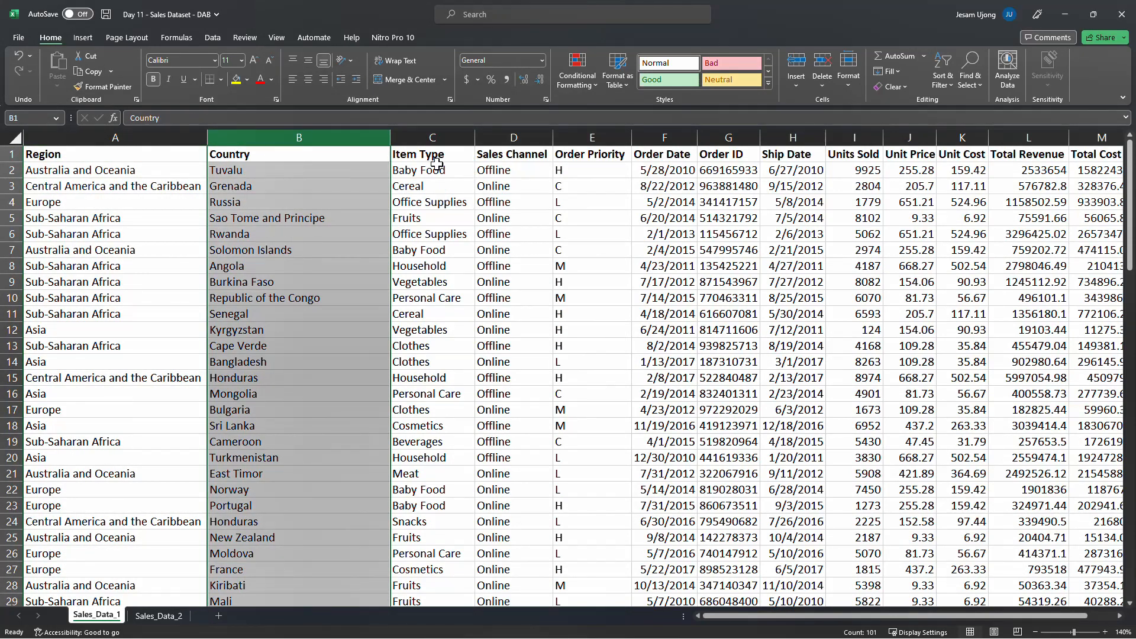
Step through the Item Type cells in rows 2 to 13 to review the product categories
click(435, 138)
click(443, 156)
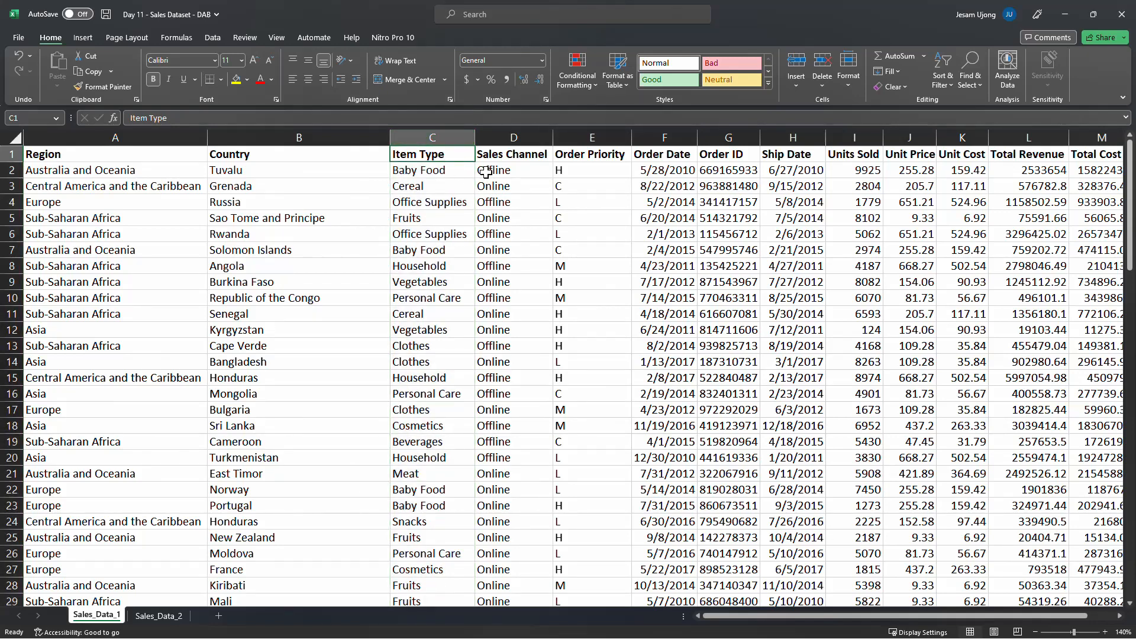
click(445, 184)
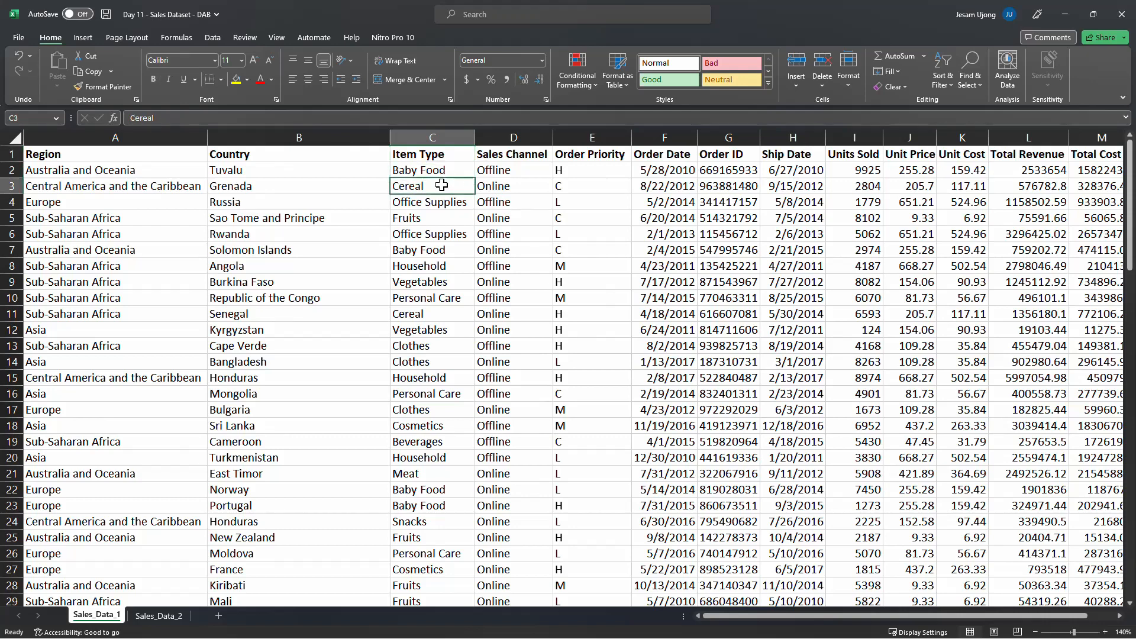
click(437, 207)
click(439, 218)
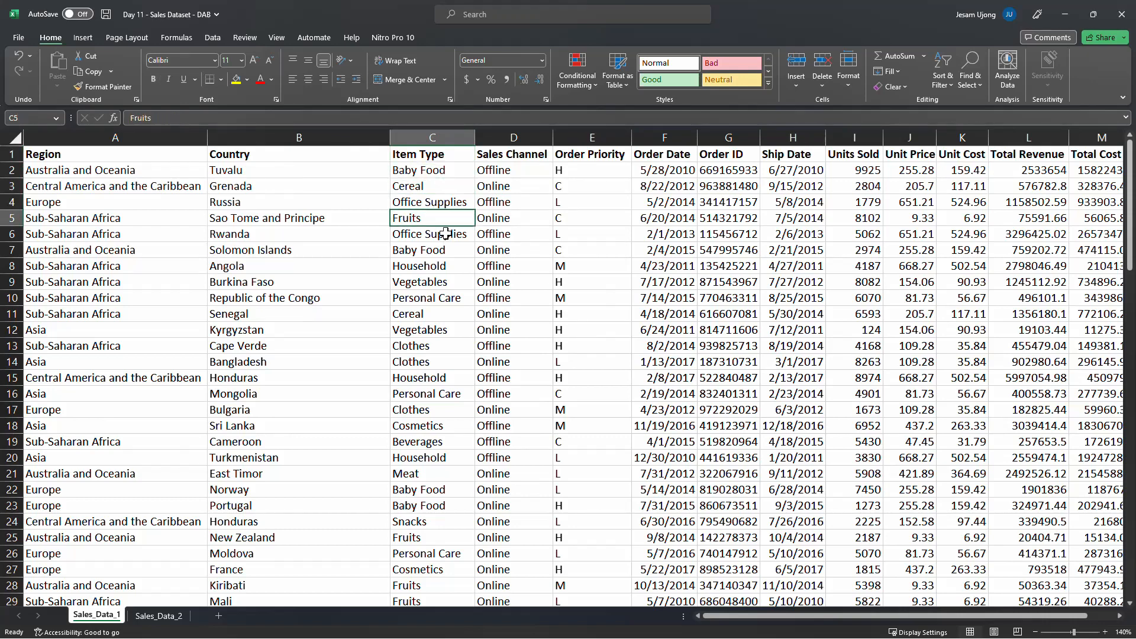
click(444, 238)
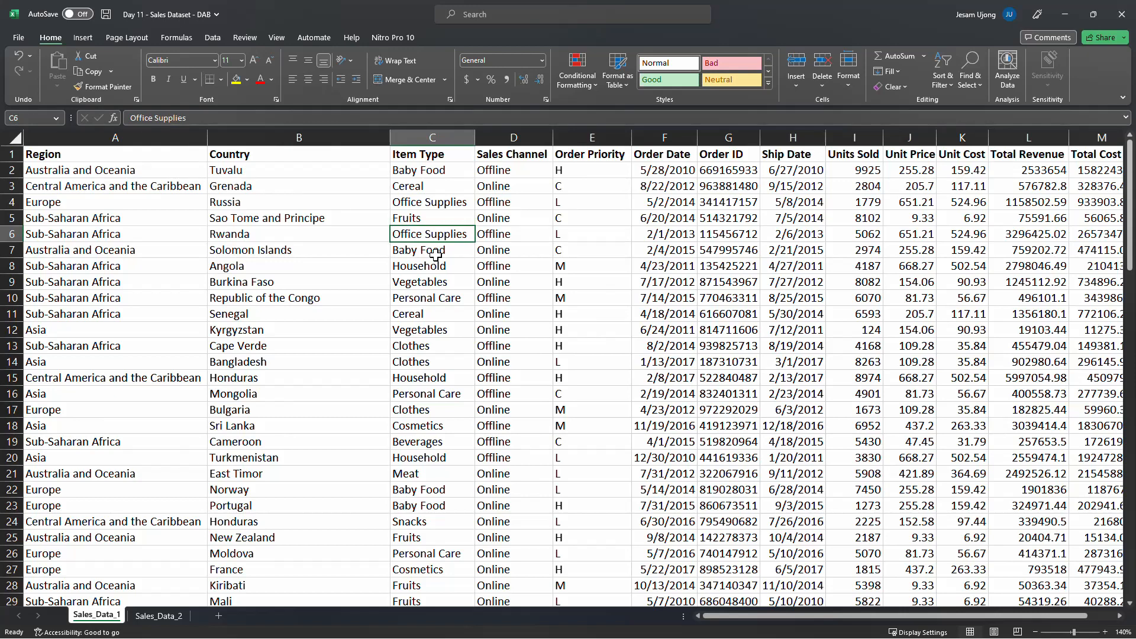
click(436, 253)
click(438, 268)
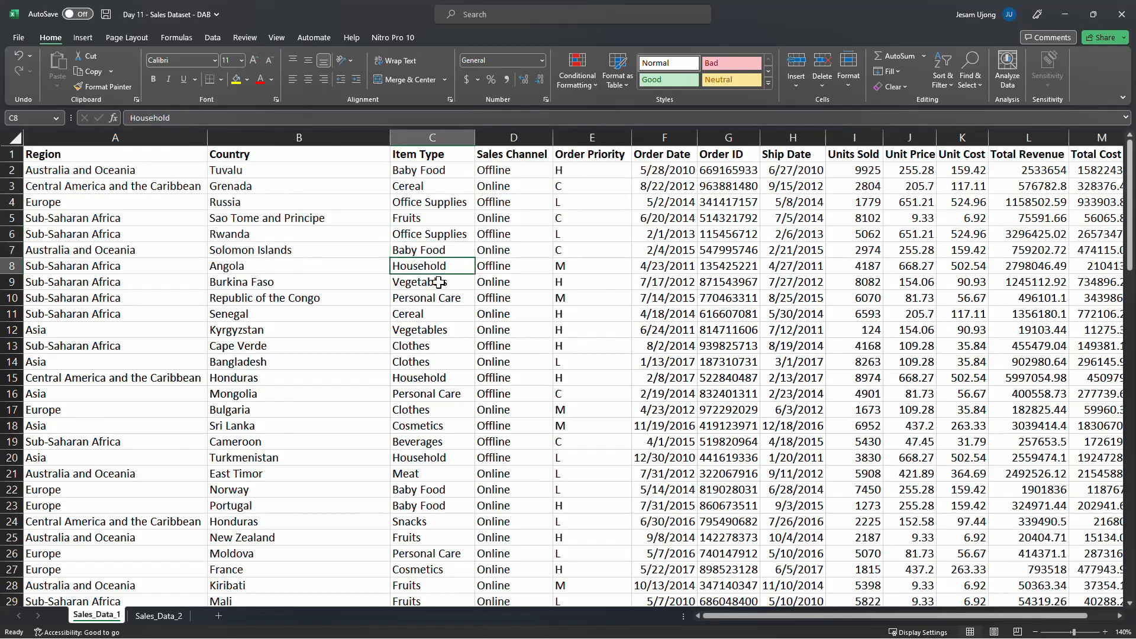
click(445, 283)
click(461, 299)
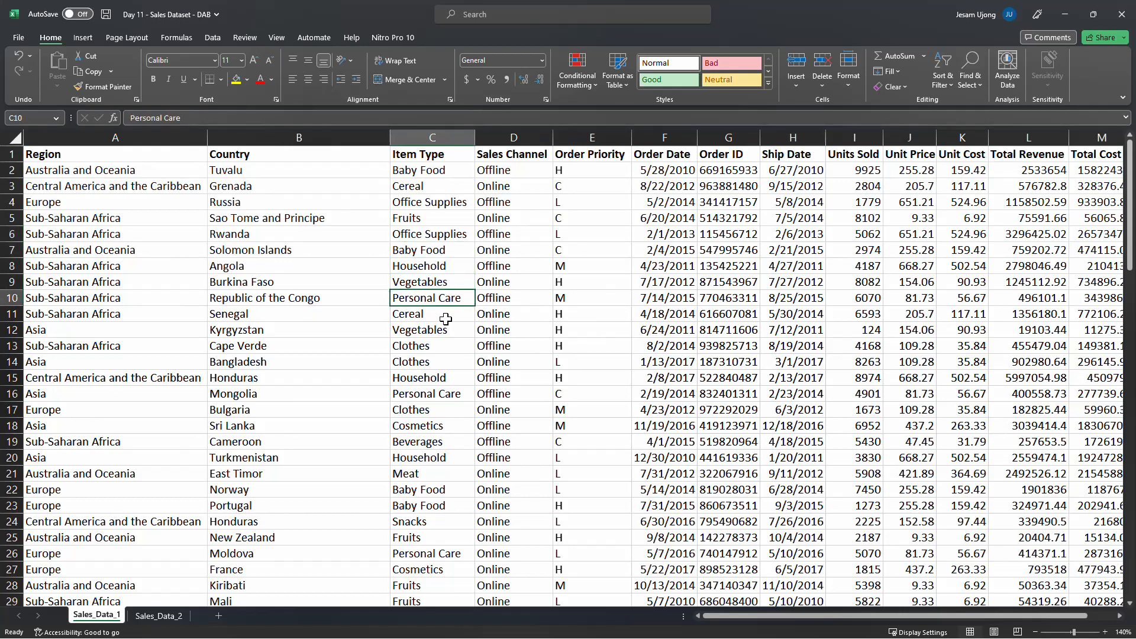
click(452, 341)
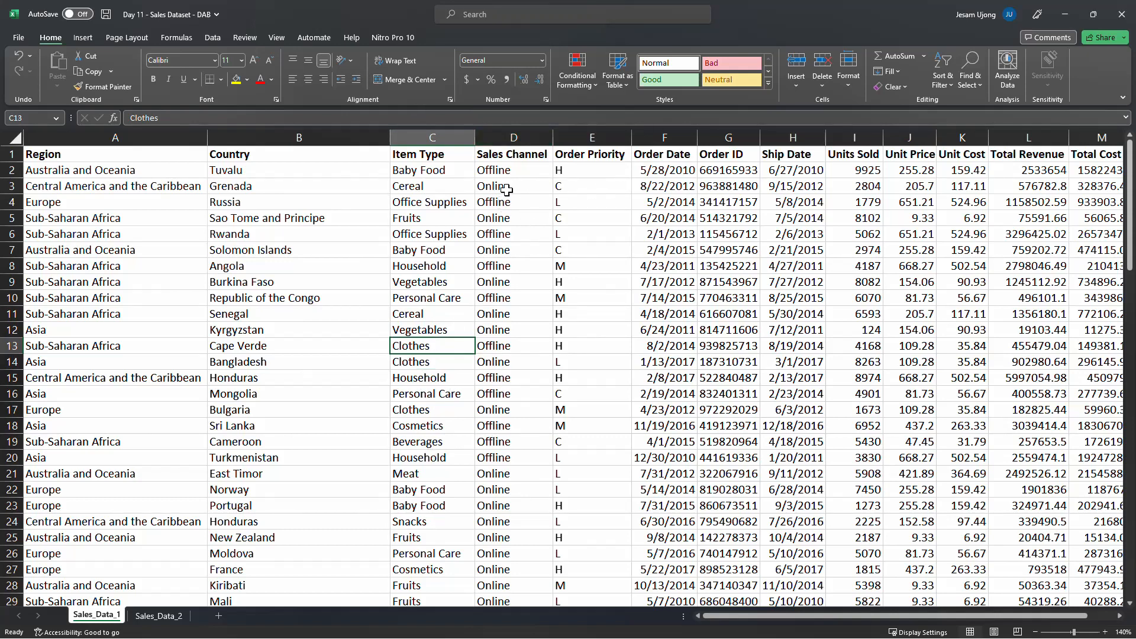
Review the Sales Channel and Order Priority entries by selecting the headers and several cells in each column
click(505, 151)
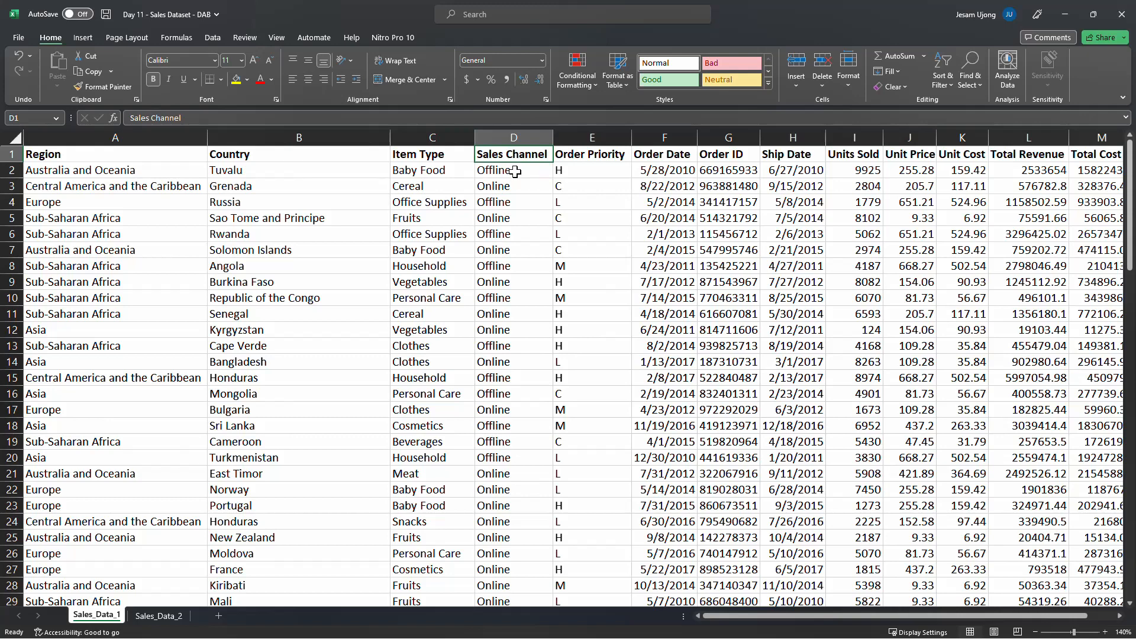
click(520, 173)
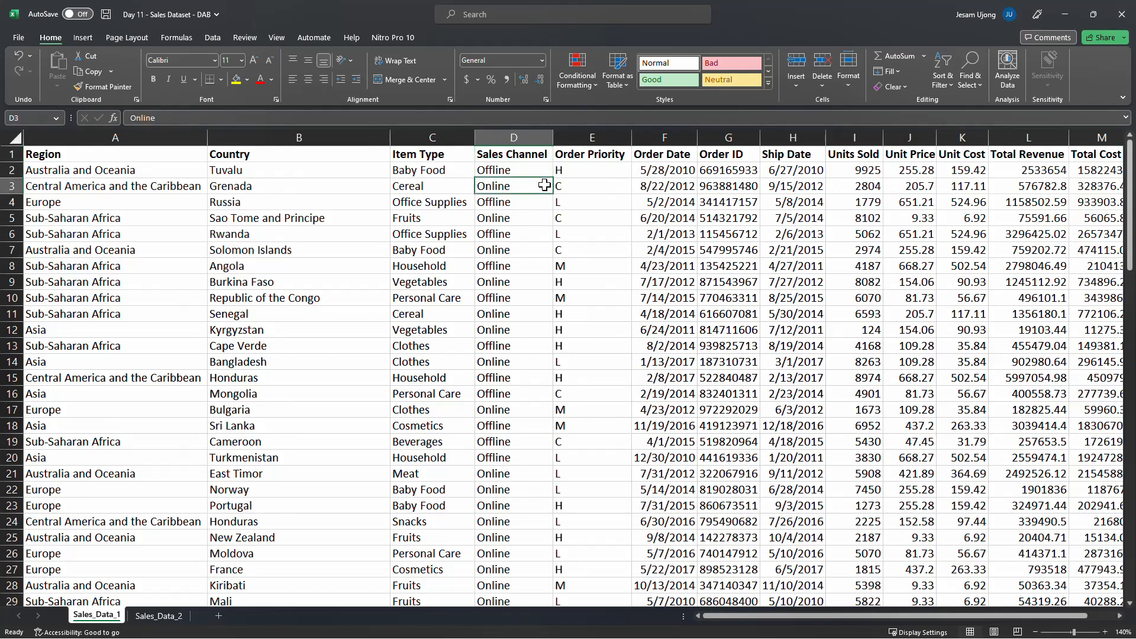
click(517, 185)
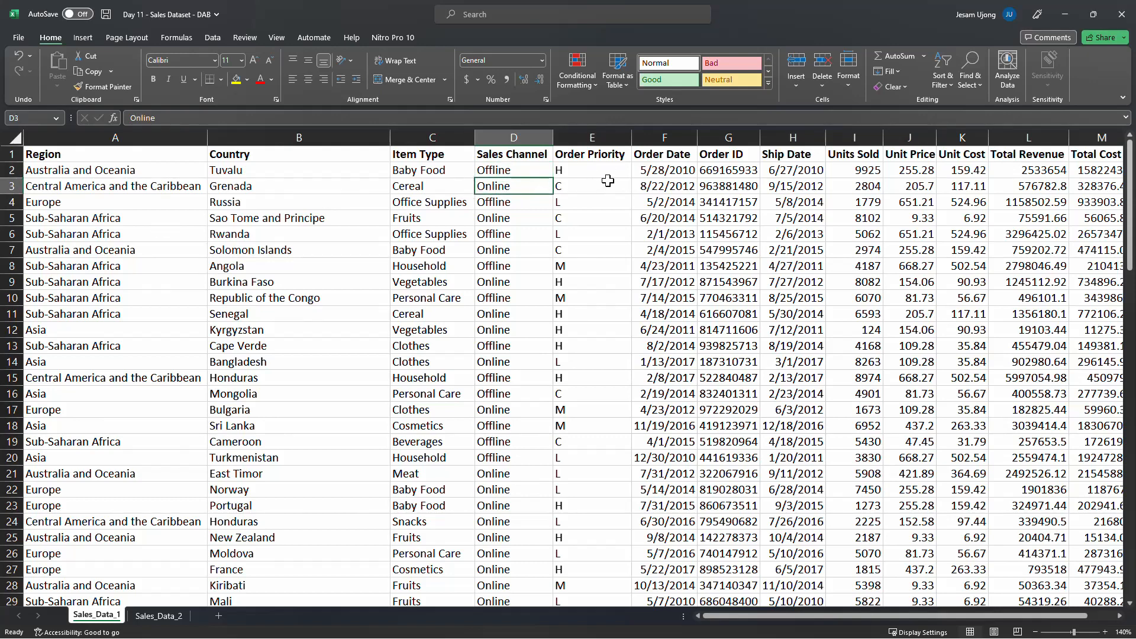
click(614, 156)
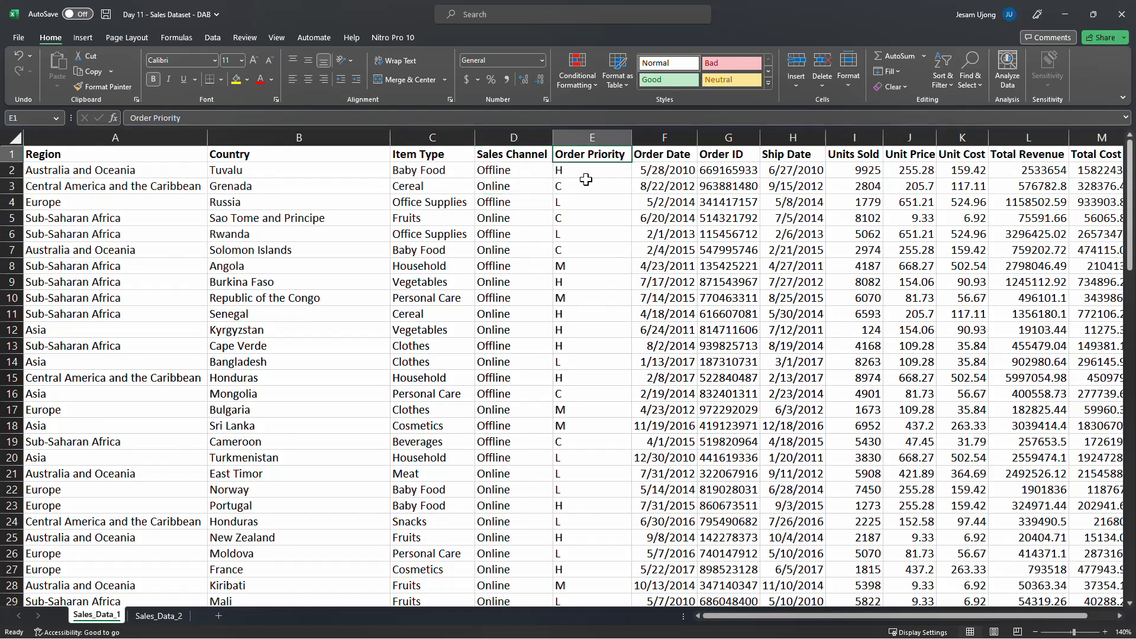
click(586, 179)
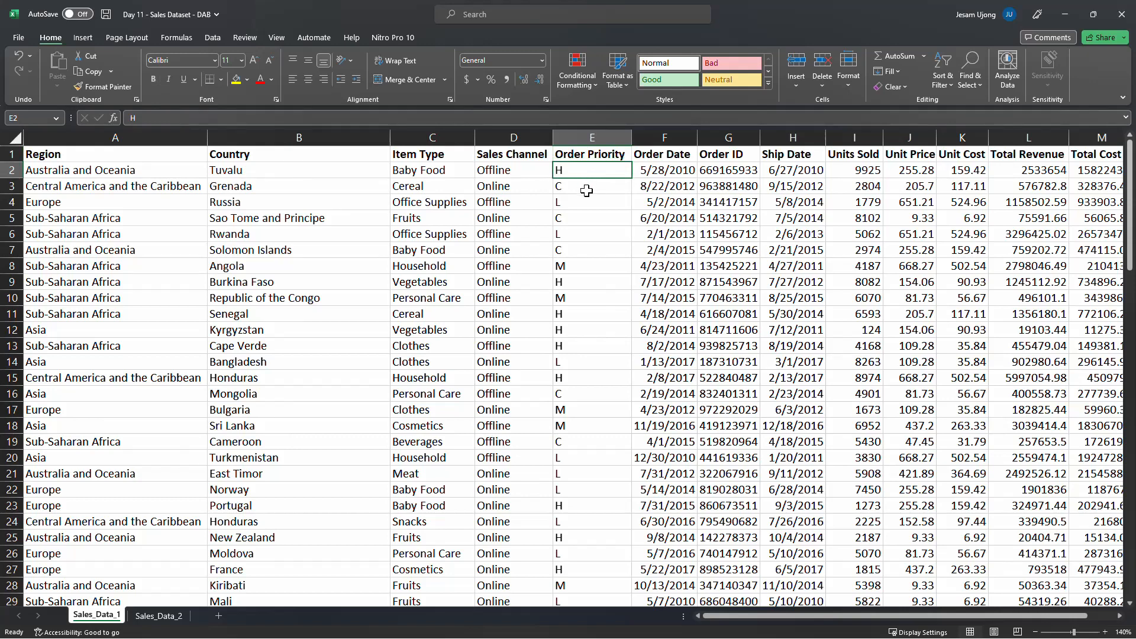
click(587, 190)
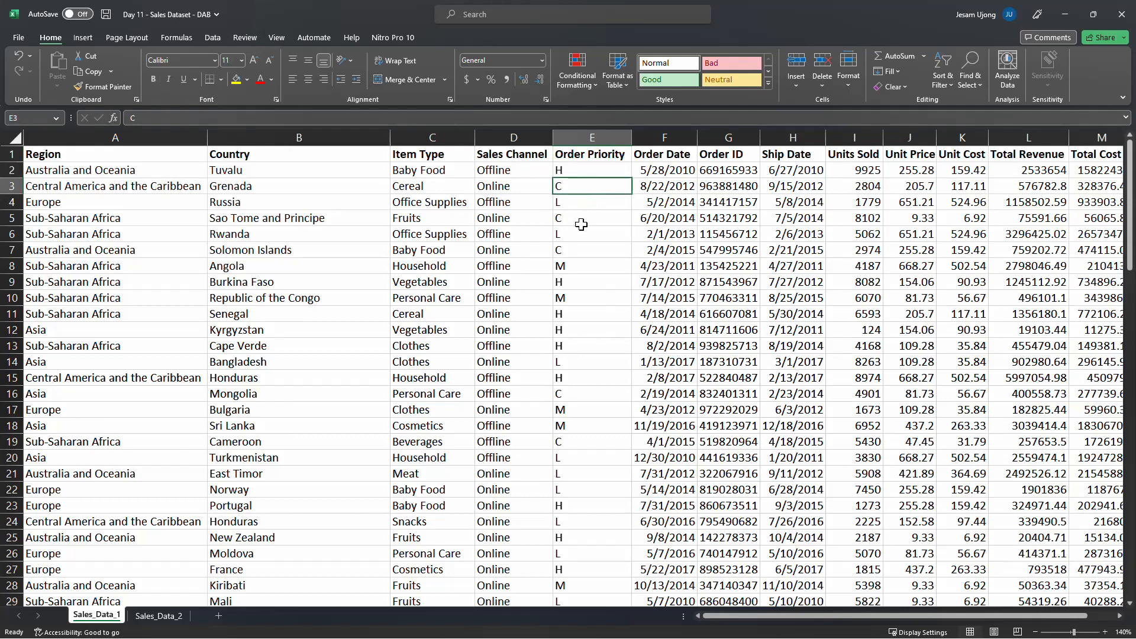
click(572, 206)
click(590, 264)
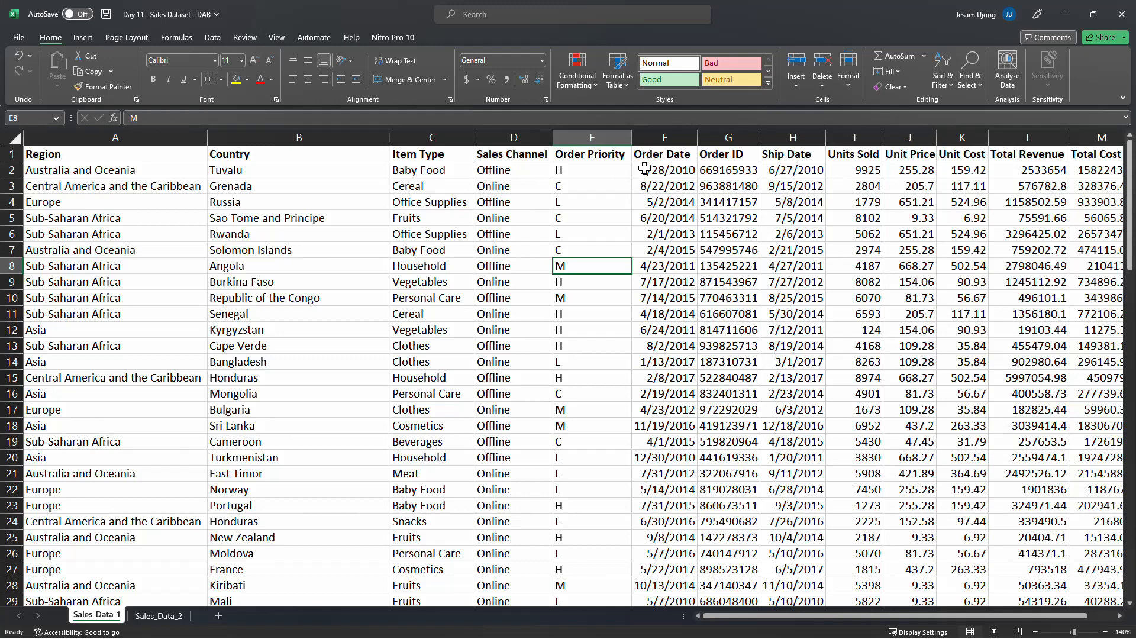
Examine the Order Date, Order ID and Ship Date values by selecting their cells and whole columns
click(663, 169)
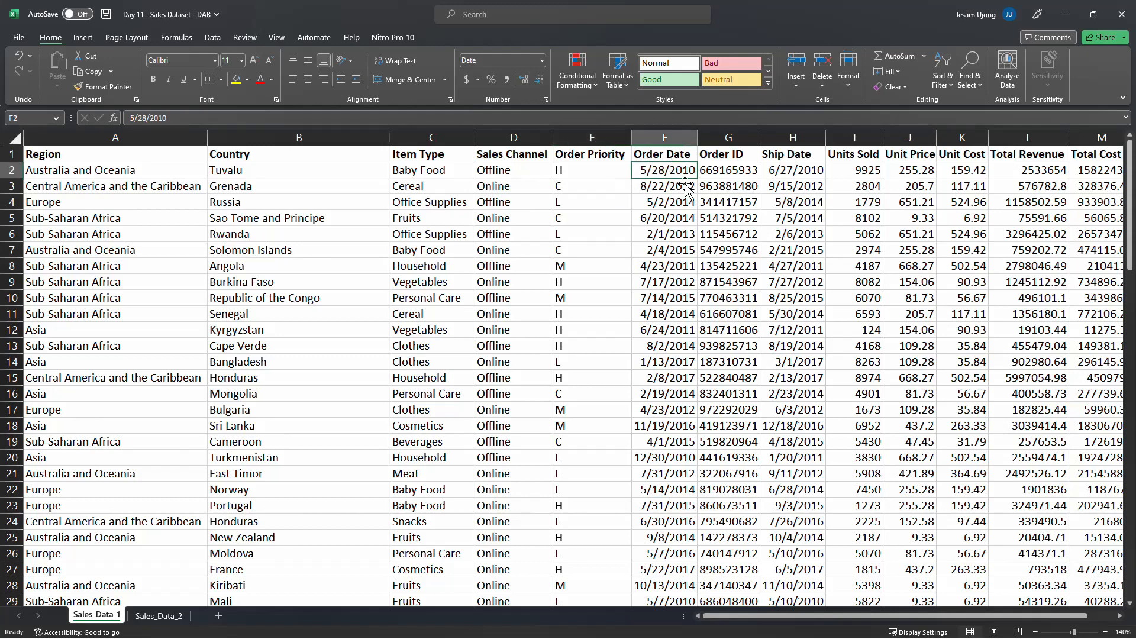
click(669, 149)
click(680, 172)
click(669, 188)
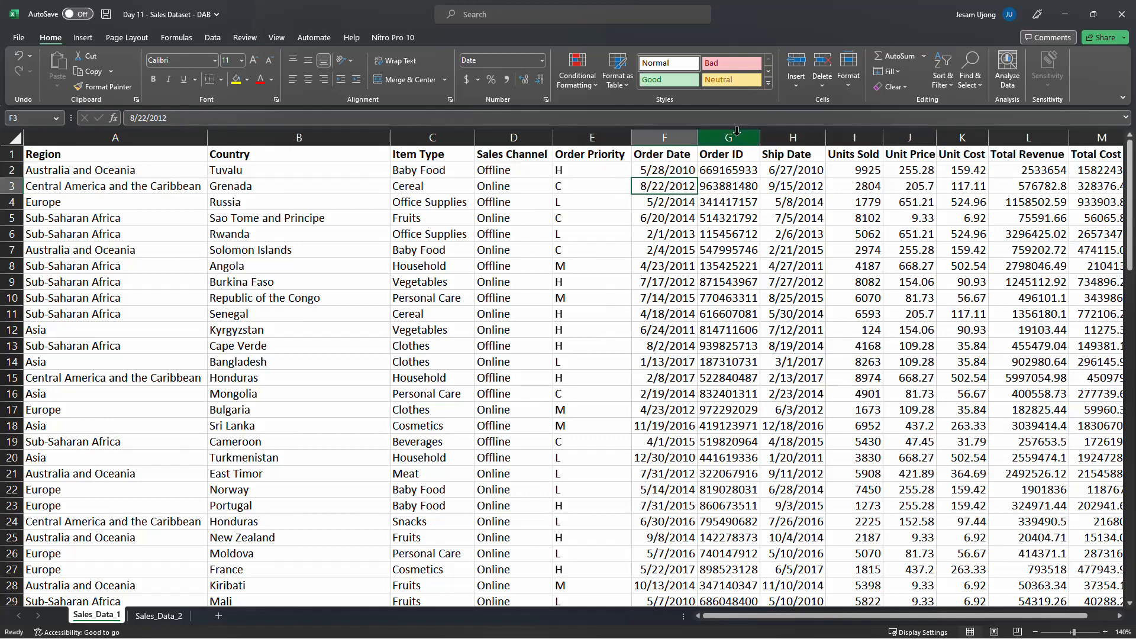
click(736, 172)
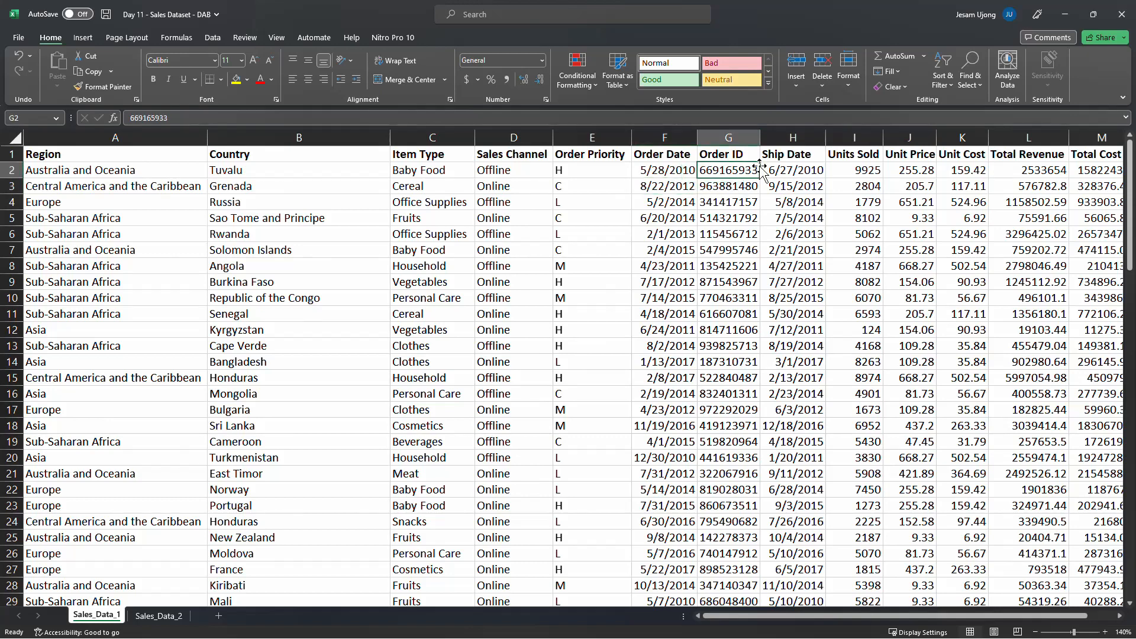
click(794, 170)
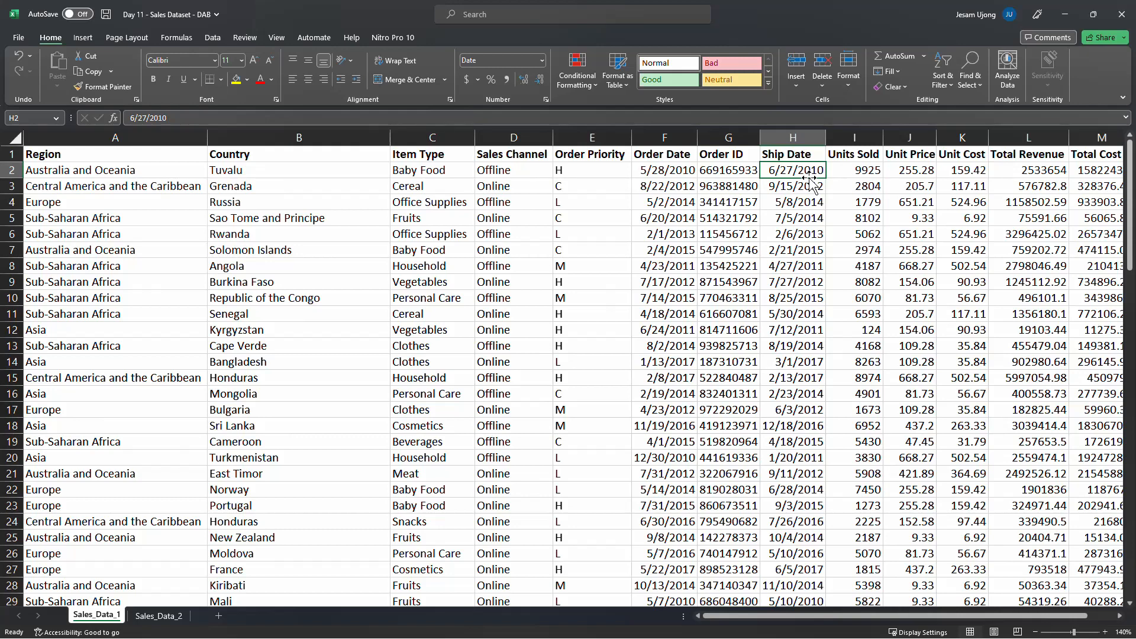
click(665, 170)
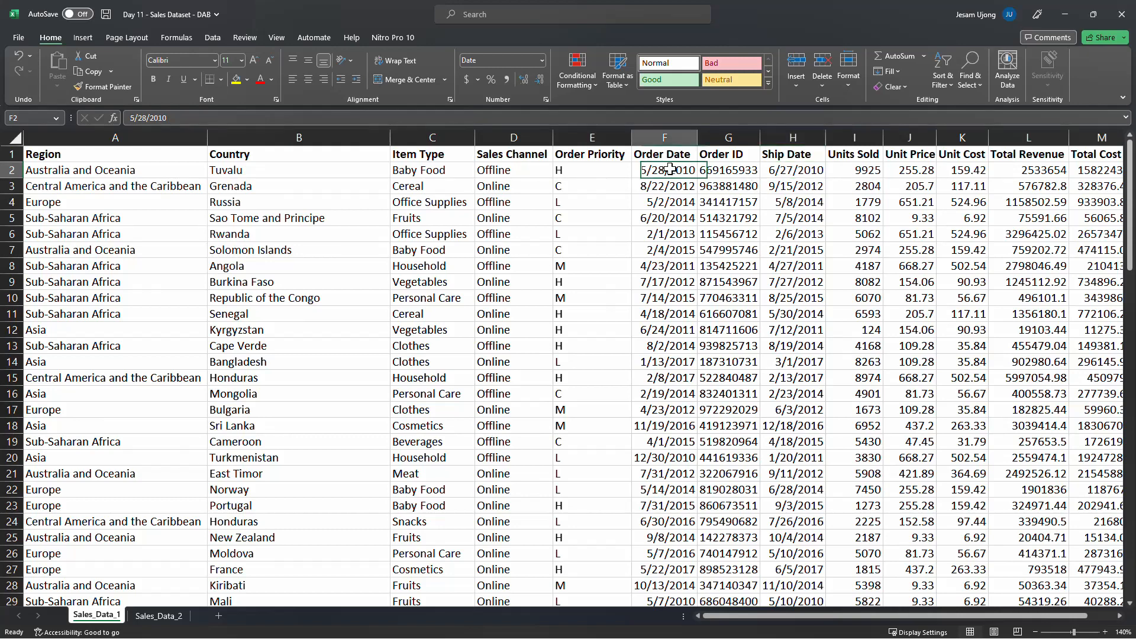
click(665, 147)
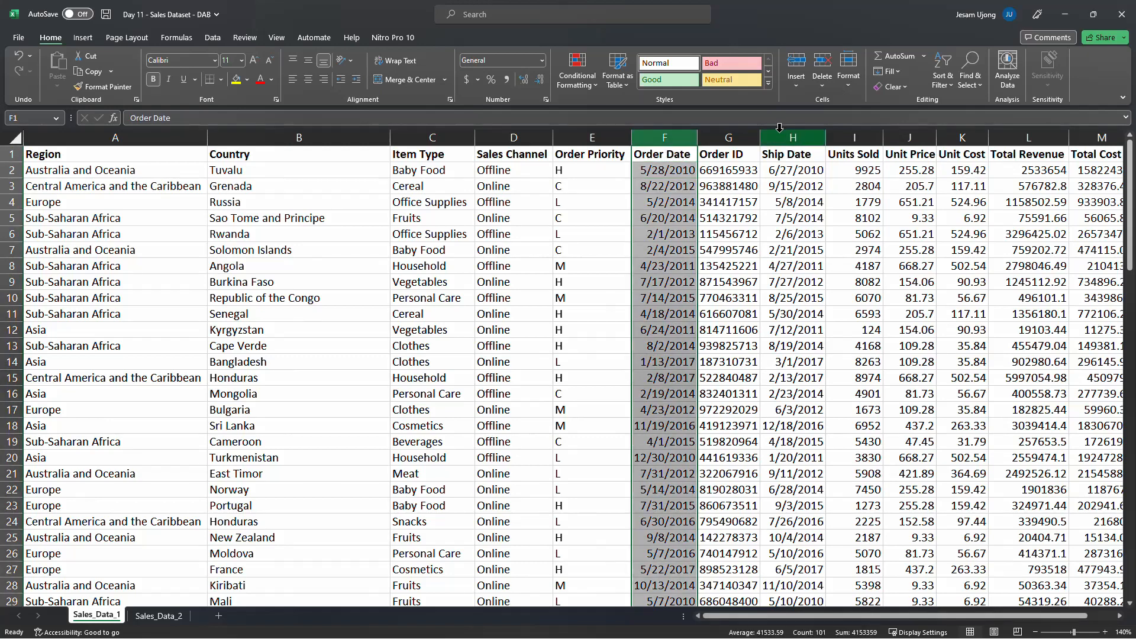
click(784, 151)
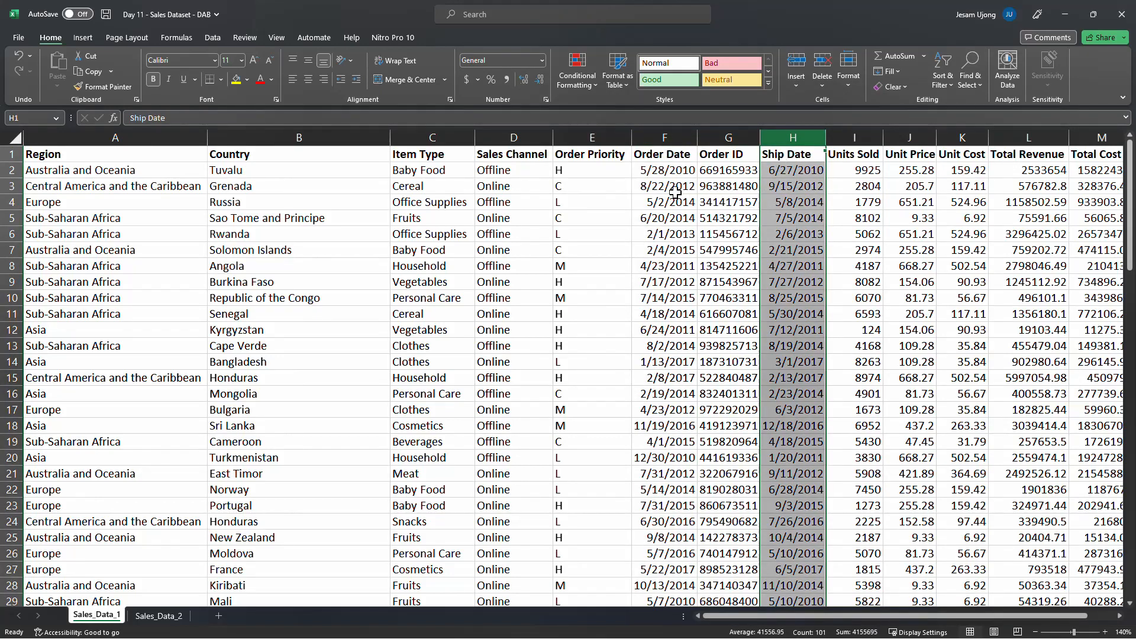
click(654, 177)
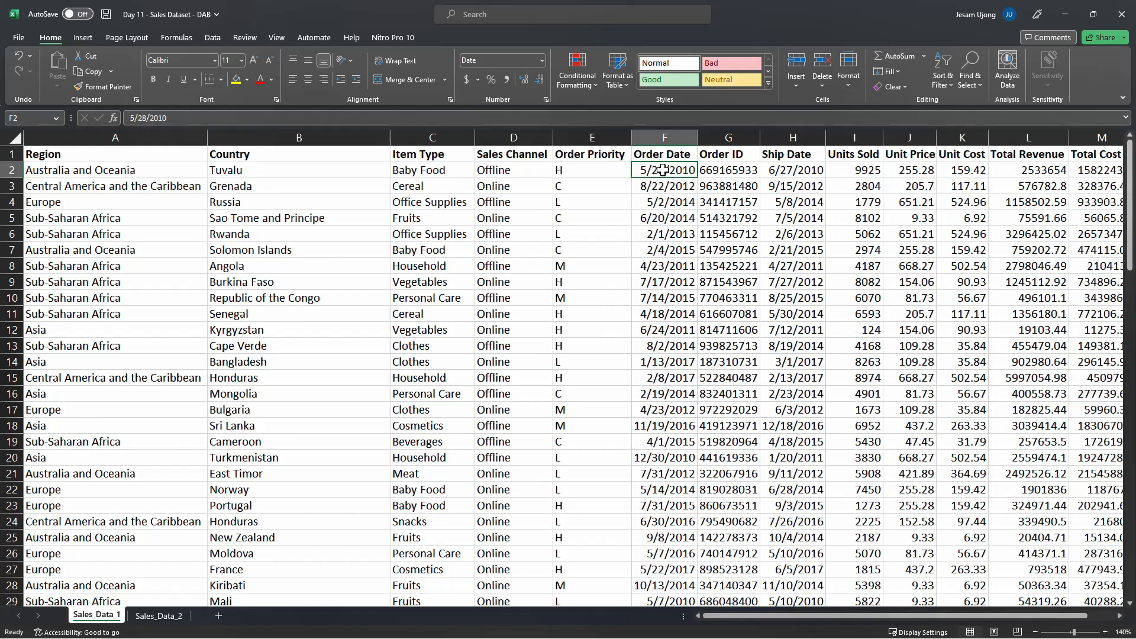
click(768, 167)
click(661, 136)
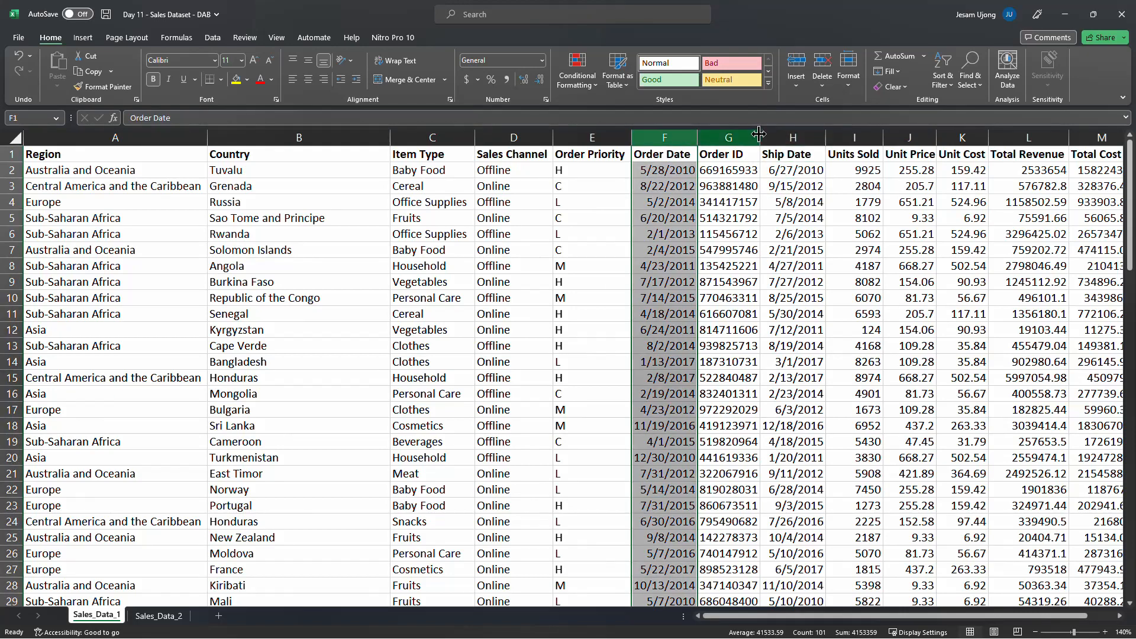
Examine the Ship Date and Units Sold columns, comparing the first row's order and ship dates
click(783, 136)
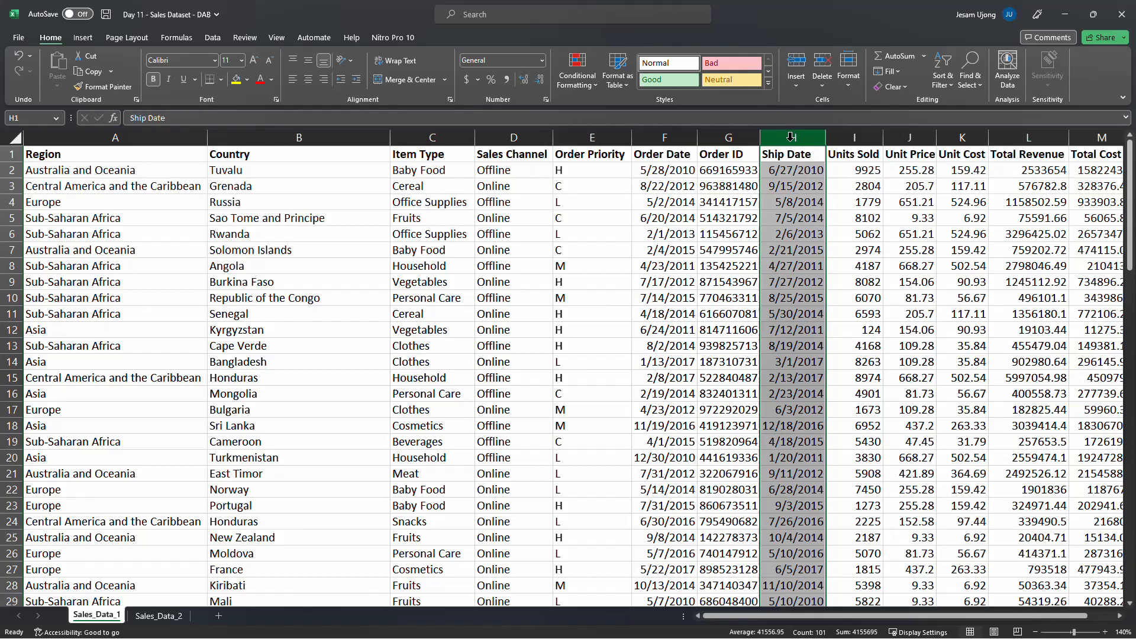
click(675, 170)
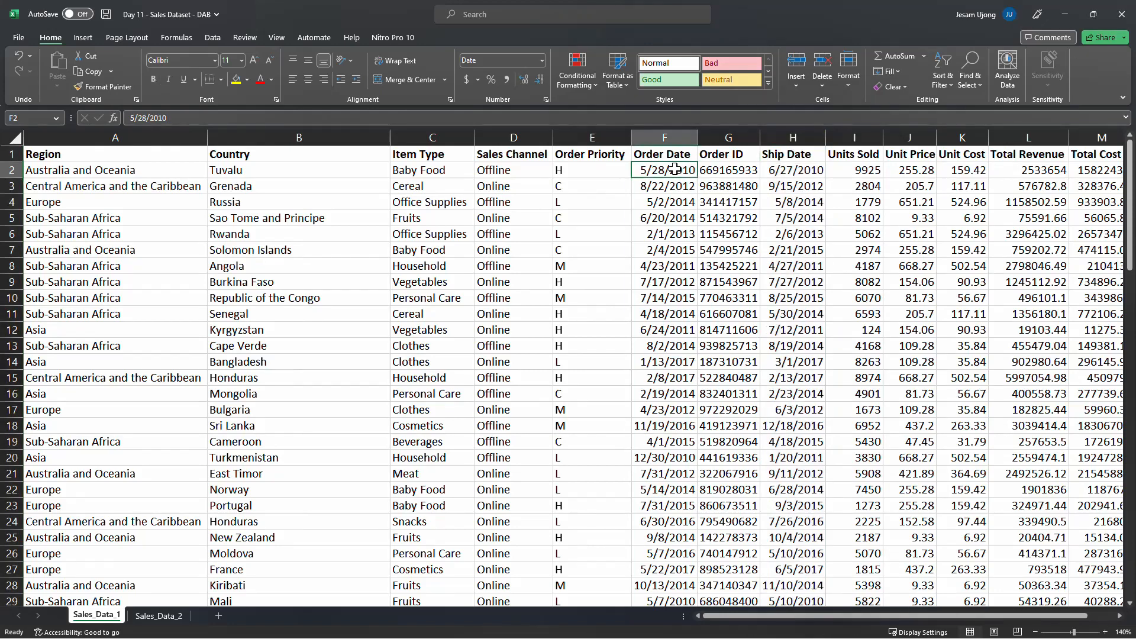
click(802, 171)
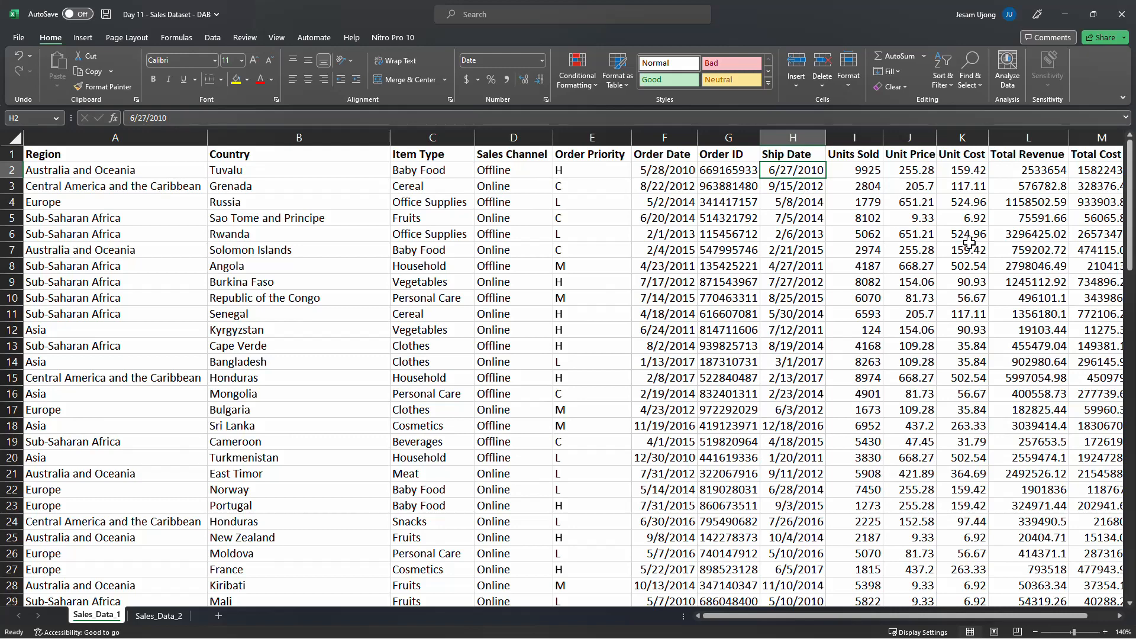
click(146, 200)
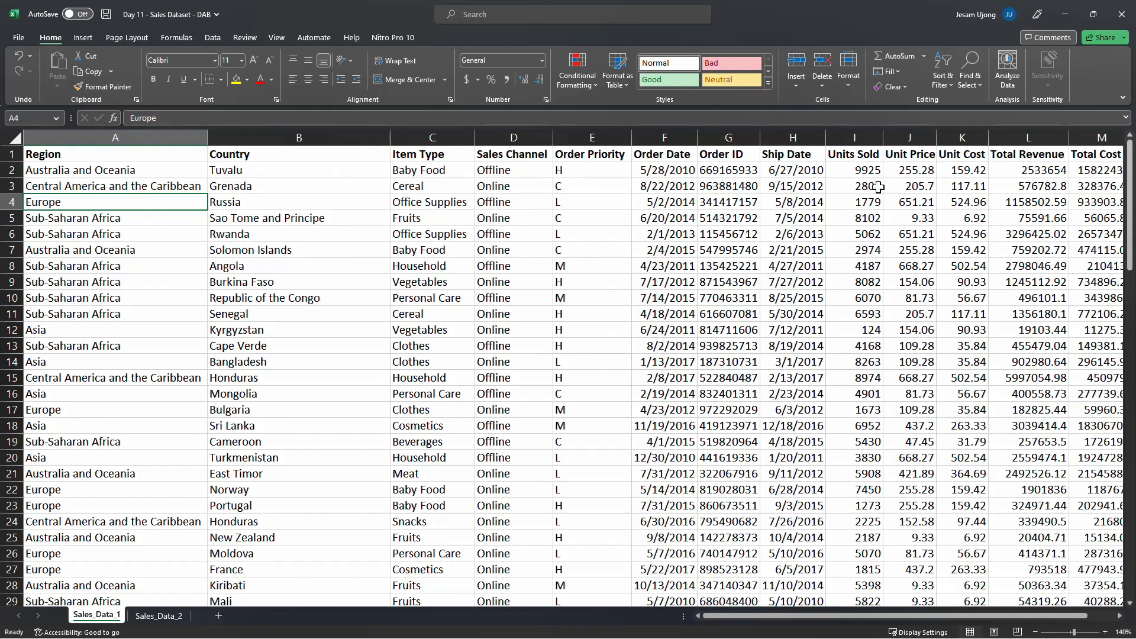
click(855, 137)
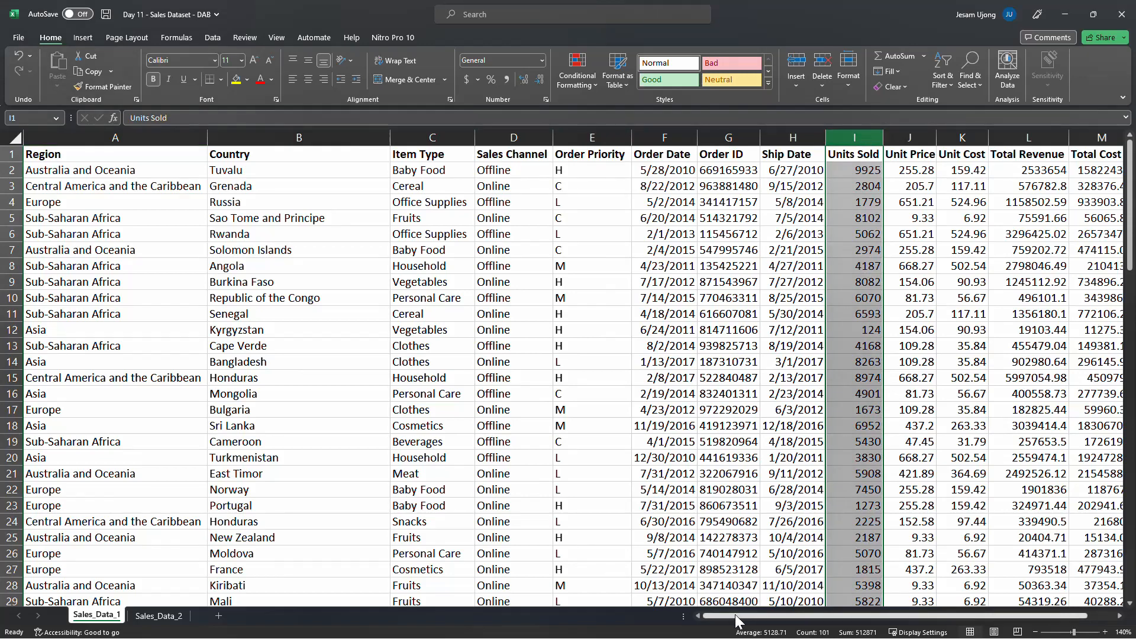
drag(735, 616, 897, 613)
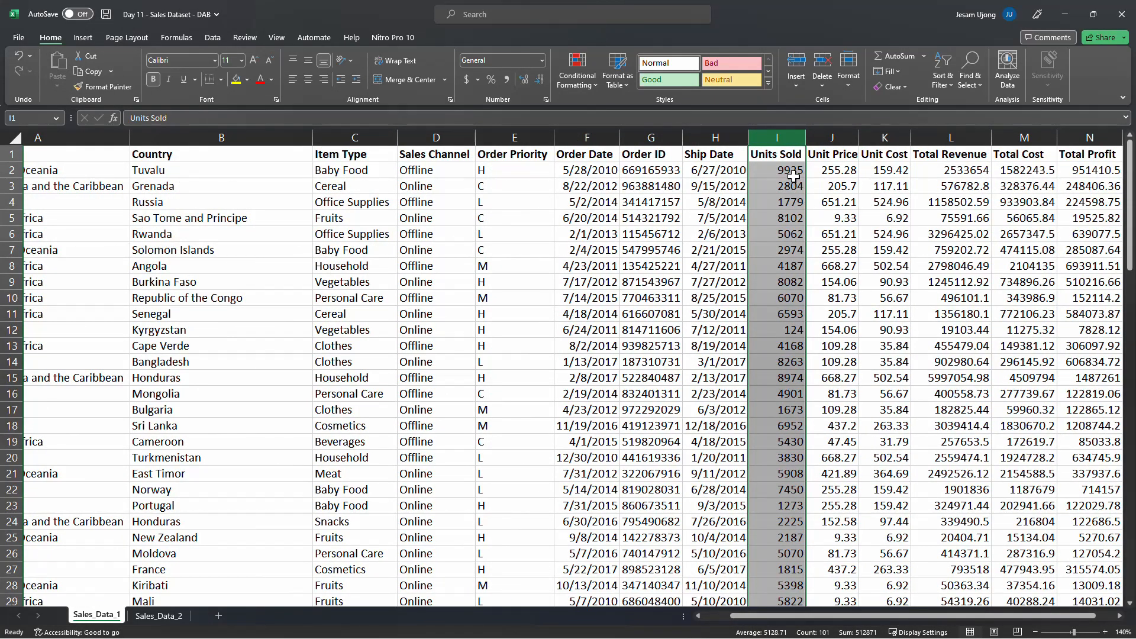
click(793, 176)
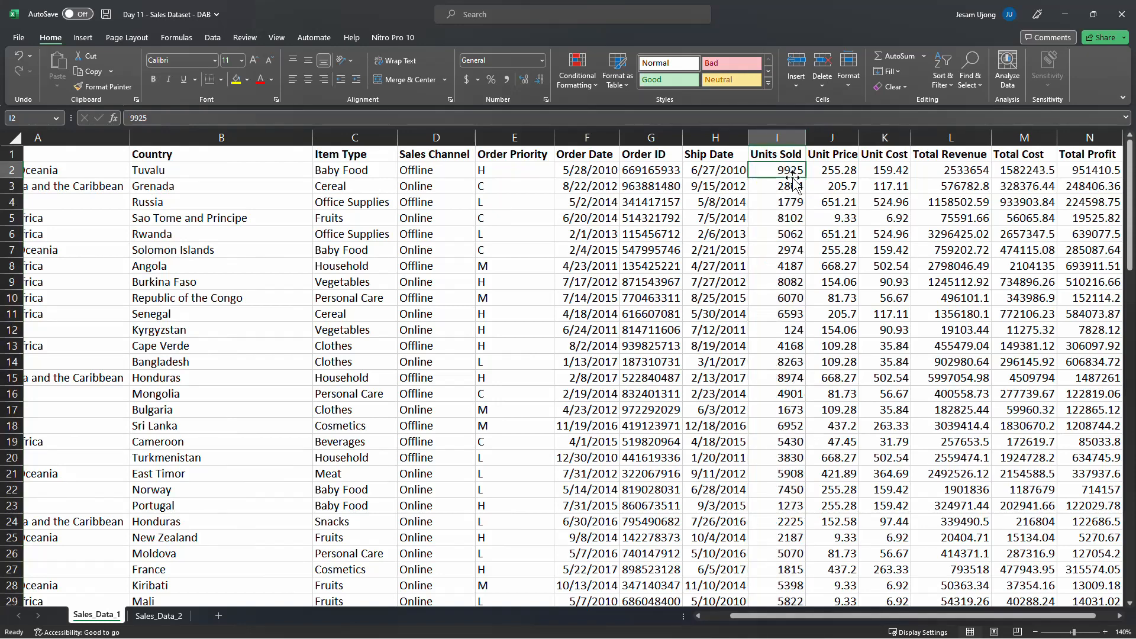
Step through row 2's cells from Country to Unit Cost to review a single order's details
click(182, 171)
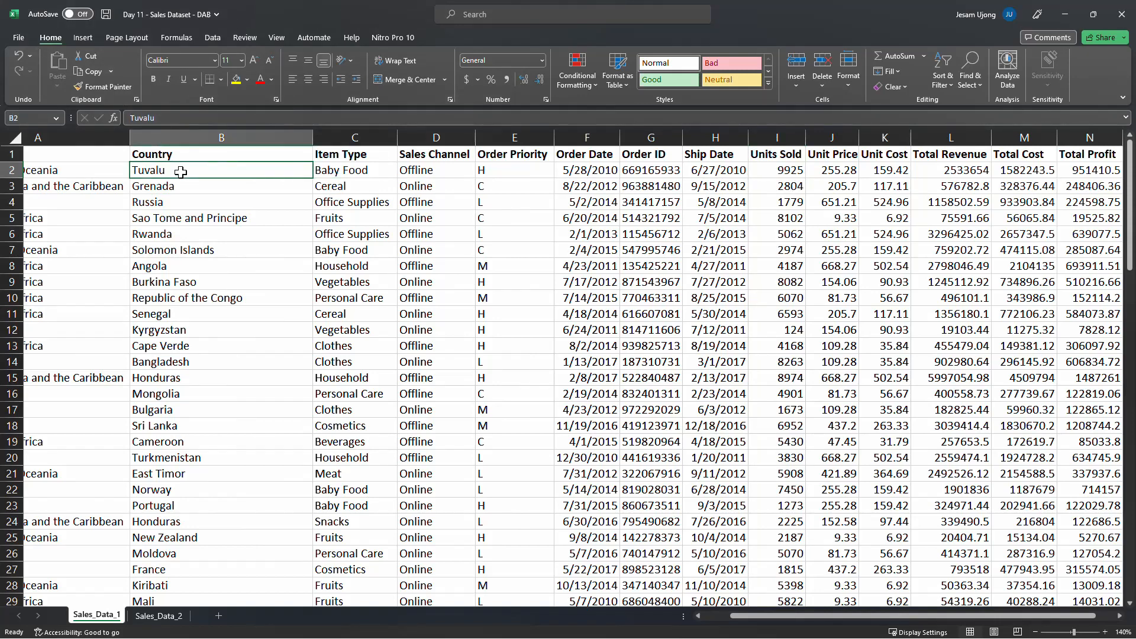
click(360, 171)
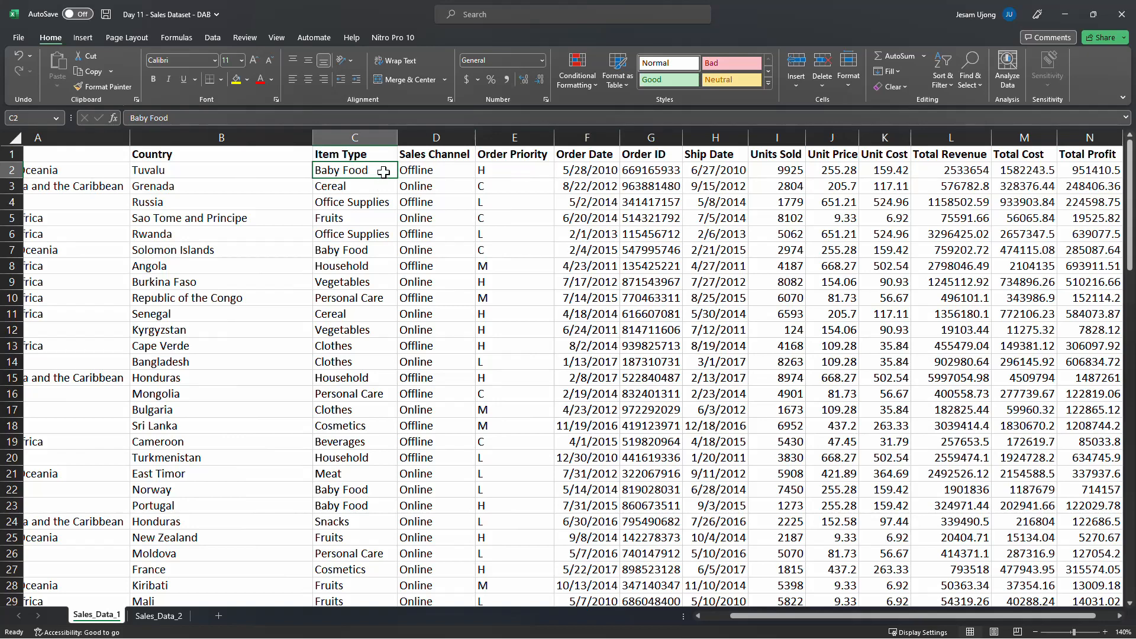
click(599, 171)
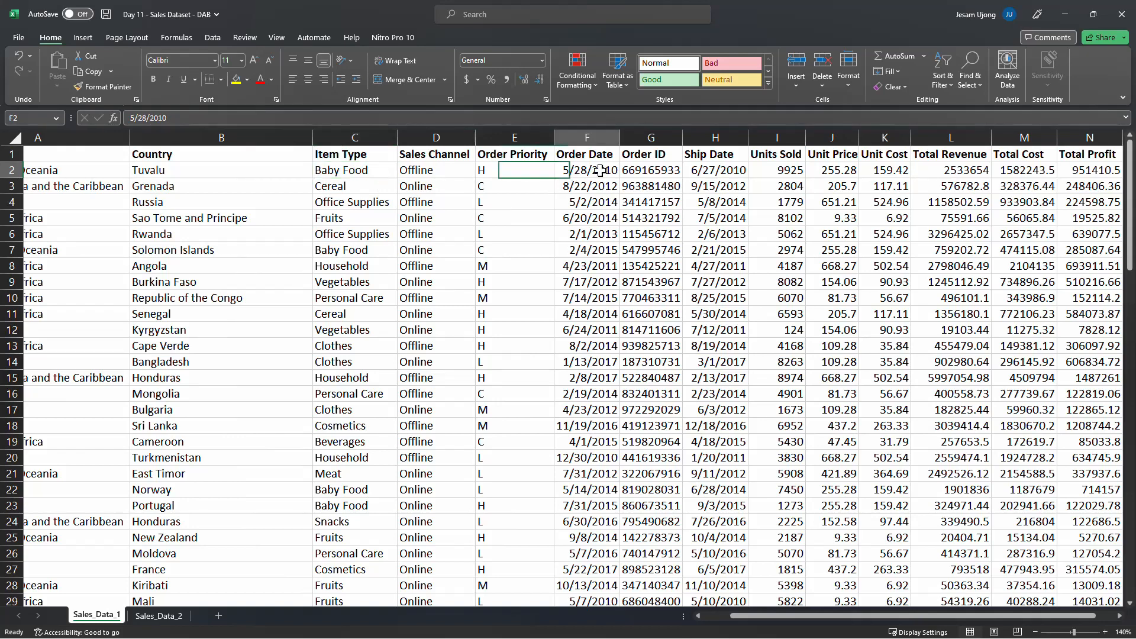
click(773, 170)
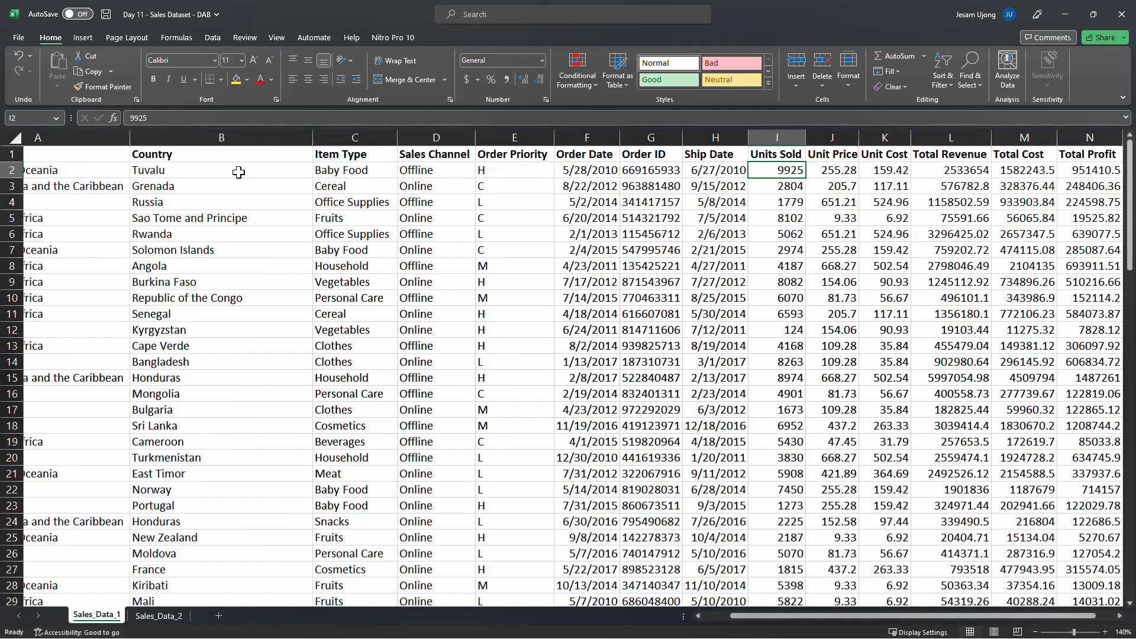
click(343, 170)
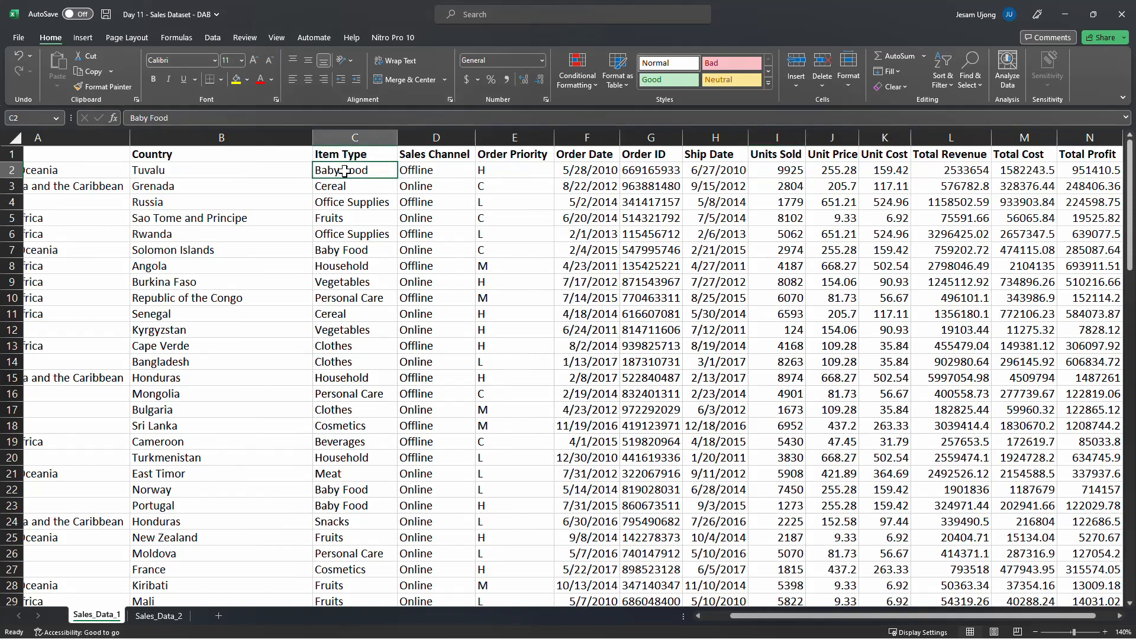
click(783, 173)
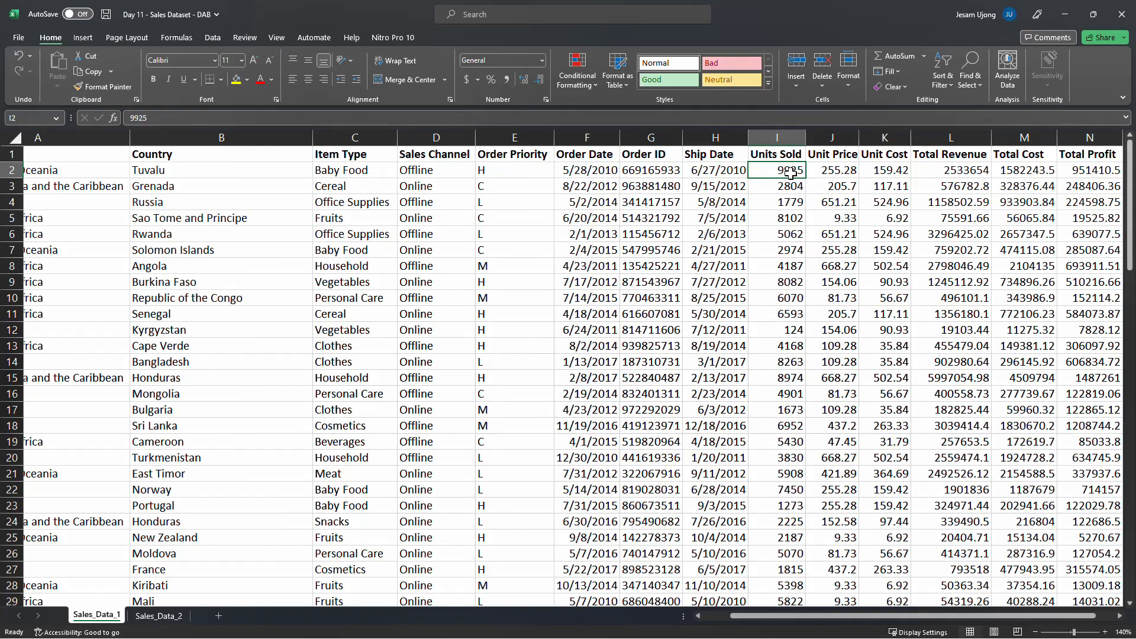
click(334, 168)
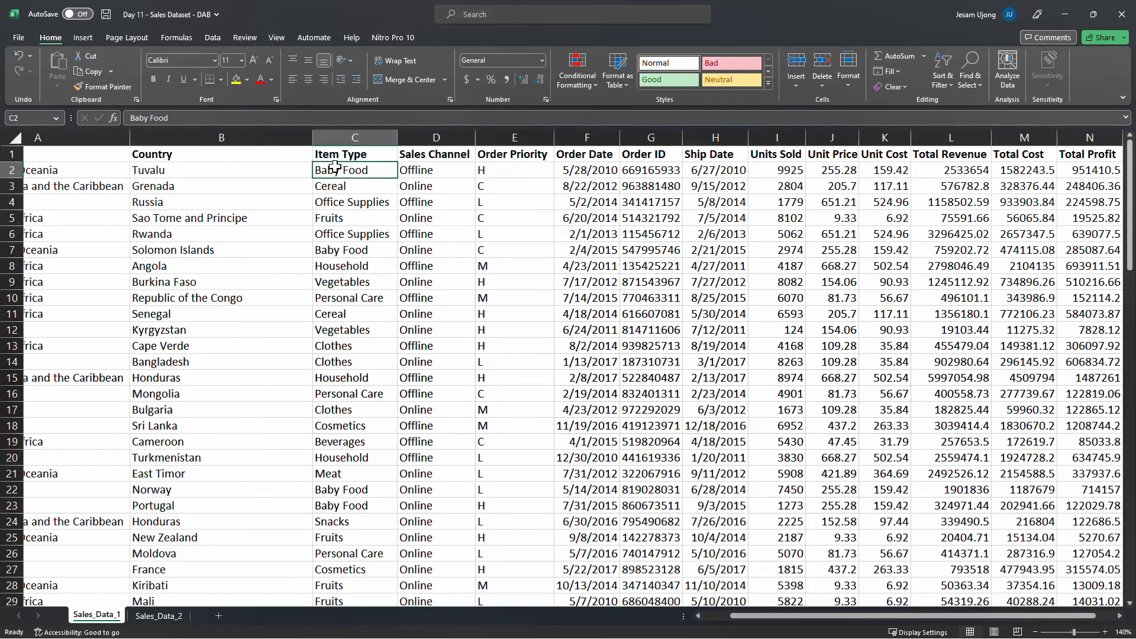
click(209, 174)
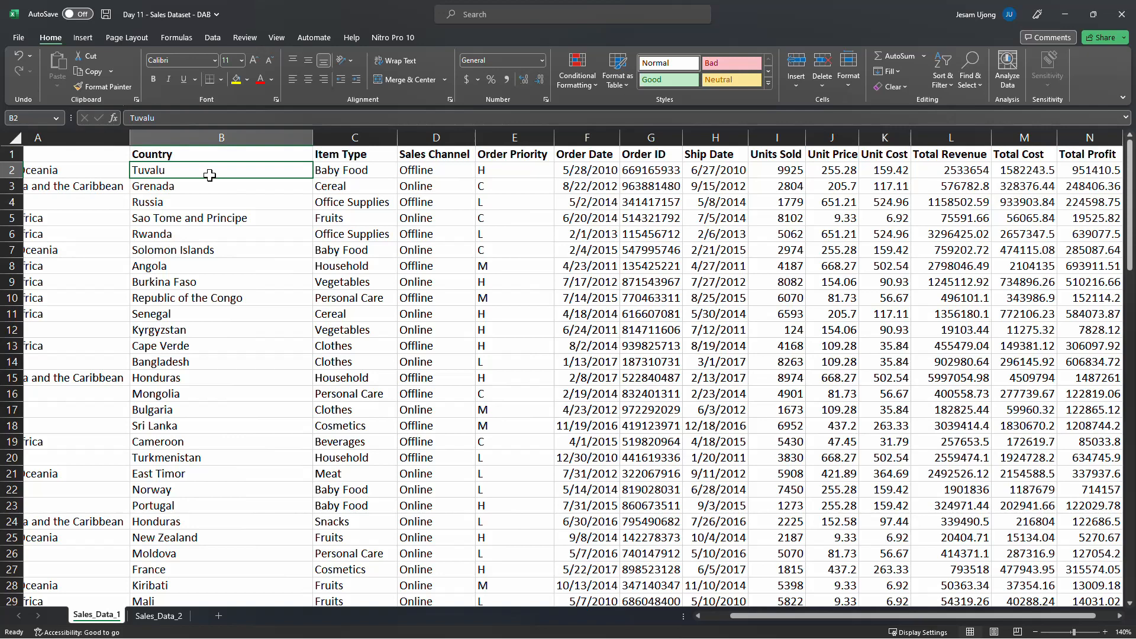
click(429, 173)
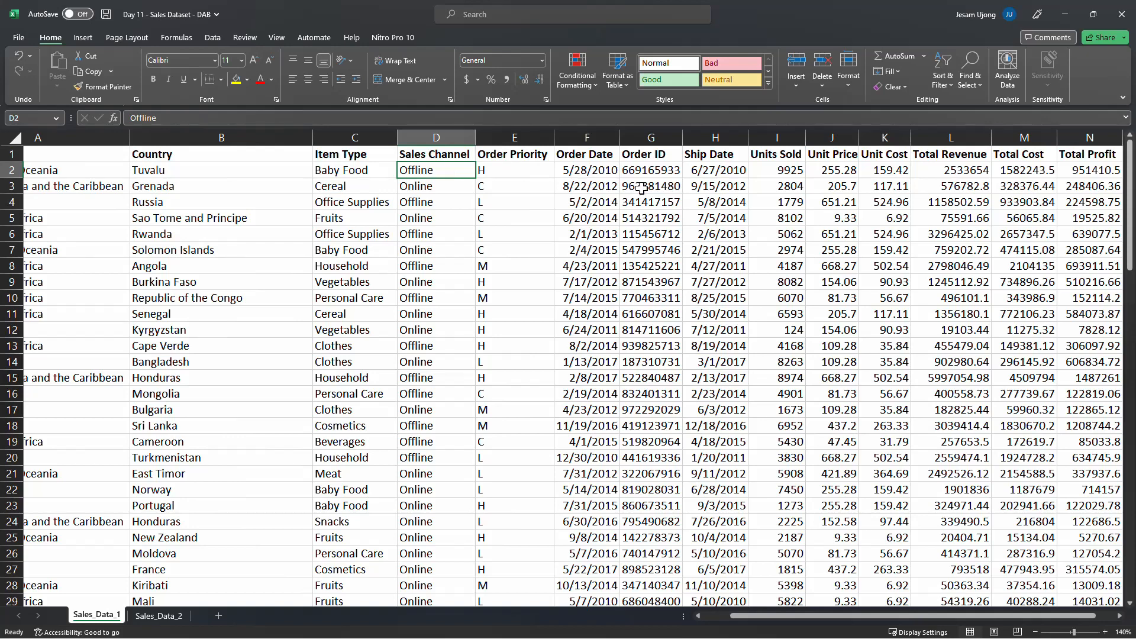
click(587, 169)
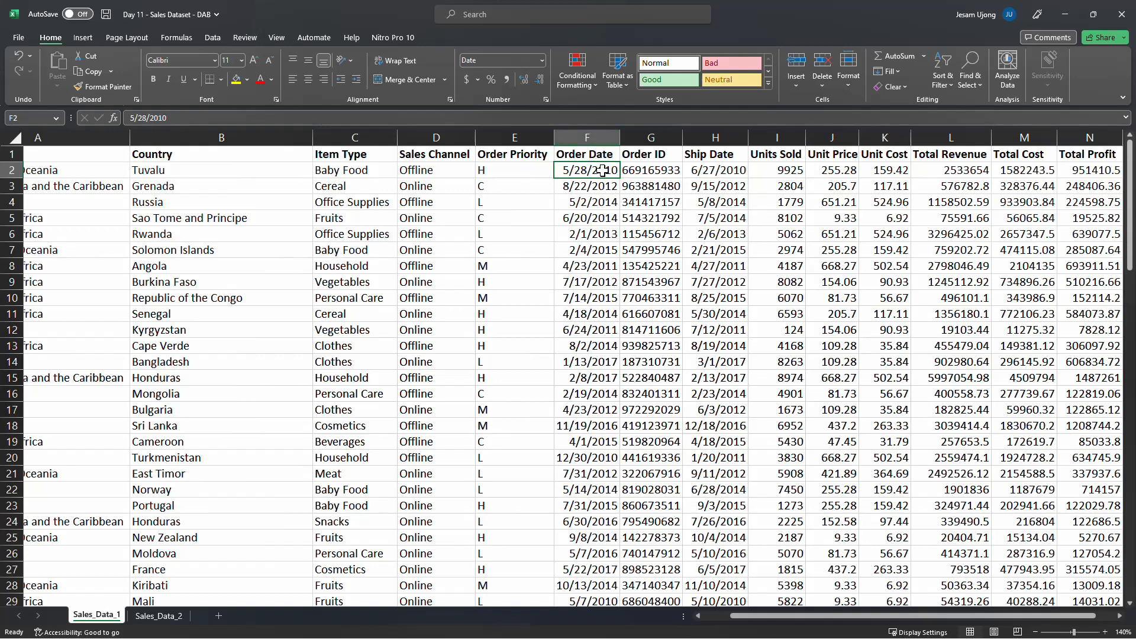
click(714, 170)
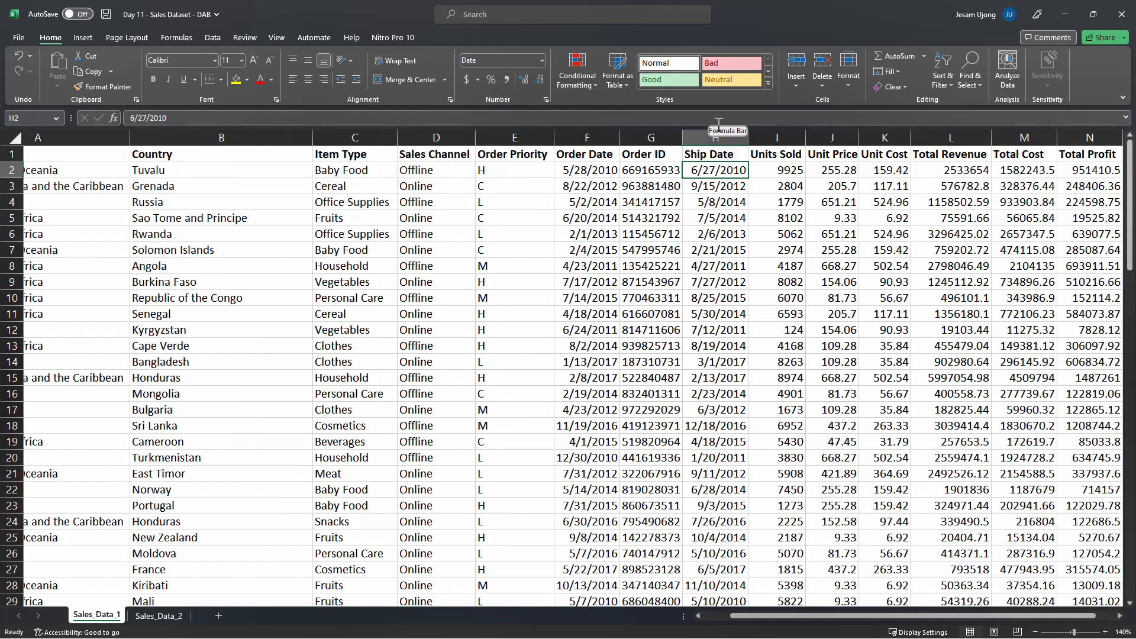
click(797, 172)
click(848, 171)
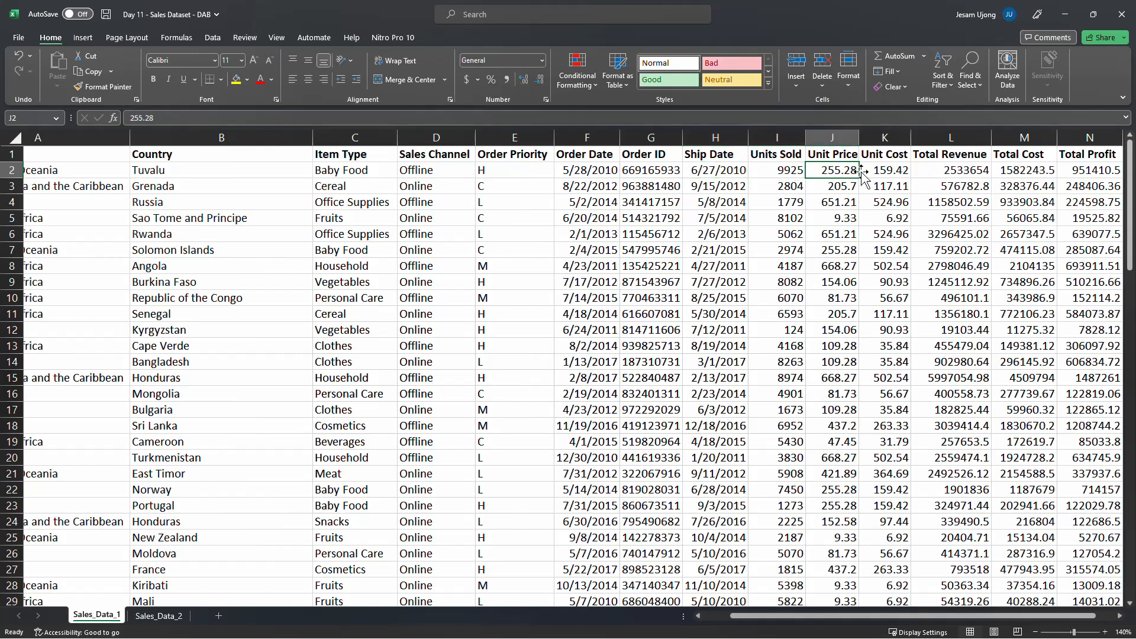
click(895, 171)
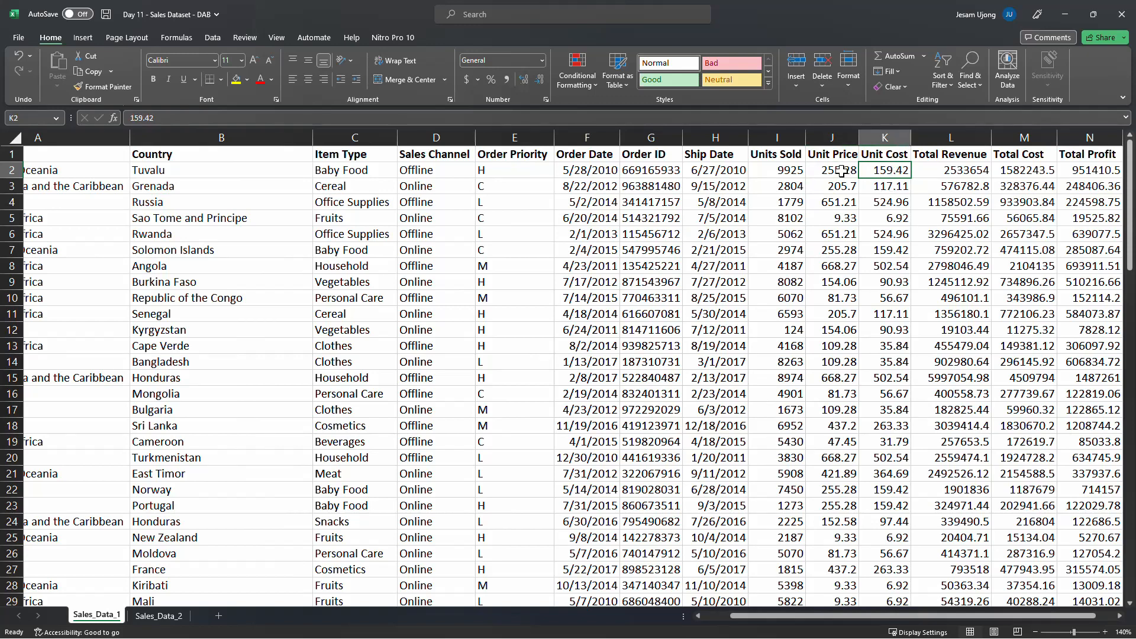
Inspect the Unit Price, Unit Cost and Total Revenue columns by selecting each column and its first value
click(837, 132)
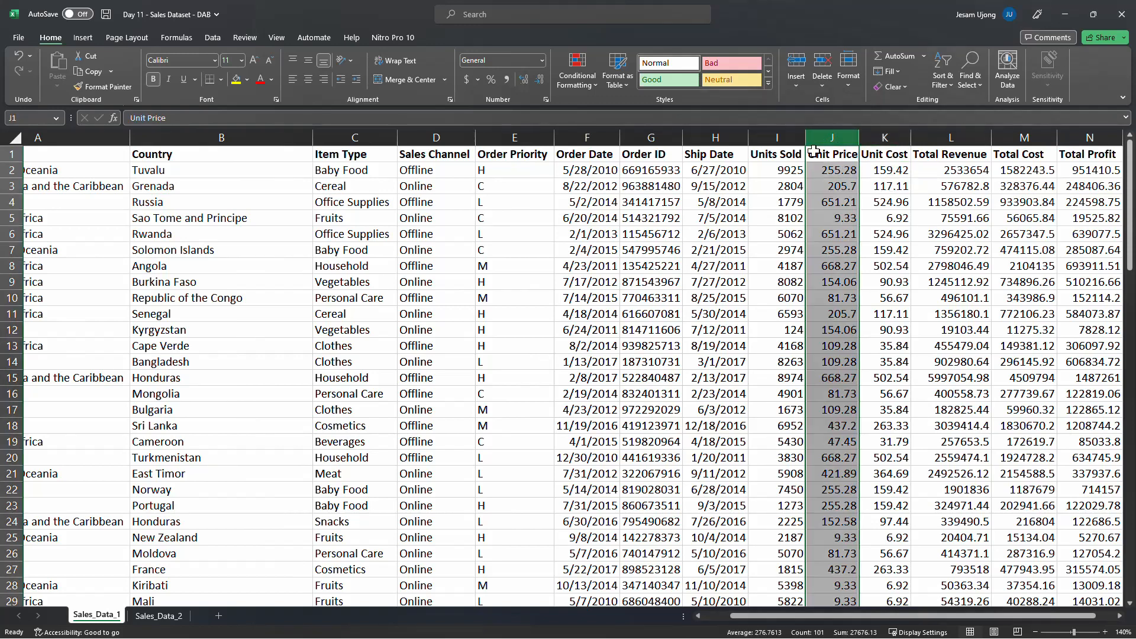
click(883, 135)
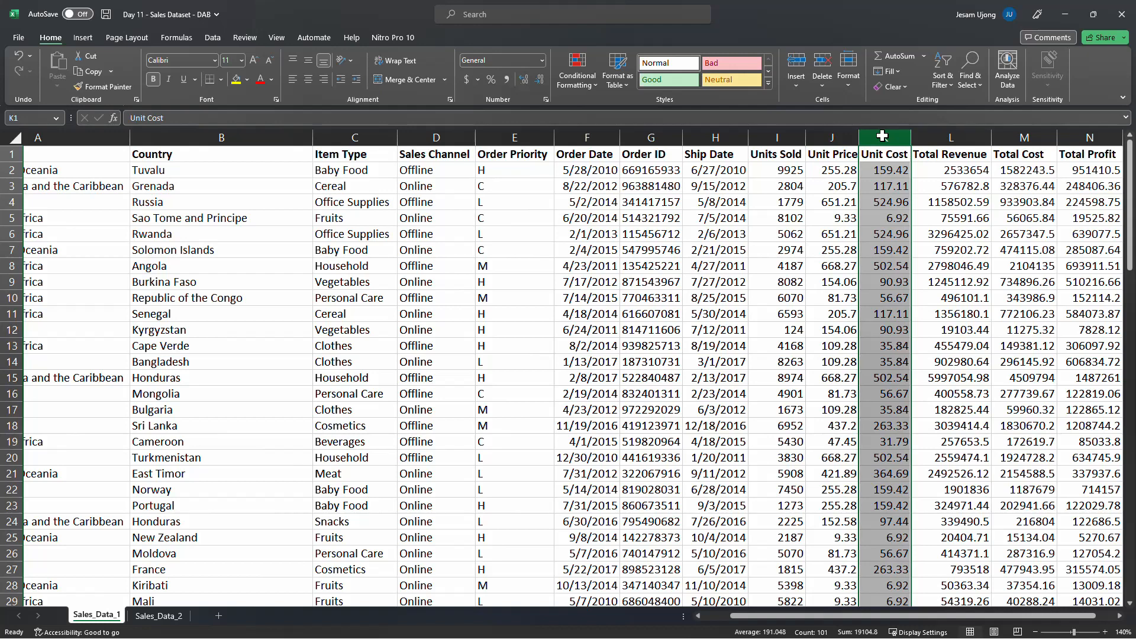
click(893, 172)
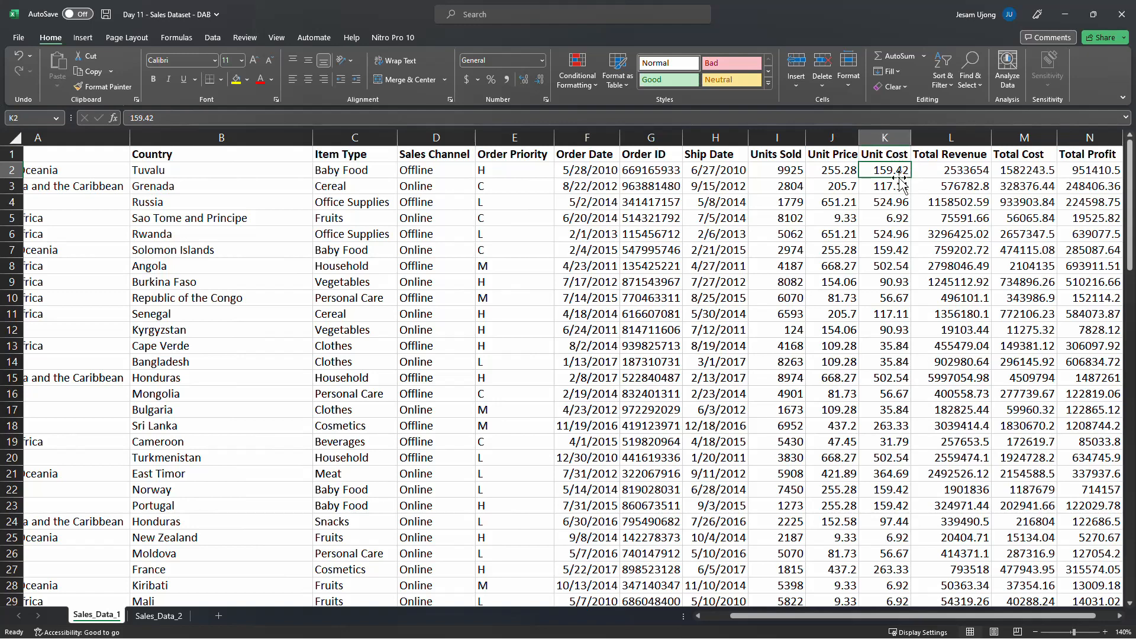
click(843, 170)
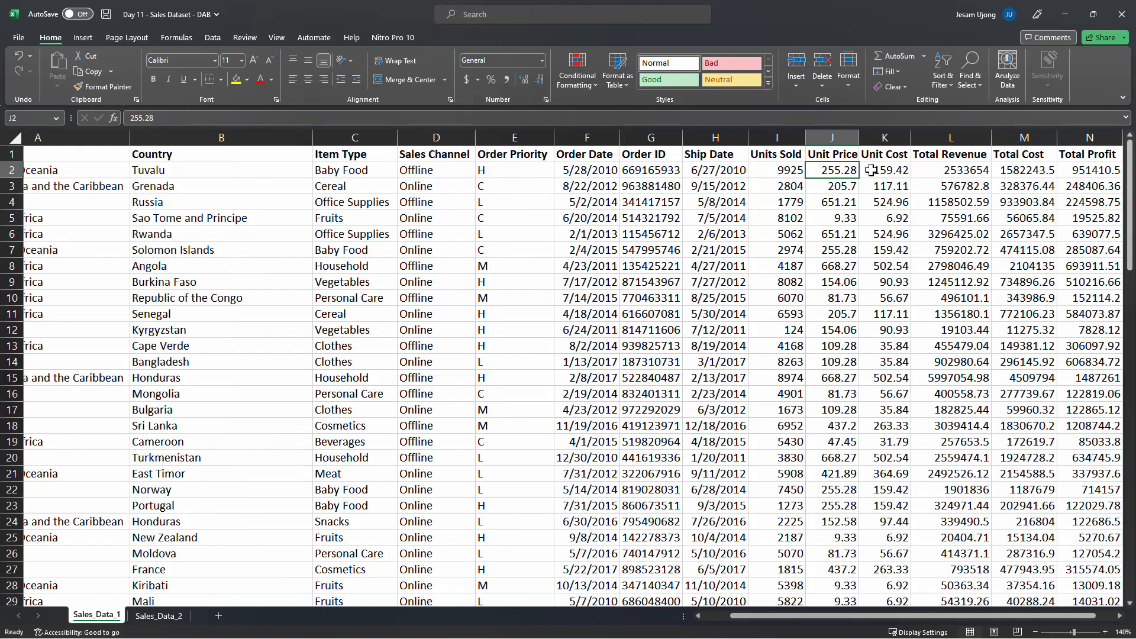
click(948, 168)
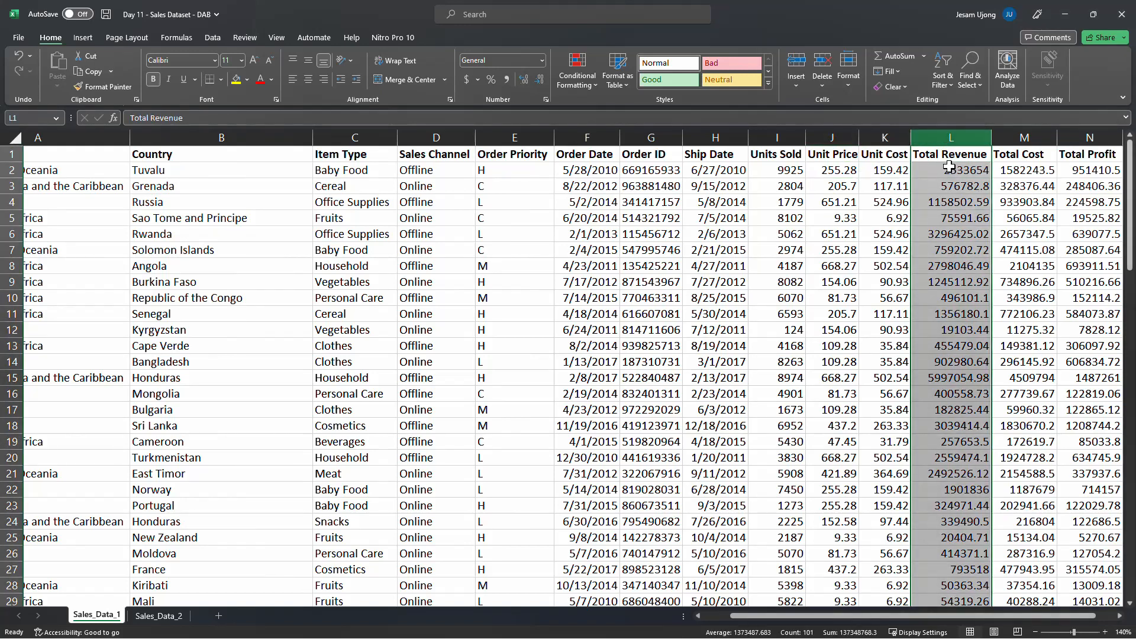
click(949, 173)
Compare row 2's Units Sold, Unit Price, Unit Cost, Total Revenue and Total Cost values against each other
click(845, 172)
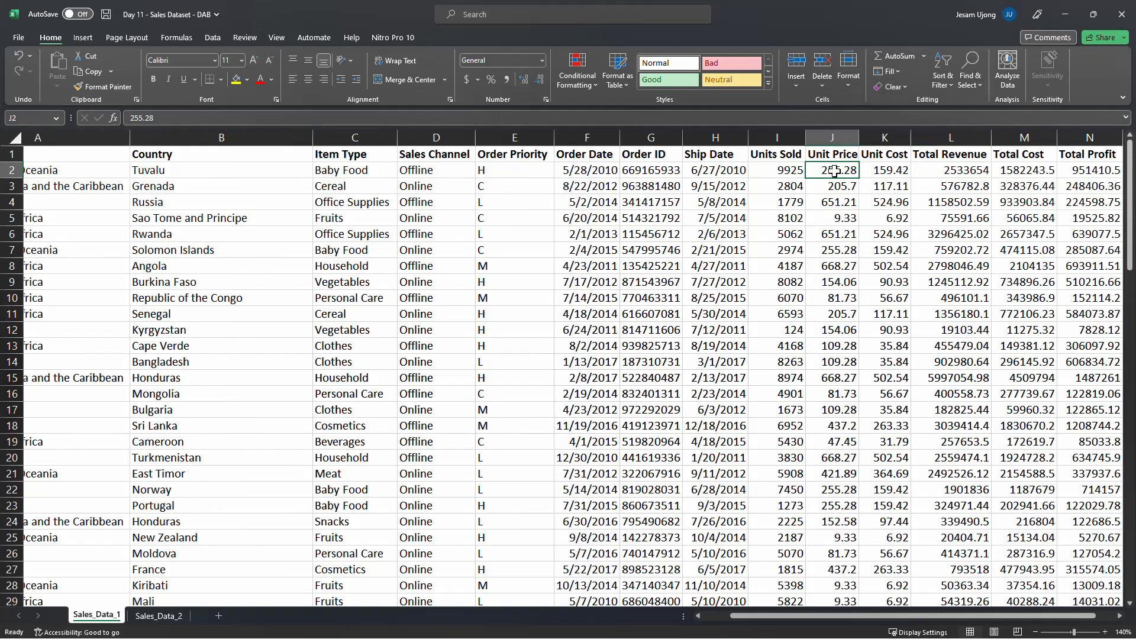
click(830, 140)
click(789, 171)
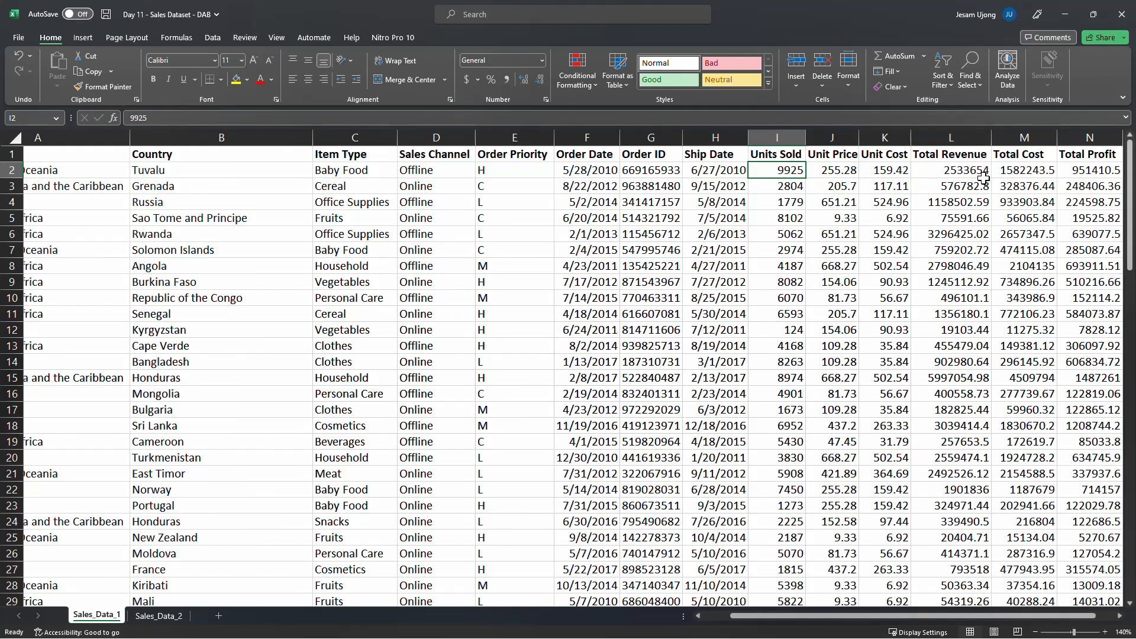
click(845, 170)
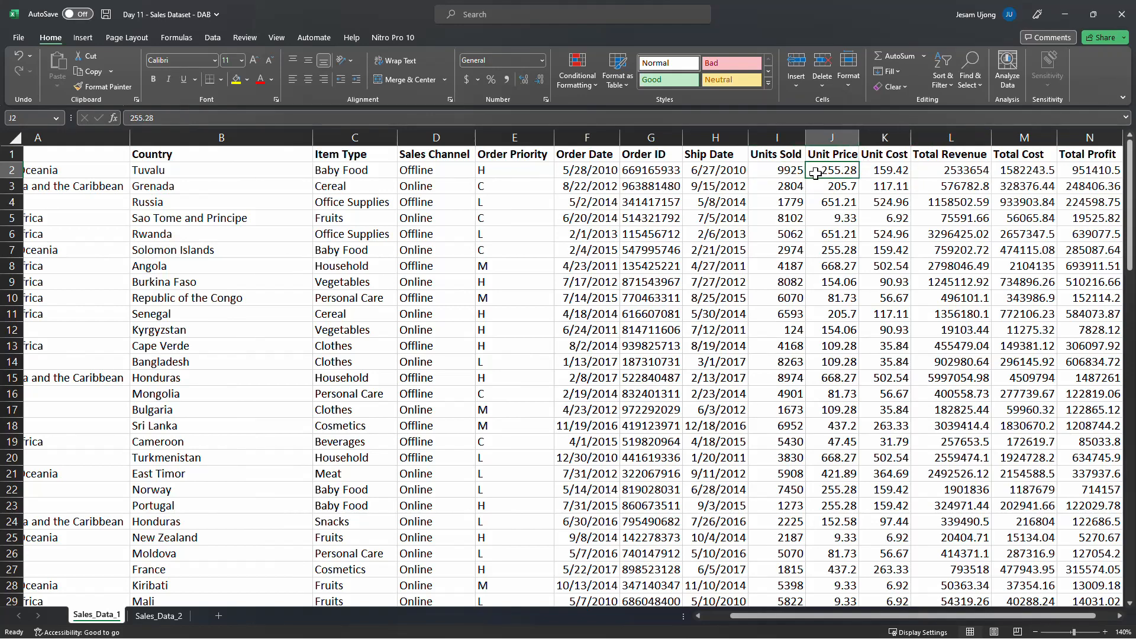
click(779, 171)
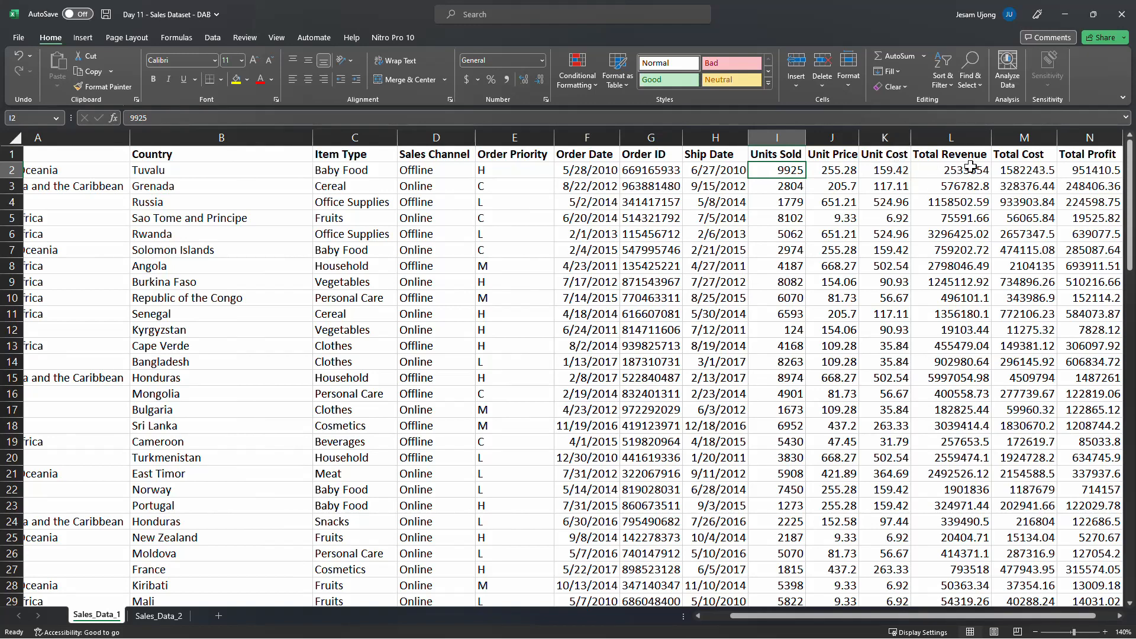
click(1021, 168)
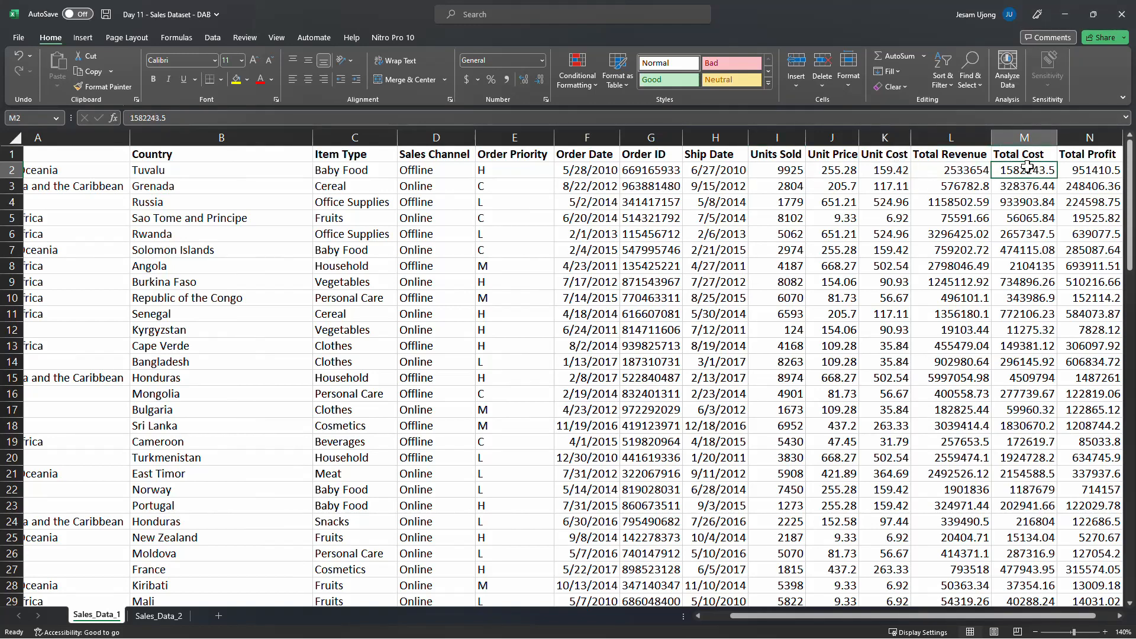
click(792, 172)
key(Right)
key(Right)
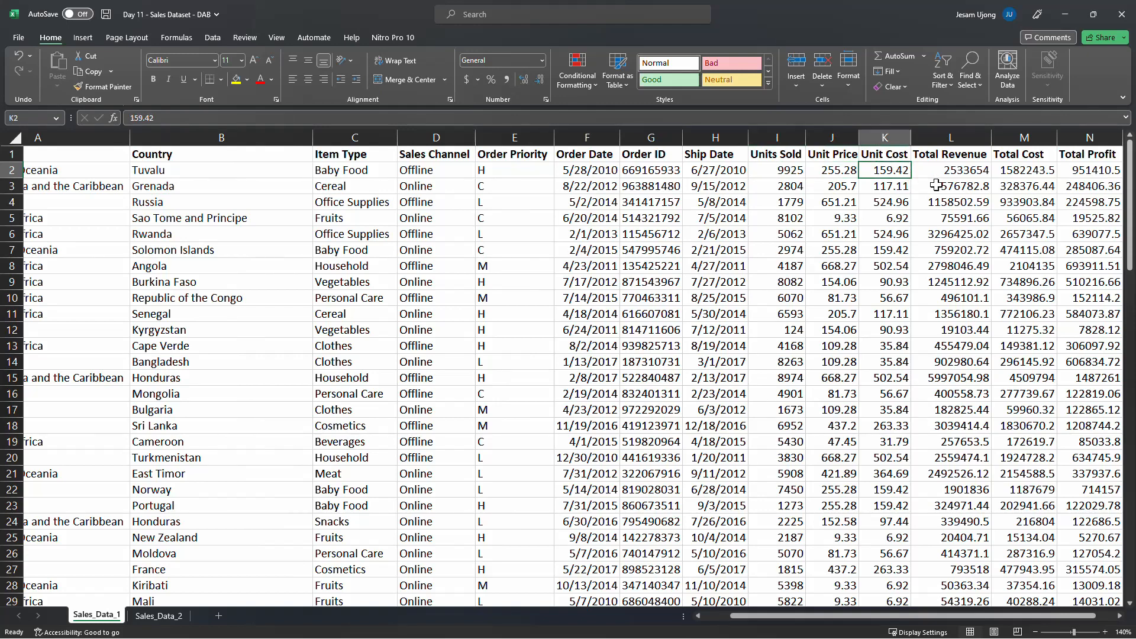
click(1005, 170)
click(960, 171)
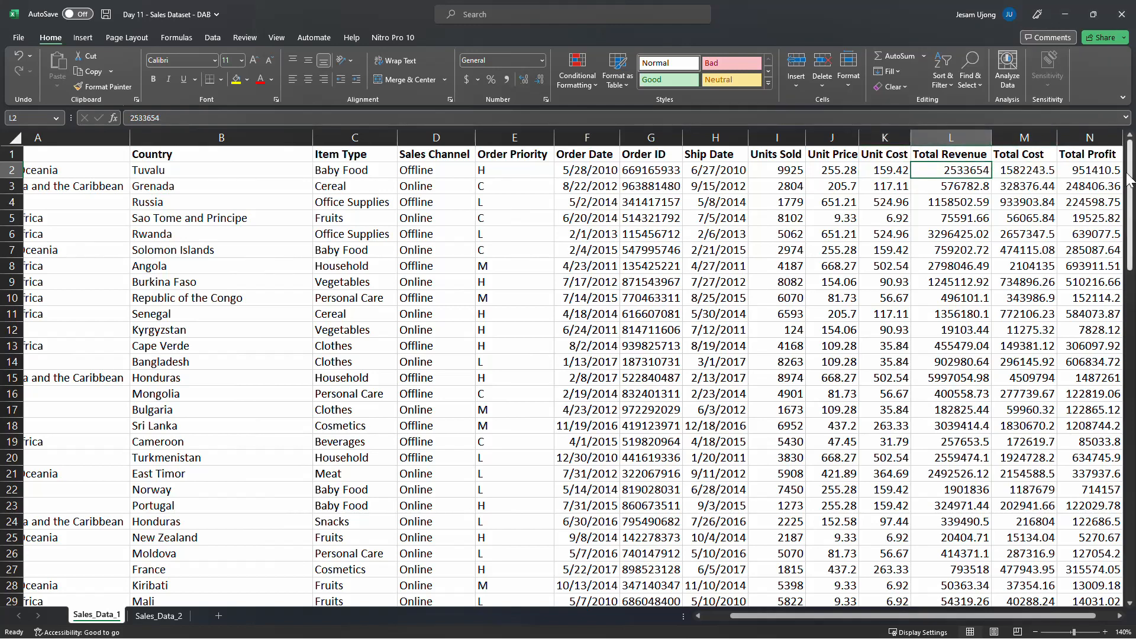
Select the Total Revenue and Total Cost columns and review the first Total Cost value
click(961, 137)
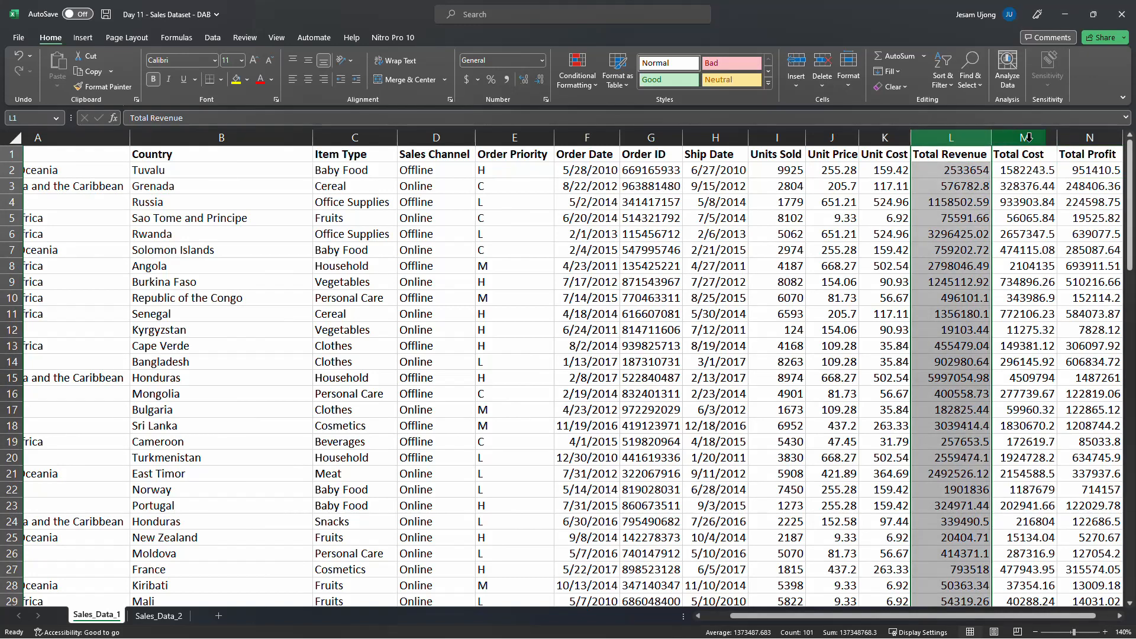
click(1030, 137)
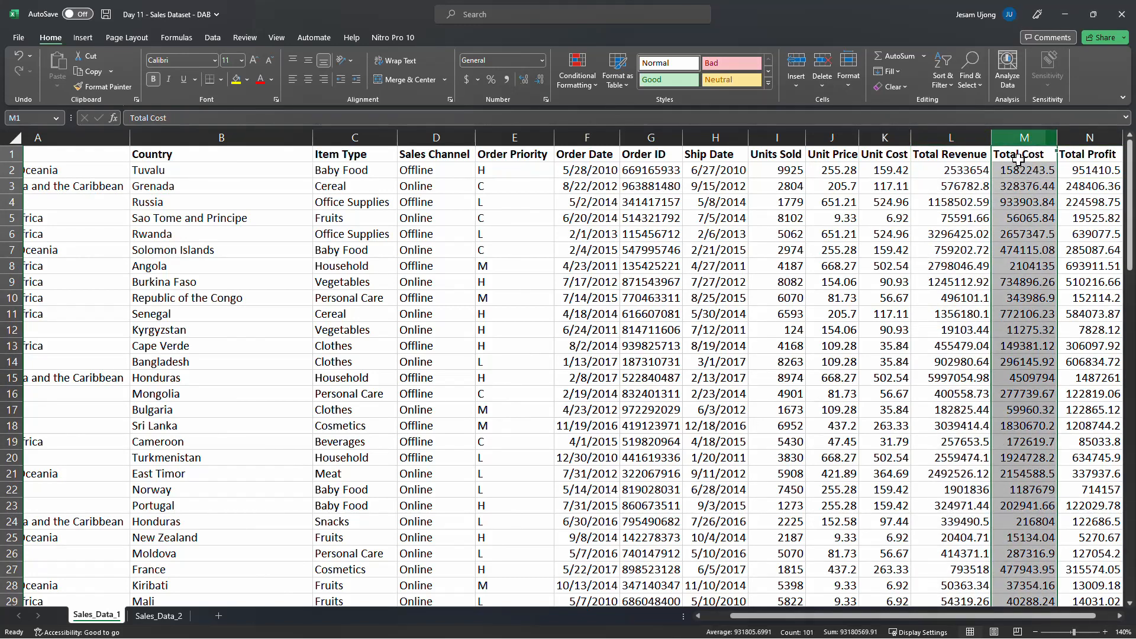
click(1035, 171)
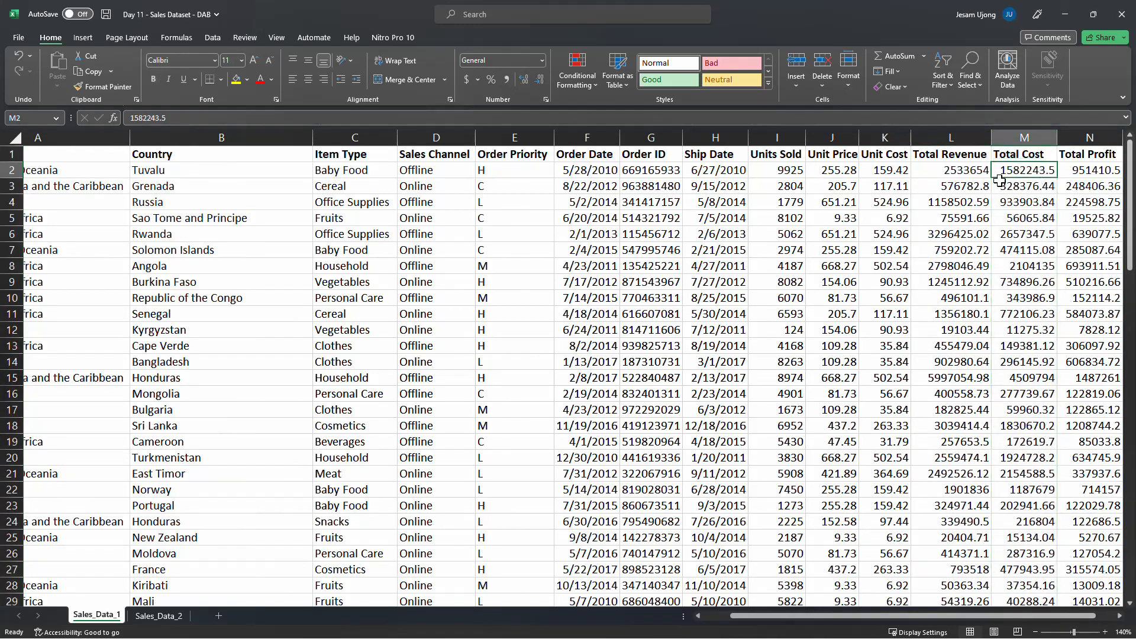
Review the Total Revenue and Total Profit columns and a Unit Price value, scrolling across the sheet and back
click(980, 177)
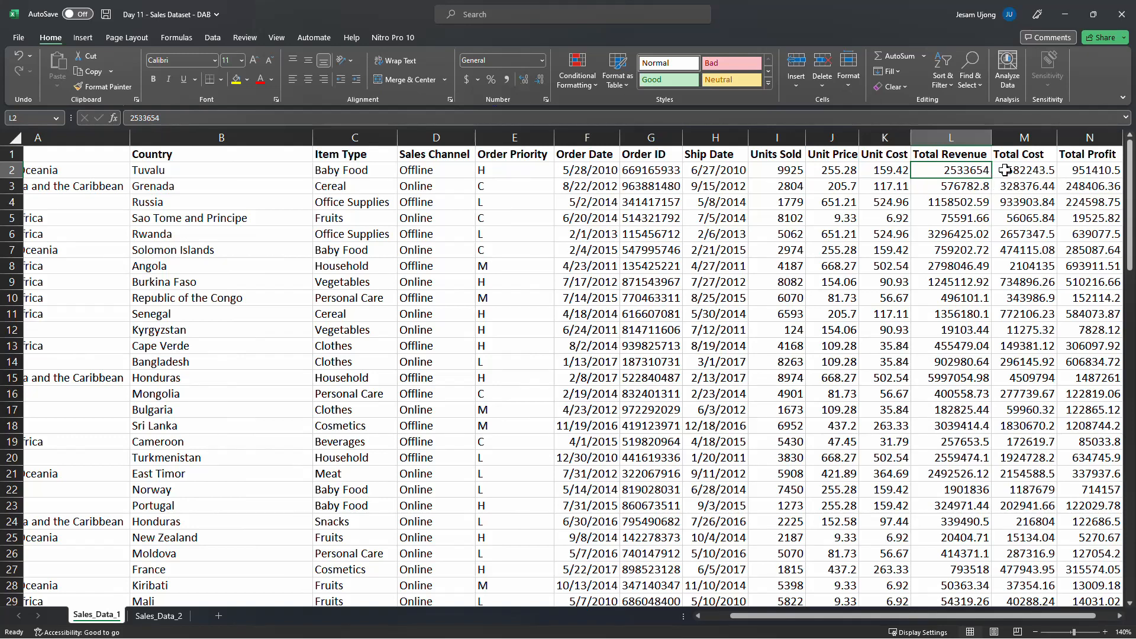
click(1087, 137)
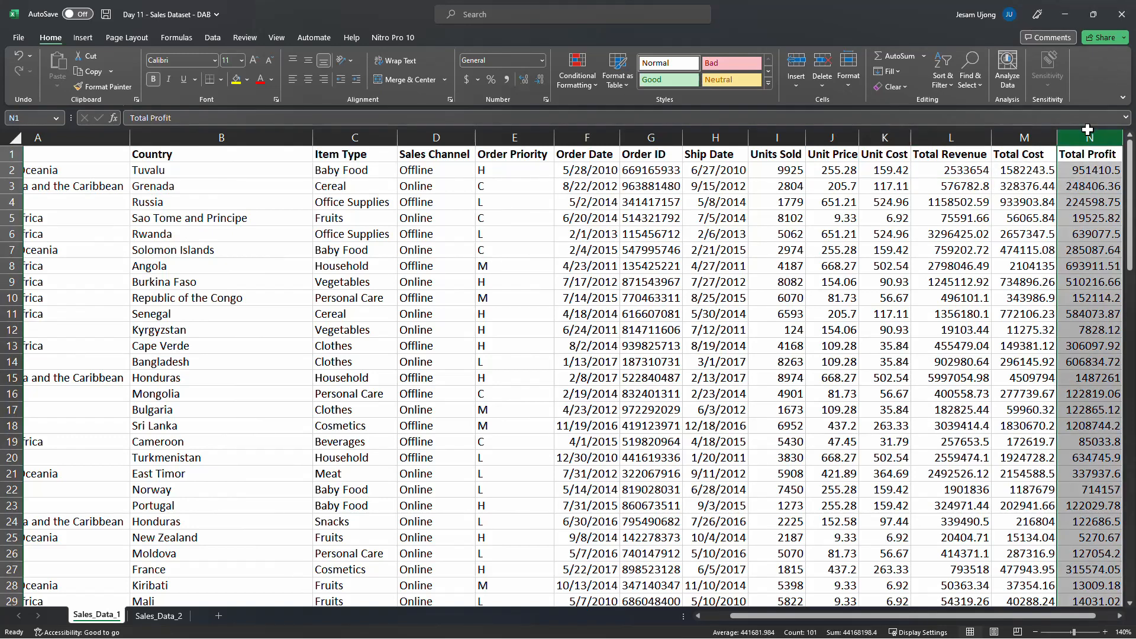
scroll(1005, 612, right, 1)
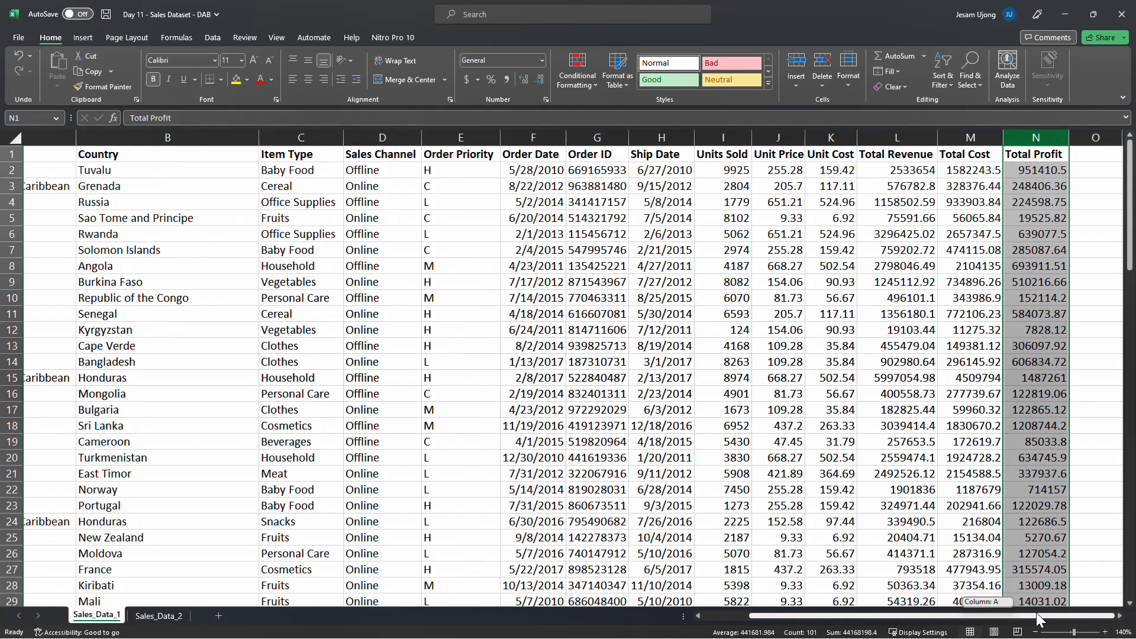
click(767, 232)
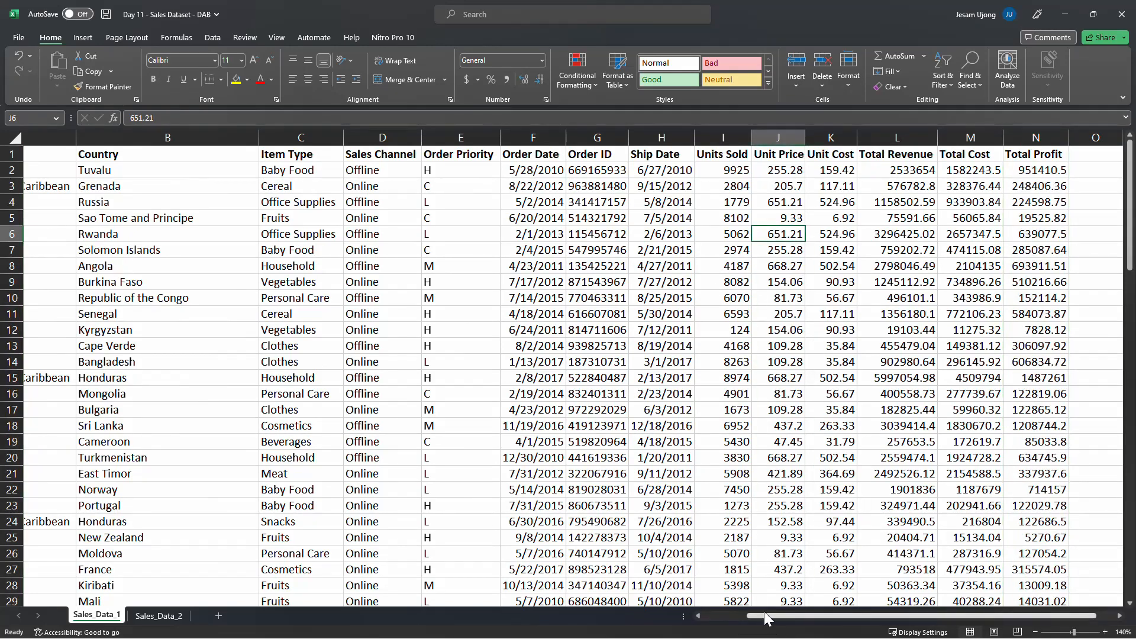
drag(765, 615, 660, 620)
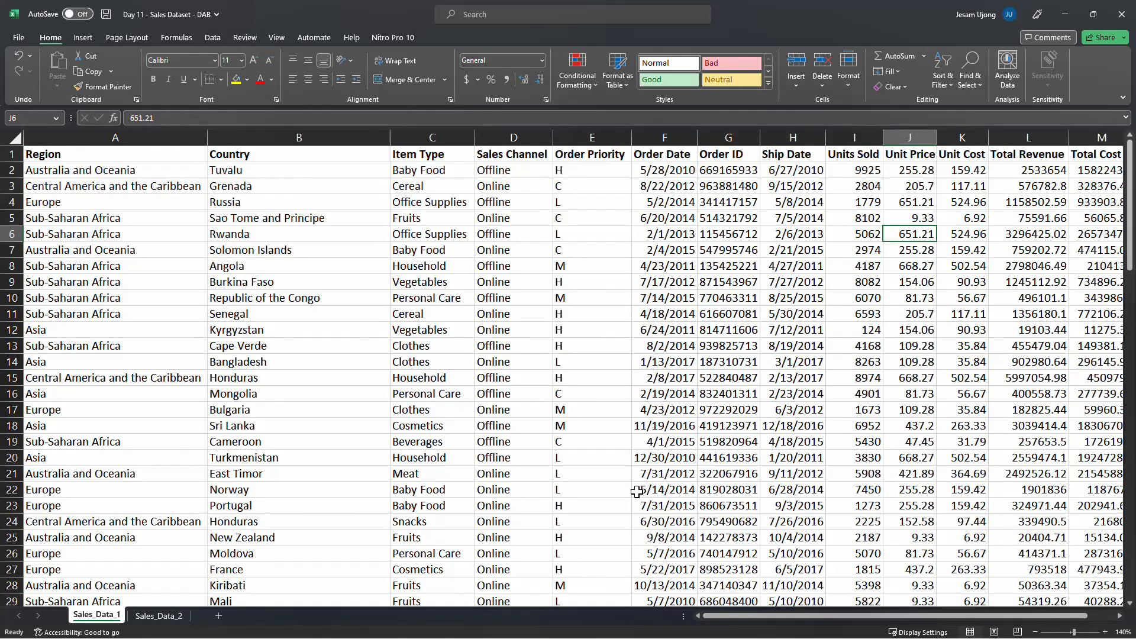
Inspect the Region, Country, Item Type, Sales Channel and Order Priority columns one after another
click(344, 359)
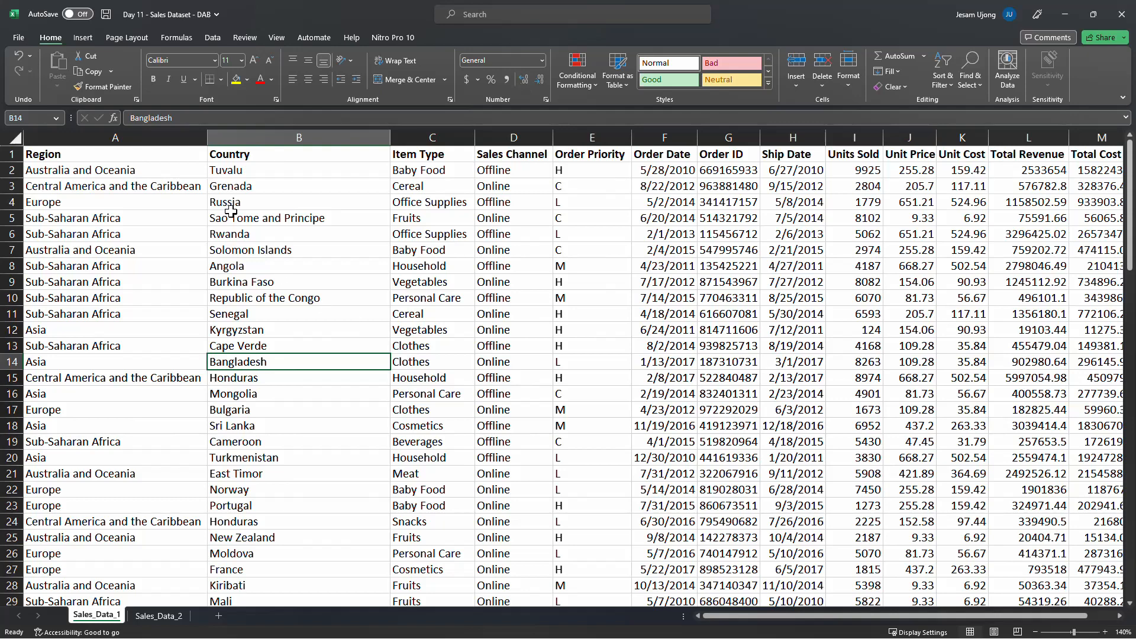
click(98, 137)
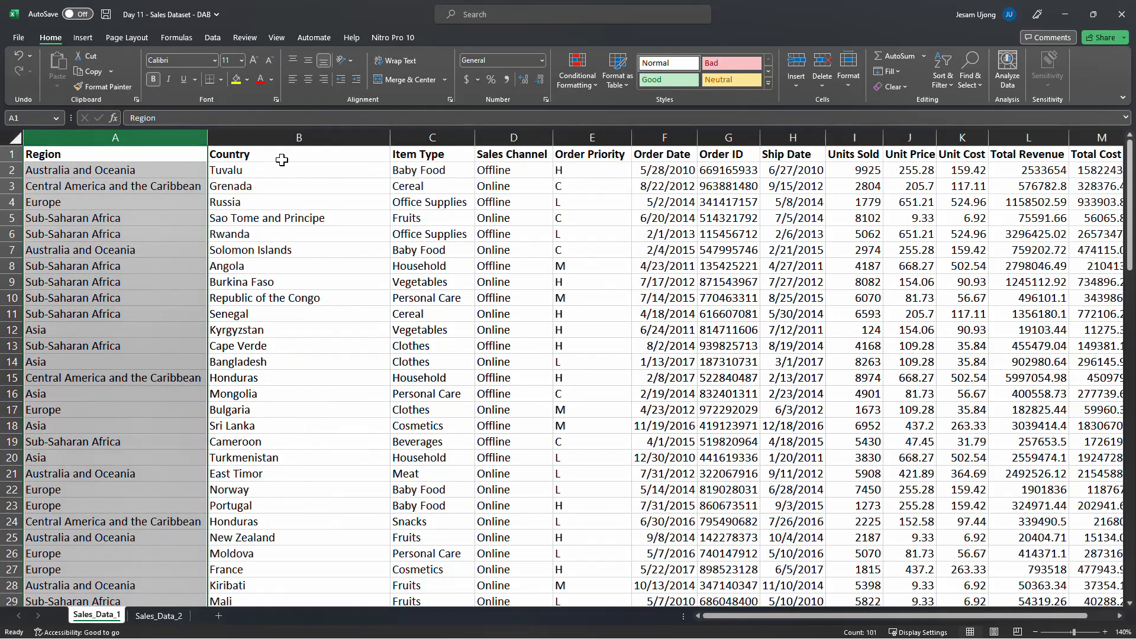
click(296, 134)
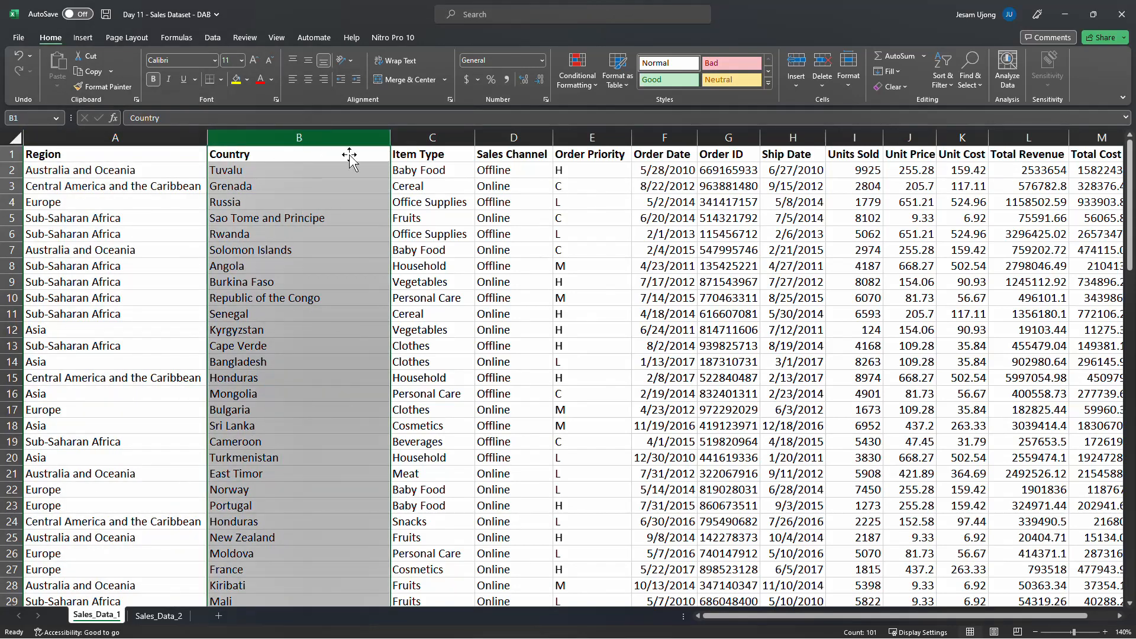
click(430, 133)
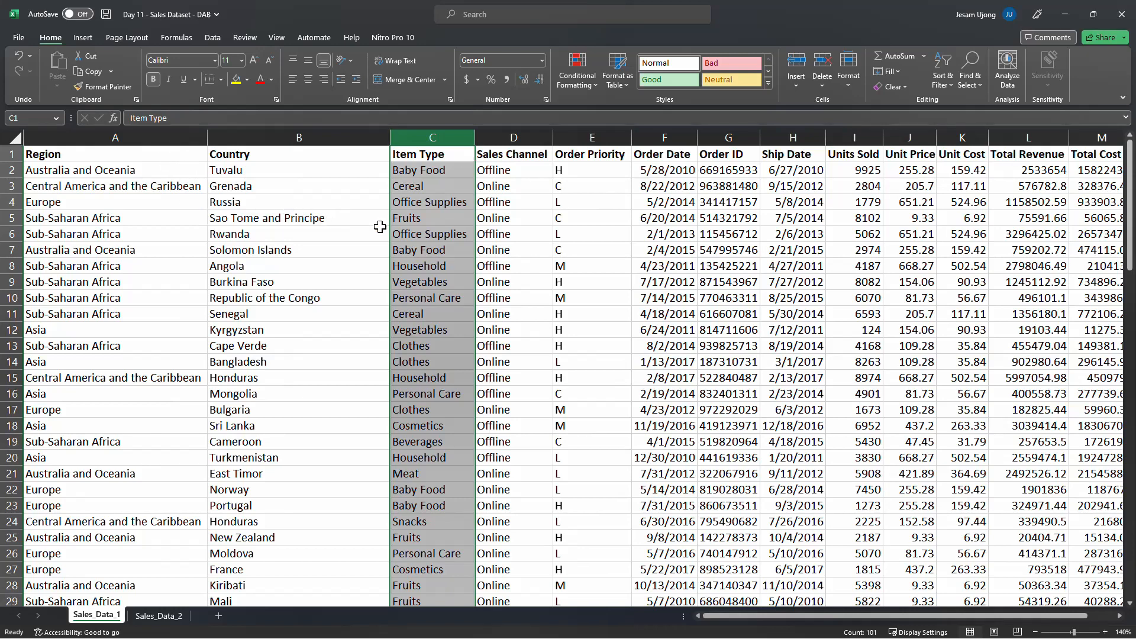
click(528, 129)
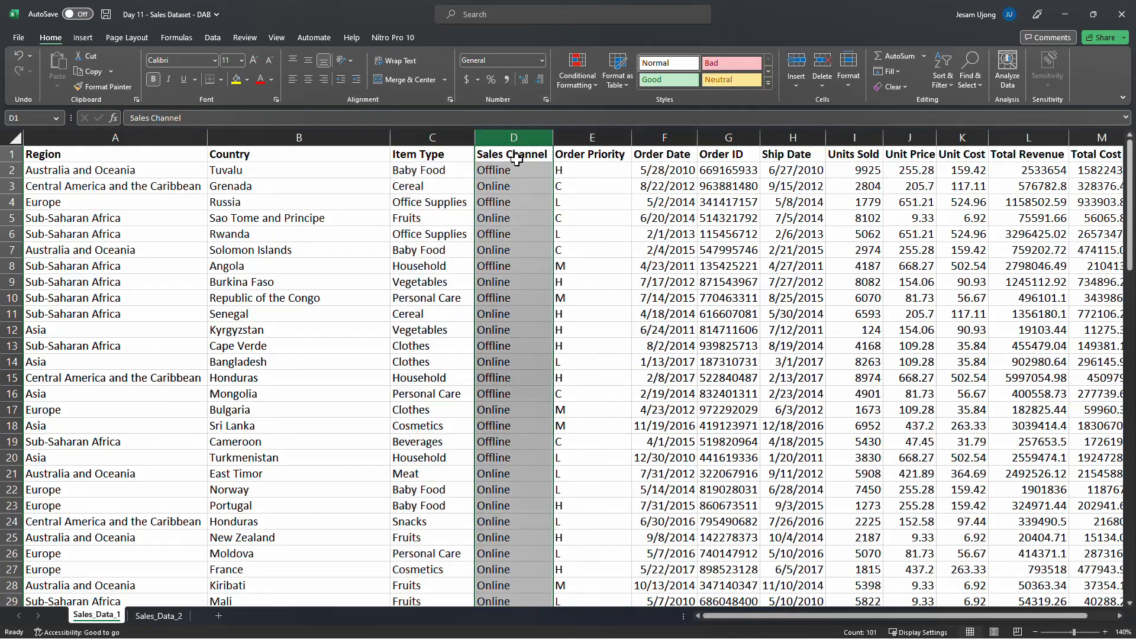
click(587, 135)
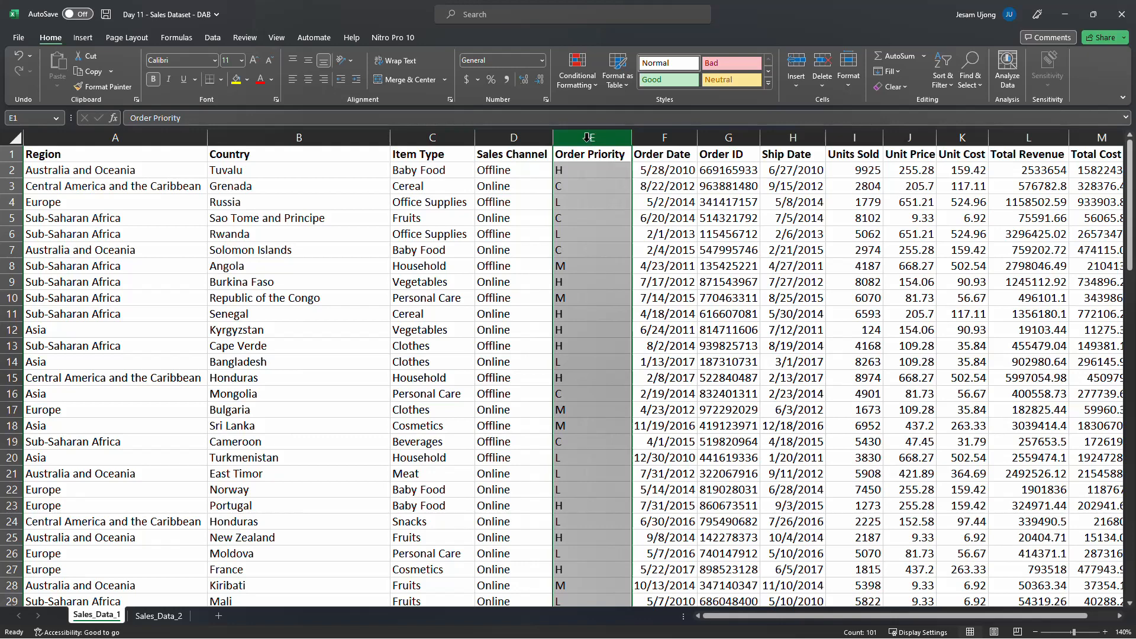
Step through several Order Priority codes, then check an Order Date and a Sales Channel value
click(588, 171)
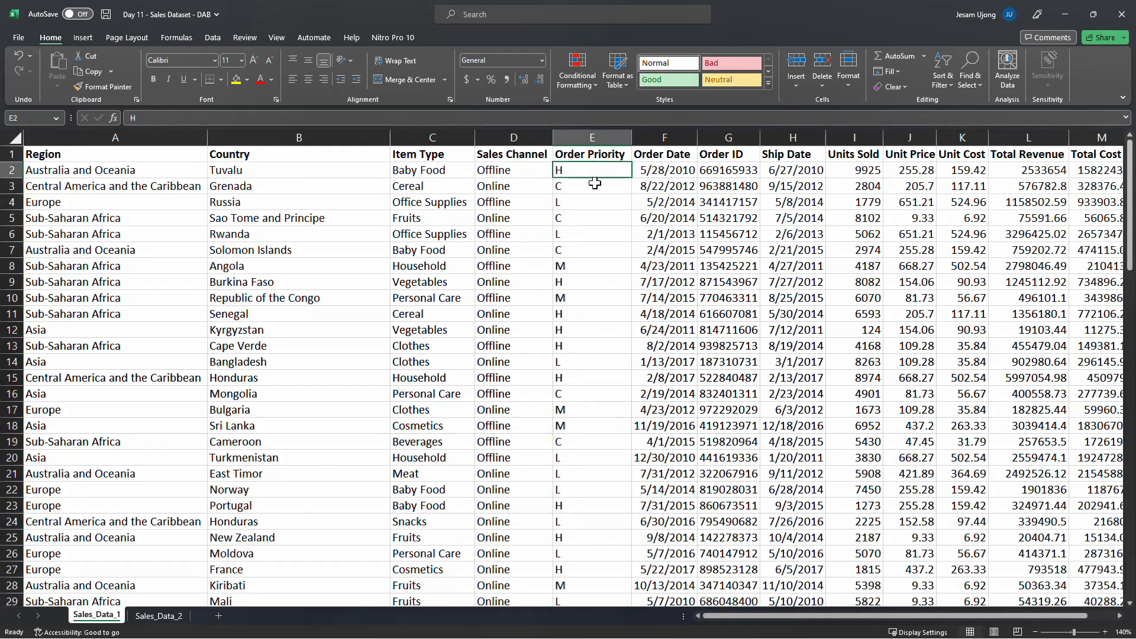
click(603, 182)
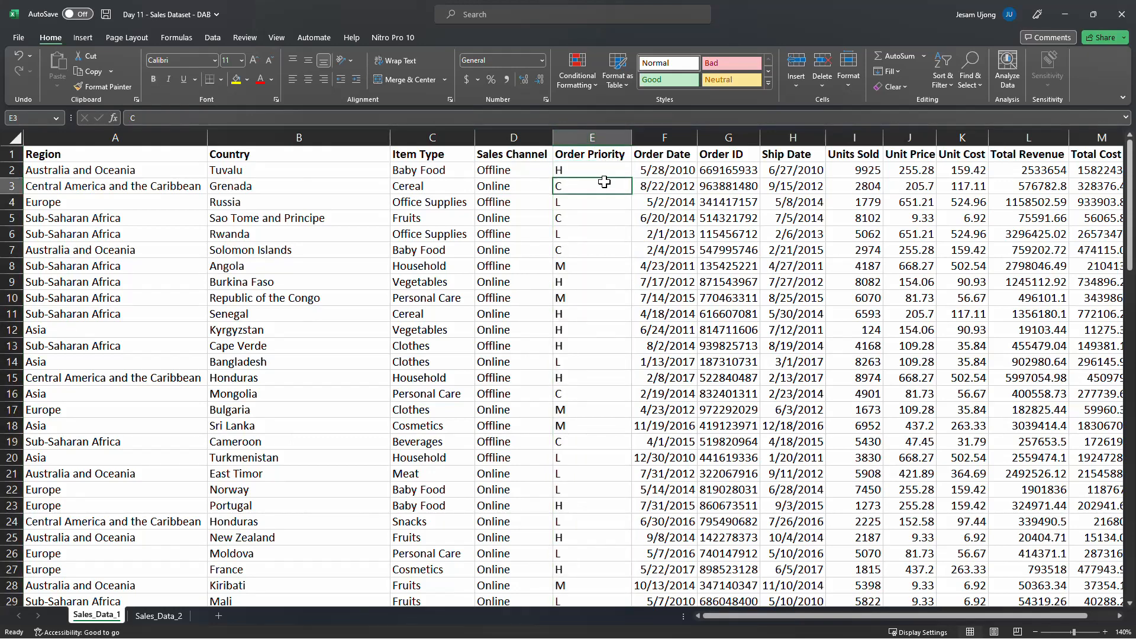
click(599, 201)
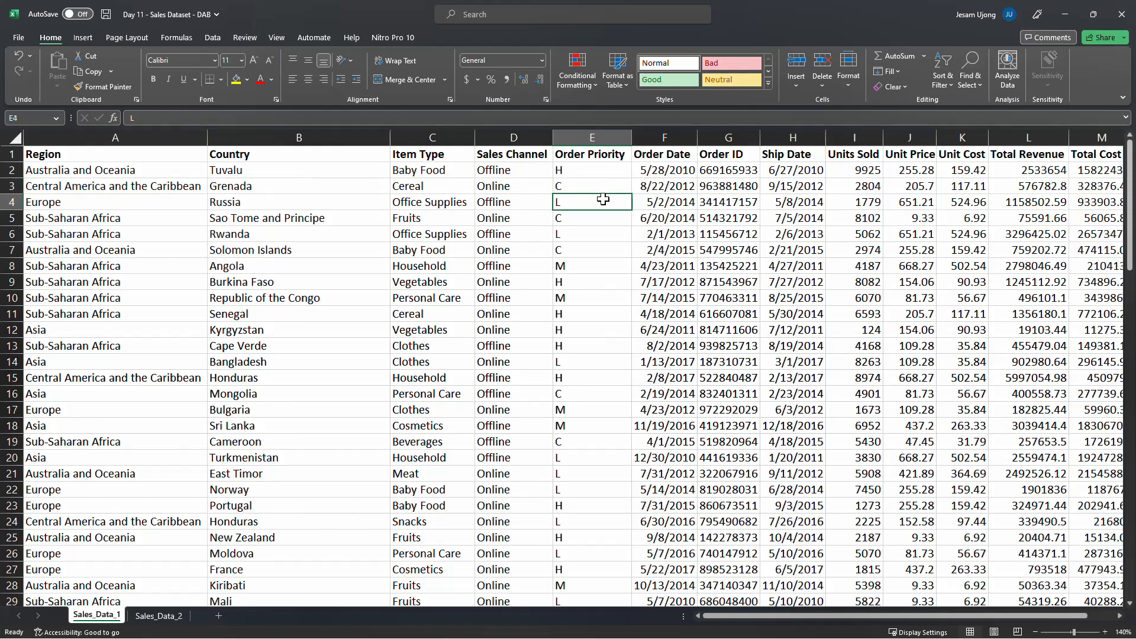
click(586, 265)
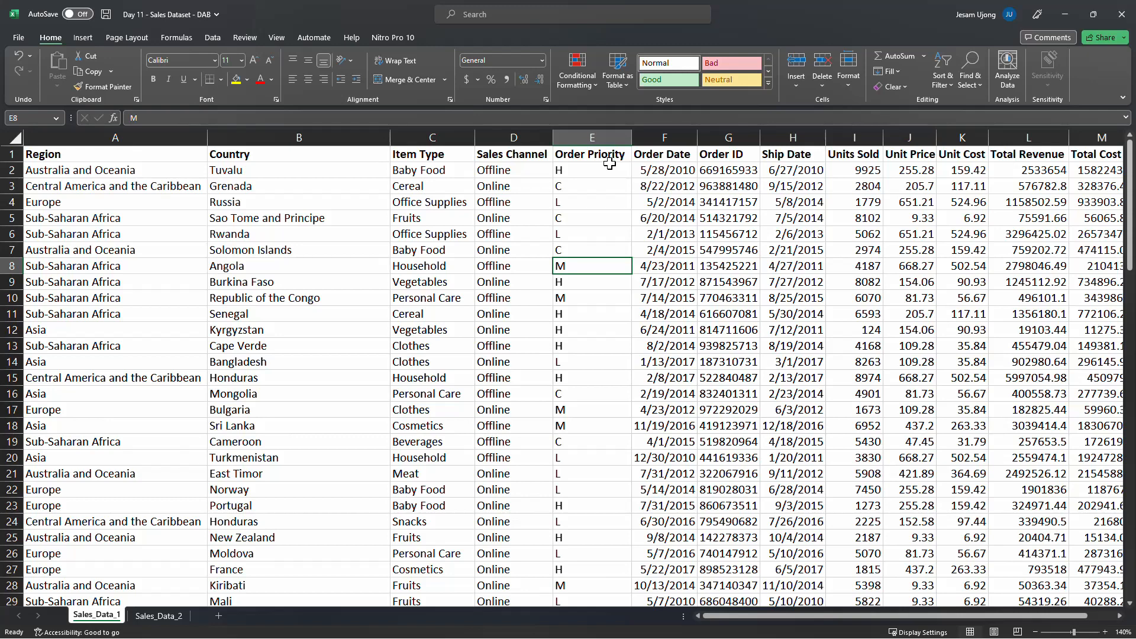
click(669, 171)
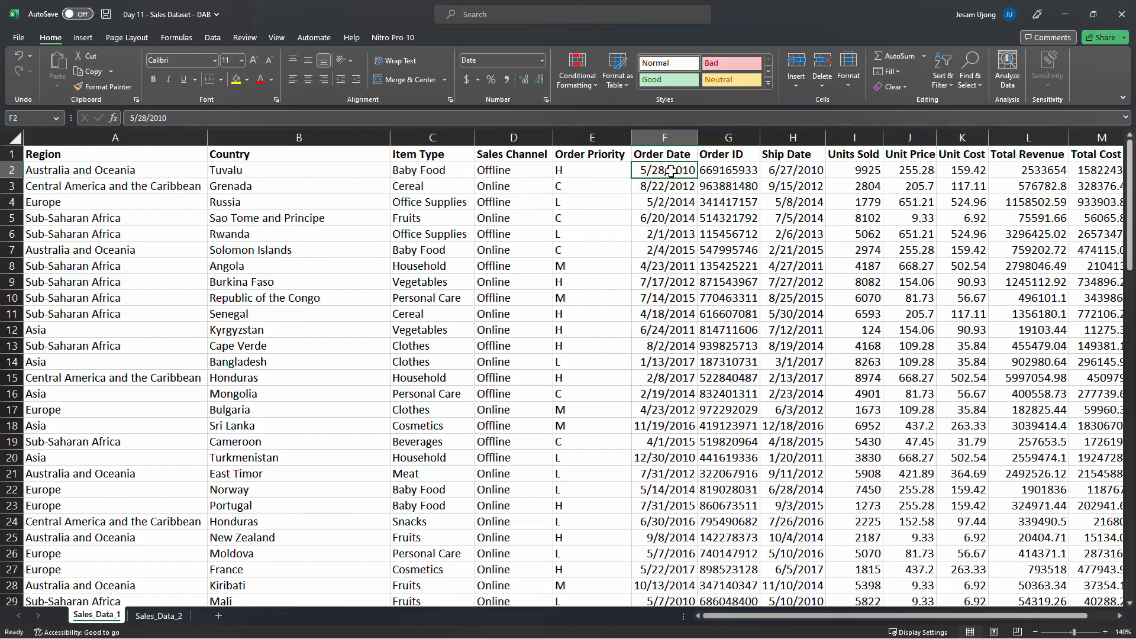
click(509, 187)
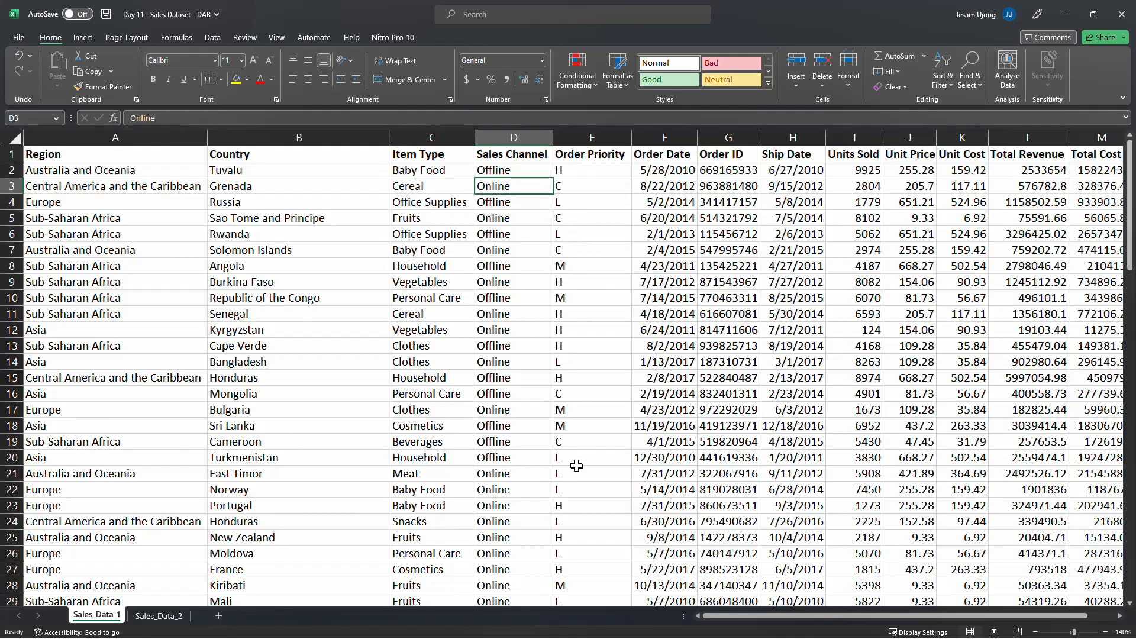
Glance at the Sales_Data_2 sheet, then return to check Country, Item Type and Order ID values on Sales_Data_1
click(148, 618)
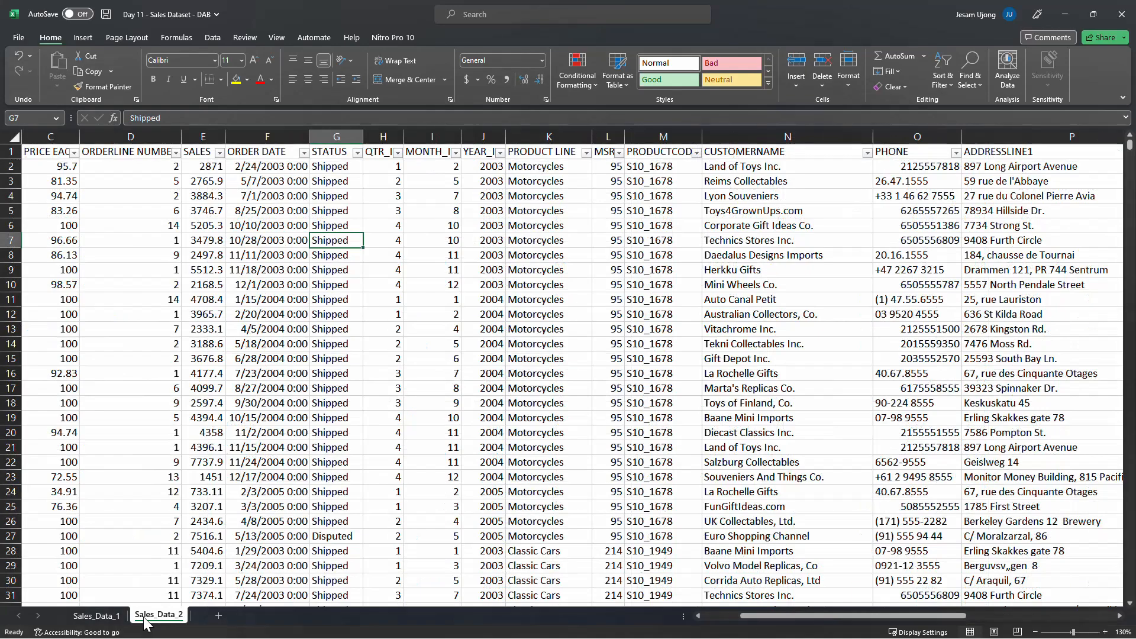
click(98, 617)
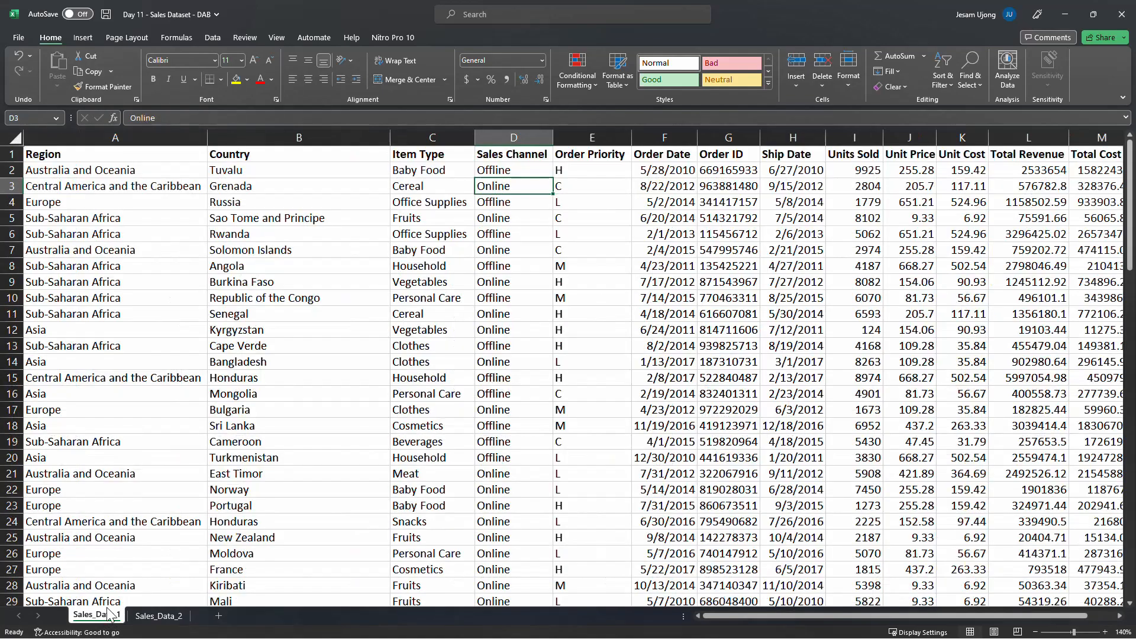
click(332, 356)
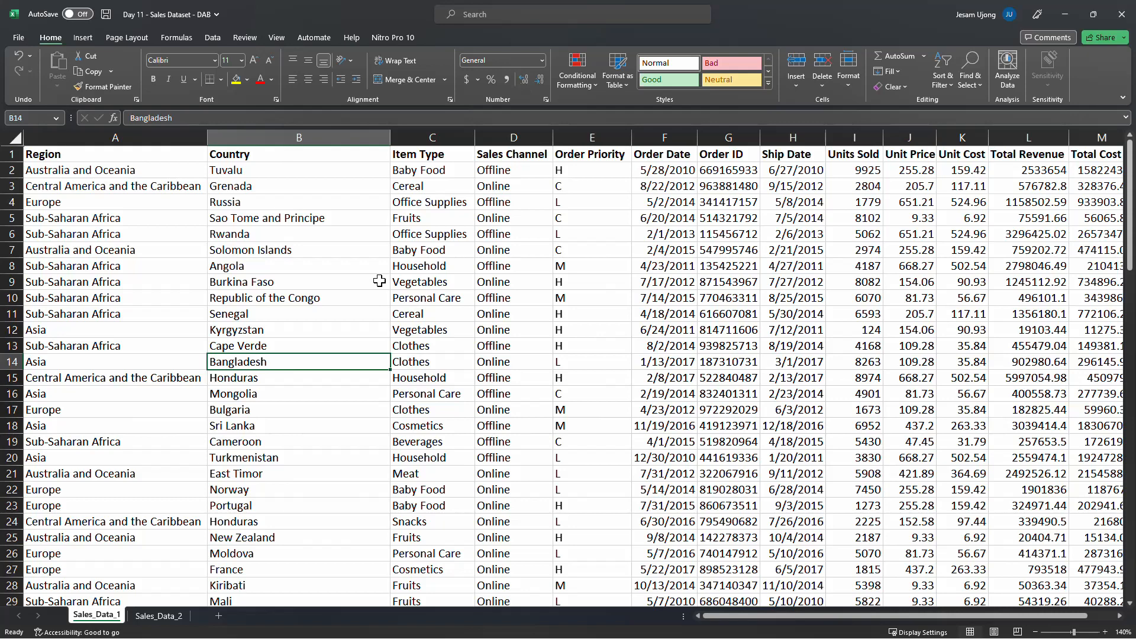
click(455, 317)
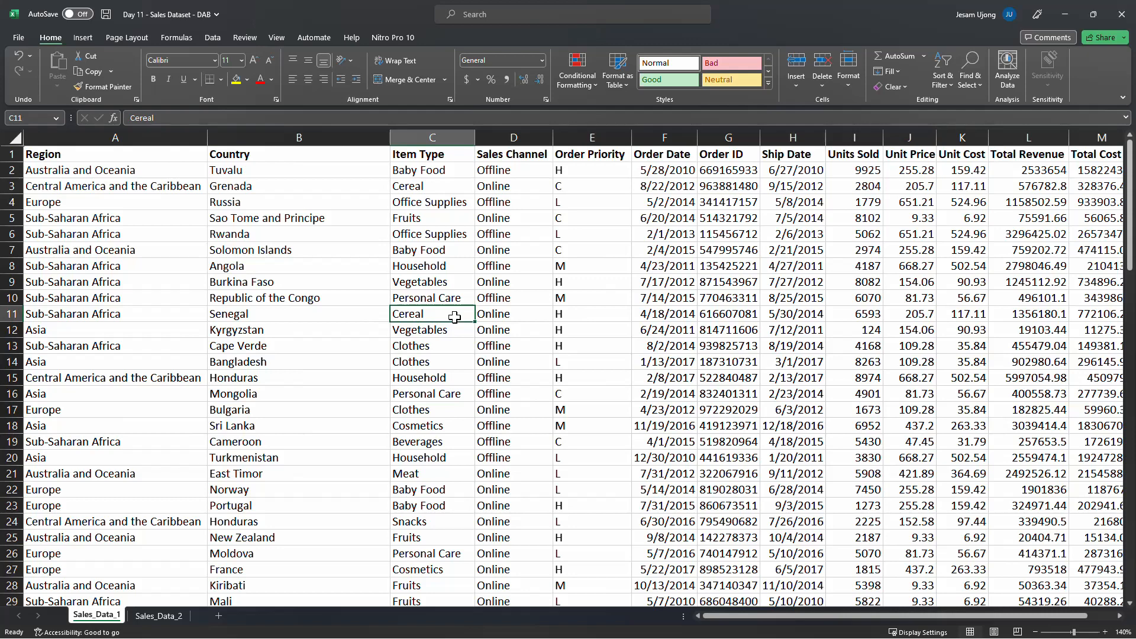
click(726, 270)
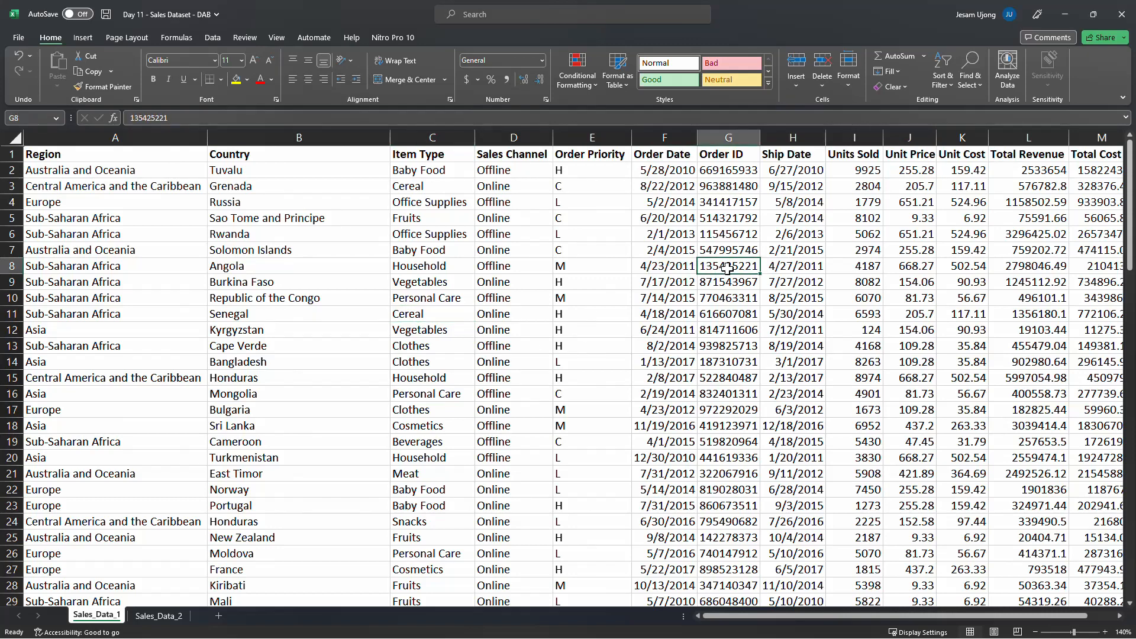
drag(758, 616, 630, 586)
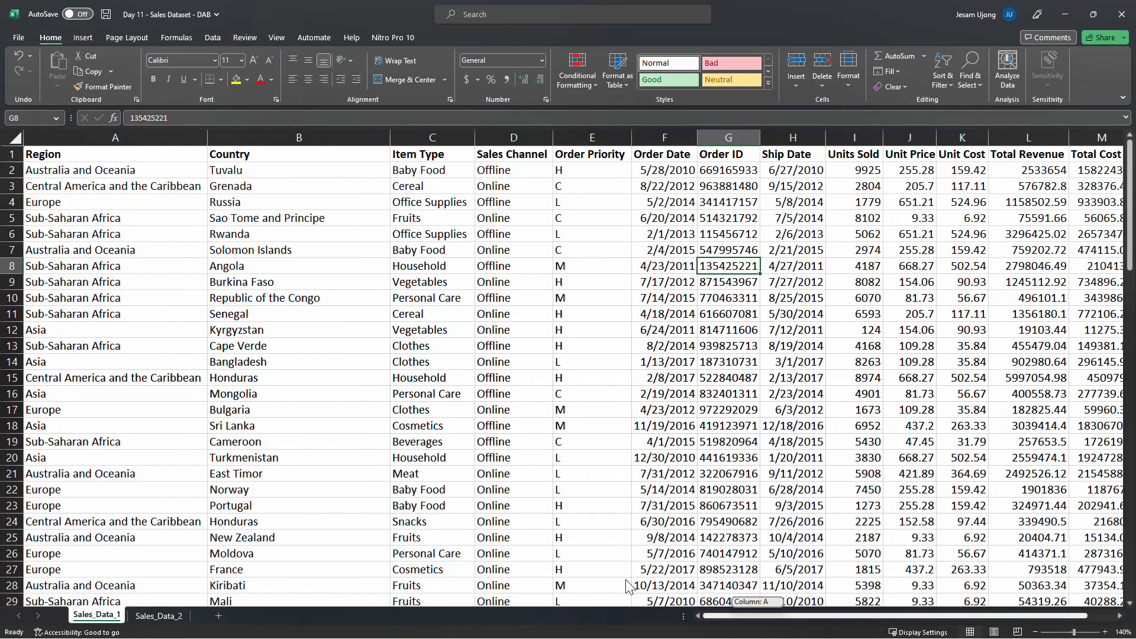
Select the Region, Country and Item Type columns in turn to review their contents
click(107, 171)
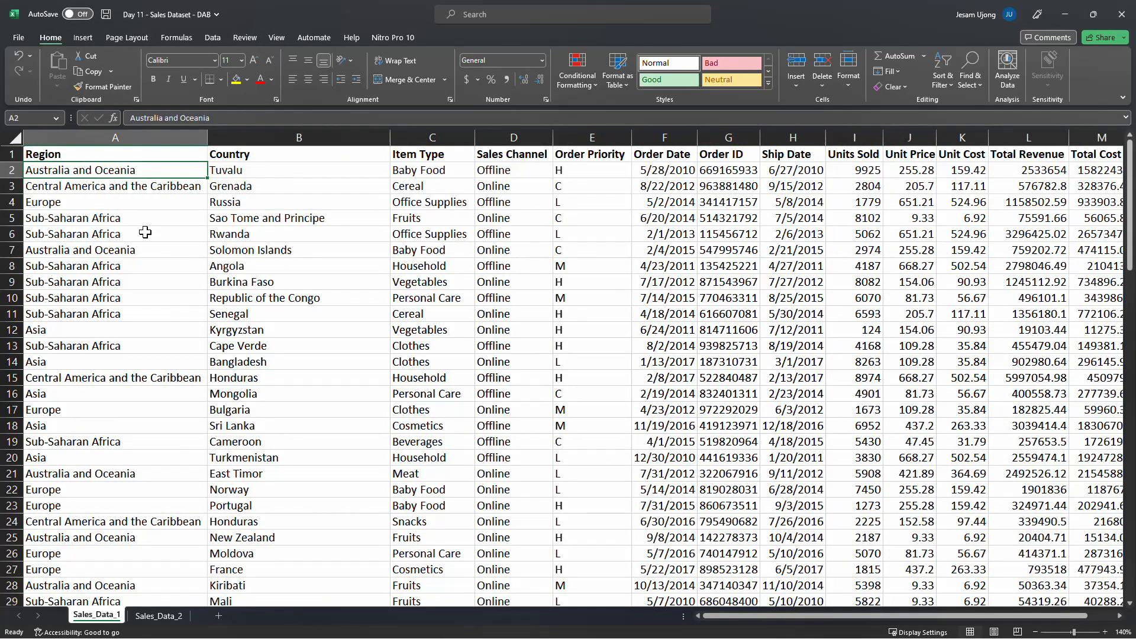
click(156, 137)
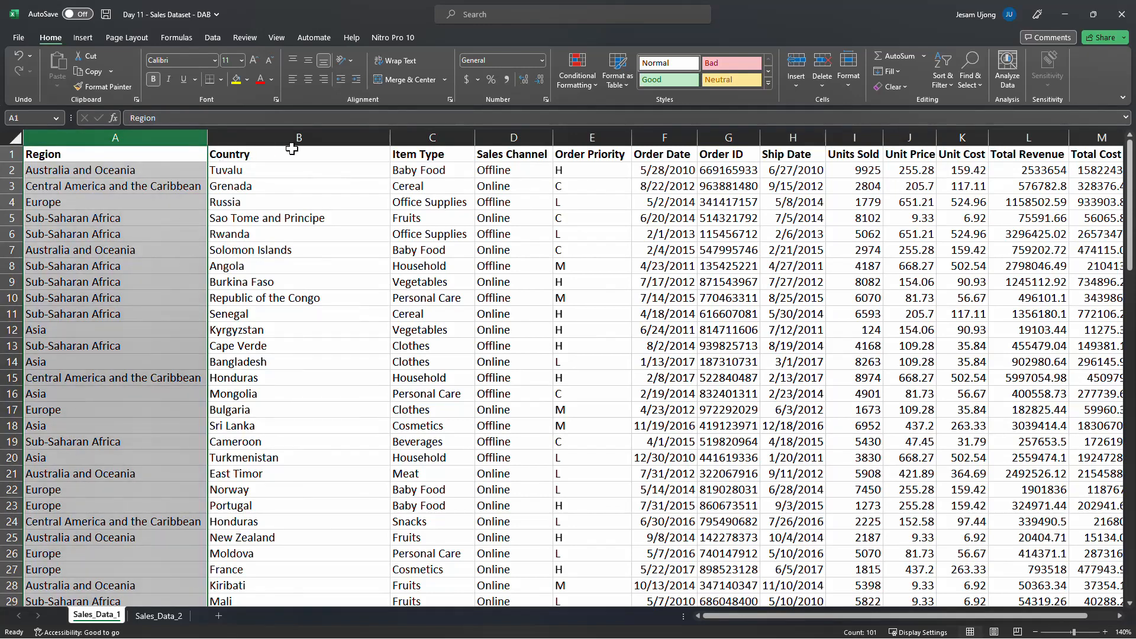
click(298, 137)
click(414, 137)
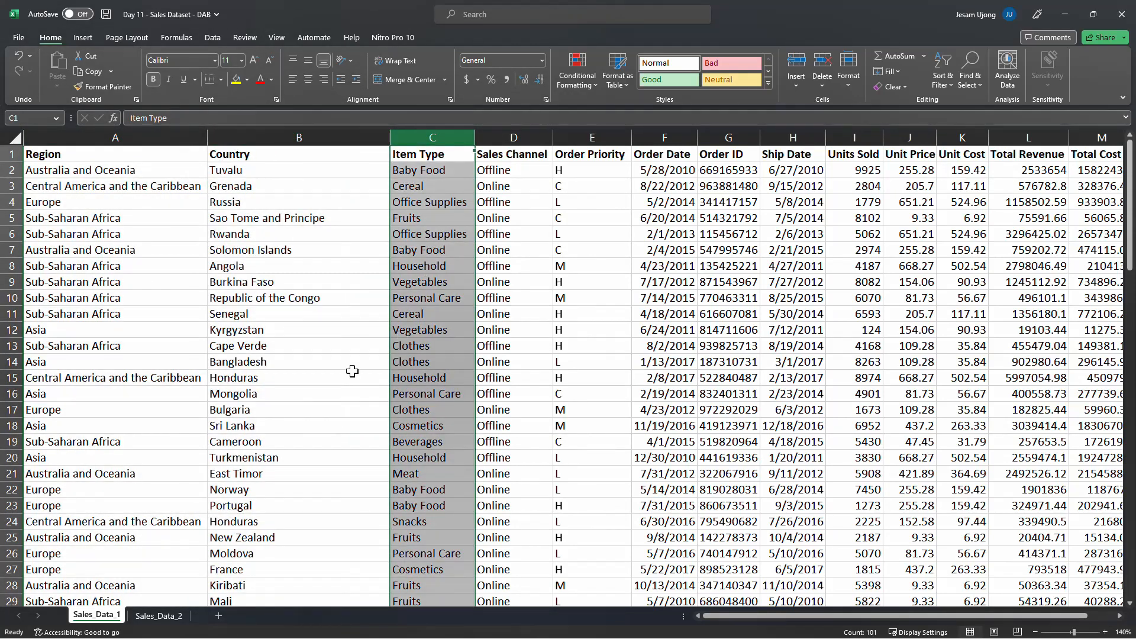
click(188, 445)
On Sales_Data_2, autofit the ORDER DATE column so its full dates display
click(157, 616)
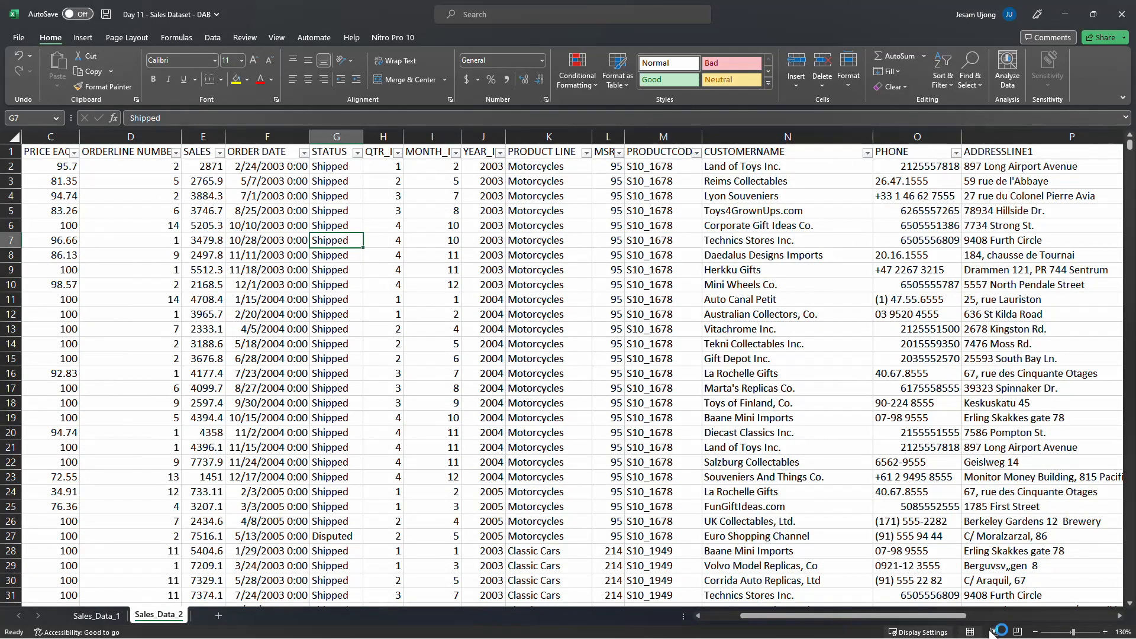
click(1104, 632)
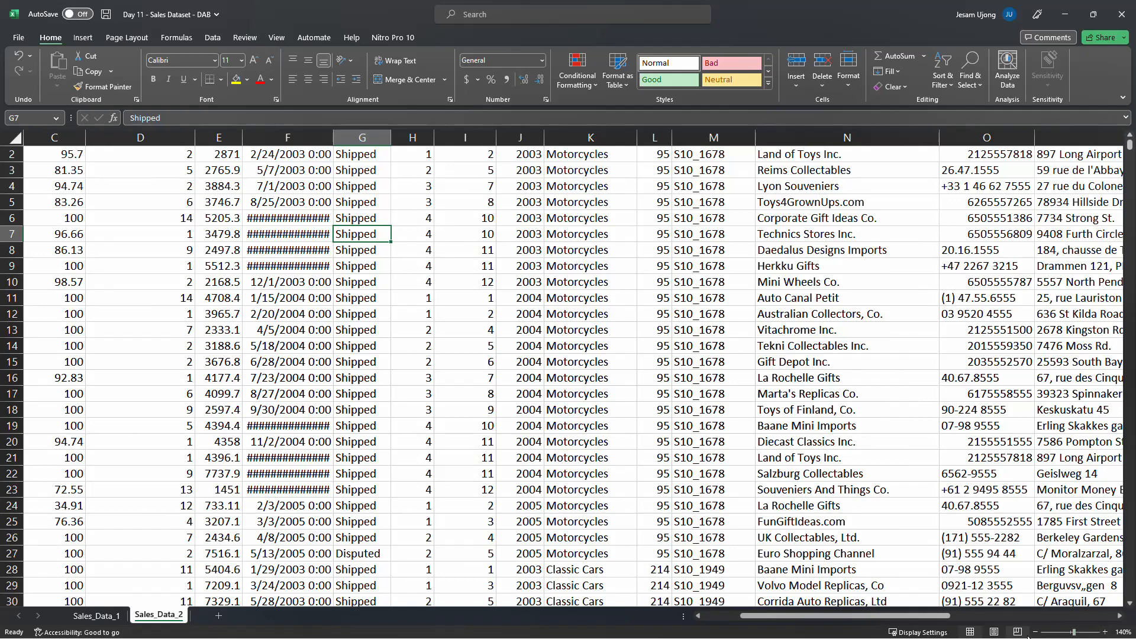
scroll(339, 178, up, 1)
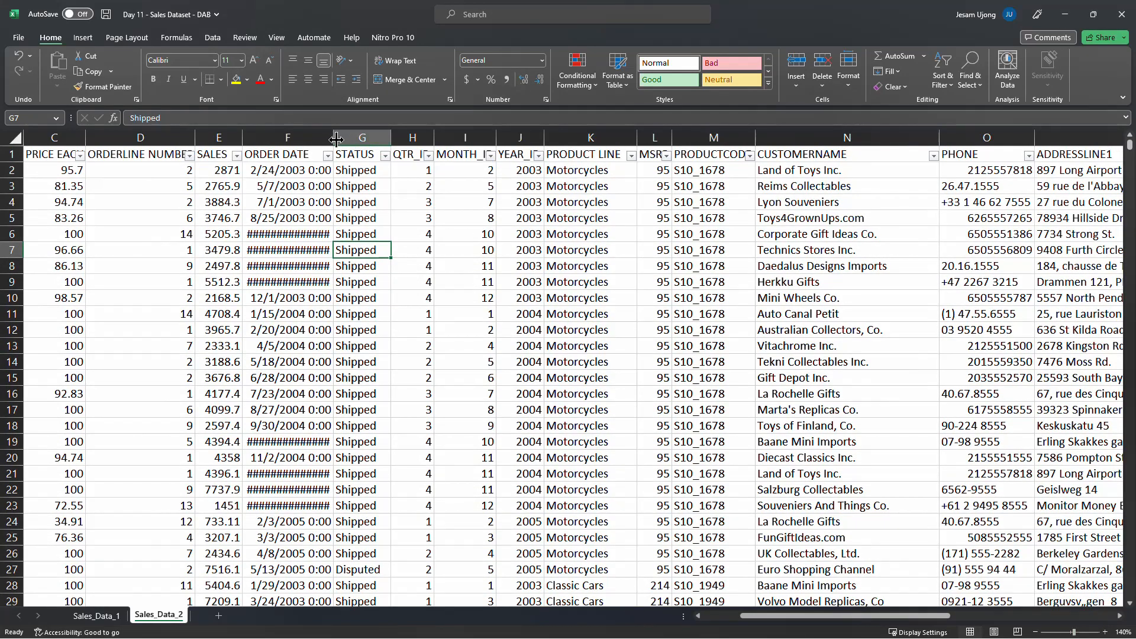
double_click(334, 137)
Remove the filter buttons from the Sales_Data_2 header row
drag(290, 160, 286, 166)
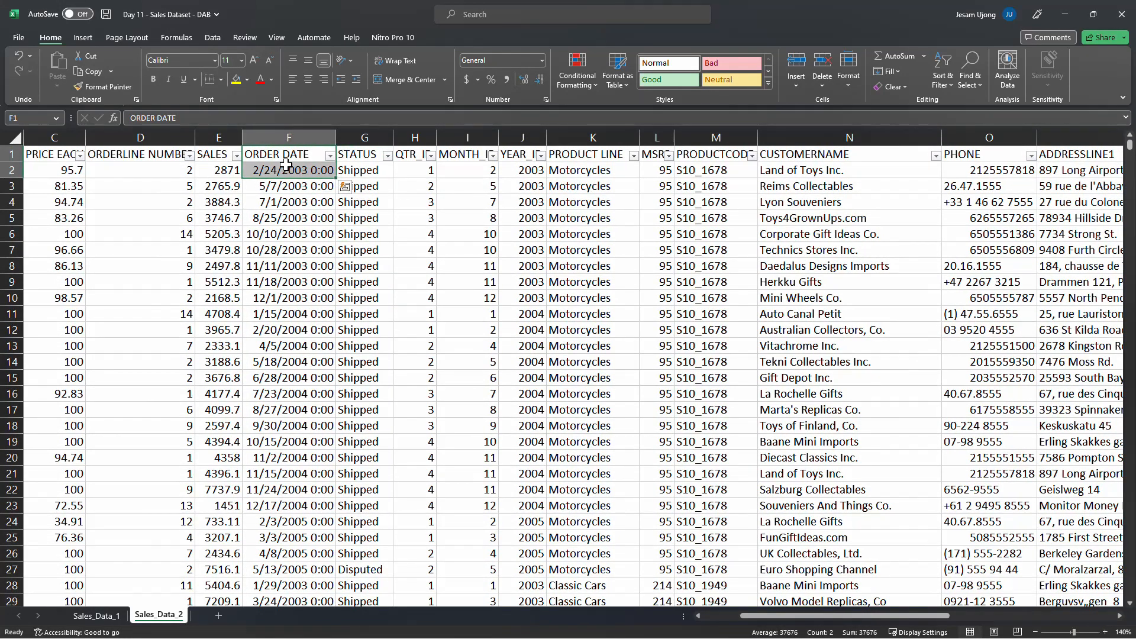
key(ctrl+q)
key(Escape)
click(287, 165)
key(ctrl+shift+l)
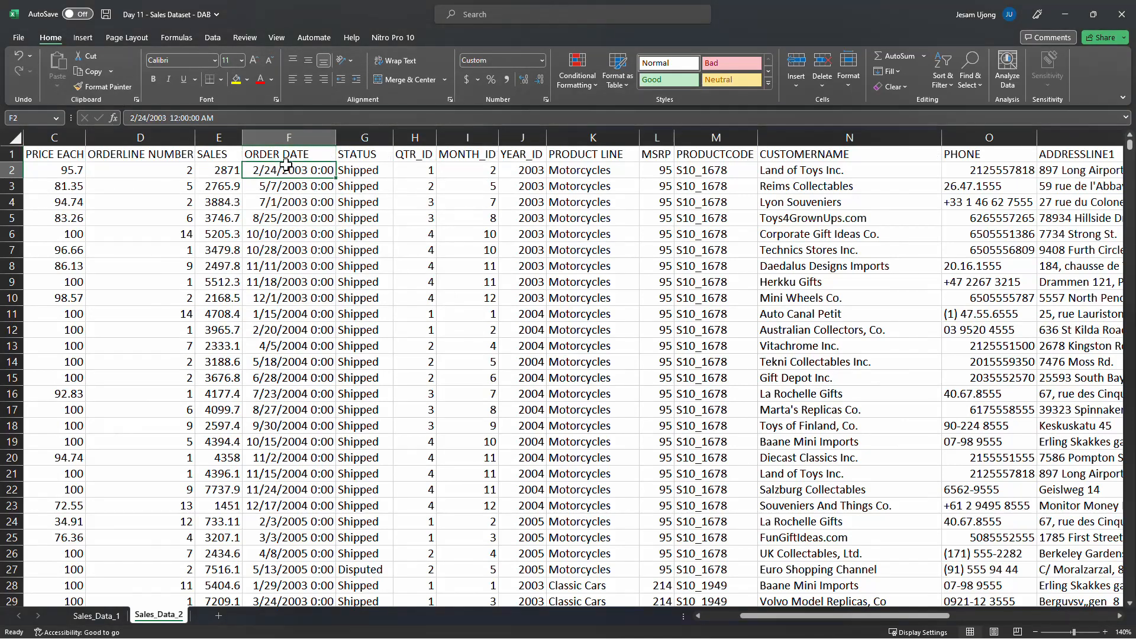
Scroll back to the first columns and inspect the ORDER NUMBER column and its header
click(105, 182)
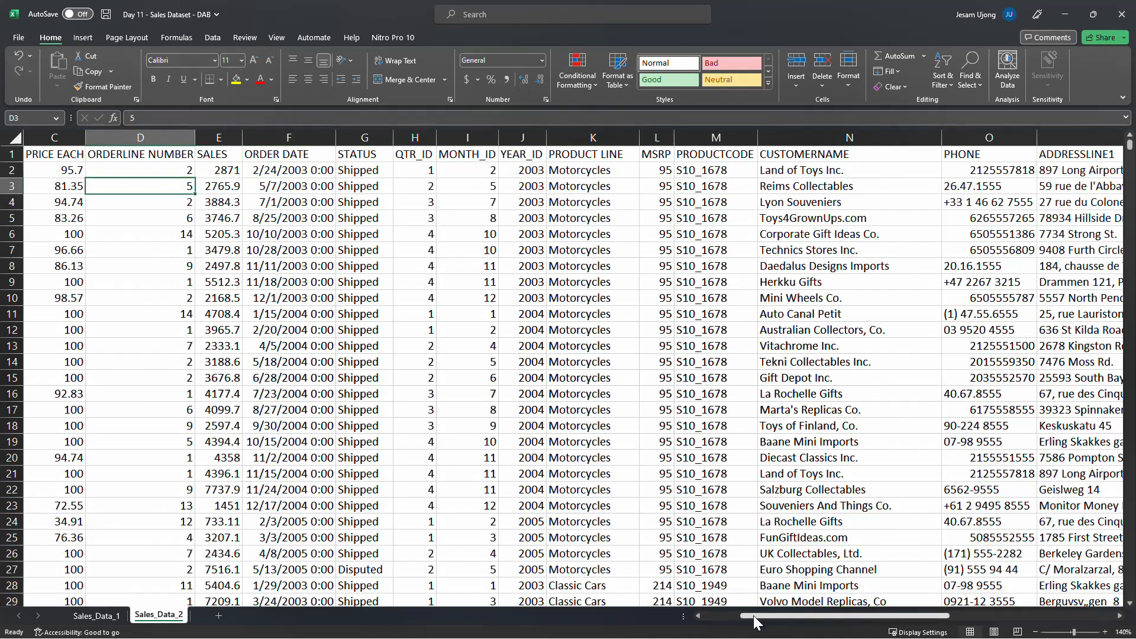
drag(753, 616, 712, 616)
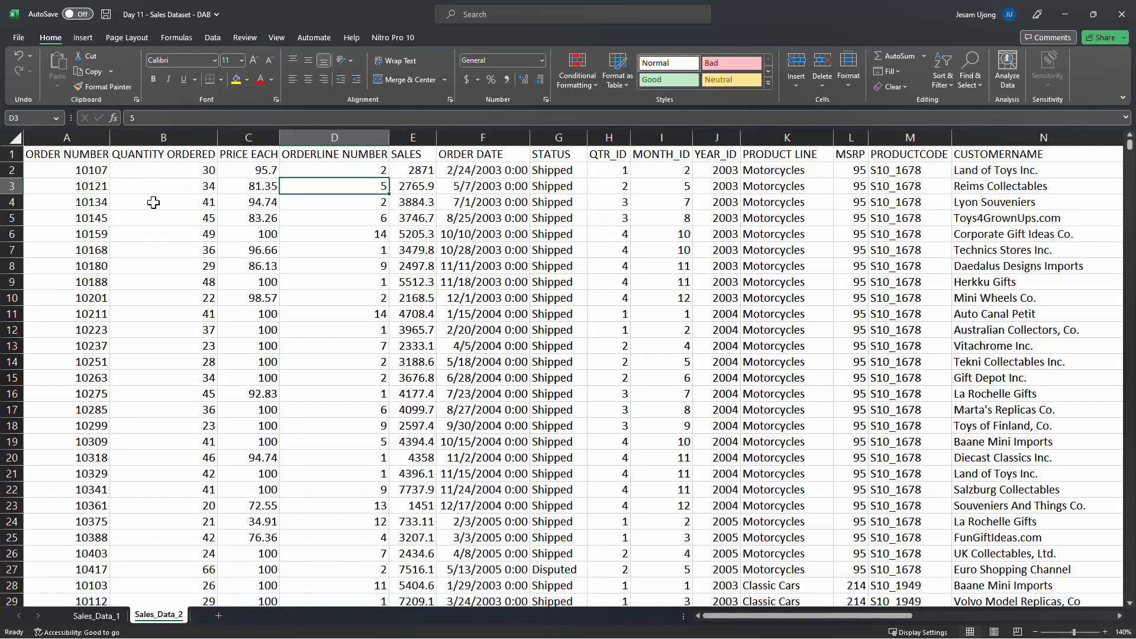
click(83, 131)
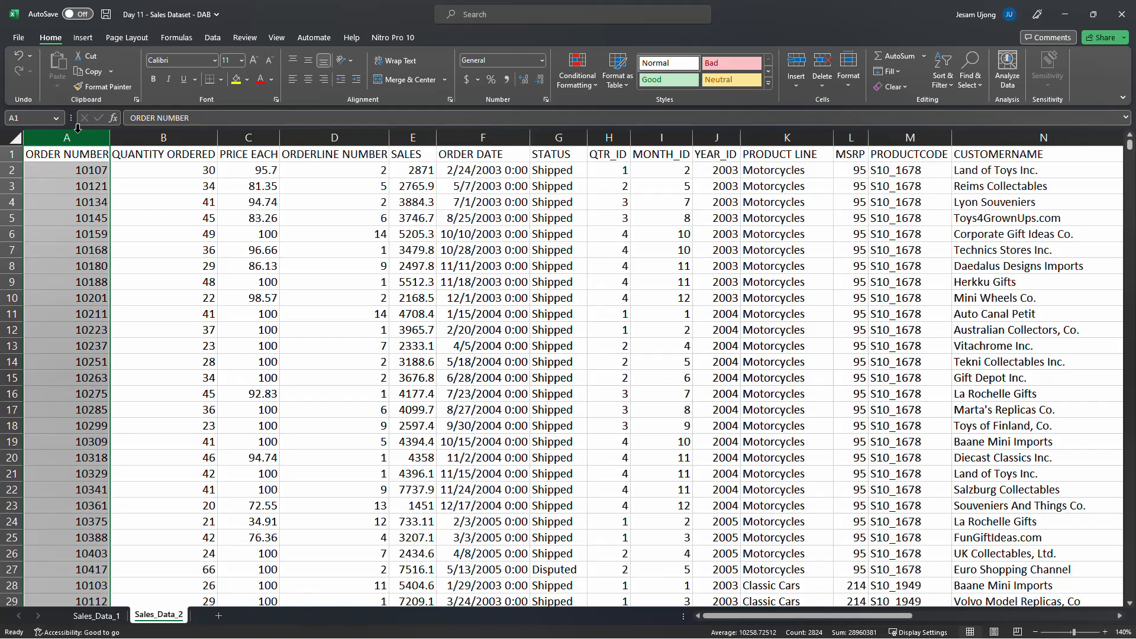
mouse_move(115, 151)
mouse_down()
mouse_move(151, 167)
mouse_move(151, 146)
mouse_move(172, 138)
mouse_move(165, 181)
mouse_move(101, 156)
mouse_up()
click(100, 155)
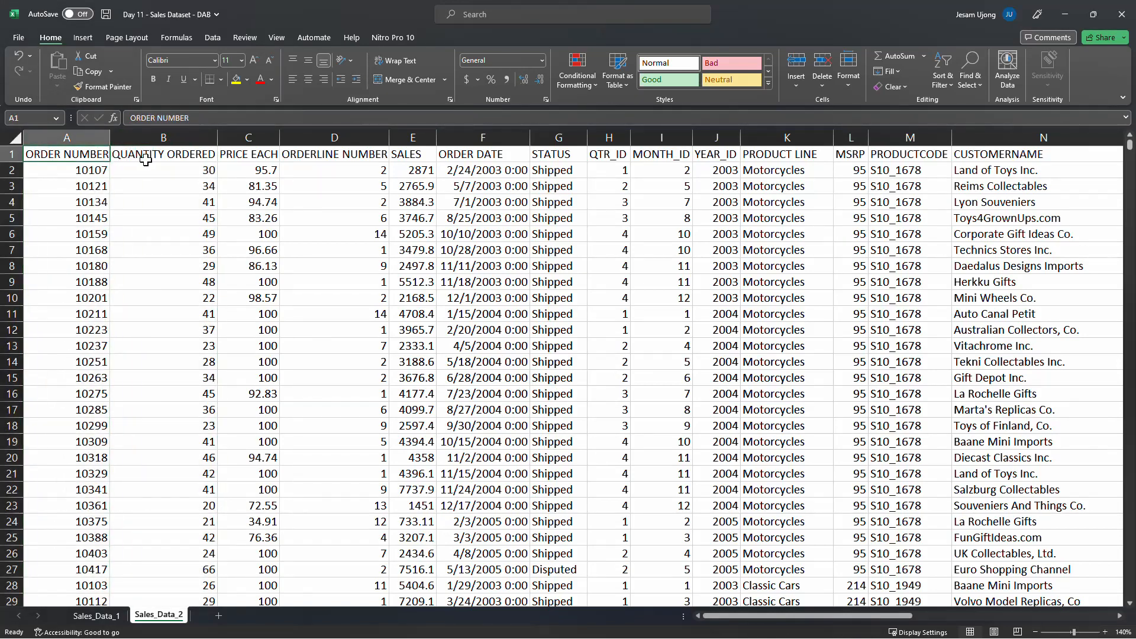
Make the Sales_Data_2 header row bold
scroll(121, 214, down, 12)
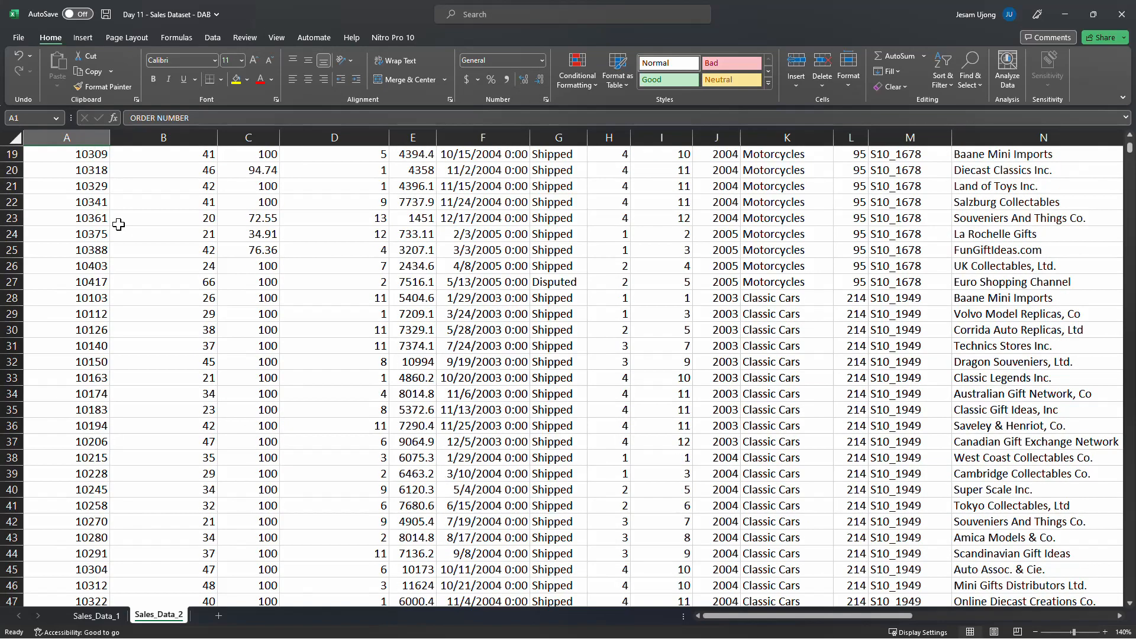
scroll(122, 214, up, 12)
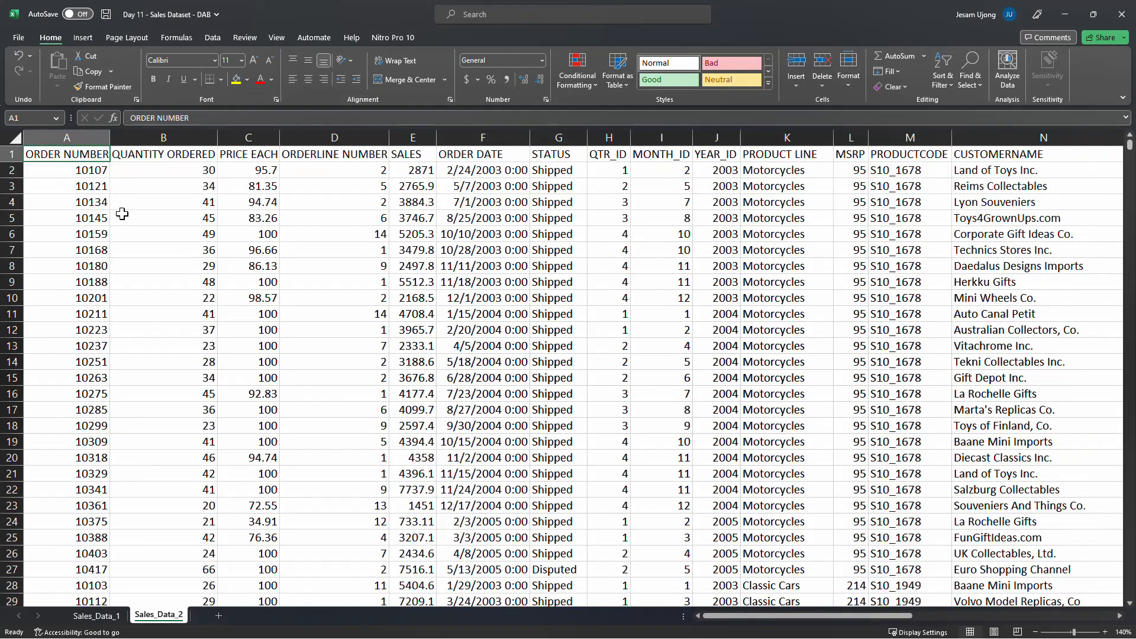
click(166, 139)
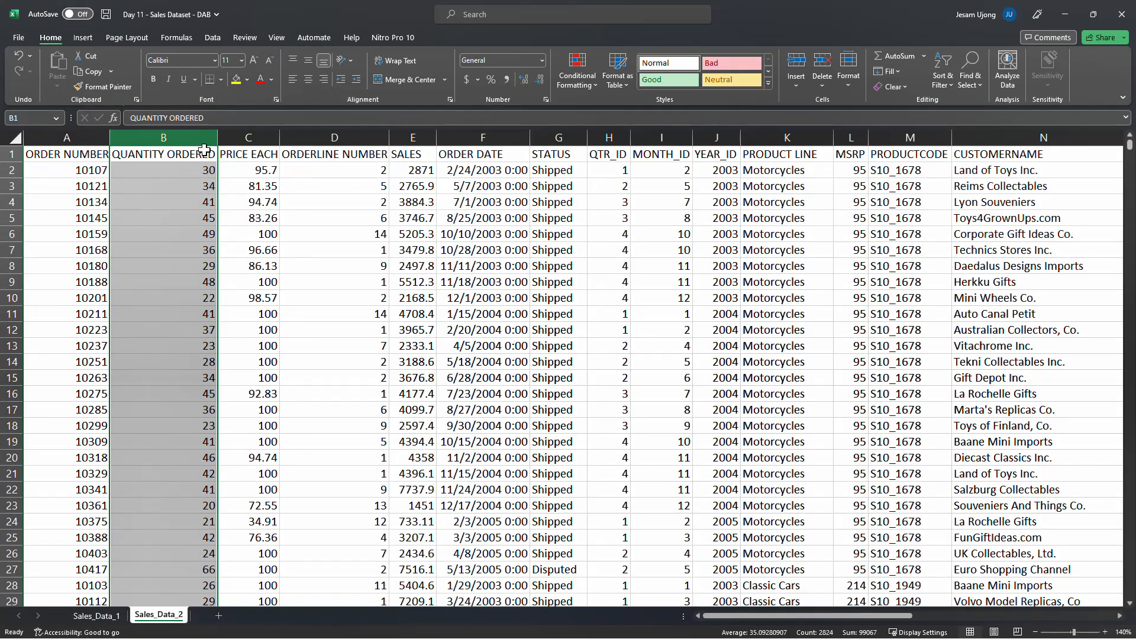
click(201, 153)
click(12, 154)
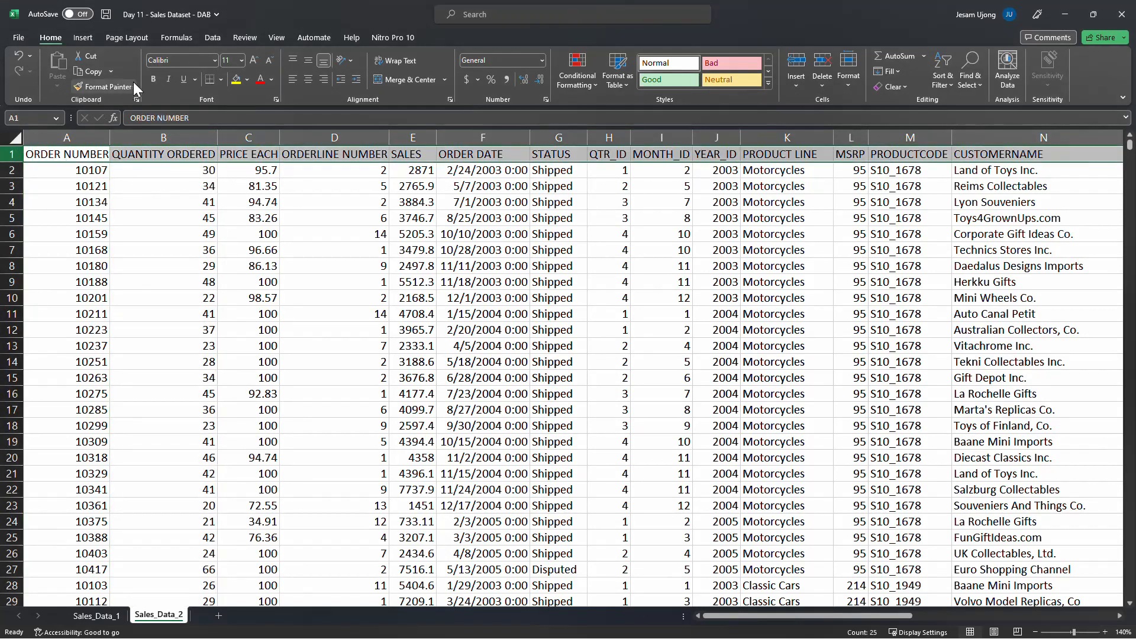
Autofit the widths of all columns from ORDER NUMBER through DEALSIZE, returning to the first columns
click(79, 136)
drag(80, 137, 1072, 134)
click(790, 250)
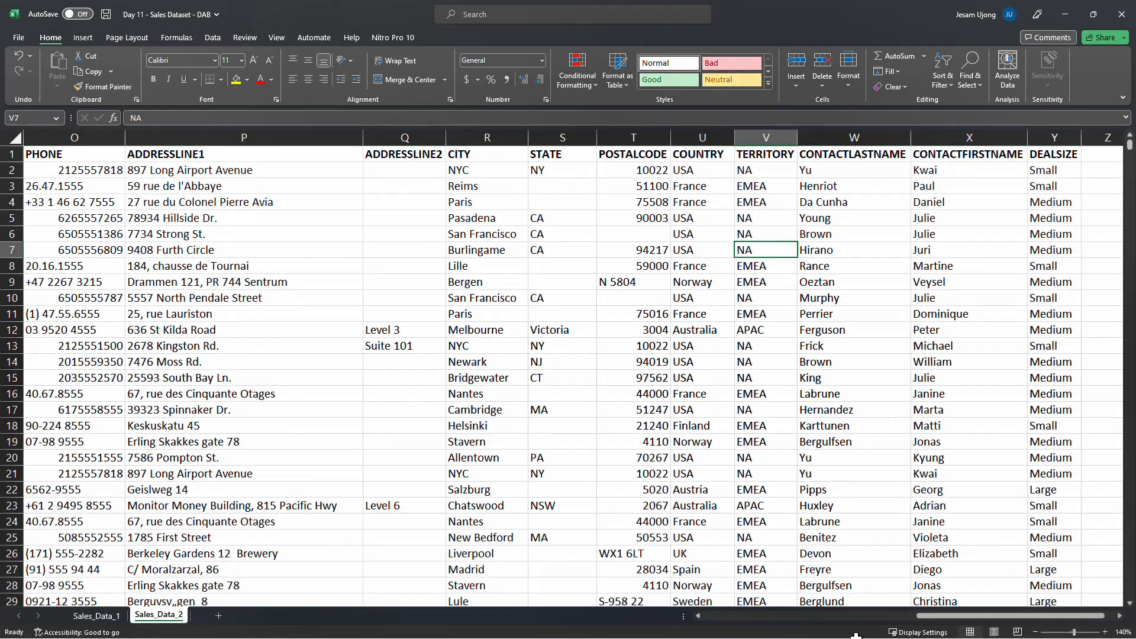
drag(954, 617, 672, 617)
click(136, 177)
click(111, 155)
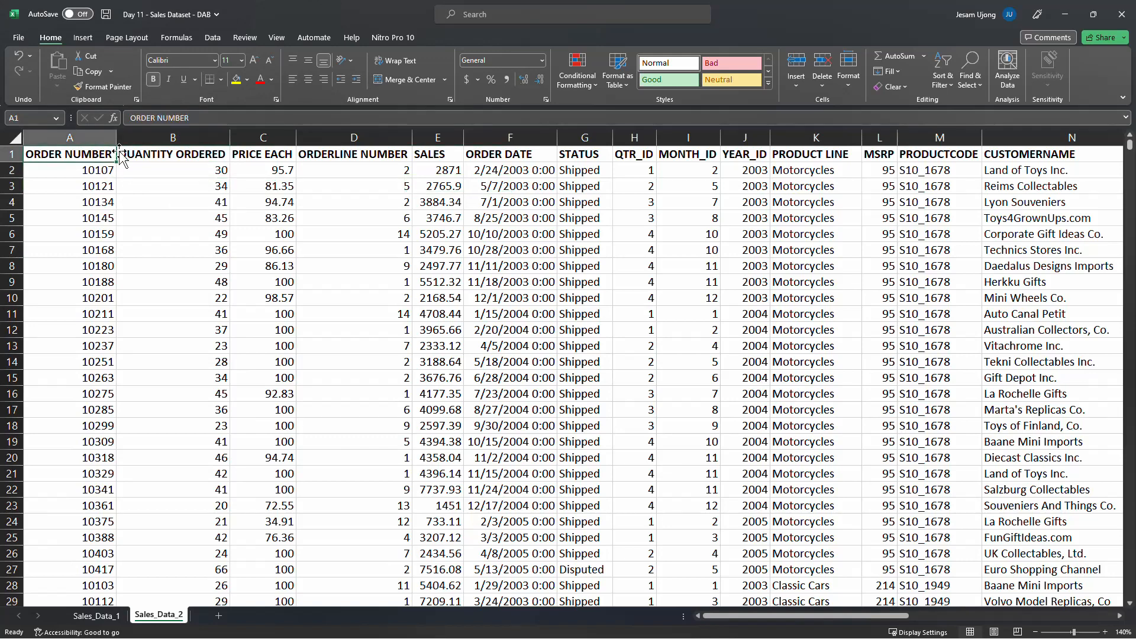
Inspect the QUANTITY ORDERED, PRICE EACH, ORDERLINE NUMBER and SALES cells of the first order
click(164, 155)
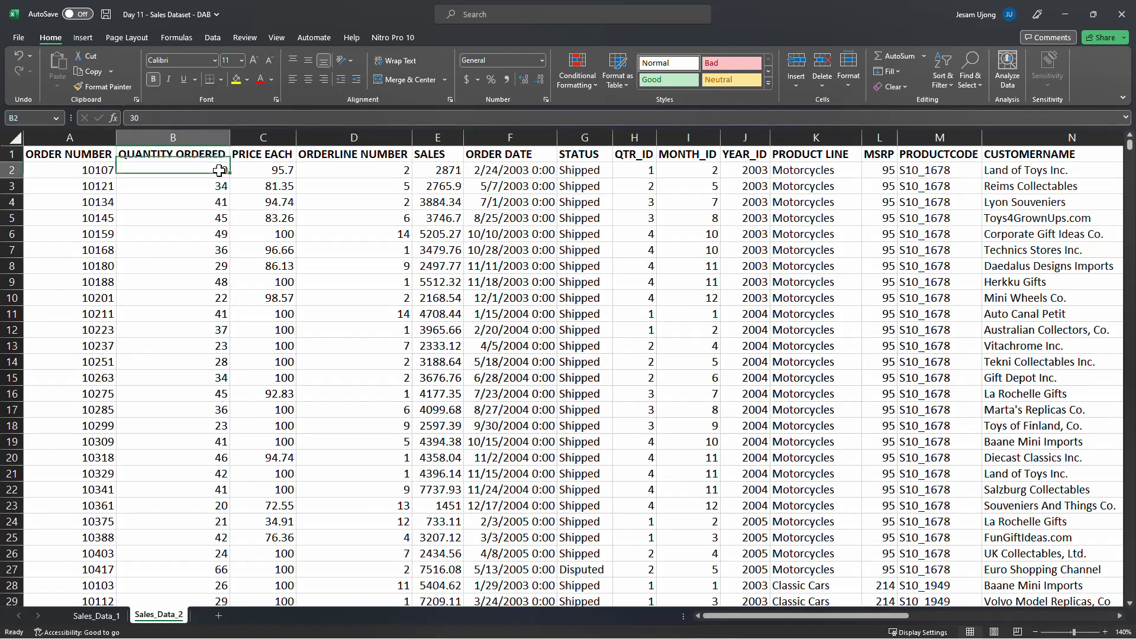
click(254, 156)
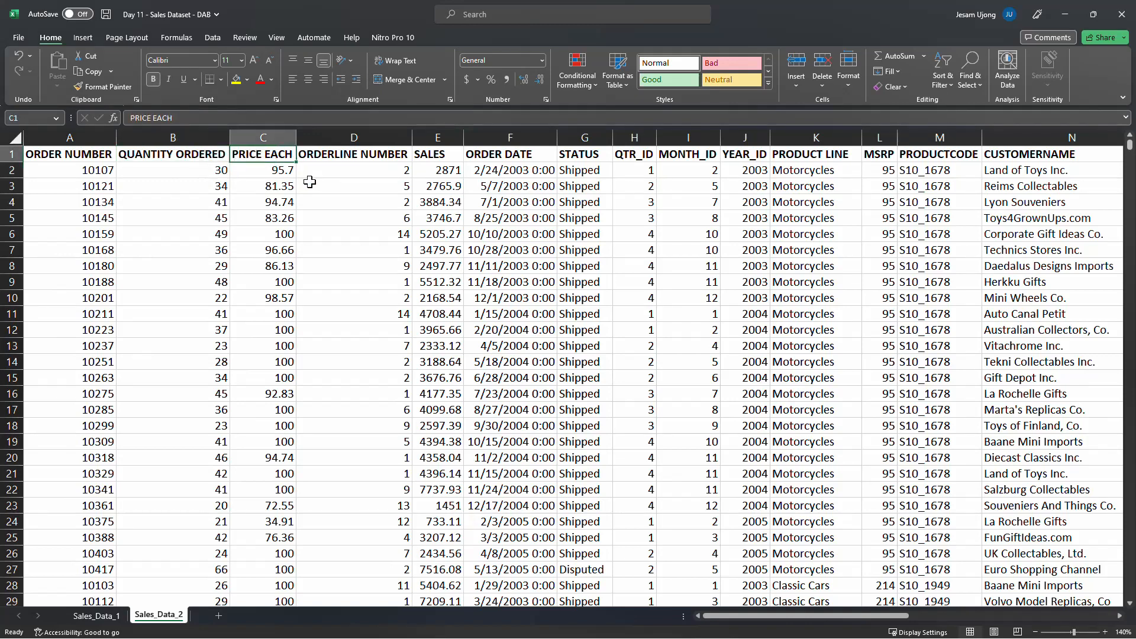
click(280, 170)
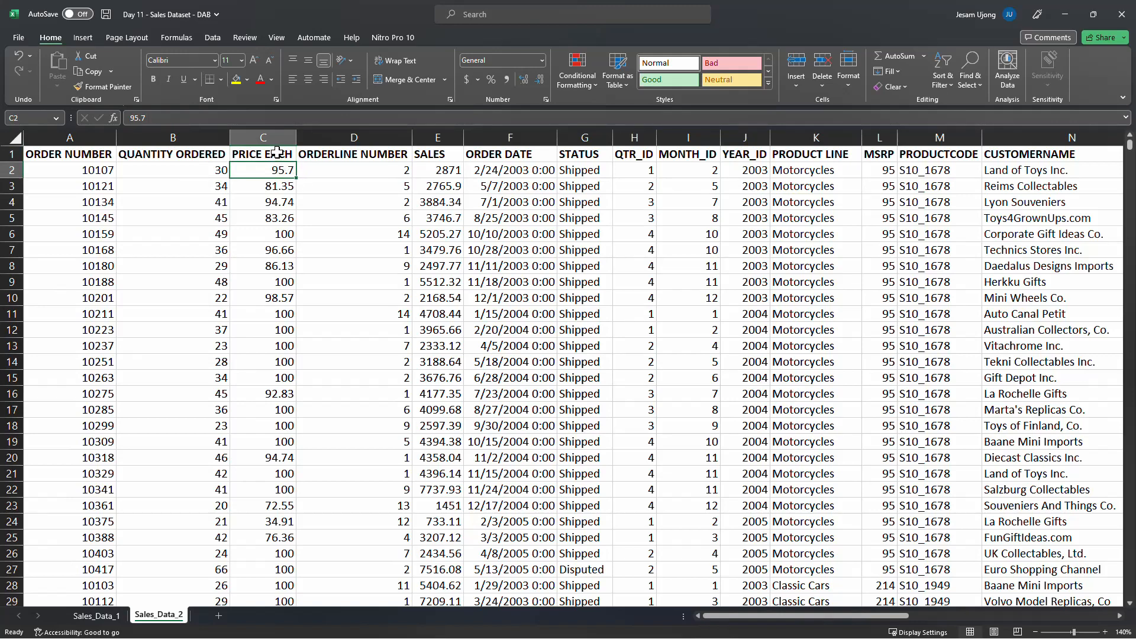
click(276, 154)
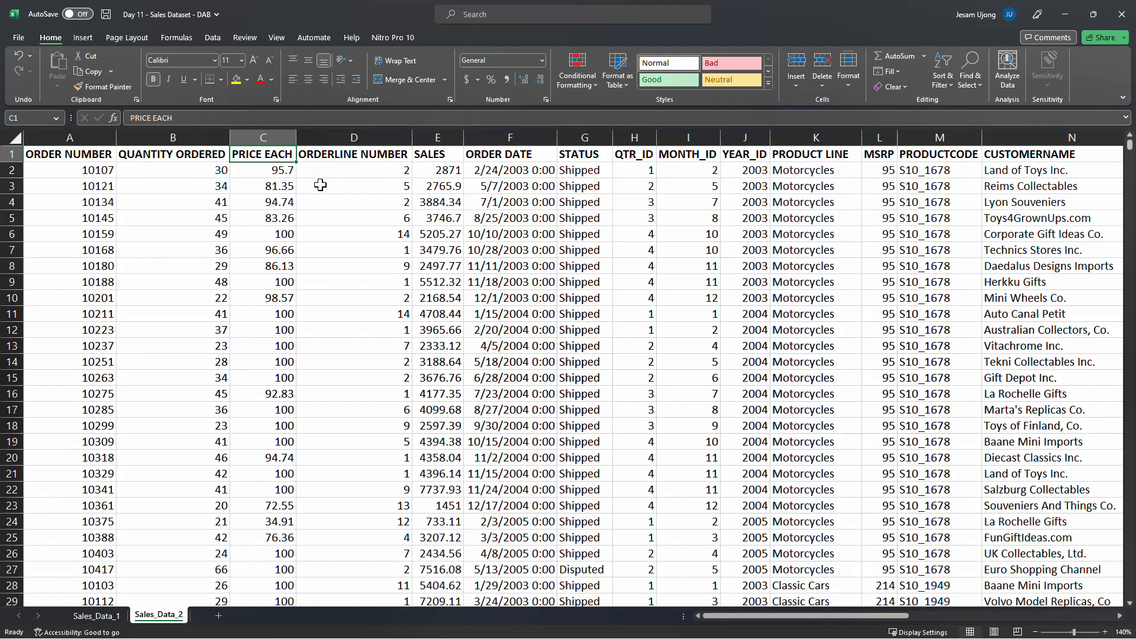
click(342, 157)
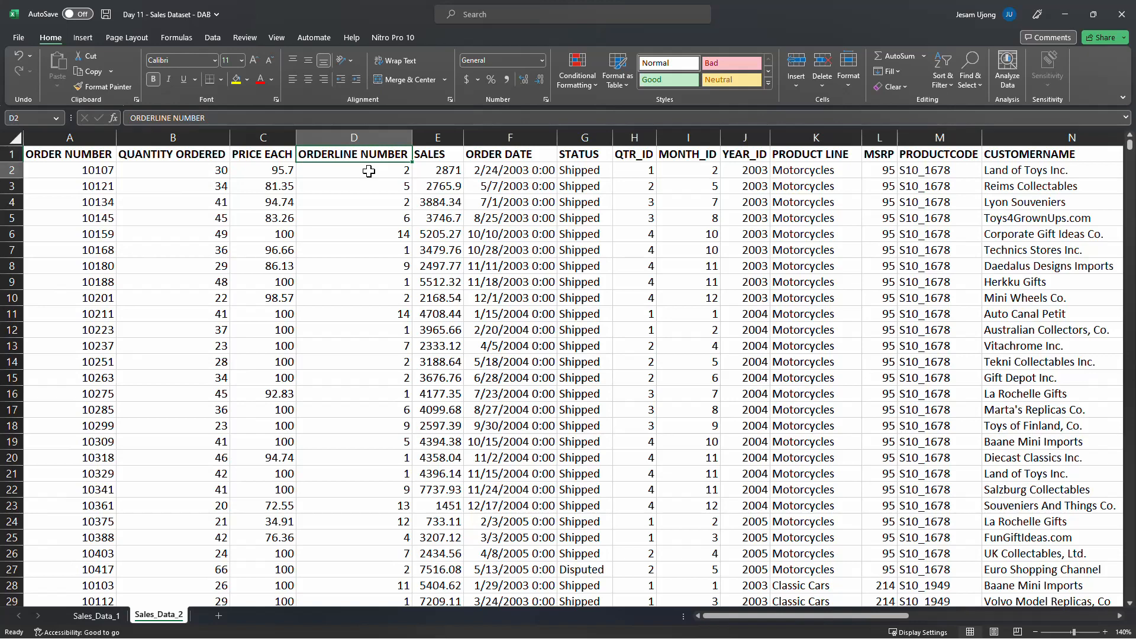
click(369, 171)
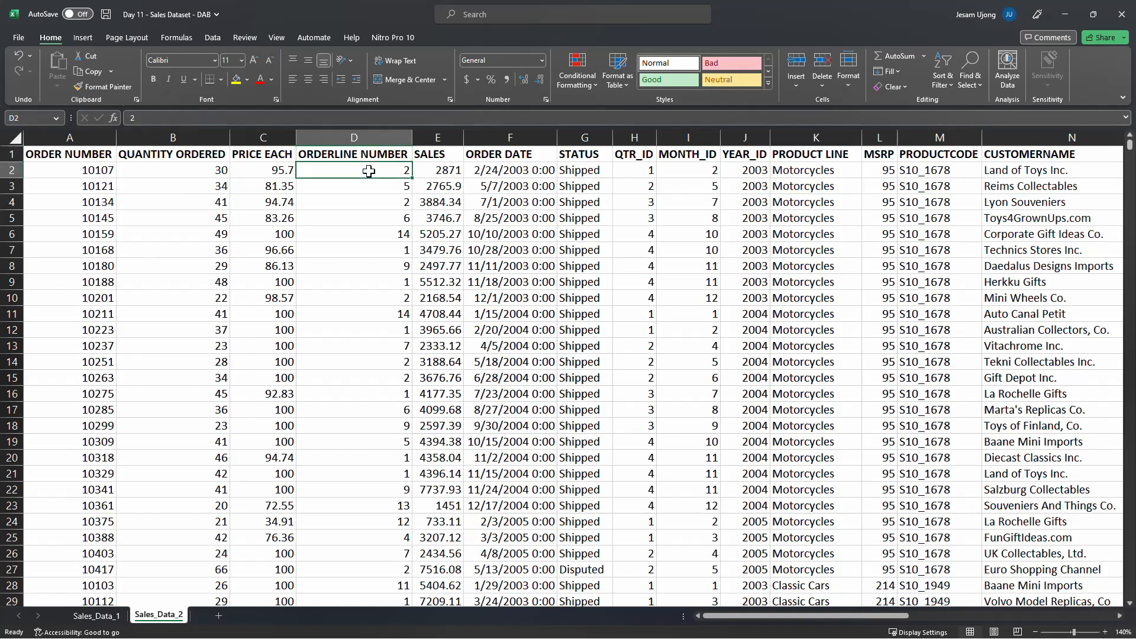
click(441, 155)
drag(464, 136, 468, 134)
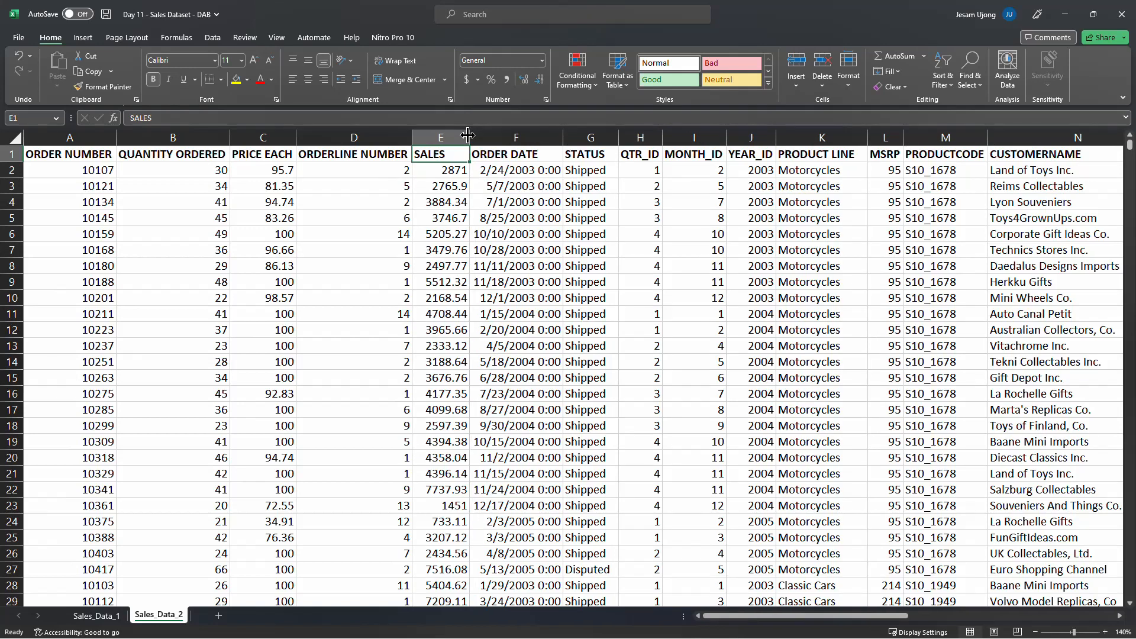
click(438, 175)
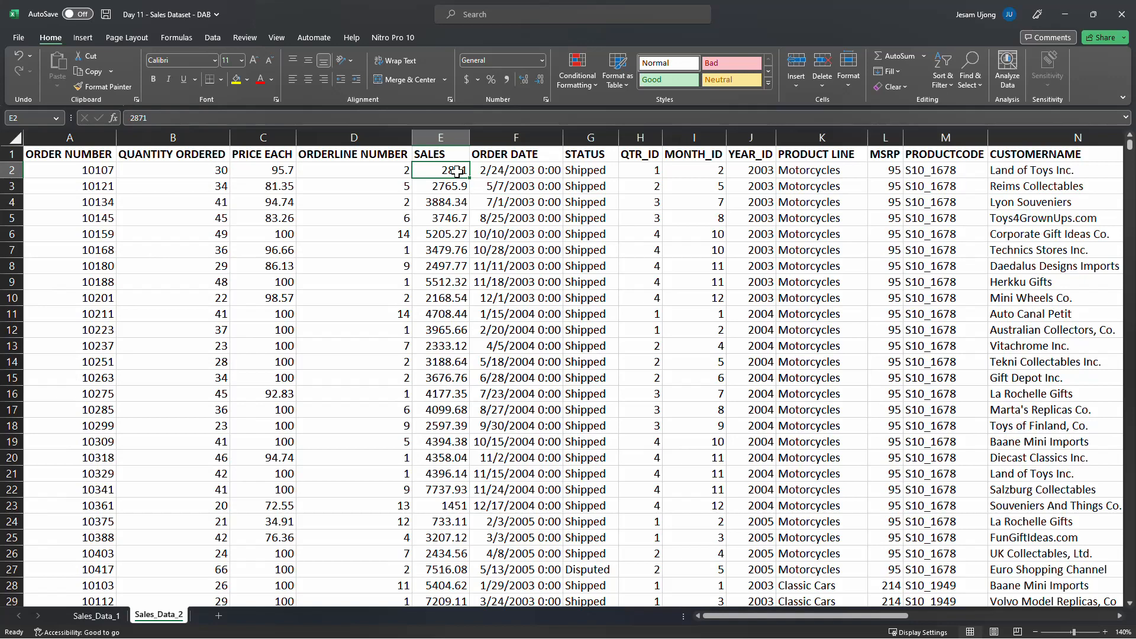
click(441, 137)
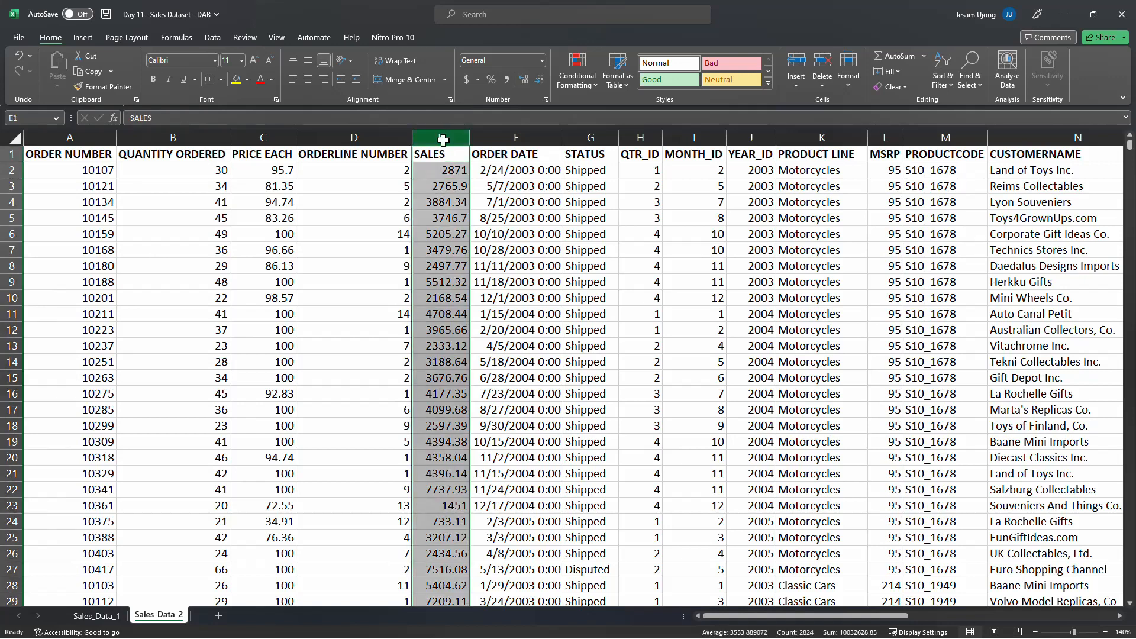
click(452, 173)
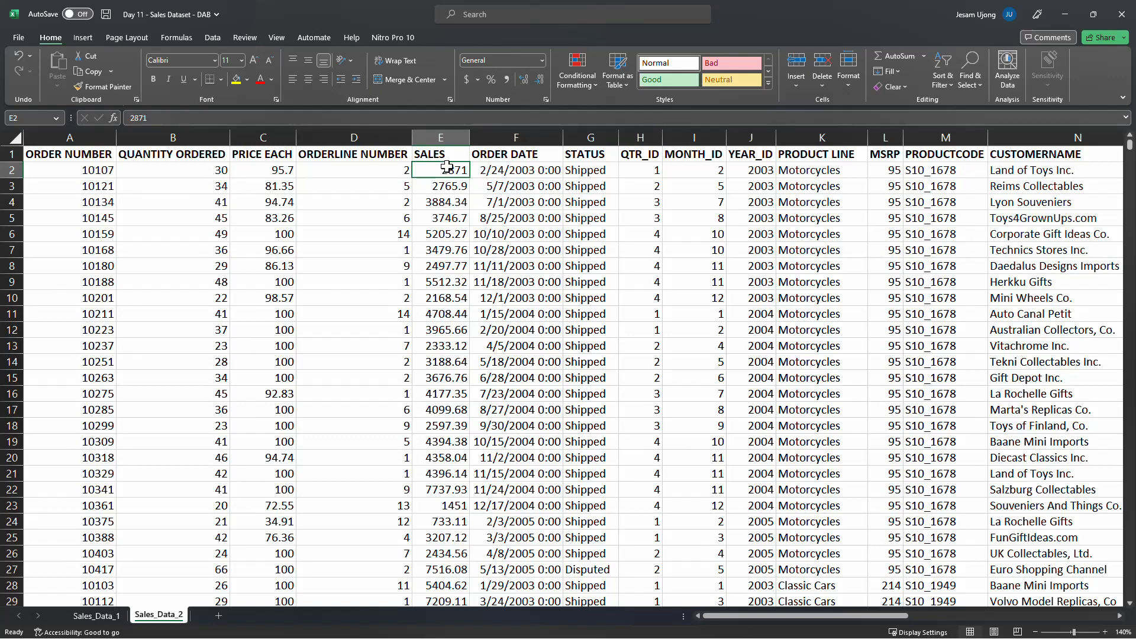
Insert a blank column before ORDERLINE NUMBER
click(384, 136)
right_click(382, 133)
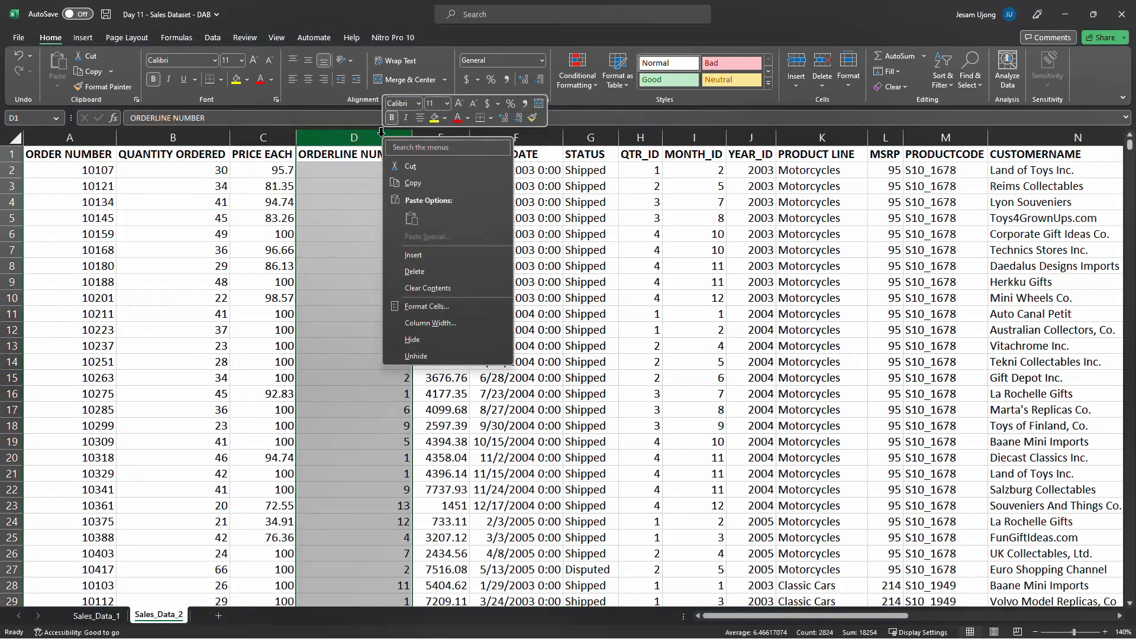
click(420, 254)
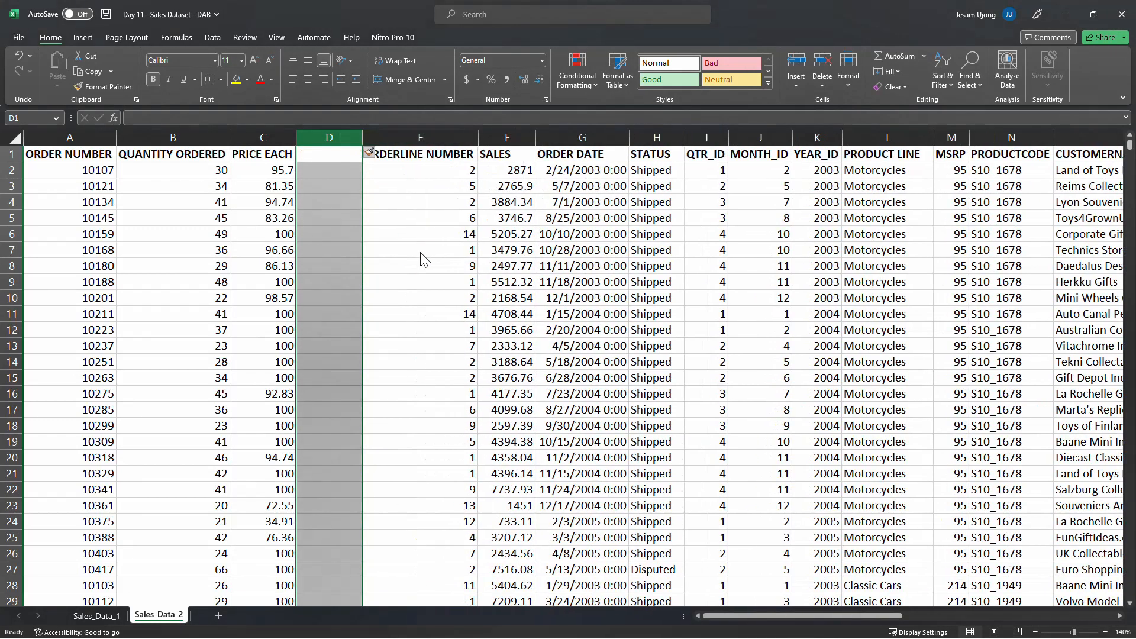
In the new column's first data cell, enter the formula =B2*C2 multiplying quantity by price
click(330, 172)
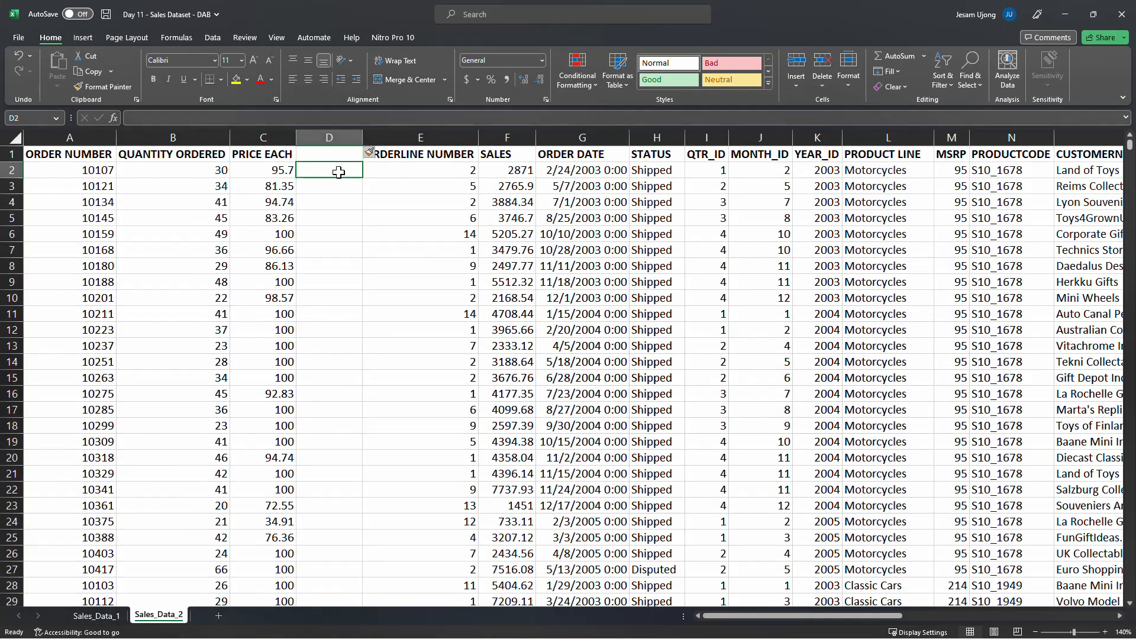
click(255, 155)
click(221, 156)
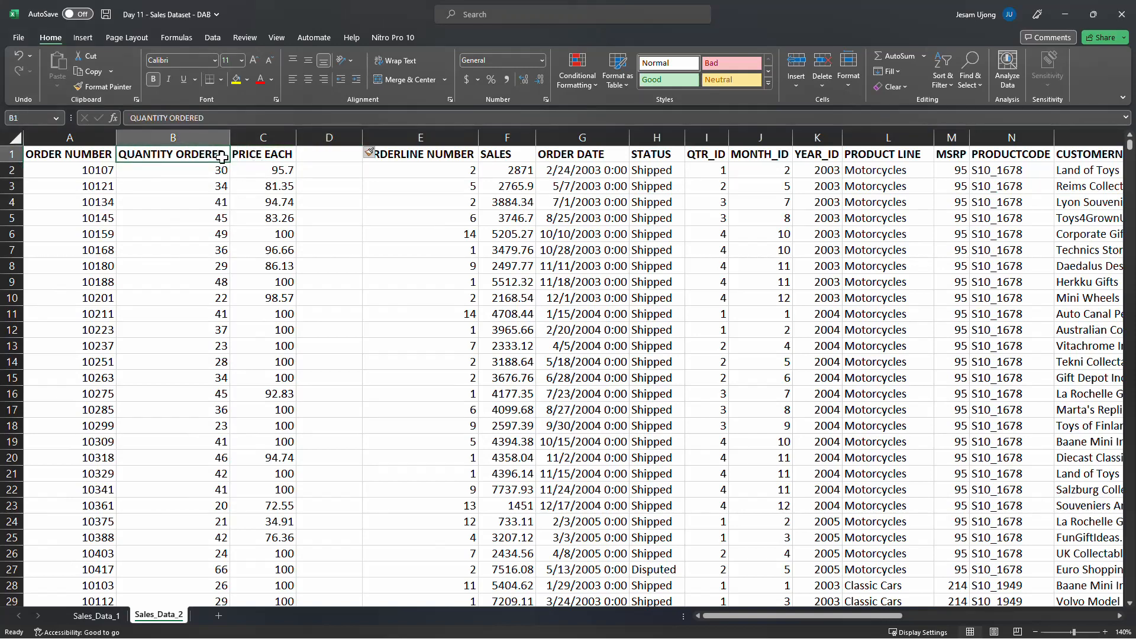
click(278, 155)
click(324, 173)
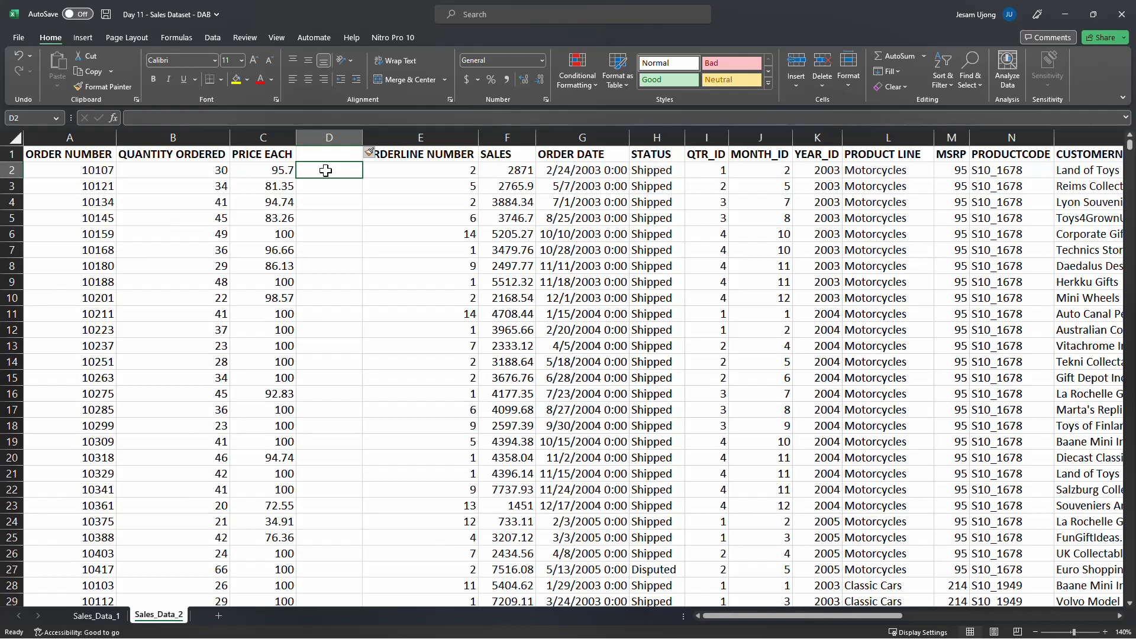
text(=)
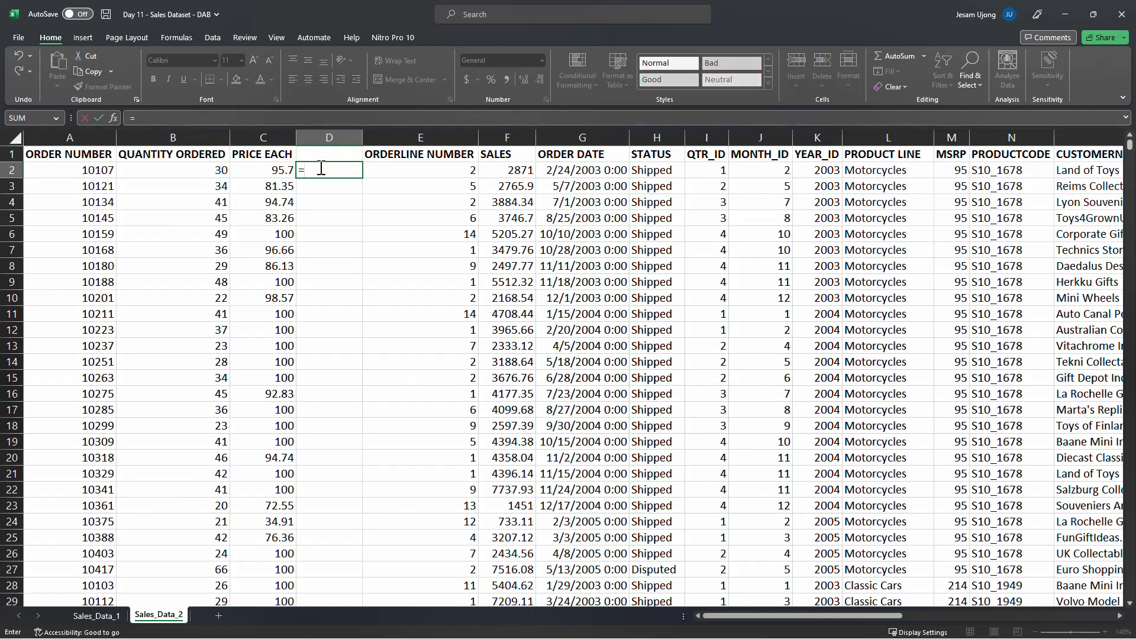
click(209, 173)
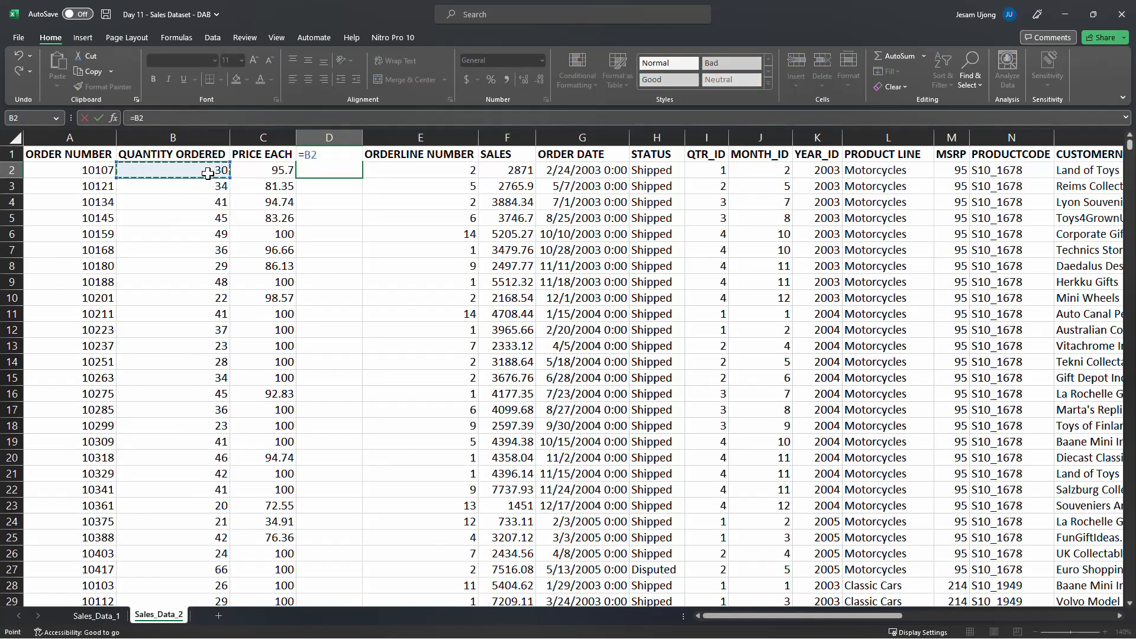
text(*)
click(267, 174)
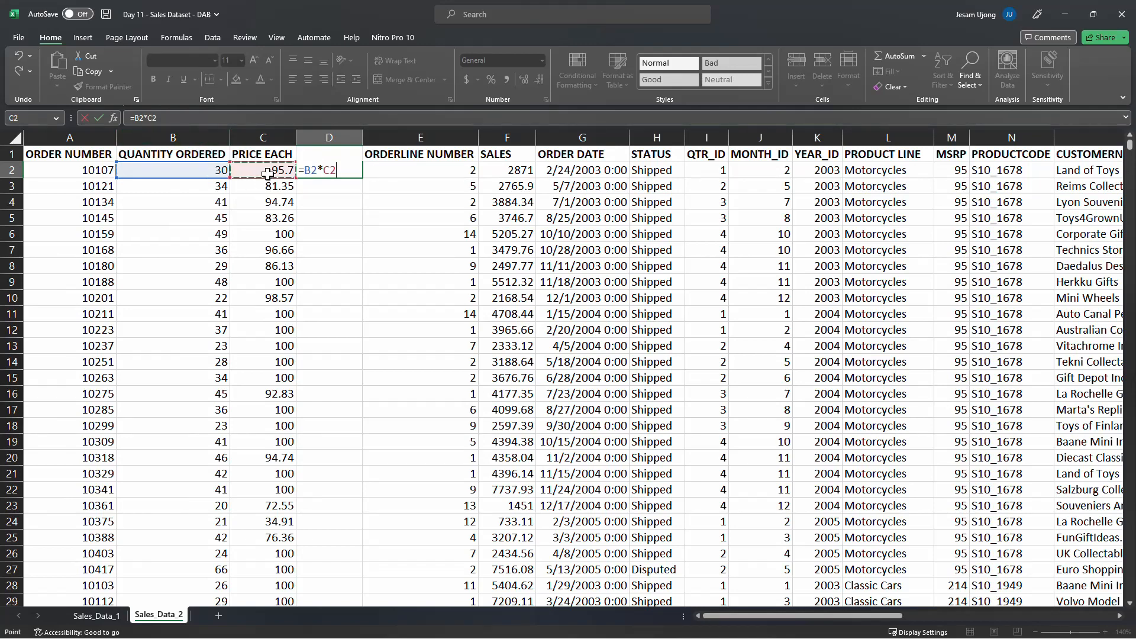
key(Return)
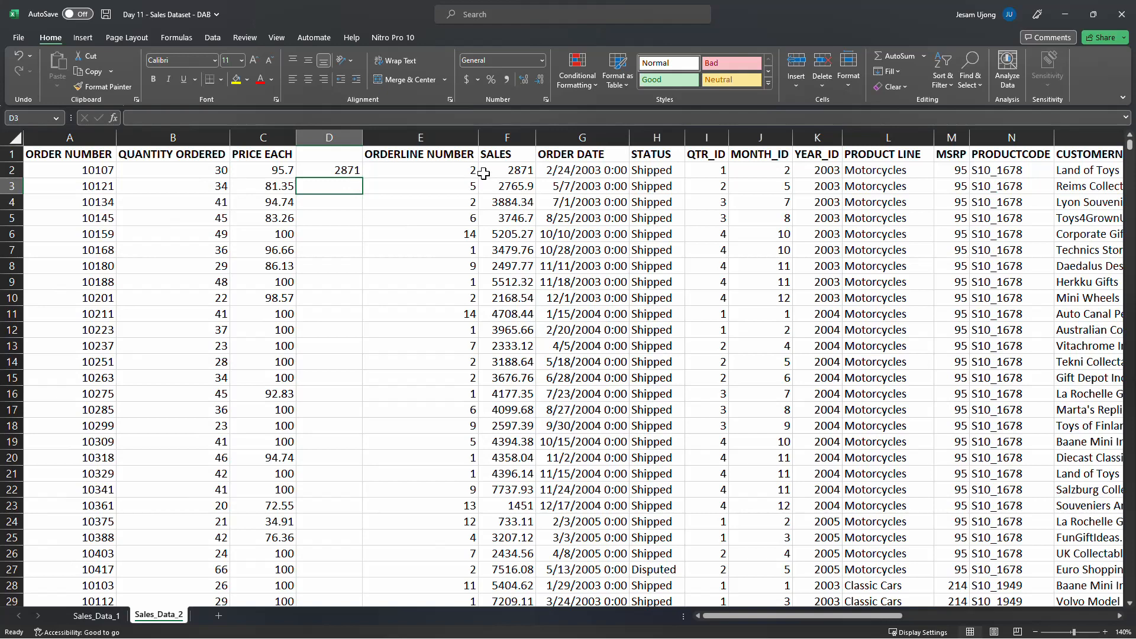
Fill the formula down two more rows, then undo the fill, the formula and the inserted column
click(520, 171)
click(341, 171)
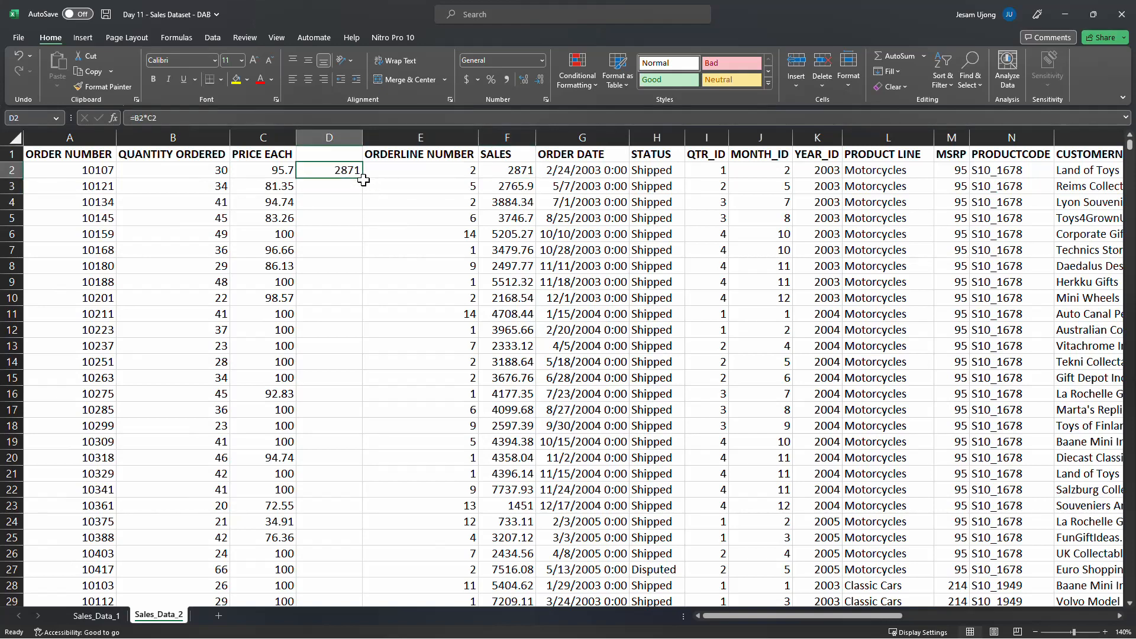
drag(362, 178, 364, 210)
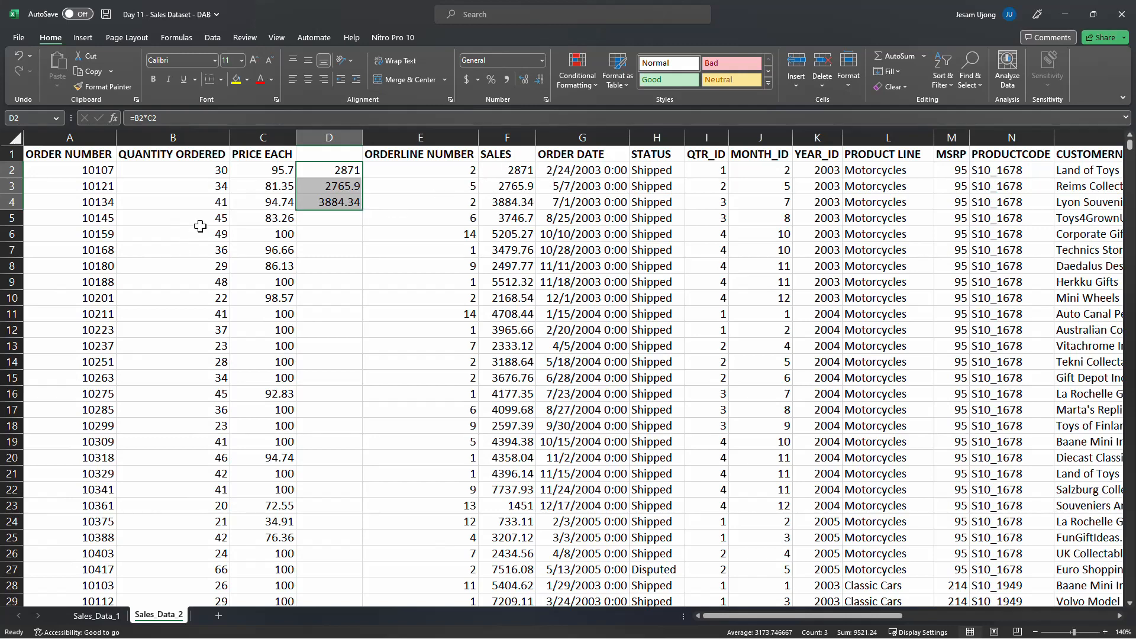
key(ctrl+z)
key(ctrl+z)
key(ctrl+z)
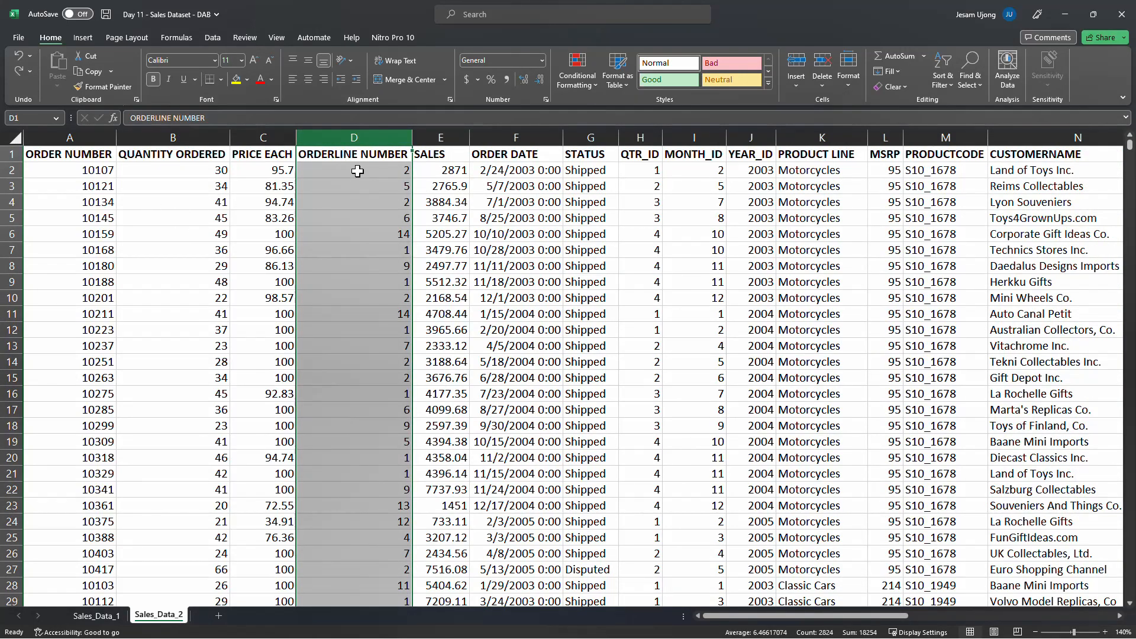
Review the first order's quantity, price, sales, order date and status cells
click(439, 172)
click(228, 174)
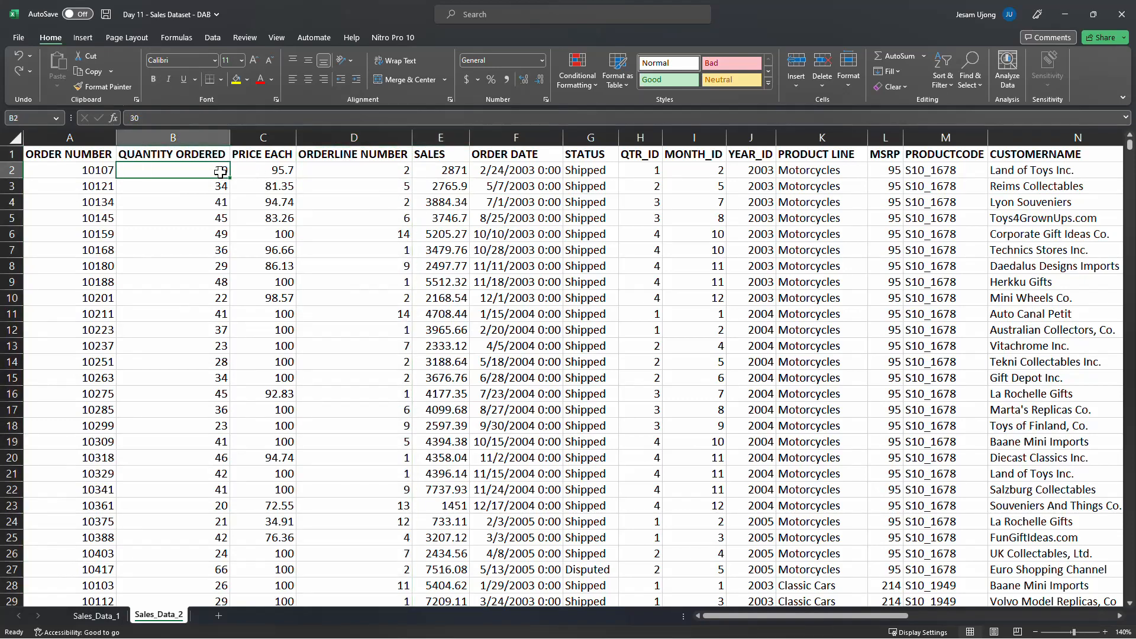
click(285, 172)
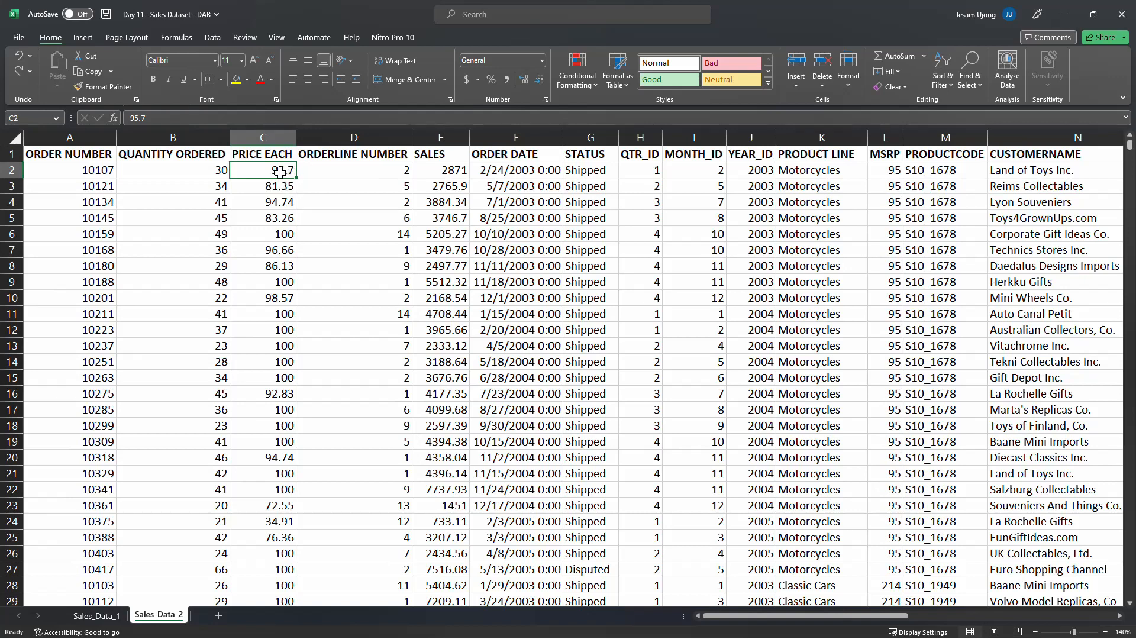
click(192, 171)
click(456, 171)
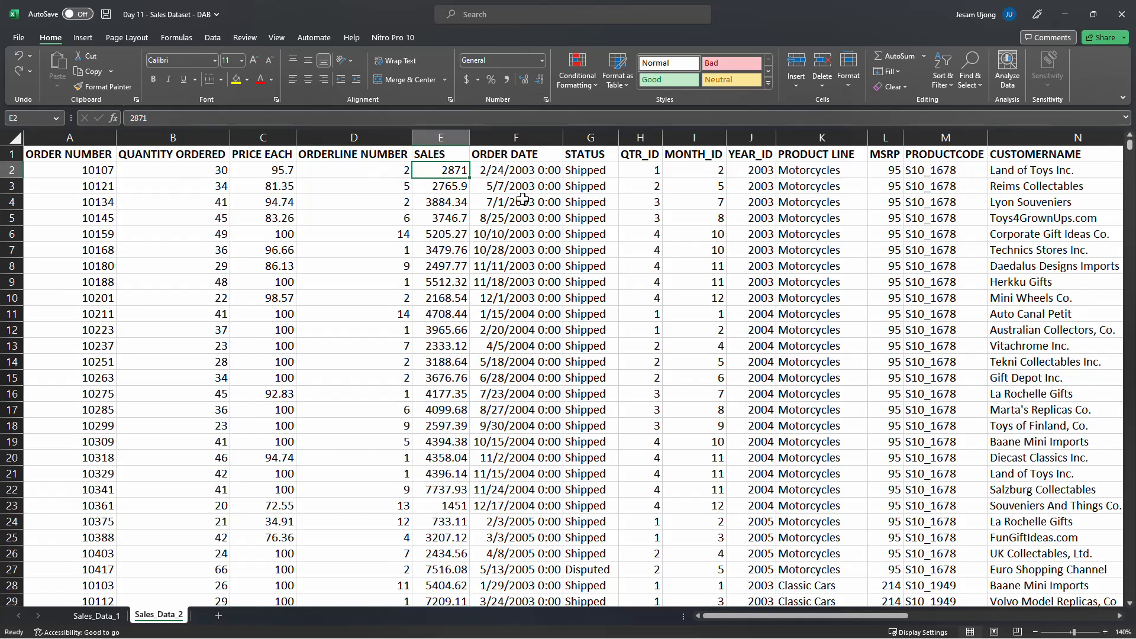
click(510, 172)
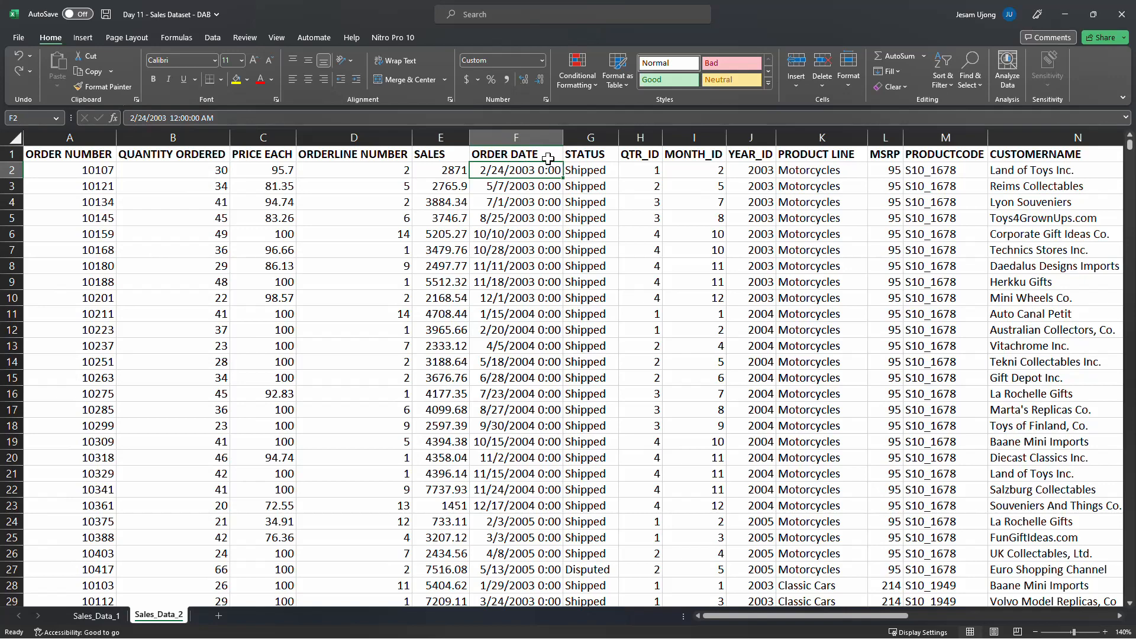
click(598, 173)
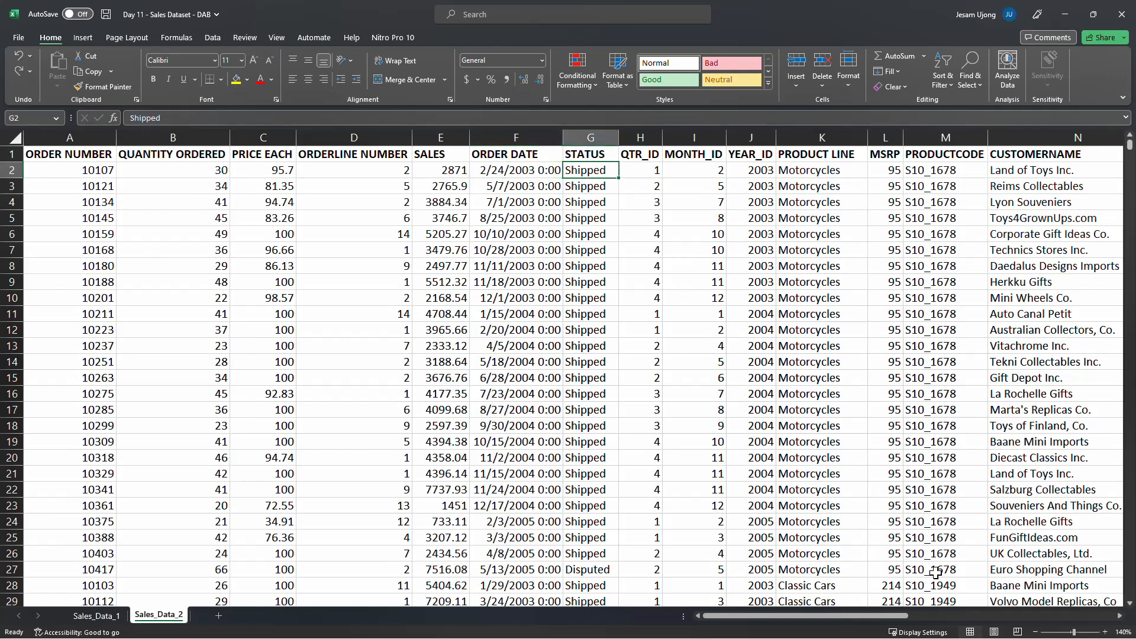
drag(911, 616, 944, 616)
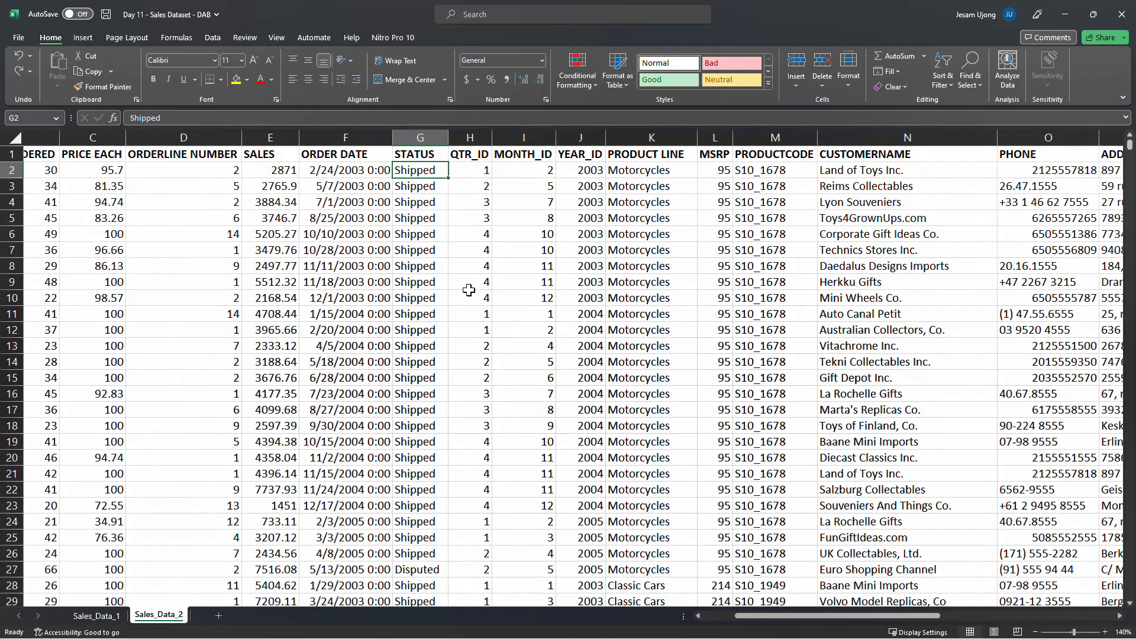
click(436, 152)
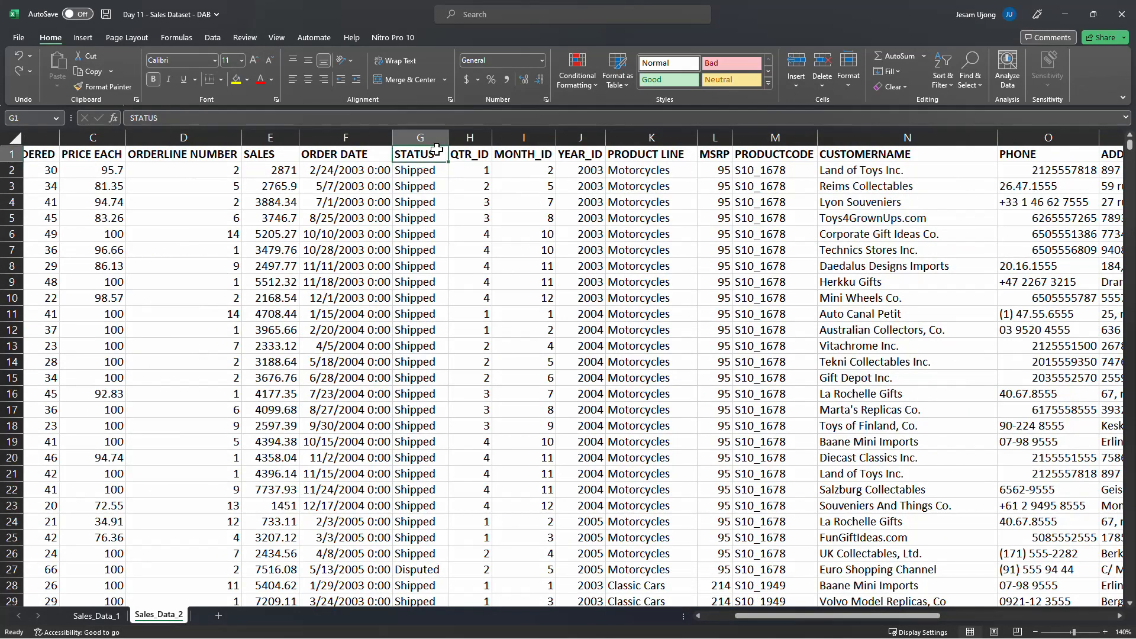
Turn on column filters, inspect the STATUS filter's values, and turn the filters off again
key(ctrl+shift+l)
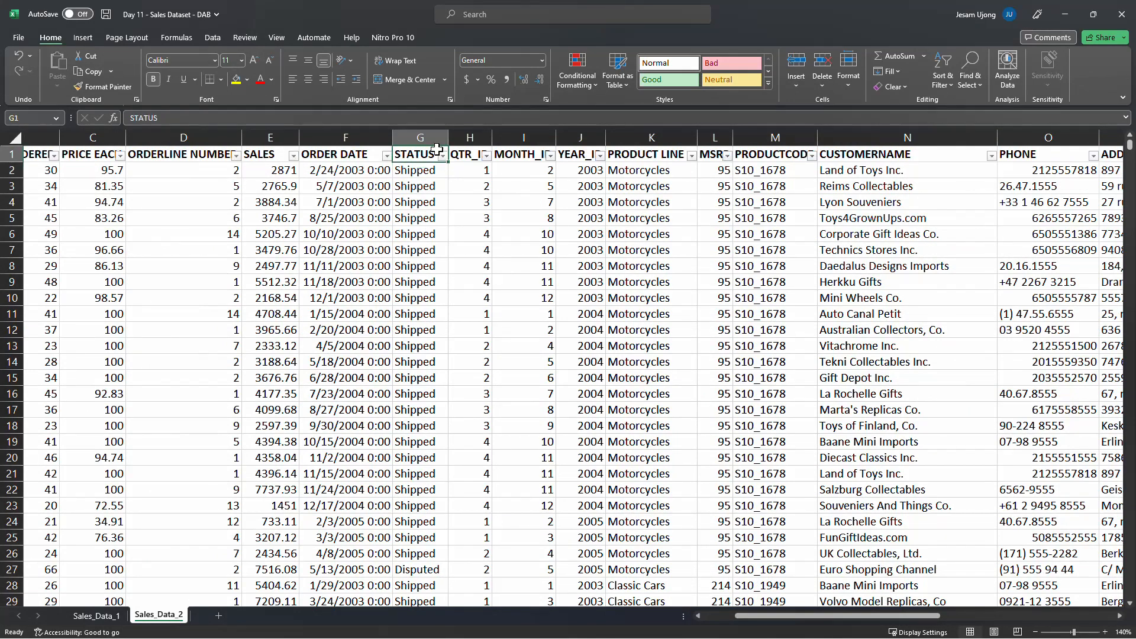
click(442, 156)
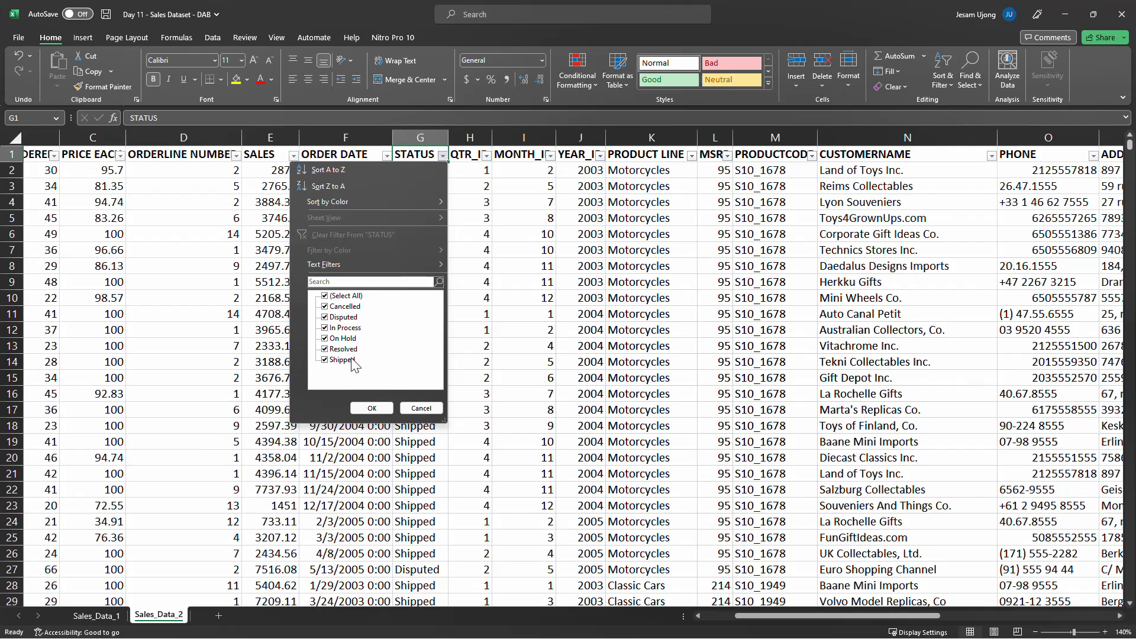
click(435, 408)
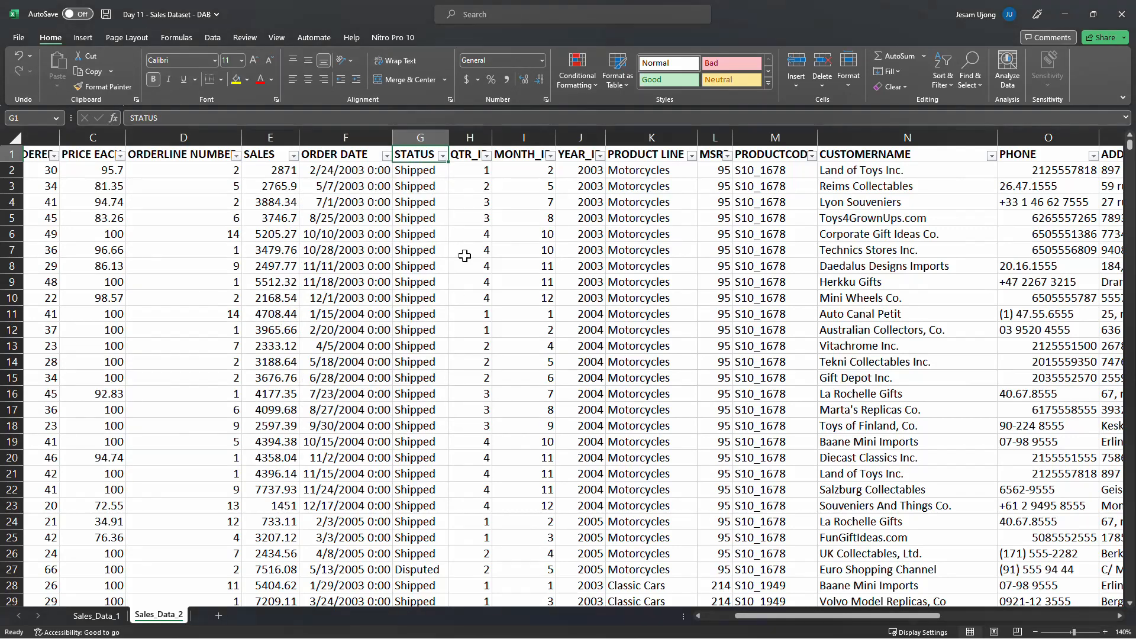
key(ctrl+shift+l)
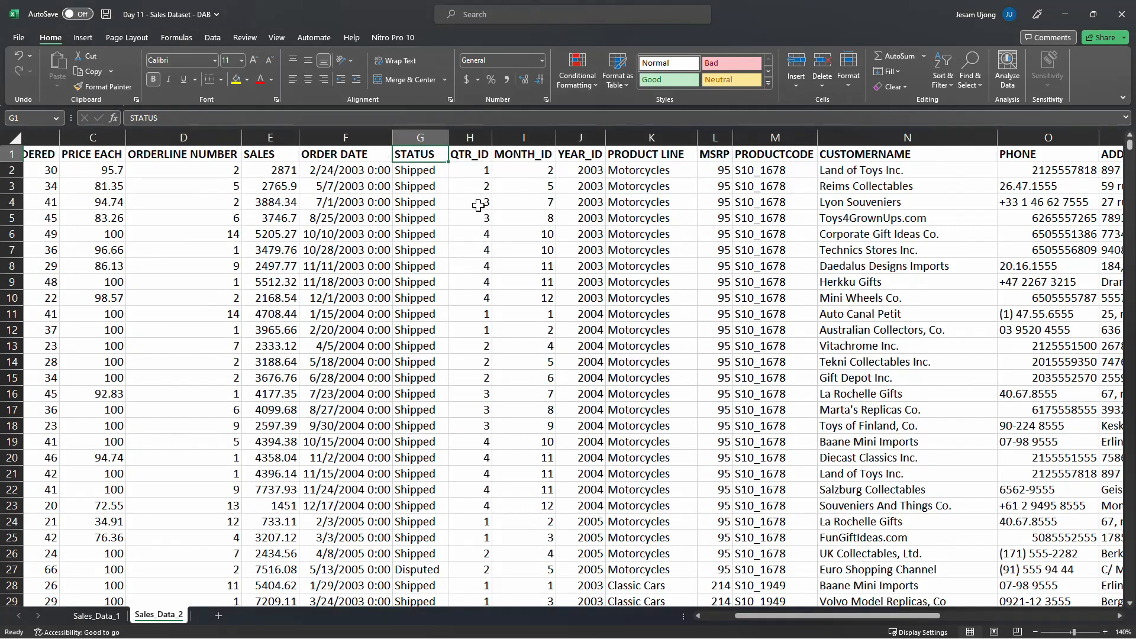
Turn the column filters back on and inspect the QTR_ID filter's values
click(475, 157)
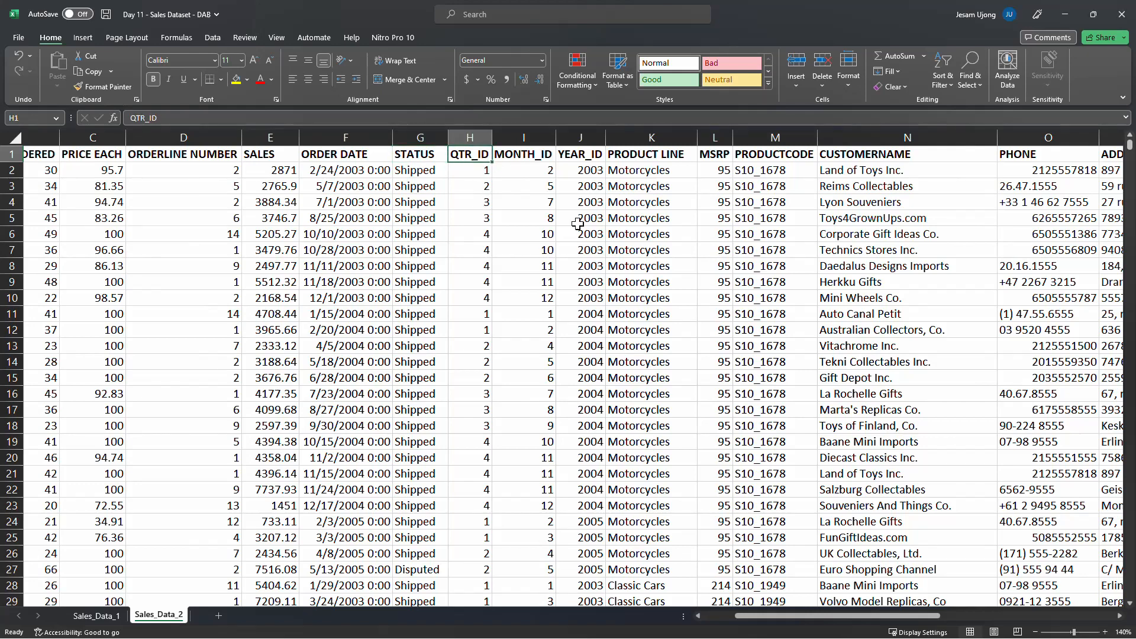
key(ctrl+shift+l)
click(486, 155)
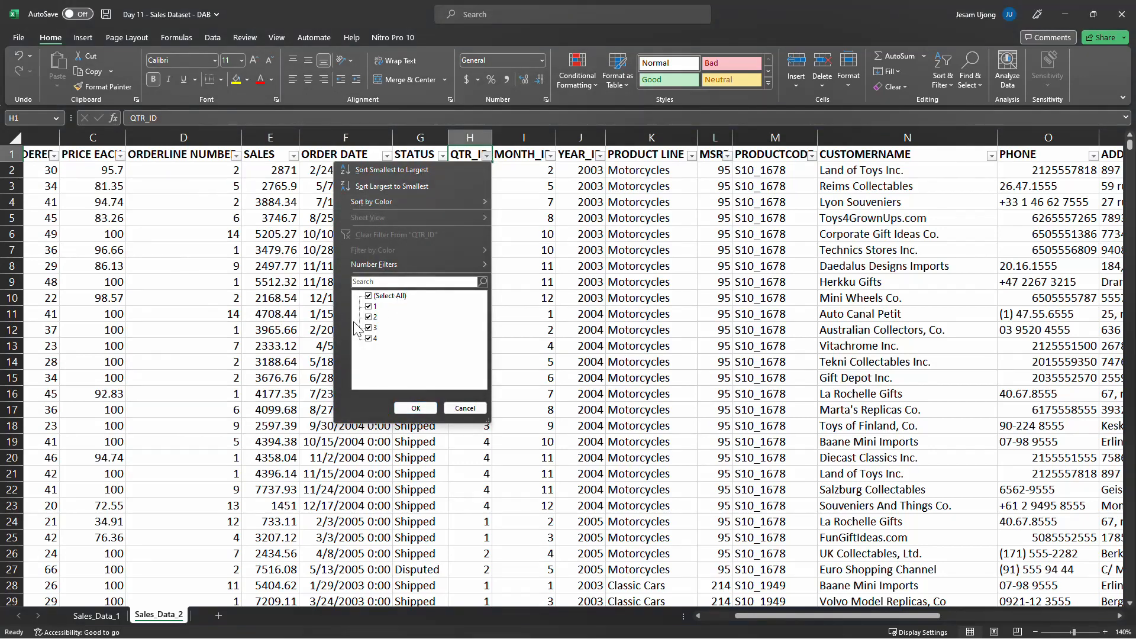
key(Escape)
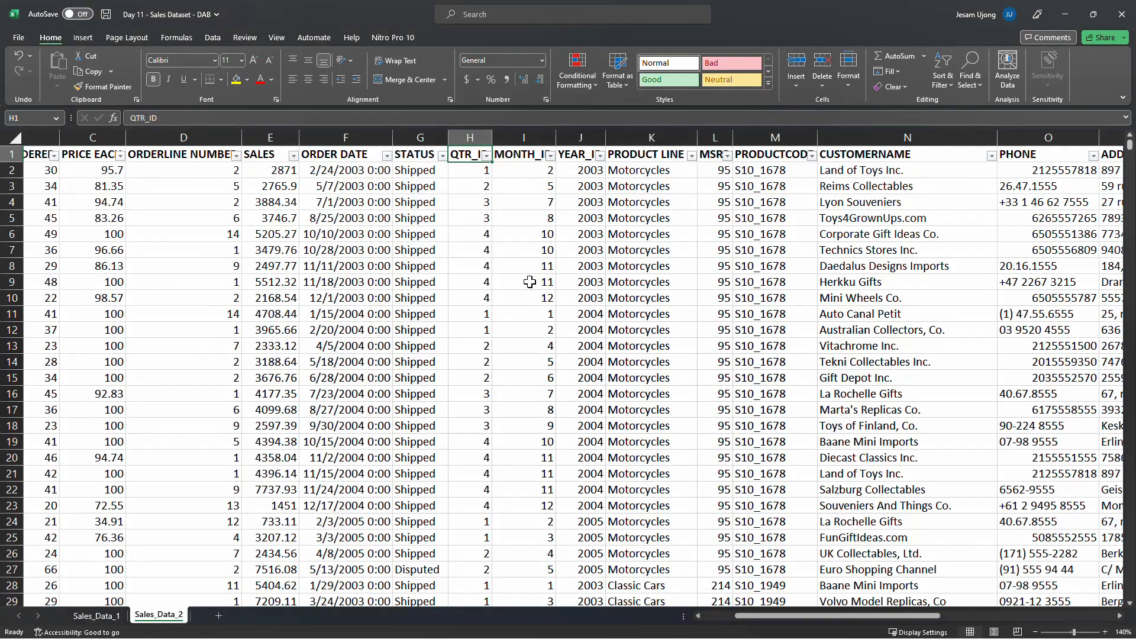
Autofit the MONTH_ID column width and review the values listed in its filter
double_click(556, 136)
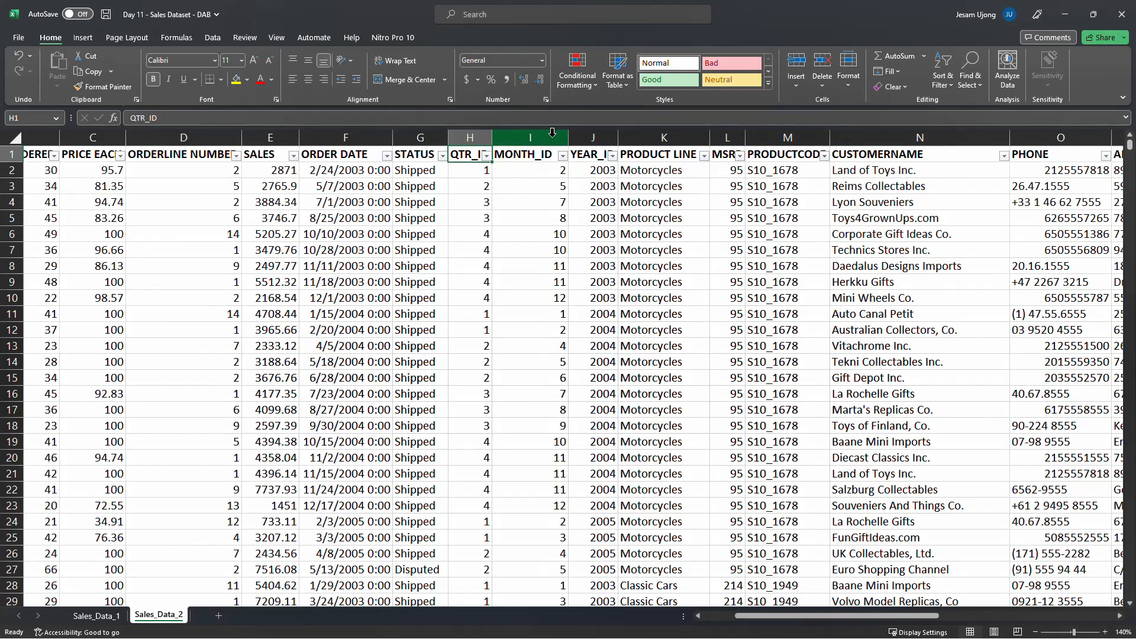
click(541, 156)
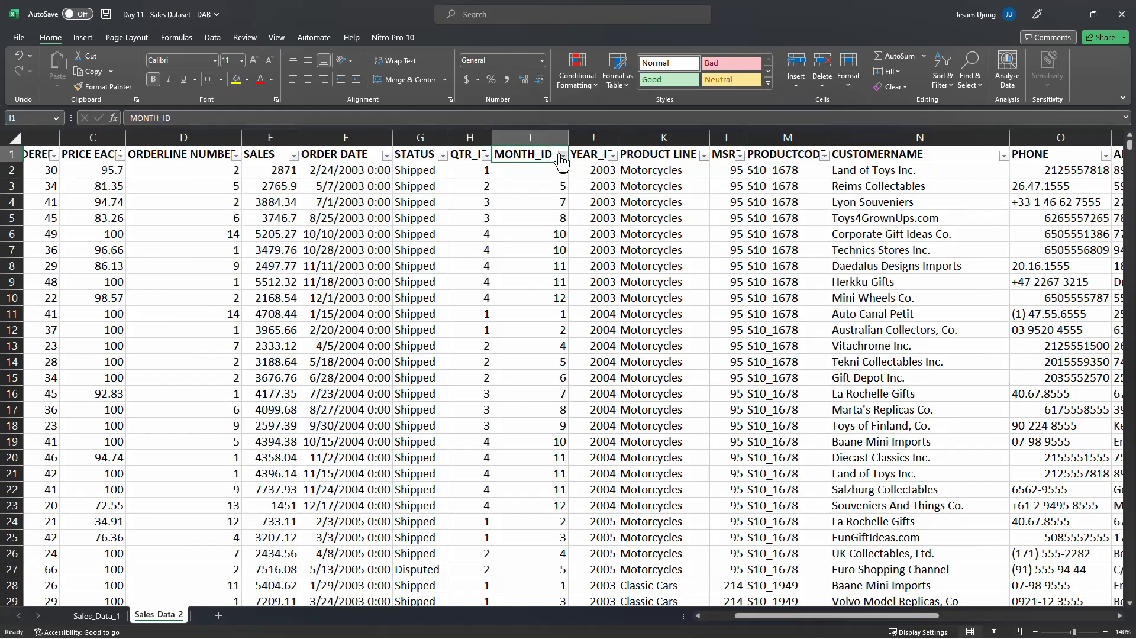
click(562, 155)
scroll(477, 332, down, 2)
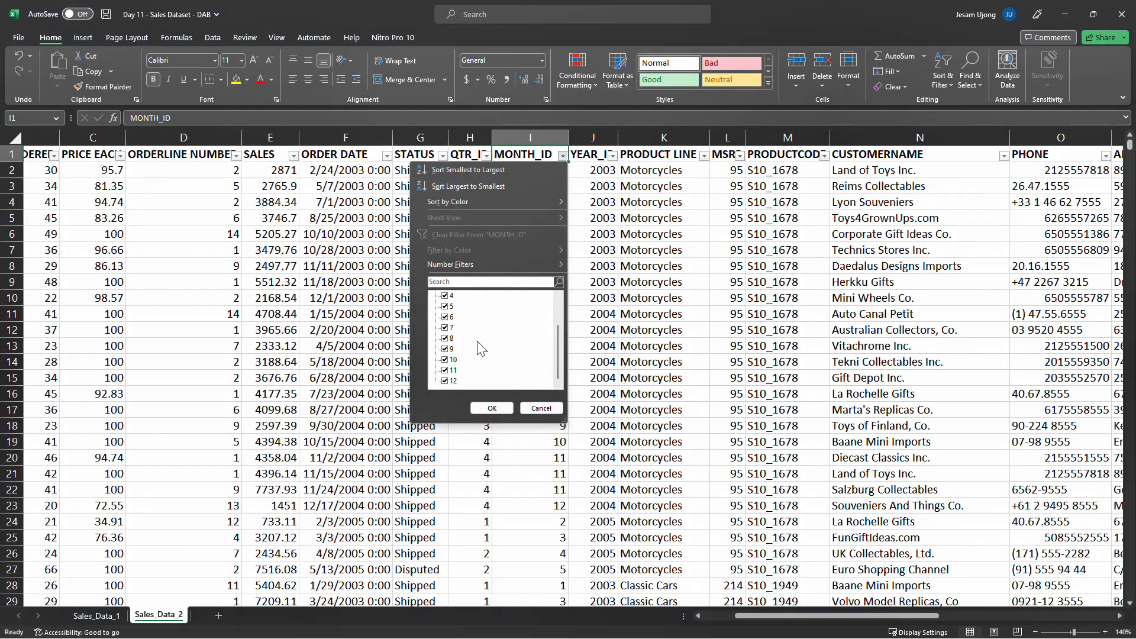
scroll(477, 342, up, 2)
click(609, 207)
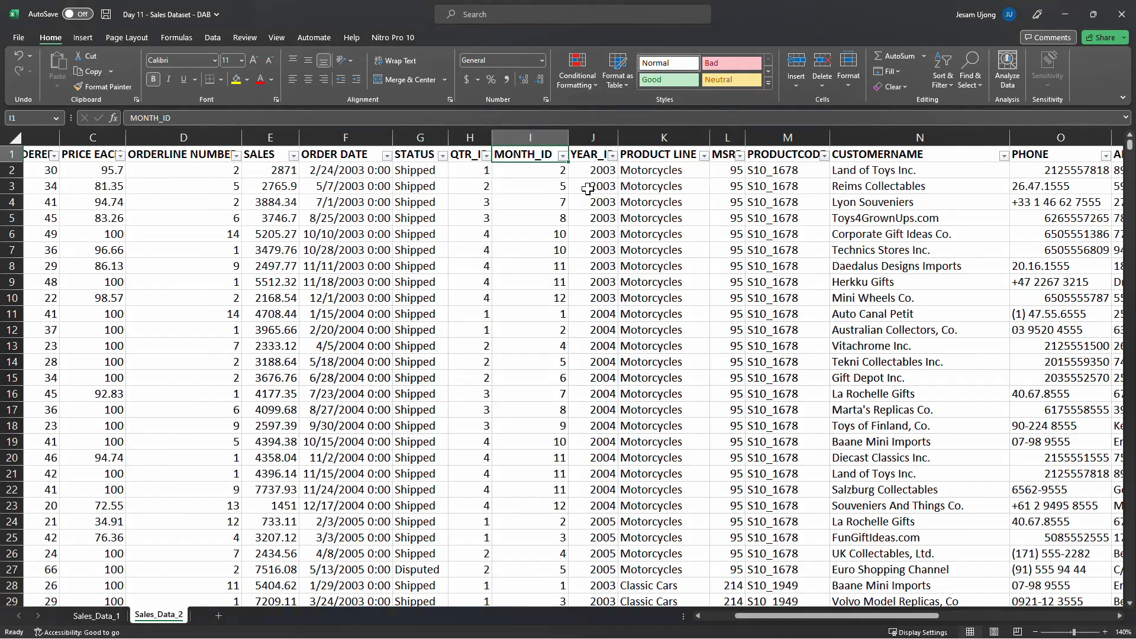
Check several MONTH_ID and YEAR_ID cells and autofit the YEAR_ID column width
click(562, 171)
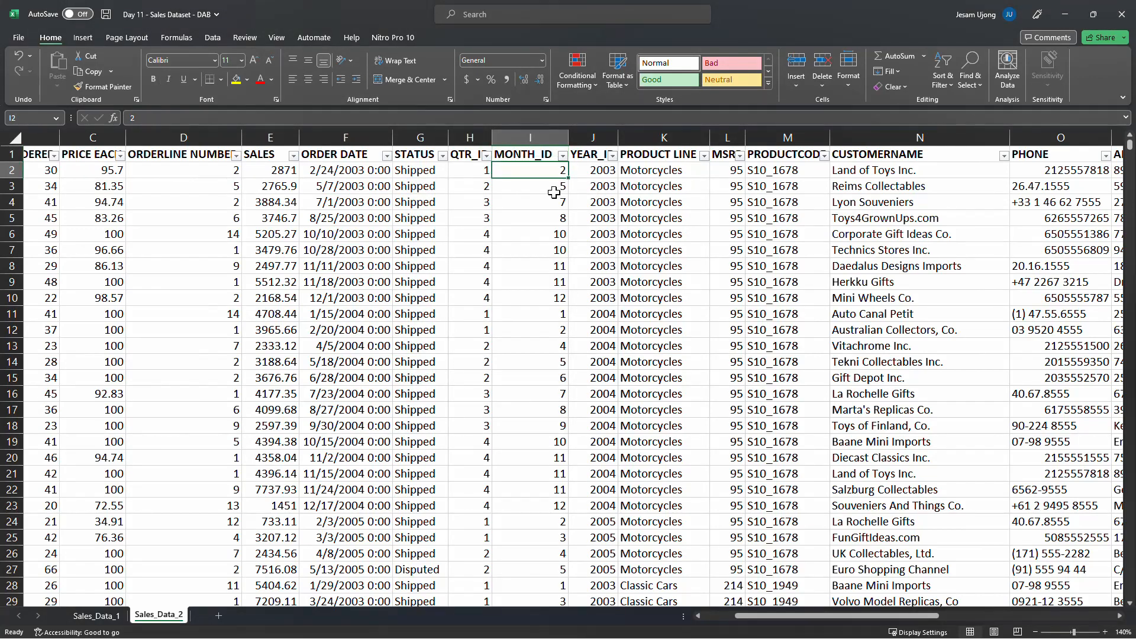
click(561, 188)
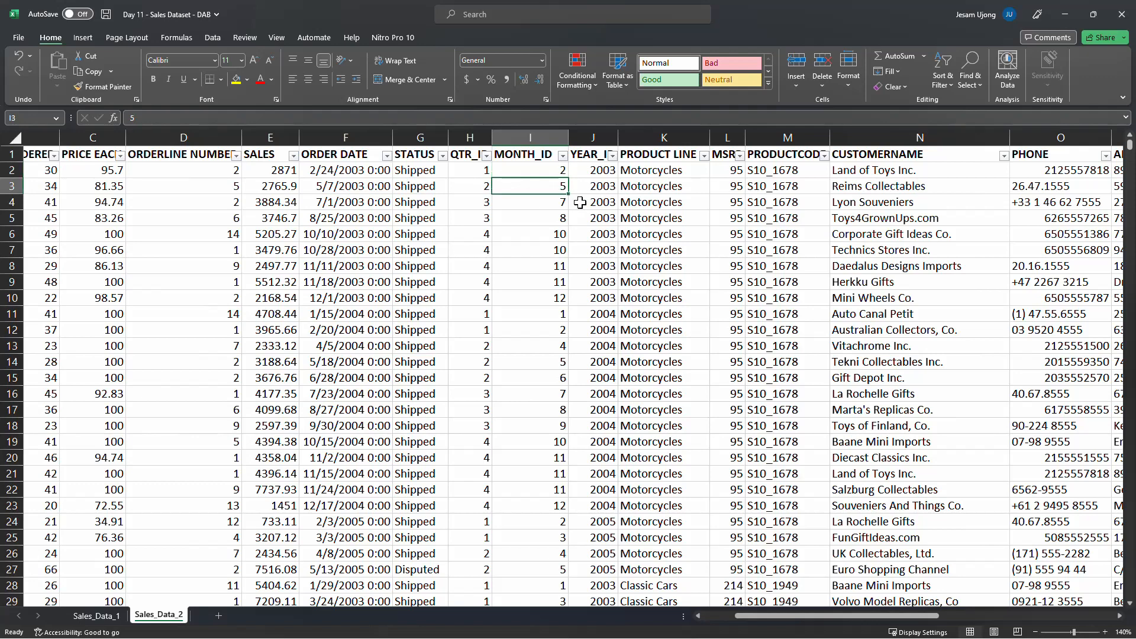
click(552, 203)
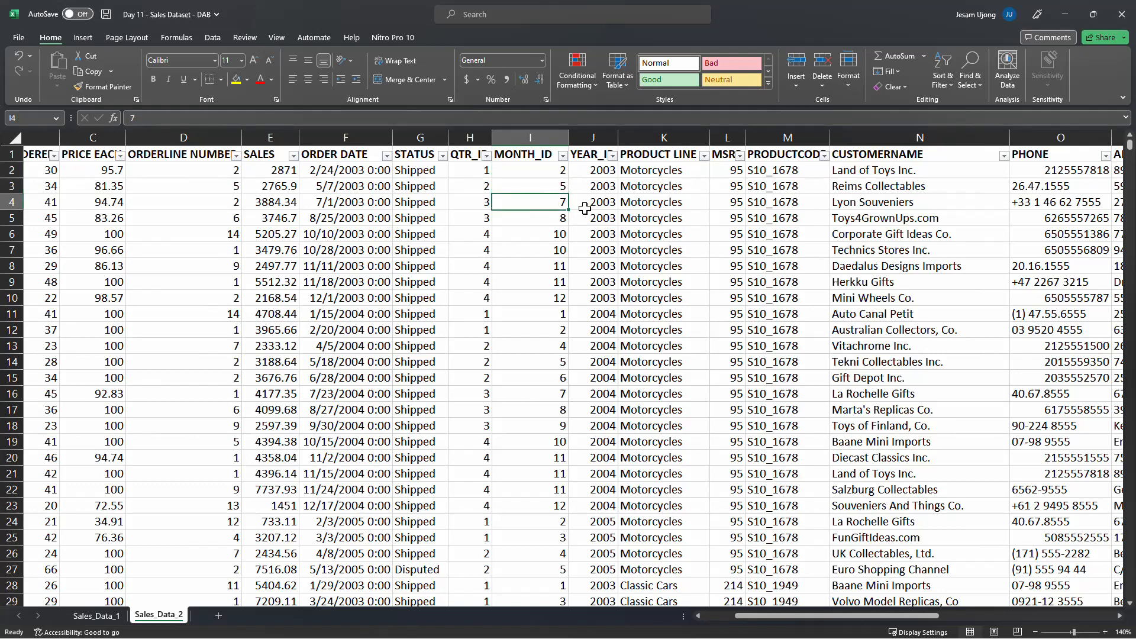
click(603, 187)
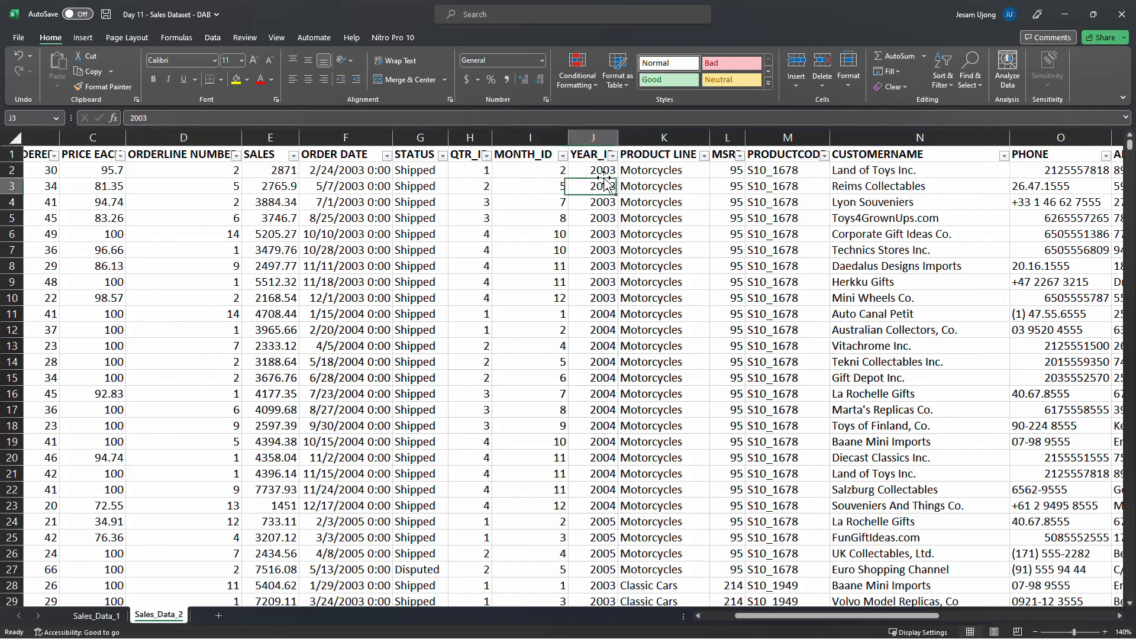
click(613, 155)
click(616, 136)
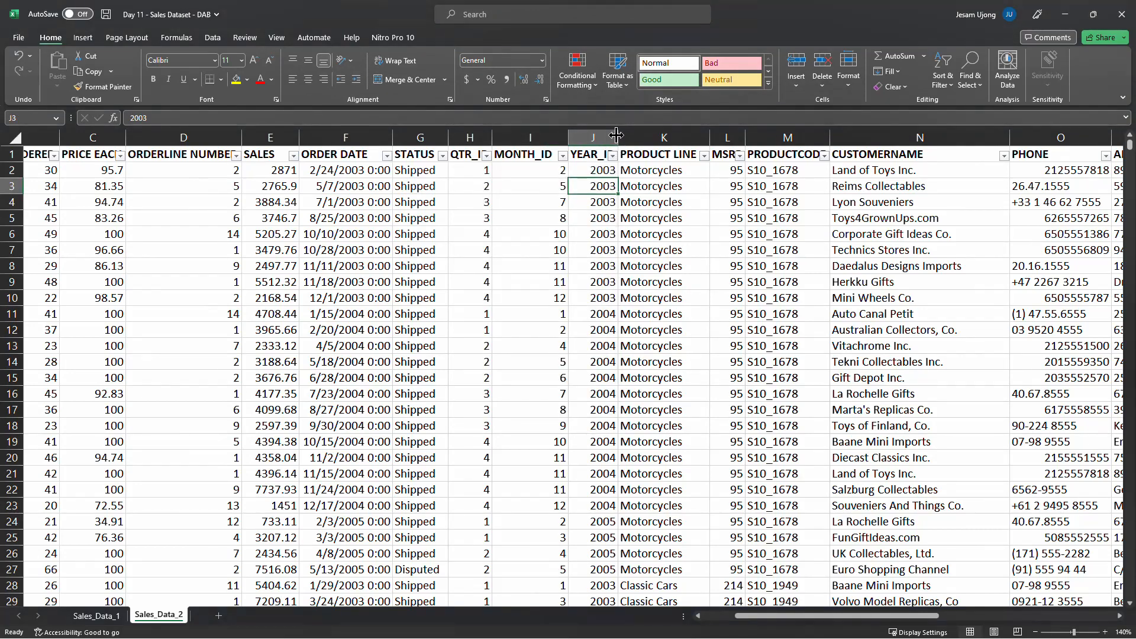
double_click(617, 136)
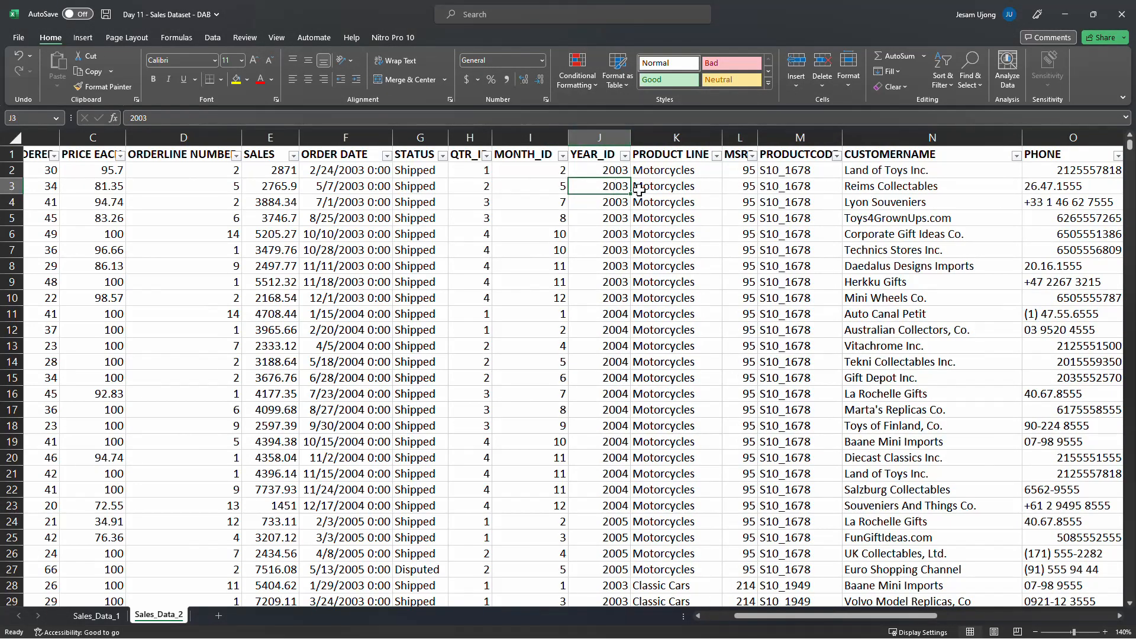
Review the values listed in the YEAR_ID and PRODUCT LINE filters
click(624, 155)
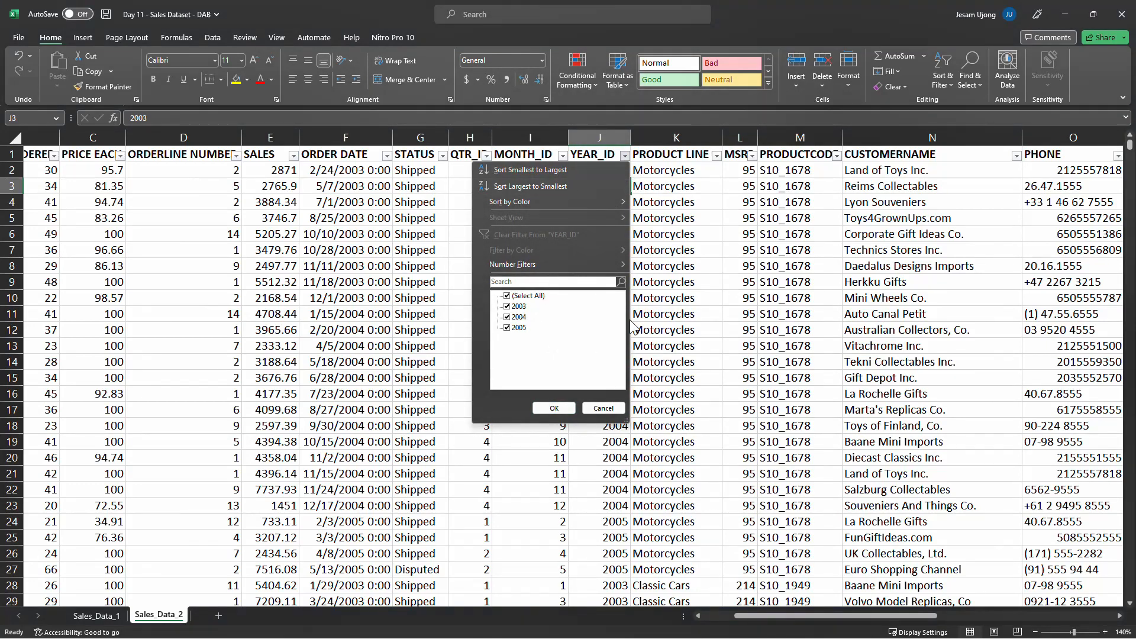
click(554, 409)
click(681, 200)
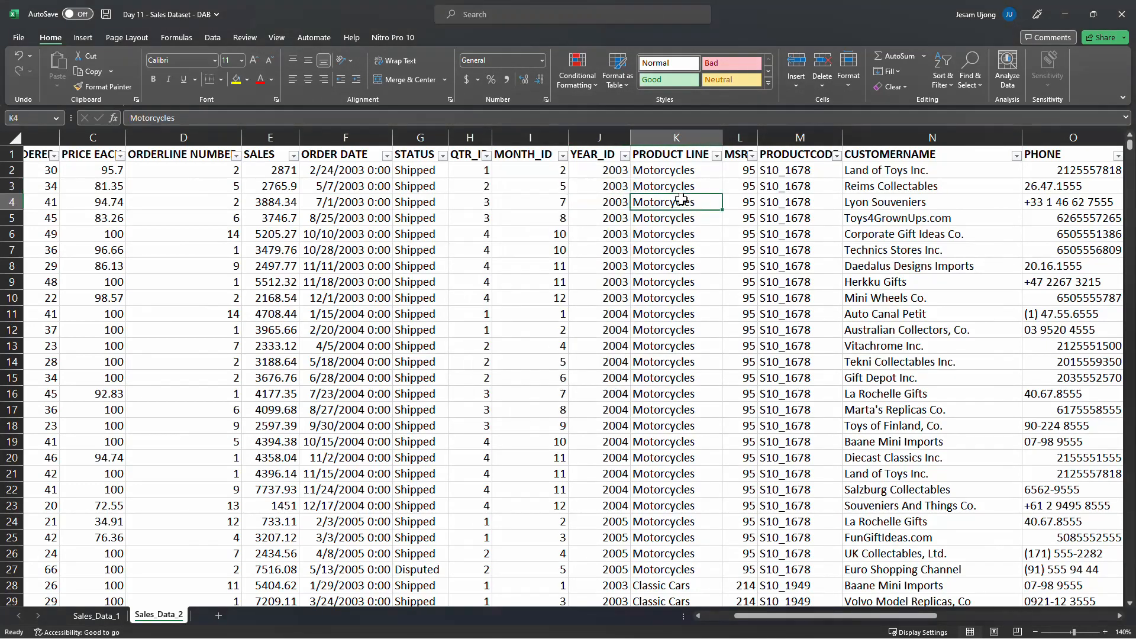
click(716, 155)
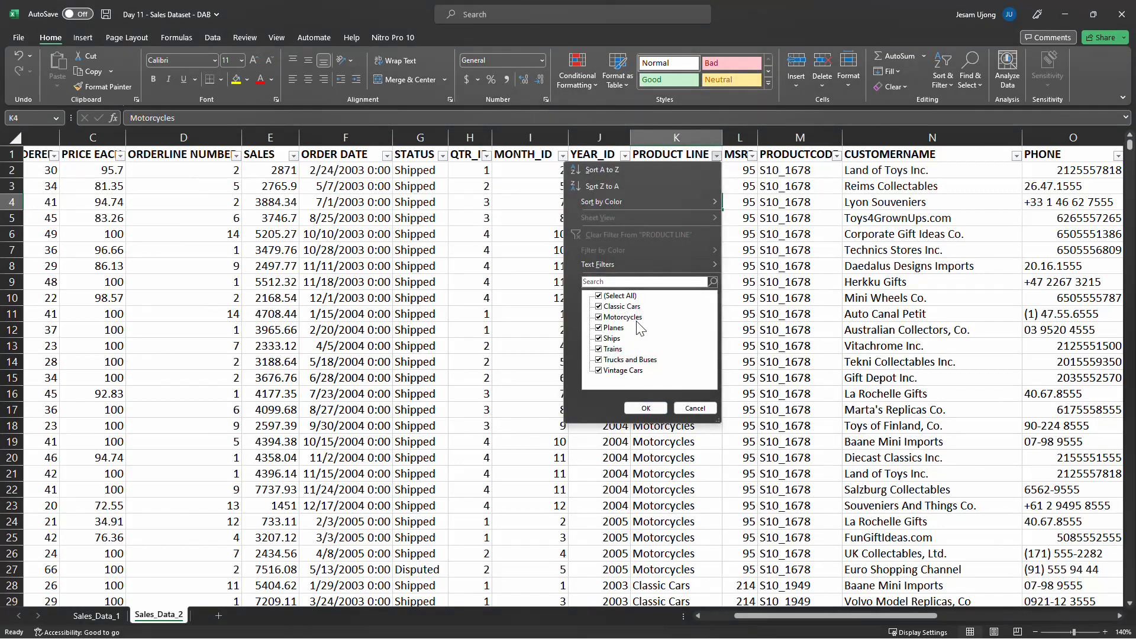
key(Escape)
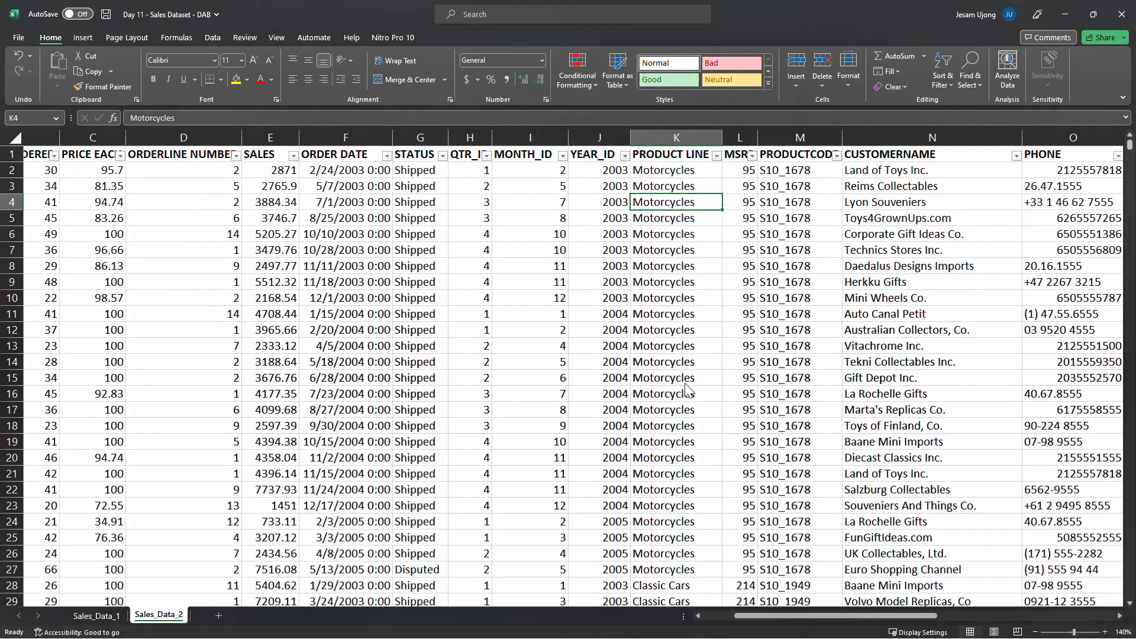
Move across the sheet and review the values listed in the MSRP filter
drag(794, 615, 882, 613)
drag(291, 142, 303, 142)
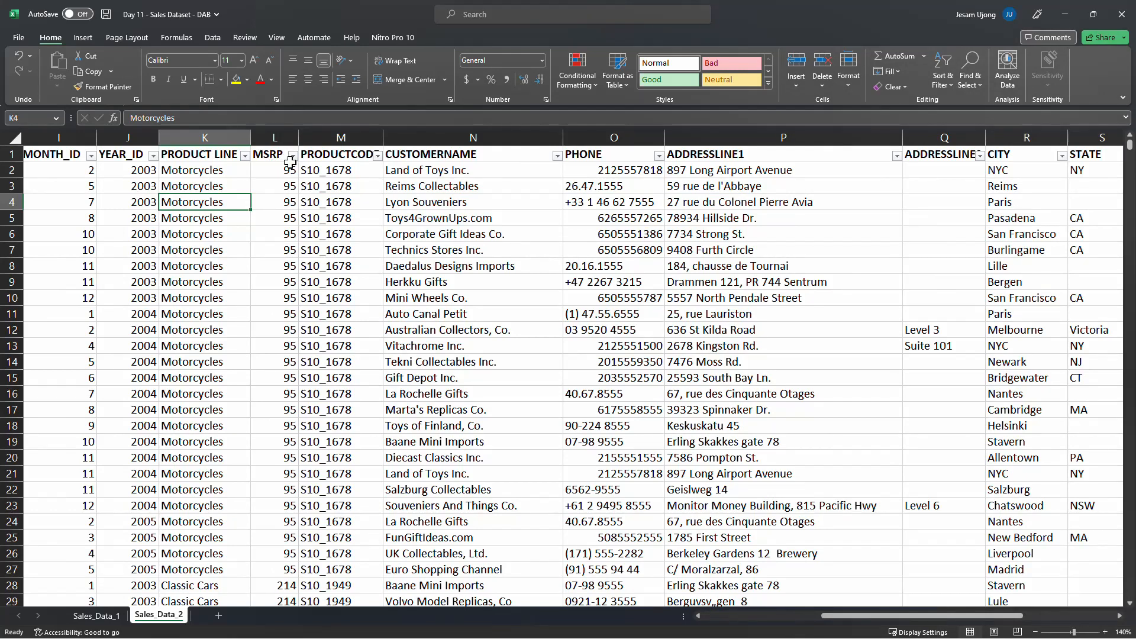
click(290, 166)
click(293, 156)
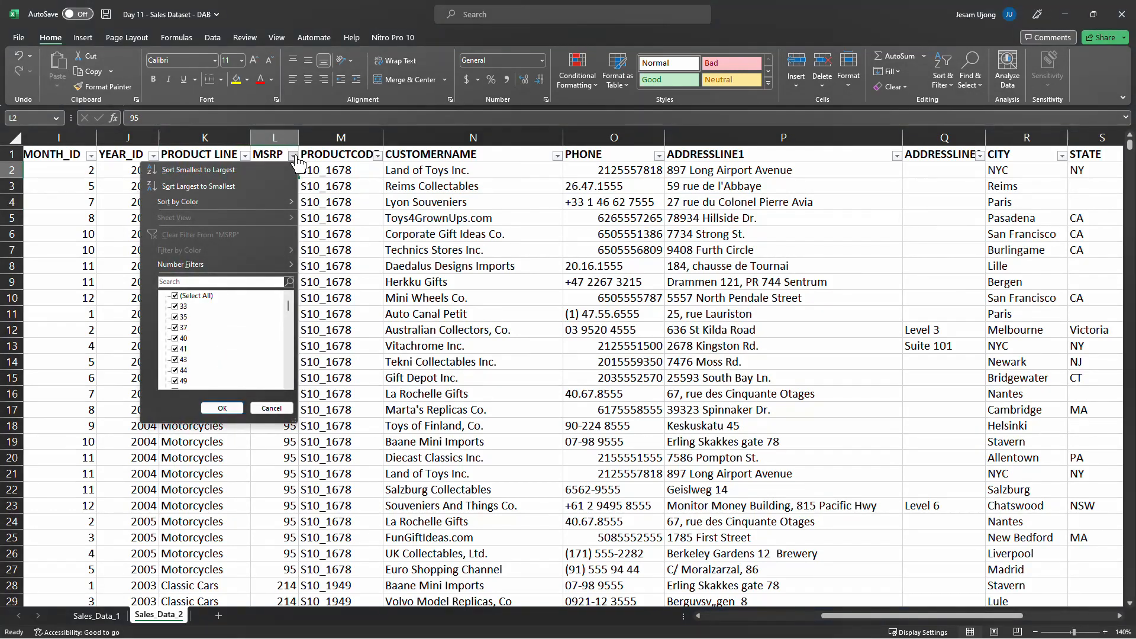
click(361, 272)
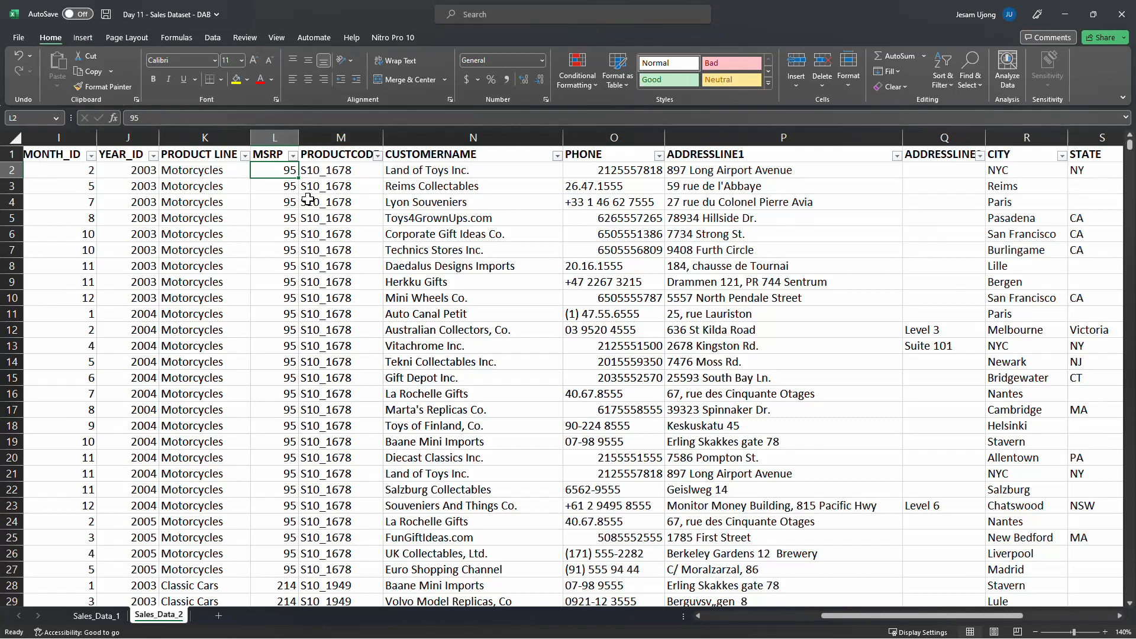
Rename the PRODUCTCODE header to PRODUCT CODE and autofit that column's width
click(367, 175)
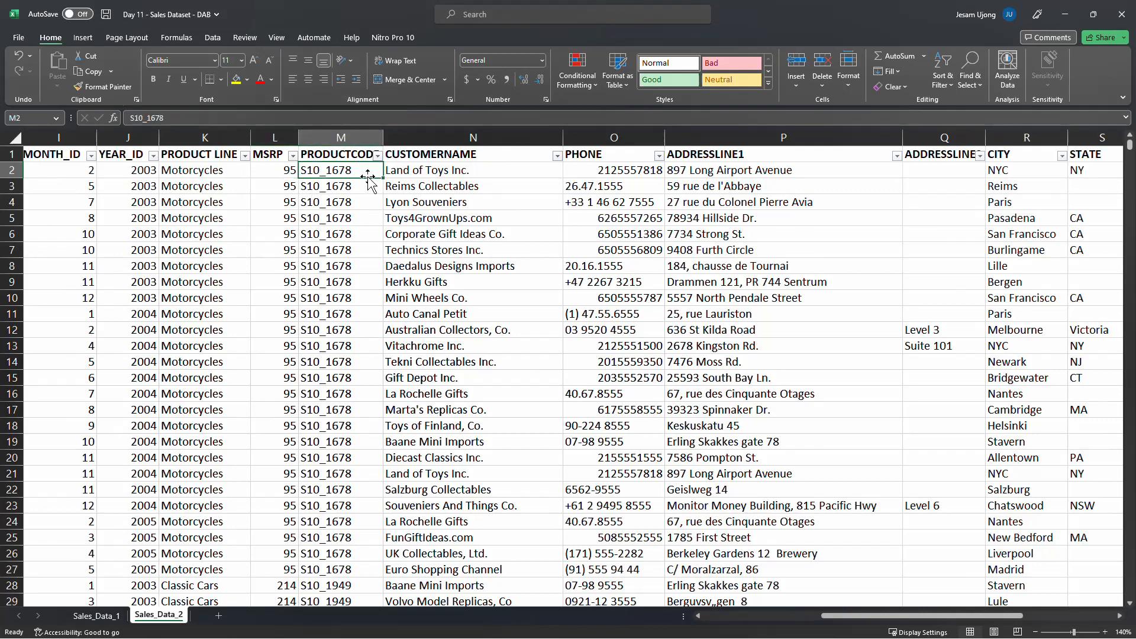
click(360, 142)
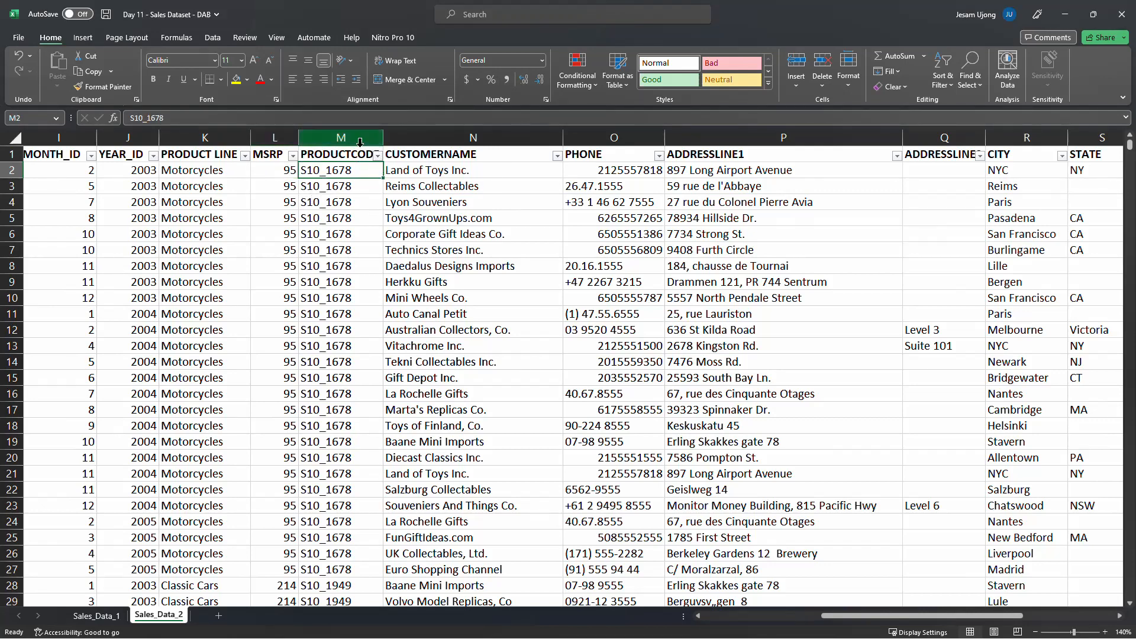
click(354, 154)
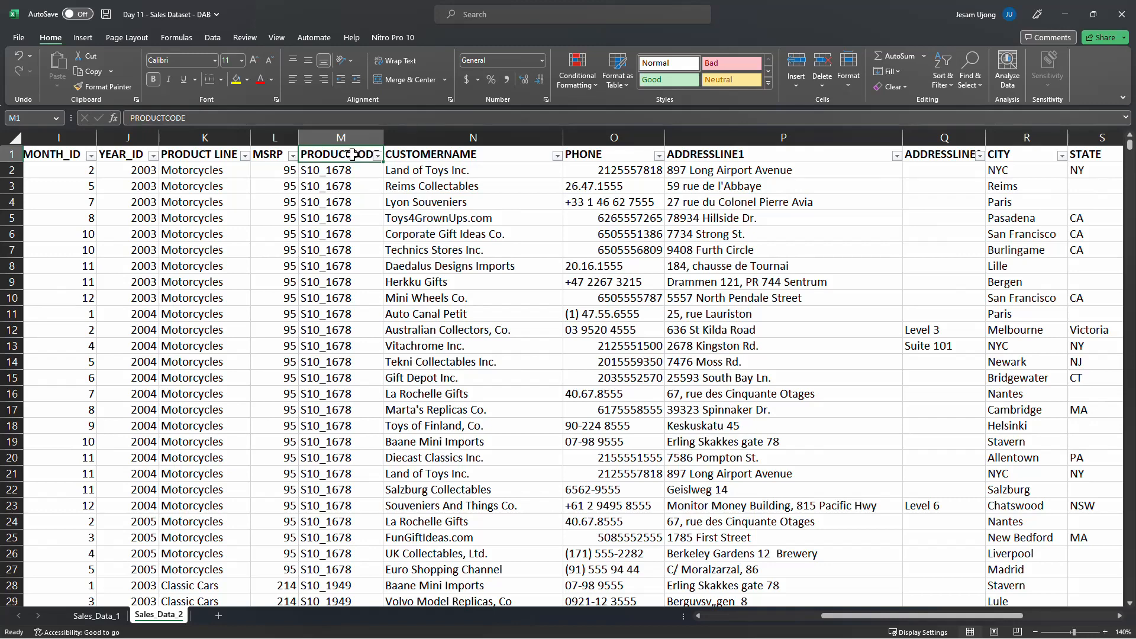
double_click(353, 154)
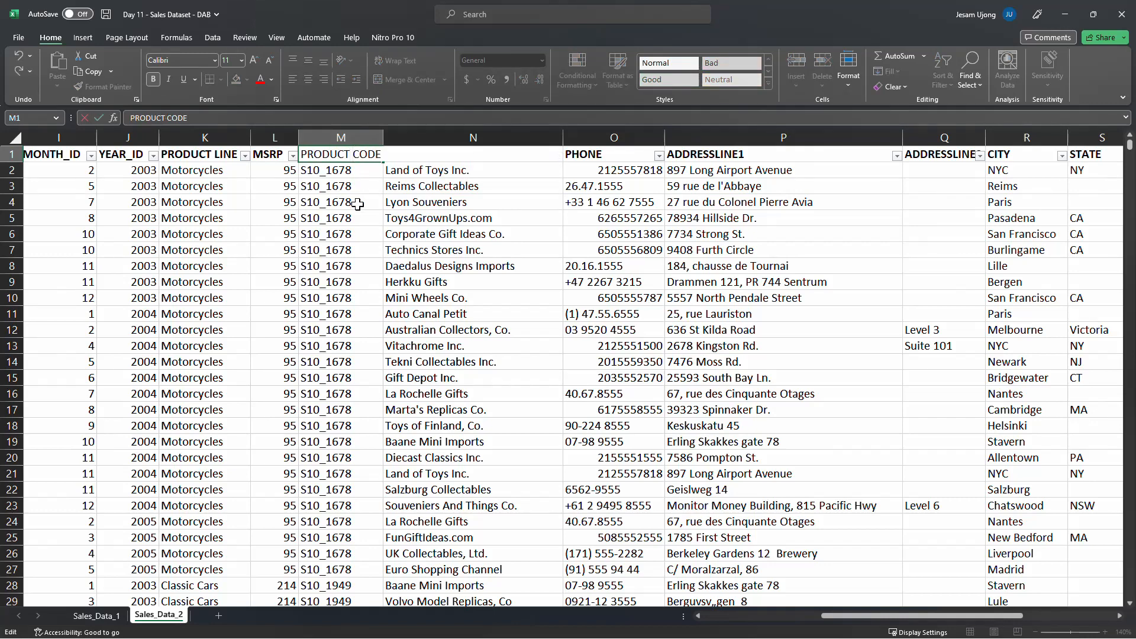
key(Return)
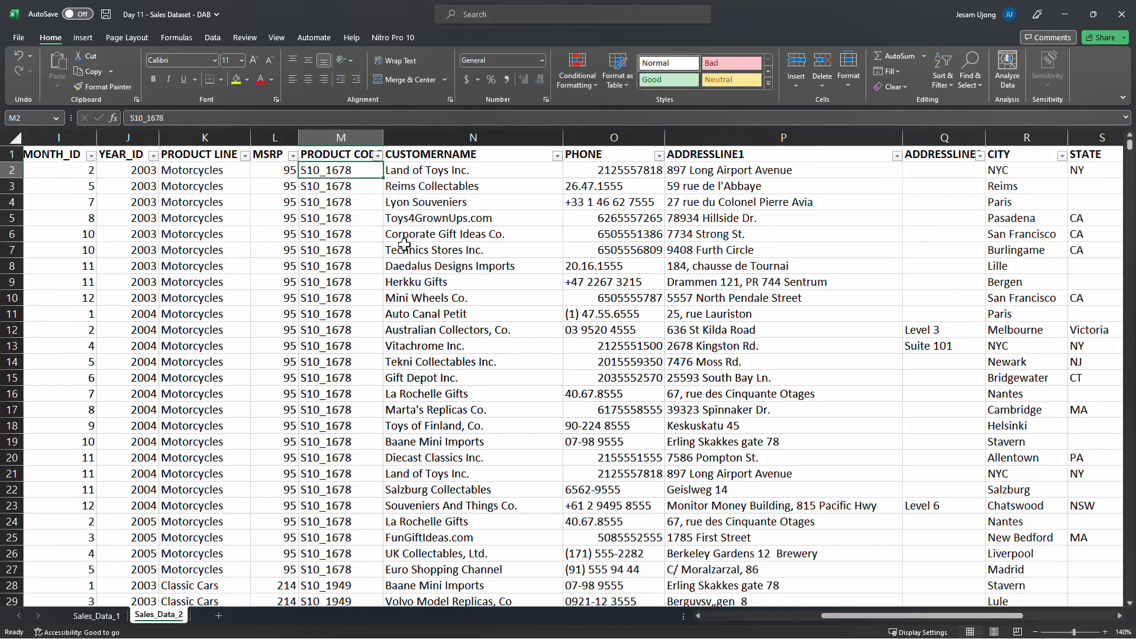
double_click(382, 138)
Compare the product line entries with their product codes by selecting matching ranges in both columns
click(339, 187)
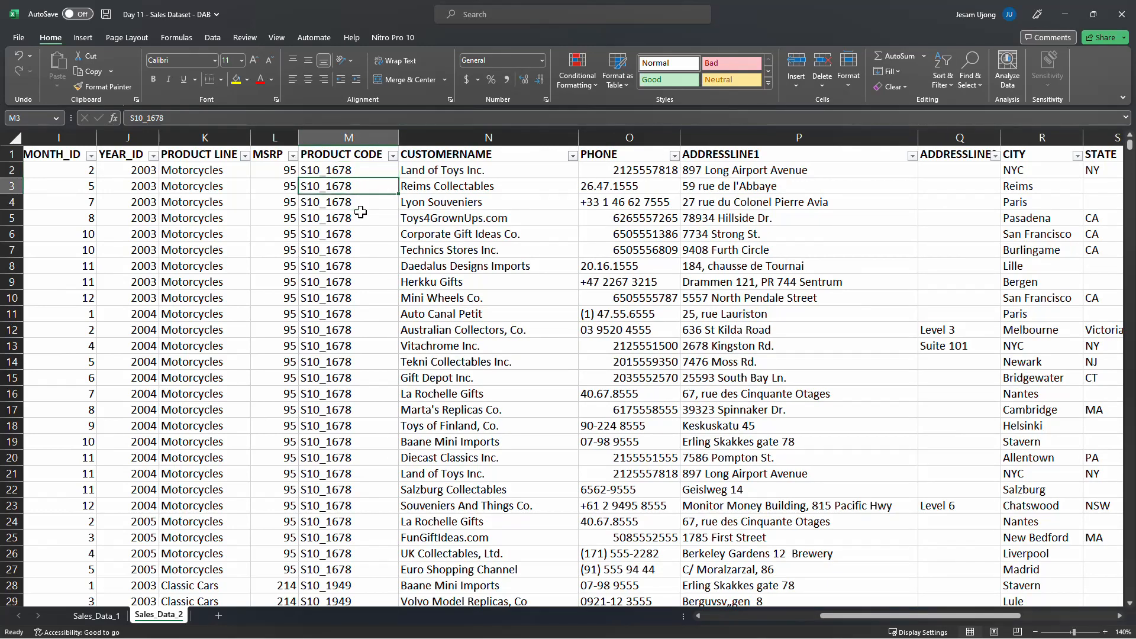
scroll(305, 273, down, 5)
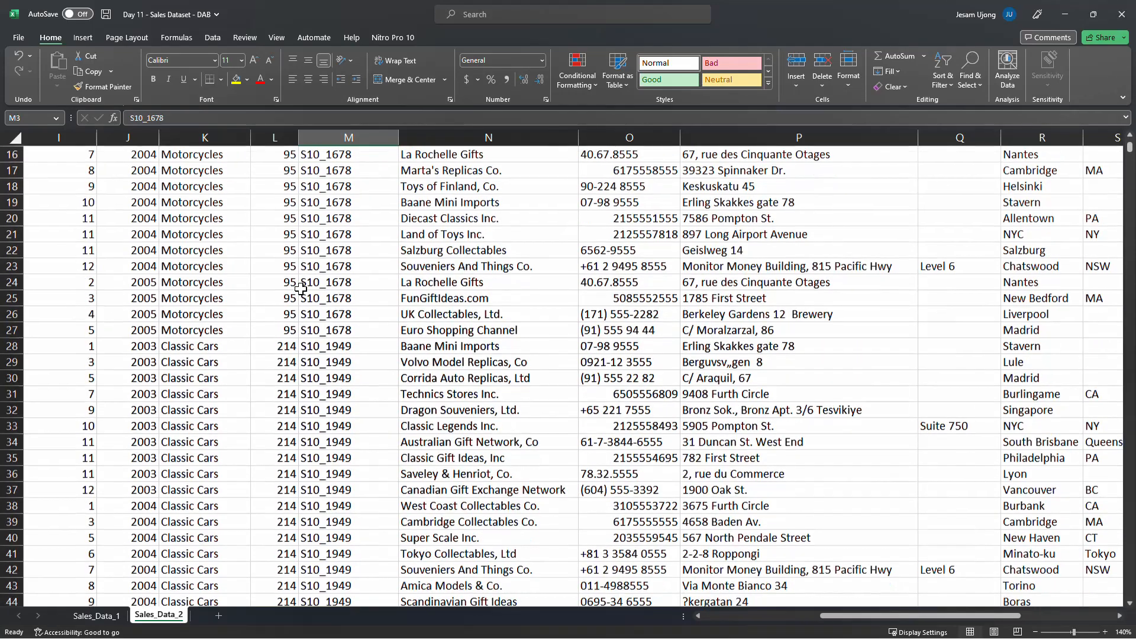
scroll(260, 319, up, 5)
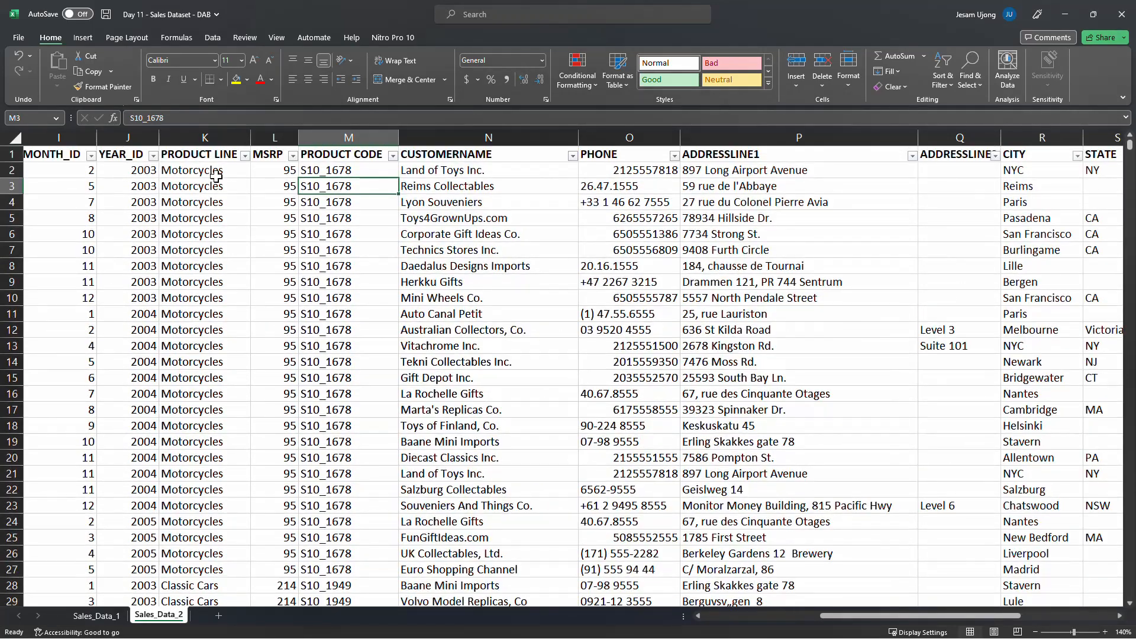
drag(214, 174, 204, 488)
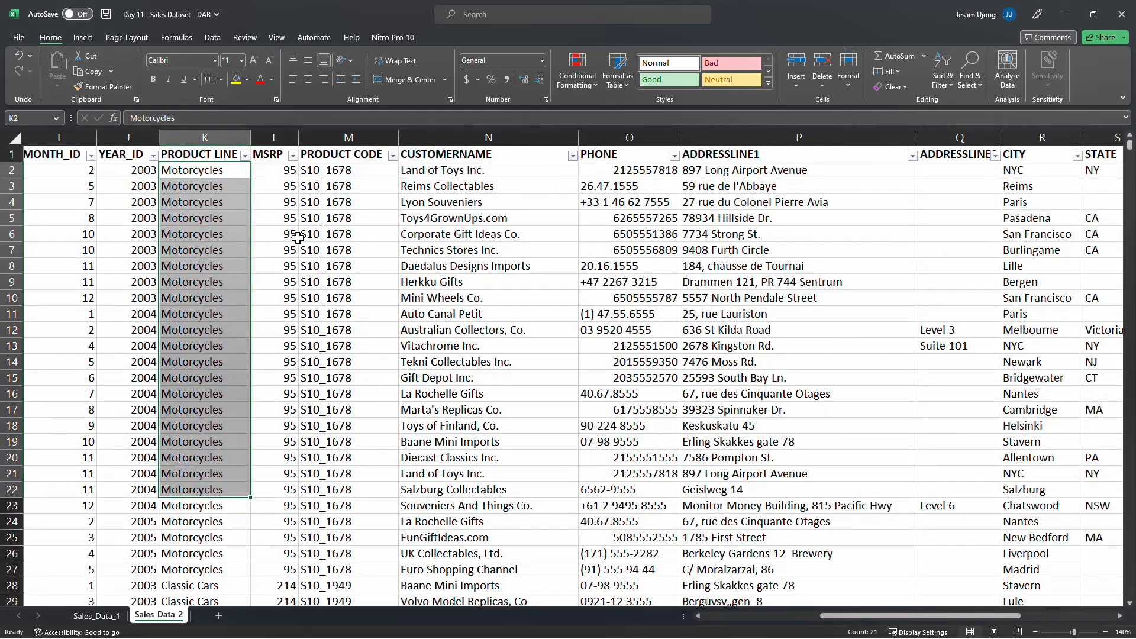
drag(336, 171, 322, 489)
scroll(321, 480, down, 1)
scroll(321, 481, down, 2)
drag(211, 442, 208, 570)
drag(322, 464, 324, 521)
scroll(420, 343, up, 3)
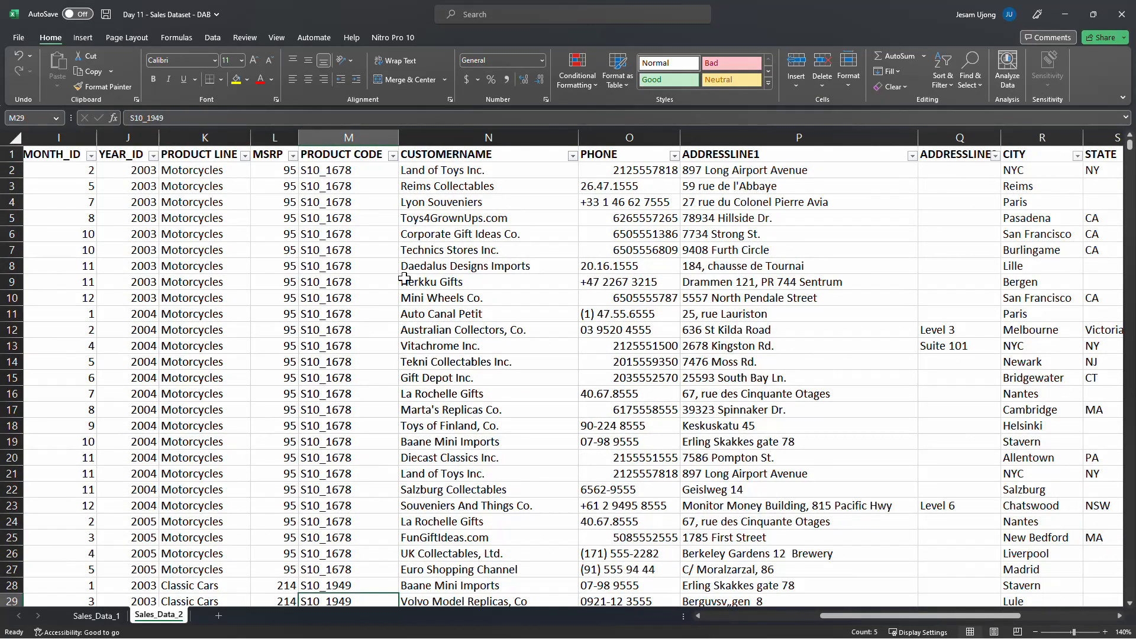
click(385, 176)
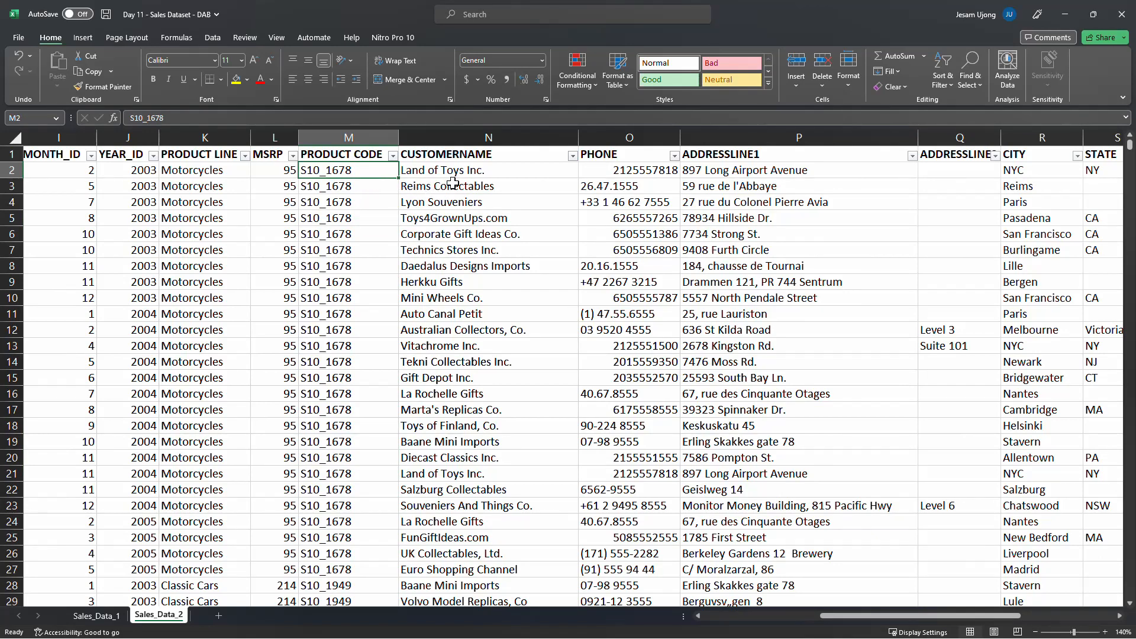
Rename the CUSTOMERNAME header to CUSTOMER NAME
click(490, 182)
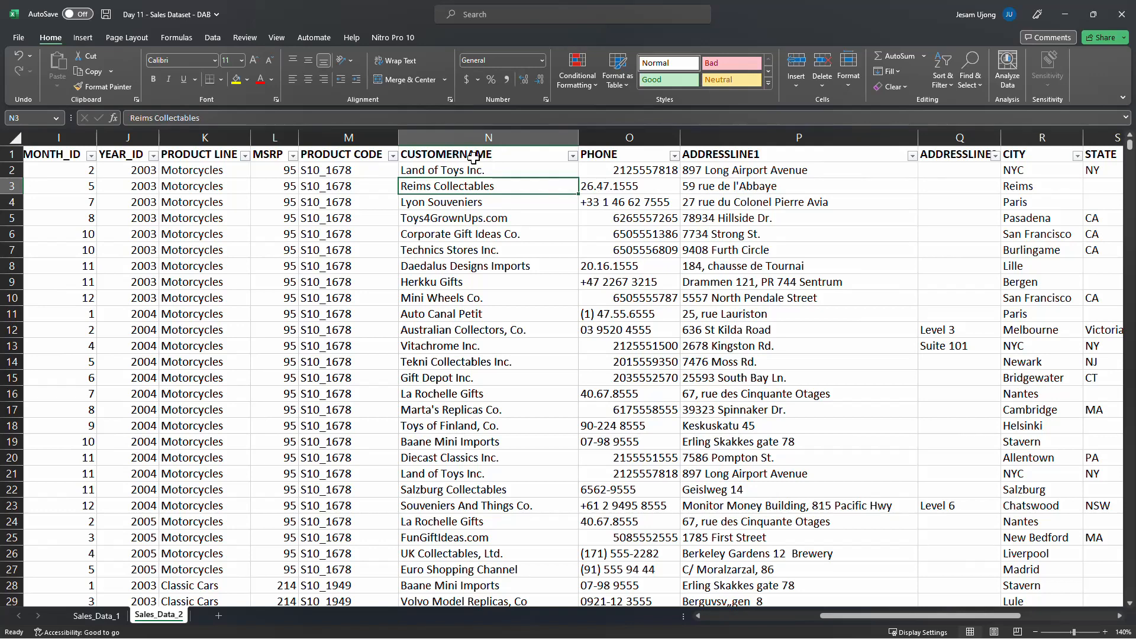
key(Up)
key(Up)
click(171, 118)
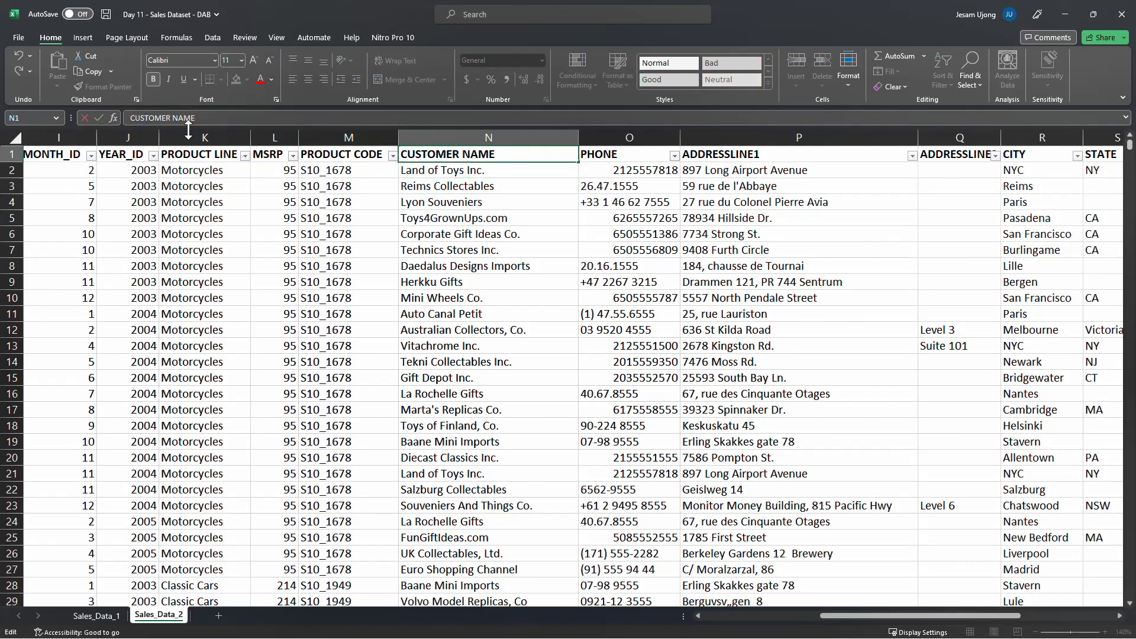
key(Return)
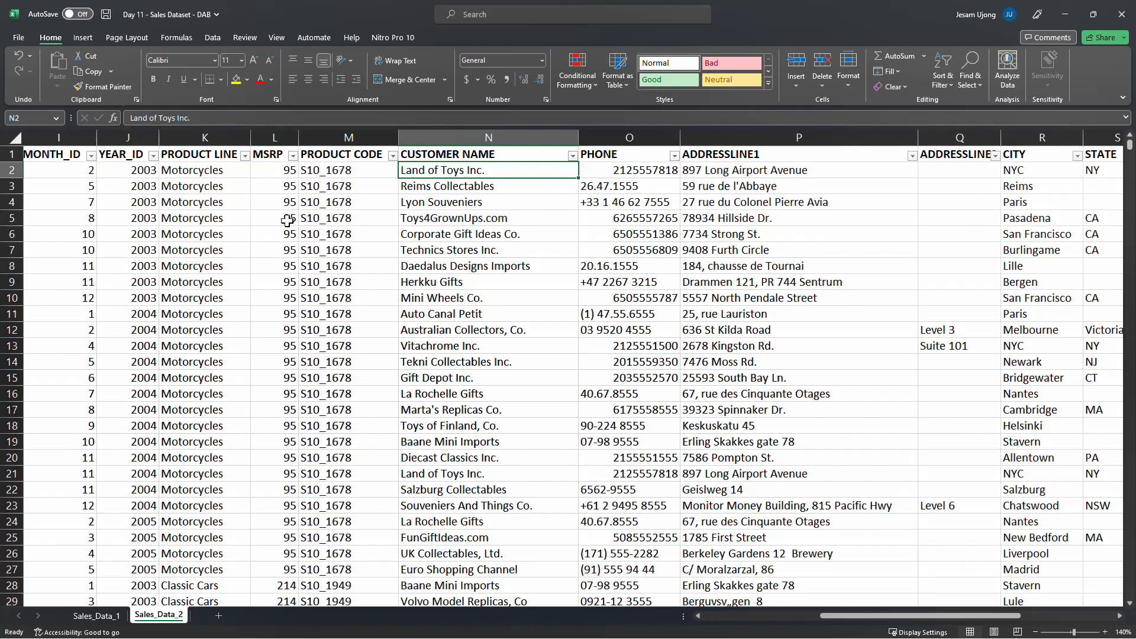
Select the PHONE through TERRITORY columns in turn and review the values listed in the TERRITORY filter
click(628, 138)
click(835, 138)
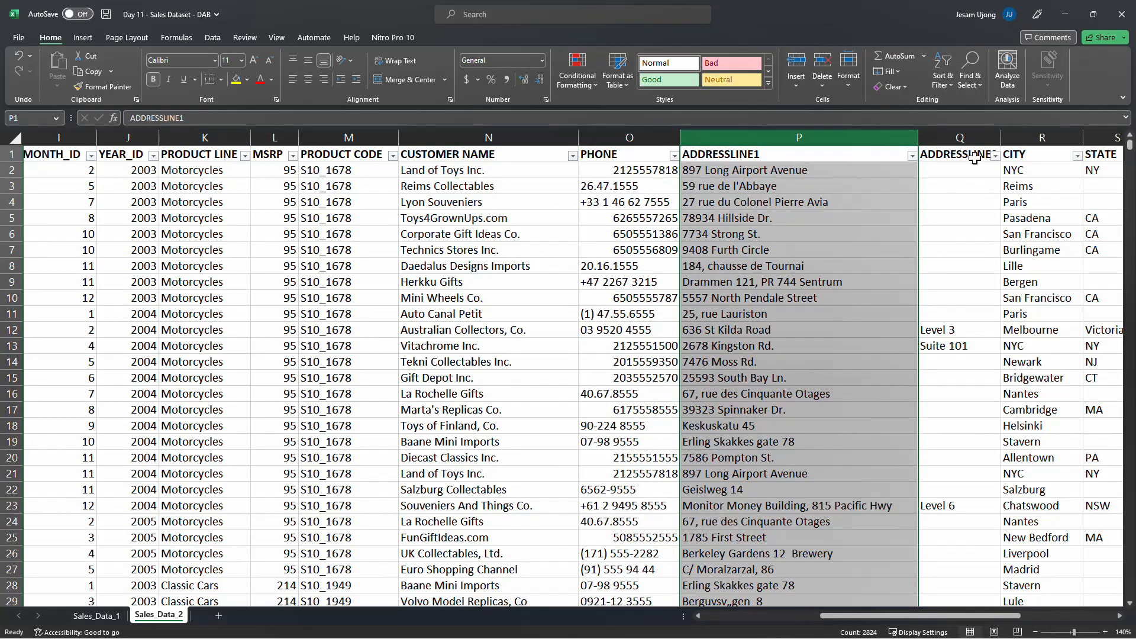
click(967, 138)
drag(829, 616, 966, 612)
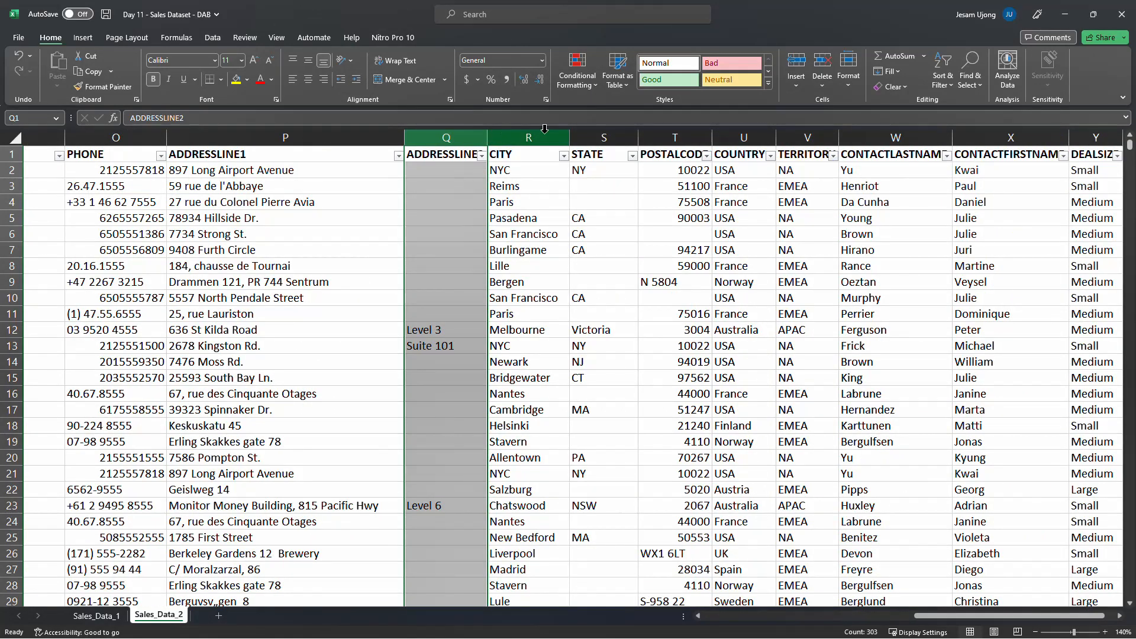
click(544, 135)
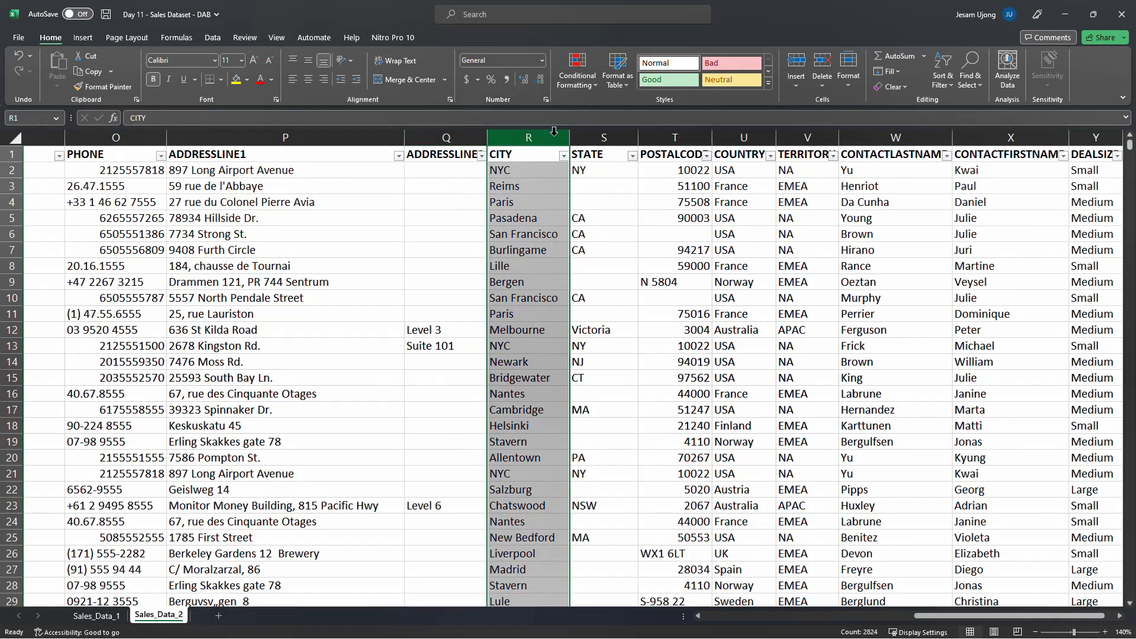
click(604, 137)
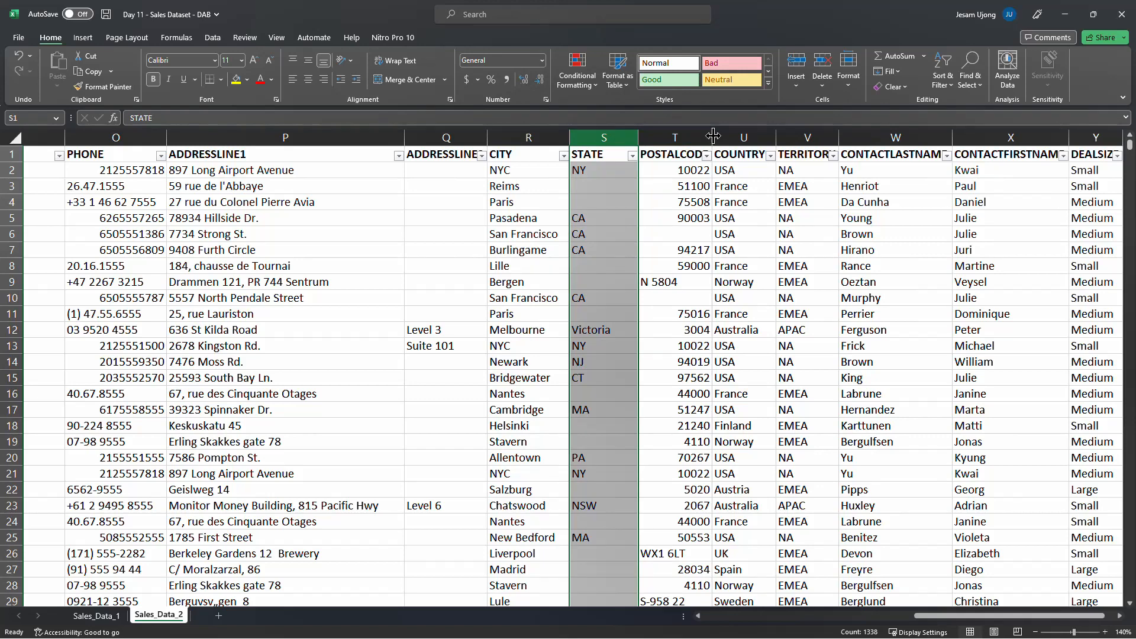
click(744, 137)
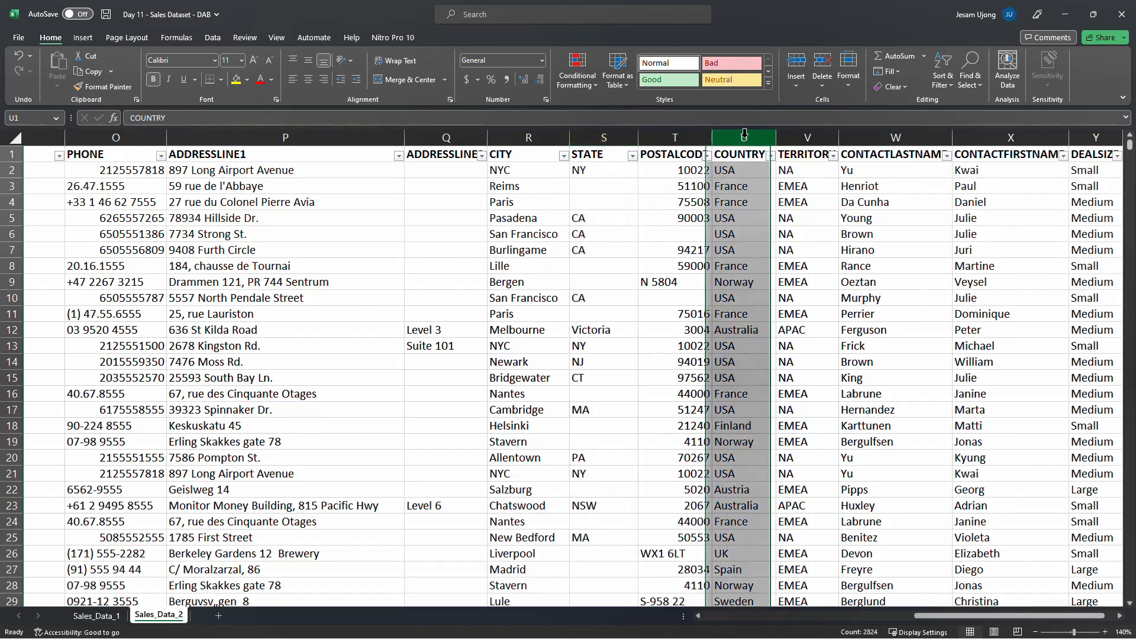
click(806, 137)
drag(816, 133, 872, 138)
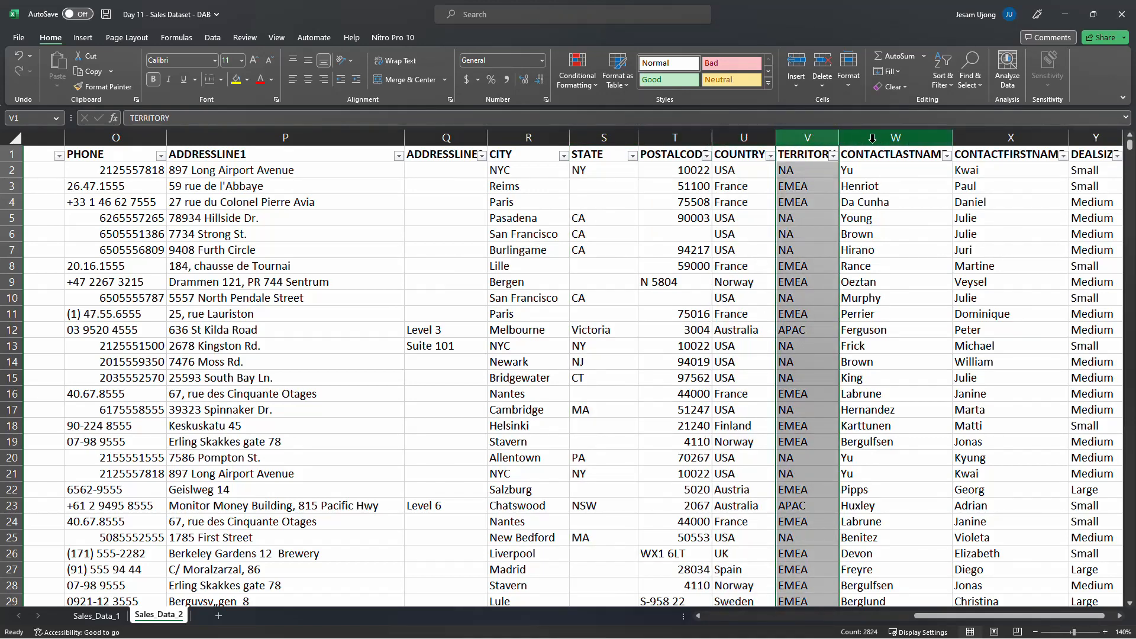
click(833, 155)
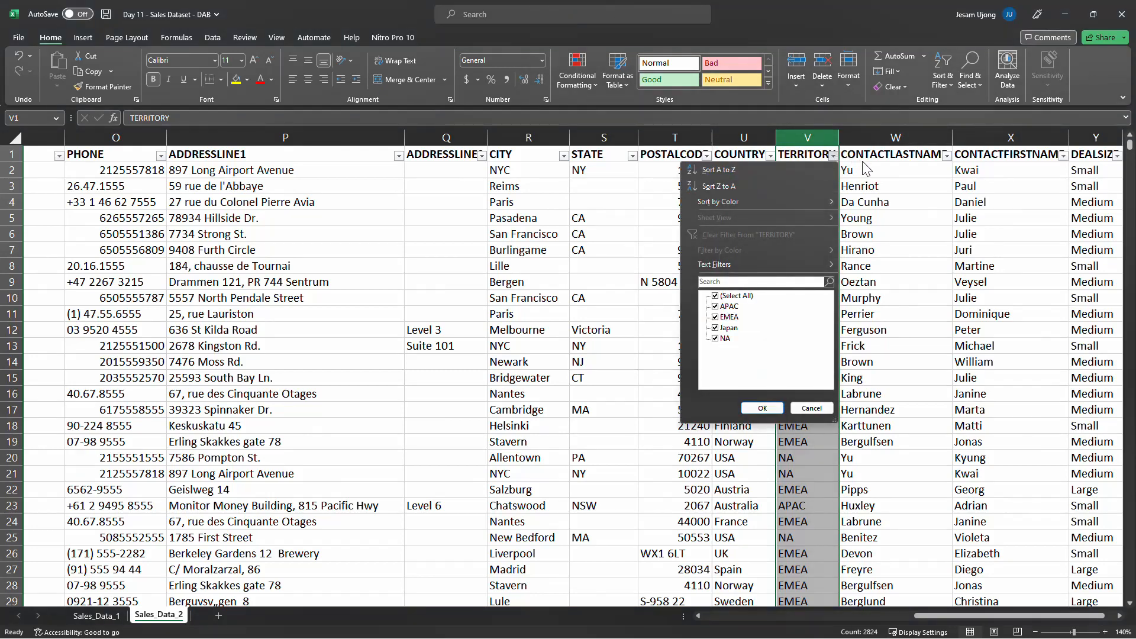
Rename the CONTACTLASTNAME header to CONTACT LAST NAME
click(870, 154)
click(876, 137)
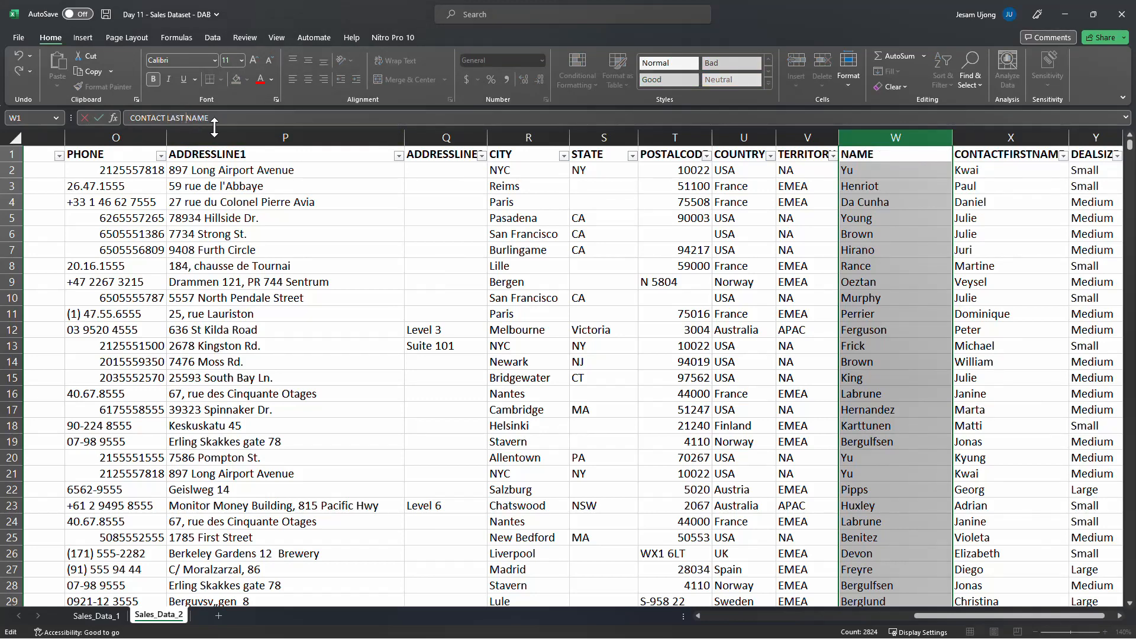
key(Return)
Rename the CONTACTFIRSTNAME header to CONTACT FIRST NAME
click(1045, 151)
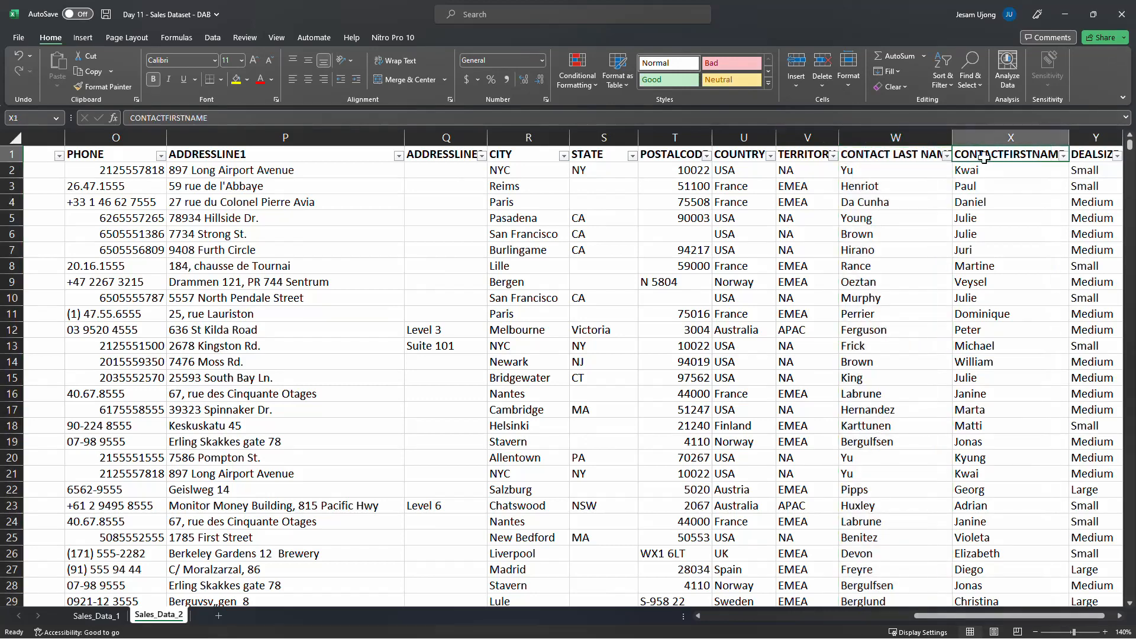
click(167, 118)
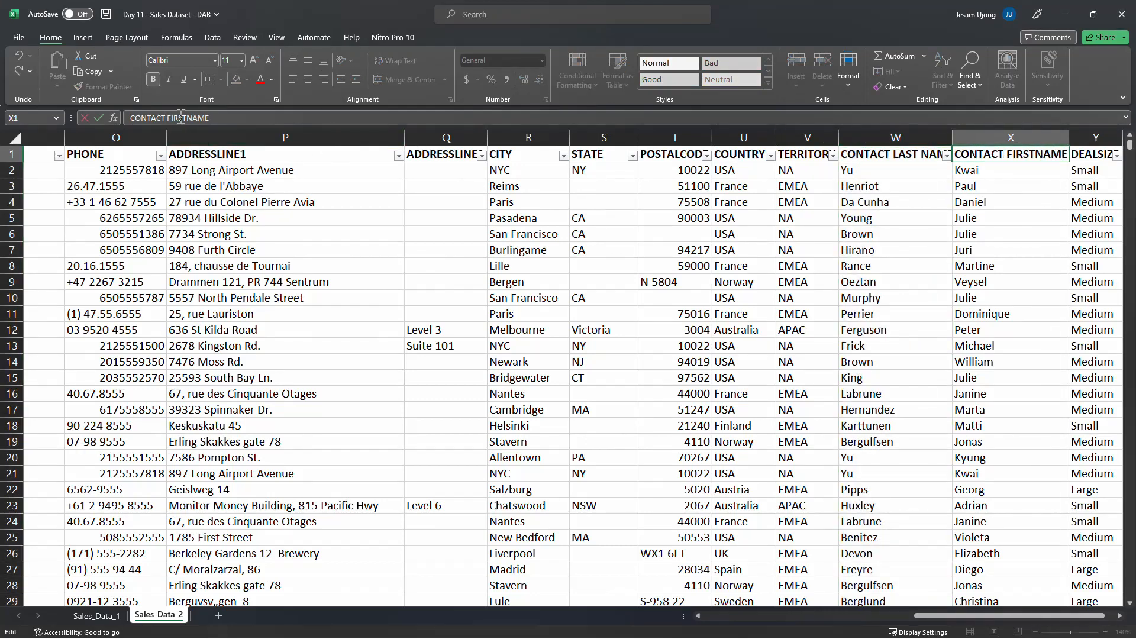
key(Return)
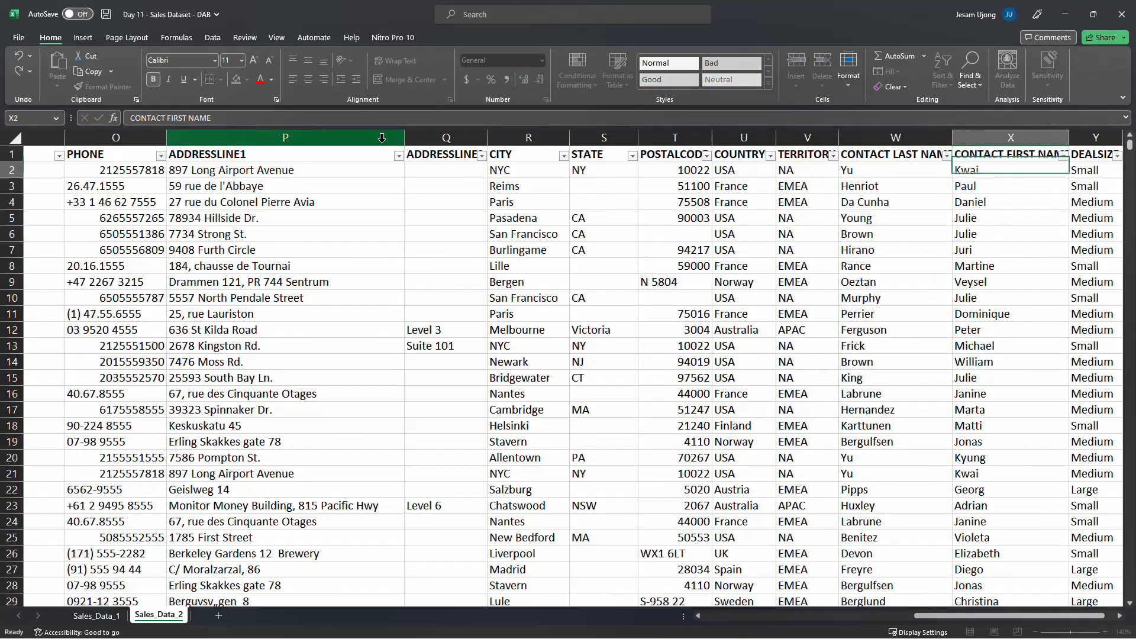
Rename the DEALSIZE header to DEAL SIZE
click(1085, 154)
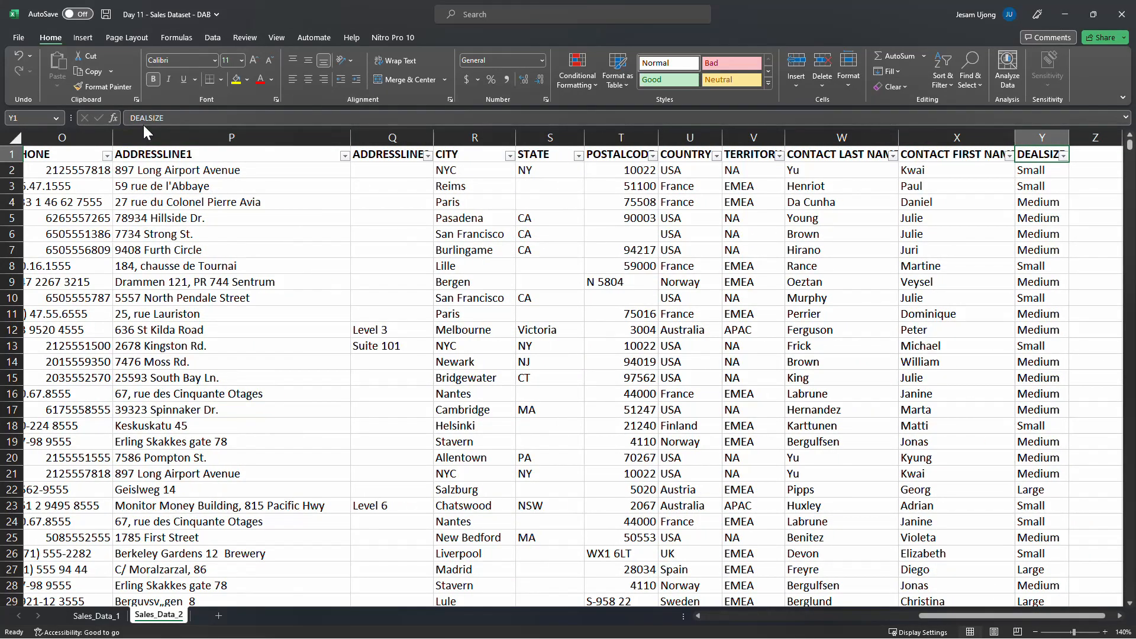
click(163, 119)
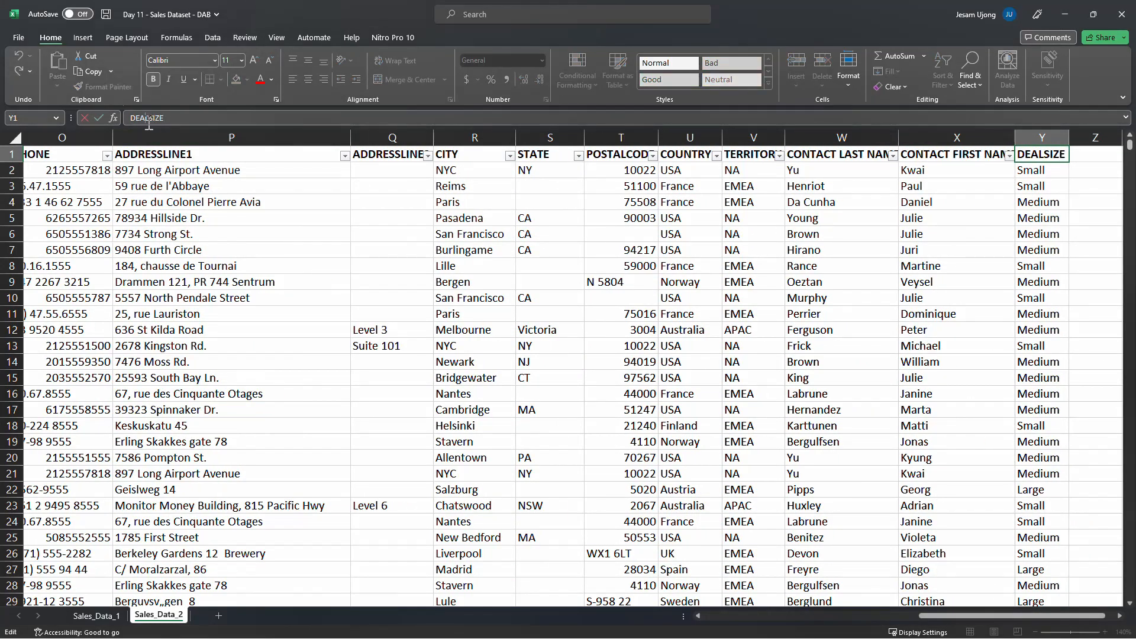
key(Return)
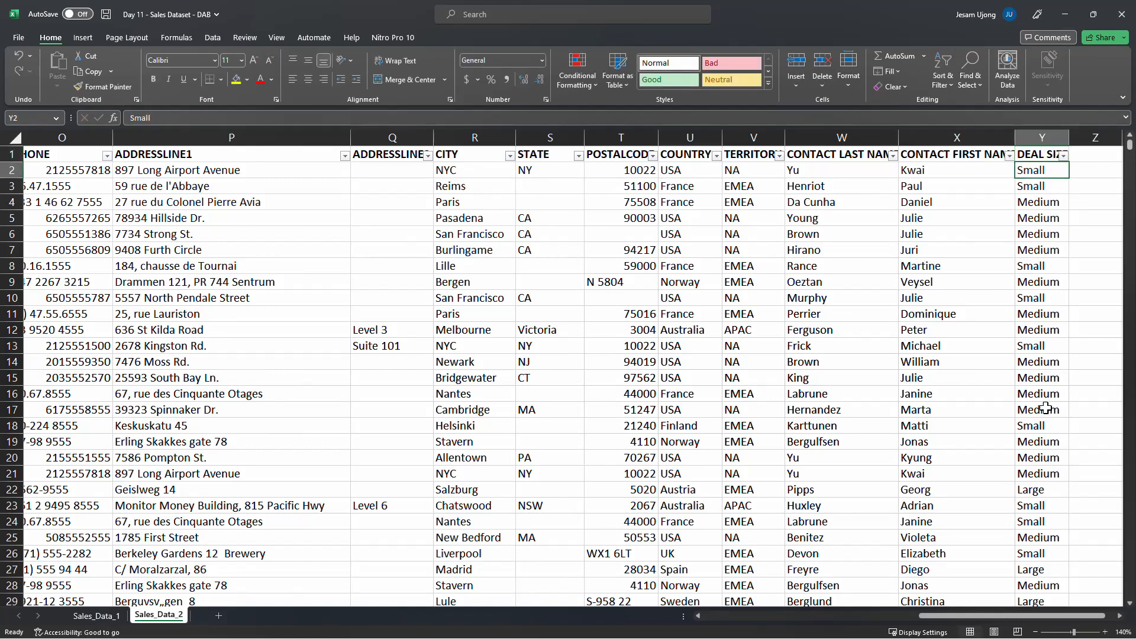
Check where the data ends in both the Sales_Data_2 and Sales_Data_1 sheets, returning to Sales_Data_2
drag(1000, 621, 147, 626)
scroll(160, 508, down, 5)
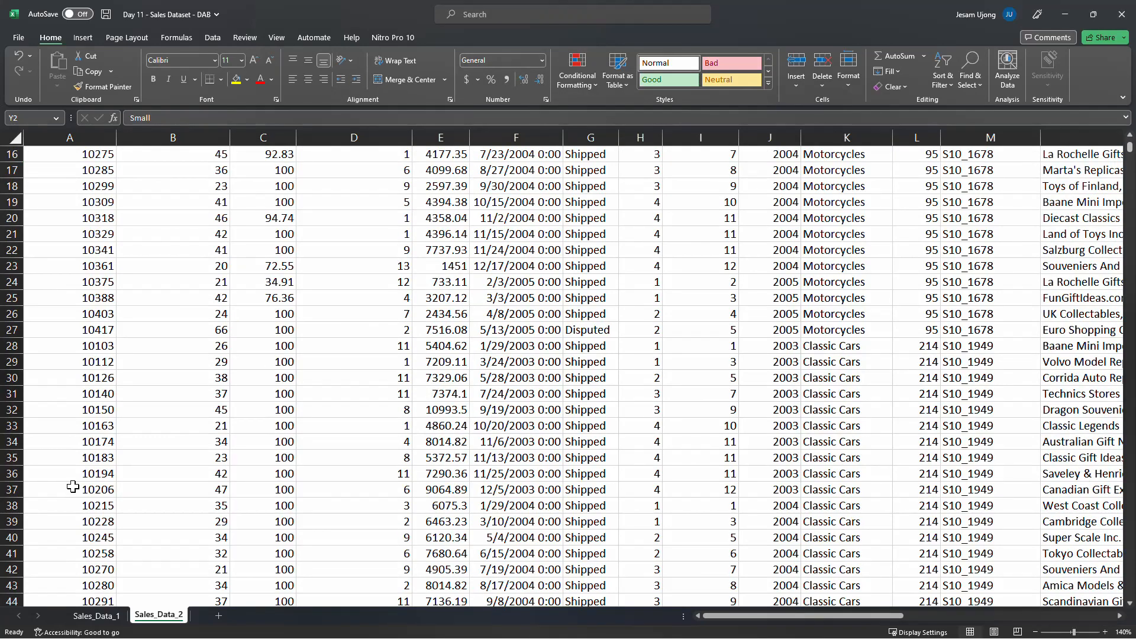
click(72, 487)
key(ctrl+Down)
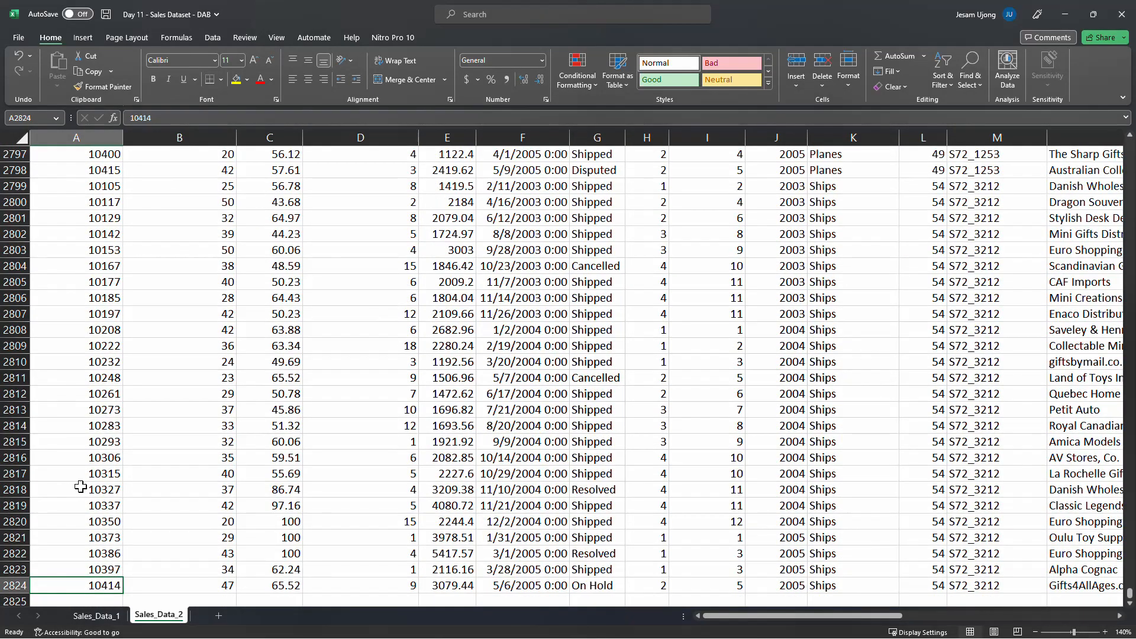
scroll(124, 473, down, 2)
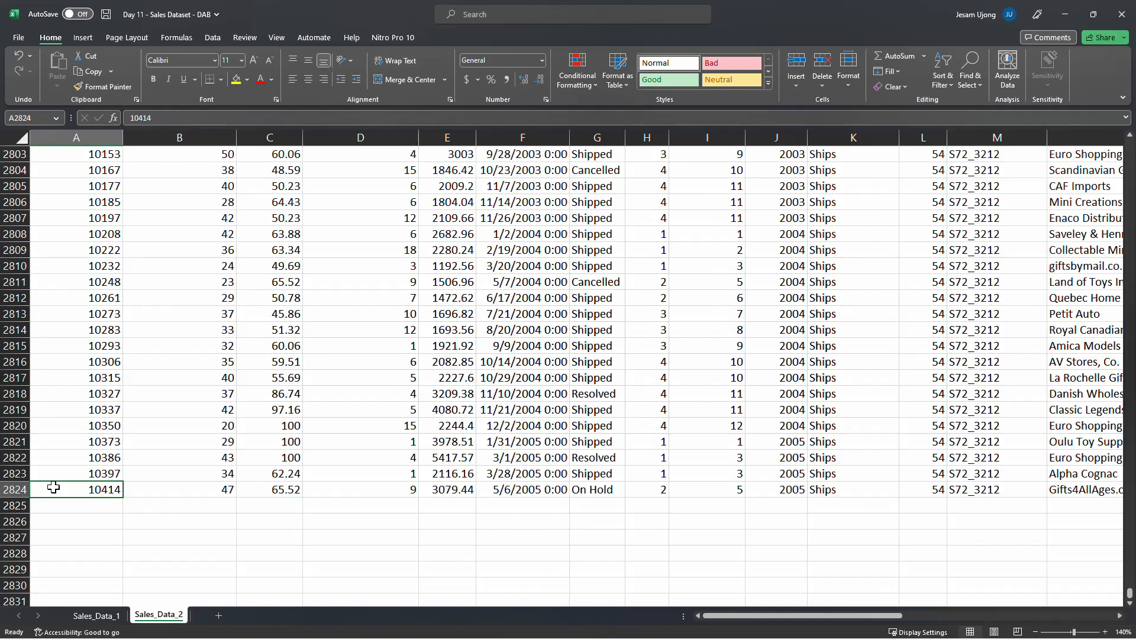
key(ctrl+Up)
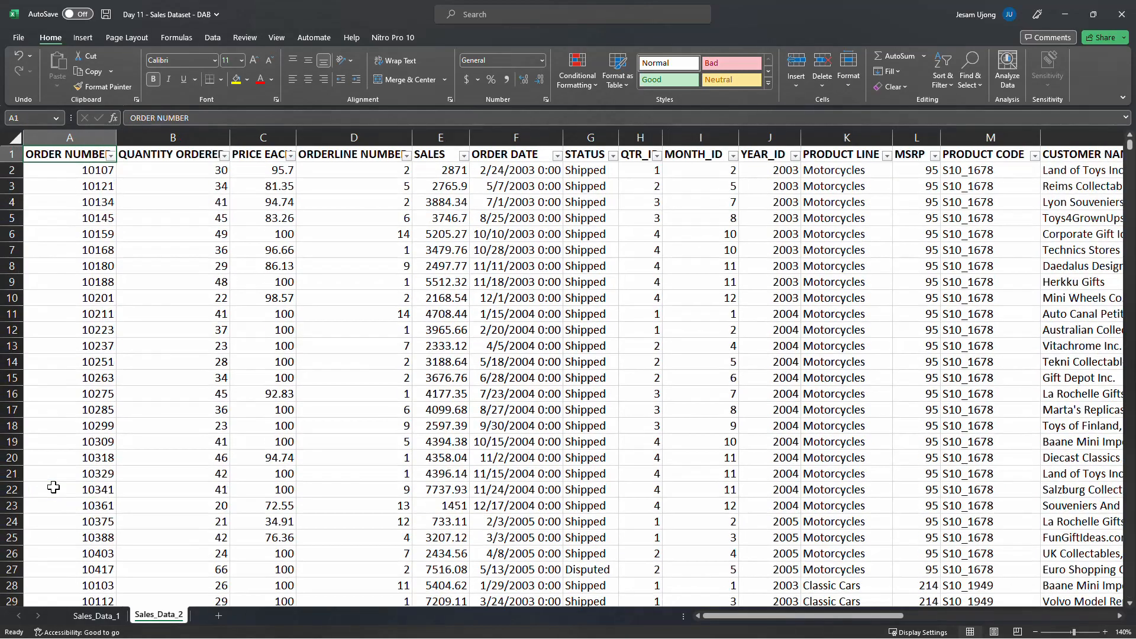
click(97, 619)
click(76, 503)
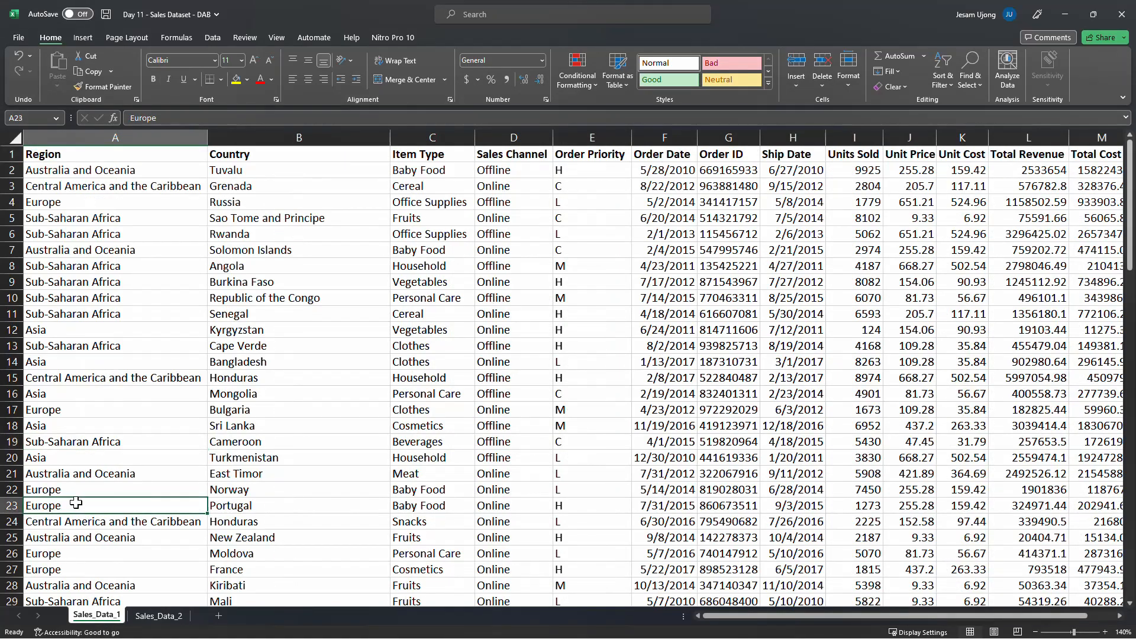
key(ctrl+Down)
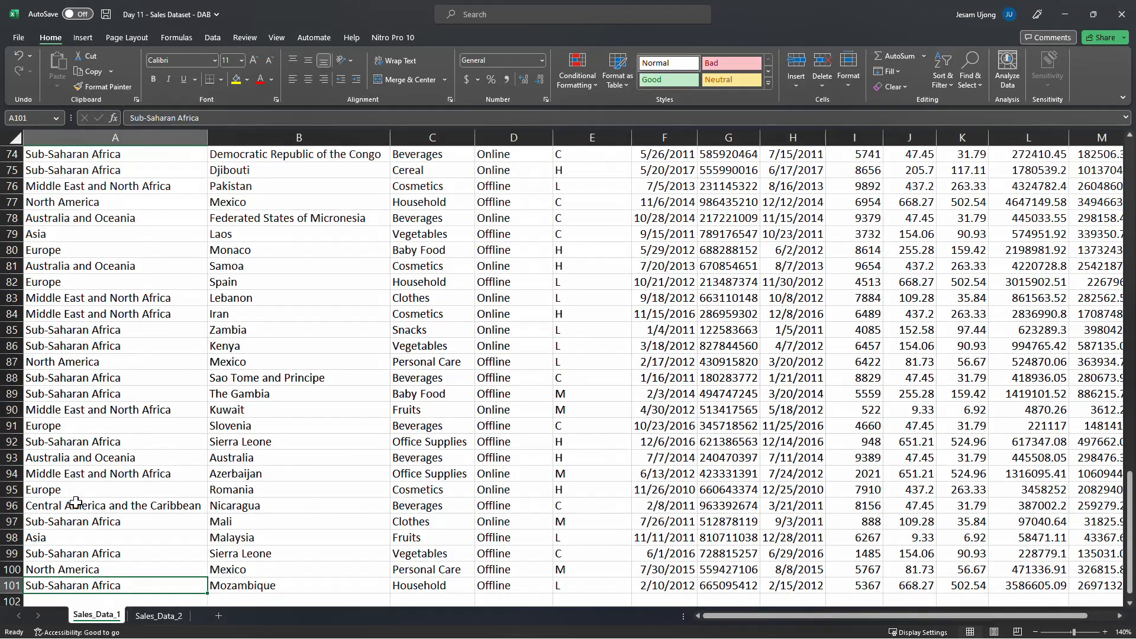
key(ctrl+Up)
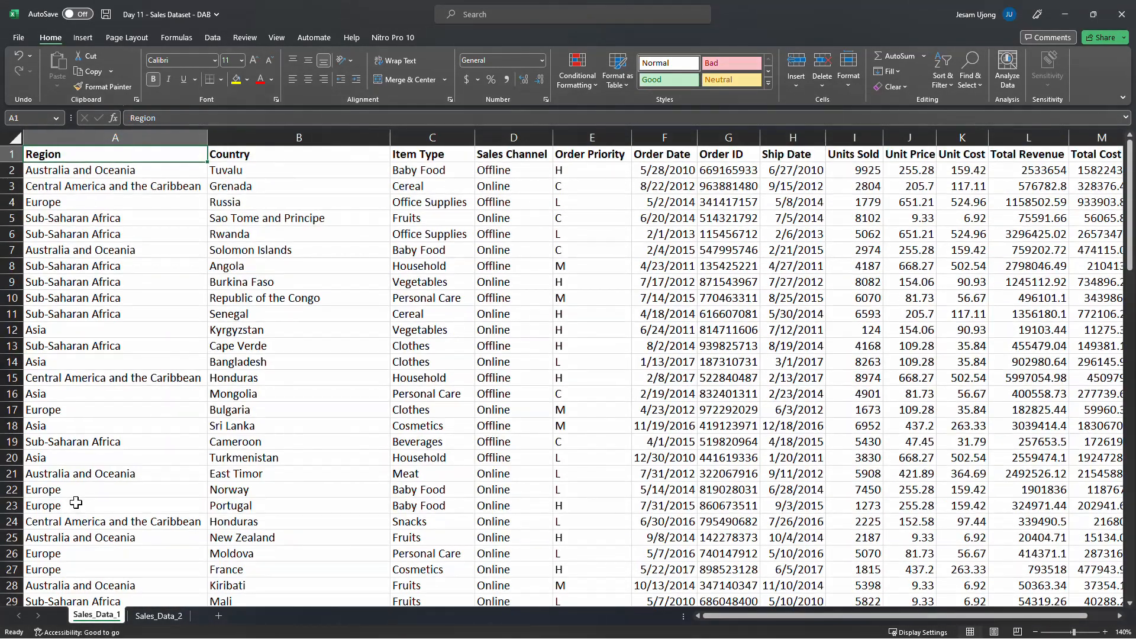
click(160, 616)
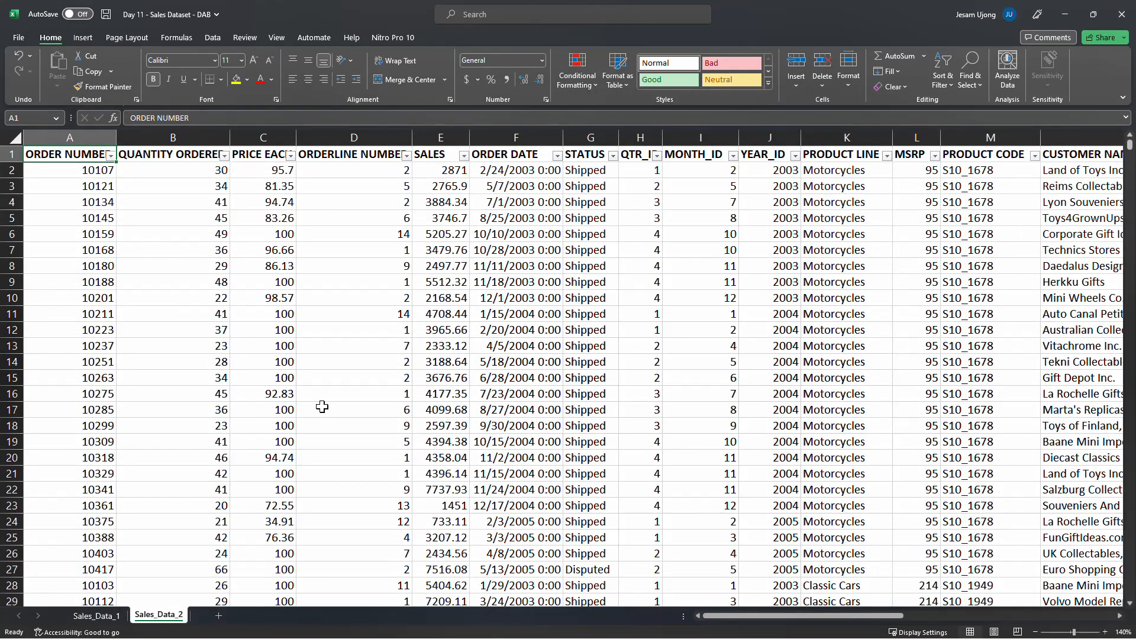
Turn off the filter buttons on the Sales_Data_2 header row
click(371, 306)
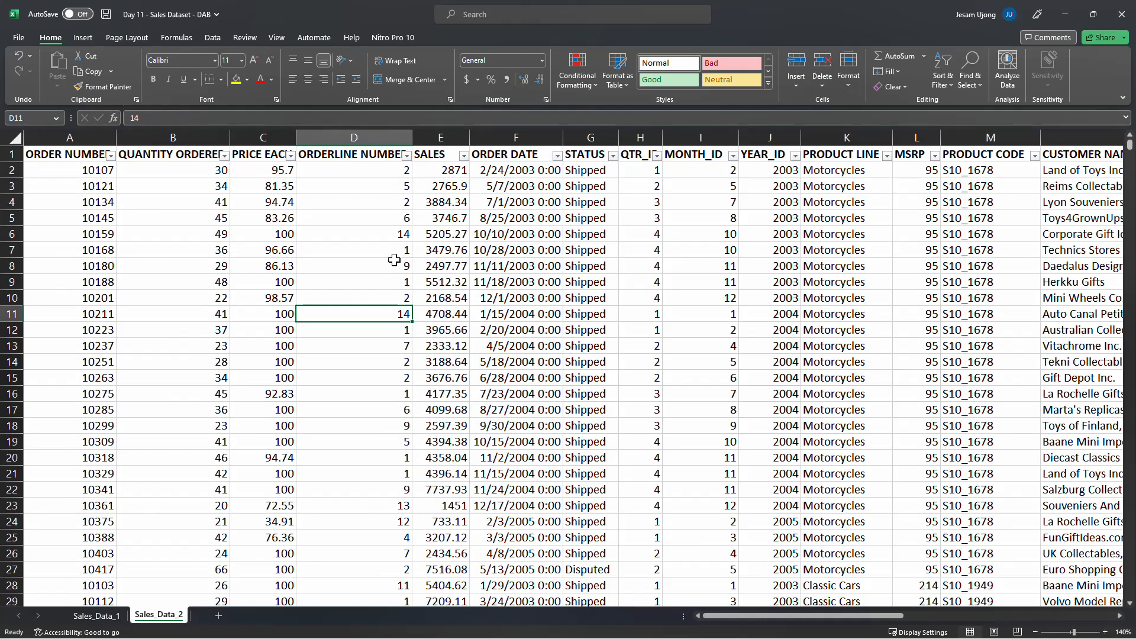
key(ctrl+shift+l)
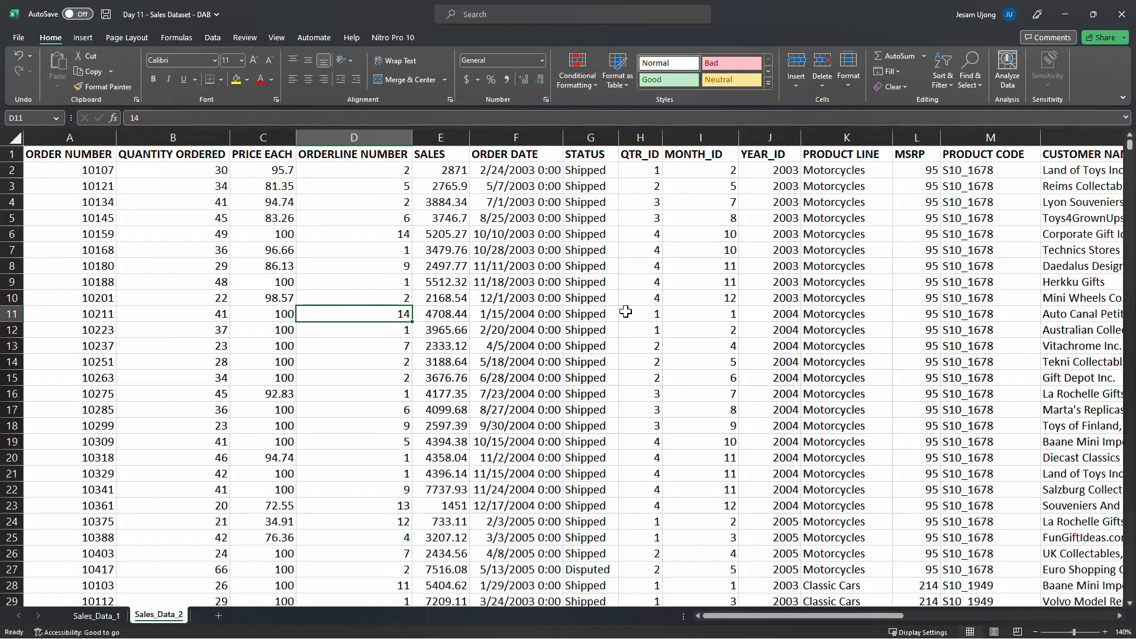
drag(729, 614, 808, 637)
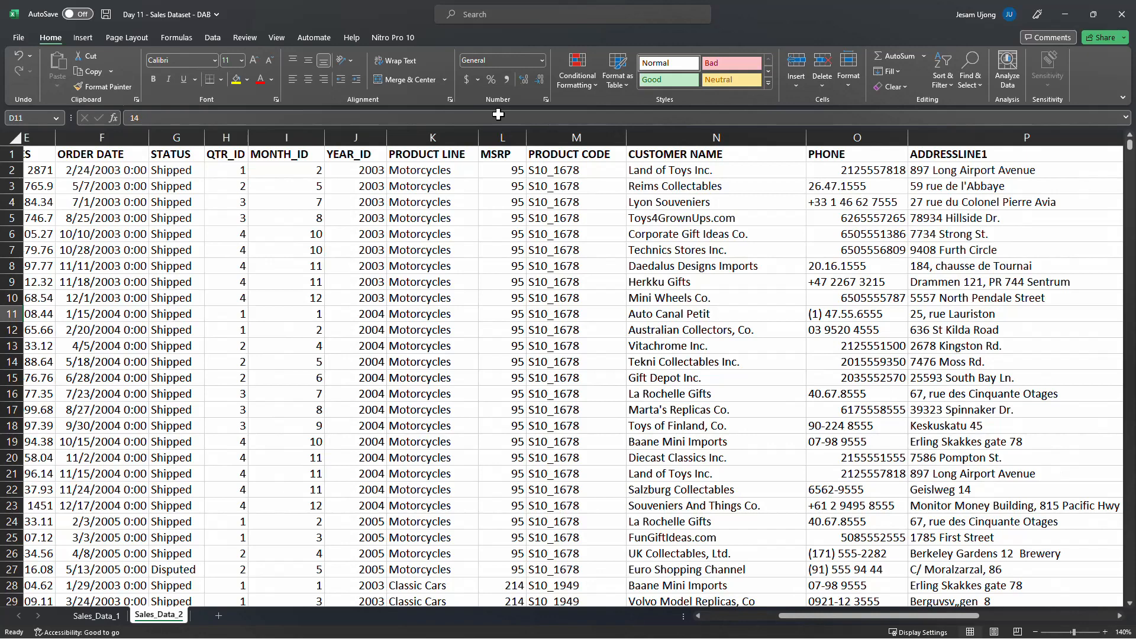
Review the PRODUCT LINE column entries and select the CUSTOMER NAME column
click(450, 136)
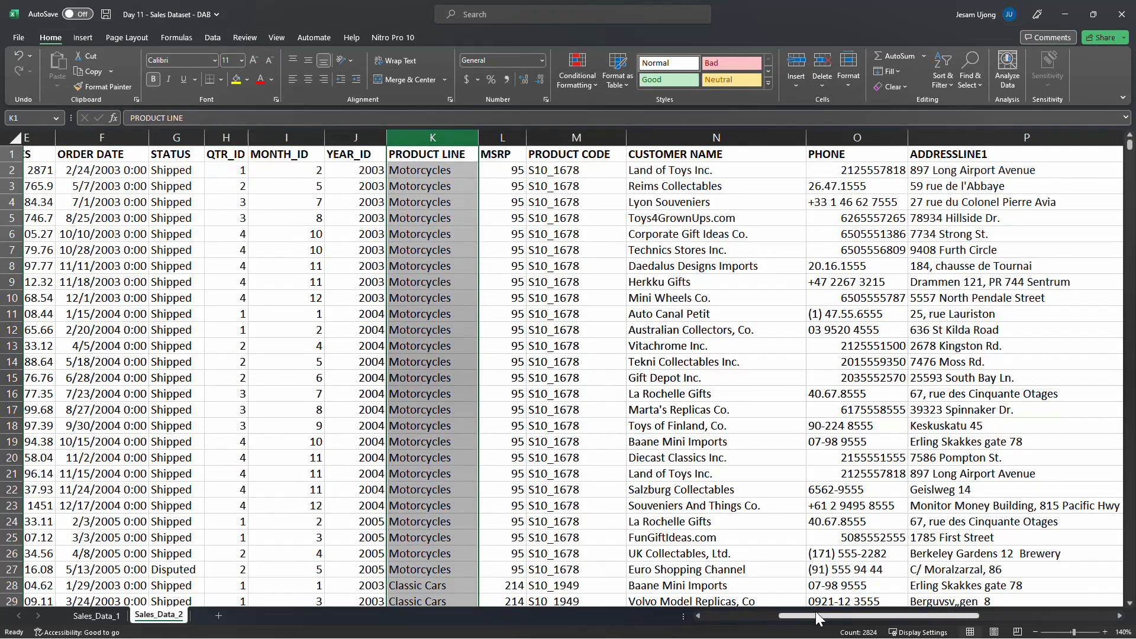
drag(814, 619, 784, 626)
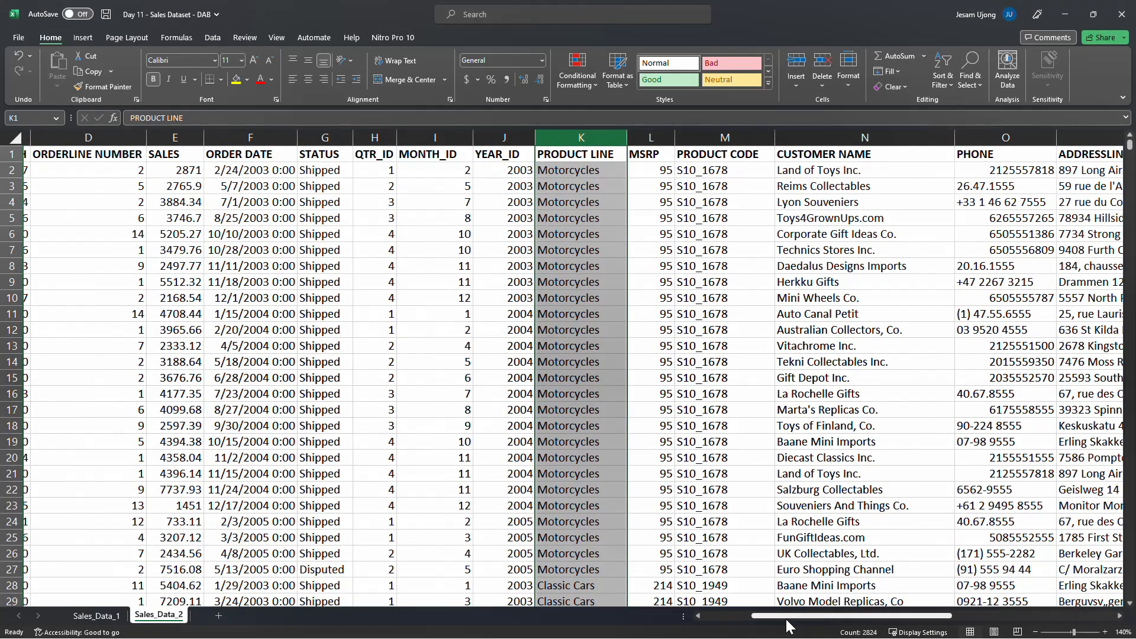
click(597, 175)
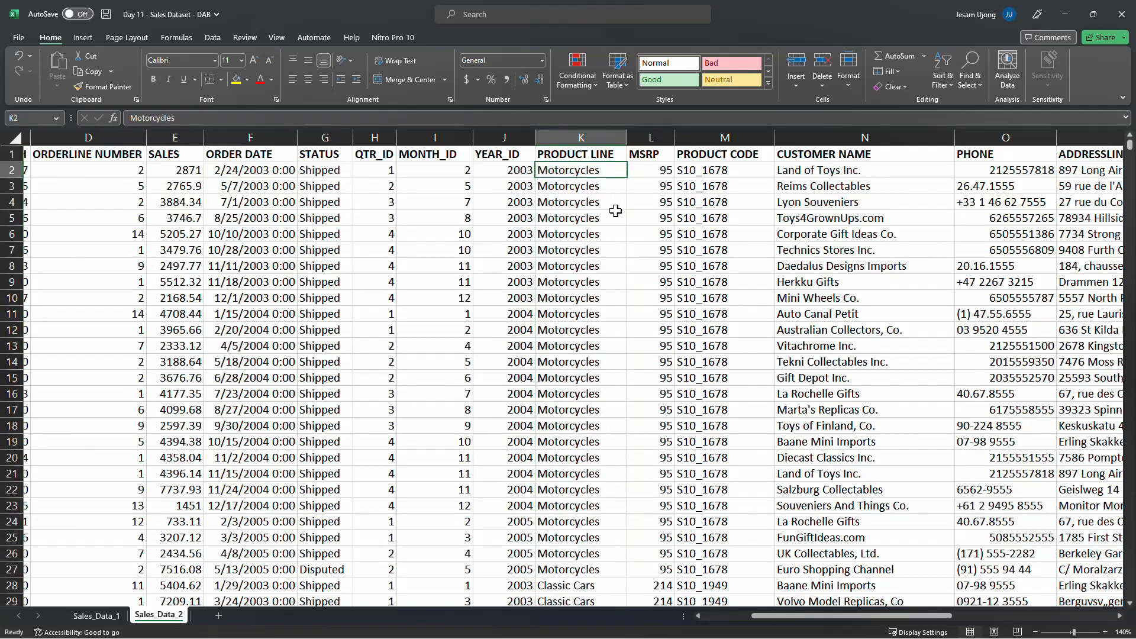
scroll(609, 405, down, 2)
scroll(607, 406, down, 1)
click(603, 460)
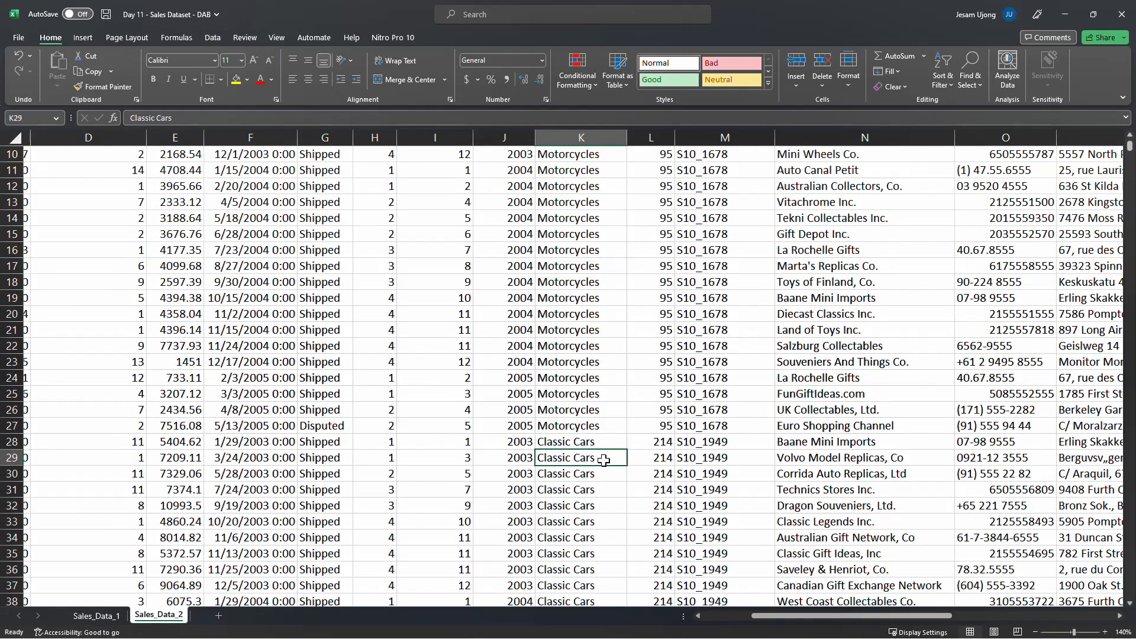
scroll(642, 453, up, 3)
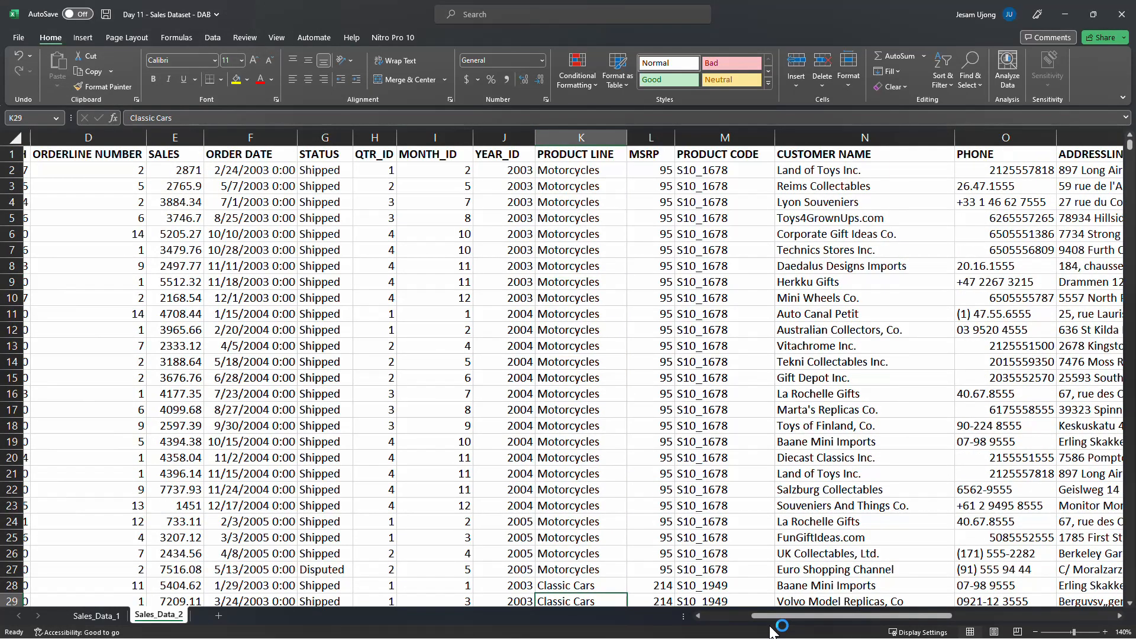
mouse_move(784, 617)
mouse_down()
mouse_move(677, 618)
mouse_move(806, 616)
mouse_up()
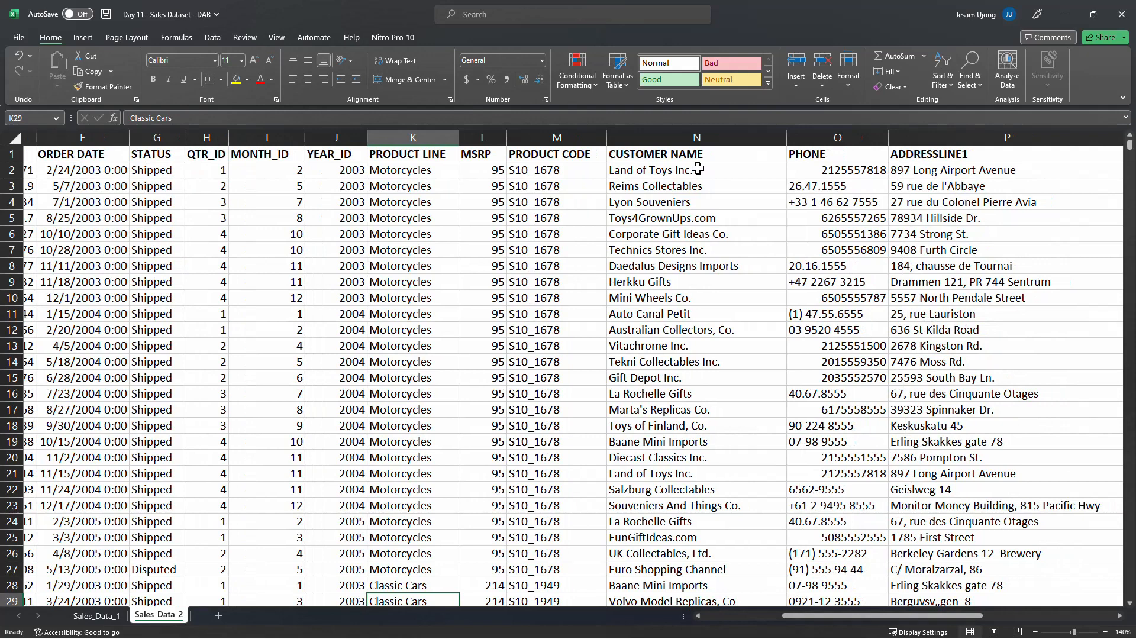
click(705, 137)
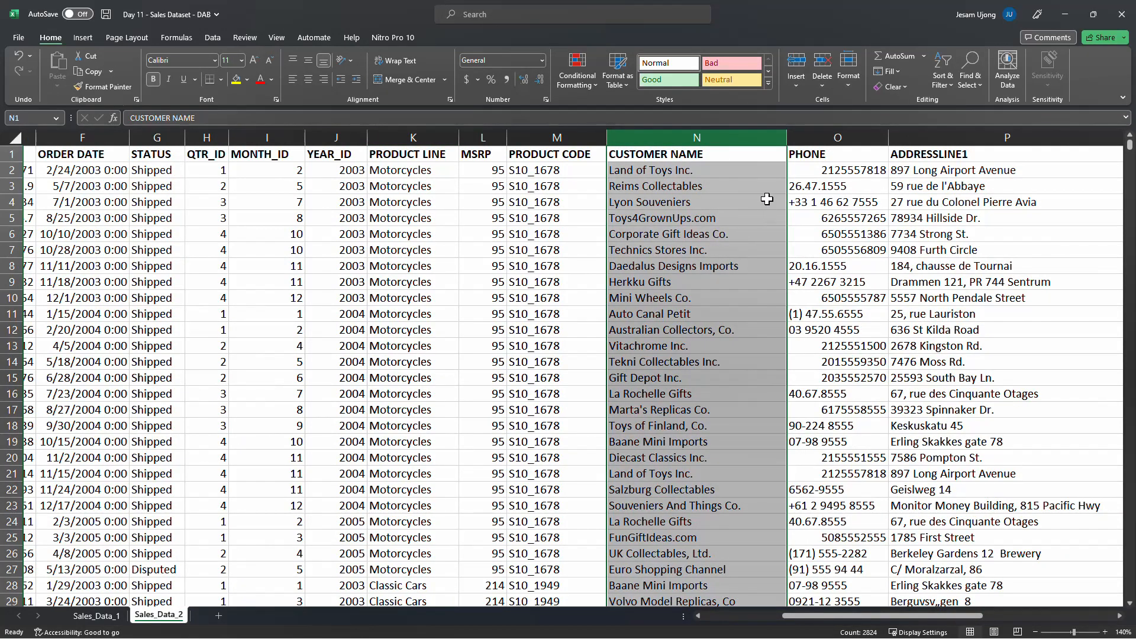
Review the CUSTOMER NAME, STATUS, CITY, COUNTRY and DEAL SIZE columns across the Sales_Data_2 sheet
click(682, 217)
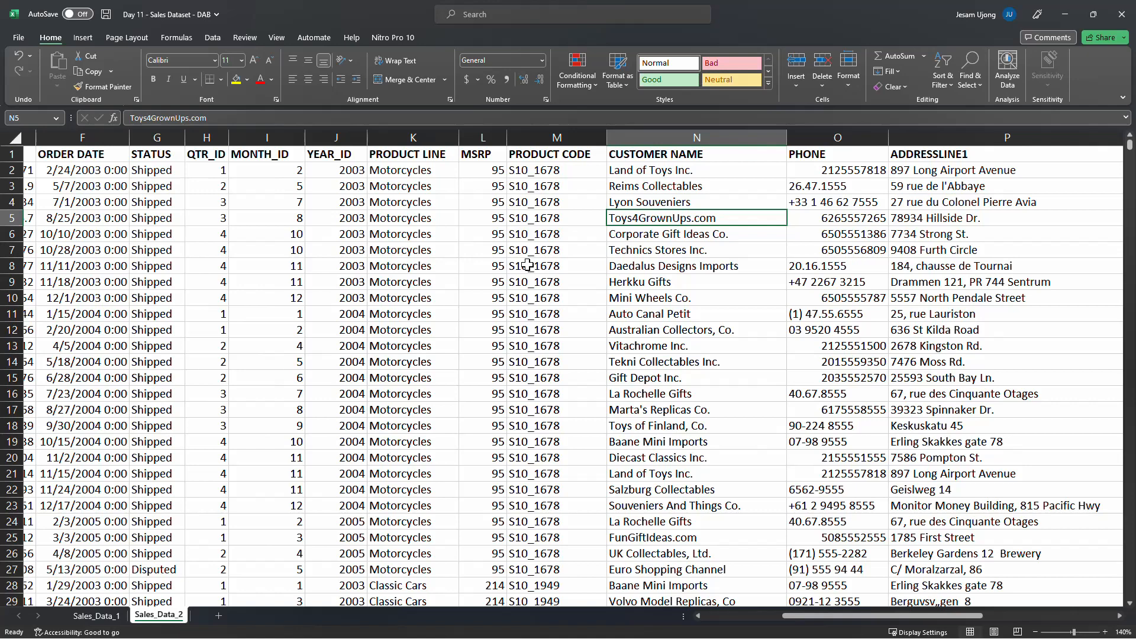
click(152, 155)
click(154, 138)
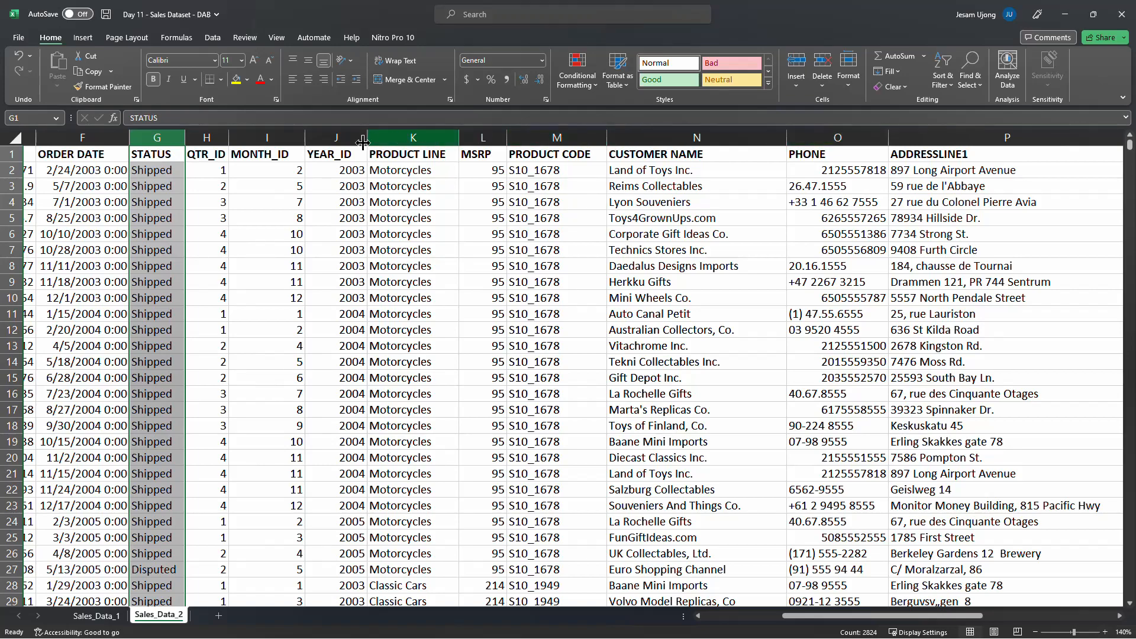
drag(790, 613, 978, 609)
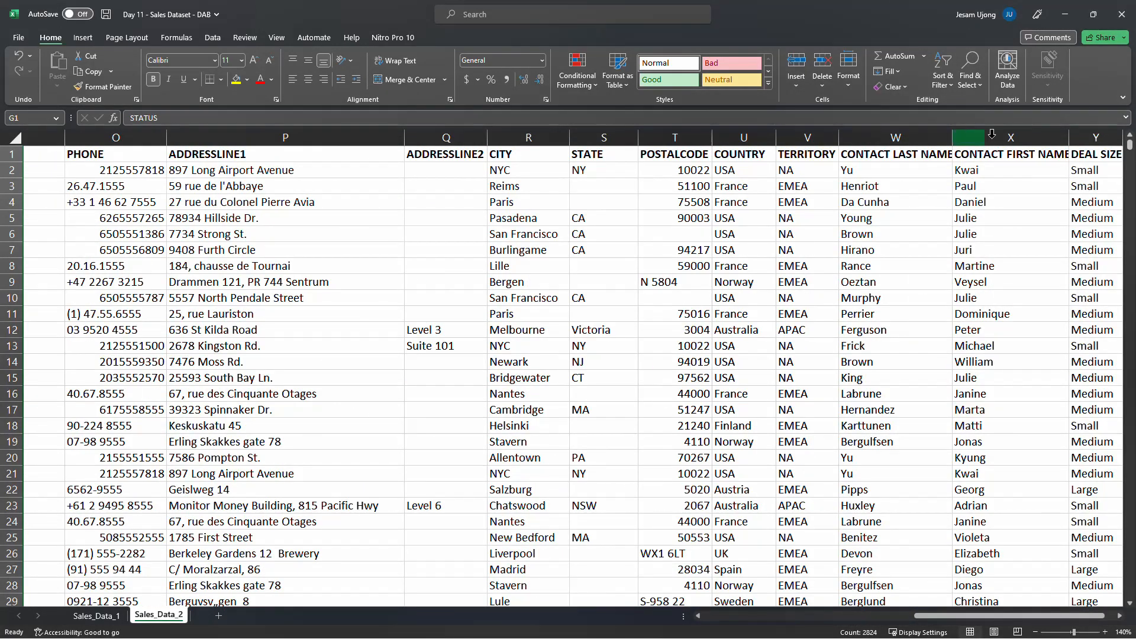
click(751, 131)
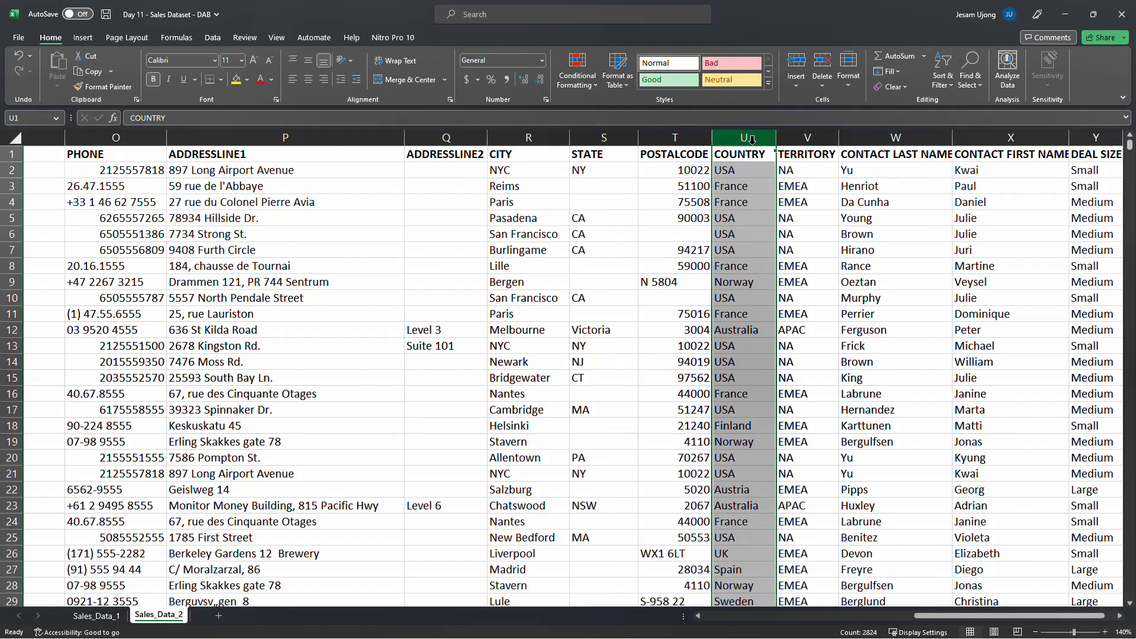
click(609, 142)
click(542, 140)
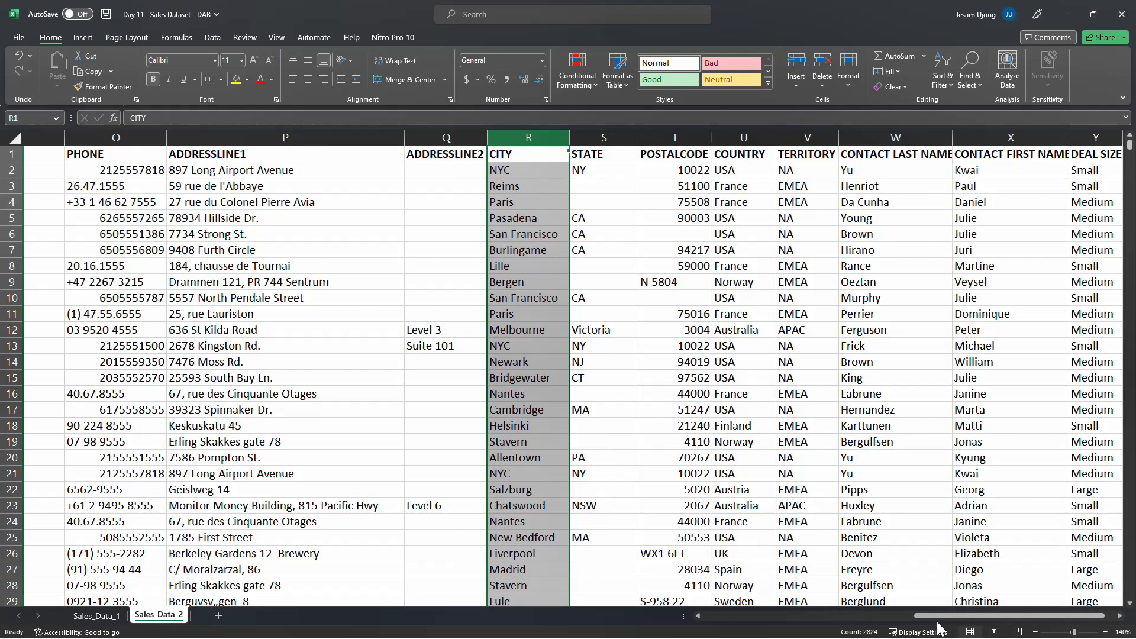
drag(934, 618, 960, 611)
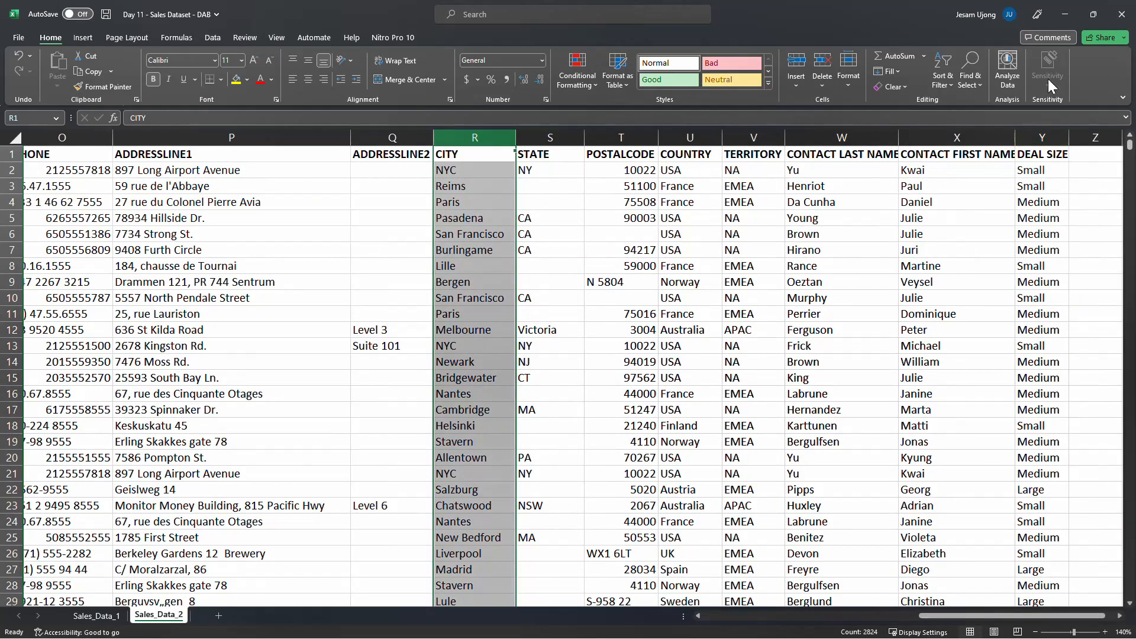
click(1048, 137)
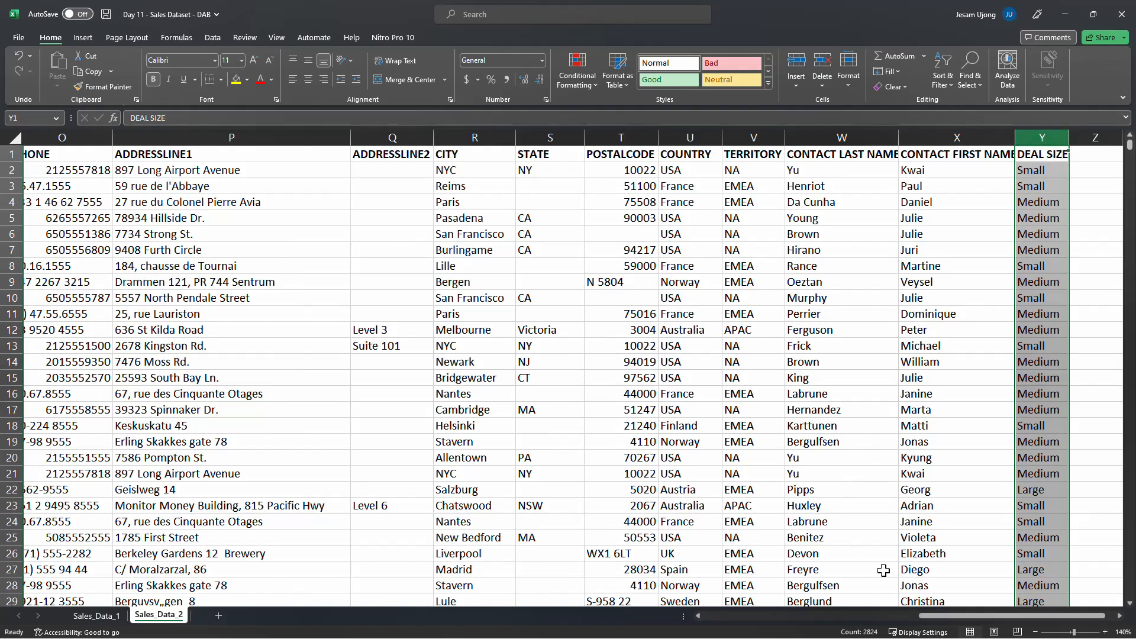
drag(932, 617, 674, 630)
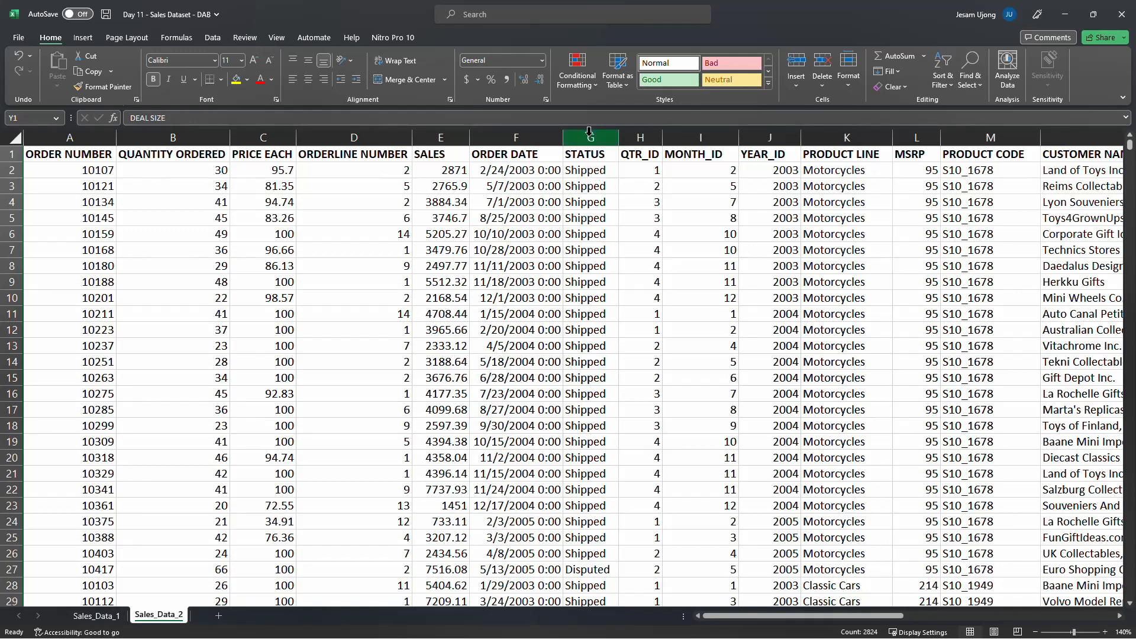
Inspect the STATUS column's filter values, turning the header filter on and then off again
click(460, 156)
click(600, 148)
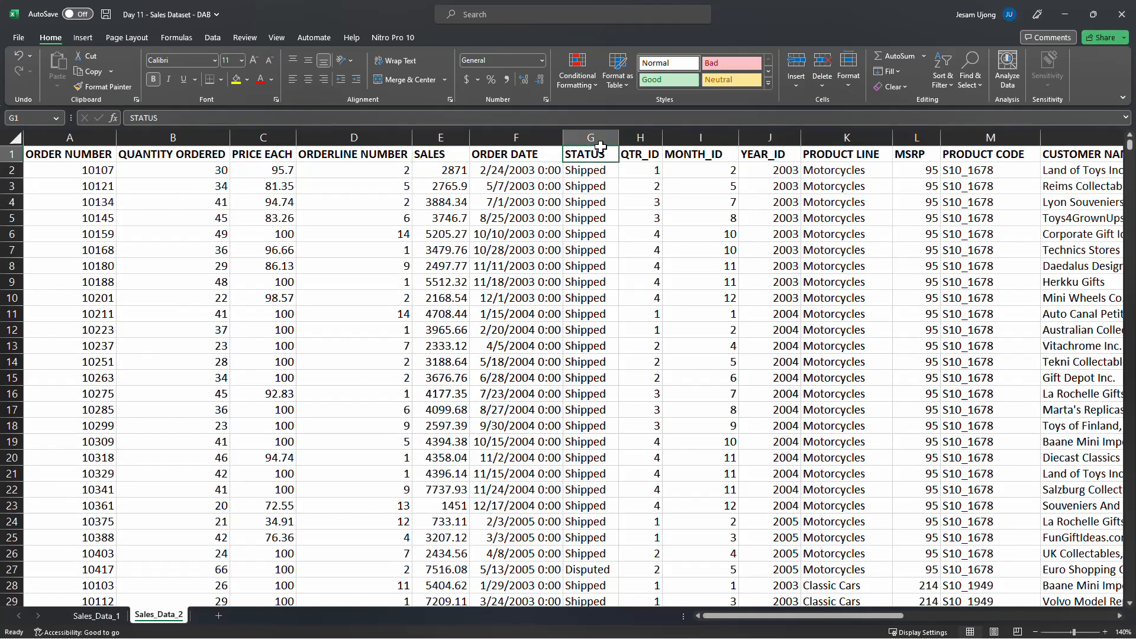
key(ctrl+shift+l)
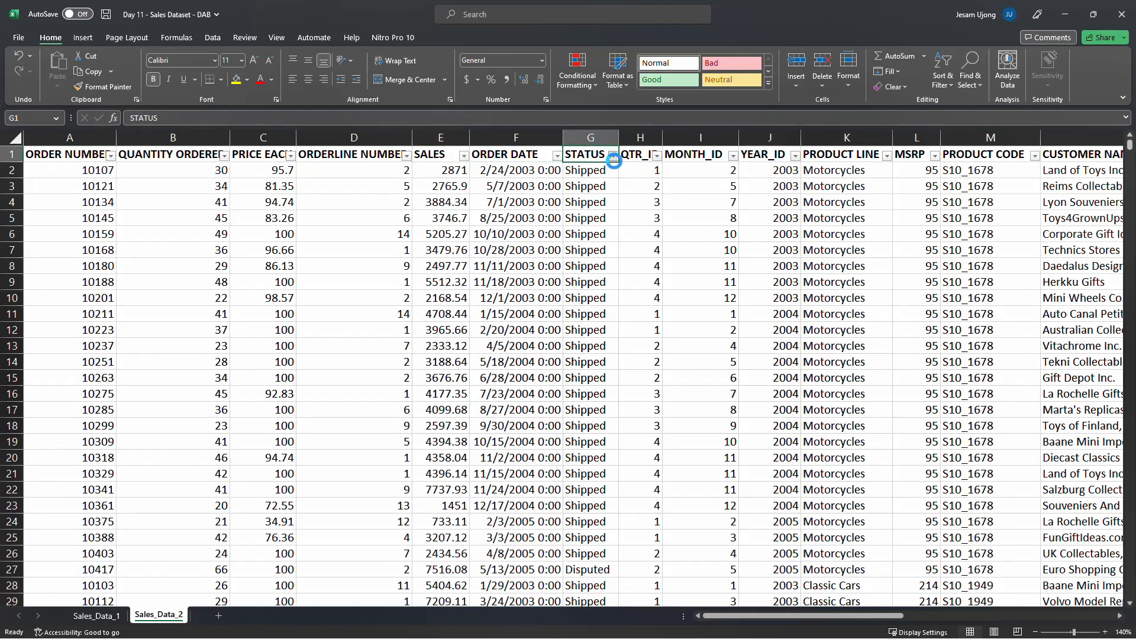
click(613, 156)
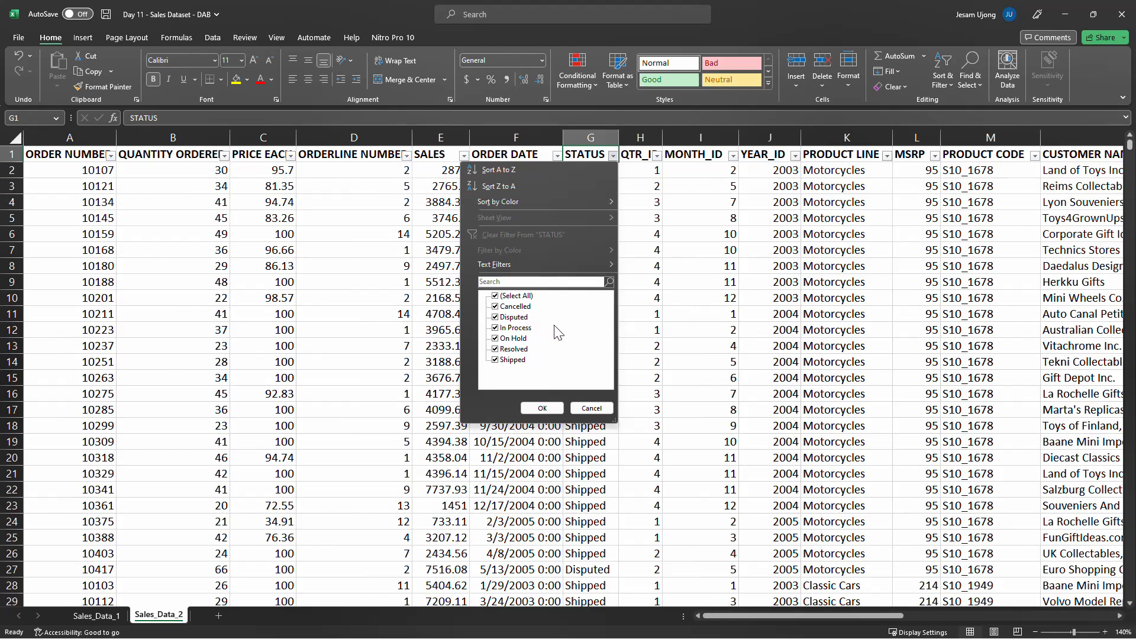
click(584, 408)
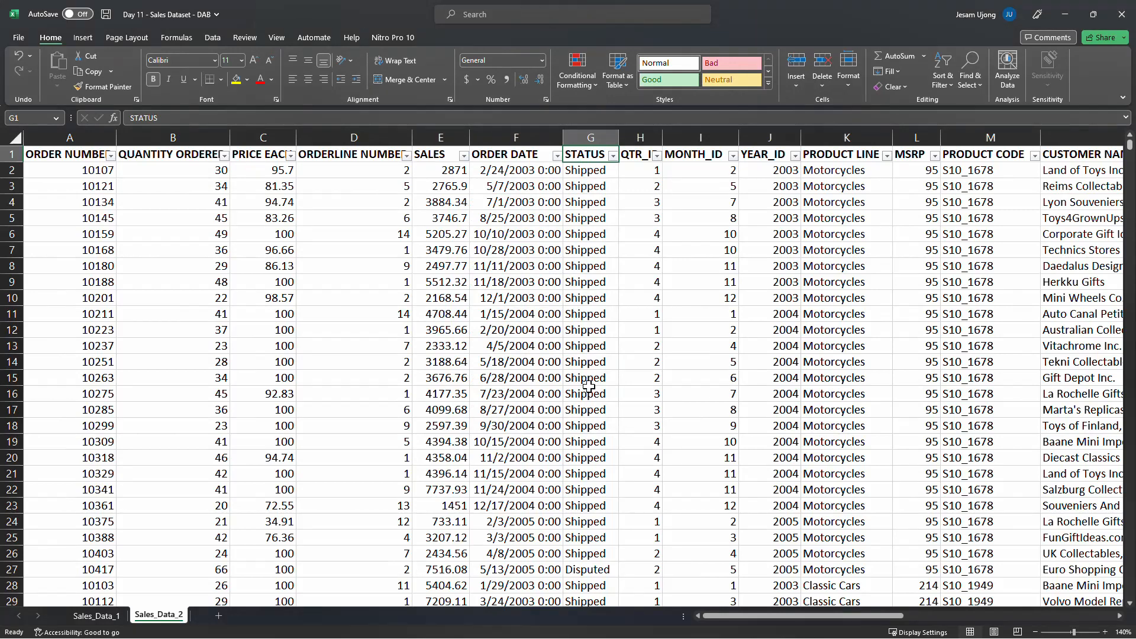
key(ctrl+shift+l)
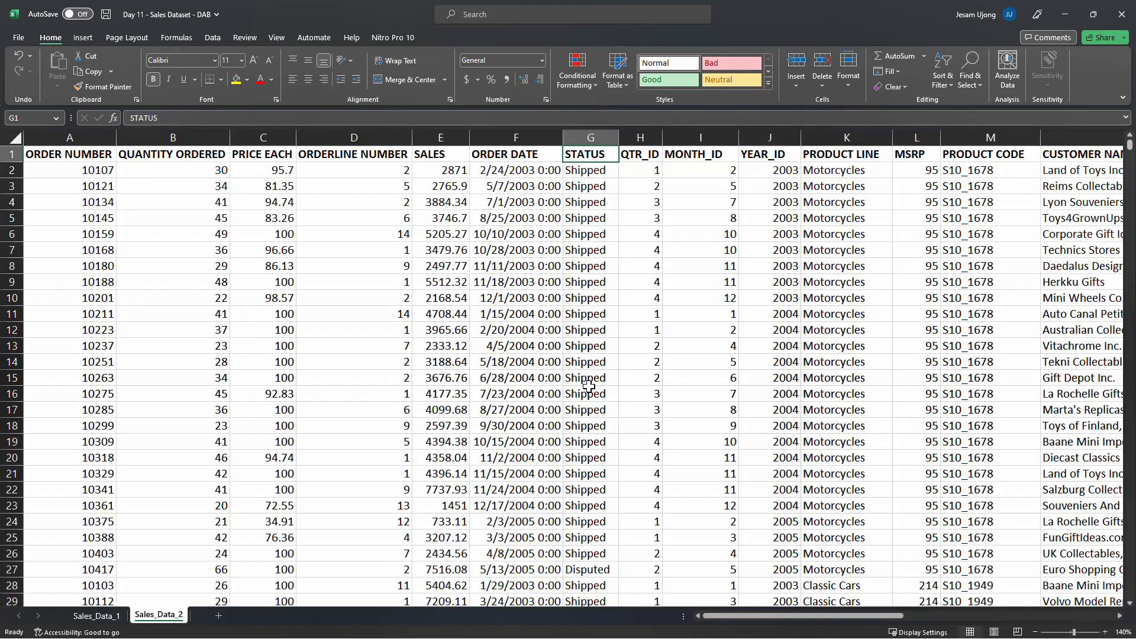
Review the MONTH_ID, YEAR_ID, QTR_ID and ORDER DATE columns and their cell values
click(712, 158)
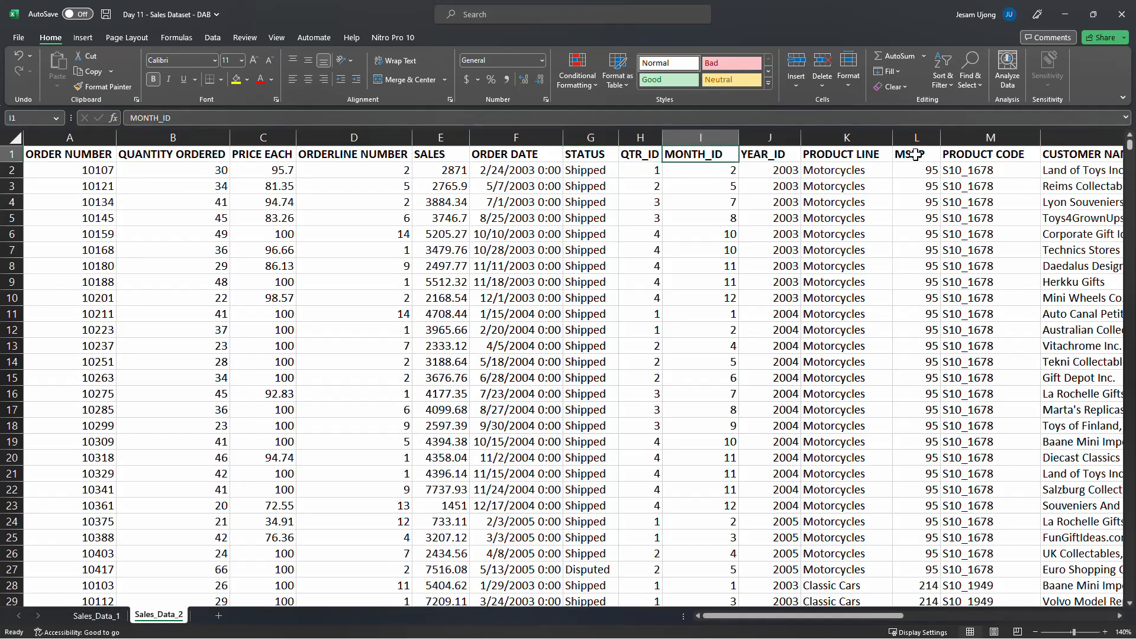
click(770, 136)
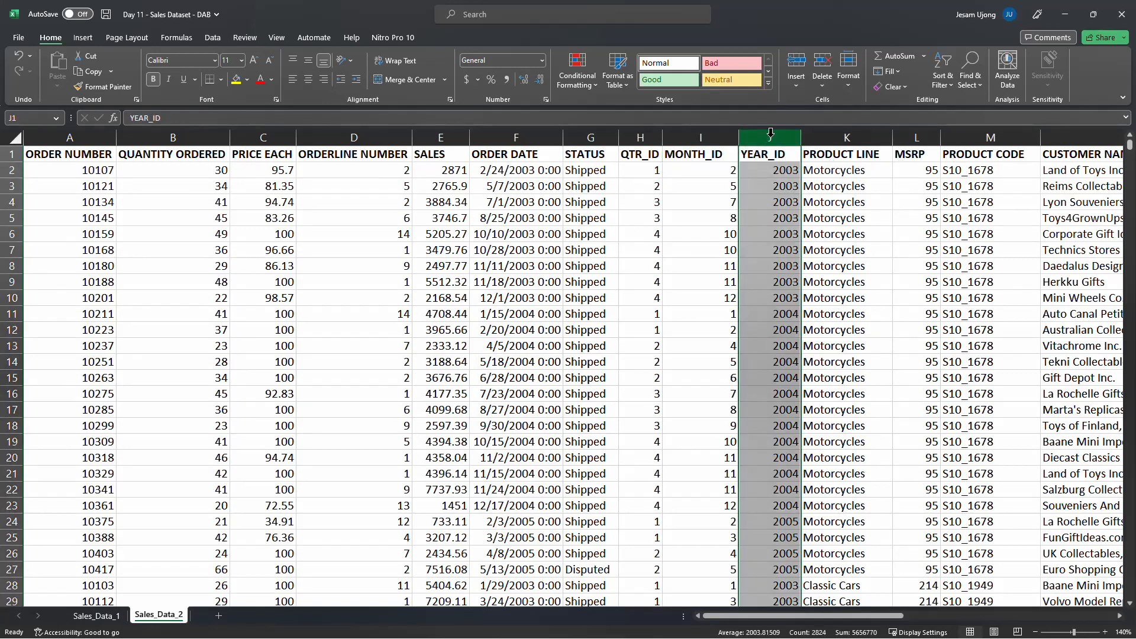
click(643, 137)
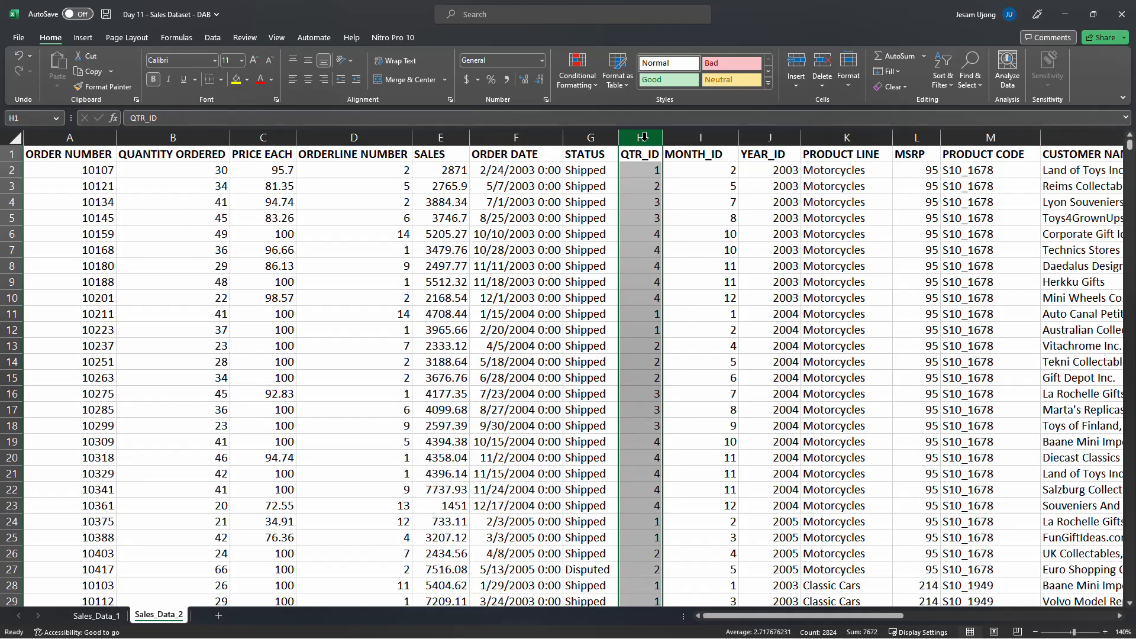
click(495, 181)
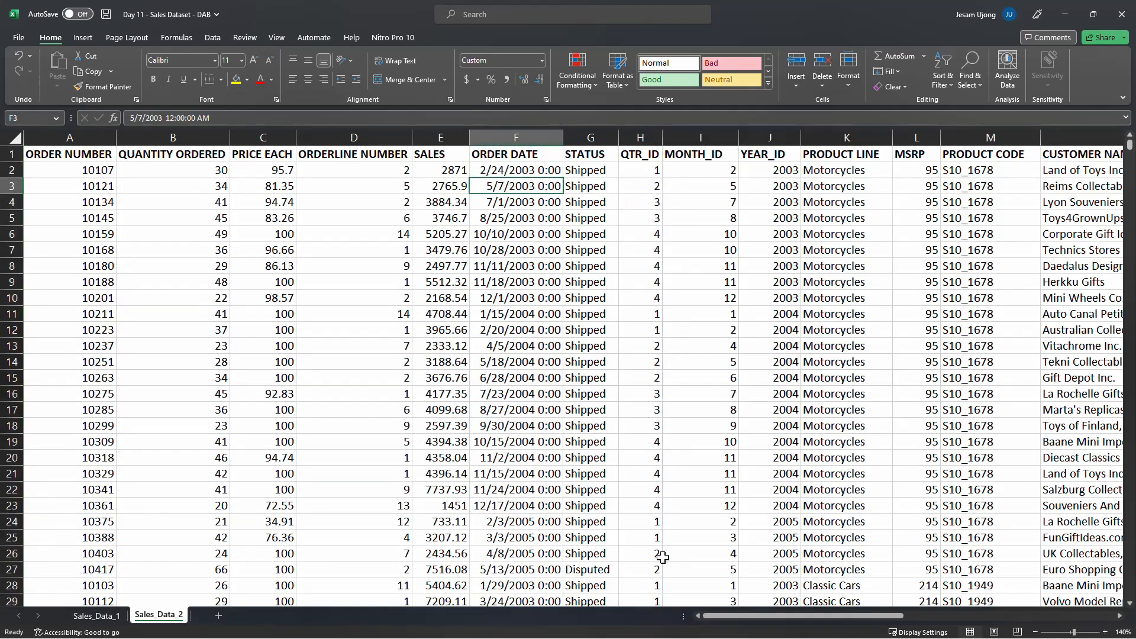
drag(725, 616, 562, 631)
click(376, 201)
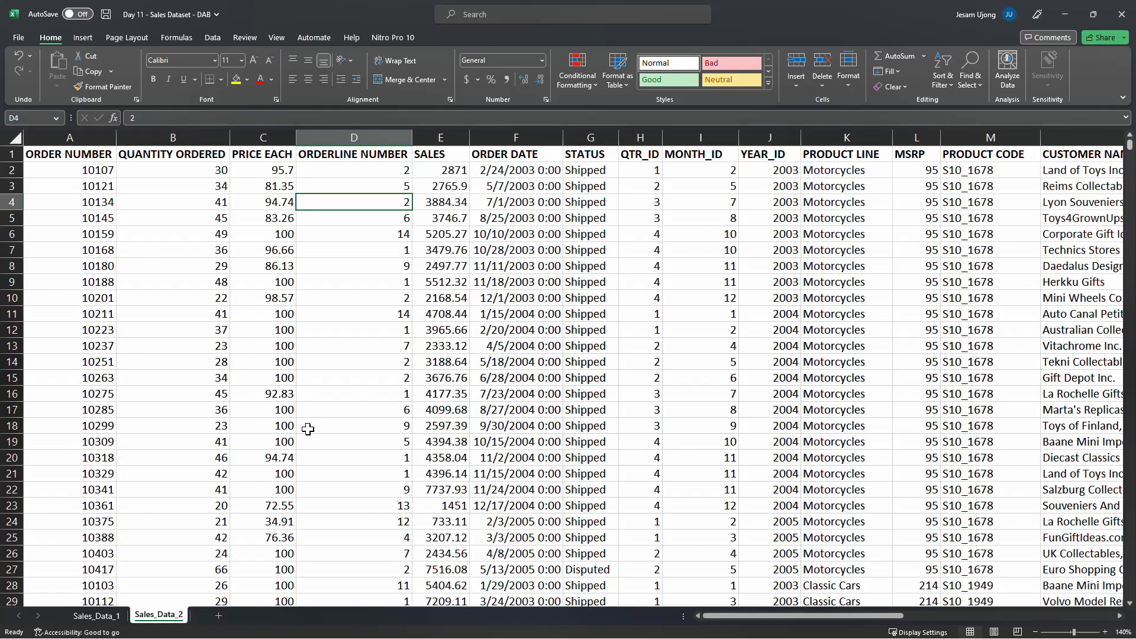
Switch to the Sales_Data_1 sheet and then to another open application window
click(95, 616)
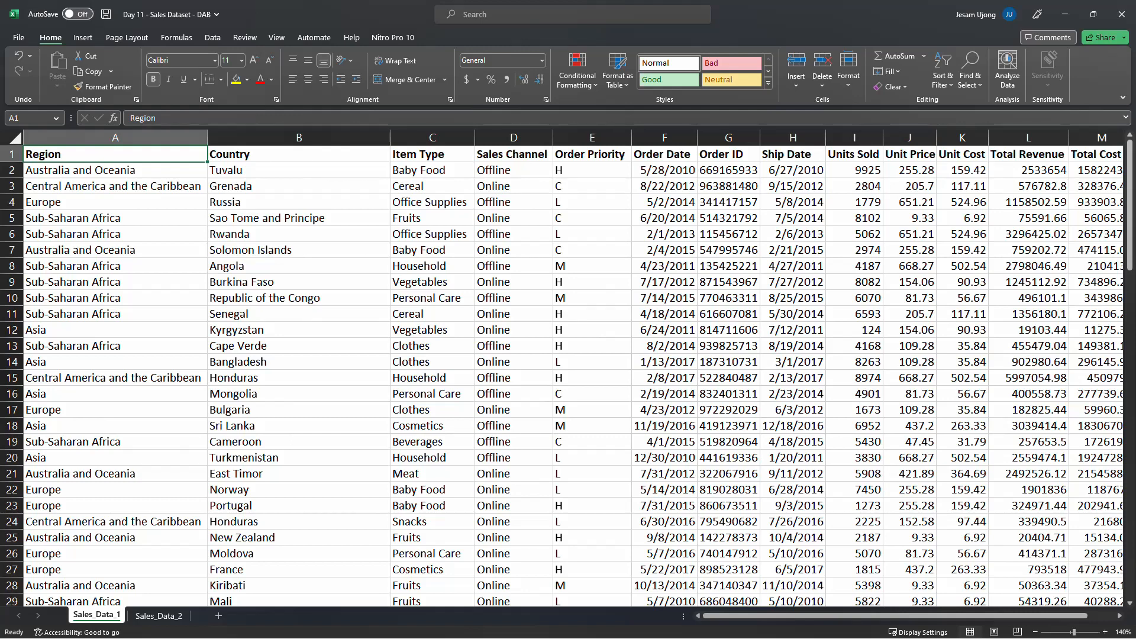
key(alt+Tab)
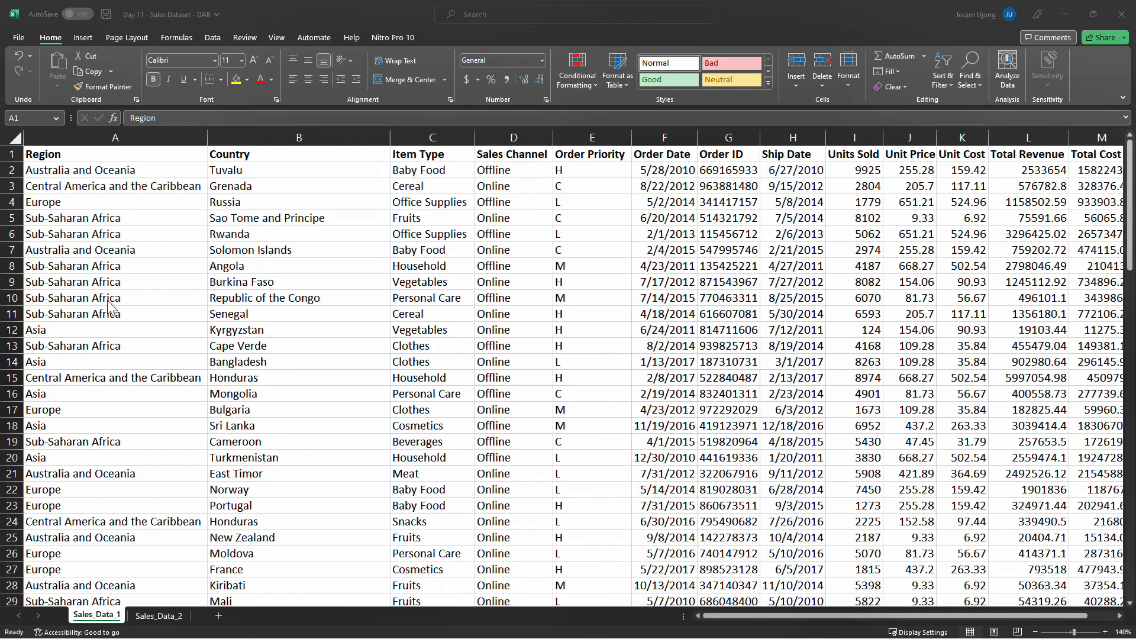
click(409, 203)
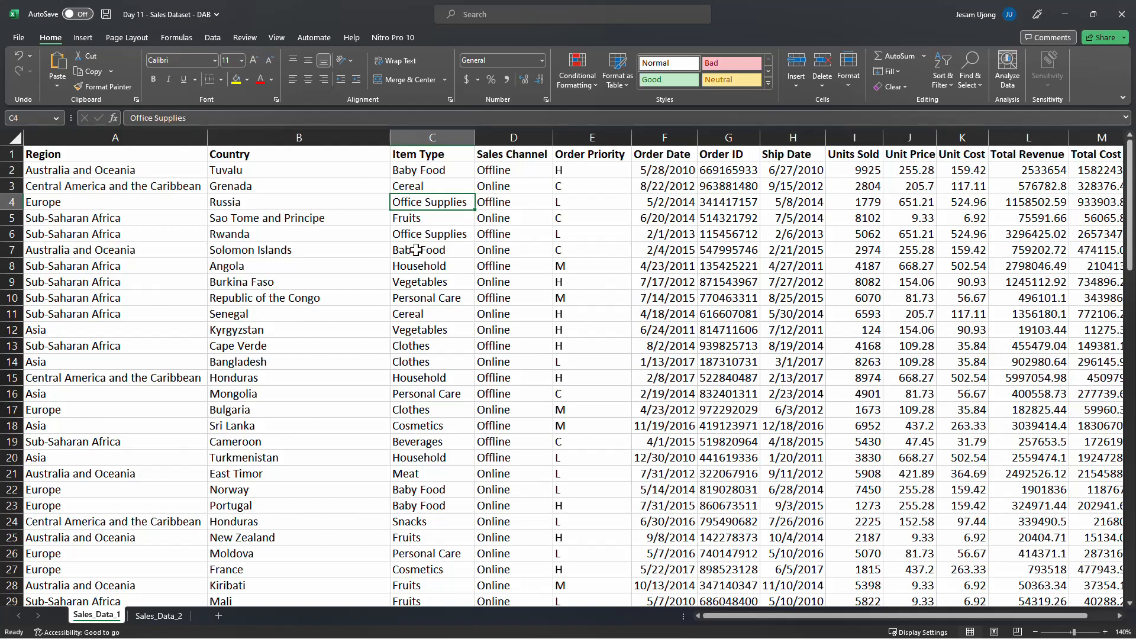
click(142, 201)
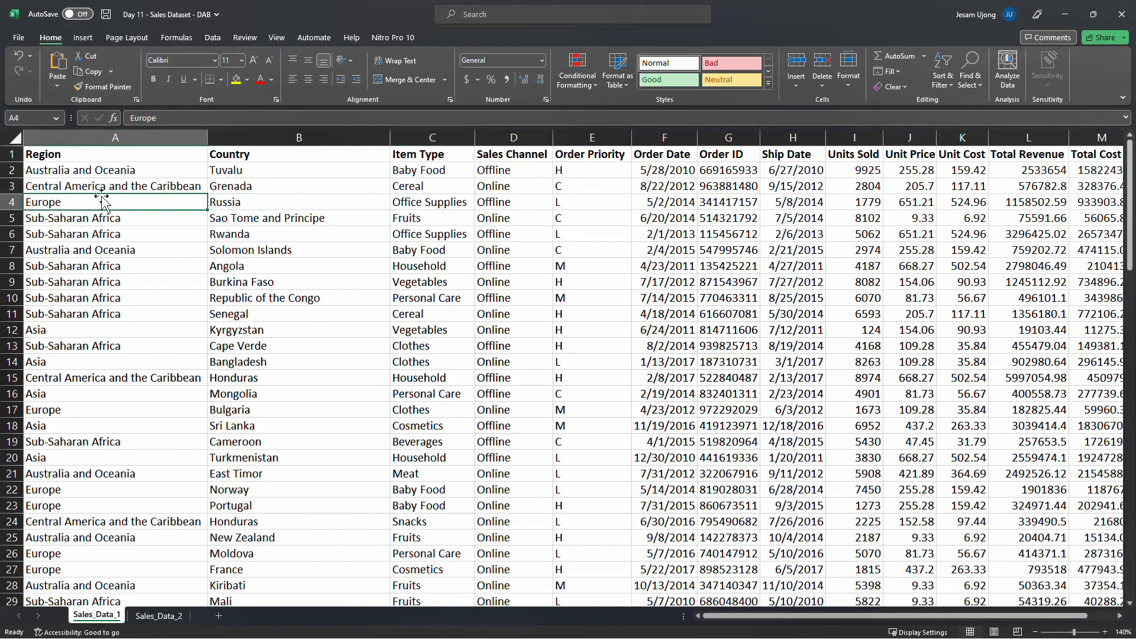
click(104, 171)
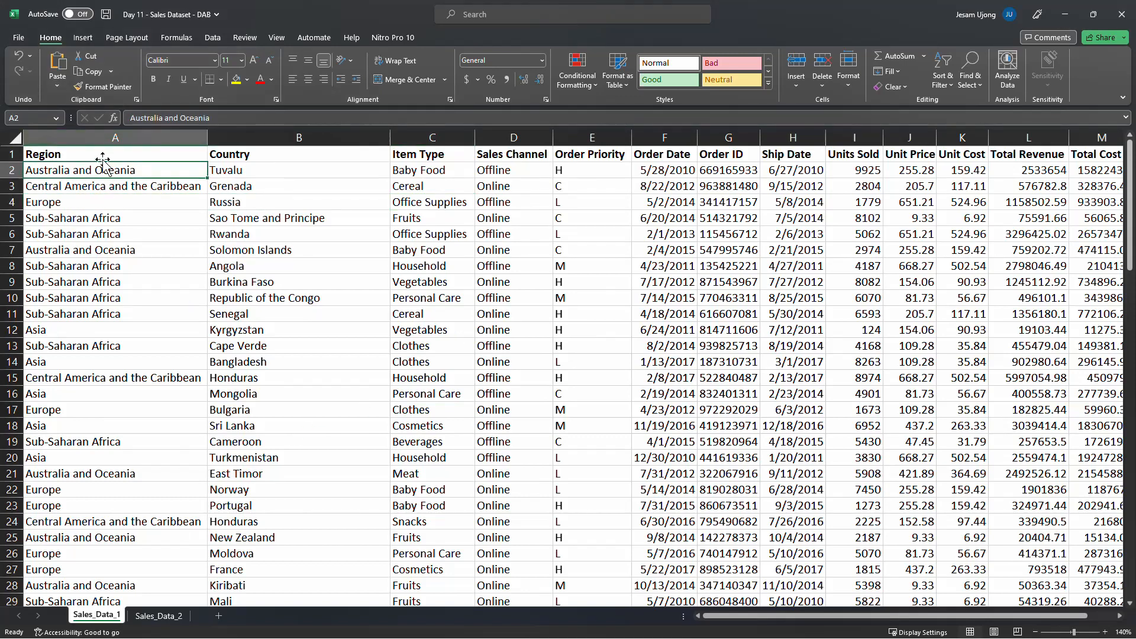
click(168, 188)
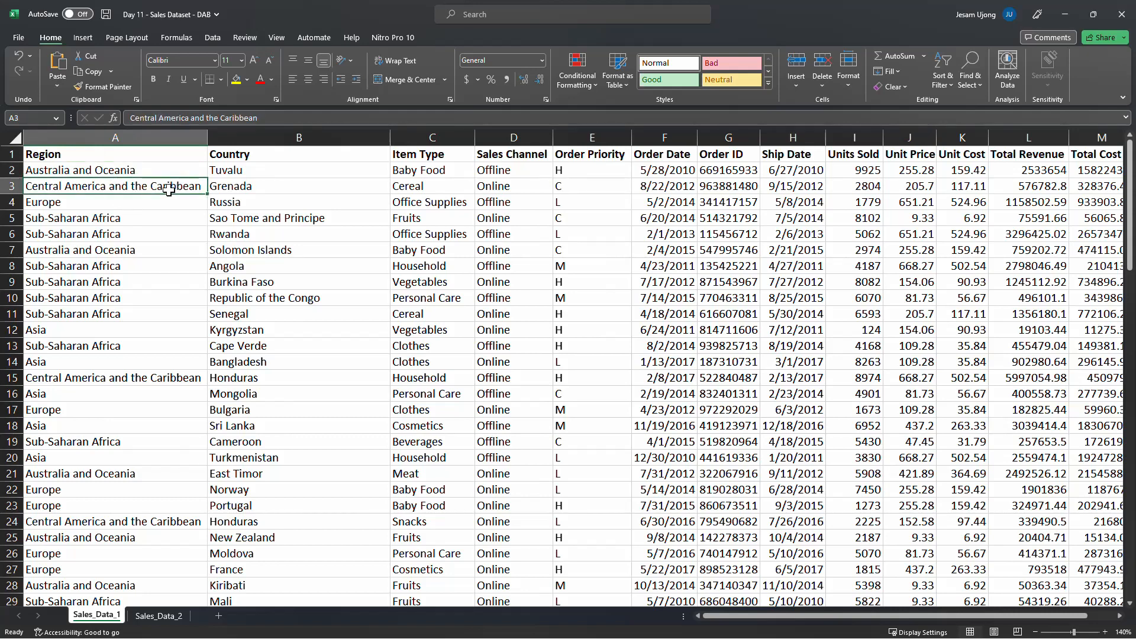
click(127, 166)
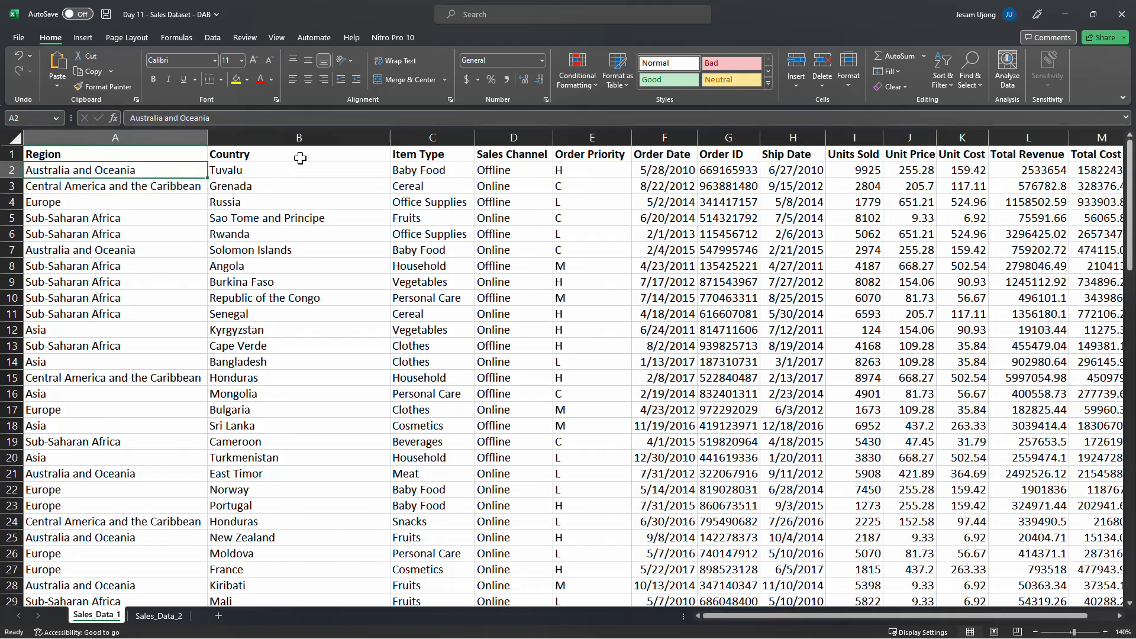
click(254, 170)
Create a PivotTable from the Sales_Data_1 range A1:N101 on a new worksheet
click(144, 173)
click(90, 41)
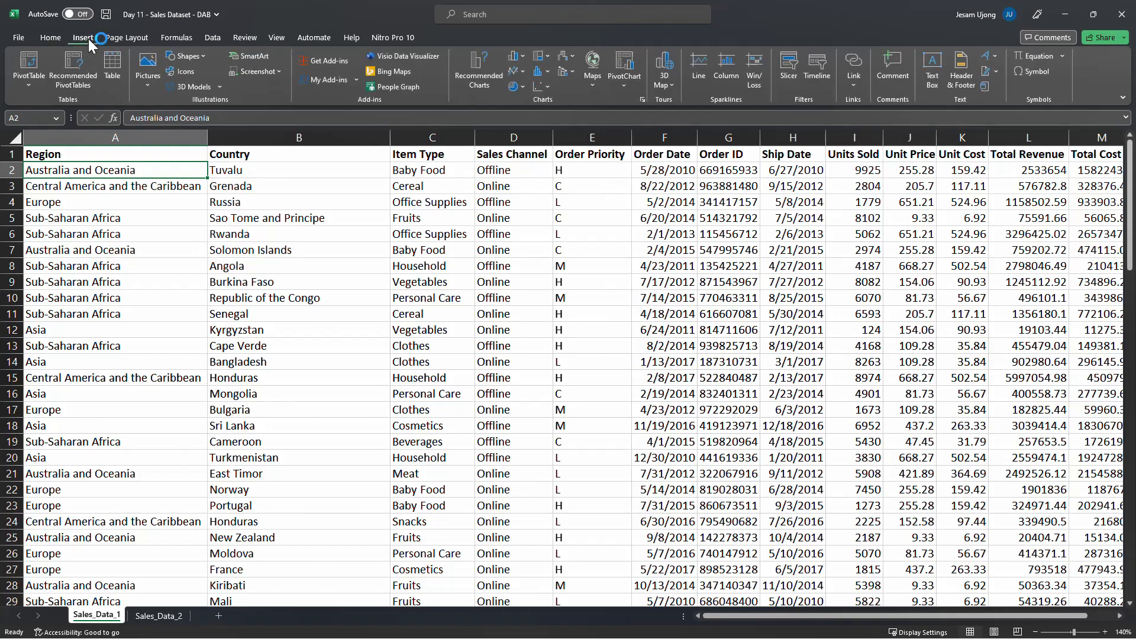
click(33, 59)
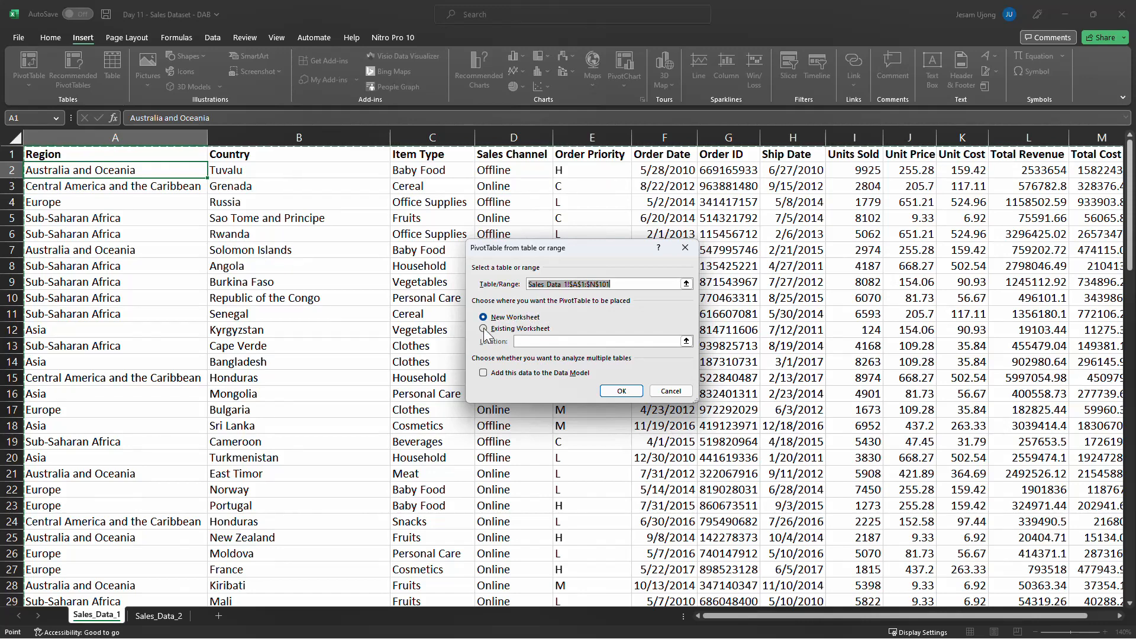
click(625, 395)
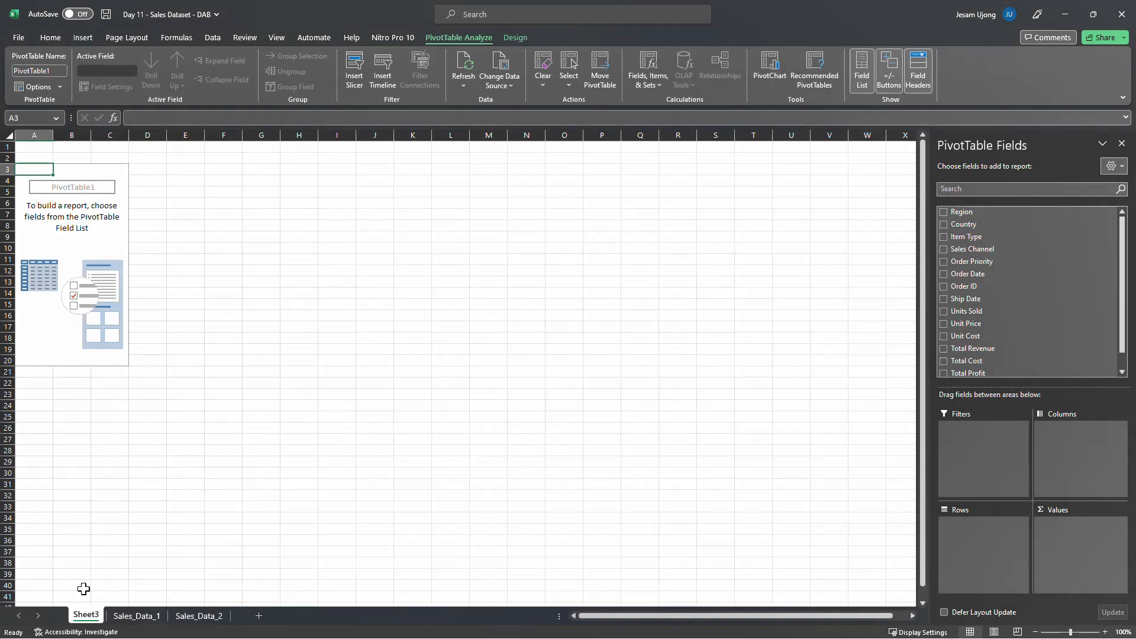
Rename the new PivotTable worksheet as Pivot_Sales 1
double_click(84, 616)
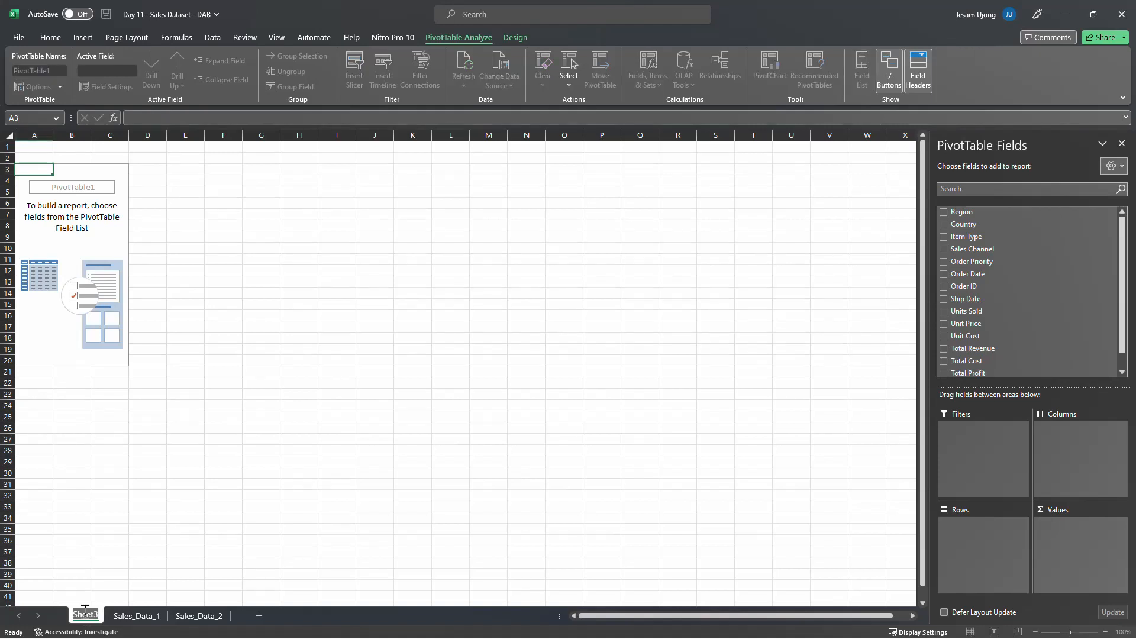
text(Piv)
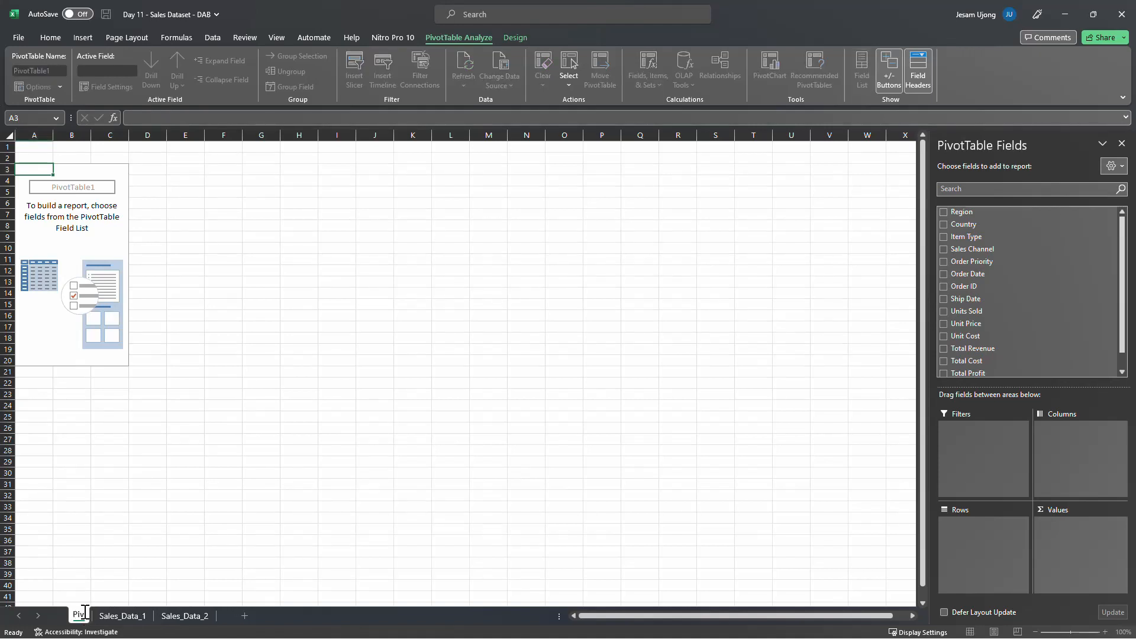
text(ot)
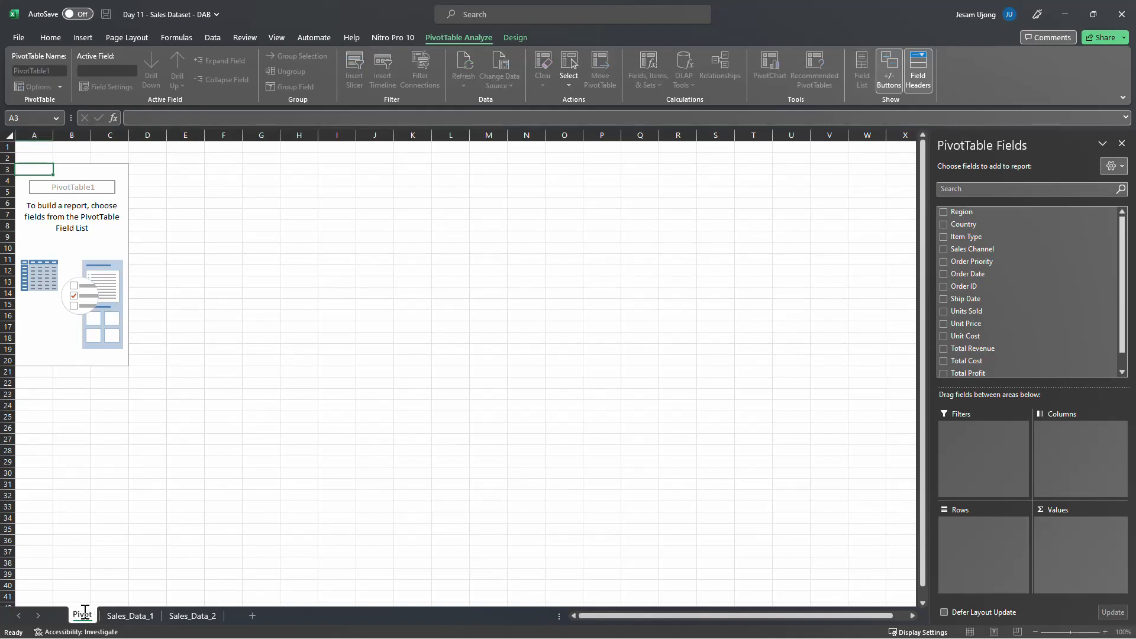
text(_Sales 1)
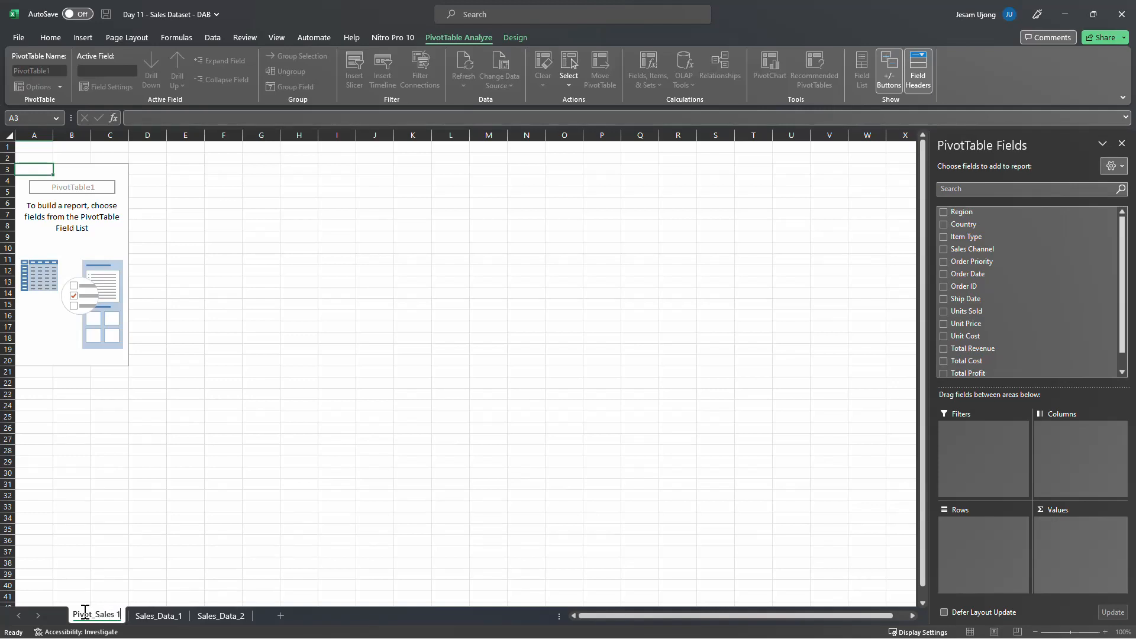
key(Return)
Move the Pivot_Sales 1 sheet after Sales_Data_2 and give its tab a dark green colour
drag(85, 610, 242, 615)
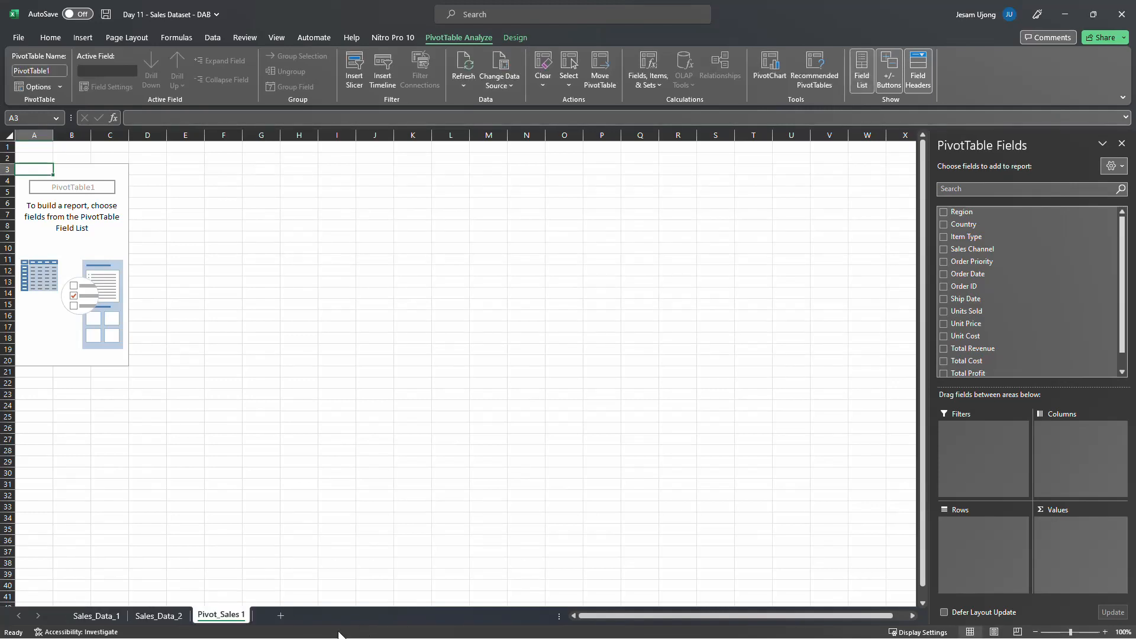
right_click(222, 615)
mouse_move(287, 550)
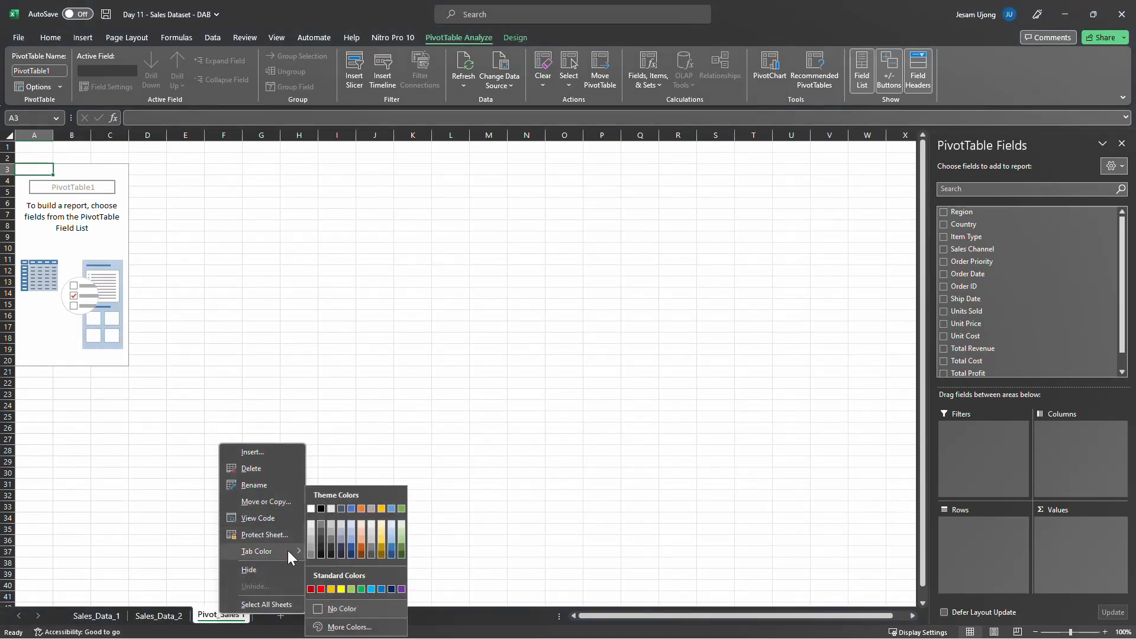
click(393, 547)
click(158, 616)
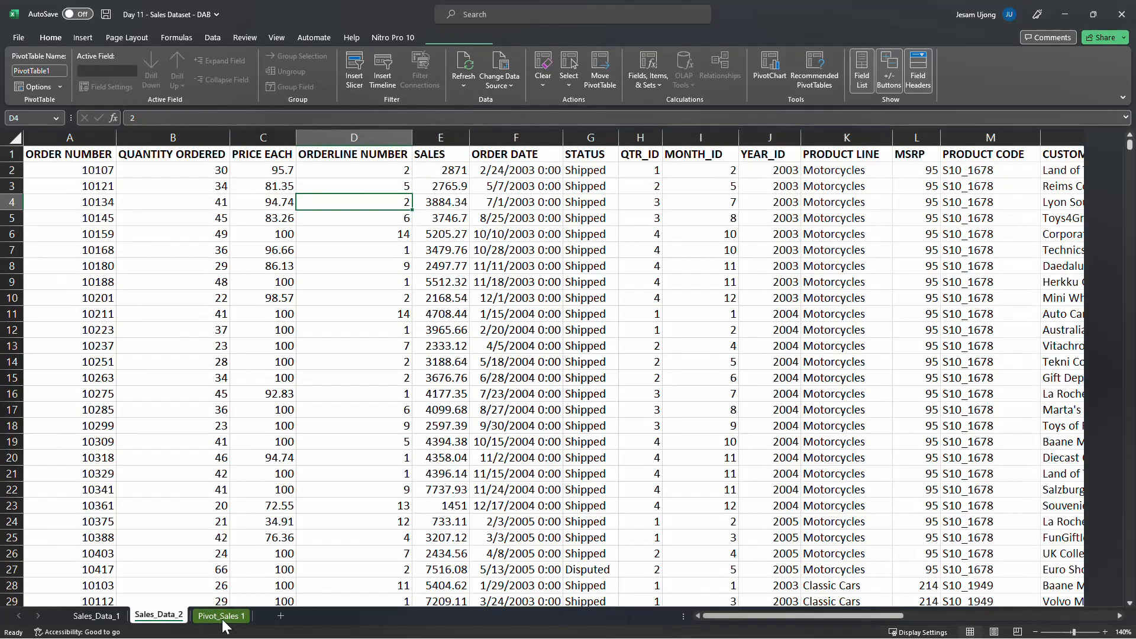
click(223, 615)
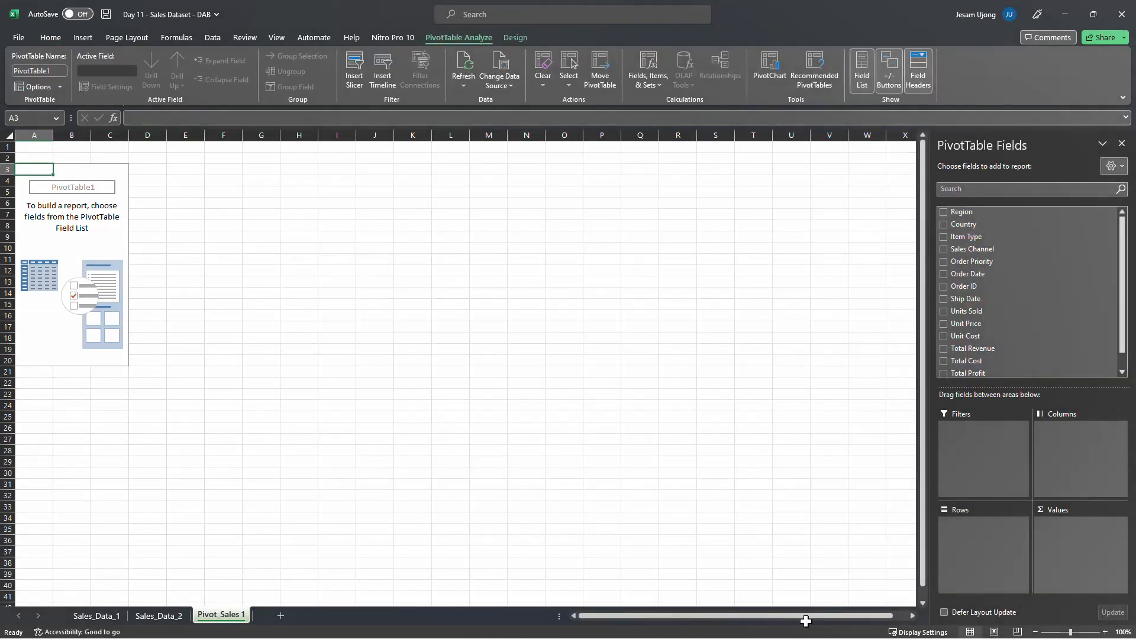
Enlarge the pivot sheet to 190% and compare the PivotTable field list with the column headers in Sales_Data_1
click(1081, 632)
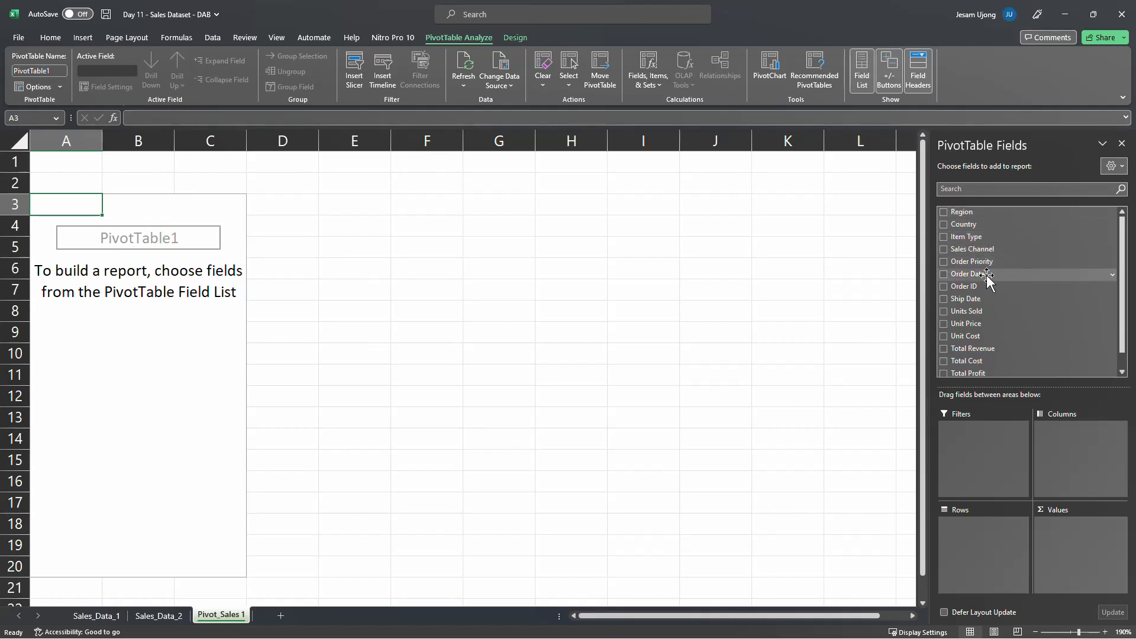
scroll(958, 371, down, 1)
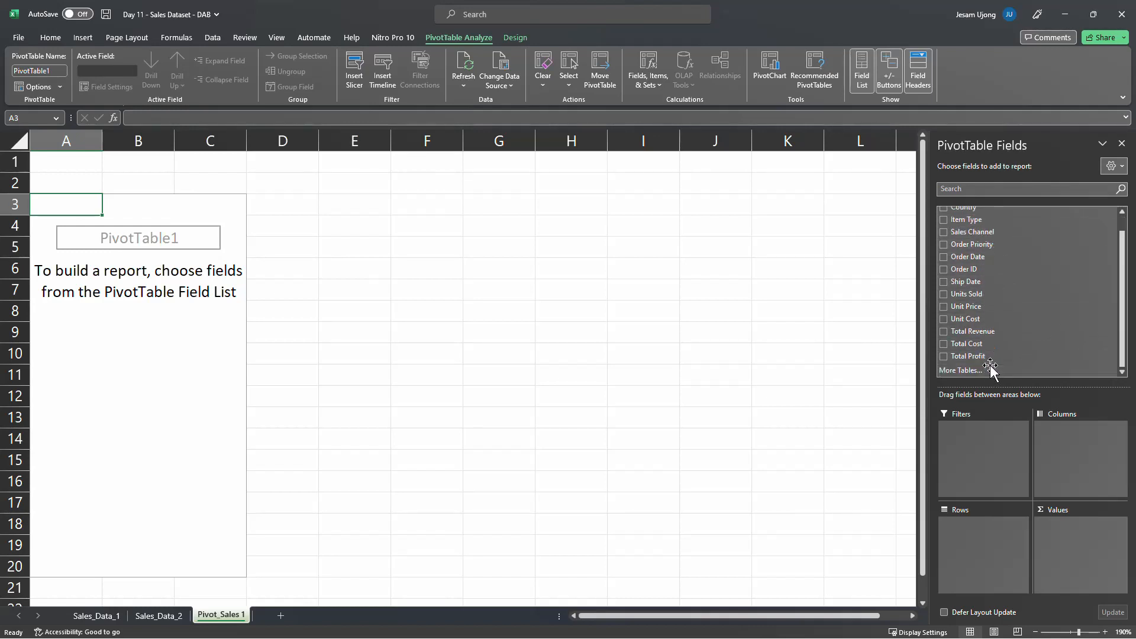
scroll(1000, 331, up, 1)
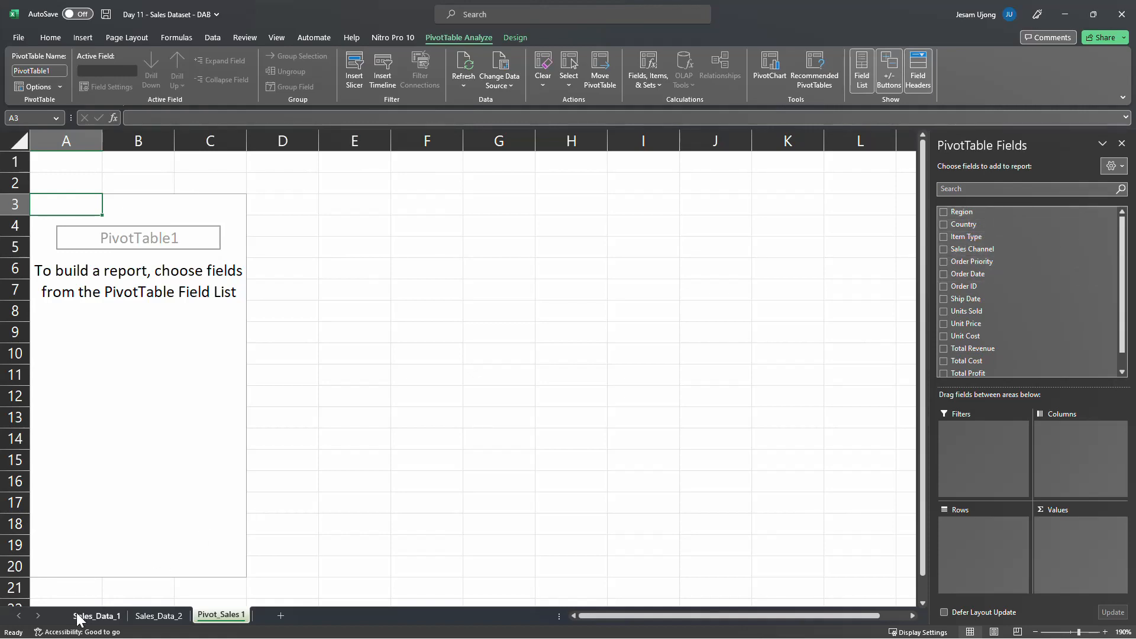
click(95, 616)
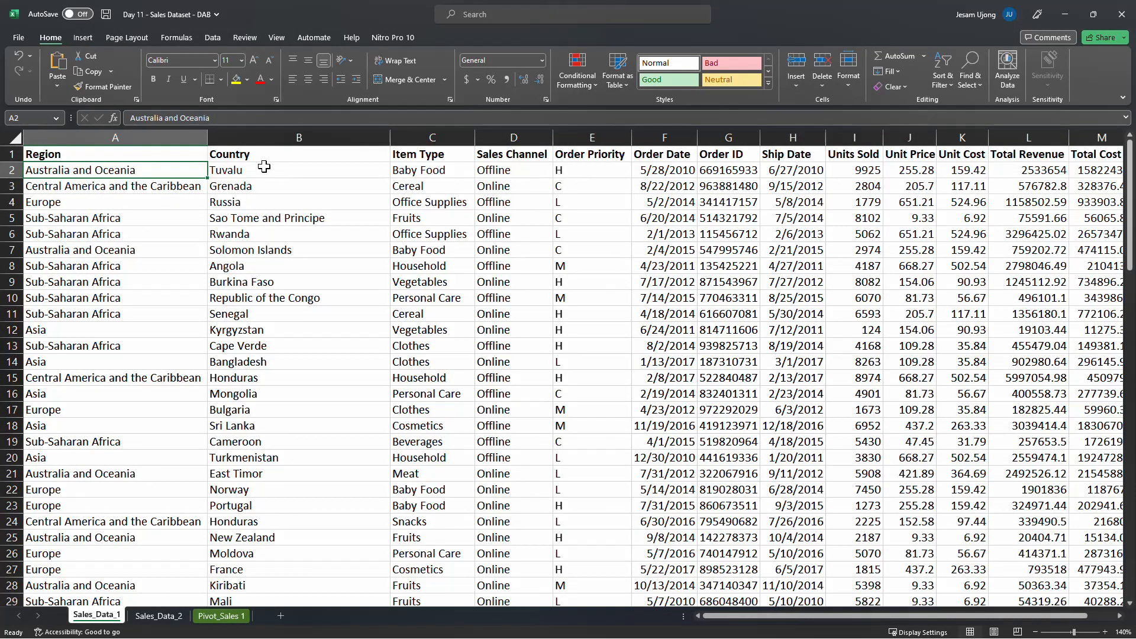
click(220, 617)
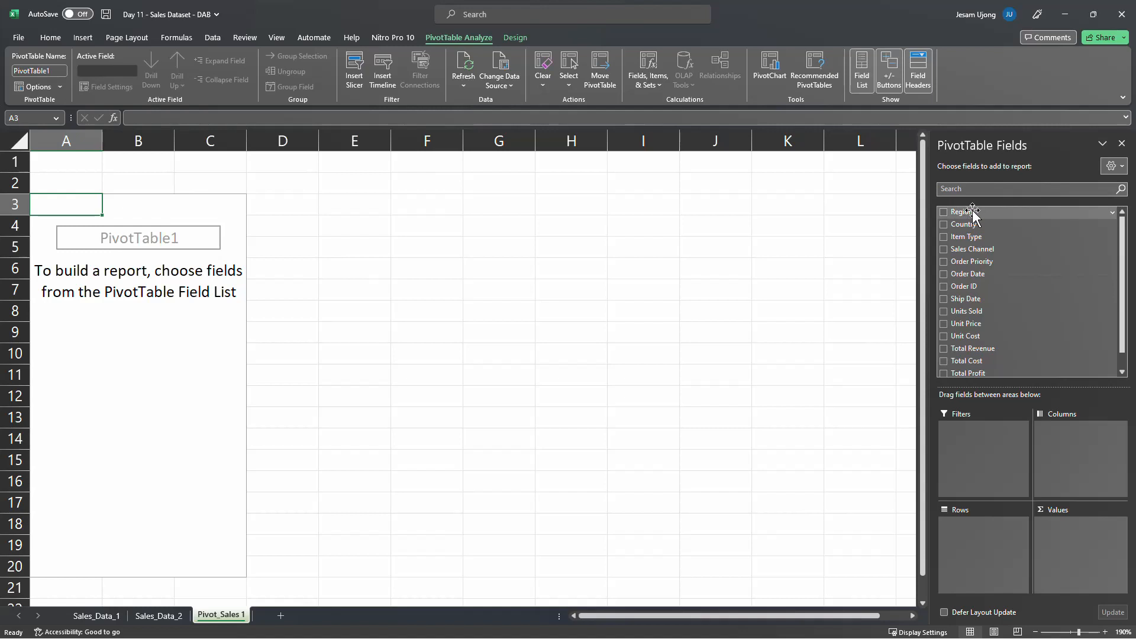
drag(973, 214, 964, 533)
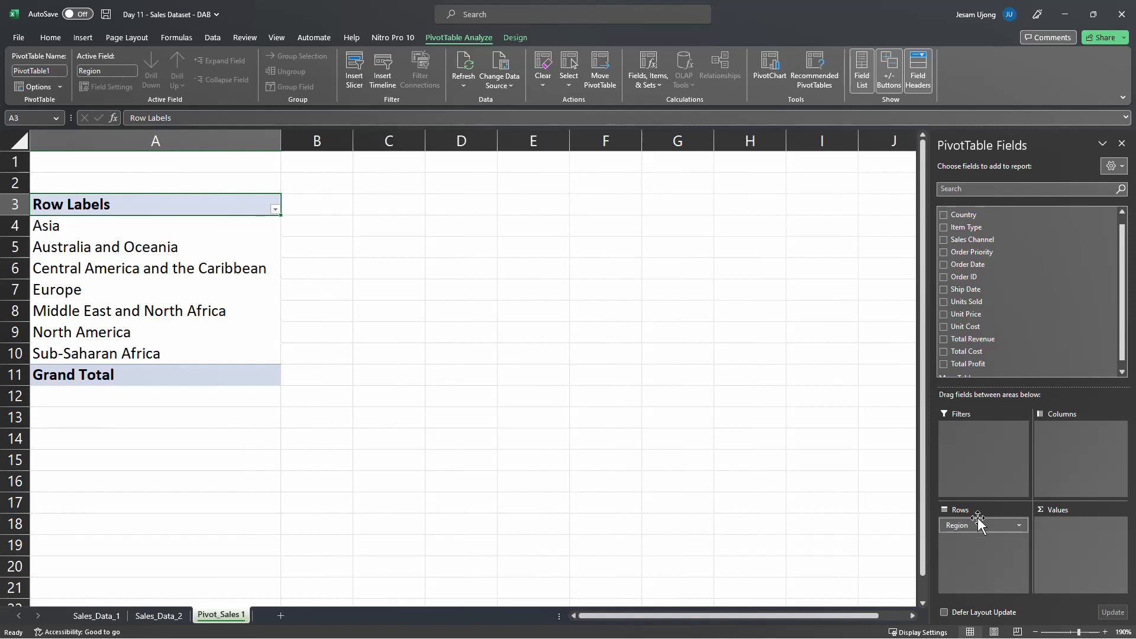
scroll(1018, 299, down, 1)
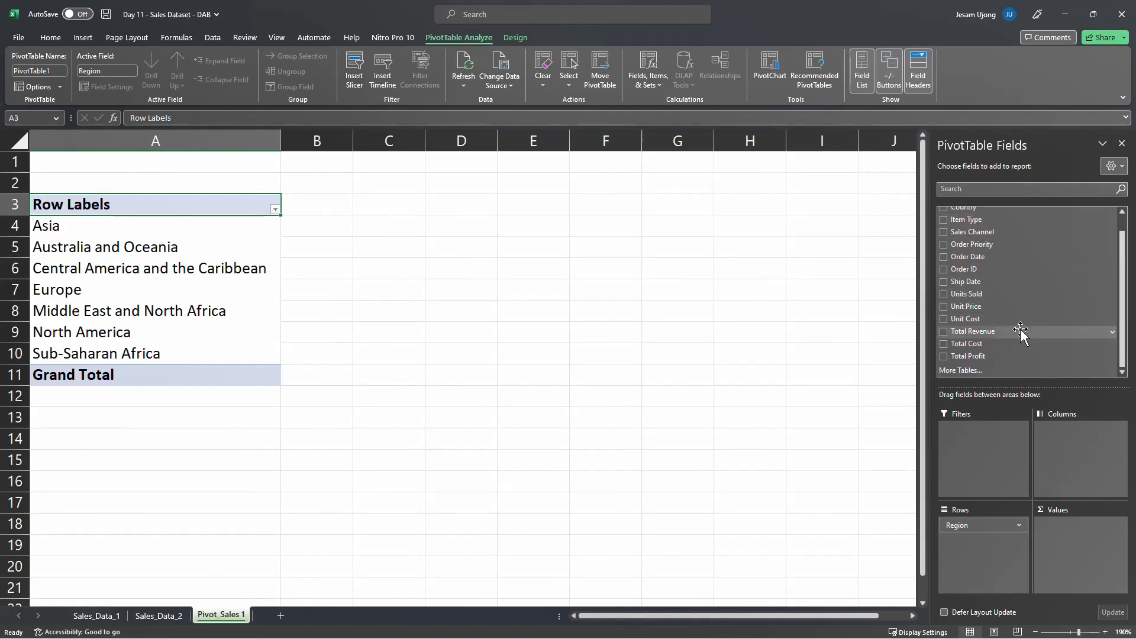
mouse_move(1020, 329)
mouse_down()
mouse_move(1053, 334)
mouse_move(1076, 534)
mouse_move(1015, 325)
mouse_up()
drag(975, 524, 853, 245)
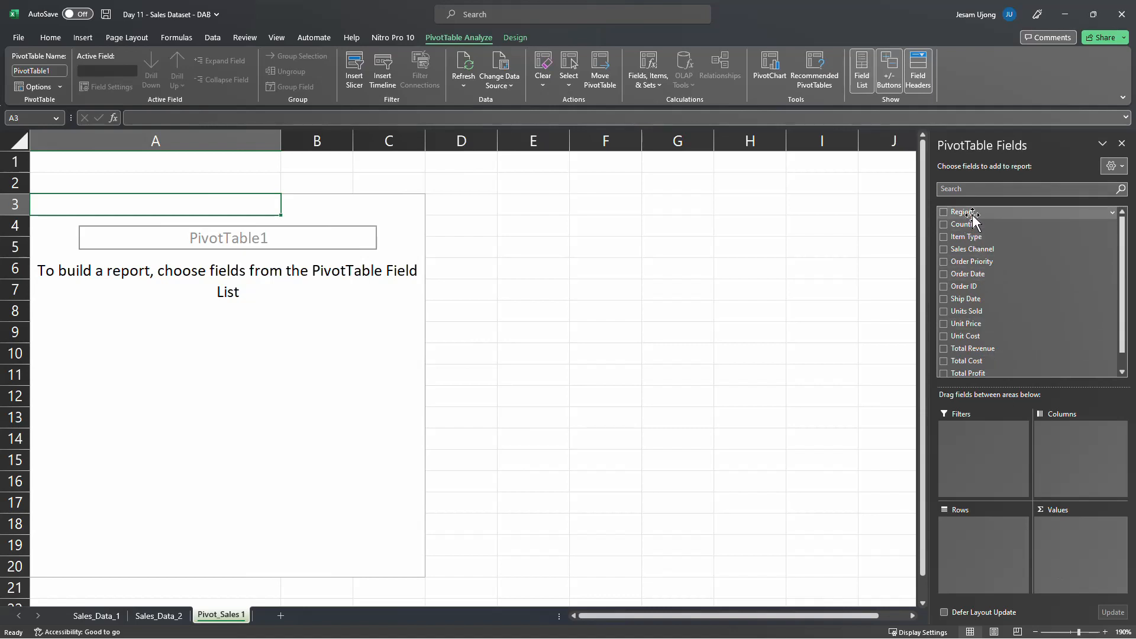
Build the PivotTable with Region as rows and the sum of Total Revenue as values
drag(973, 219, 977, 539)
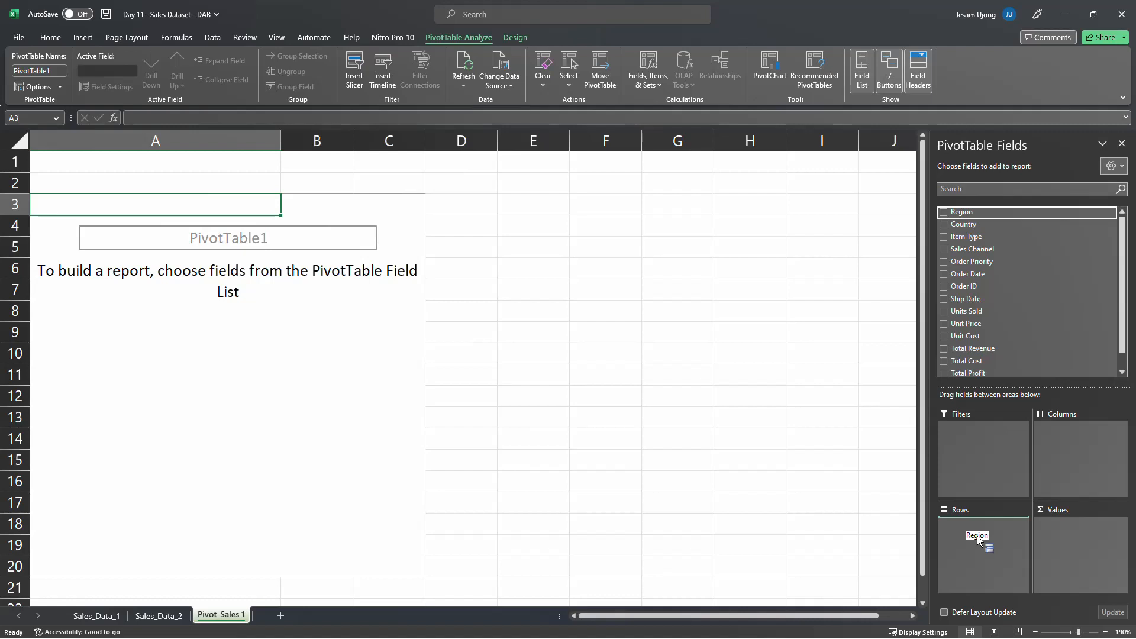
drag(977, 540, 979, 540)
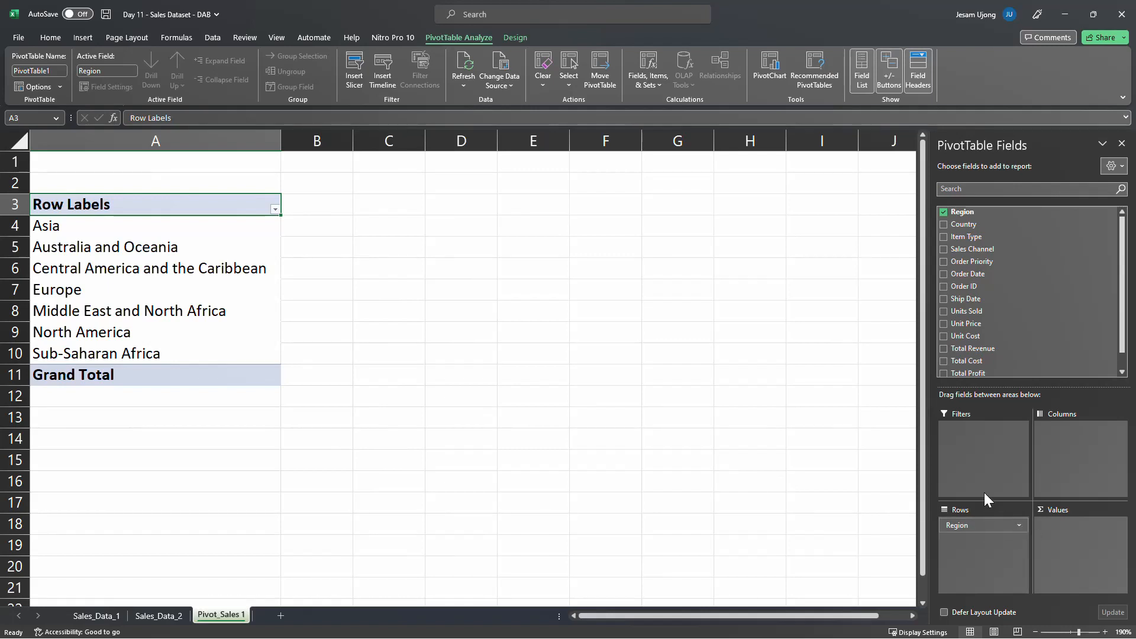
scroll(980, 355, down, 1)
drag(982, 332, 1083, 536)
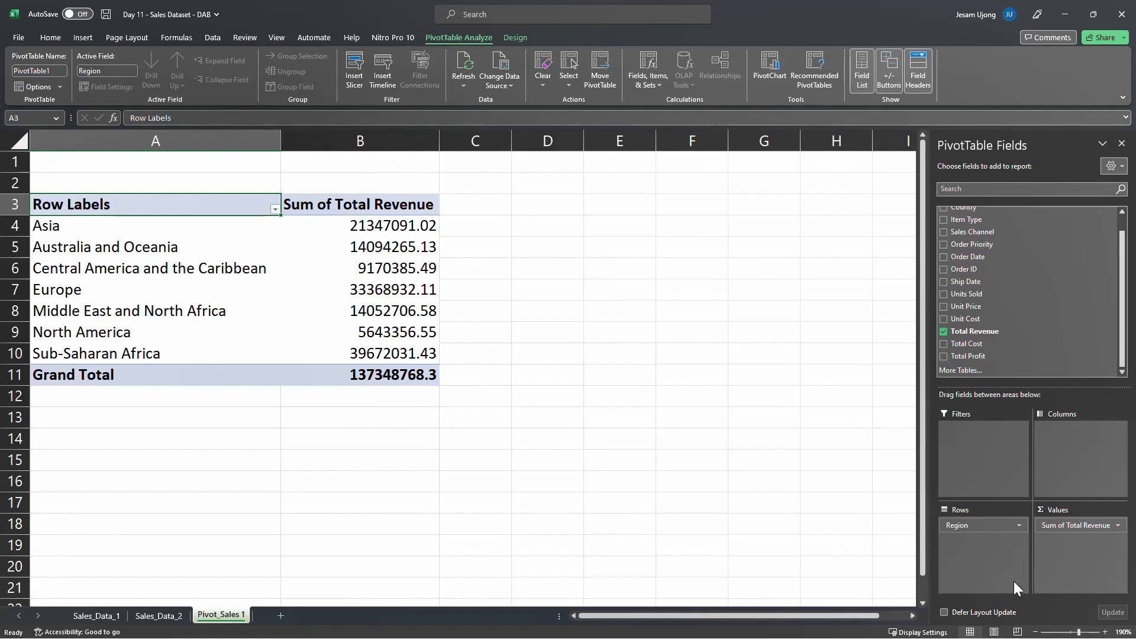
Format the PivotTable's Total Revenue values as Currency with the $ symbol and two decimal places
mouse_move(369, 224)
right_click(368, 225)
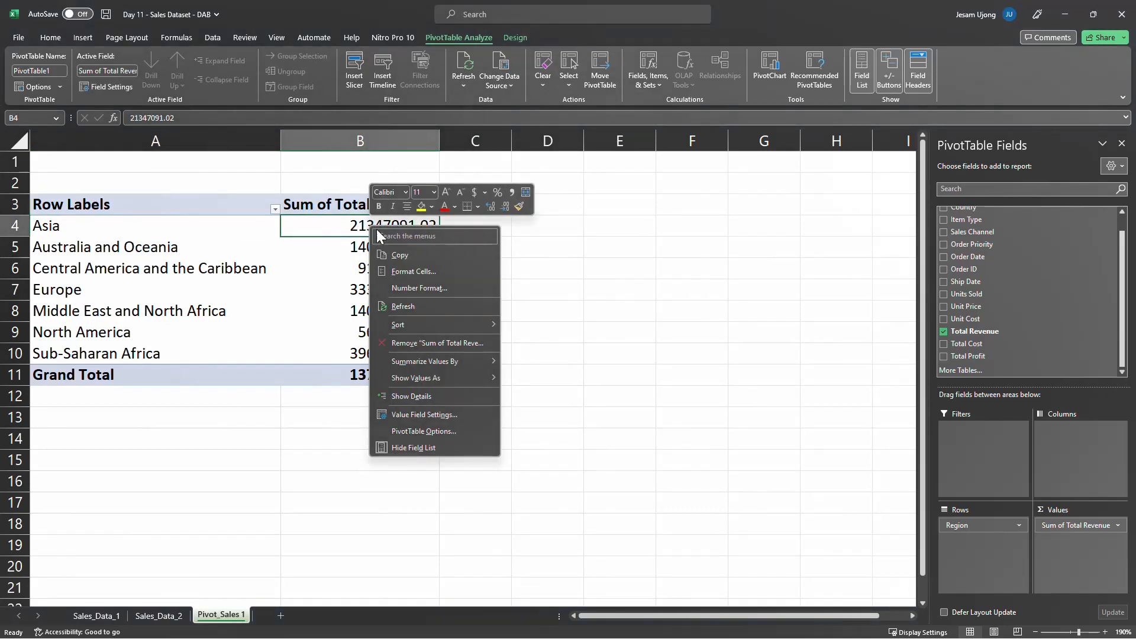
click(451, 287)
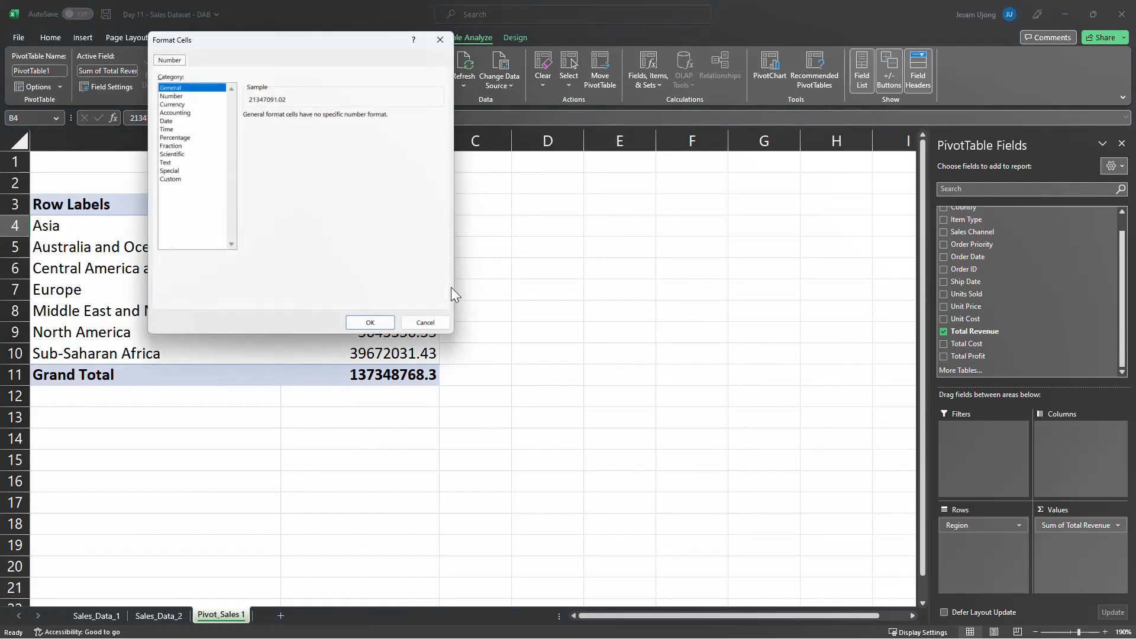
drag(298, 48, 470, 197)
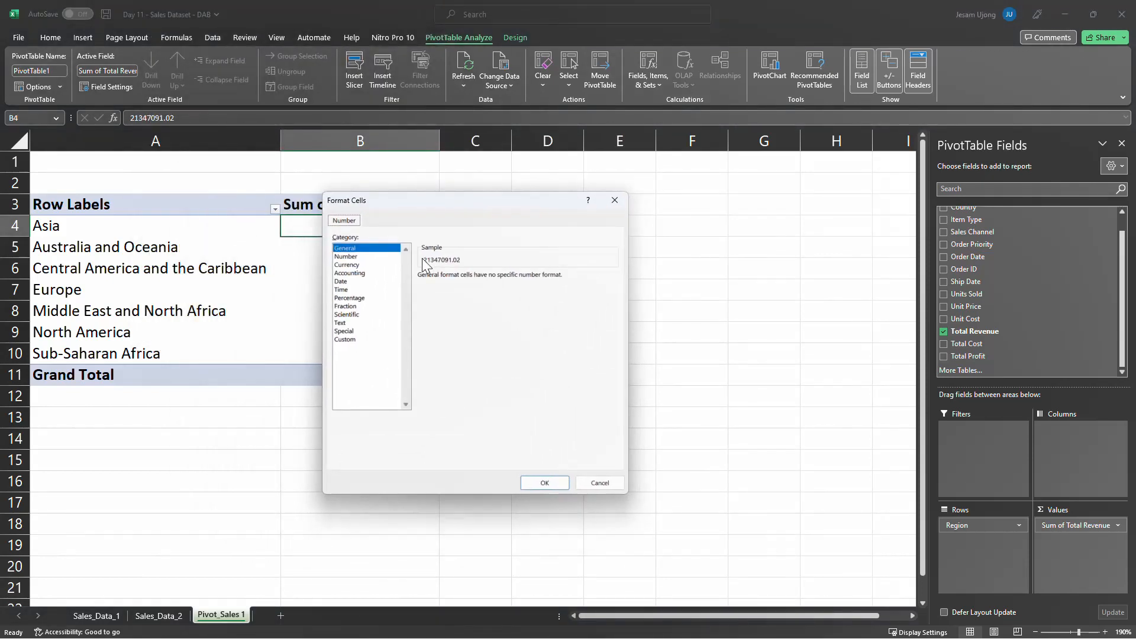
click(359, 265)
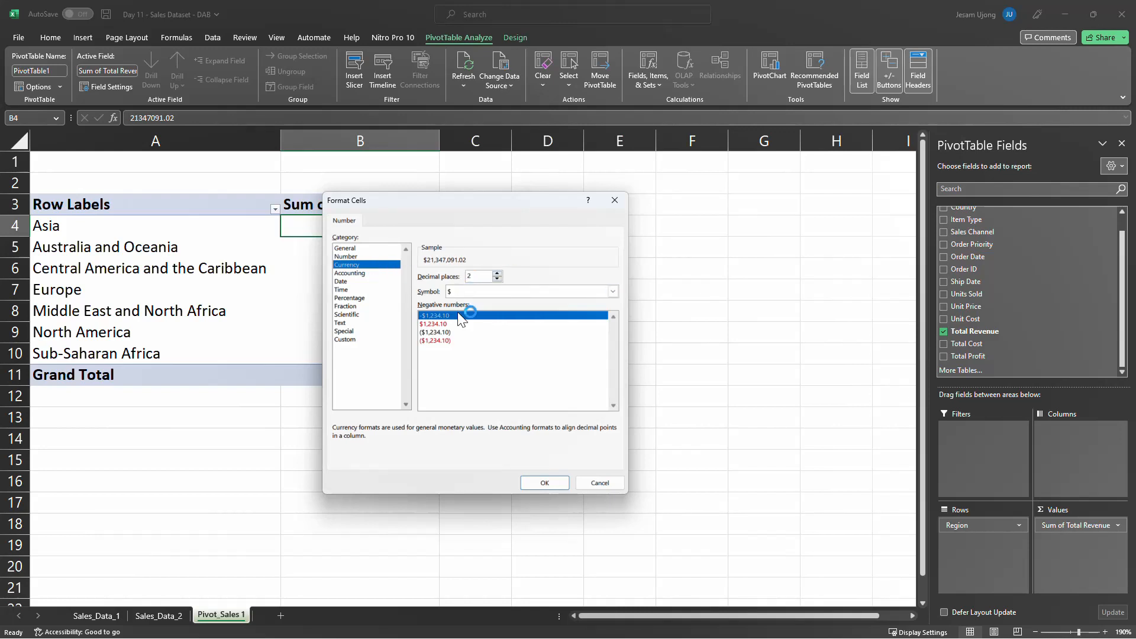
click(542, 483)
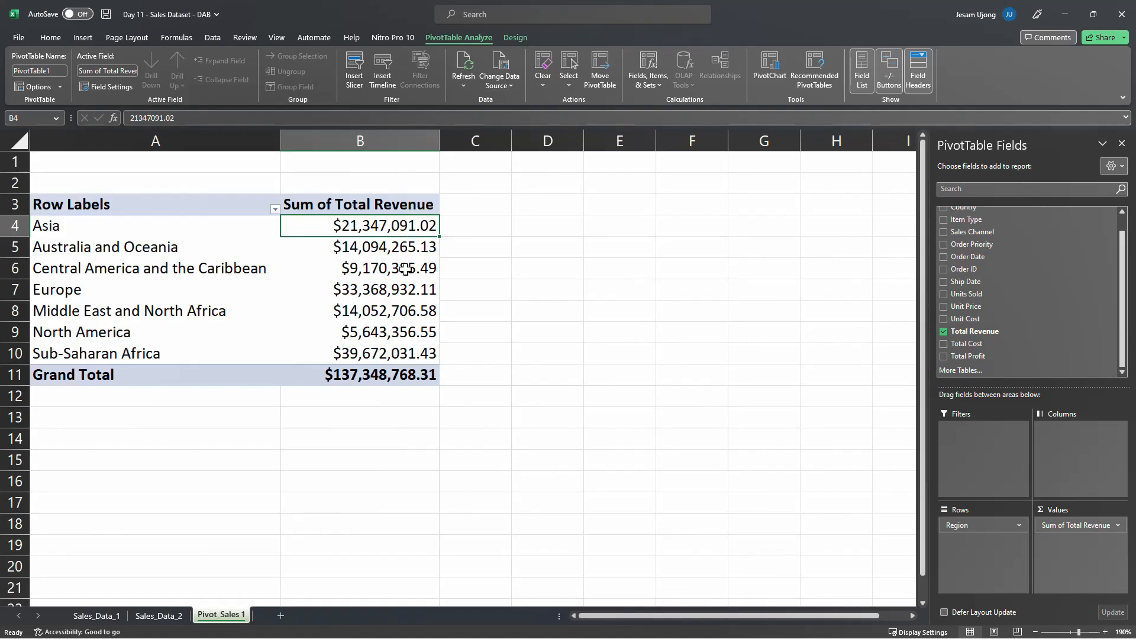
mouse_move(423, 332)
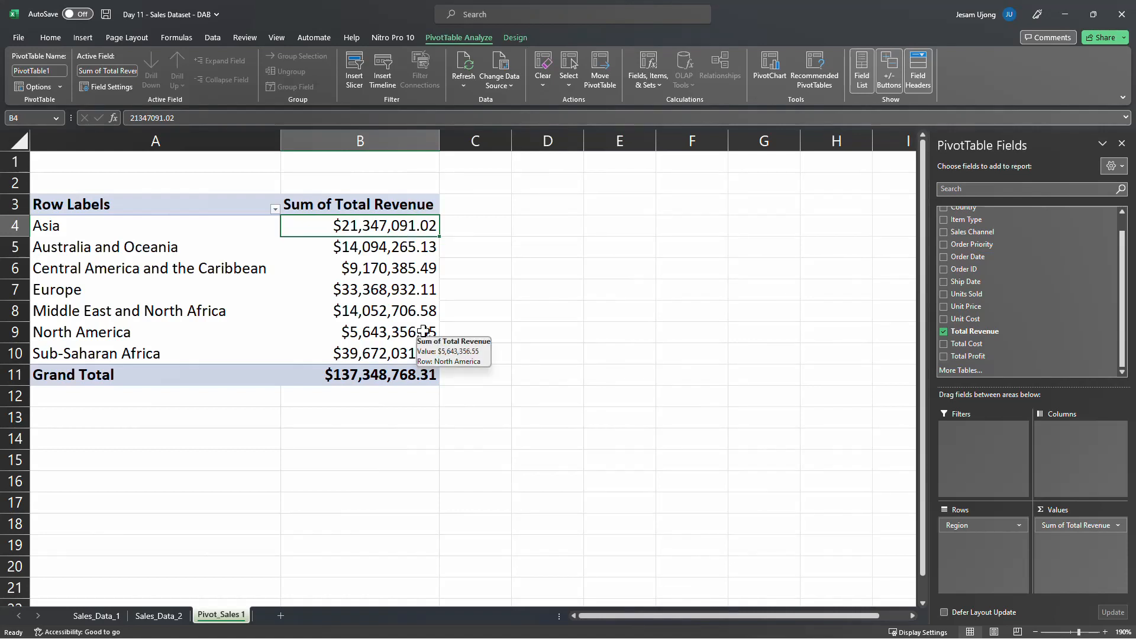
click(49, 37)
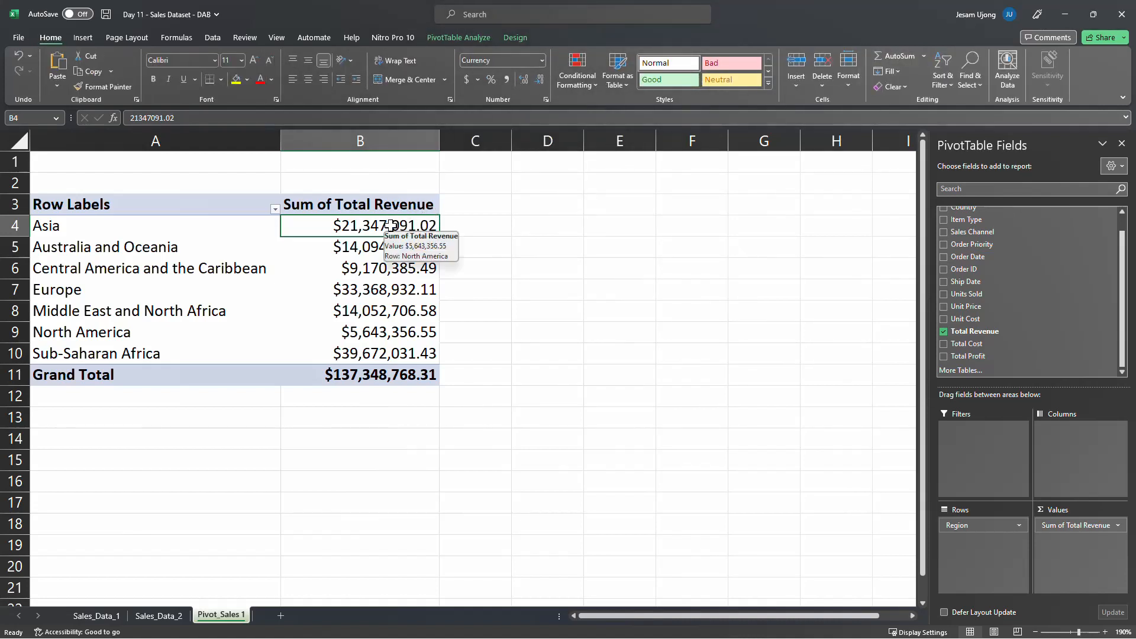
drag(391, 225, 374, 376)
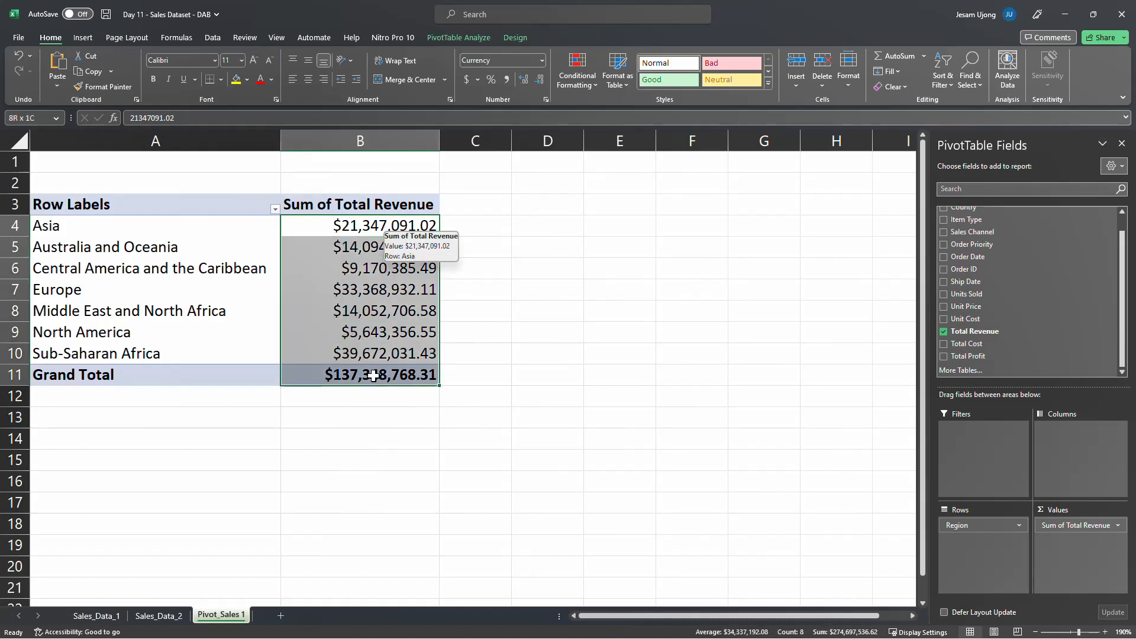
click(540, 59)
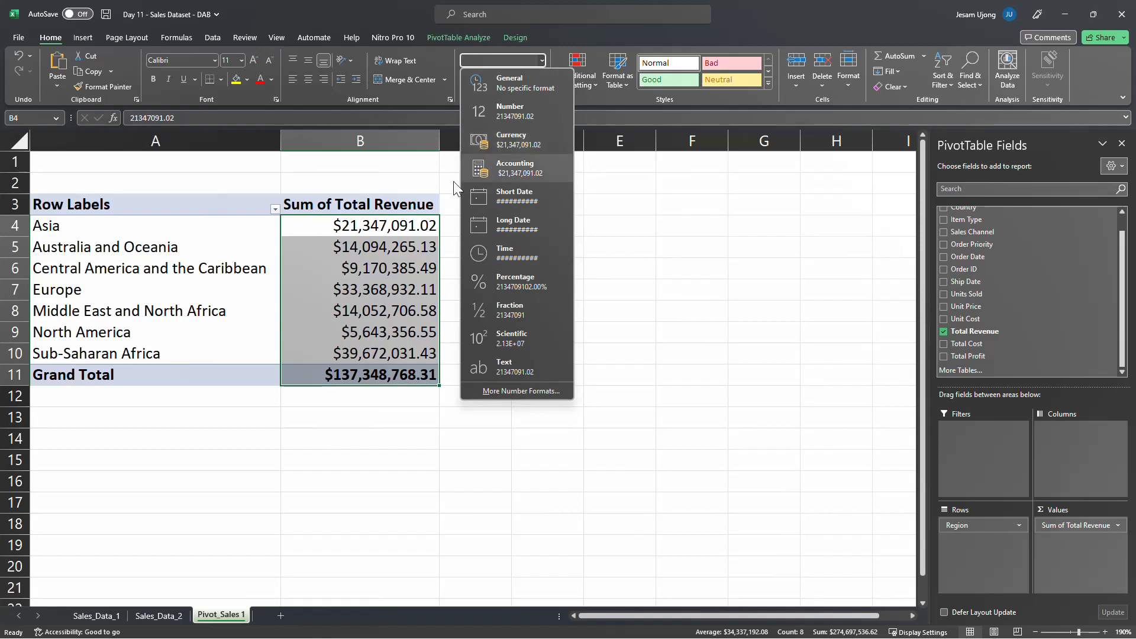
click(311, 256)
click(364, 323)
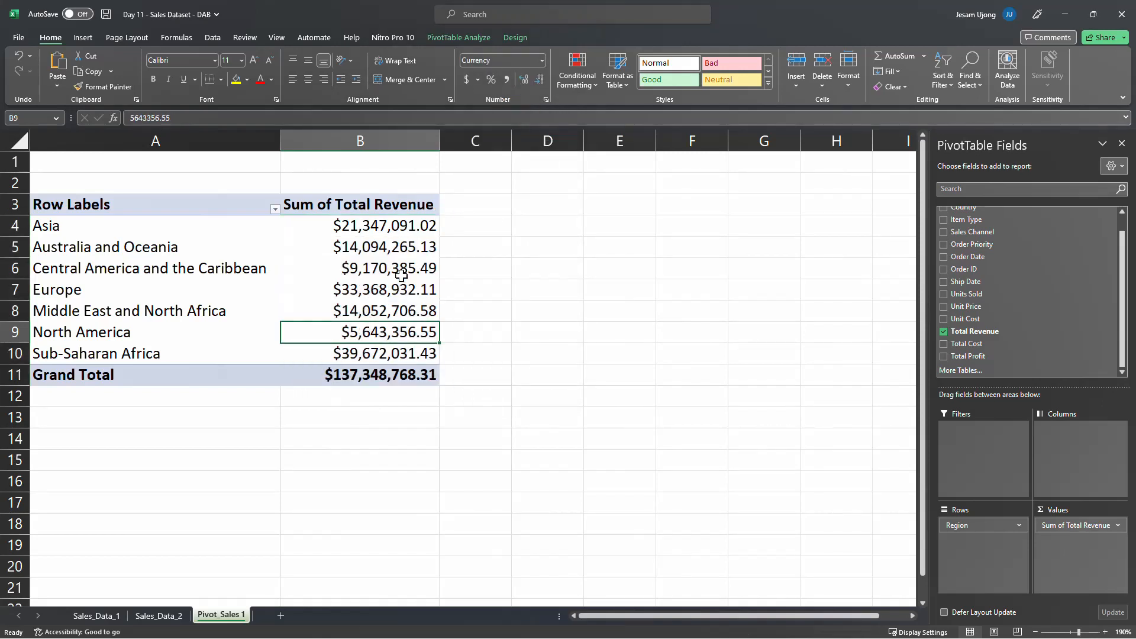
Rename the PivotTable's Row Labels header to Region
click(71, 203)
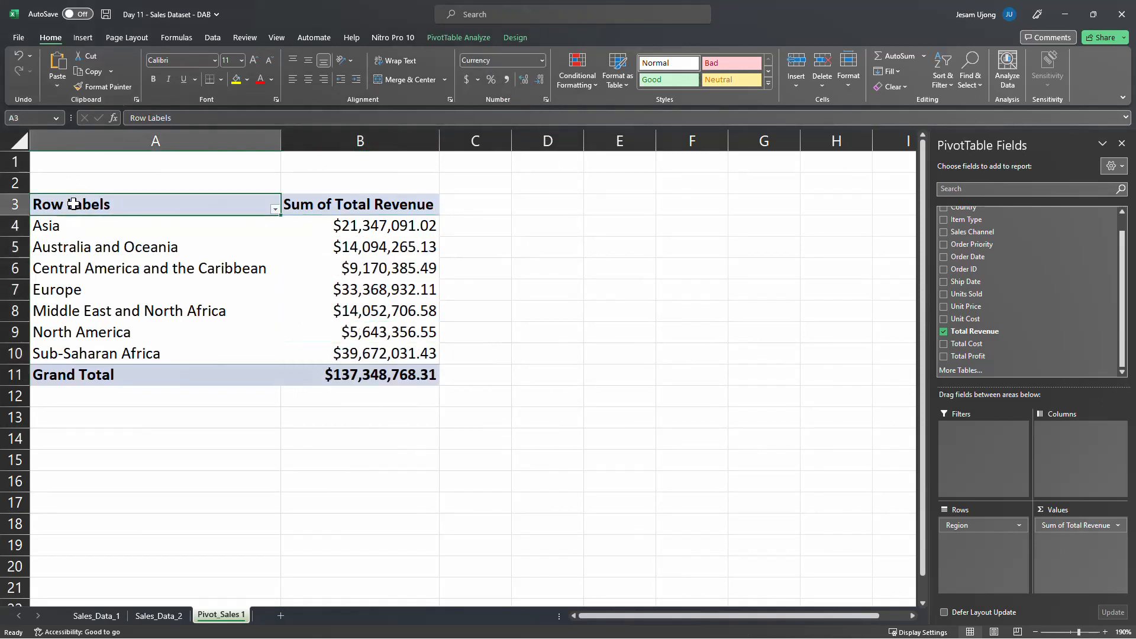
text(Region)
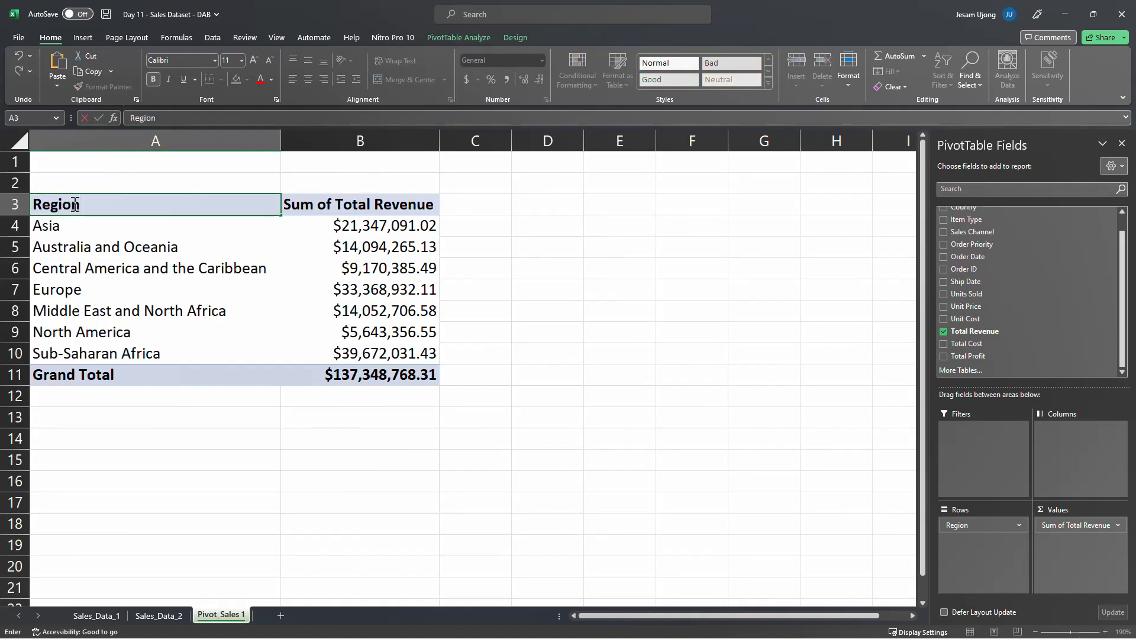
key(Return)
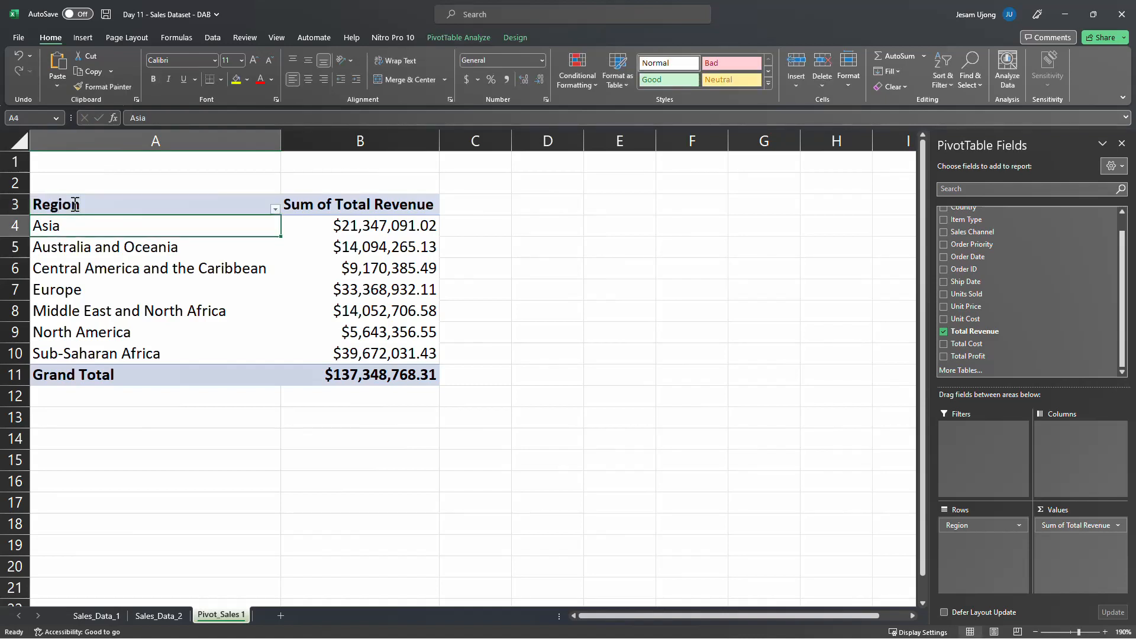
Sort the regions by Sum of Total Revenue from largest to smallest and review the ranked values
click(375, 225)
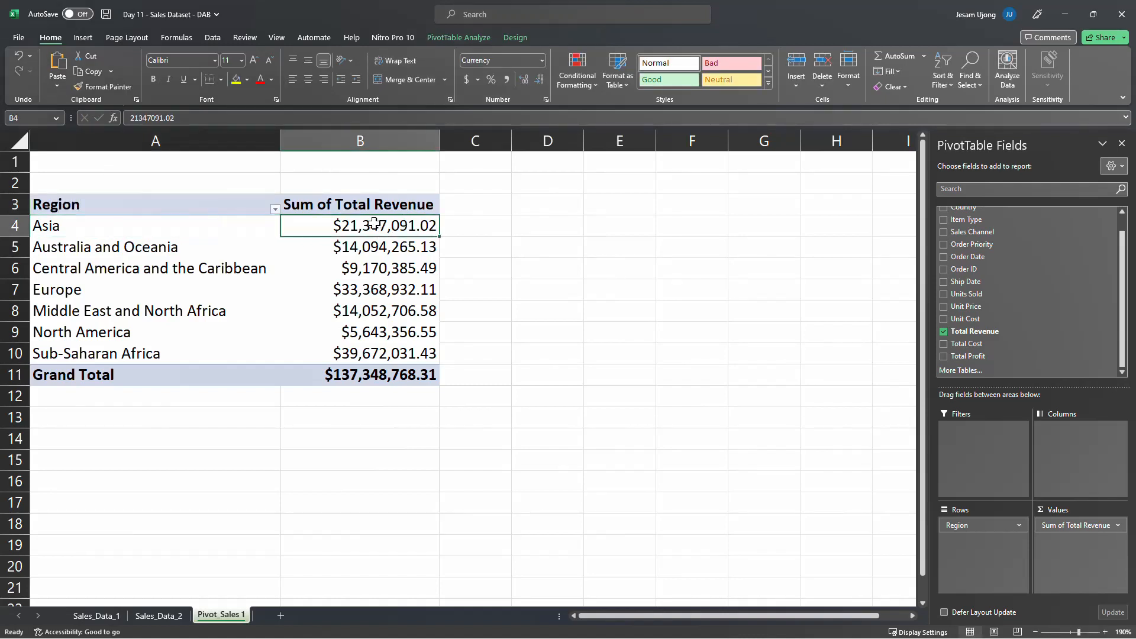
right_click(366, 224)
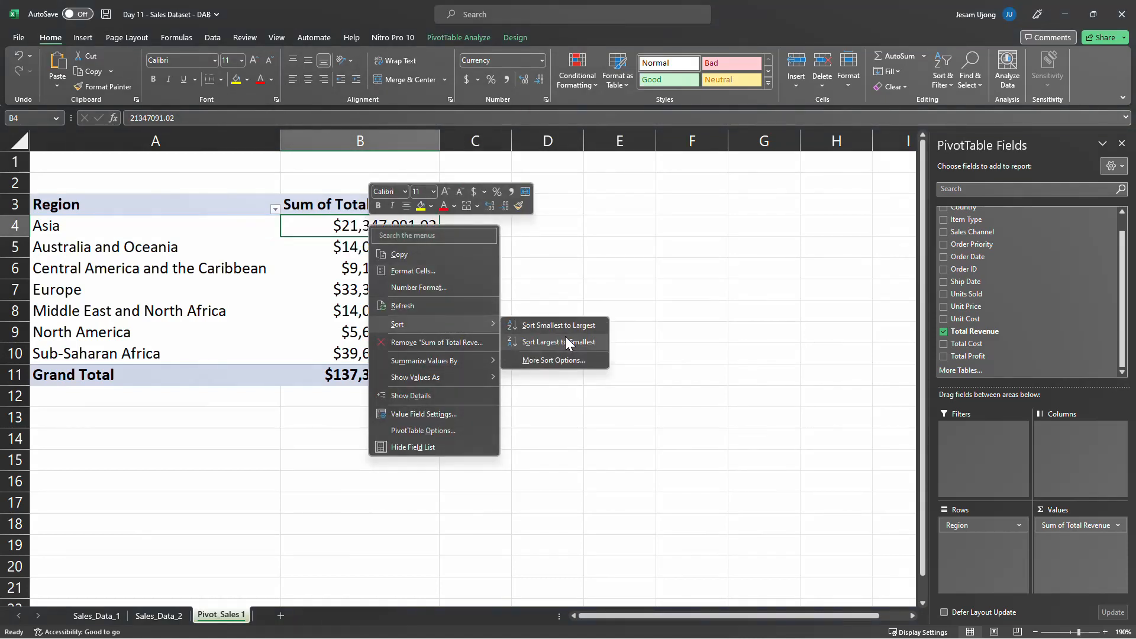
click(566, 340)
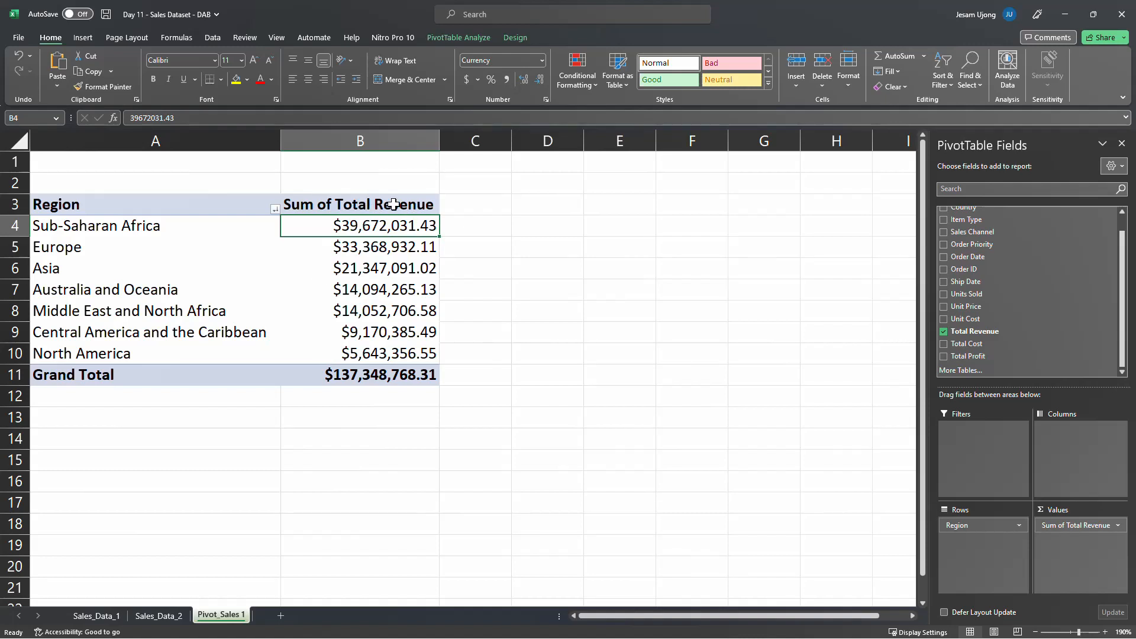
click(140, 232)
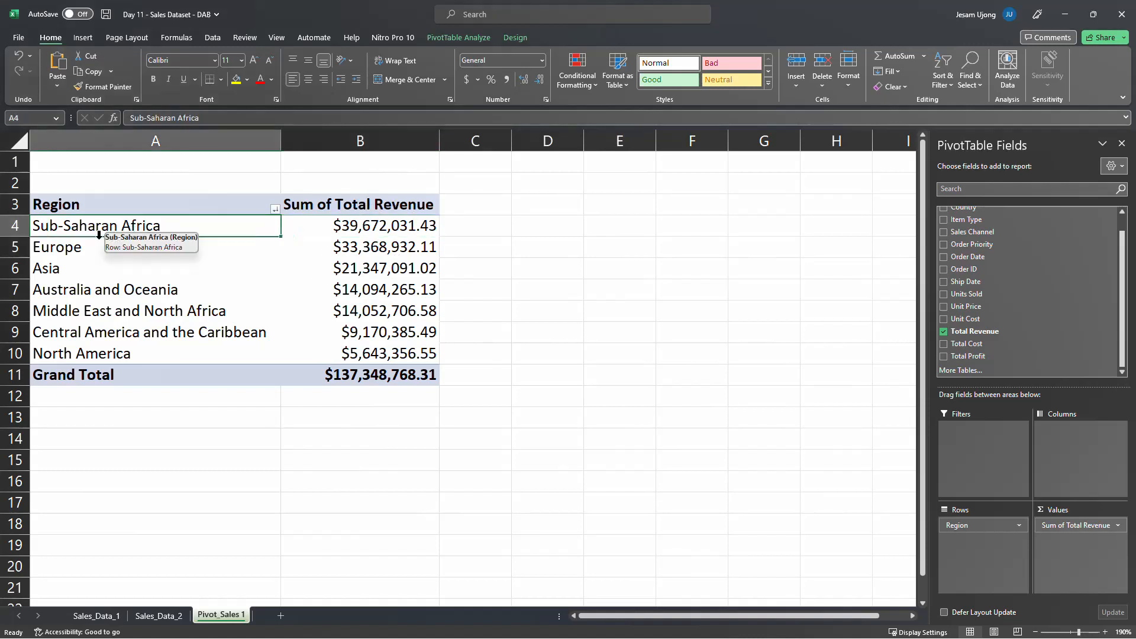
click(81, 246)
click(355, 244)
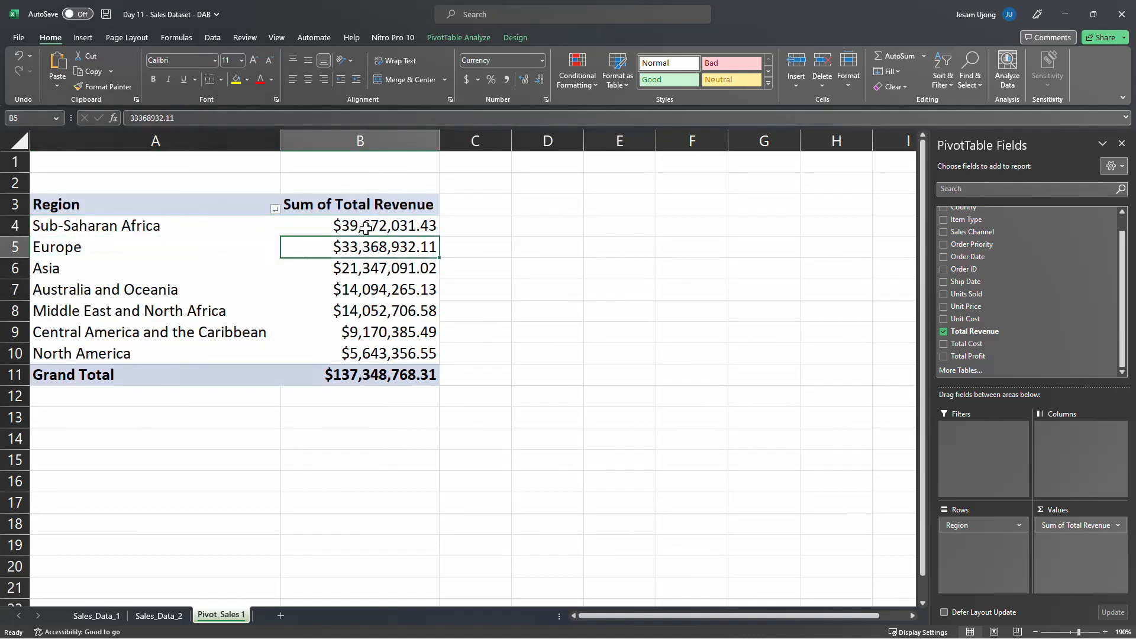
click(358, 228)
click(365, 251)
click(369, 282)
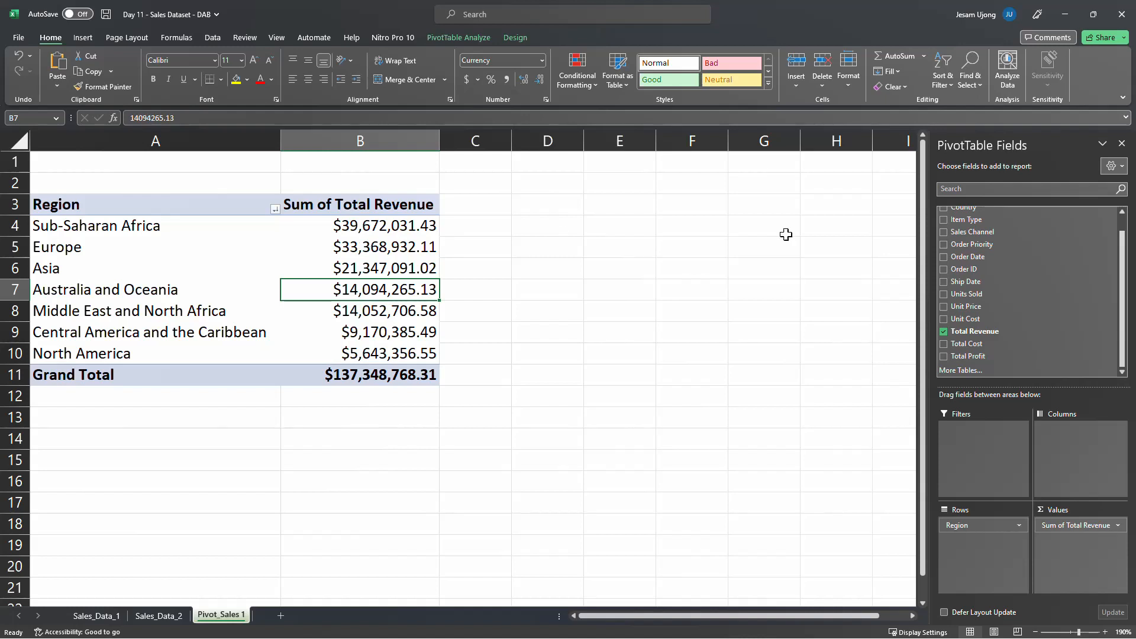
Add Country to the PivotTable rows beneath Region and look through the revenue listed per country
scroll(1006, 263, up, 1)
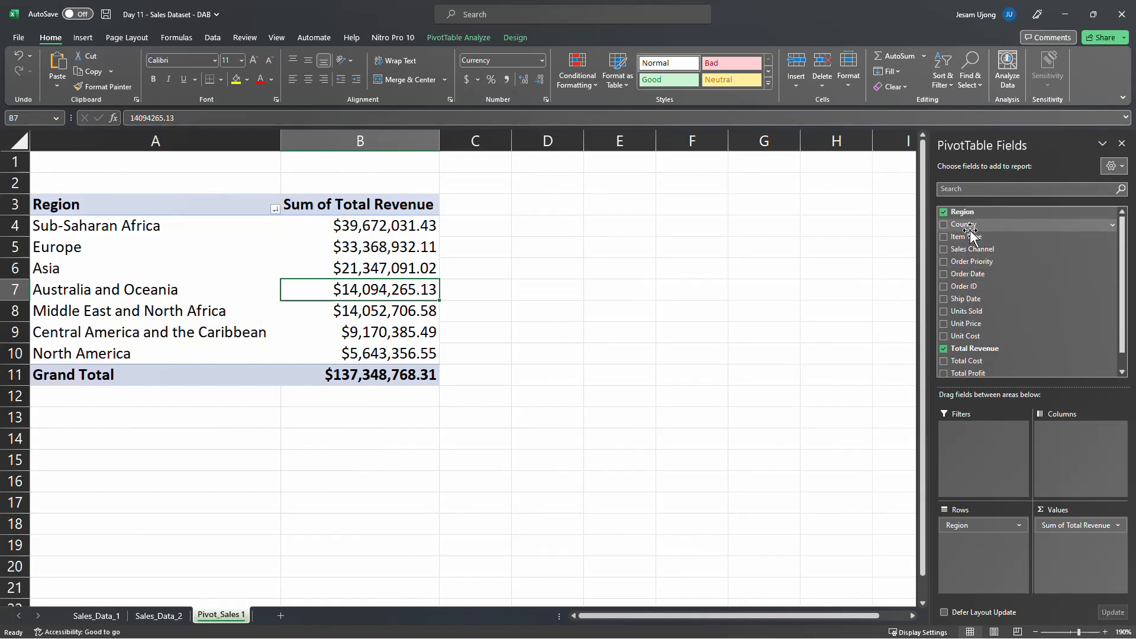
drag(970, 224, 987, 550)
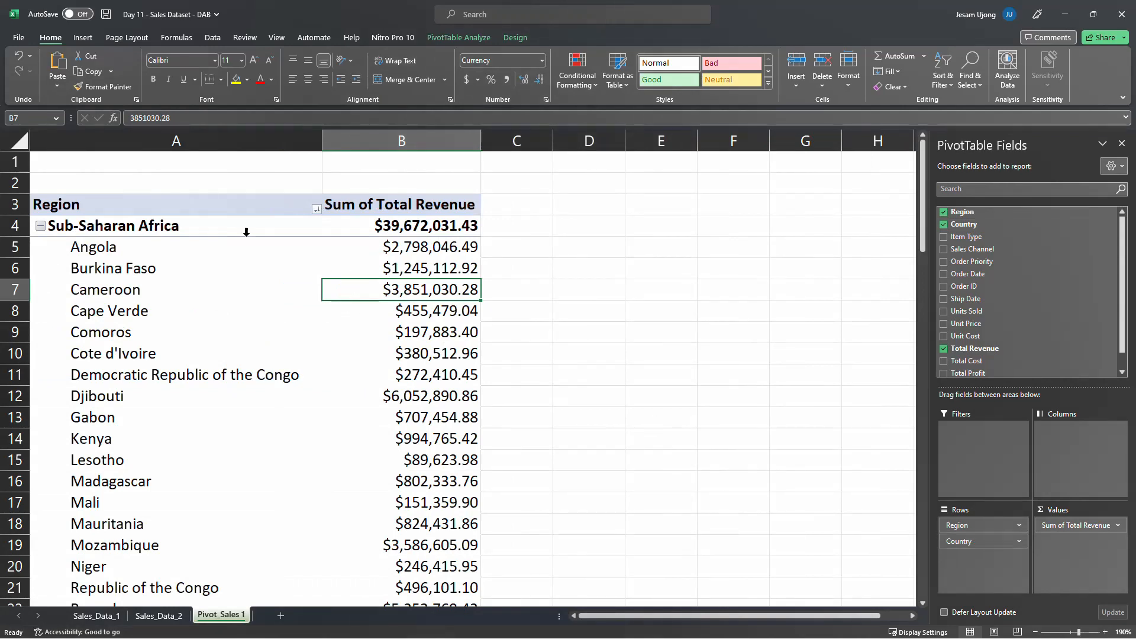
click(436, 253)
click(432, 287)
scroll(205, 326, down, 5)
scroll(205, 340, up, 5)
click(417, 253)
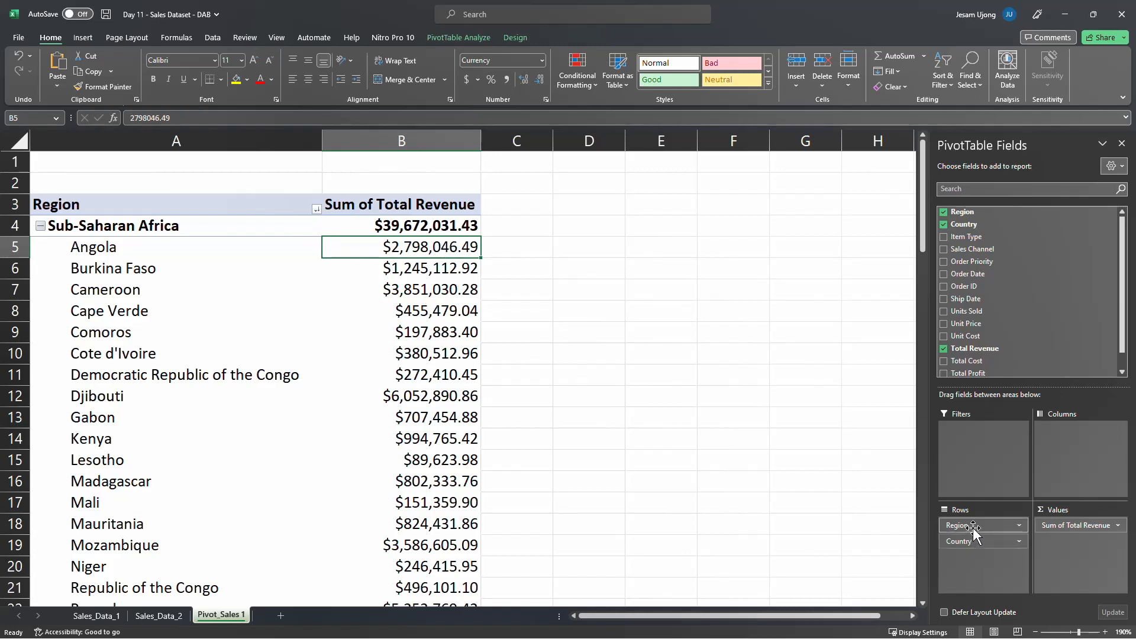
Move Region from the rows to the report filter and filter the PivotTable to Sub-Saharan Africa
drag(973, 524, 973, 465)
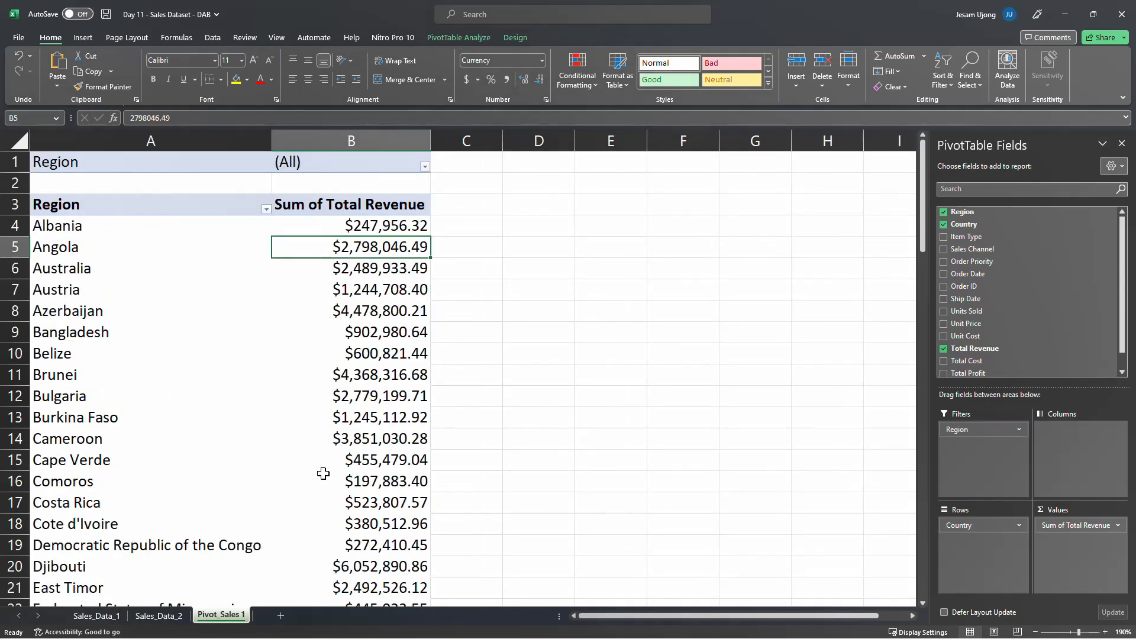
click(425, 167)
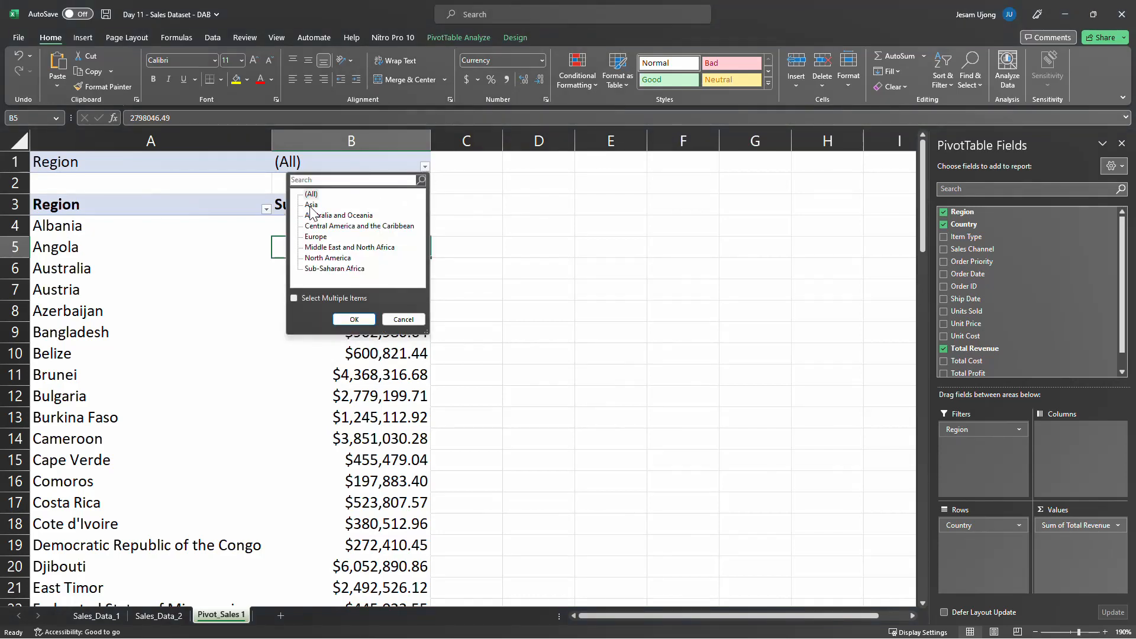
click(355, 269)
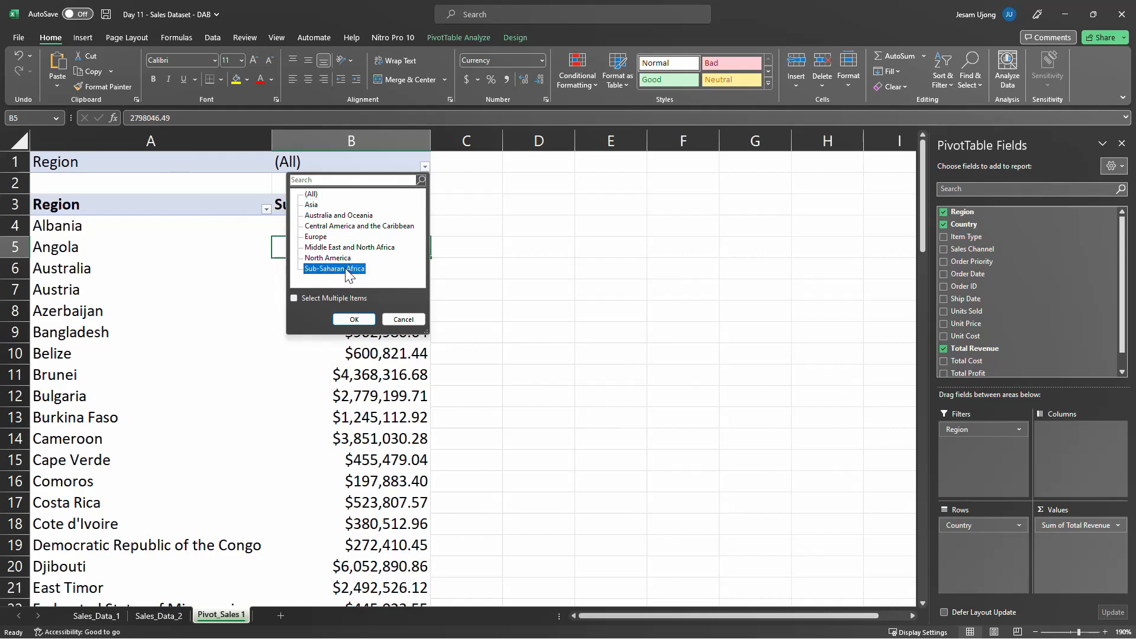
click(353, 320)
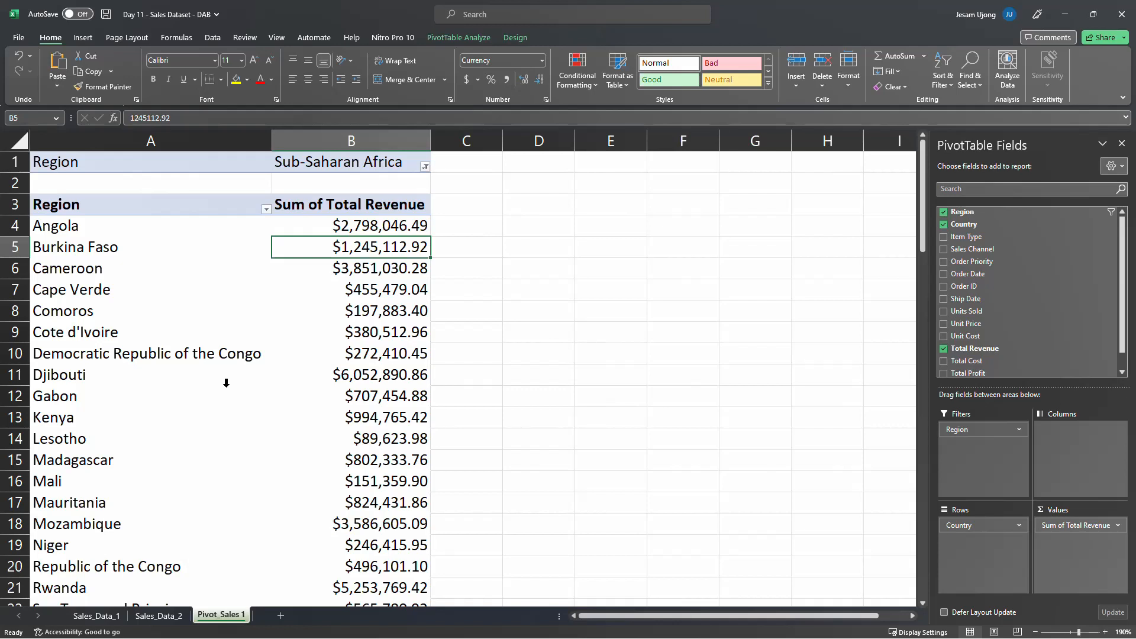
Try to sort the Sub-Saharan Africa countries by total revenue, using both a range of values and a single value
click(370, 220)
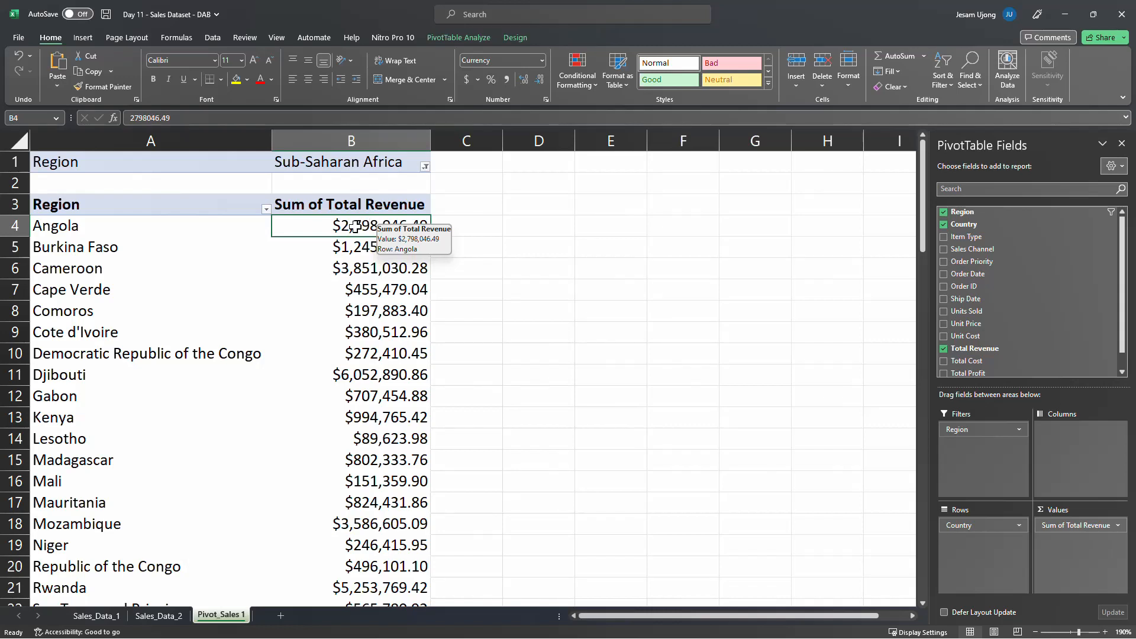
drag(356, 224, 379, 567)
right_click(374, 325)
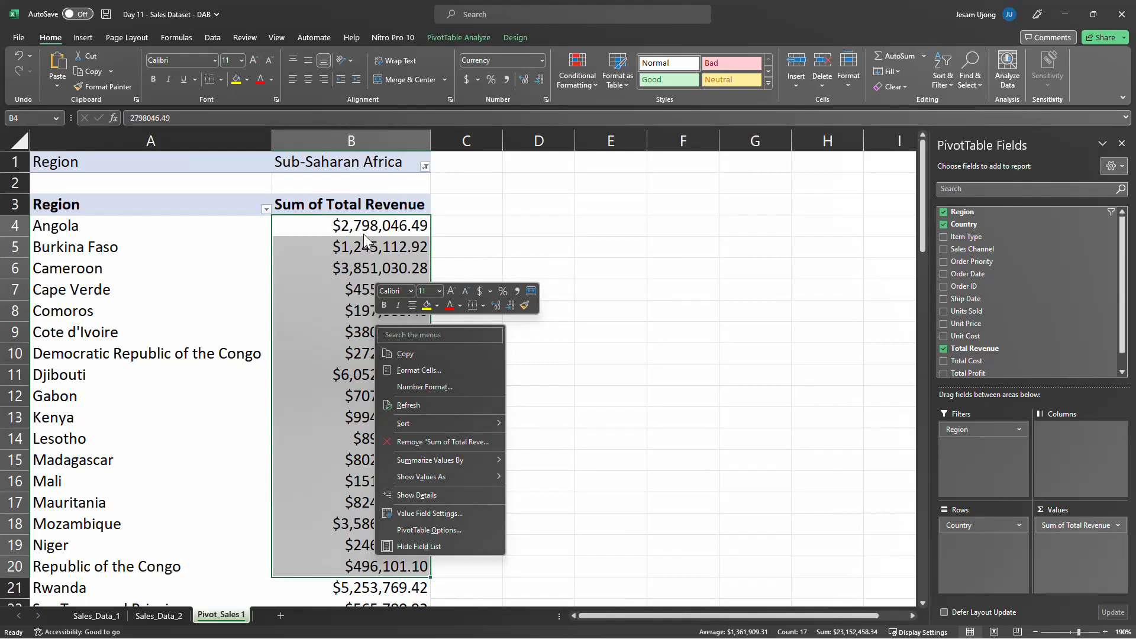
key(Escape)
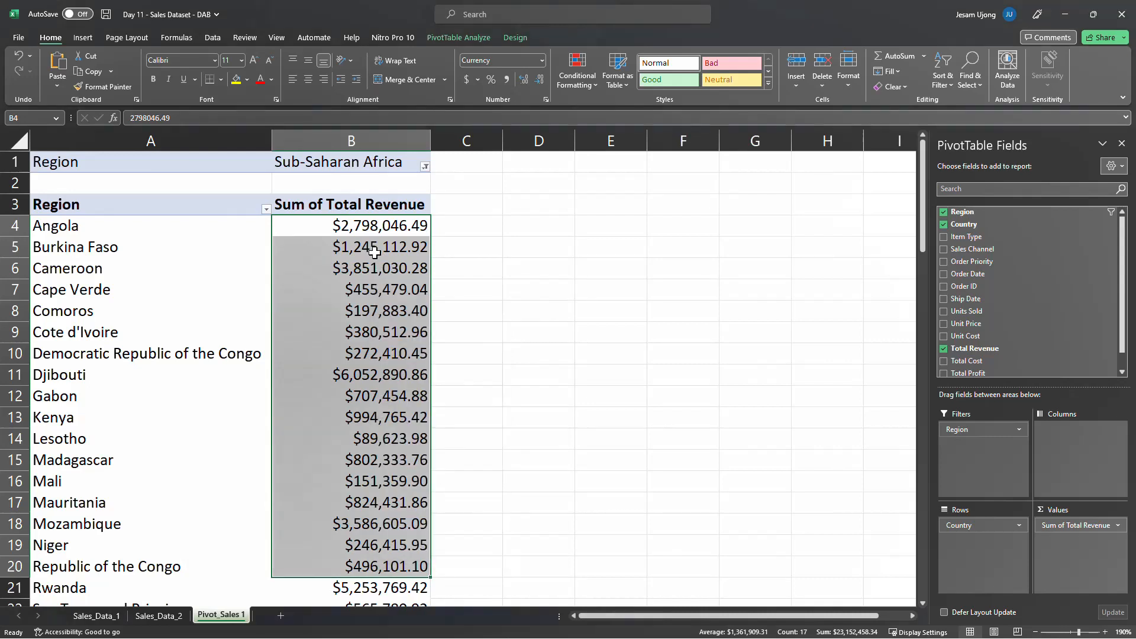
click(385, 247)
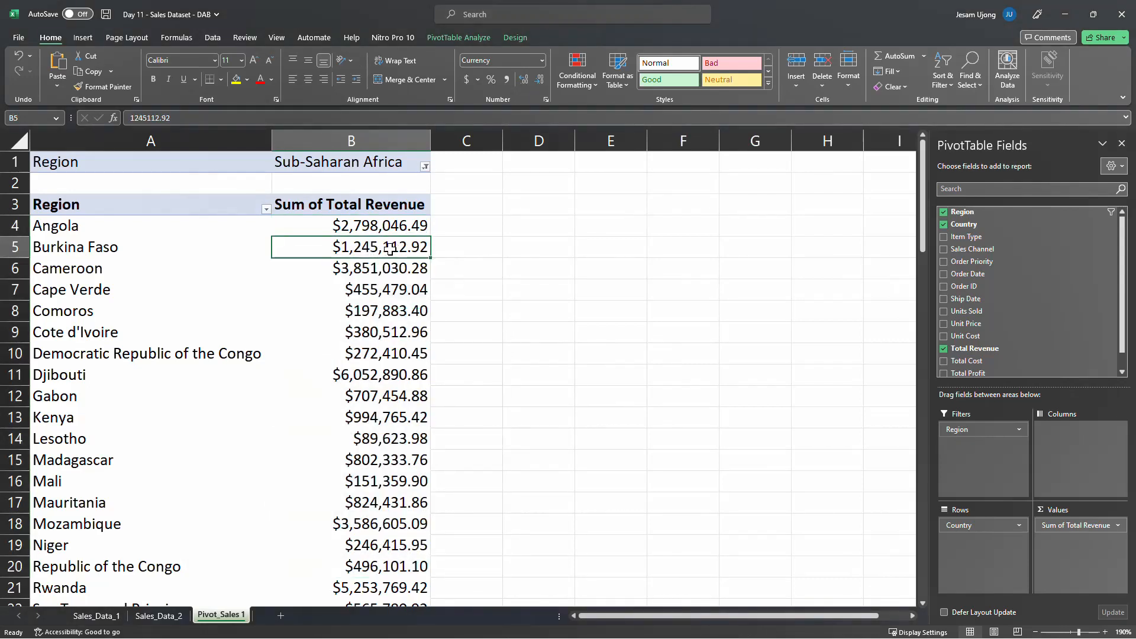
right_click(389, 249)
click(377, 254)
drag(374, 228, 388, 441)
right_click(382, 293)
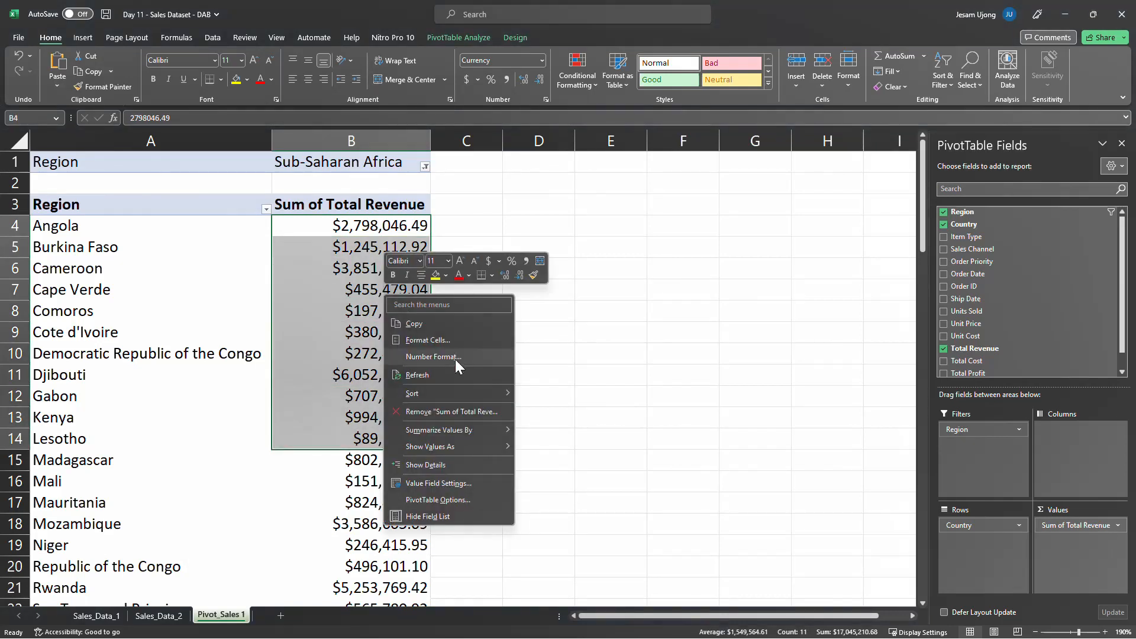
mouse_move(458, 396)
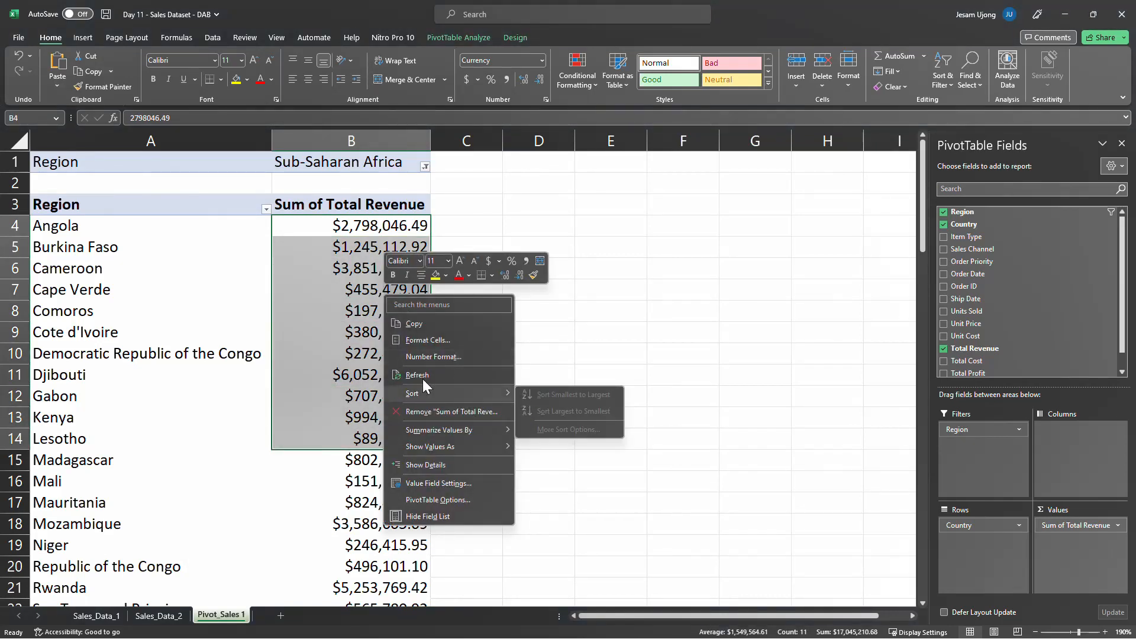
click(417, 375)
click(375, 273)
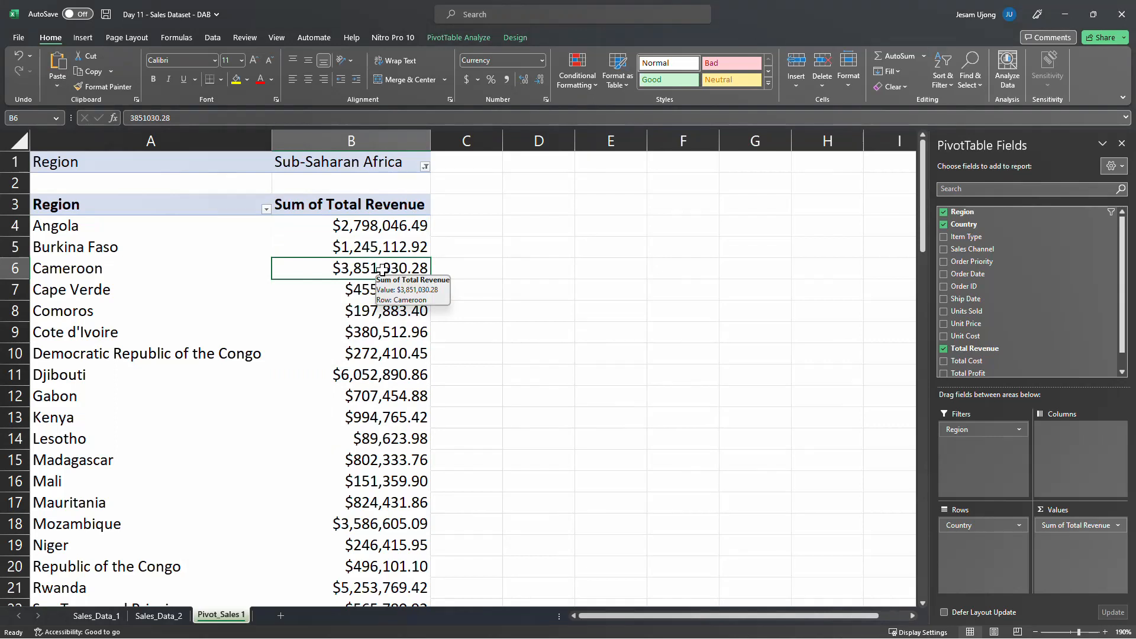
right_click(384, 271)
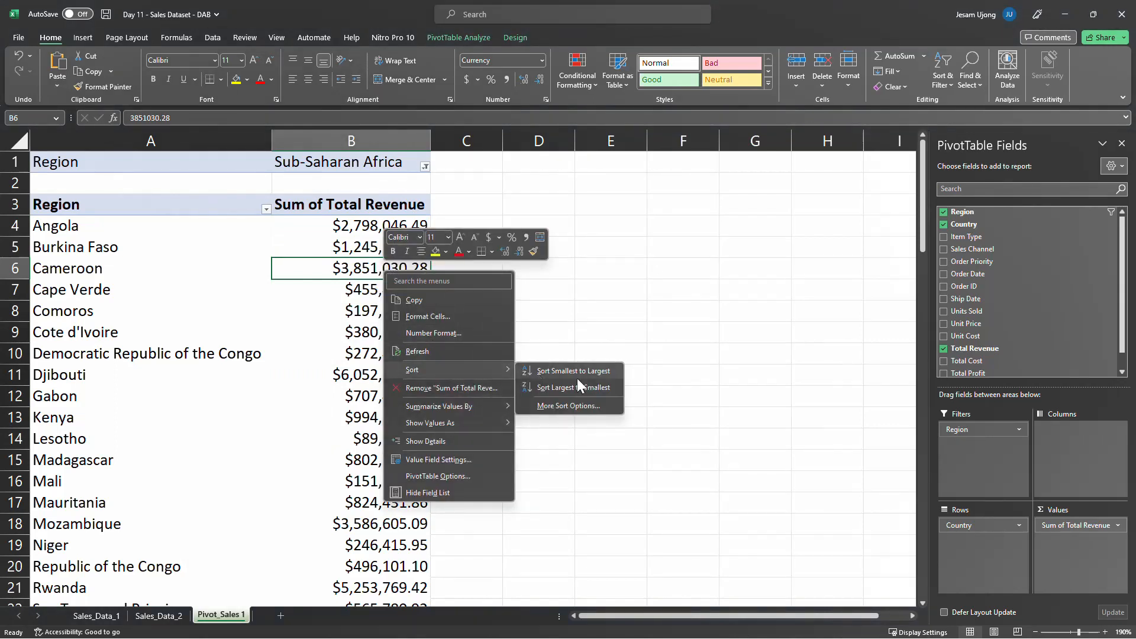
key(Escape)
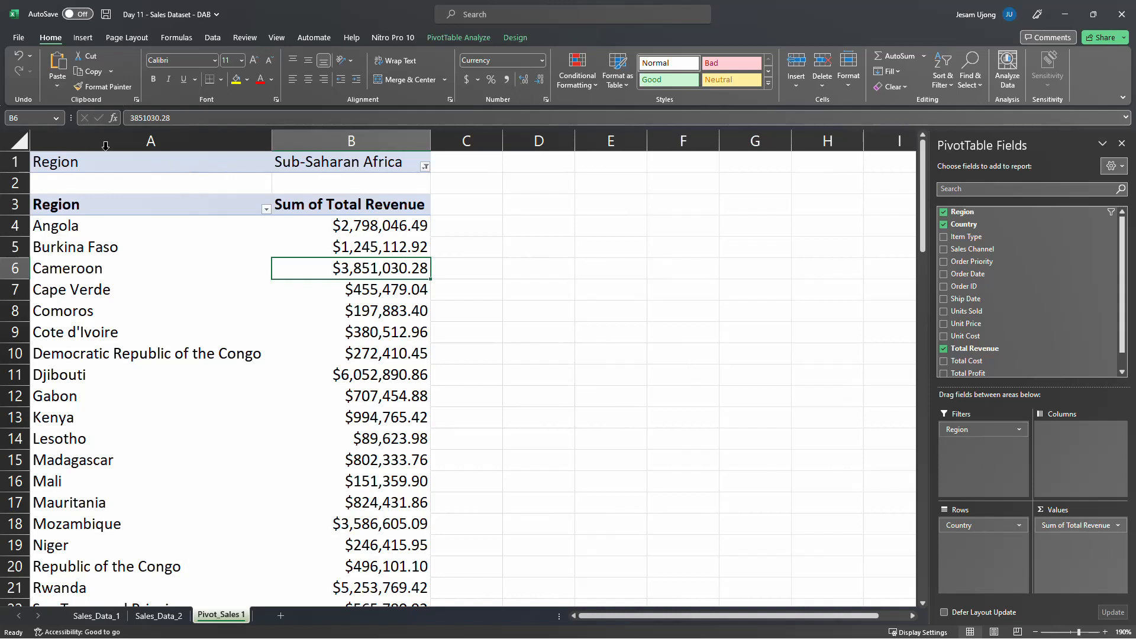
Reapply the PivotTable's Region filter with Sub-Saharan Africa selected
click(148, 166)
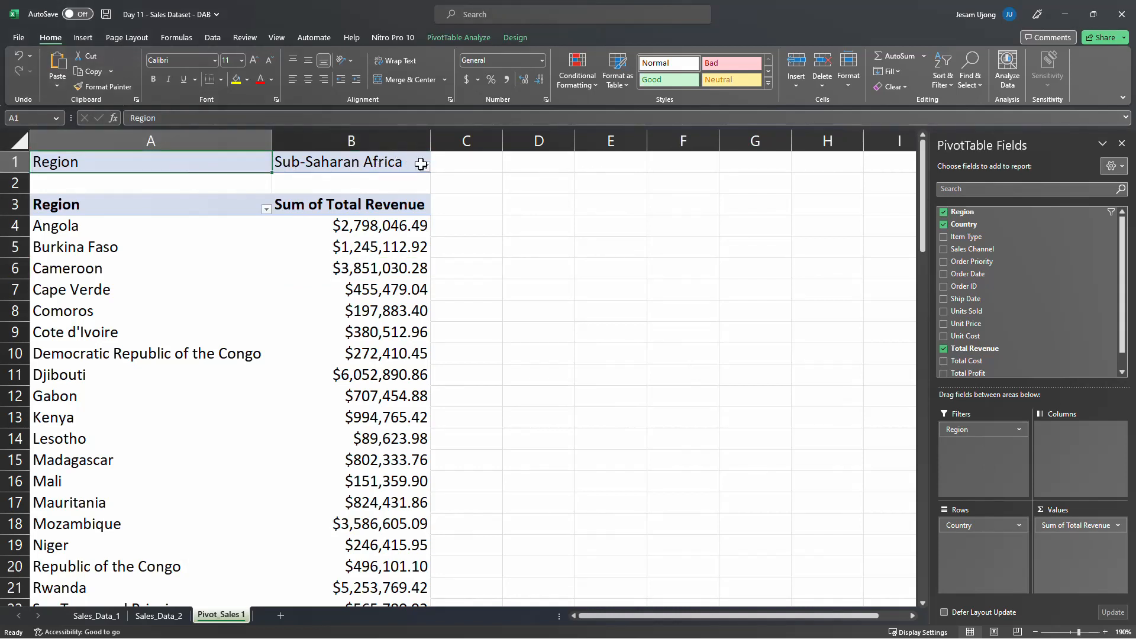
click(424, 166)
click(340, 269)
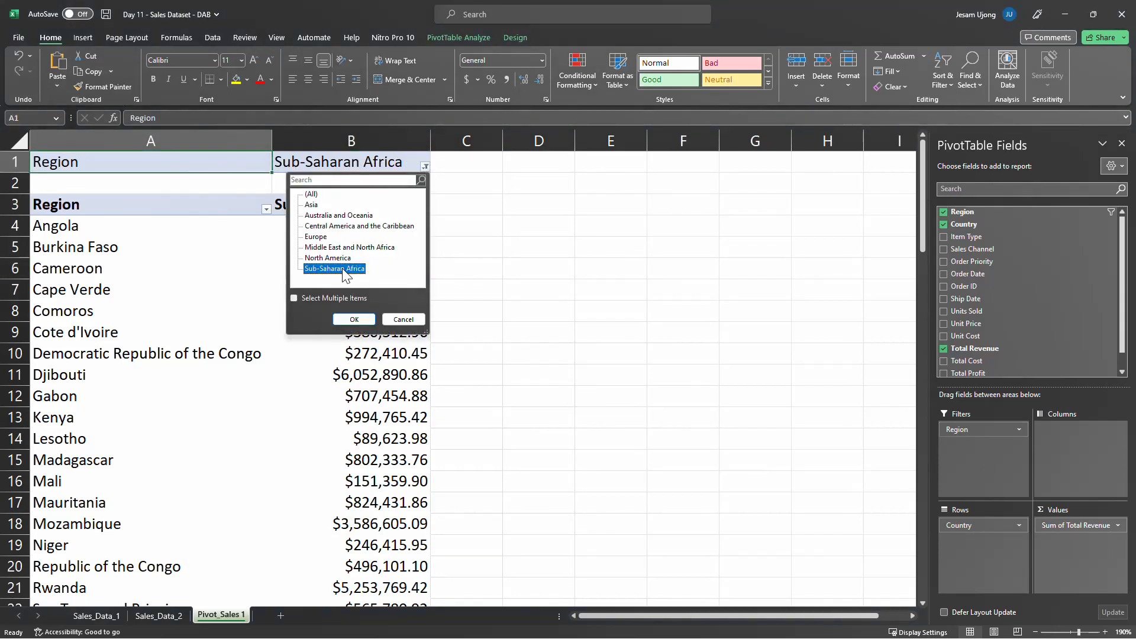
click(362, 321)
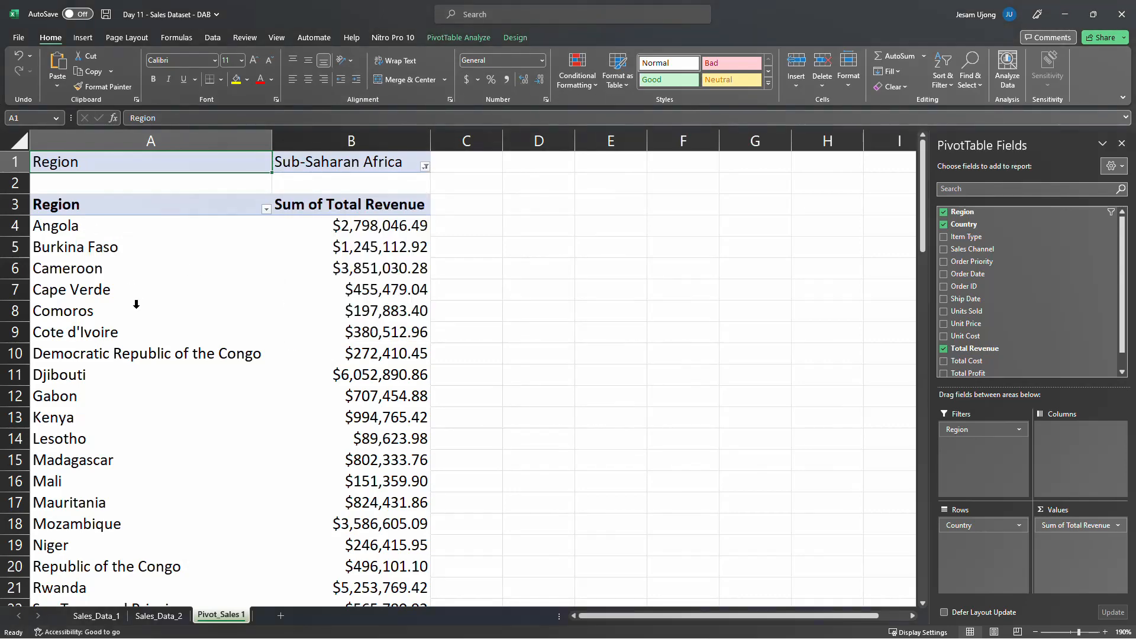
Sort the Sub-Saharan Africa countries by total revenue from largest to smallest and look through the ranking
scroll(134, 302, down, 3)
scroll(106, 503, up, 1)
scroll(109, 490, up, 2)
click(386, 225)
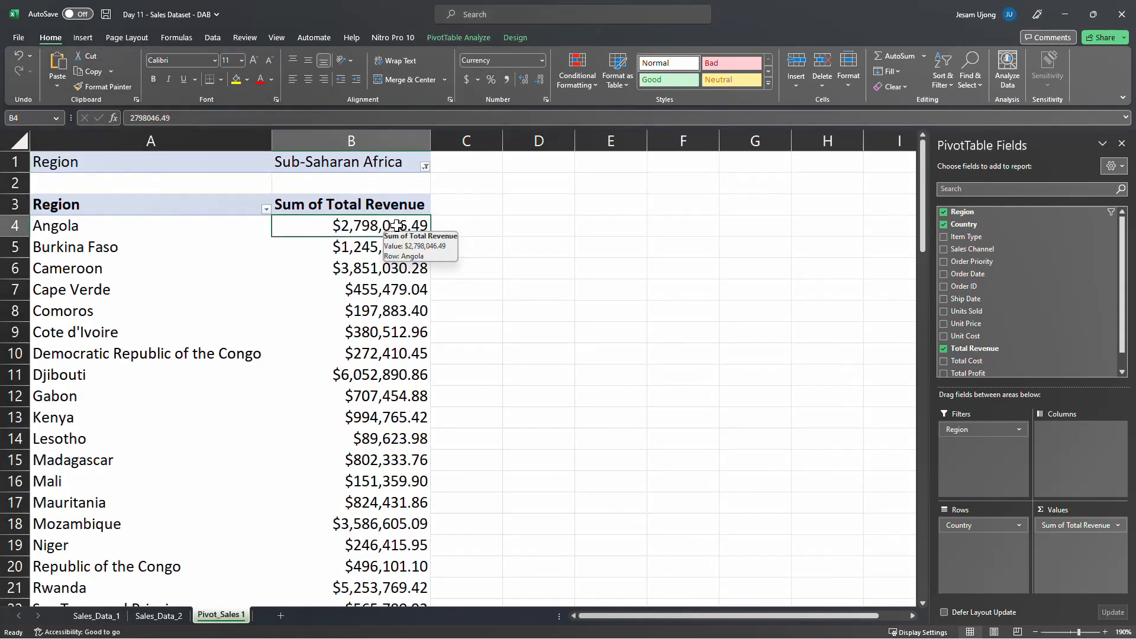
right_click(395, 224)
mouse_move(512, 320)
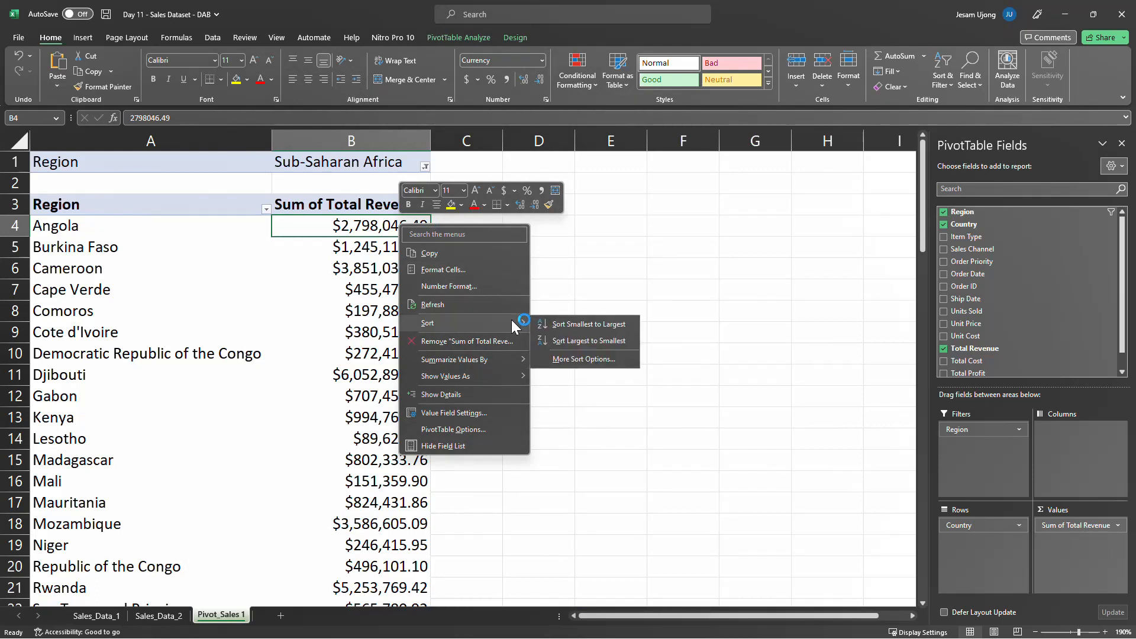
click(598, 341)
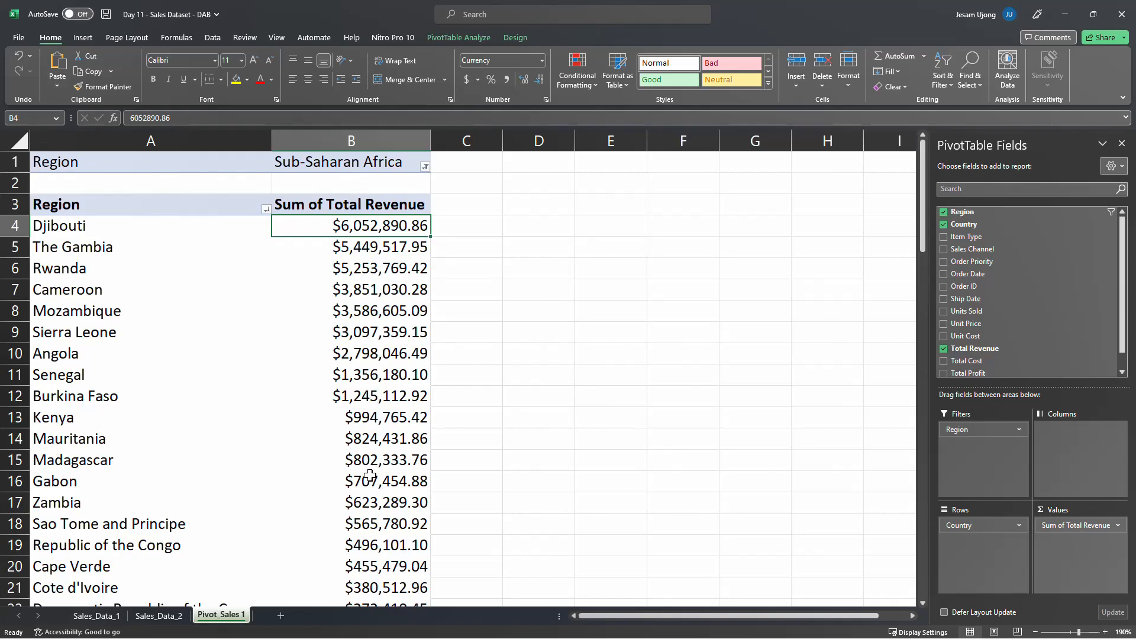
mouse_move(370, 475)
scroll(287, 269, down, 3)
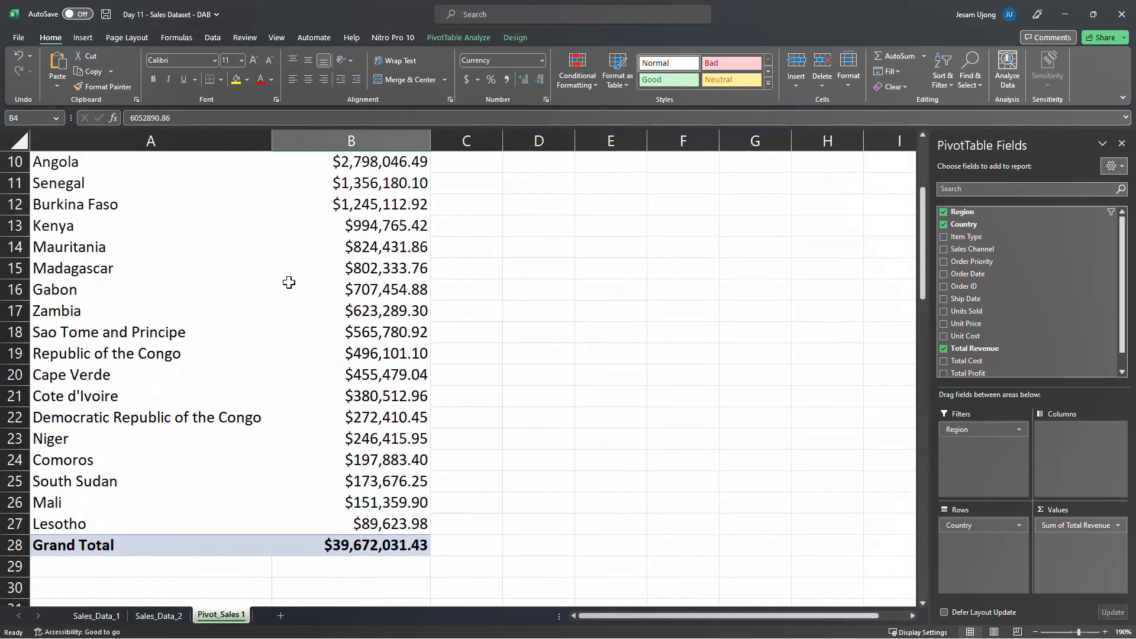
scroll(278, 534, up, 1)
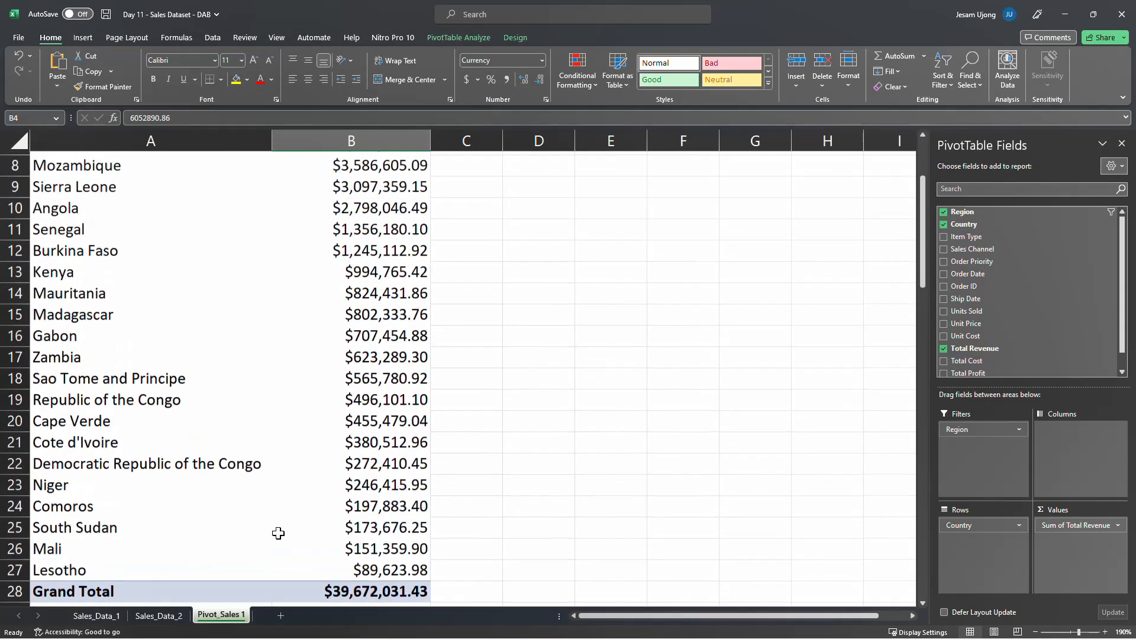
scroll(280, 531, up, 3)
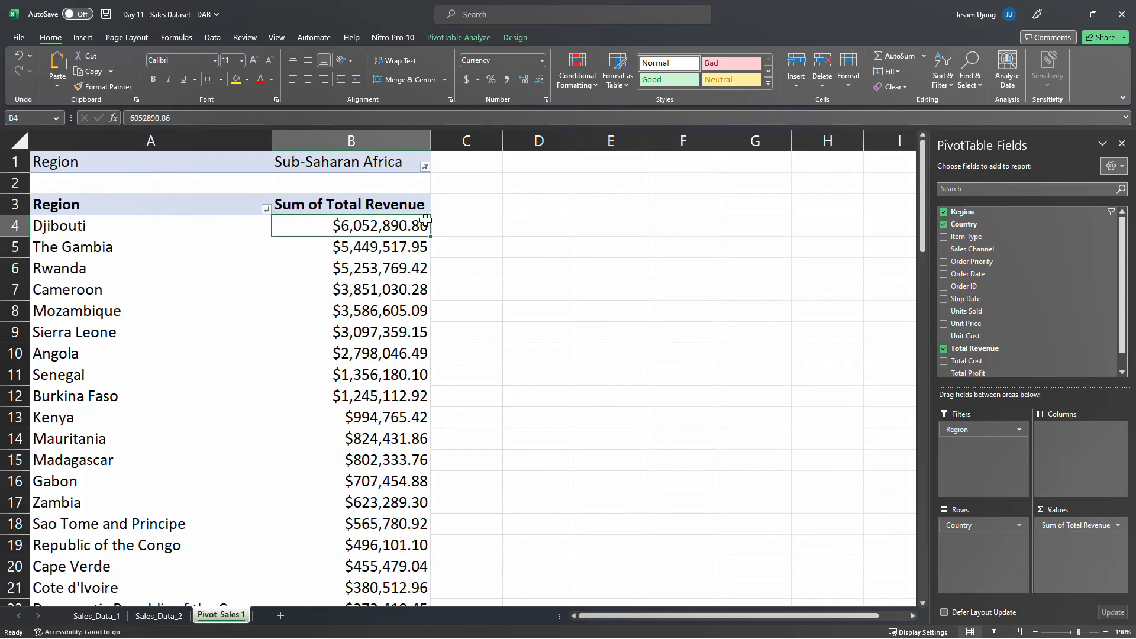
Switch the PivotTable's Region filter to Europe and look through the ranked European countries
click(425, 166)
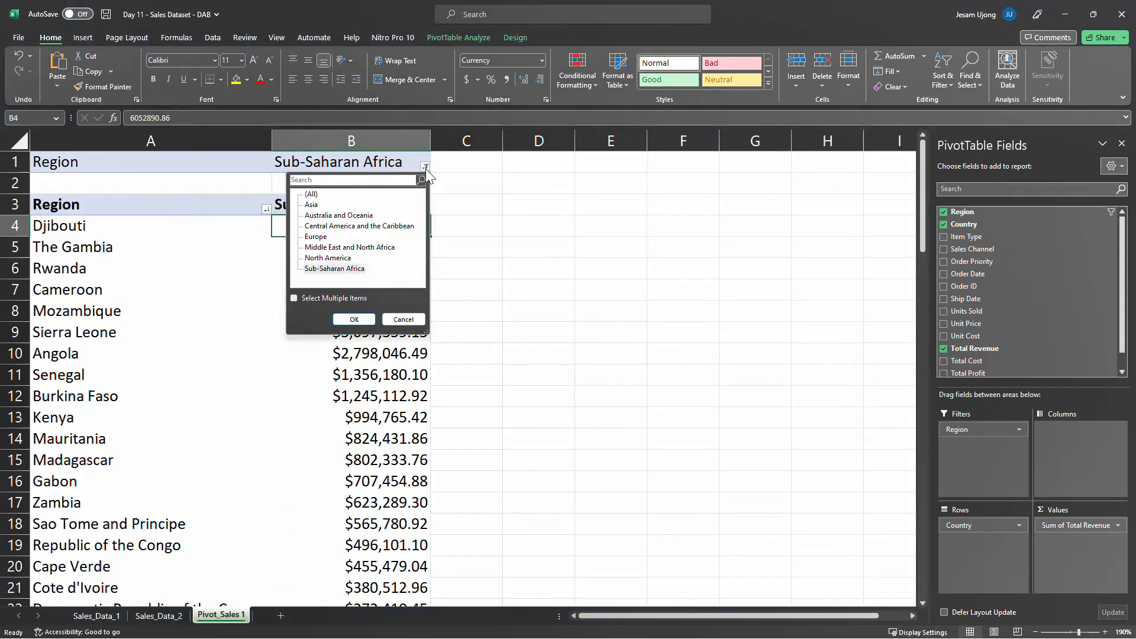
click(328, 237)
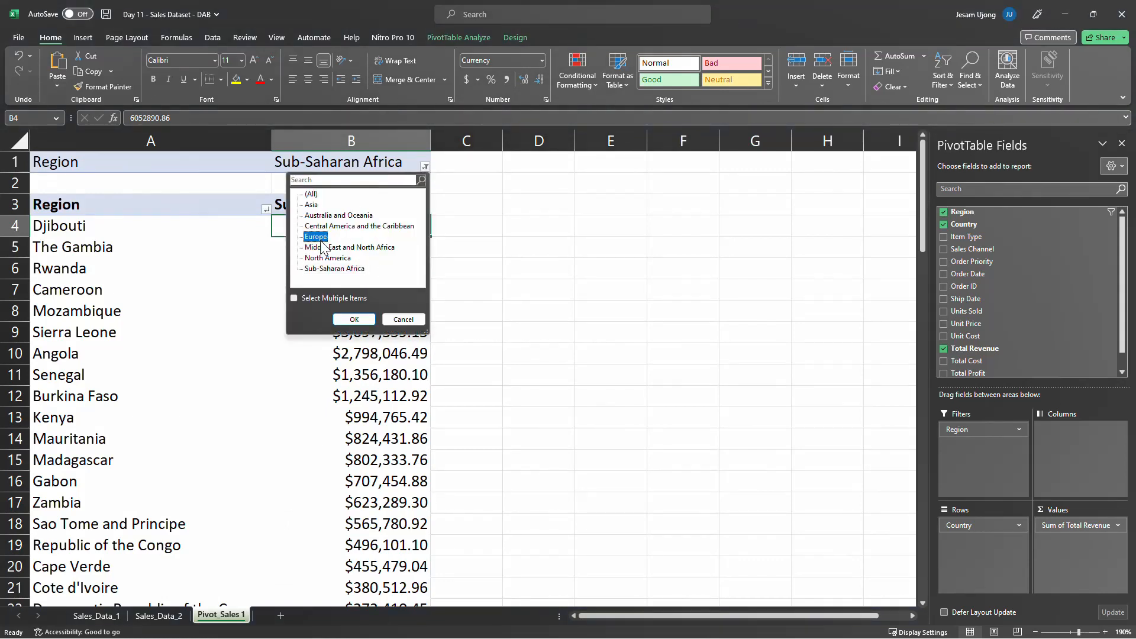
click(354, 319)
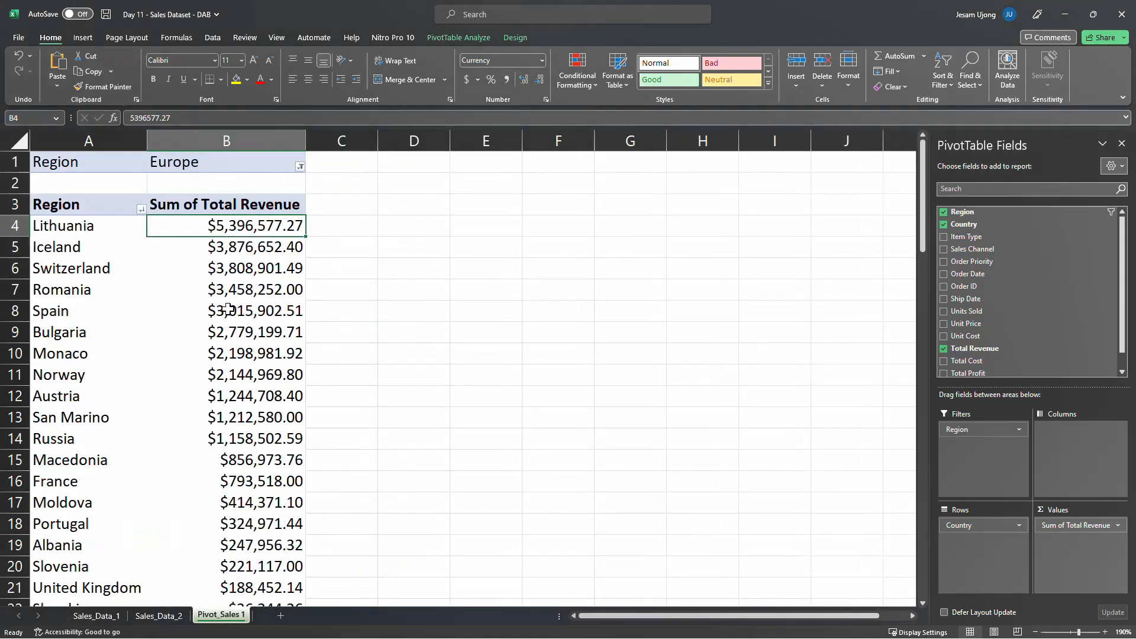
scroll(78, 251, down, 1)
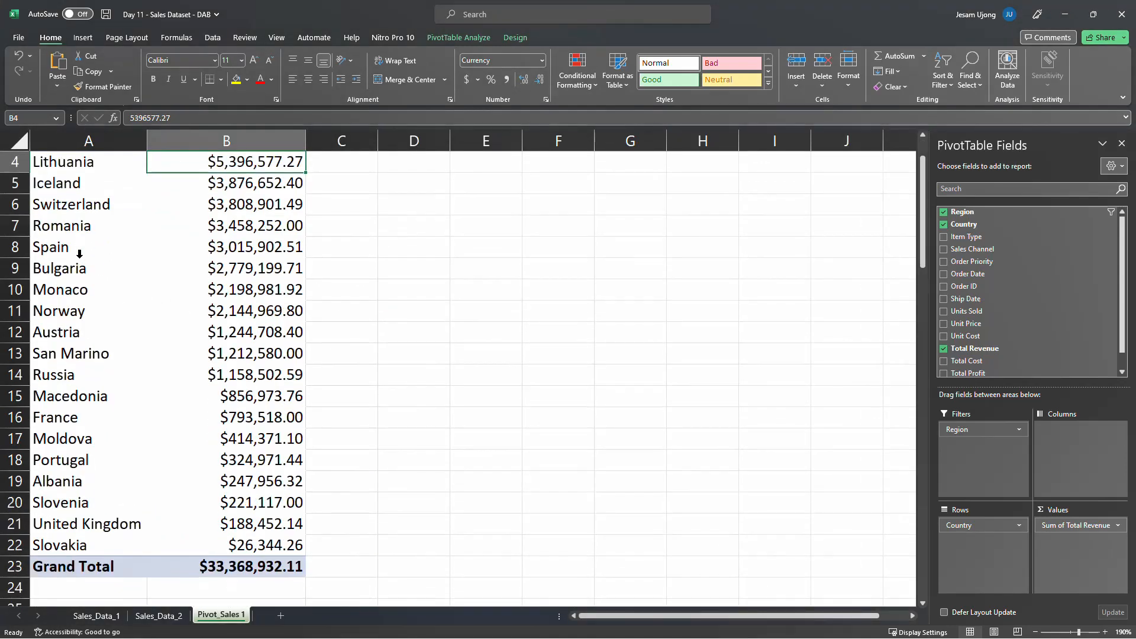
scroll(79, 254, up, 1)
Rename the PivotTable's row header in A3 to Country and check Europe's grand total revenue
click(59, 207)
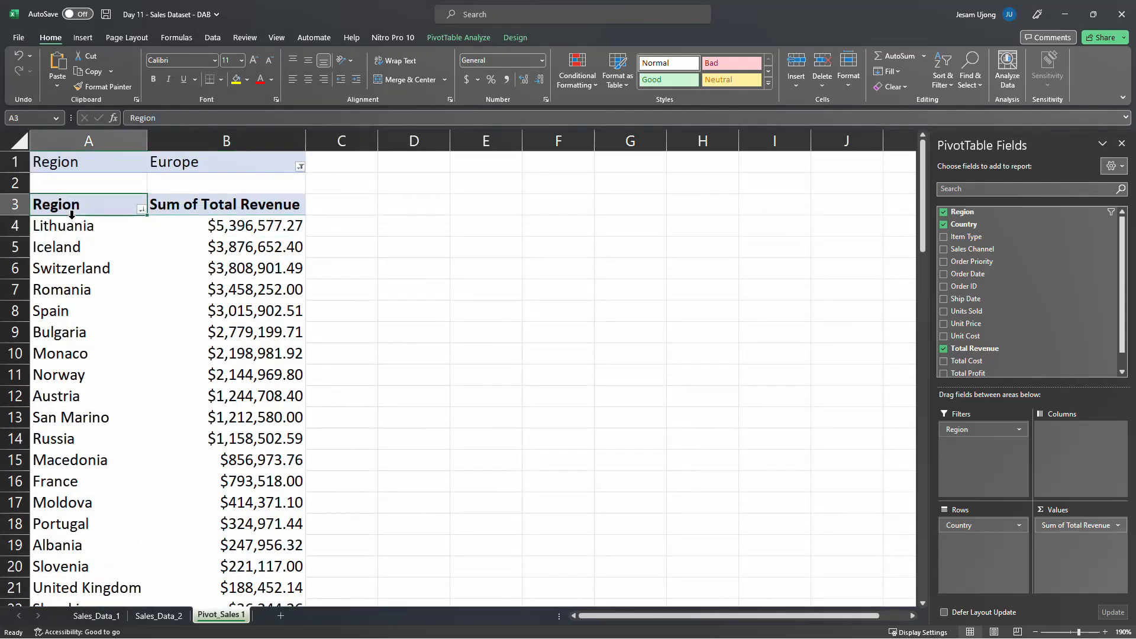
text(Country)
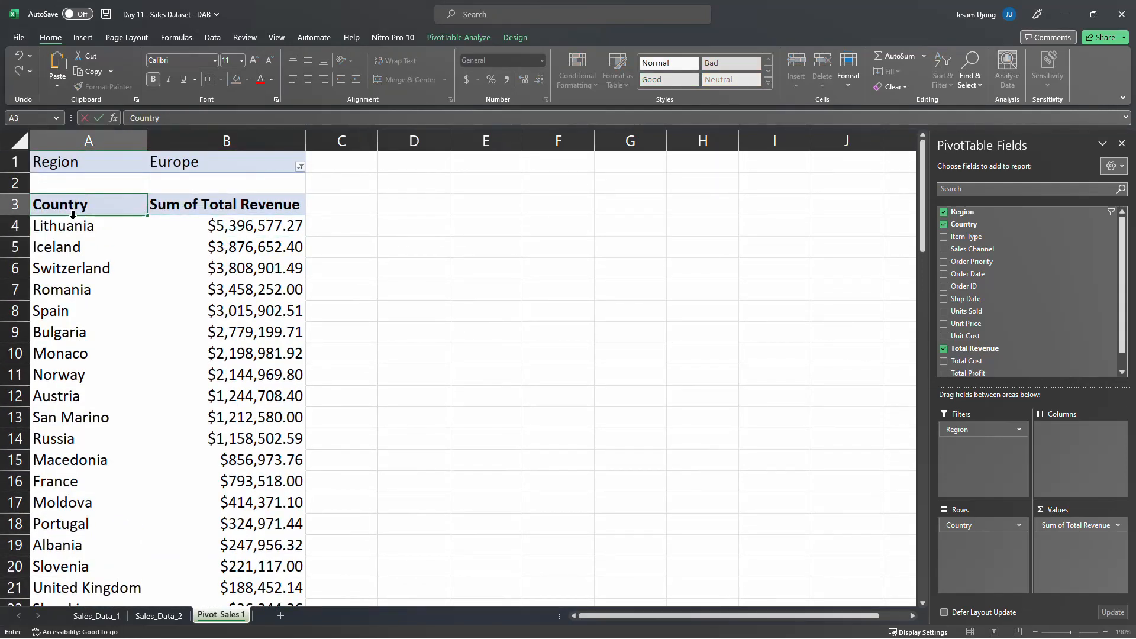
key(Return)
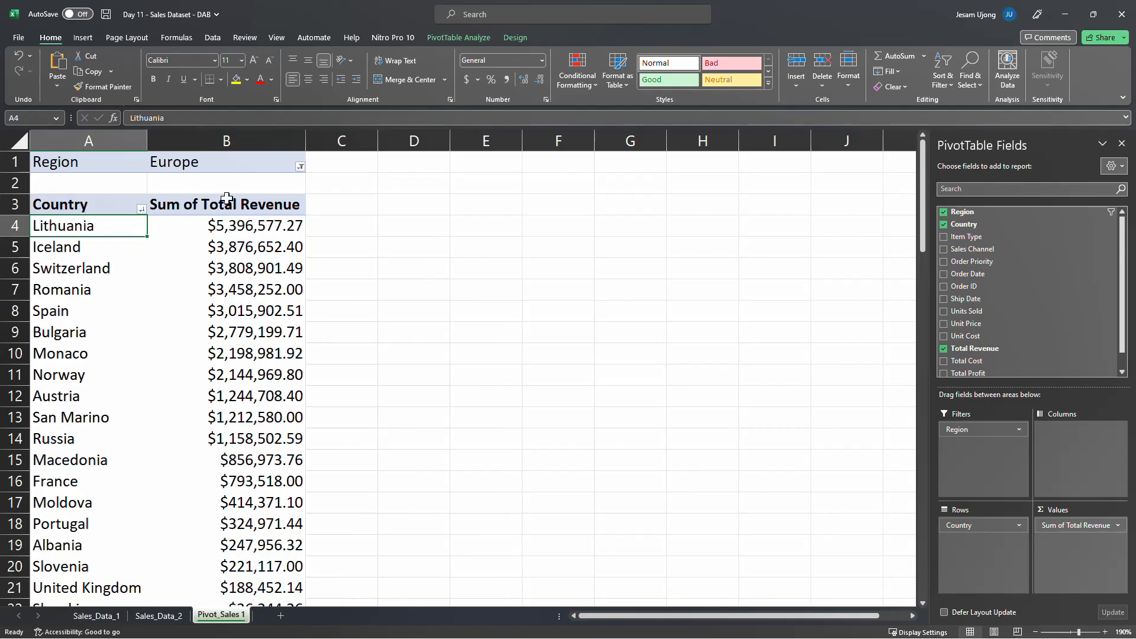
scroll(275, 265, down, 3)
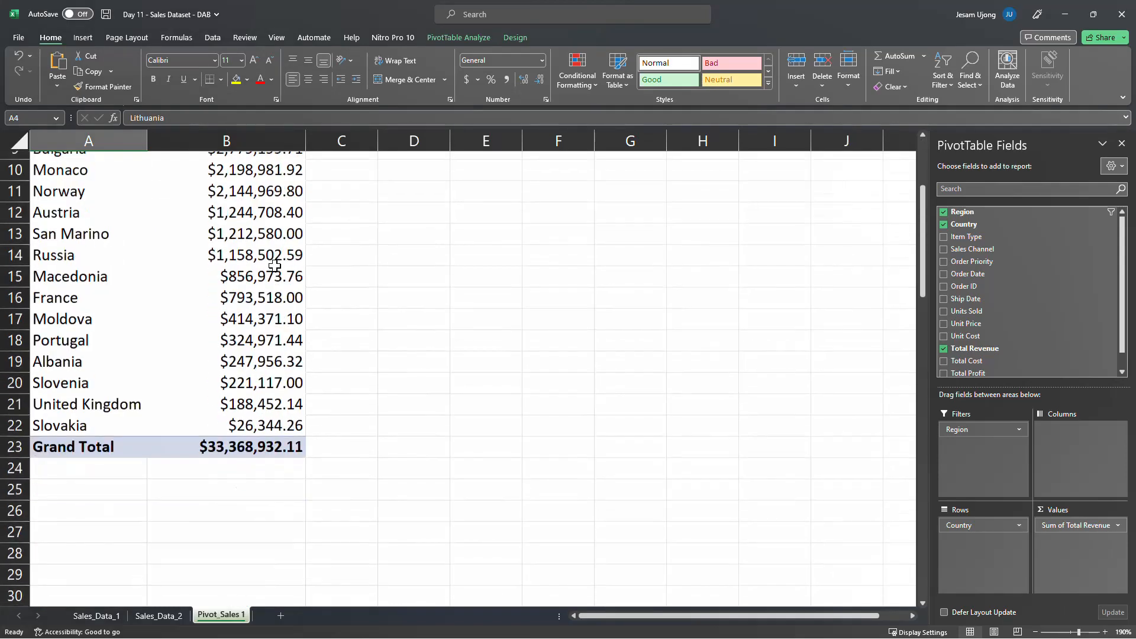
click(231, 436)
scroll(235, 373, up, 3)
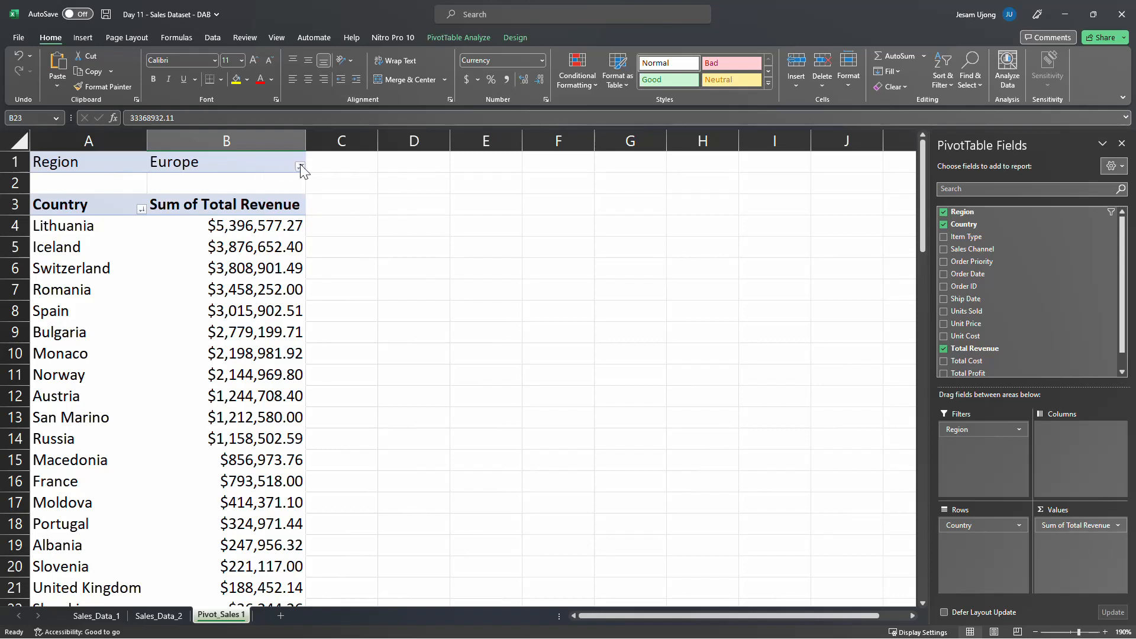
Allow multiple items in the Region filter and include all the remaining regions alongside Europe
click(300, 166)
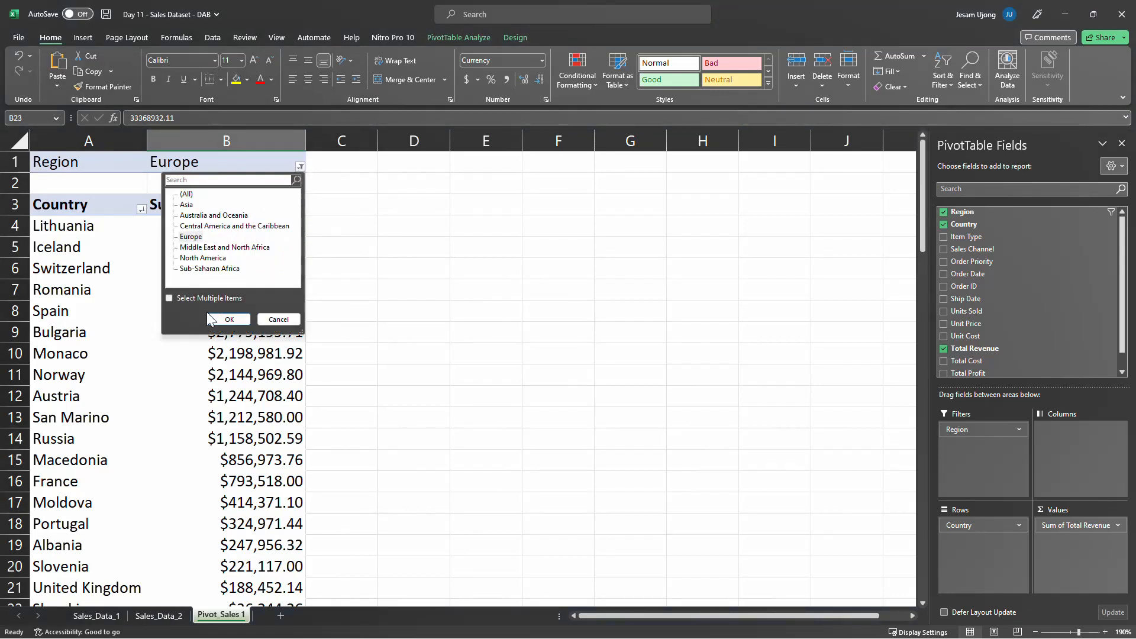
click(169, 298)
click(185, 204)
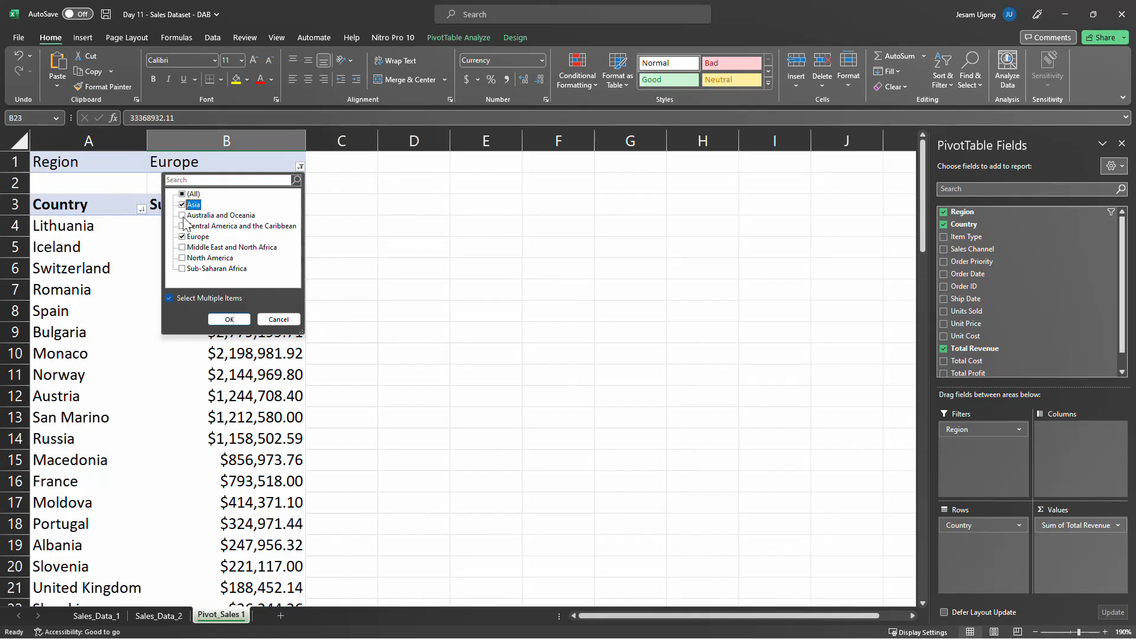
click(185, 215)
click(183, 227)
click(183, 247)
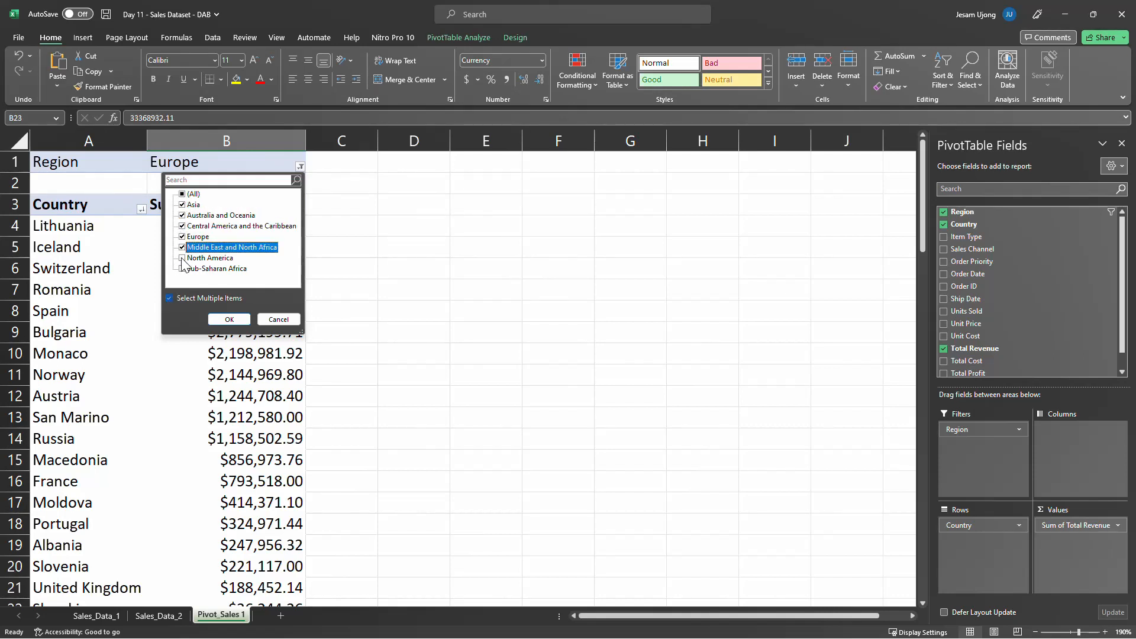
click(183, 270)
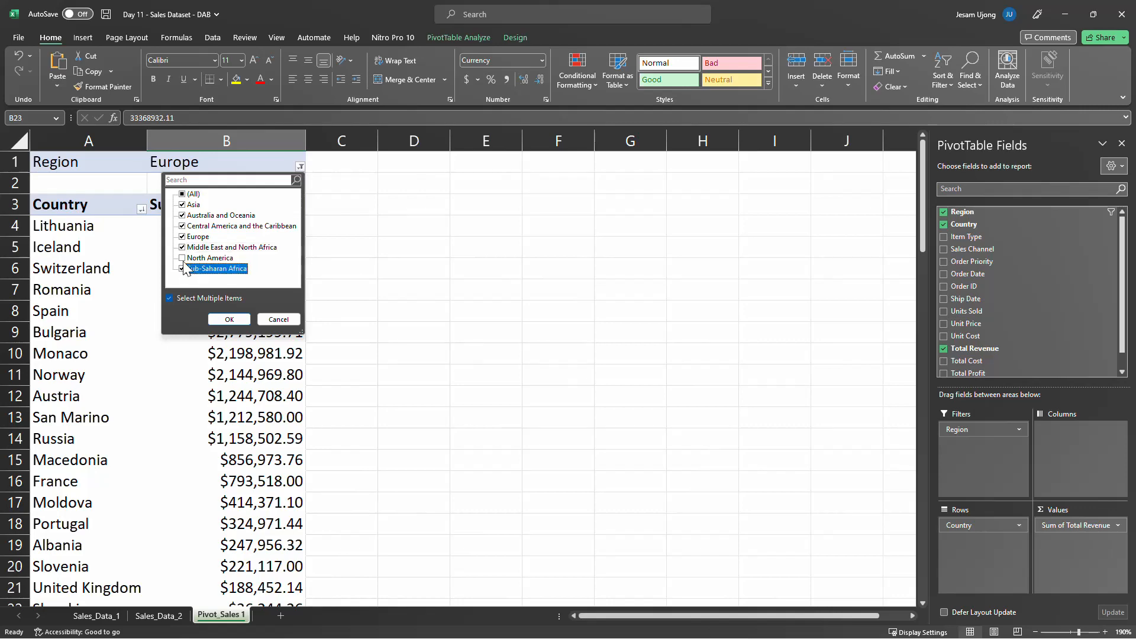
click(183, 258)
click(229, 320)
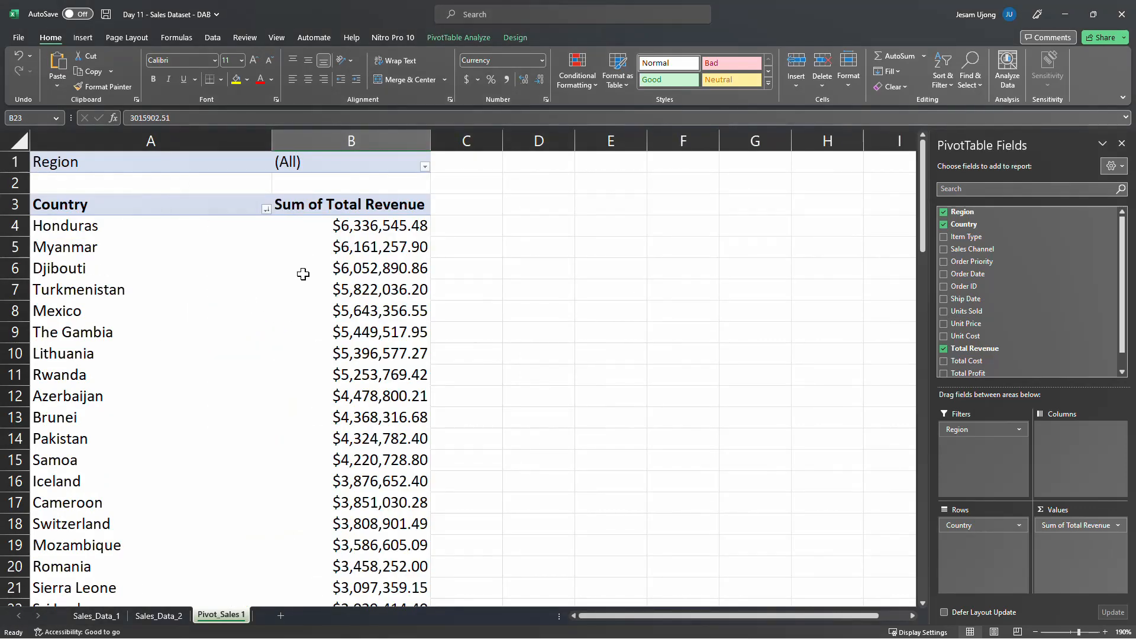
Look through the countries of all regions and return the PivotTable to Region rows only, without the Region filter or Country
click(424, 167)
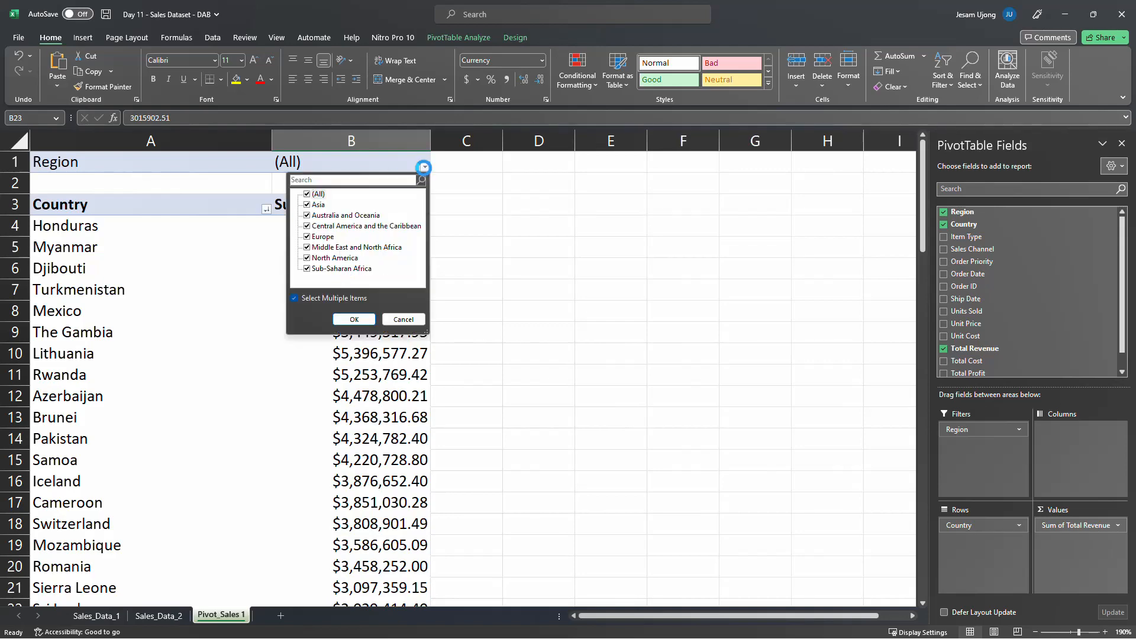
click(395, 384)
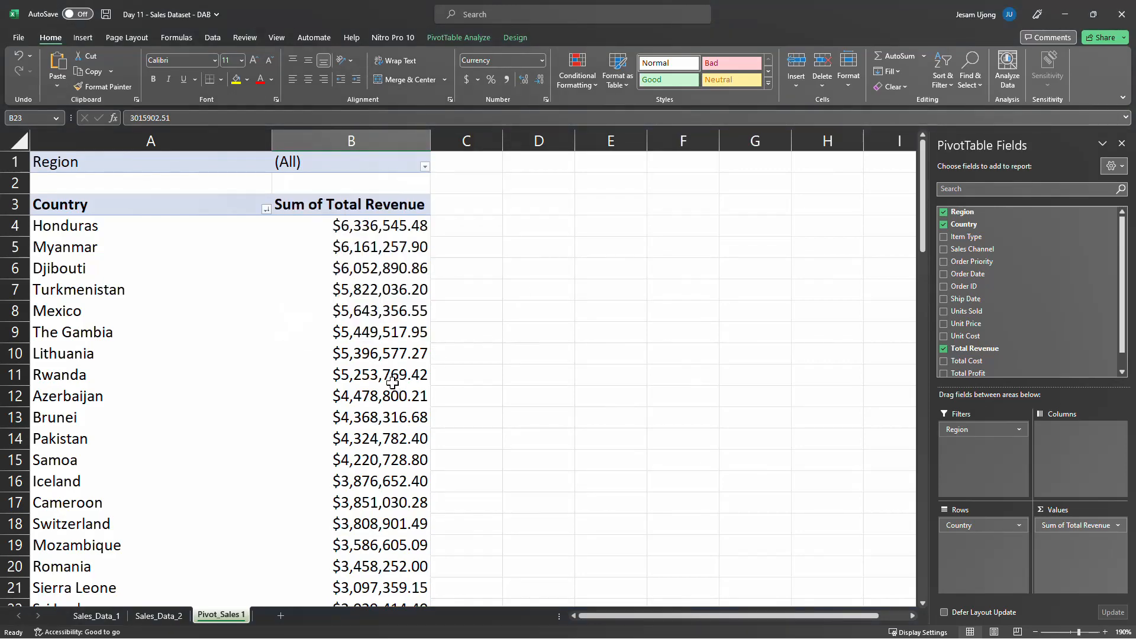
scroll(398, 363, down, 7)
scroll(395, 347, down, 5)
scroll(396, 331, up, 12)
drag(987, 430, 730, 512)
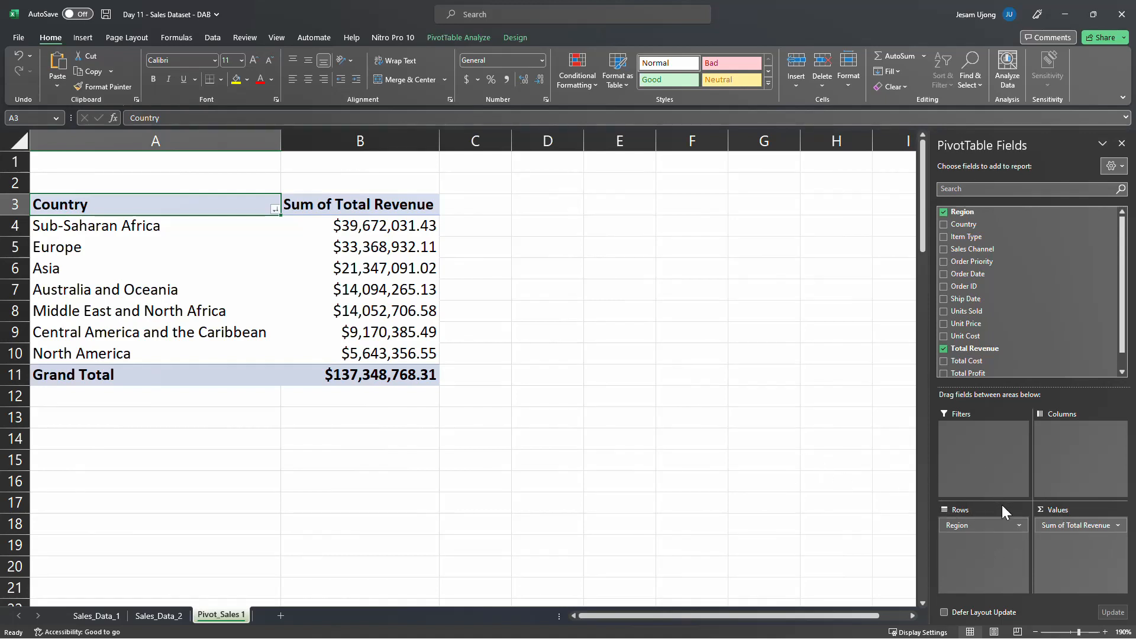
Try Country as a second row field beneath Region and remove it from the PivotTable again
drag(985, 226, 1000, 547)
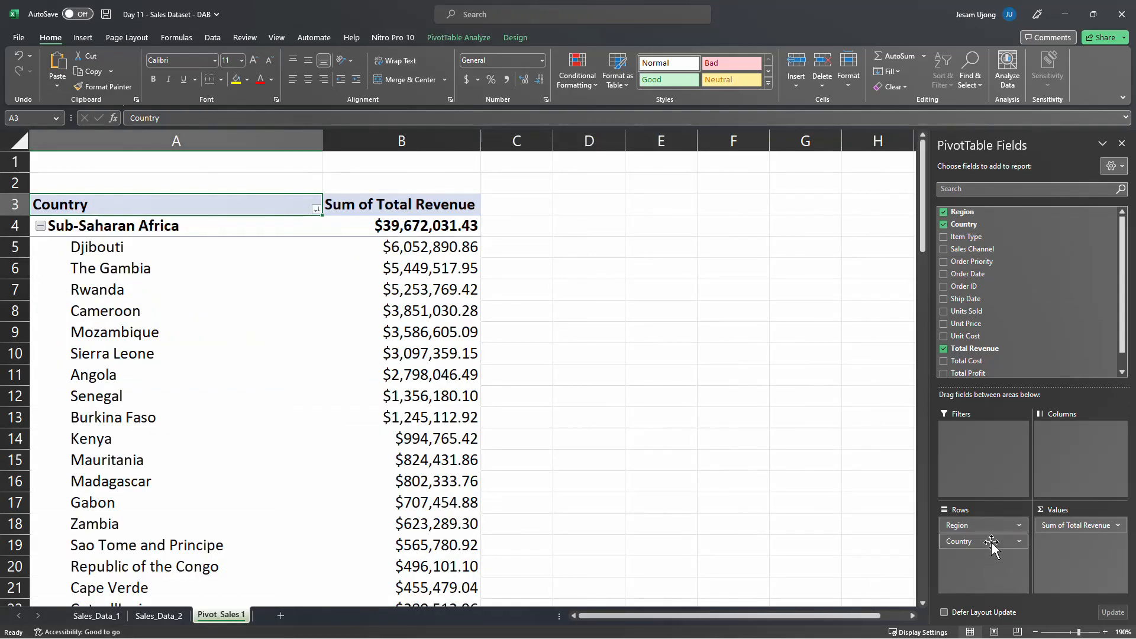
drag(991, 542, 837, 549)
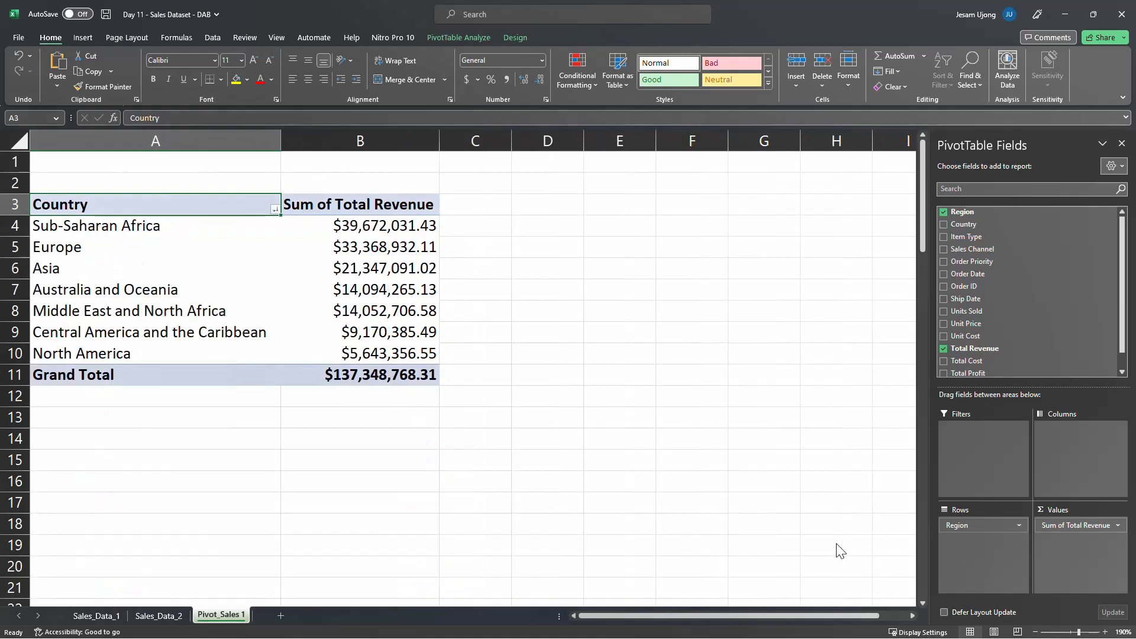
click(1020, 537)
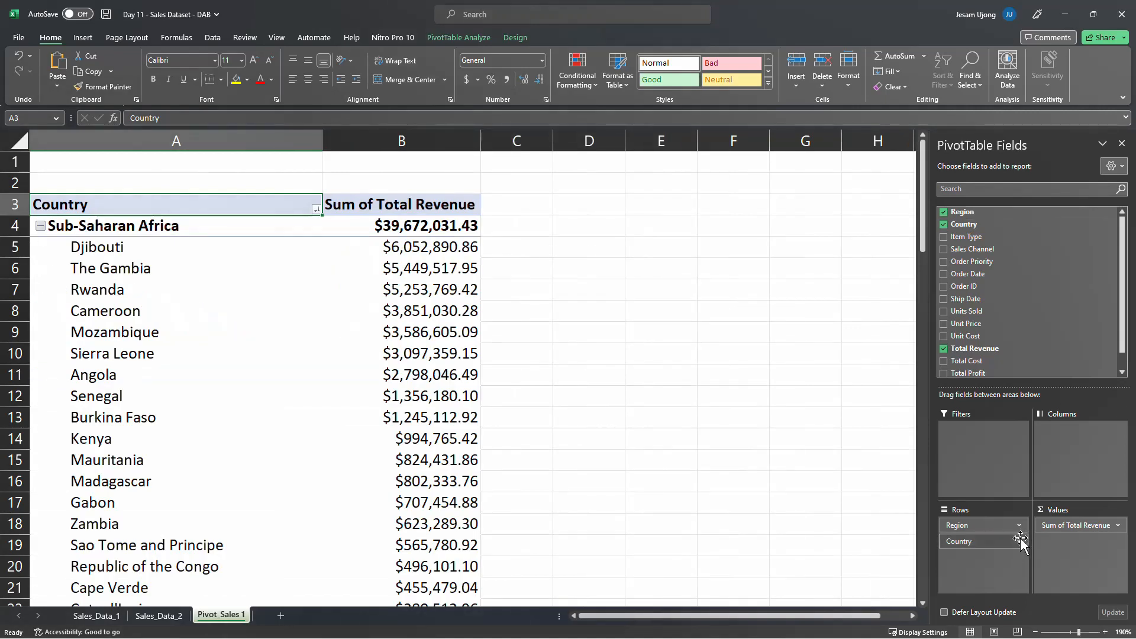
click(1022, 542)
click(998, 542)
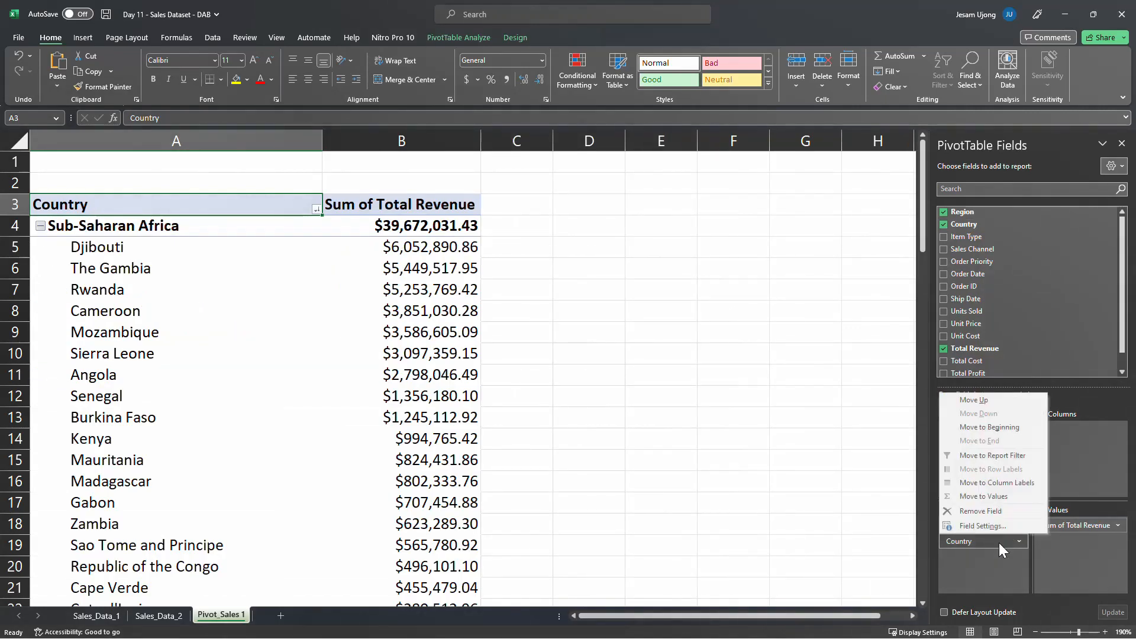
click(1001, 511)
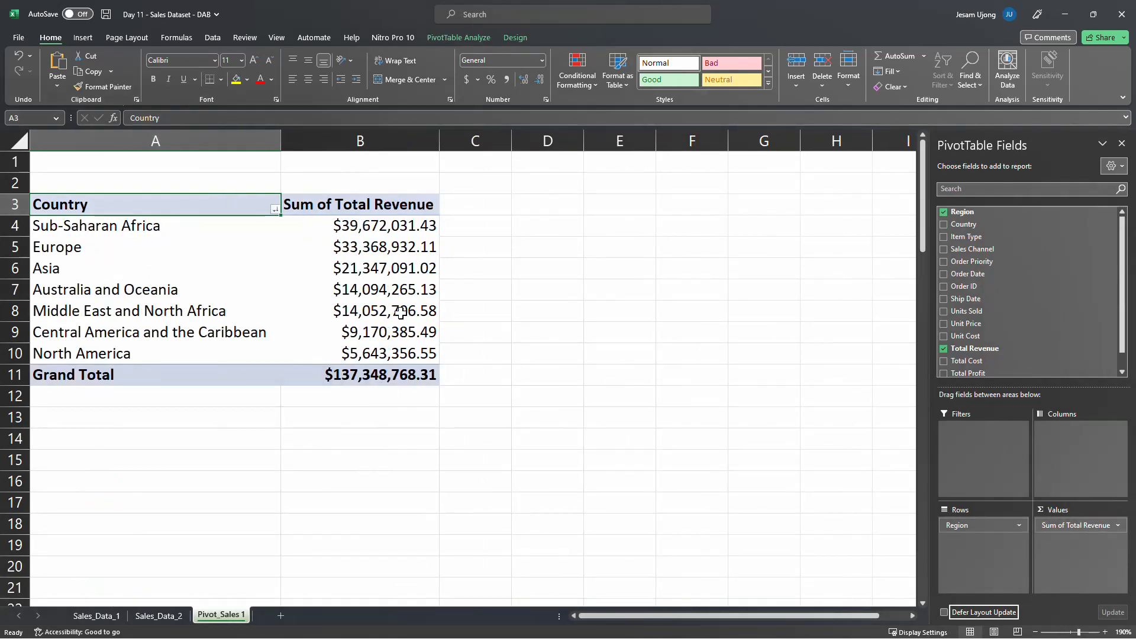
Rename the PivotTable's row header in A3 to Region
click(128, 208)
text(Reh)
key(BackSpace)
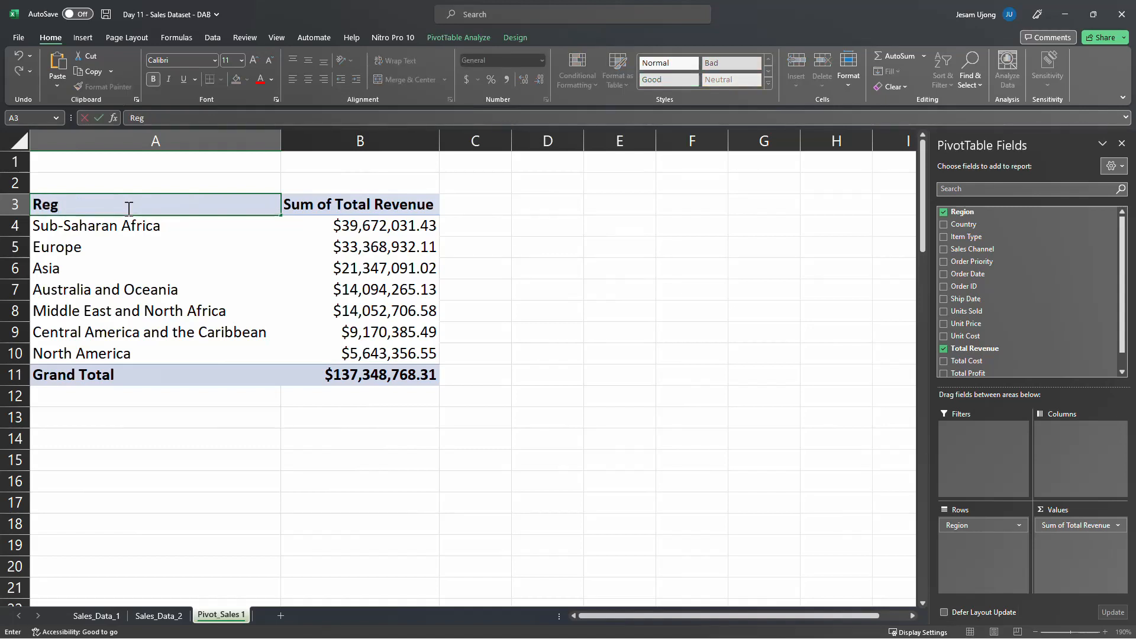
text(gion)
key(Return)
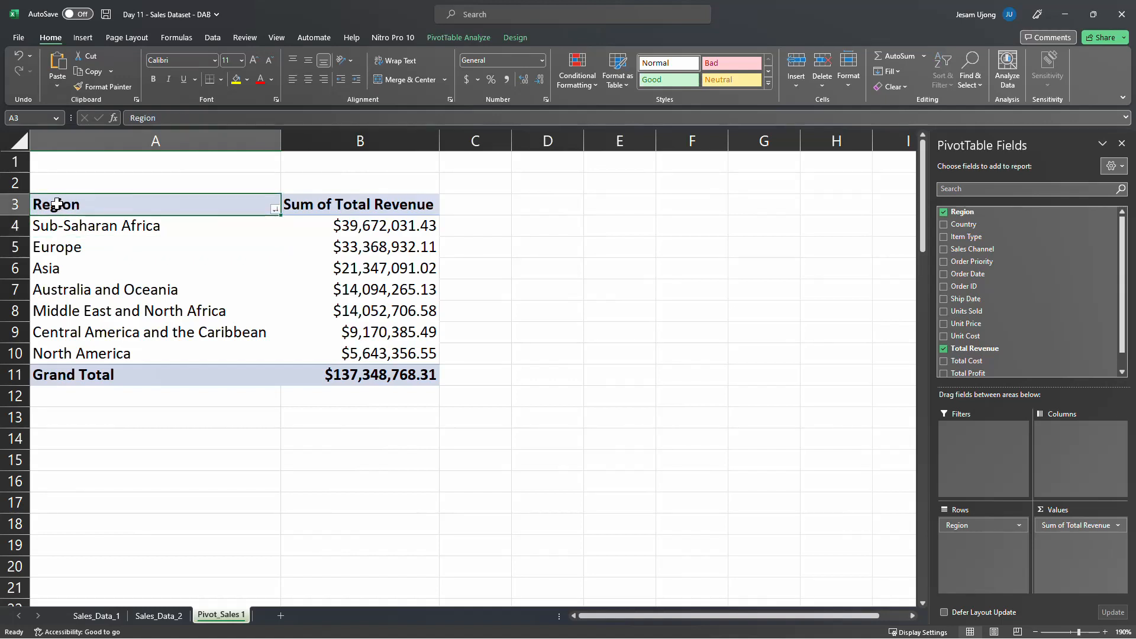
drag(54, 205, 380, 369)
key(ctrl+c)
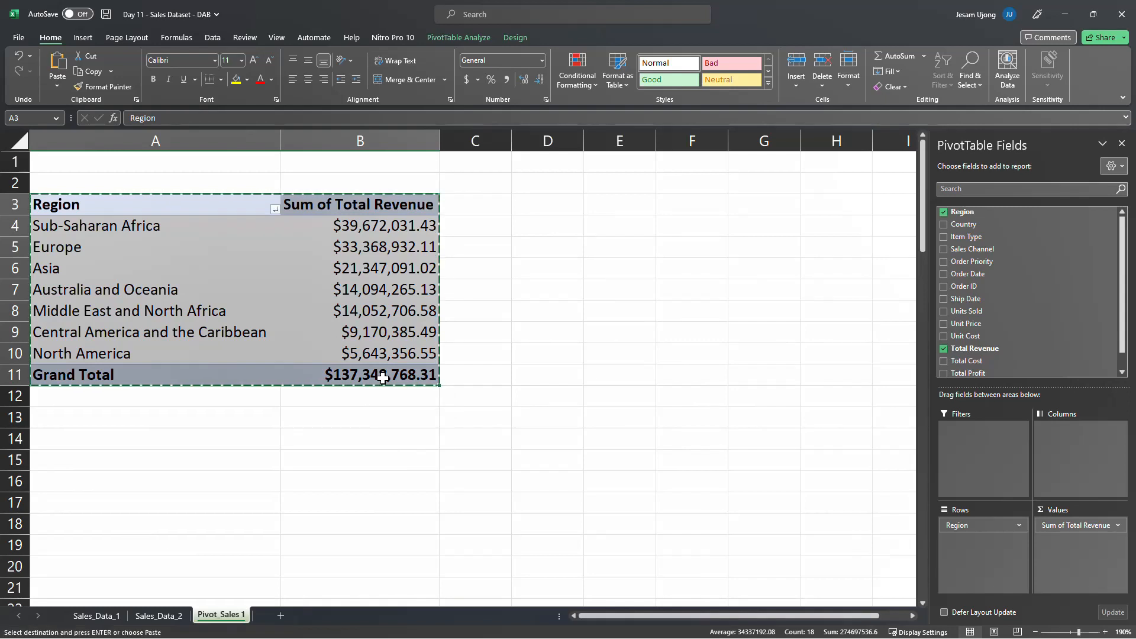
key(Escape)
click(310, 296)
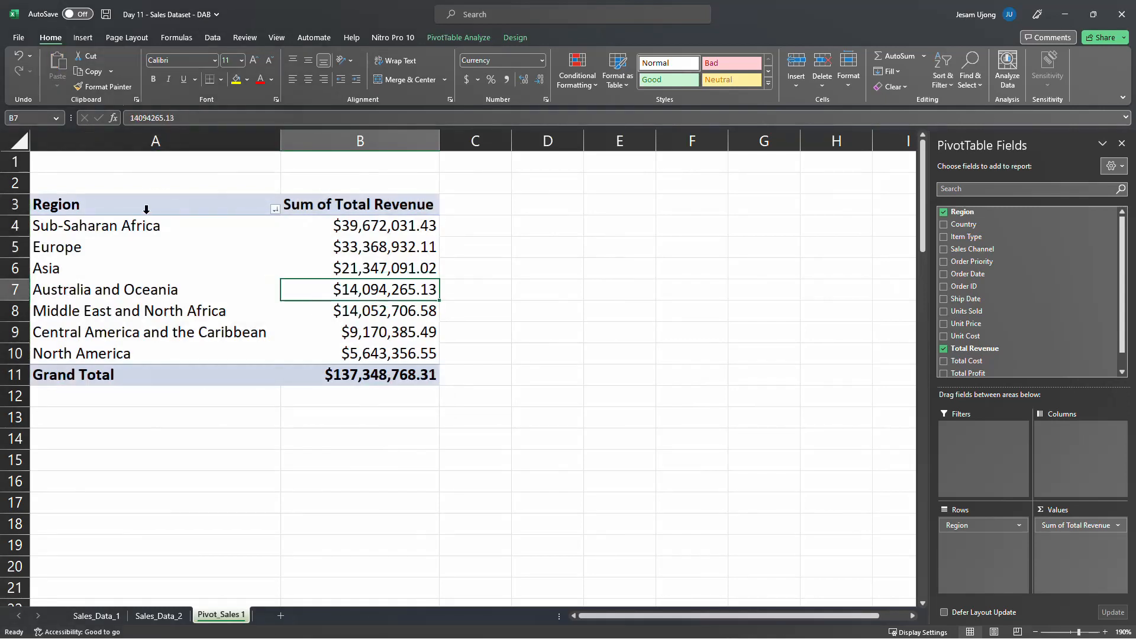
Duplicate the Region PivotTable in A3:B11 to D3 and autofit columns D and E to its contents
click(124, 201)
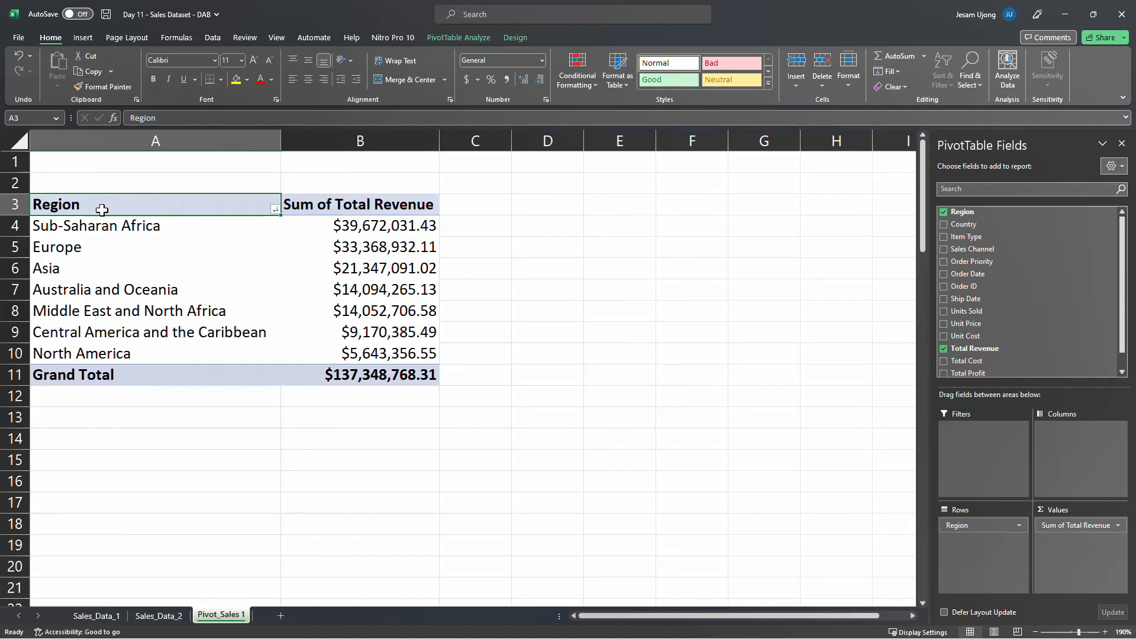
drag(81, 205, 378, 374)
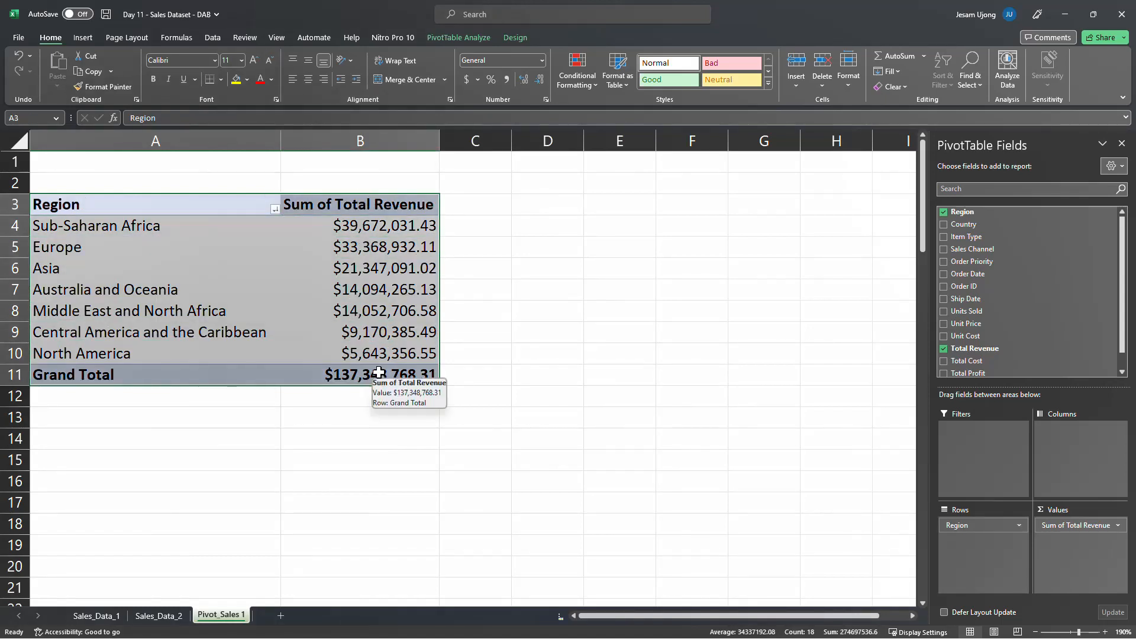
key(ctrl+c)
click(544, 209)
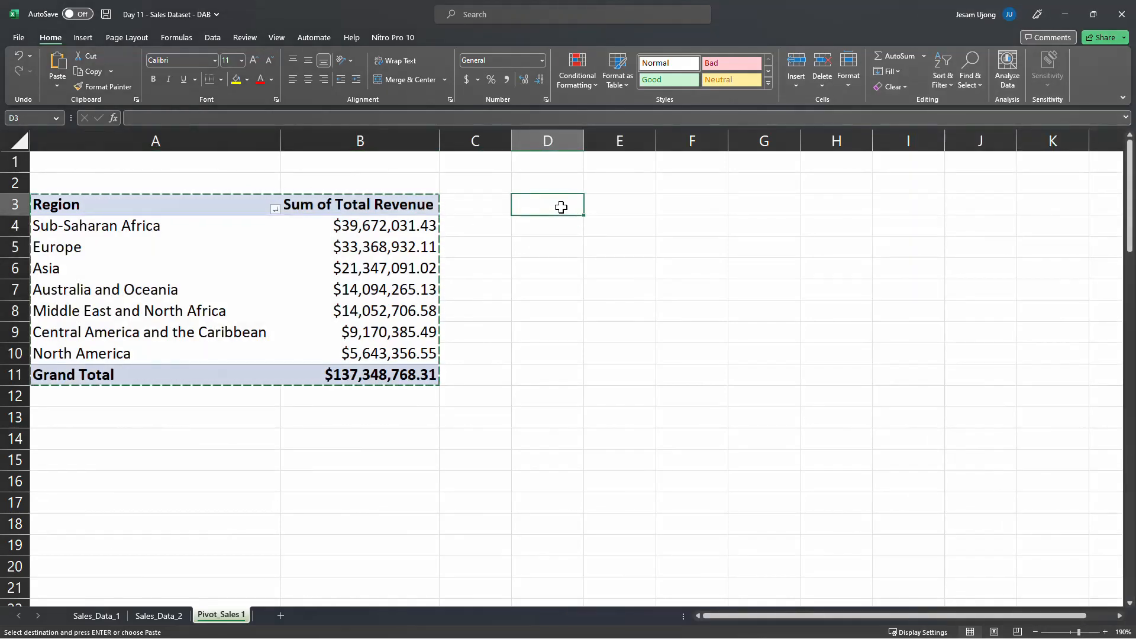
key(ctrl+v)
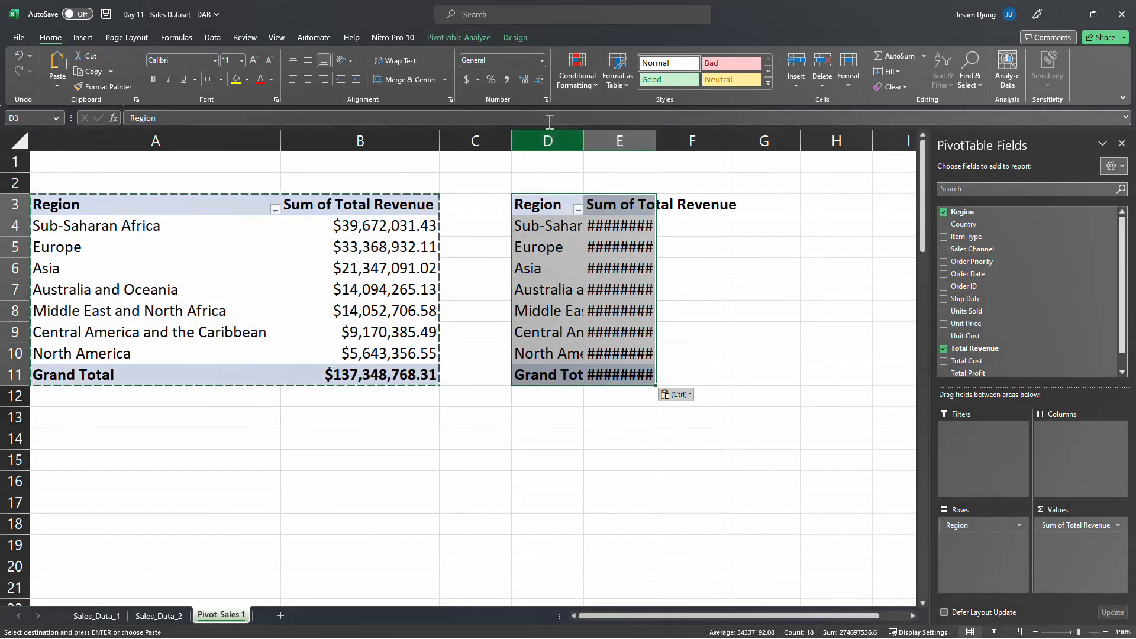
drag(545, 138, 620, 140)
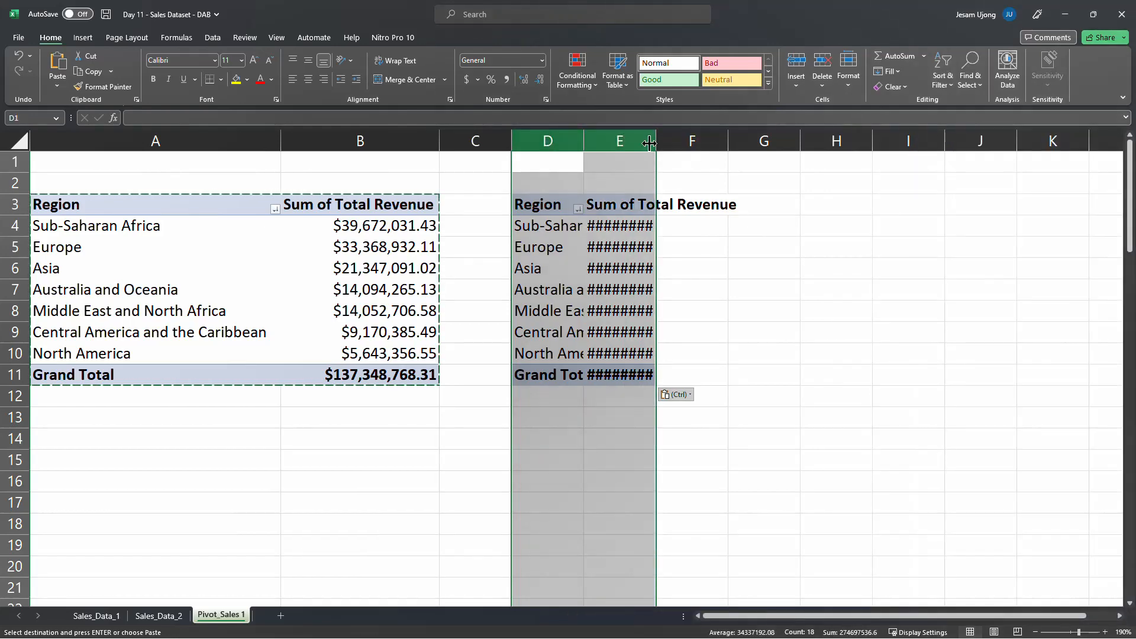
double_click(656, 141)
click(448, 303)
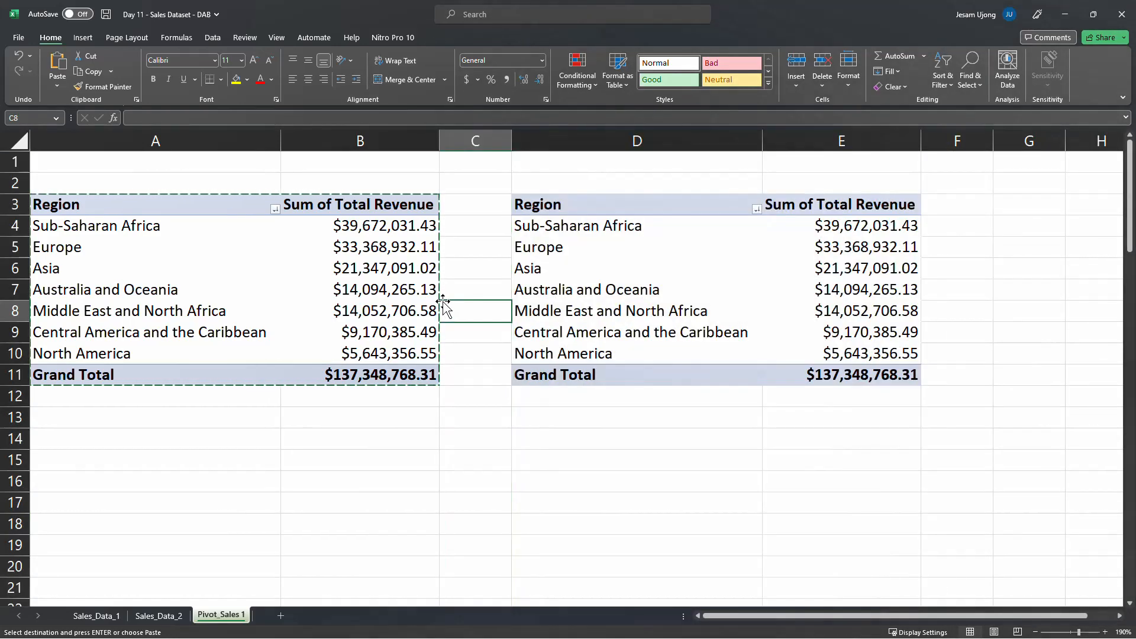
key(Escape)
drag(57, 207, 342, 372)
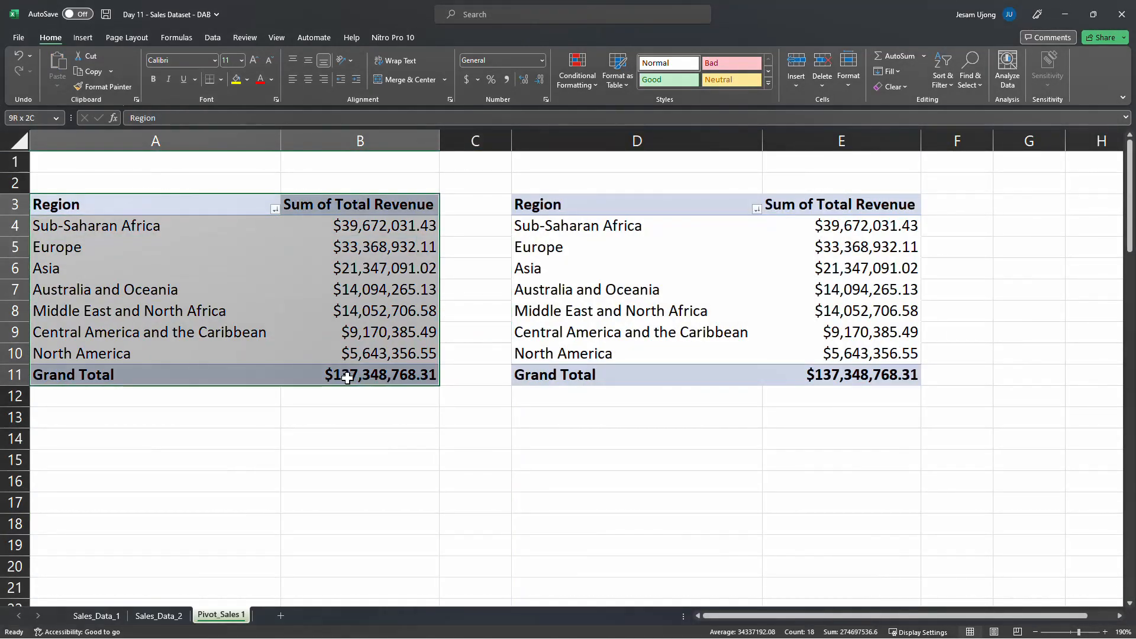
right_click(334, 290)
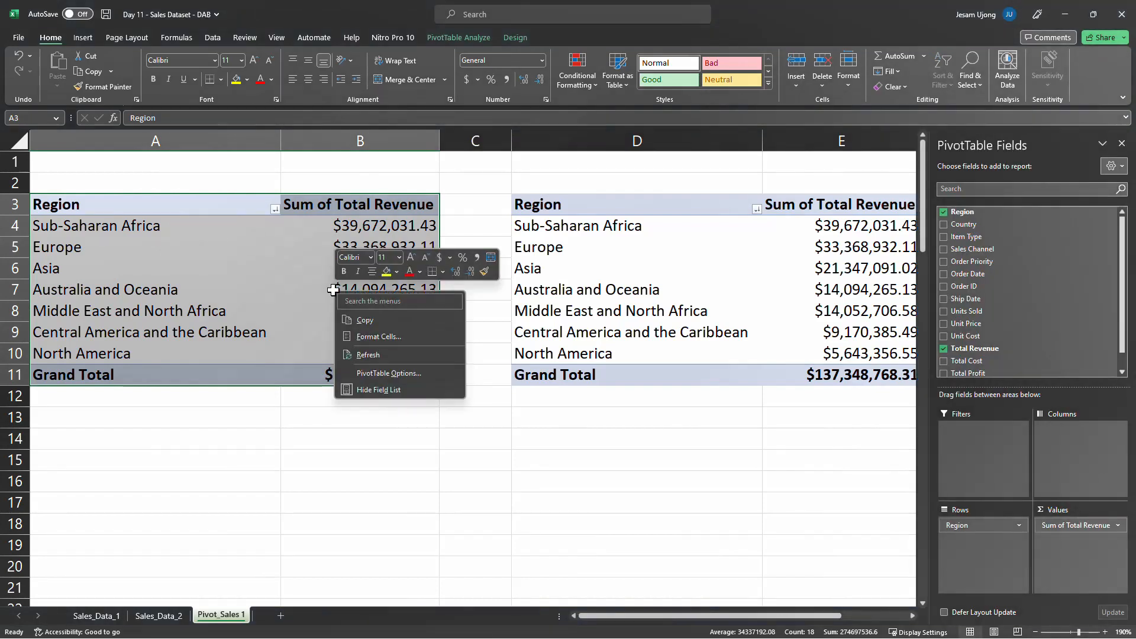
click(367, 319)
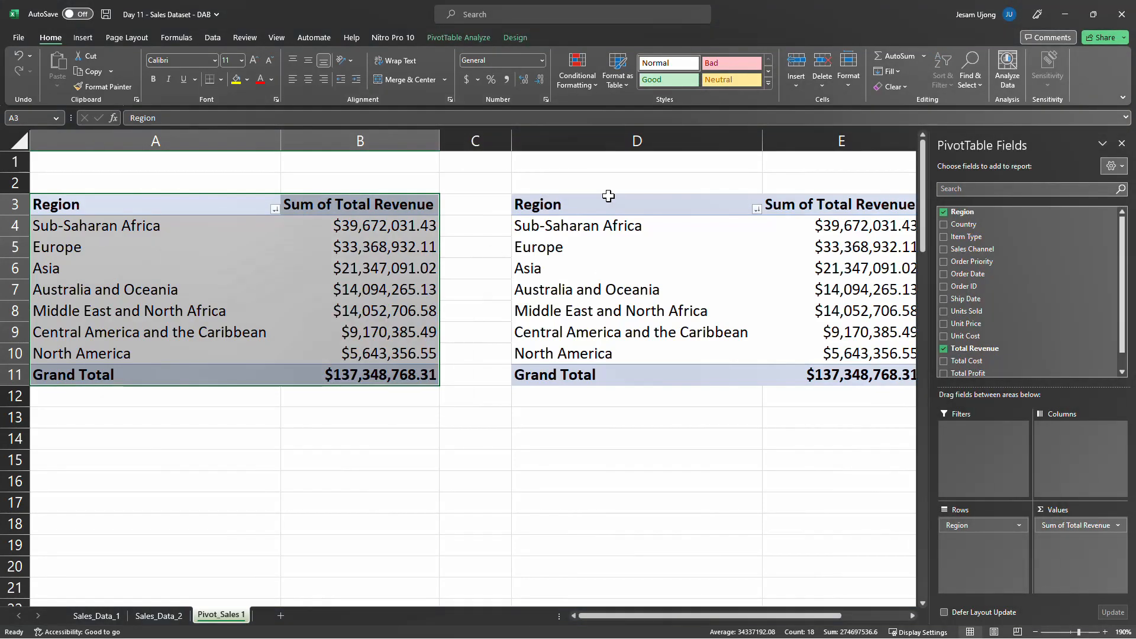
Replace Region with Country as the row field of the PivotTable copy at D3
click(606, 205)
drag(724, 615, 885, 595)
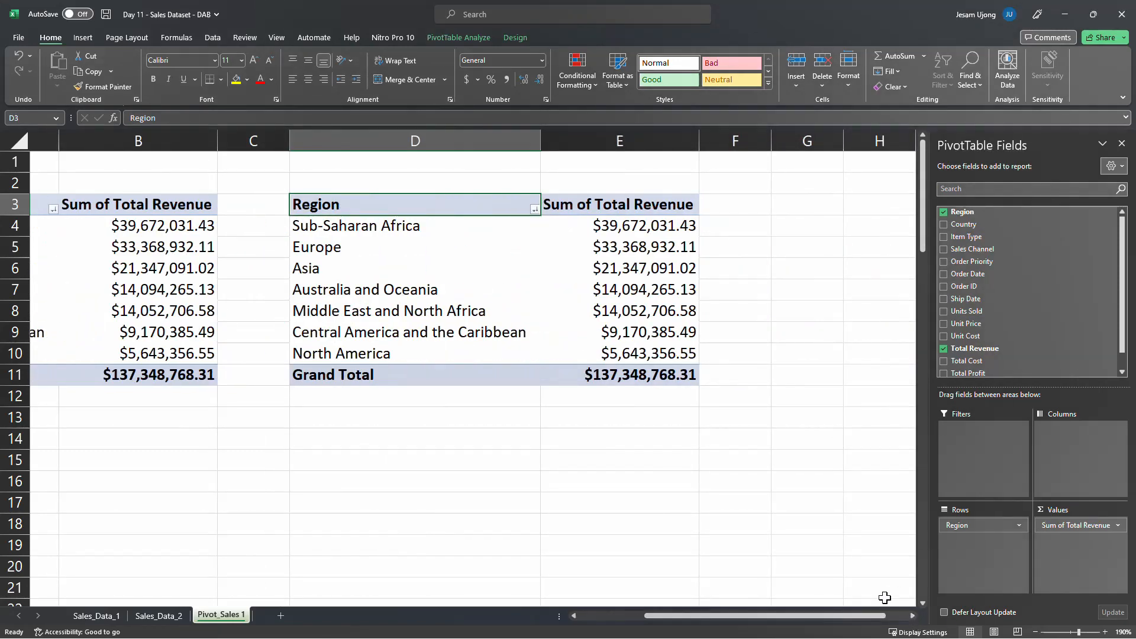
drag(886, 618, 874, 621)
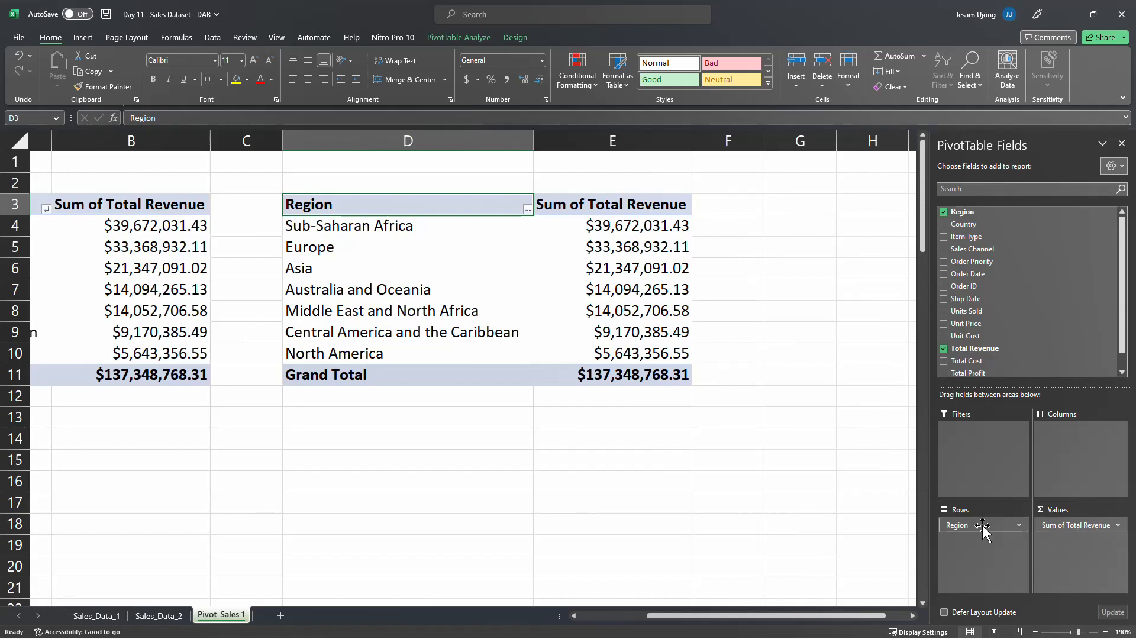
drag(982, 524, 771, 526)
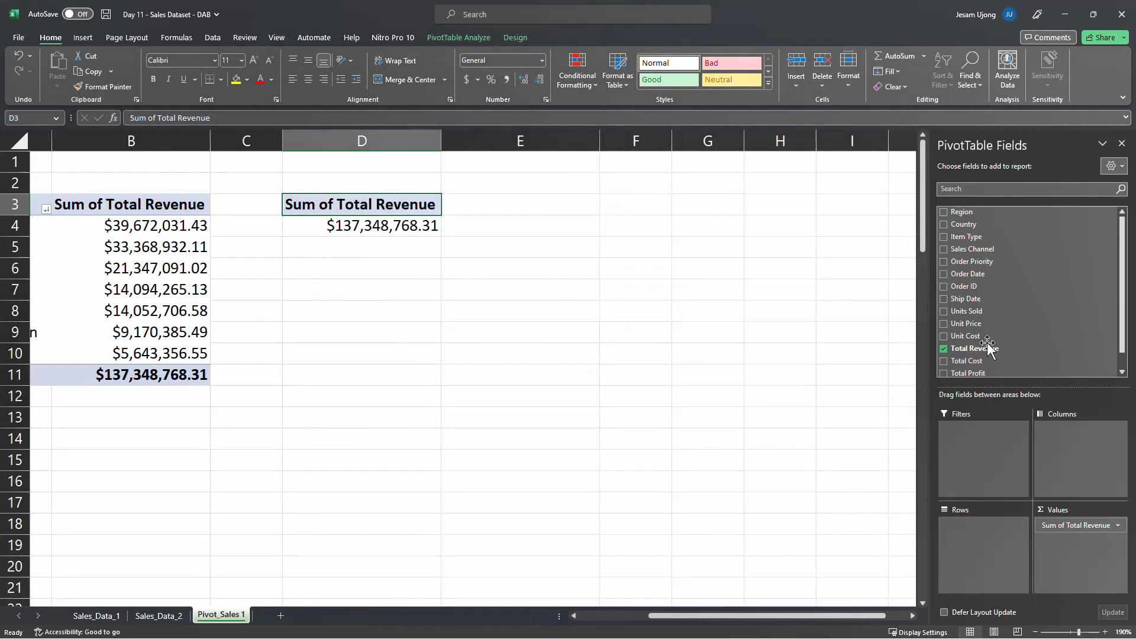
drag(971, 224, 994, 586)
drag(1015, 549, 1015, 548)
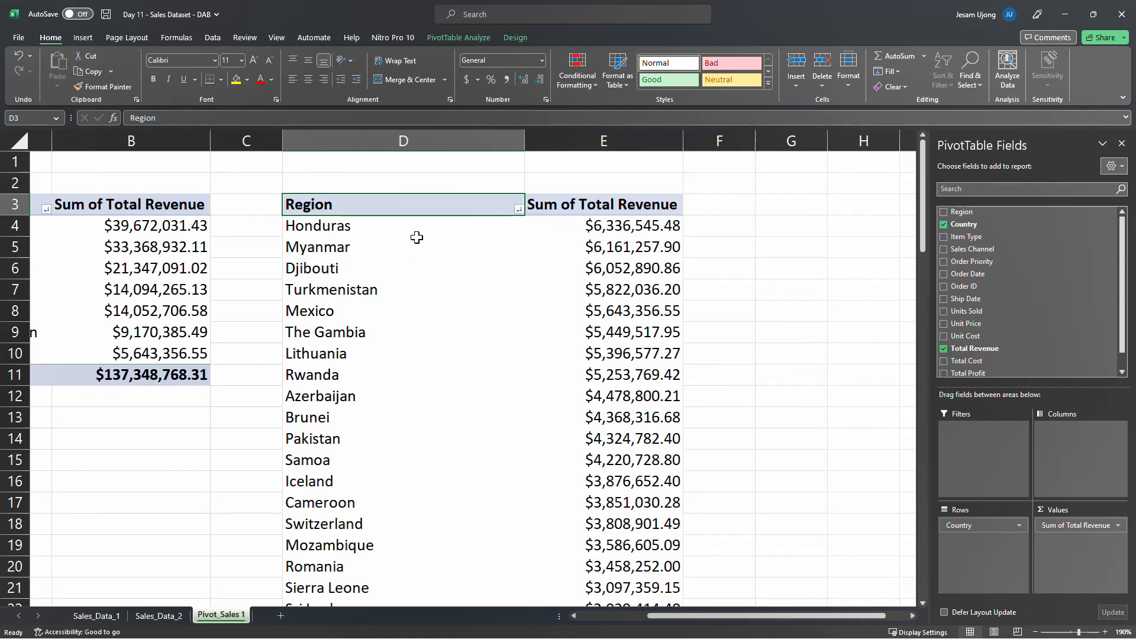
Rename the row header in D3 to Country and look through the full country list
text(Country)
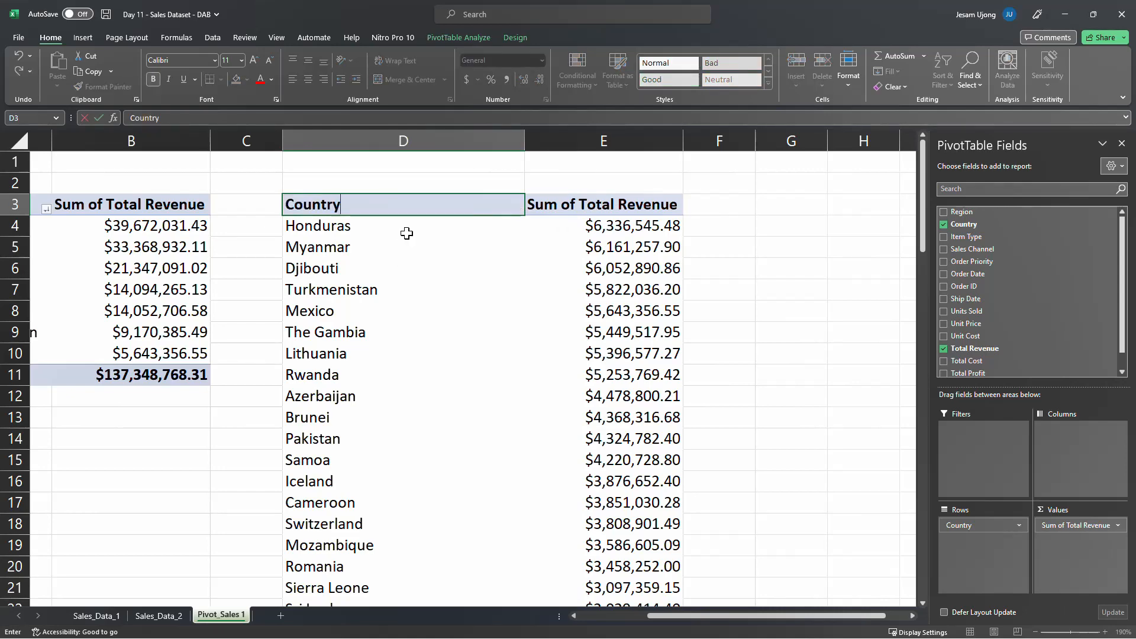
key(Return)
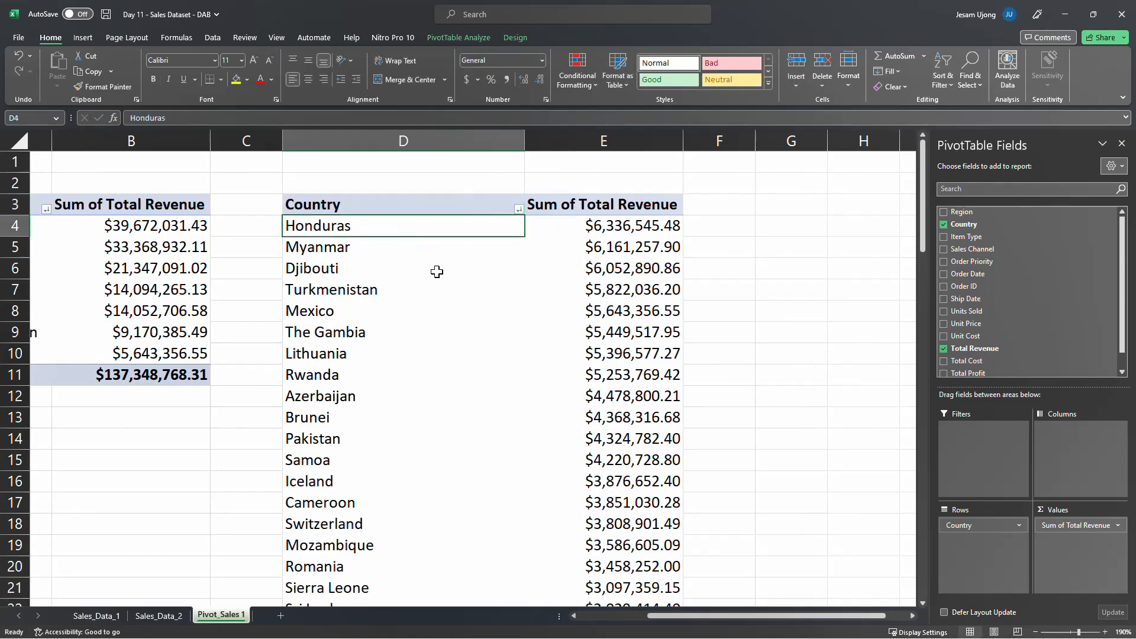
scroll(438, 322, down, 20)
scroll(441, 343, down, 2)
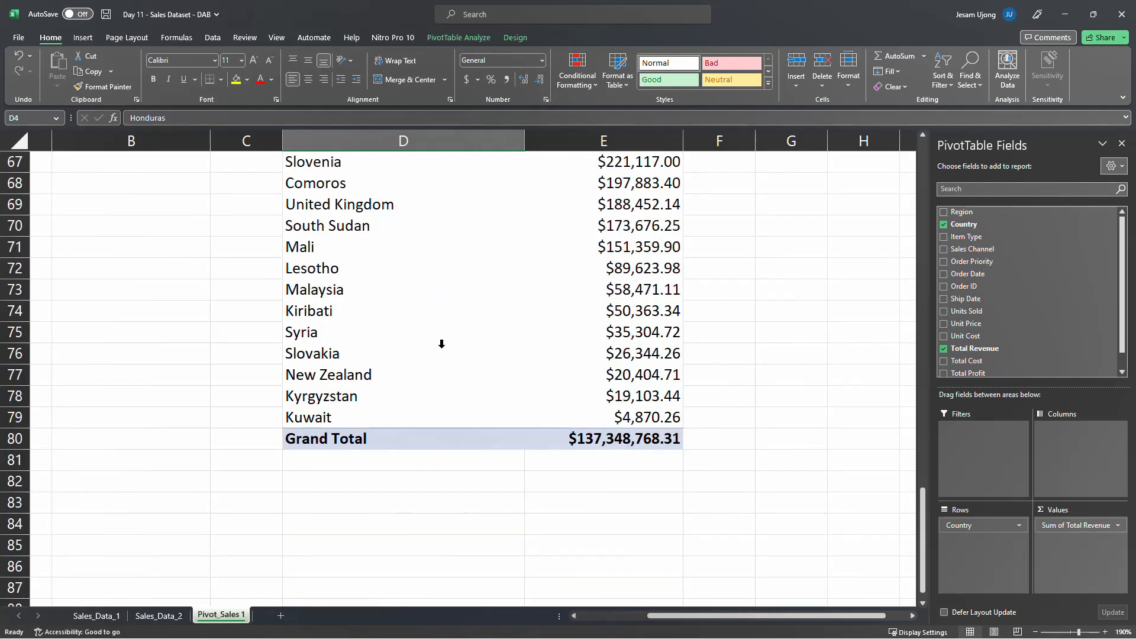
scroll(440, 344, up, 20)
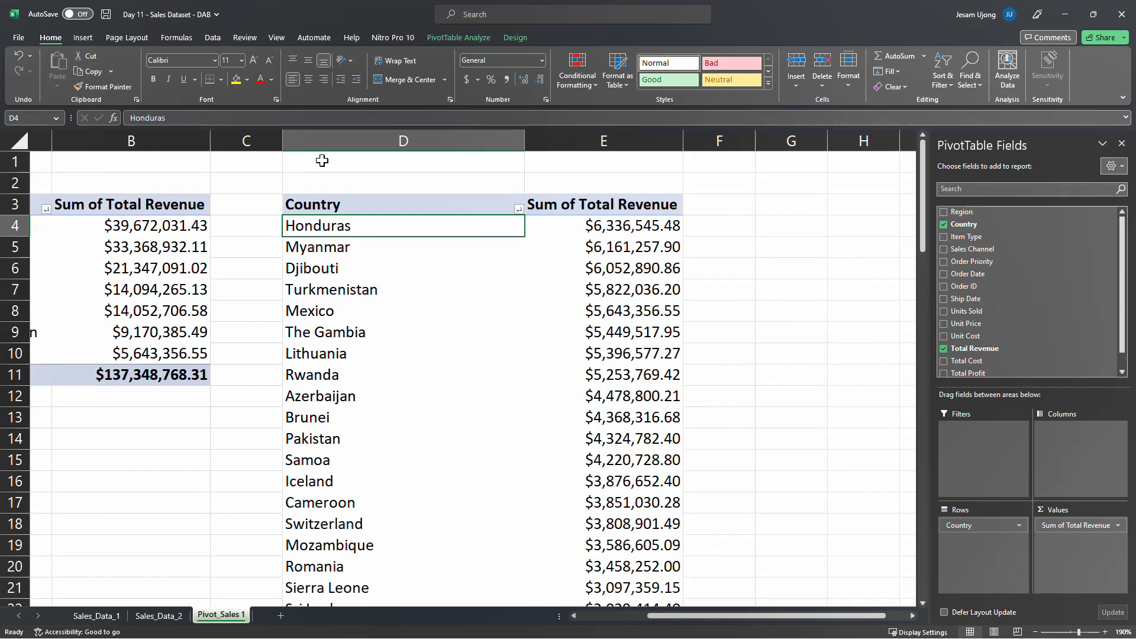
Filter the Country PivotTable to the top 10 items by Sum of Total Revenue
right_click(340, 235)
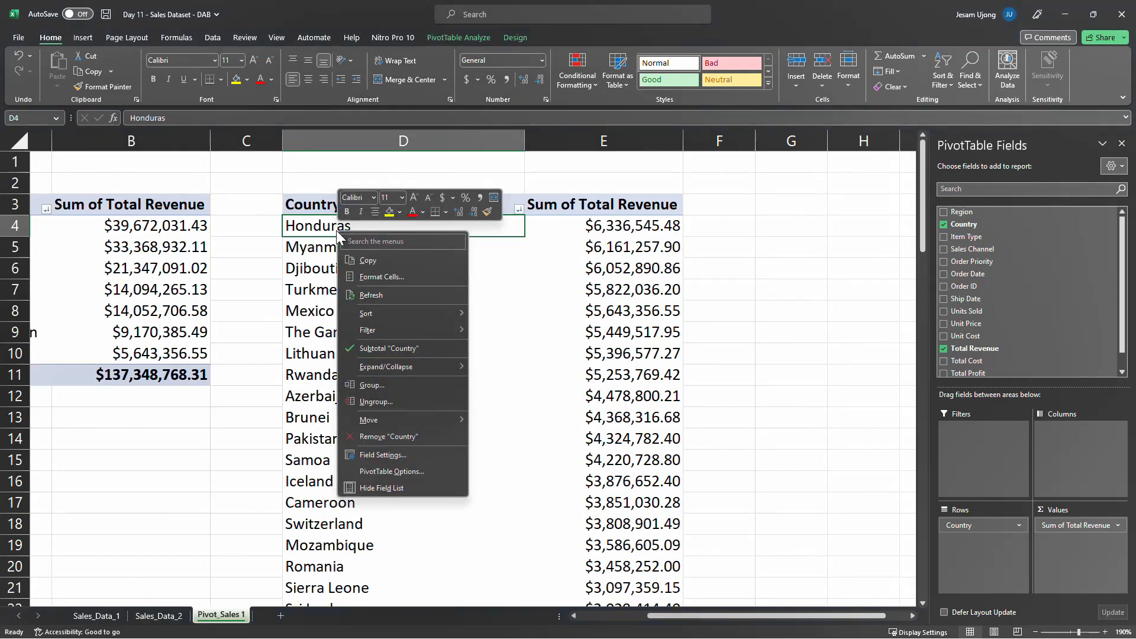
key(Escape)
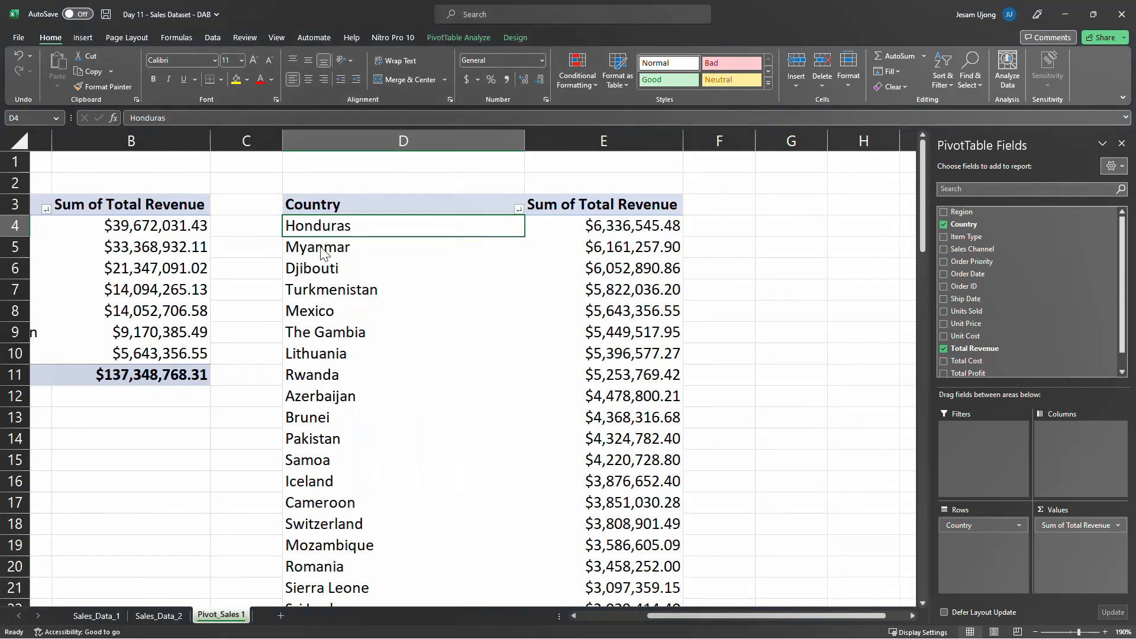
right_click(337, 248)
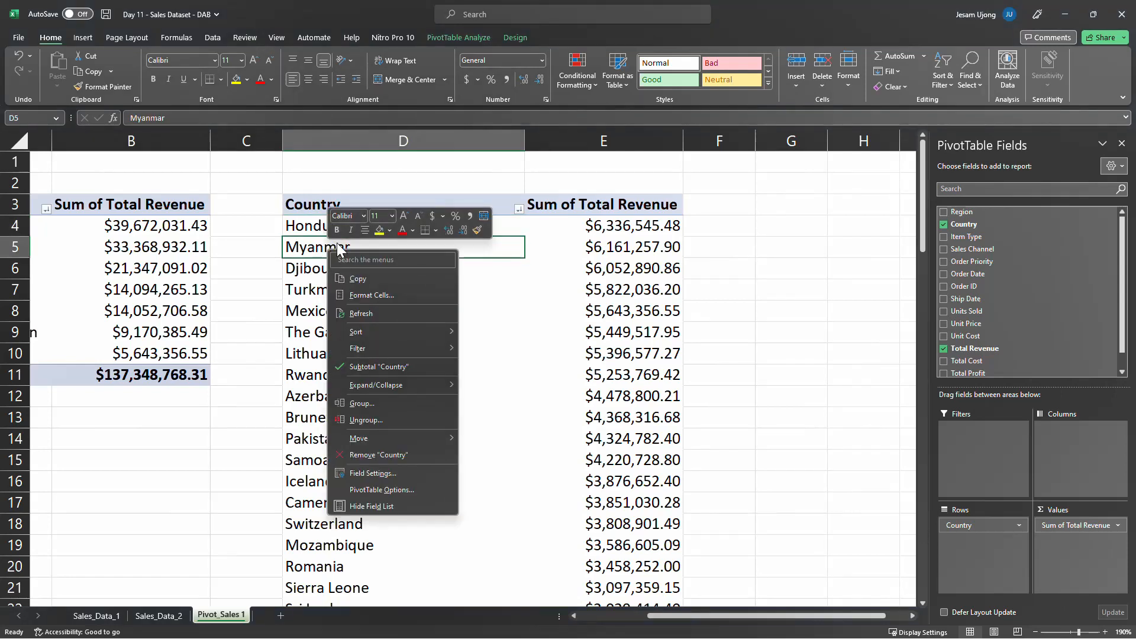
mouse_move(377, 335)
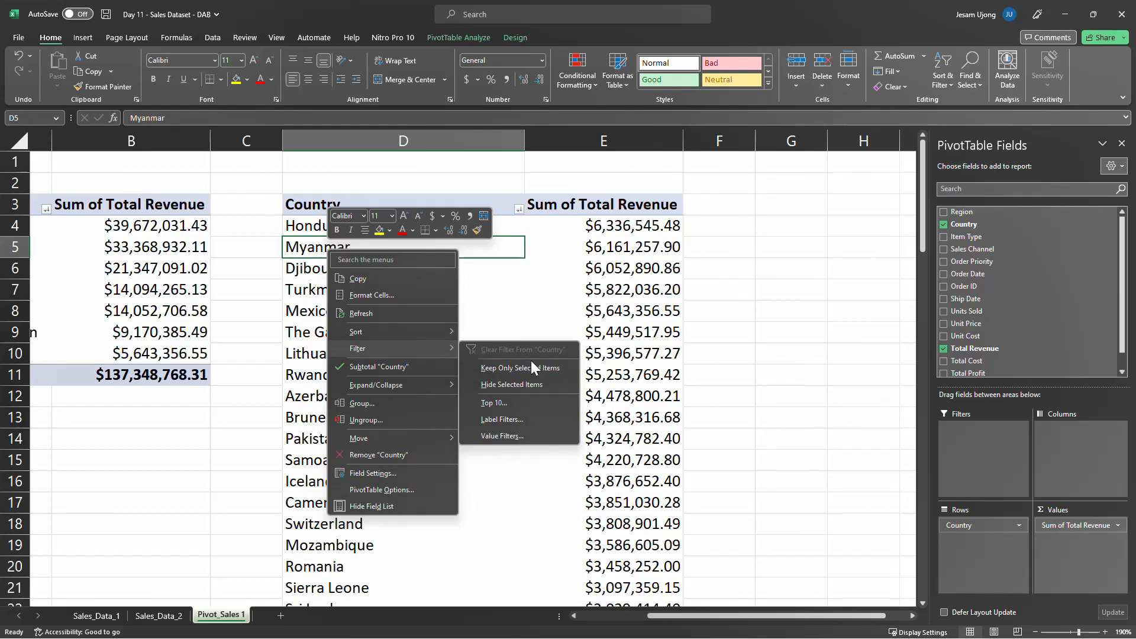
click(509, 403)
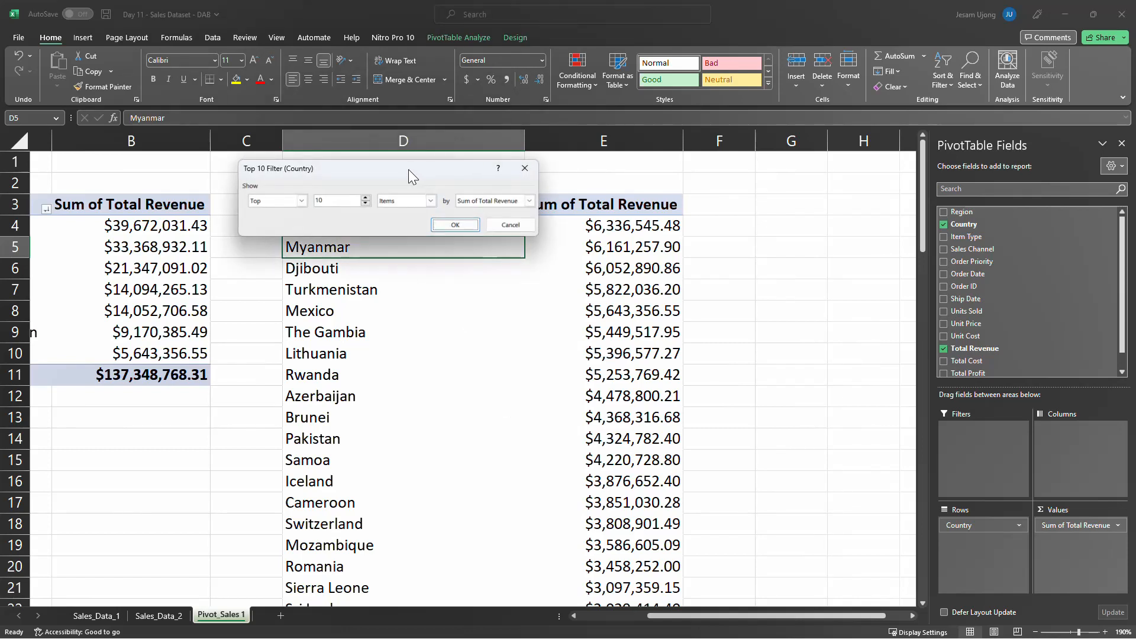
drag(408, 169, 462, 326)
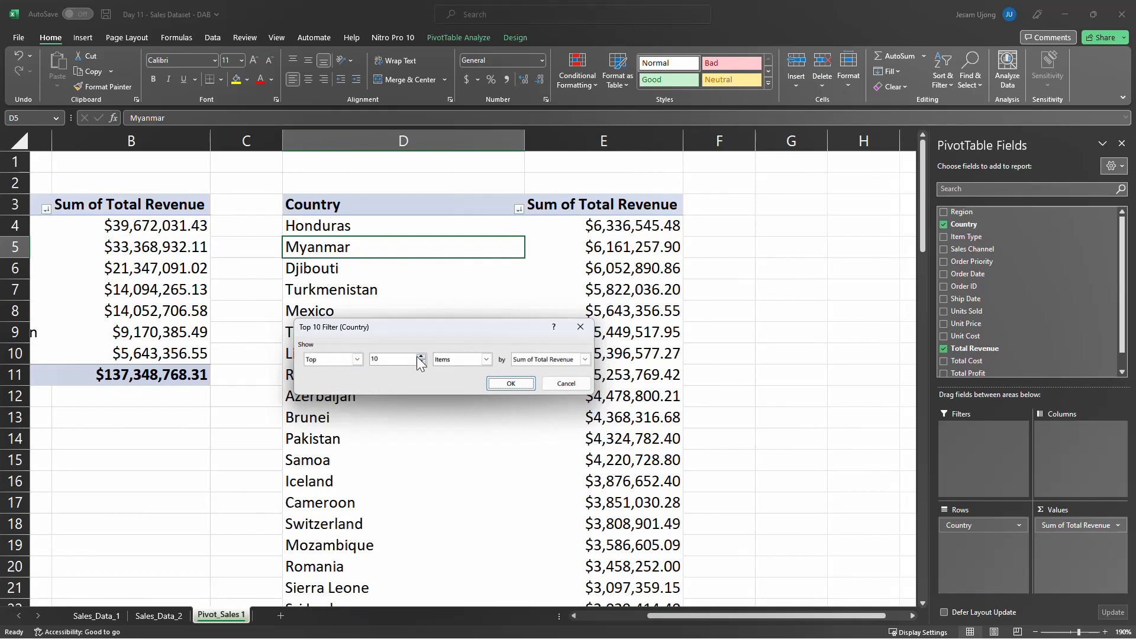
click(355, 359)
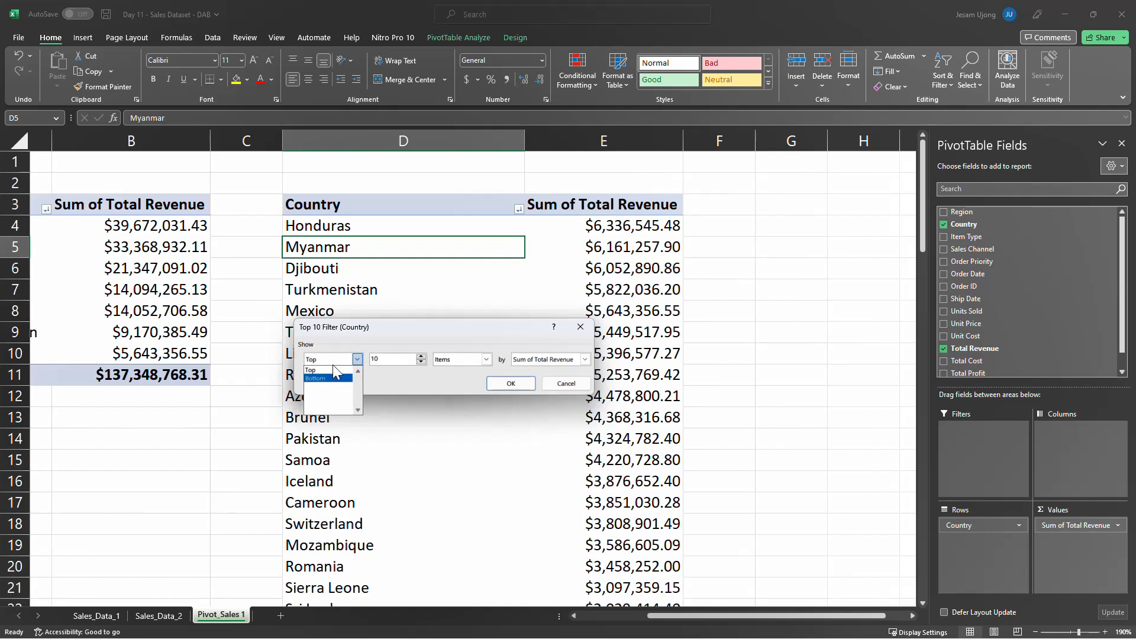
click(334, 369)
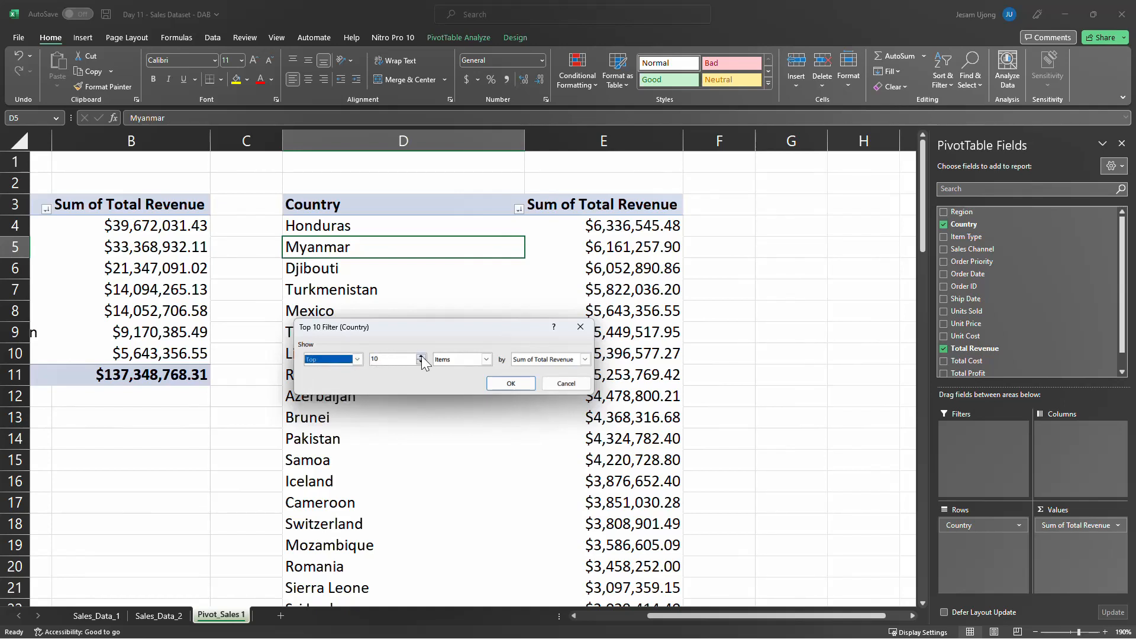
drag(405, 360, 360, 363)
text(5)
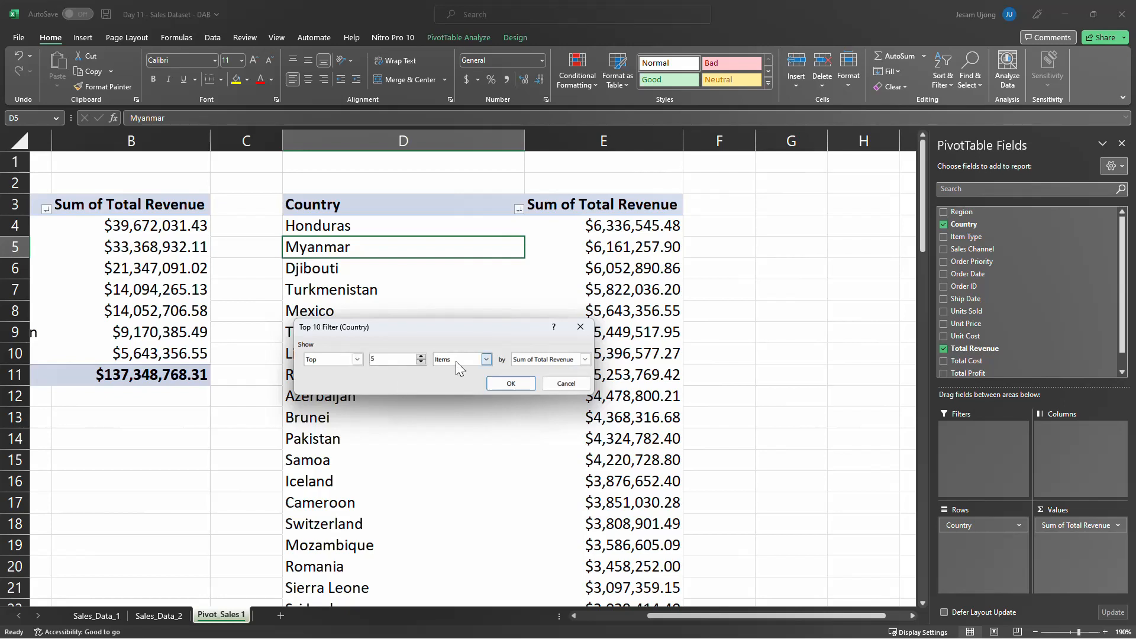
key(BackSpace)
text(10)
click(482, 361)
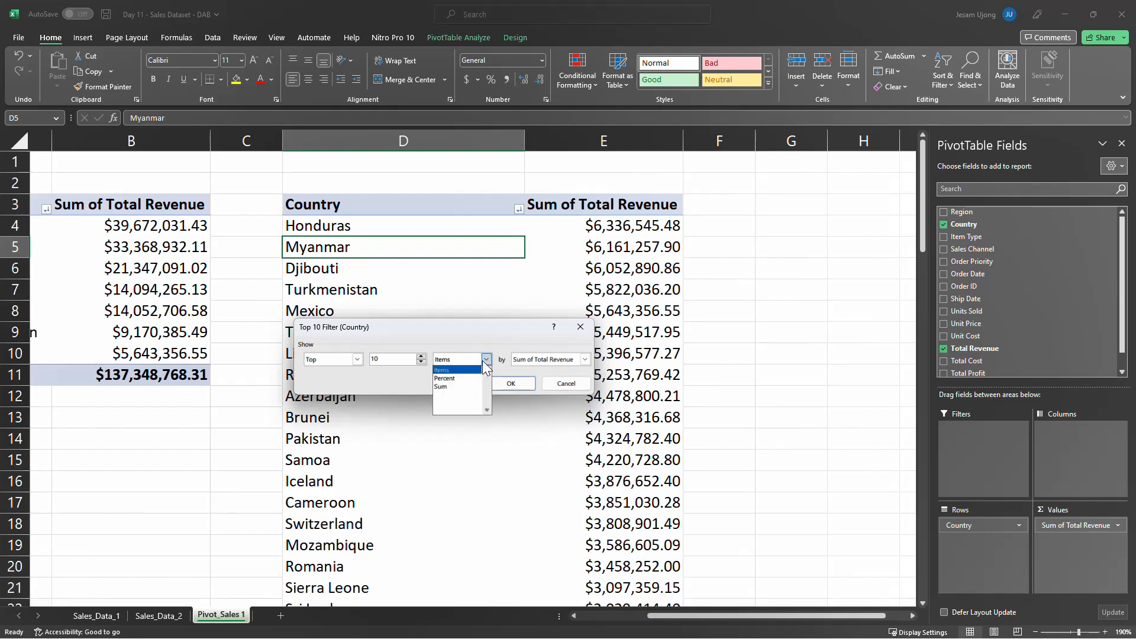
click(481, 361)
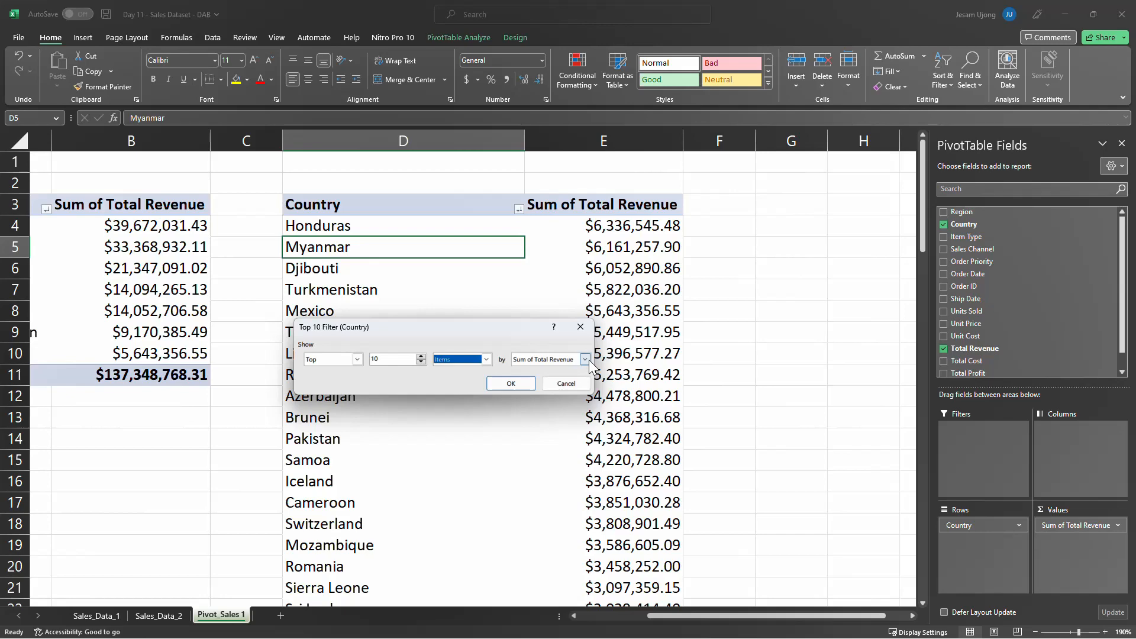
click(515, 387)
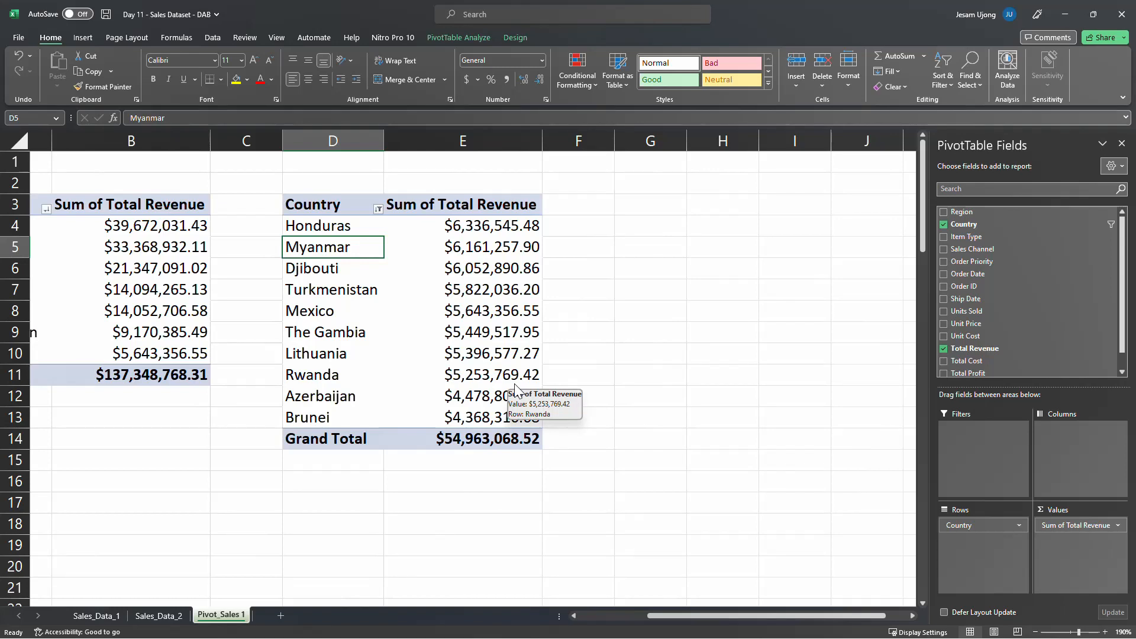
Examine the filtered countries and their total revenue in the PivotTable at D3
click(360, 222)
click(350, 248)
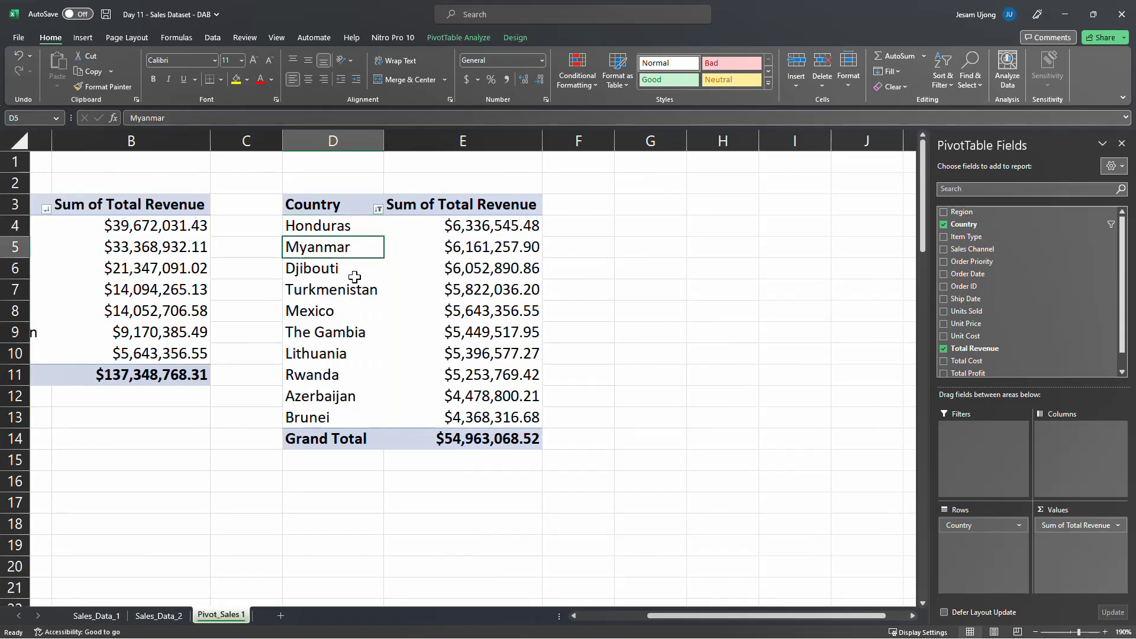
click(353, 271)
click(367, 296)
click(367, 334)
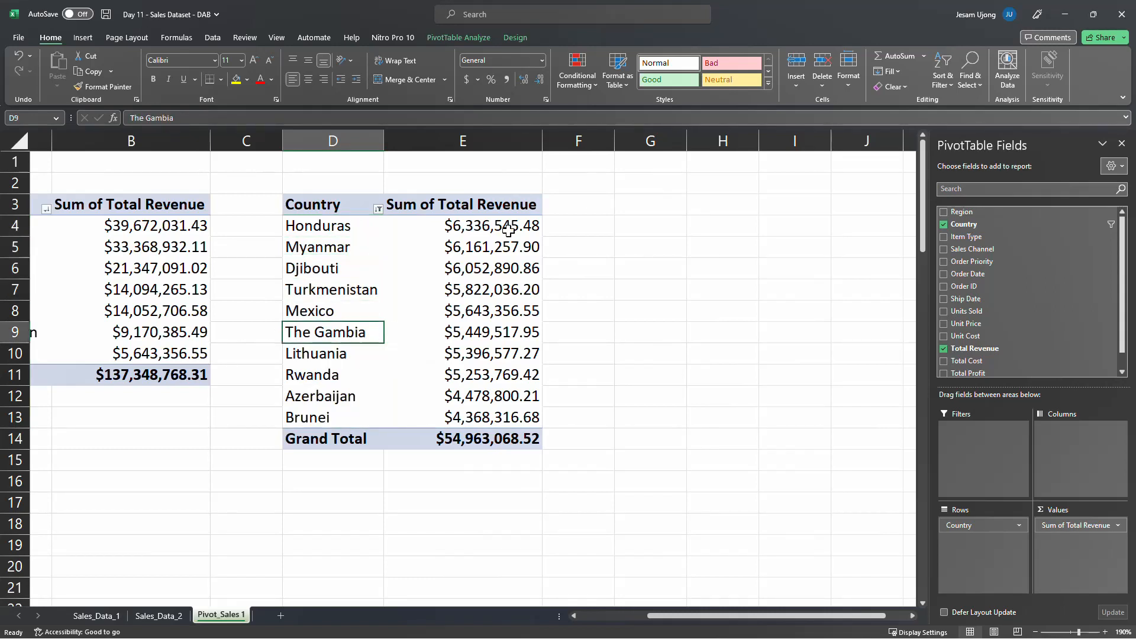
click(482, 227)
click(490, 253)
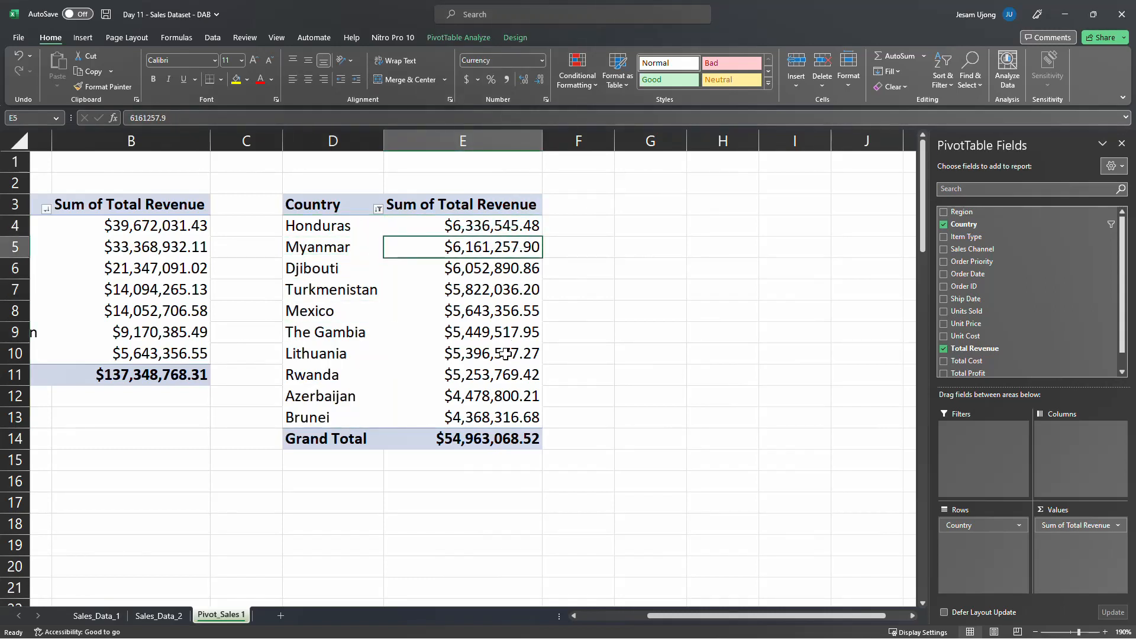
mouse_move(518, 367)
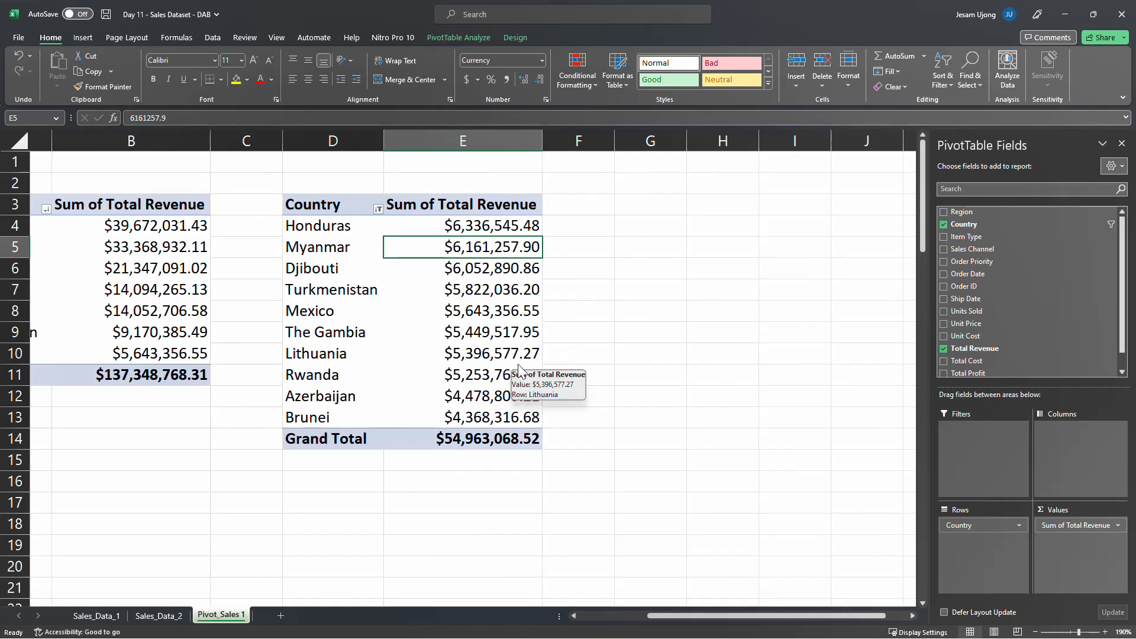
Duplicate the filtered Country PivotTable in D3:E14 to G3 and autofit columns G and H
click(335, 207)
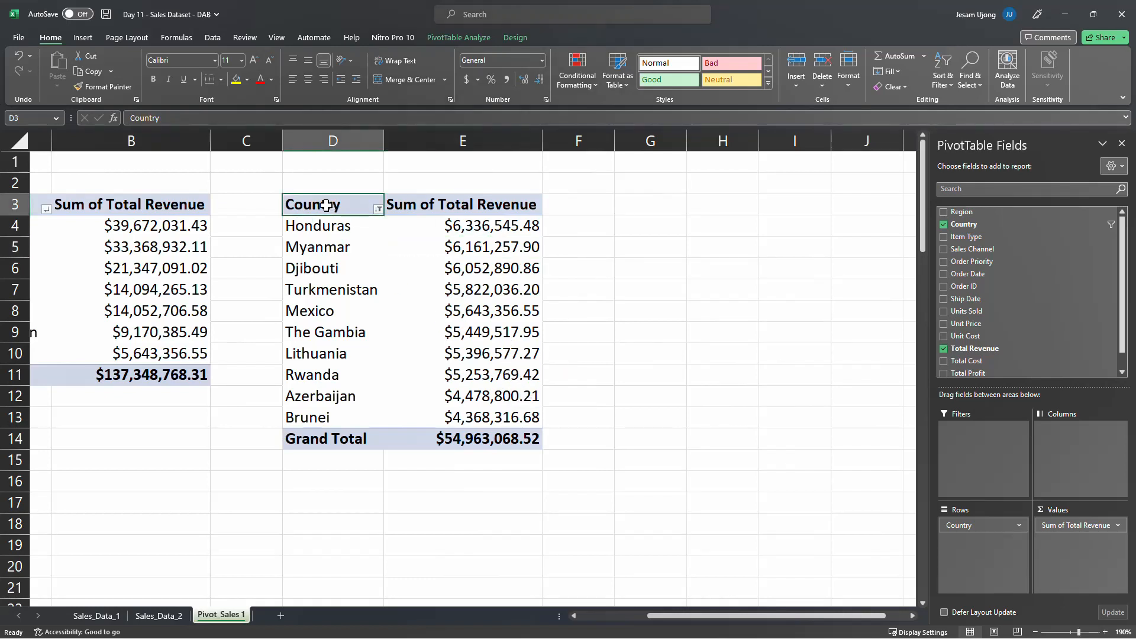
drag(326, 206, 507, 436)
key(ctrl+c)
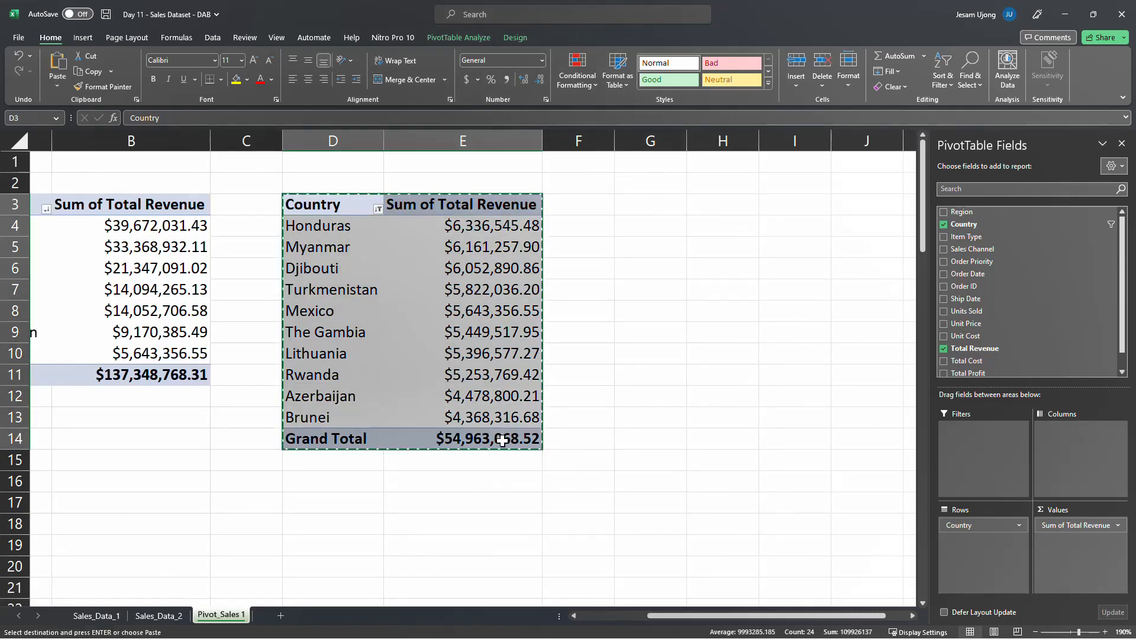
click(651, 201)
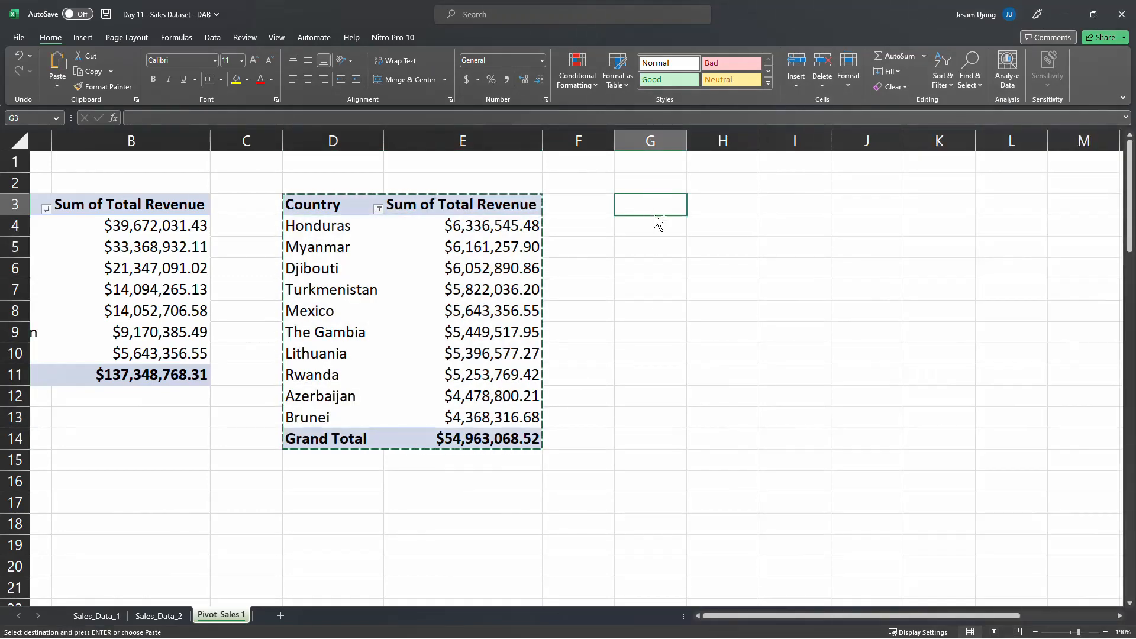
key(ctrl+v)
drag(647, 140, 721, 140)
double_click(759, 140)
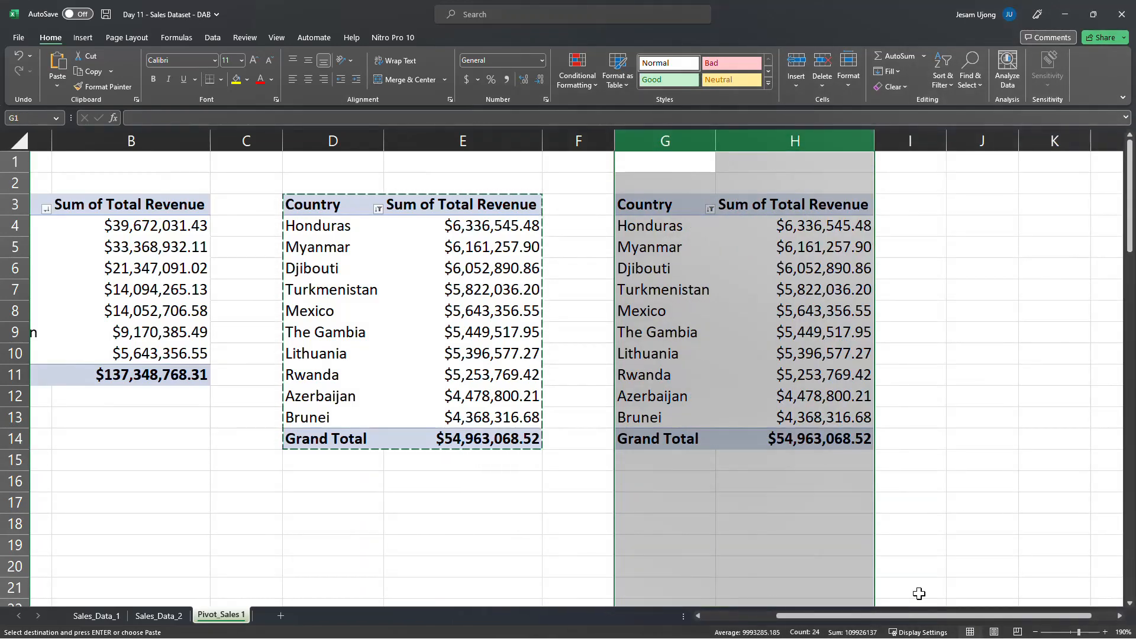
Try to change the Country PivotTable's header in D3 to Top 10 Countries
drag(878, 619, 899, 614)
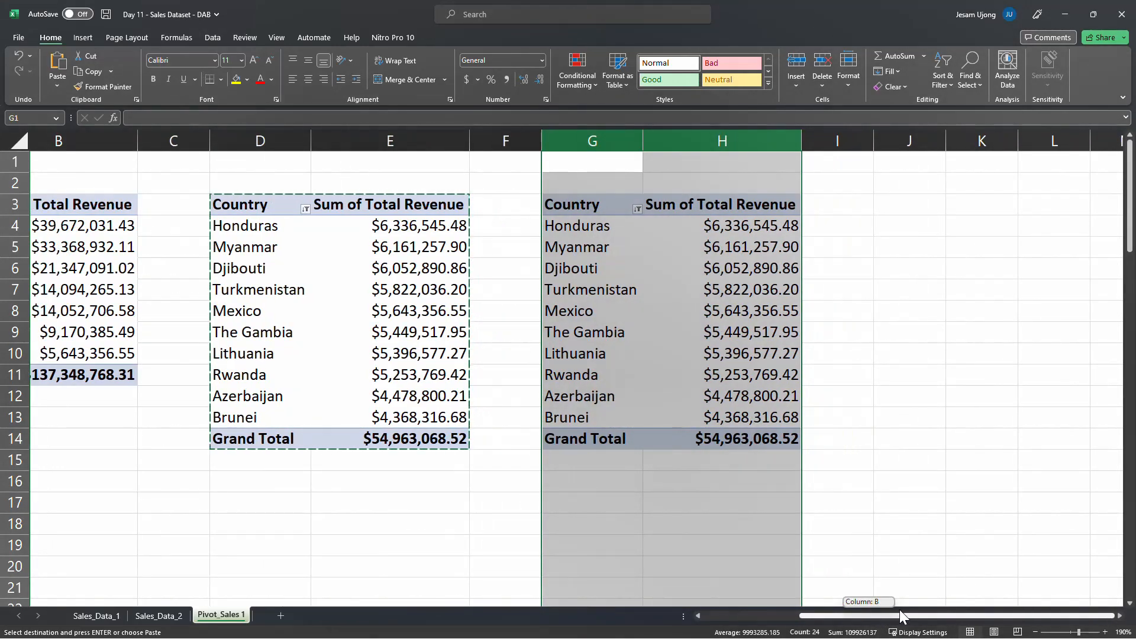
click(644, 313)
drag(817, 615, 855, 619)
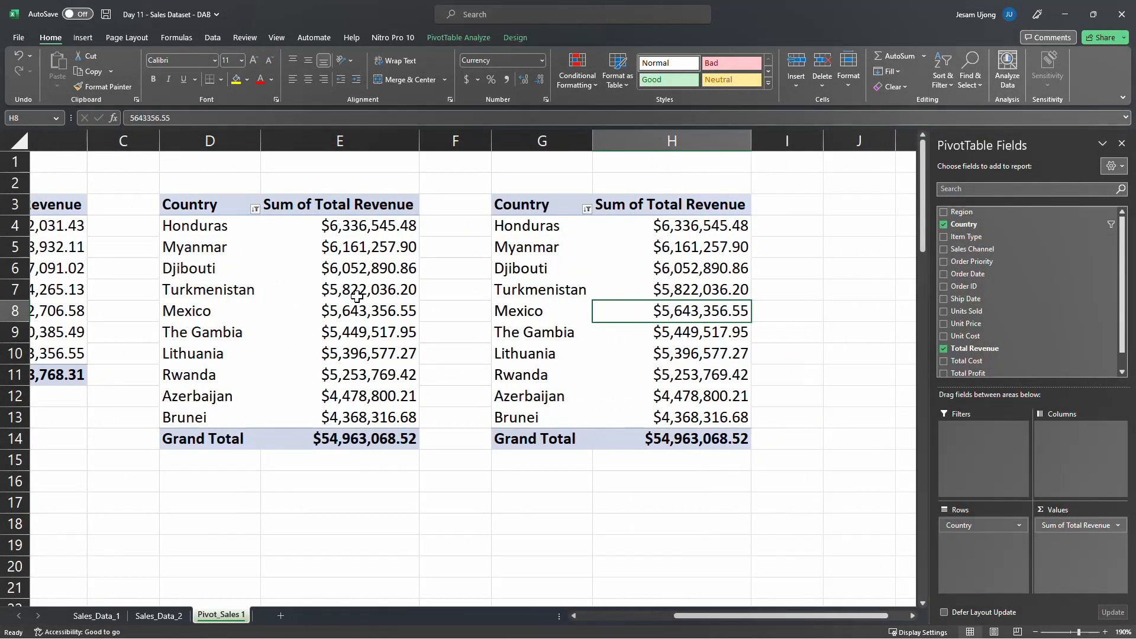
click(196, 205)
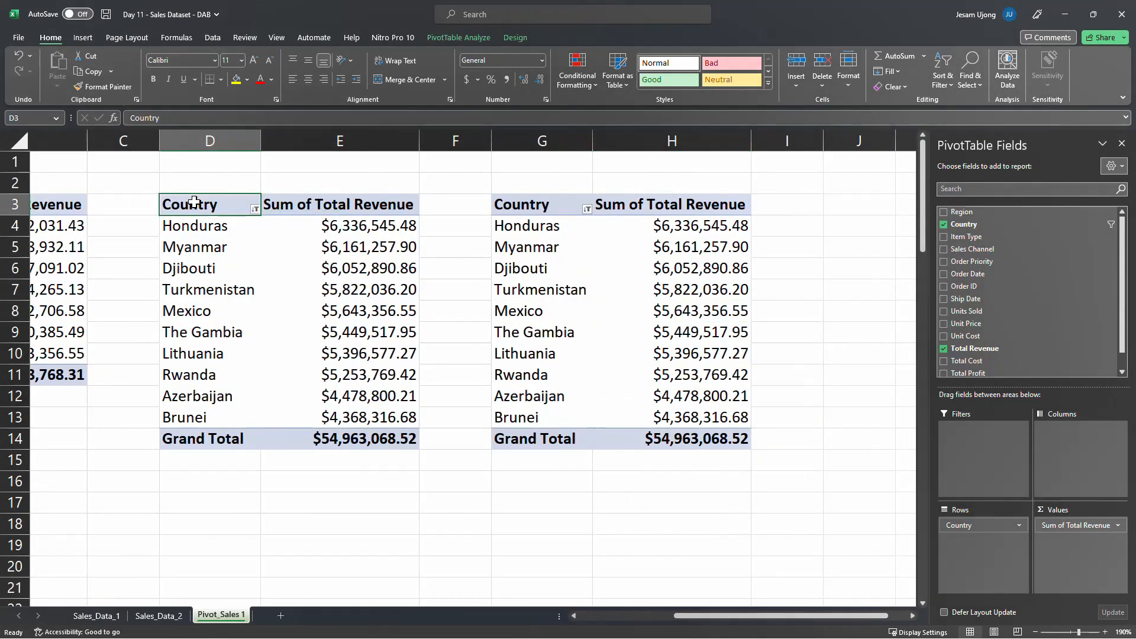
click(141, 118)
text(Top )
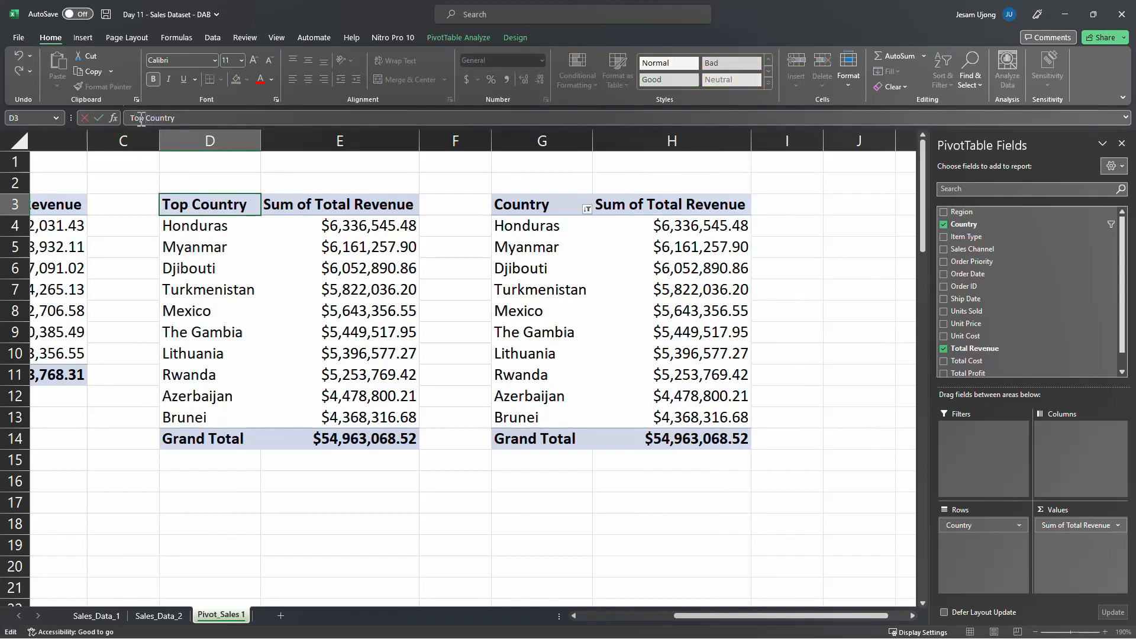
text(10)
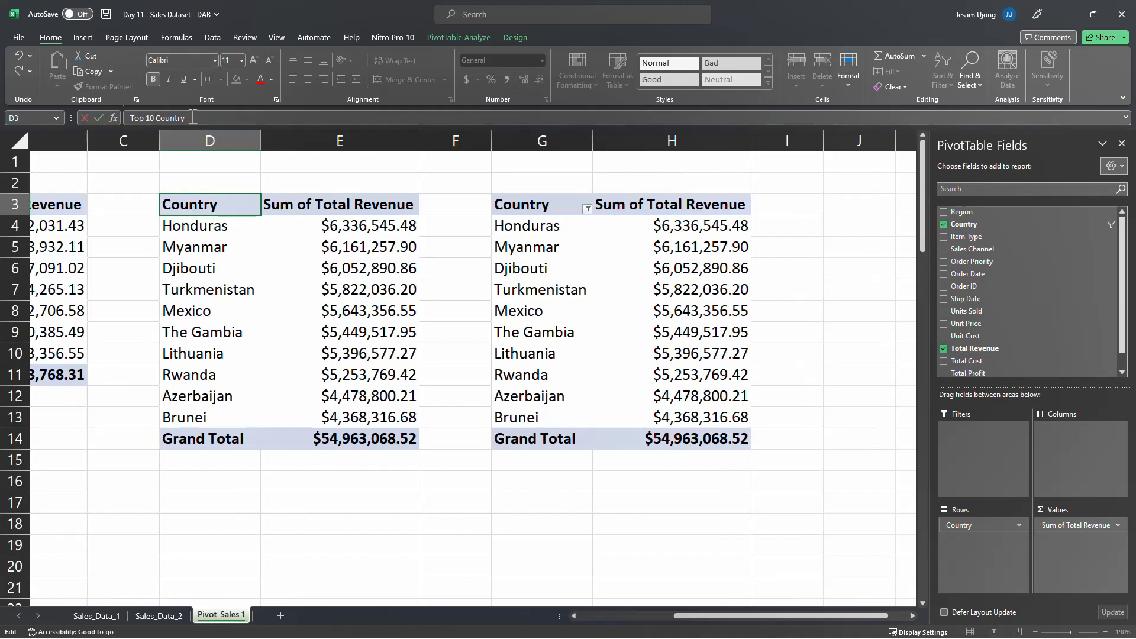
key(BackSpace)
key(BackSpace)
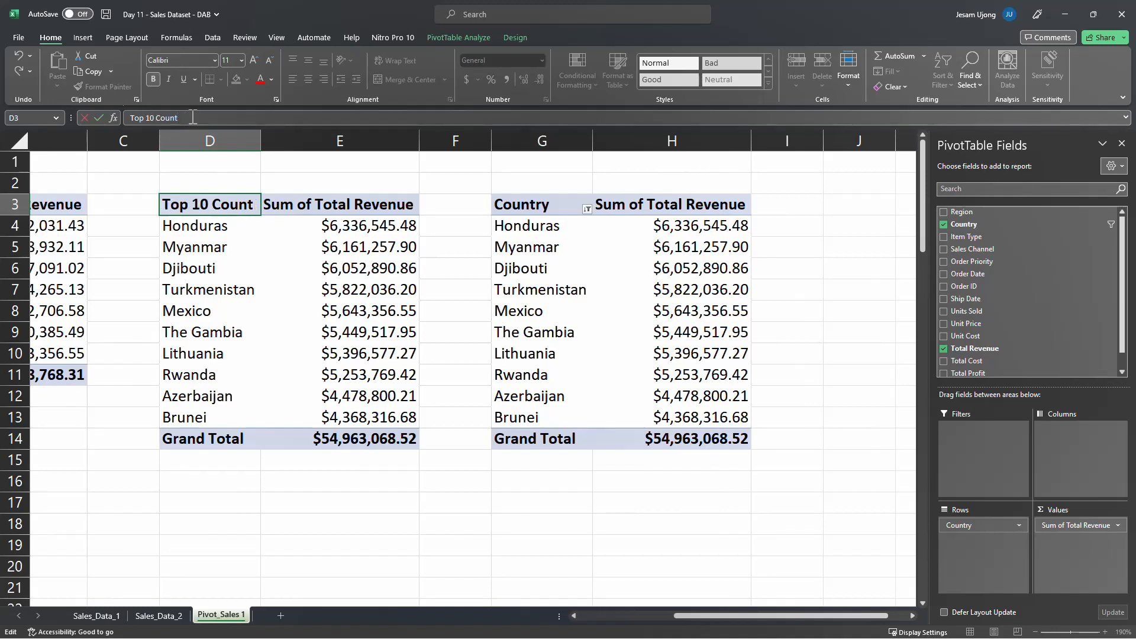
text(ie)
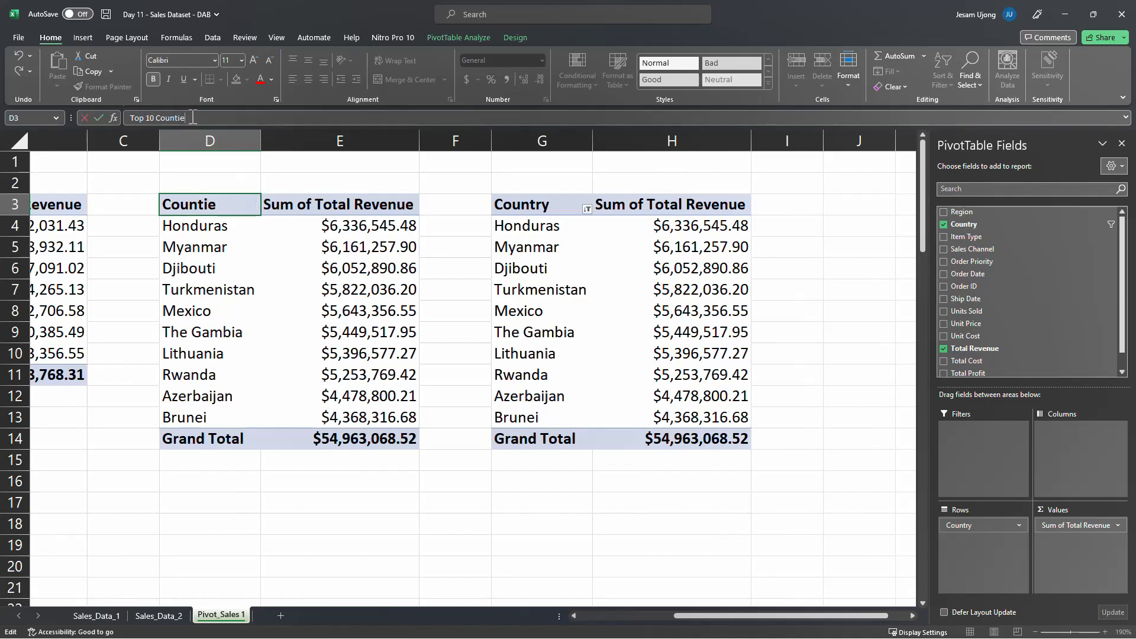
key(BackSpace)
key(BackSpace)
key(BackSpace)
key(BackSpace)
key(BackSpace)
key(BackSpace)
key(BackSpace)
key(BackSpace)
key(BackSpace)
key(BackSpace)
key(BackSpace)
key(BackSpace)
key(BackSpace)
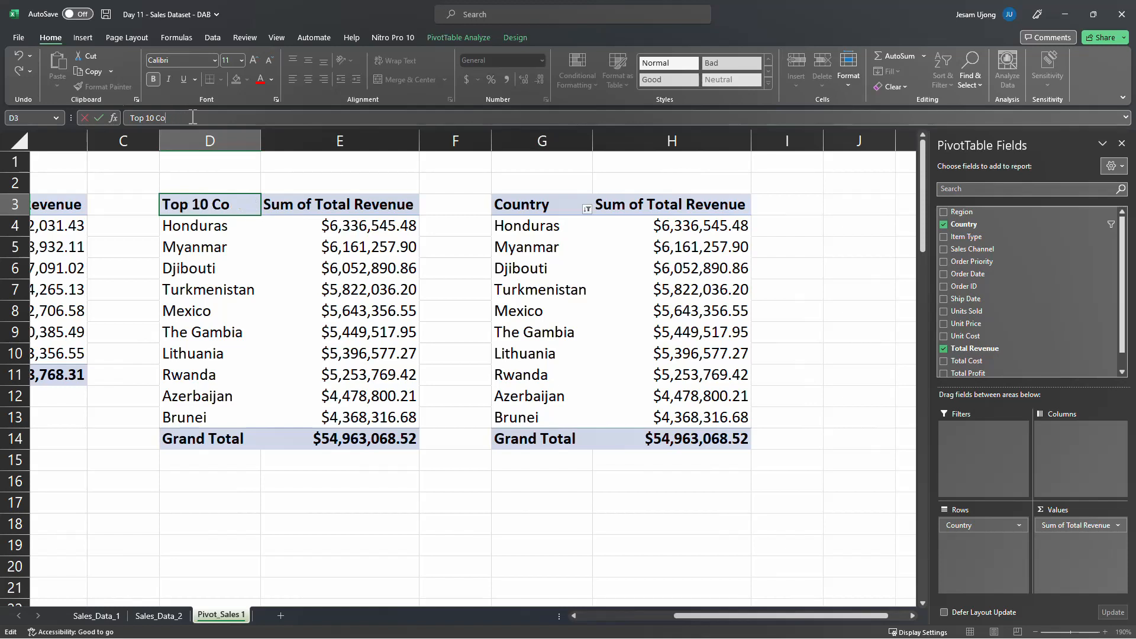
Restore the header in D3 to Country
text(Country)
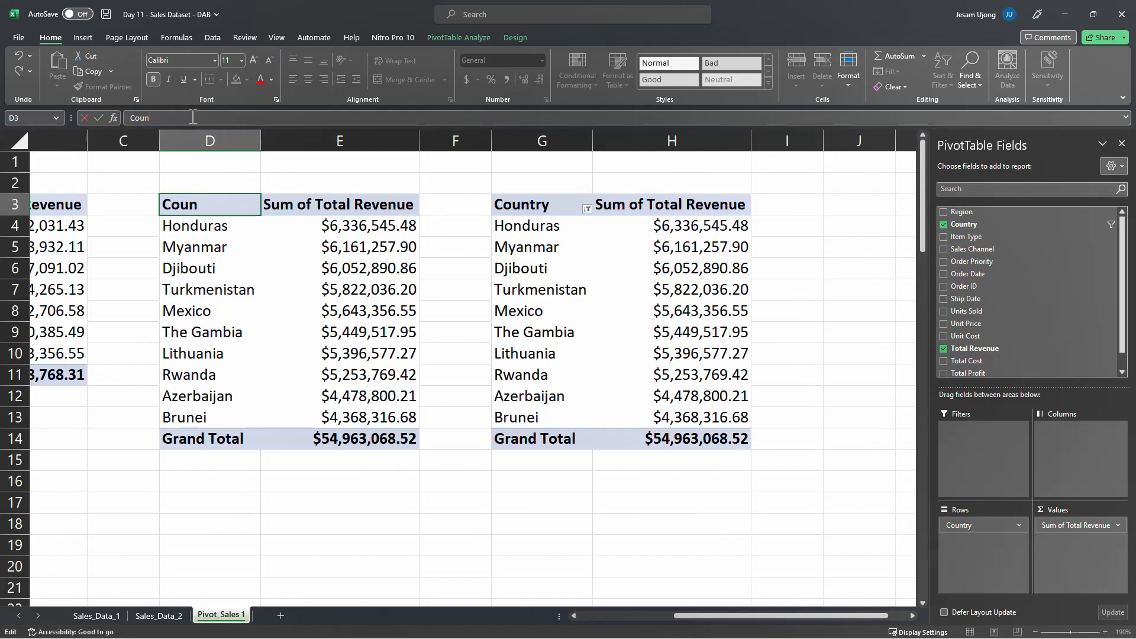
key(BackSpace)
text(ry)
key(Return)
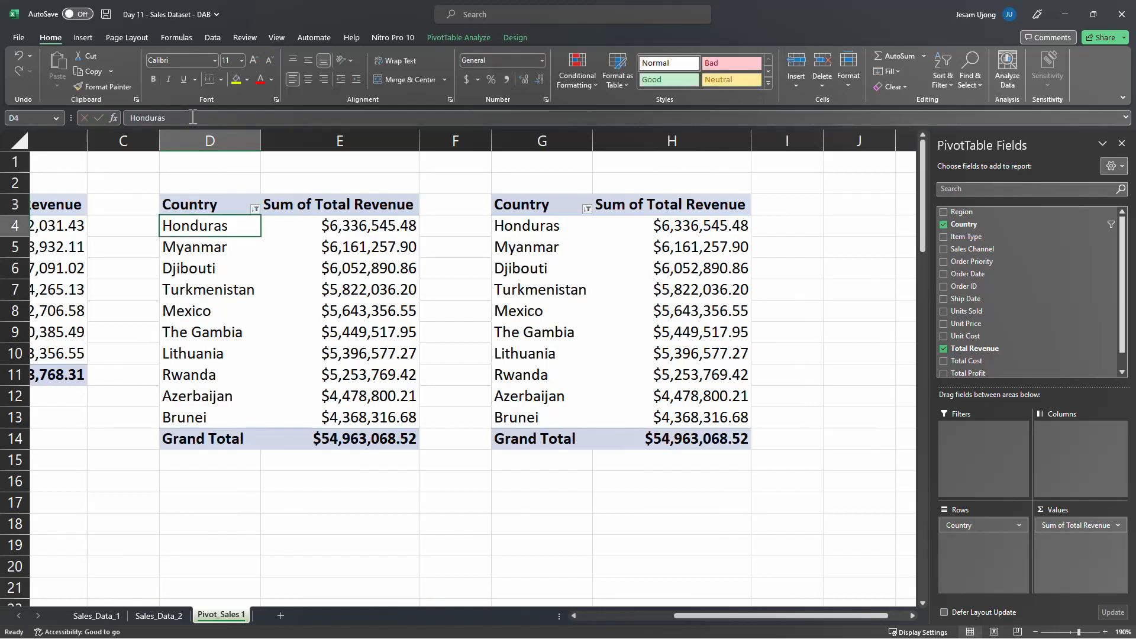
Merge and center D2:E2 above the first Country PivotTable
drag(218, 186, 311, 178)
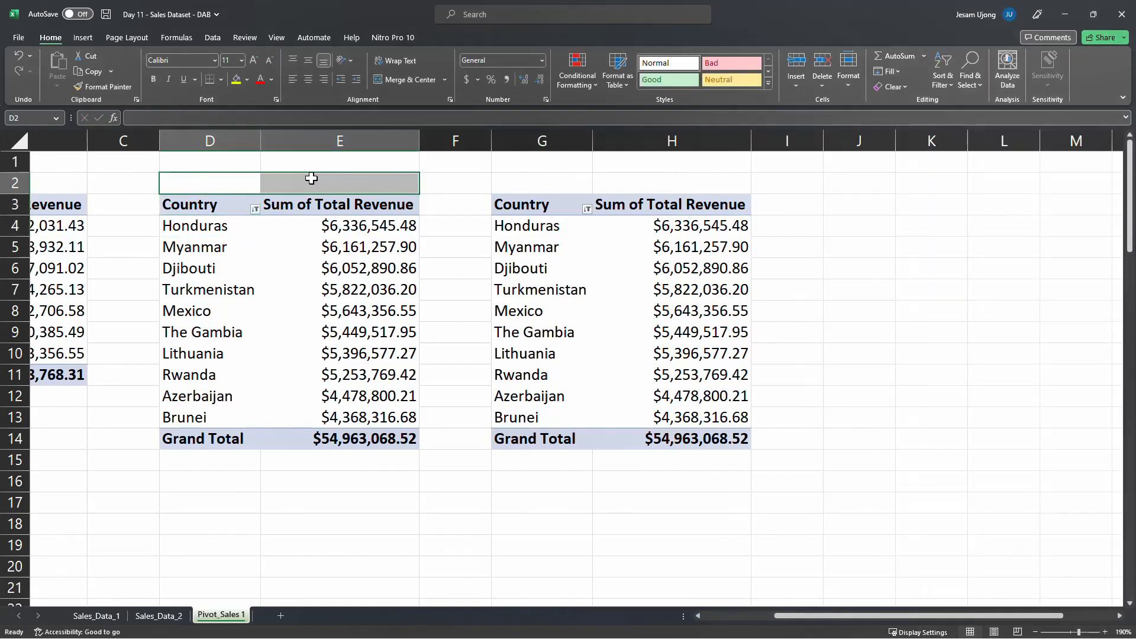
click(242, 183)
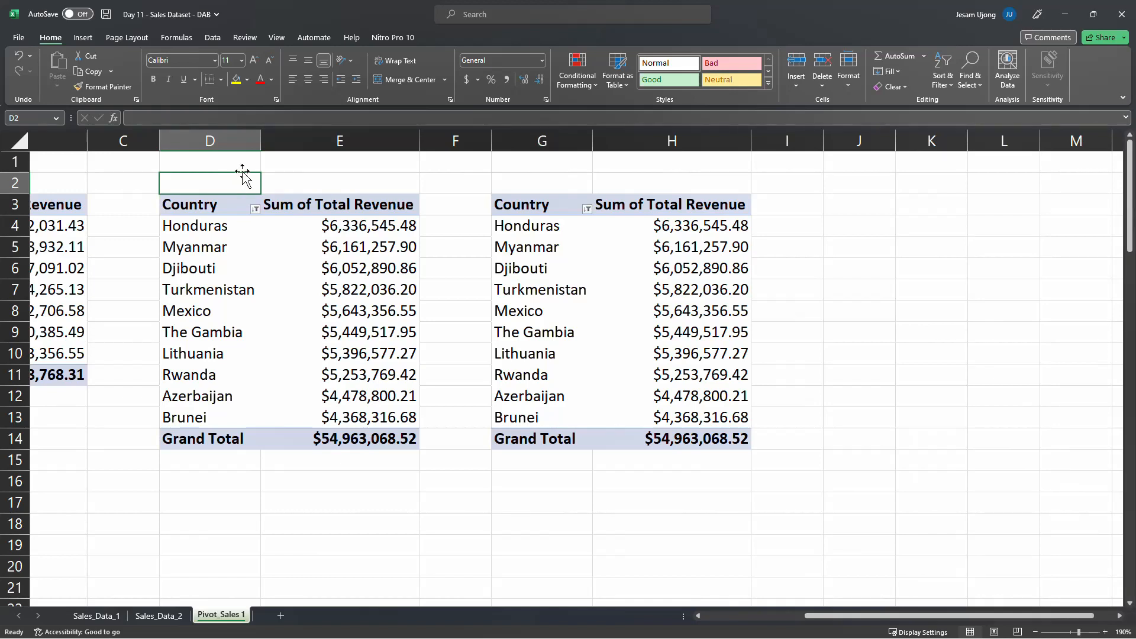
drag(228, 184, 343, 187)
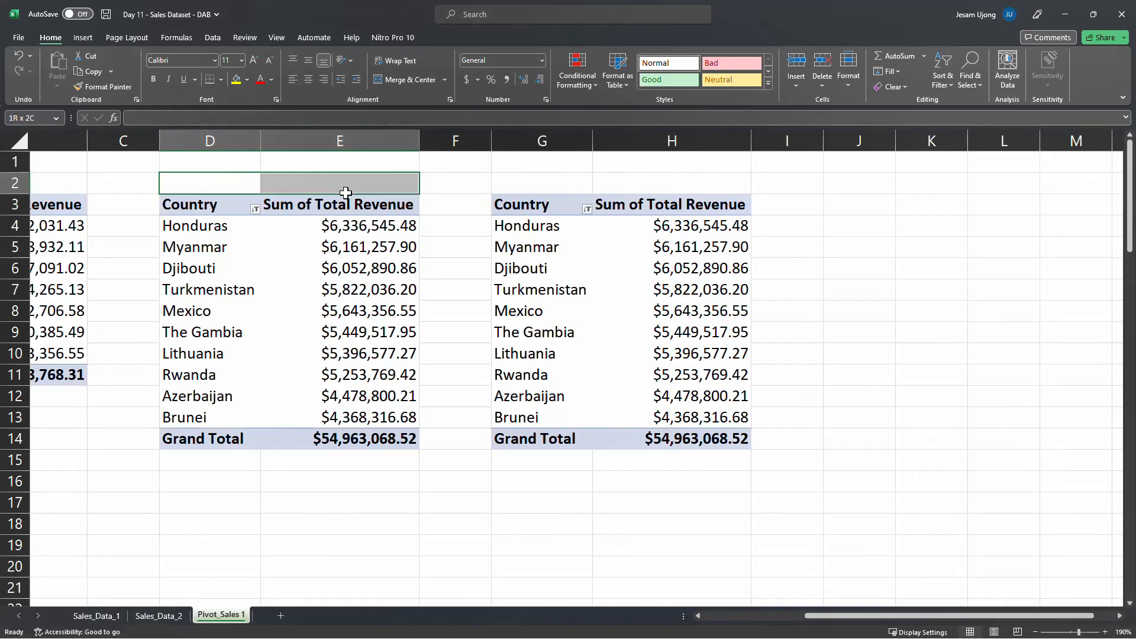
click(408, 79)
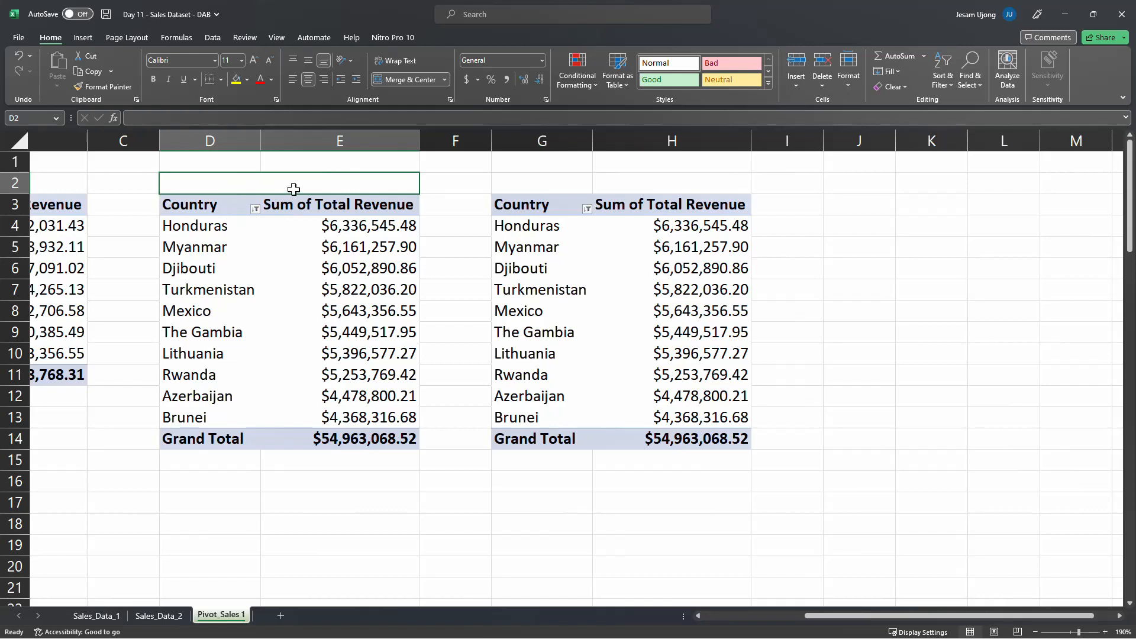
Enter the title Top 10 Countries in the merged cell D2
text(Top)
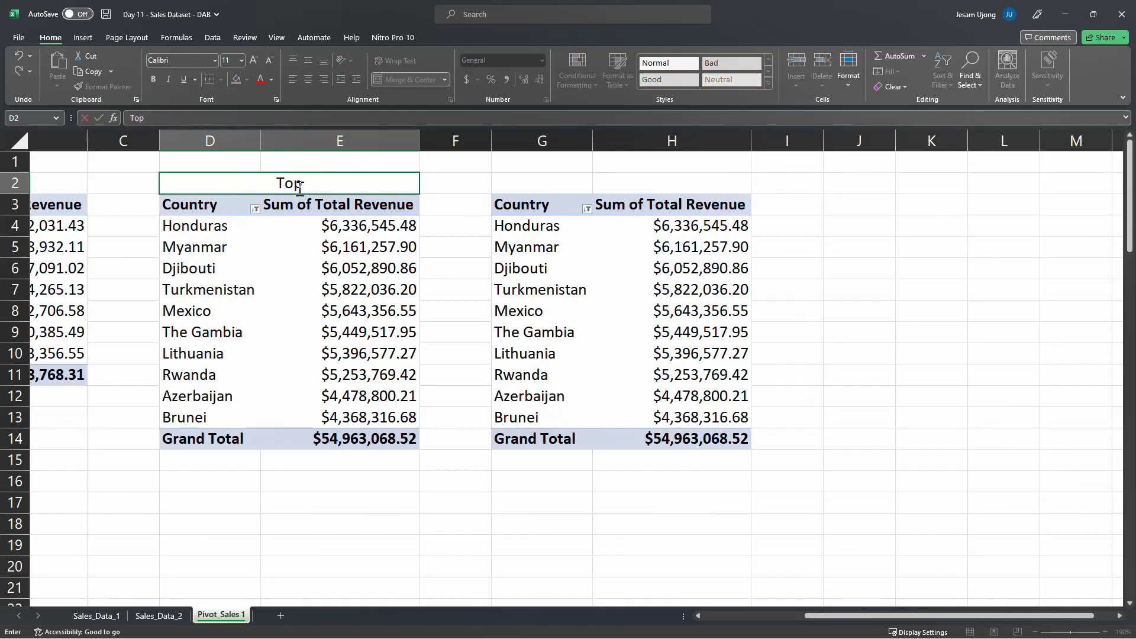
text( 10 Countr)
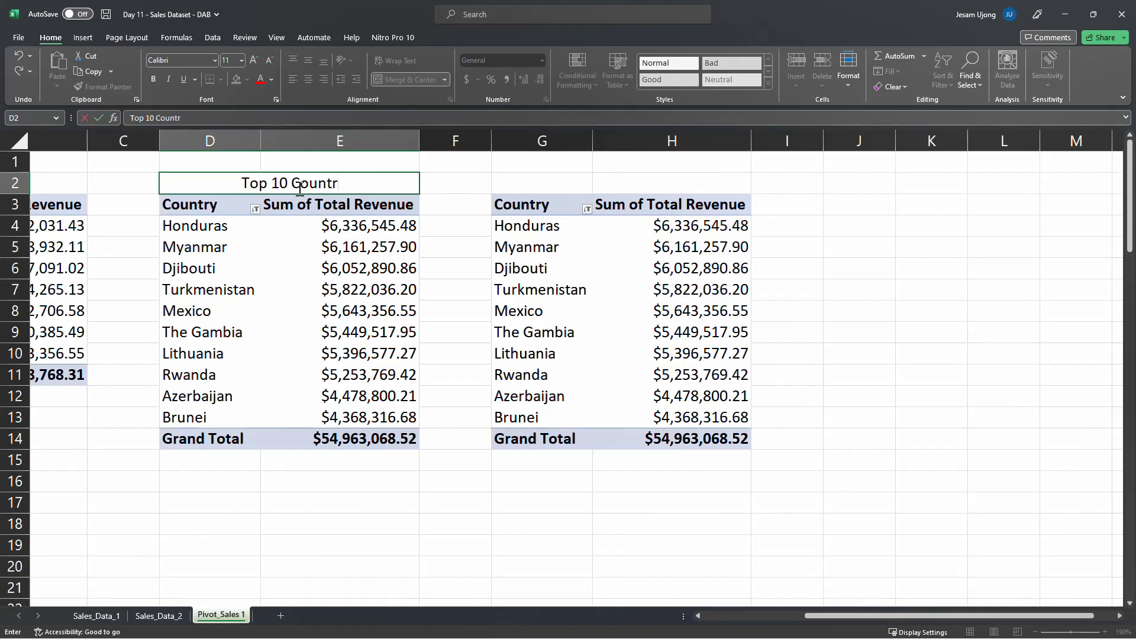
text(ies)
key(Return)
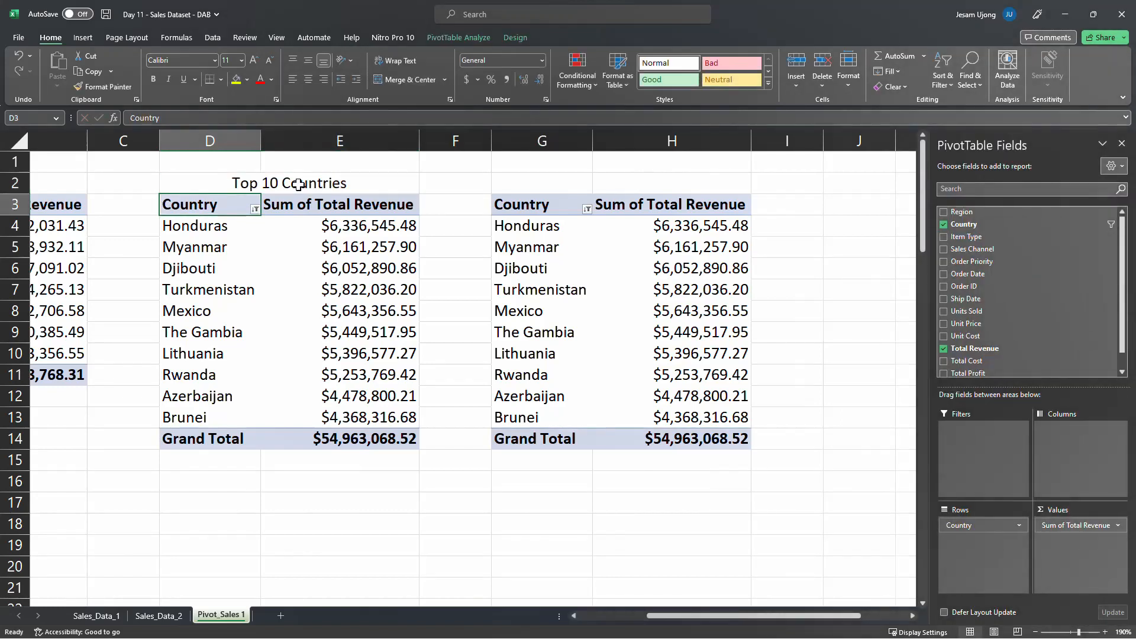
Merge and center G2:H2 above the second Country PivotTable
drag(504, 185, 647, 180)
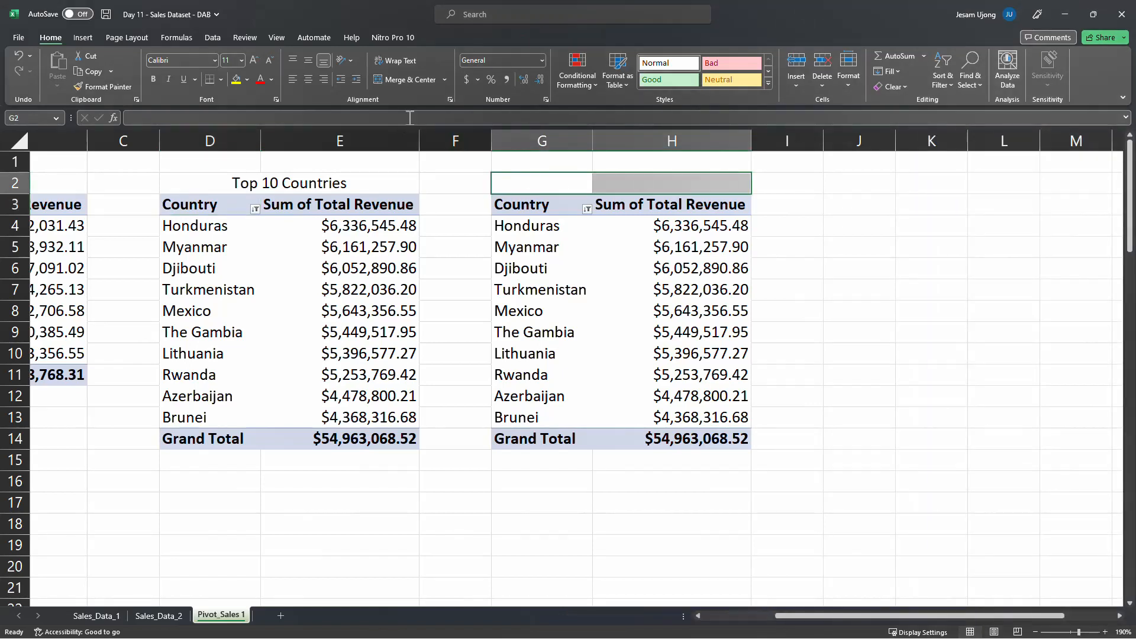
click(360, 184)
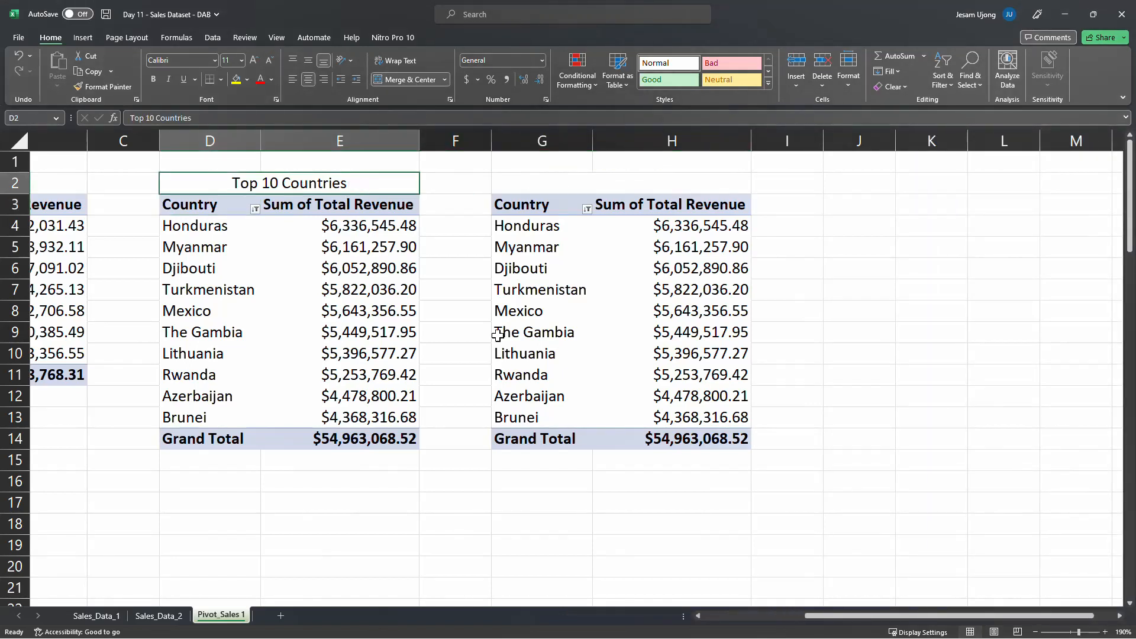
click(672, 544)
Merge and center A2:B2 above the Region PivotTable and title it Revenue by Region
drag(829, 616, 379, 597)
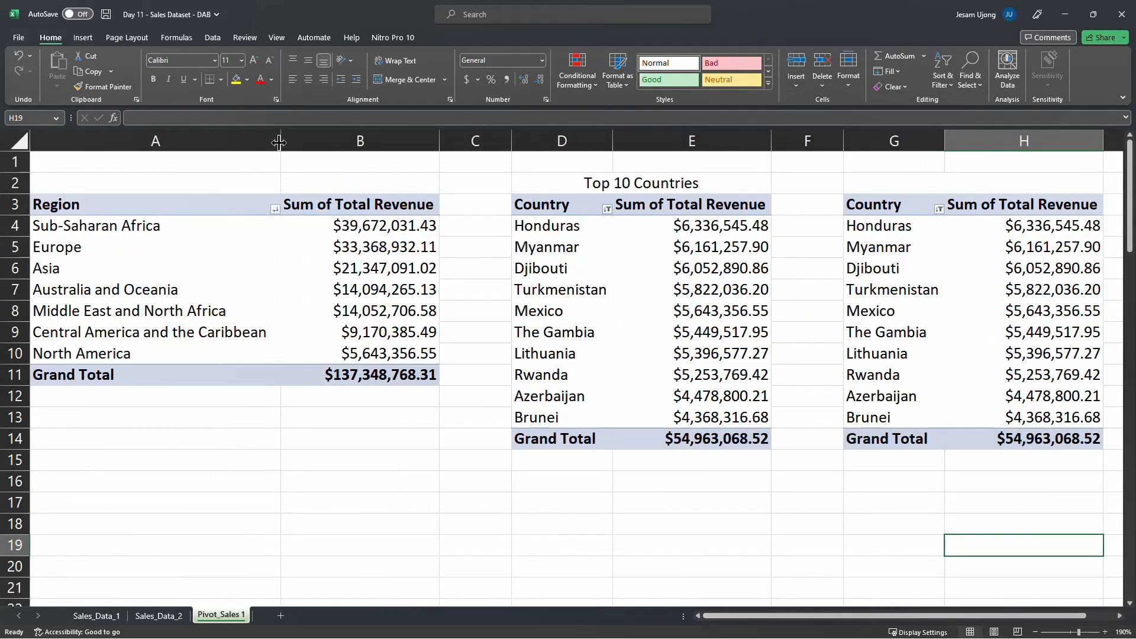
drag(147, 185, 339, 185)
click(408, 79)
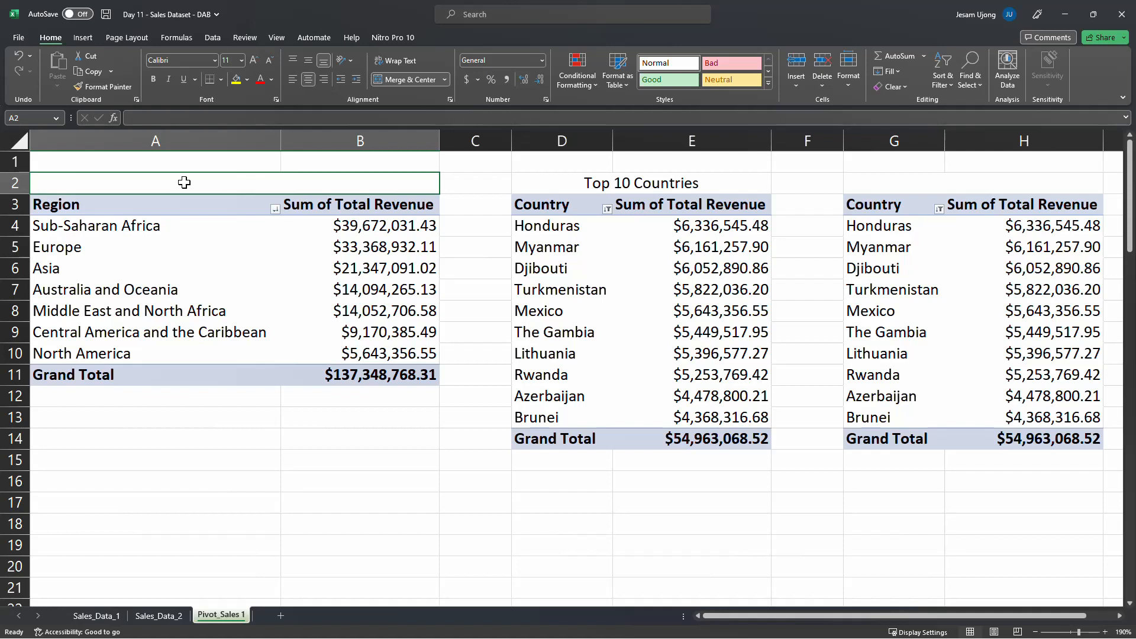
text(T)
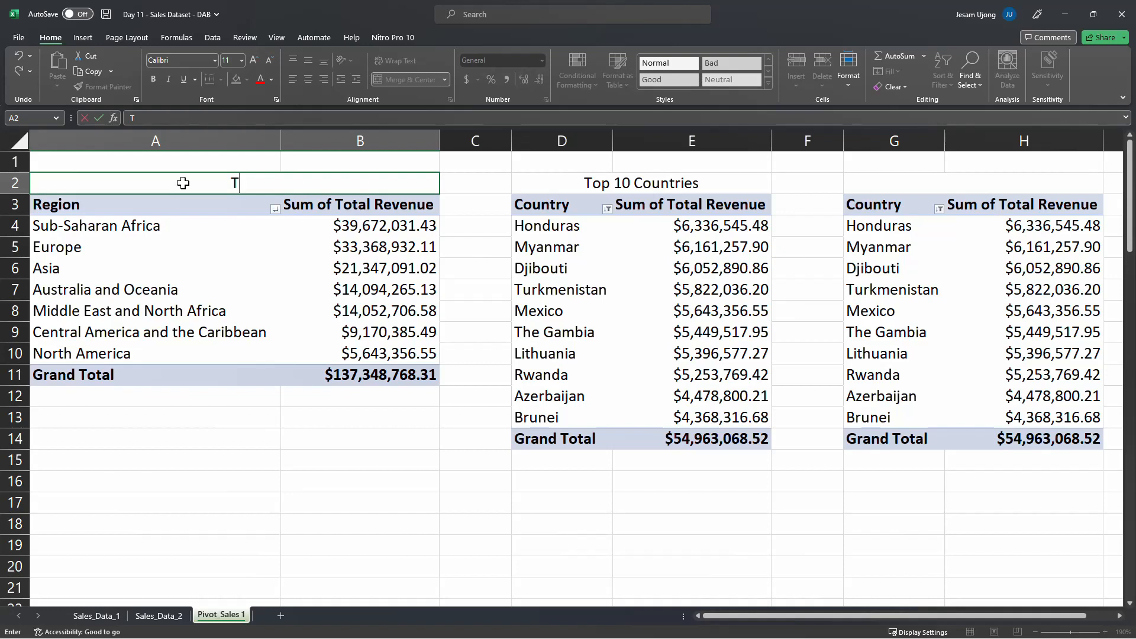
key(BackSpace)
text(Revenue)
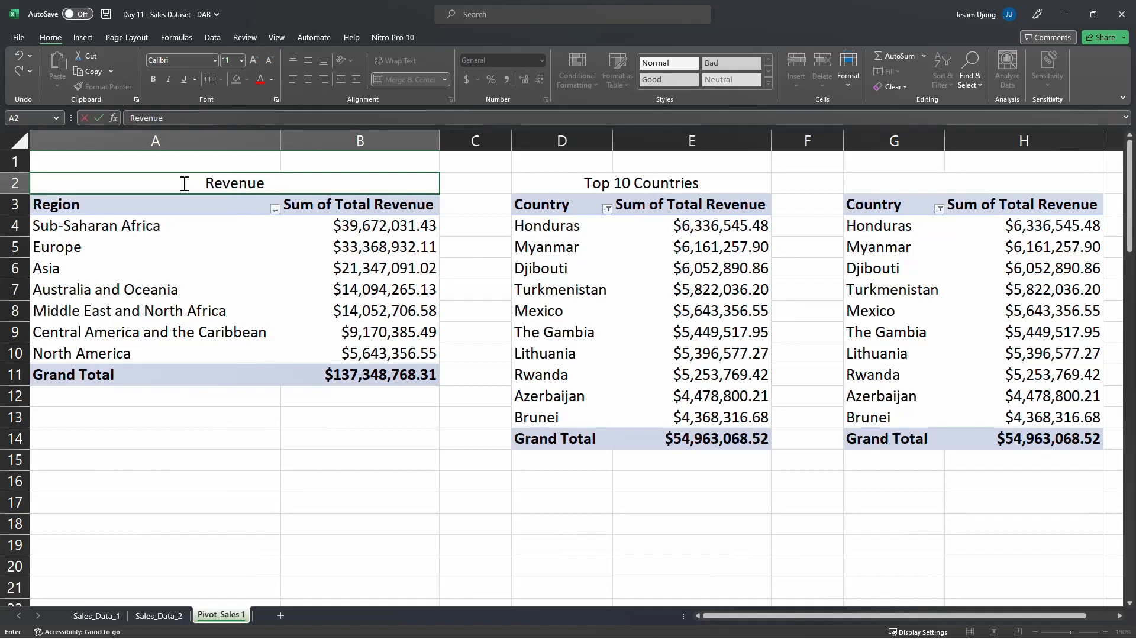
text( by Reg)
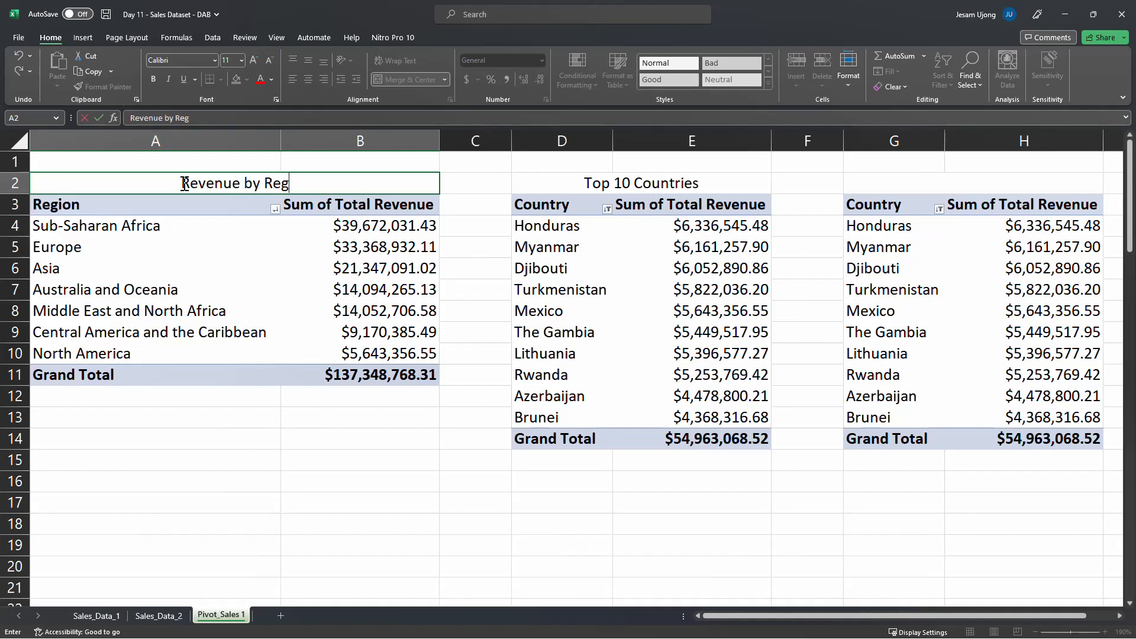
text(ion)
key(Return)
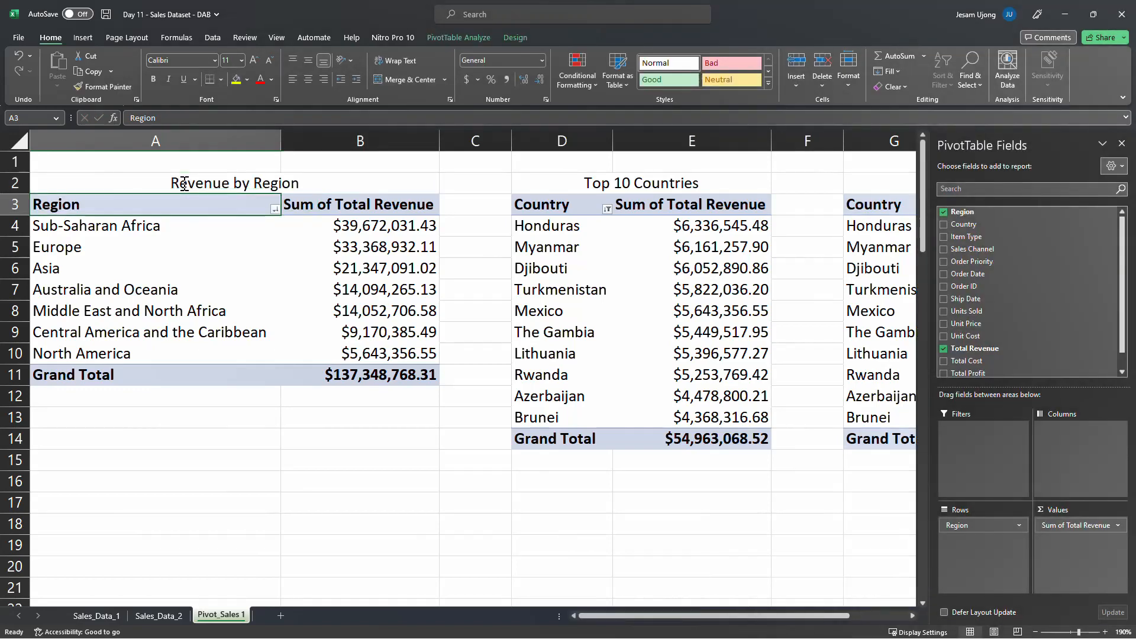
Make the Revenue by Region and Top 10 Countries titles bold
click(184, 184)
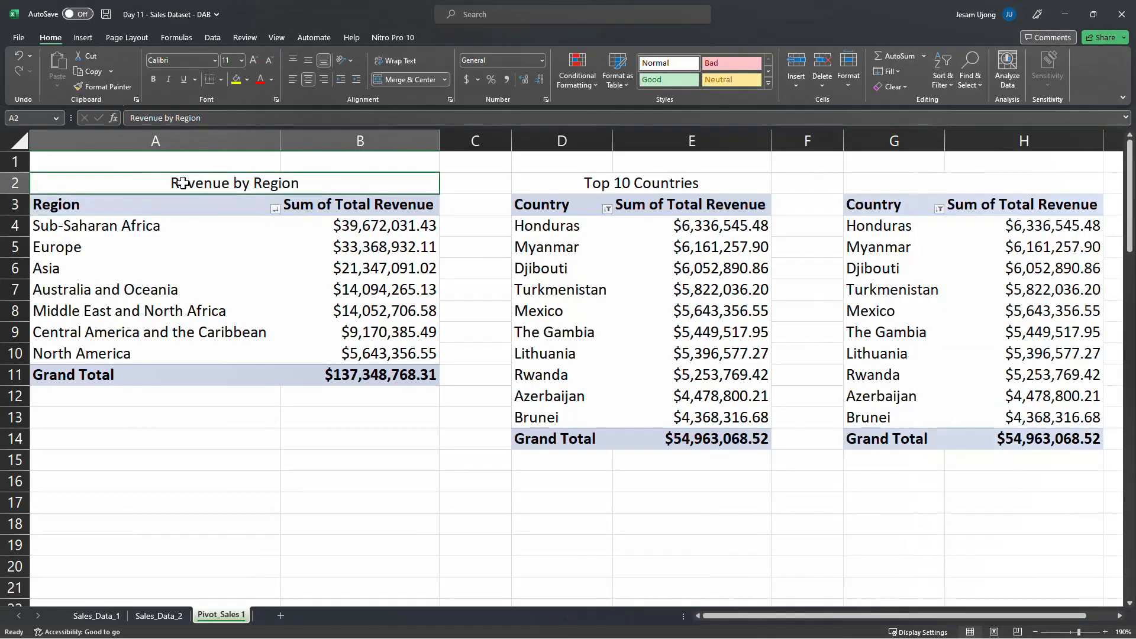
click(152, 83)
click(568, 183)
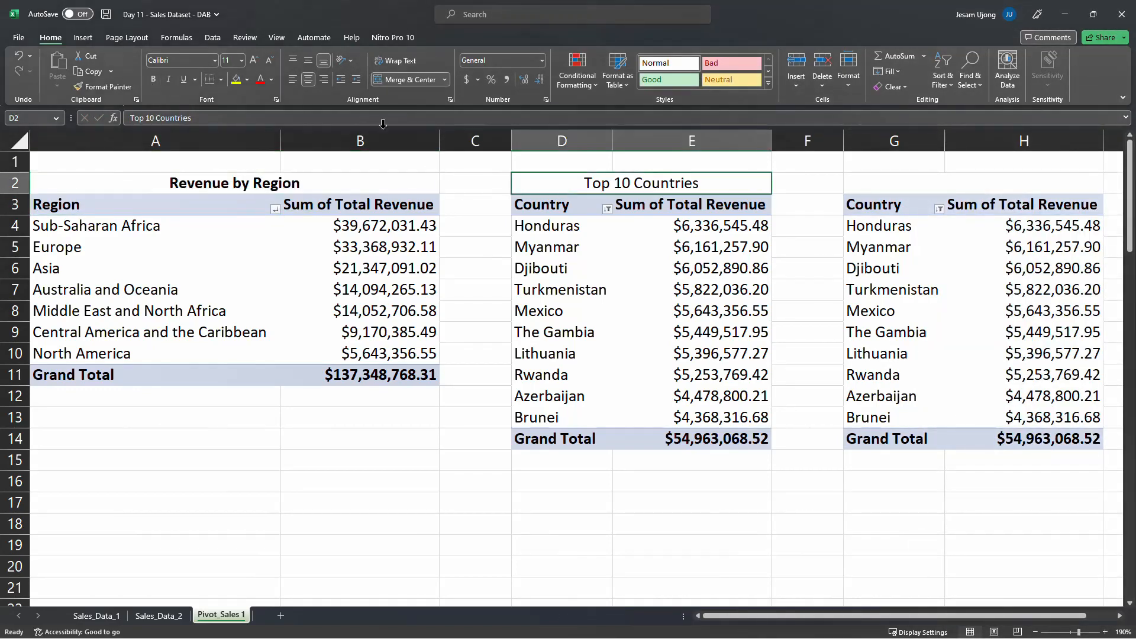
click(153, 79)
Copy the bold Top 10 Countries title from D2 into the merged cell G2
drag(719, 617, 911, 598)
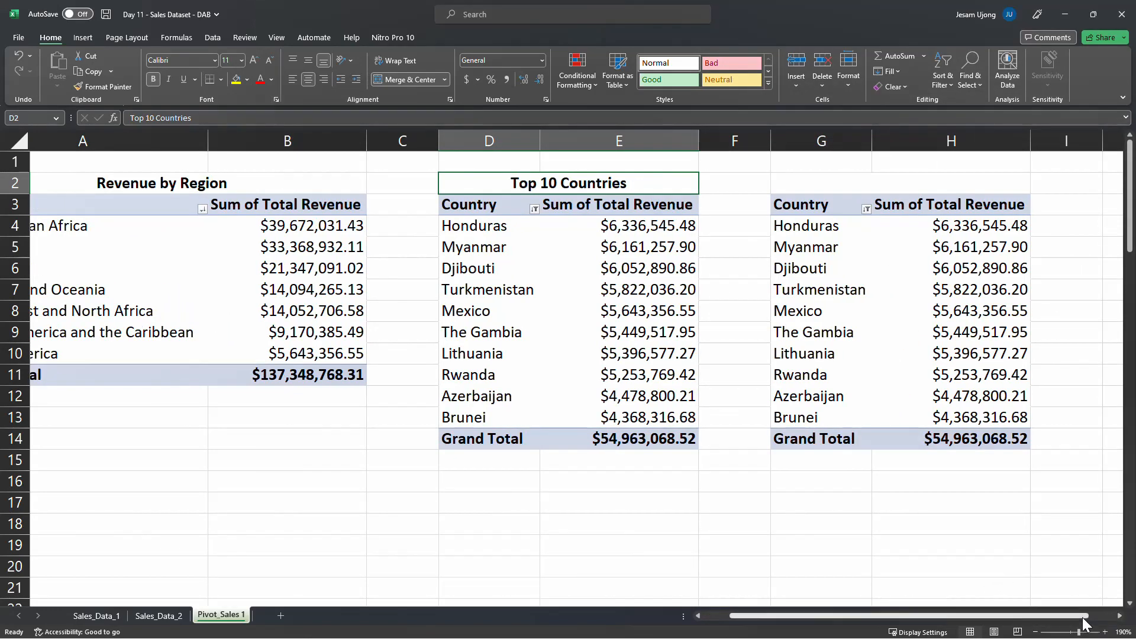
scroll(1085, 622, right, 2)
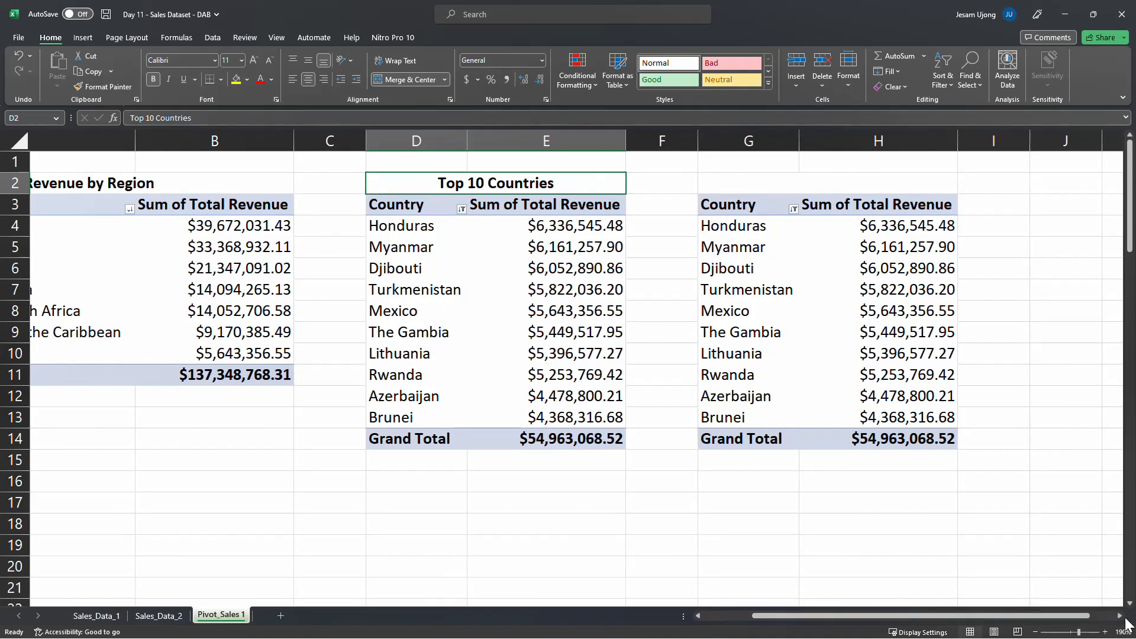
click(1120, 616)
click(1120, 616)
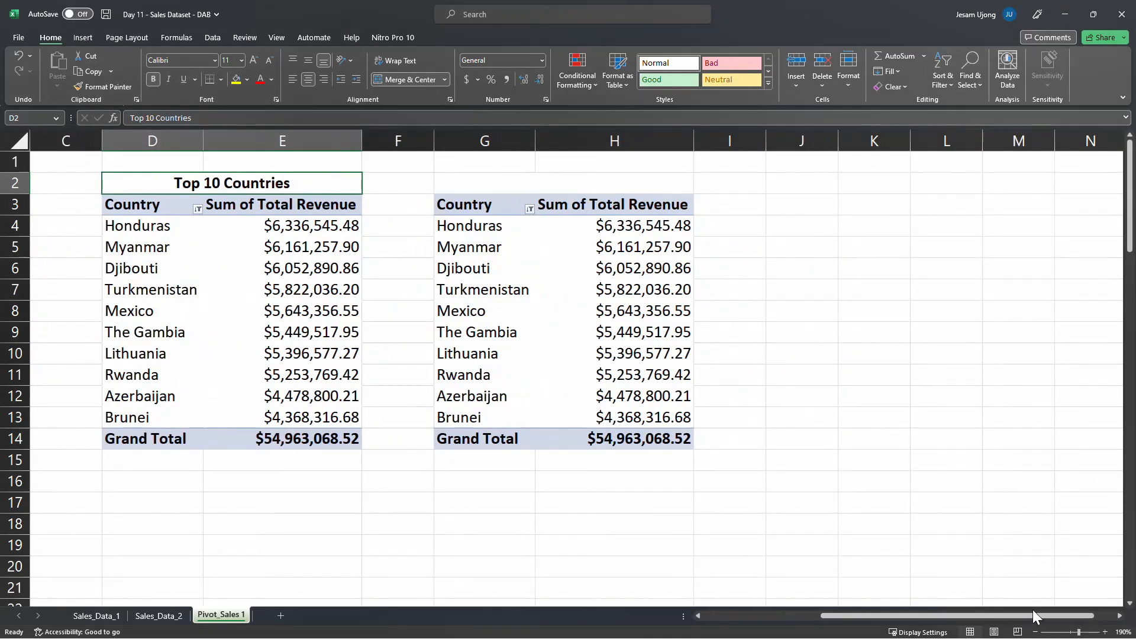
click(531, 179)
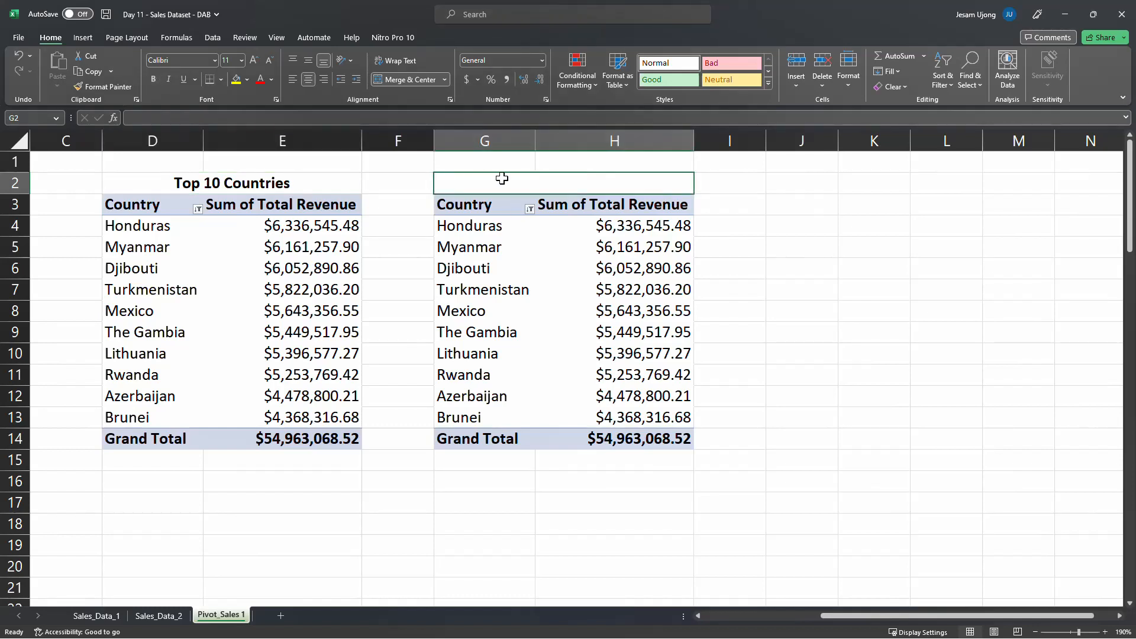
click(343, 186)
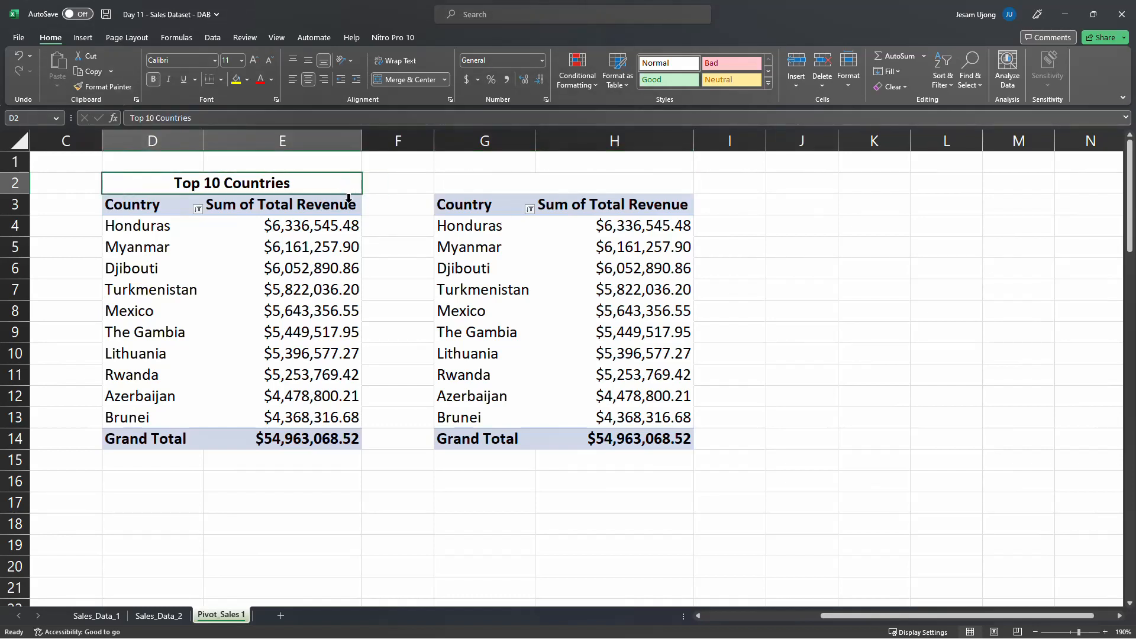
key(ctrl+c)
click(537, 182)
key(ctrl+v)
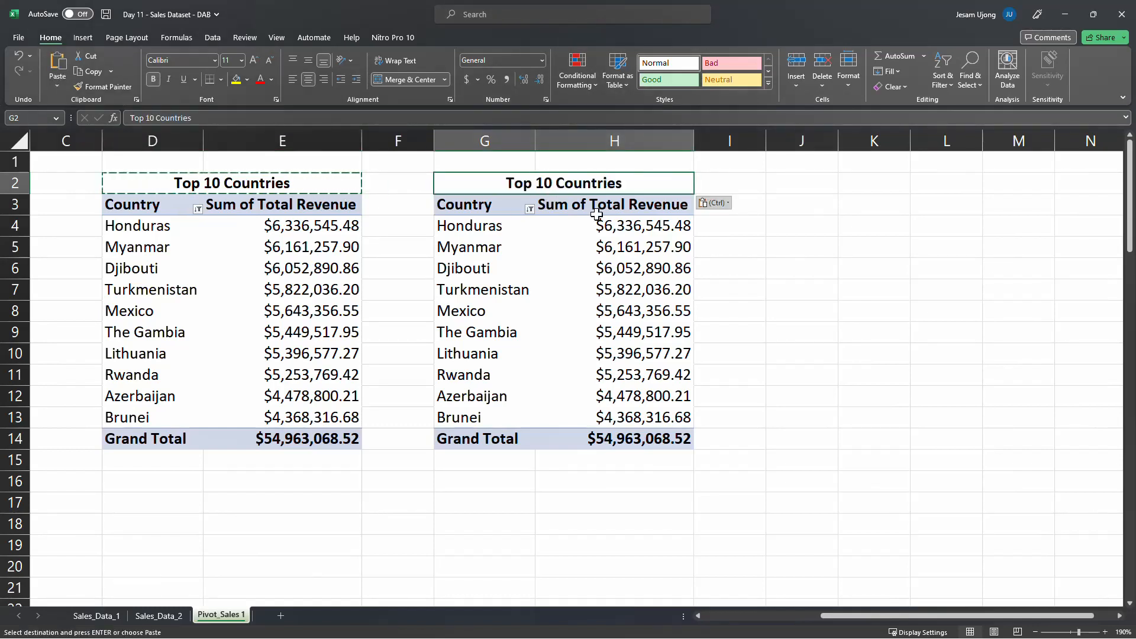
key(Escape)
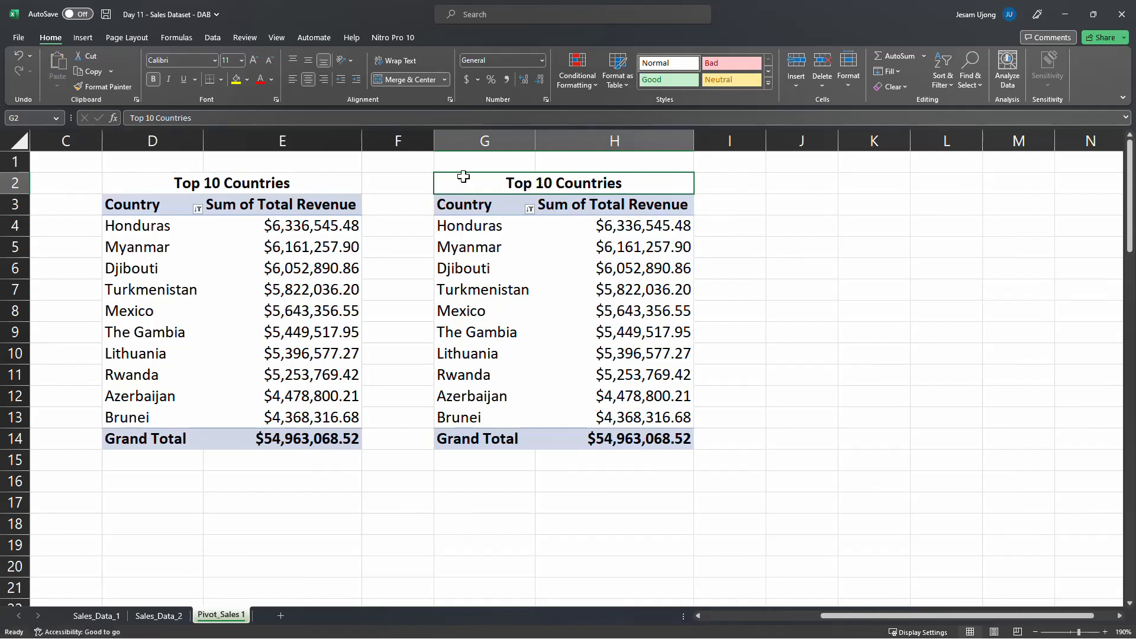
Change the title in G2 above the second Country PivotTable to Bottom 10 Countries
drag(145, 118, 113, 116)
text(Botto)
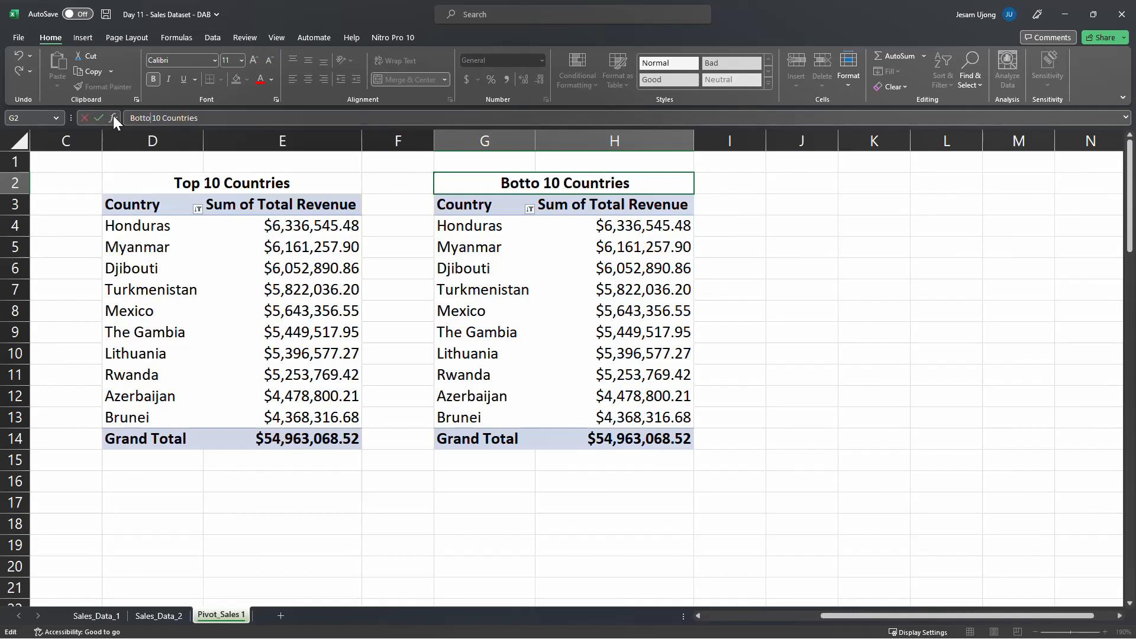
text(m)
key(Return)
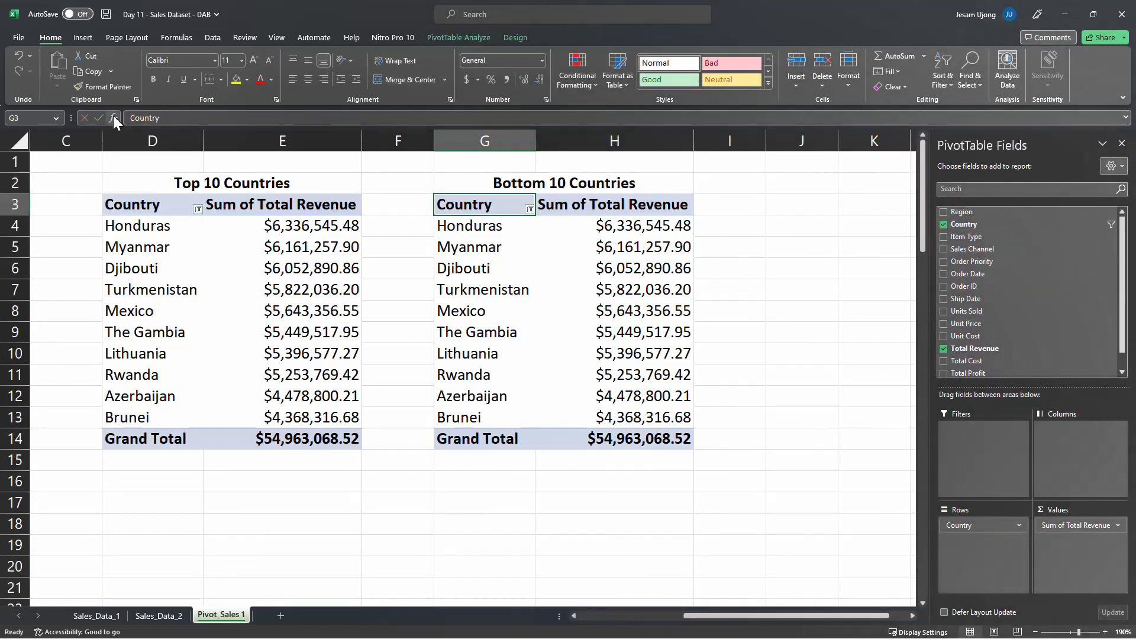
click(474, 231)
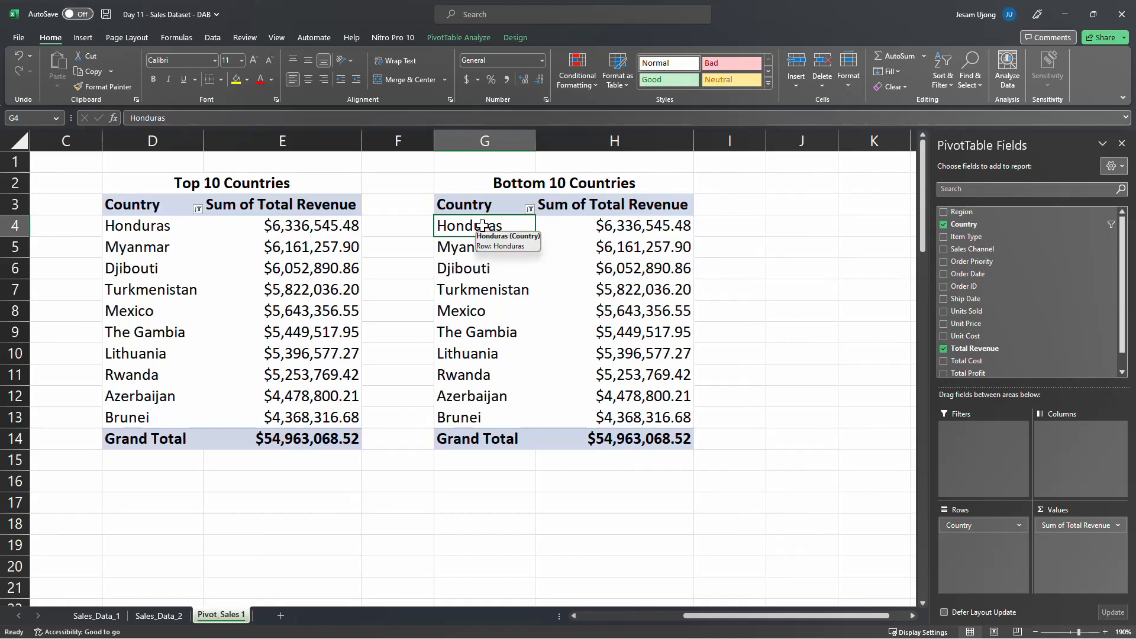
click(437, 246)
click(125, 228)
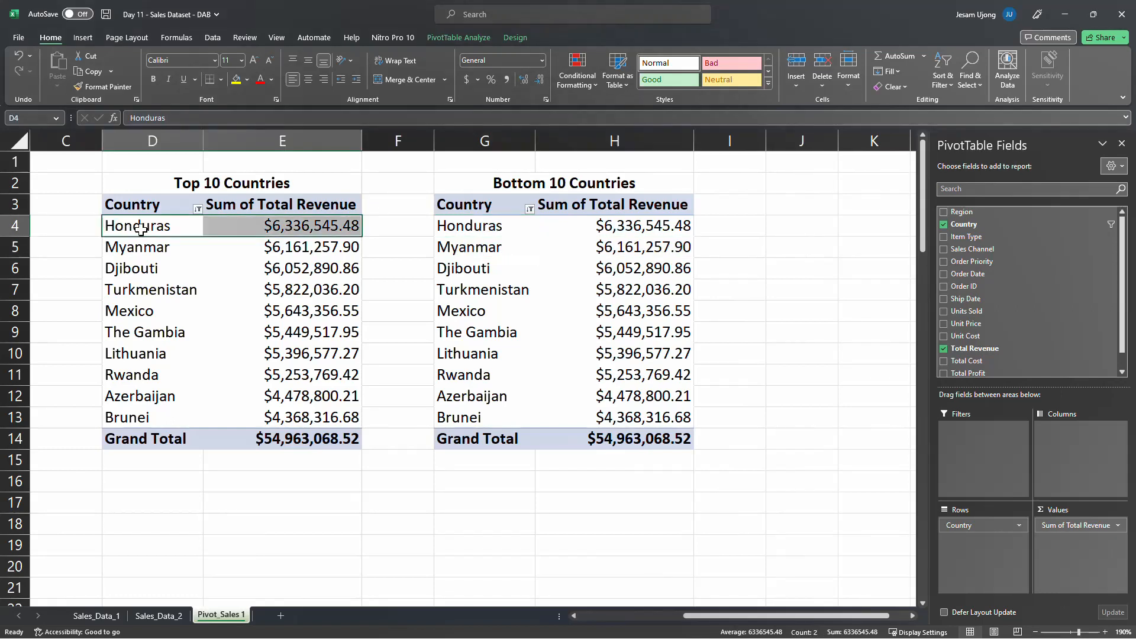
click(149, 247)
right_click(439, 226)
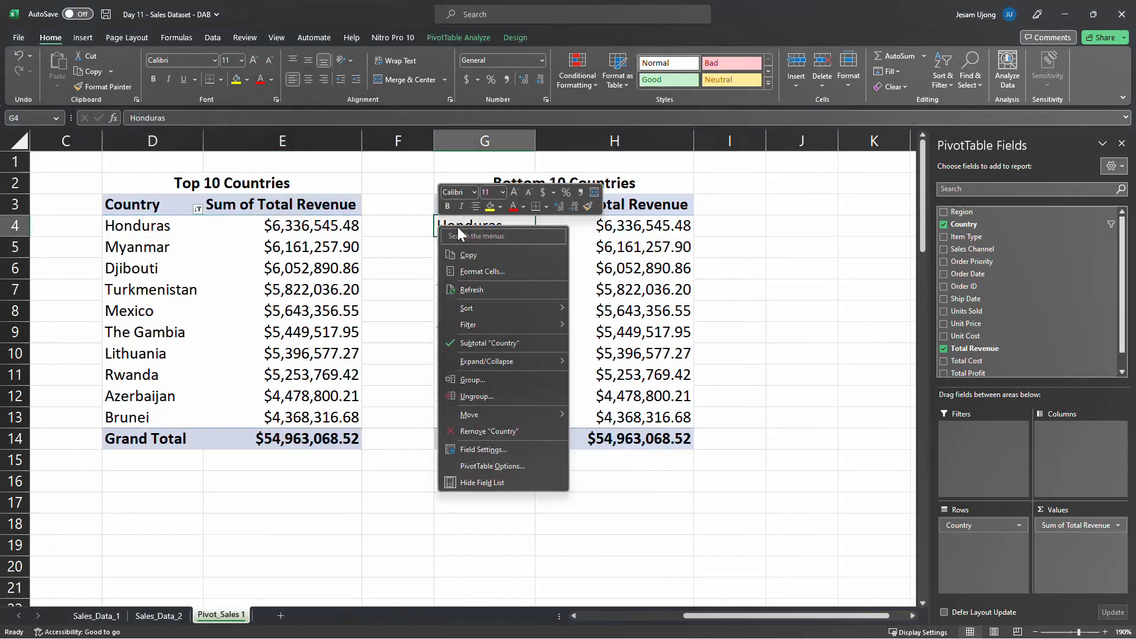
key(Escape)
right_click(472, 225)
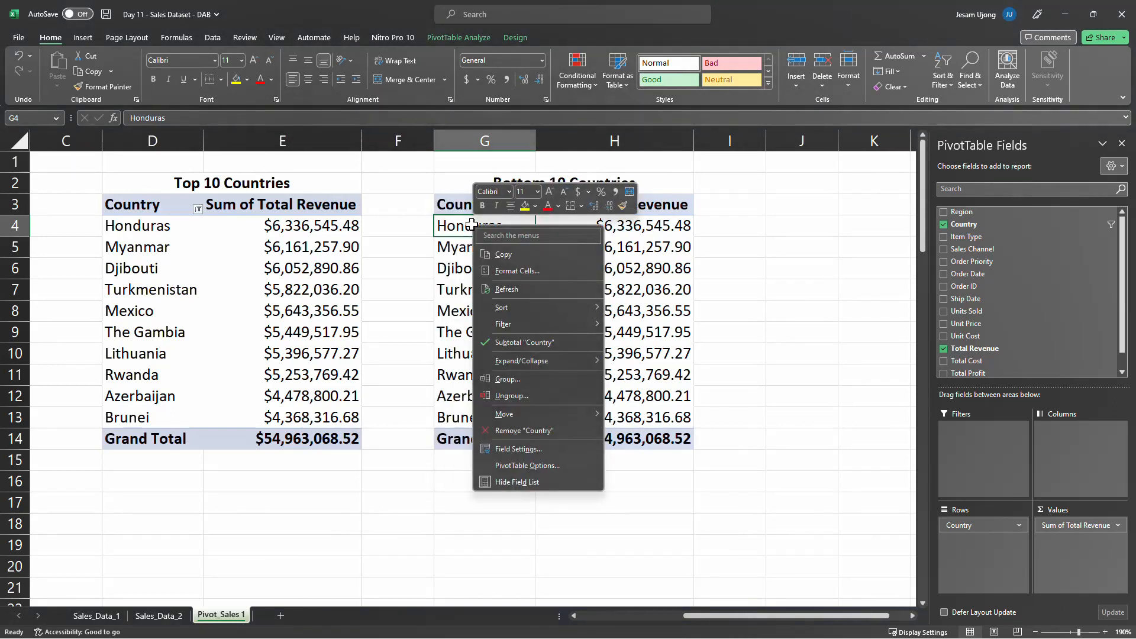
mouse_move(592, 325)
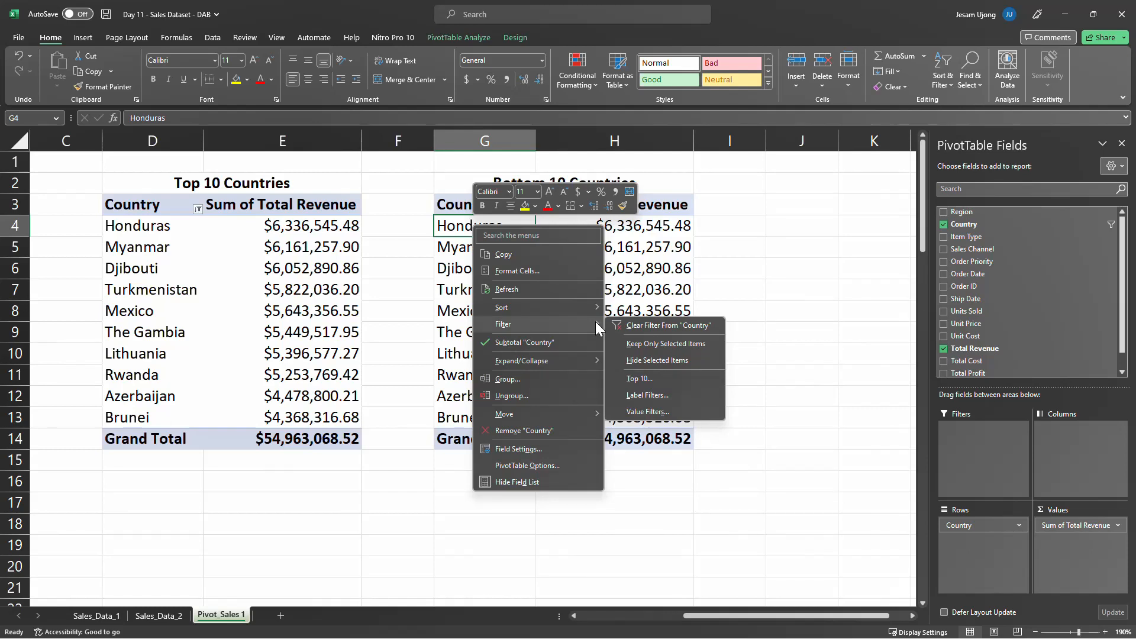
click(680, 329)
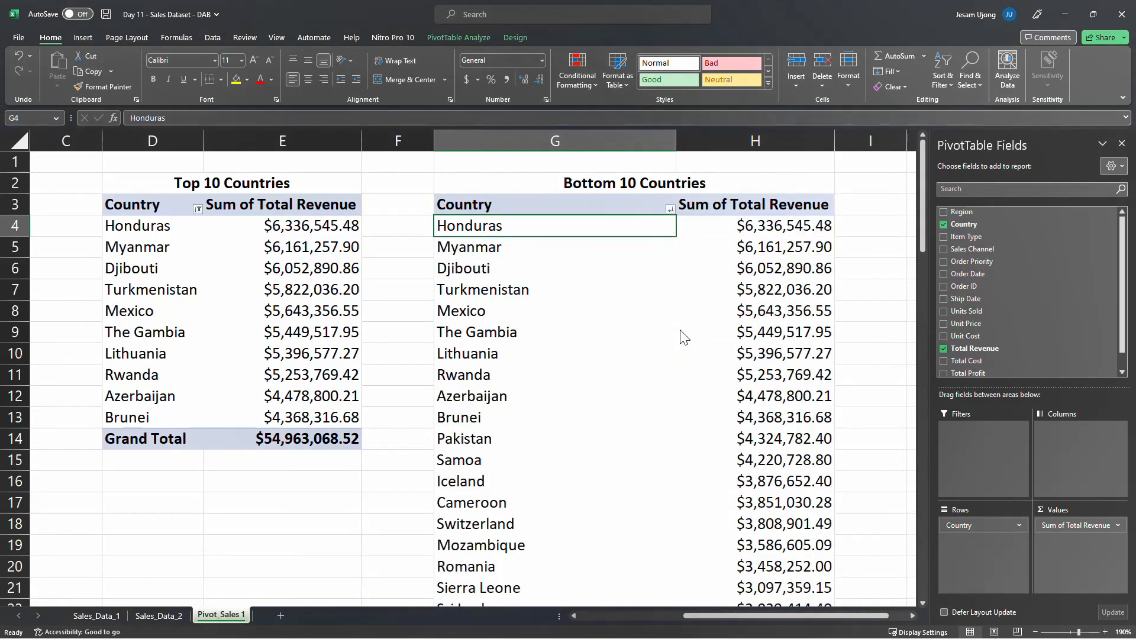
right_click(450, 249)
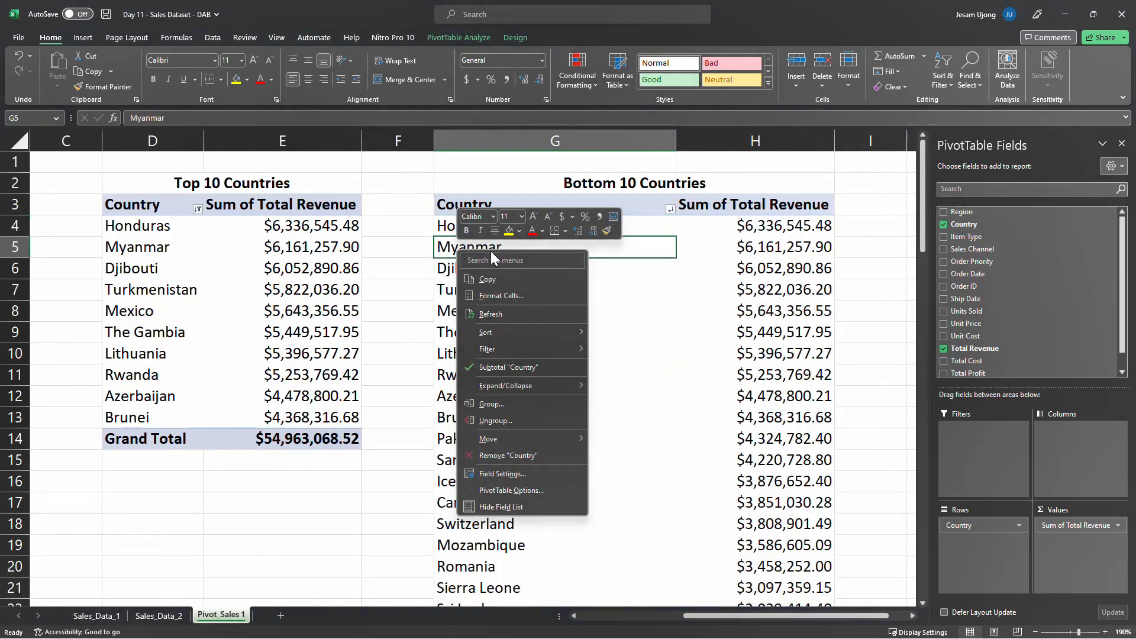
mouse_move(547, 345)
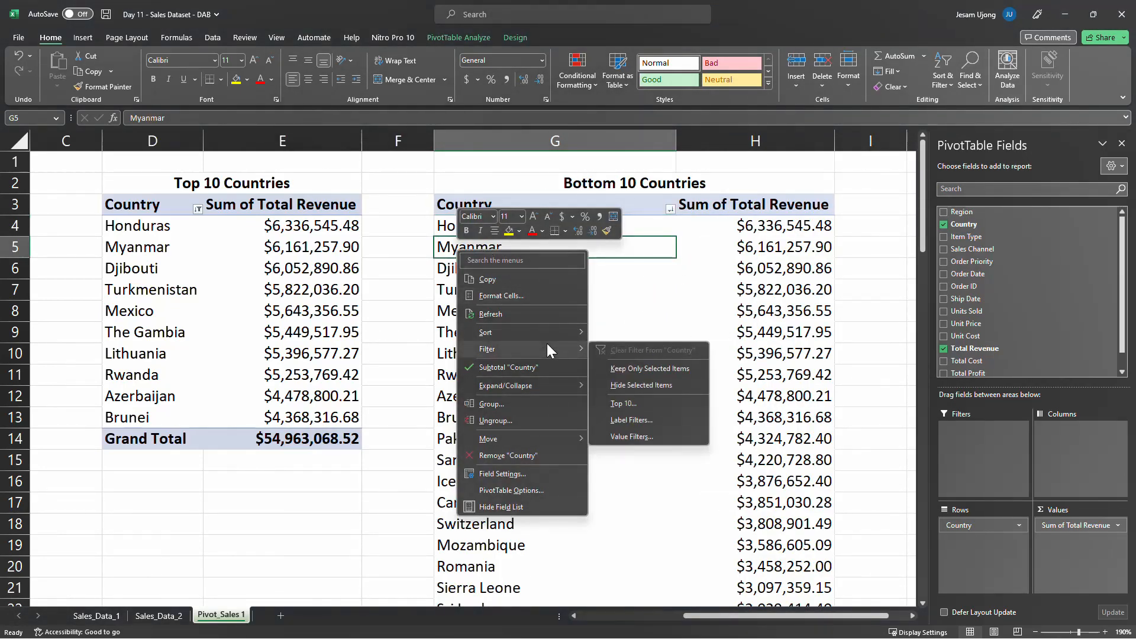
click(697, 254)
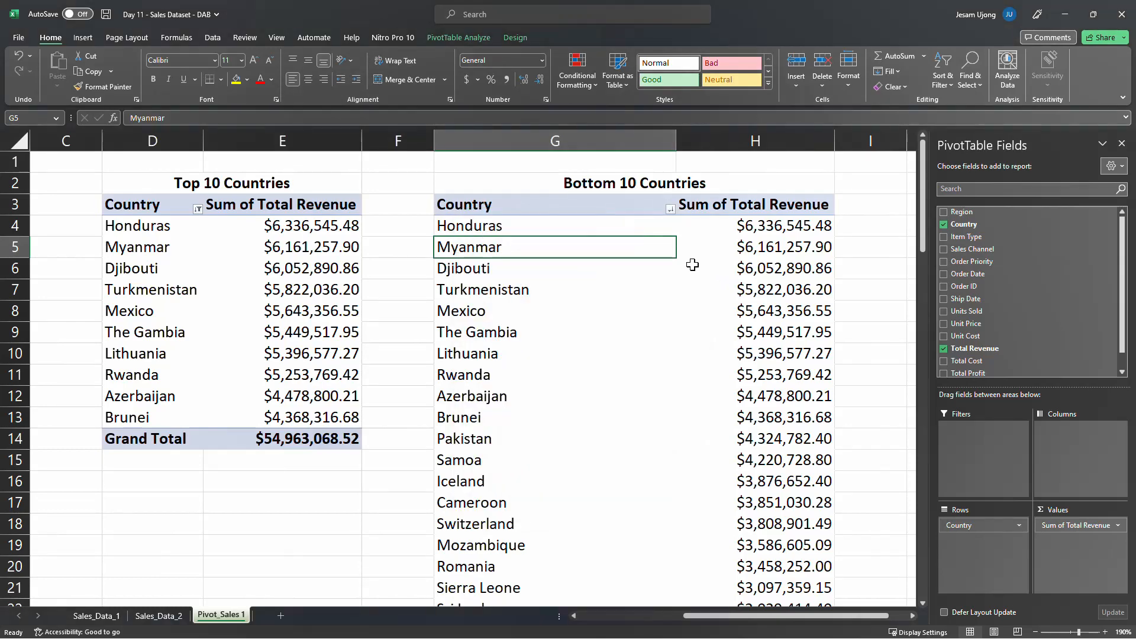
key(ctrl+z)
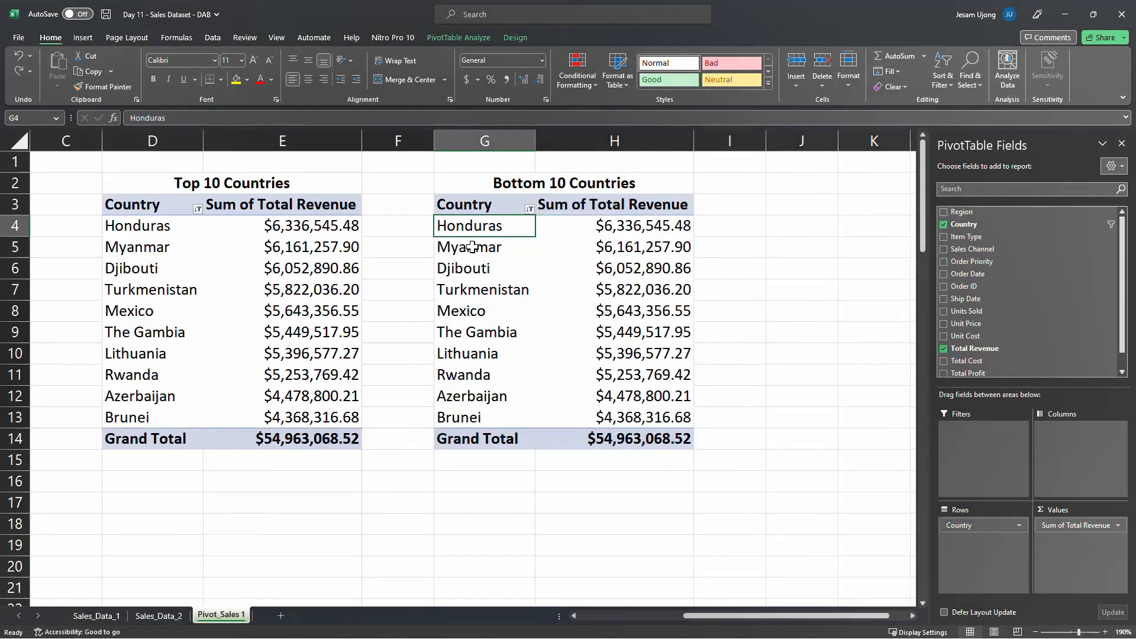
Filter the Country field of the Bottom 10 Countries PivotTable to the bottom 10 items by Sum of Total Revenue
right_click(473, 248)
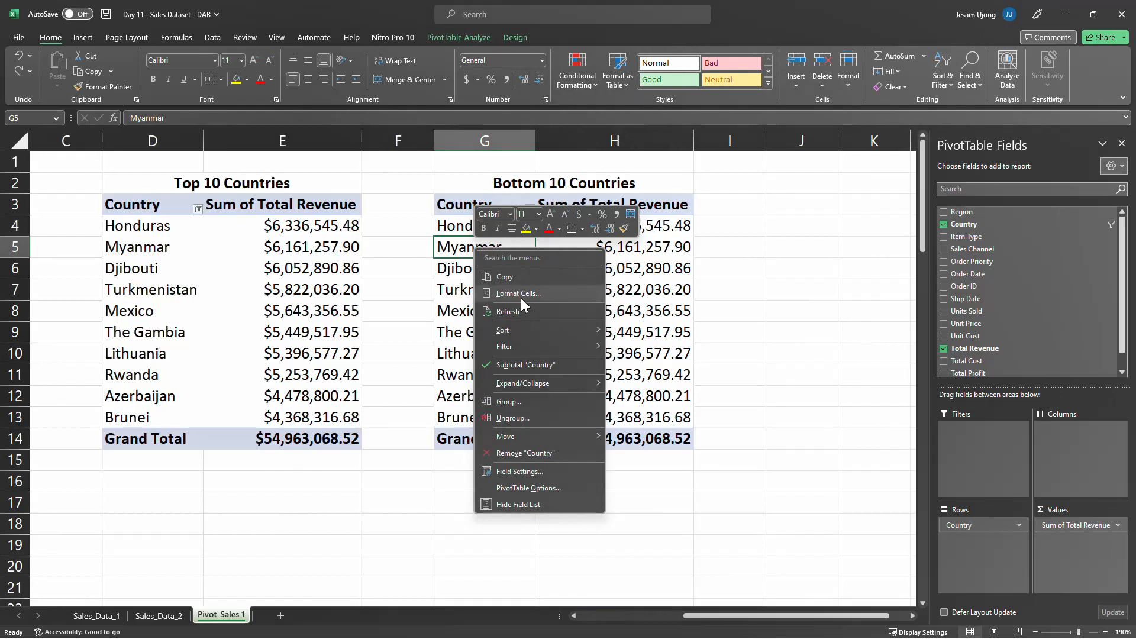
mouse_move(555, 349)
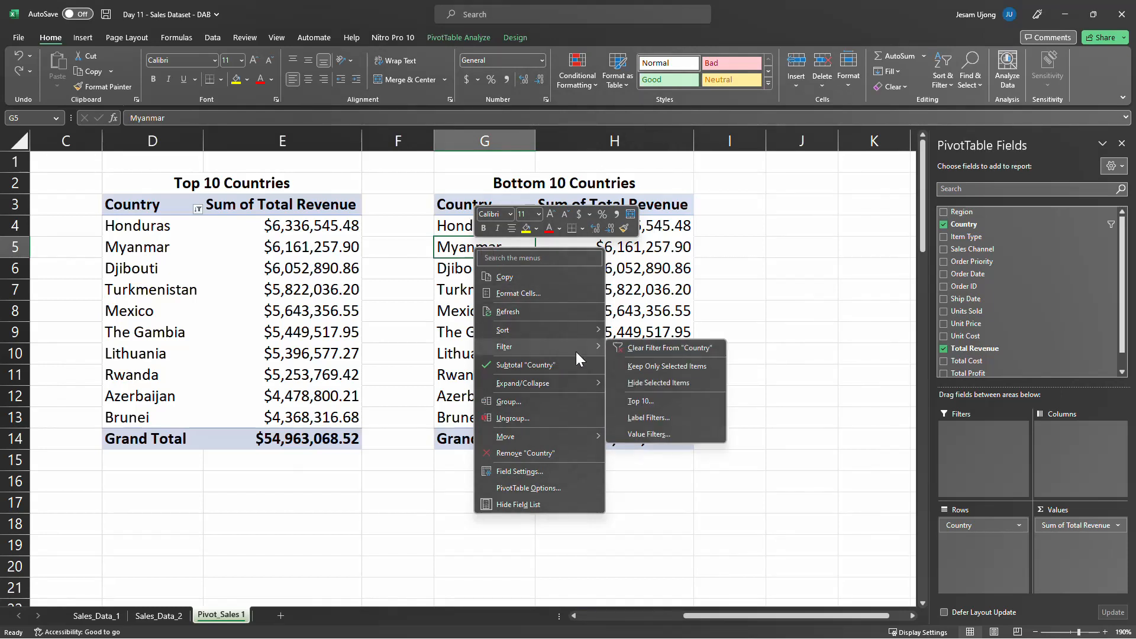
click(660, 401)
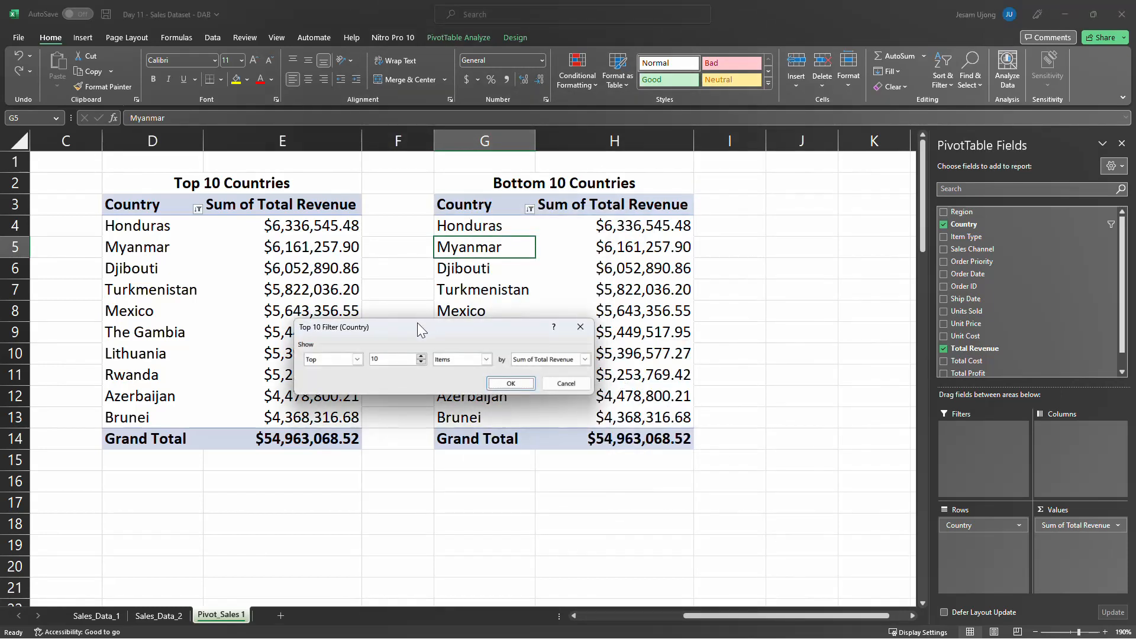
drag(420, 327, 517, 327)
click(454, 359)
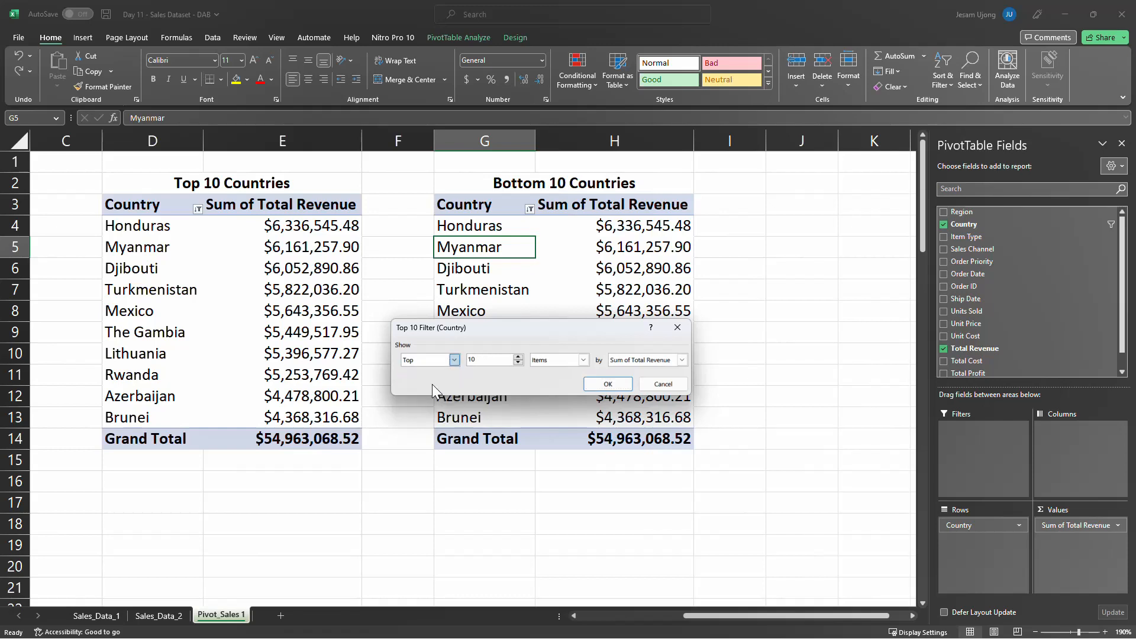
click(432, 390)
click(600, 385)
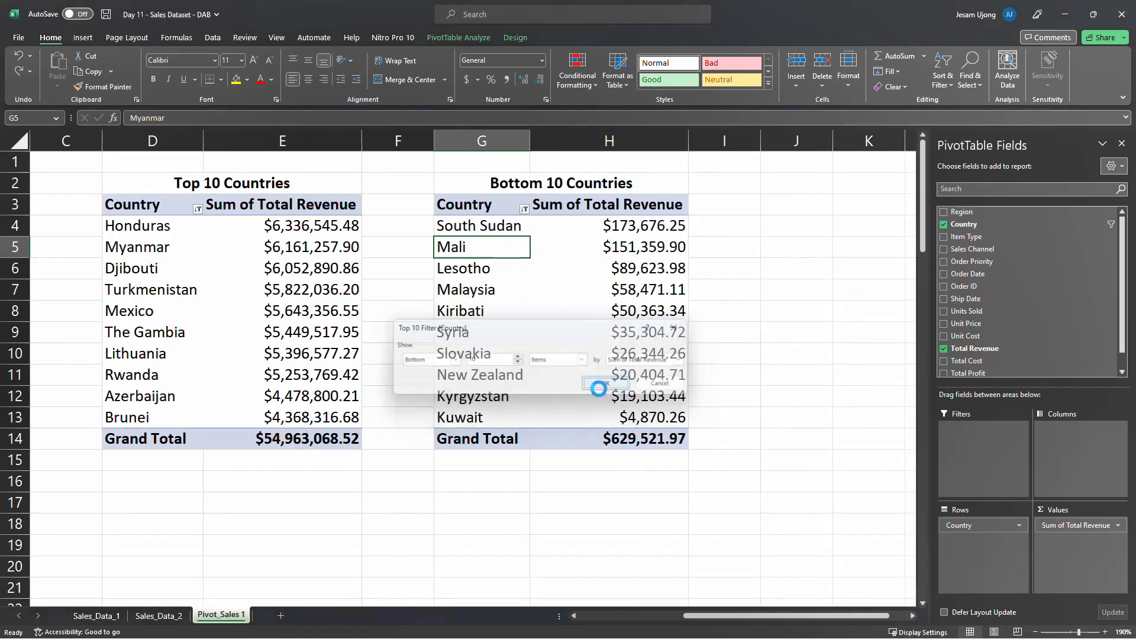
Compare the country revenues in the Top 10 Countries and Bottom 10 Countries PivotTables
click(518, 311)
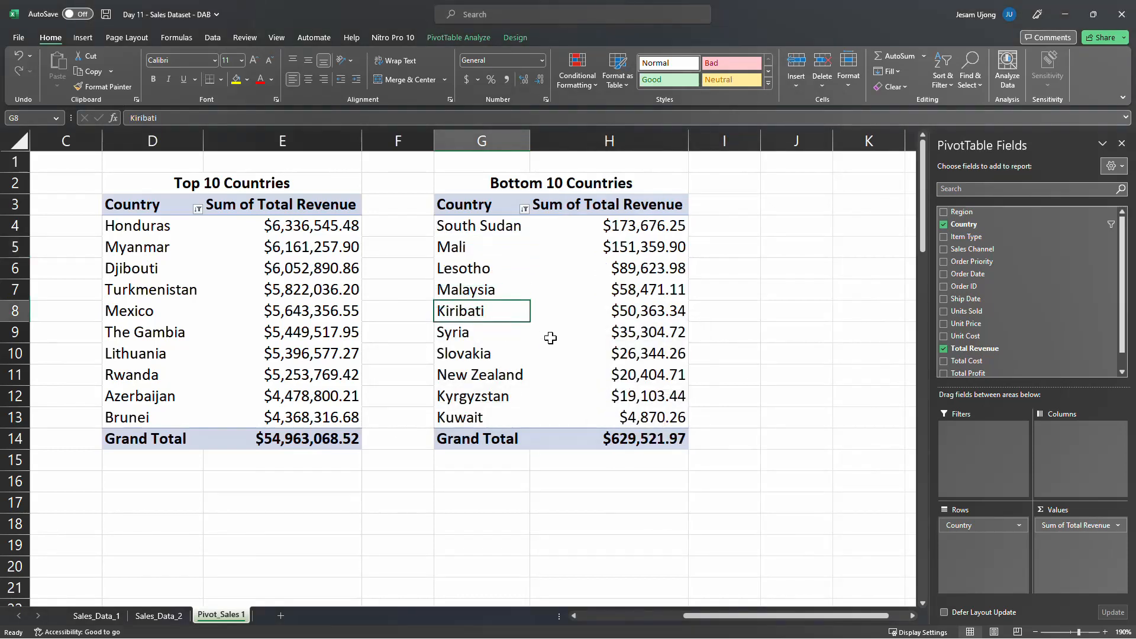
click(492, 224)
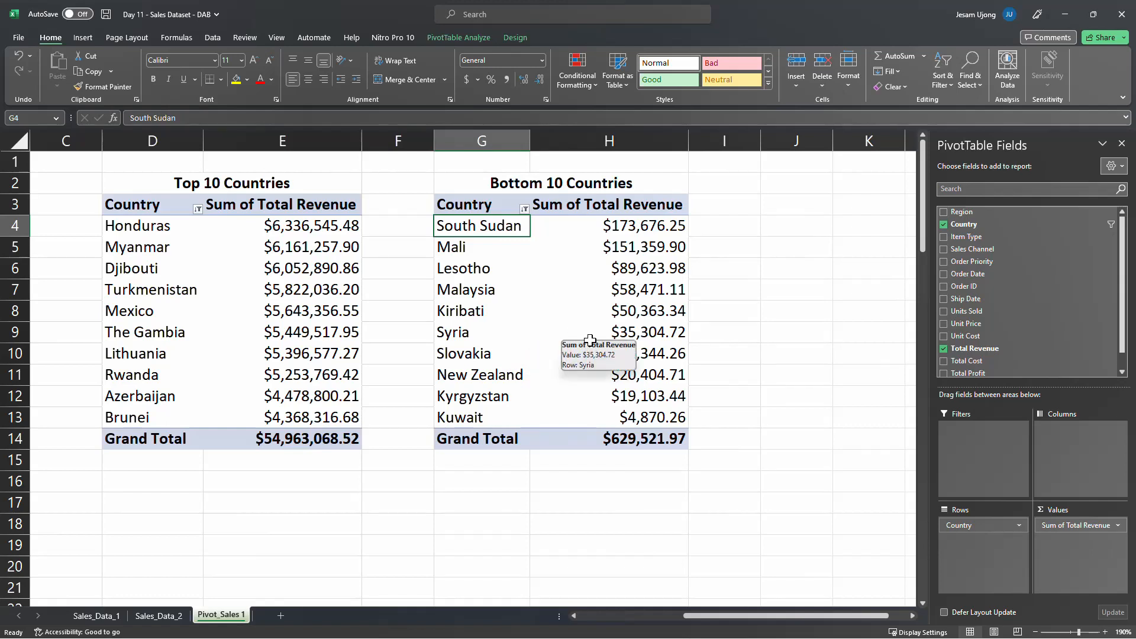
click(519, 375)
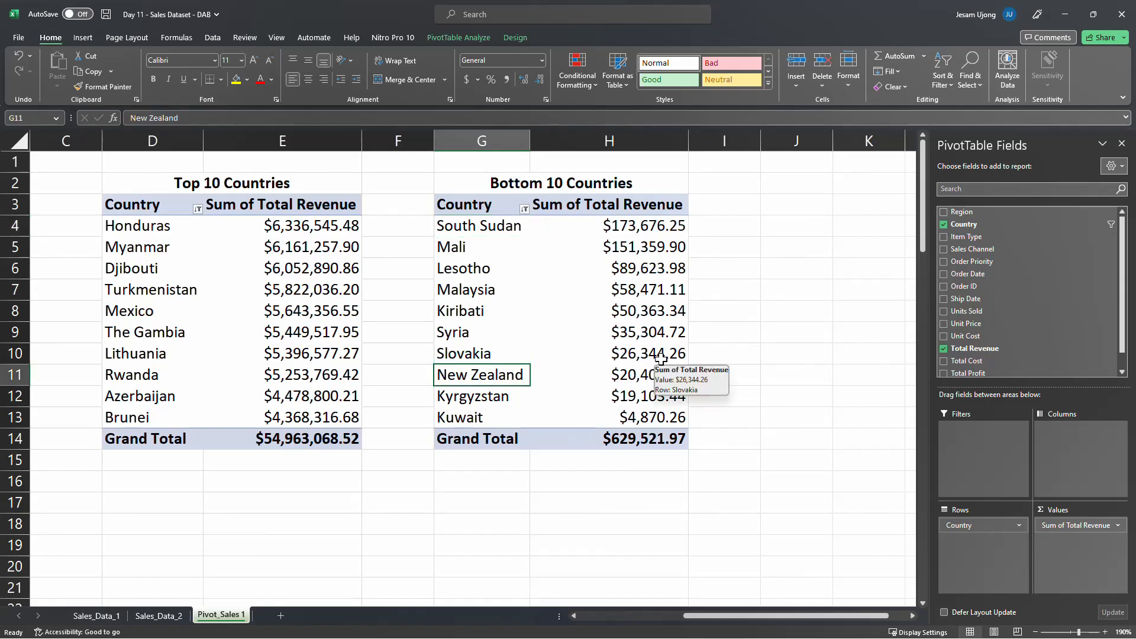
drag(176, 203, 344, 418)
drag(469, 213, 640, 432)
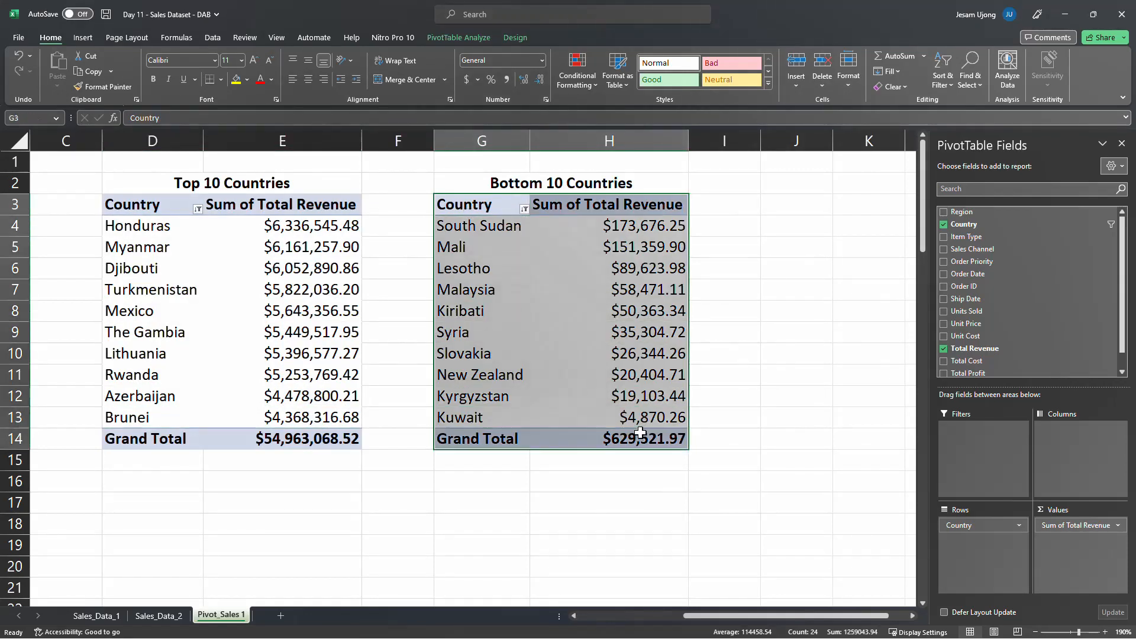
click(635, 391)
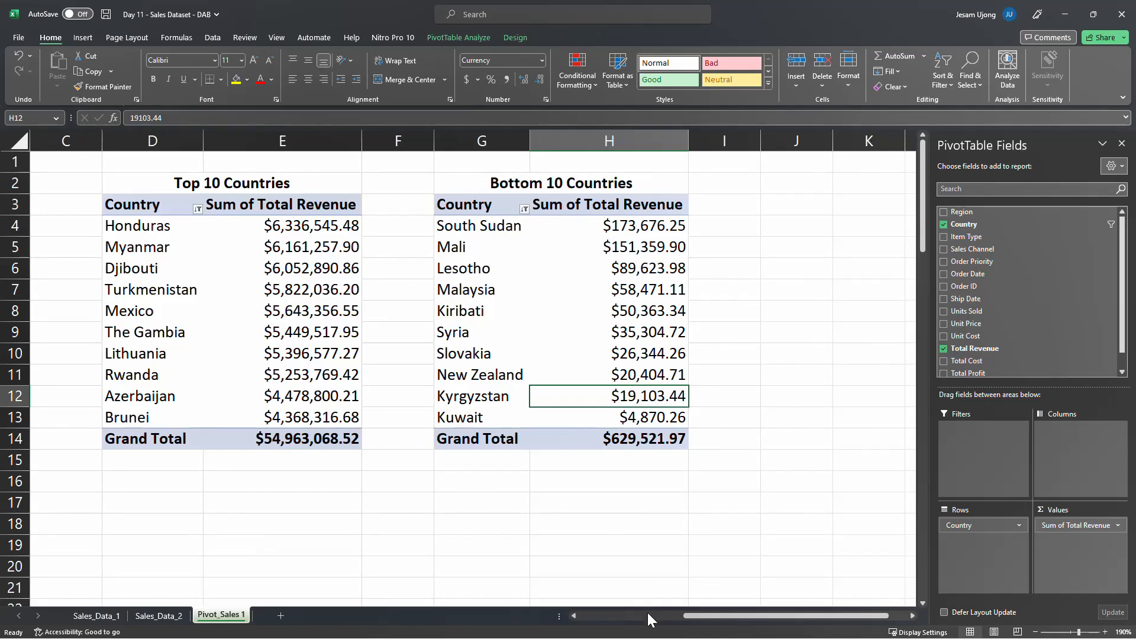
Copy the Revenue by Region PivotTable in A3:B11 to J3 and autofit columns J and K
drag(690, 616, 556, 618)
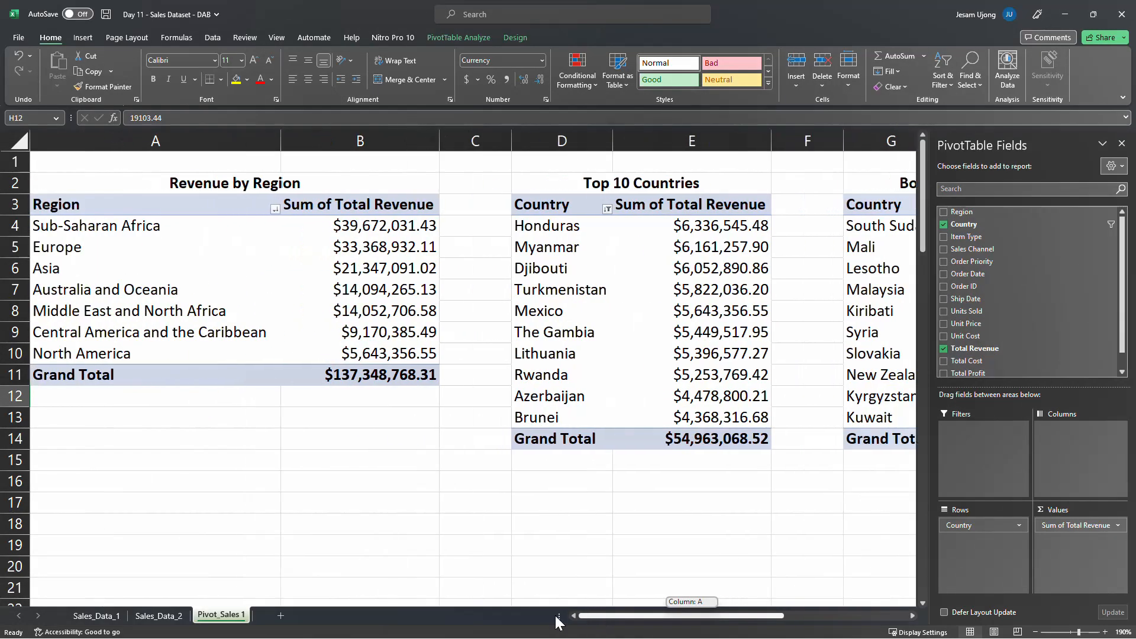
drag(480, 618, 480, 617)
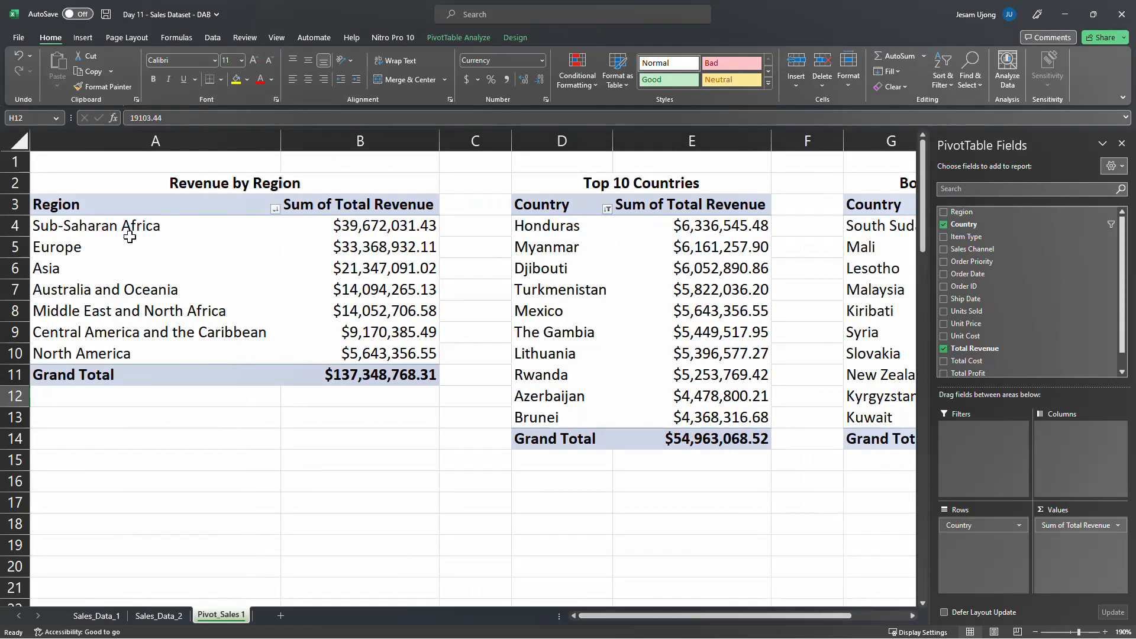
drag(74, 202, 415, 373)
mouse_move(414, 372)
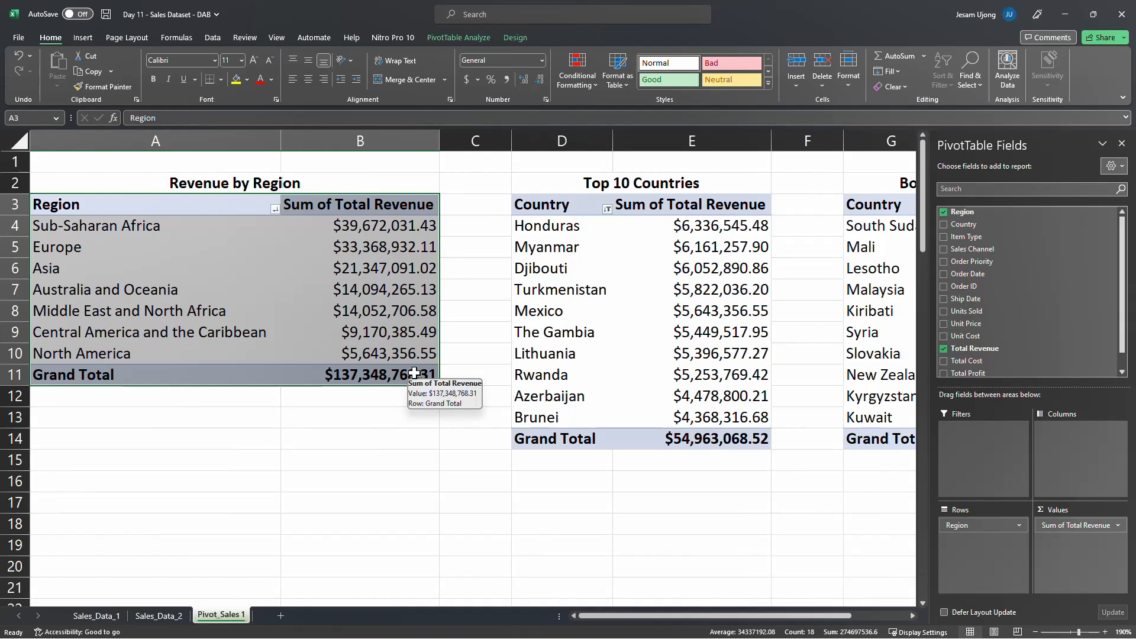
key(ctrl+c)
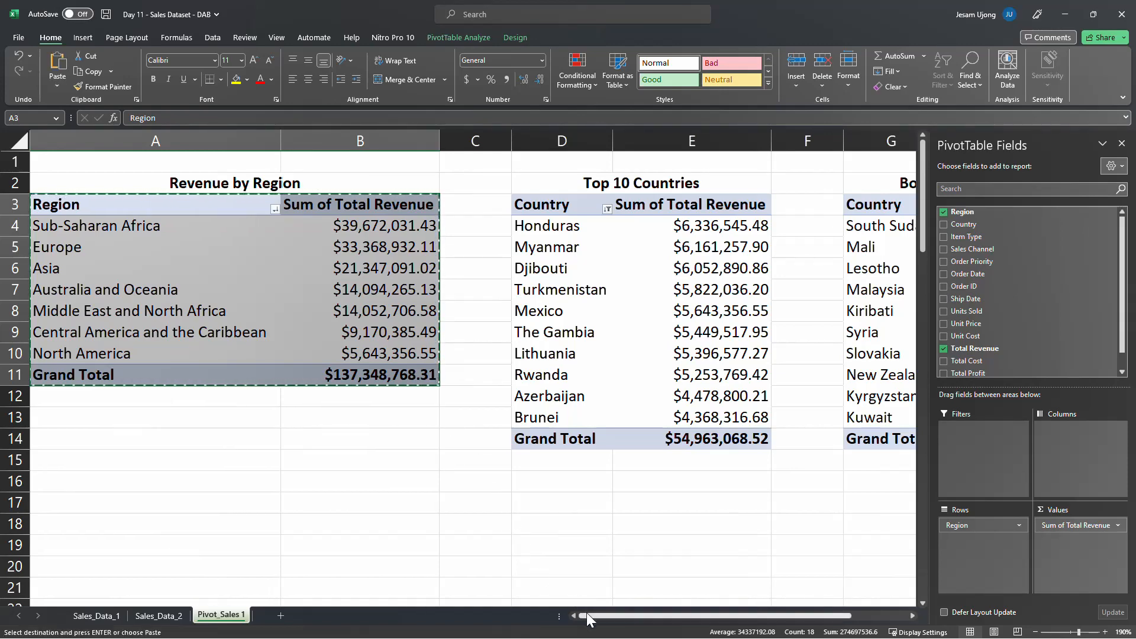
drag(587, 616, 758, 614)
drag(910, 613, 910, 613)
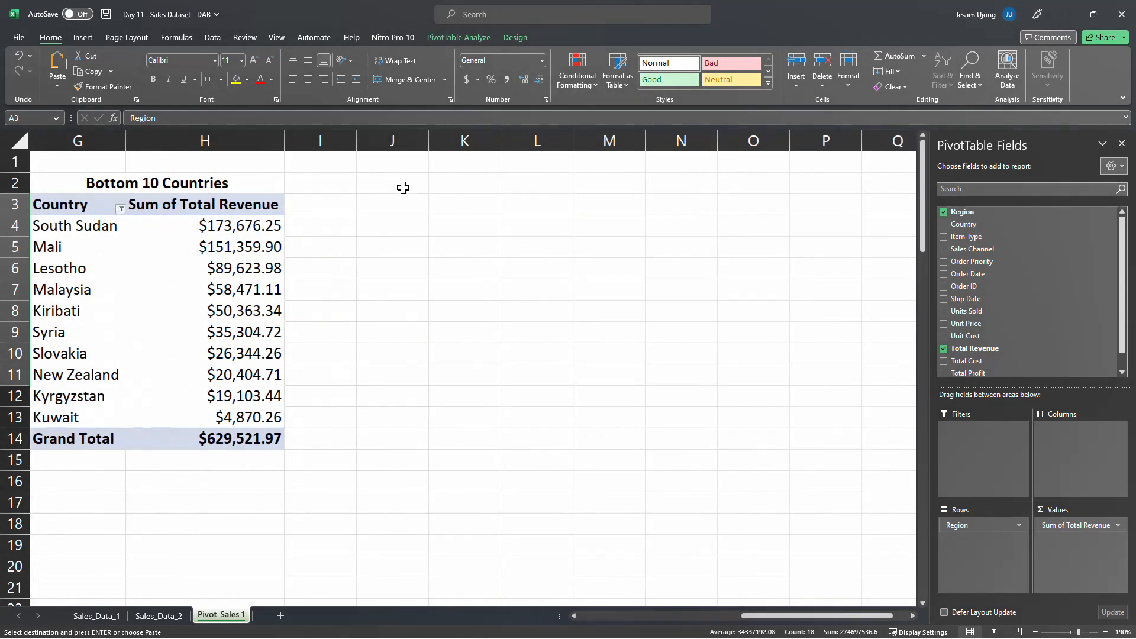
click(402, 203)
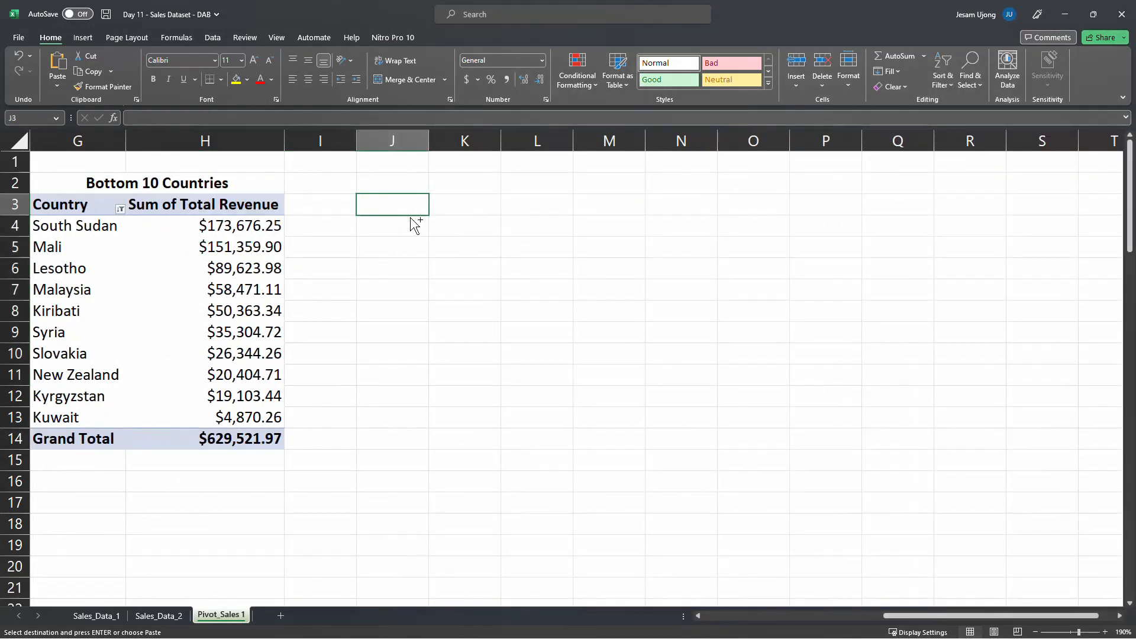
key(ctrl+v)
drag(388, 145, 501, 142)
double_click(501, 142)
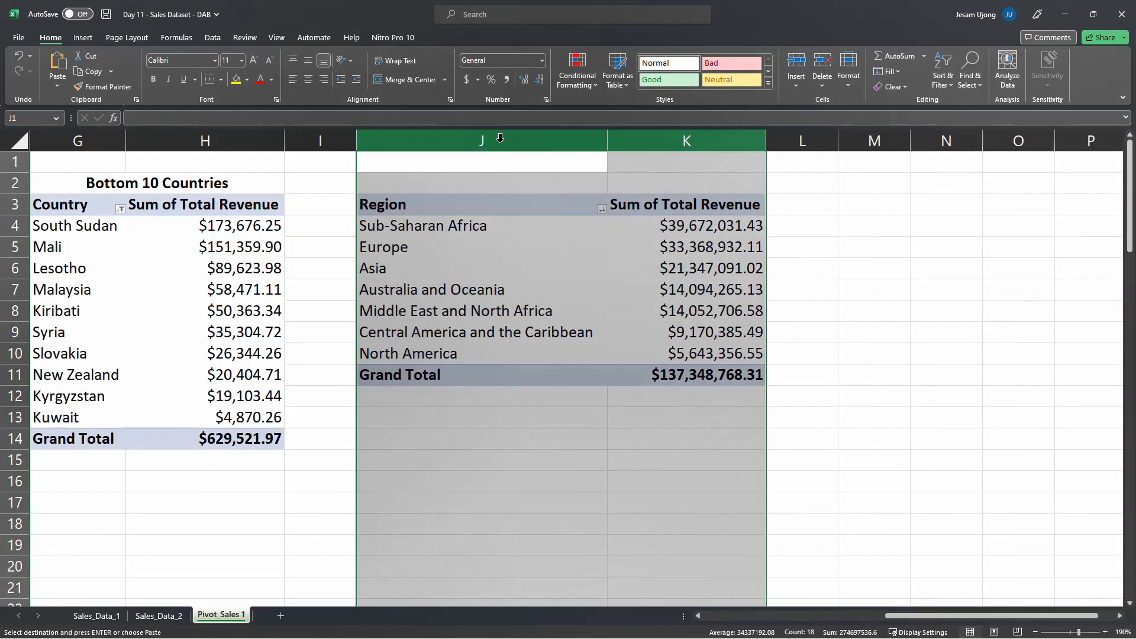
Replace the Region row field with Item Type in the copied PivotTable at J3
click(578, 274)
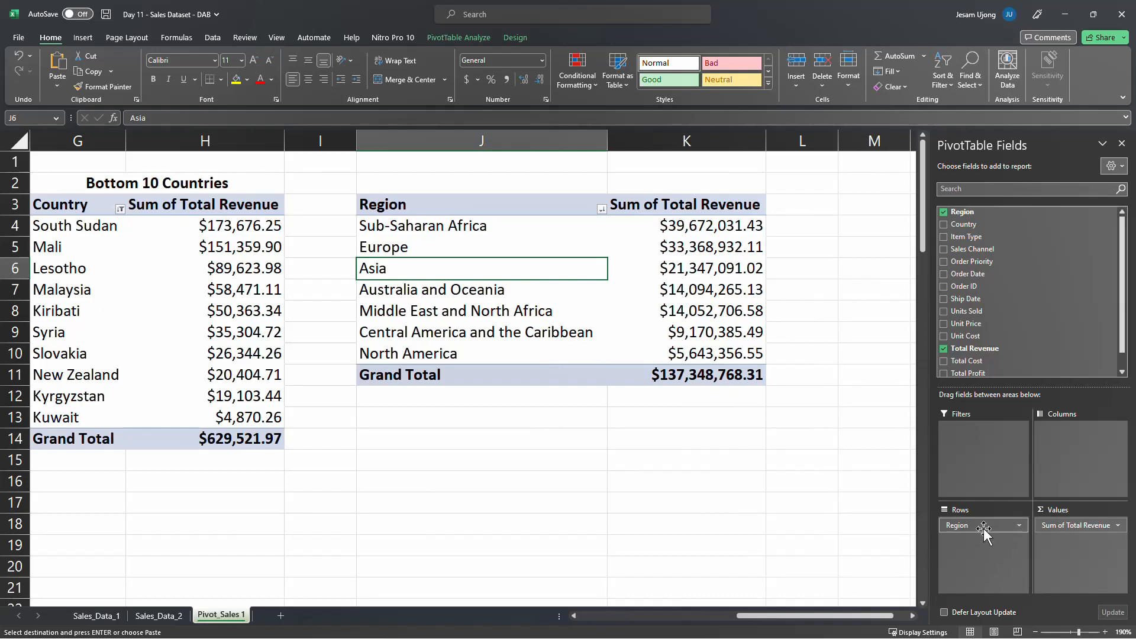
drag(984, 528, 702, 528)
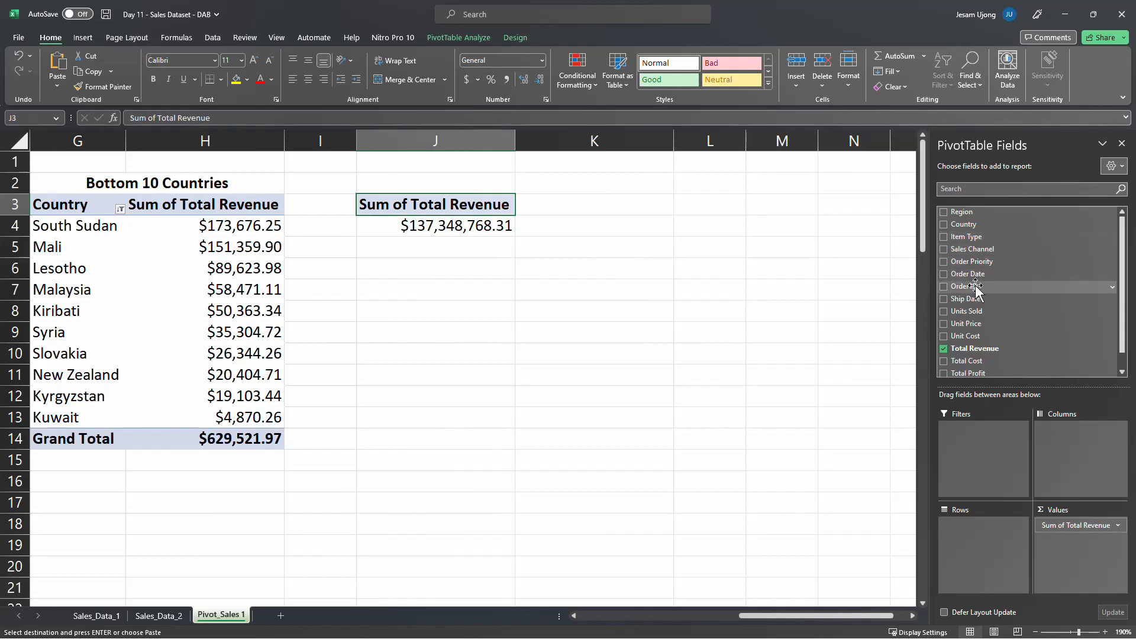
drag(971, 238, 981, 531)
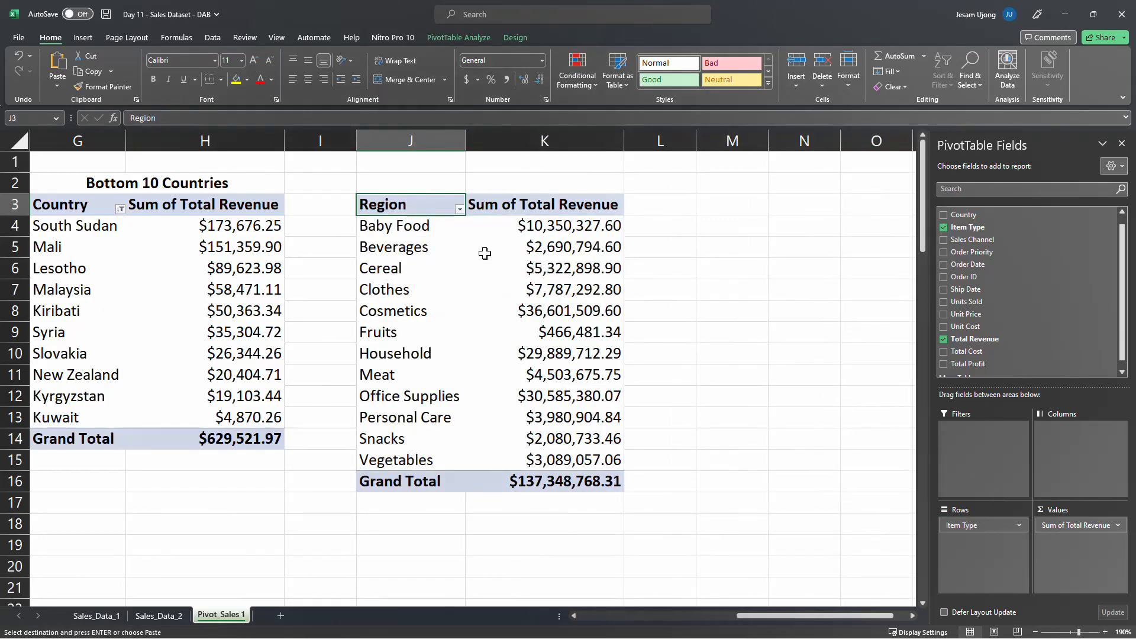
Rename the row header in J3 as Item Type
mouse_move(483, 248)
text(Item Ty)
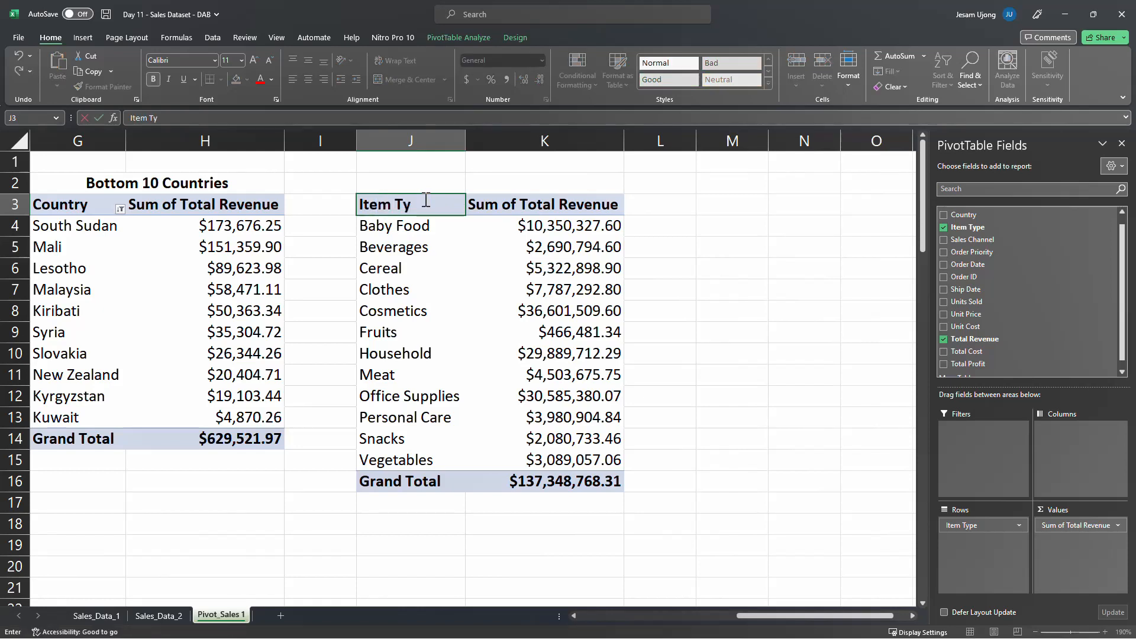
text(pe)
key(Return)
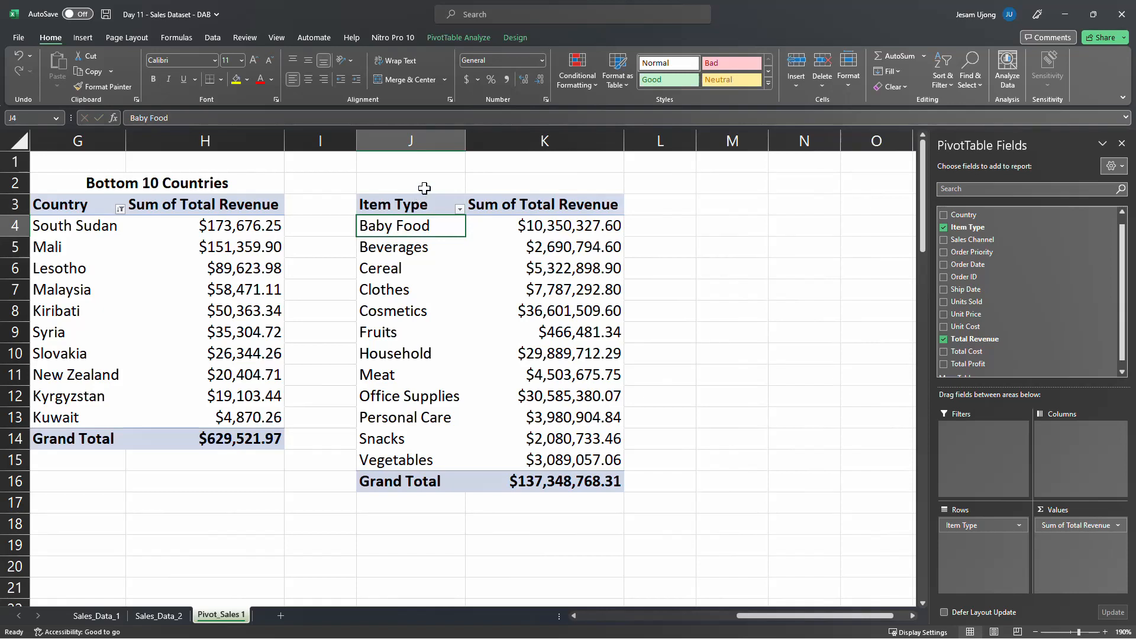
Merge and center J2:K2, enter the title Revenue by Item Type and make it bold
drag(423, 186, 537, 170)
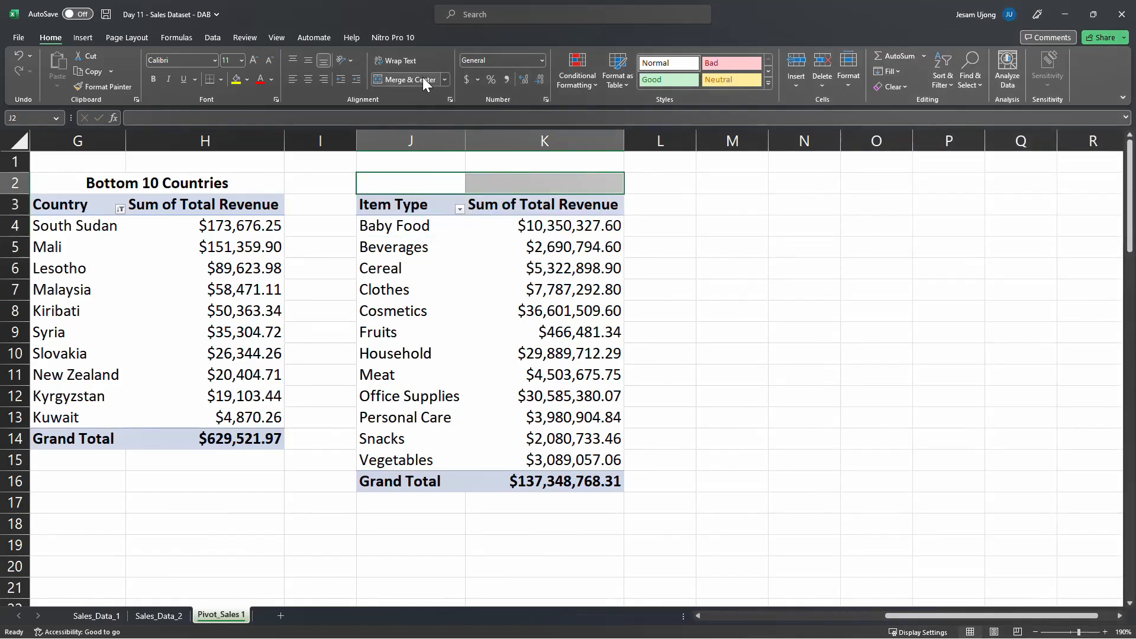
click(408, 79)
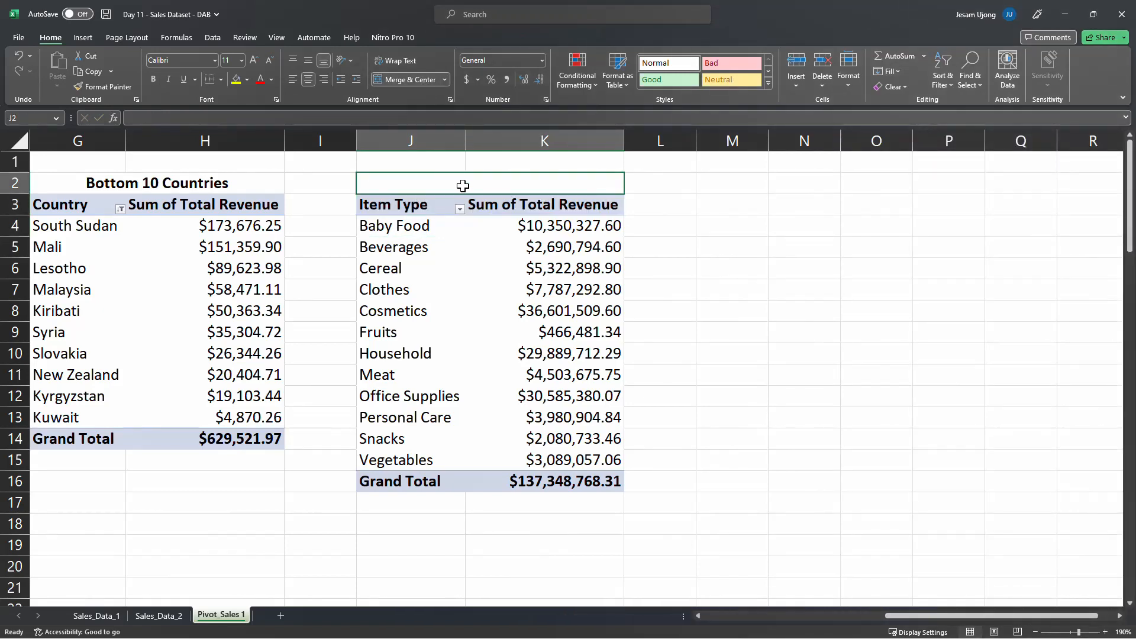
text(Revenue b)
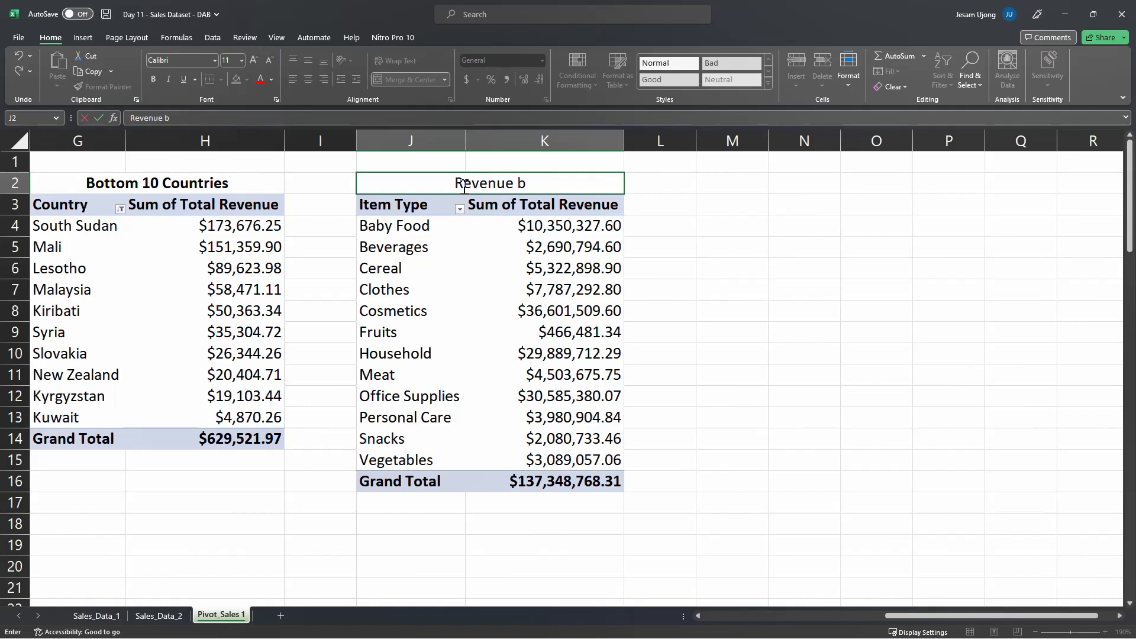
text(y Item)
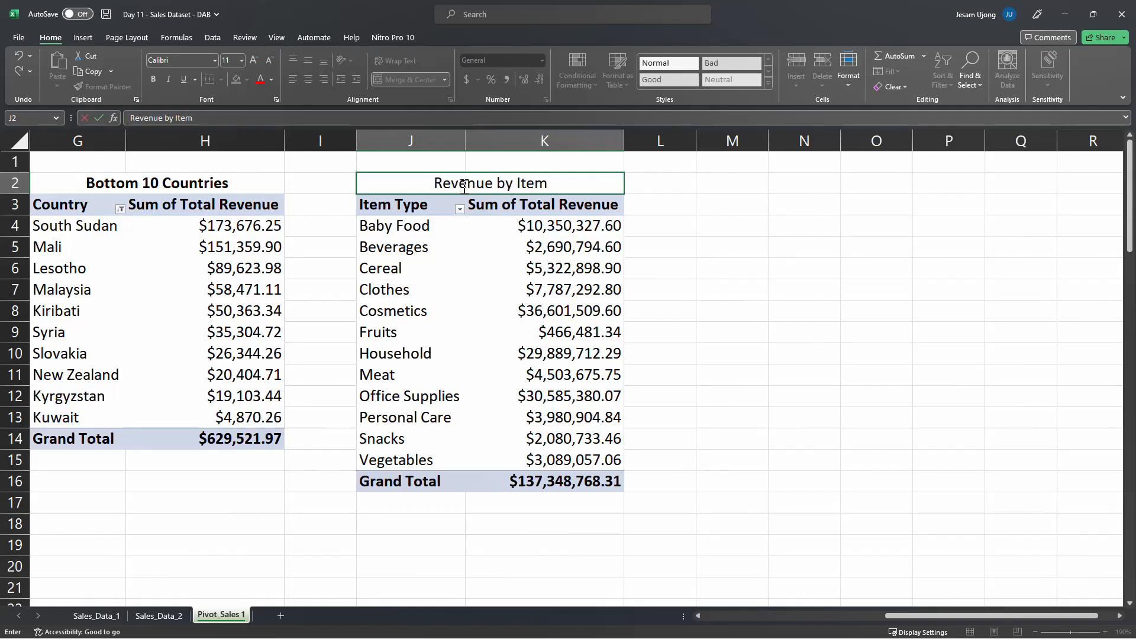
text( Typ[)
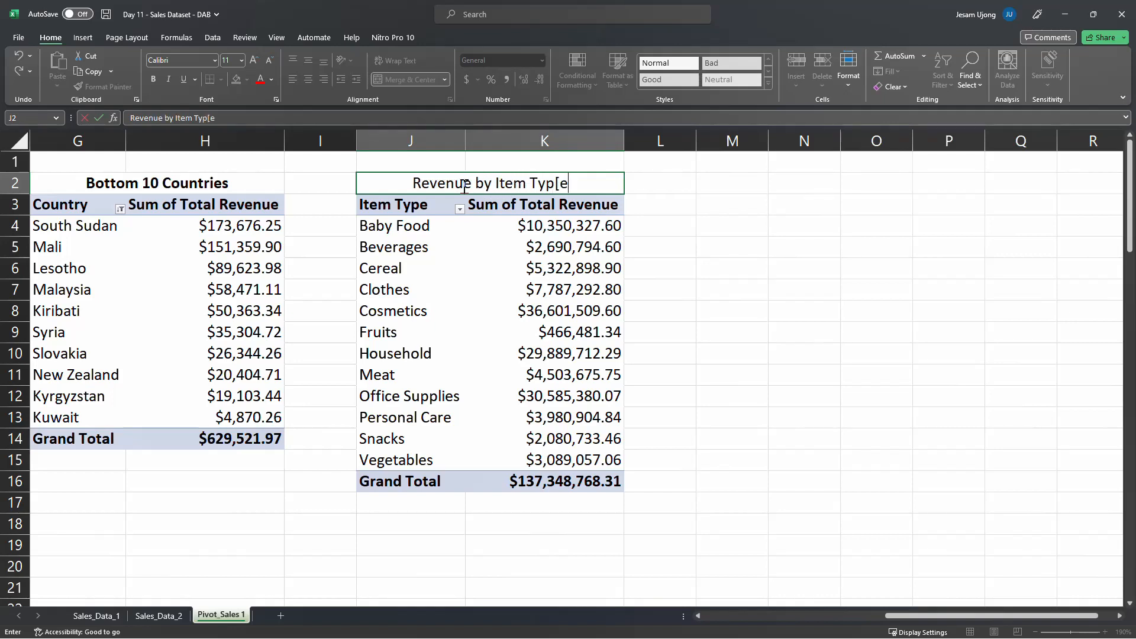
key(BackSpace)
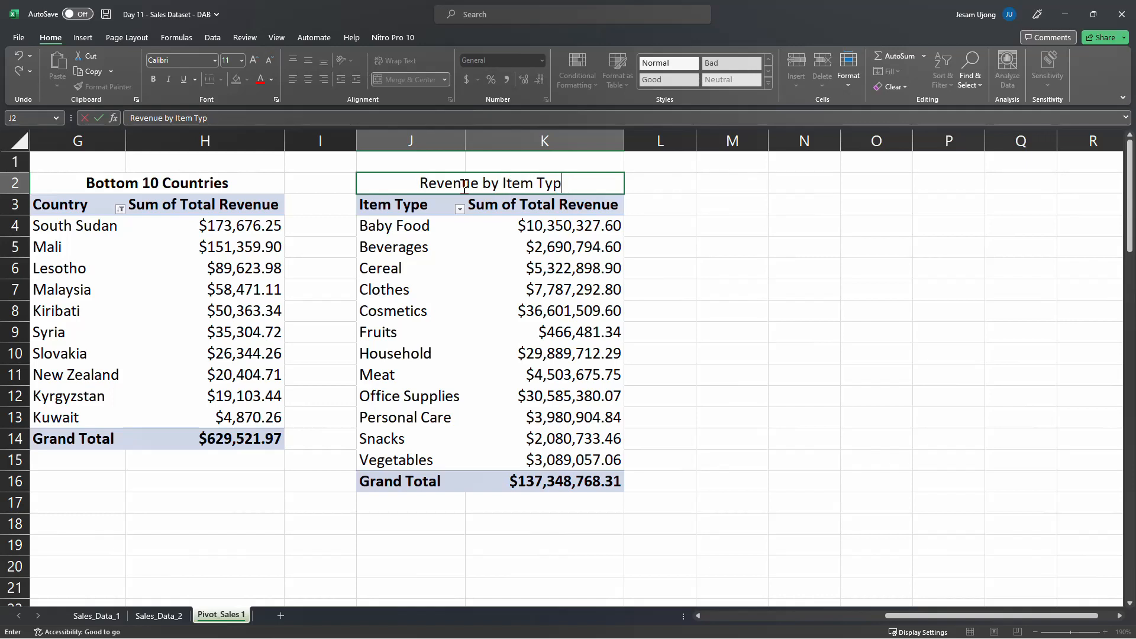
text(e)
key(Return)
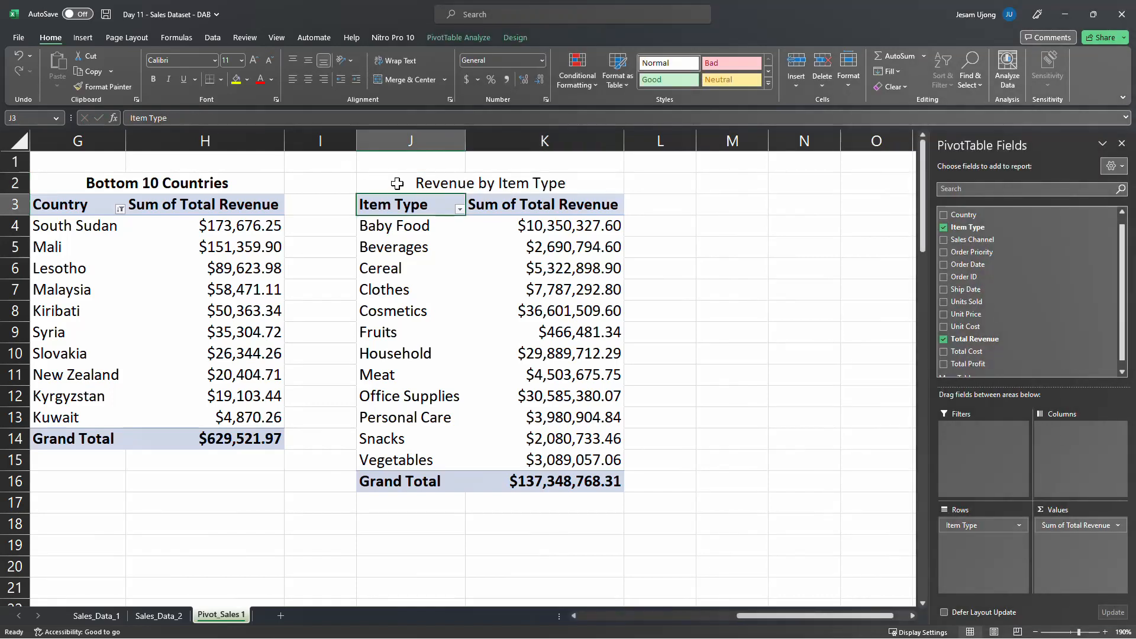
click(438, 182)
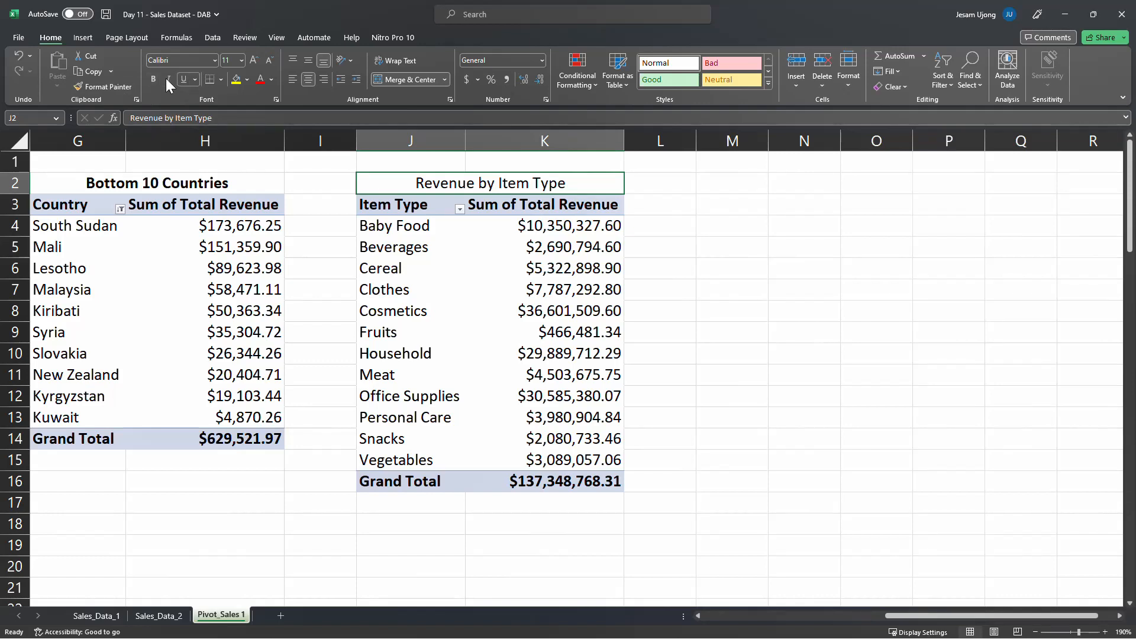
click(509, 271)
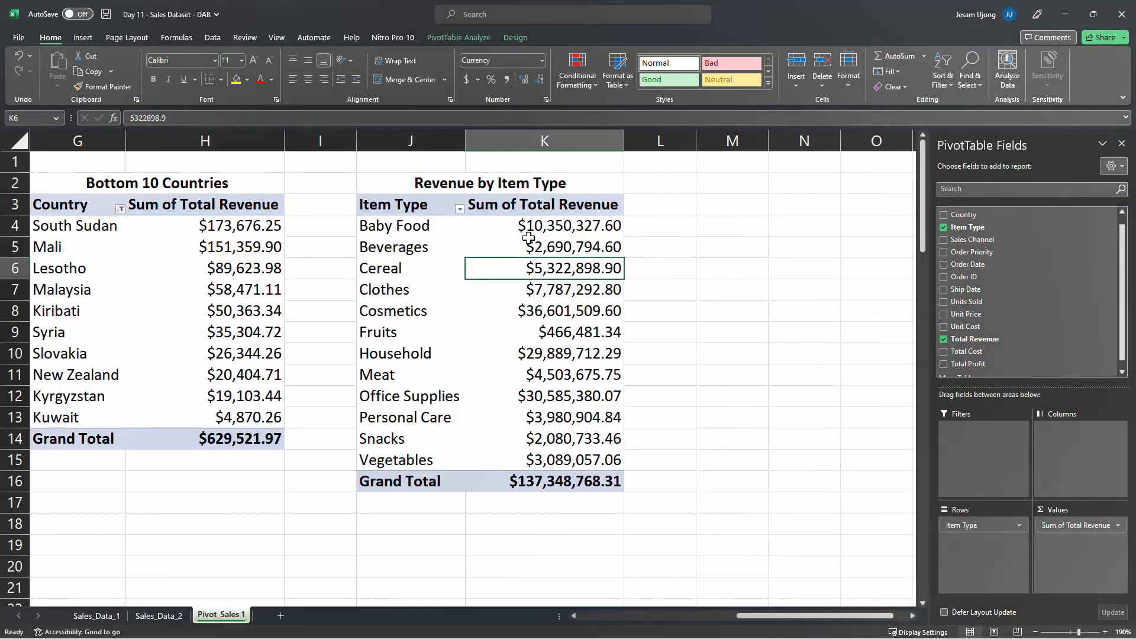
Sort the Revenue by Item Type PivotTable by Sum of Total Revenue from largest to smallest
click(558, 223)
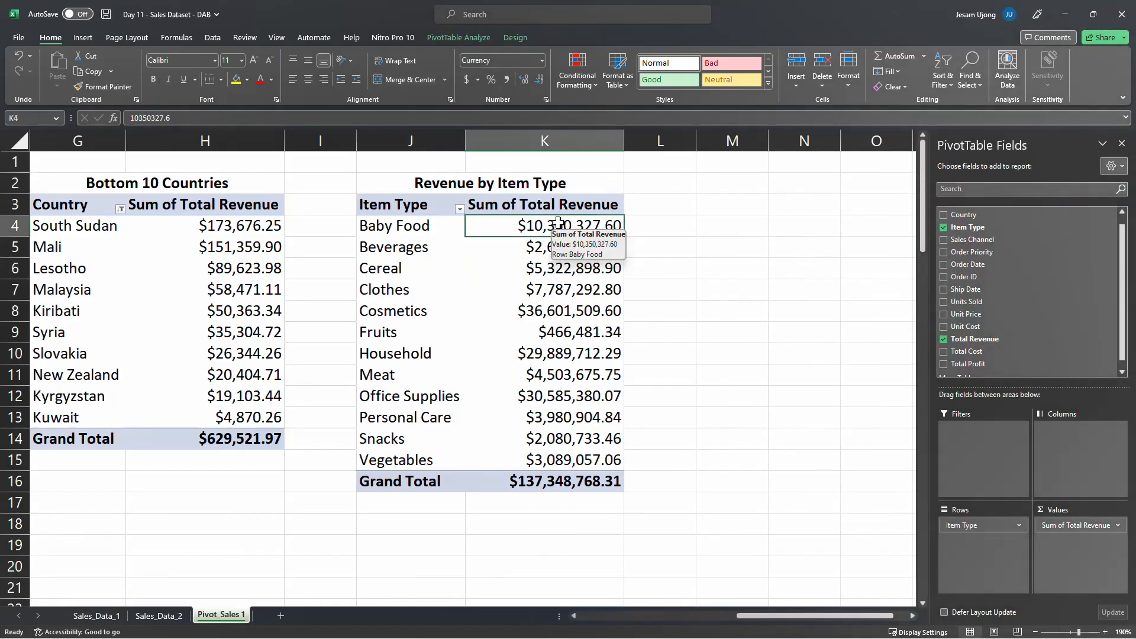
right_click(559, 223)
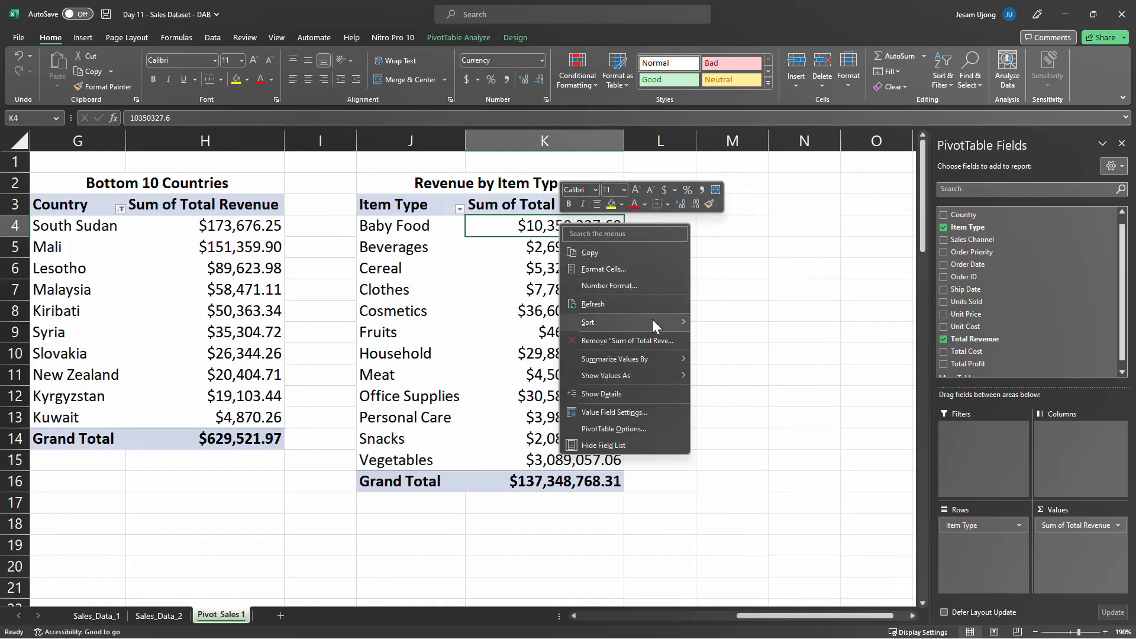
mouse_move(653, 321)
click(742, 339)
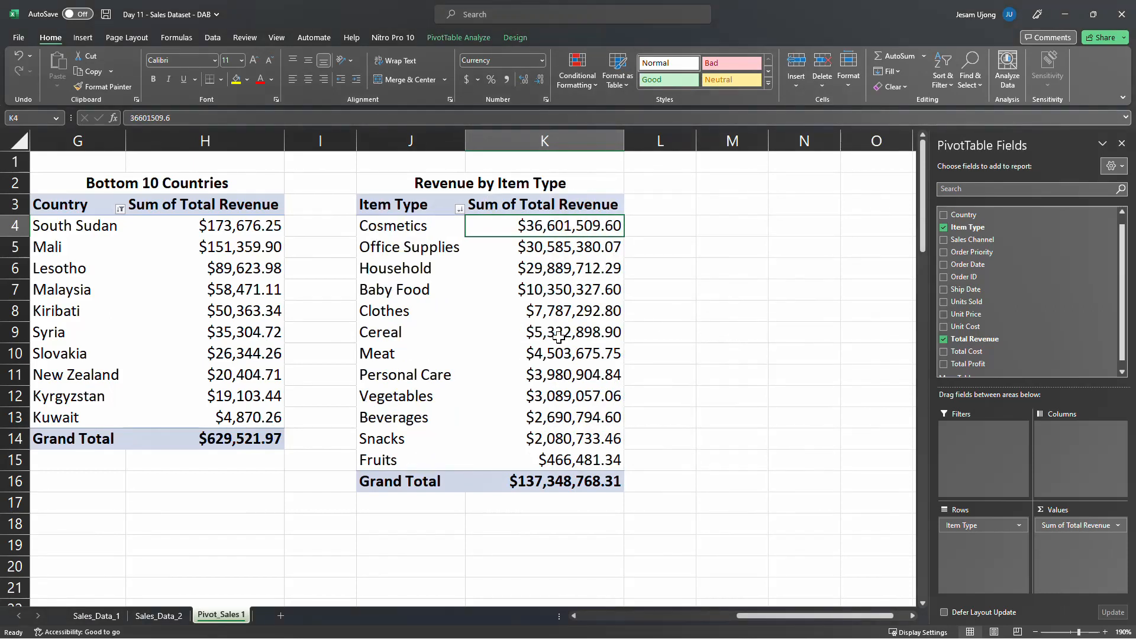
Examine the ranking of item types by total revenue in the Revenue by Item Type PivotTable
click(506, 311)
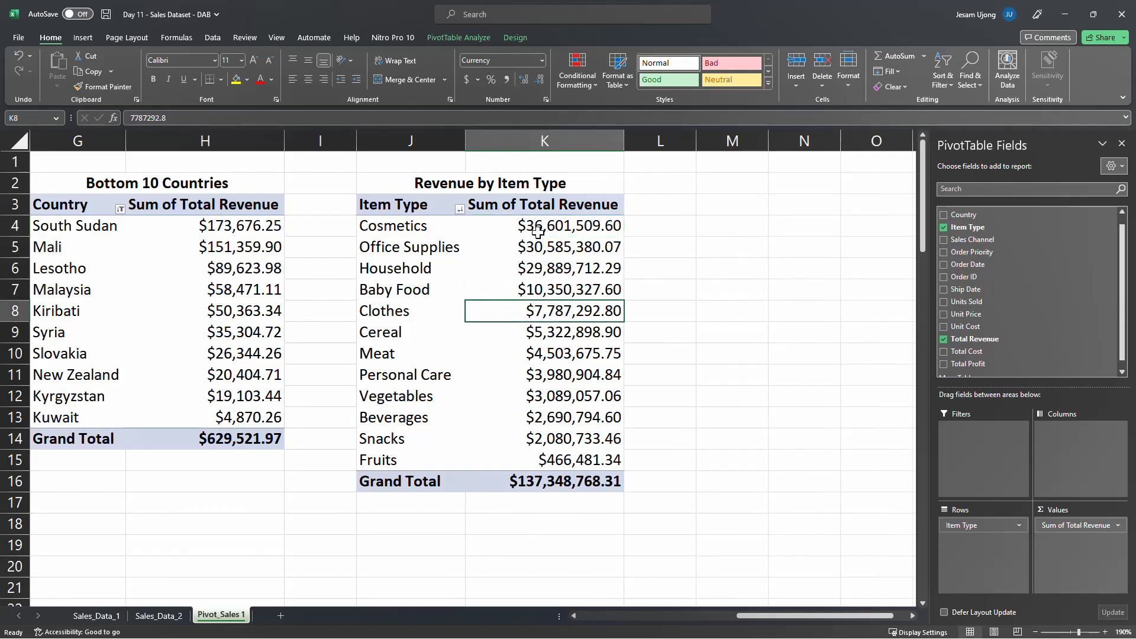
click(424, 228)
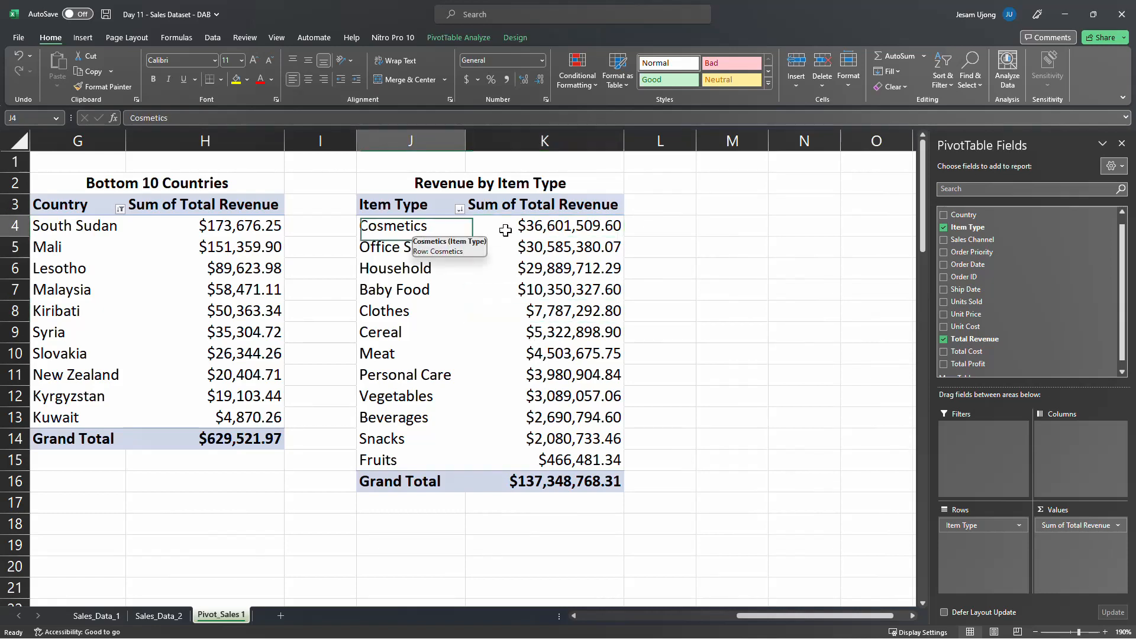
click(546, 228)
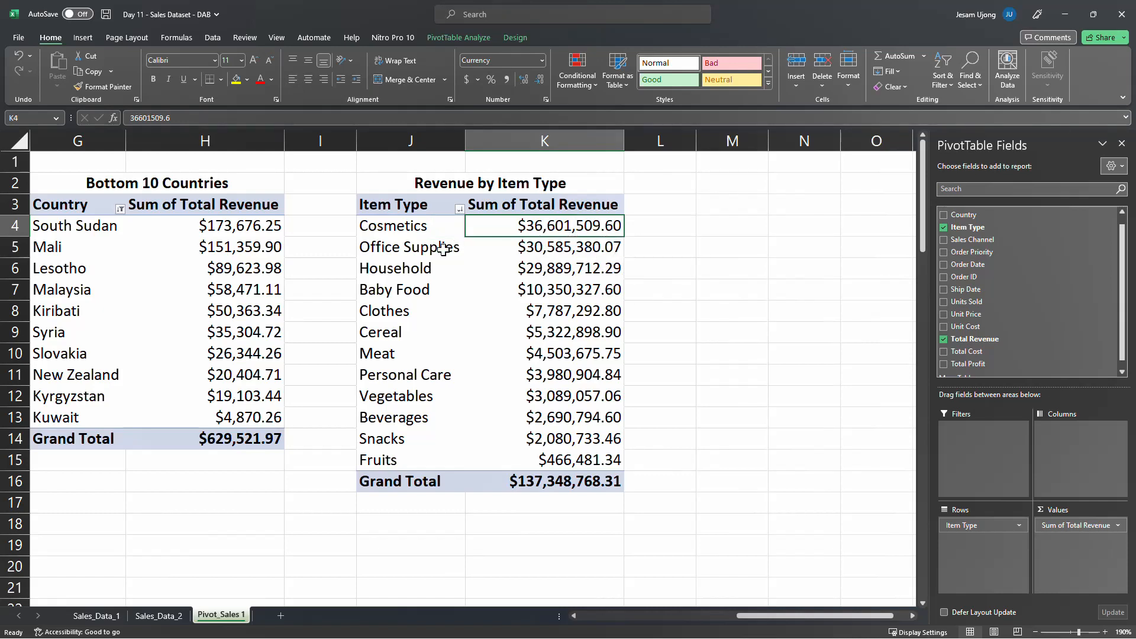
click(517, 245)
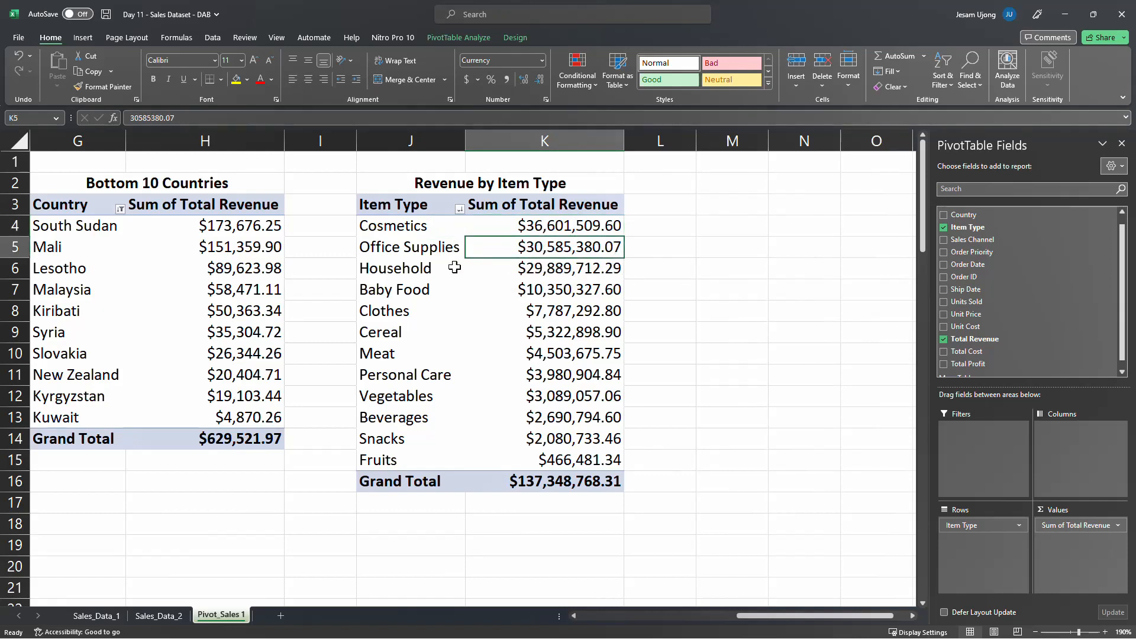
click(529, 272)
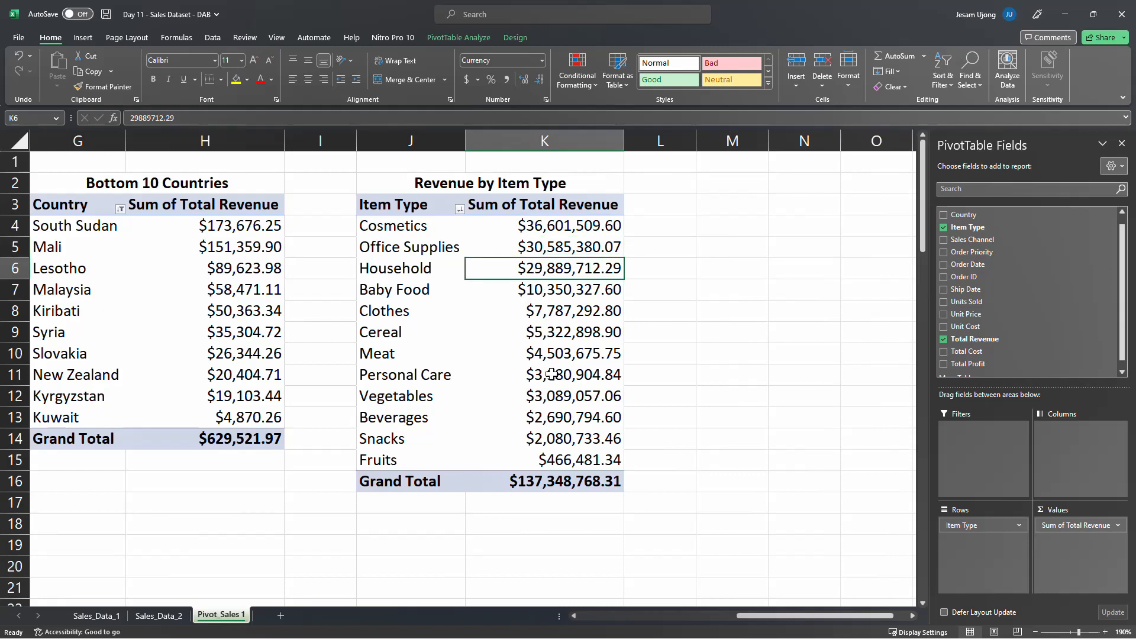
click(438, 310)
click(429, 345)
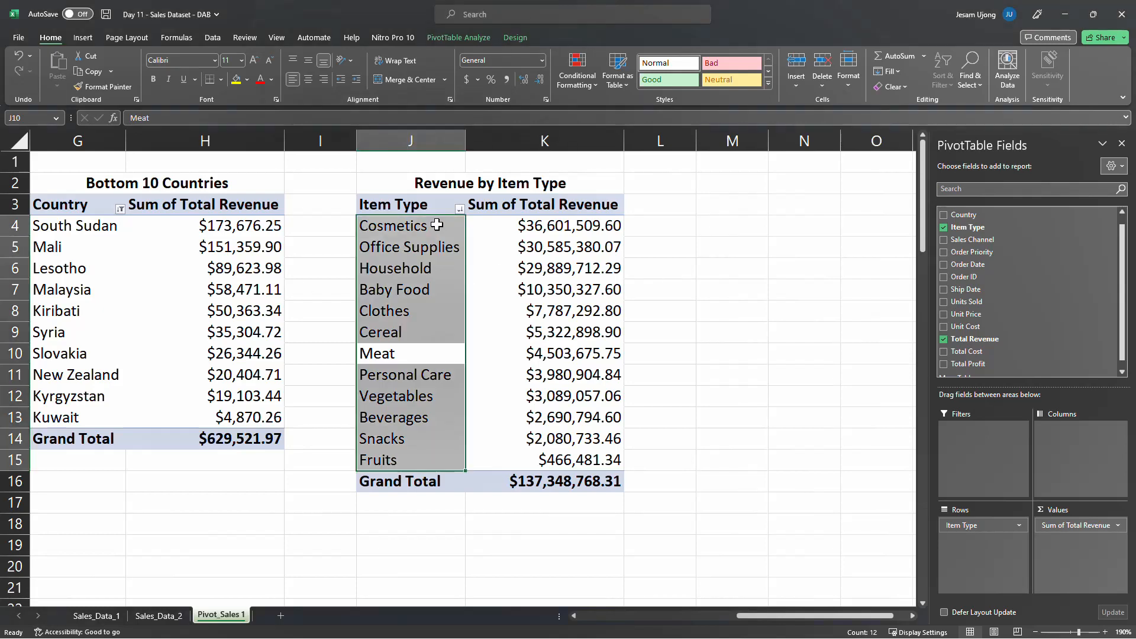
click(422, 205)
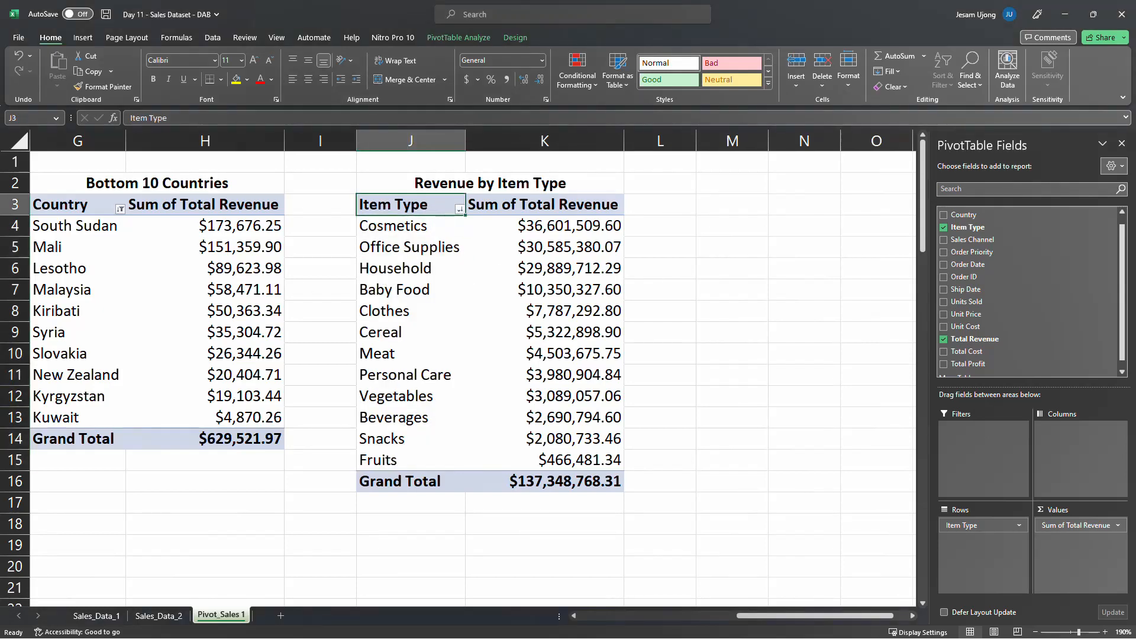
click(449, 289)
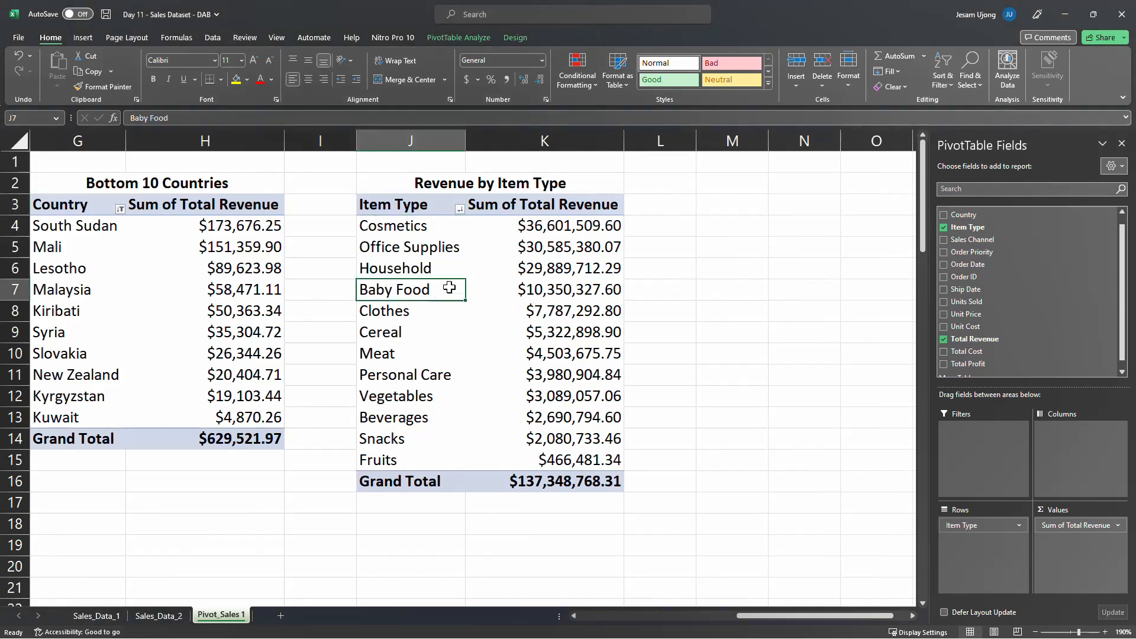
Copy the Revenue by Item Type PivotTable in J3:K16 to M3 and autofit columns M and N
click(402, 211)
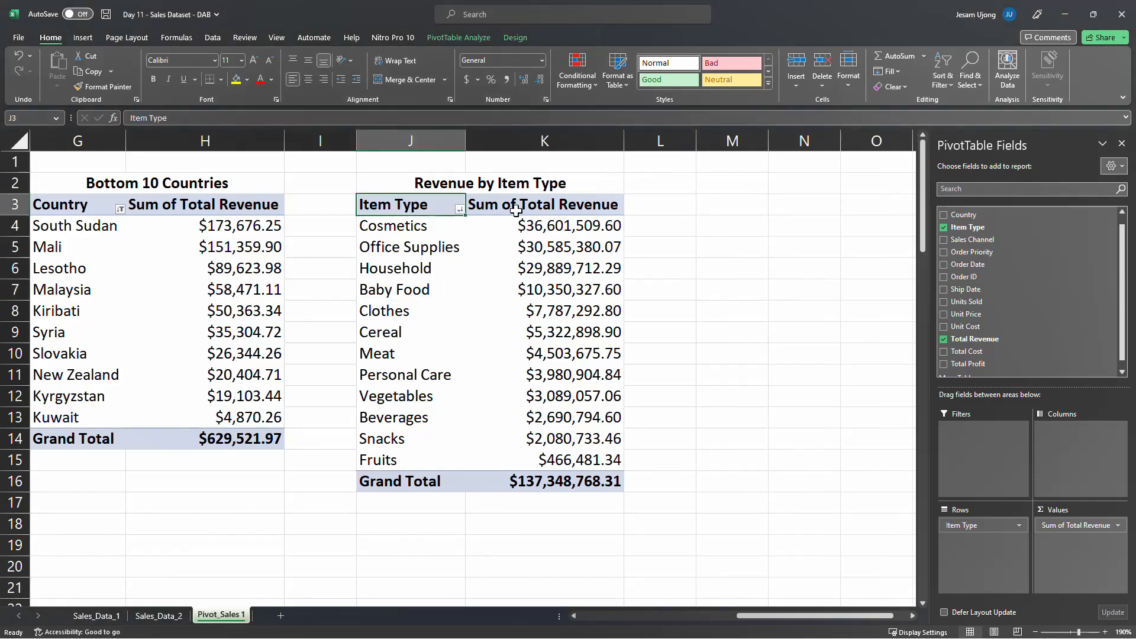
drag(402, 210, 531, 476)
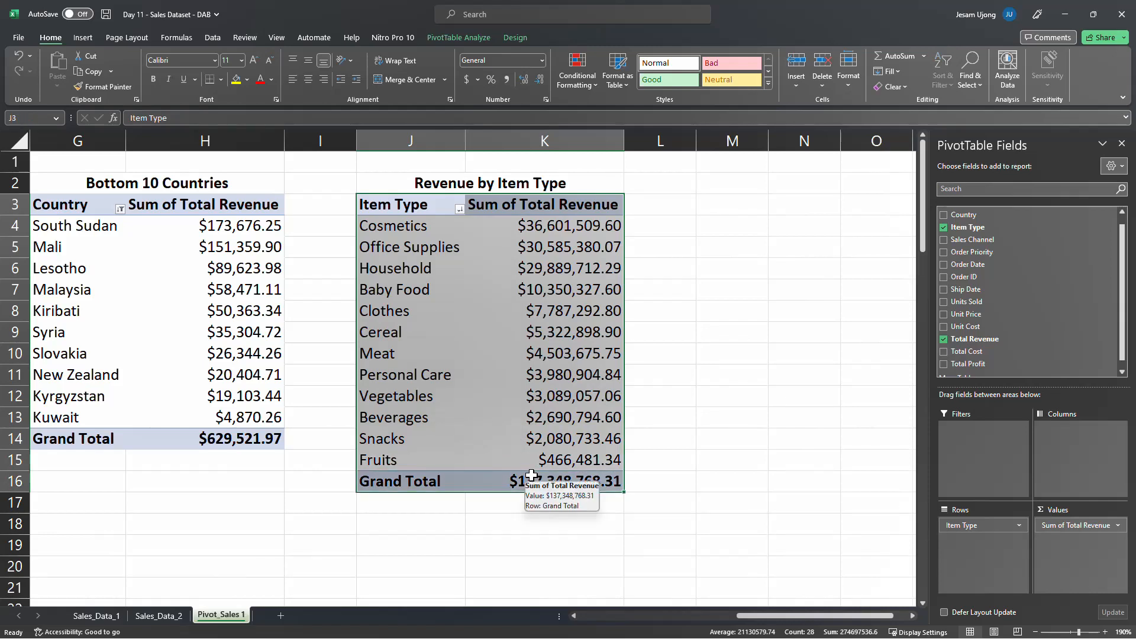
key(ctrl+c)
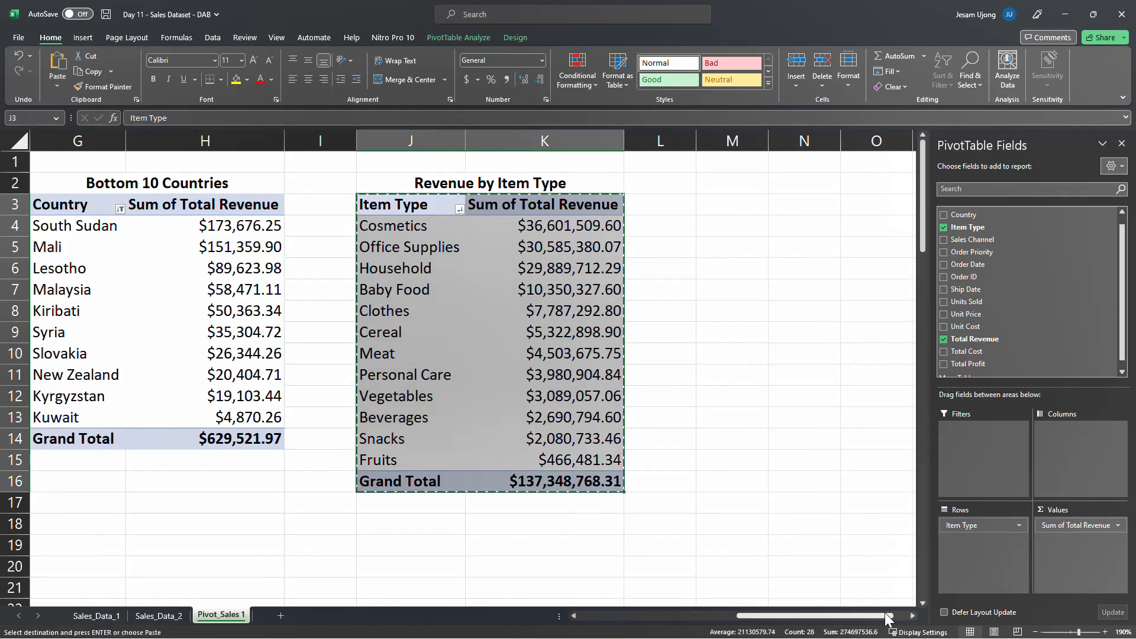
scroll(888, 618, right, 1)
click(913, 617)
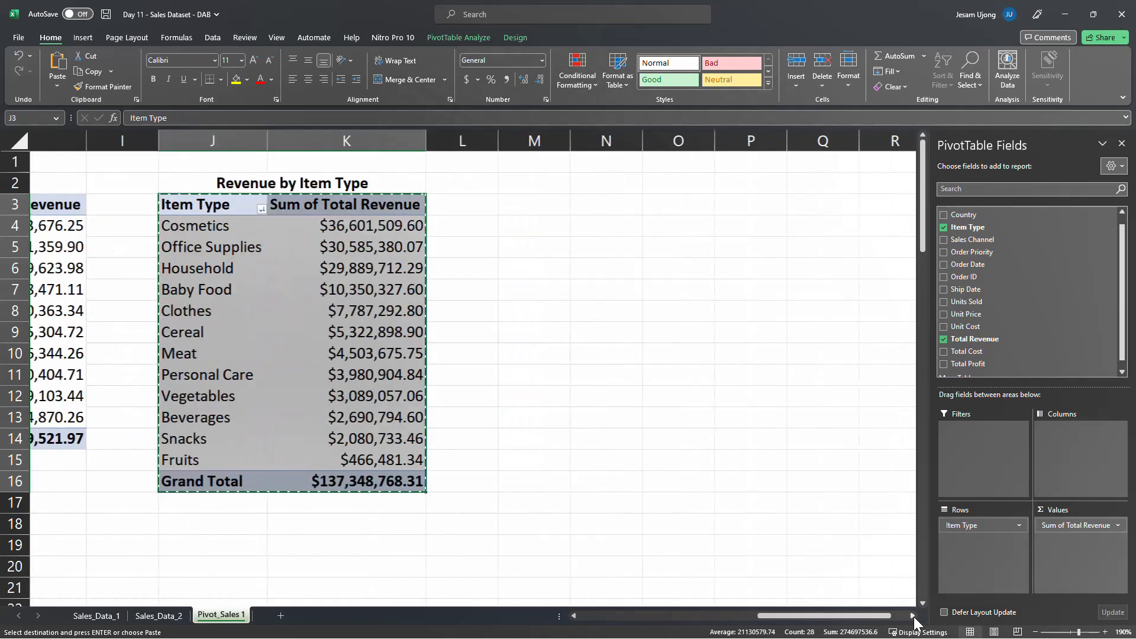
click(914, 616)
click(493, 205)
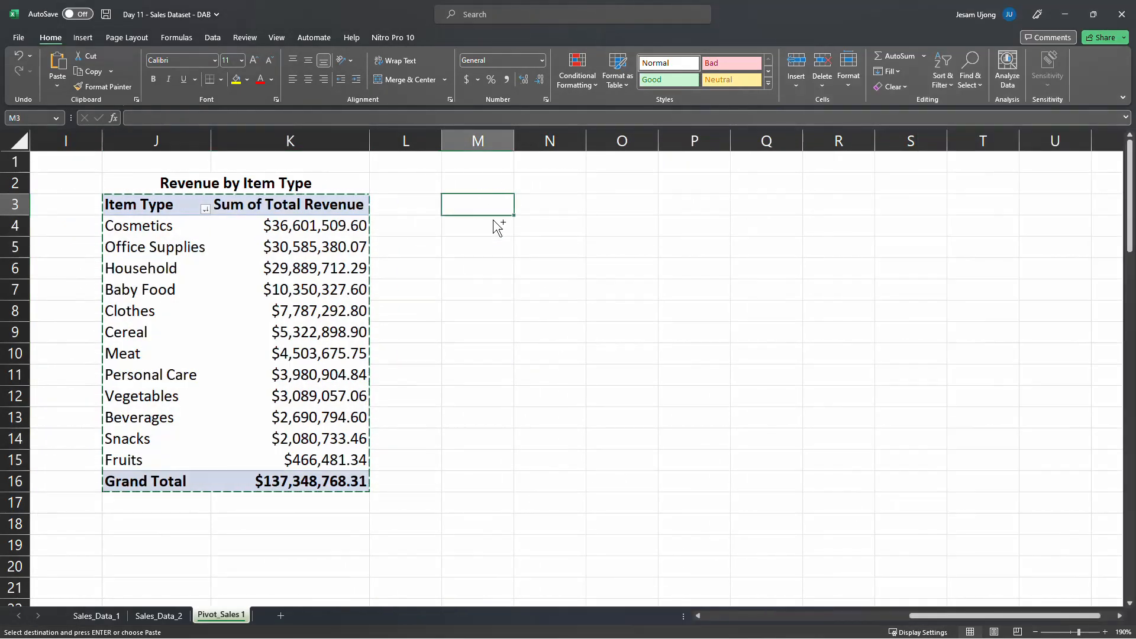
key(ctrl+v)
drag(476, 141, 577, 142)
double_click(585, 141)
Replace the Item Type row field with Sales Channel in the copied PivotTable at M3
click(549, 269)
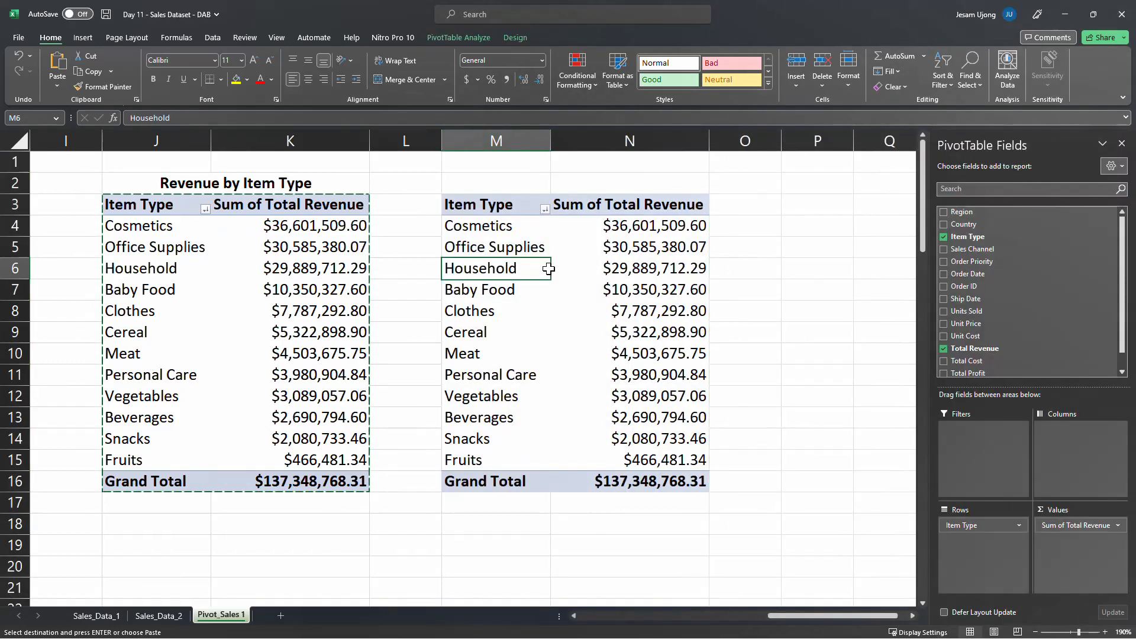
key(Escape)
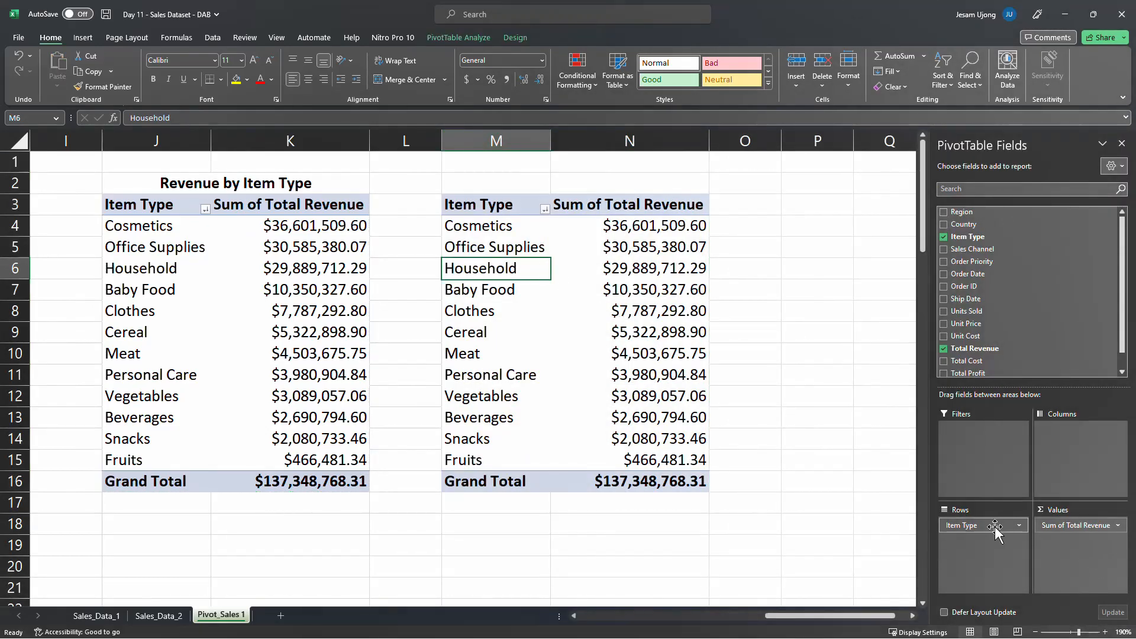
drag(995, 527, 838, 493)
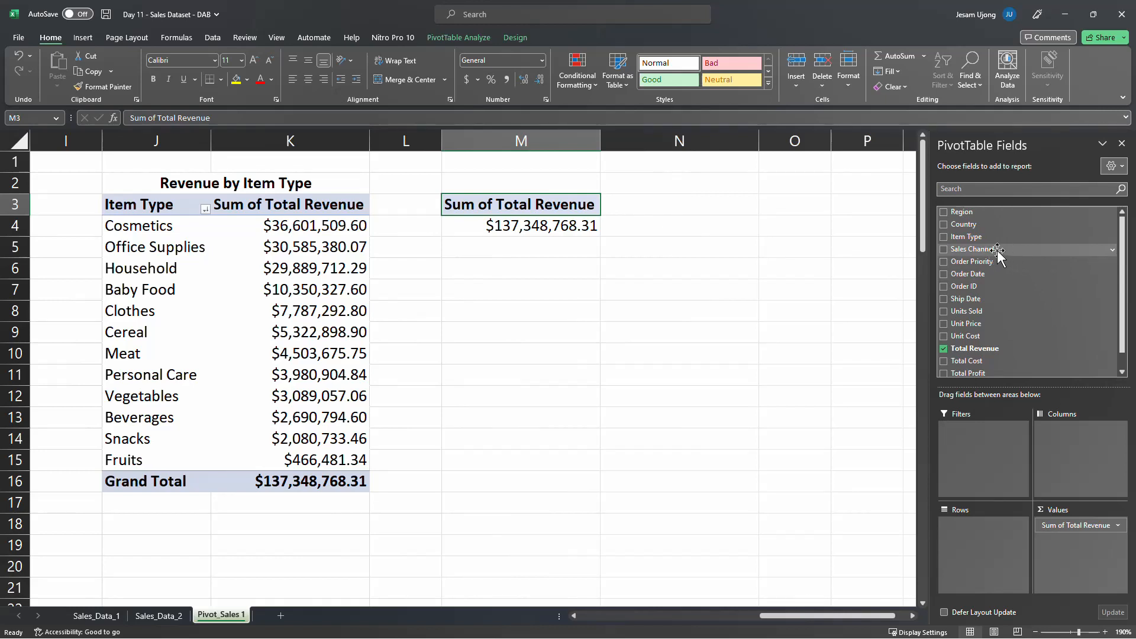
drag(997, 256, 984, 537)
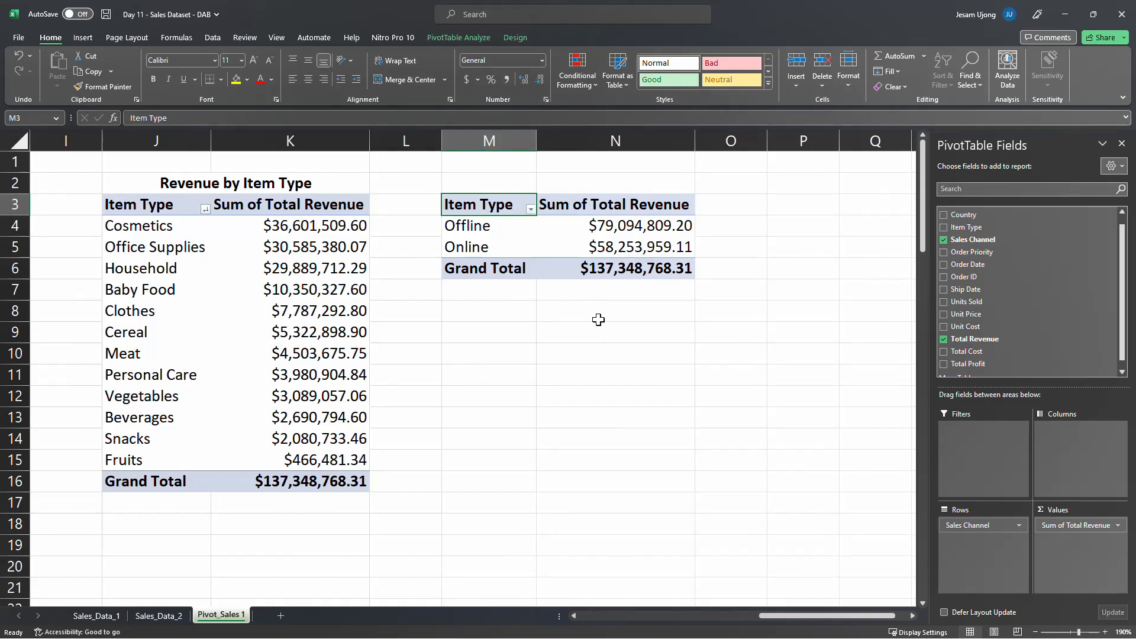
Rename the row header in M3 as Sales Channel and autofit column M
text(Sales C)
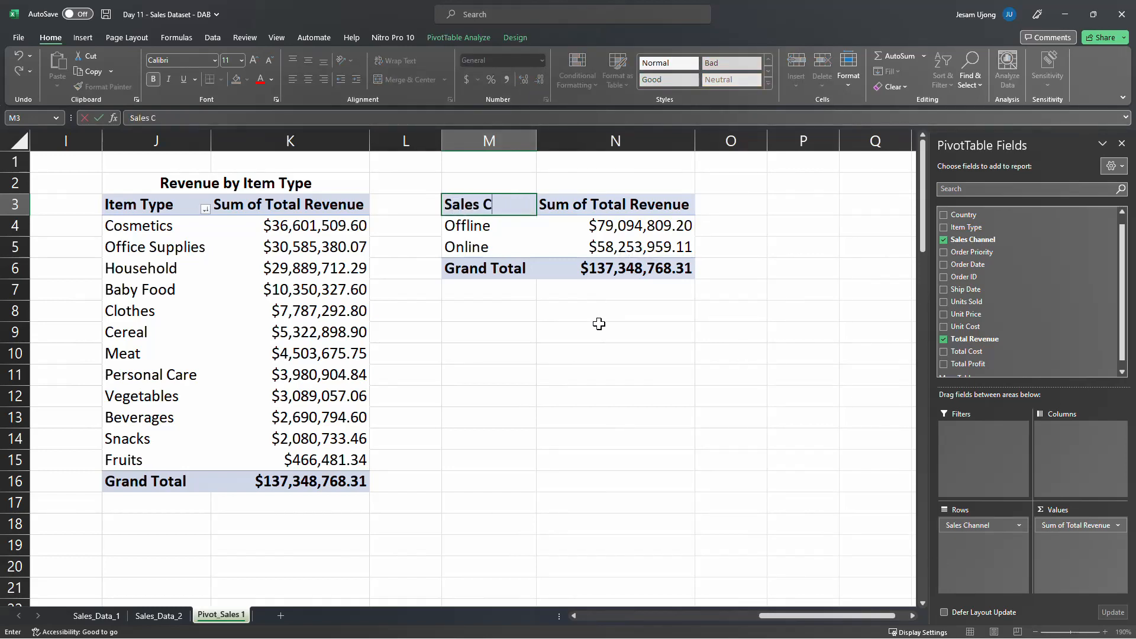
text(hannel)
key(Return)
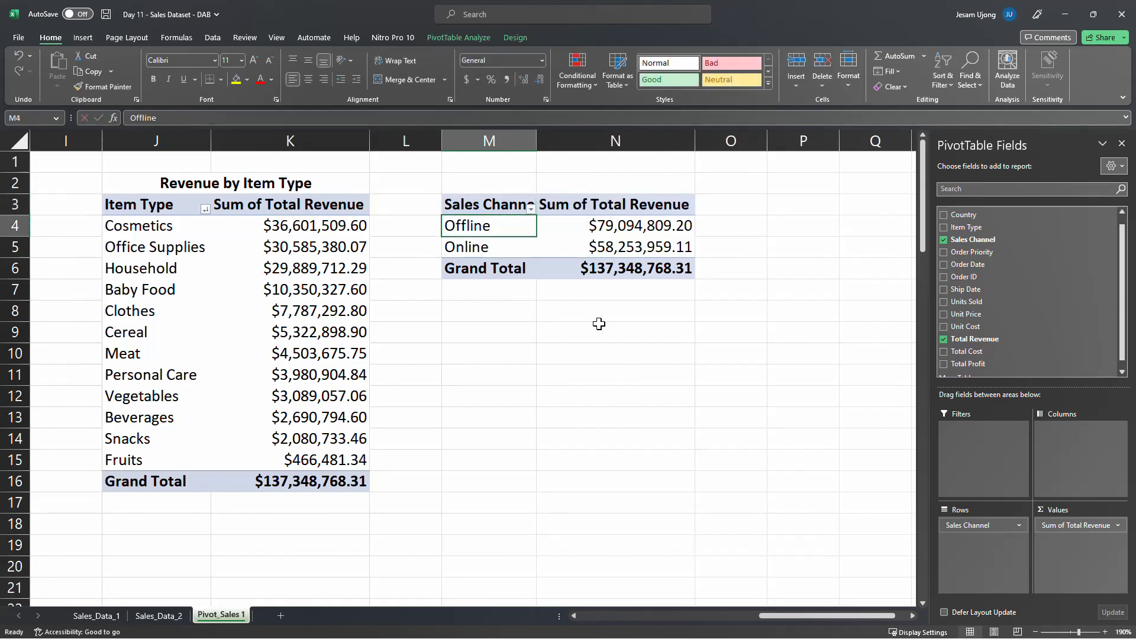
double_click(536, 139)
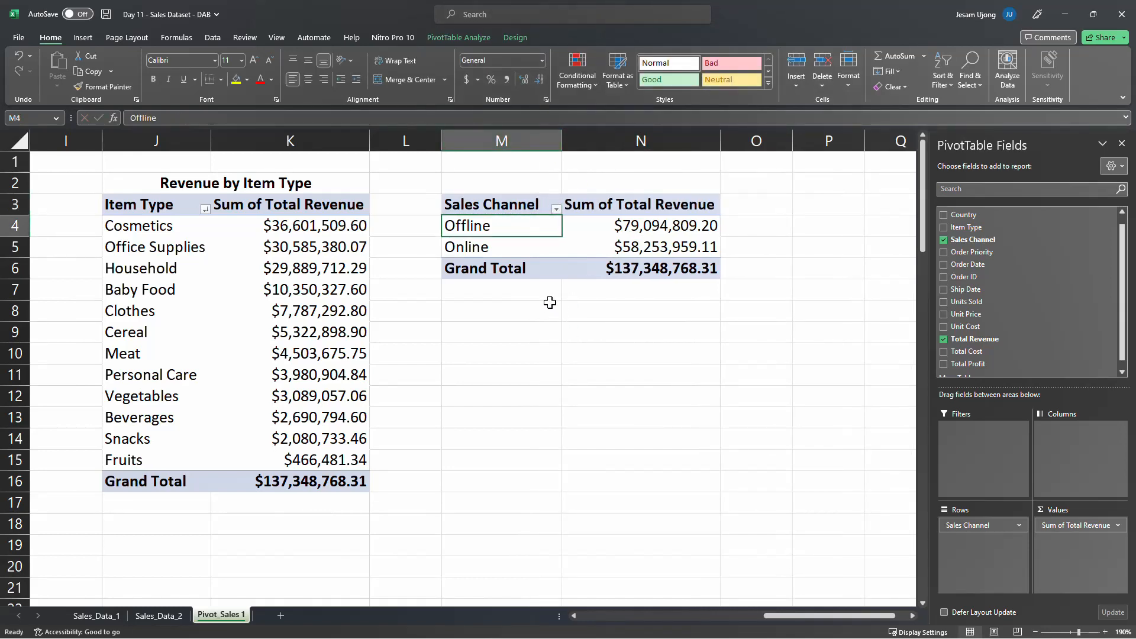
Merge and center M2:N2 above the Sales Channel PivotTable and enter the title Revenue by Sales Channel
drag(528, 183, 596, 183)
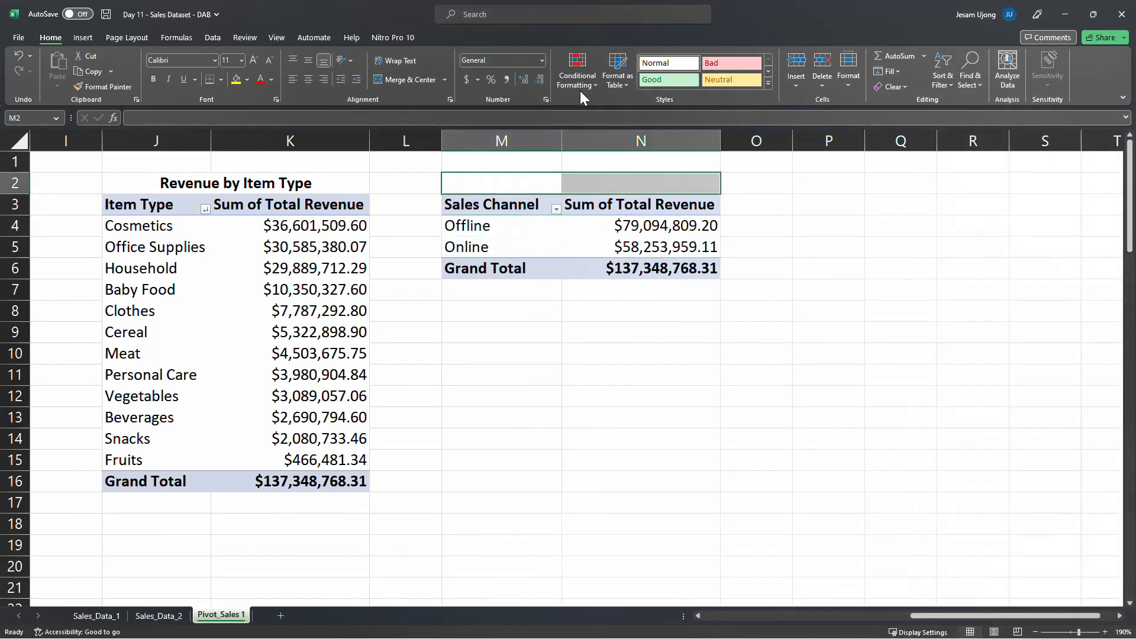
click(403, 79)
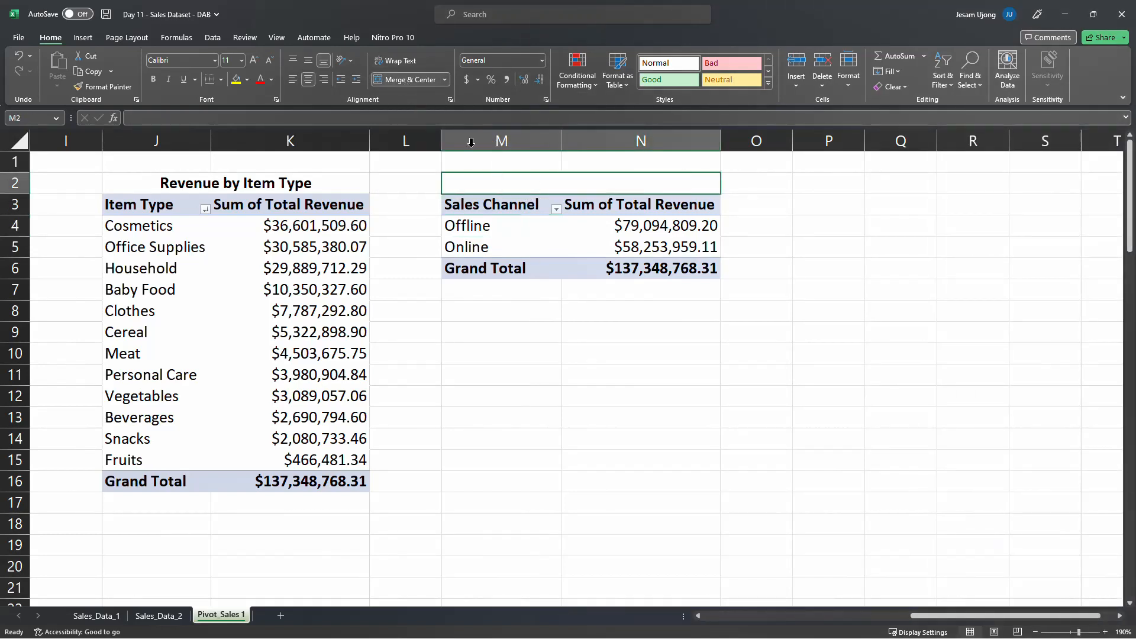
text(RRevn)
key(BackSpace)
key(BackSpace)
key(BackSpace)
key(BackSpace)
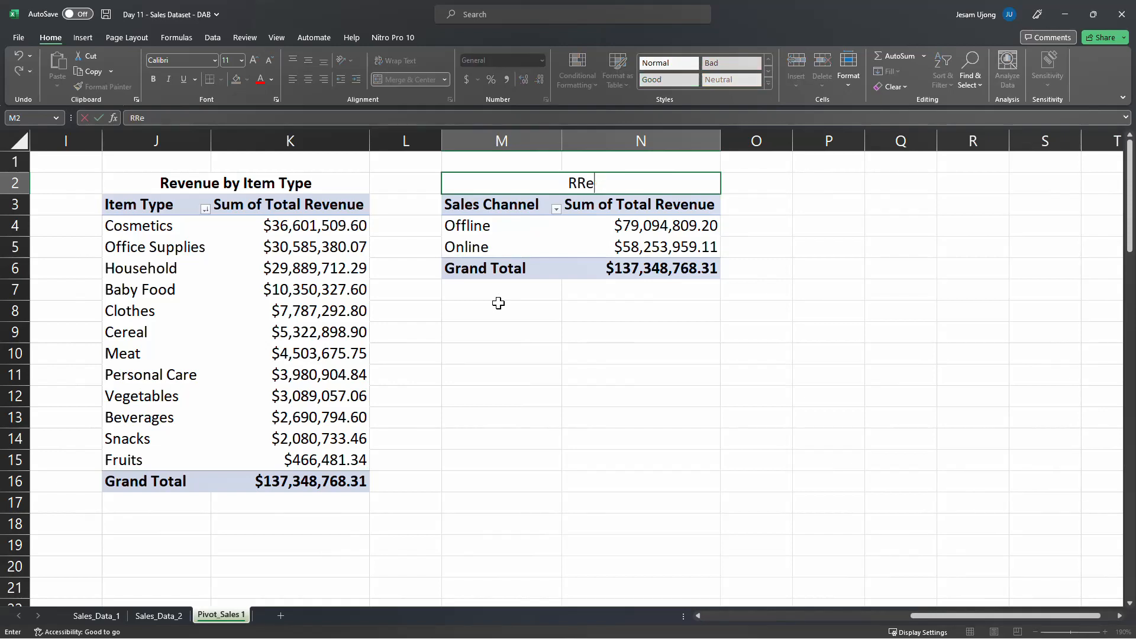
text(evenue by SAles)
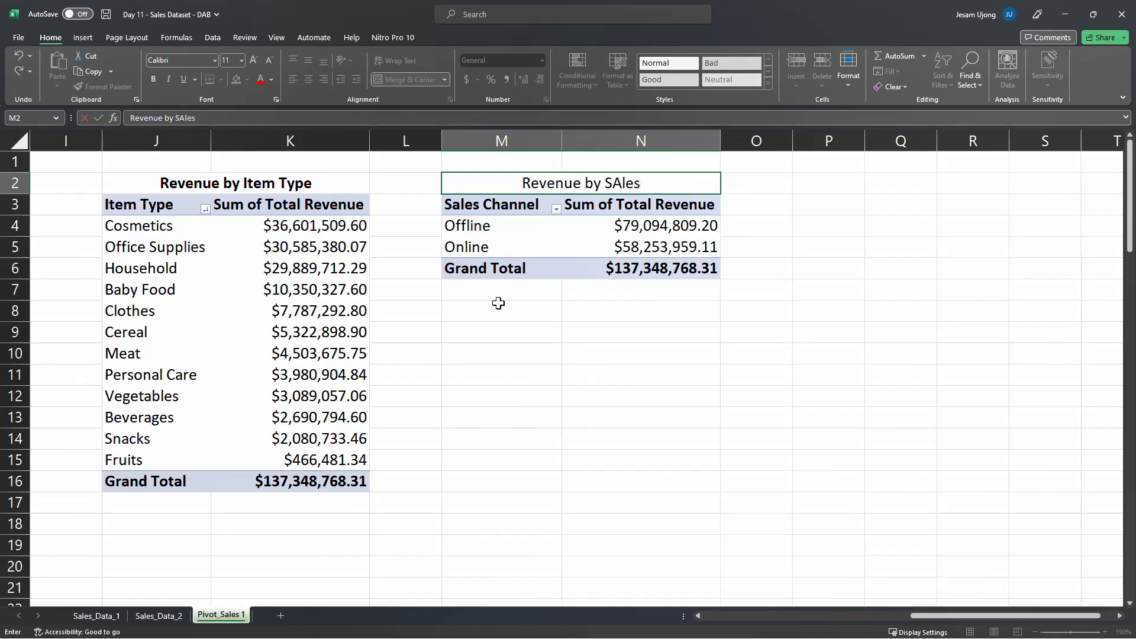
key(BackSpace)
key(BackSpace)
key(BackSpace)
key(BackSpace)
text(ales)
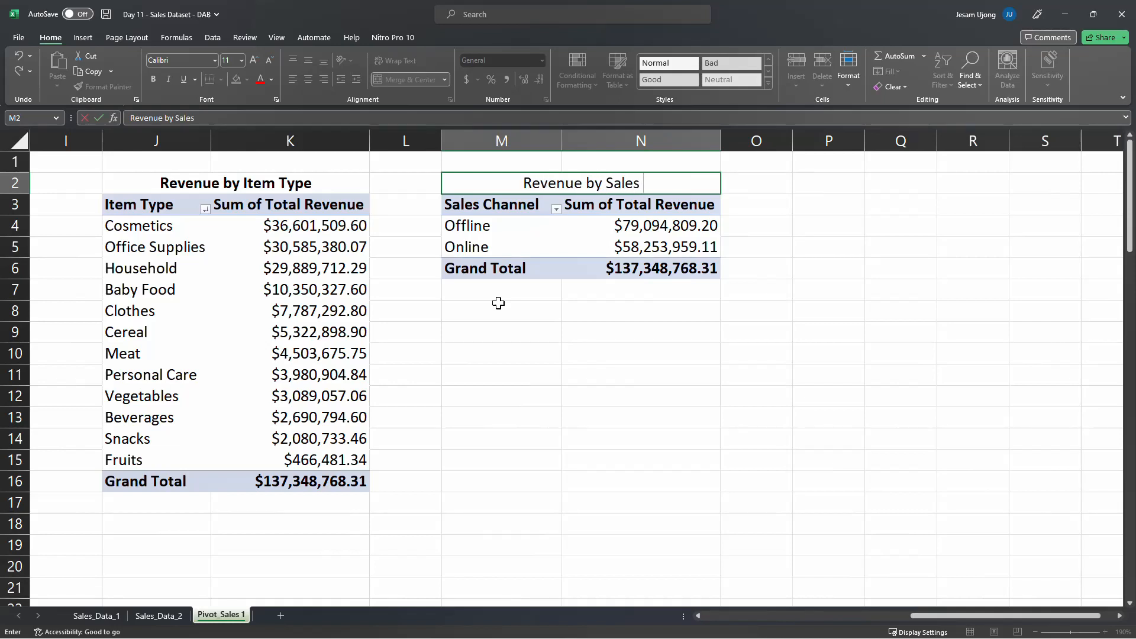
text( Channe)
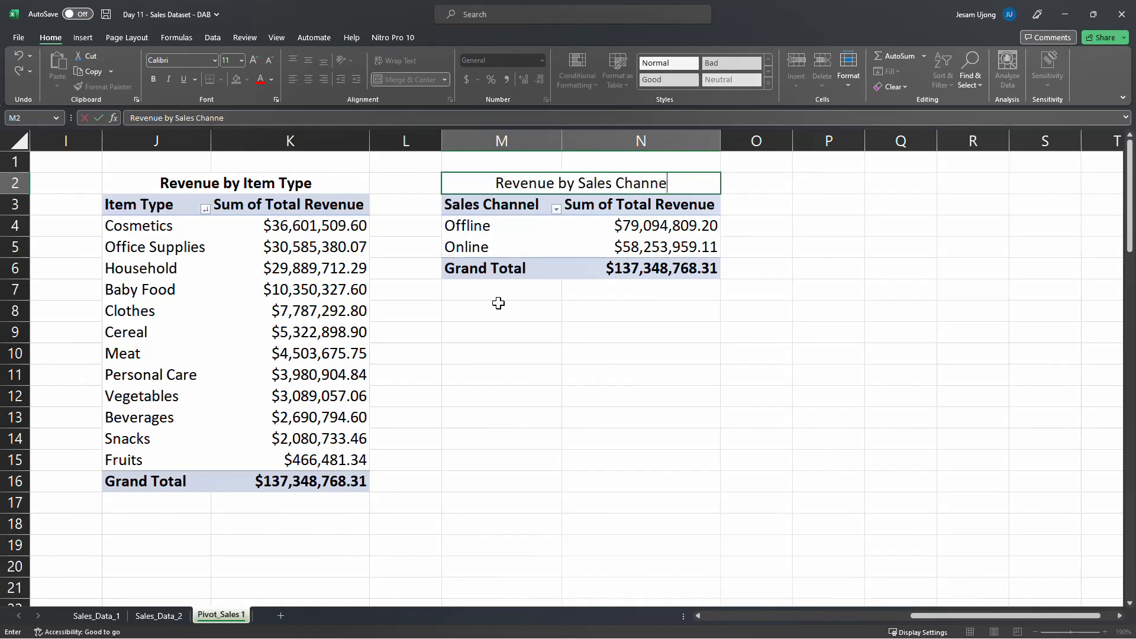
text(l)
key(Return)
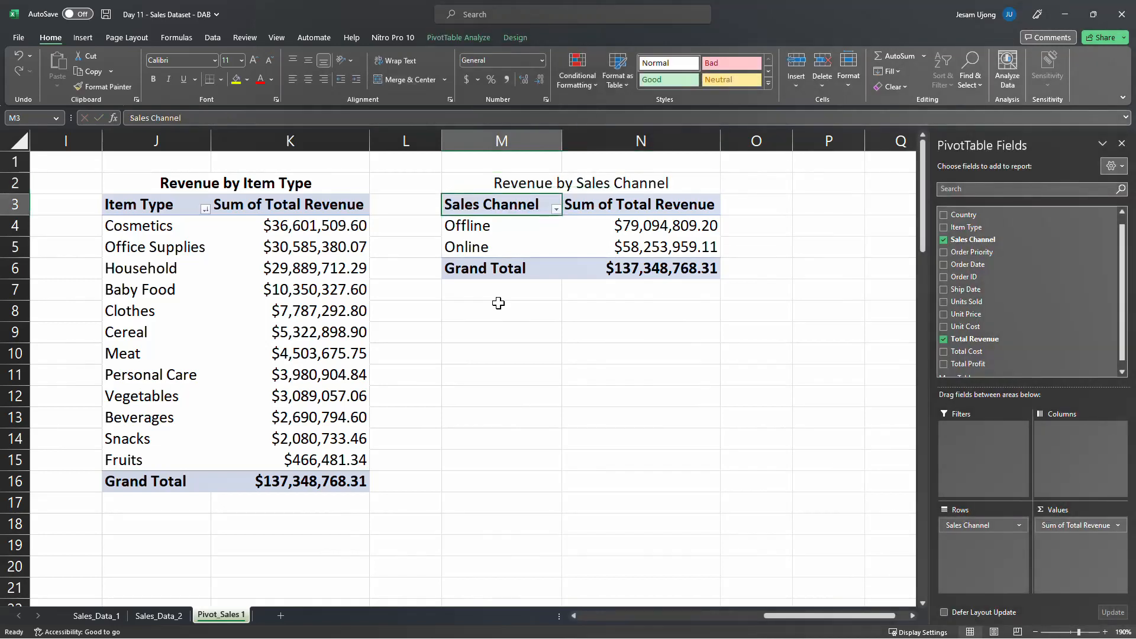
Copy the Sales Channel PivotTable in M3:N6 to P3 and autofit columns P and Q
click(547, 236)
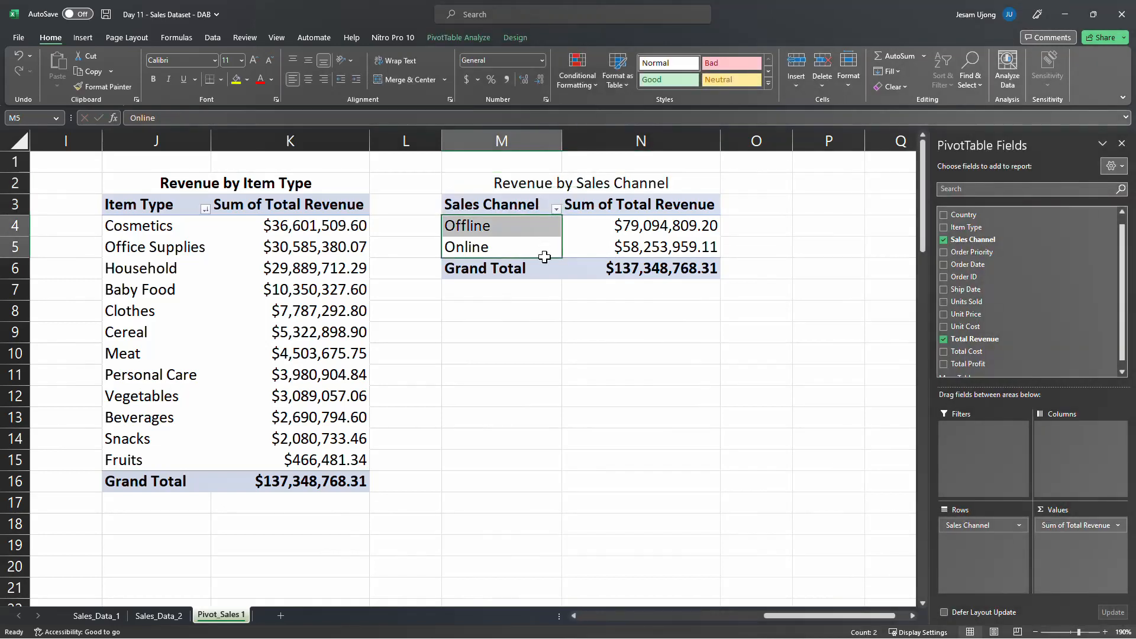
click(545, 303)
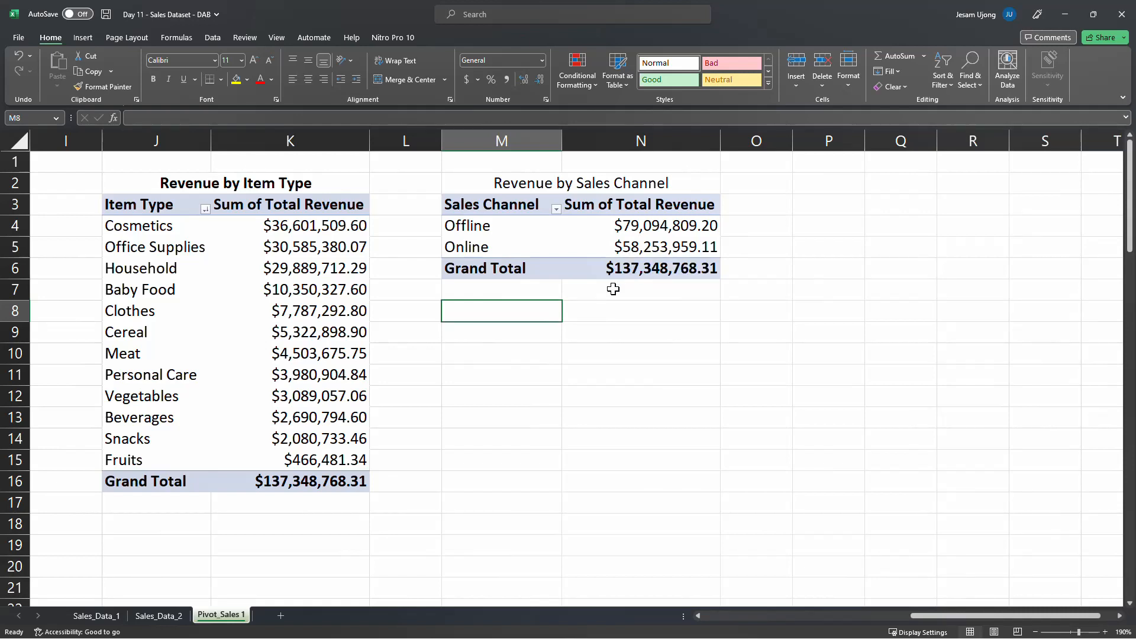
click(606, 245)
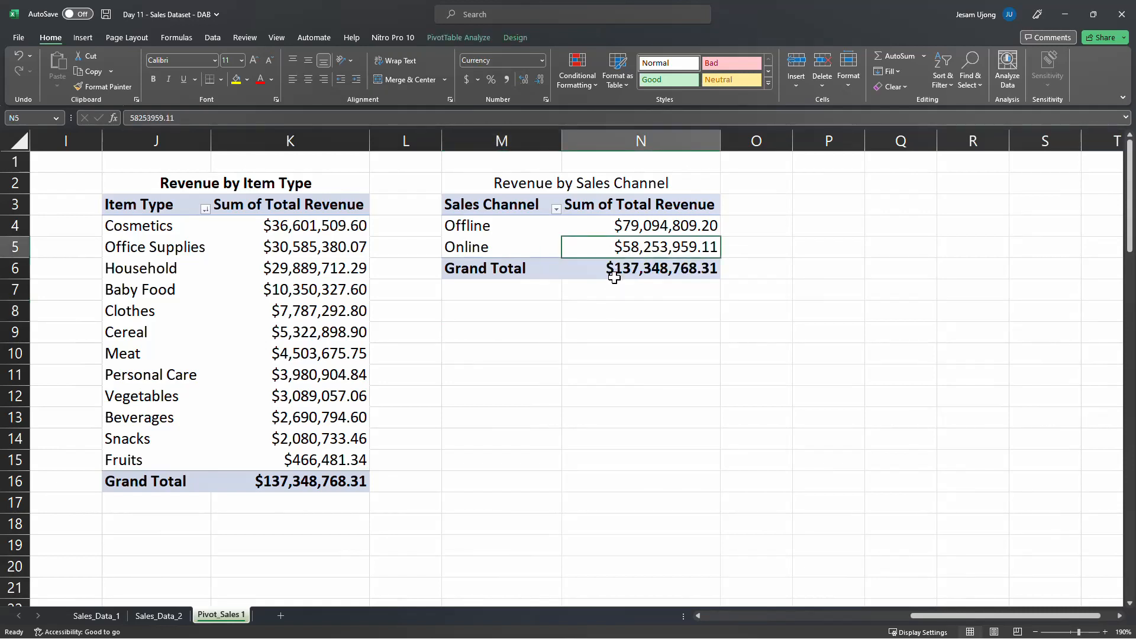
scroll(998, 318, up, 1)
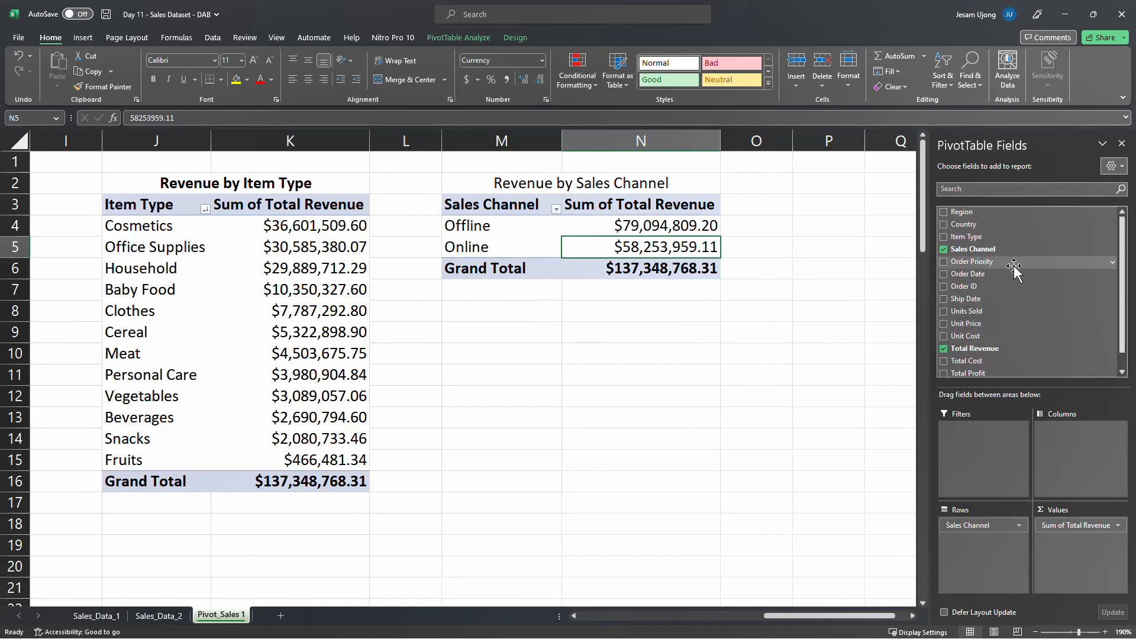
scroll(913, 613, right, 3)
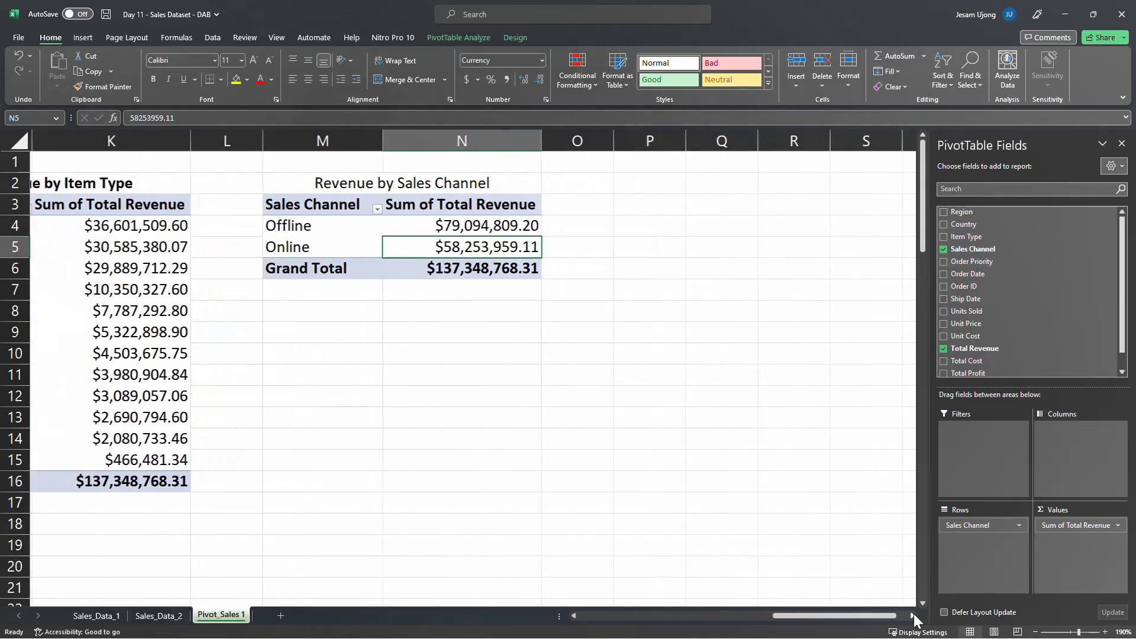
drag(185, 204, 297, 268)
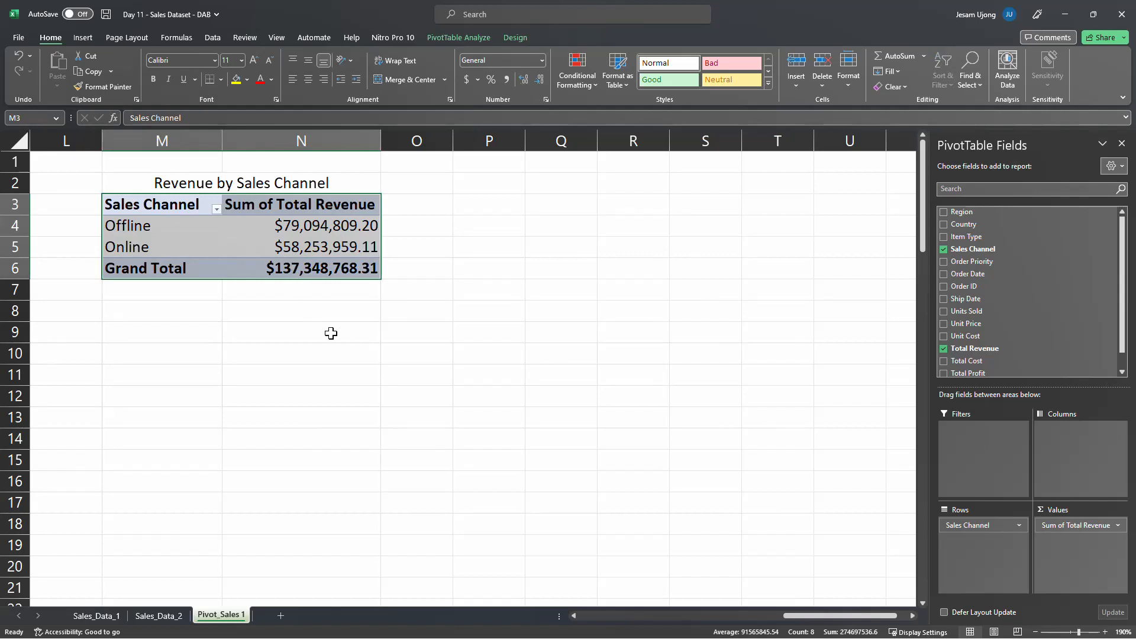
key(ctrl+c)
click(481, 203)
key(ctrl+v)
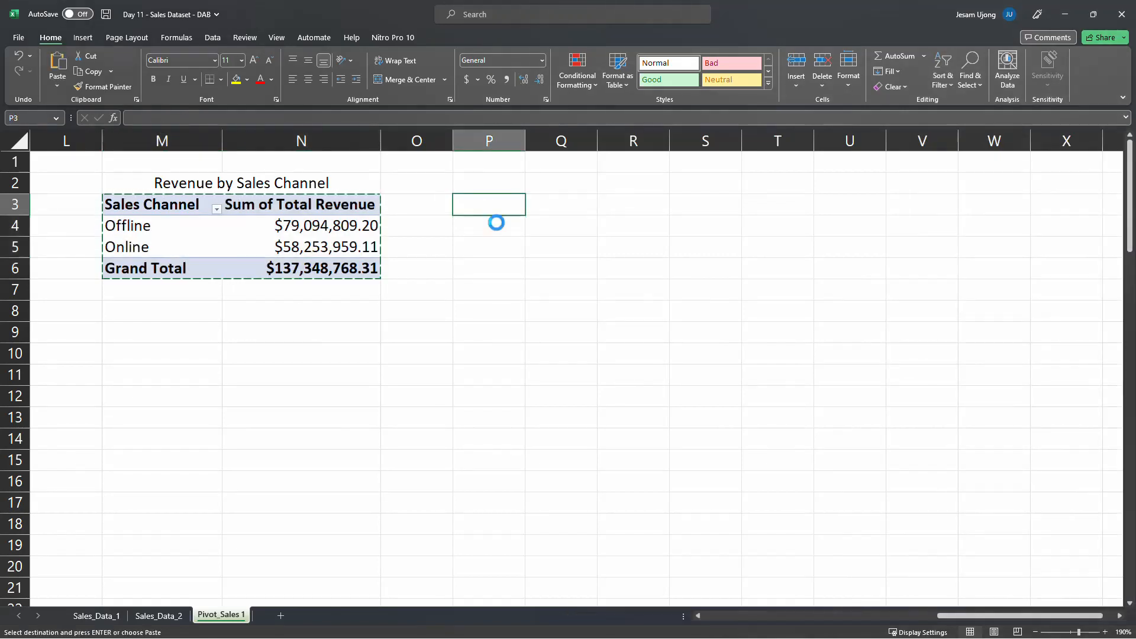
drag(495, 140, 581, 140)
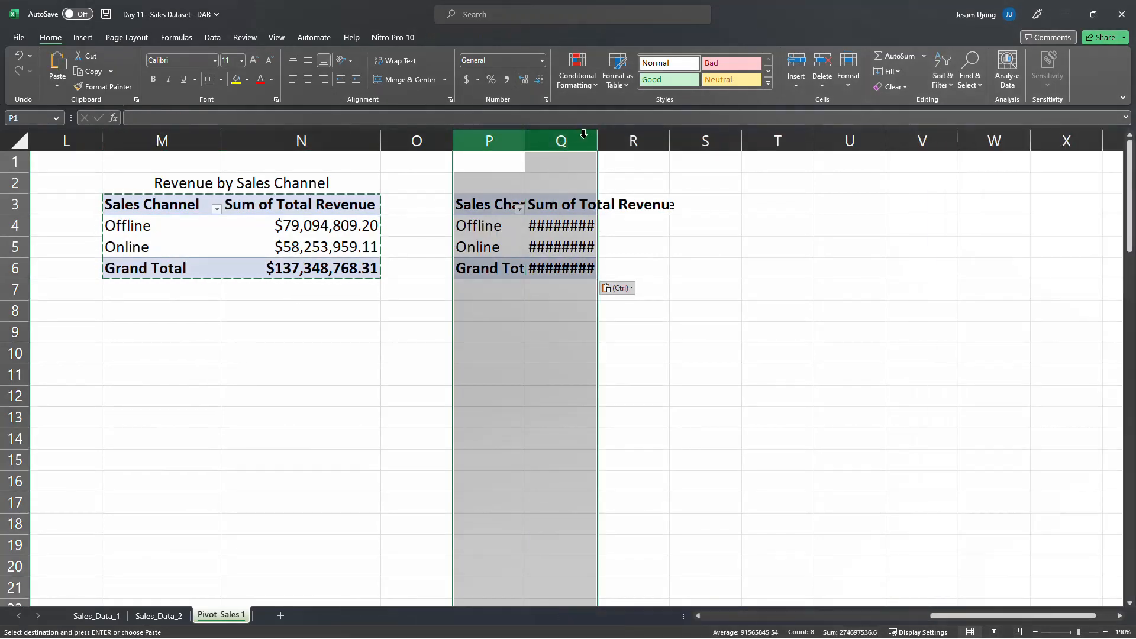
double_click(596, 142)
click(594, 142)
click(520, 230)
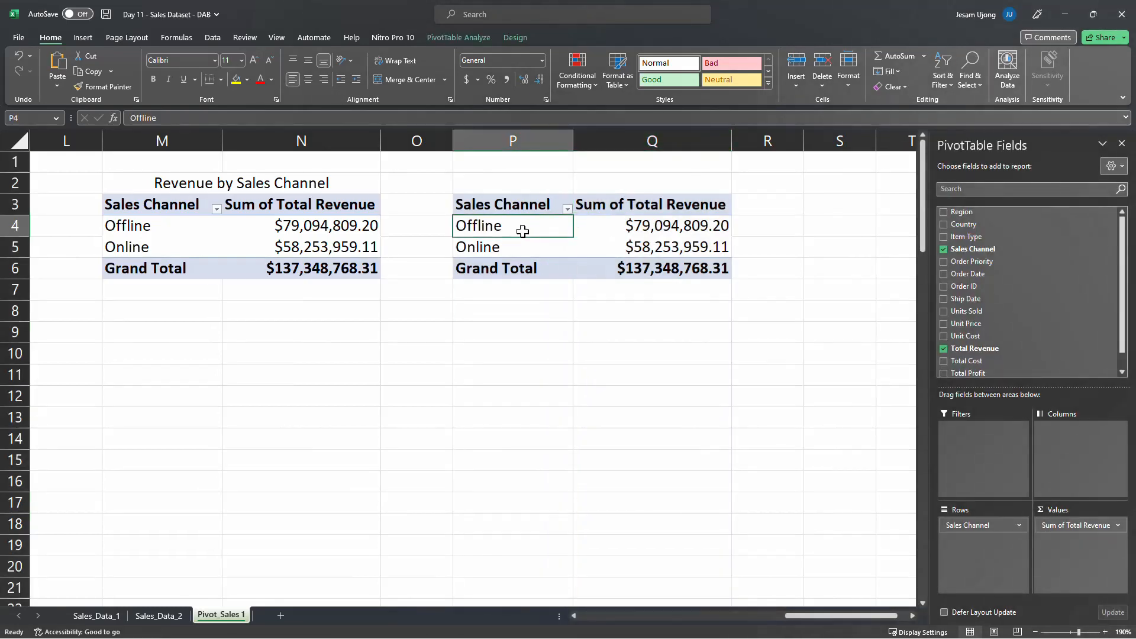
Replace the Sales Channel row field with Order Priority in the PivotTable at P3 and rename its row header as Order Priority
drag(973, 525, 730, 449)
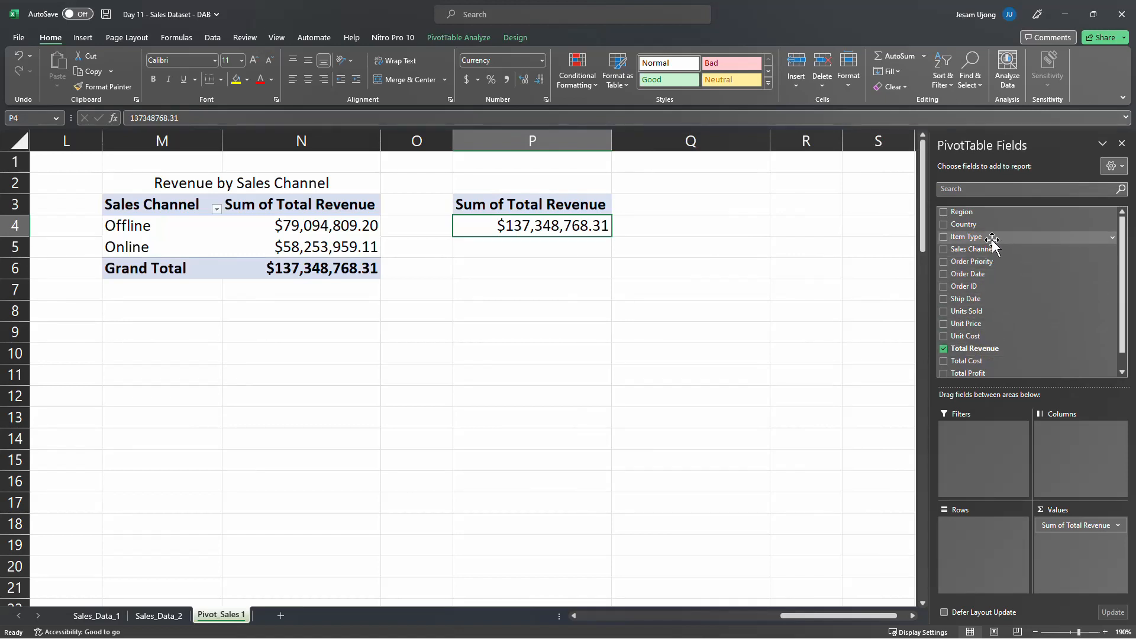
drag(988, 266, 968, 559)
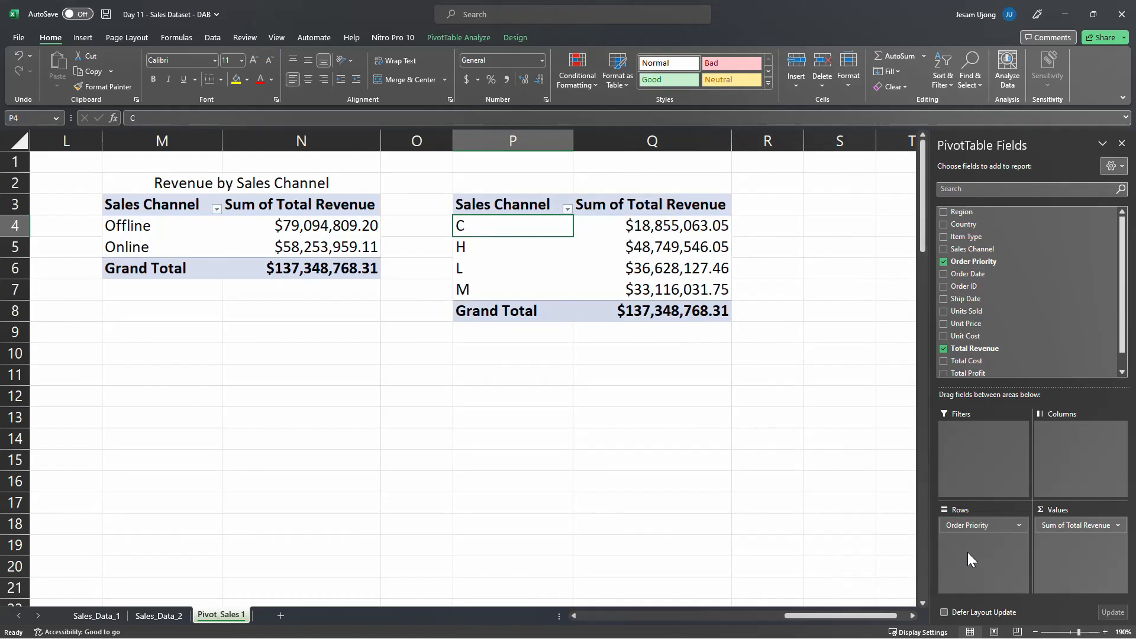
click(541, 206)
double_click(540, 205)
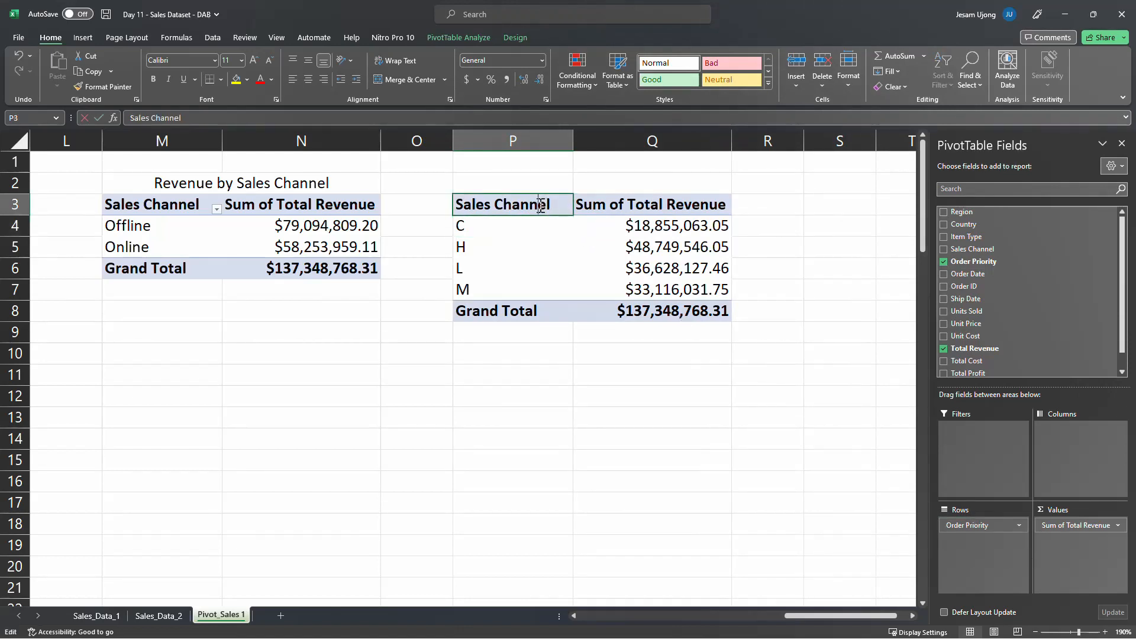
key(ctrl+a)
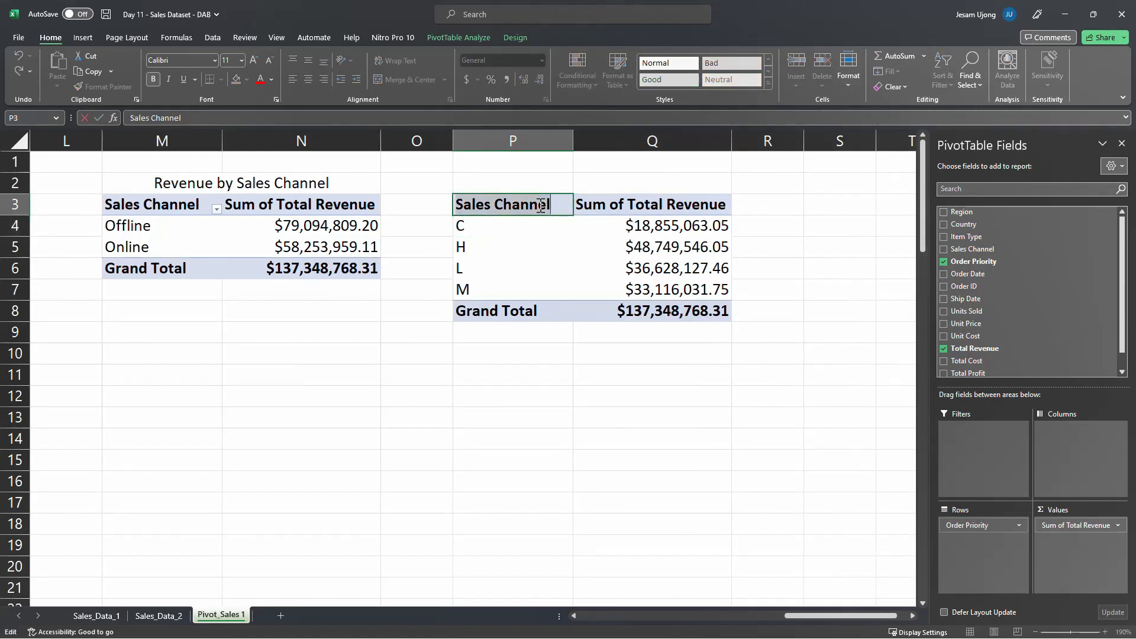
text(Order Priority)
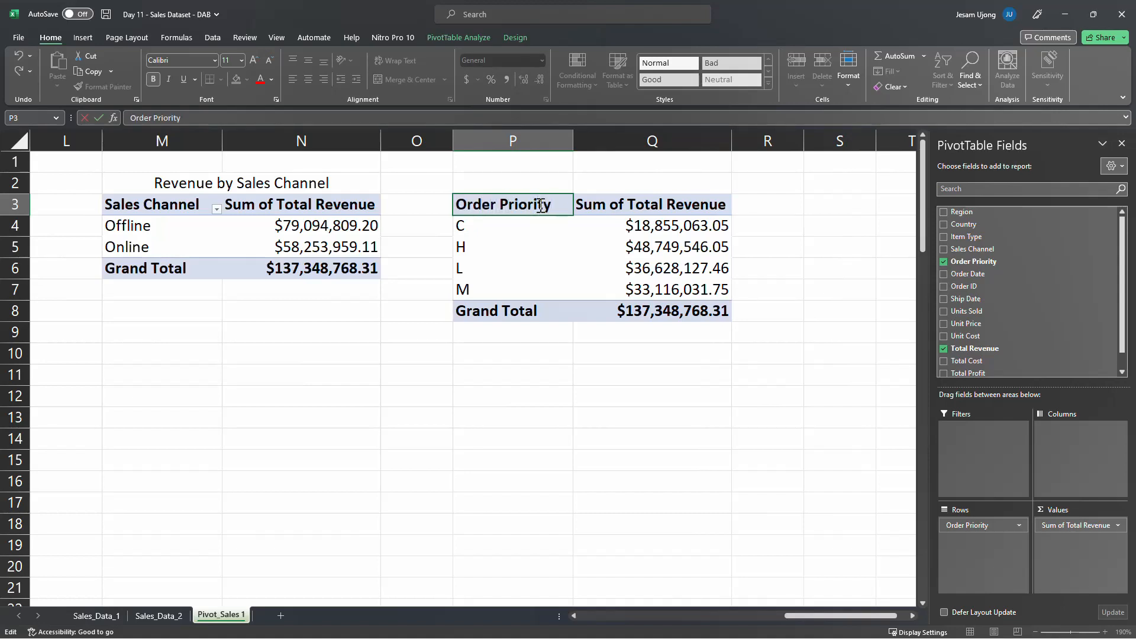
click(550, 227)
Sort the Order Priority PivotTable by Sum of Total Revenue from largest to smallest and review the ranking
right_click(651, 228)
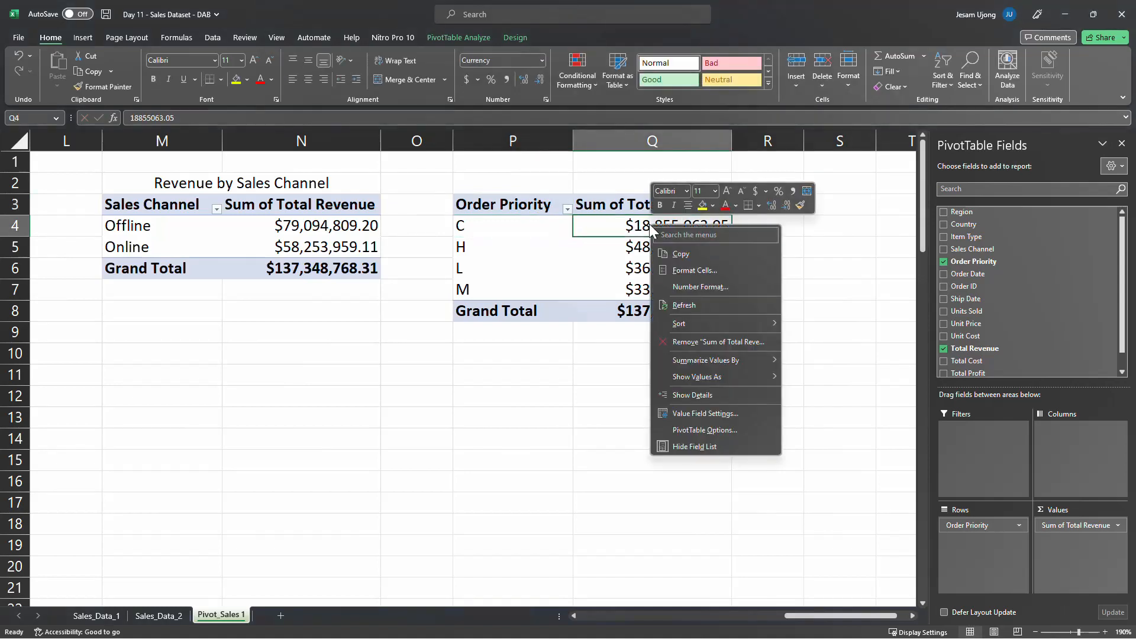
mouse_move(732, 323)
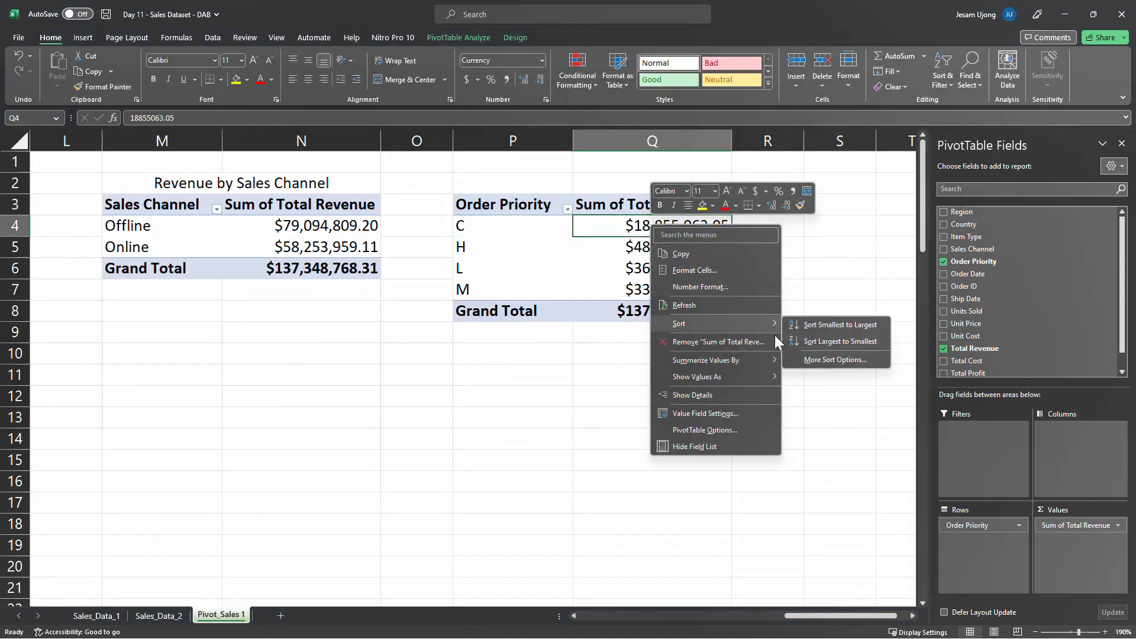
click(863, 343)
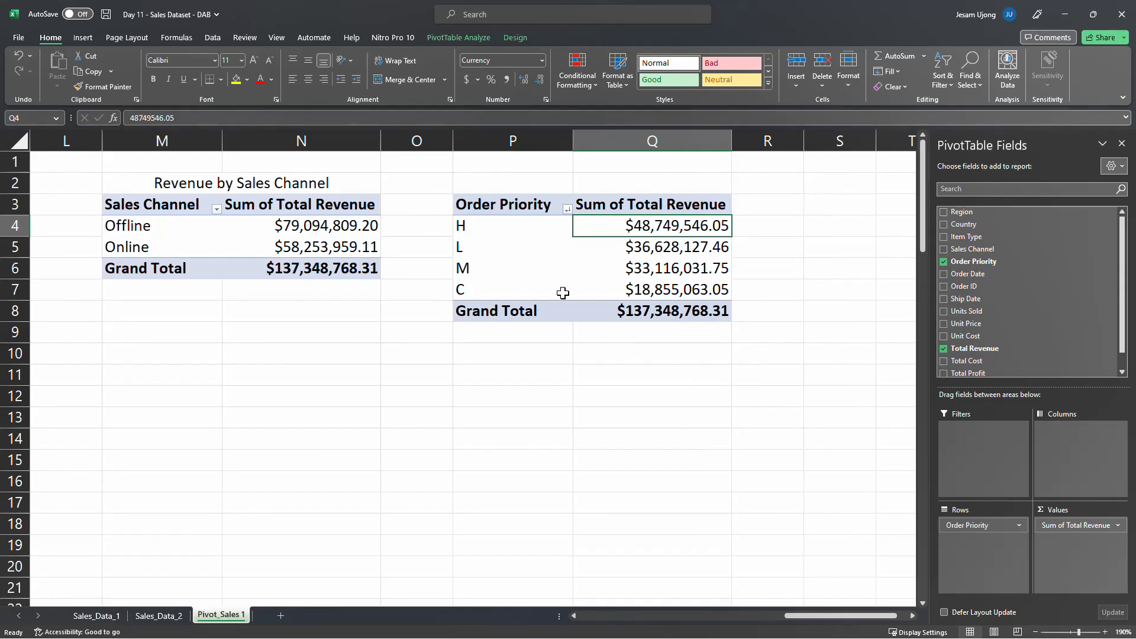
click(476, 239)
click(556, 311)
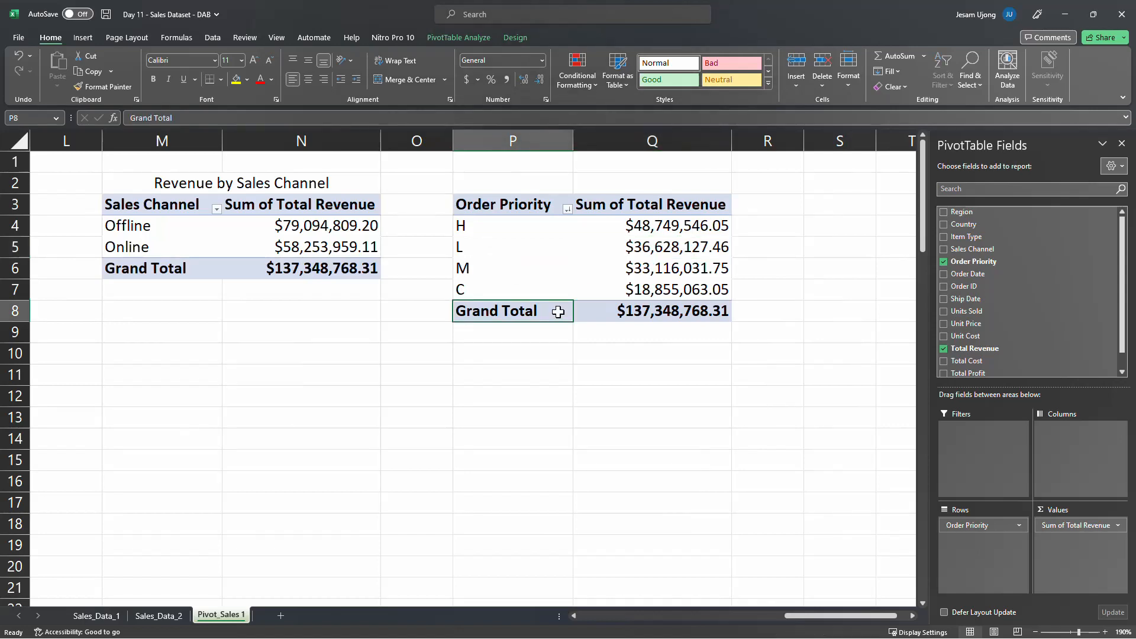
click(528, 239)
click(621, 268)
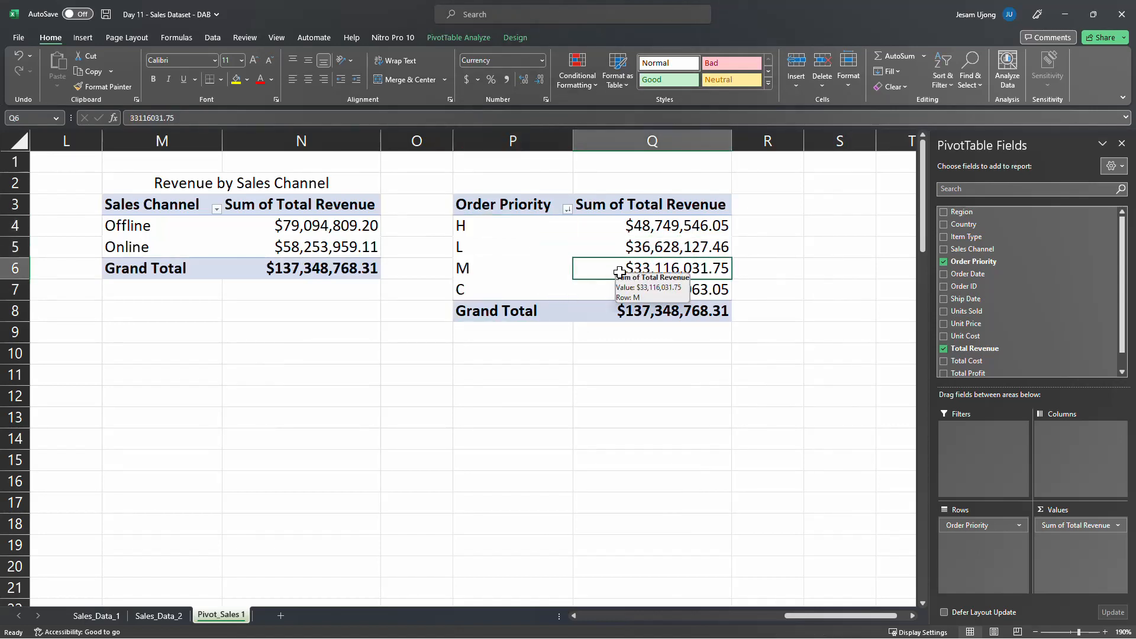
click(551, 280)
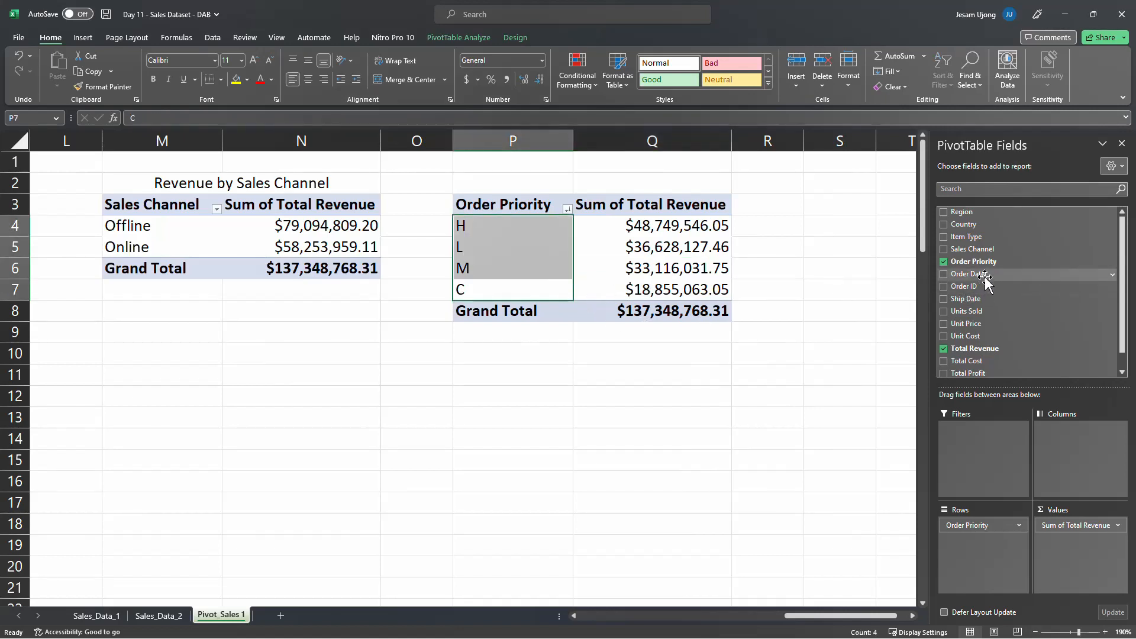
Copy the Order Priority PivotTable in P3:Q8 to S3 and autofit columns S and T
drag(894, 616, 906, 616)
click(913, 616)
click(913, 616)
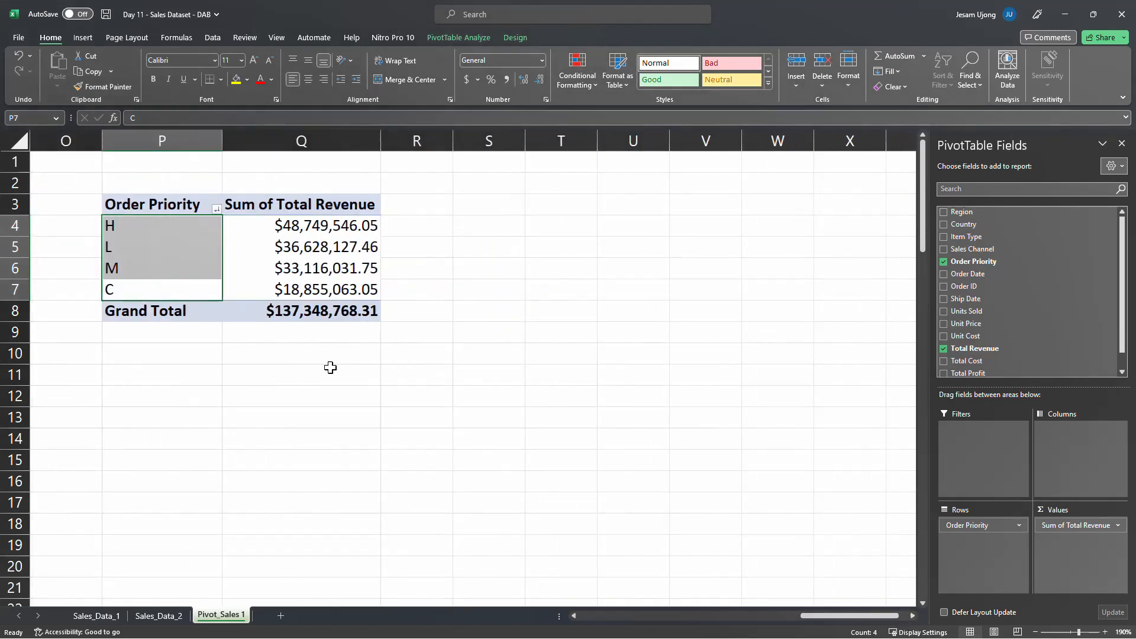
click(162, 375)
drag(132, 203, 313, 315)
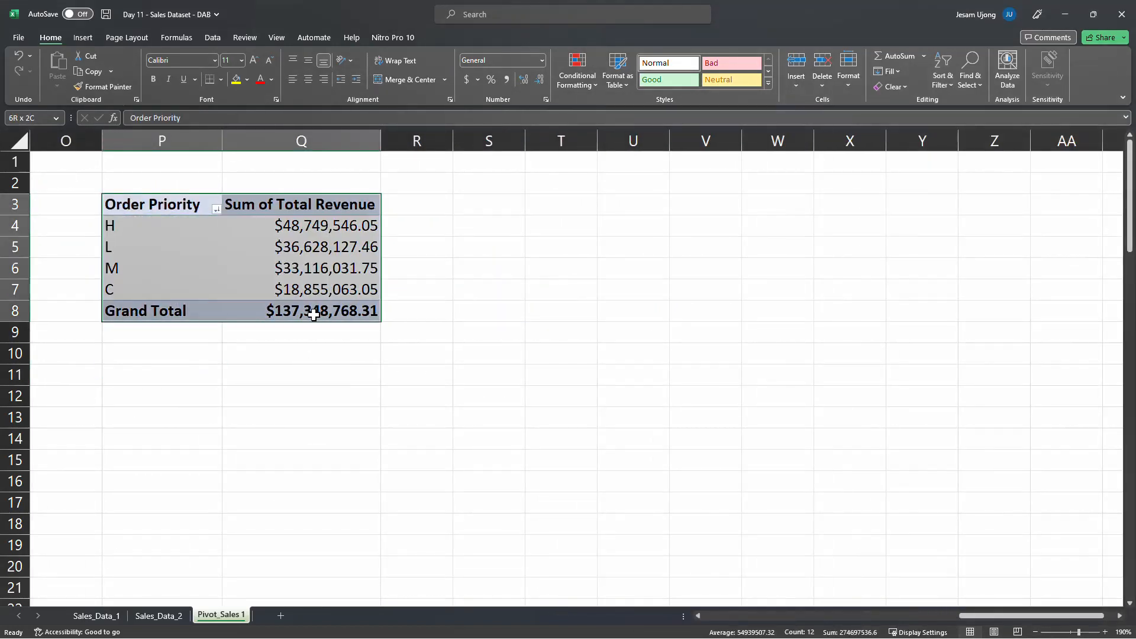
key(ctrl+c)
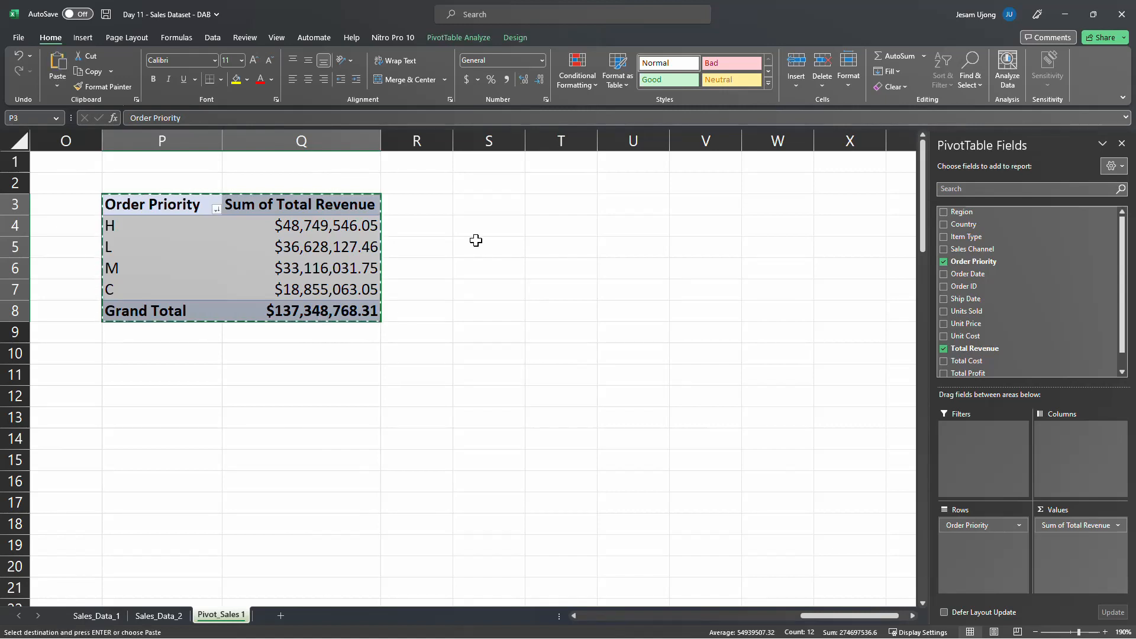
click(479, 209)
key(ctrl+v)
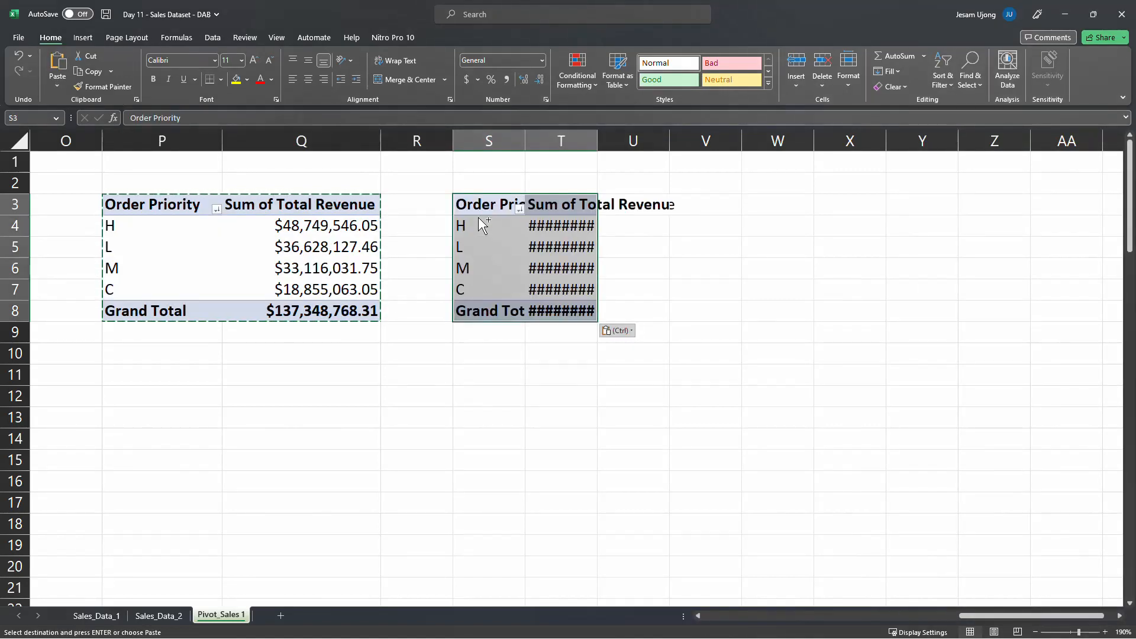
drag(488, 141, 561, 142)
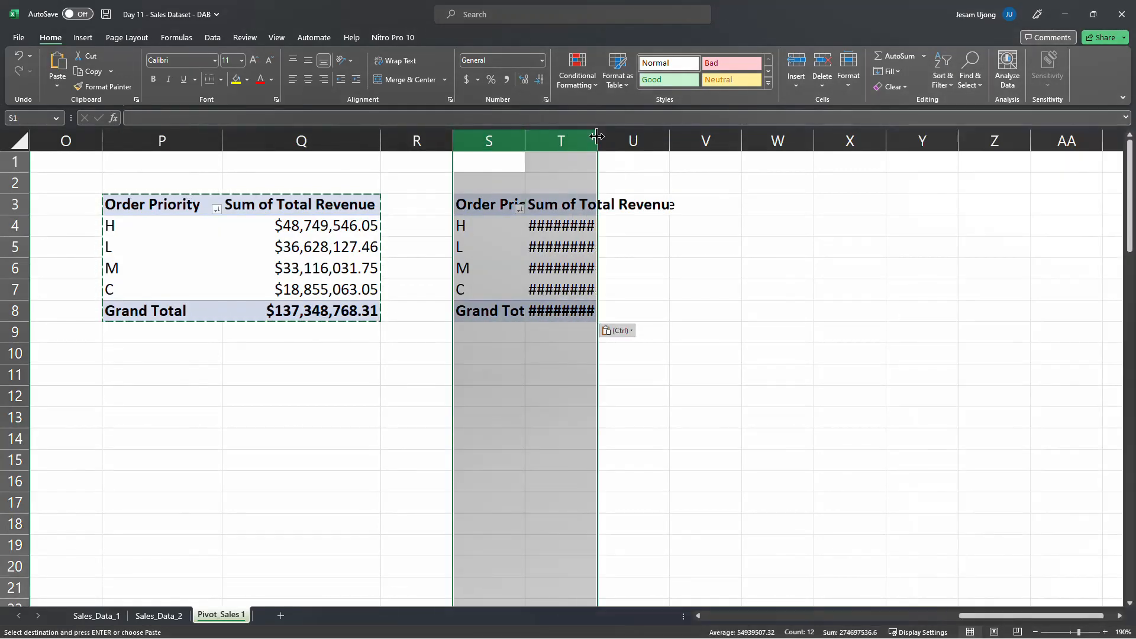
double_click(597, 141)
click(599, 242)
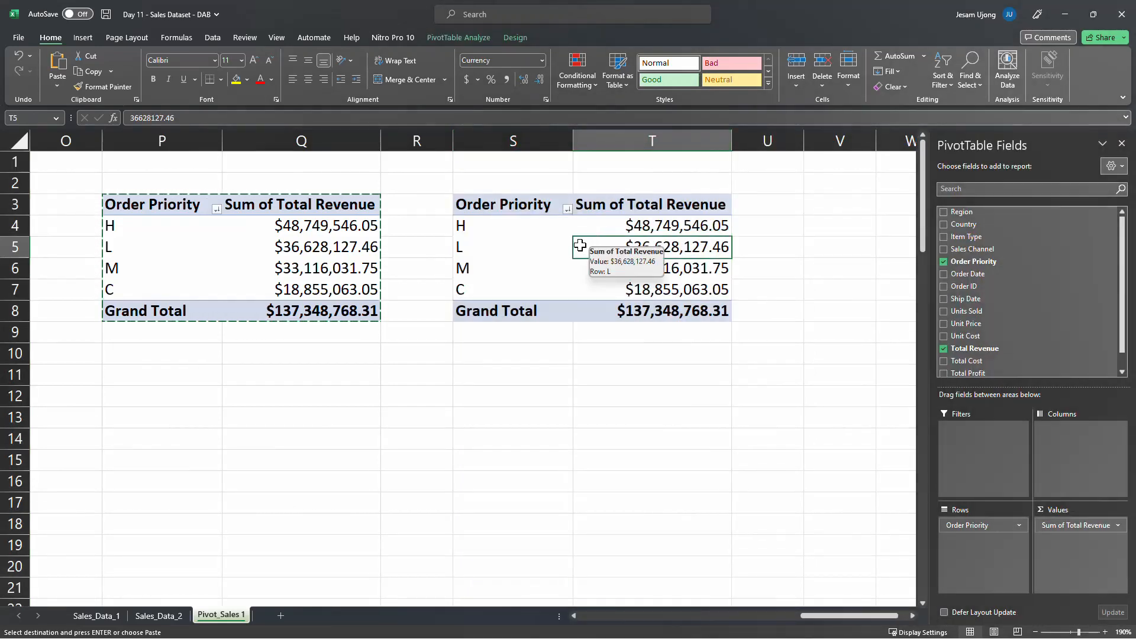
key(Escape)
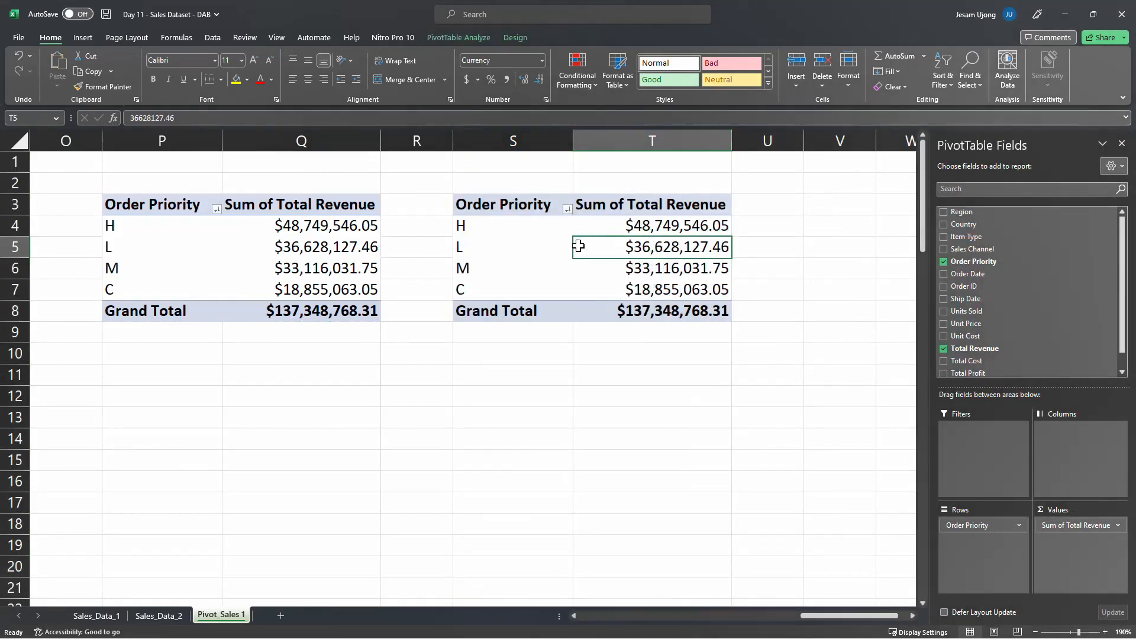
click(554, 230)
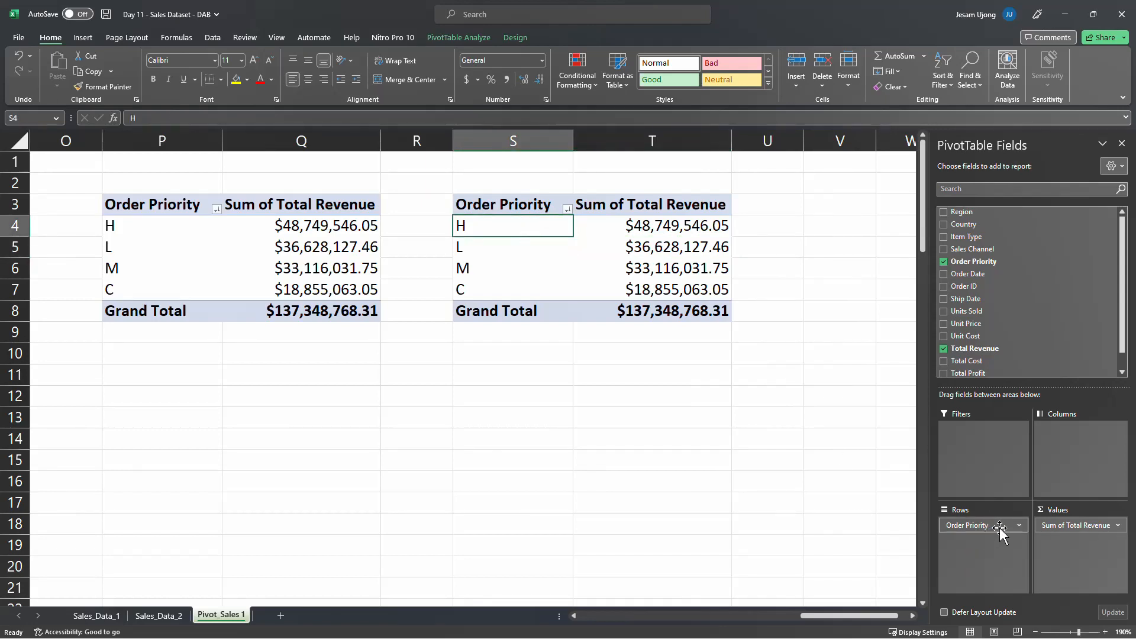
Replace the Order Priority row field with Order Date in the PivotTable at S3
drag(999, 528, 761, 500)
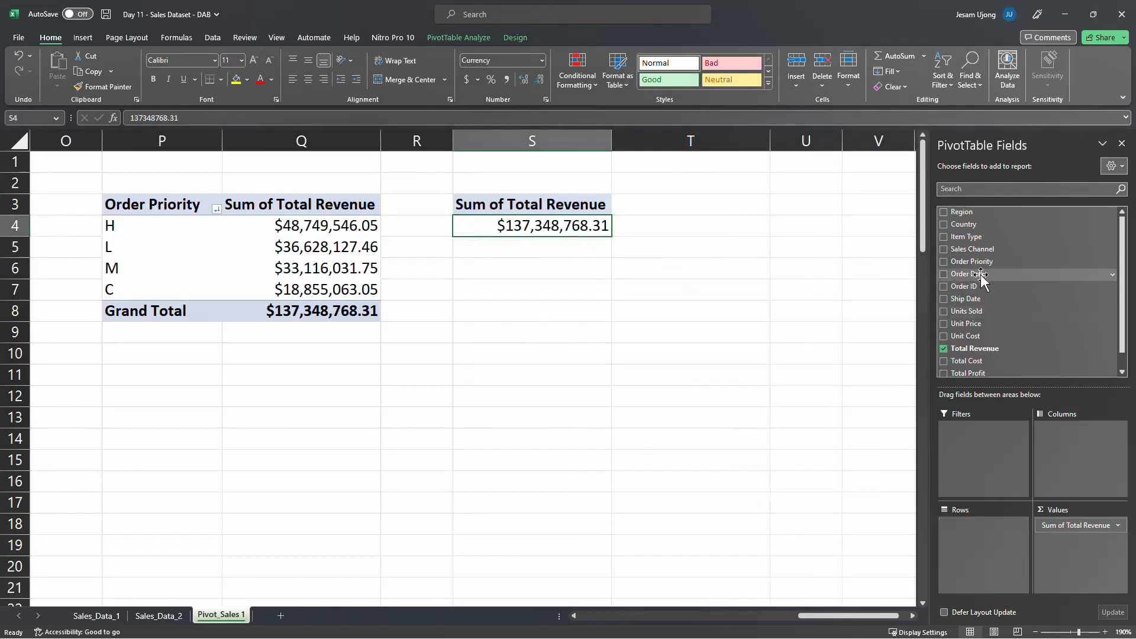
drag(981, 277, 972, 536)
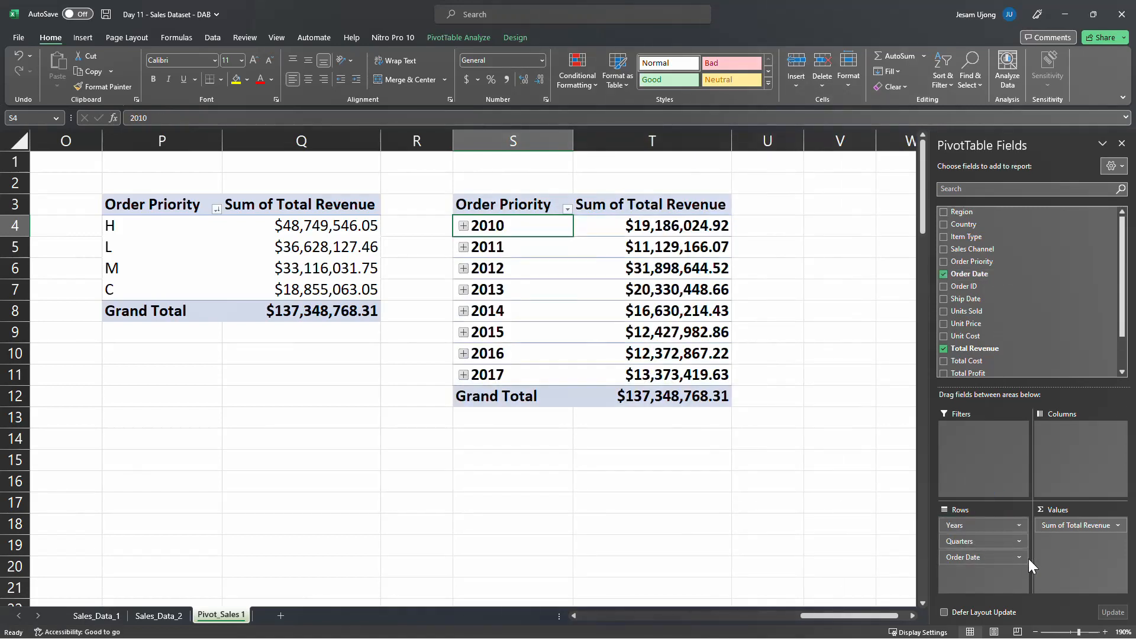
Examine the Order Date column values on the Sales_Data_1 sheet and return to the Pivot_Sales 1 sheet
click(95, 616)
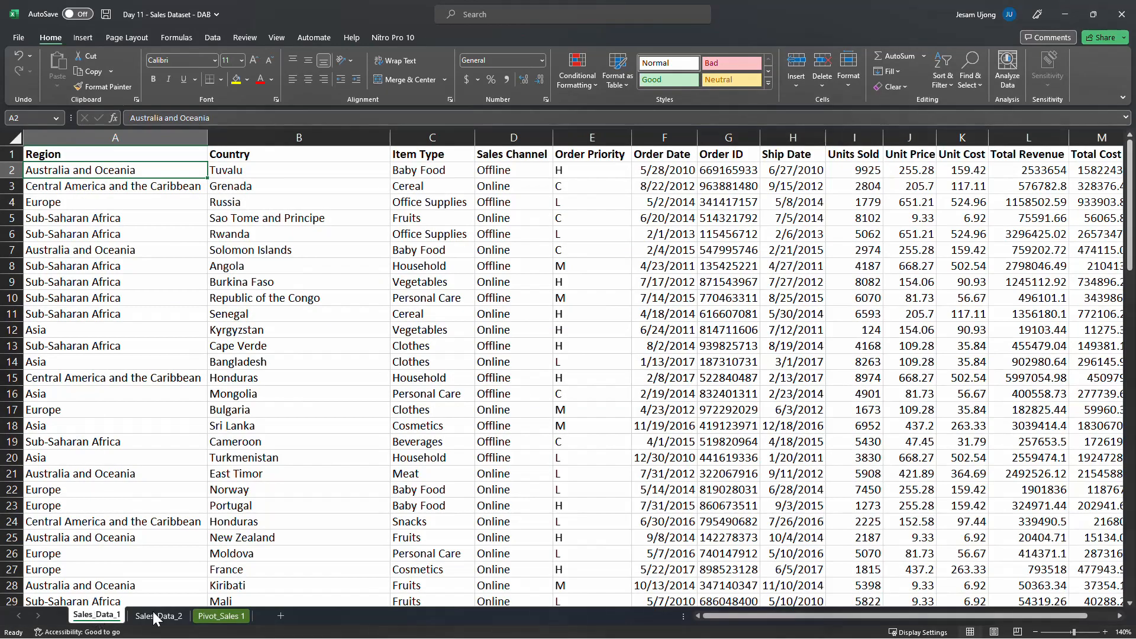
click(680, 136)
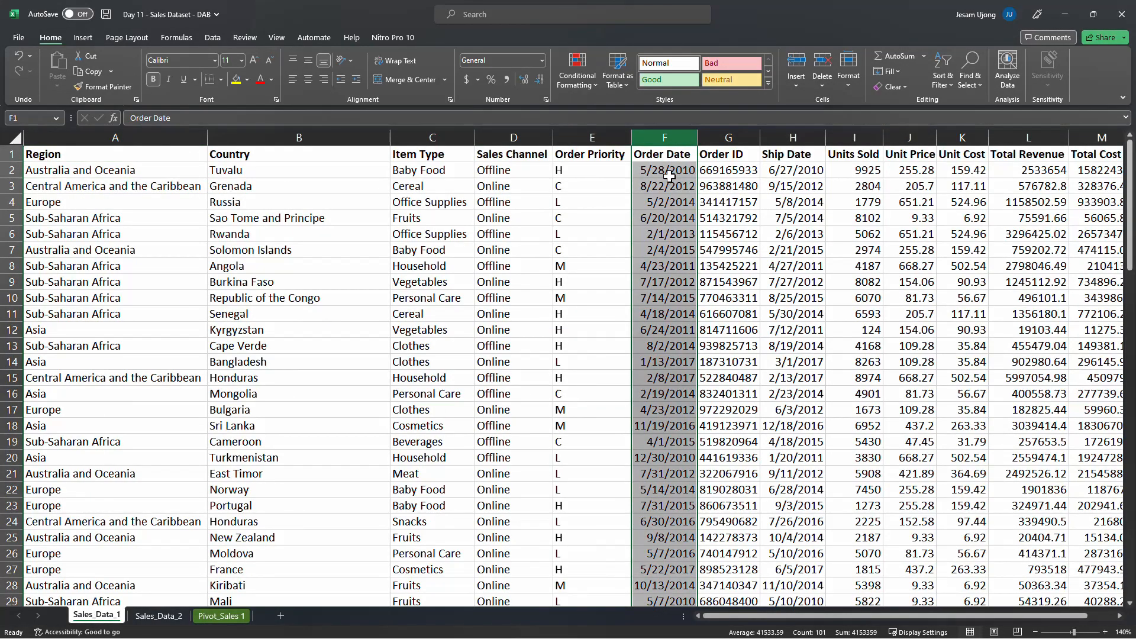
click(670, 174)
click(676, 185)
click(676, 202)
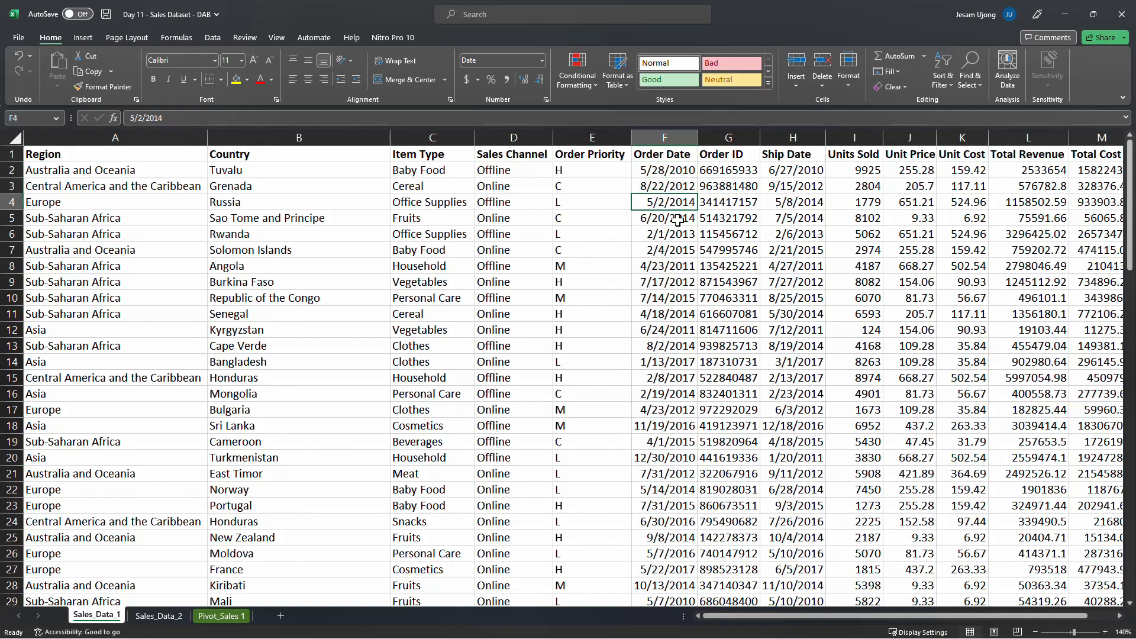
click(677, 218)
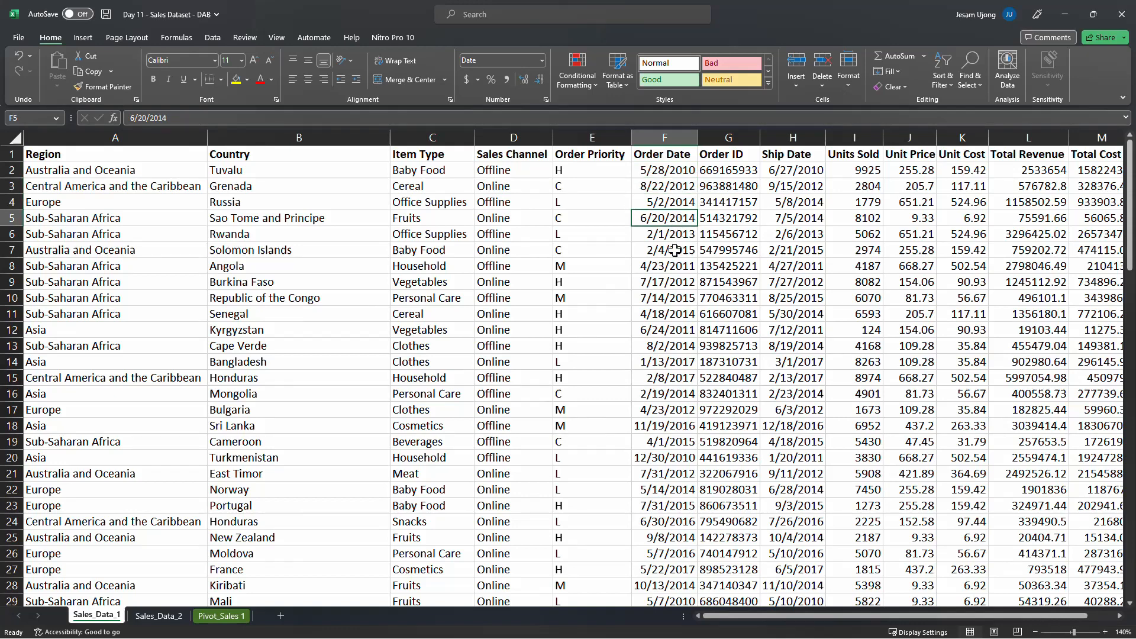
click(231, 617)
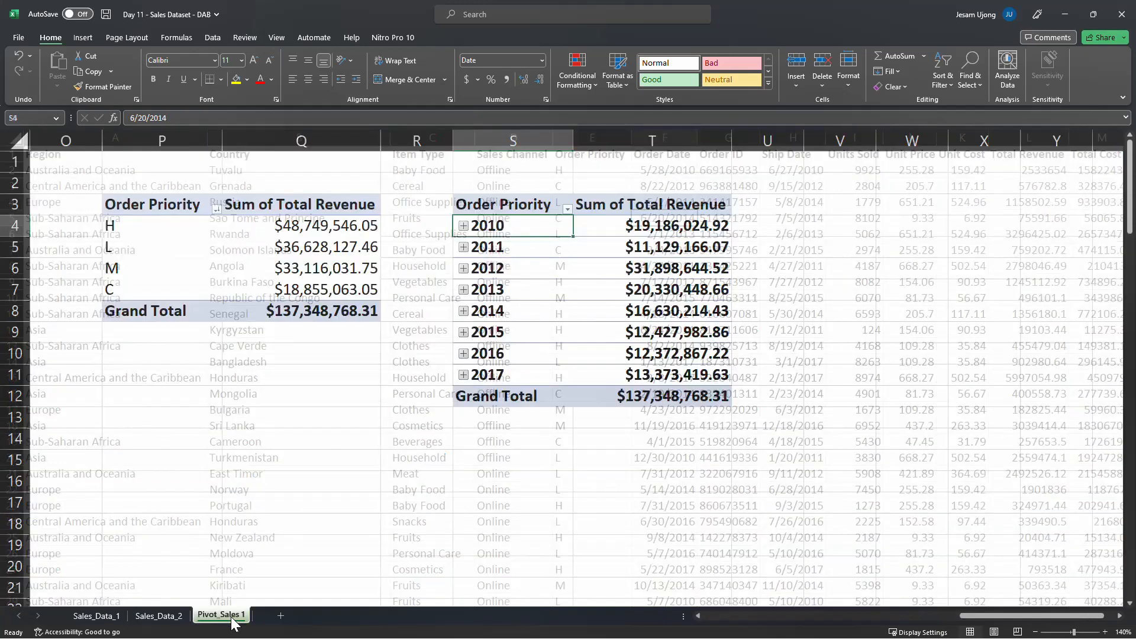
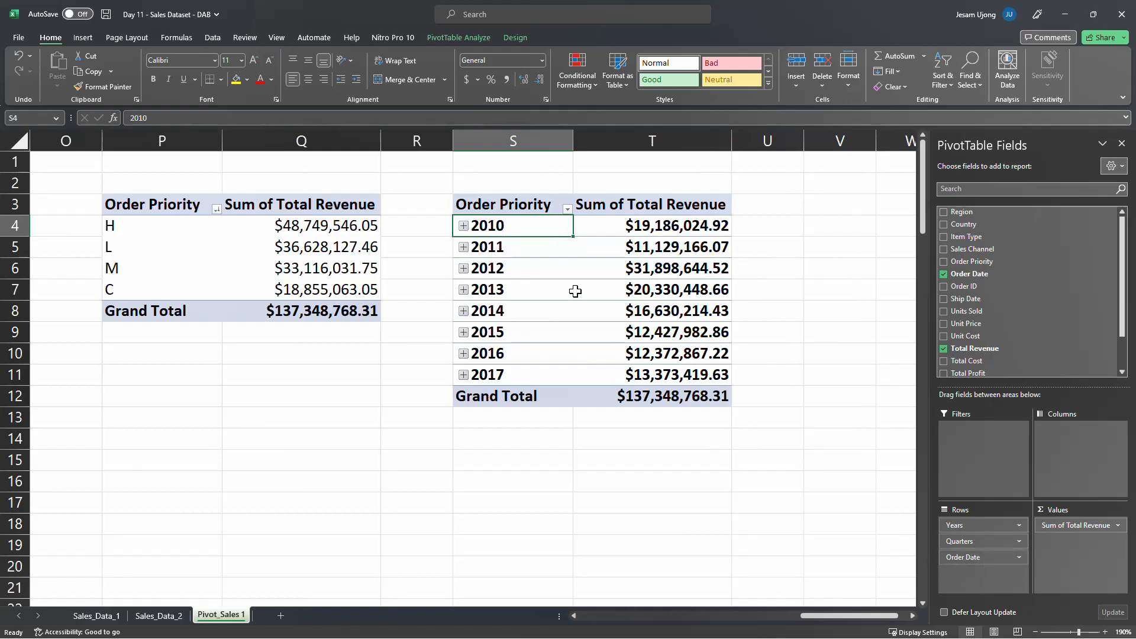
Examine the quarterly and monthly revenue under 2010 and 2011 in the Order Date PivotTable, collapsing both years again
click(464, 226)
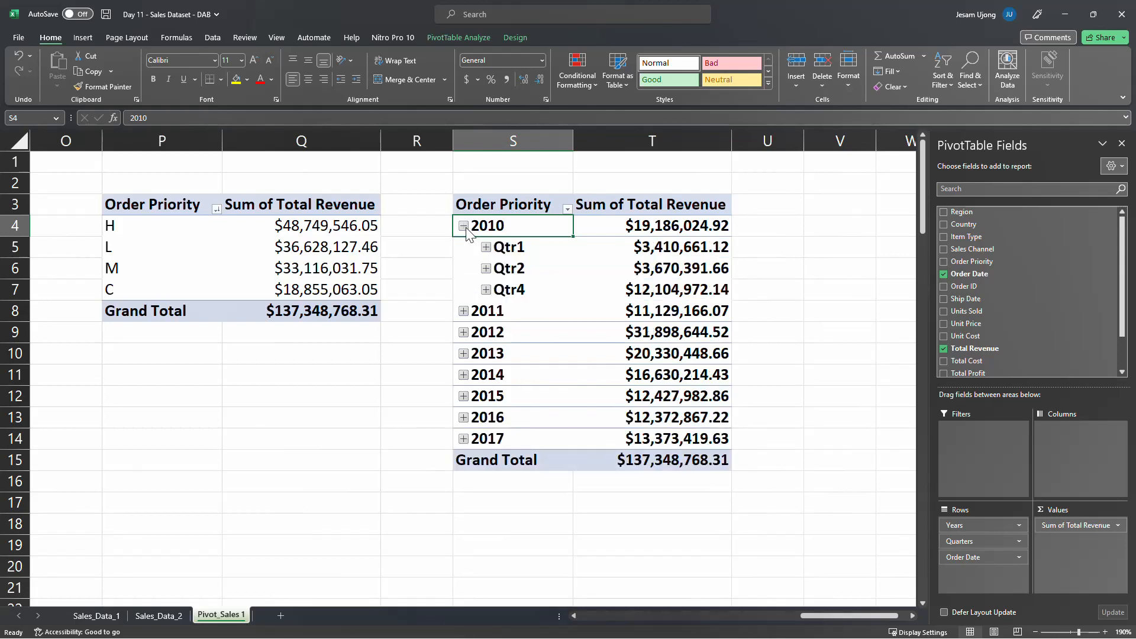
click(464, 226)
click(464, 247)
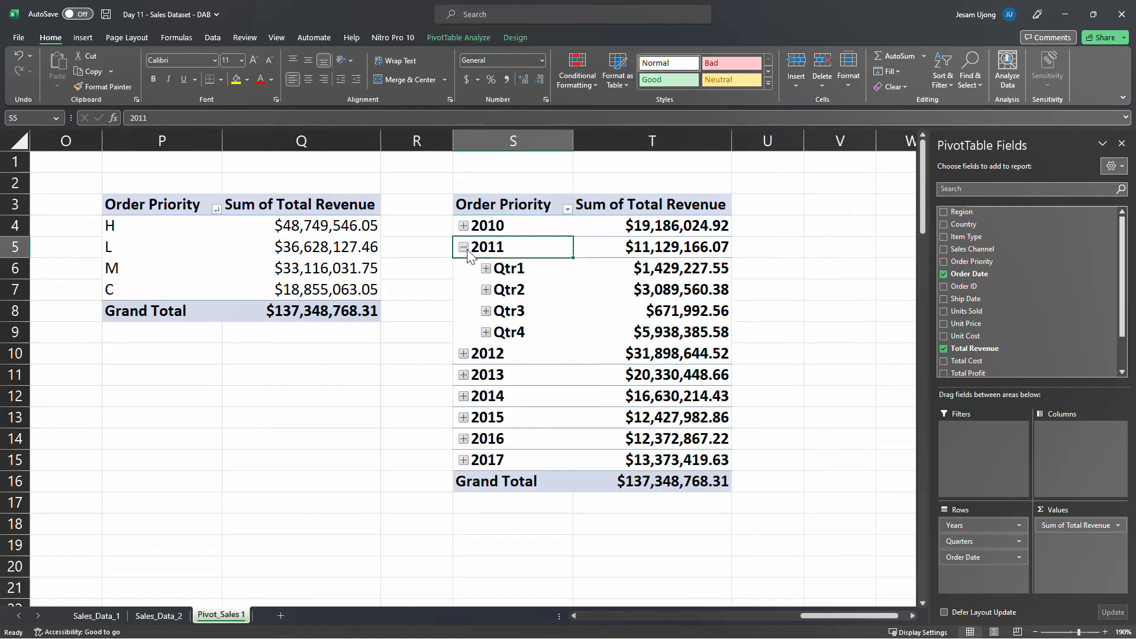
click(486, 268)
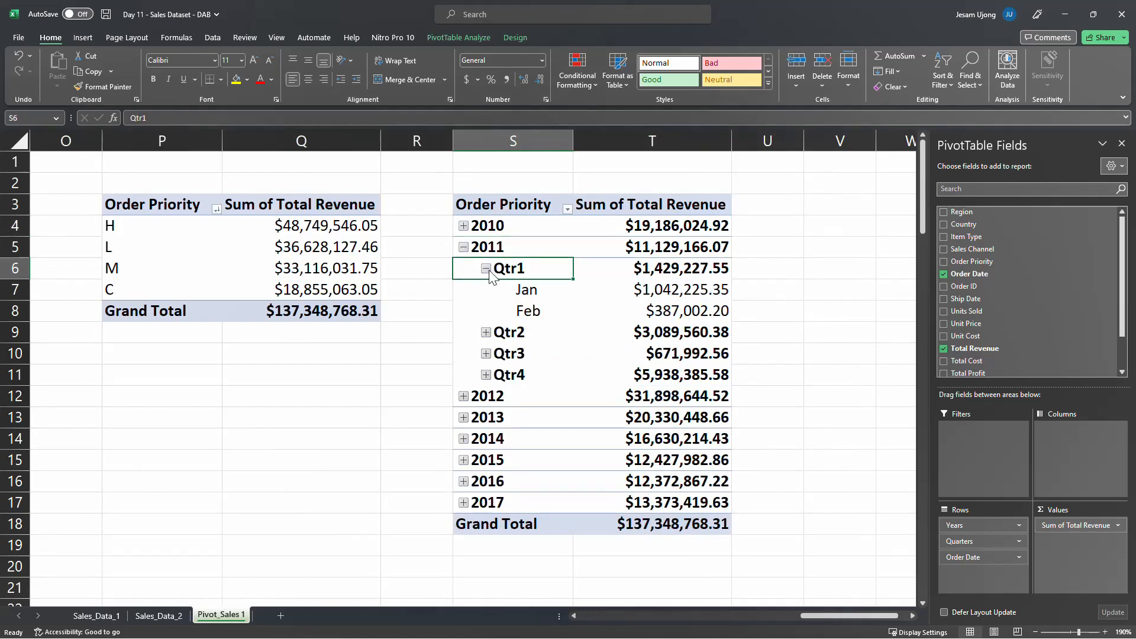
click(487, 269)
click(464, 247)
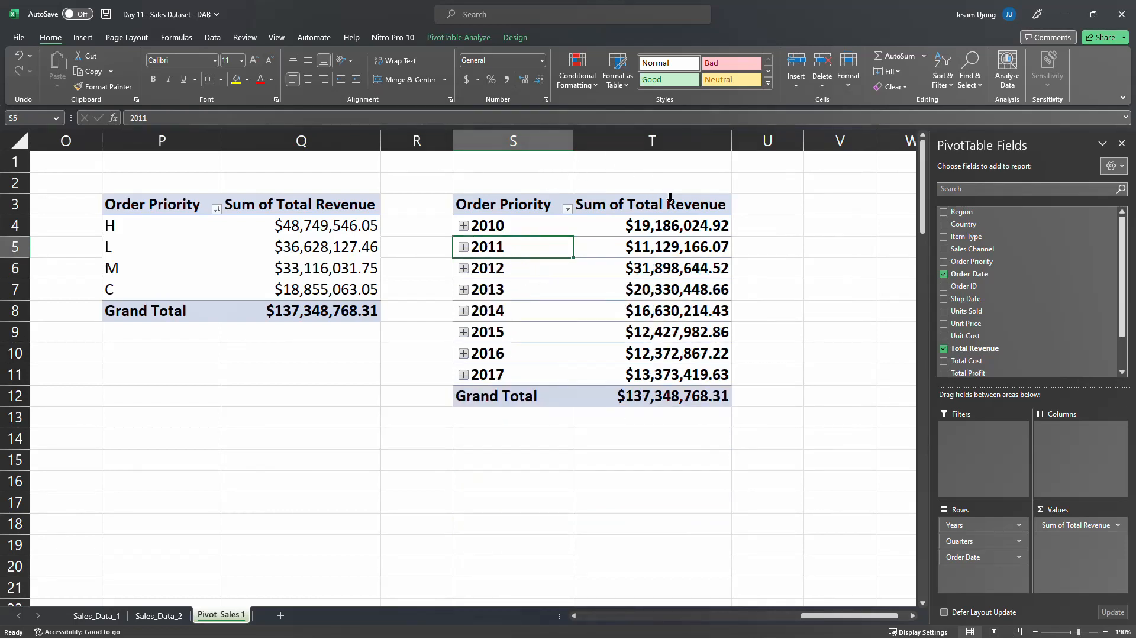
Rename the row header in S3 of the date PivotTable to Order Year
click(524, 202)
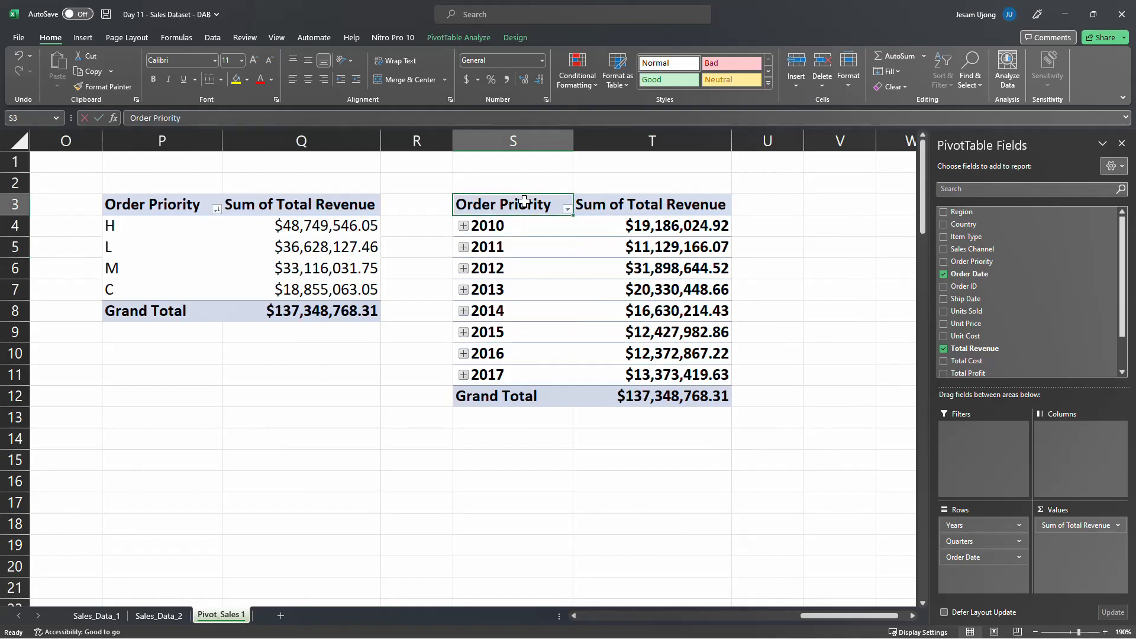
text(Order Y)
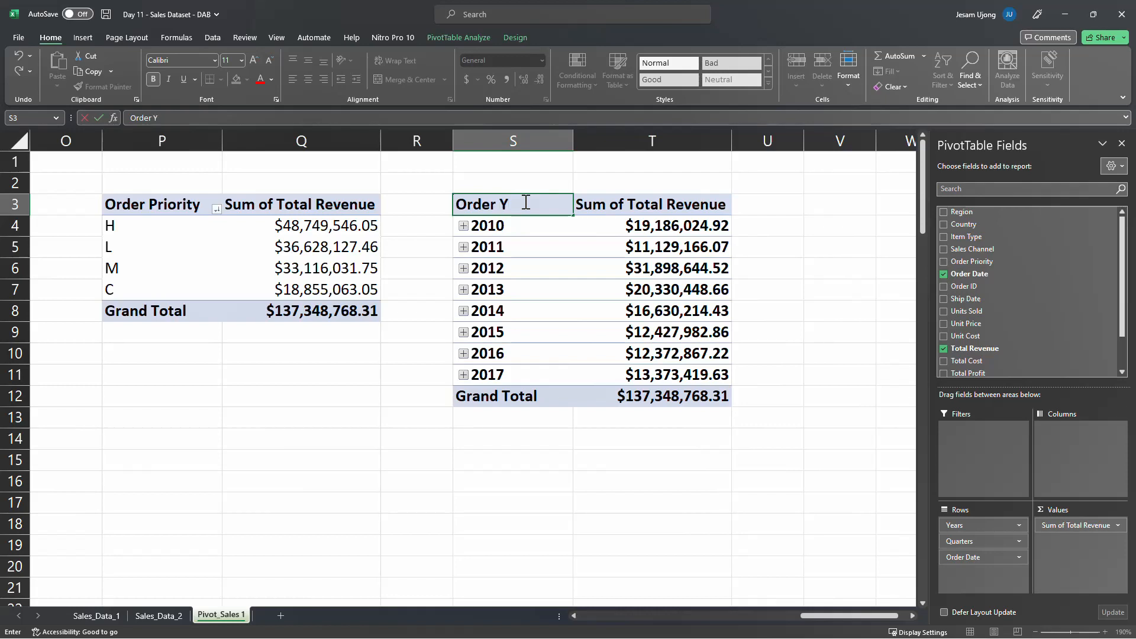
key(BackSpace)
key(BackSpace)
key(BackSpace)
text(Year)
click(530, 177)
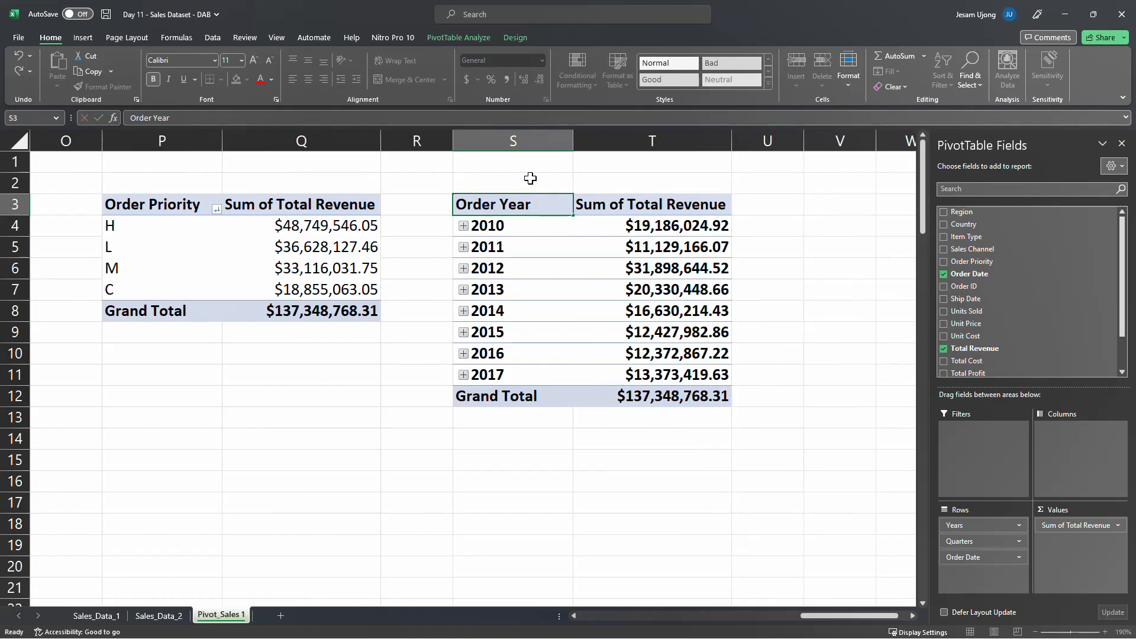
Merge and center P2:Q2 above the Order Priority PivotTable and title it Revenue by Order Priority
click(183, 188)
drag(183, 187, 254, 185)
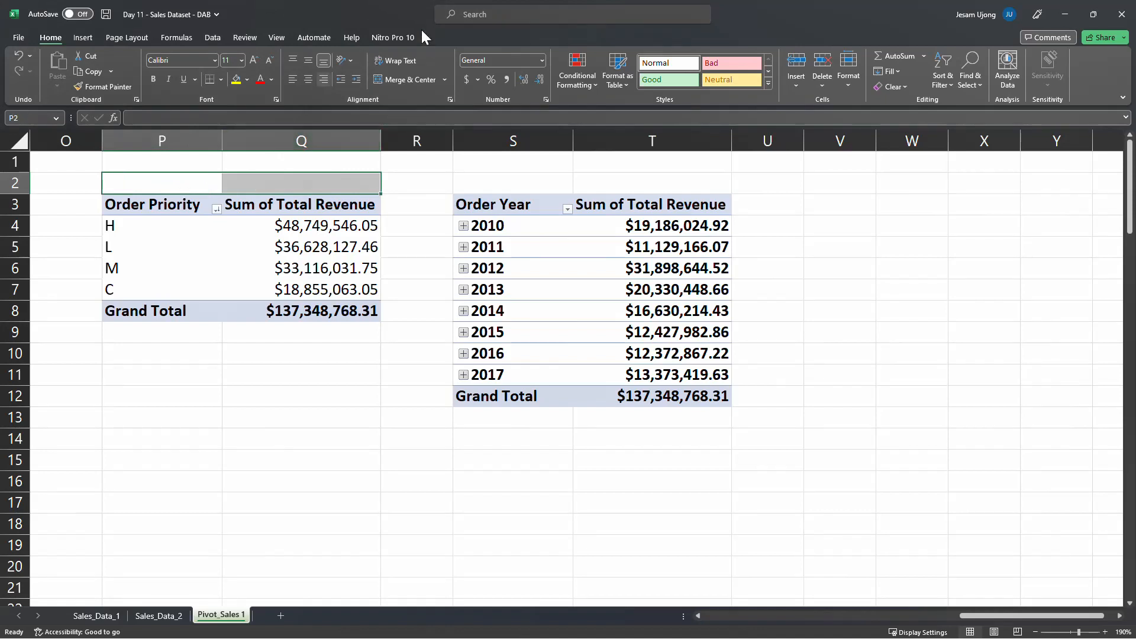
click(406, 81)
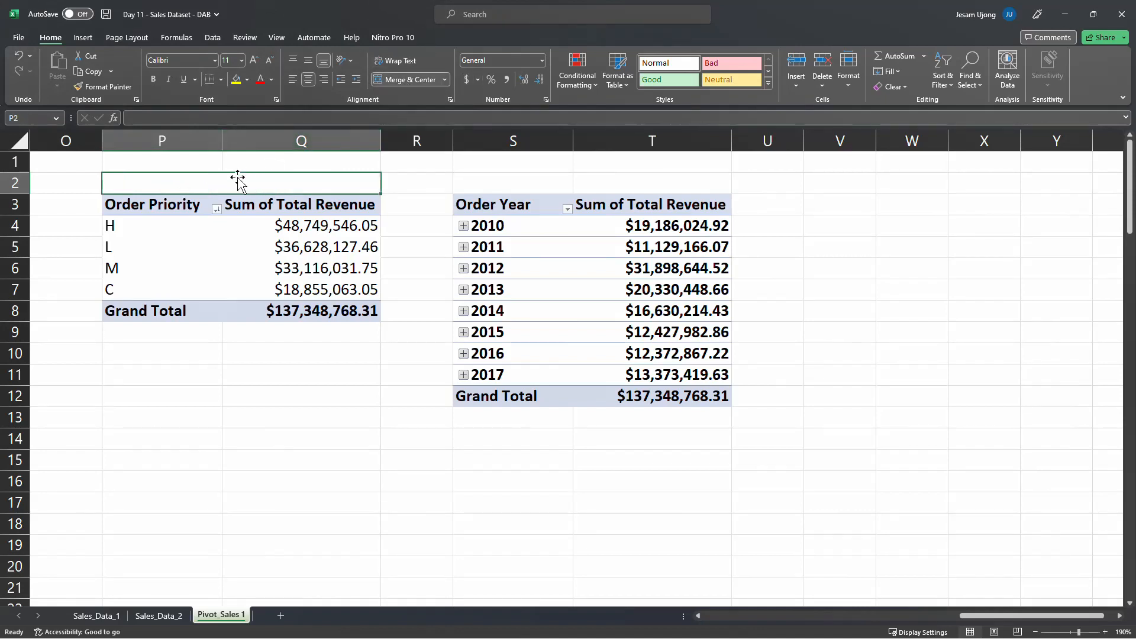
text(Revenu)
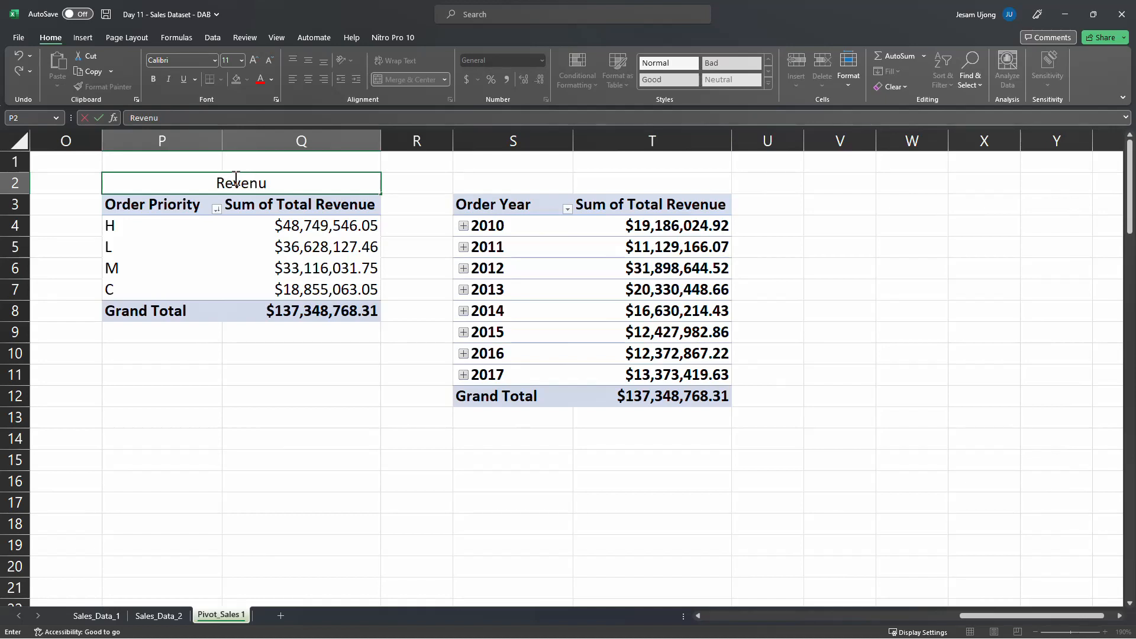
text(e by )
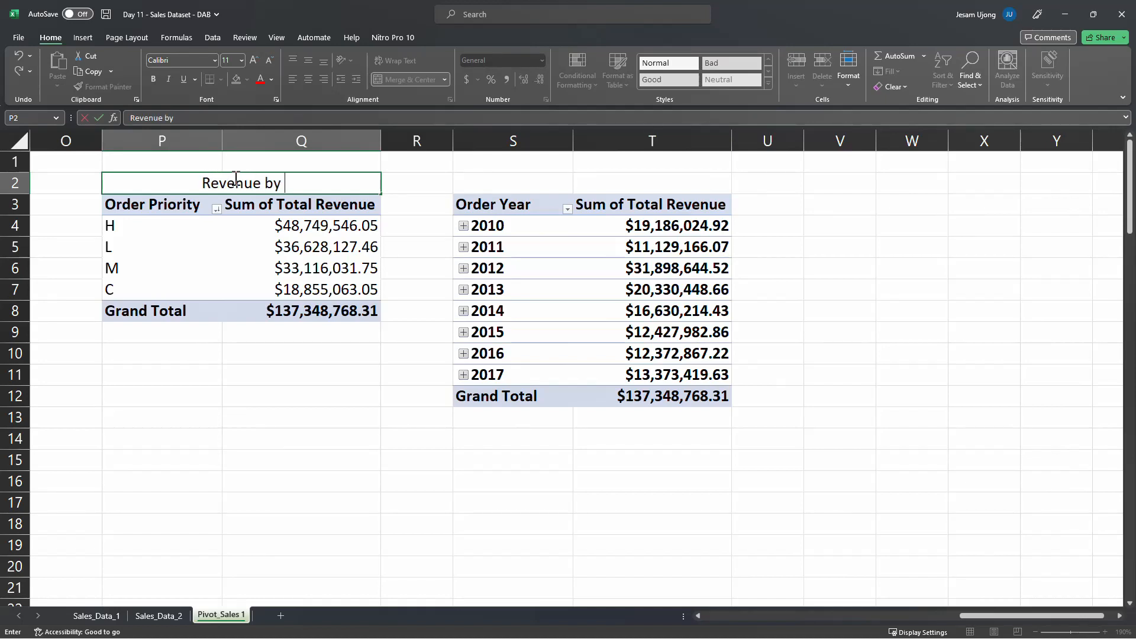
text(Ord)
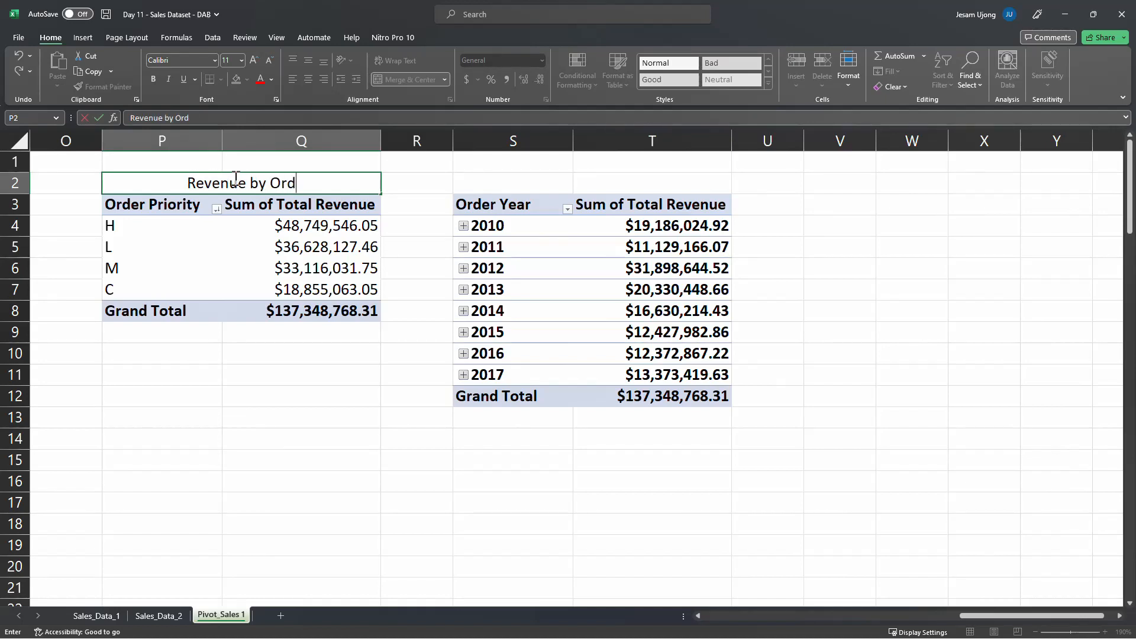
text(er )
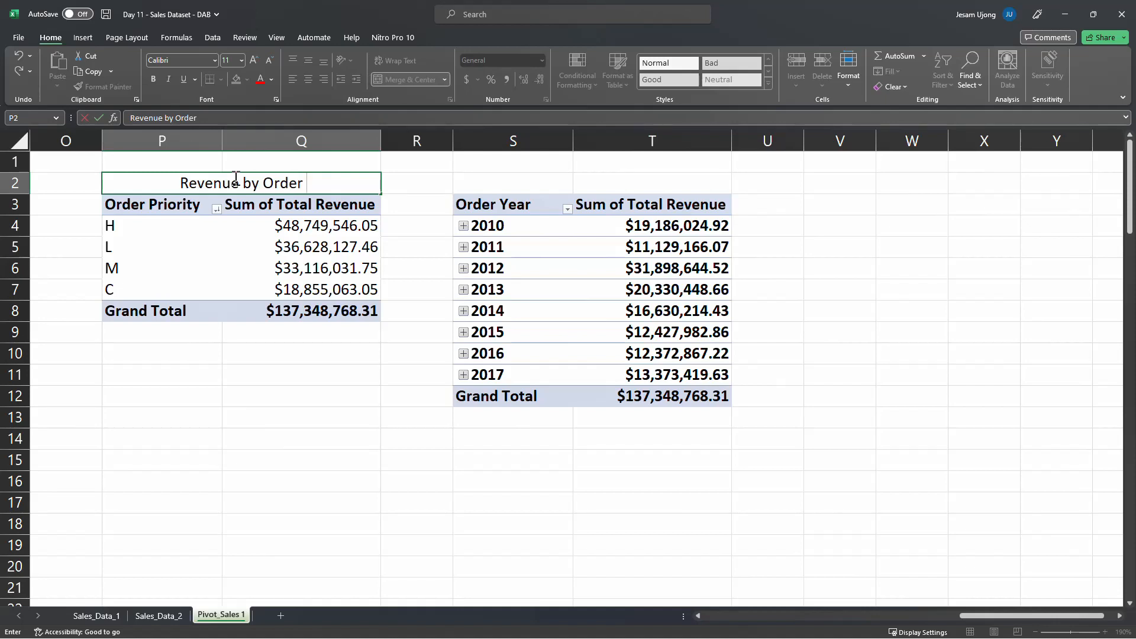
text(Prio)
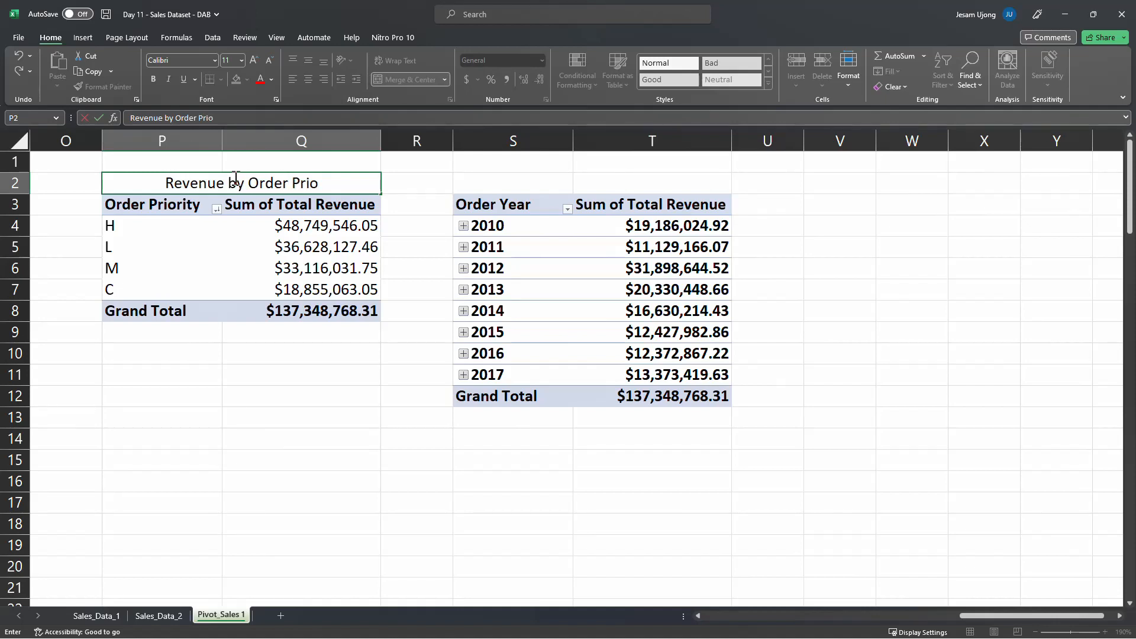
text(rity)
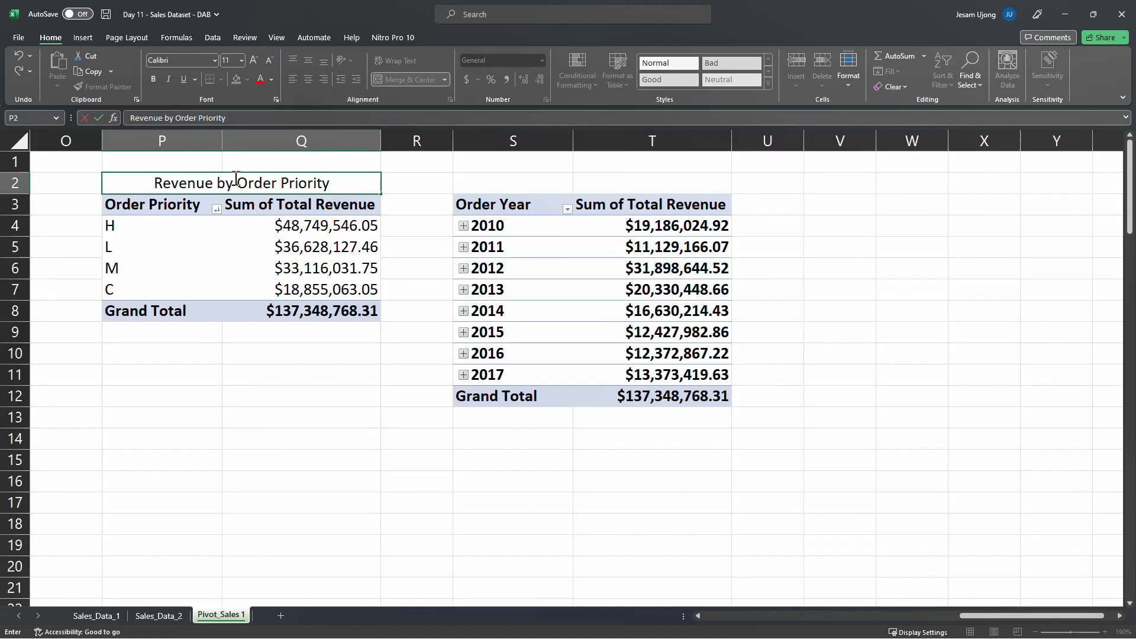
key(Return)
Rename the row header in S3 of the yearly PivotTable to Order Date
click(519, 205)
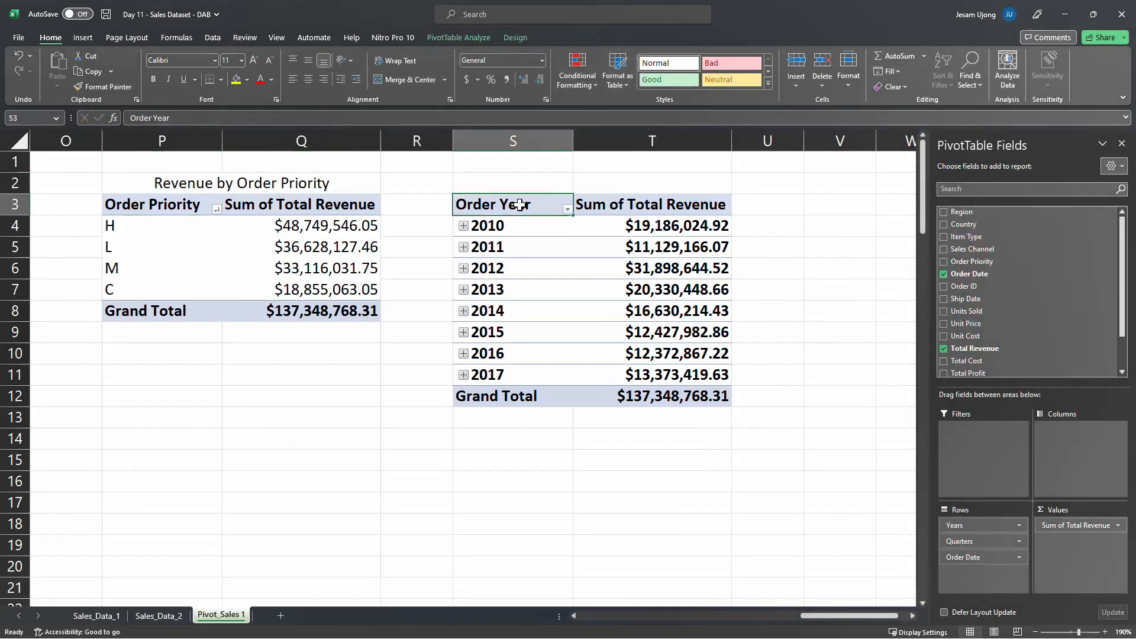
drag(149, 118, 214, 117)
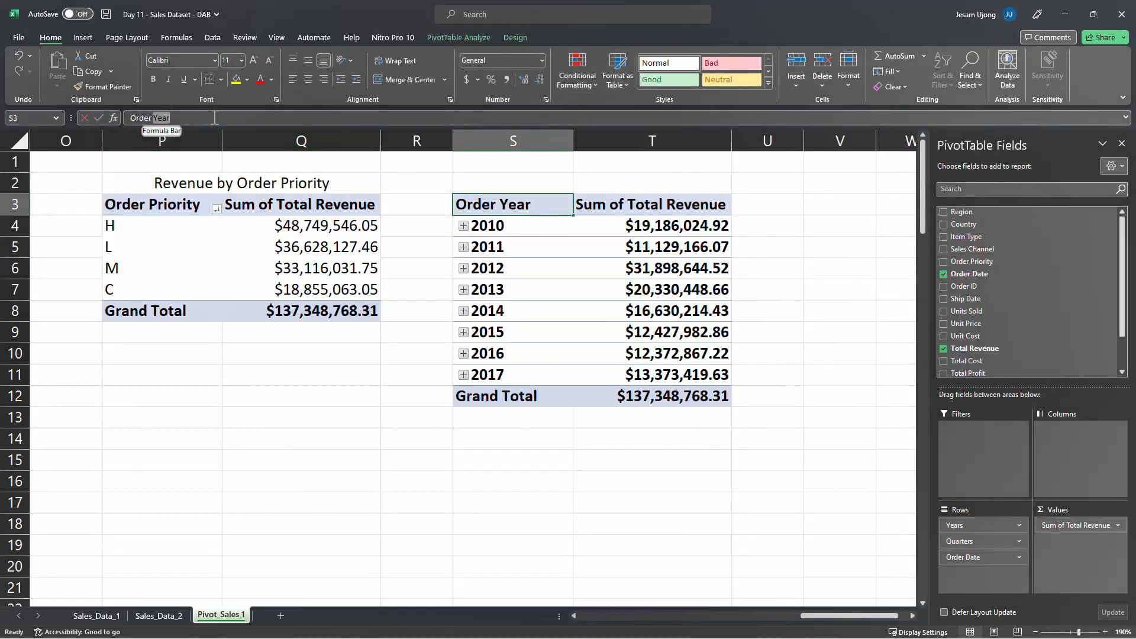
text(Date)
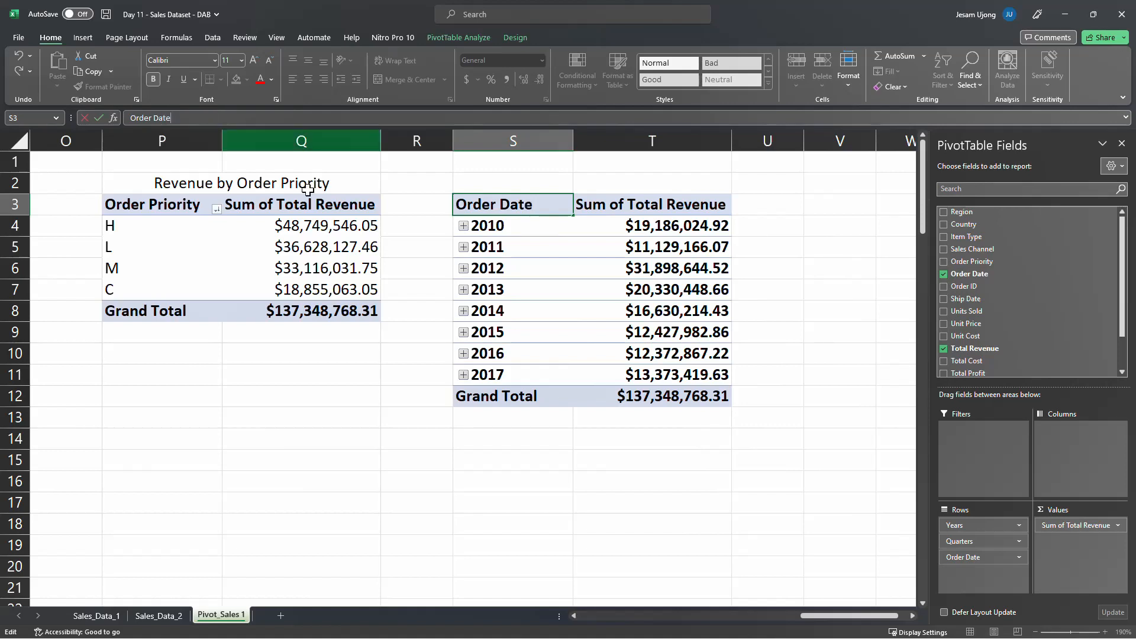
click(614, 186)
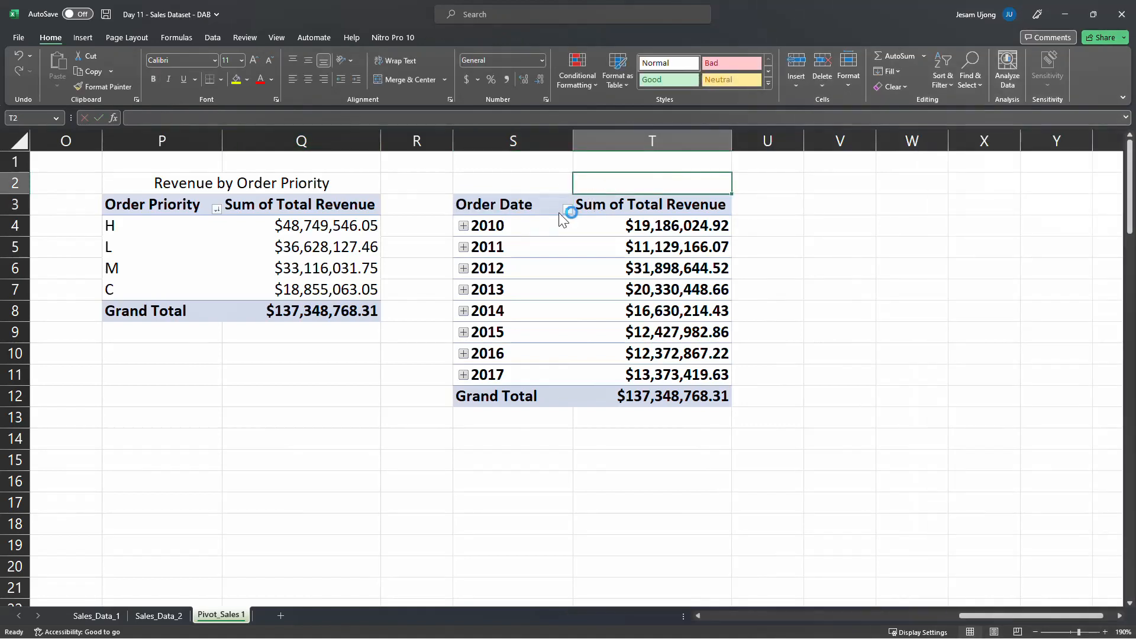
click(524, 212)
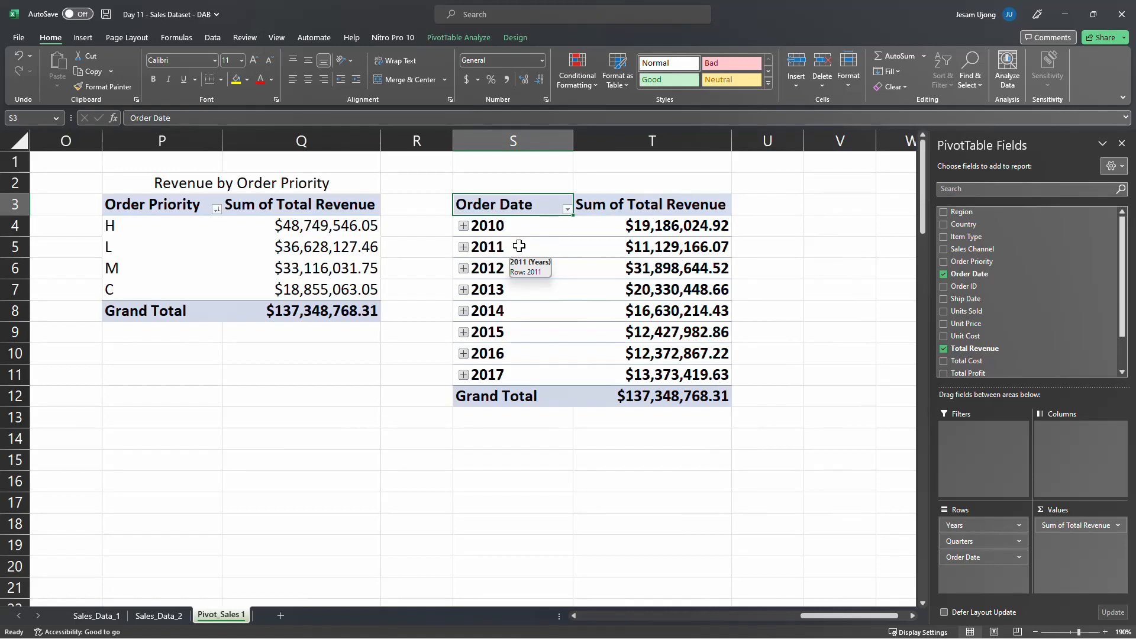
Try the Accounting number format on the year labels in S4:S11 and restore their General format
click(505, 139)
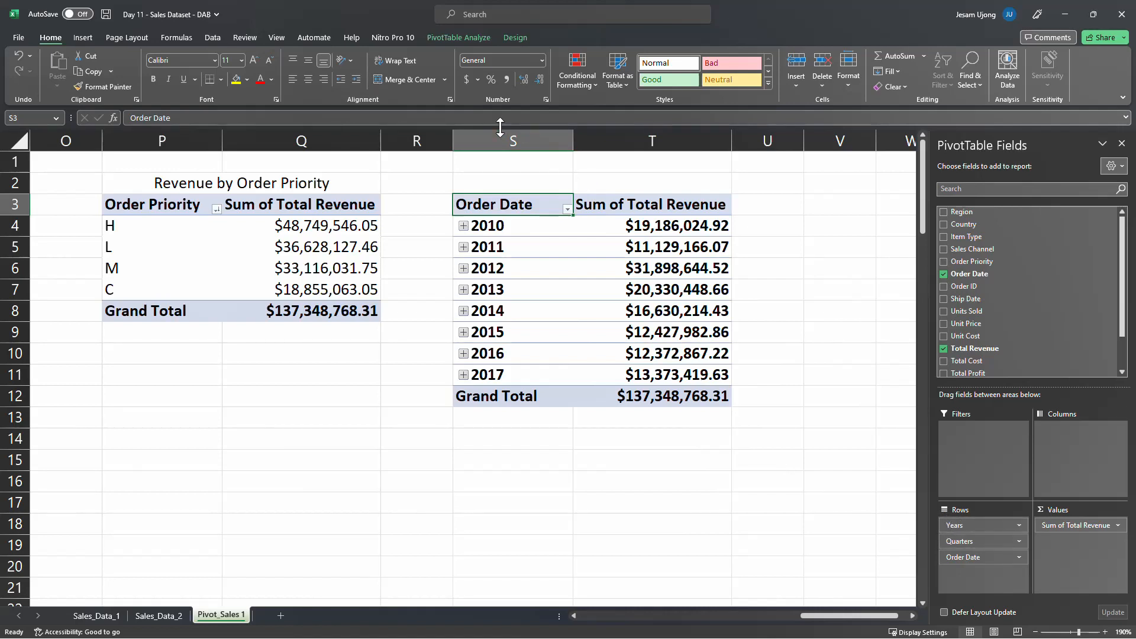
drag(515, 225, 483, 366)
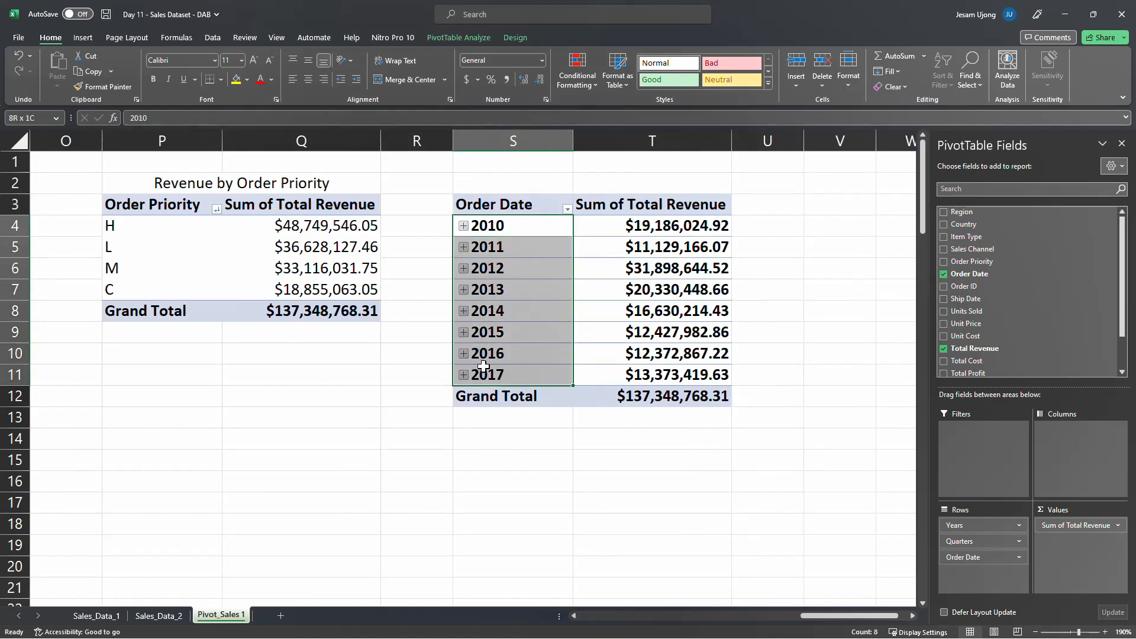
click(468, 80)
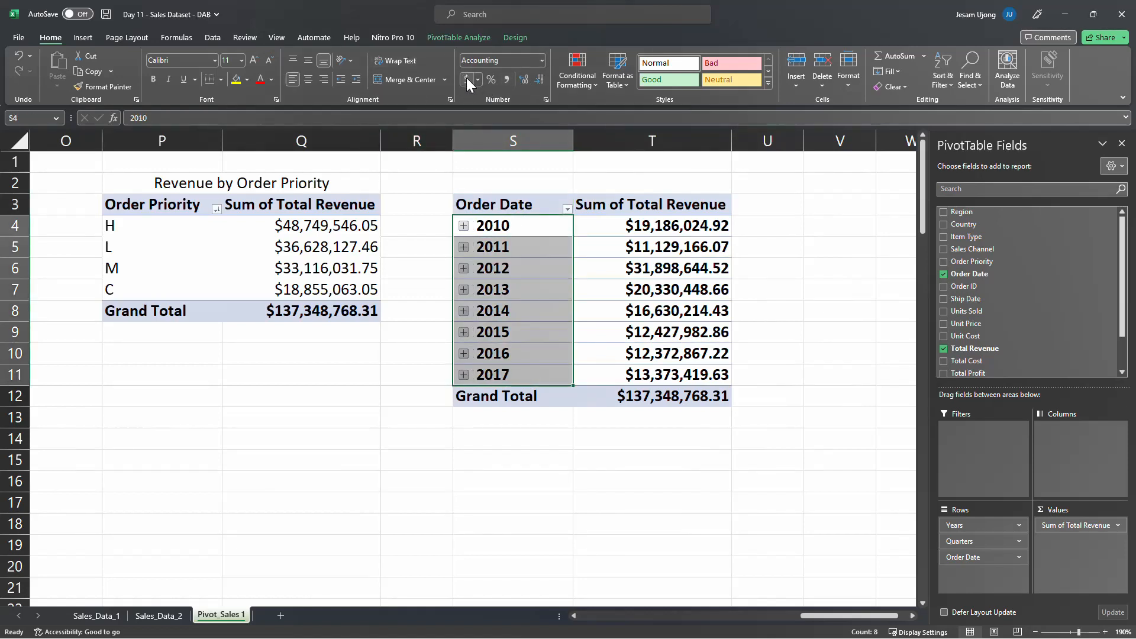
click(542, 59)
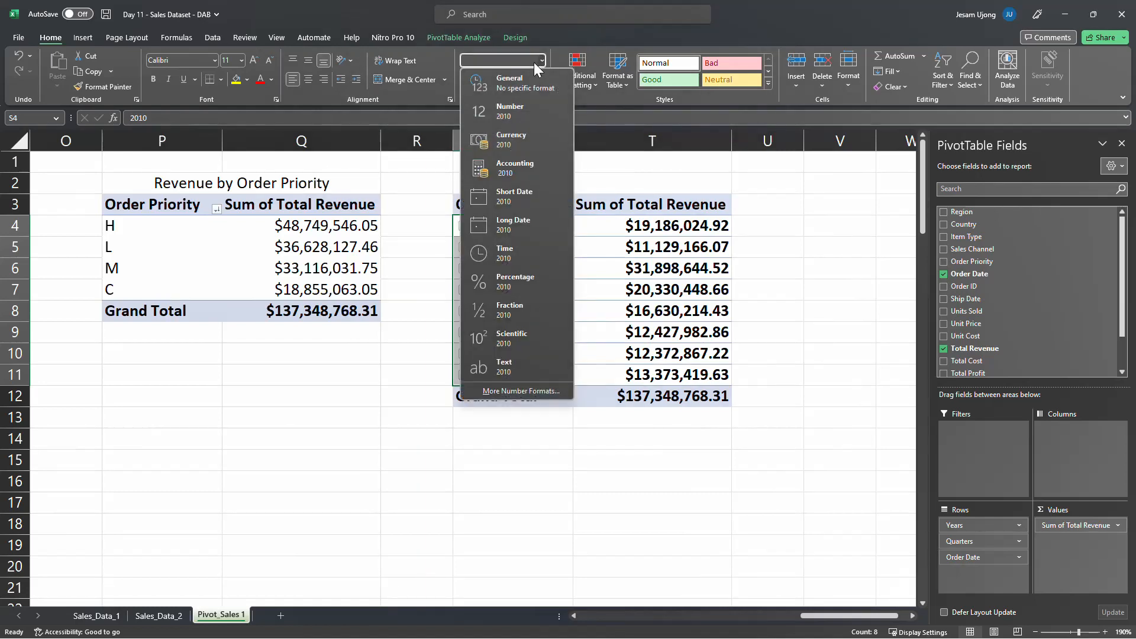
click(572, 88)
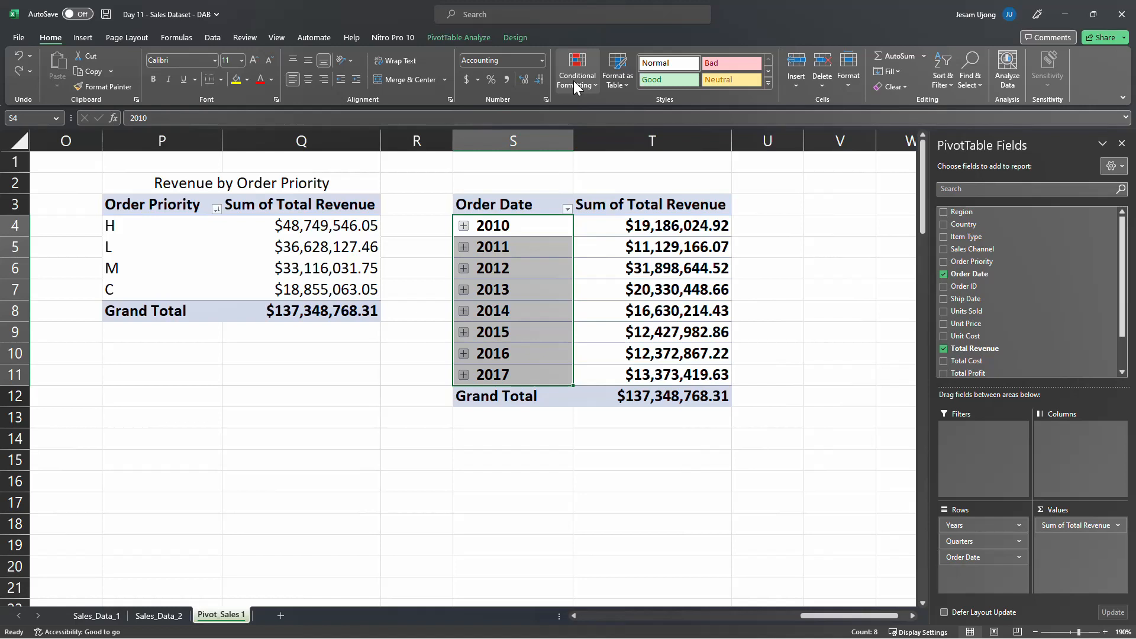
click(441, 208)
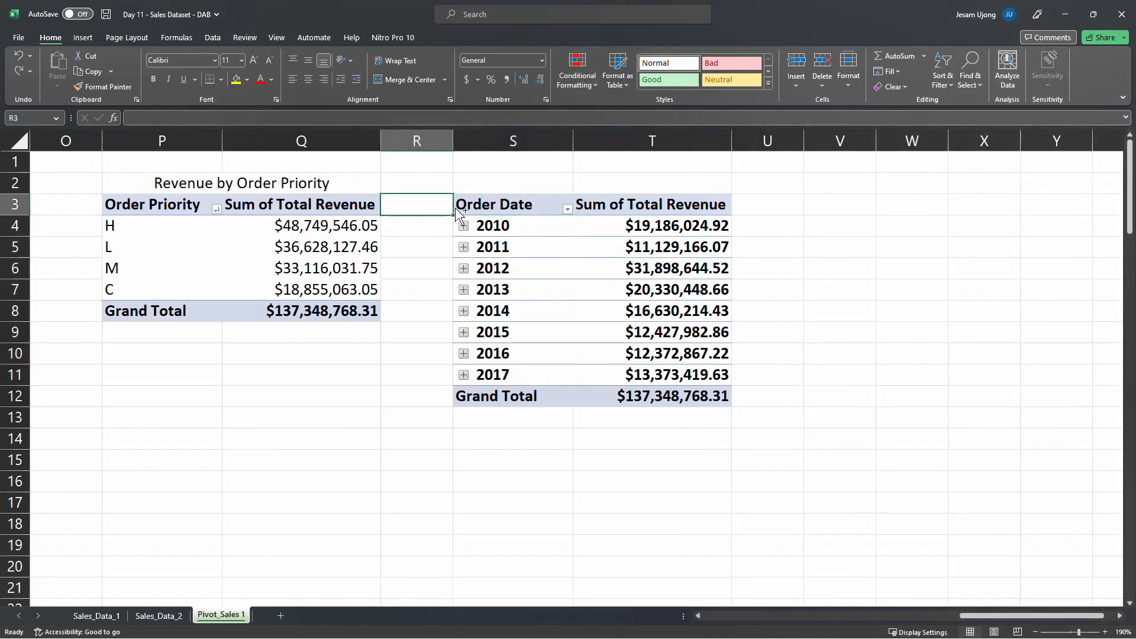
click(459, 215)
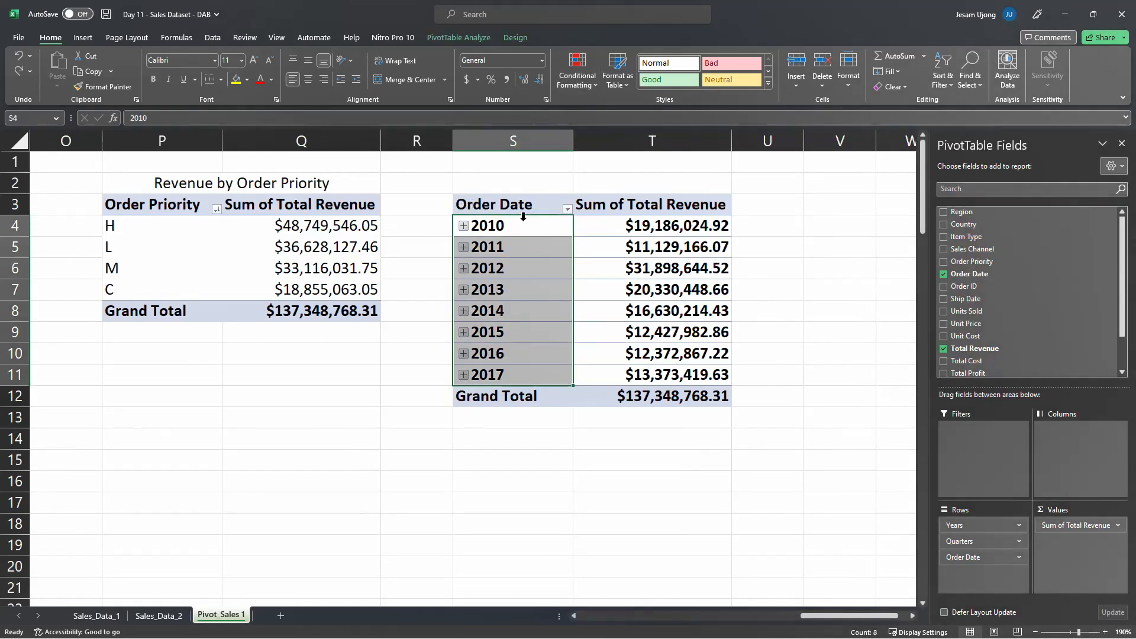
click(543, 59)
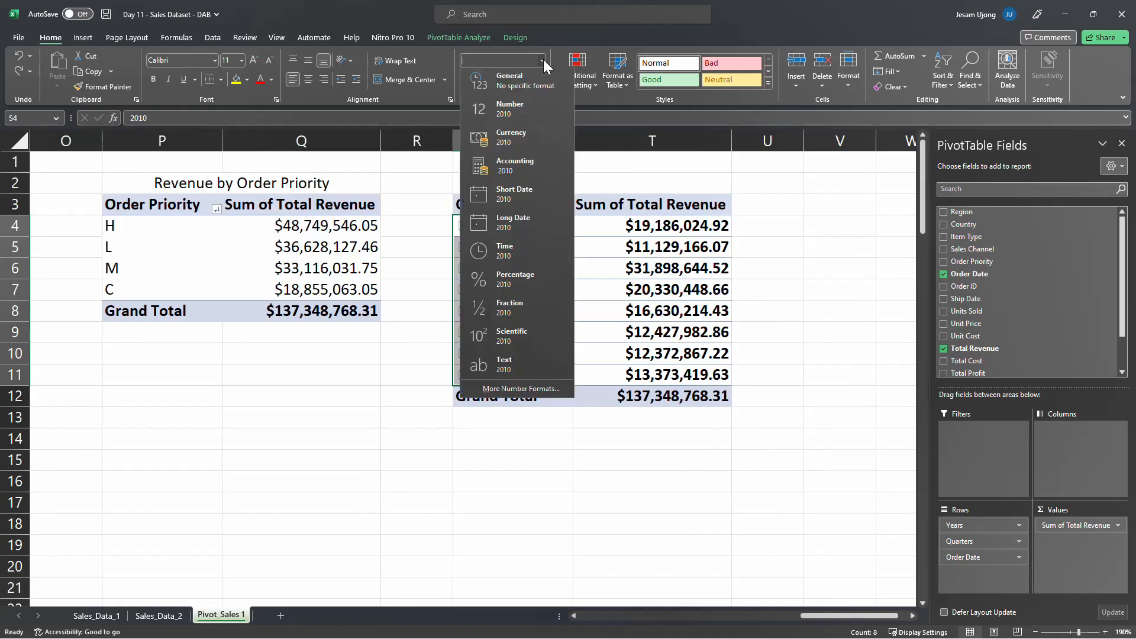
click(530, 89)
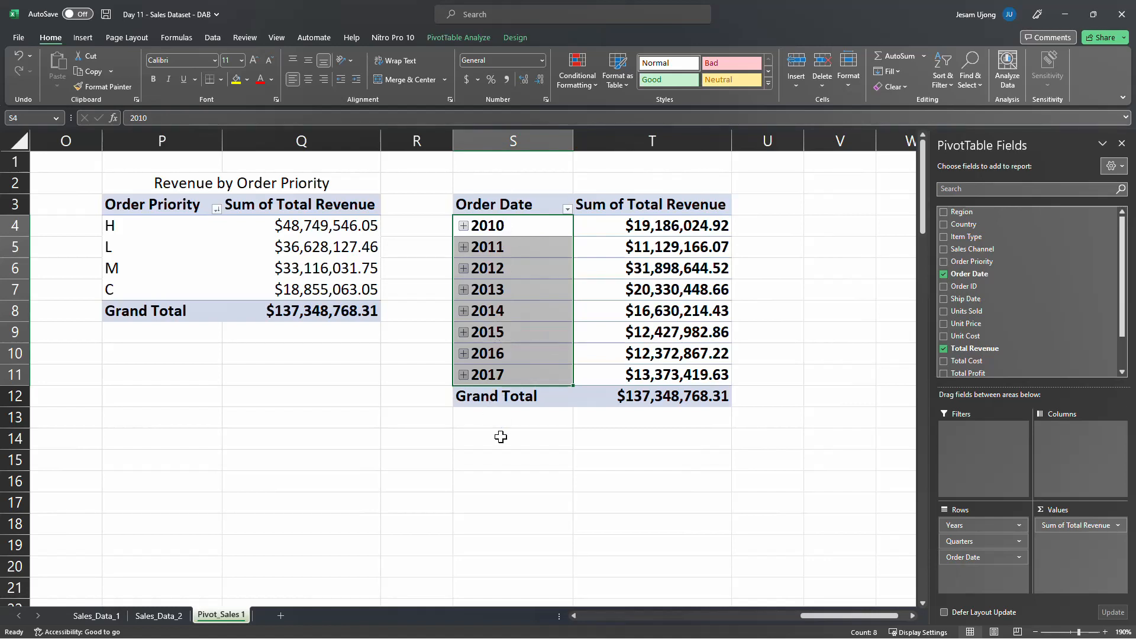
click(490, 455)
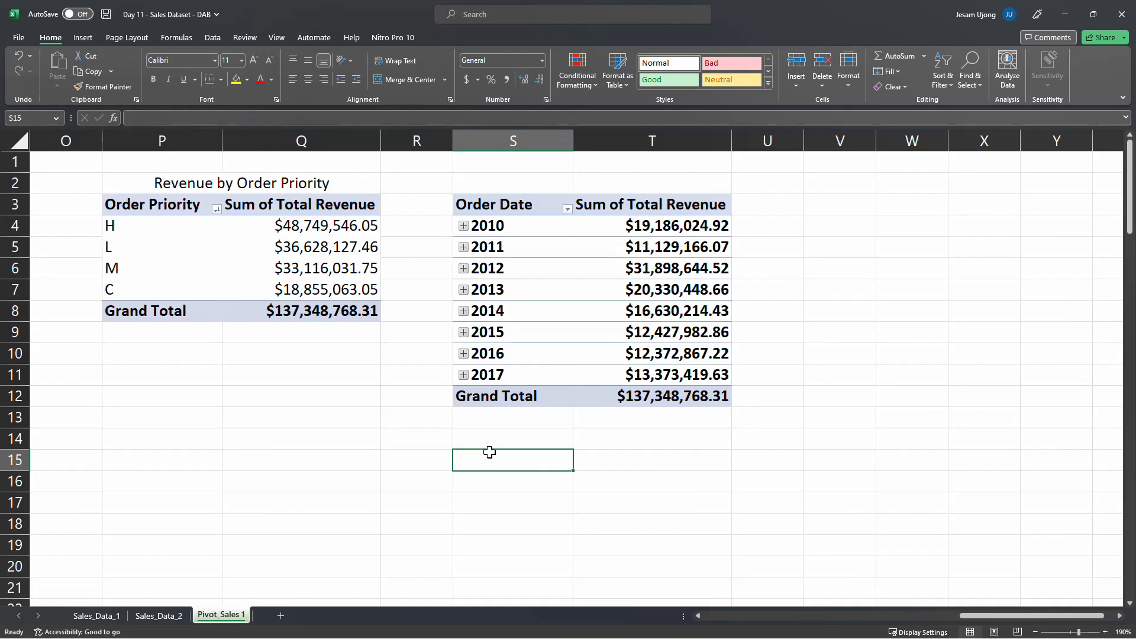
Merge and center S2:T2 above the Order Date PivotTable and title it Revenue Per Year
drag(494, 183, 603, 182)
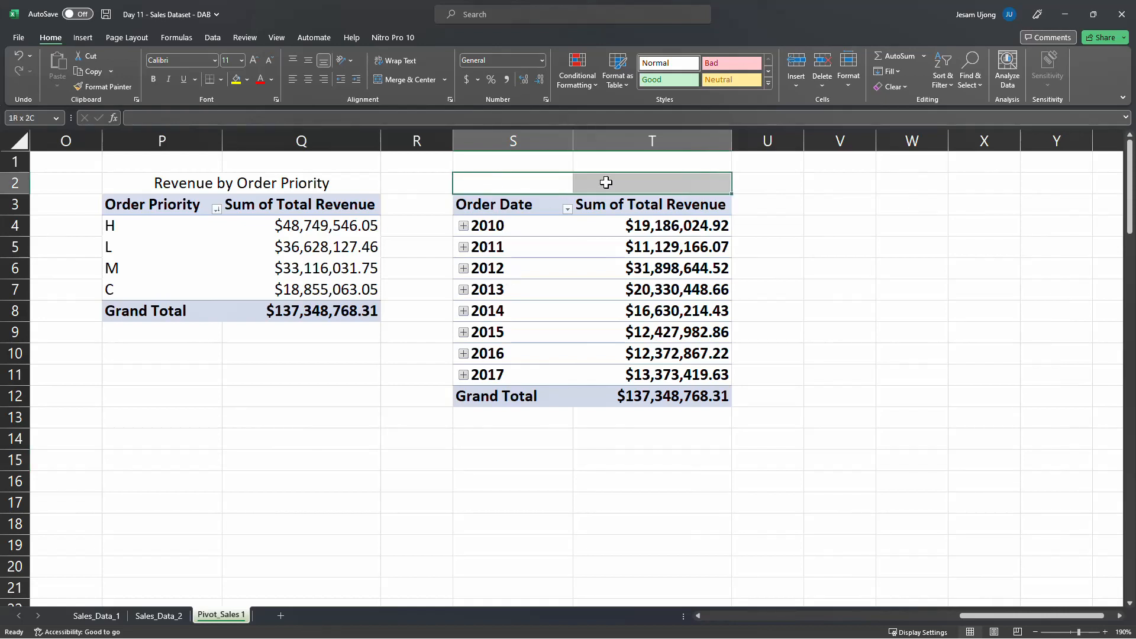
click(396, 77)
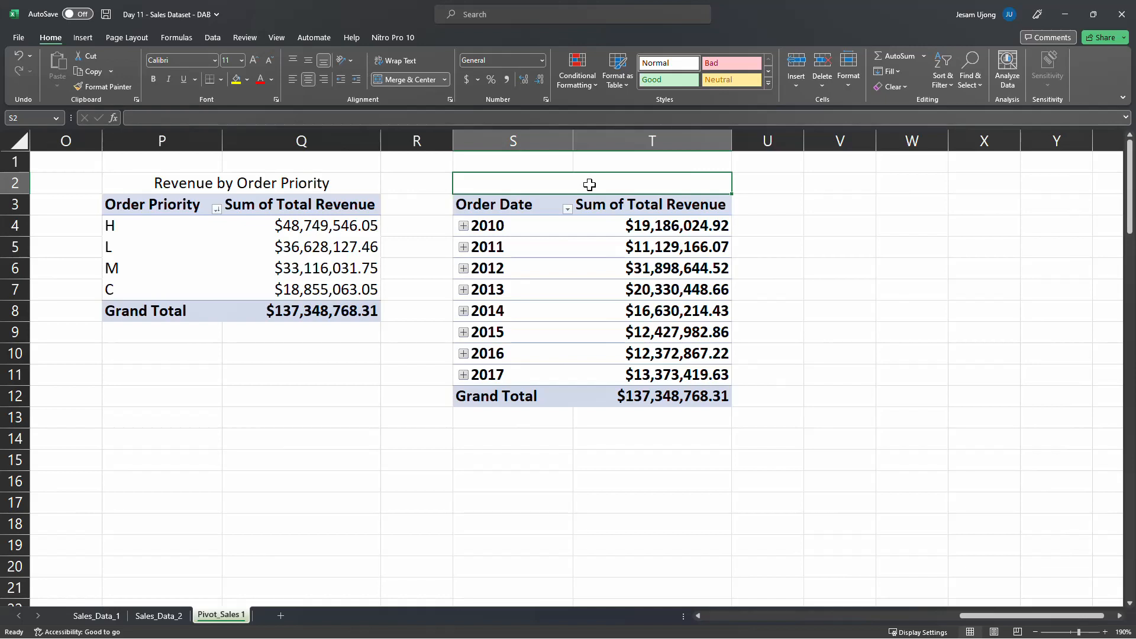
text(Revn)
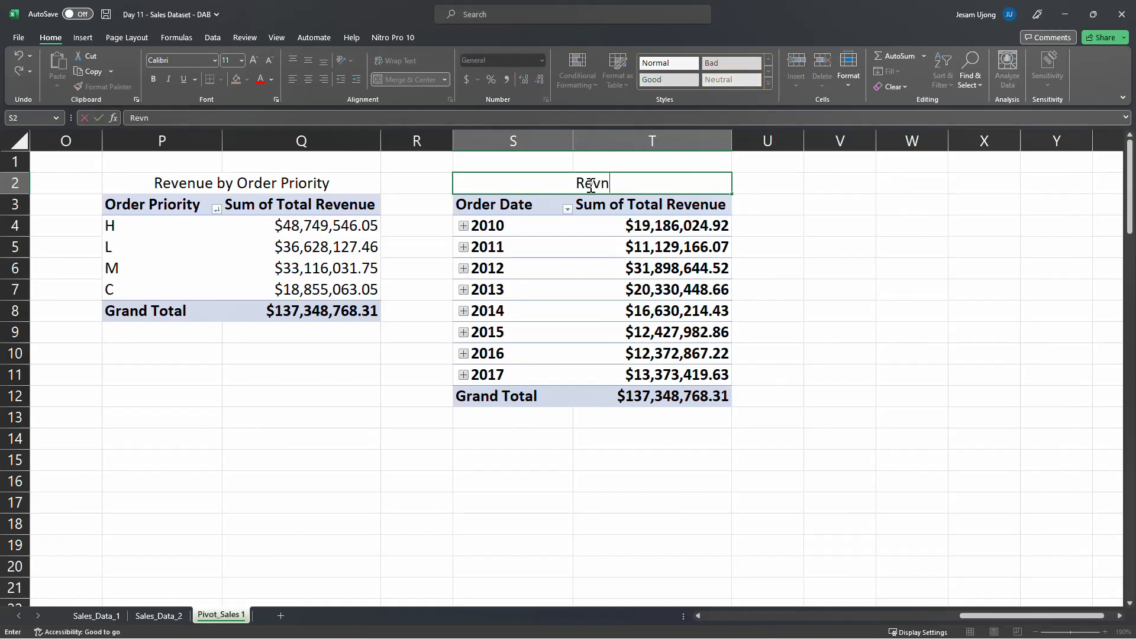
key(BackSpace)
text(enue Per Year)
key(Return)
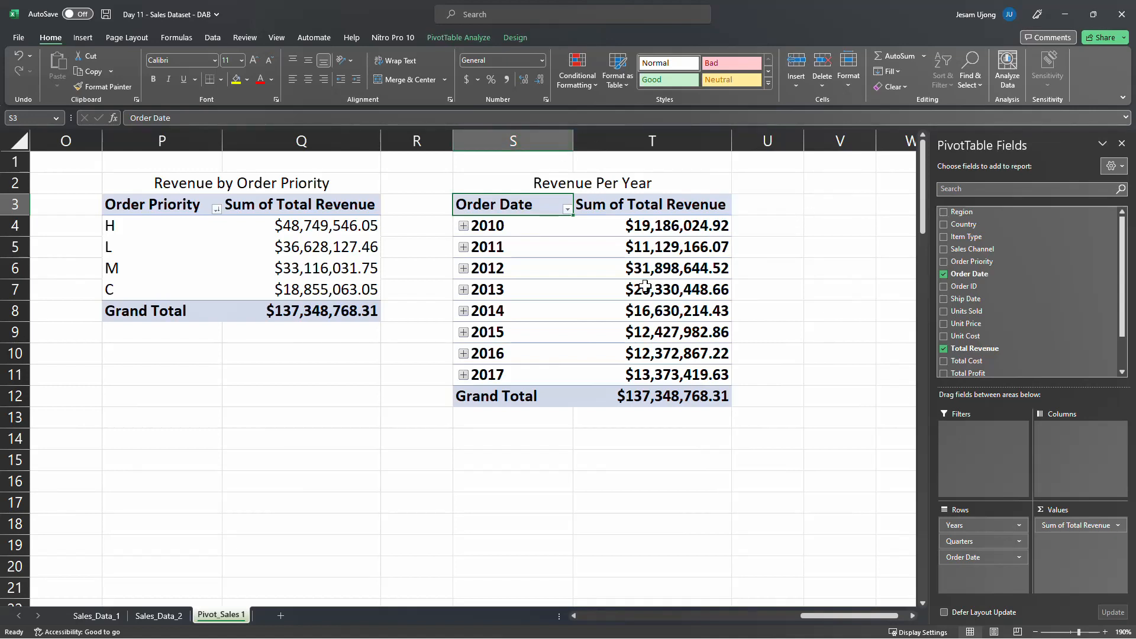
click(558, 232)
click(538, 277)
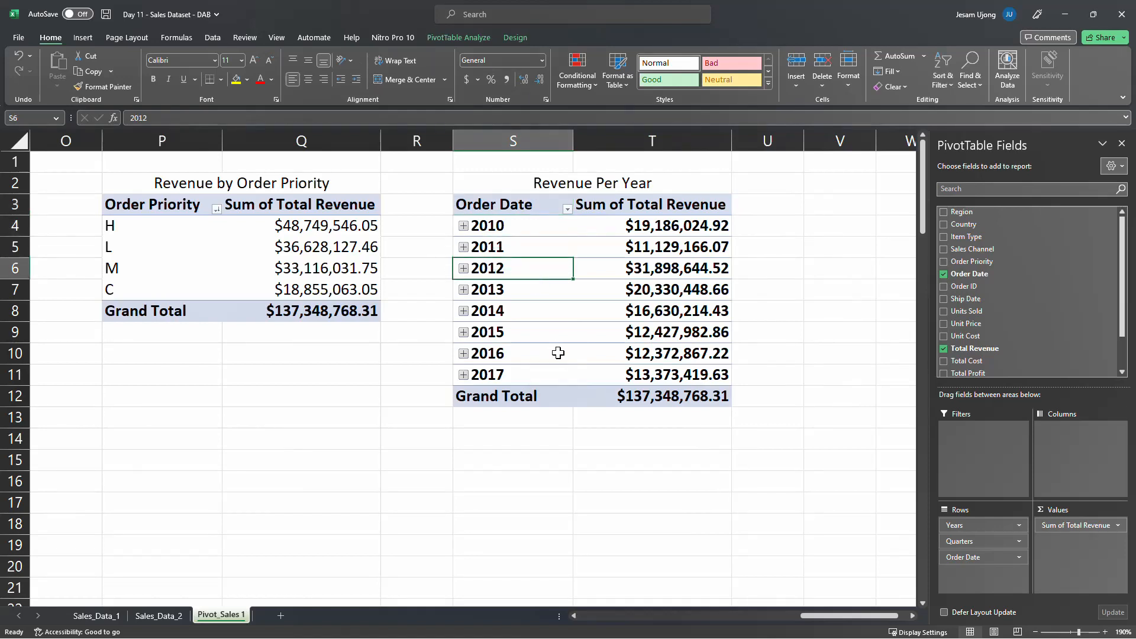
Sort the Revenue Per Year PivotTable by Sum of Total Revenue from largest to smallest
click(677, 228)
right_click(678, 228)
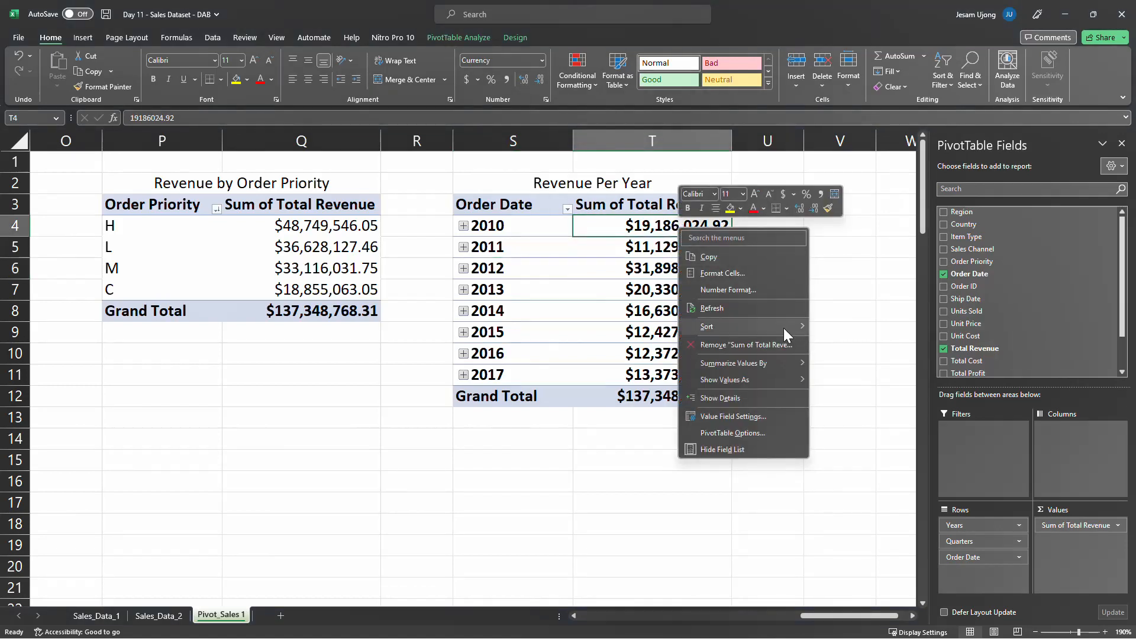
mouse_move(784, 328)
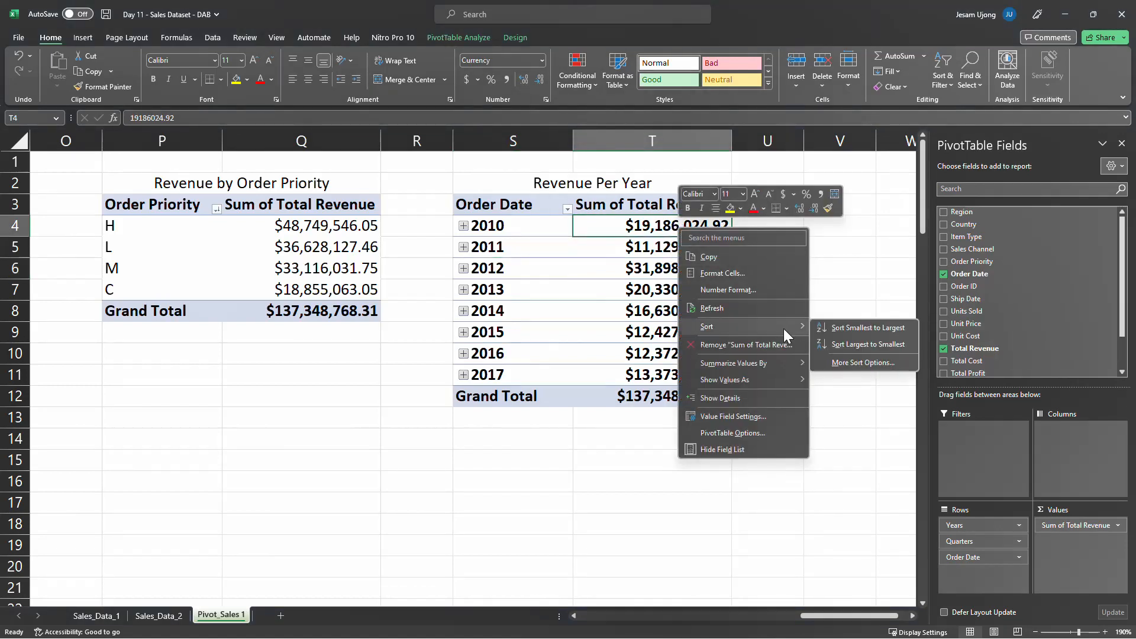
click(840, 344)
drag(661, 225, 661, 375)
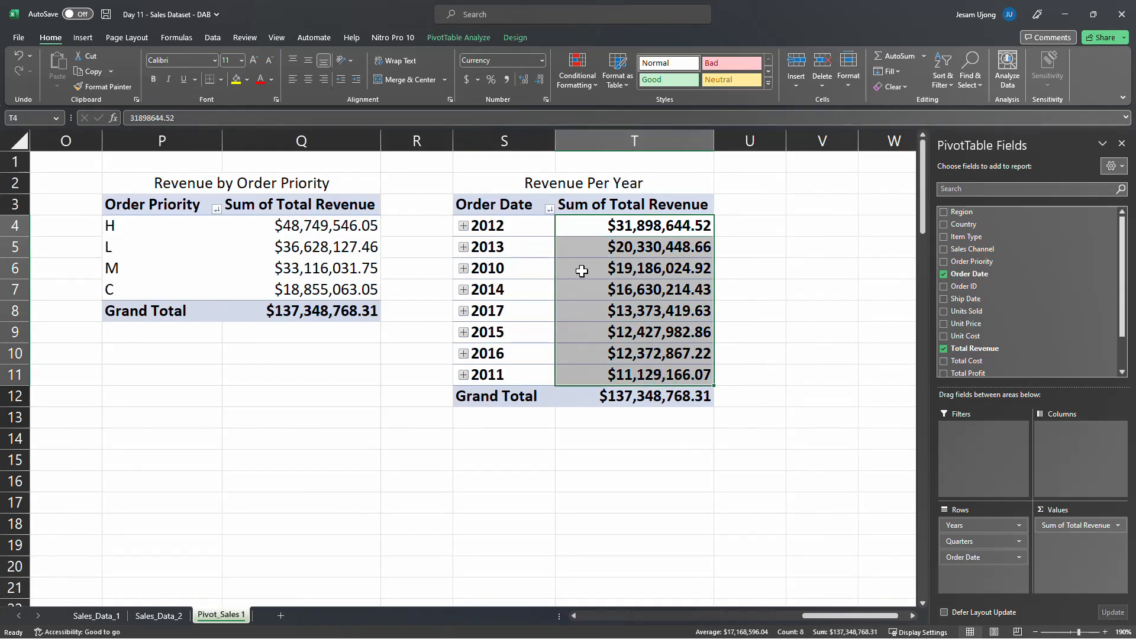
drag(633, 227, 635, 237)
click(635, 234)
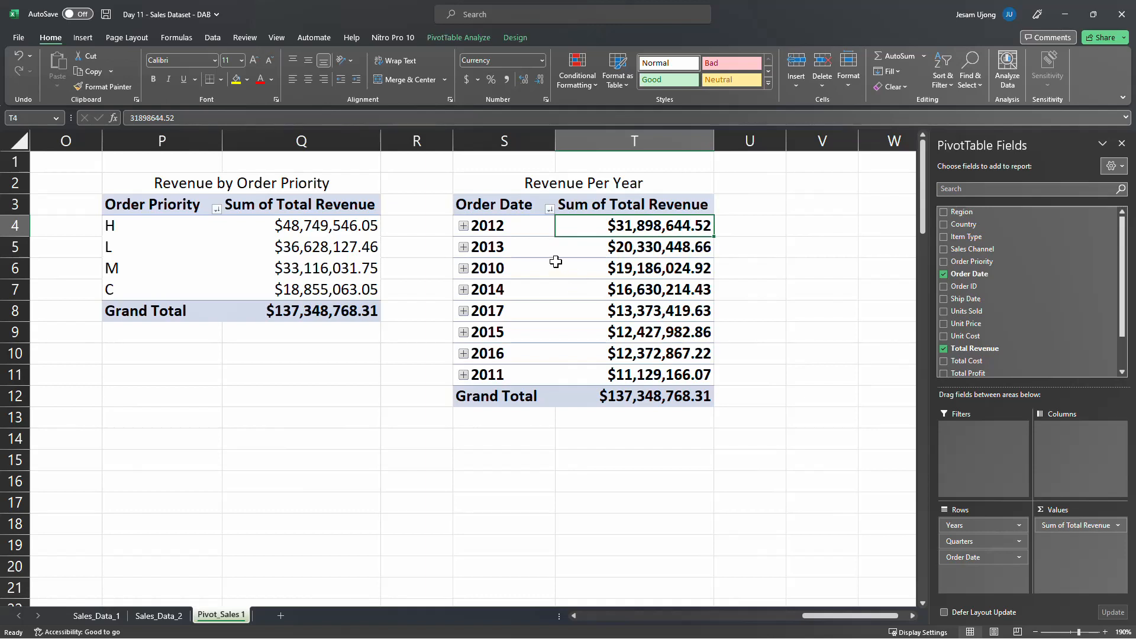
Sort the year labels of the Revenue Per Year PivotTable from oldest to newest
click(508, 229)
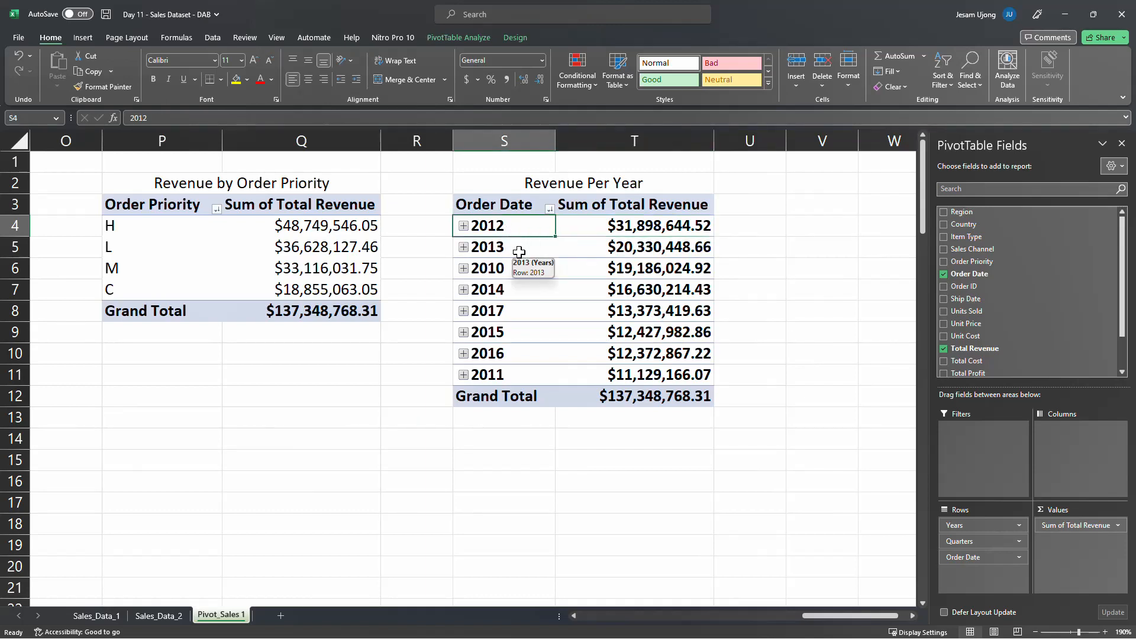
click(518, 252)
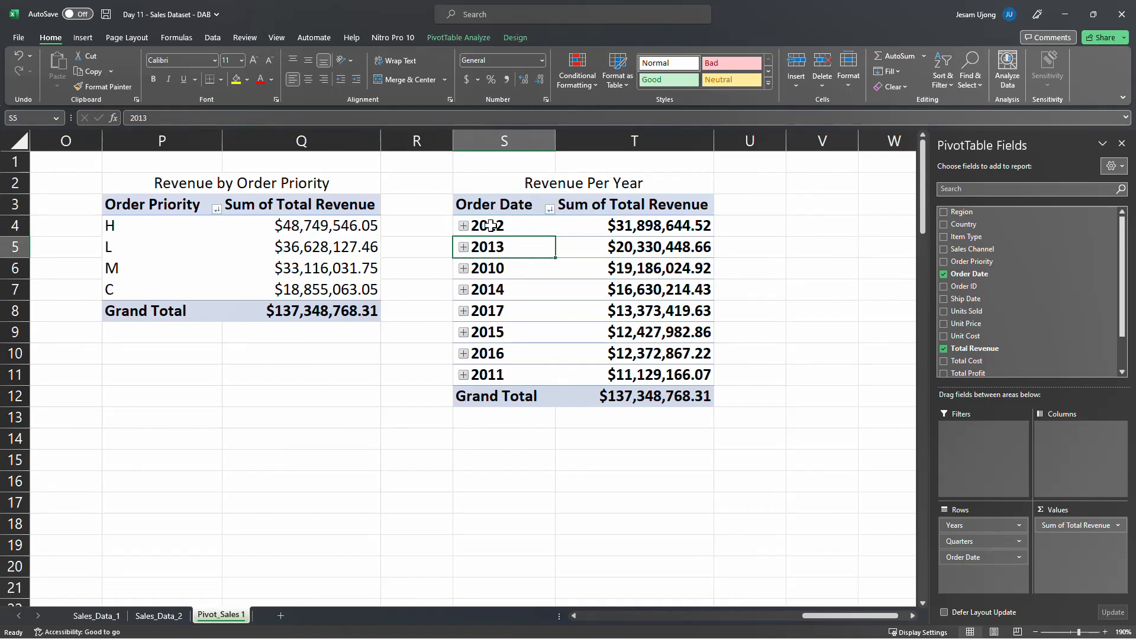
right_click(525, 230)
mouse_move(596, 307)
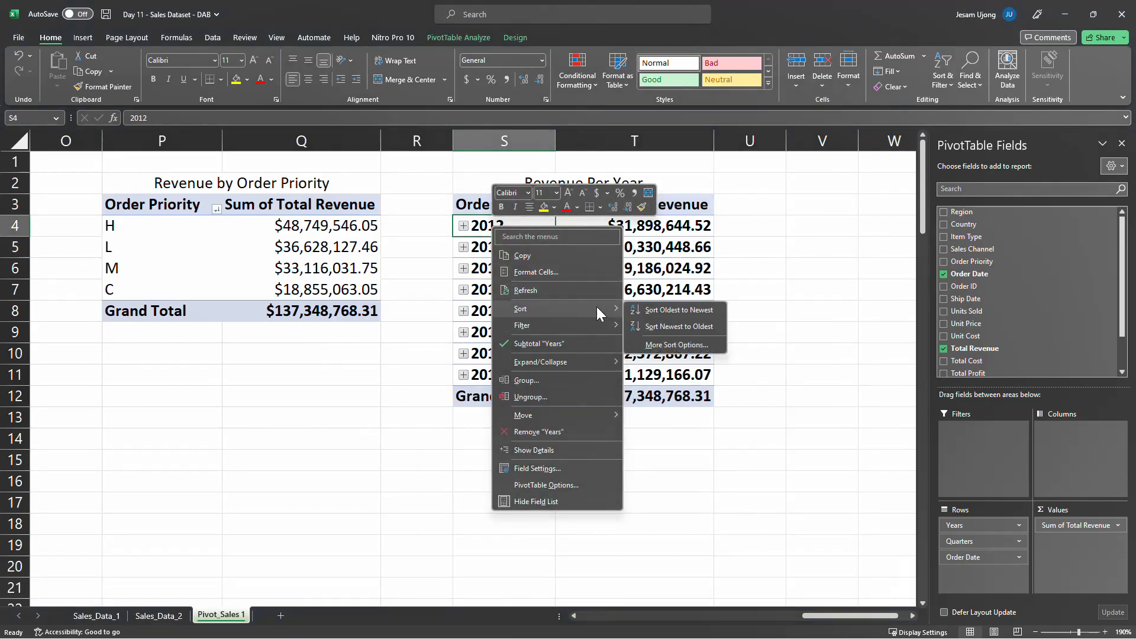
click(689, 309)
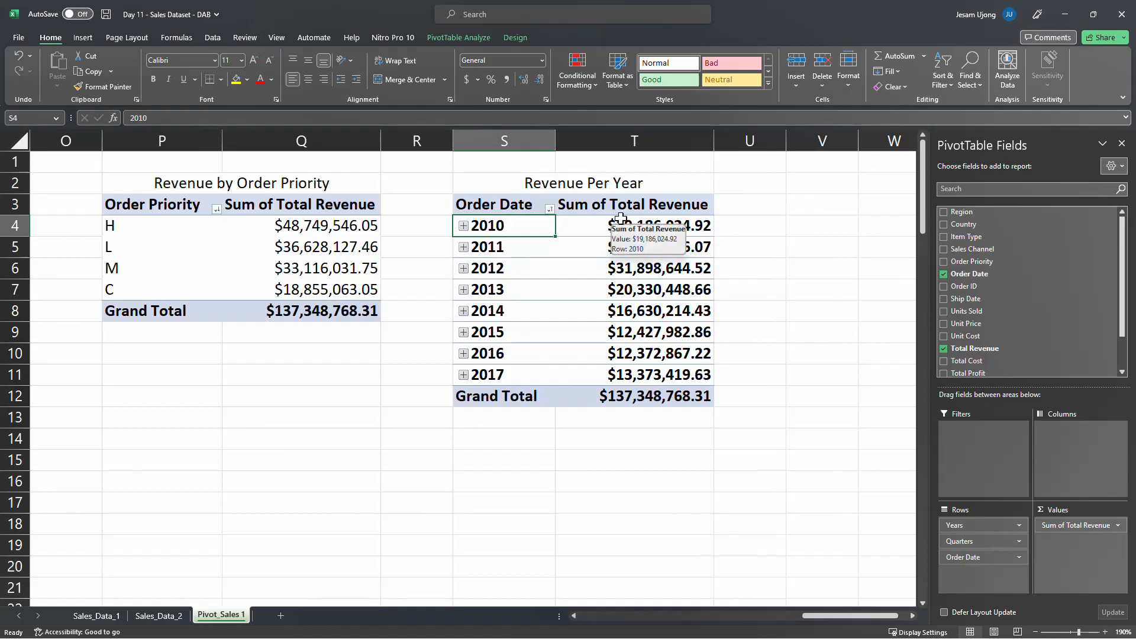
Apply the green-yellow-red color scale conditional formatting to the yearly revenue values in T4:T11
drag(616, 223, 628, 374)
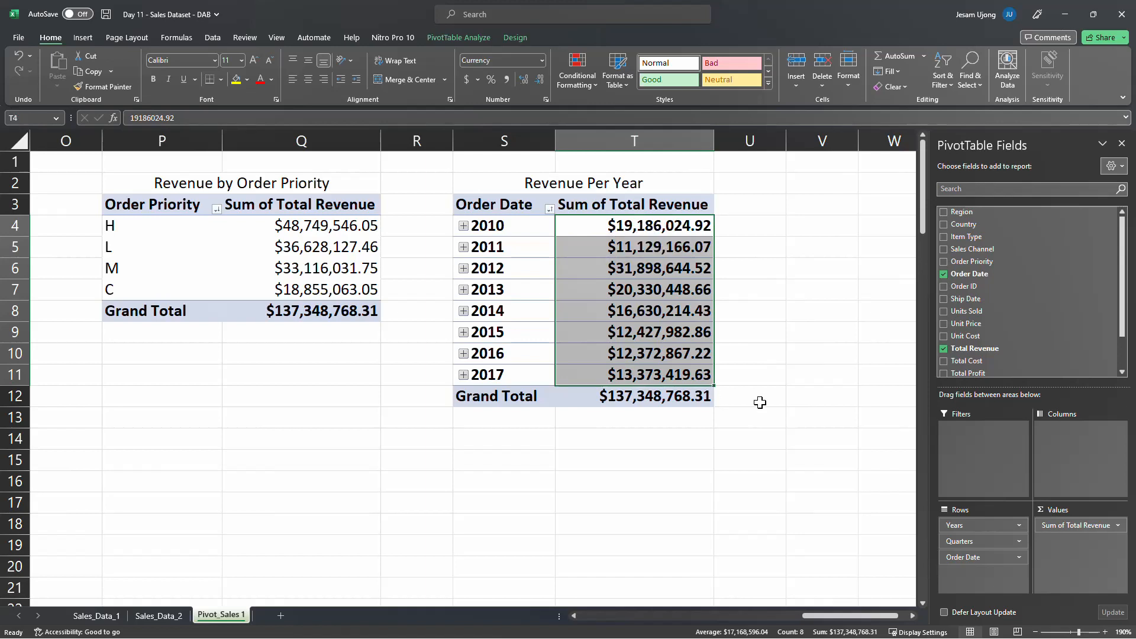
click(584, 81)
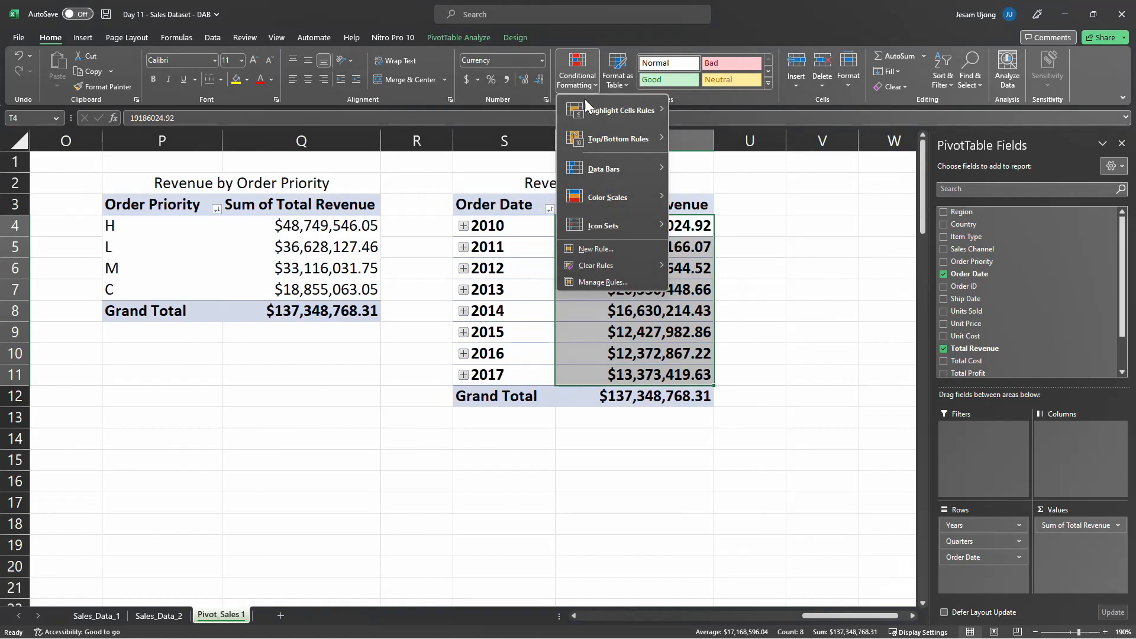
mouse_move(601, 198)
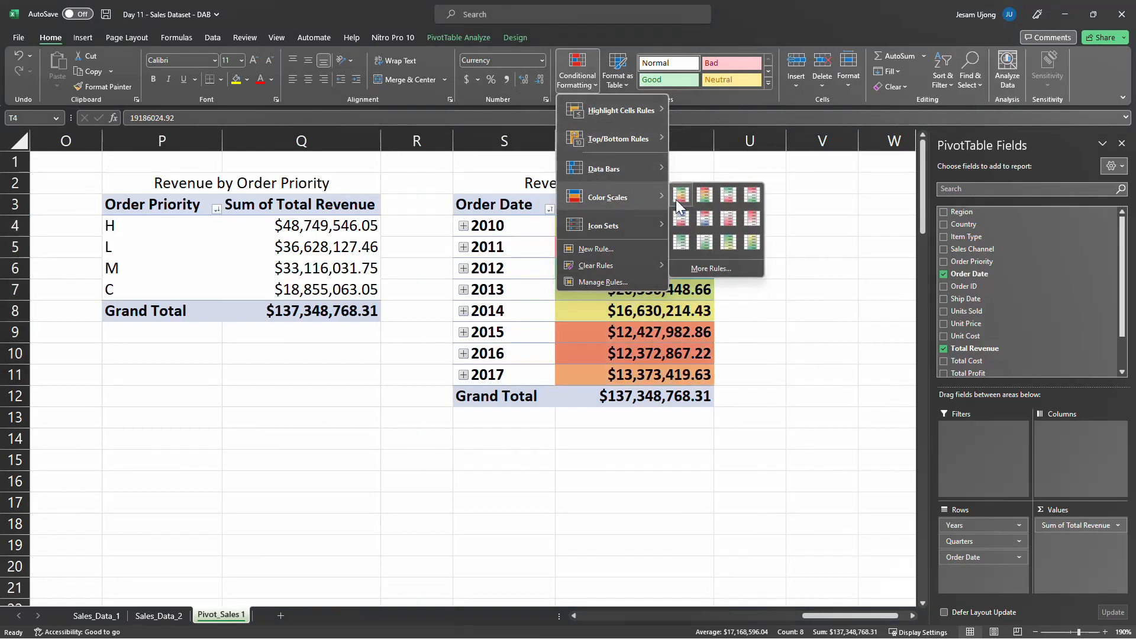
click(676, 200)
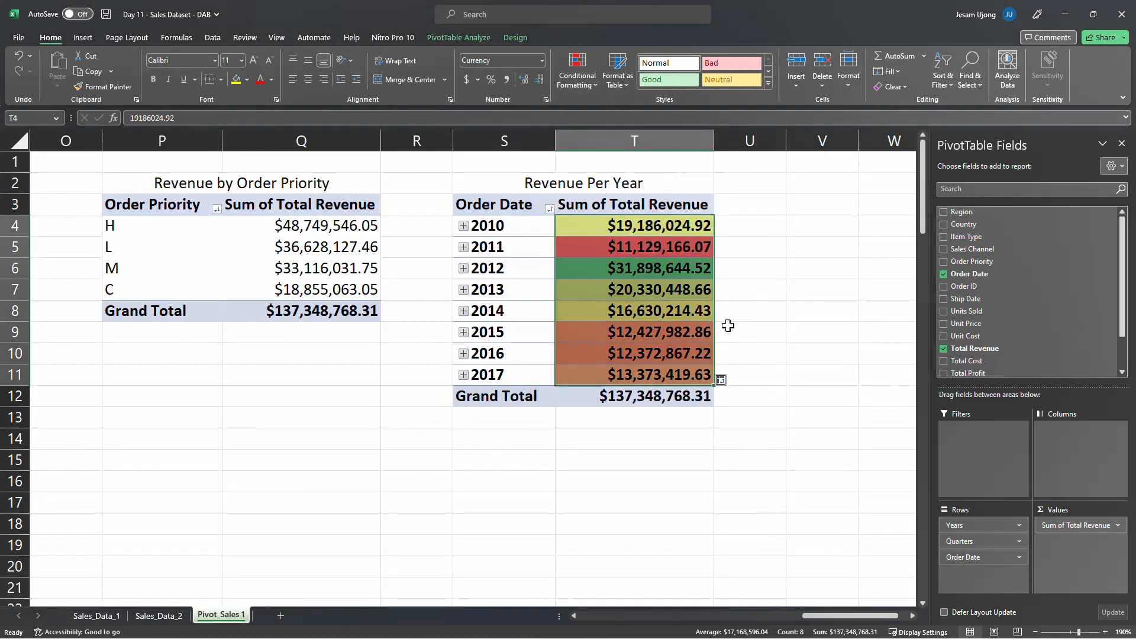
click(747, 314)
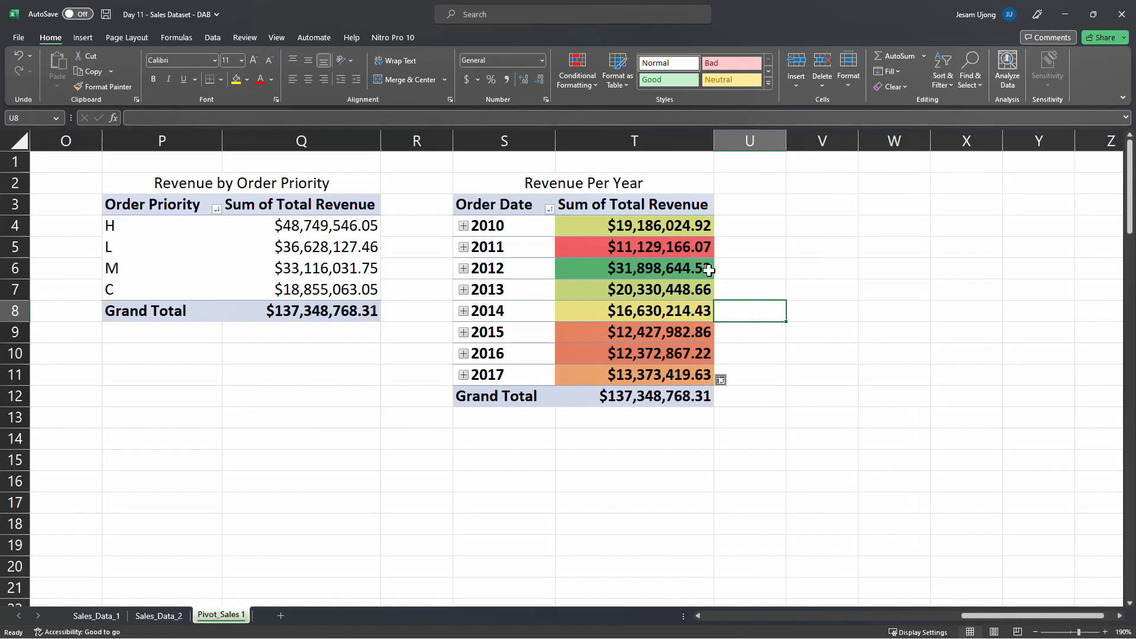
Examine the color-scaled yearly revenues, the year labels and the grand total in the Revenue Per Year PivotTable
click(658, 270)
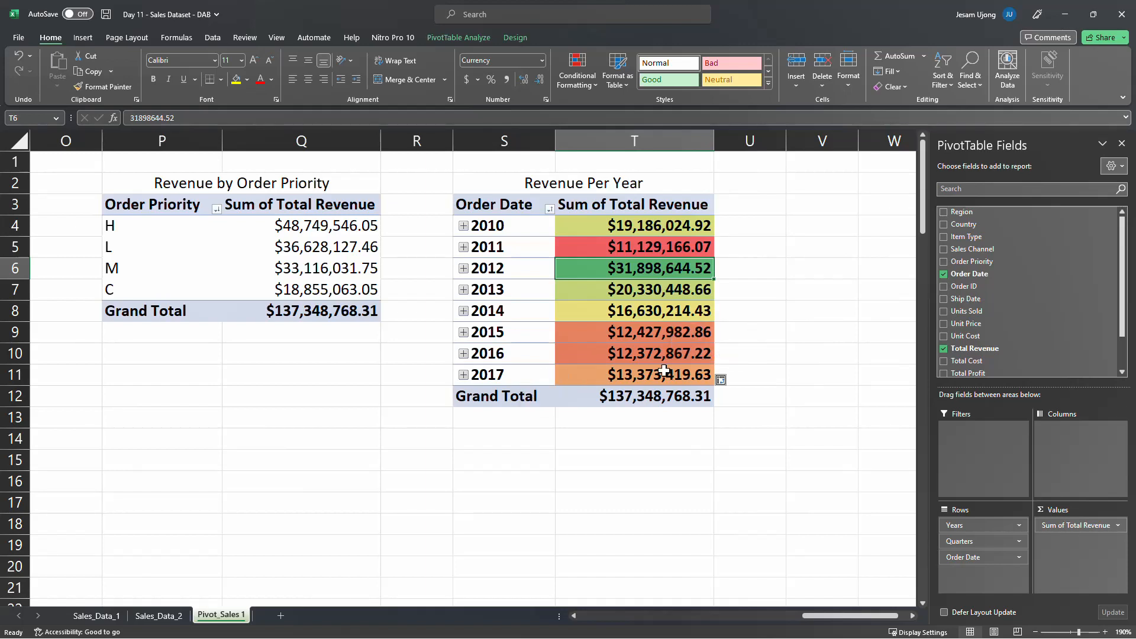
click(624, 378)
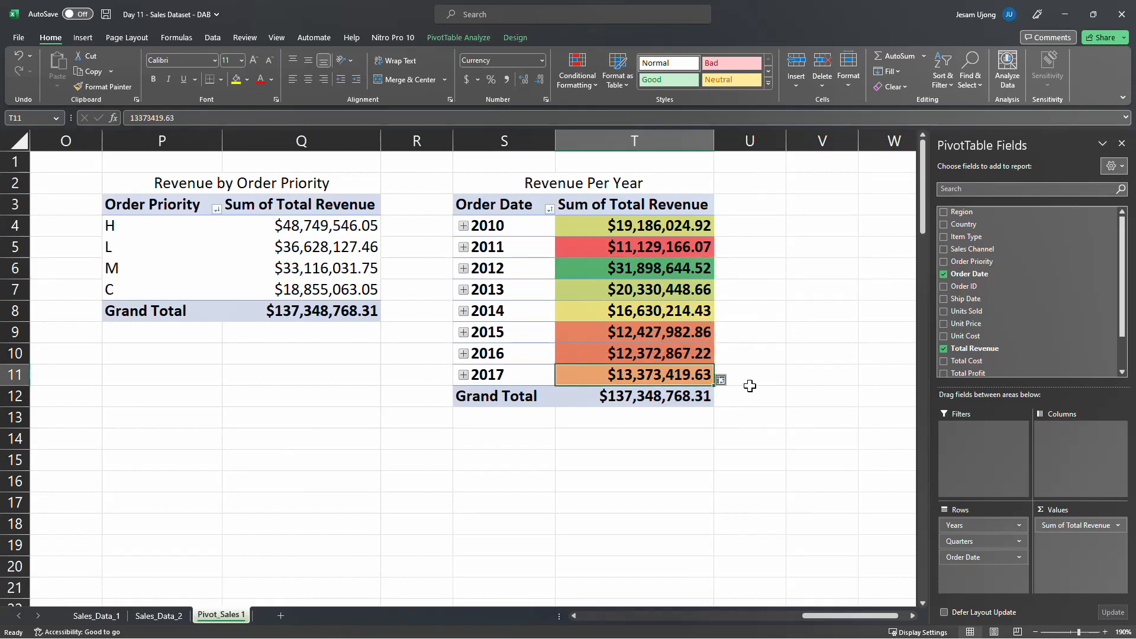
click(725, 437)
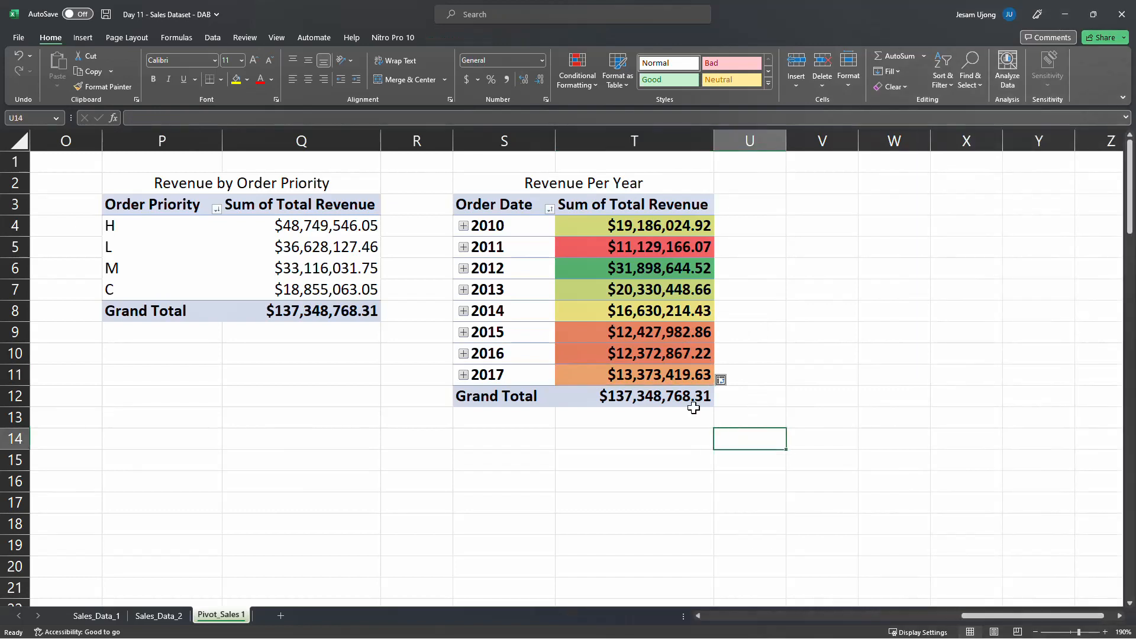
click(641, 321)
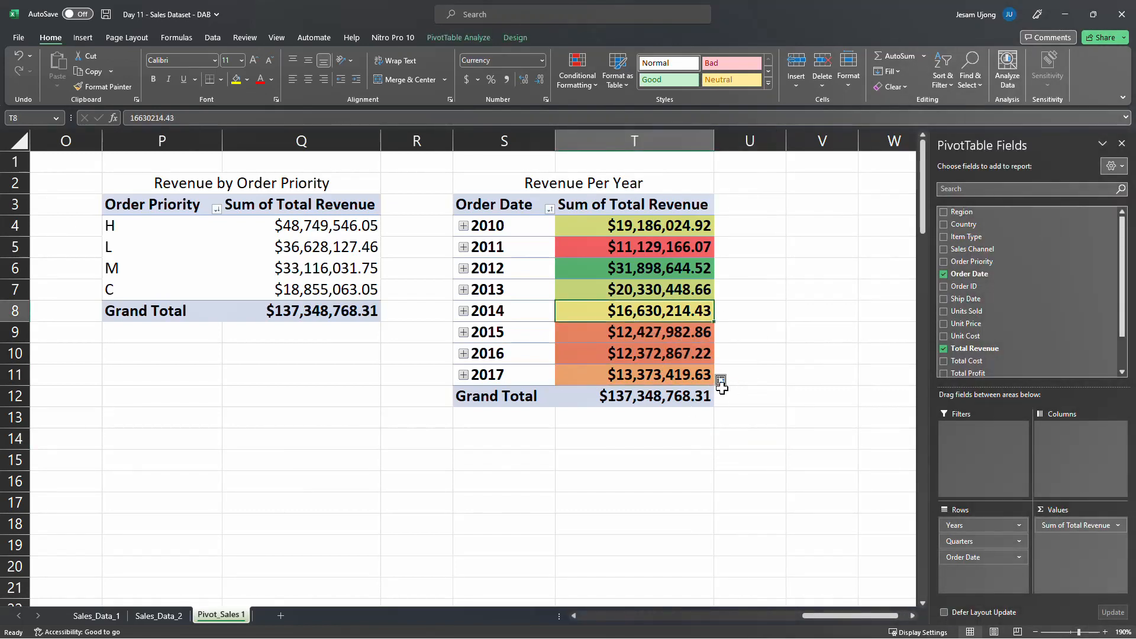
drag(507, 226, 514, 373)
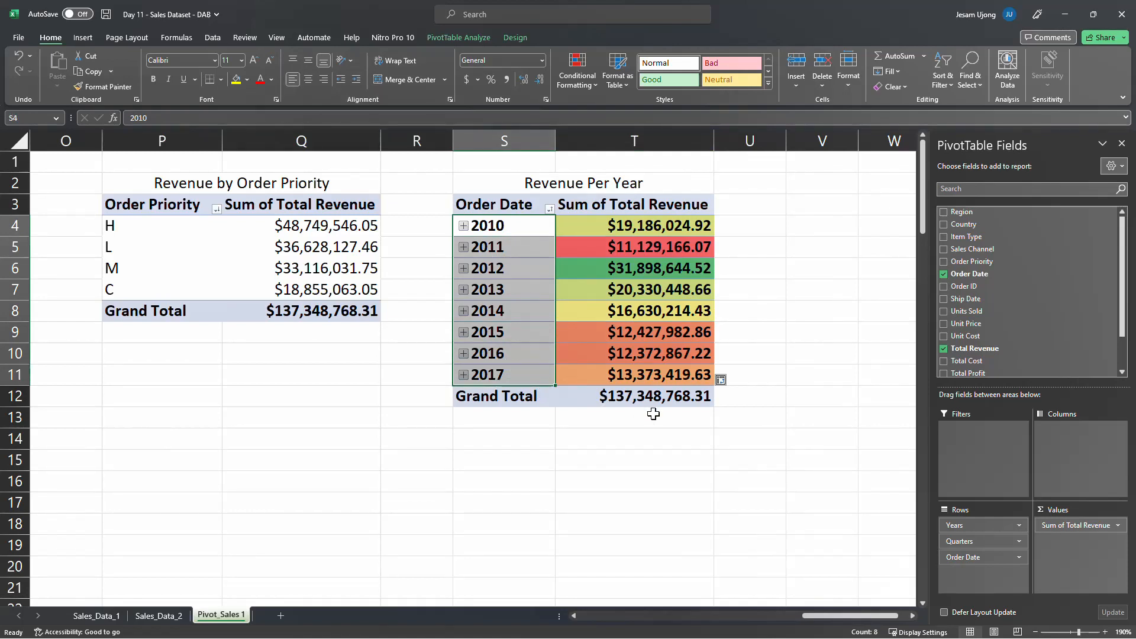
click(676, 232)
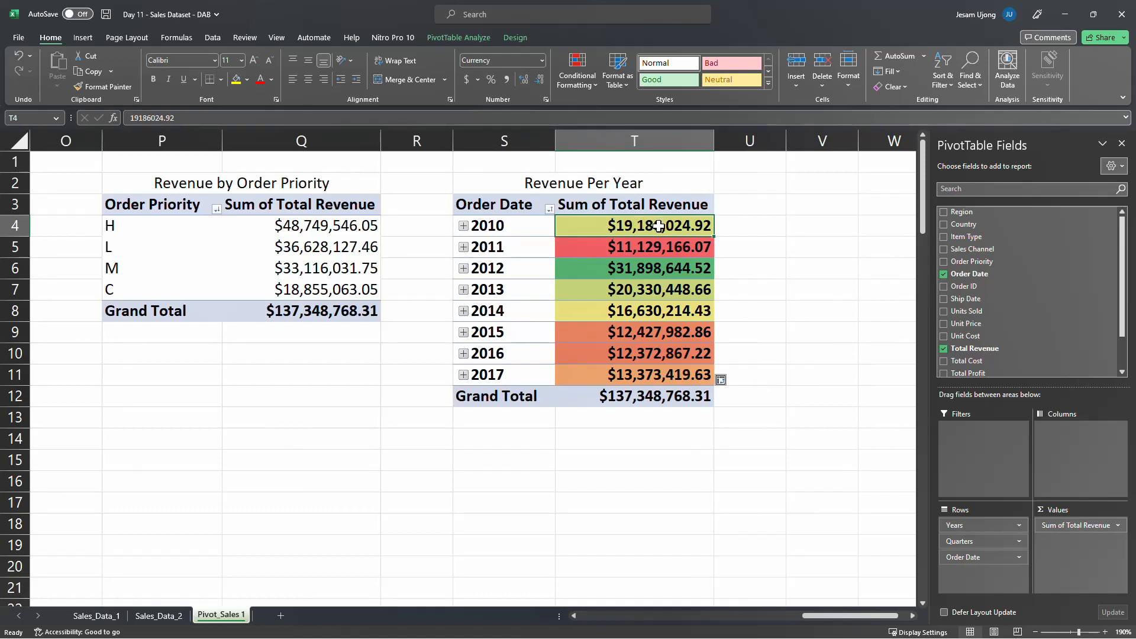
mouse_move(658, 230)
click(655, 393)
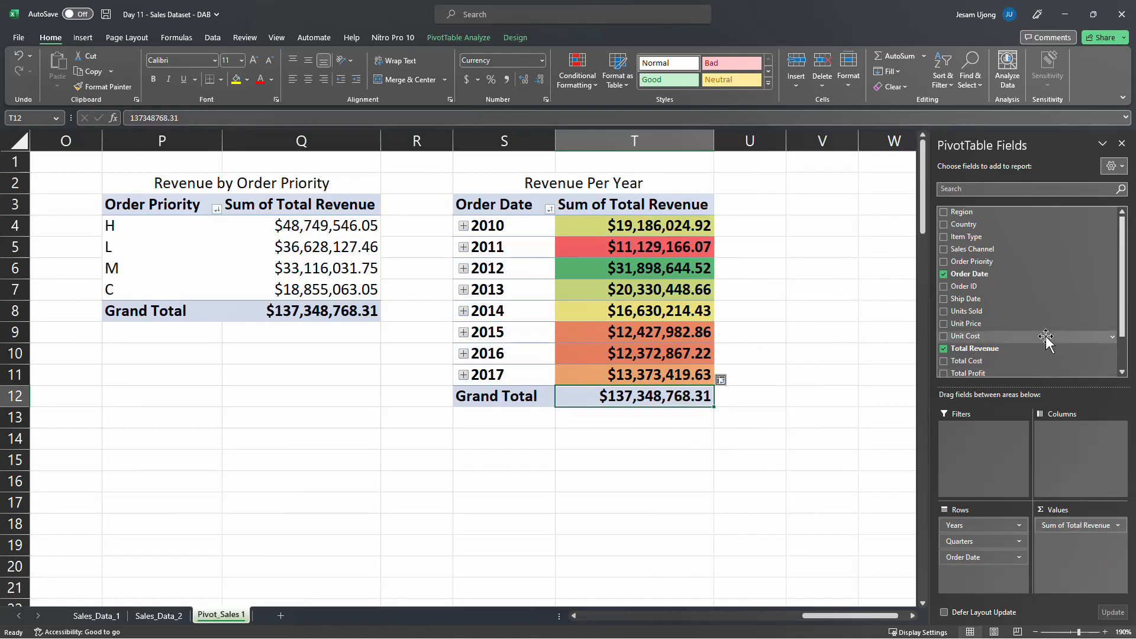
Add the Total Revenue field a second time to the values of the Revenue Per Year PivotTable
scroll(1007, 305, down, 2)
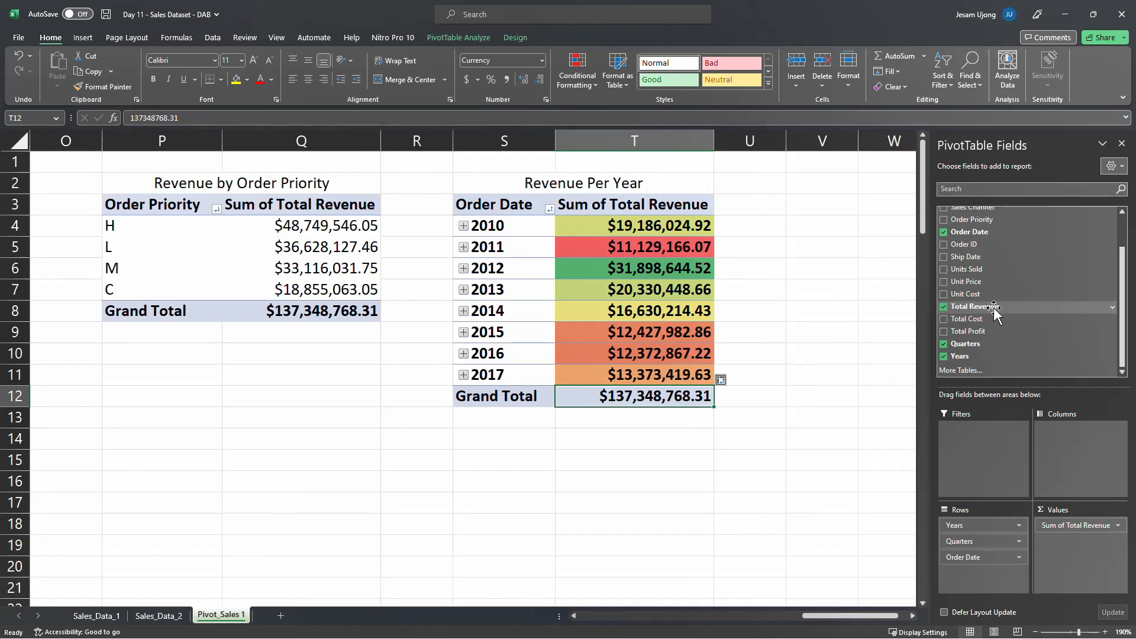
drag(994, 306, 1083, 551)
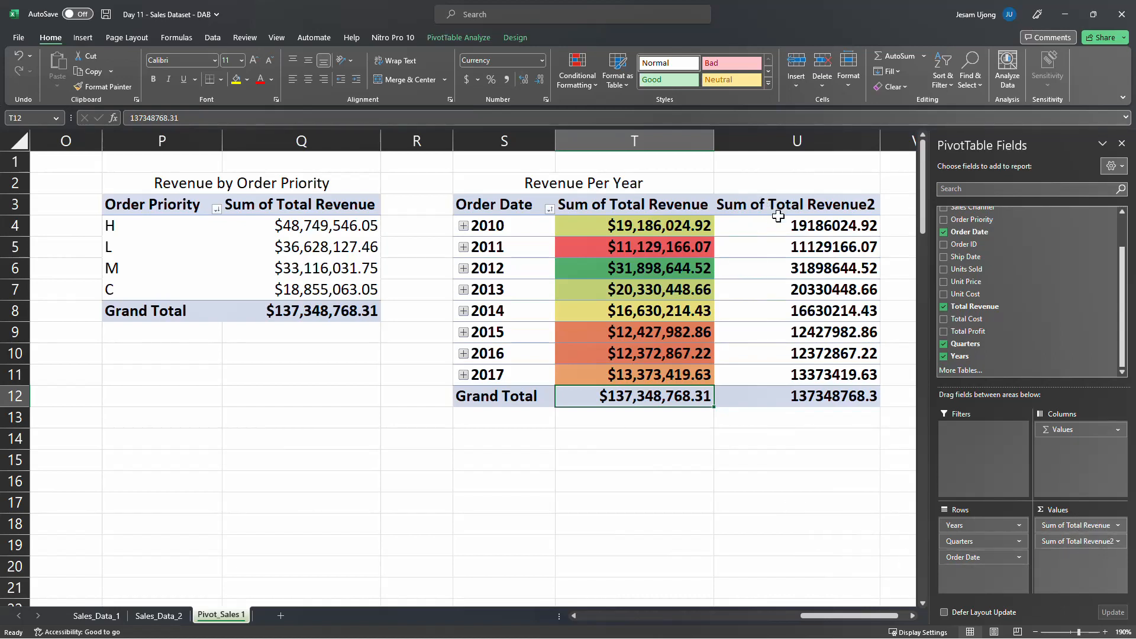
drag(828, 619, 866, 627)
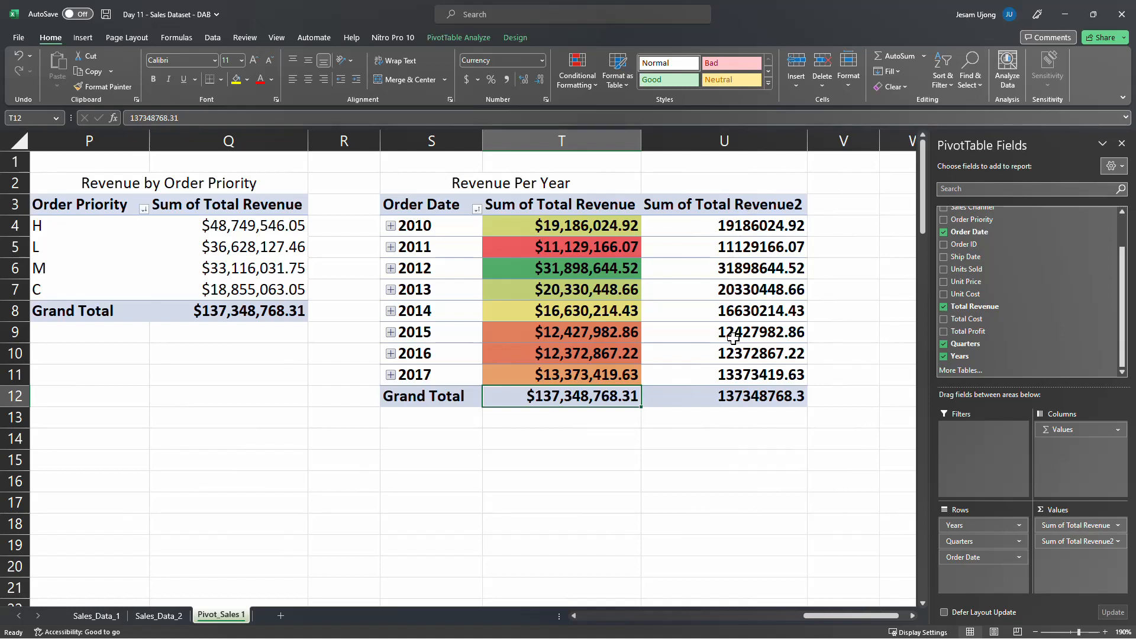
Compare the yearly values in the duplicate Total Revenue column with those in the original revenue column
mouse_move(733, 339)
mouse_move(756, 308)
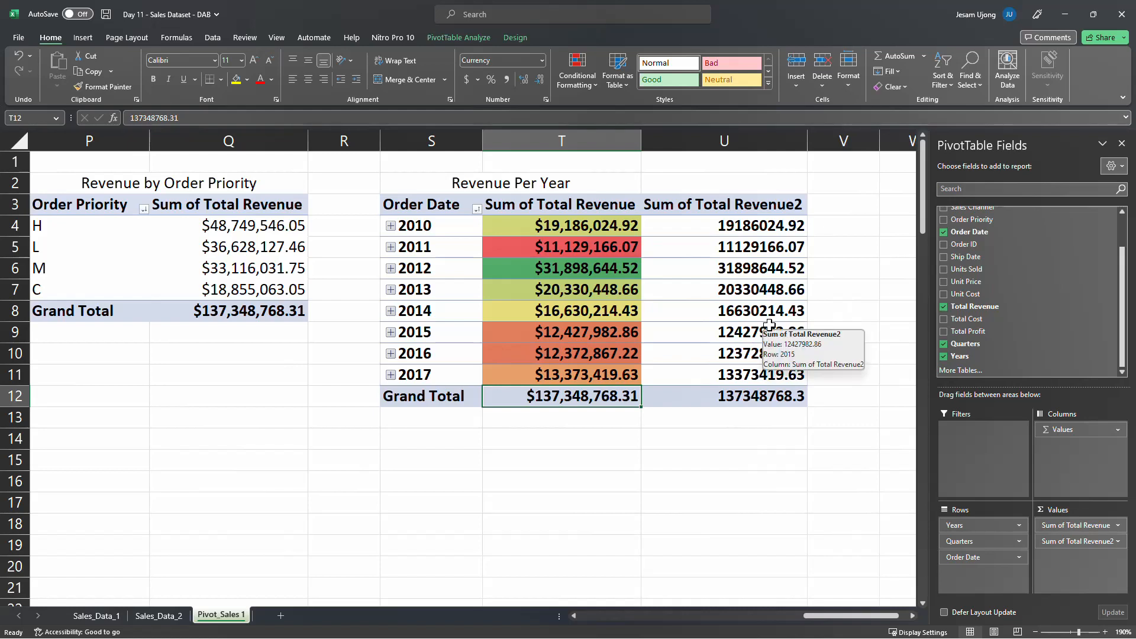
click(763, 221)
click(751, 239)
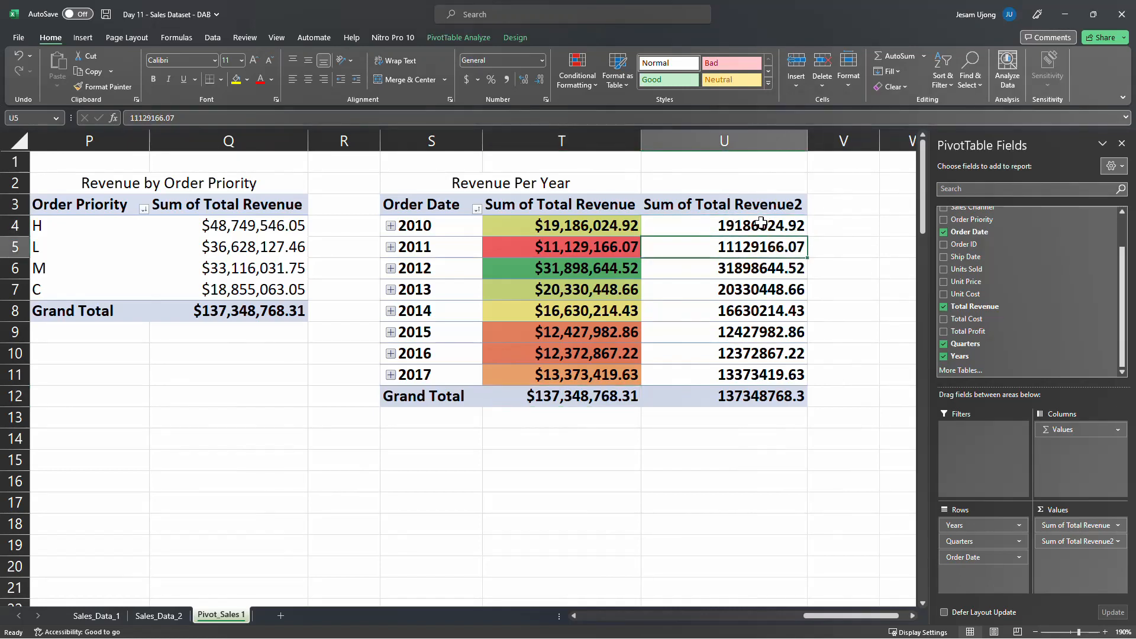
click(762, 225)
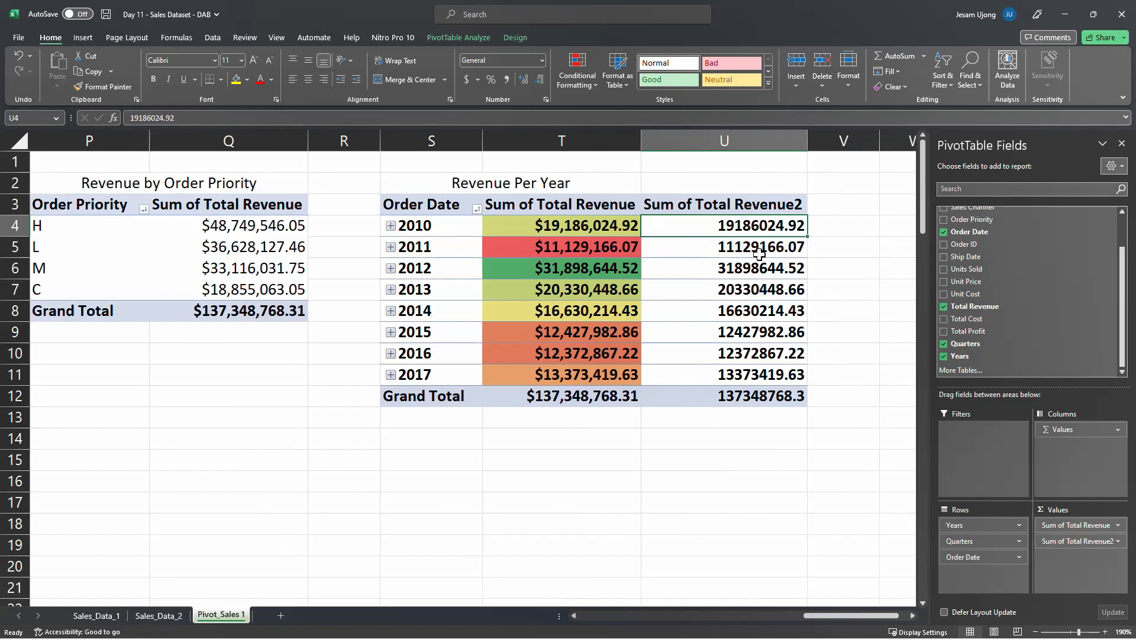
click(579, 227)
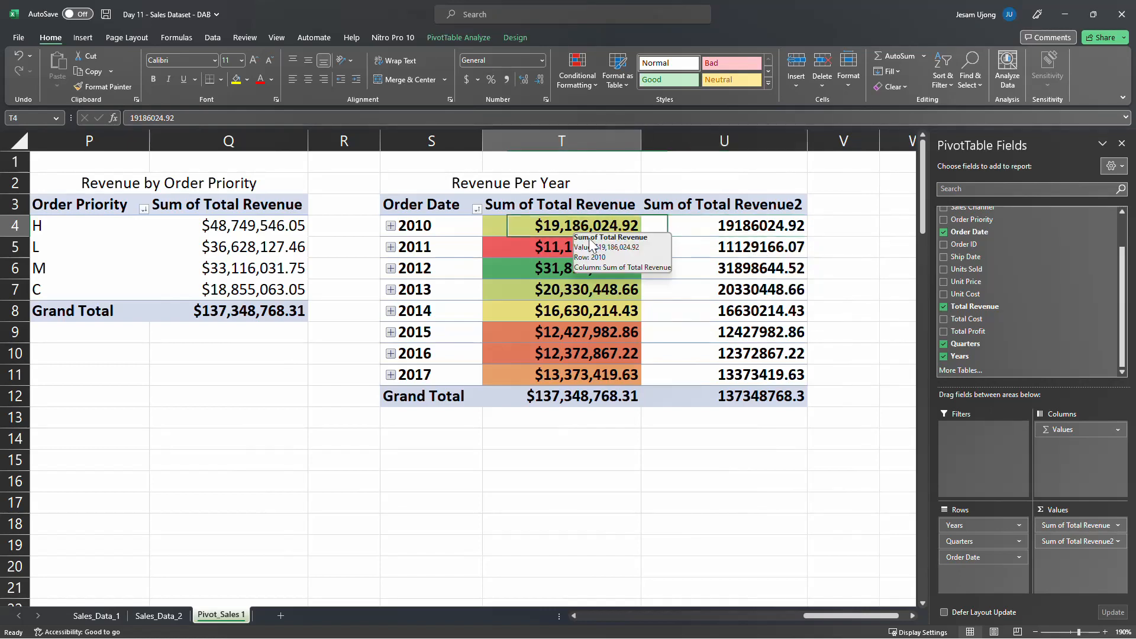
click(555, 243)
click(558, 272)
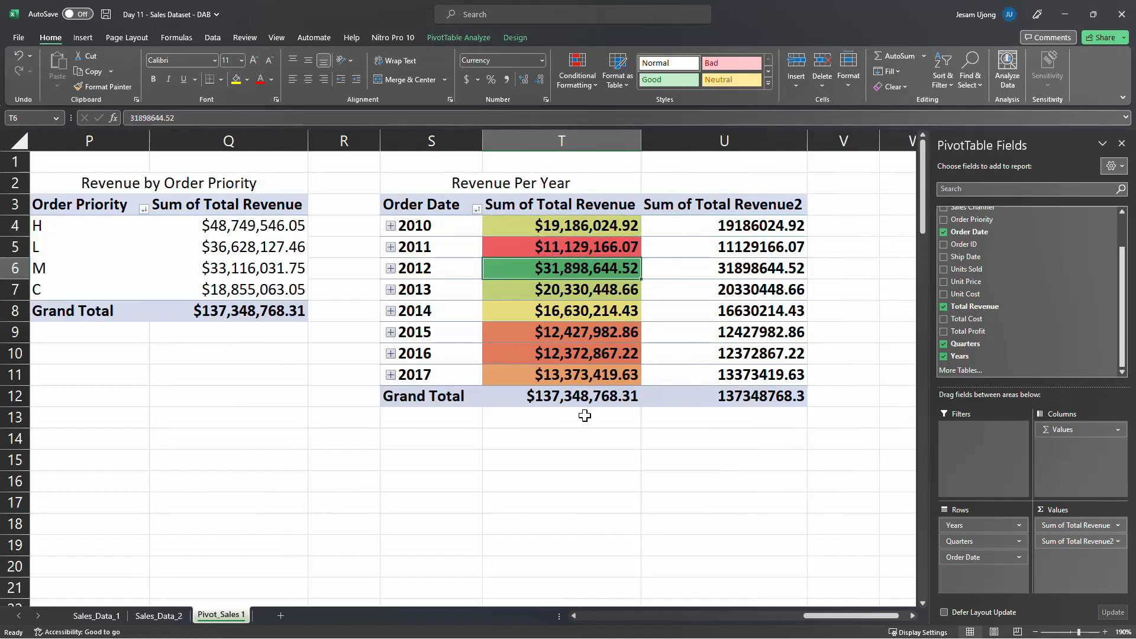
click(586, 398)
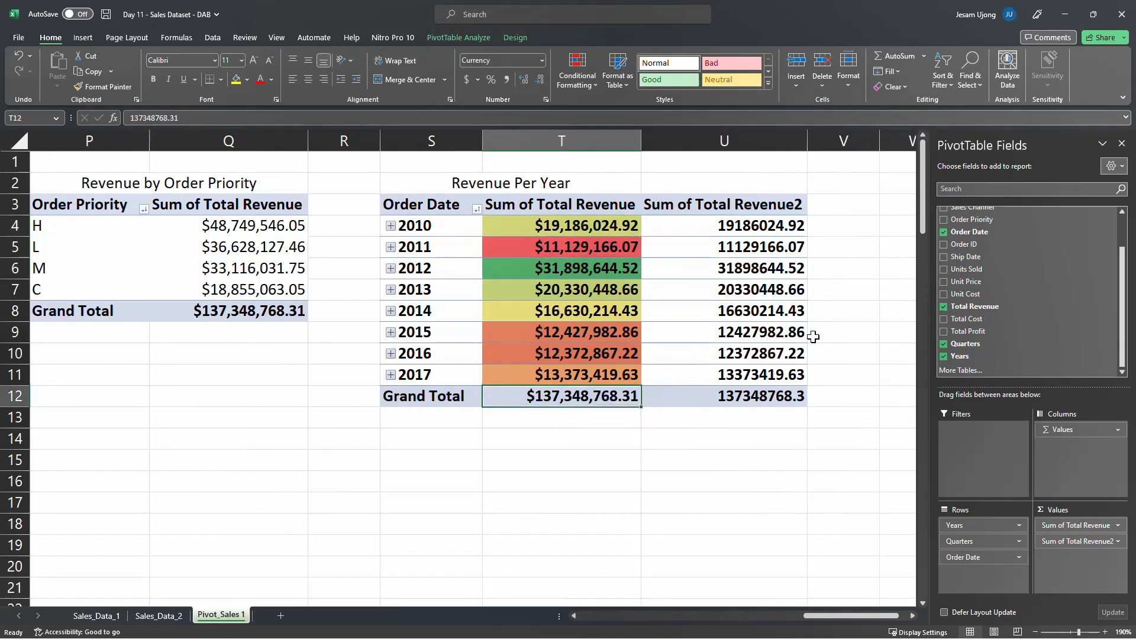
Show the duplicate Total Revenue values in the Revenue Per Year PivotTable as % of Grand Total
click(738, 235)
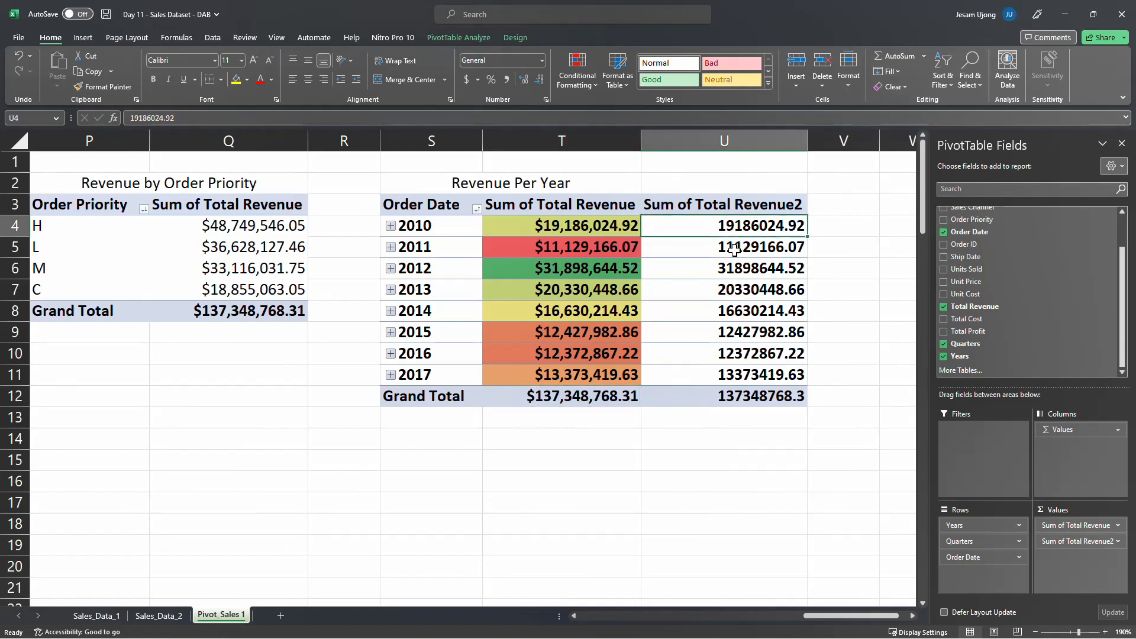
click(732, 249)
right_click(732, 248)
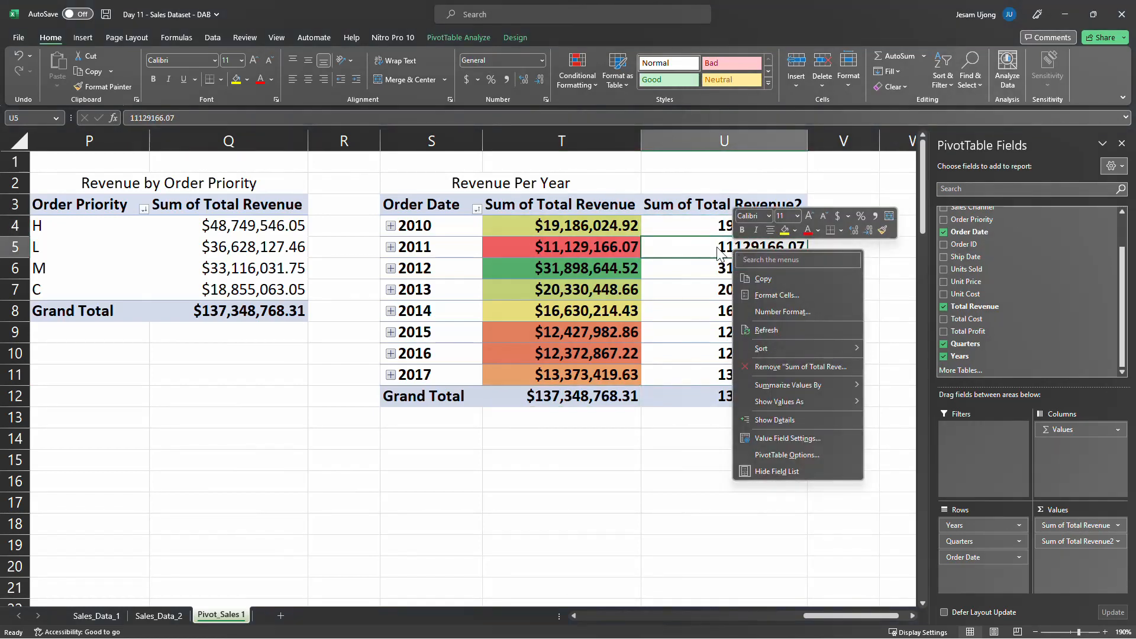
click(728, 253)
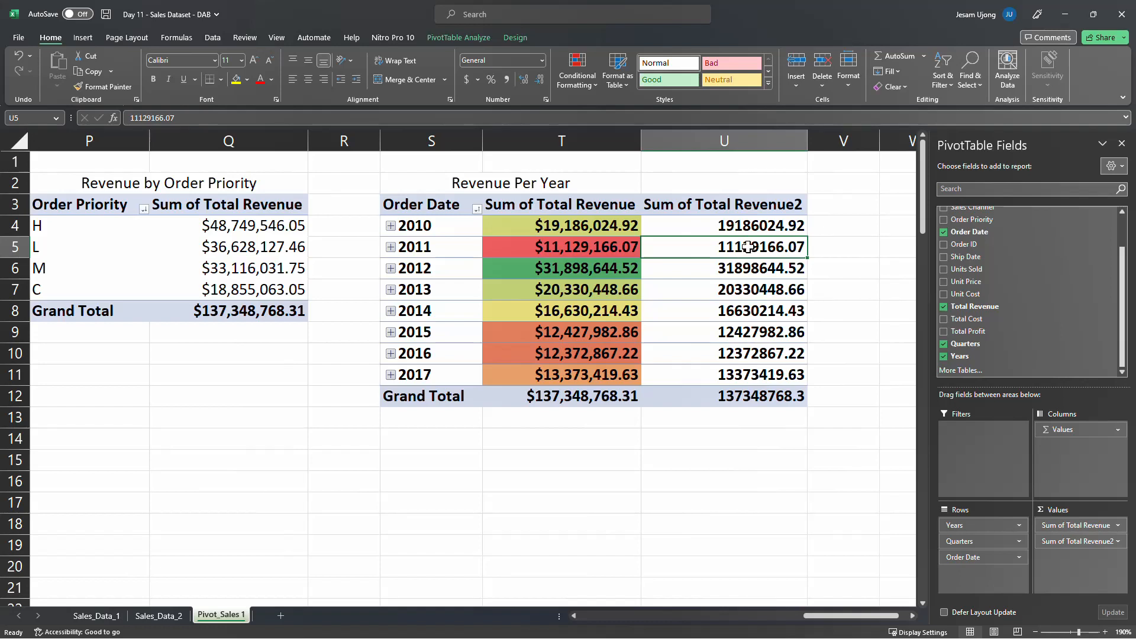
right_click(747, 246)
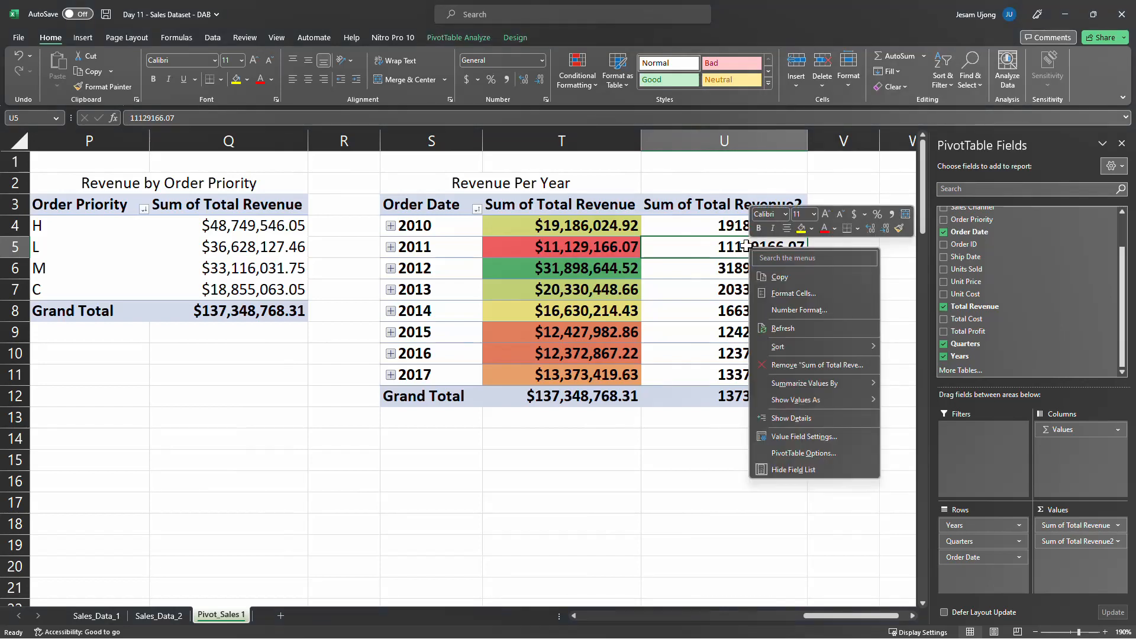
mouse_move(833, 400)
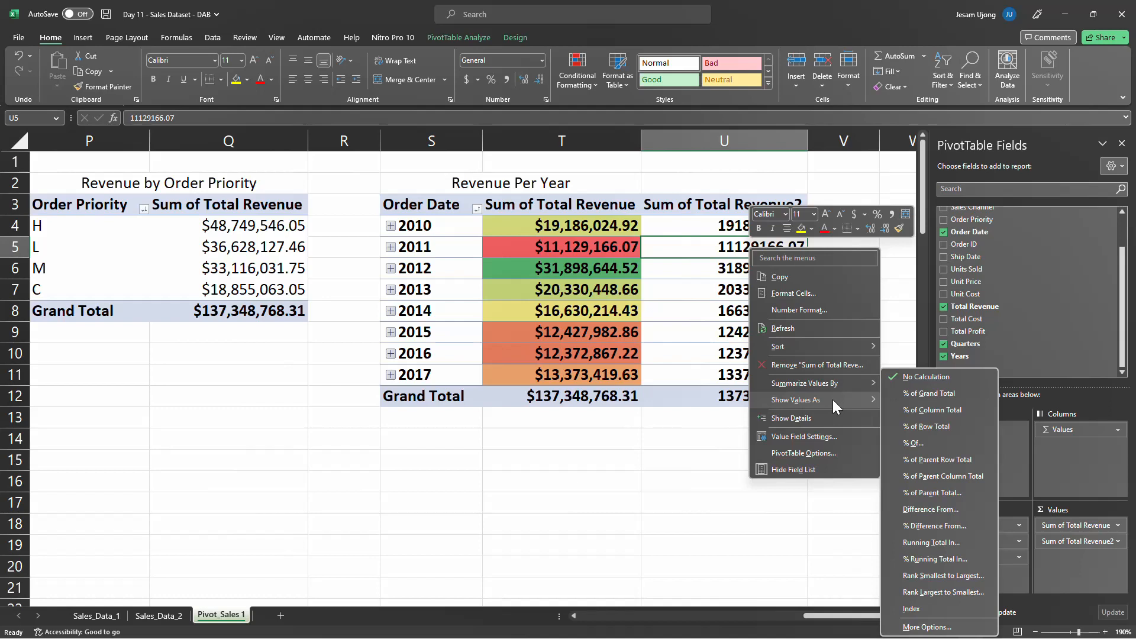
click(910, 394)
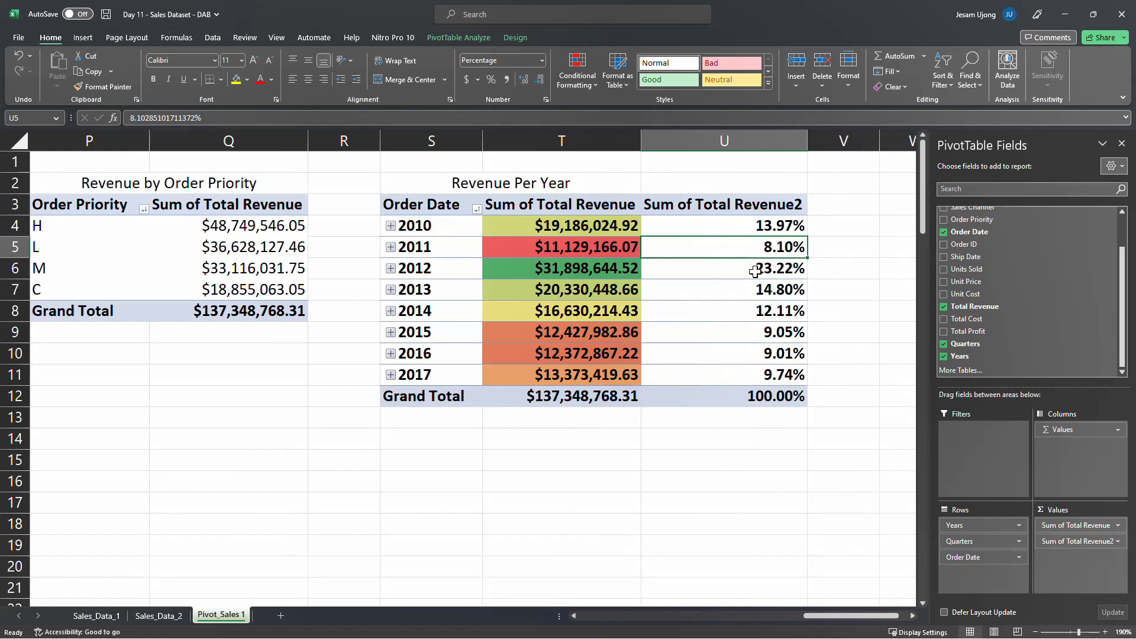
Rename the percentage column's header in U3 to "% Revenue" and fit the column width to its contents
click(685, 213)
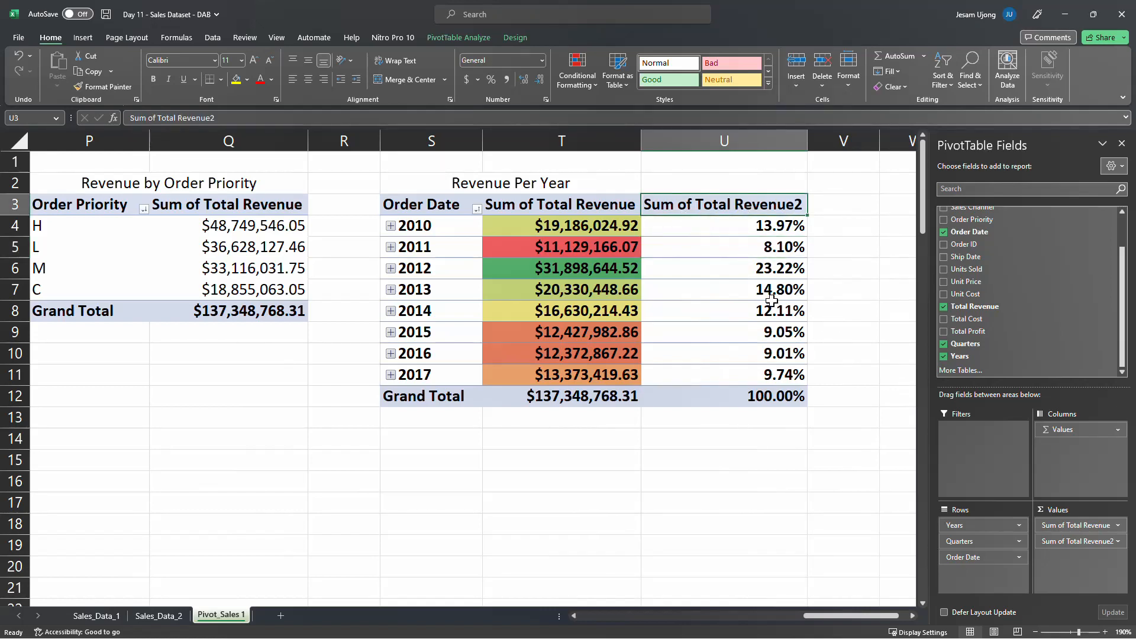
text(% Rwev)
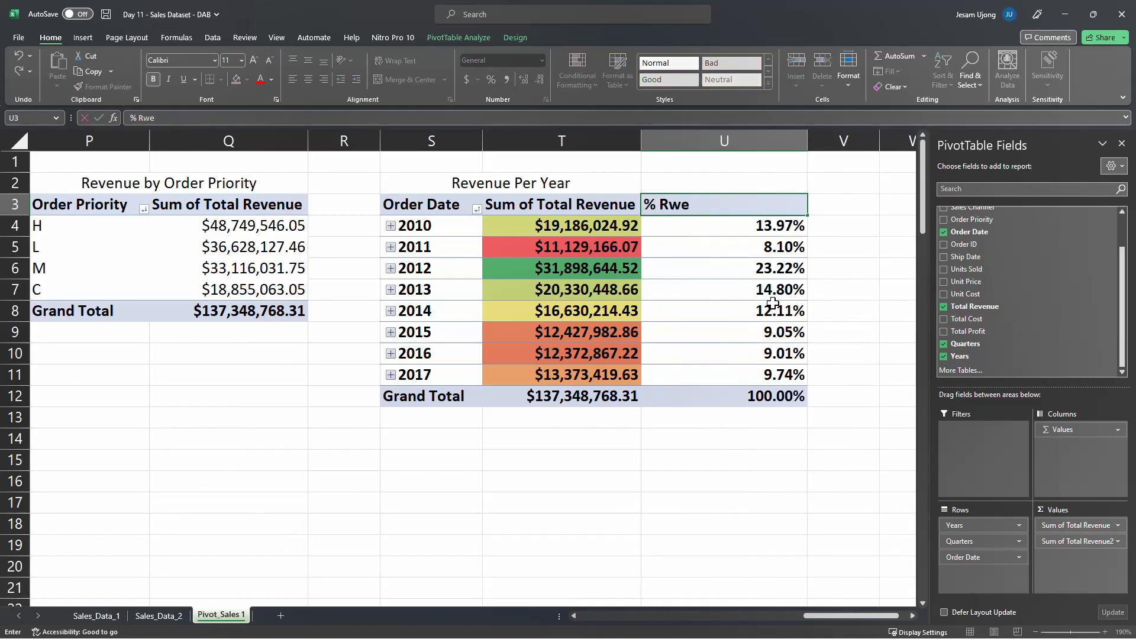
key(BackSpace)
key(BackSpace)
key(BackSpace)
text(evenue)
key(Return)
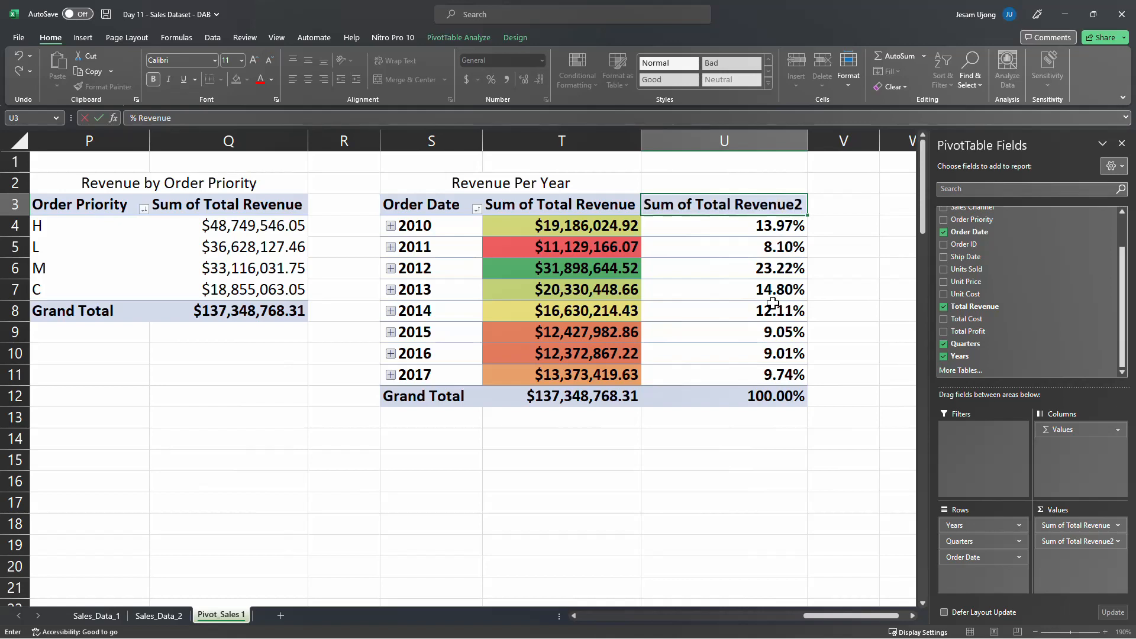
double_click(807, 145)
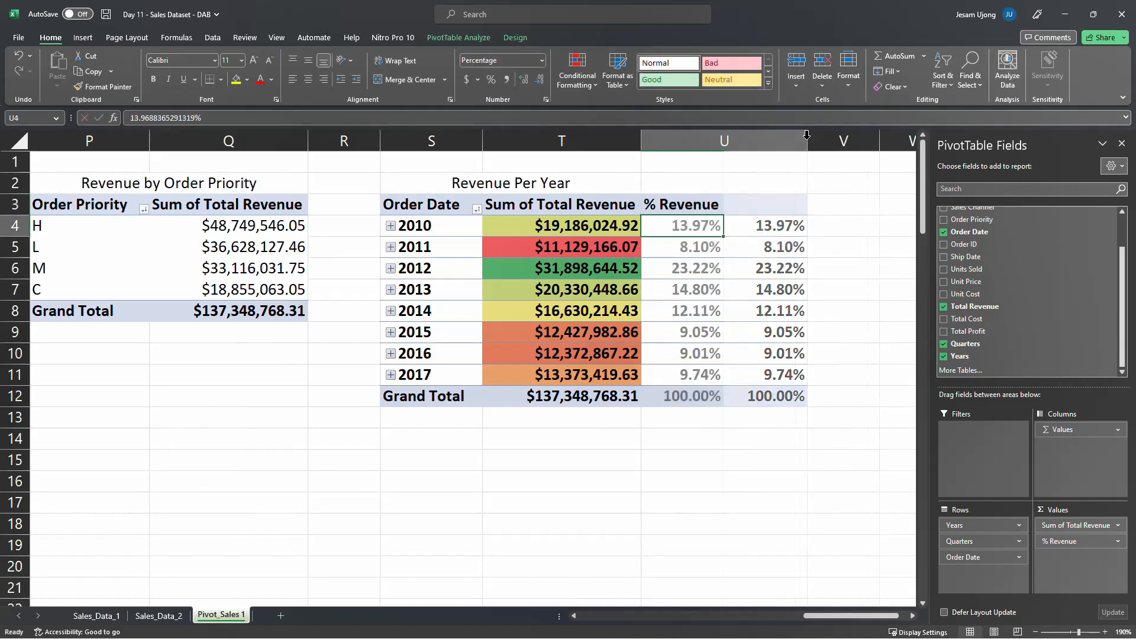
Format the % Revenue values in U4:U12 as whole percentages without decimals and centre them
mouse_move(697, 225)
mouse_down()
mouse_move(686, 375)
mouse_move(673, 397)
mouse_up()
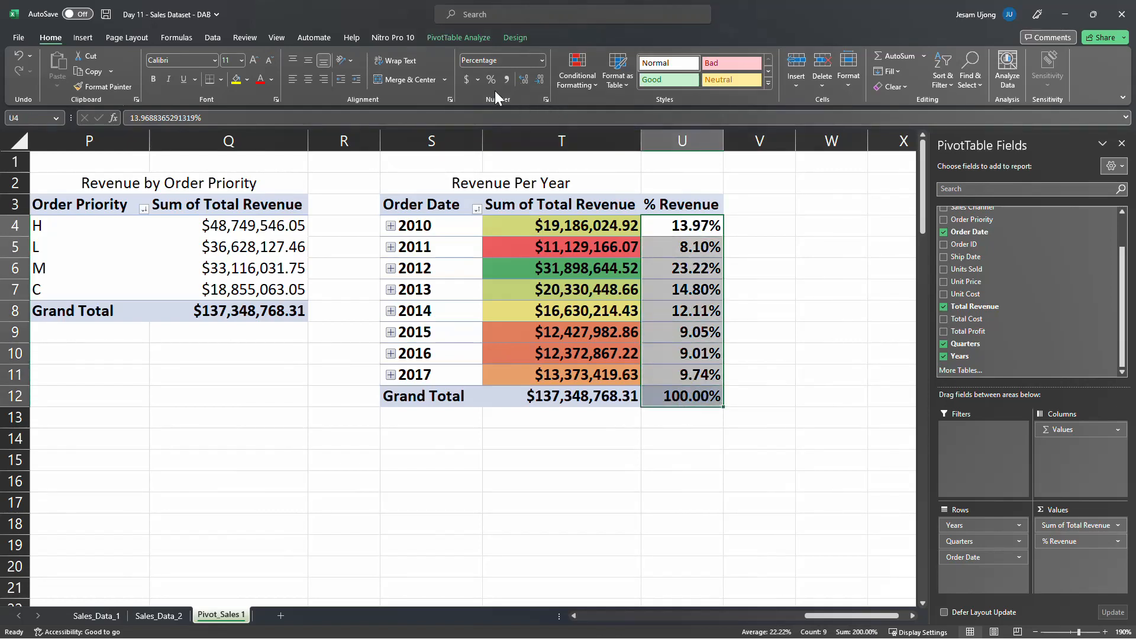
click(538, 79)
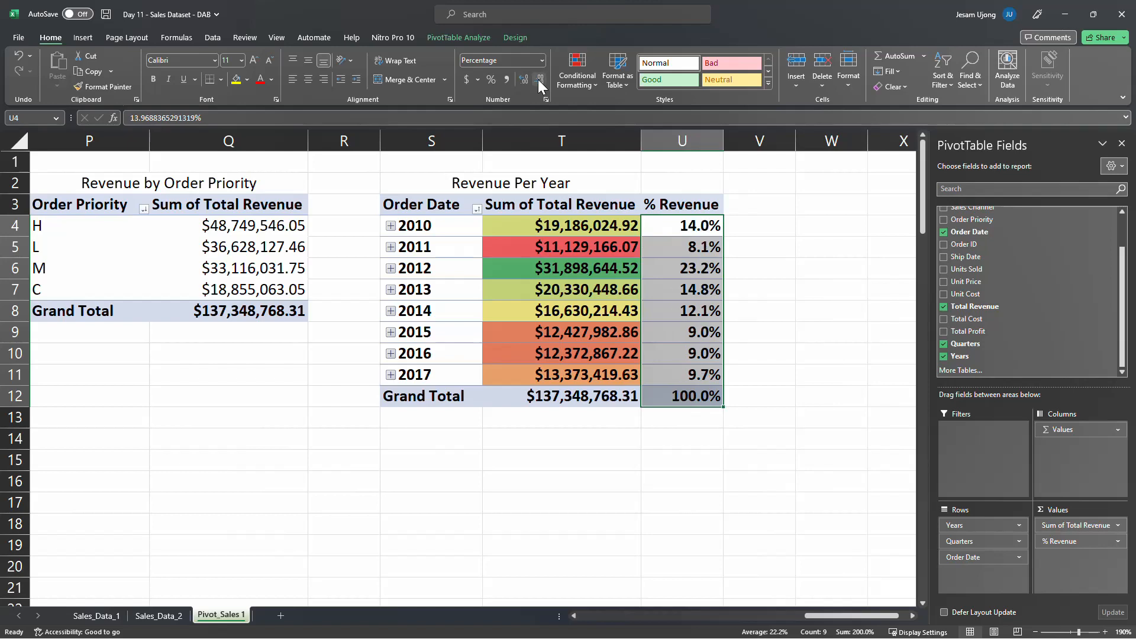
click(538, 79)
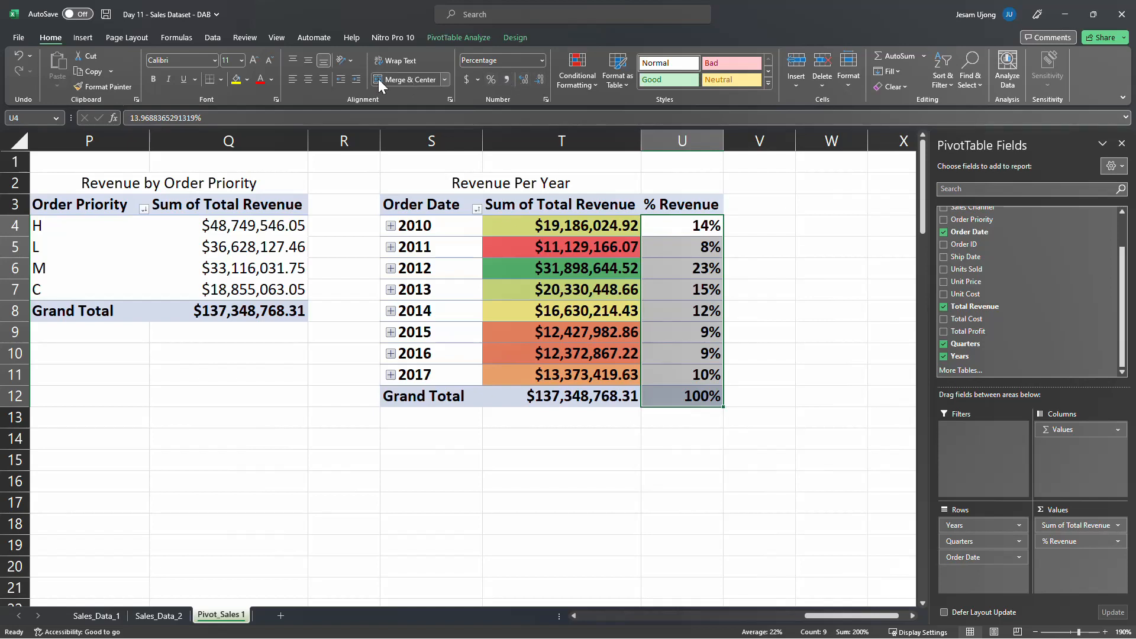
click(309, 79)
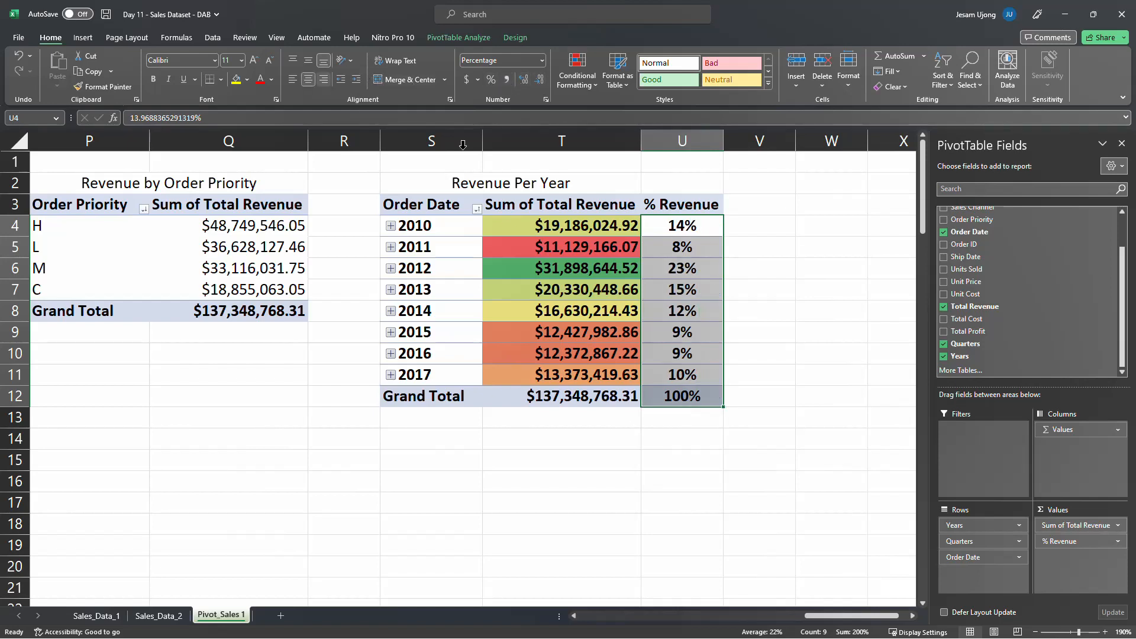
Compare the 2010 revenue with its share in the % Revenue column
click(684, 225)
click(694, 289)
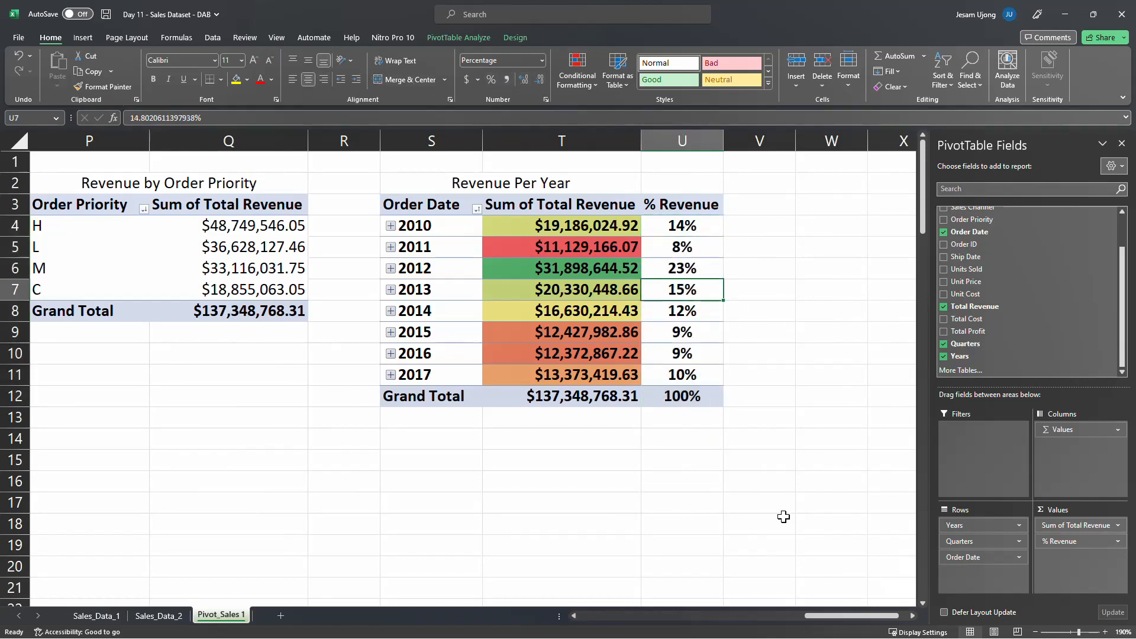
click(550, 227)
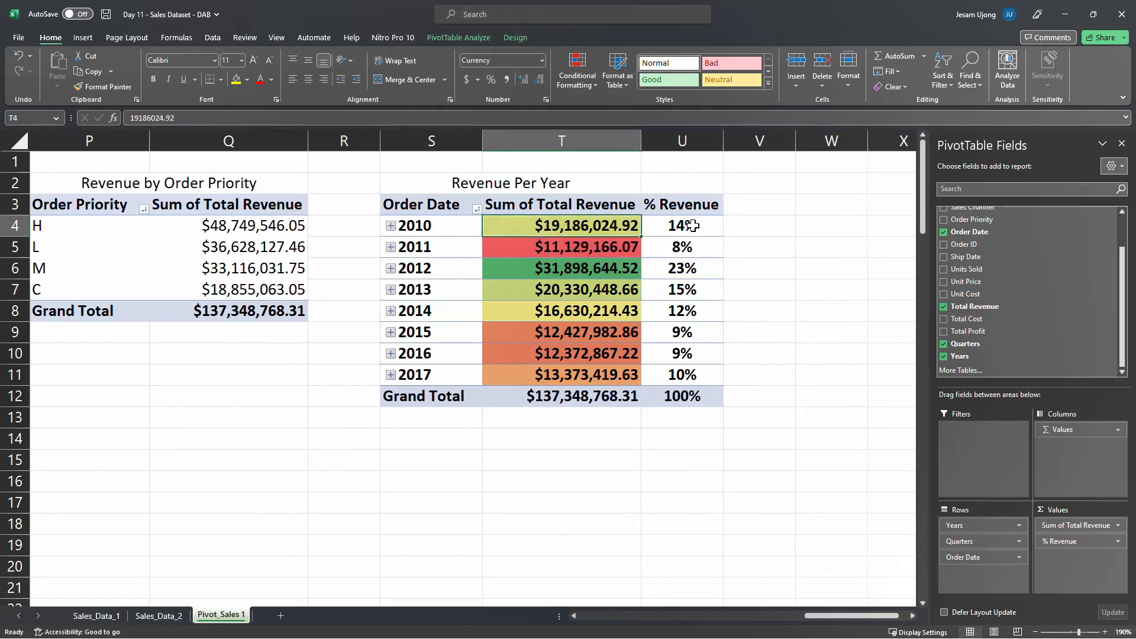
mouse_move(693, 225)
click(677, 225)
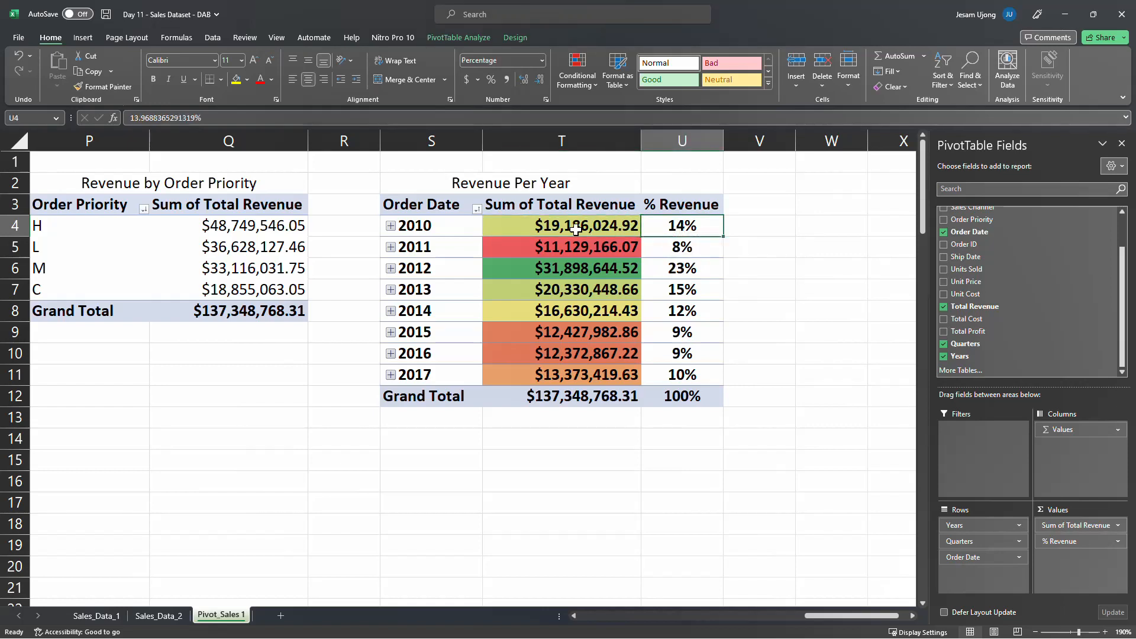
Clear the conditional formatting rules from the yearly Sum of Total Revenue values in T4:T11
drag(568, 228, 563, 374)
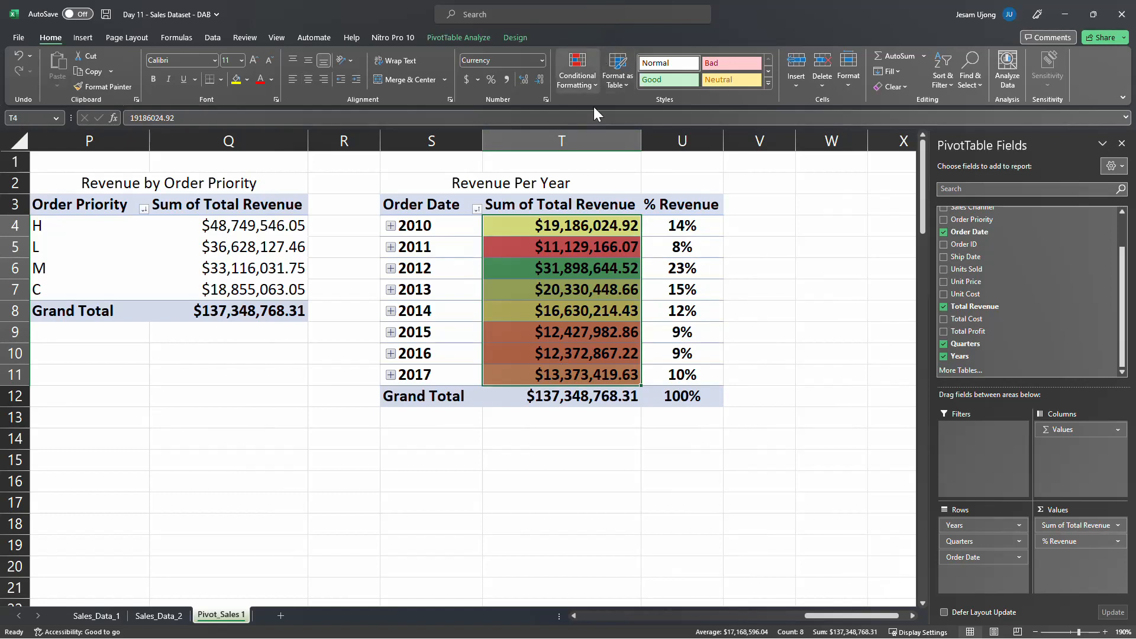
click(577, 227)
drag(577, 227, 560, 376)
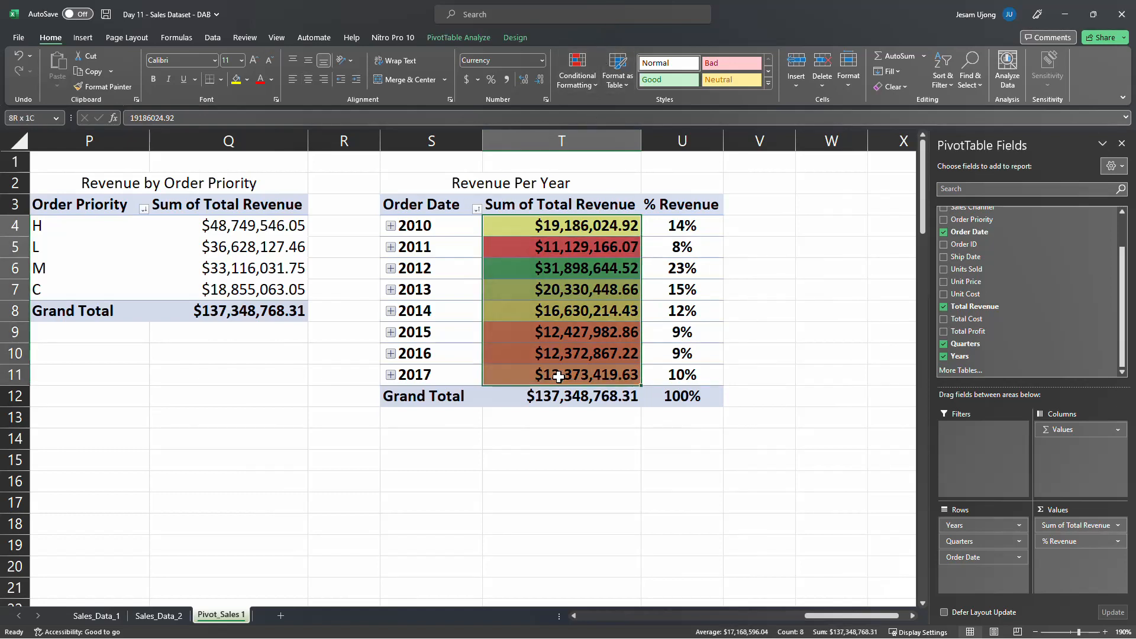
click(594, 87)
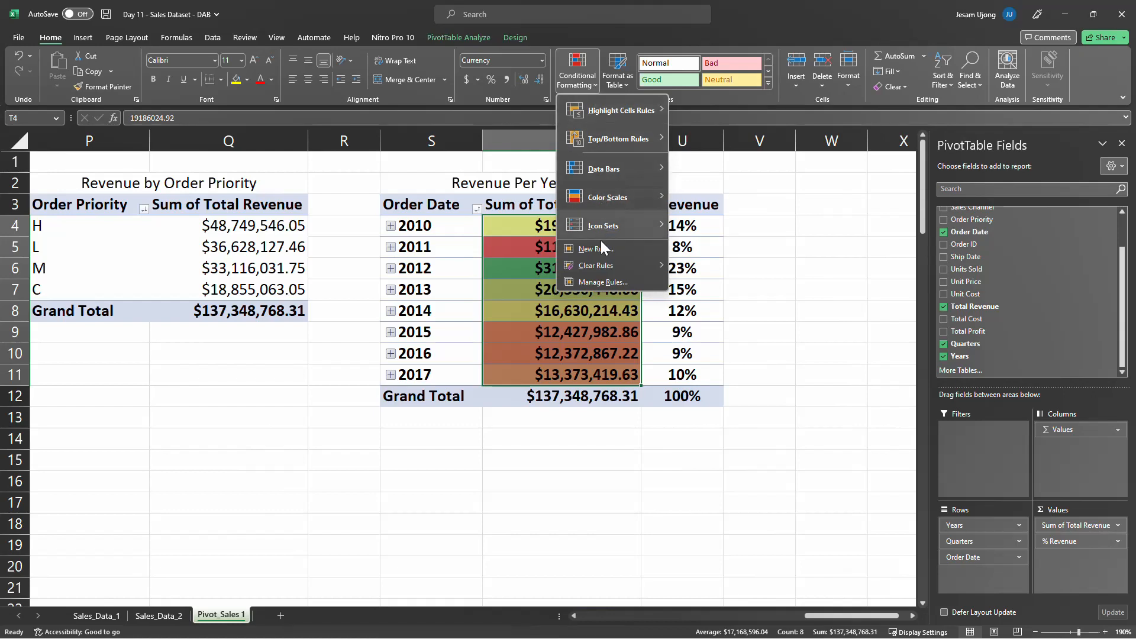
mouse_move(605, 265)
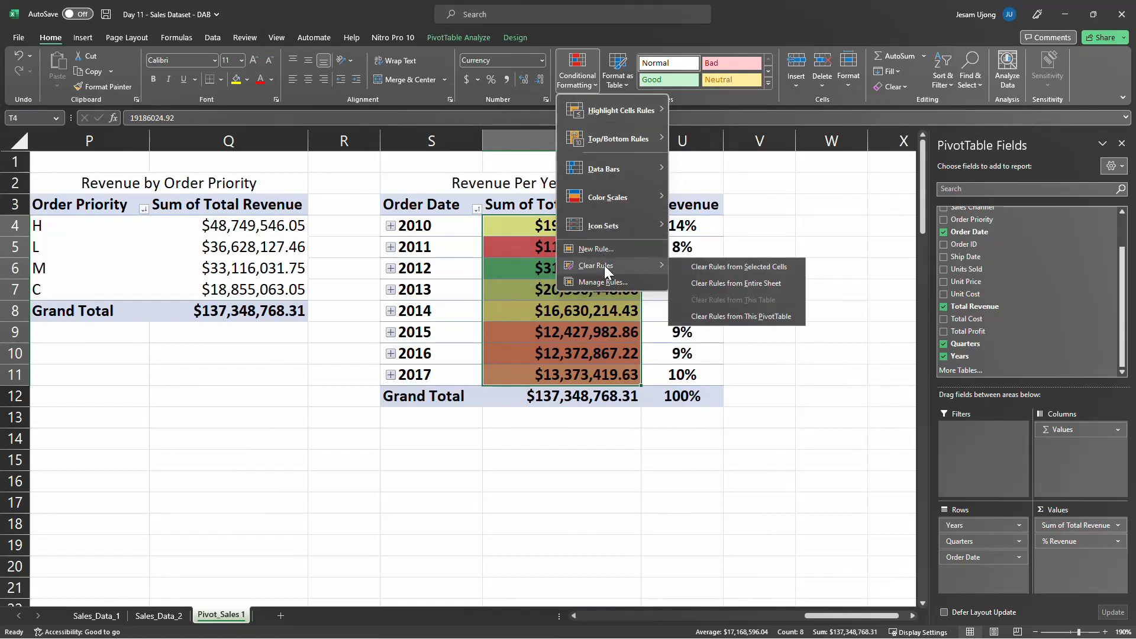
click(712, 266)
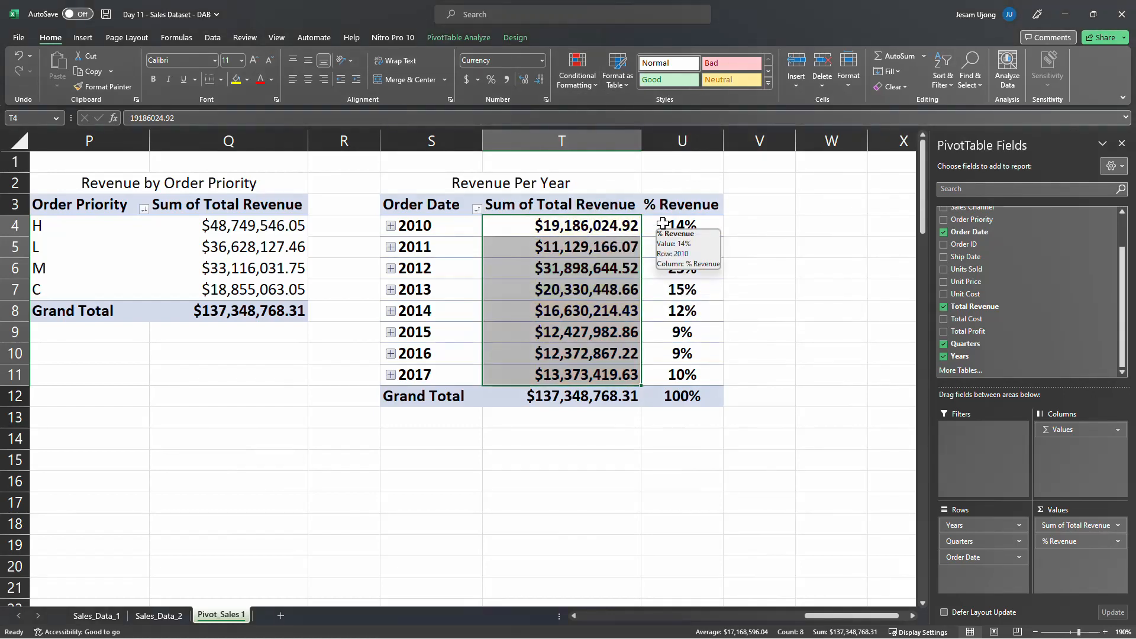
Apply the green-yellow-red color scale conditional formatting to the yearly % Revenue values in U4:U11
drag(663, 224, 670, 373)
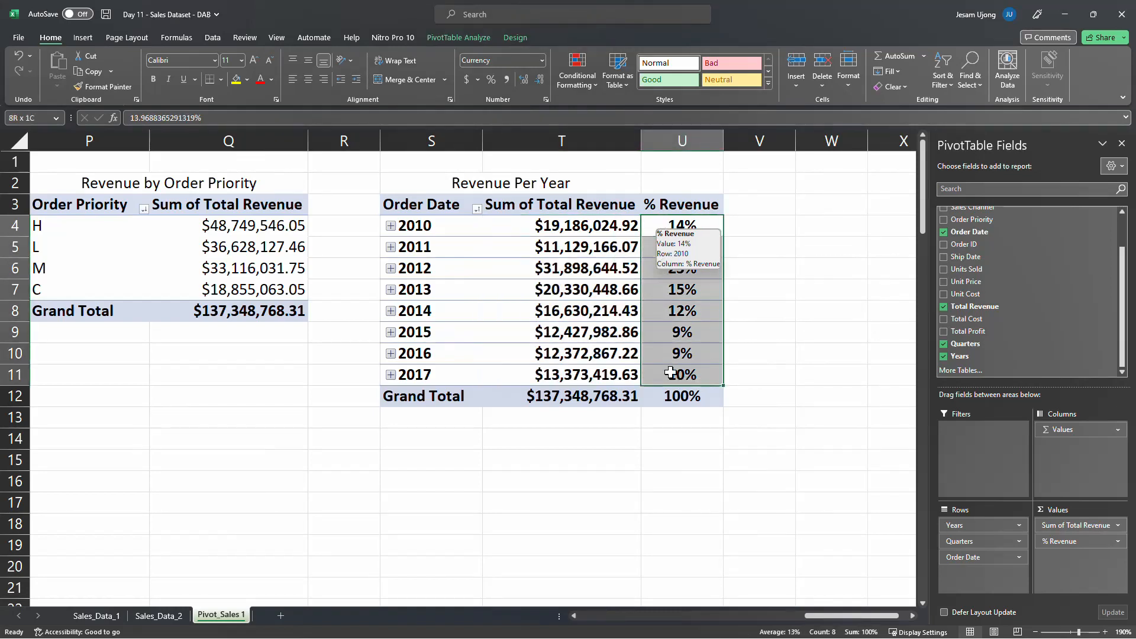
click(583, 86)
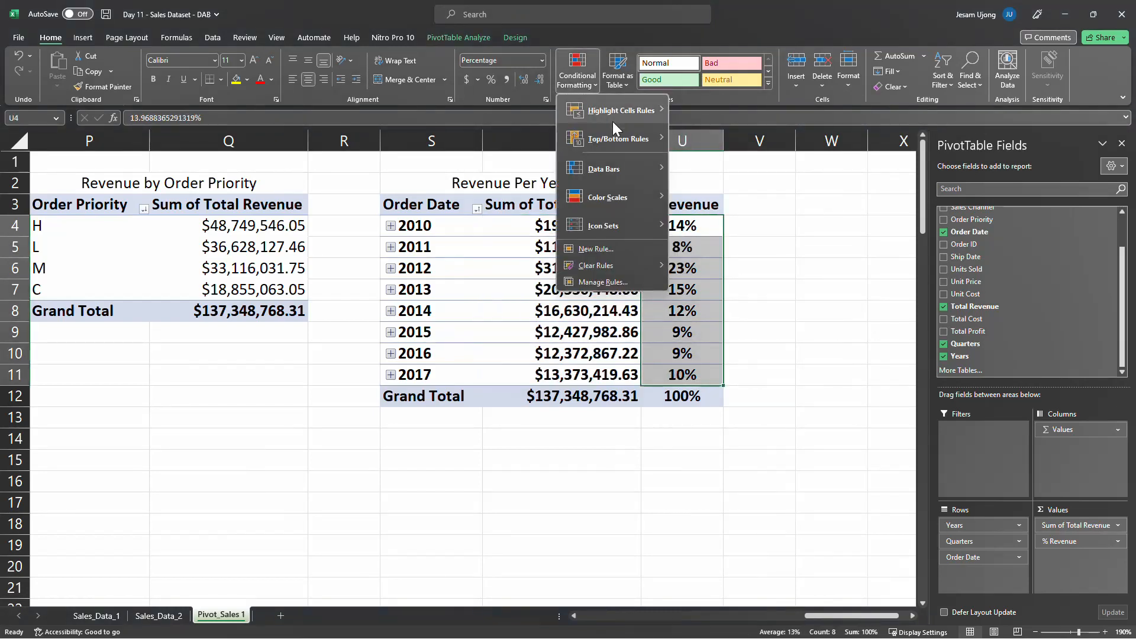
mouse_move(621, 194)
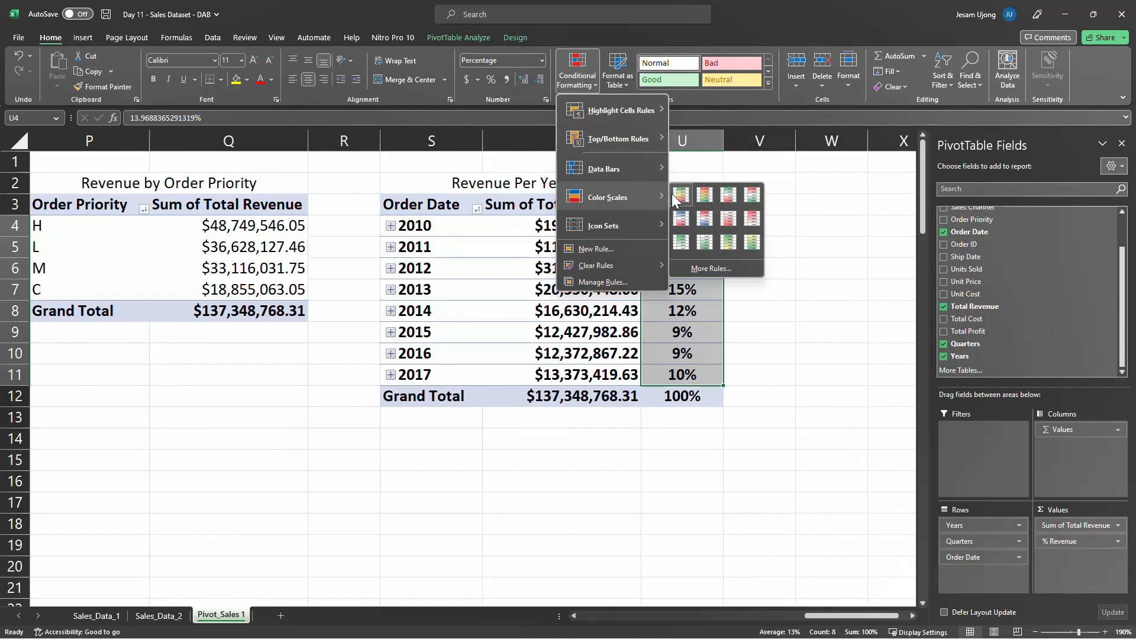
click(675, 194)
click(654, 438)
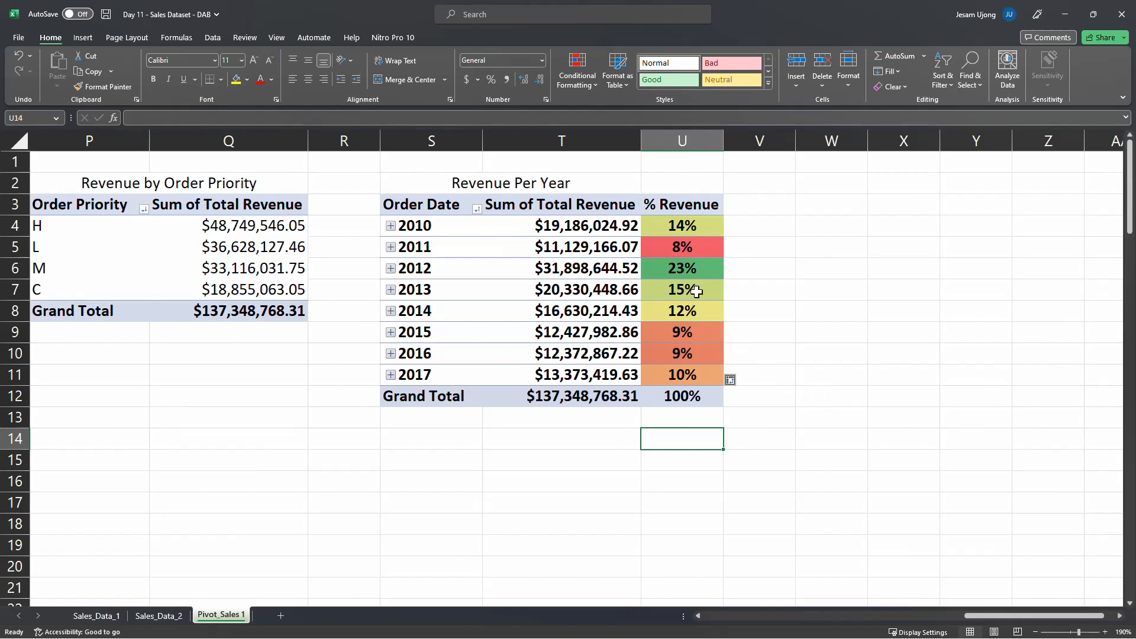
Examine each year's color-scaled share in the % Revenue column against the year labels and the grand total revenue
click(426, 271)
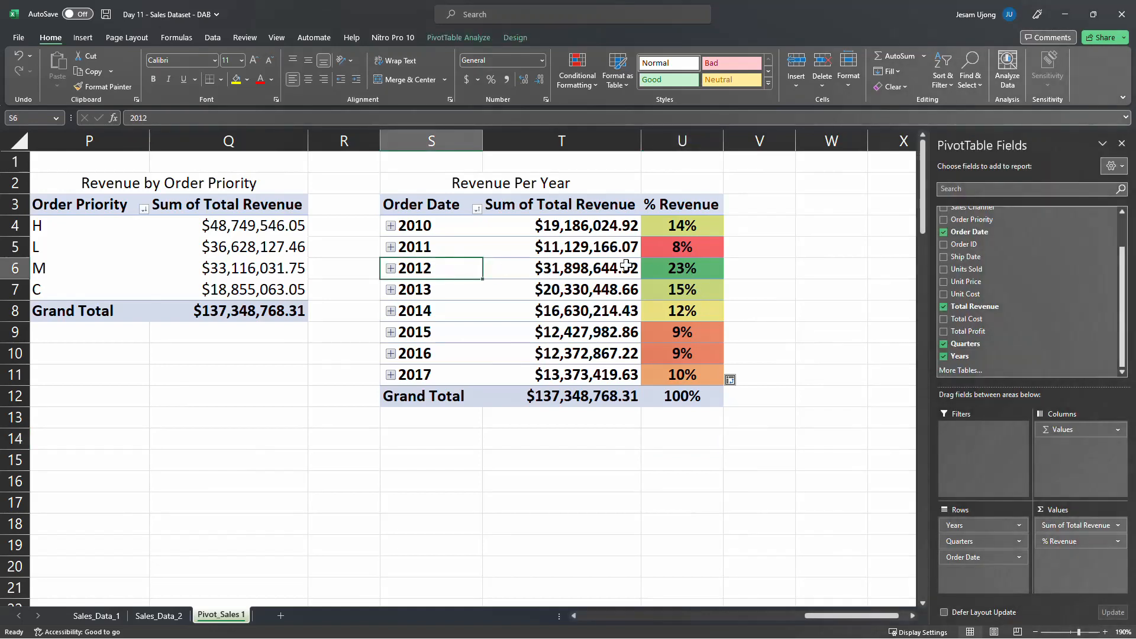
click(671, 268)
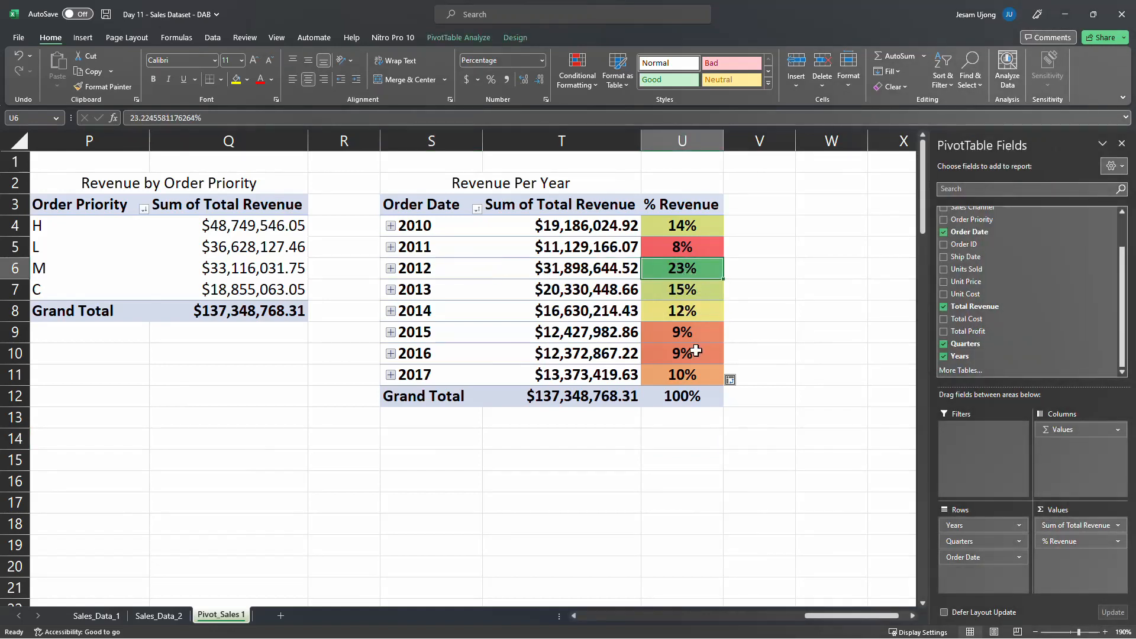
click(623, 397)
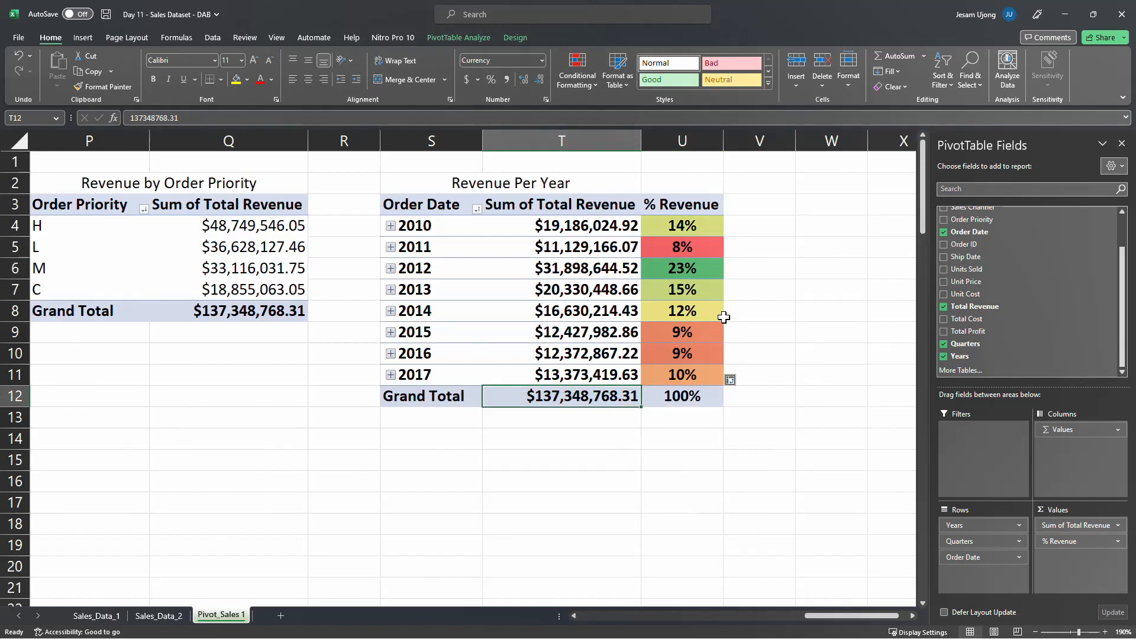
mouse_move(717, 311)
click(680, 249)
mouse_move(686, 273)
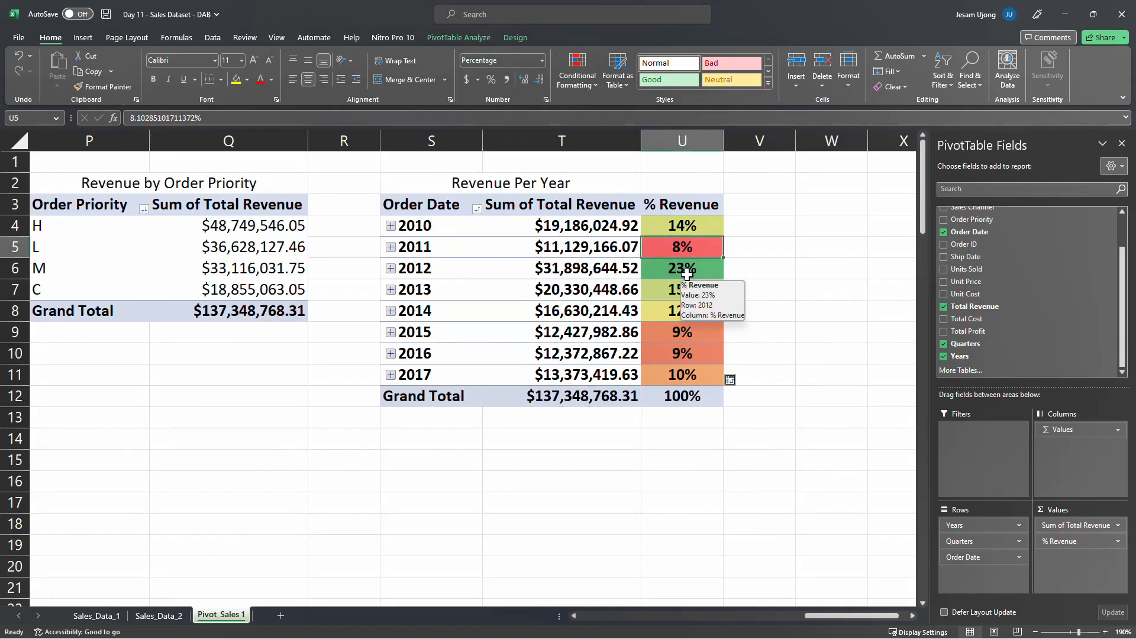
mouse_move(594, 405)
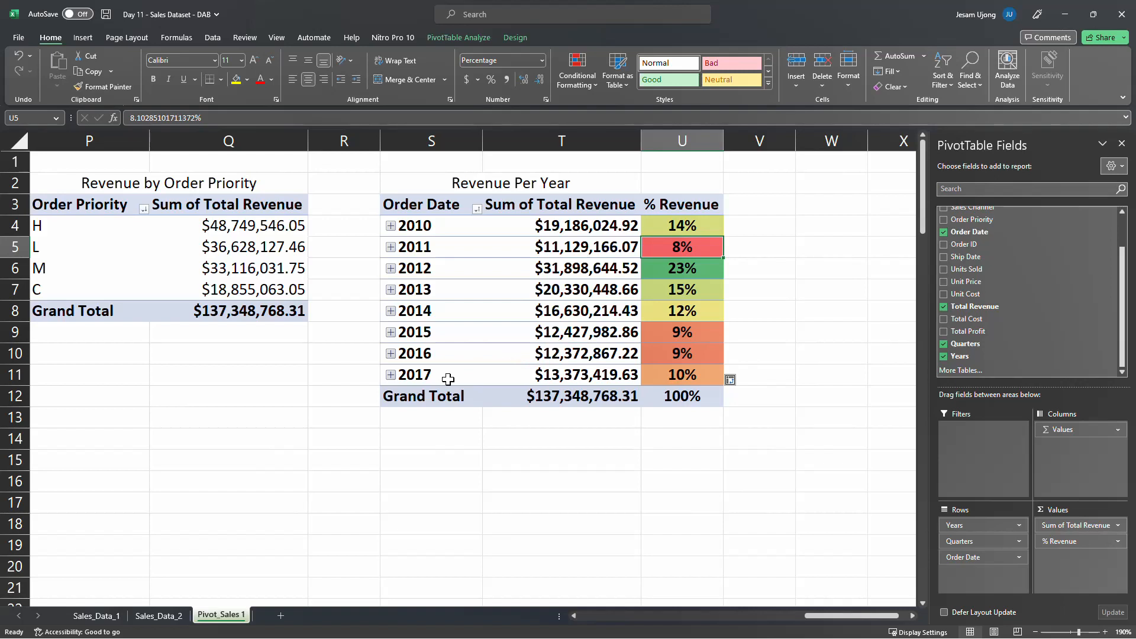
click(690, 377)
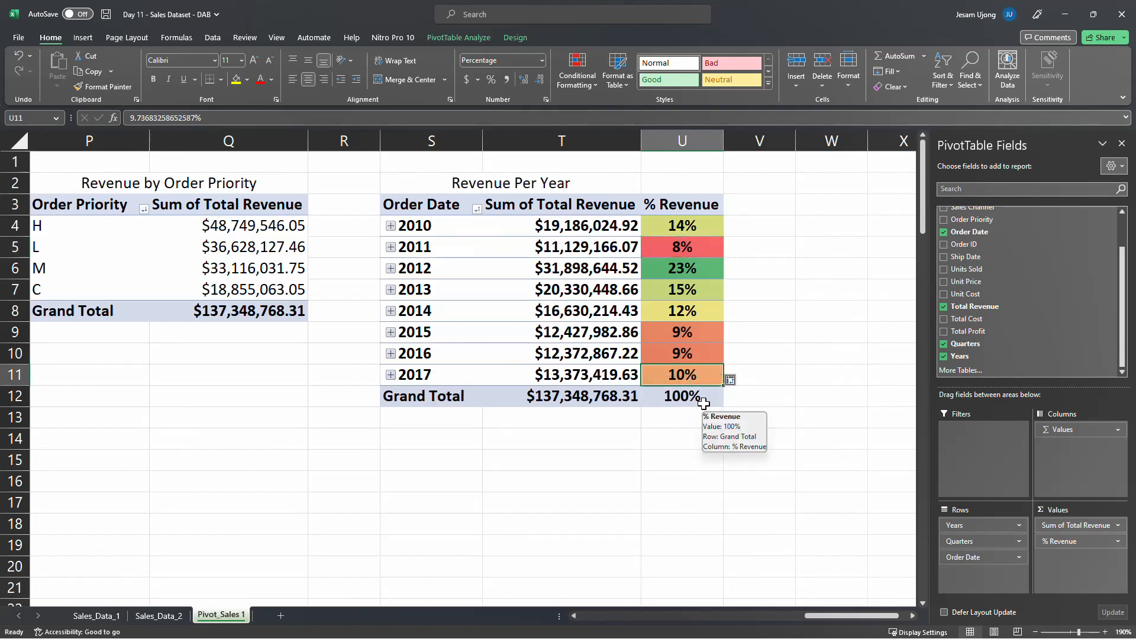
click(601, 398)
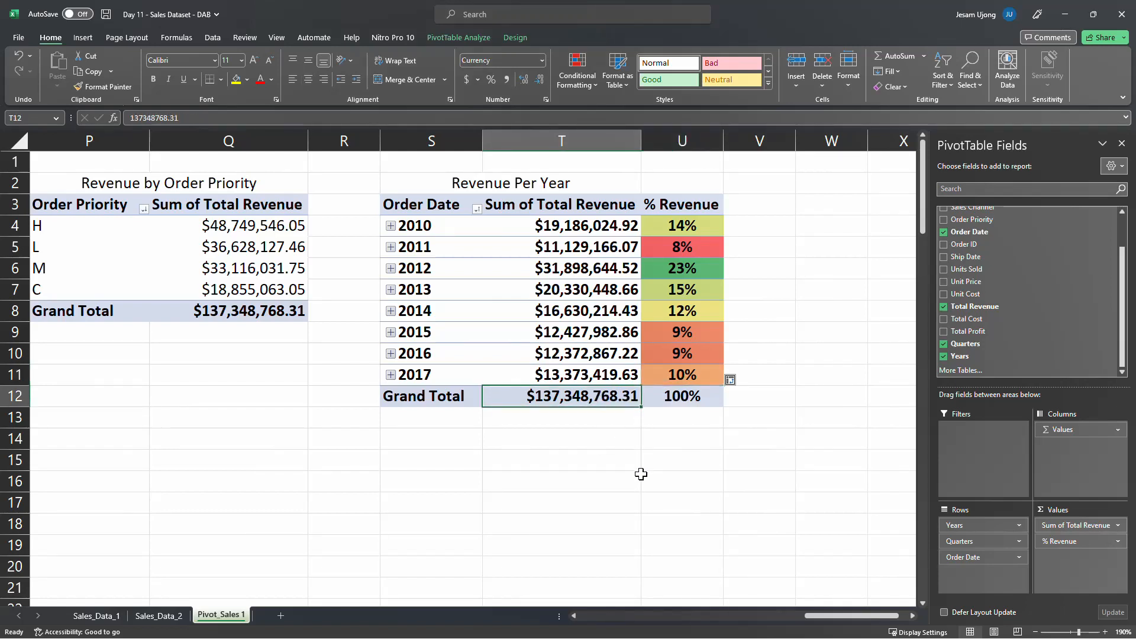
click(700, 382)
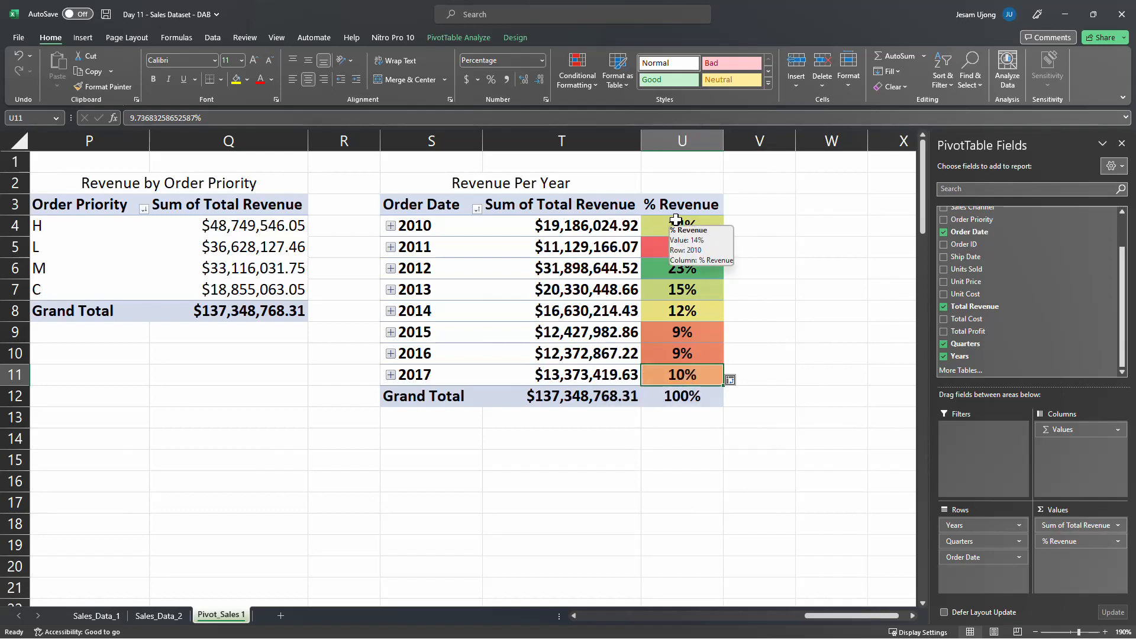
click(435, 227)
click(438, 249)
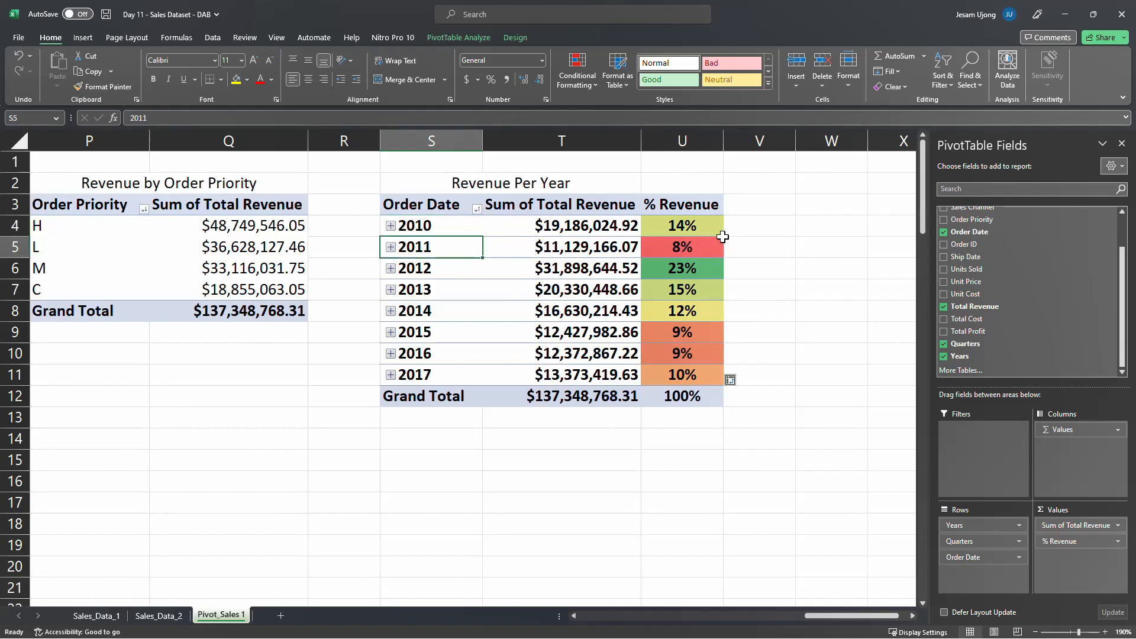
Add Total Revenue as a third value column in the Revenue Per Year PivotTable and rename it YoY
click(702, 224)
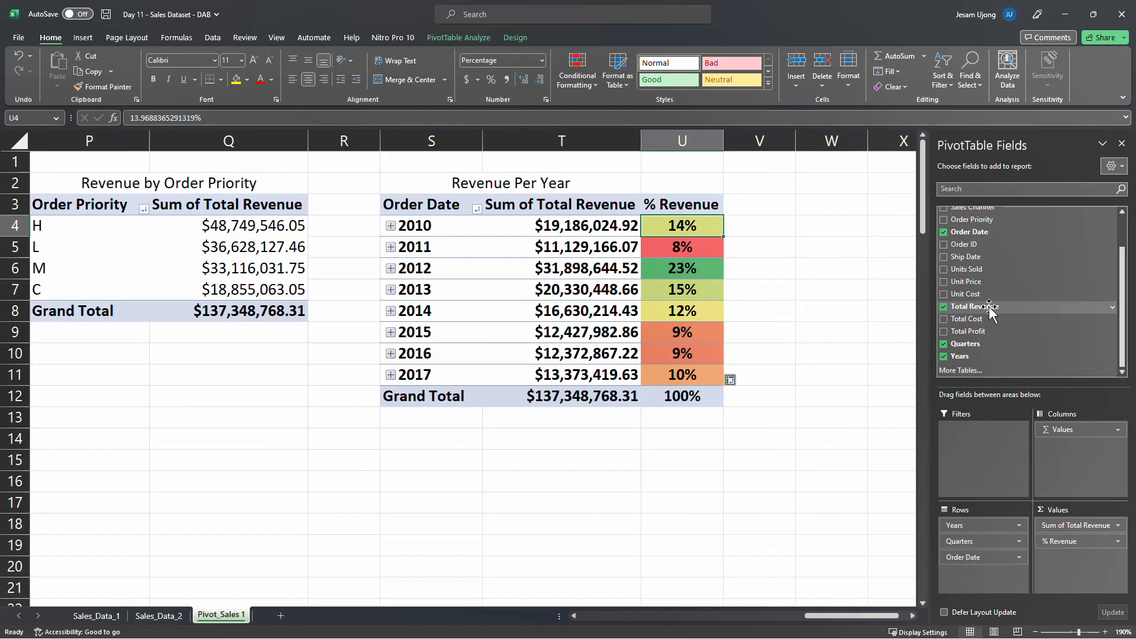
drag(990, 308, 1081, 559)
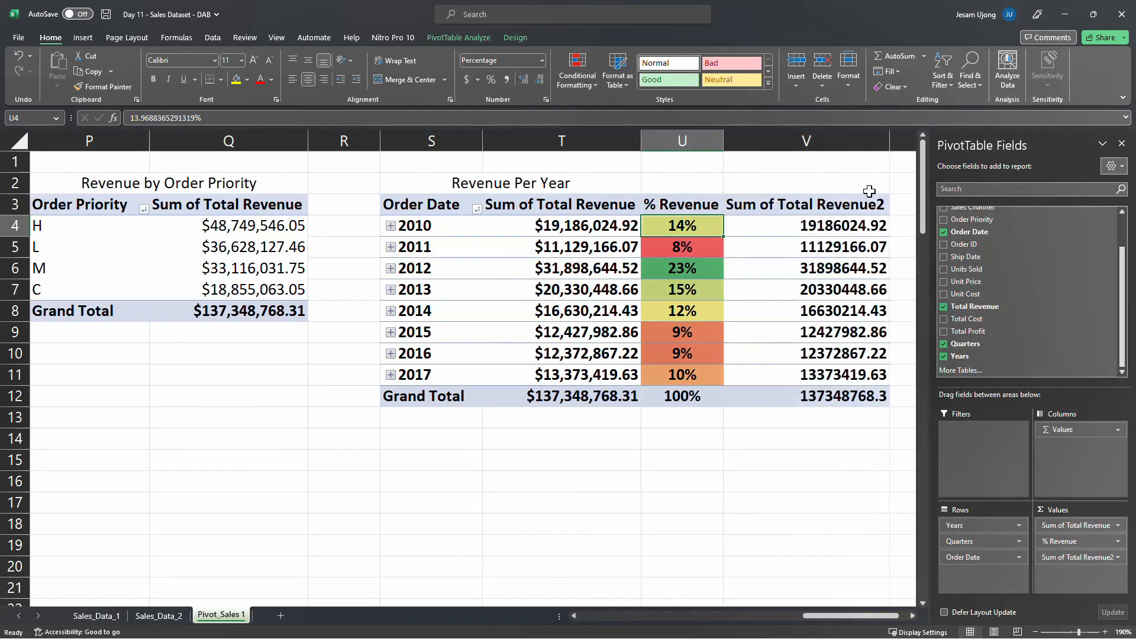
drag(863, 617, 905, 624)
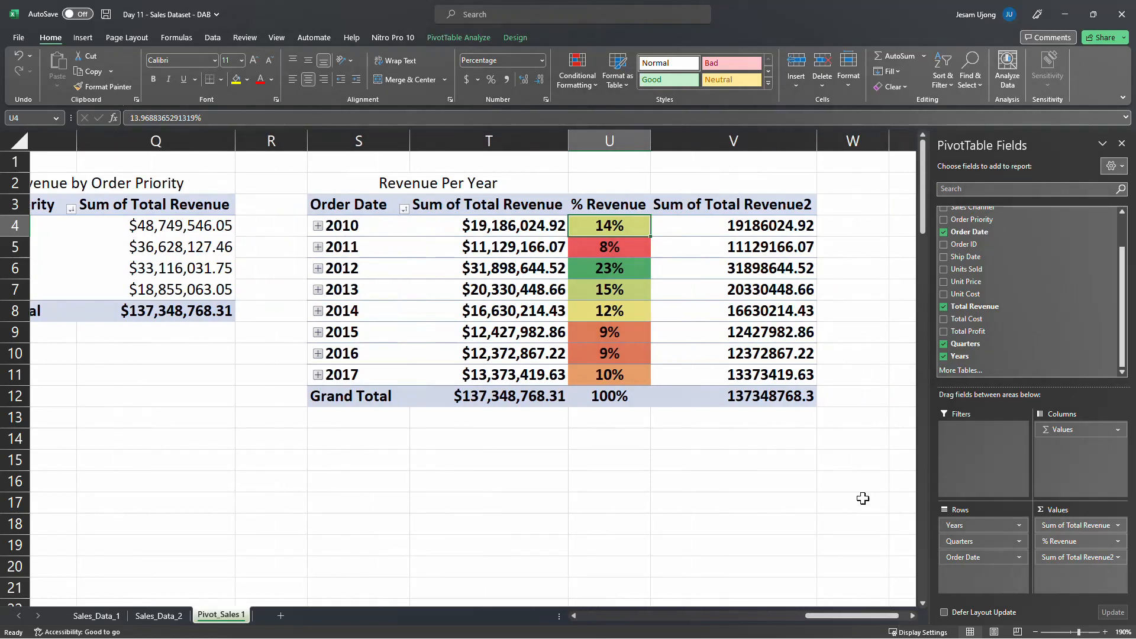
click(762, 226)
click(728, 199)
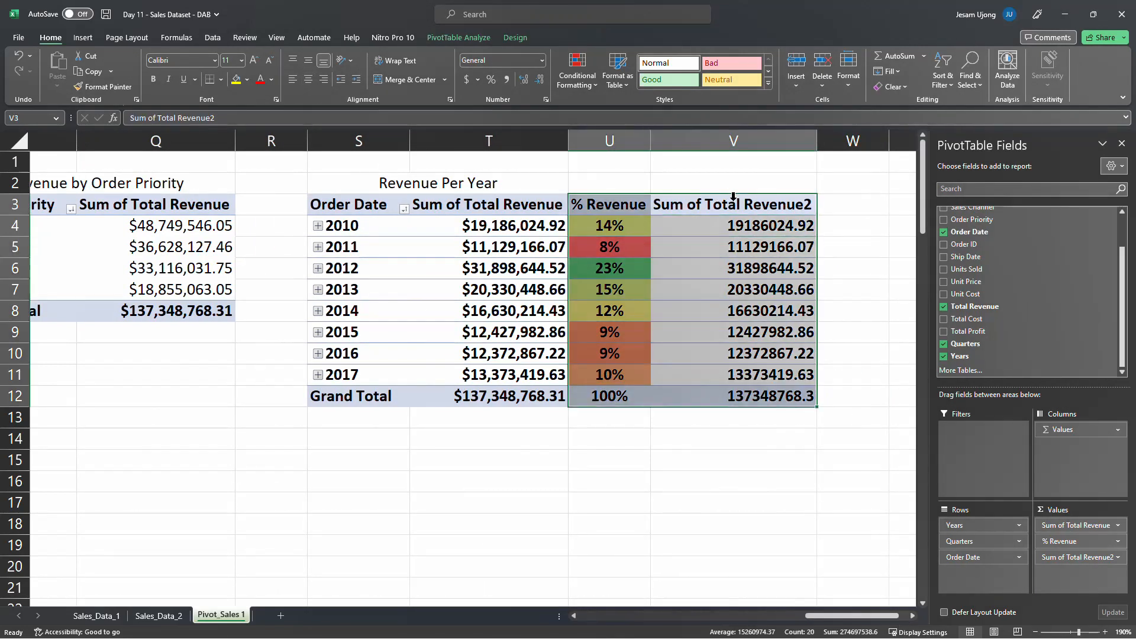
click(742, 207)
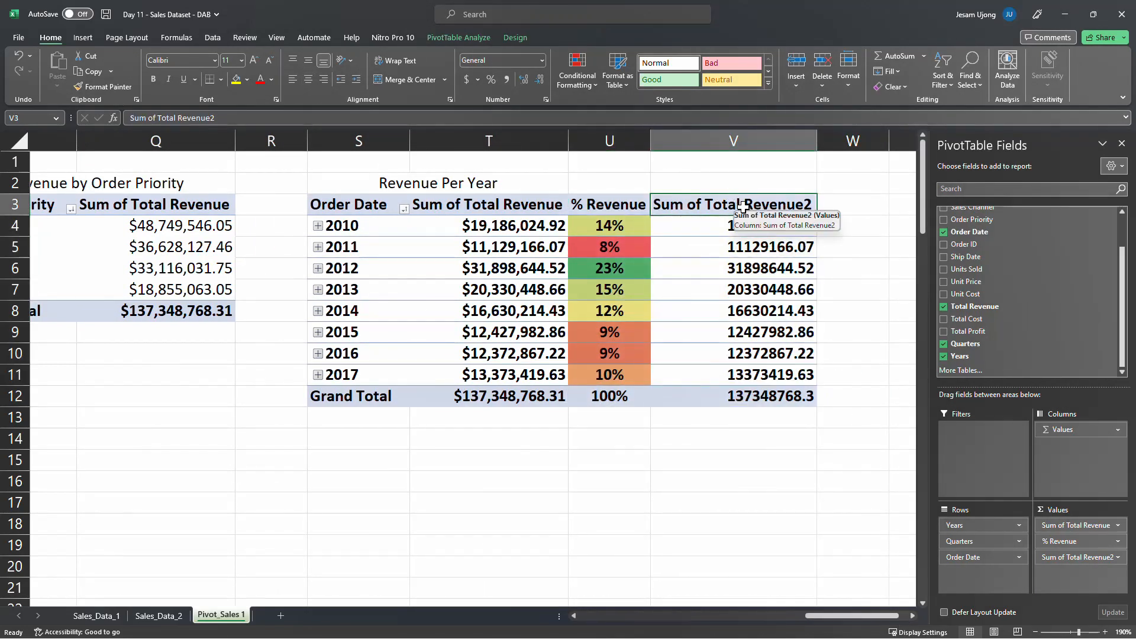
text(Y)
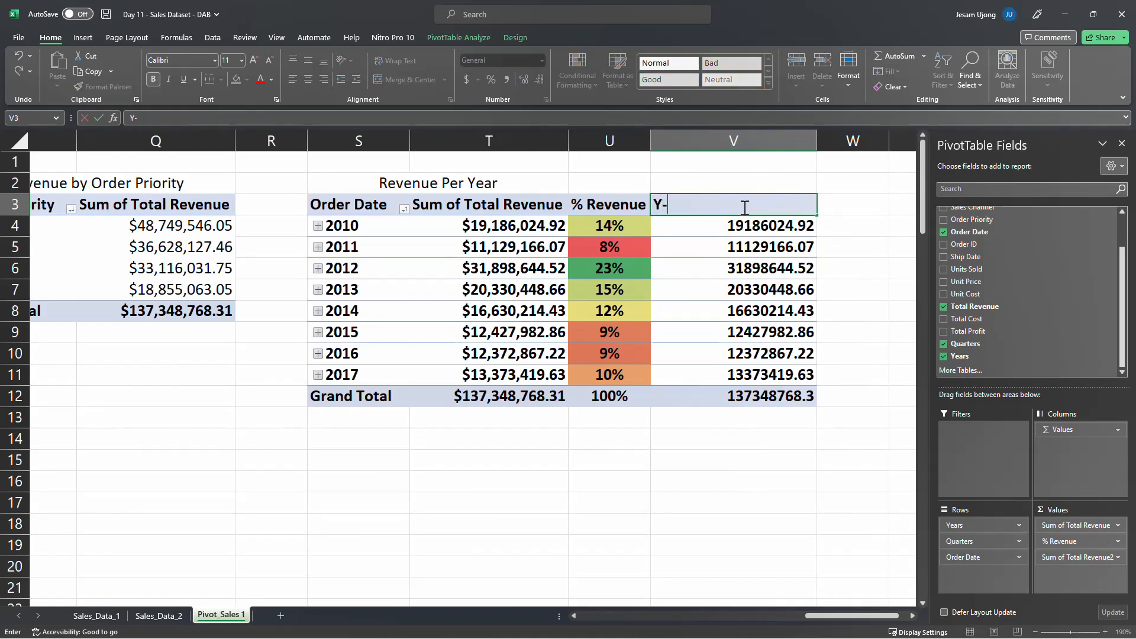
text(oY)
key(Return)
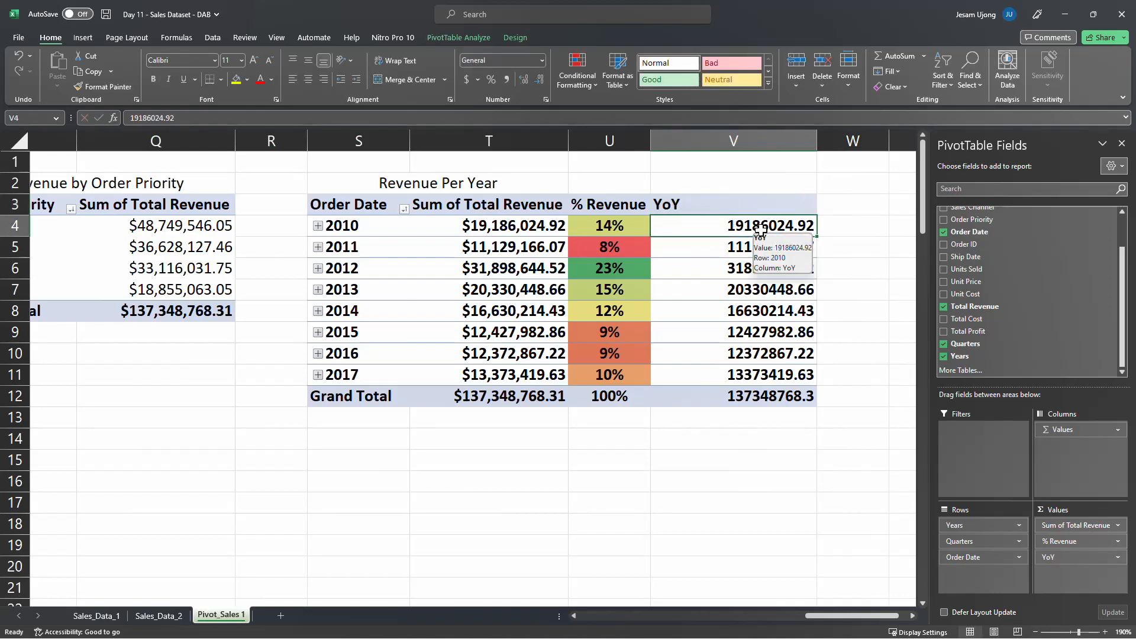
Try to show the YoY values as % Difference From with Years as the base field, checking the available base items
right_click(732, 226)
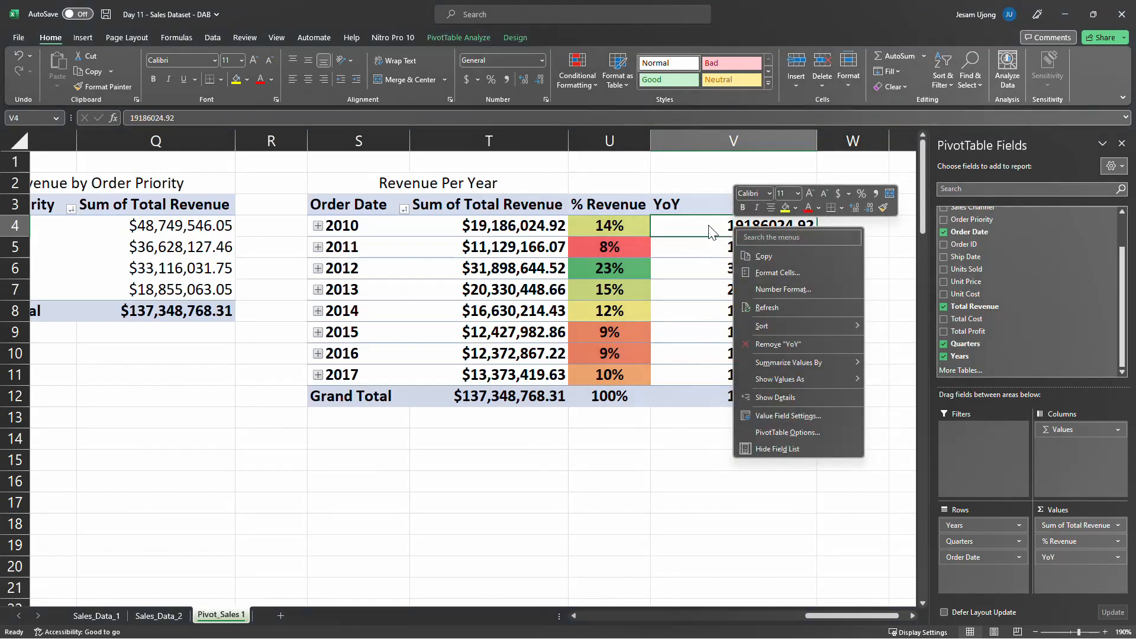
mouse_move(809, 380)
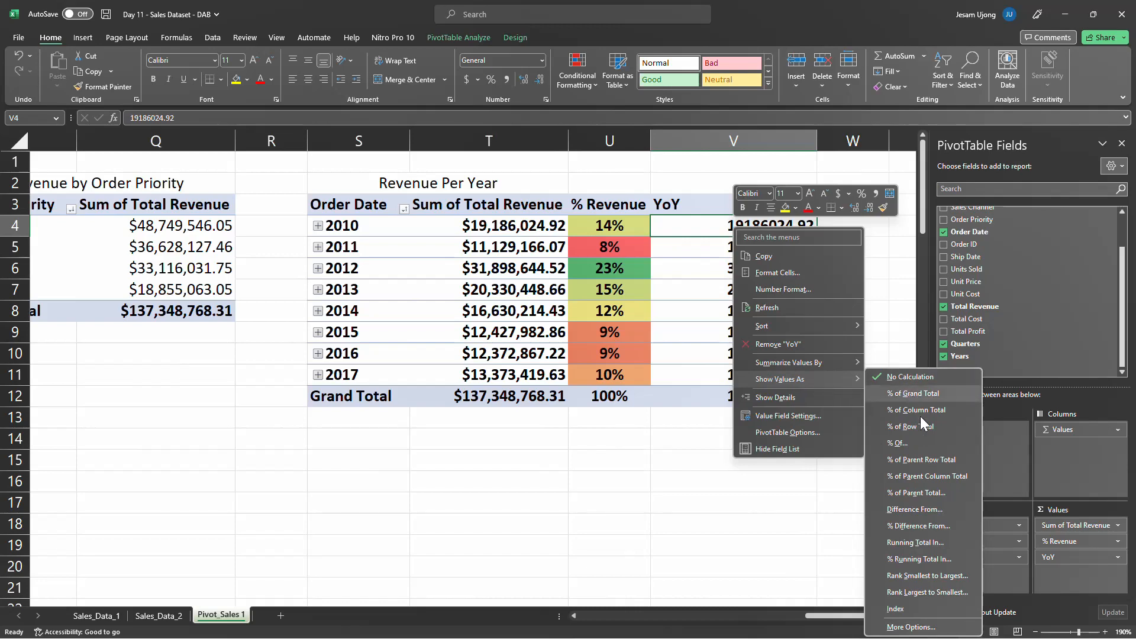
click(930, 531)
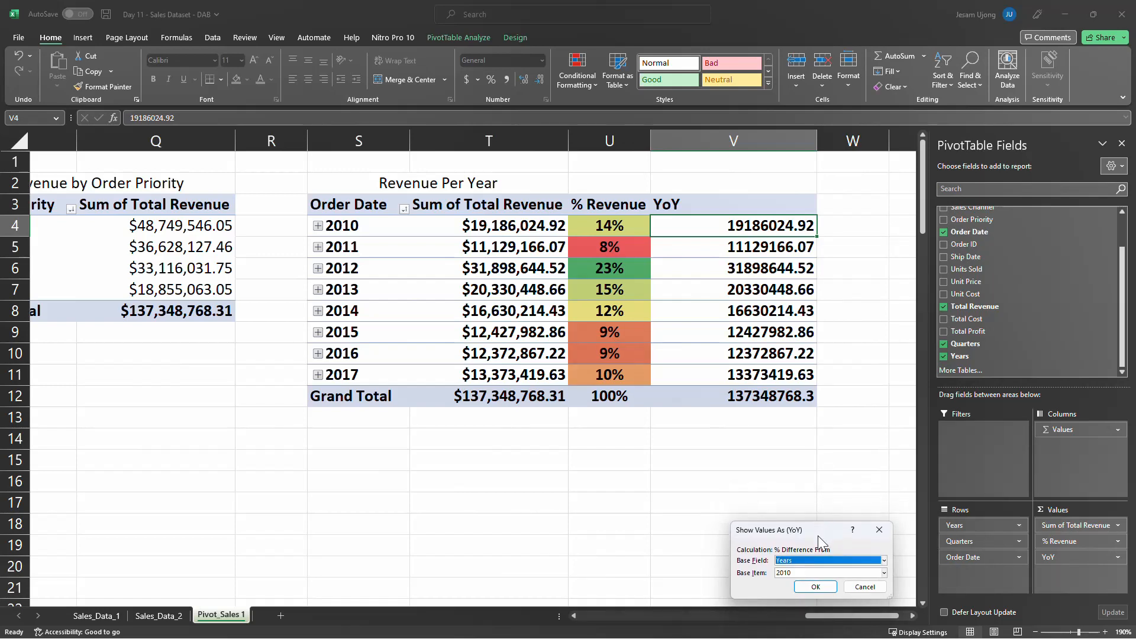
drag(817, 535, 715, 424)
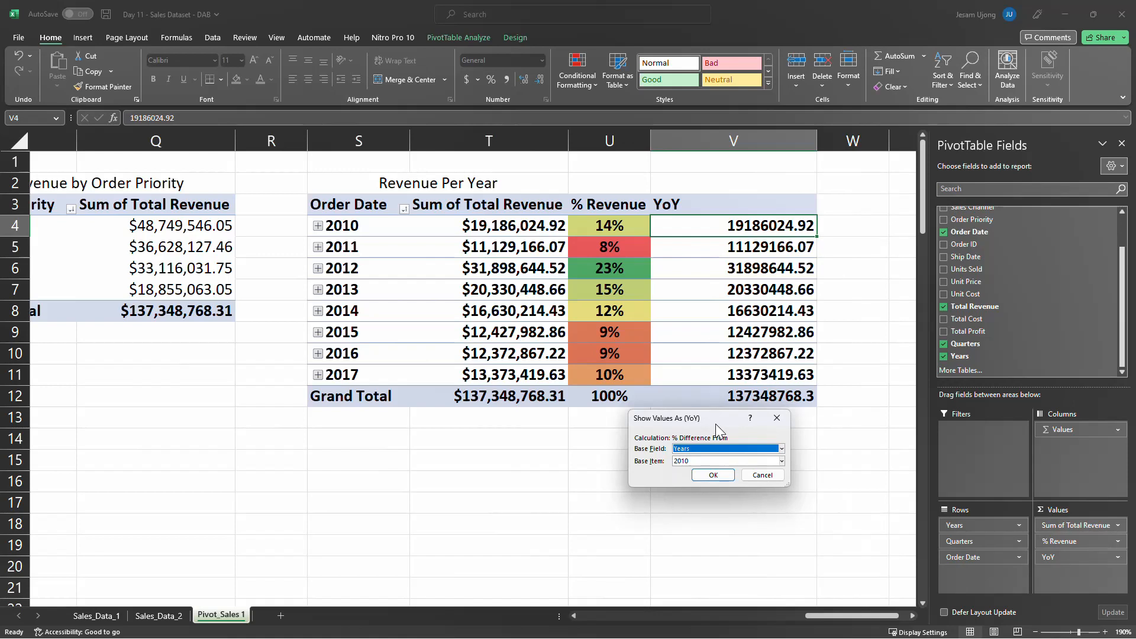
click(781, 462)
click(780, 463)
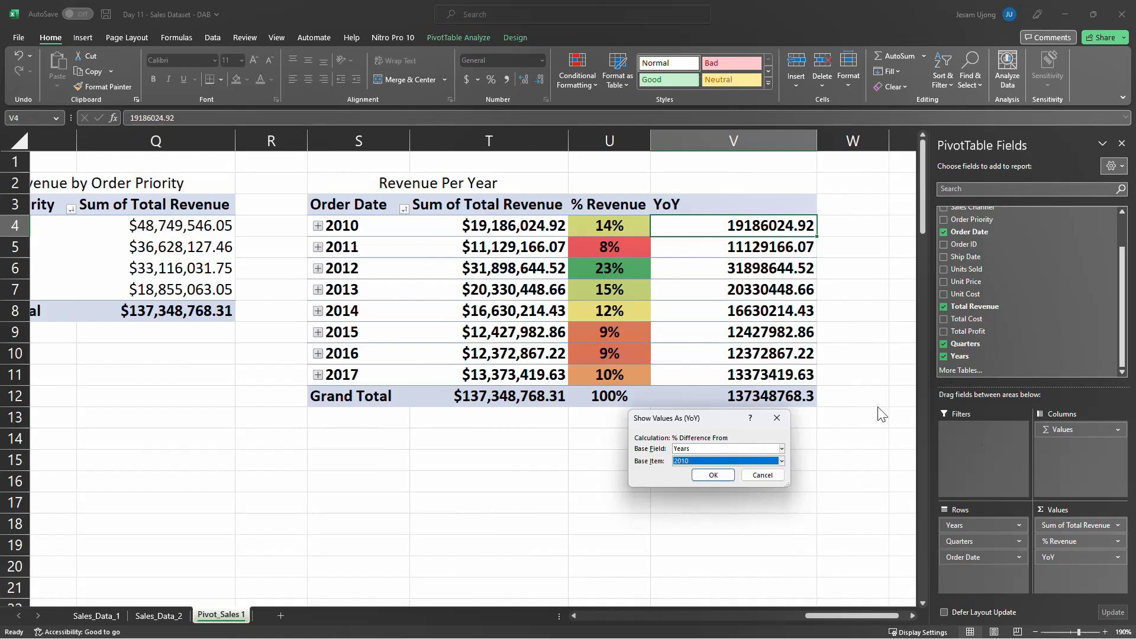
drag(719, 420, 684, 418)
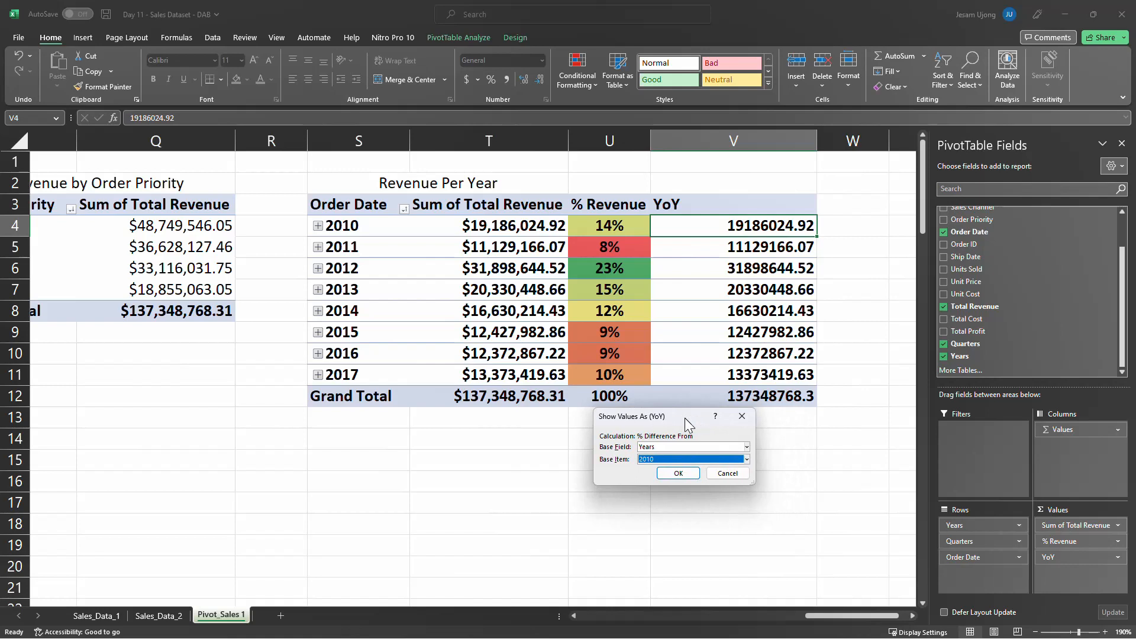
click(746, 460)
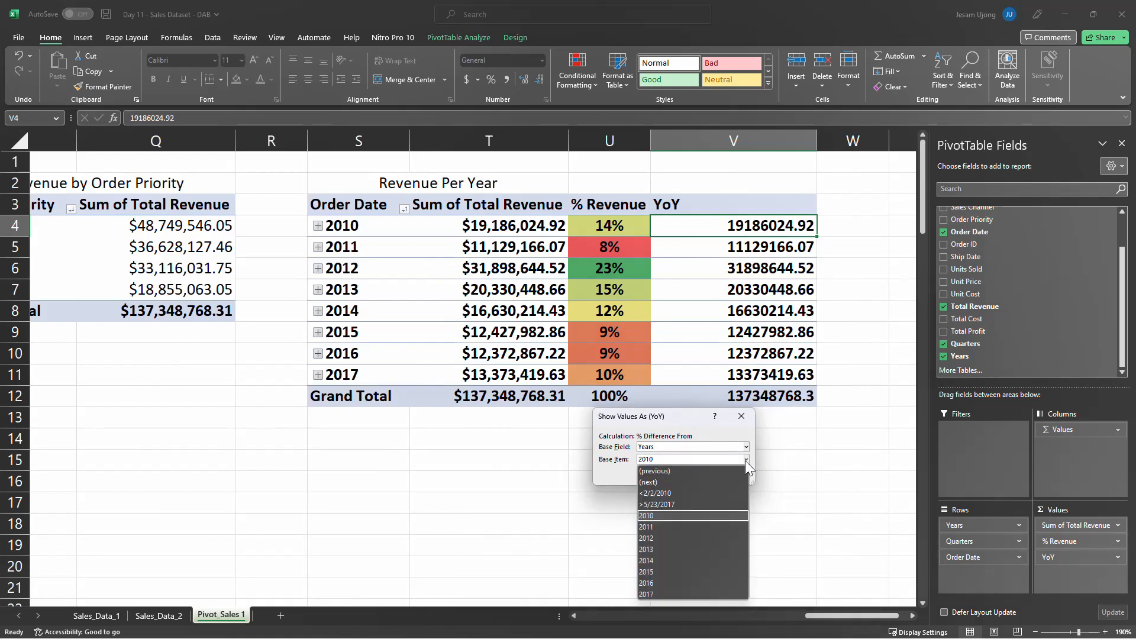
click(744, 461)
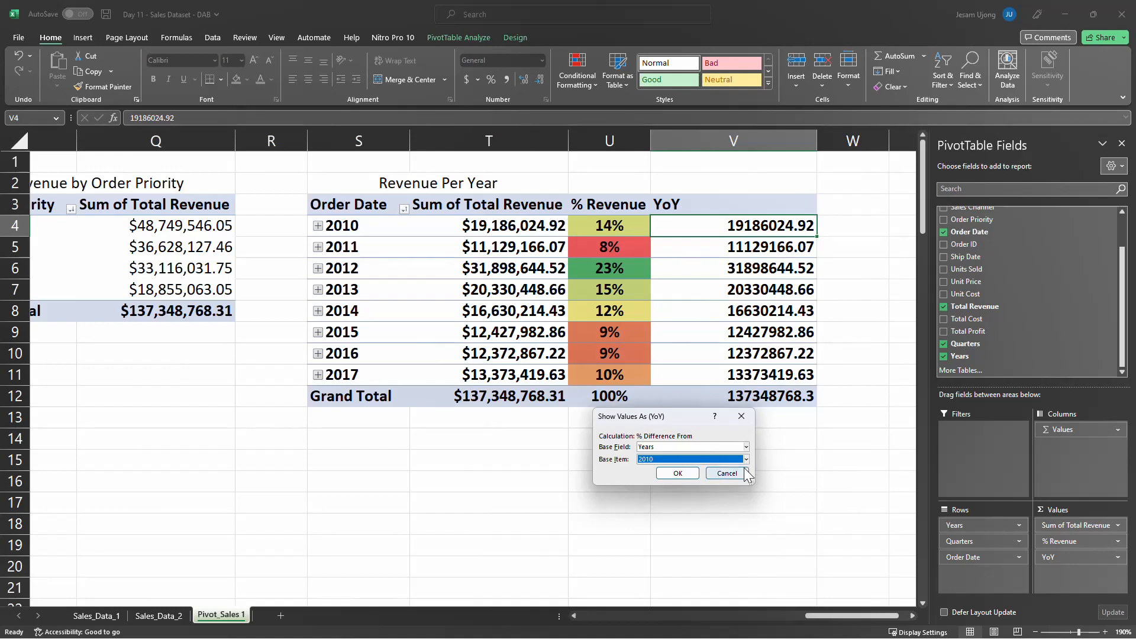
click(727, 474)
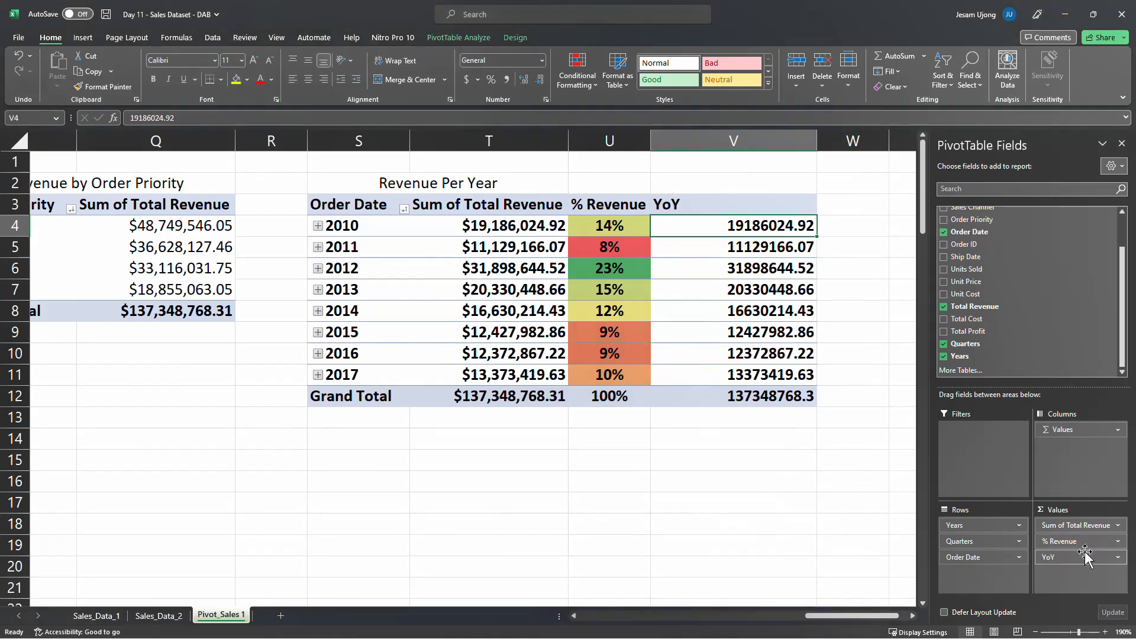
Remove the YoY value field from the Revenue Per Year PivotTable
drag(1084, 556, 723, 535)
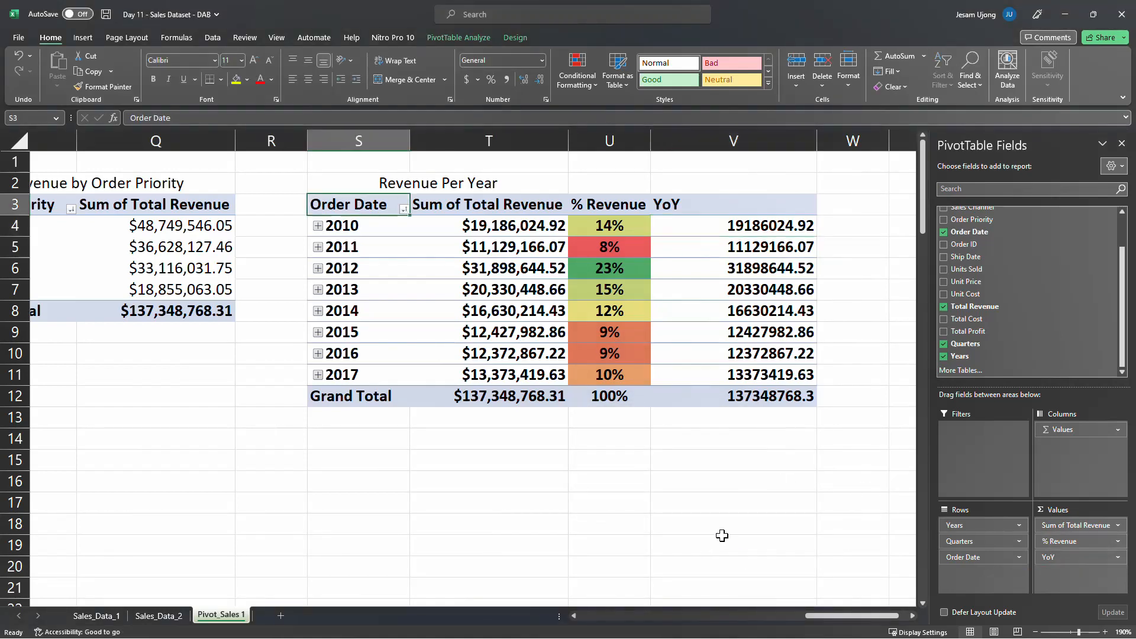
click(516, 269)
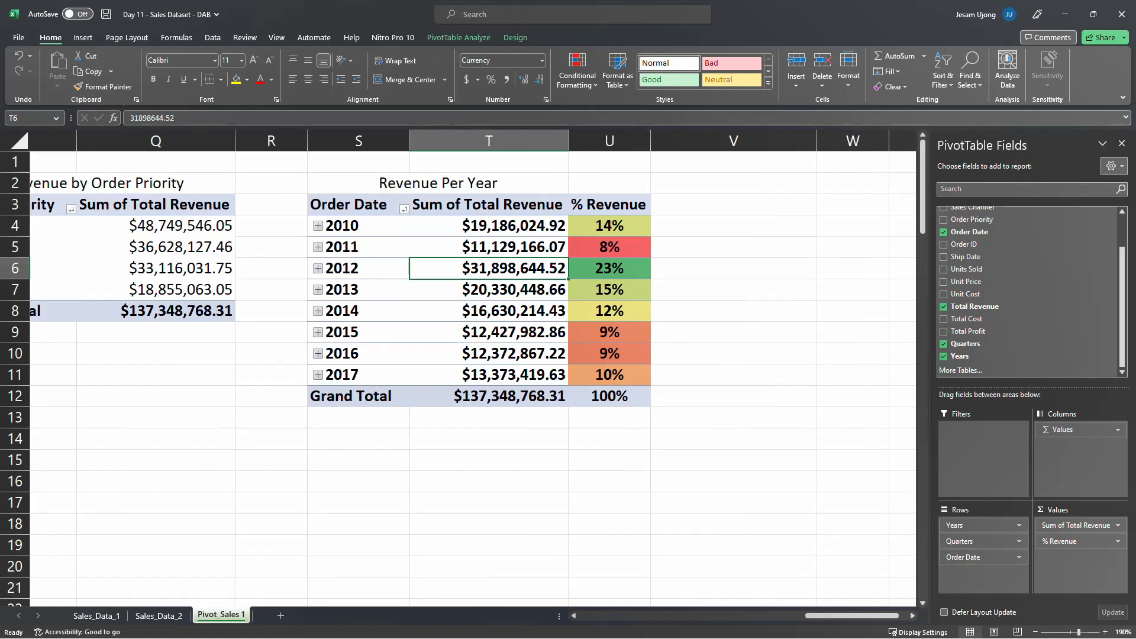
Expand 2010 in the Revenue Per Year PivotTable to view its quarters and collapse it again
key(alt+Tab)
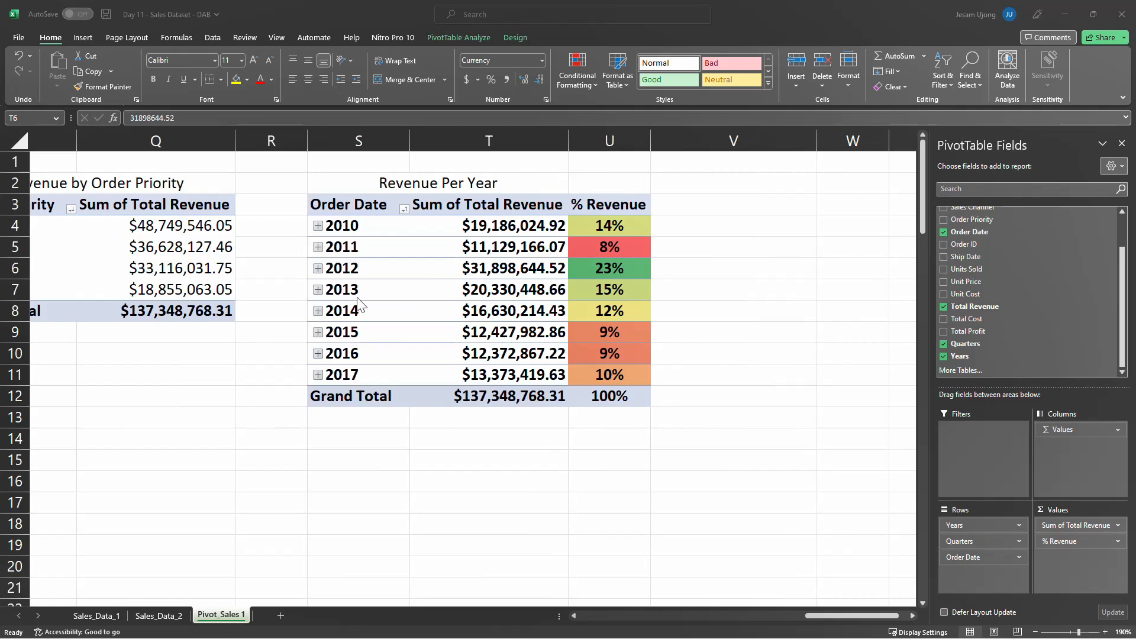
click(317, 226)
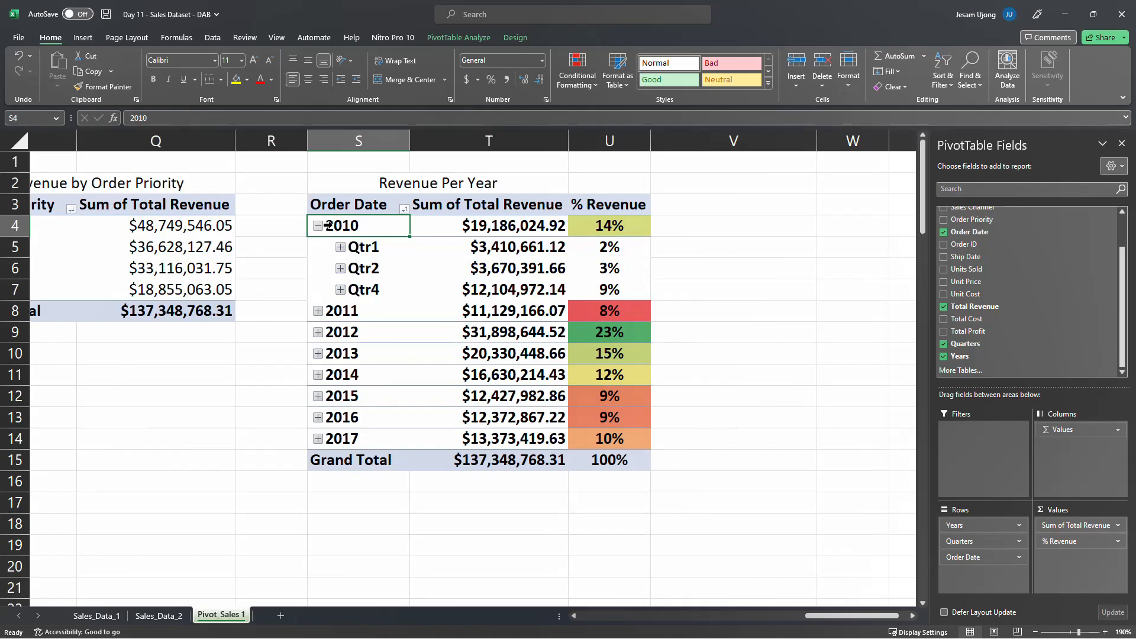
click(318, 226)
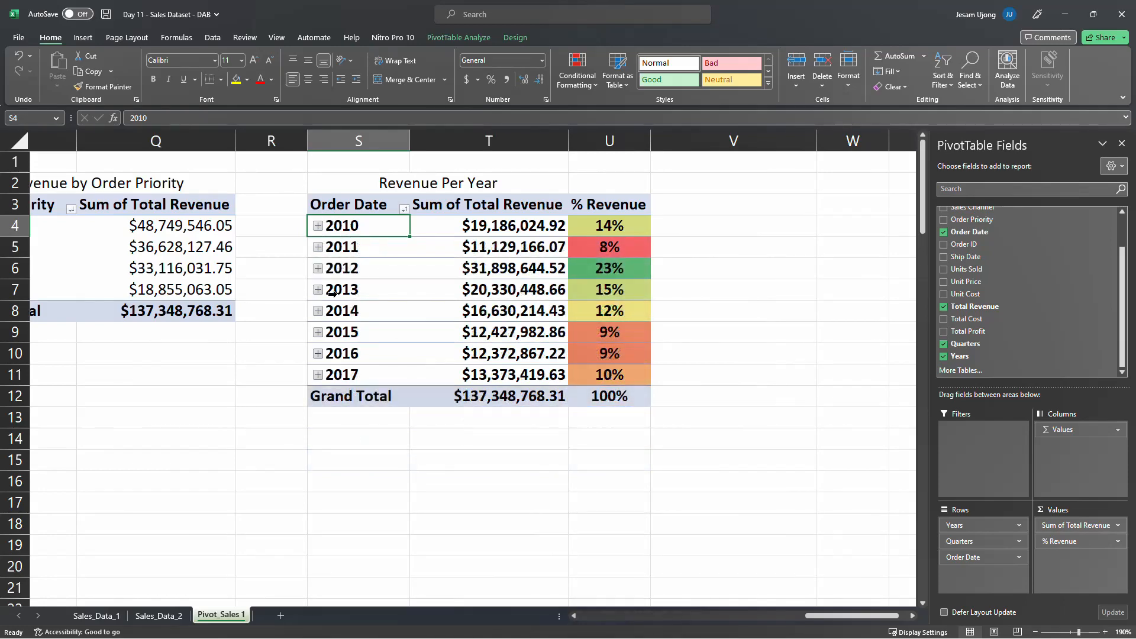
Group the order dates in the Revenue Per Year PivotTable by Days in addition to Months, Quarters and Years
right_click(345, 225)
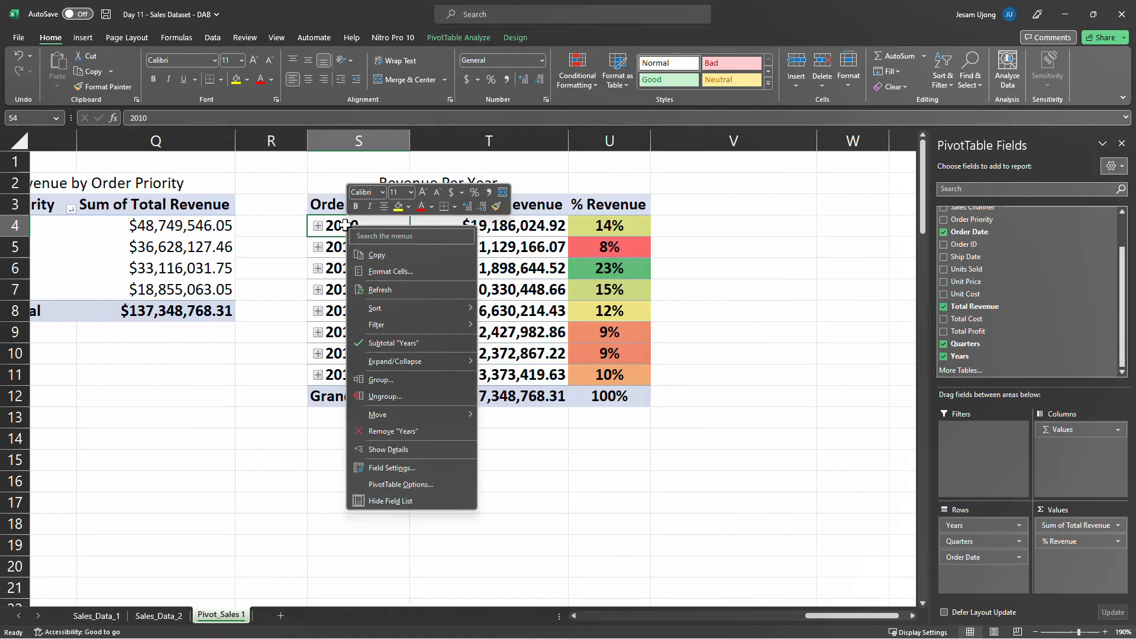
click(409, 381)
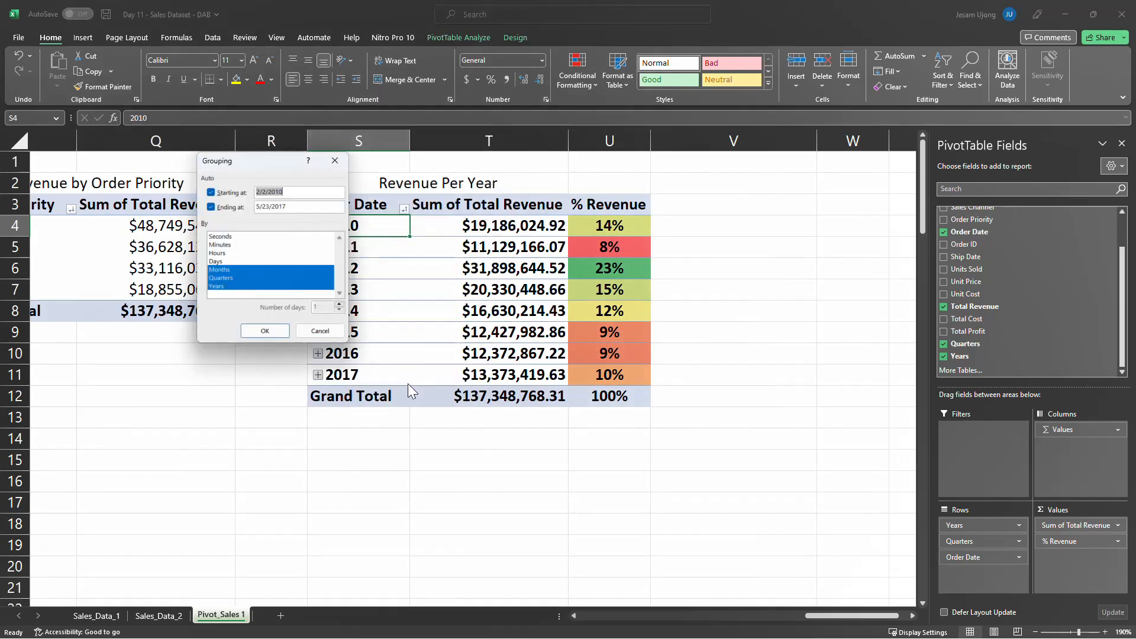
drag(240, 162, 208, 259)
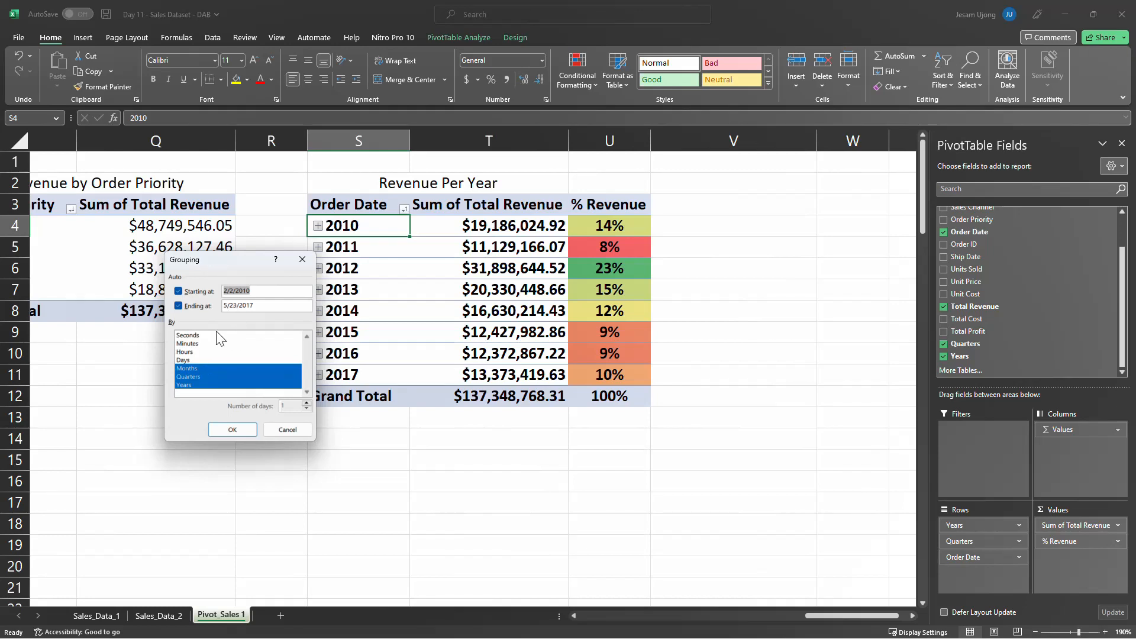
click(195, 361)
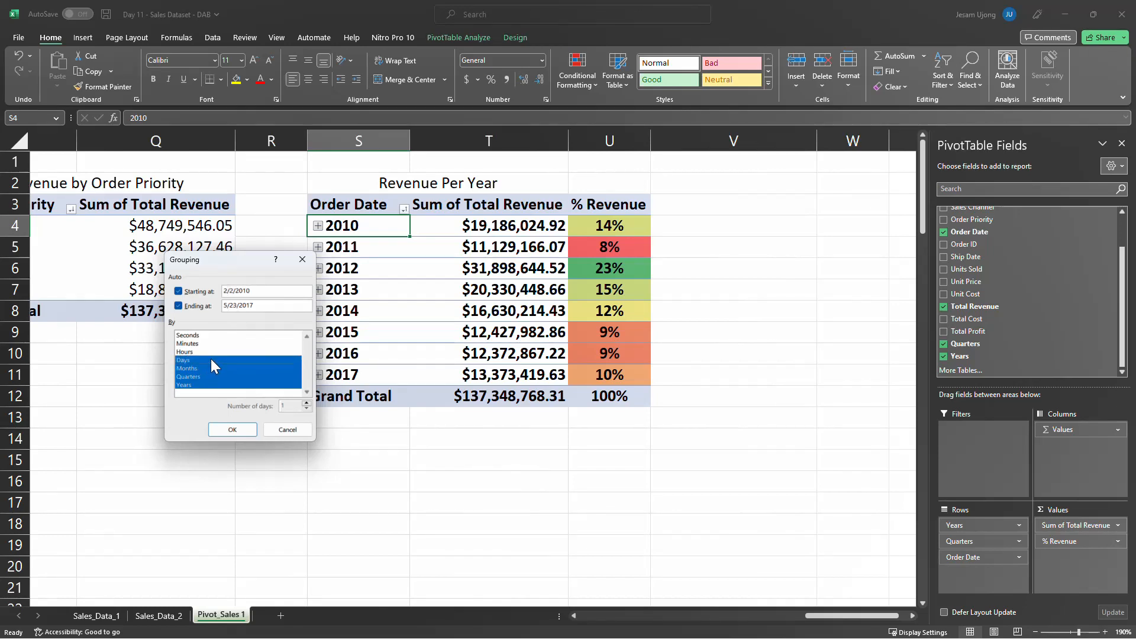
click(200, 360)
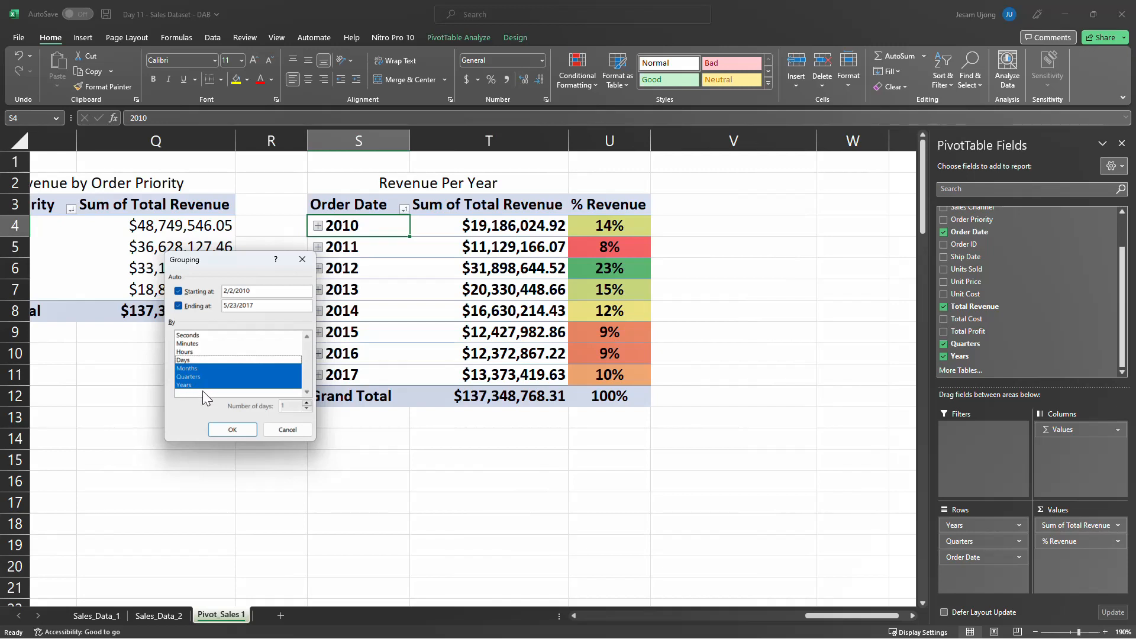
click(196, 361)
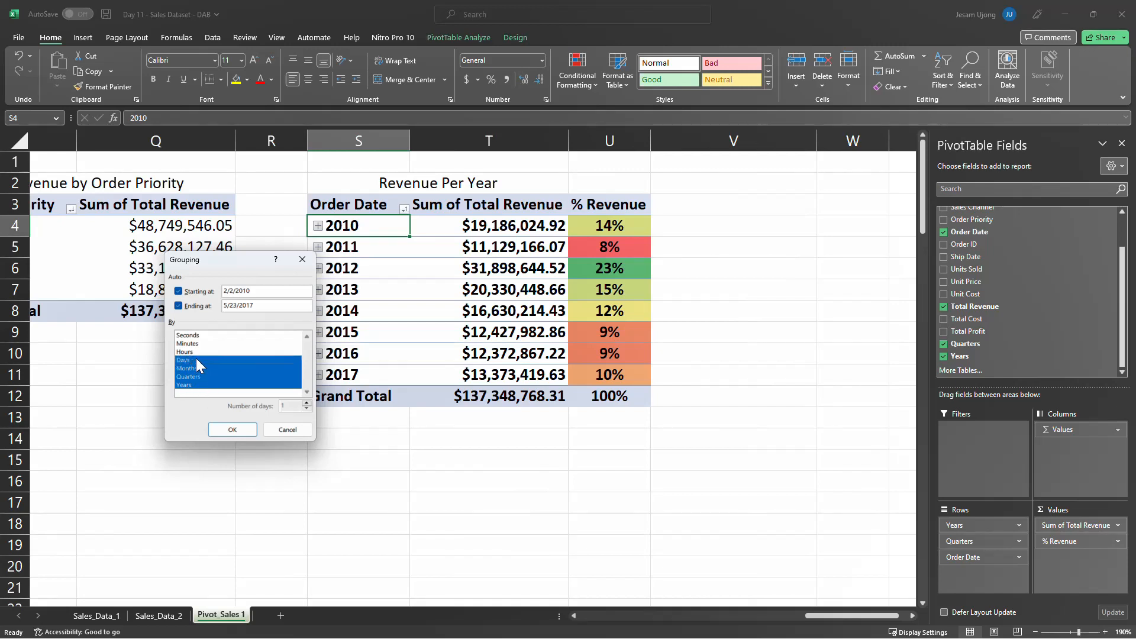
click(233, 427)
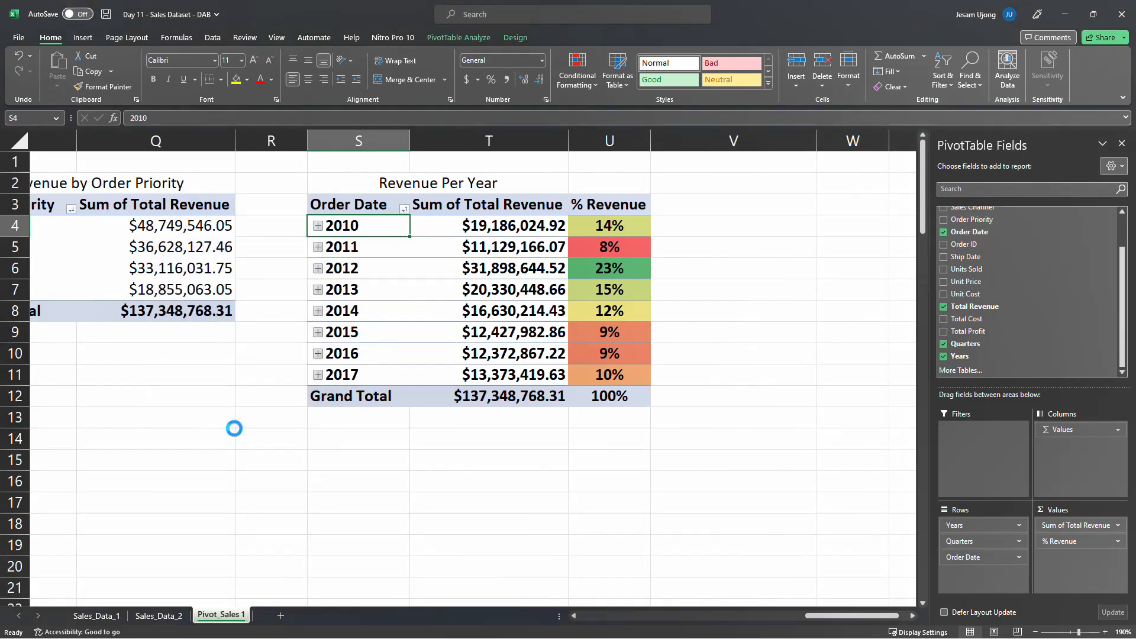
click(318, 226)
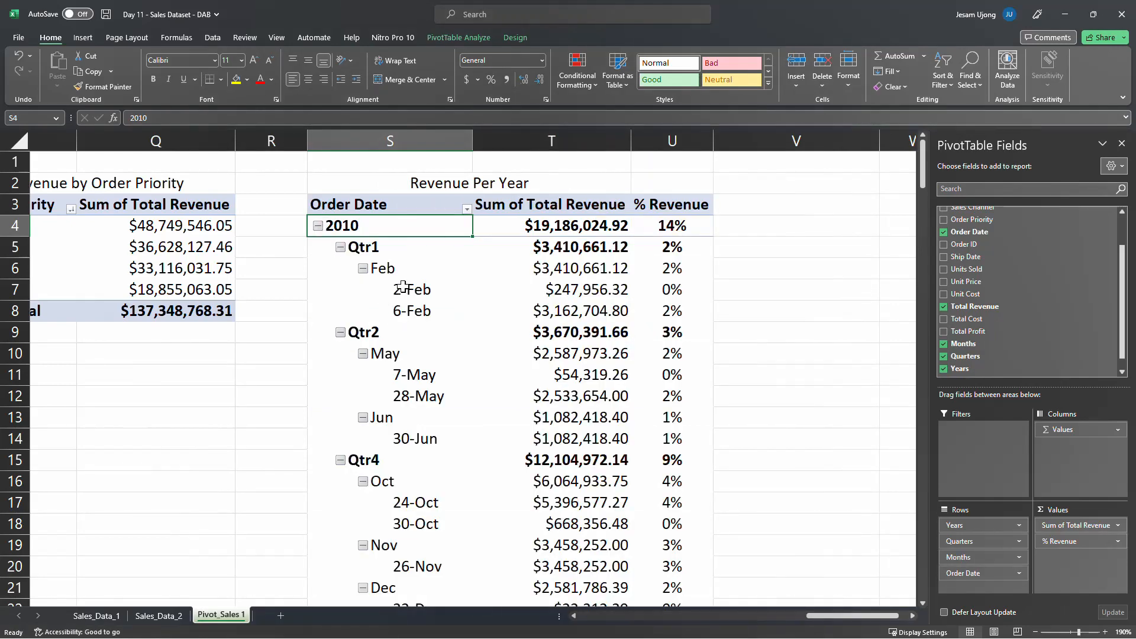
Remove Days from the order date grouping, keeping Months, Quarters and Years
right_click(343, 229)
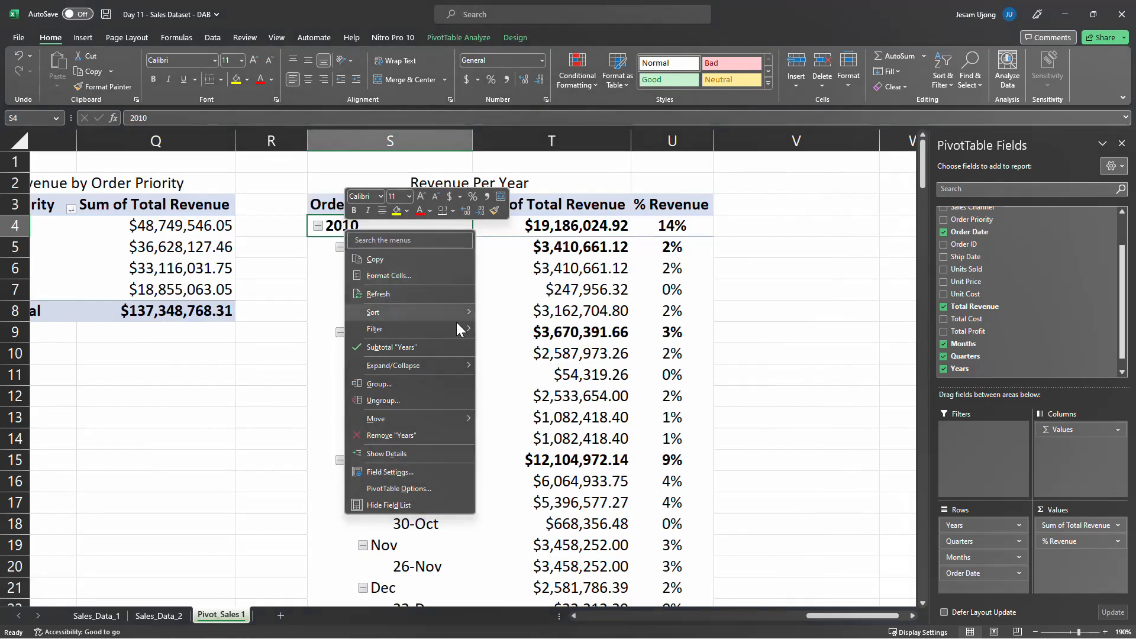
click(435, 385)
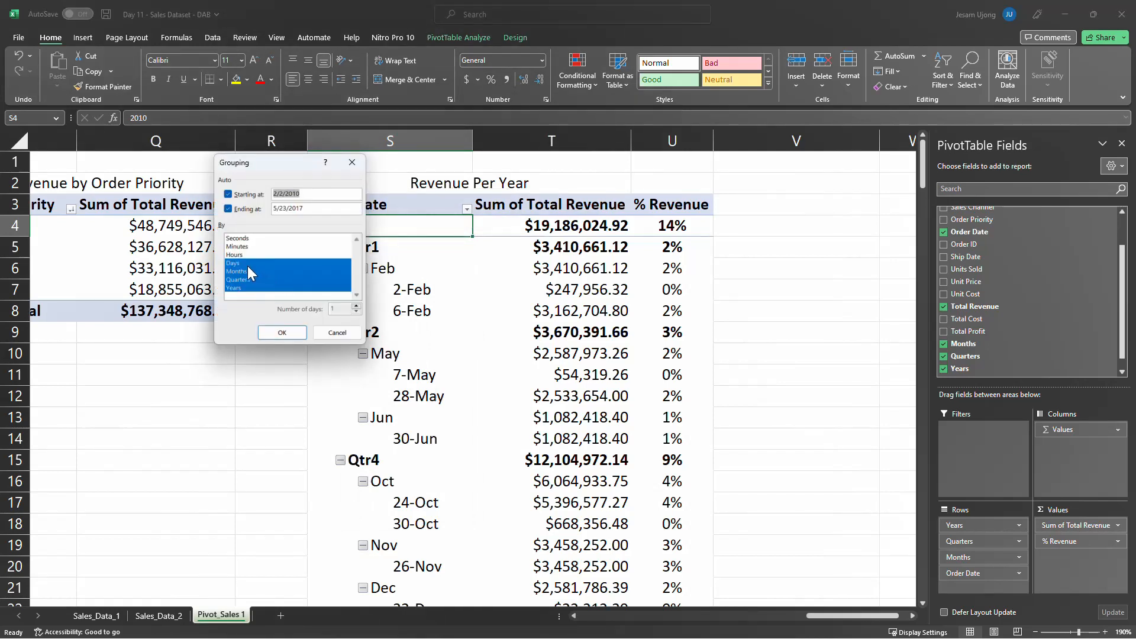
click(247, 263)
click(296, 335)
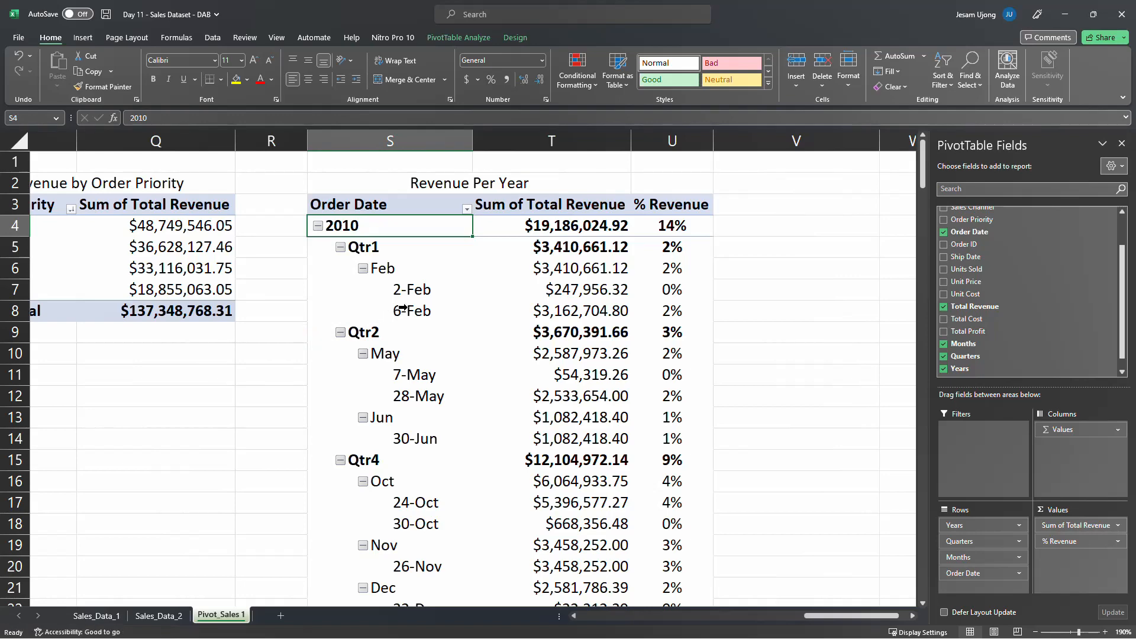
Collapse the entire Years field in the Revenue Per Year PivotTable
right_click(370, 228)
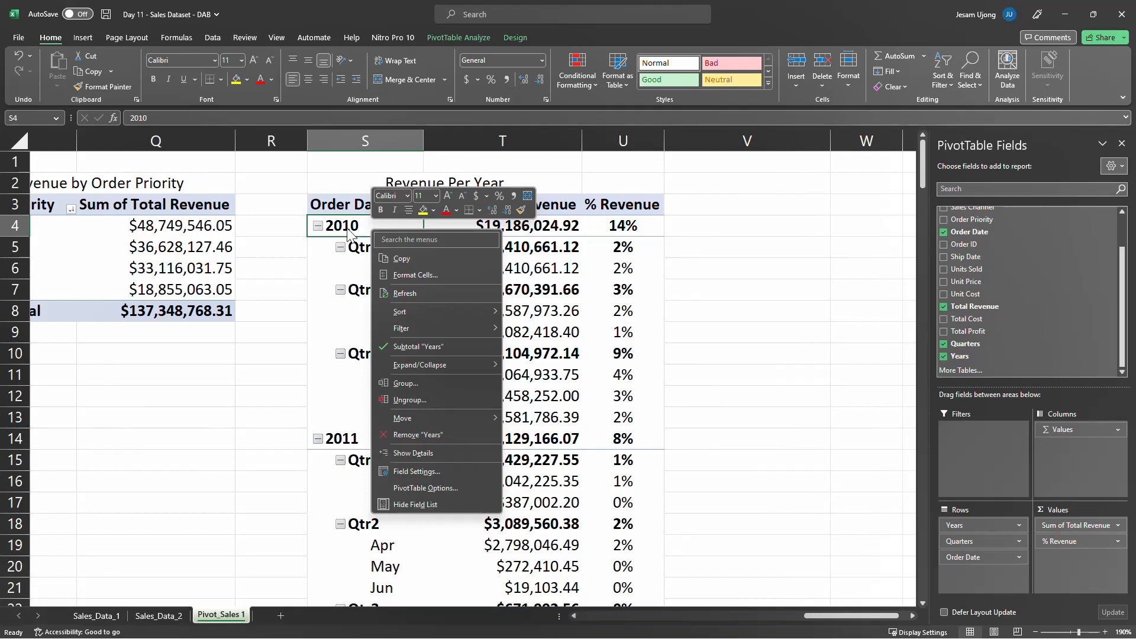
key(Escape)
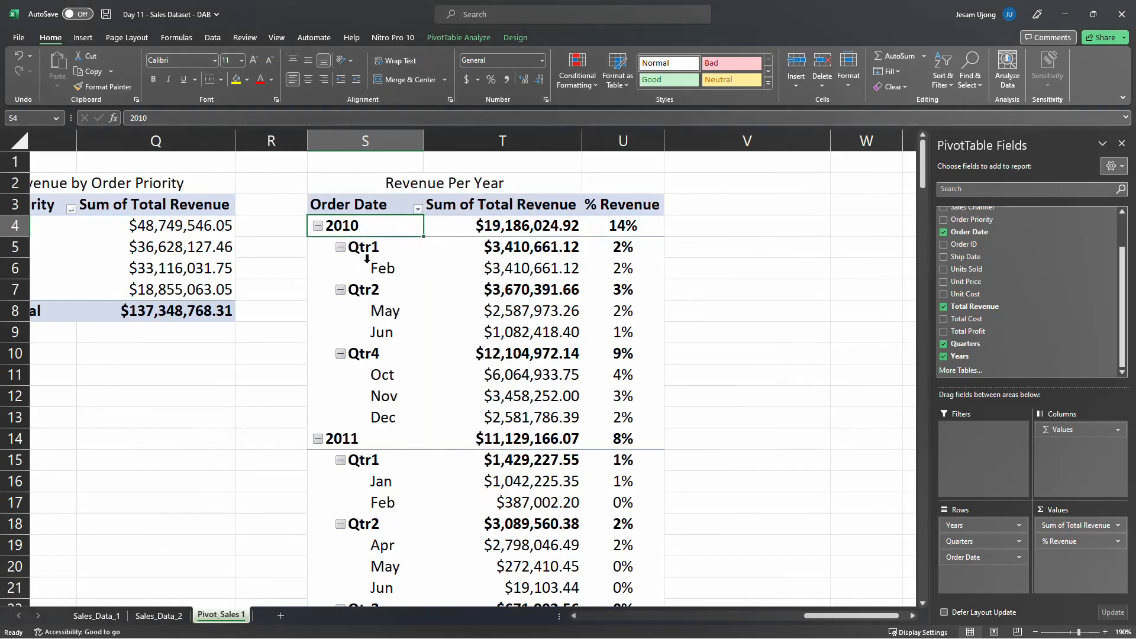
right_click(363, 227)
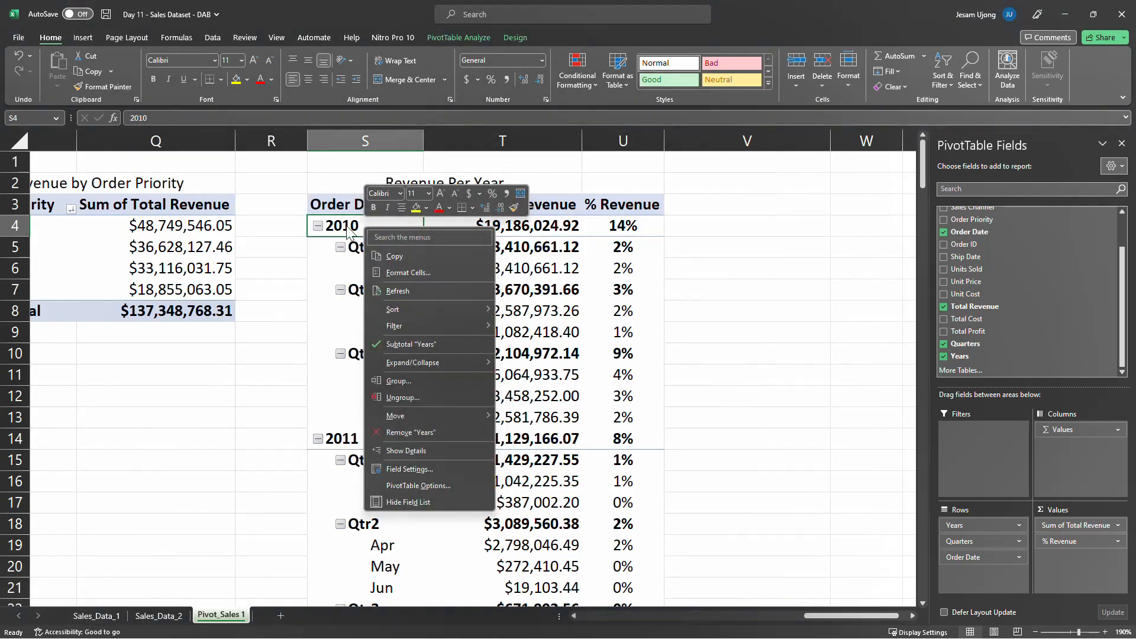
mouse_move(442, 362)
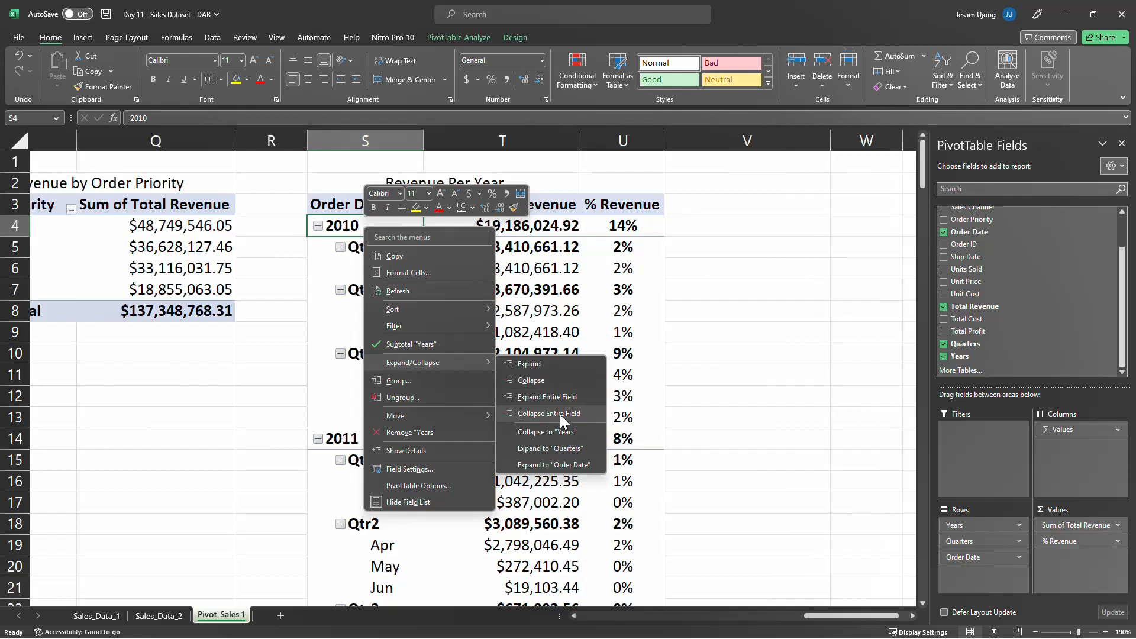
click(561, 415)
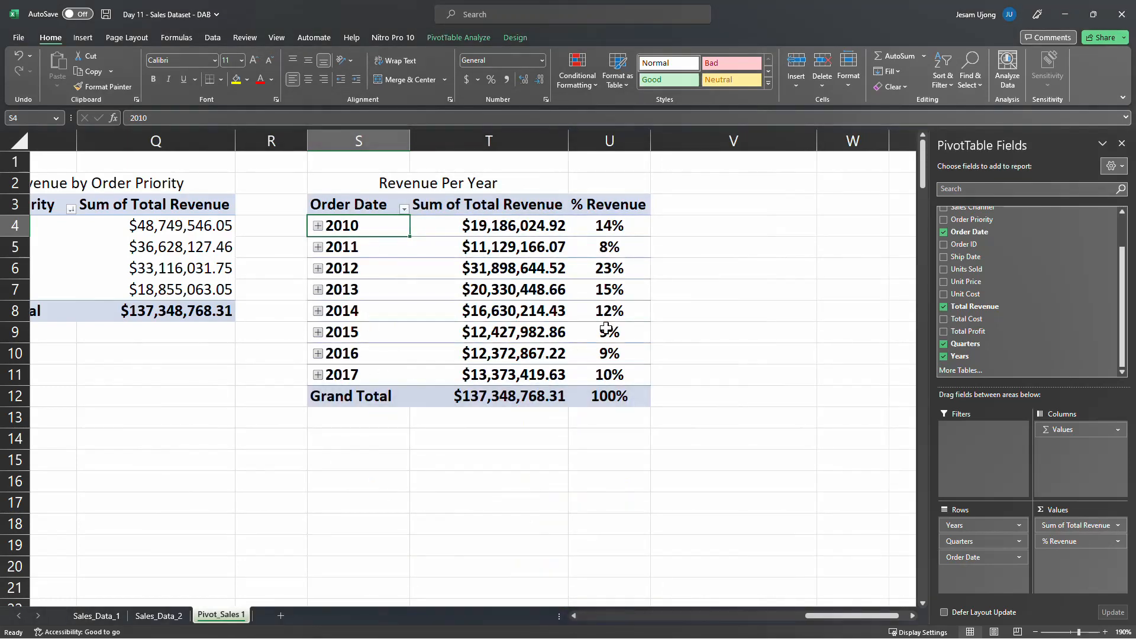
Expand 2010 in the Revenue Per Year PivotTable to view its quarters and months, and collapse it again
mouse_move(597, 327)
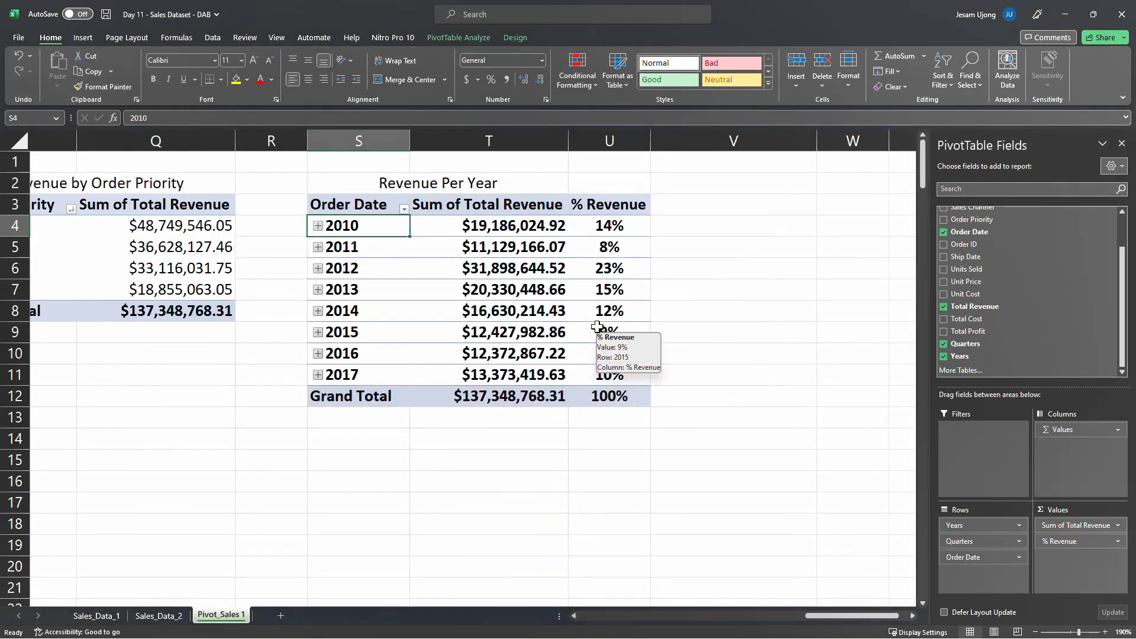
click(318, 226)
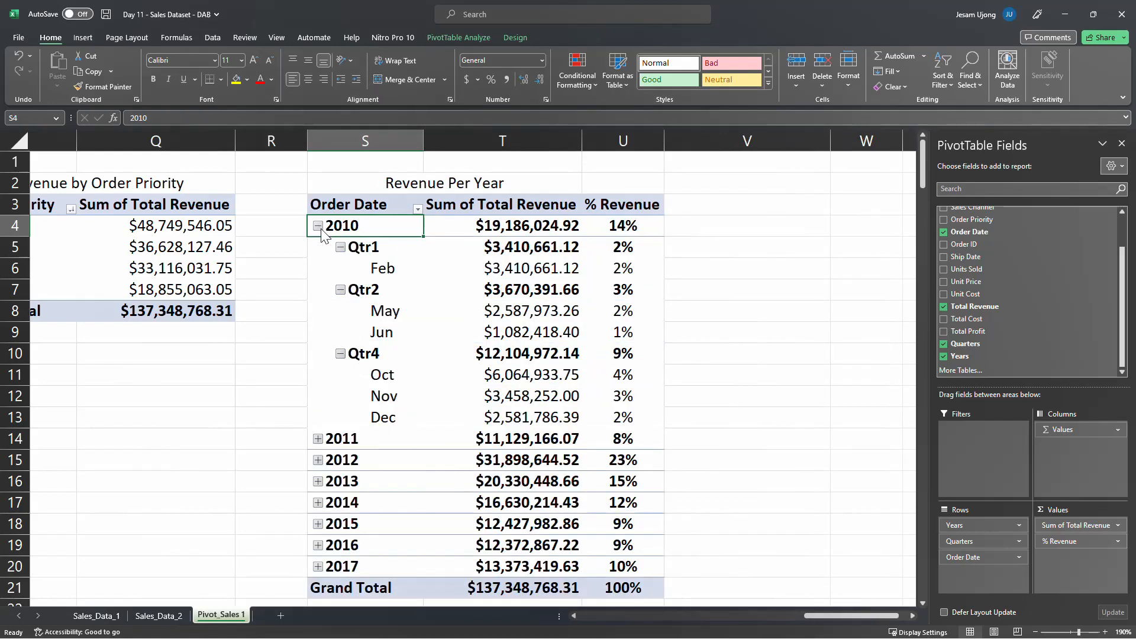
click(318, 226)
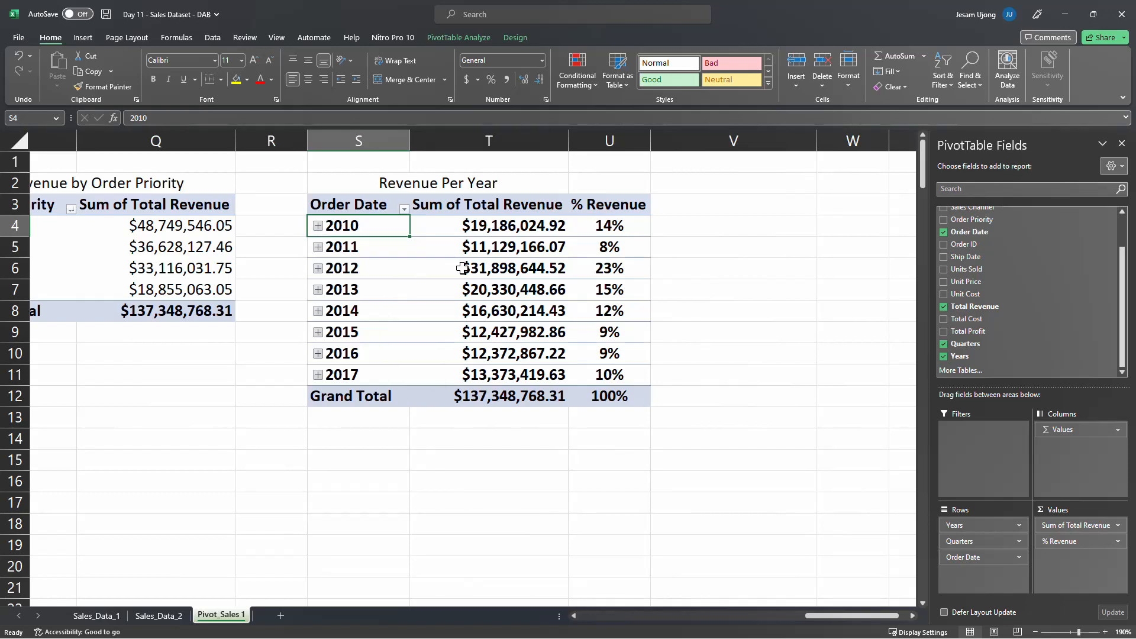
Remove the % Revenue value field from the Revenue Per Year PivotTable
click(533, 290)
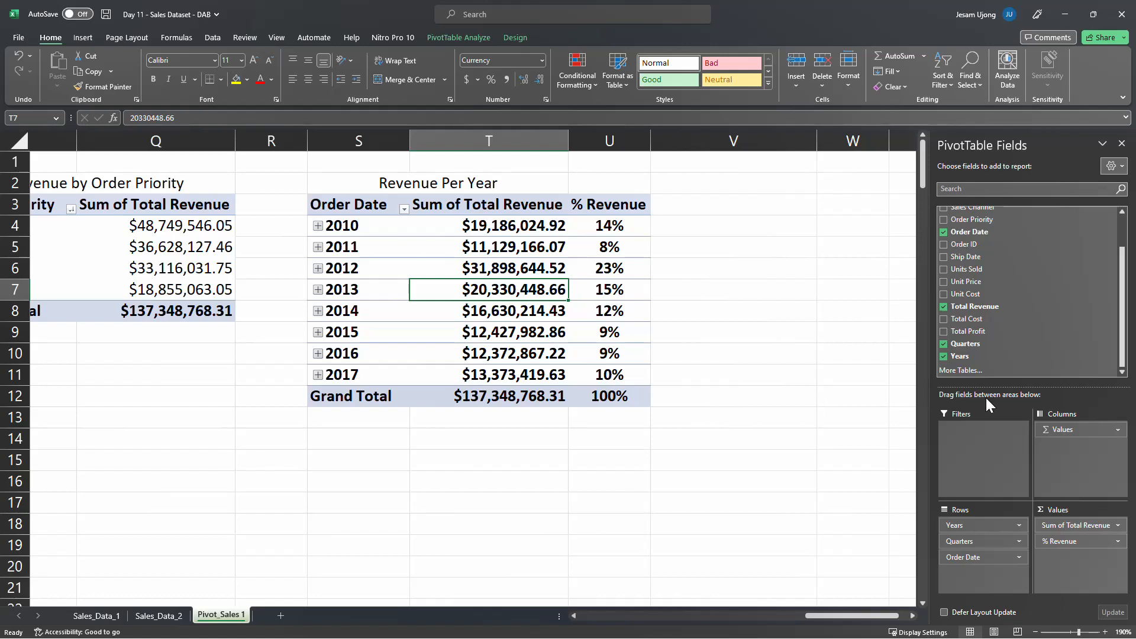
drag(1065, 540, 787, 557)
click(482, 246)
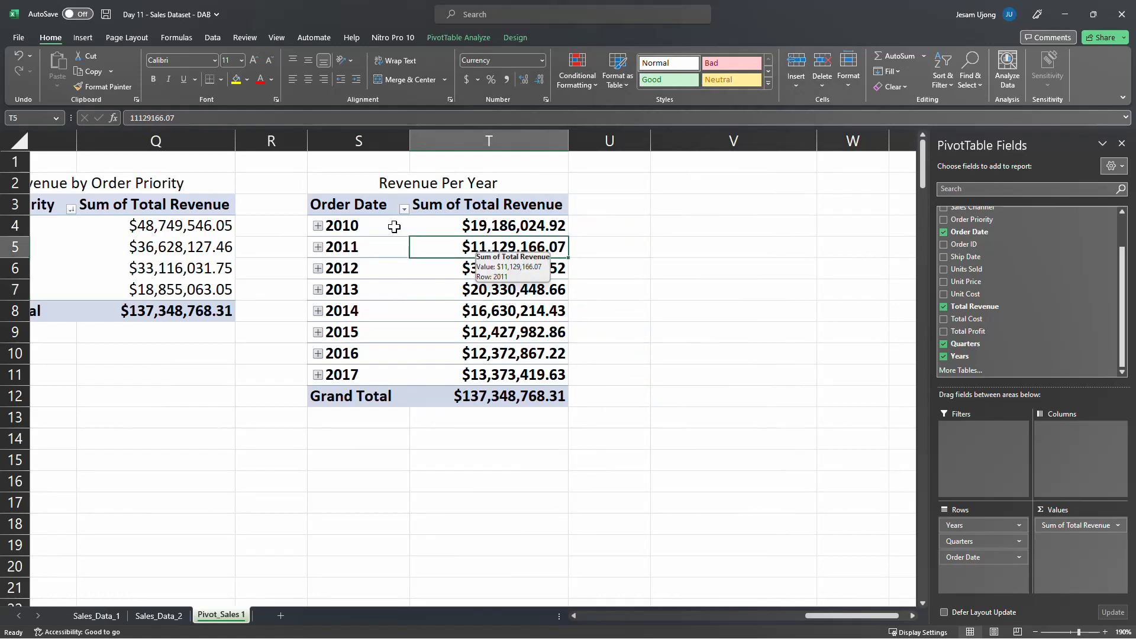
Add Total Revenue a second time as a value field in the Revenue Per Year PivotTable
click(363, 203)
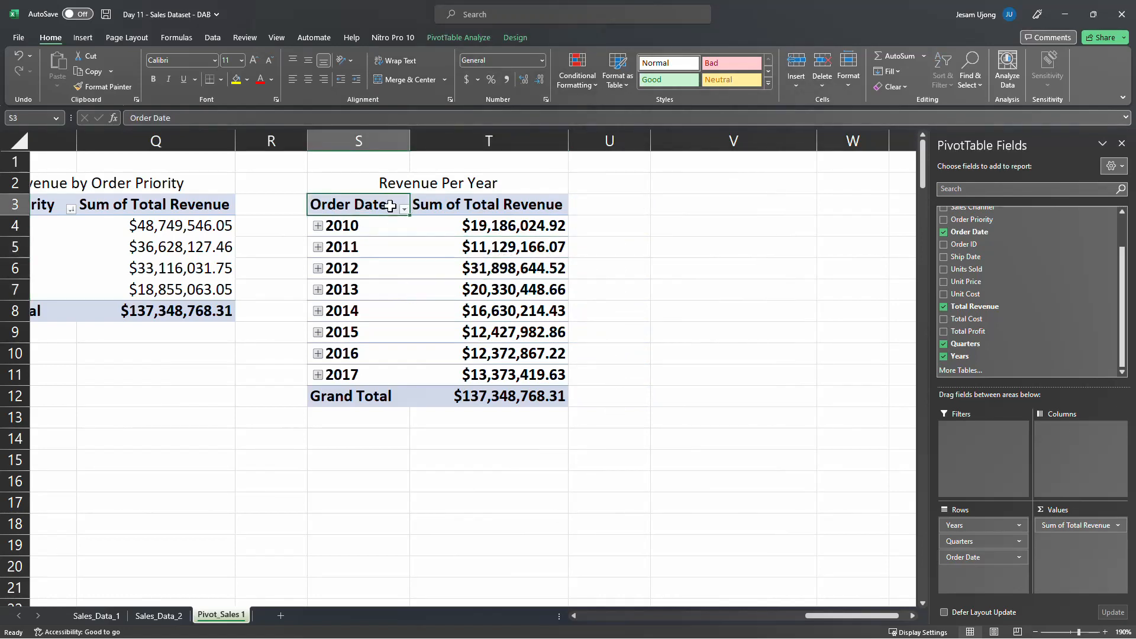
click(504, 207)
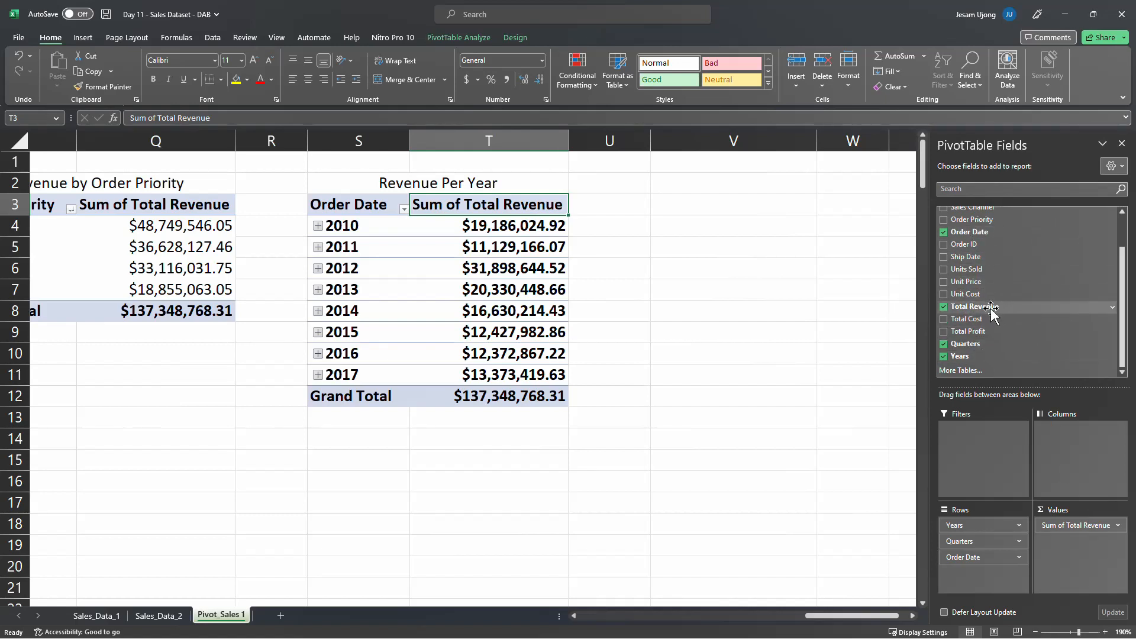
drag(1030, 305, 1085, 550)
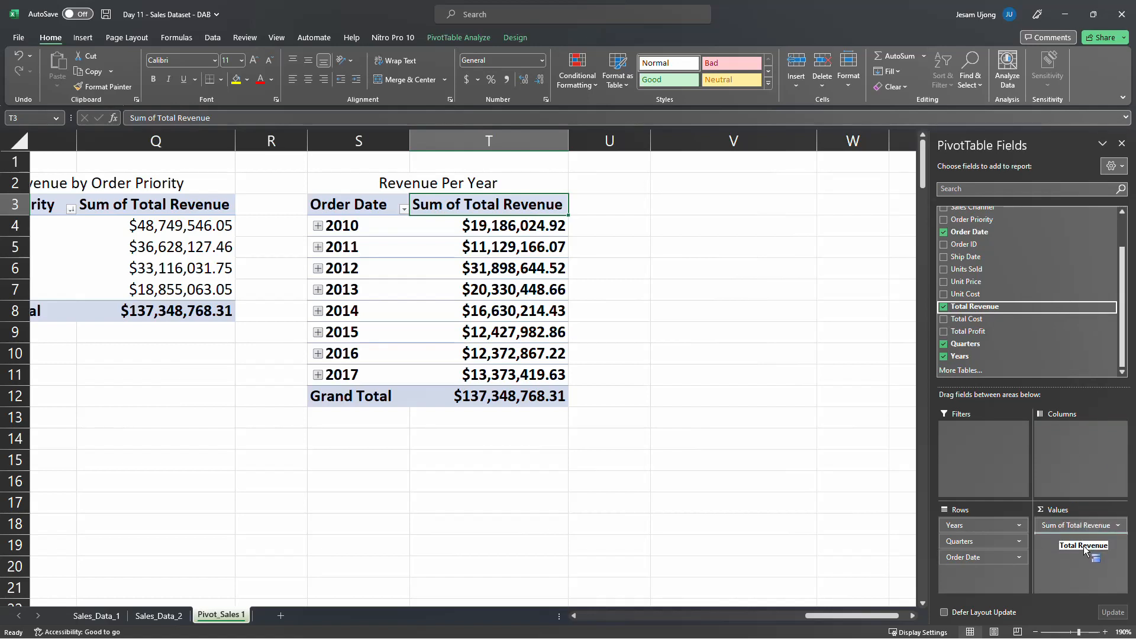
drag(1084, 551, 1085, 550)
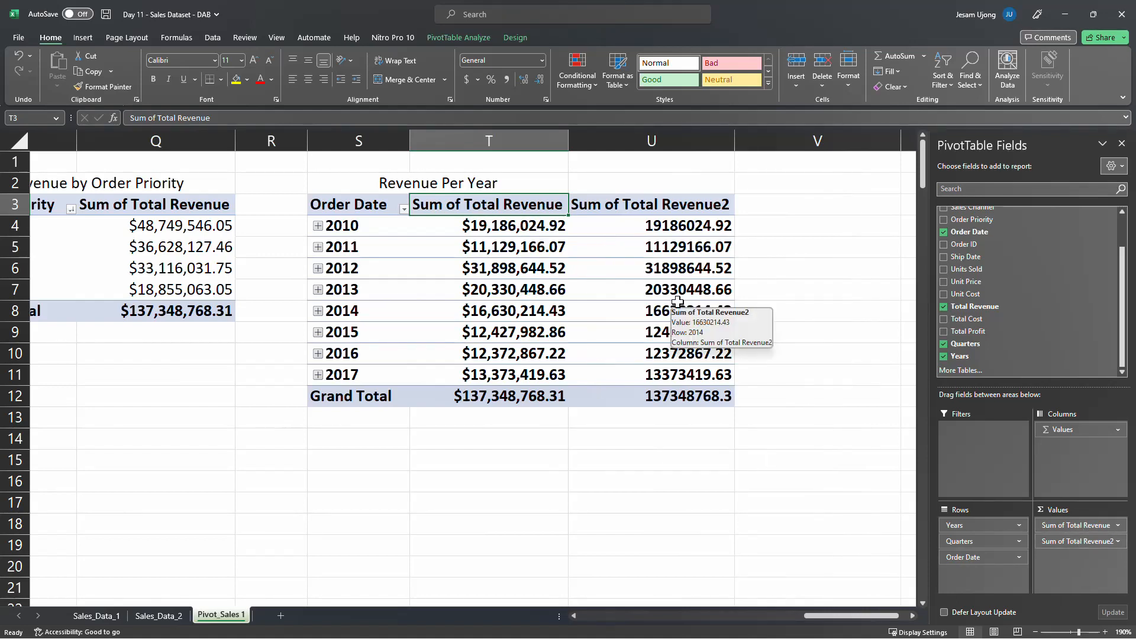
Show the second Total Revenue column's values as % of Grand Total
click(652, 226)
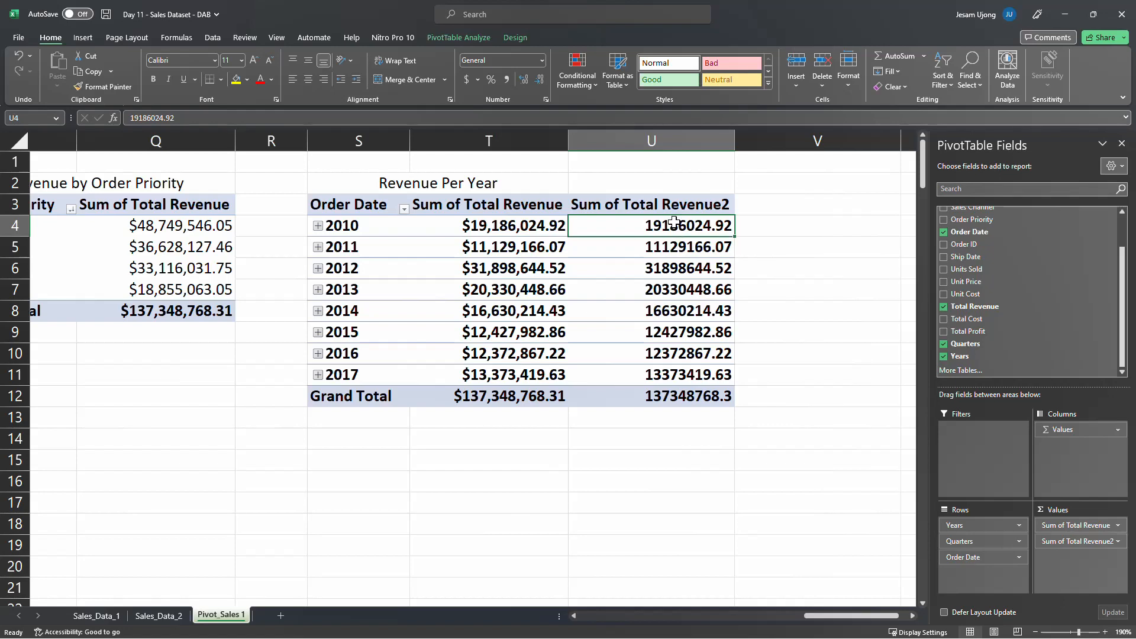
right_click(668, 231)
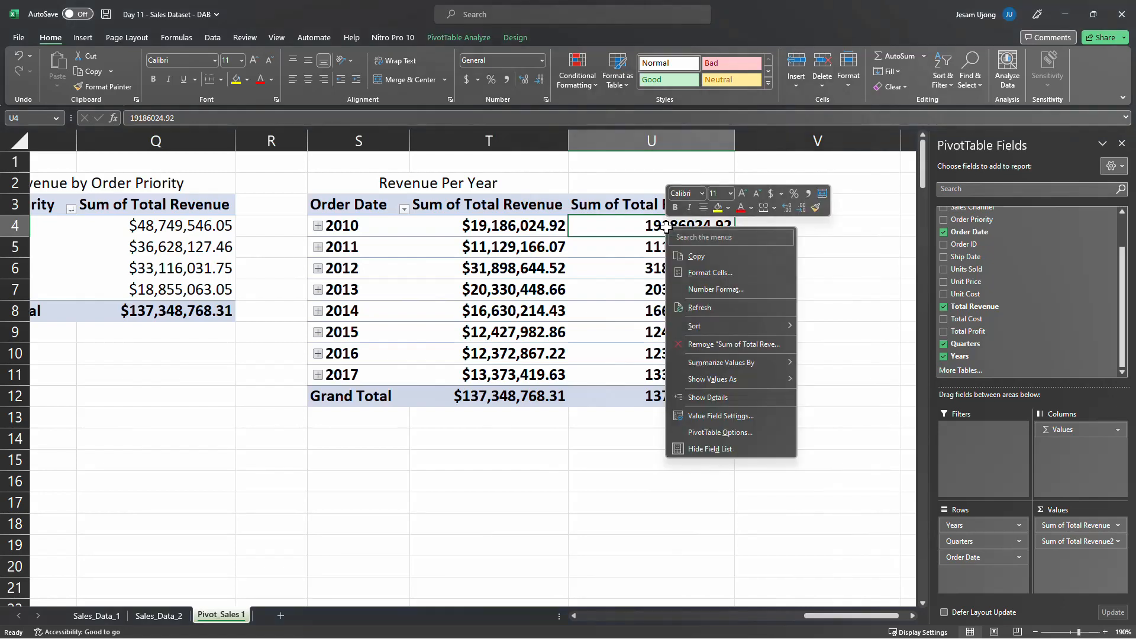
mouse_move(720, 382)
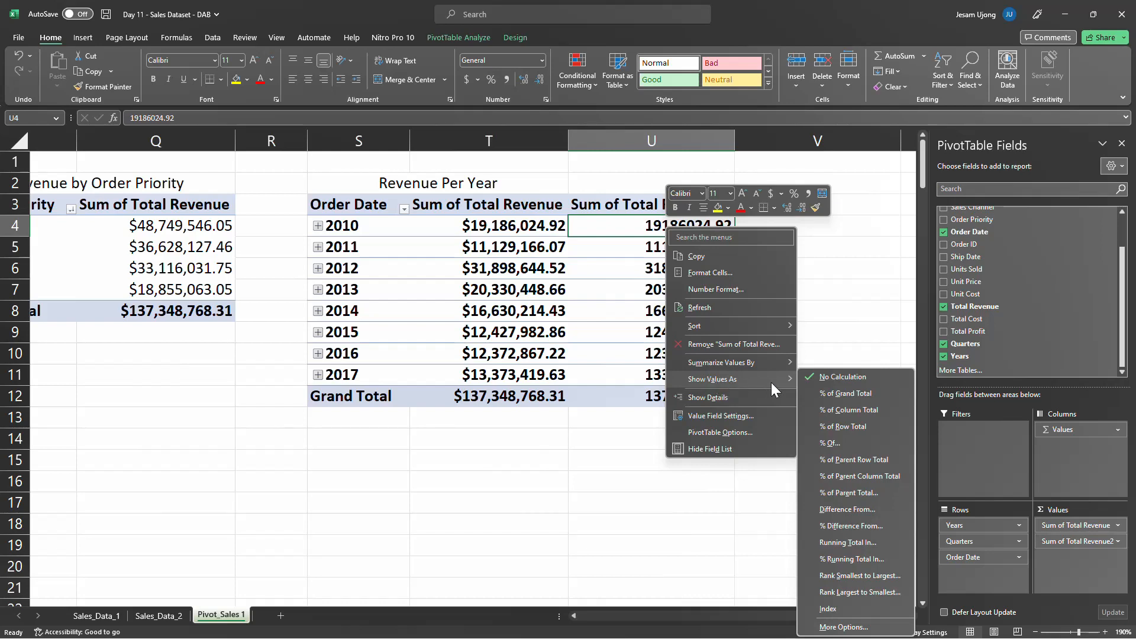
click(853, 392)
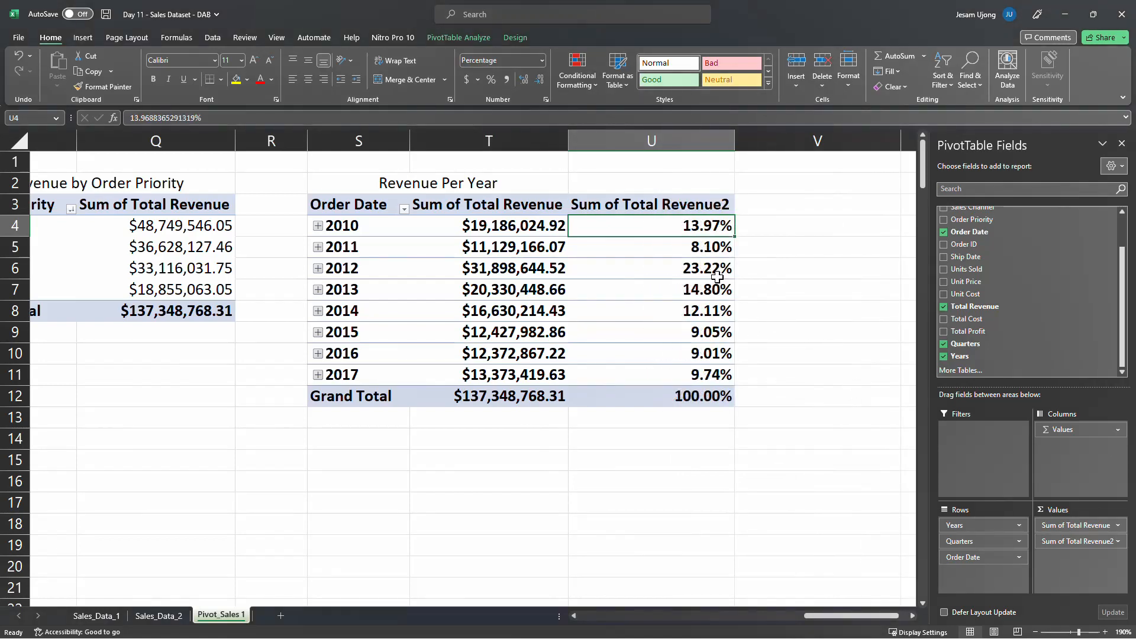
Examine each year's share of the grand total against its revenue amount in the Revenue Per Year PivotTable
mouse_move(714, 318)
mouse_move(521, 220)
mouse_move(475, 397)
click(562, 227)
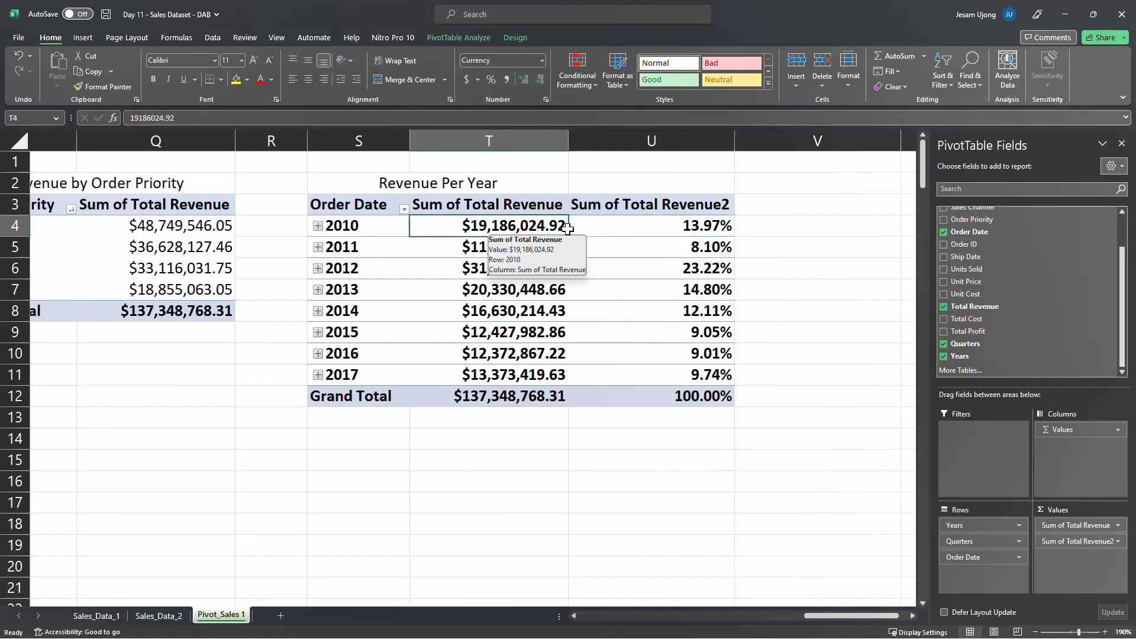
click(669, 230)
click(682, 249)
click(689, 271)
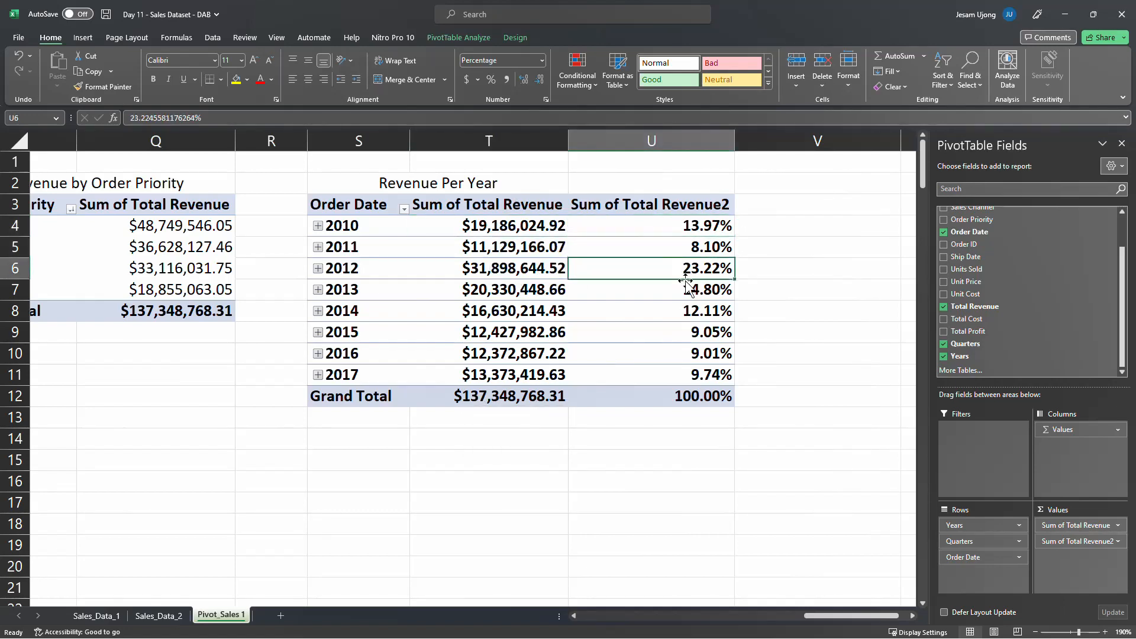
click(691, 293)
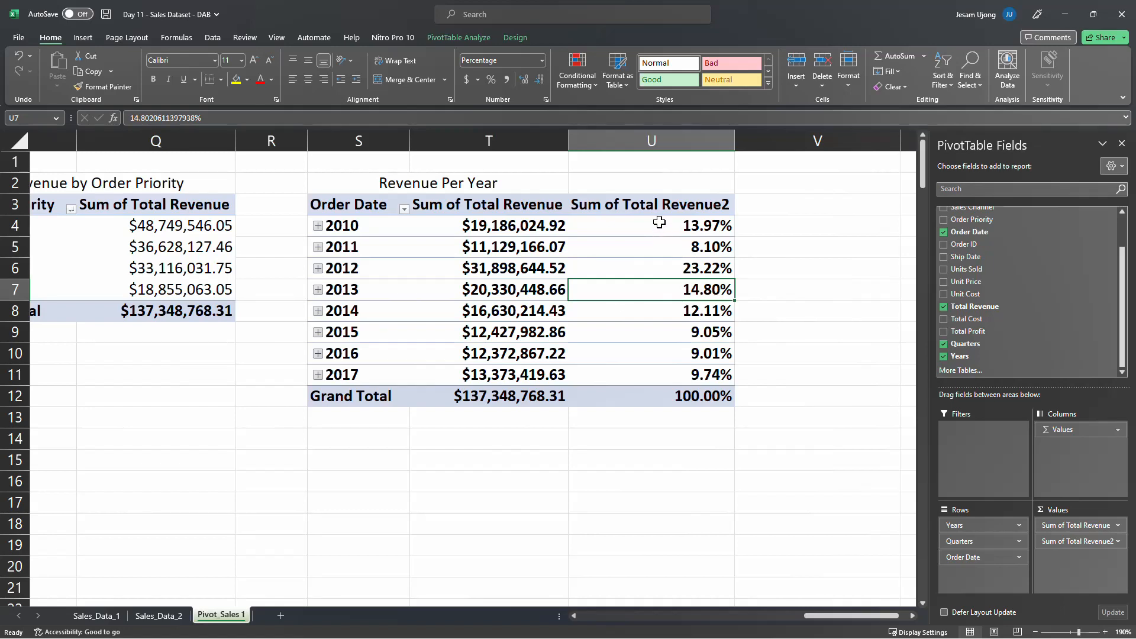
Reduce the percentages in U4:U12 to zero decimal places and centre the contents of column U
drag(664, 225, 662, 393)
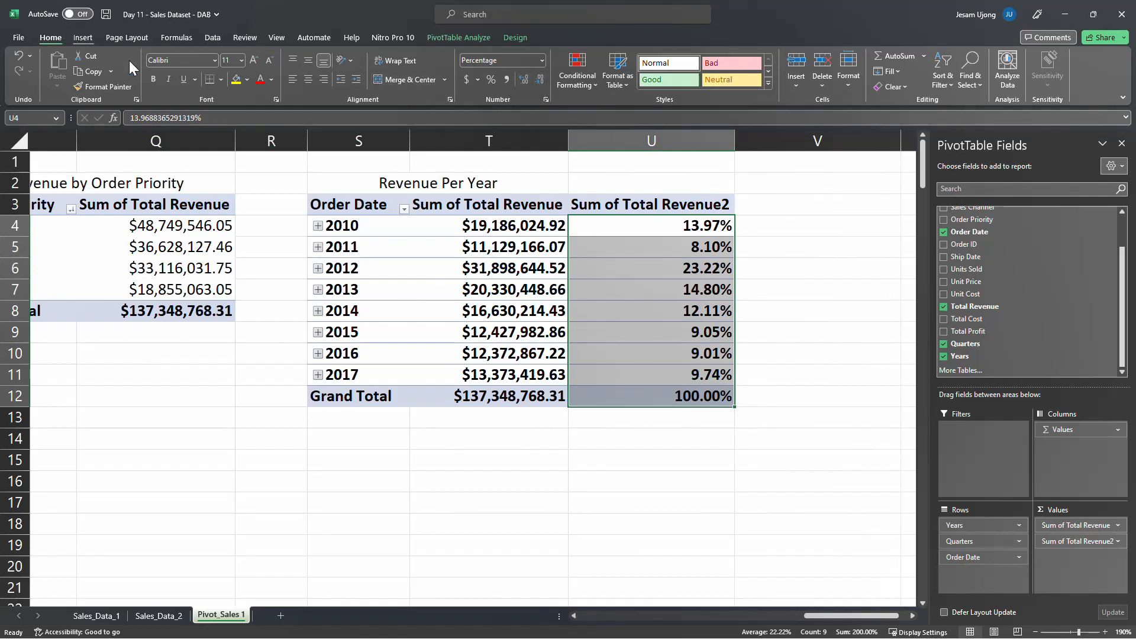
click(541, 80)
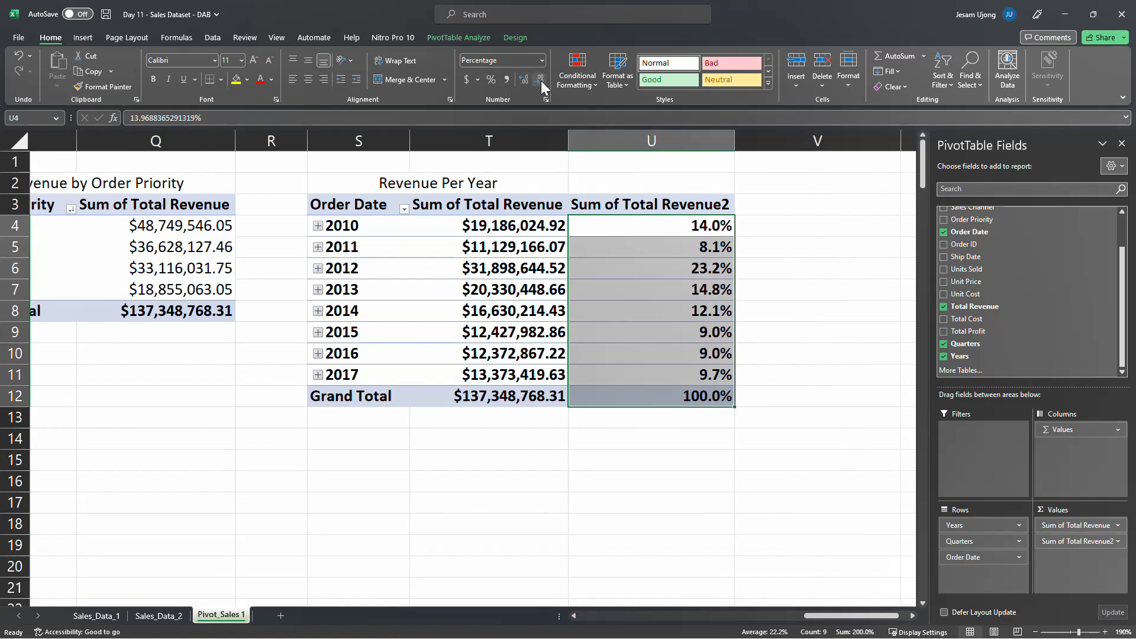
click(541, 81)
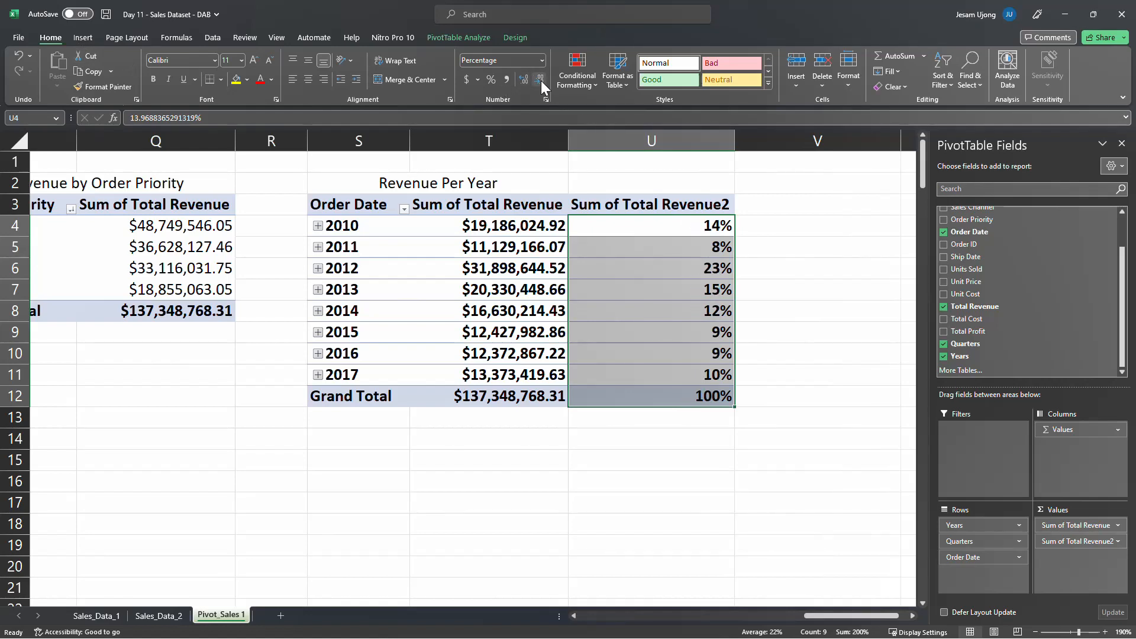
click(649, 141)
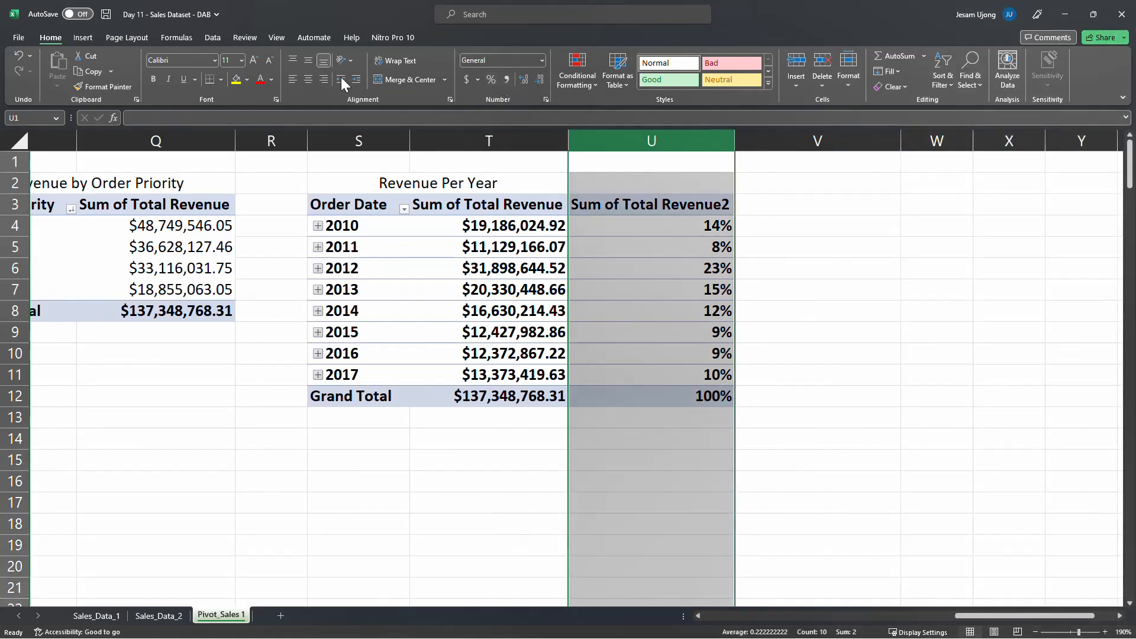
click(314, 80)
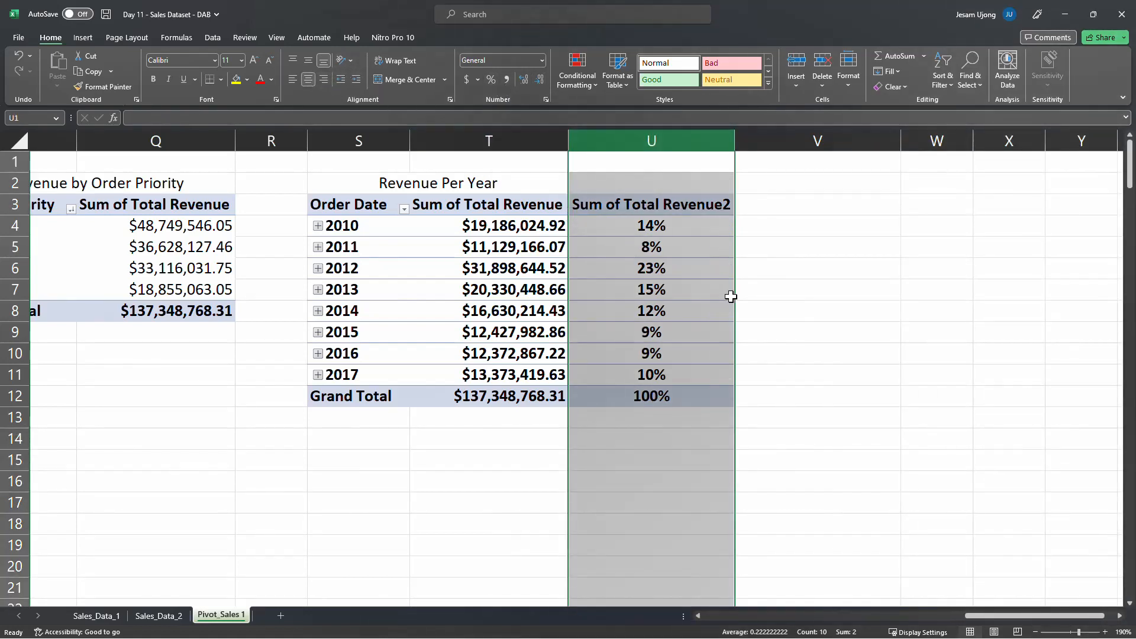
Rename the Sum of Total Revenue2 header to % Revenue and autofit the width of column U
click(654, 206)
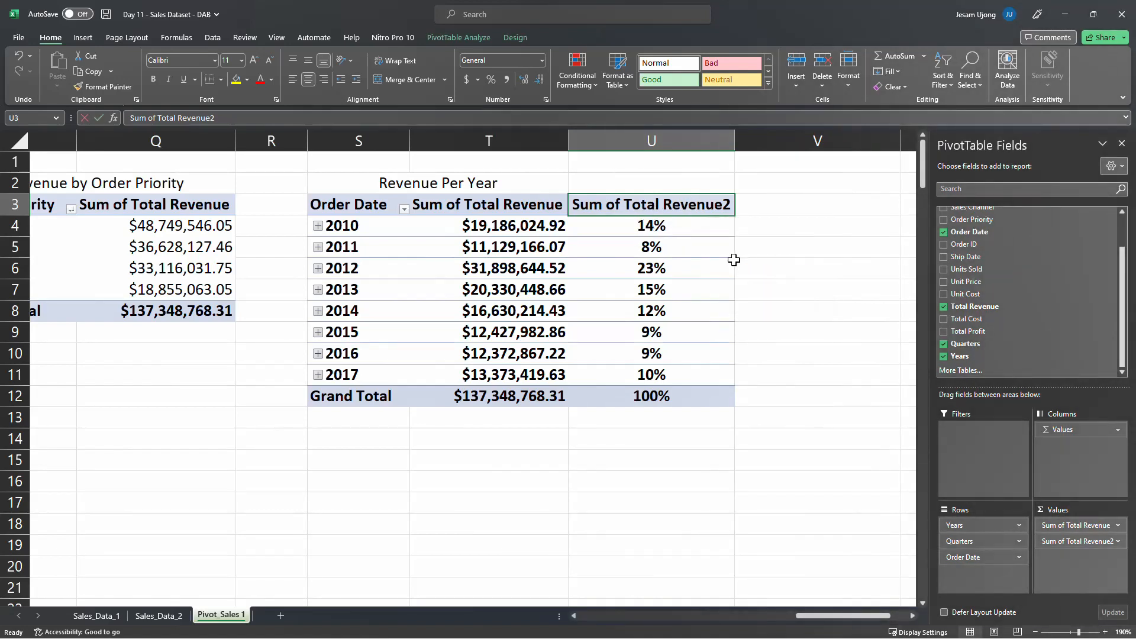
text(% Revenue)
key(Return)
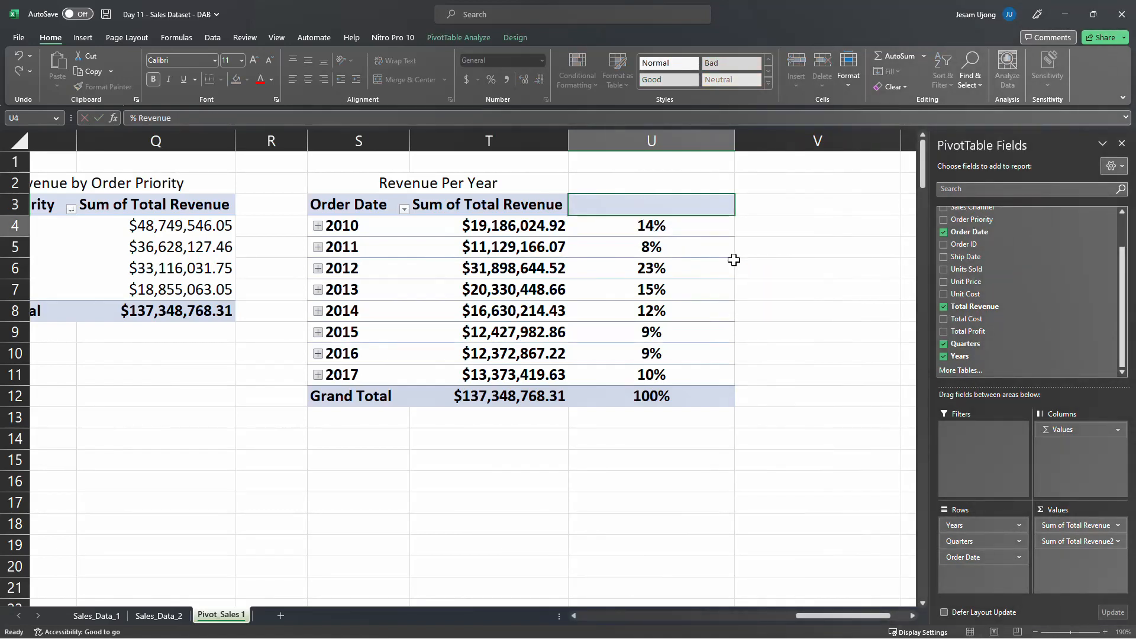
double_click(736, 142)
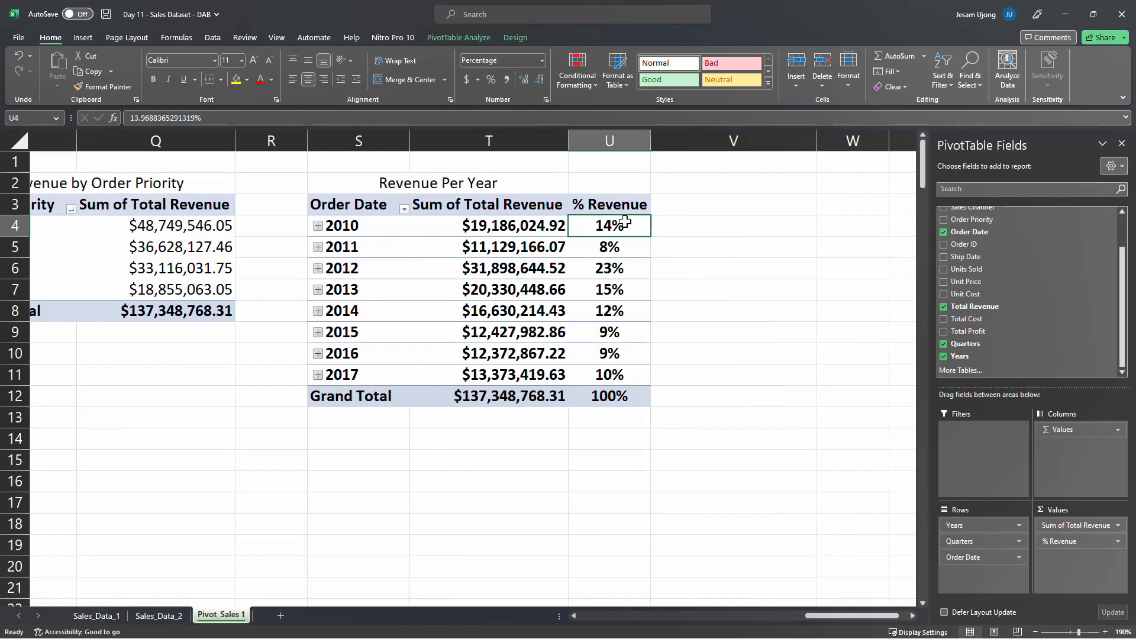
Apply a green-yellow-red colour scale to the % Revenue values for 2010 to 2017, excluding the grand total
mouse_move(625, 222)
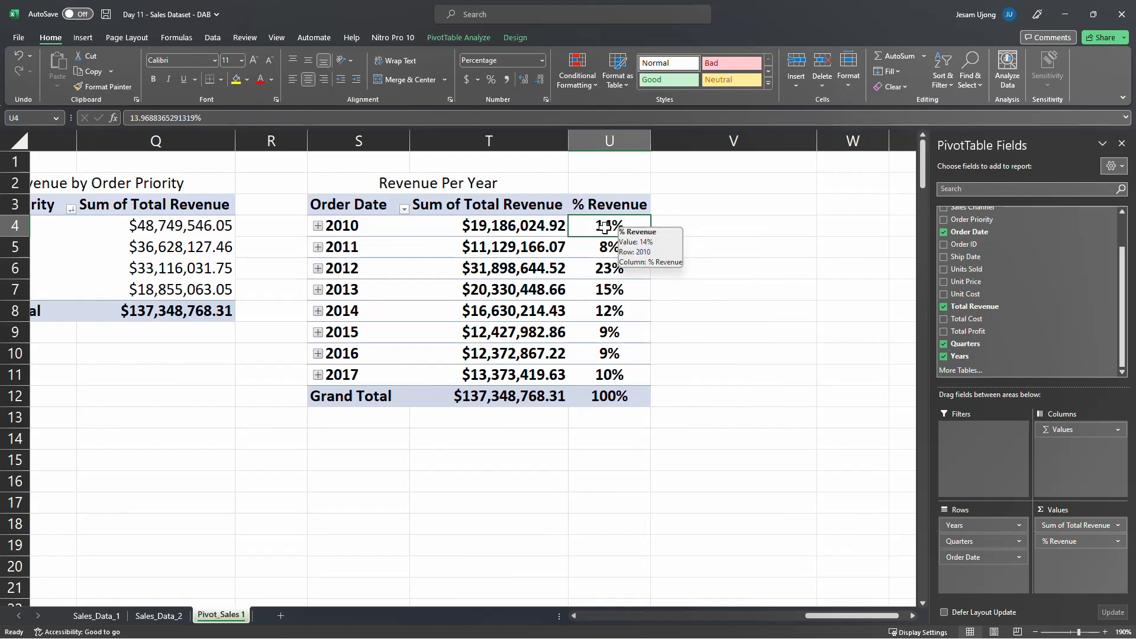
drag(603, 225, 602, 378)
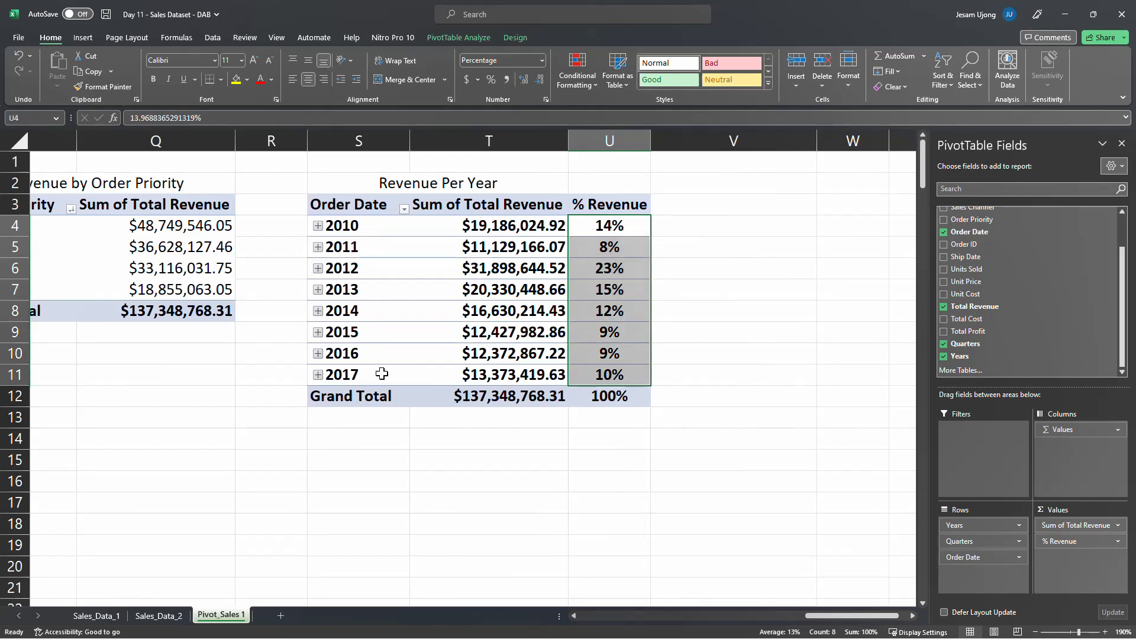
mouse_move(614, 378)
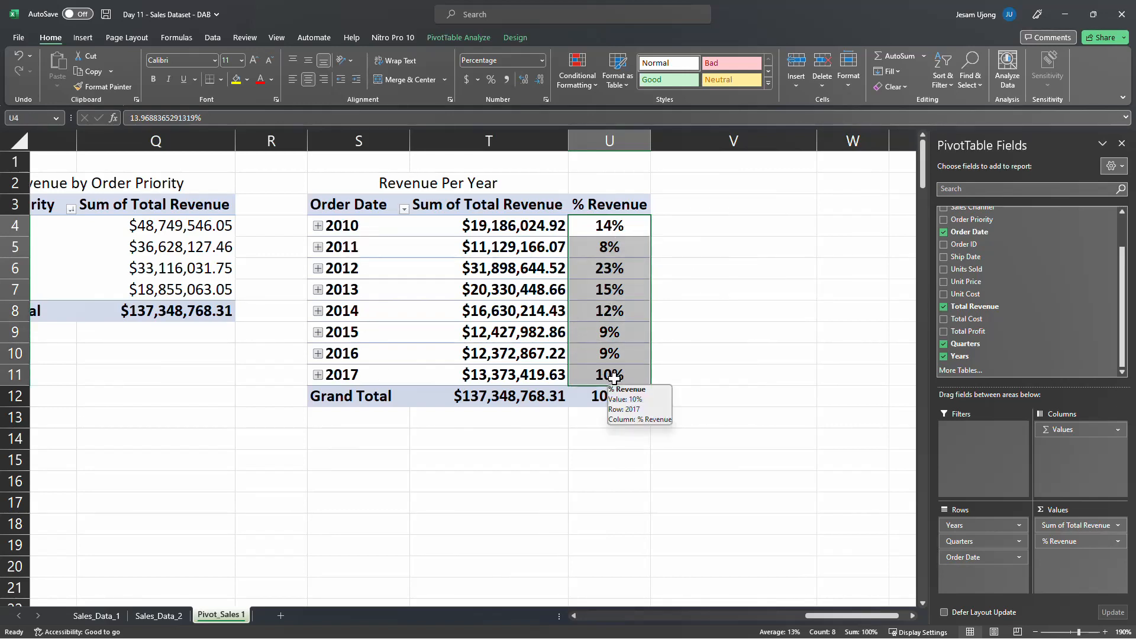
click(580, 85)
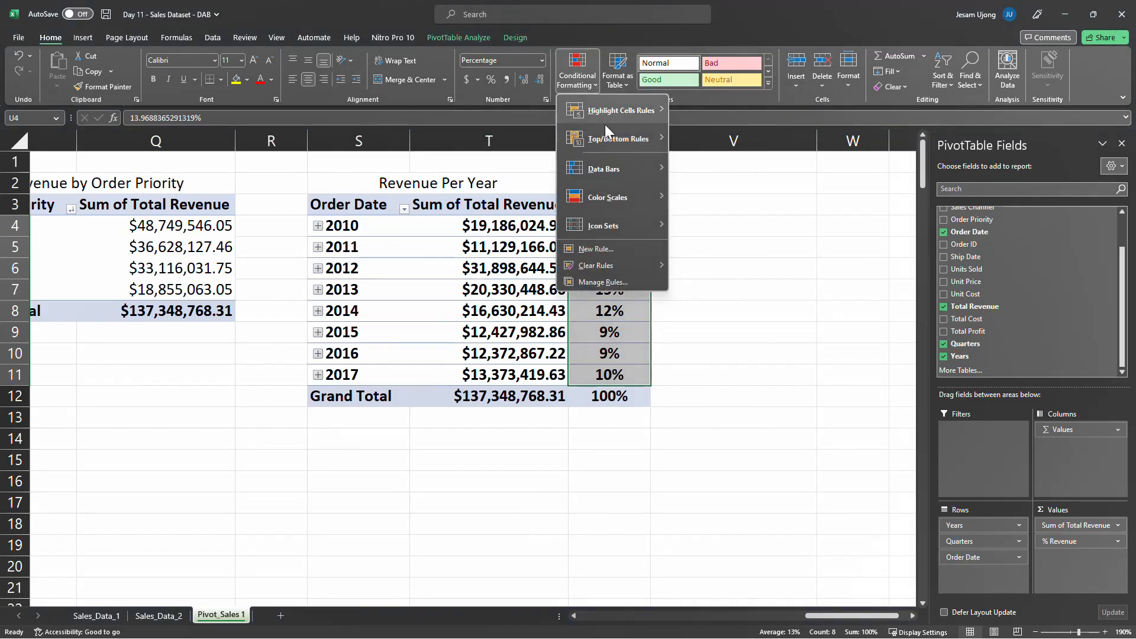
mouse_move(619, 198)
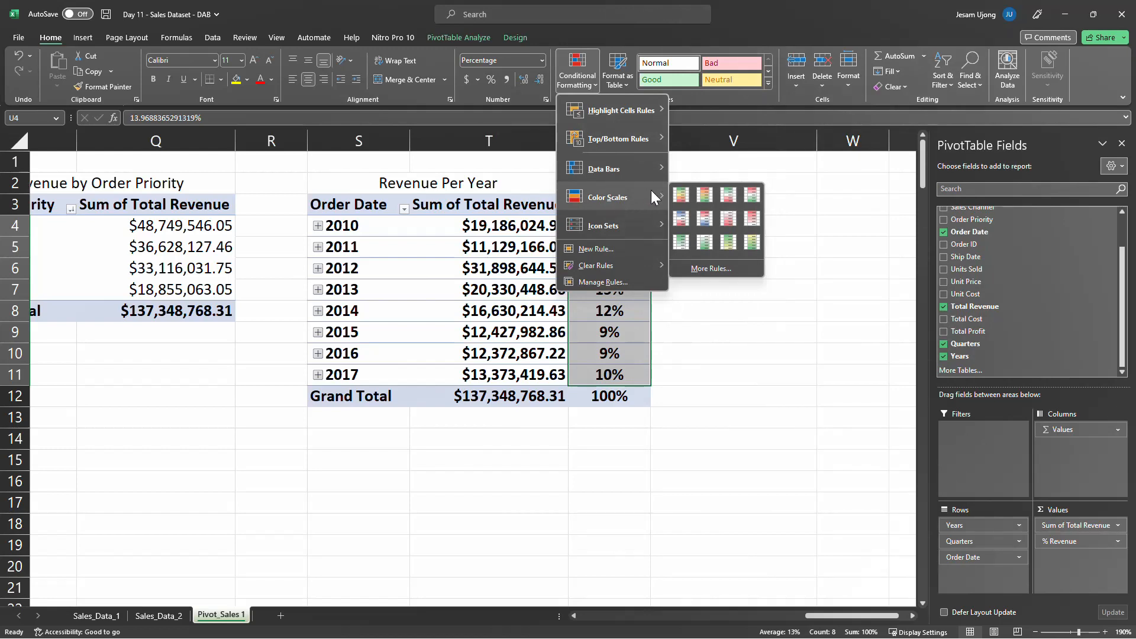
click(680, 198)
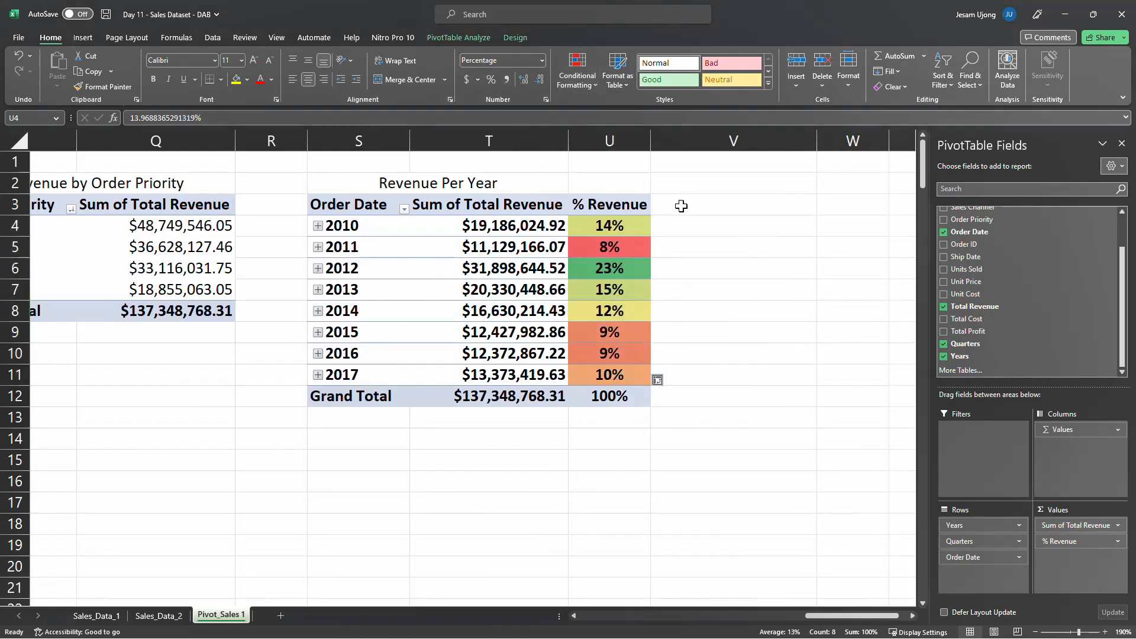
click(724, 343)
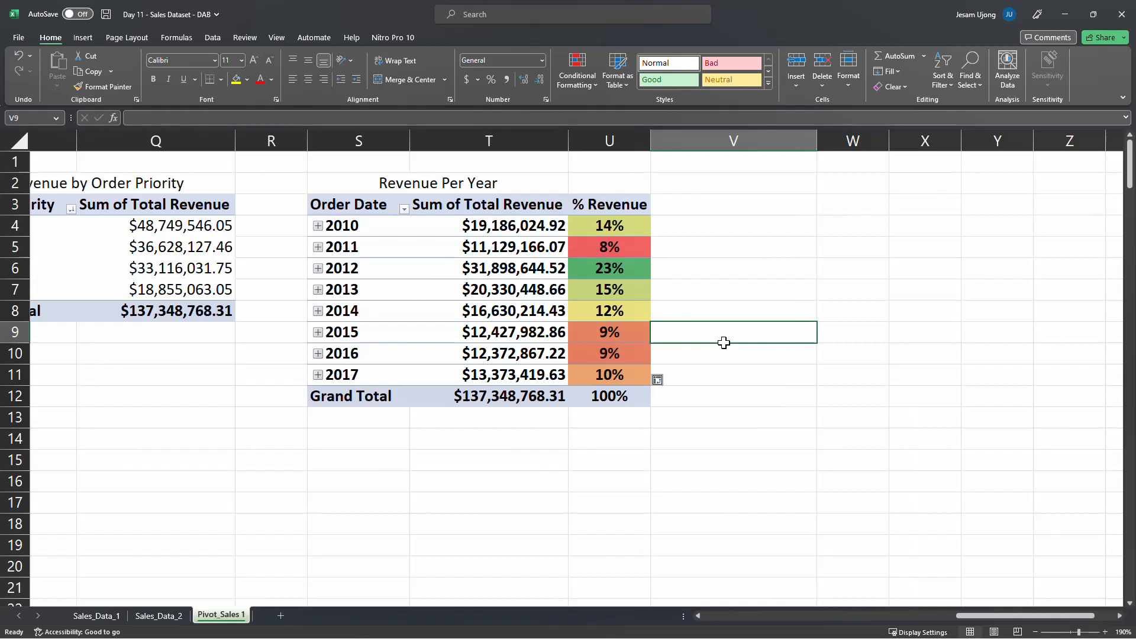
Examine the Revenue Per Year PivotTable, then the Revenue by Region and Top 10 Countries tables on Pivot_Sales 1
click(518, 261)
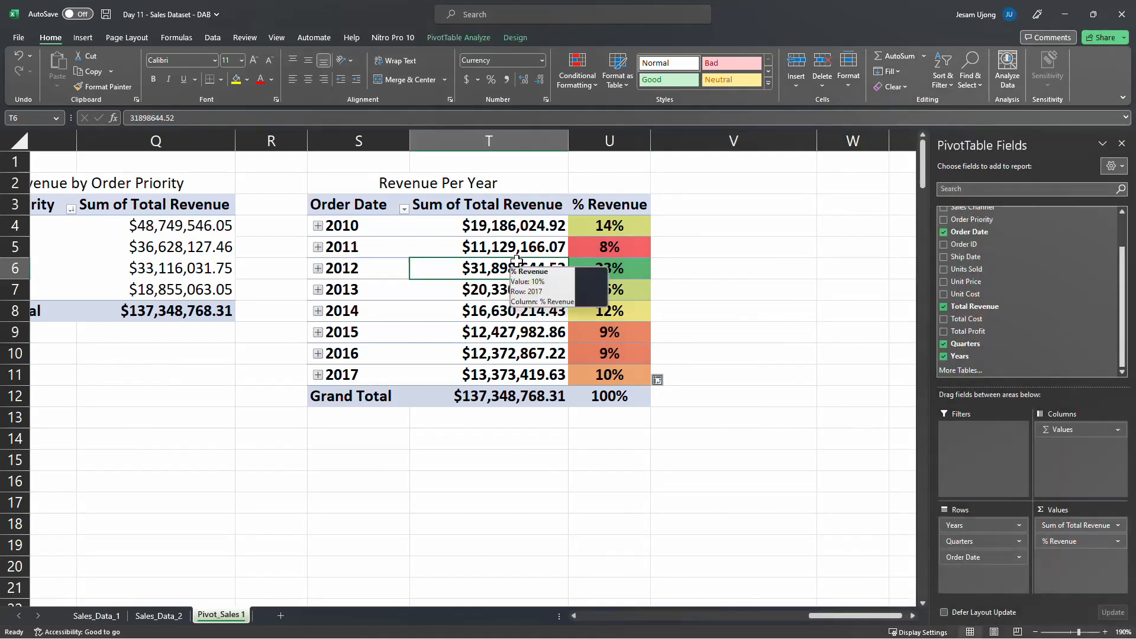
click(701, 243)
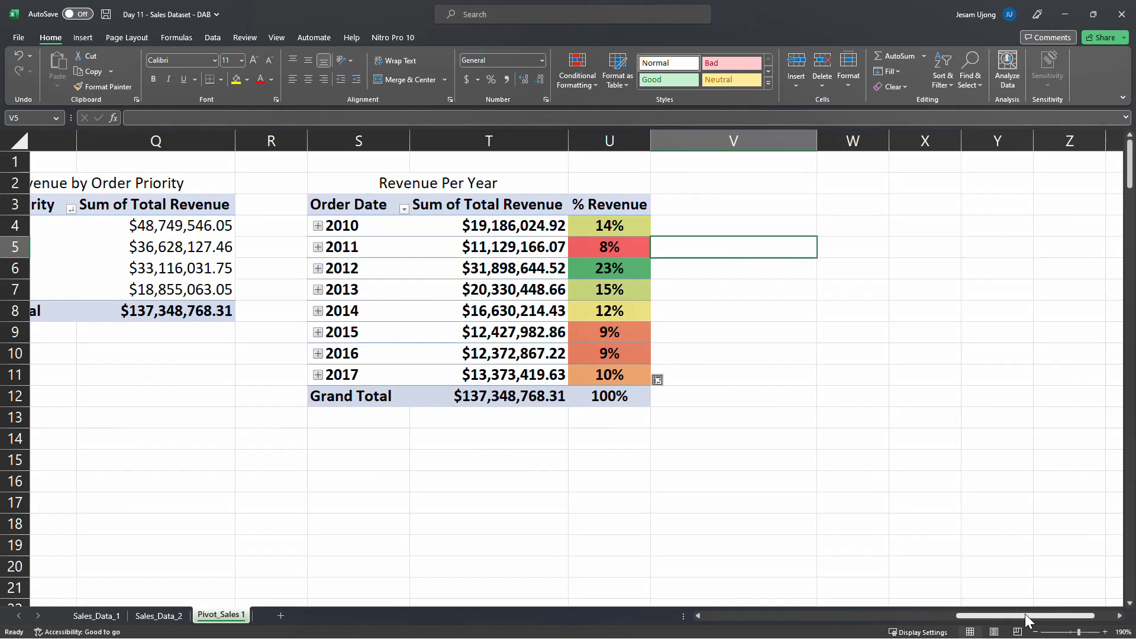
drag(1025, 620, 1025, 620)
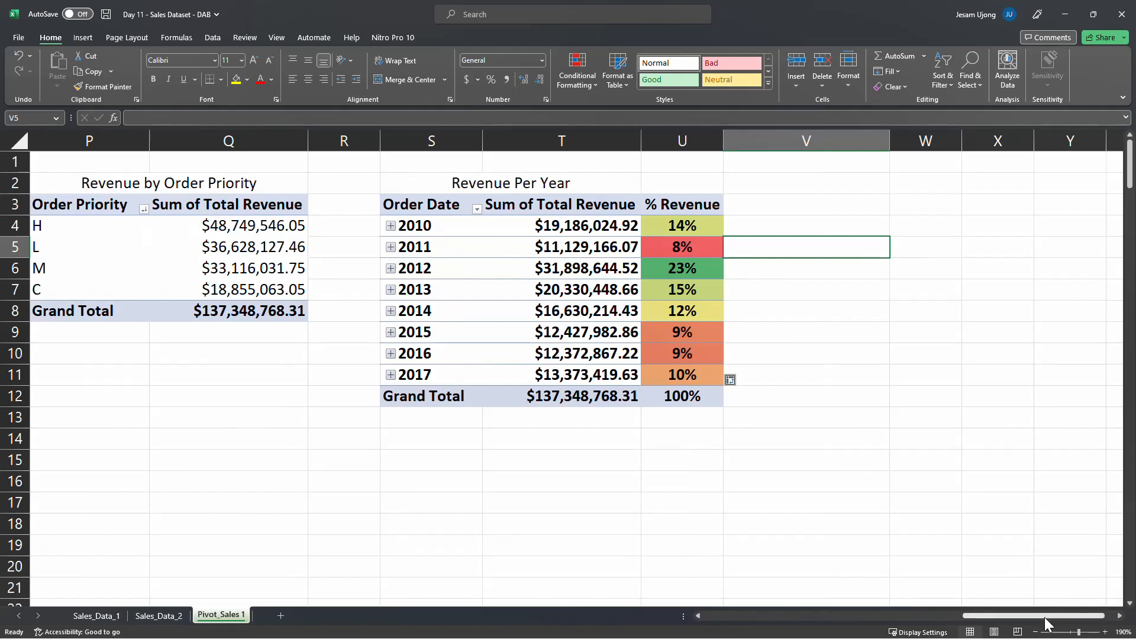
drag(1046, 623, 714, 608)
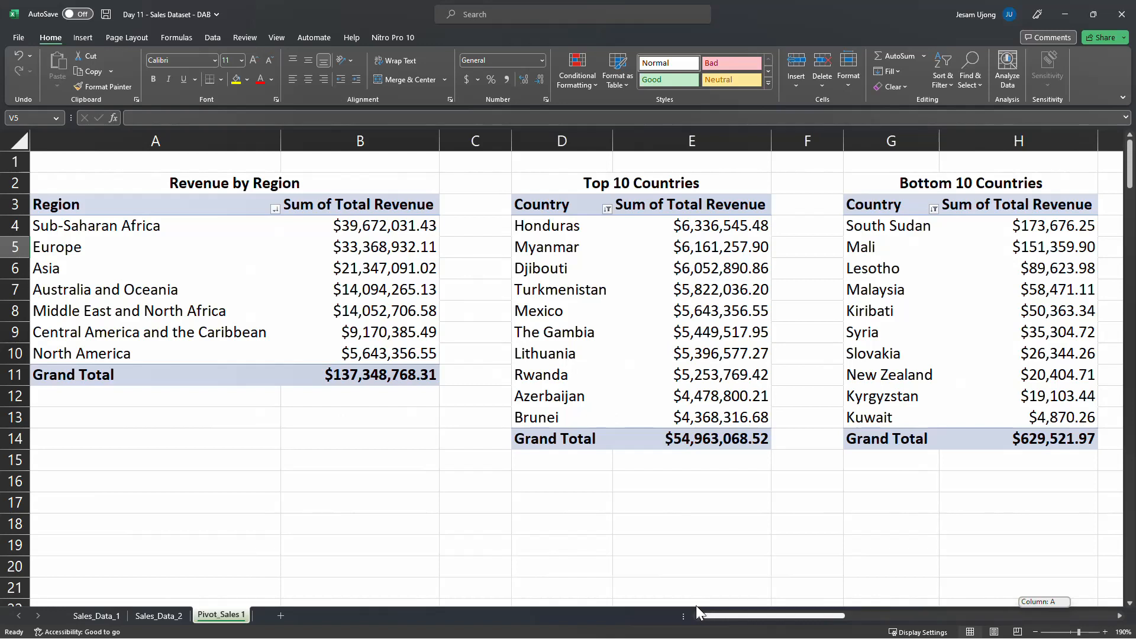
drag(694, 606, 694, 605)
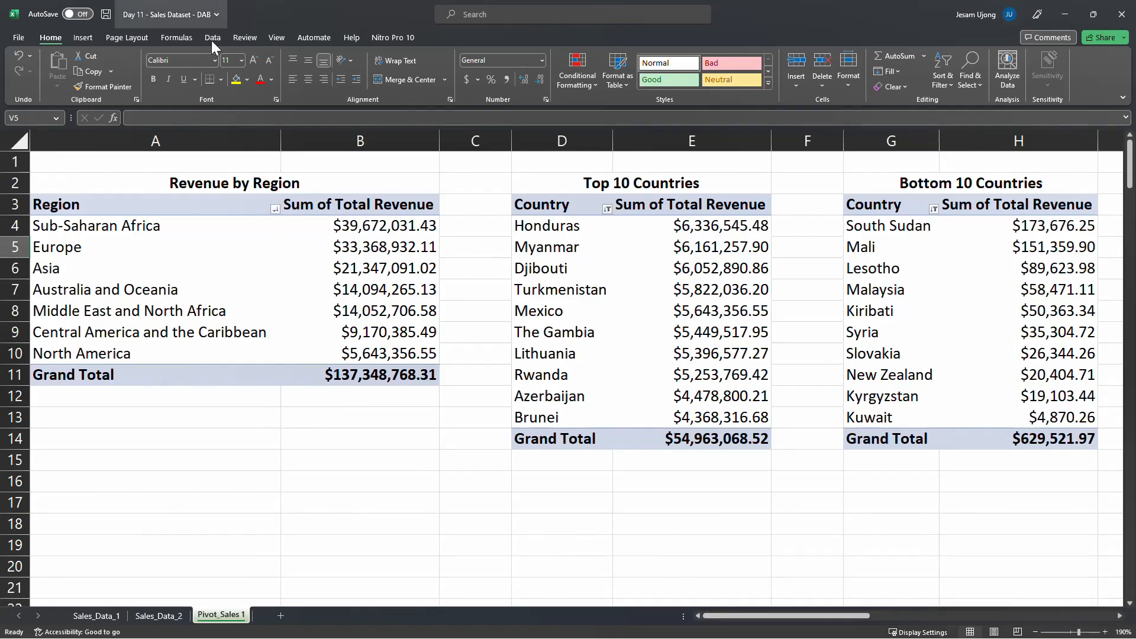
click(308, 252)
click(653, 268)
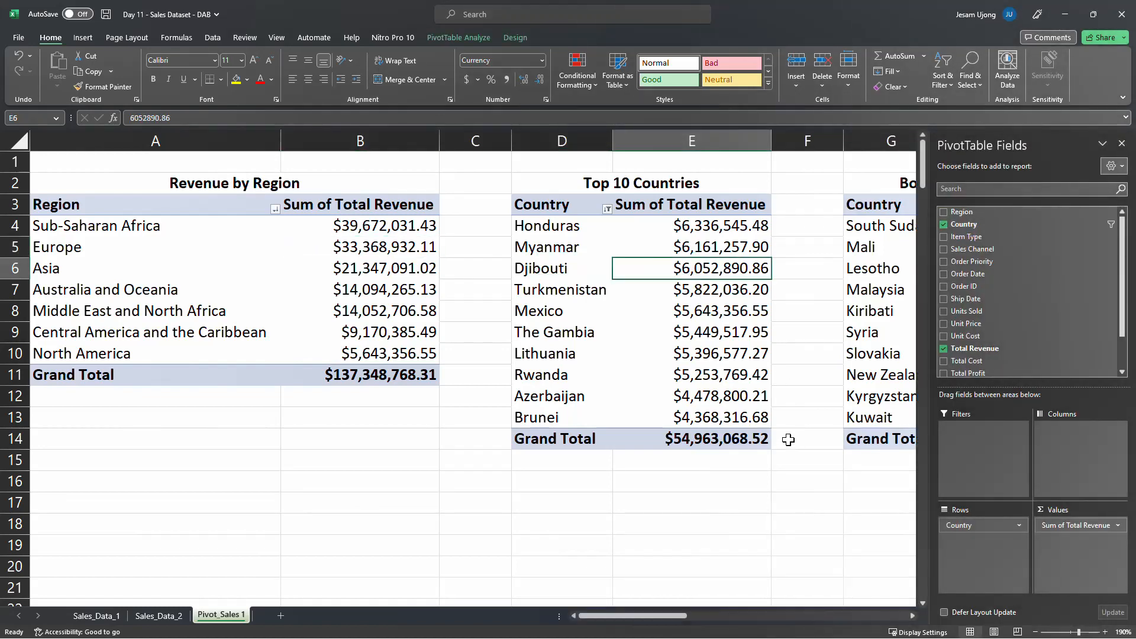
mouse_move(658, 618)
mouse_down()
mouse_move(769, 617)
mouse_move(658, 618)
mouse_up()
Review the PivotTables on Pivot_Sales 1 one after another, from Revenue by Region through Revenue Per Year
drag(189, 141, 350, 137)
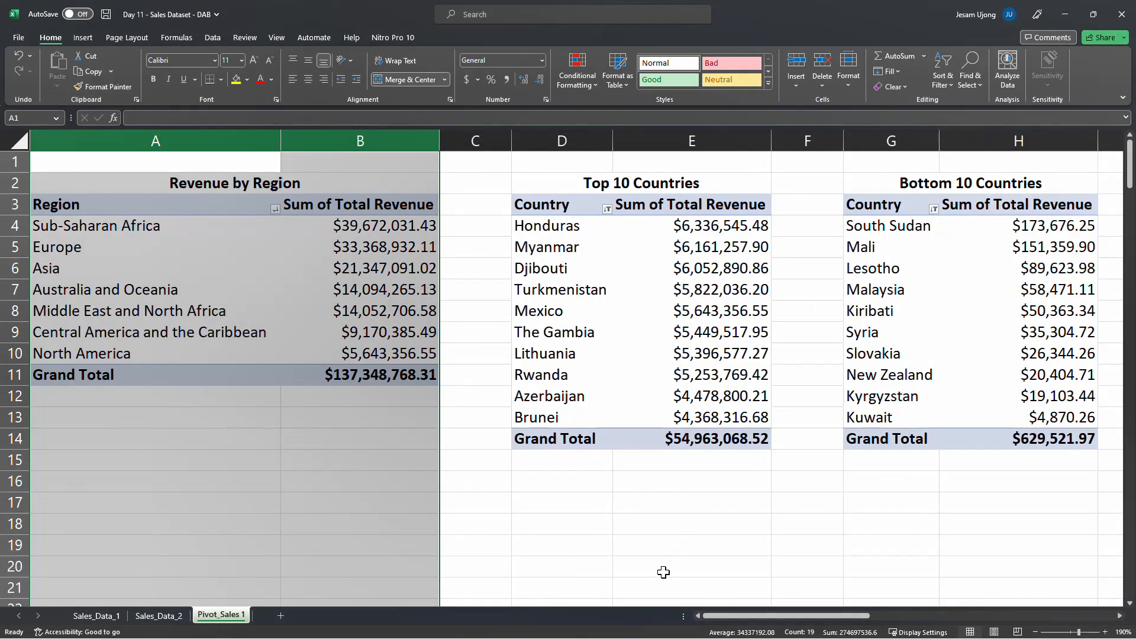
drag(712, 613, 837, 616)
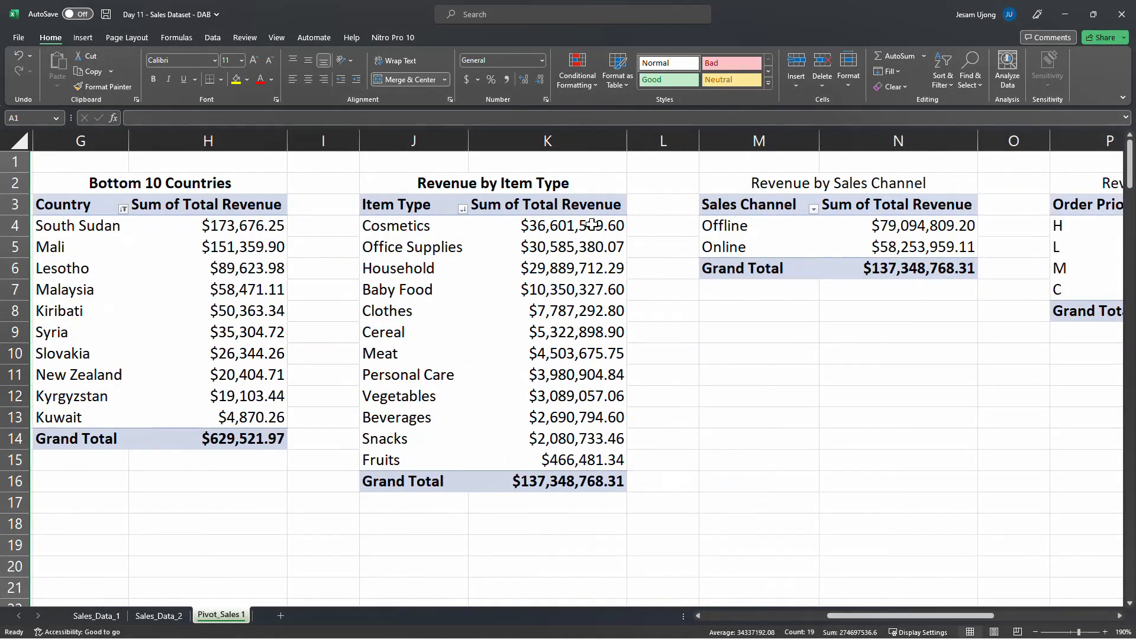
drag(411, 140, 565, 141)
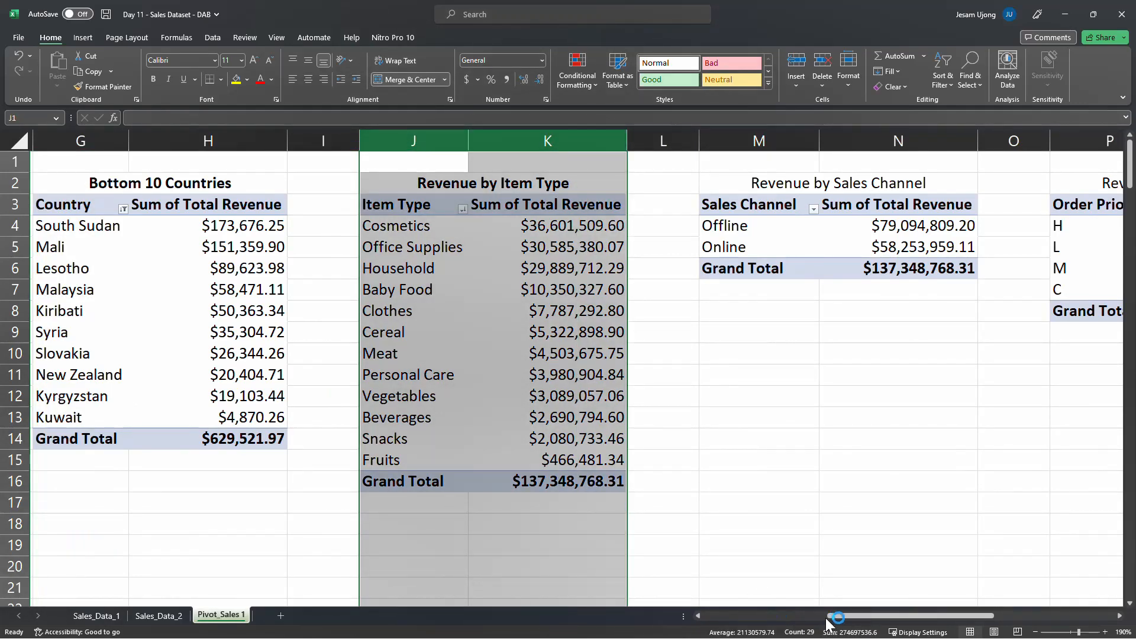
drag(843, 617, 928, 619)
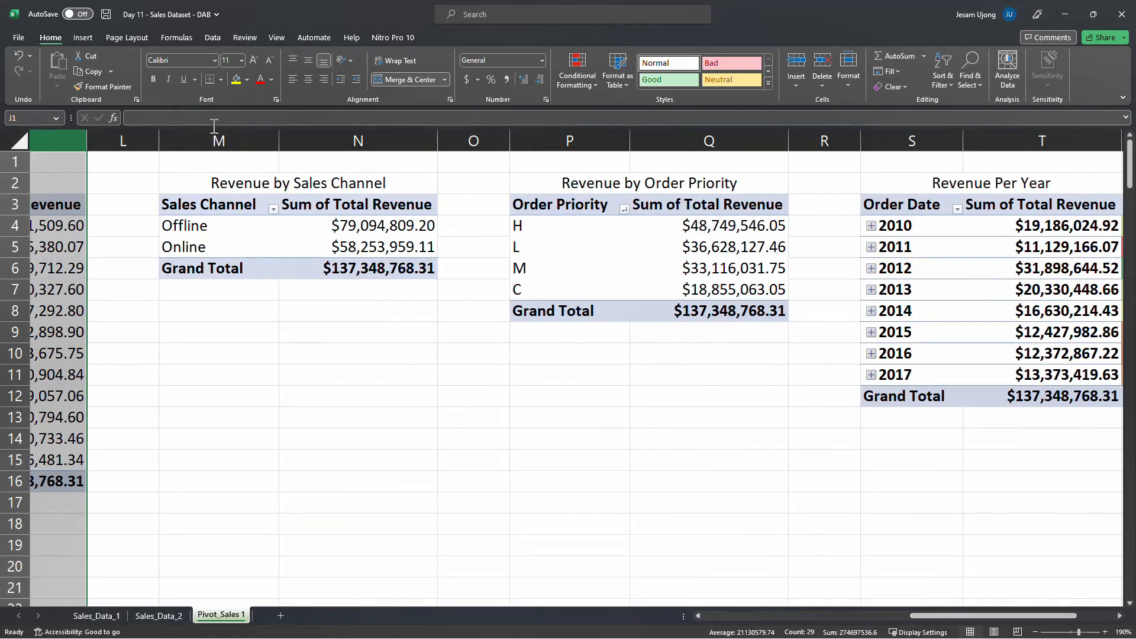
drag(212, 134, 356, 142)
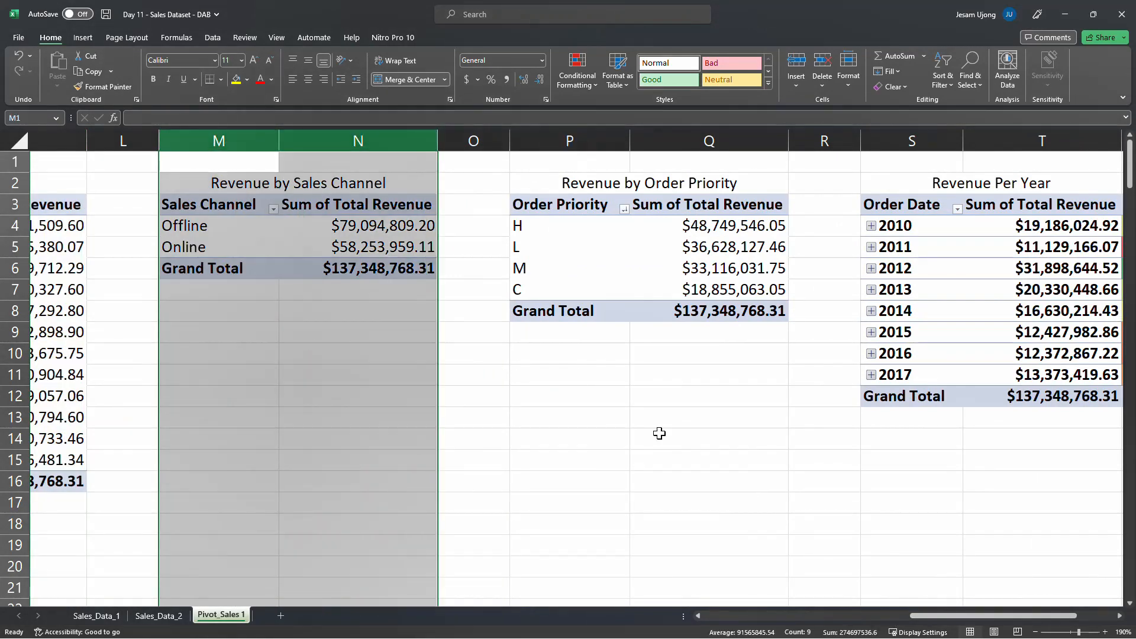
ctrl+click(590, 139)
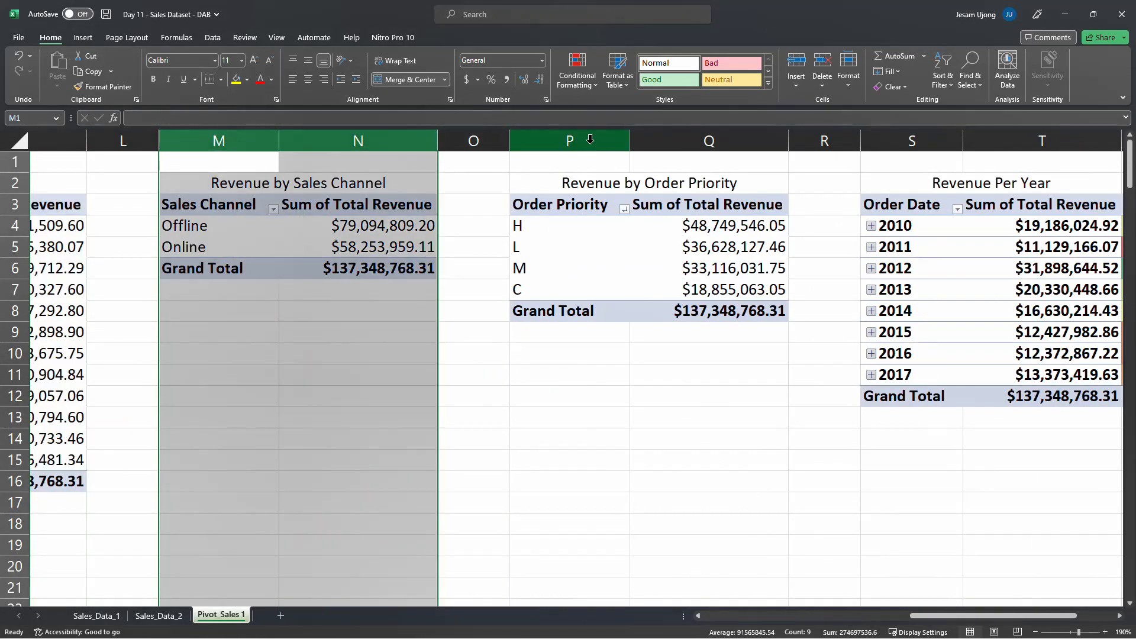
drag(570, 133, 681, 130)
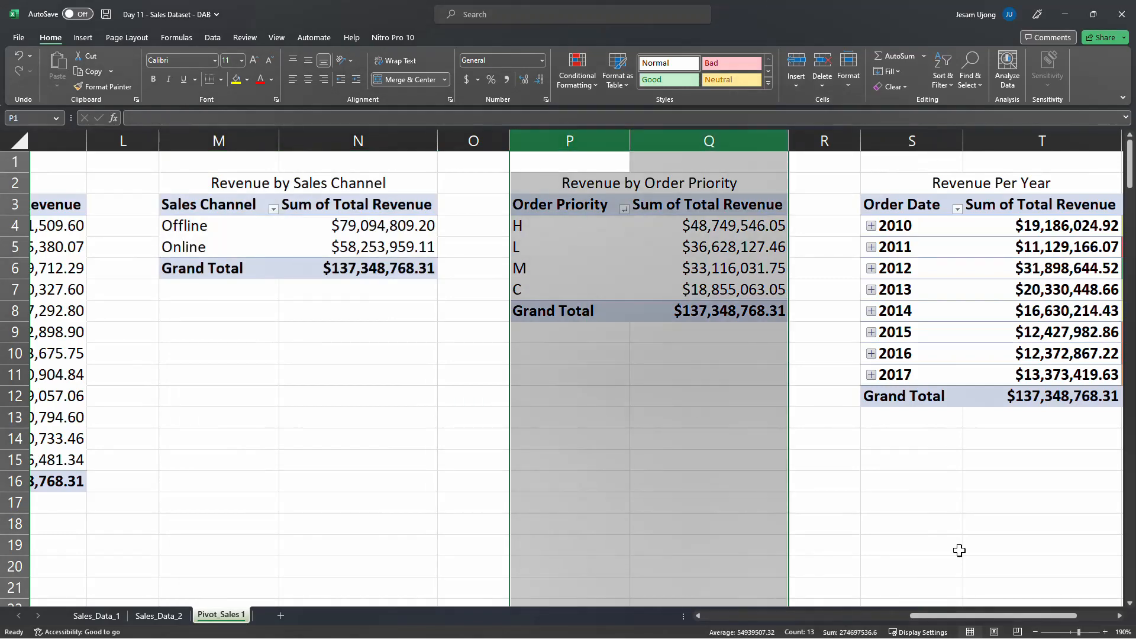
drag(935, 615, 1002, 609)
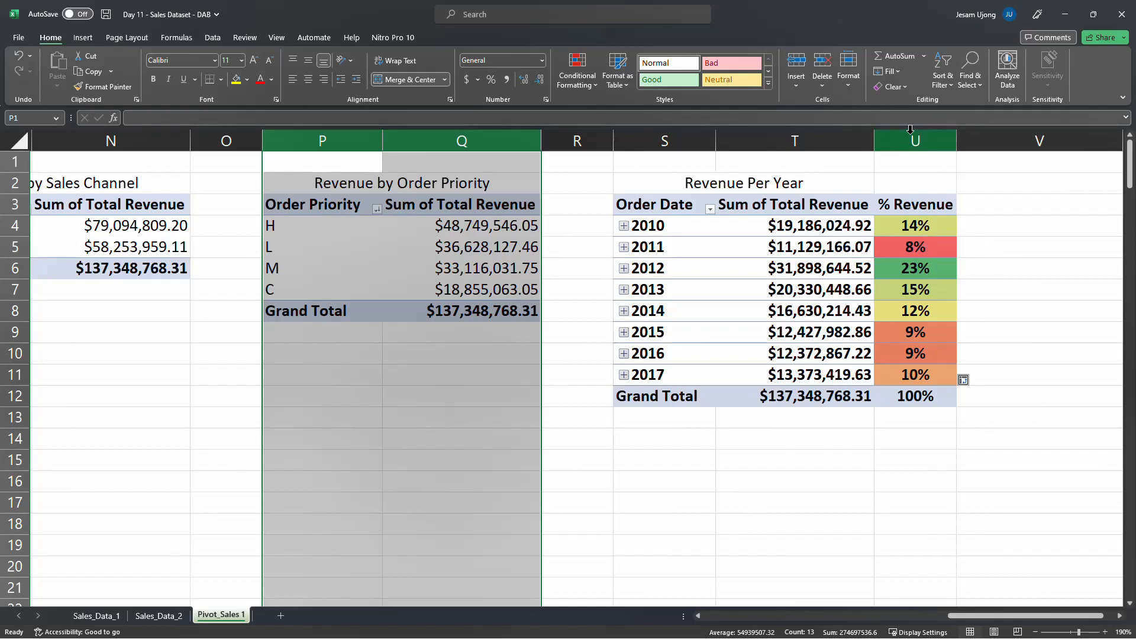
click(914, 270)
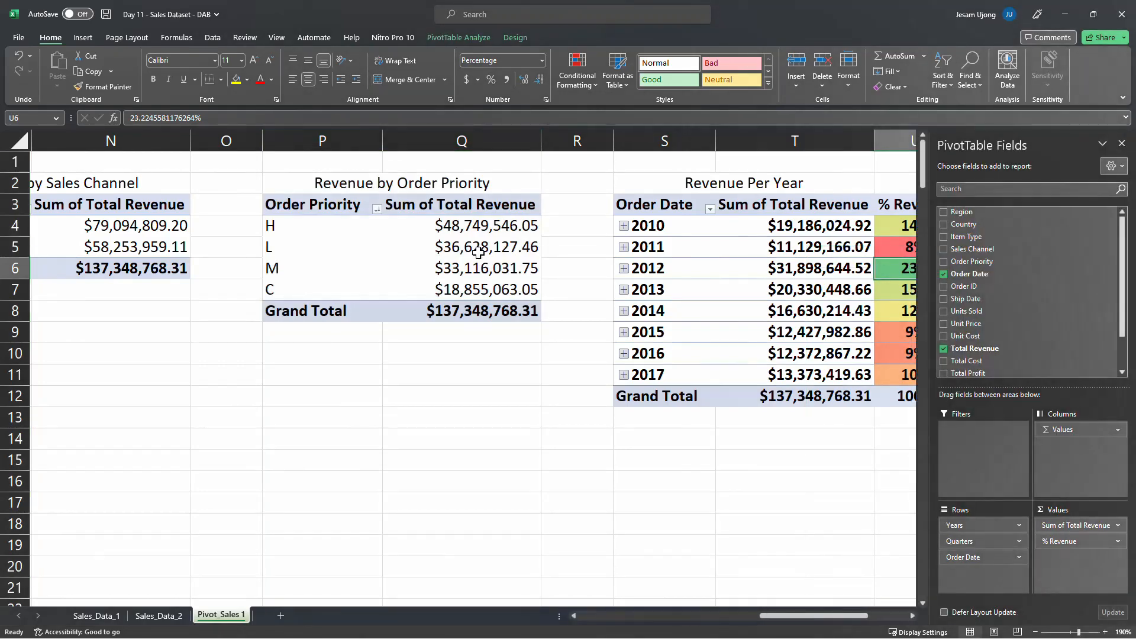
click(484, 245)
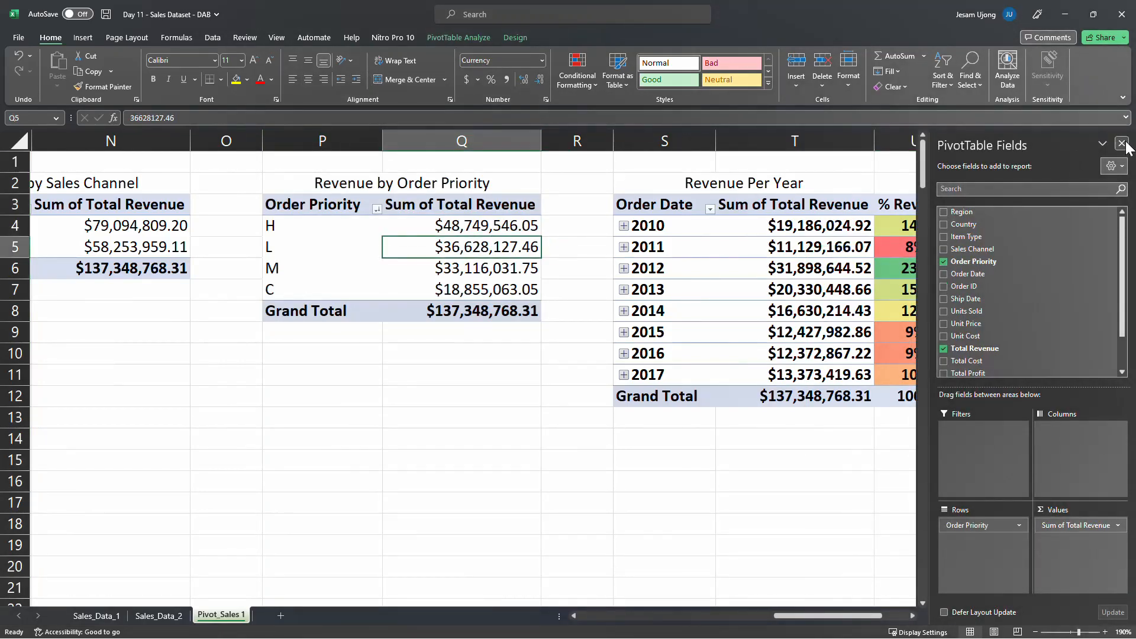
Compare the highest and lowest revenue figures in the Revenue by Region and Revenue by Item Type PivotTables
drag(874, 618, 481, 603)
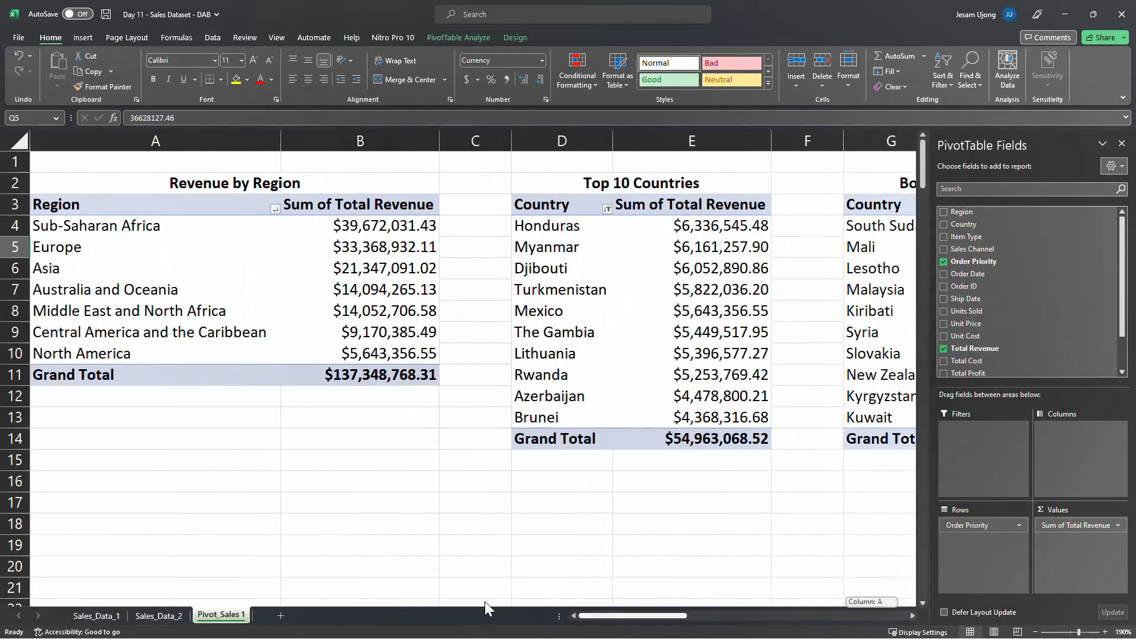
click(149, 141)
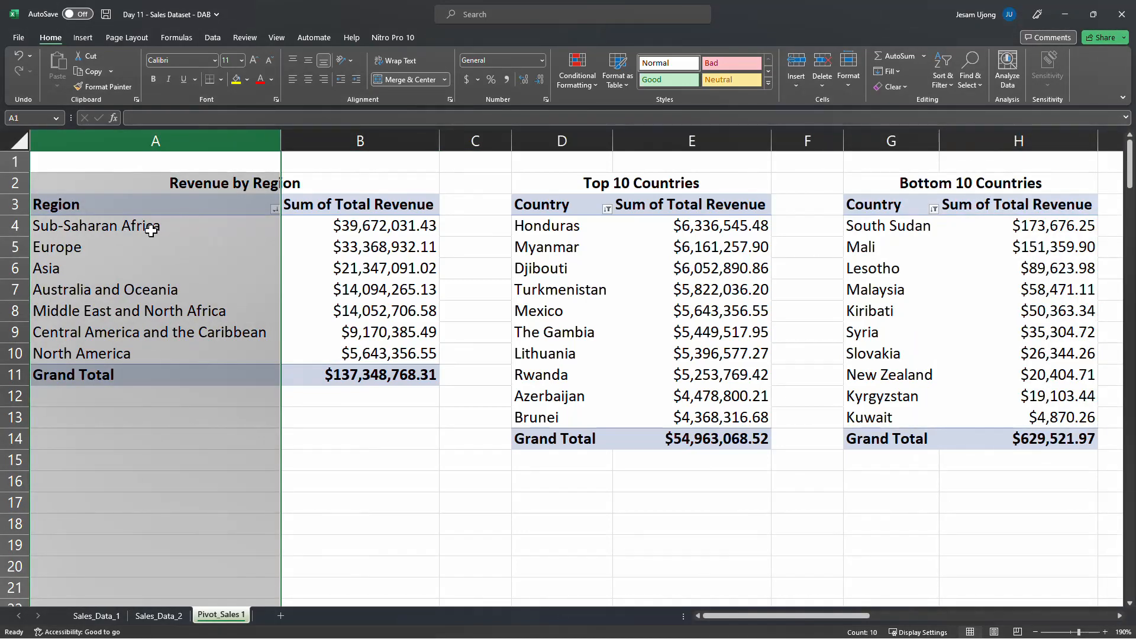
click(382, 227)
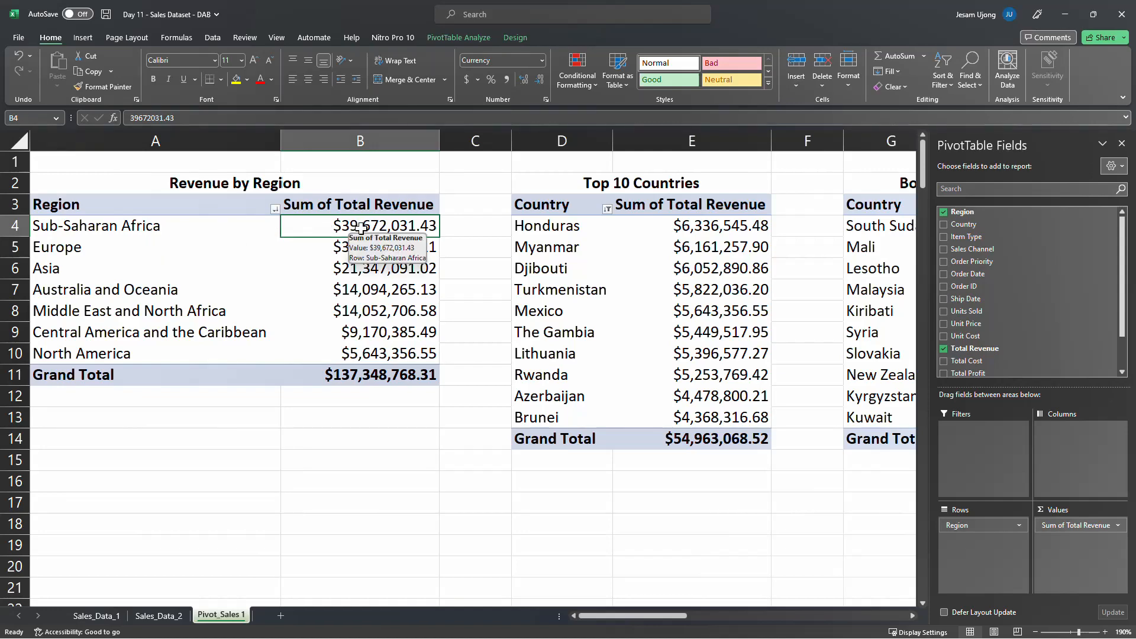
click(395, 354)
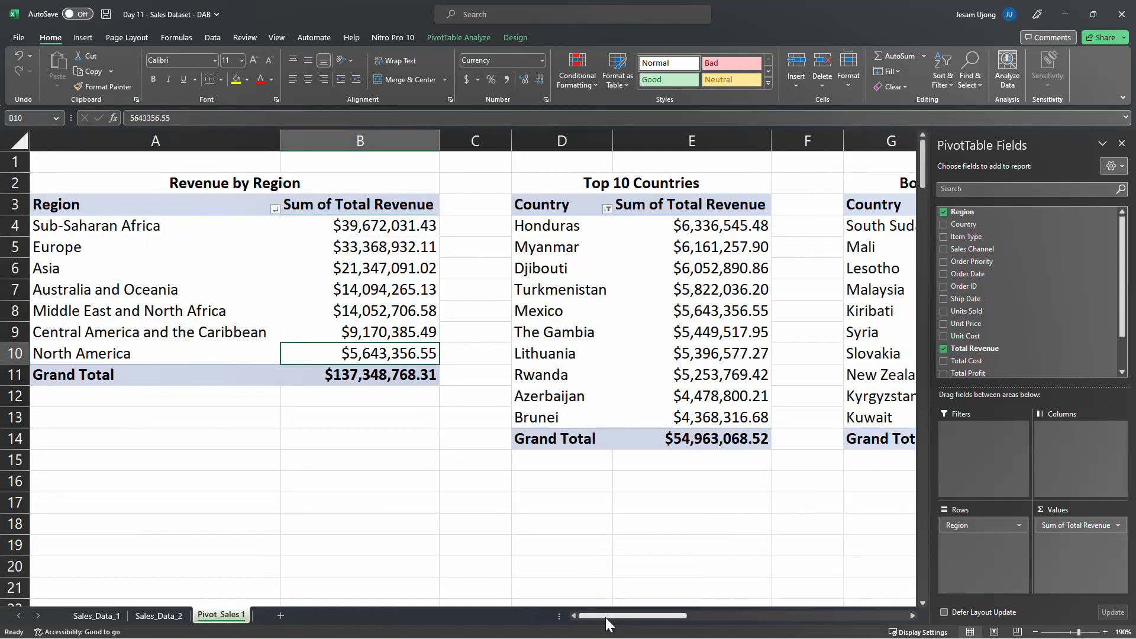
drag(612, 616, 740, 617)
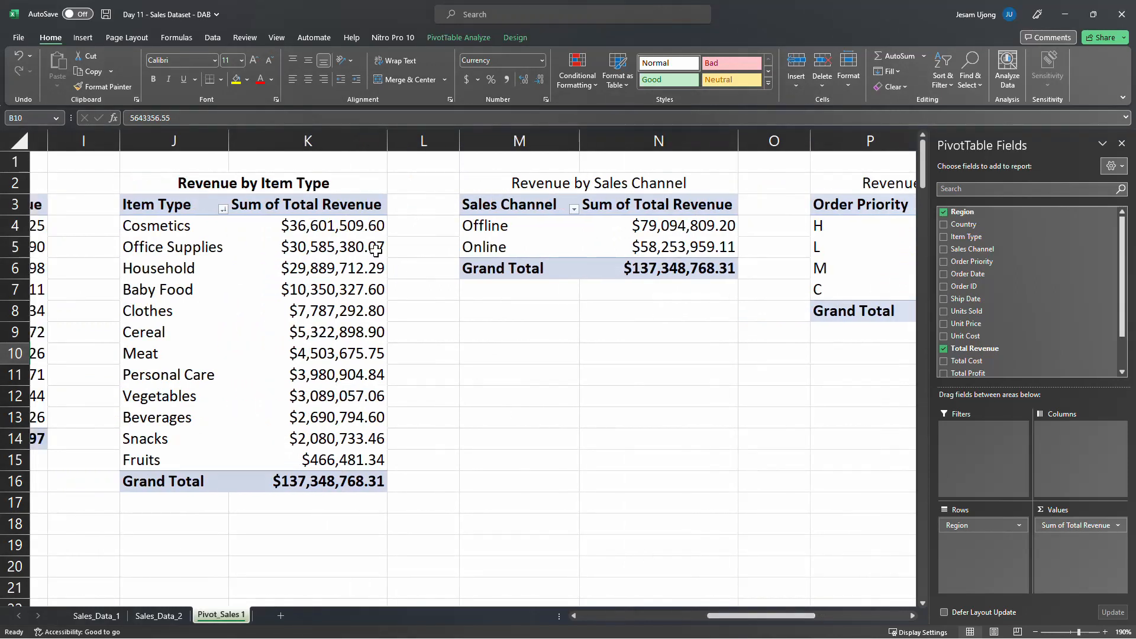
click(352, 226)
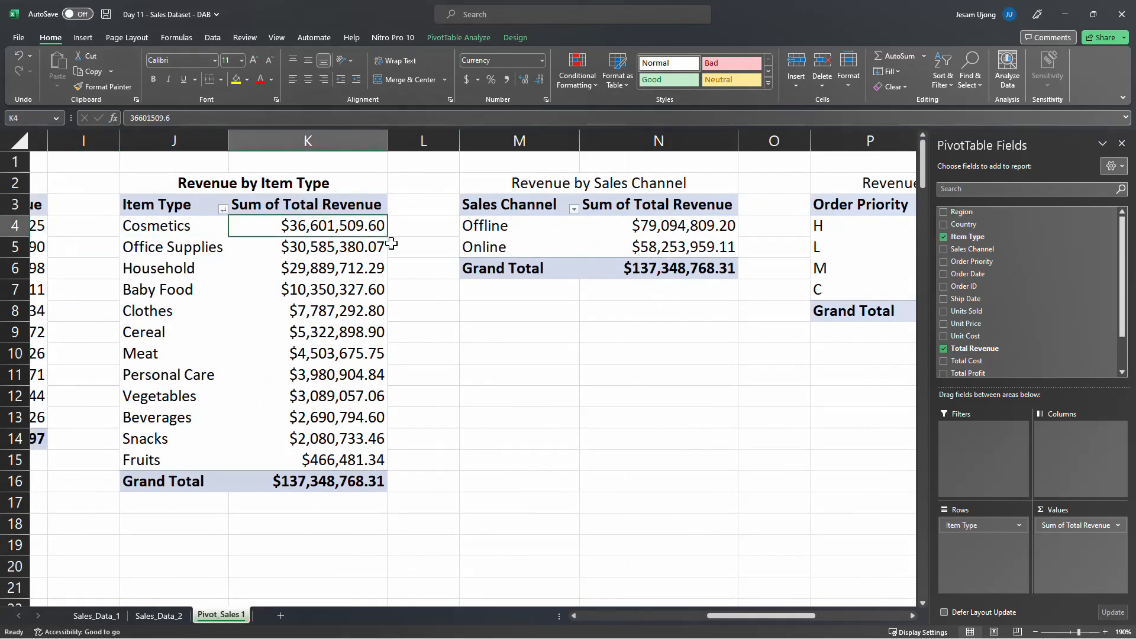
click(343, 464)
Examine revenue by sales channel and order priority, and each year's share in the % Revenue column
drag(738, 618, 773, 618)
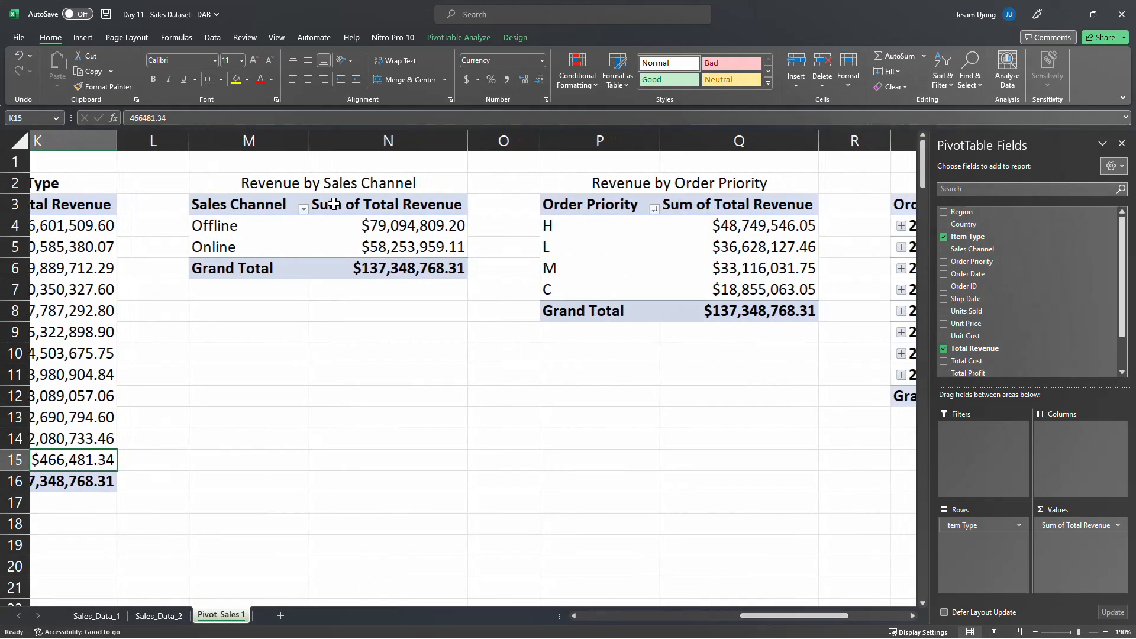
click(264, 222)
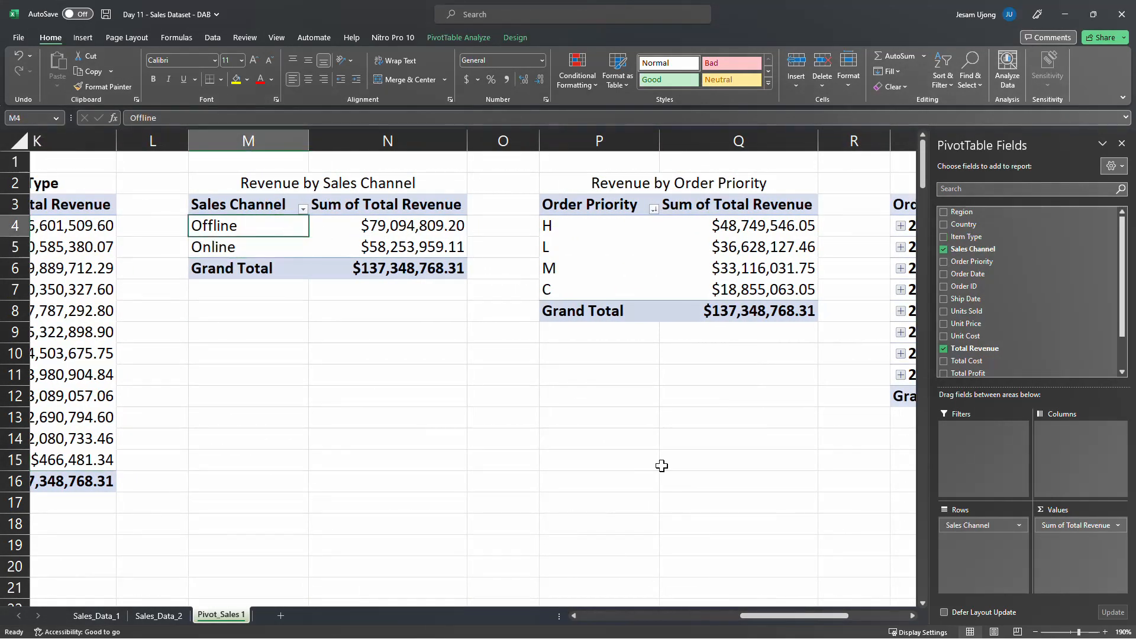
drag(787, 613, 807, 612)
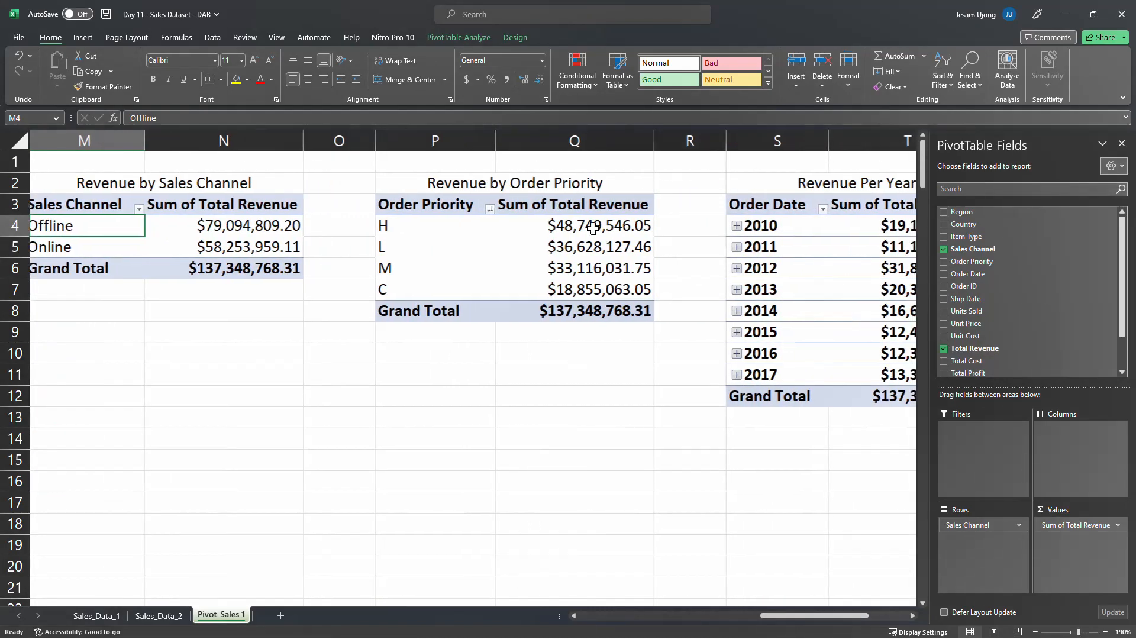
click(452, 228)
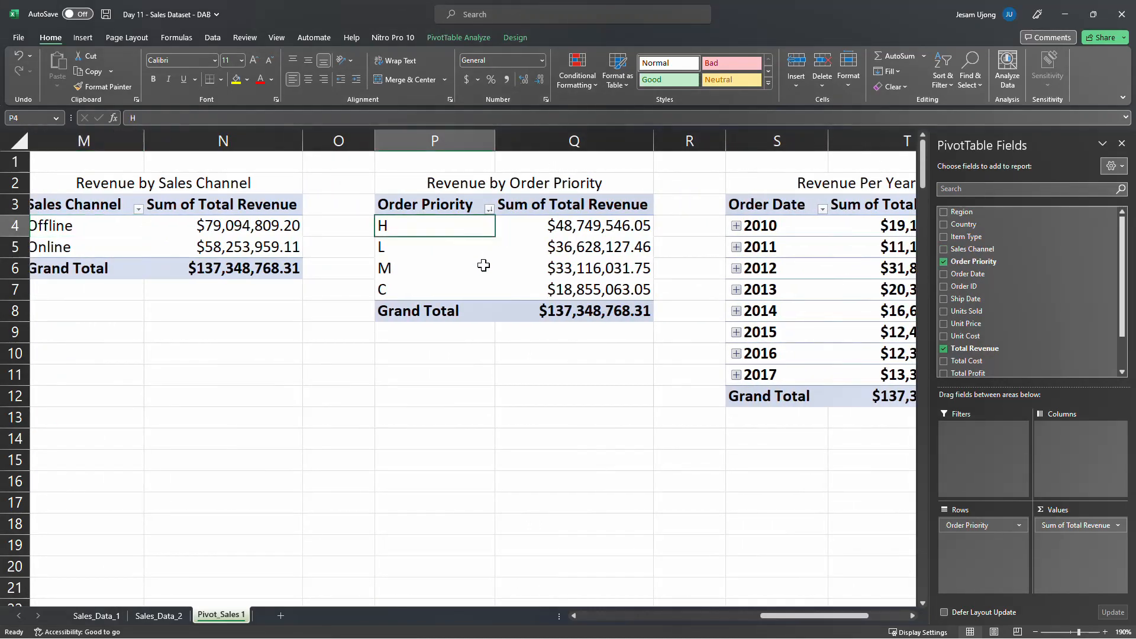
click(467, 291)
drag(796, 613, 857, 604)
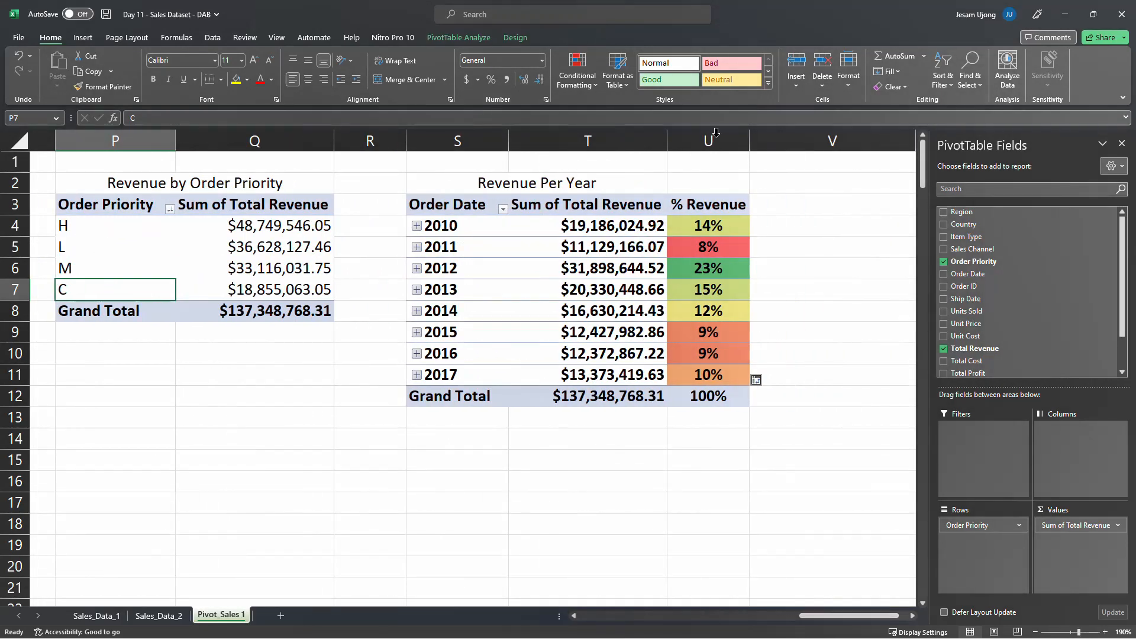
click(713, 139)
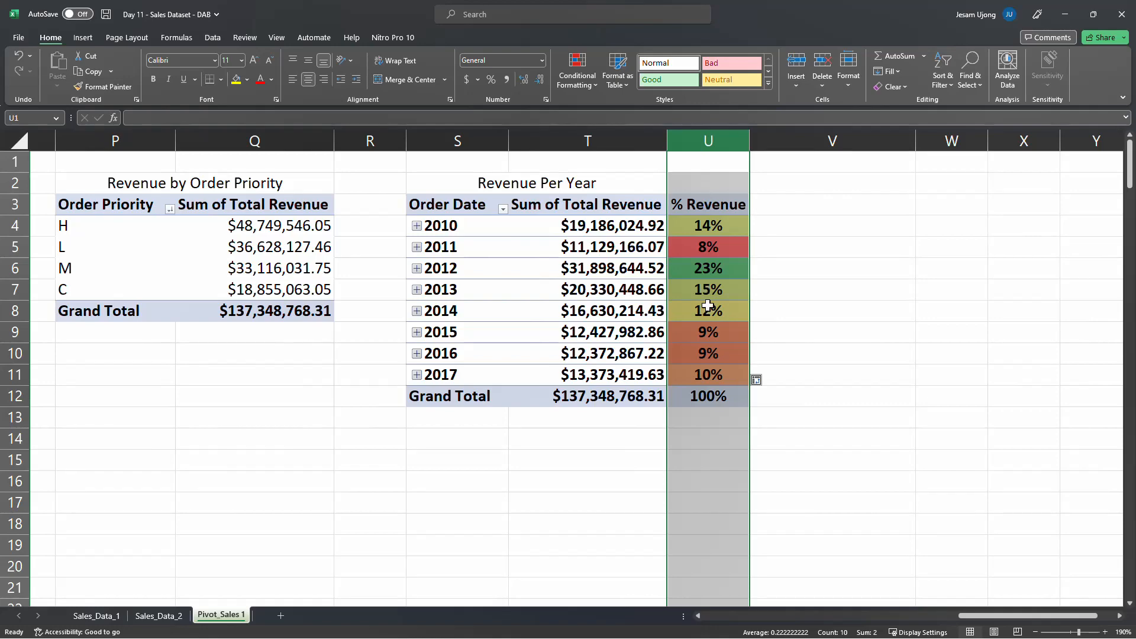
click(582, 459)
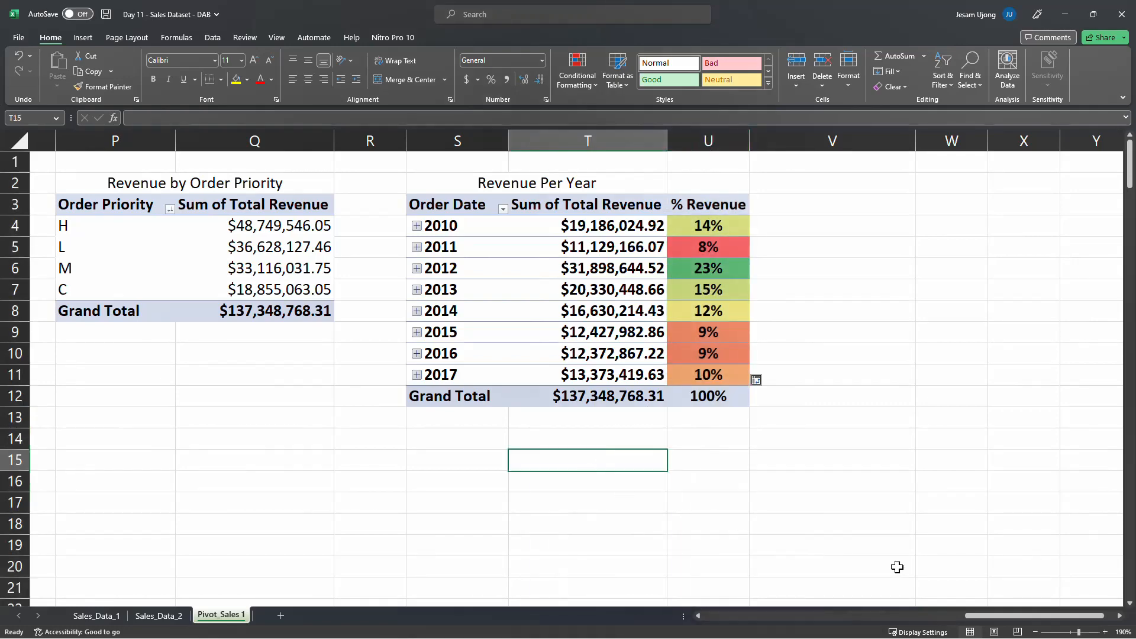
drag(989, 618, 719, 616)
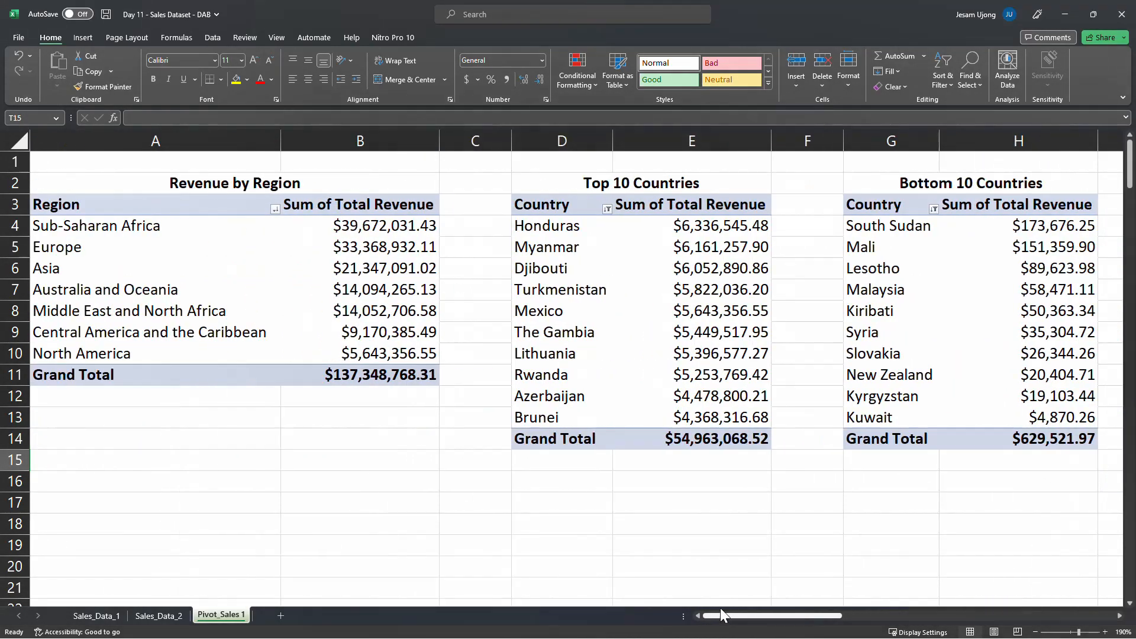
click(381, 248)
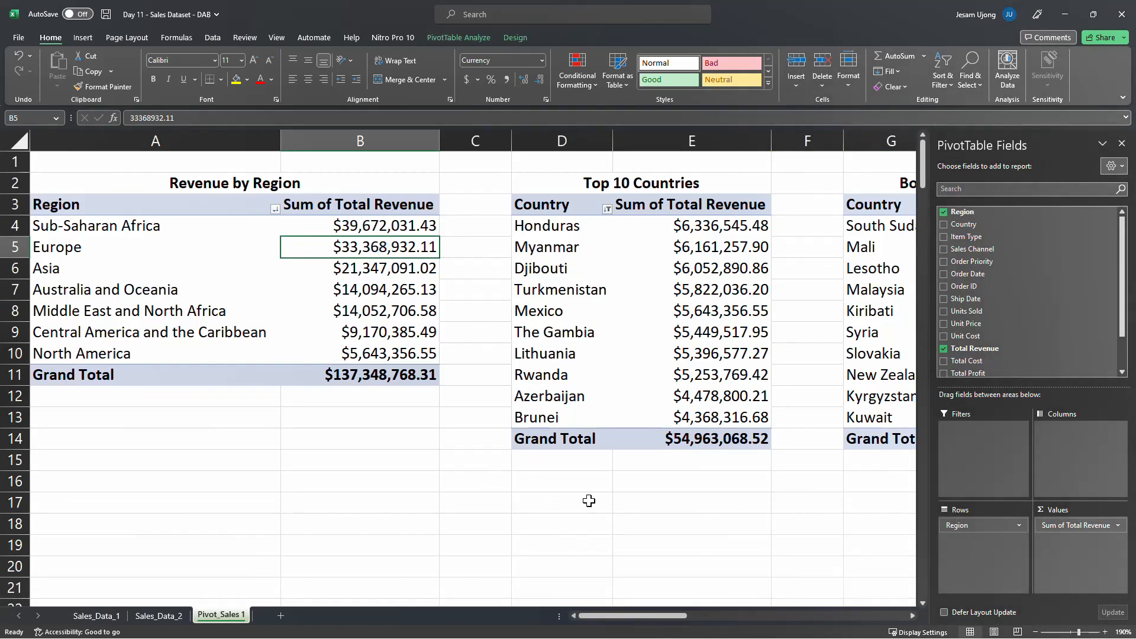
drag(664, 619, 939, 579)
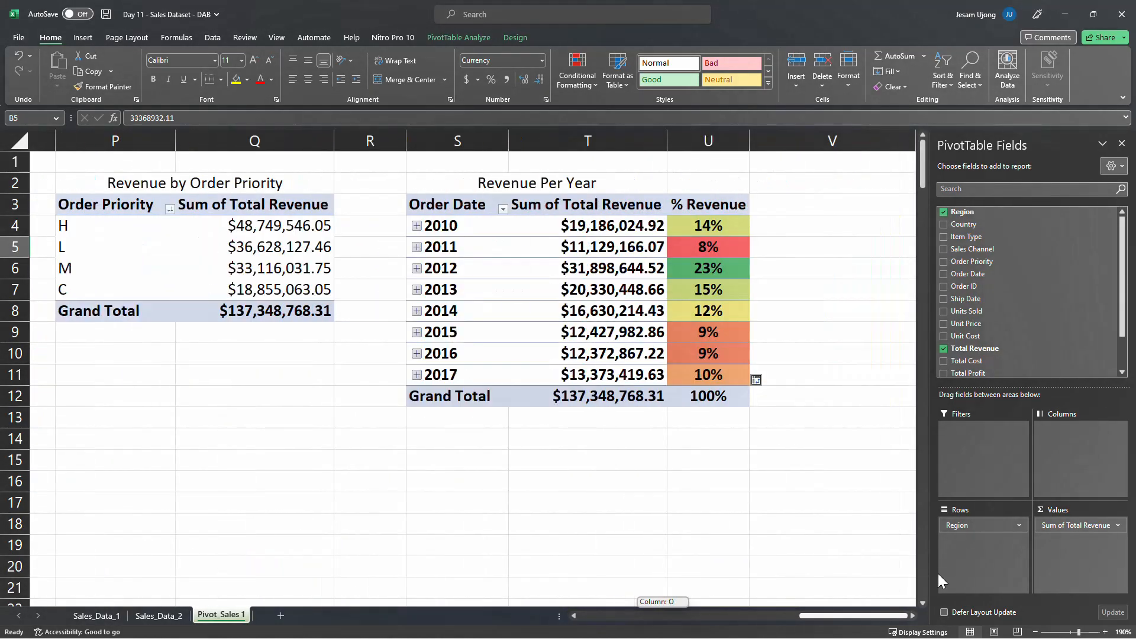
click(758, 482)
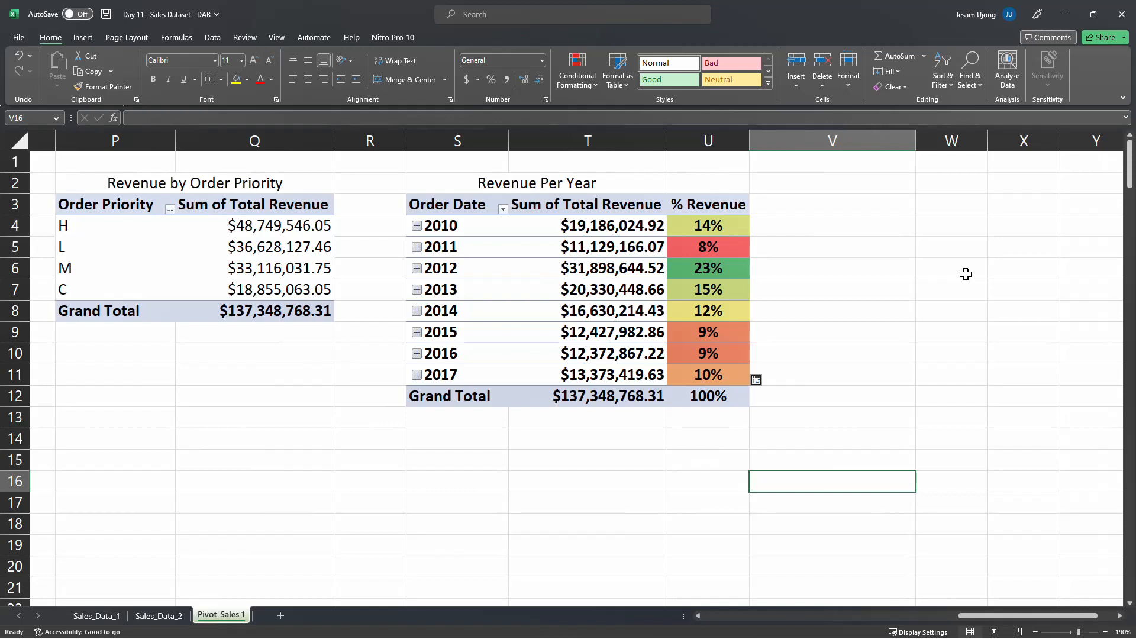
key(alt+Tab)
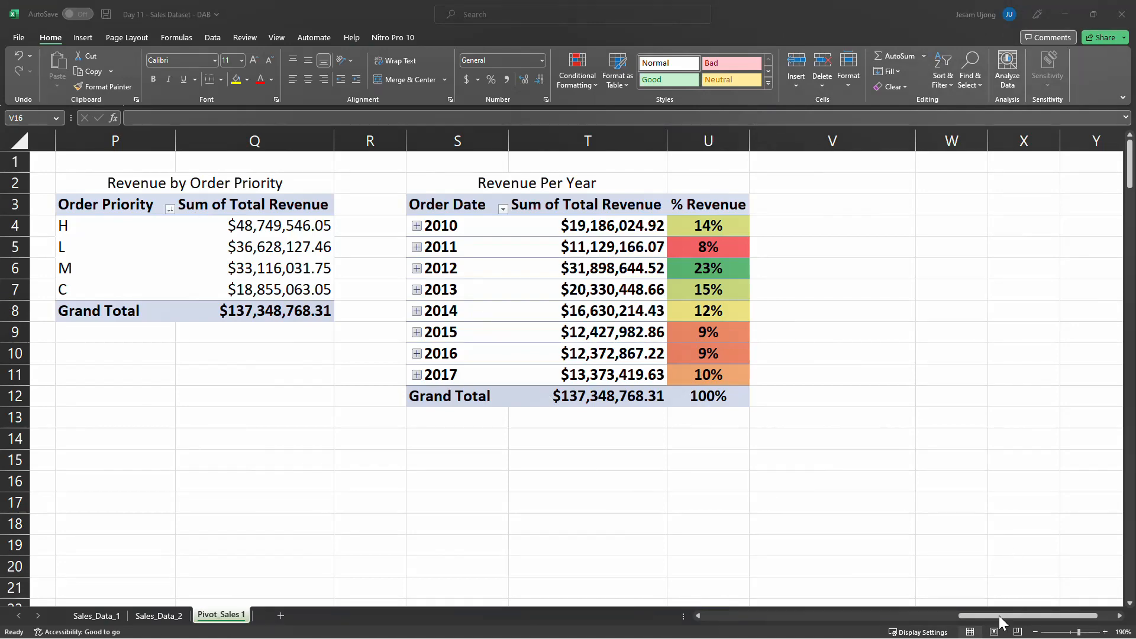
drag(983, 617, 864, 612)
drag(822, 615, 688, 616)
click(396, 420)
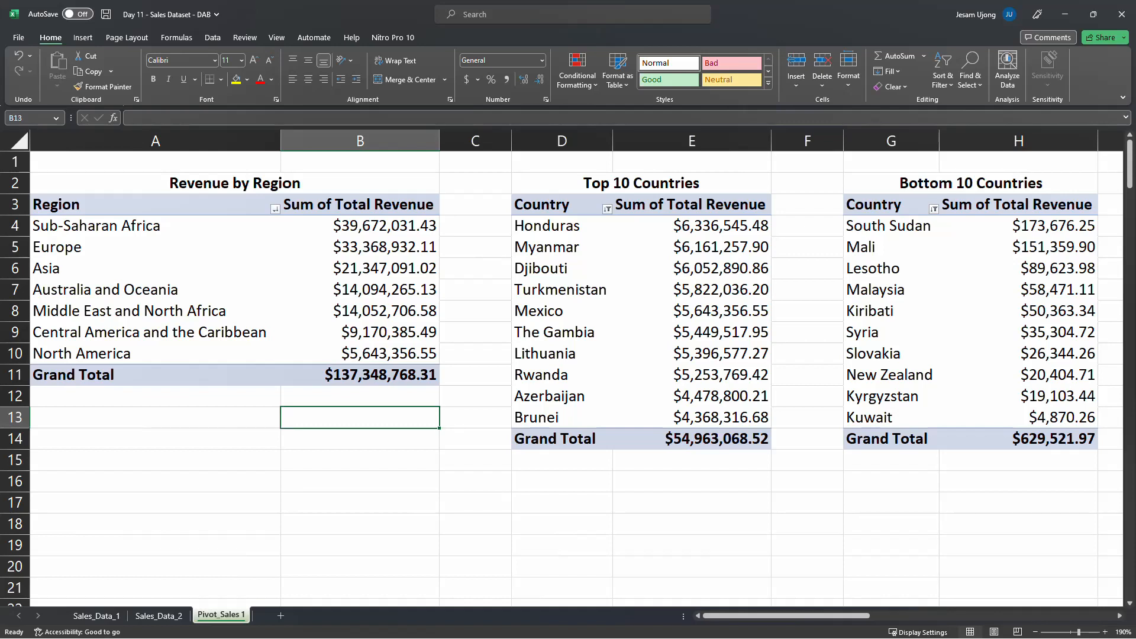
key(alt+Tab)
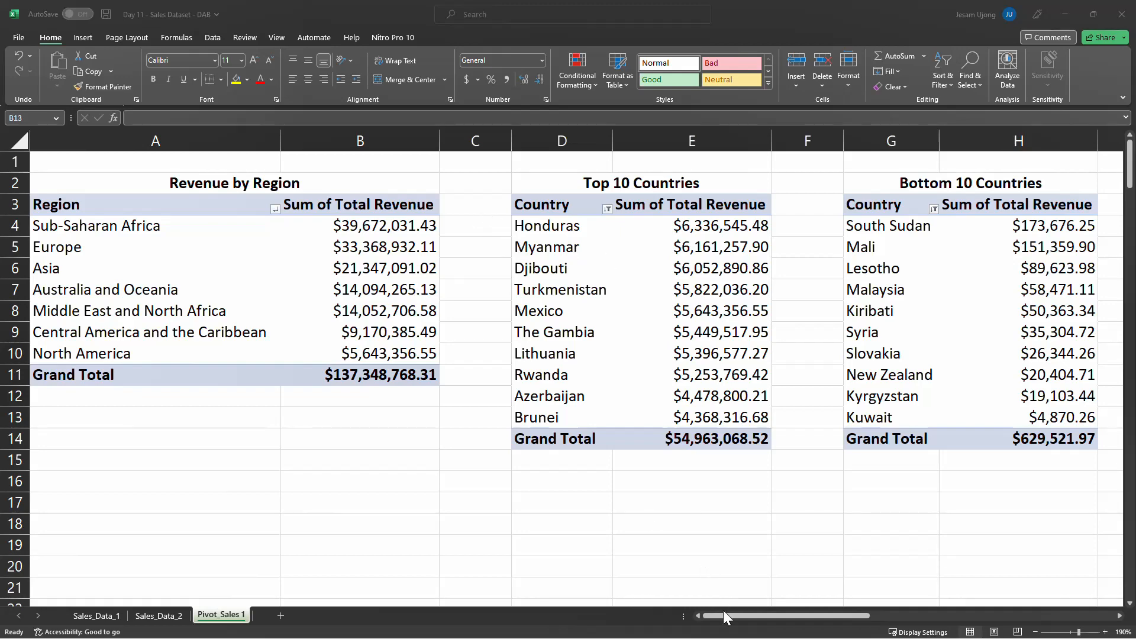
click(740, 623)
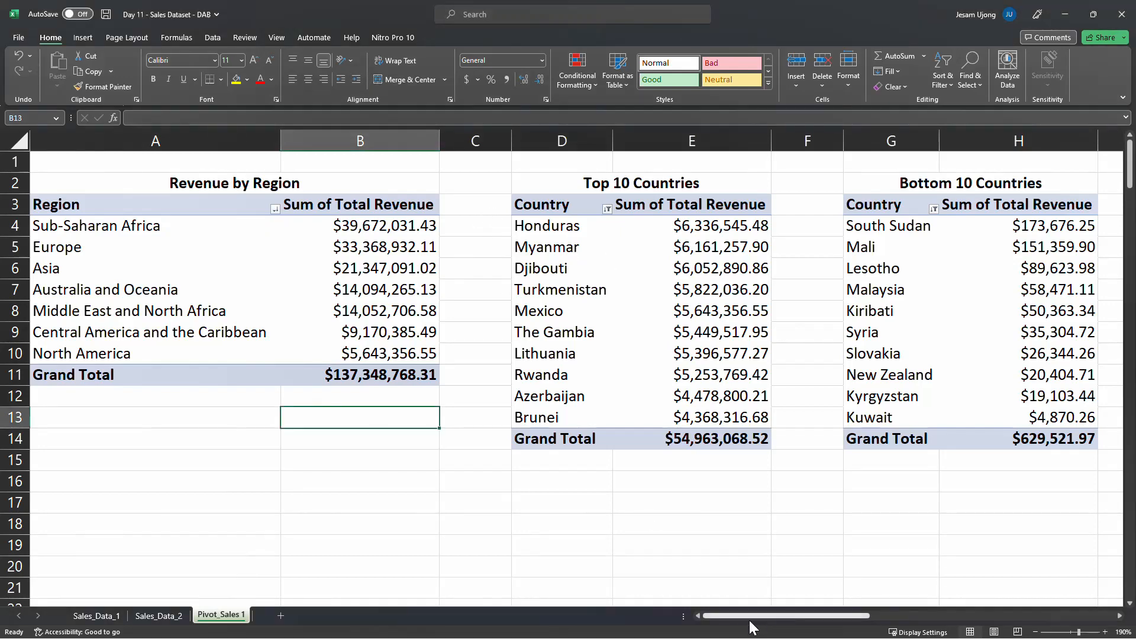
drag(750, 622, 686, 599)
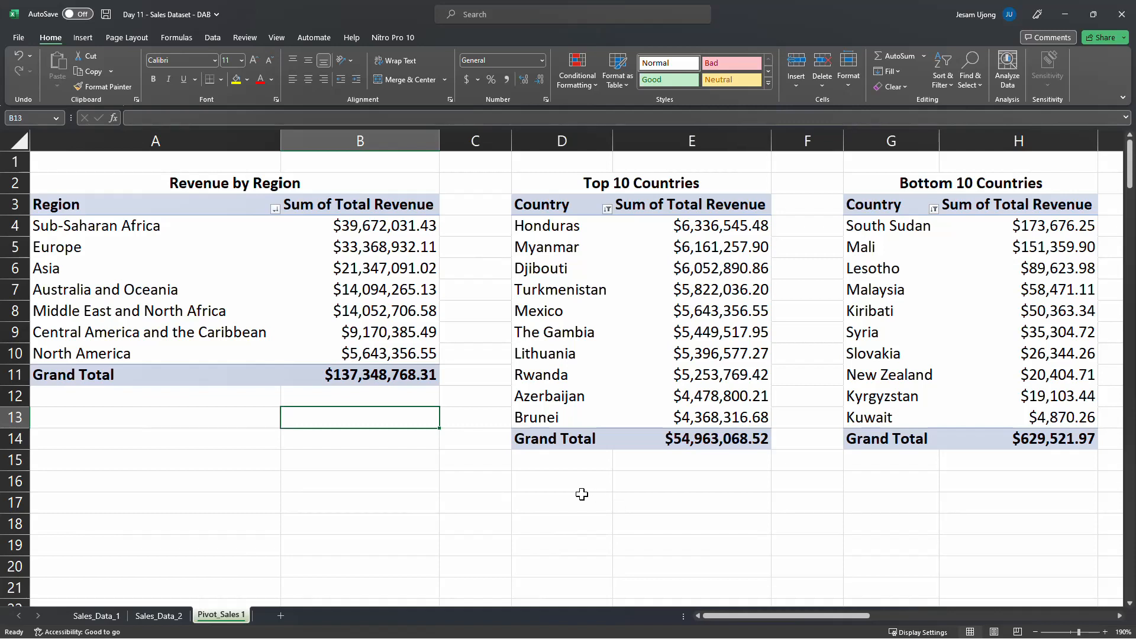
Insert a blank column beside the Revenue by Region PivotTable and add Total Revenue to its values a second time
click(488, 134)
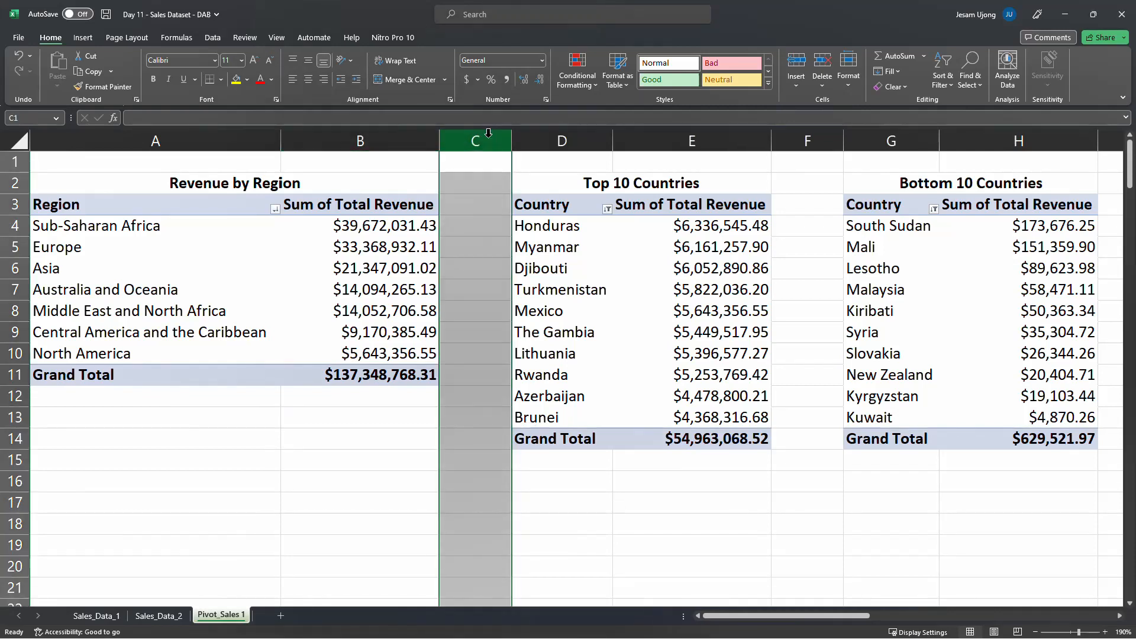
right_click(488, 134)
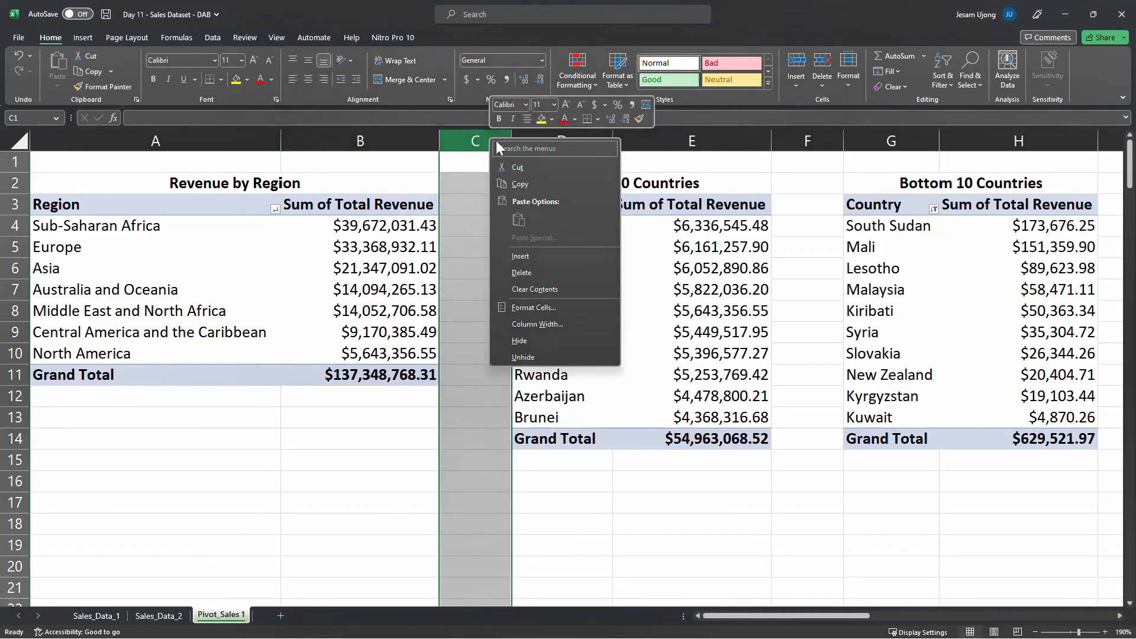
click(549, 260)
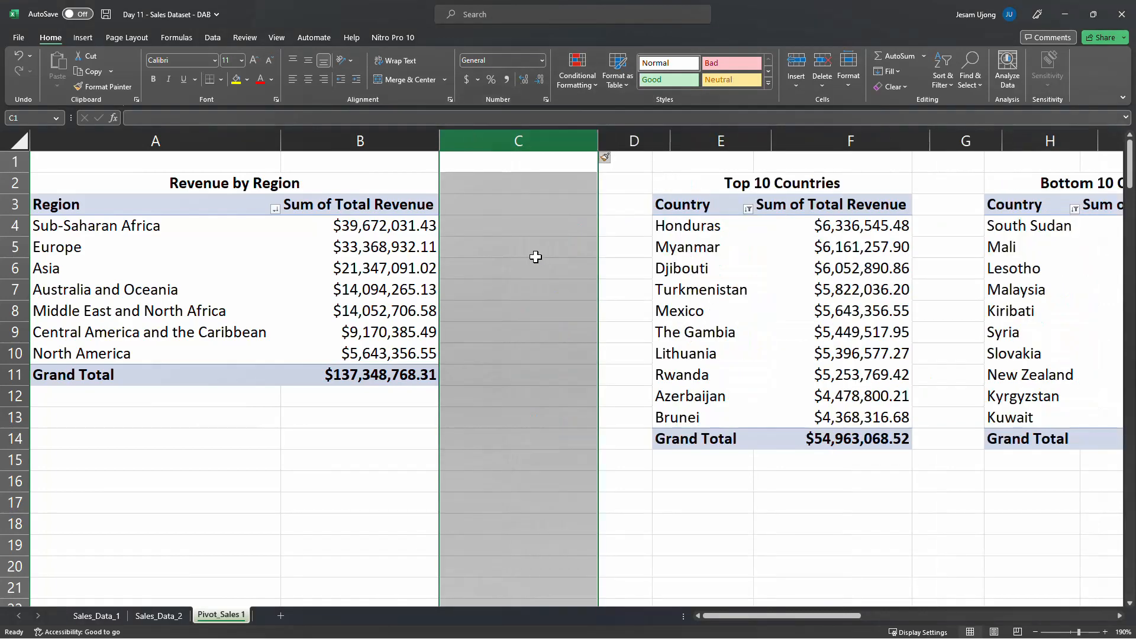
click(376, 230)
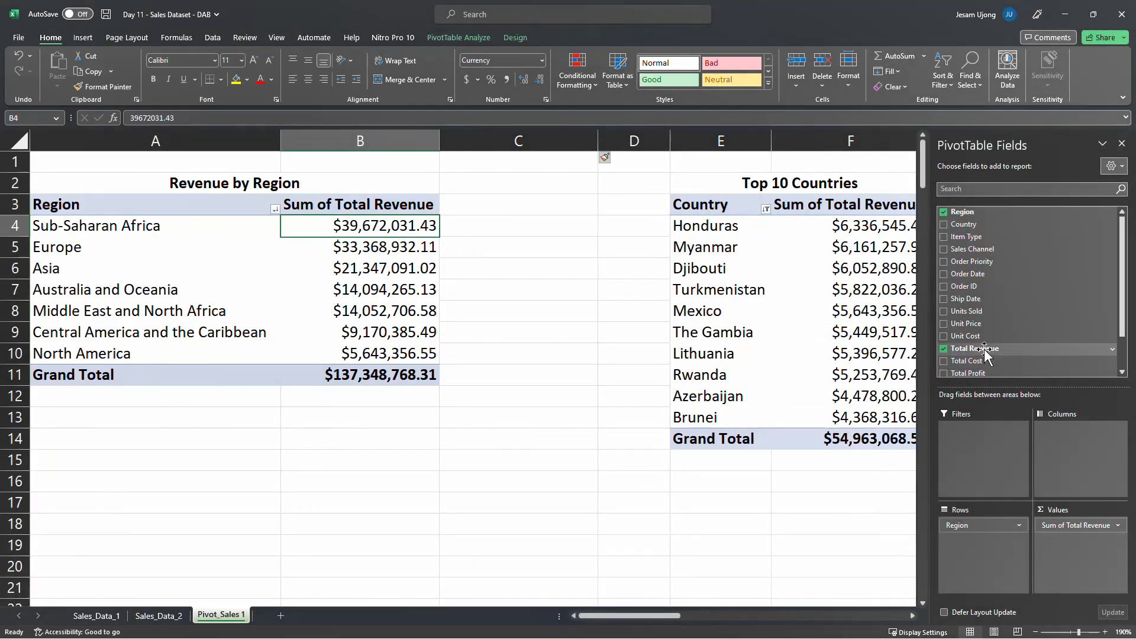
drag(985, 353, 1073, 543)
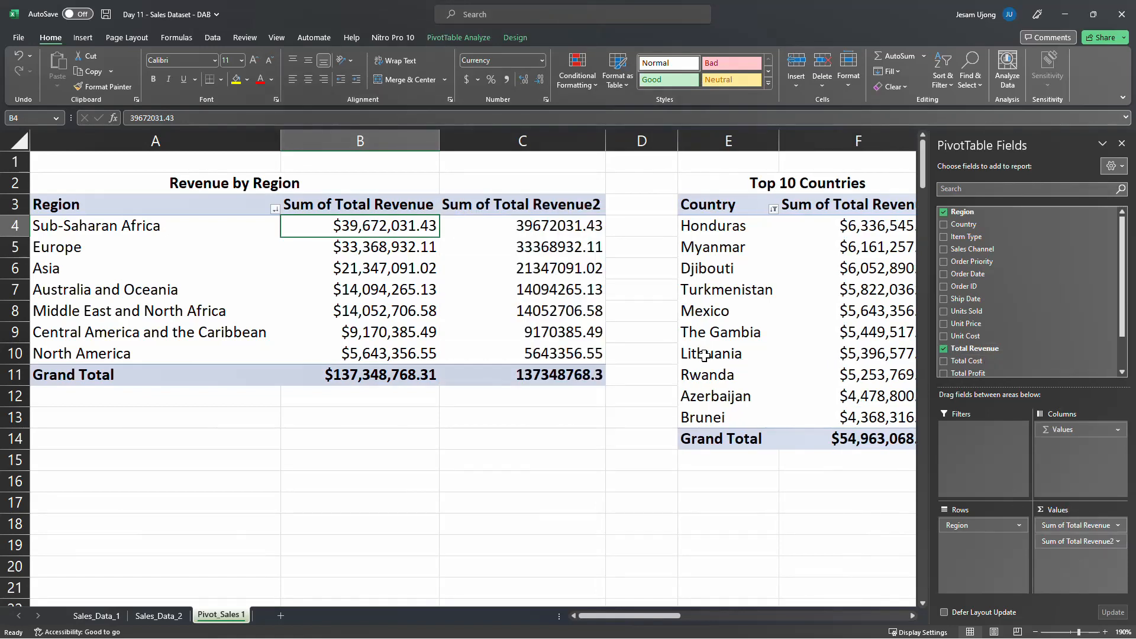
Show the second revenue column of Revenue by Region as % of Grand Total with no decimal places
right_click(525, 225)
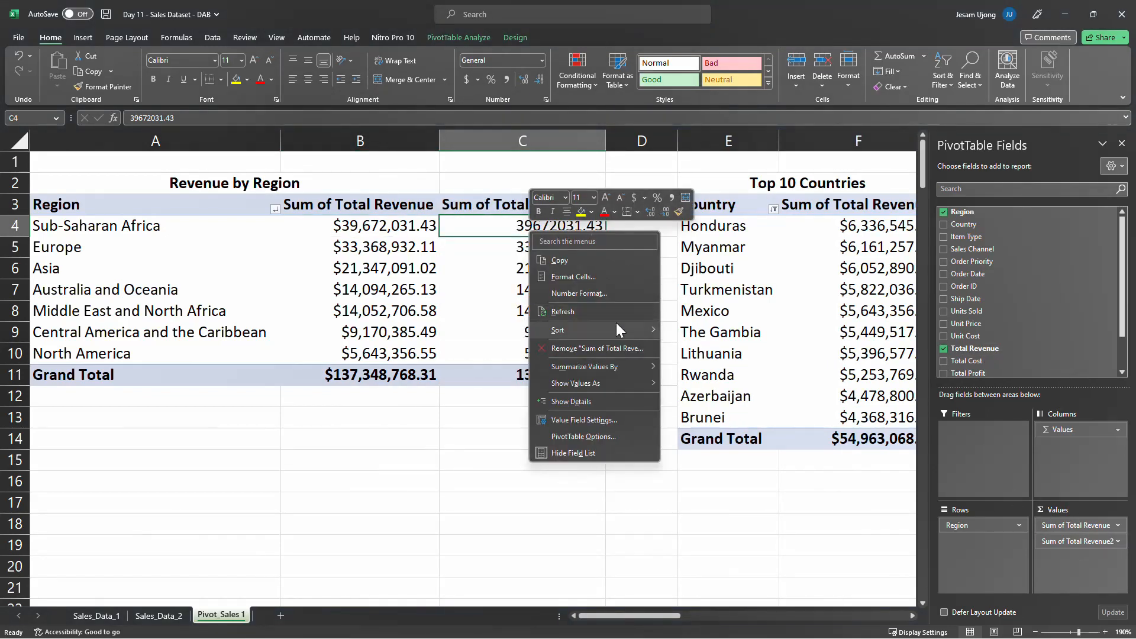
mouse_move(616, 329)
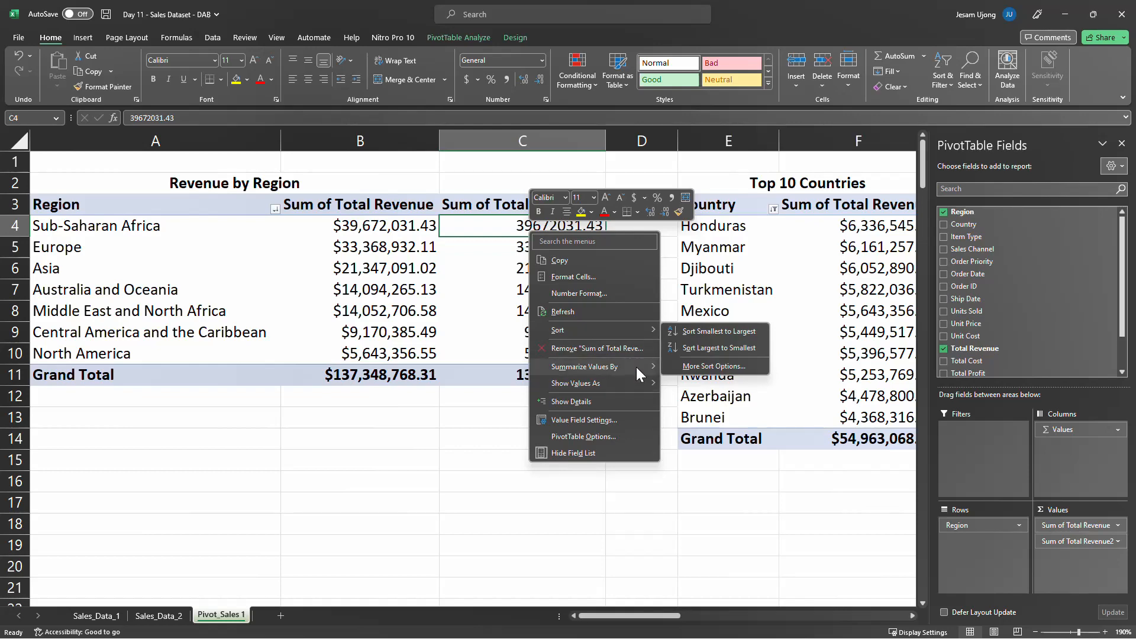
mouse_move(636, 386)
click(699, 394)
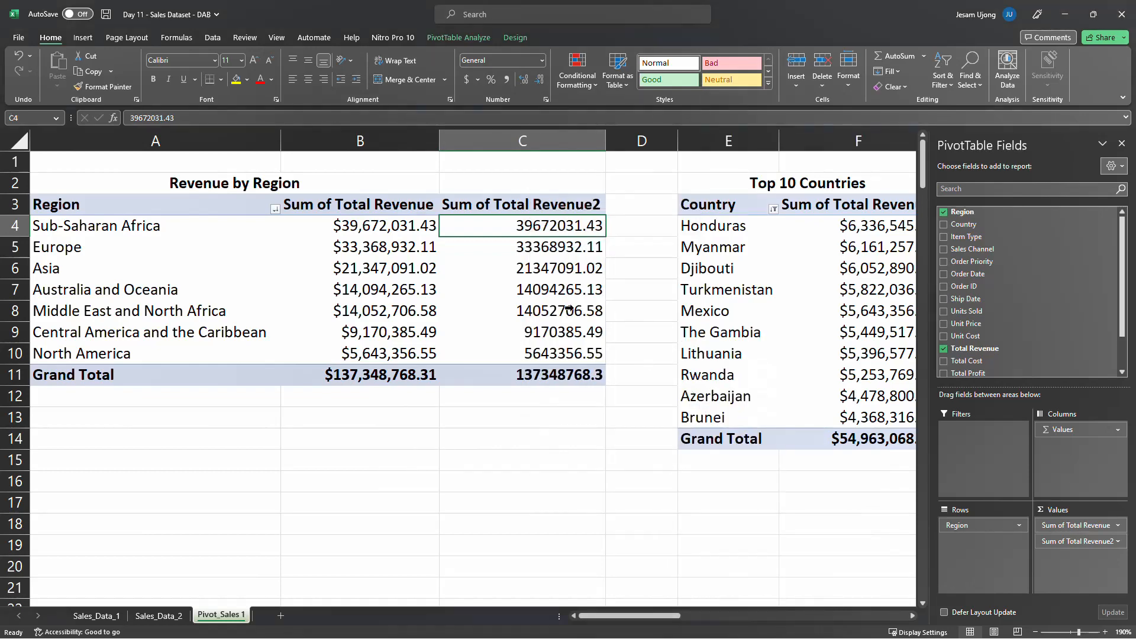
drag(538, 226, 545, 373)
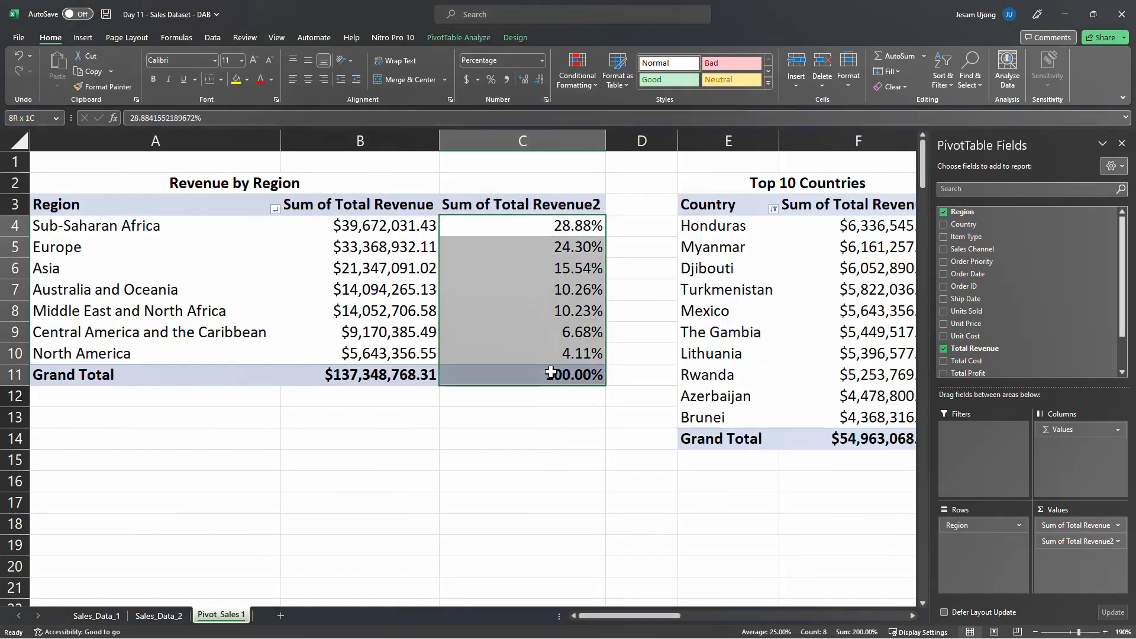
click(536, 81)
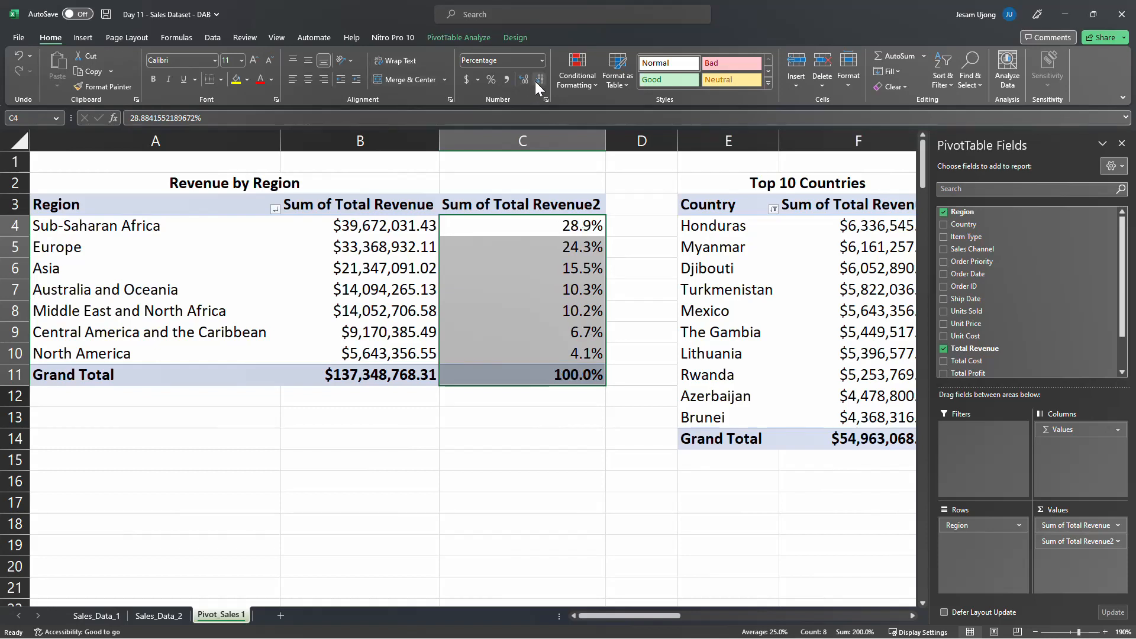
click(536, 81)
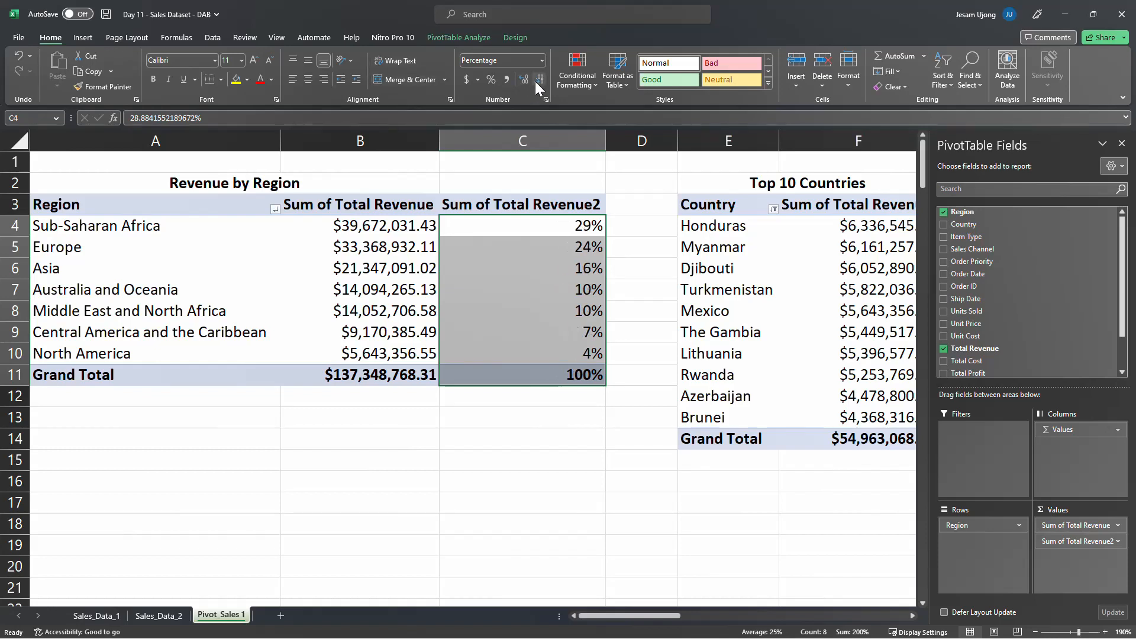
Rename the second value column of Revenue by Region to "% Revenue" and narrow it to fit the heading
click(544, 206)
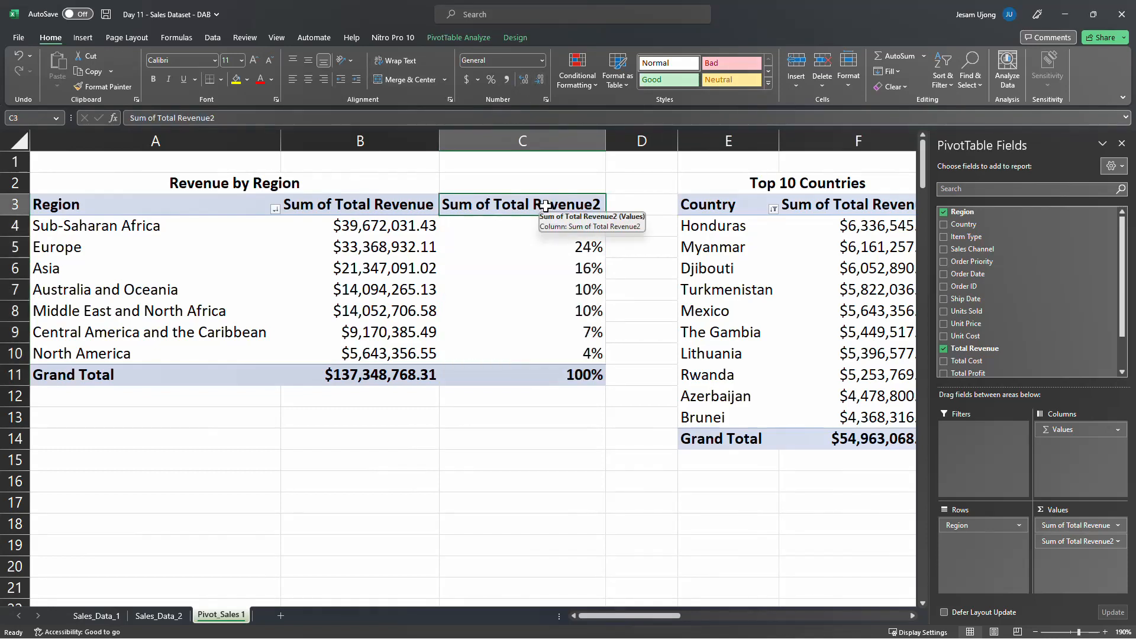
text(% R)
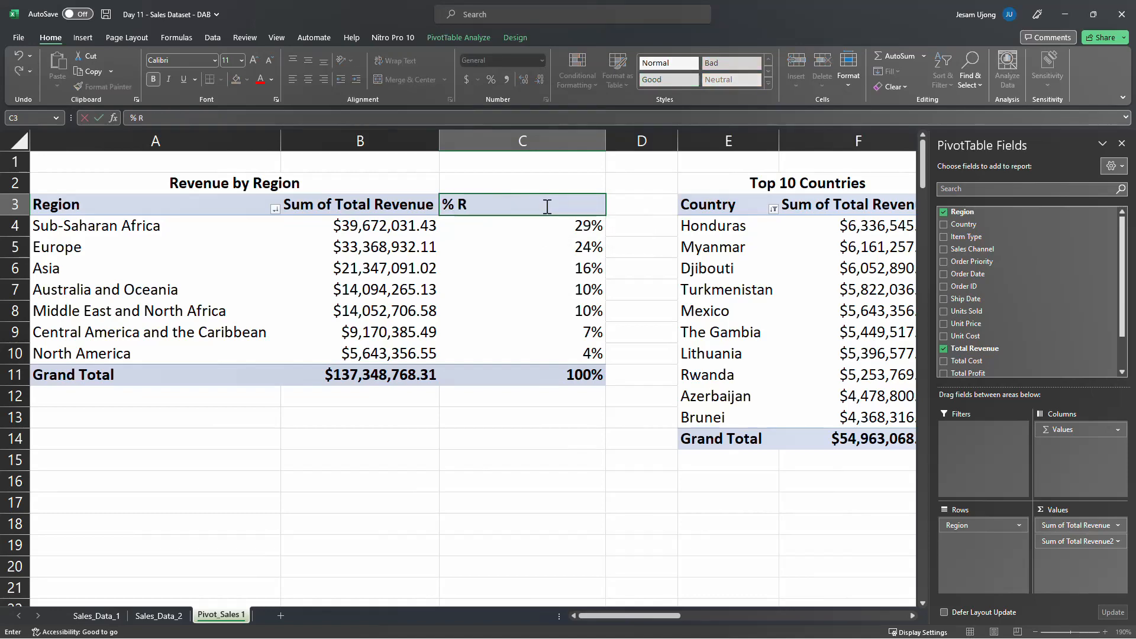
text(evenue)
key(Return)
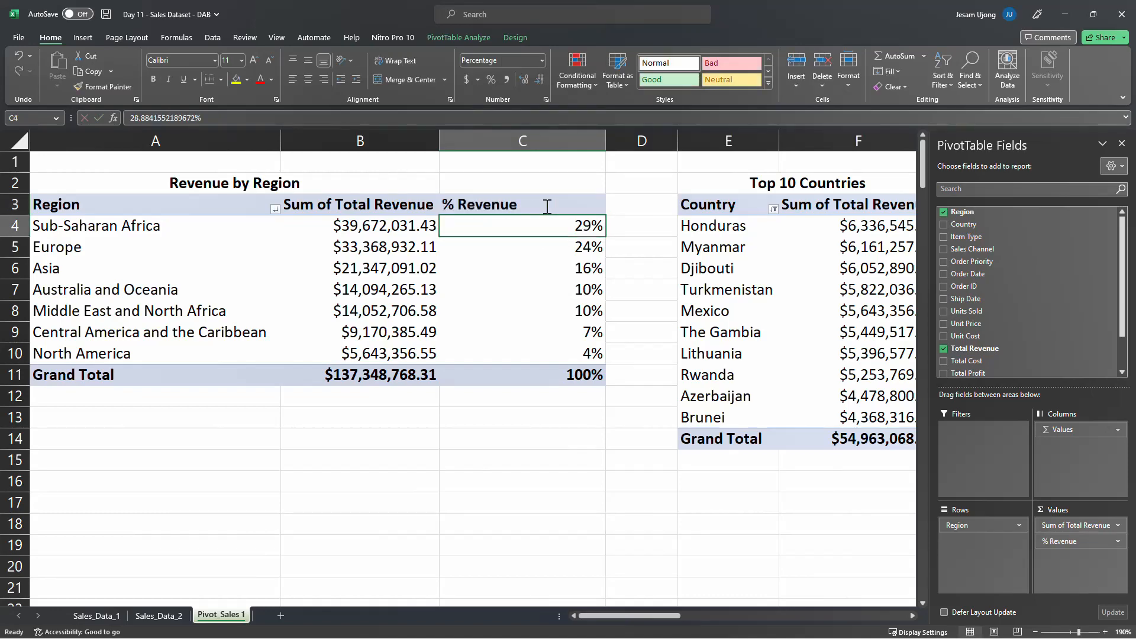
drag(609, 137, 522, 138)
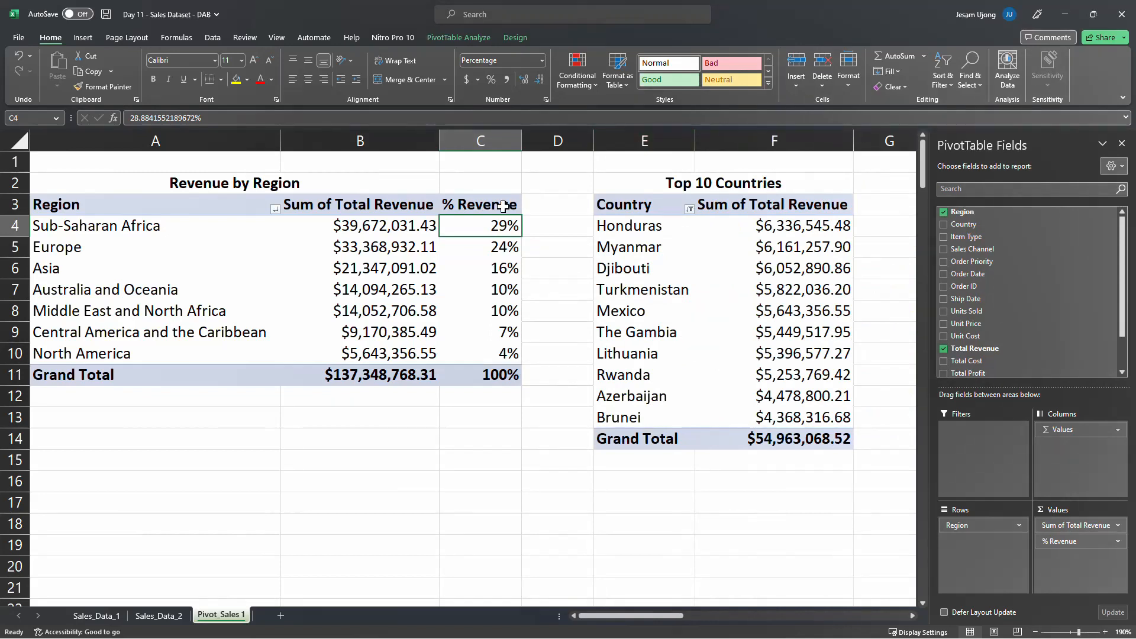
Center the percentages in the Revenue by Region table's % Revenue column, including the grand total
drag(491, 224, 479, 355)
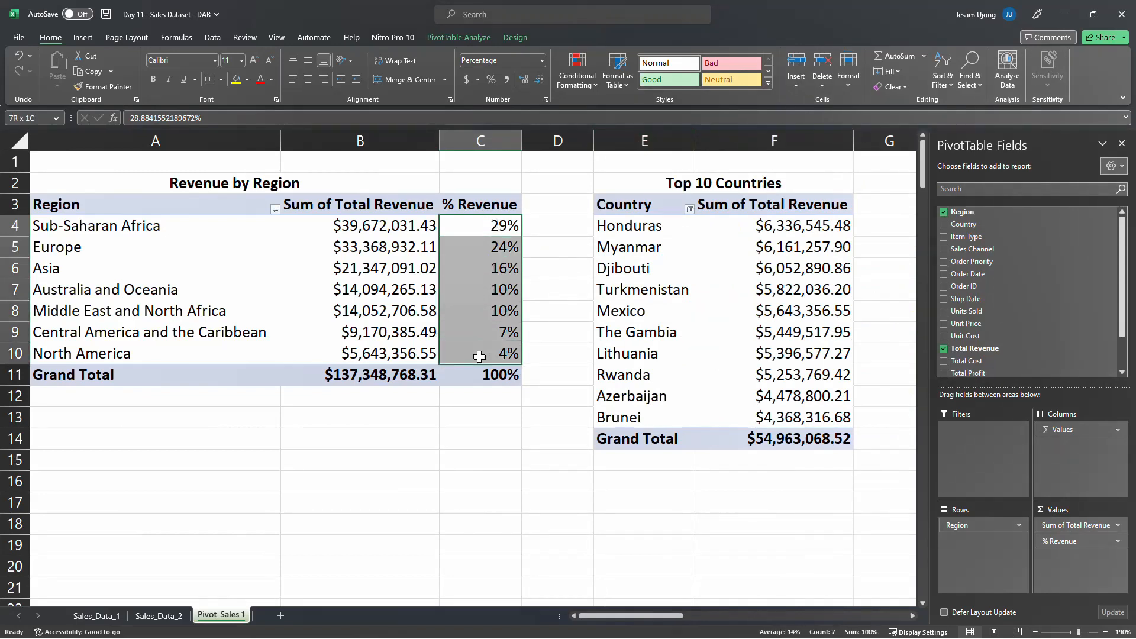
drag(479, 356, 479, 356)
drag(470, 223, 460, 371)
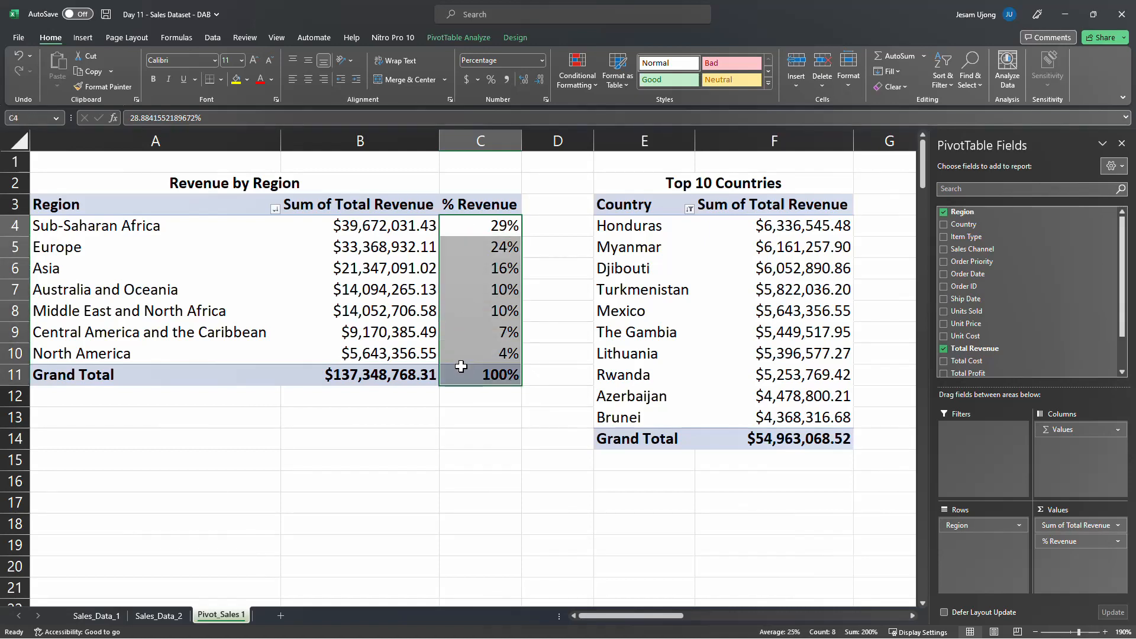
click(308, 79)
Apply a green-yellow-red color scale to the region percentages in % Revenue, leaving out the grand total
key(shift+Up)
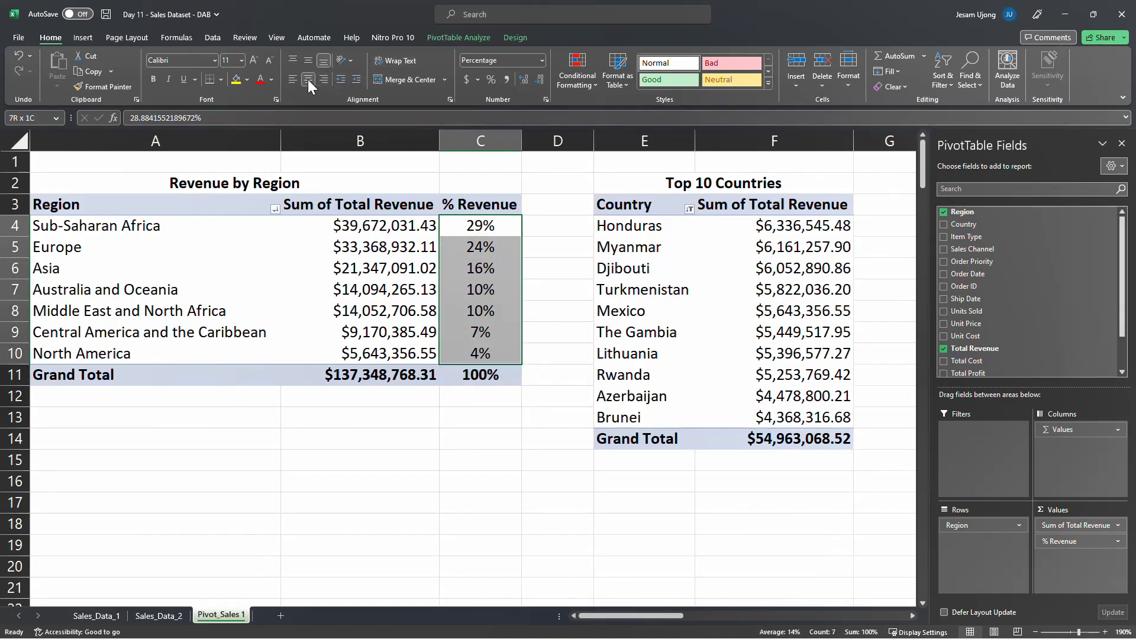
click(584, 83)
mouse_move(589, 204)
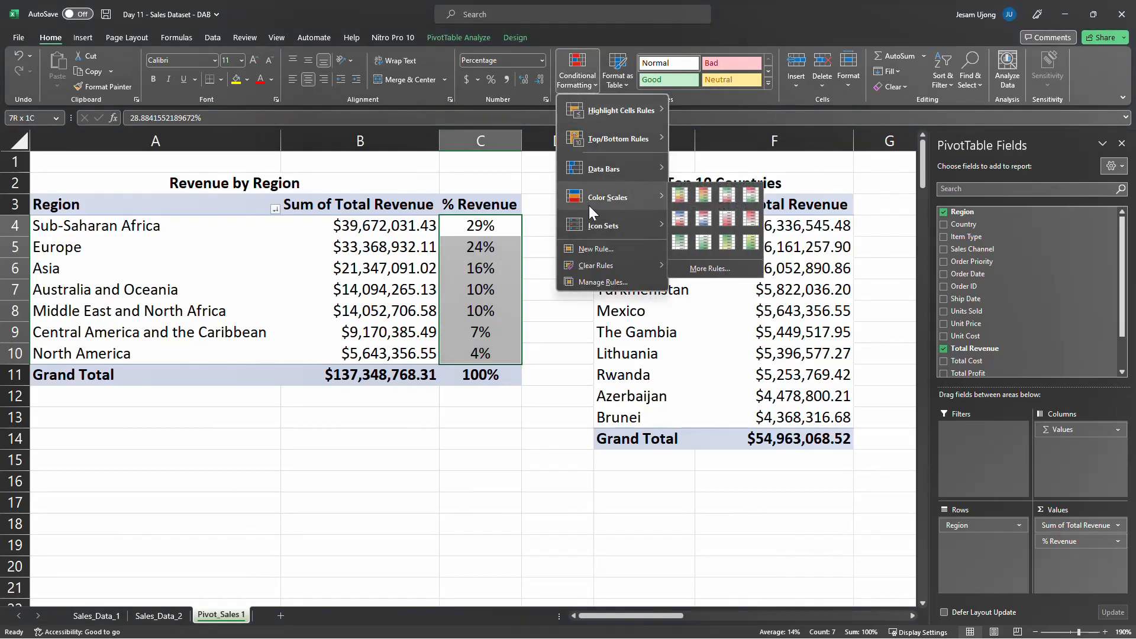
click(684, 197)
click(508, 235)
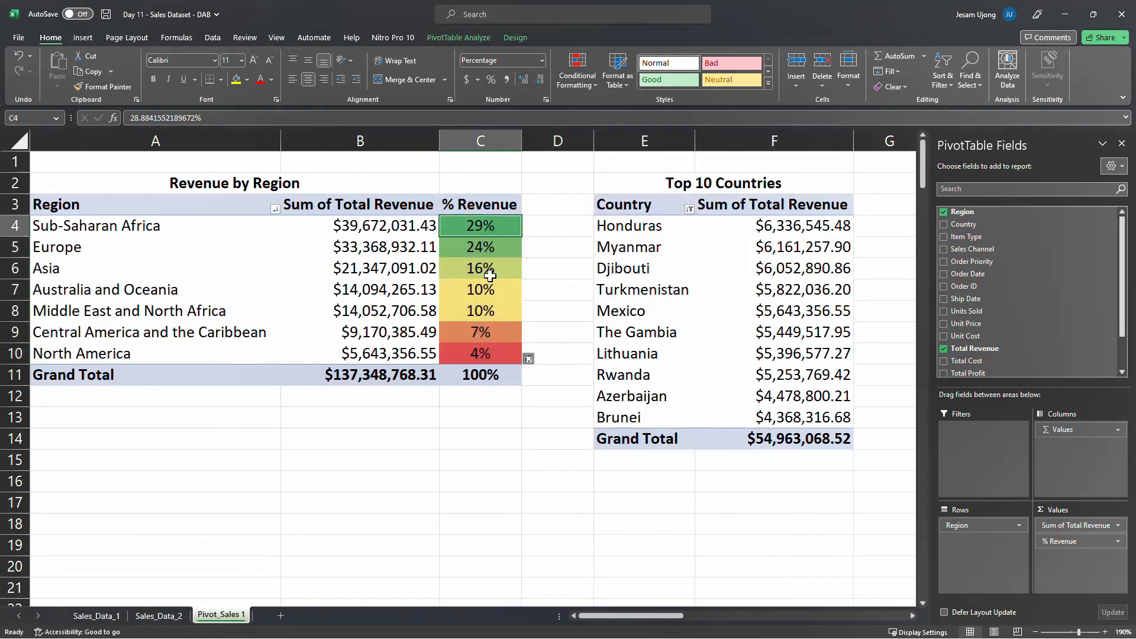
click(492, 358)
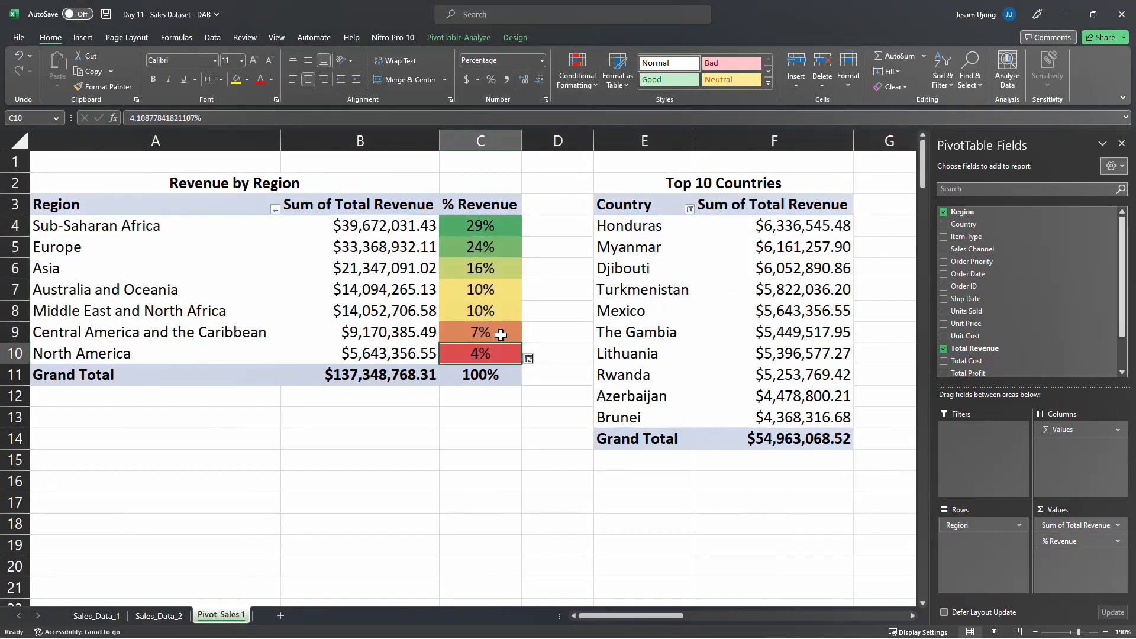
click(516, 416)
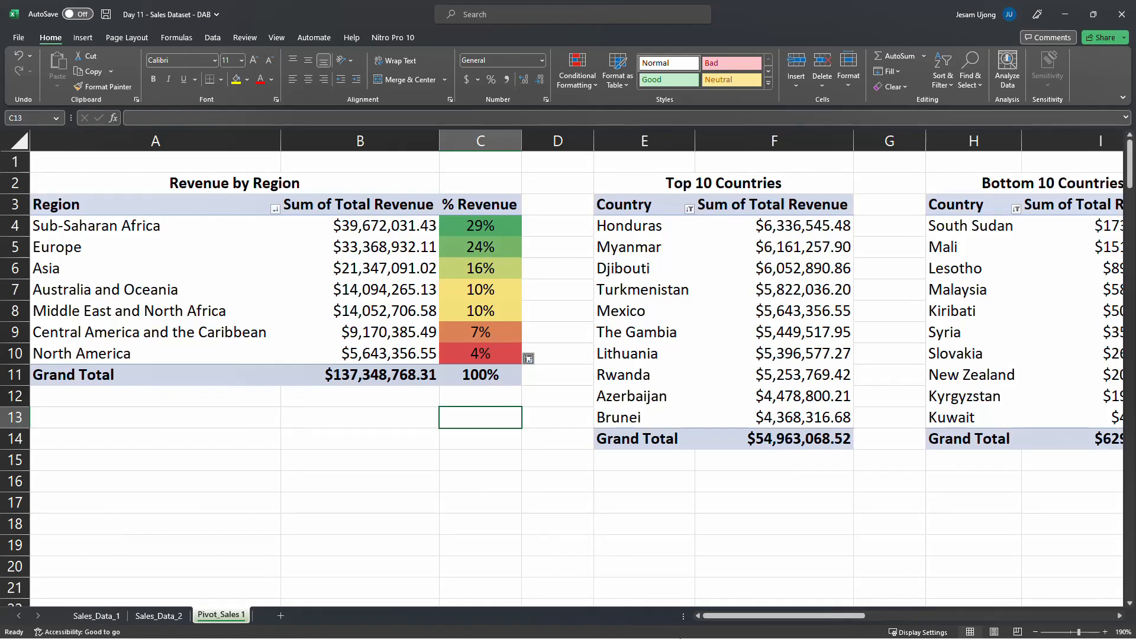
drag(731, 617, 850, 615)
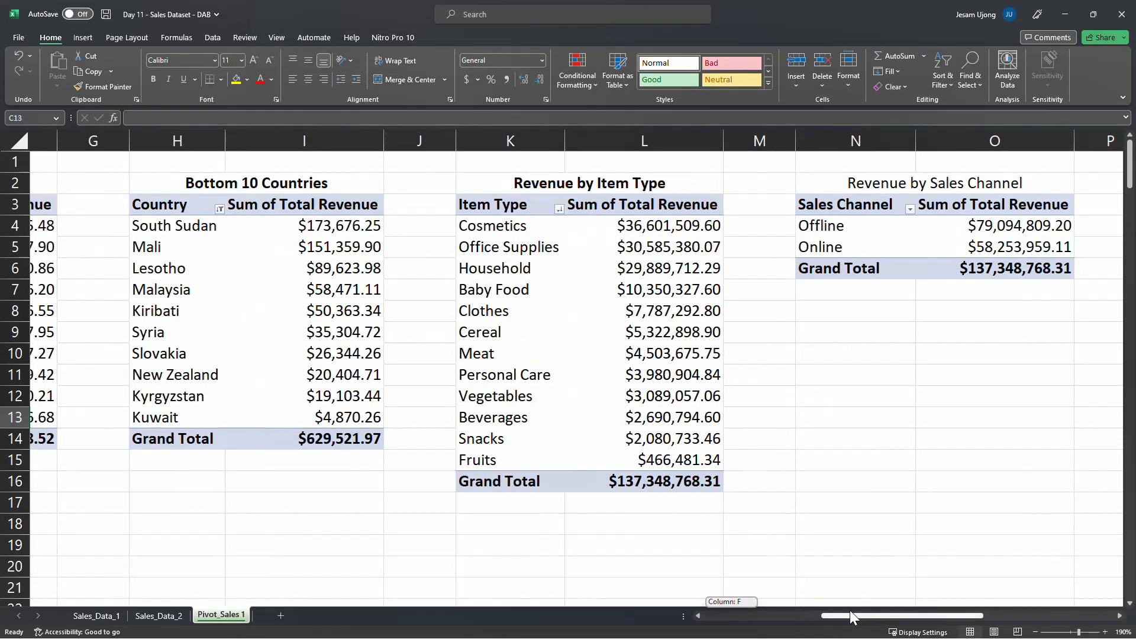
drag(850, 610, 851, 610)
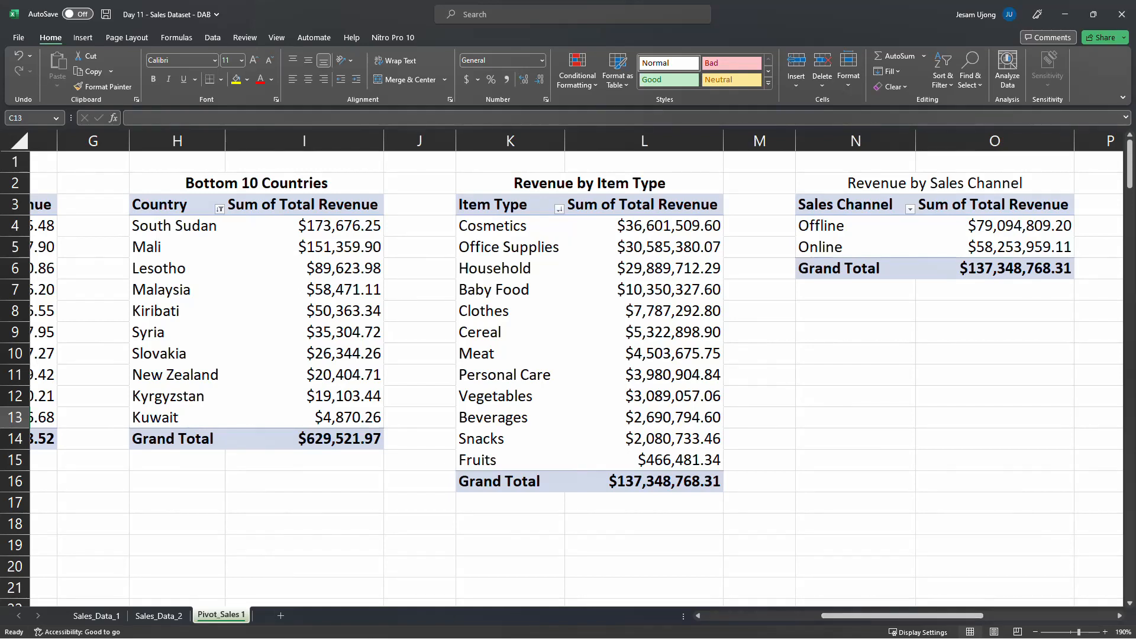
key(alt+Tab)
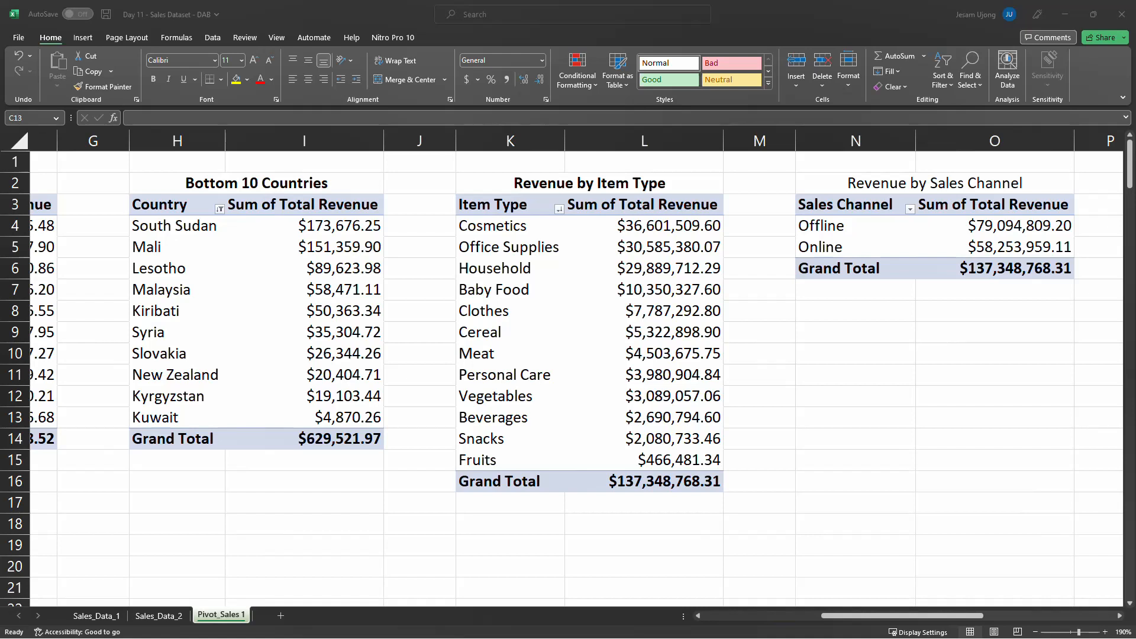
key(alt+Tab)
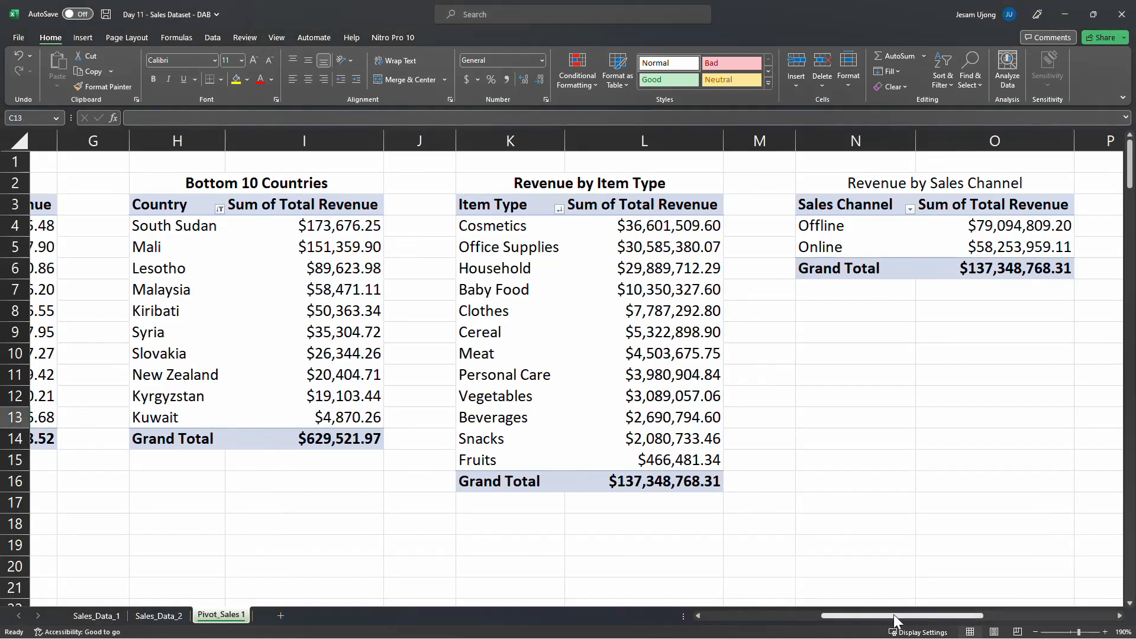
Insert a blank column beside the Revenue by Order Priority PivotTable and add Total Revenue to its values a second time
drag(855, 616, 970, 602)
click(726, 141)
right_click(725, 142)
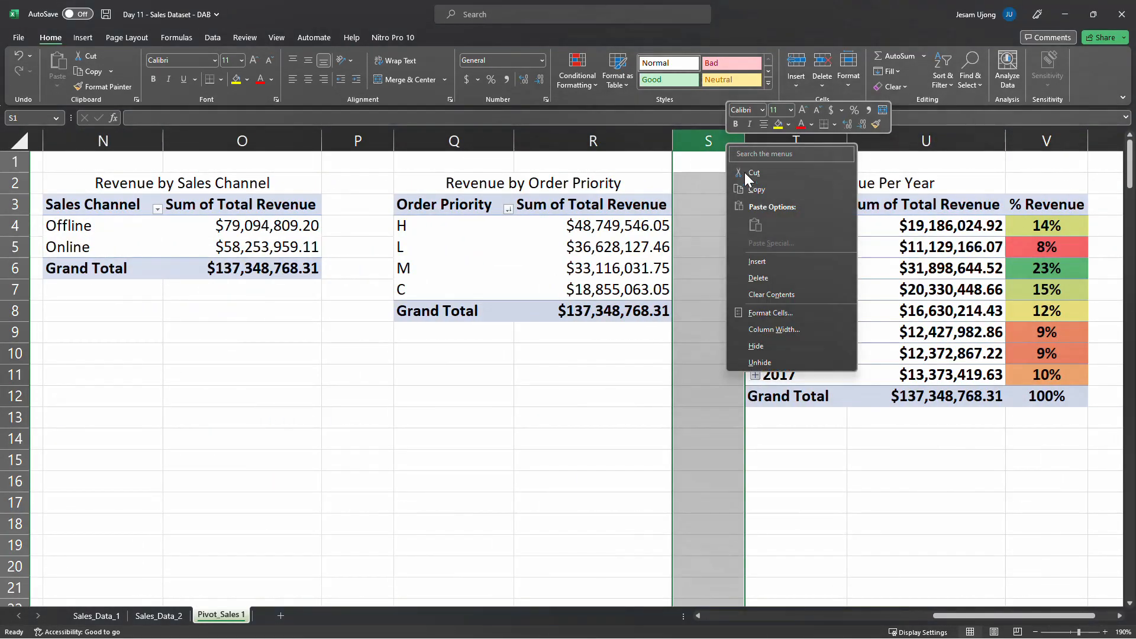
click(769, 262)
click(664, 246)
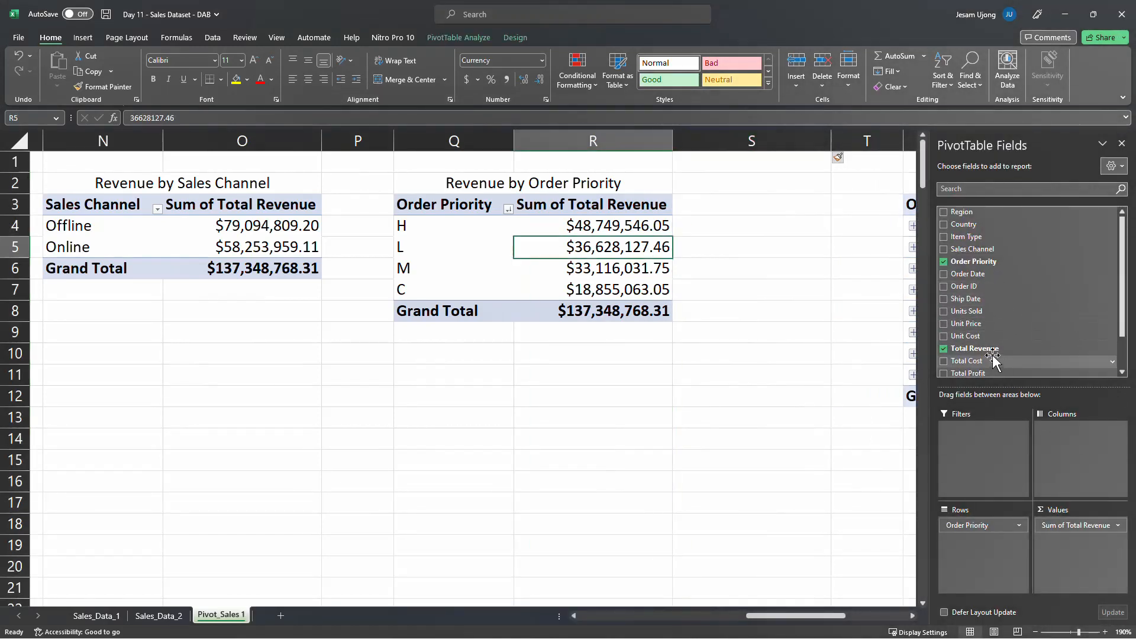
drag(994, 349, 1075, 547)
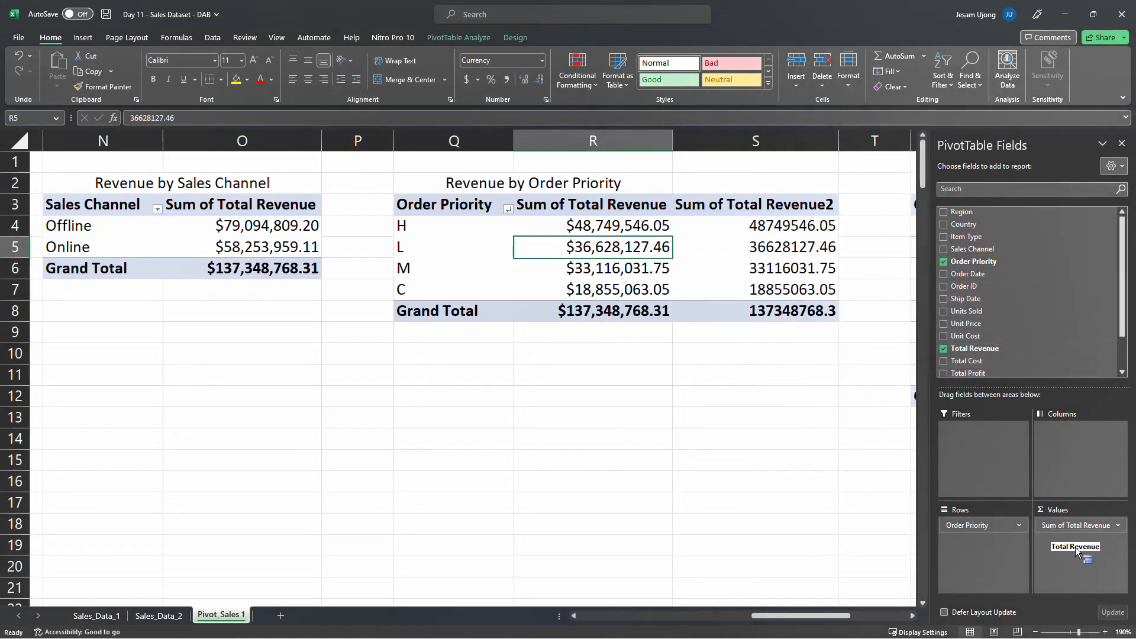
Show the second Total Revenue column of the Revenue by Order Priority PivotTable as % of Grand Total
click(812, 224)
right_click(812, 225)
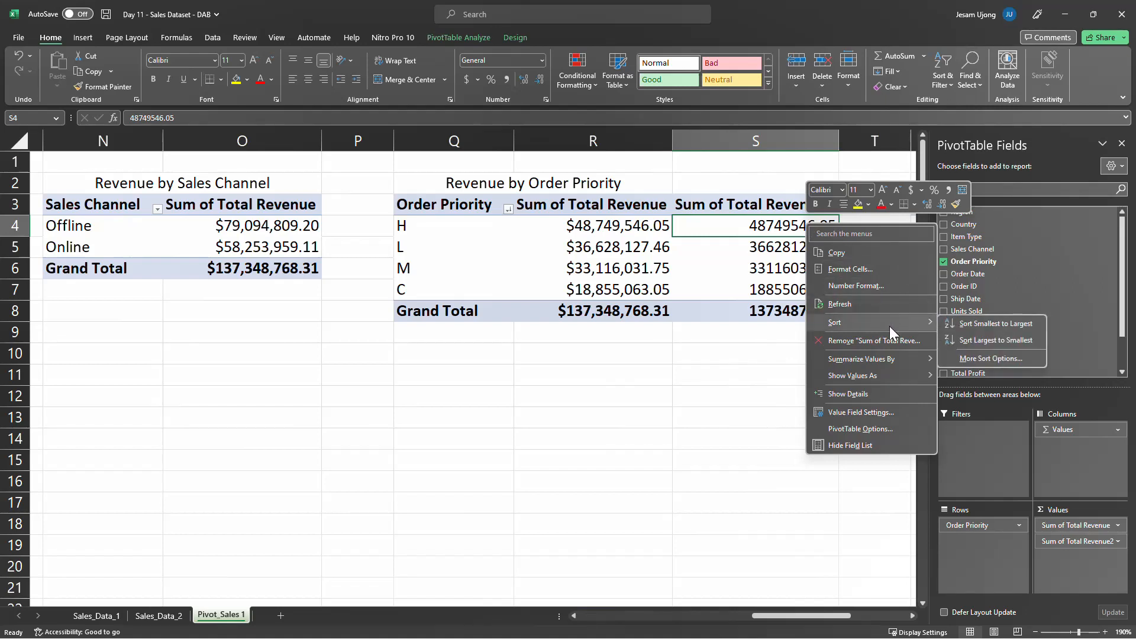
mouse_move(897, 370)
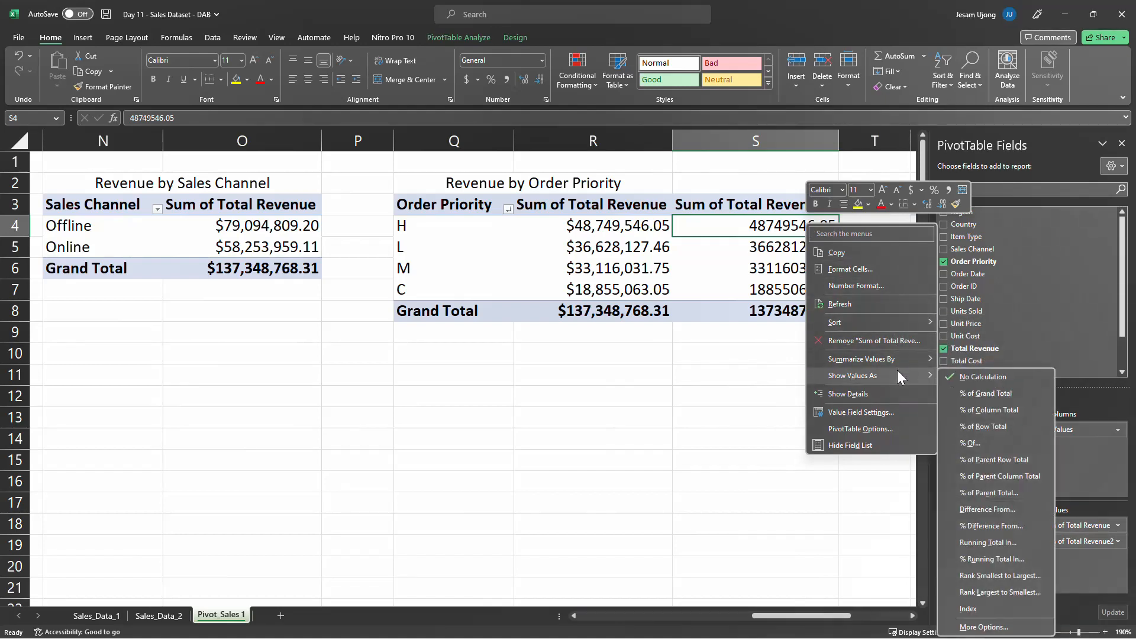
click(986, 396)
Format the order priority percentages, including the grand total, with no decimal places and center them
drag(766, 225, 787, 310)
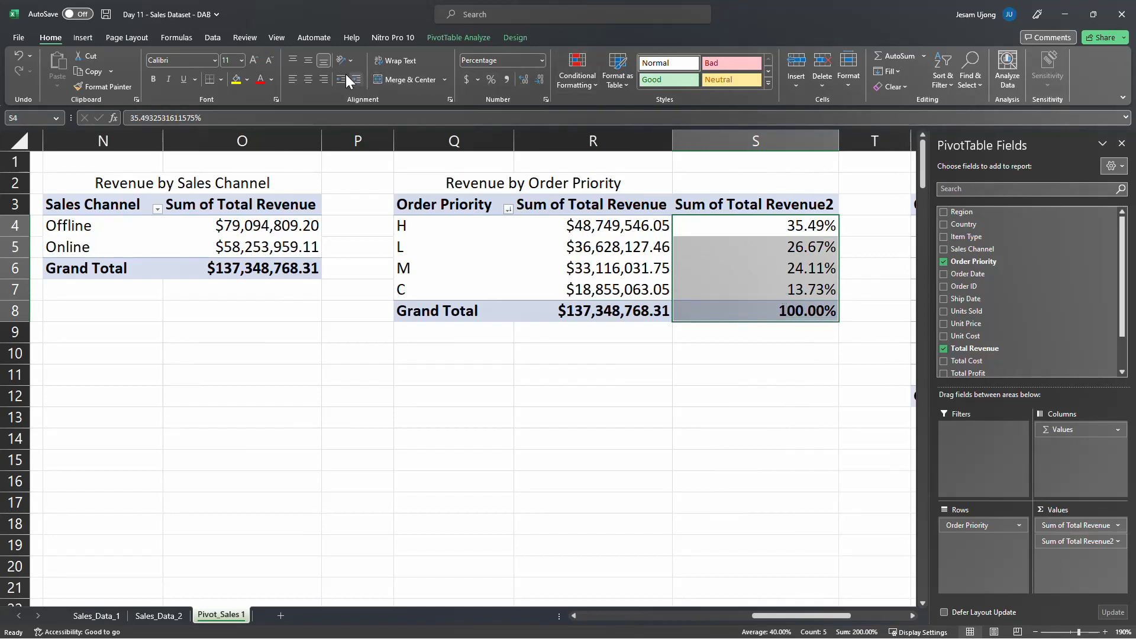
click(534, 78)
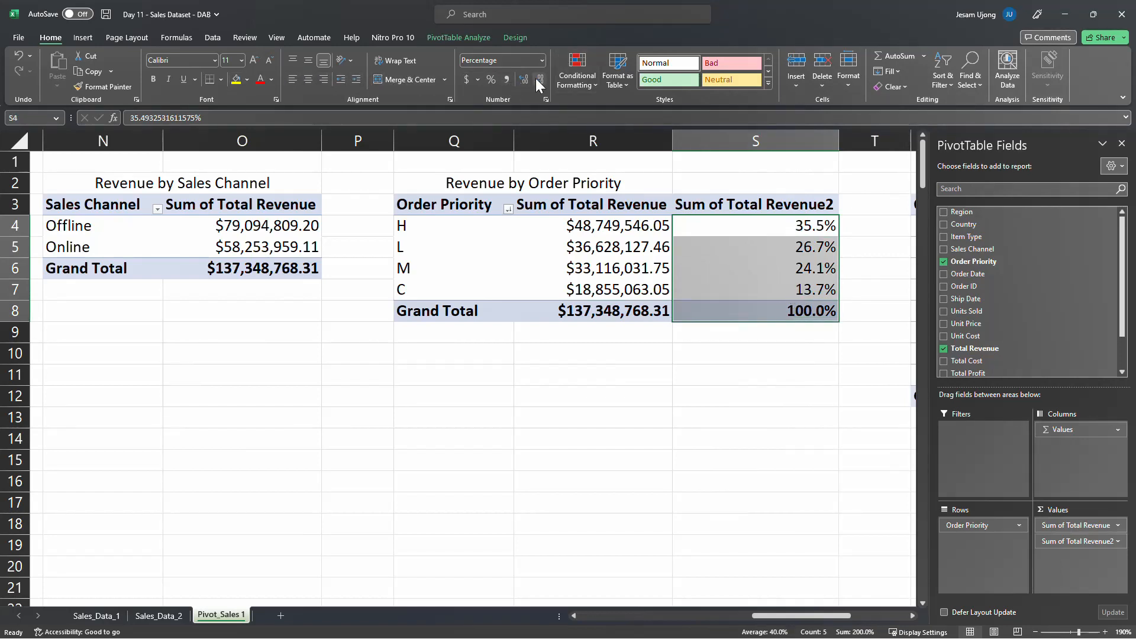
click(536, 77)
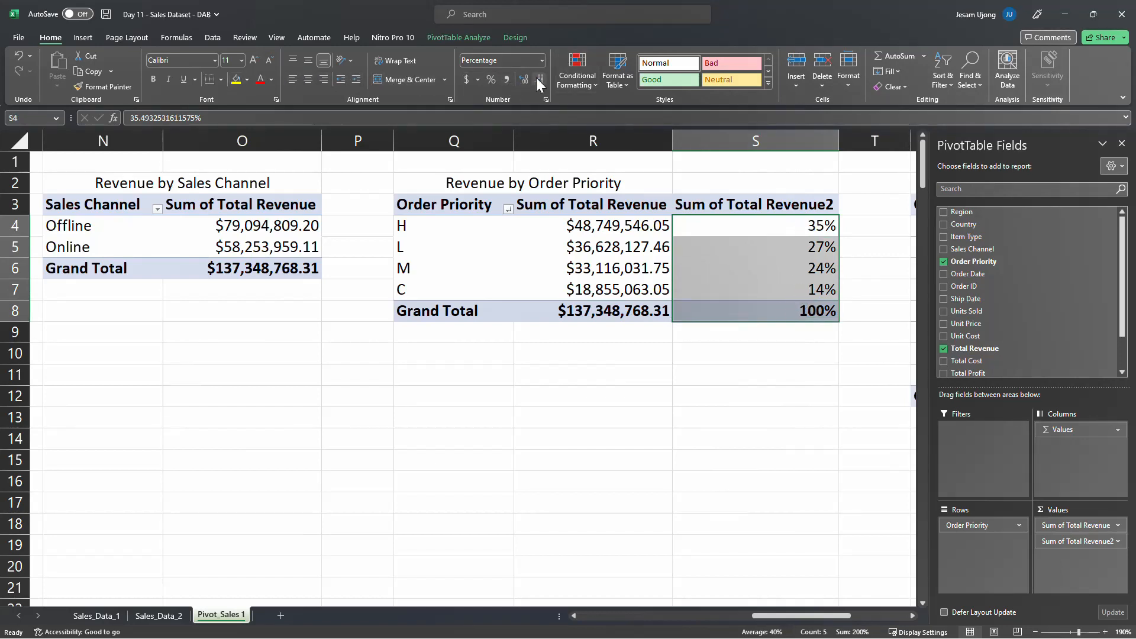
click(306, 80)
Apply a green-yellow-red color scale to the order priority percentages, leaving out the grand total
key(shift+Up)
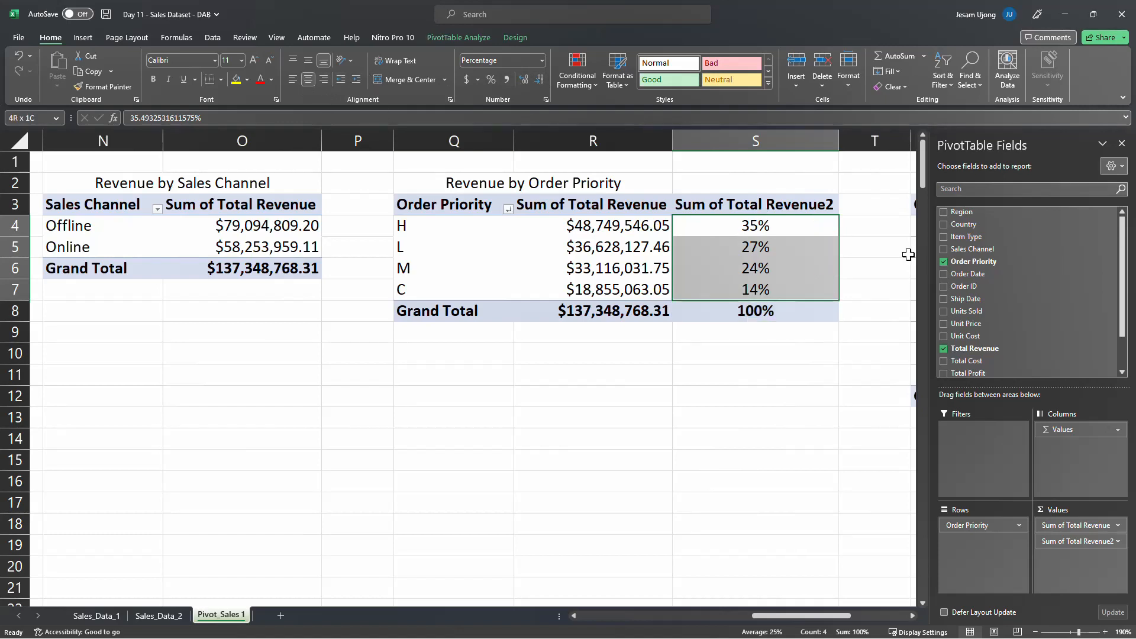
click(578, 77)
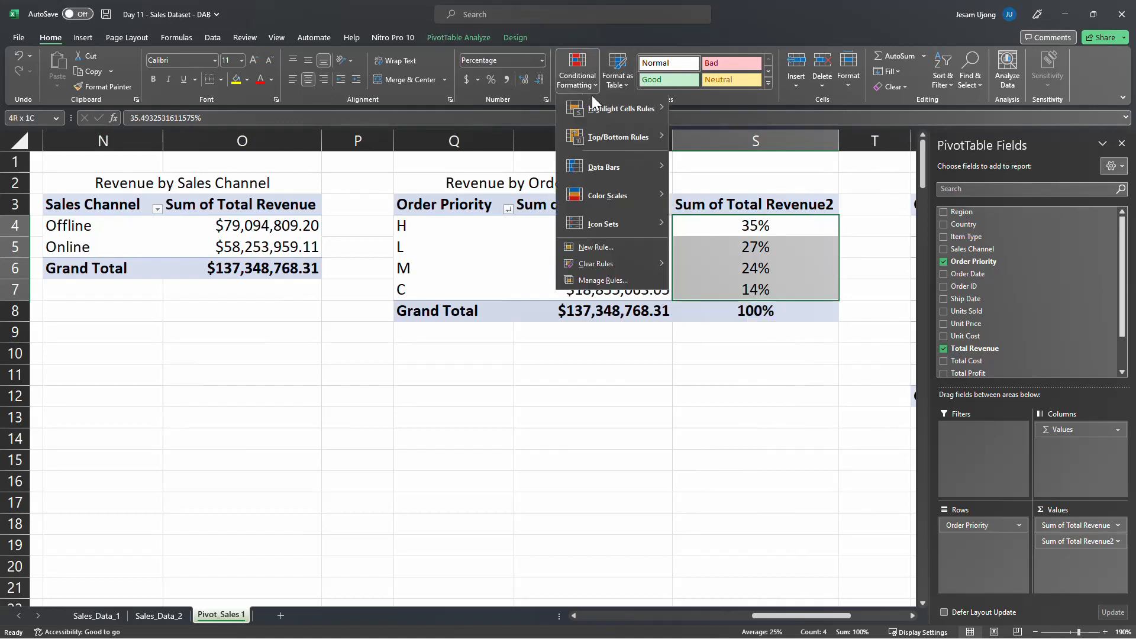
mouse_move(639, 196)
click(680, 195)
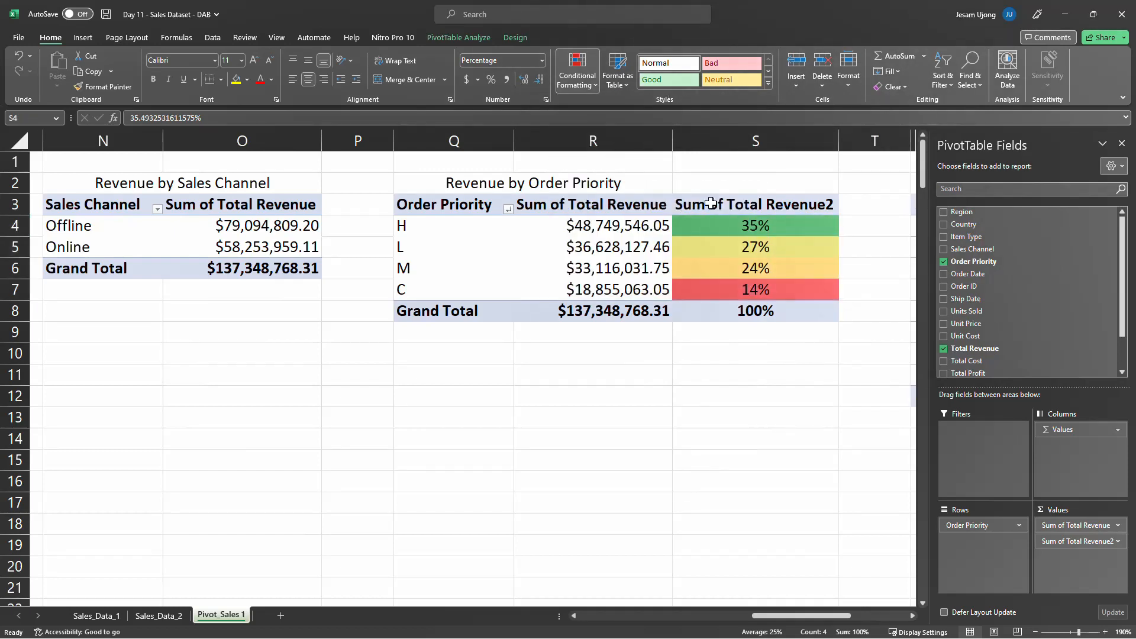
Rename the second value column of Revenue by Order Priority to "% Revenue" and narrow it to fit the heading
click(723, 206)
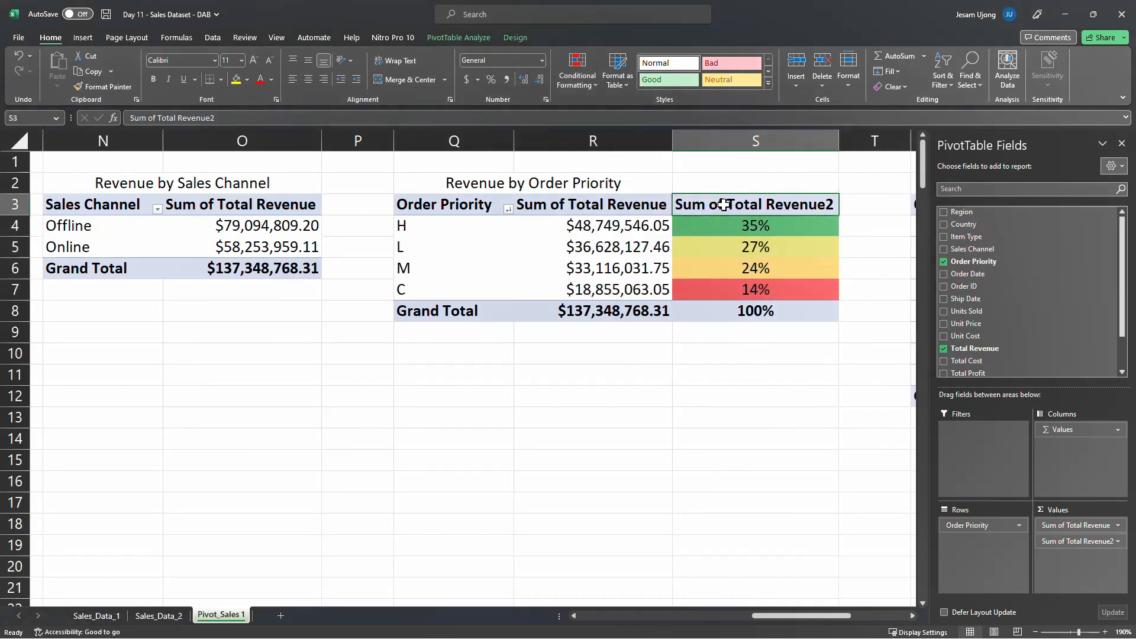
text(% Revenue)
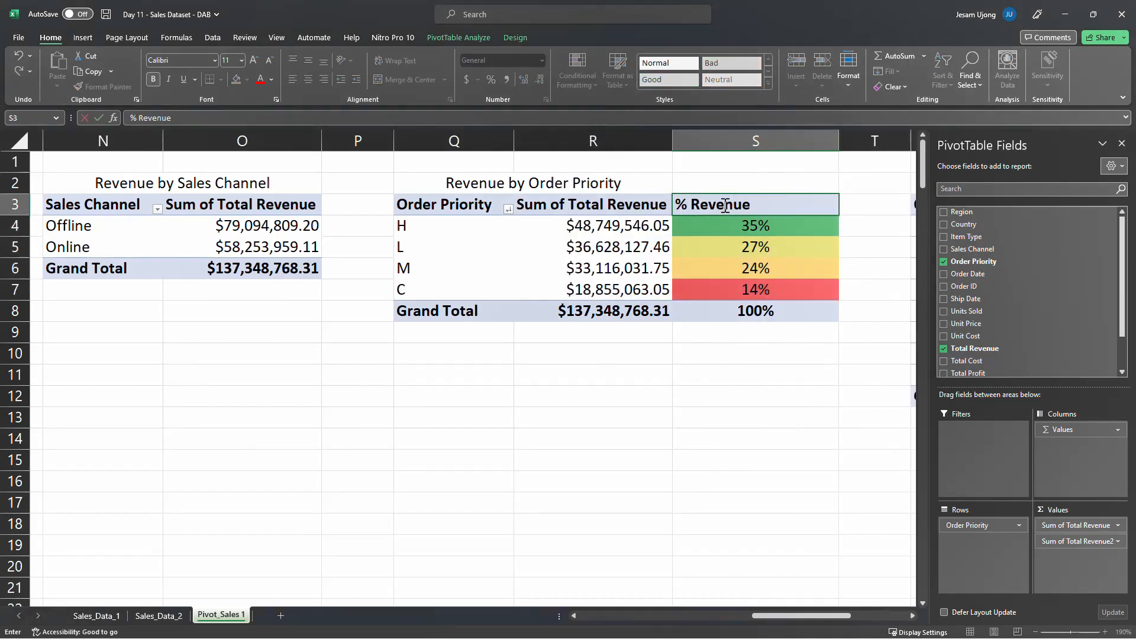
key(Return)
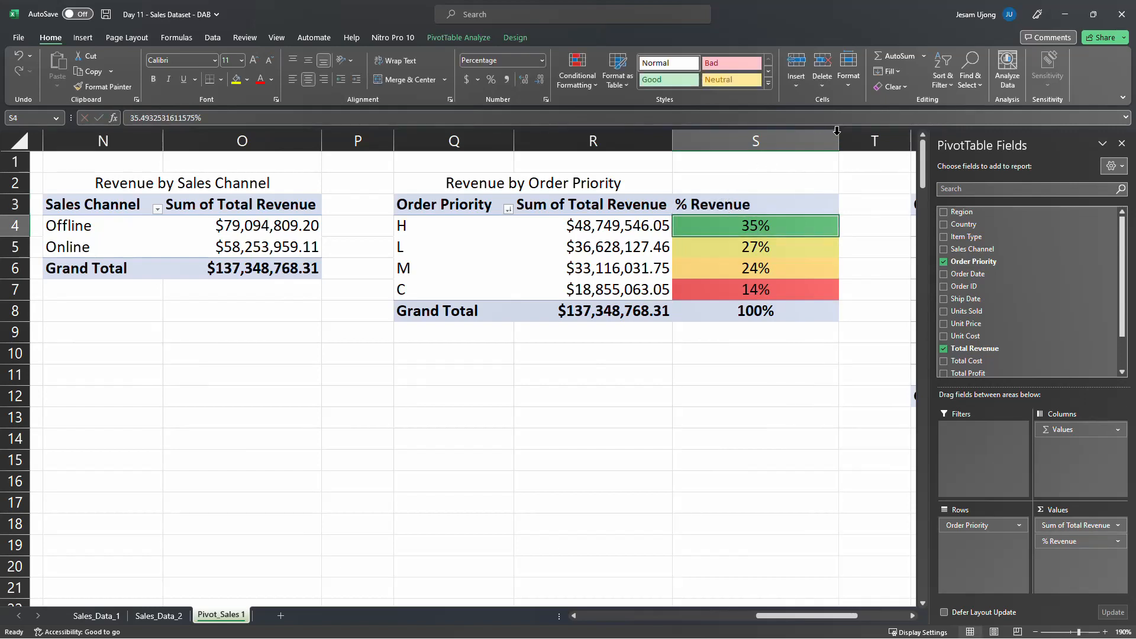
double_click(838, 141)
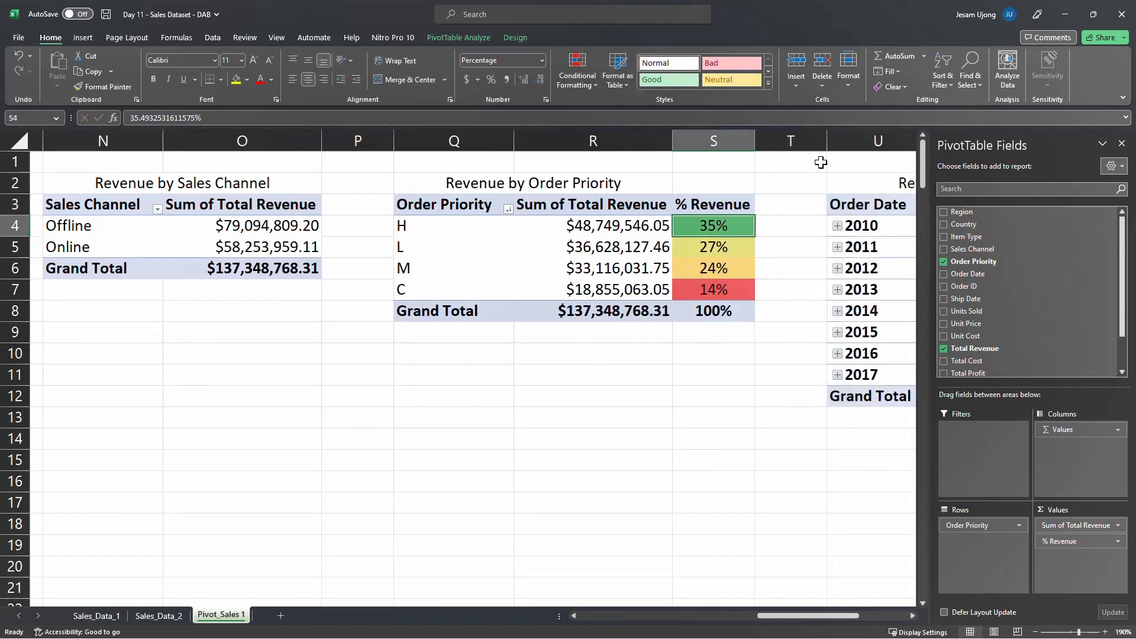
click(724, 290)
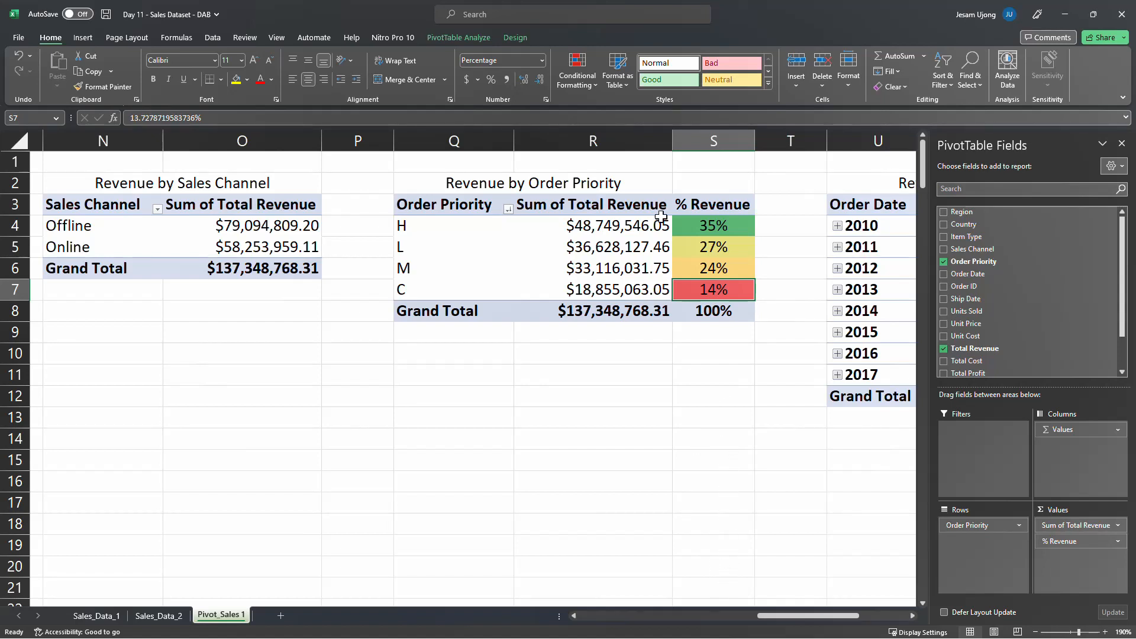
click(714, 227)
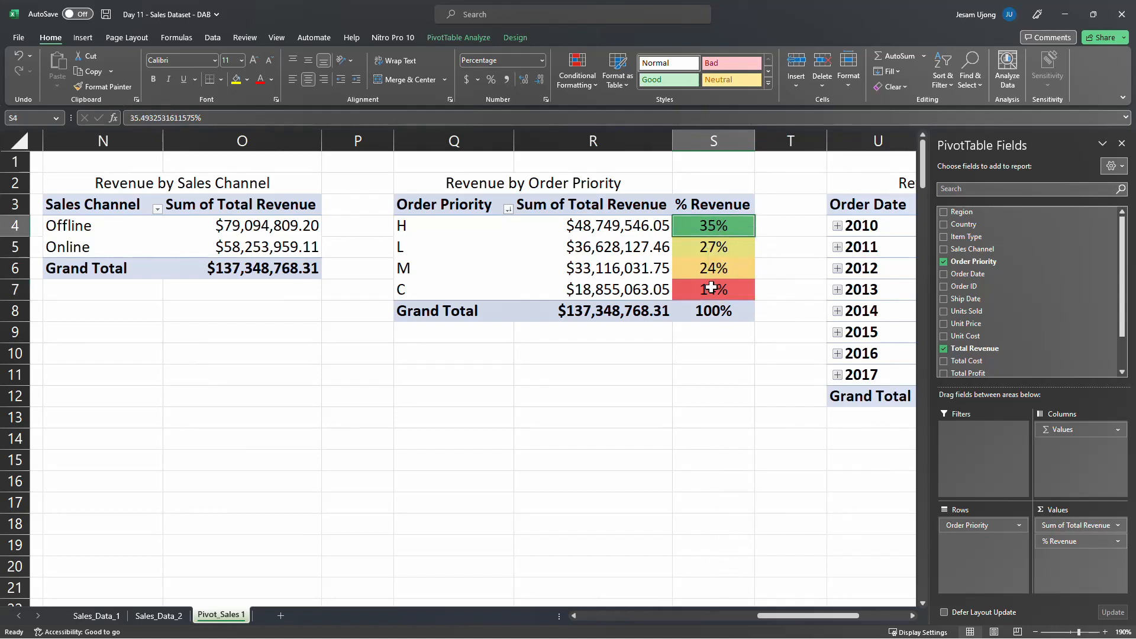
drag(750, 544, 750, 565)
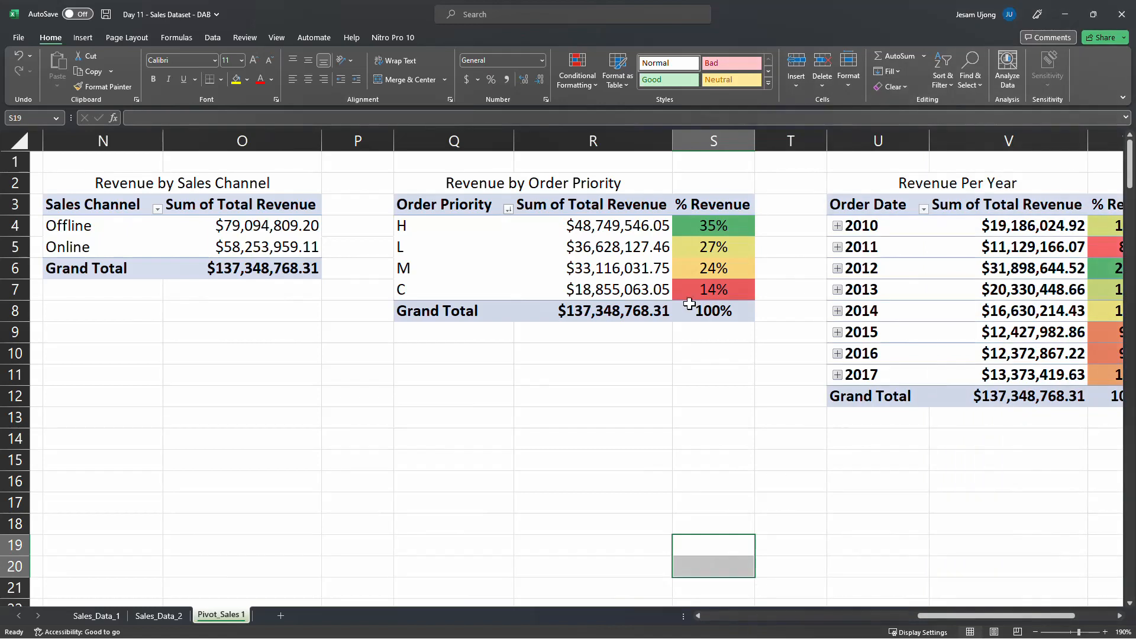
click(698, 285)
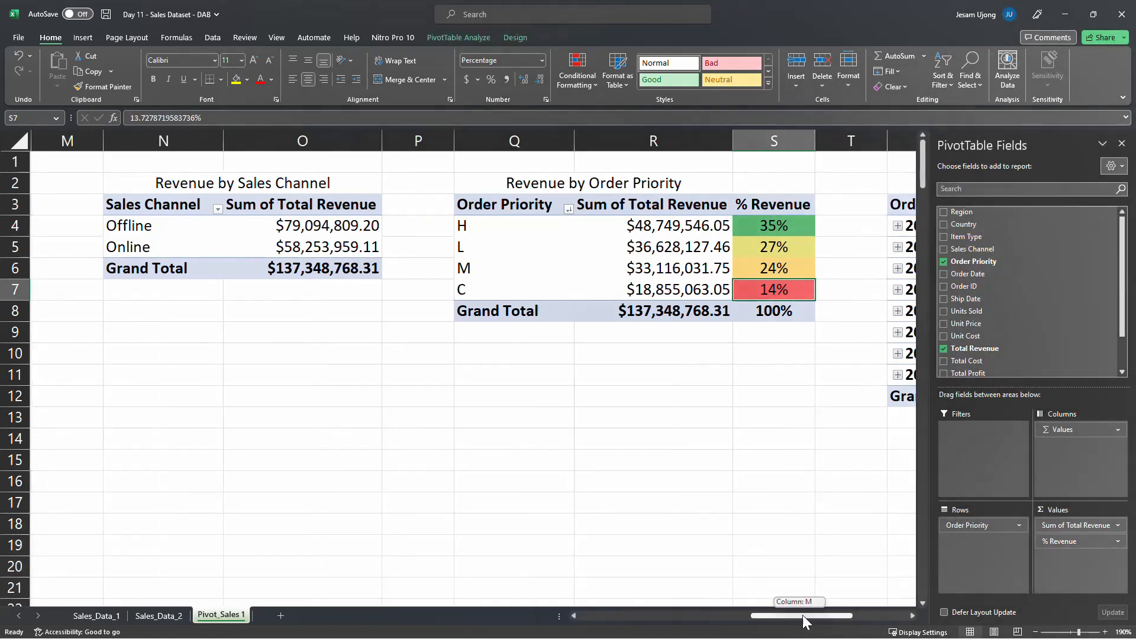
Insert a blank column beside the Revenue by Sales Channel PivotTable and add Total Revenue to its values a second time
drag(802, 615, 804, 616)
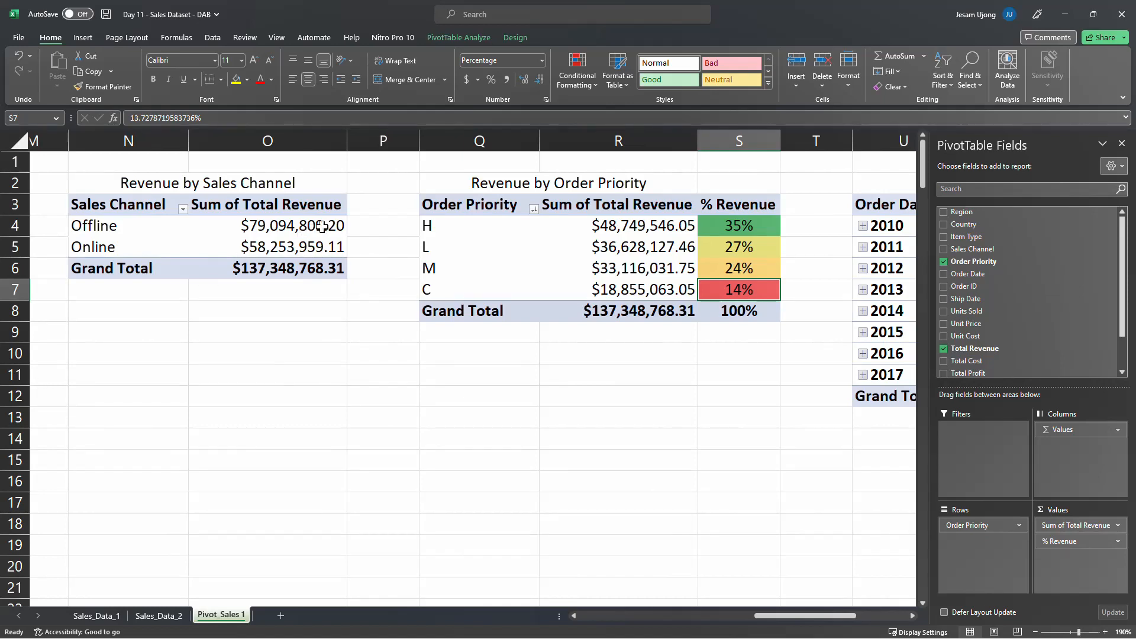
right_click(393, 137)
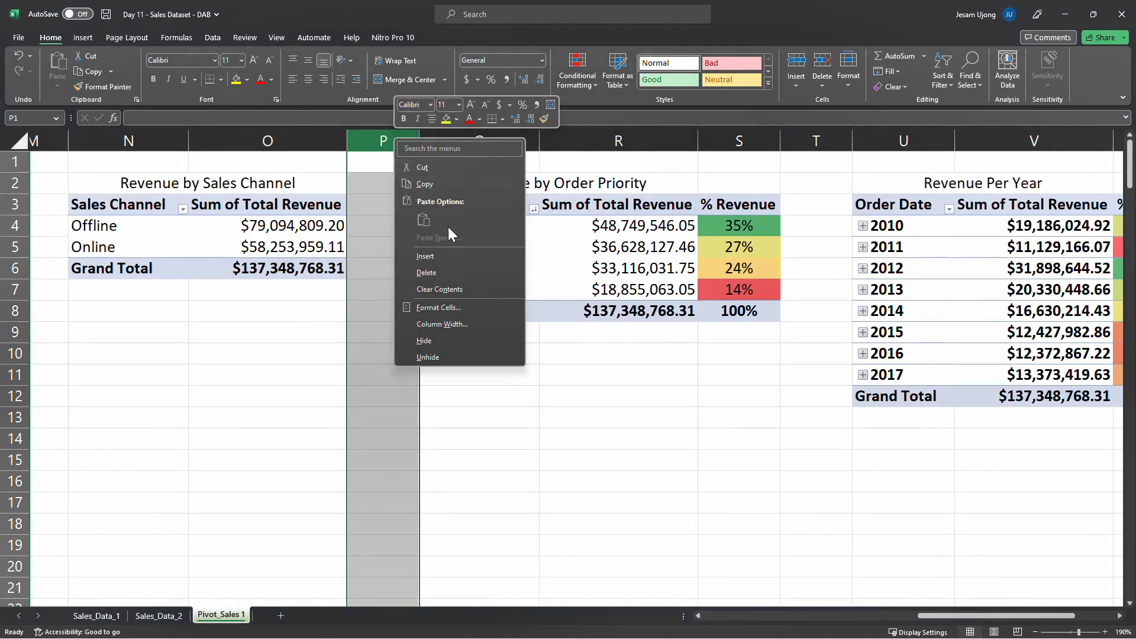
key(Escape)
click(340, 231)
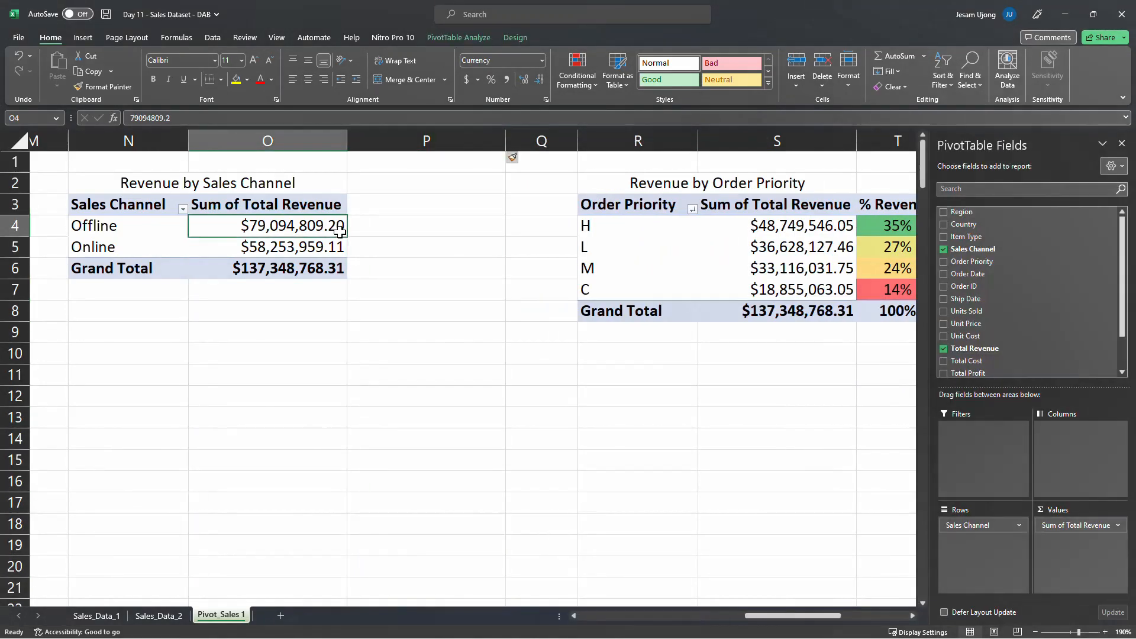
drag(994, 349, 1079, 547)
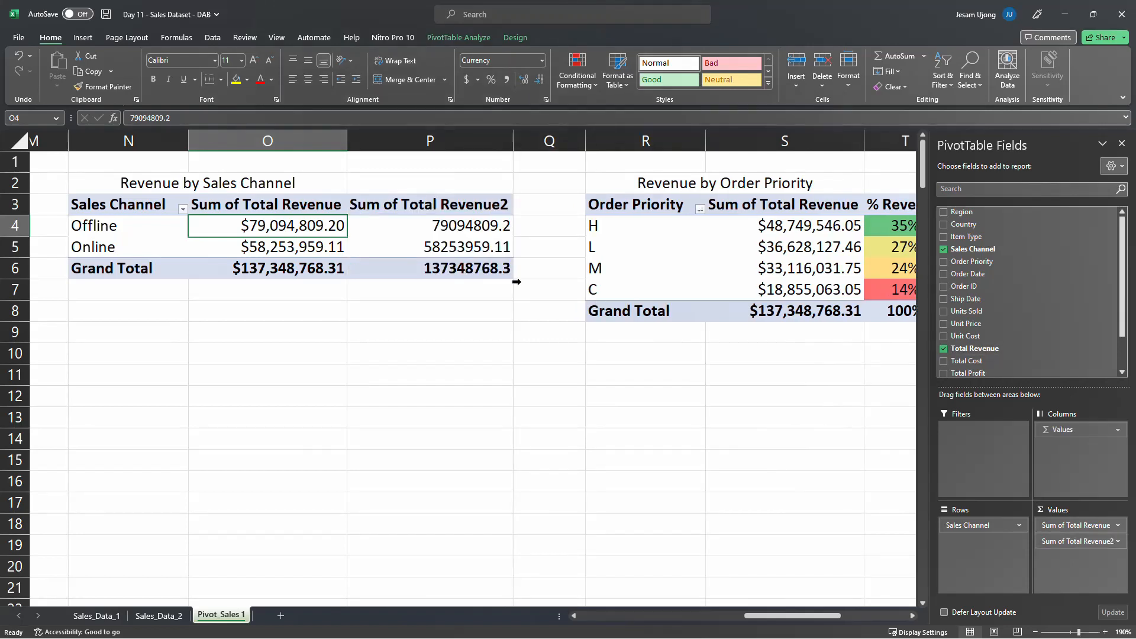
Show the second Total Revenue column of the Revenue by Sales Channel PivotTable as % of Grand Total
right_click(477, 226)
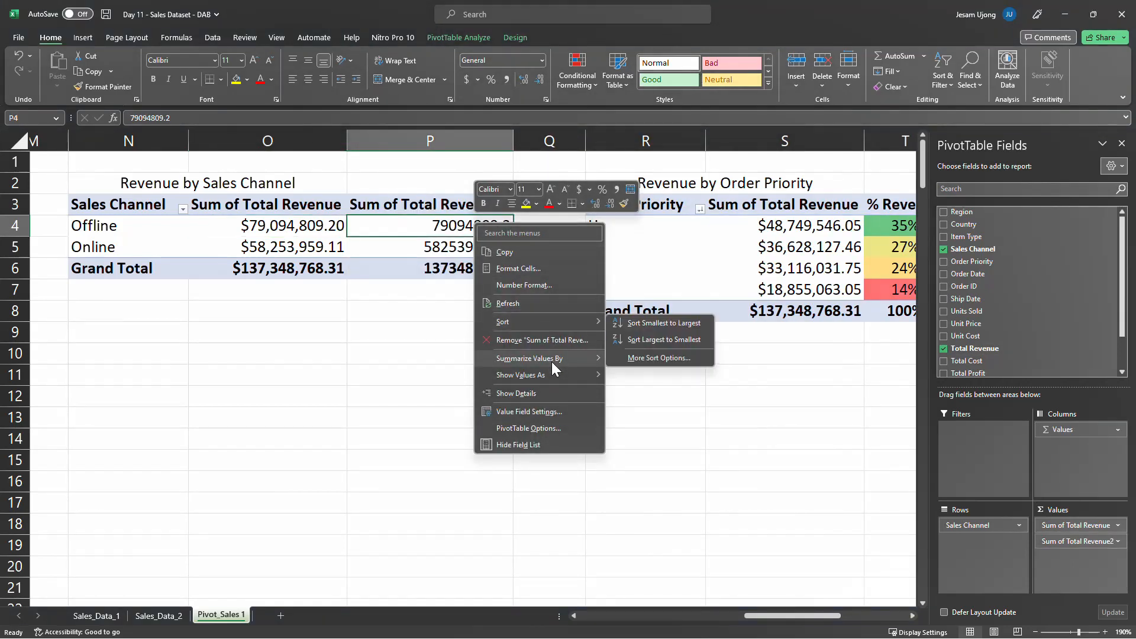
mouse_move(562, 376)
click(658, 392)
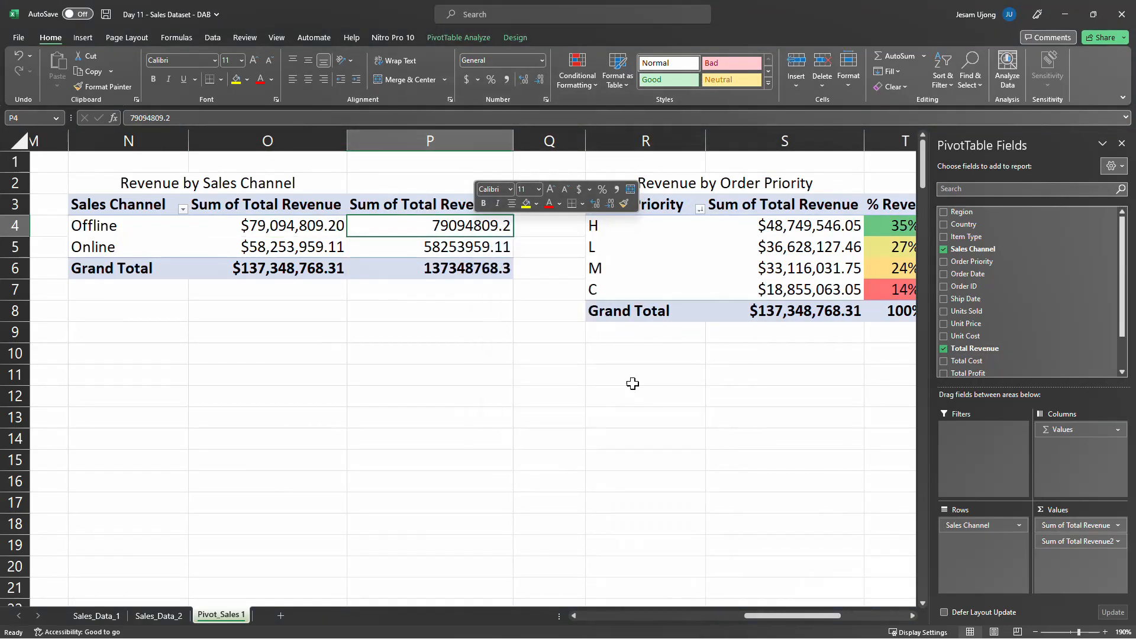
Format the sales channel percentages, including the grand total, with no decimal places and center the whole column P
drag(456, 229, 458, 267)
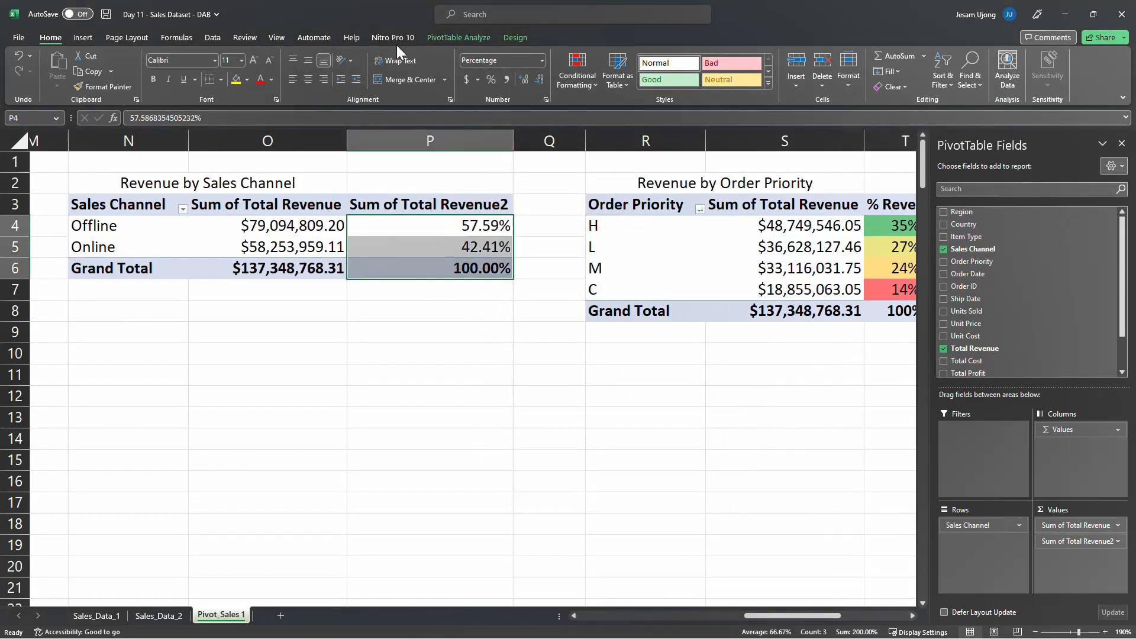
click(538, 78)
click(539, 79)
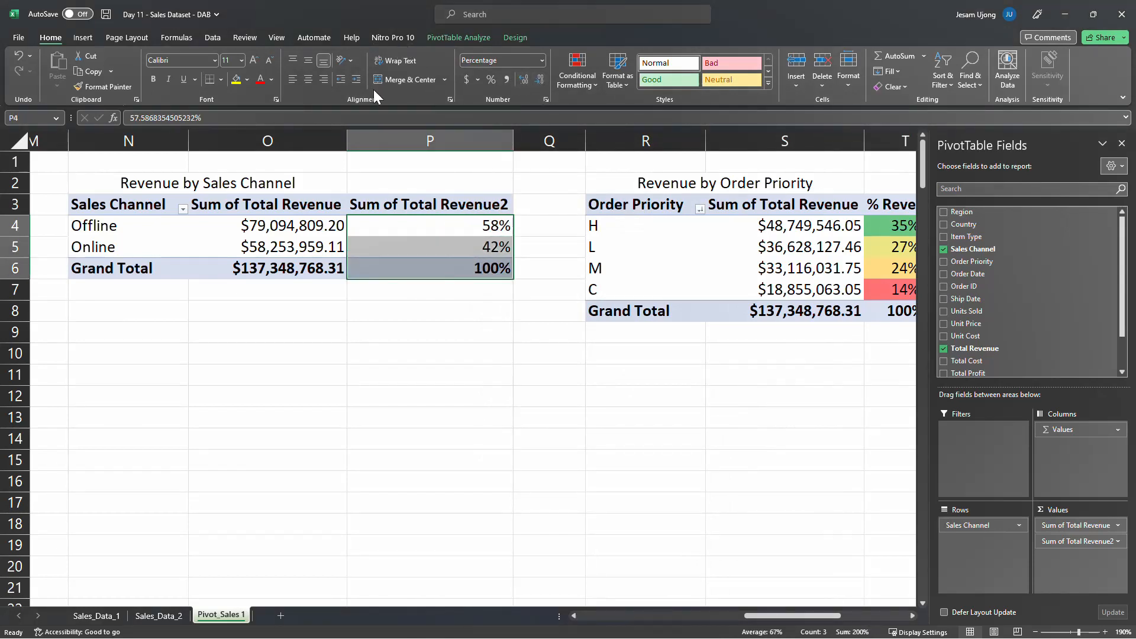
click(420, 140)
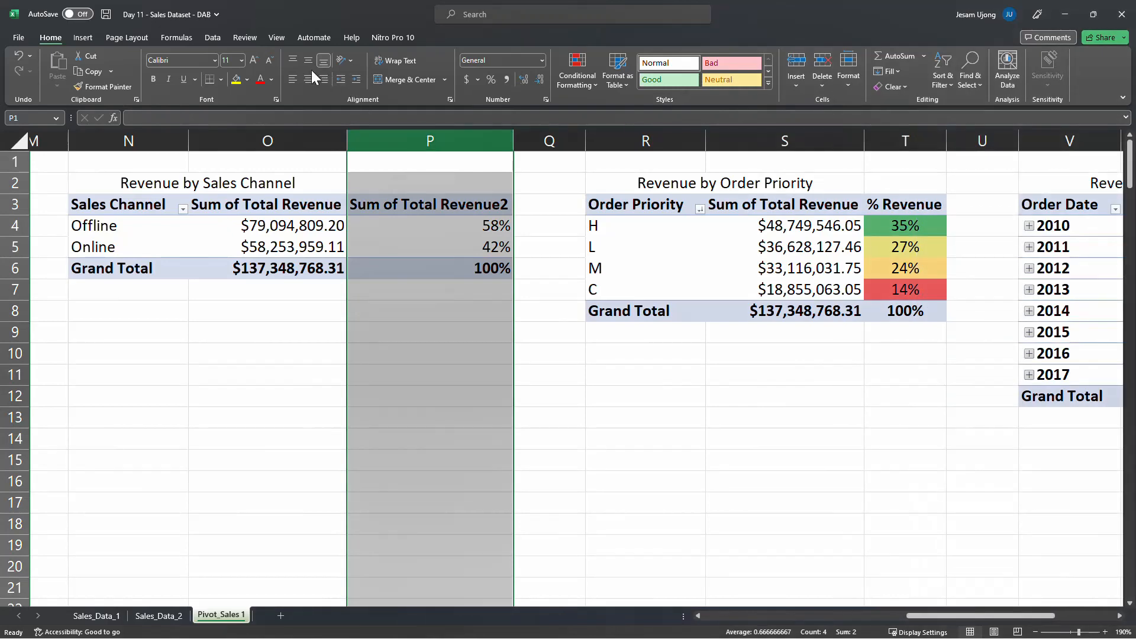
click(308, 79)
Rename the second value column of Revenue by Sales Channel to "% Revenue" and narrow it to fit the heading
click(407, 198)
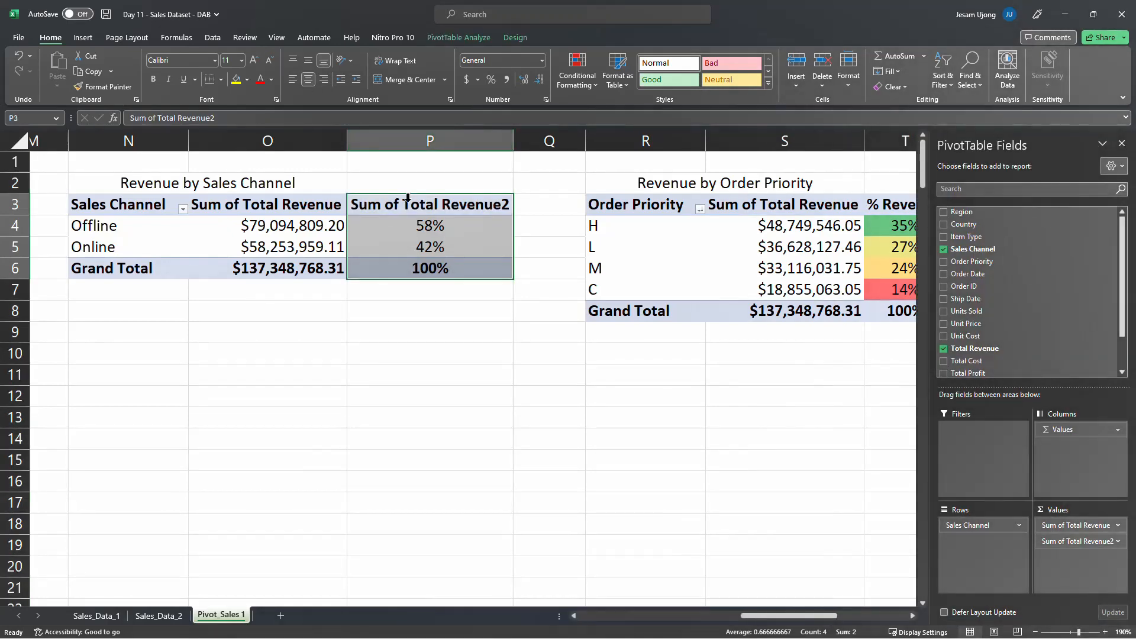
text(%)
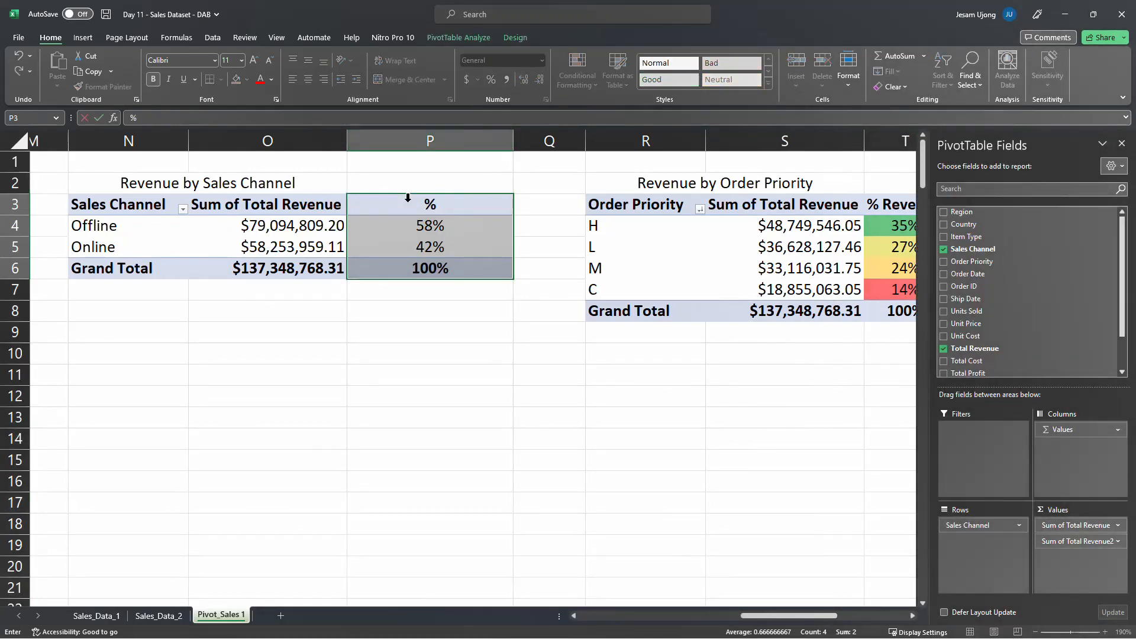
text( Revenue)
key(Return)
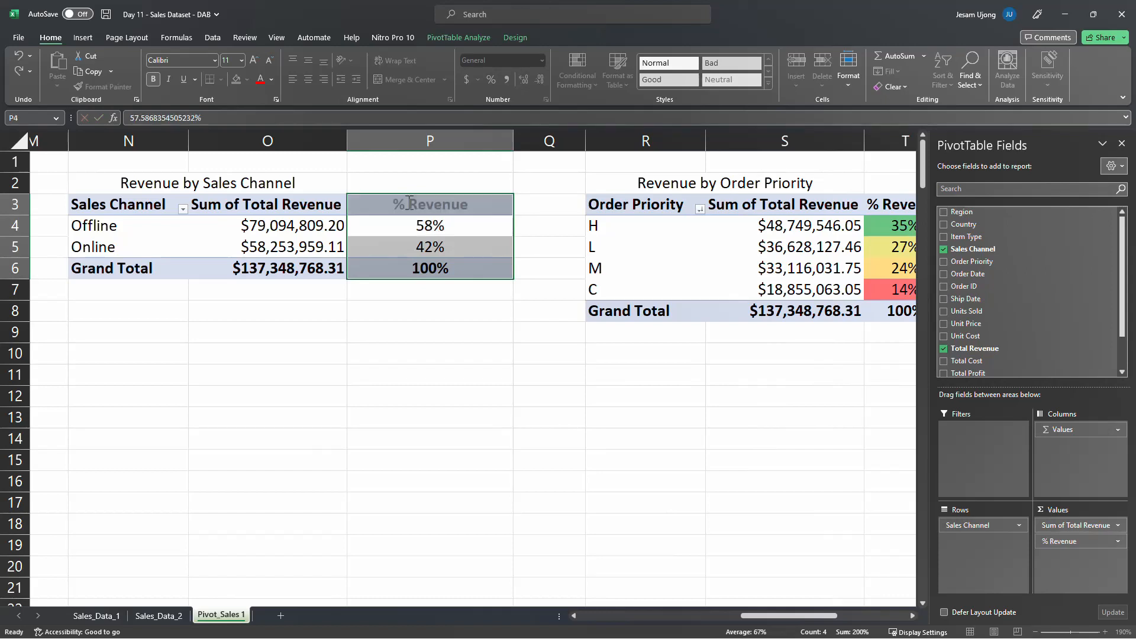
double_click(513, 140)
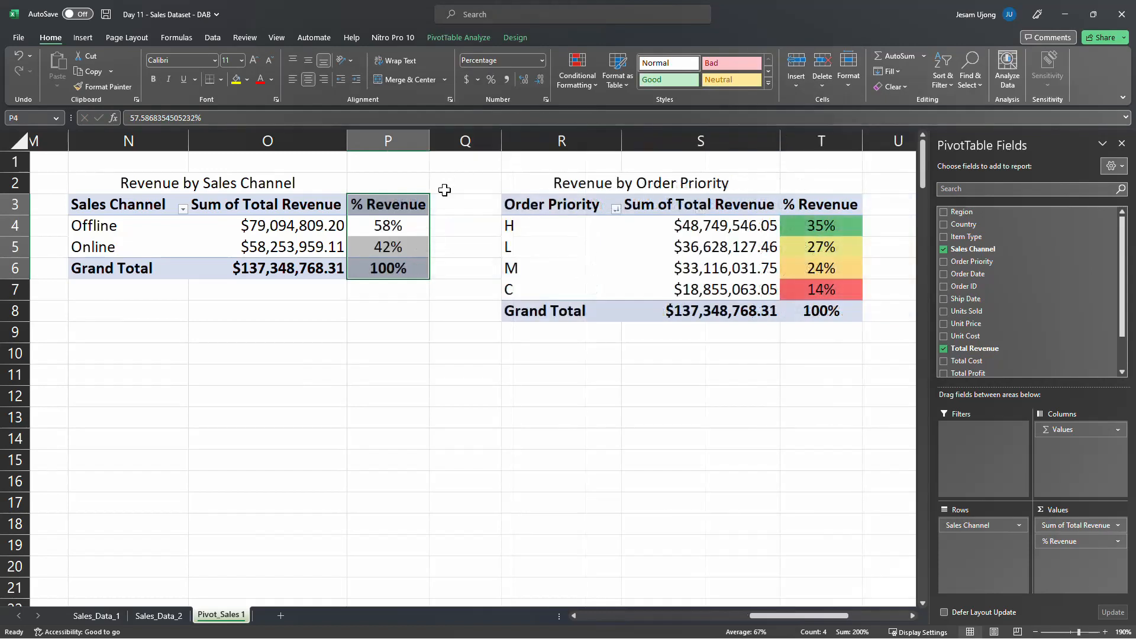
Apply a green-yellow-red color scale to the Offline and Online percentages in % Revenue, leaving out the grand total
click(399, 224)
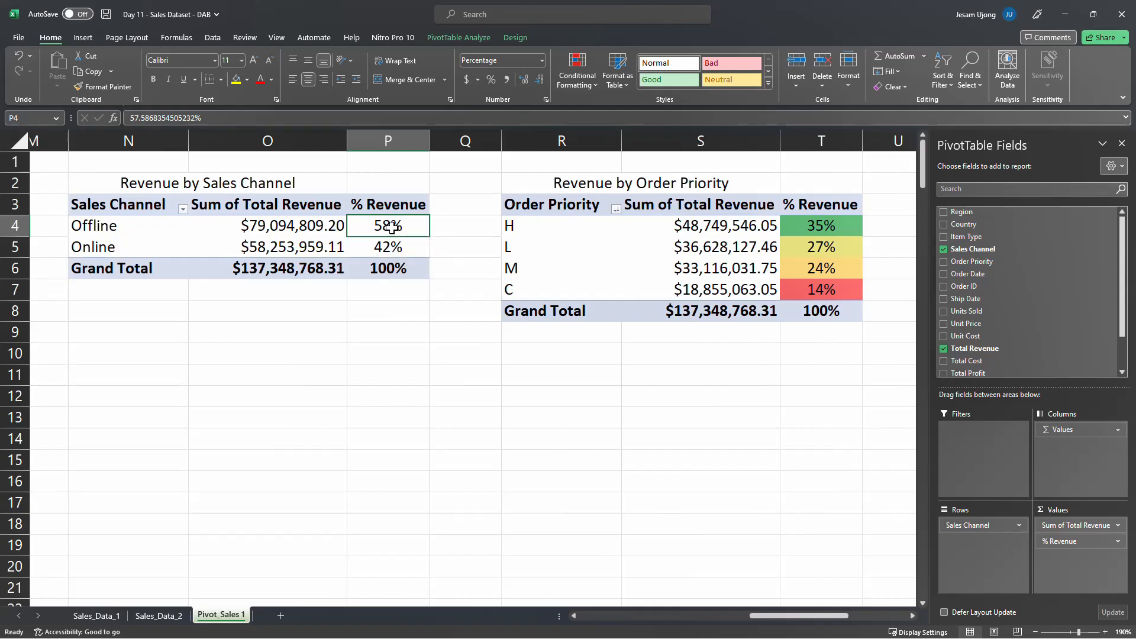
drag(385, 228, 398, 249)
click(574, 75)
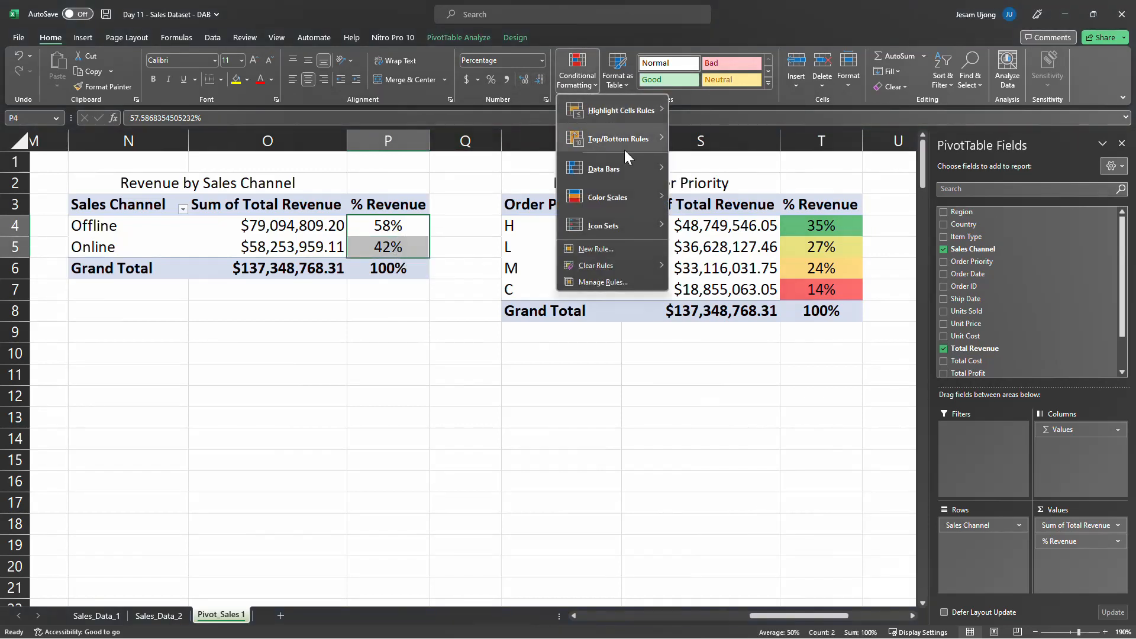
mouse_move(631, 193)
click(680, 196)
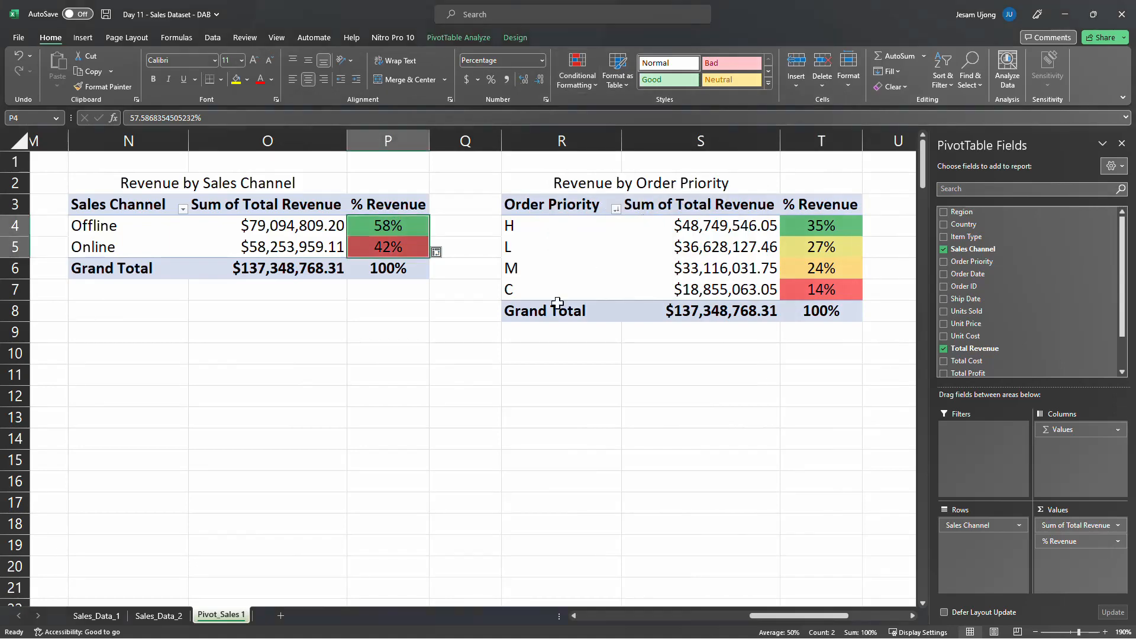
click(439, 336)
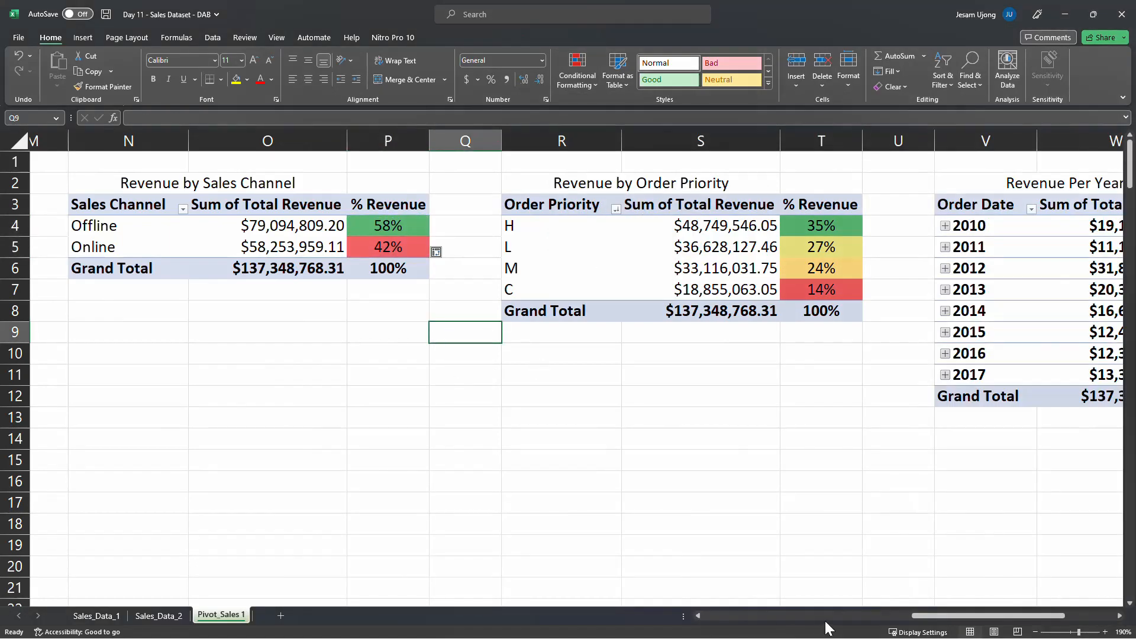
Insert a blank column beside the Revenue by Item Type PivotTable and select a revenue value inside that PivotTable
drag(930, 615, 826, 620)
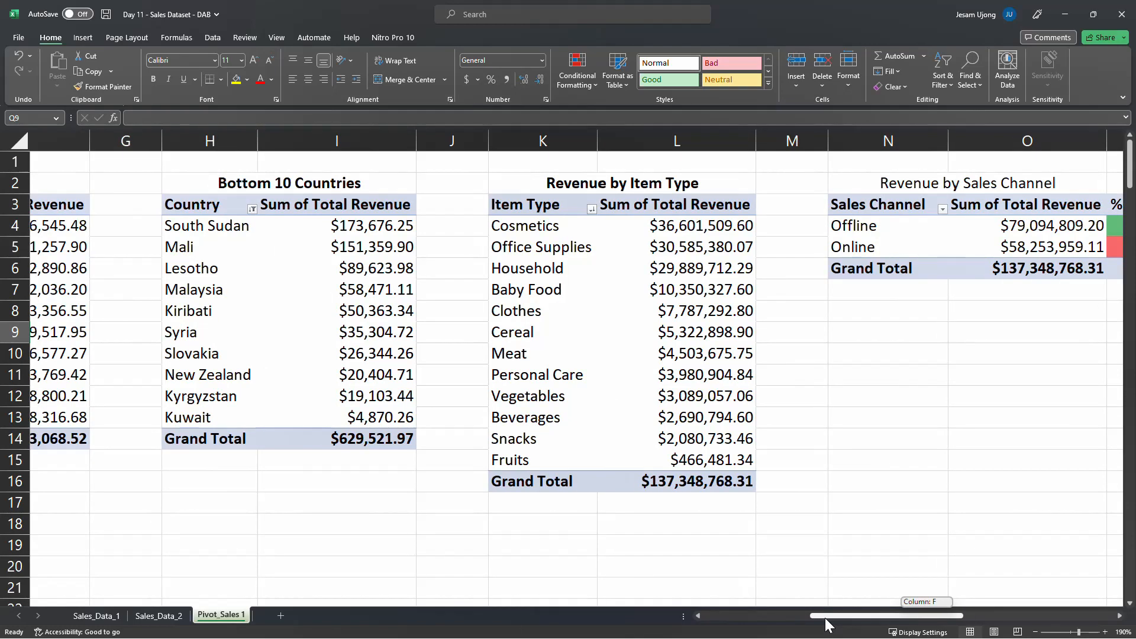
drag(826, 623, 828, 619)
click(787, 140)
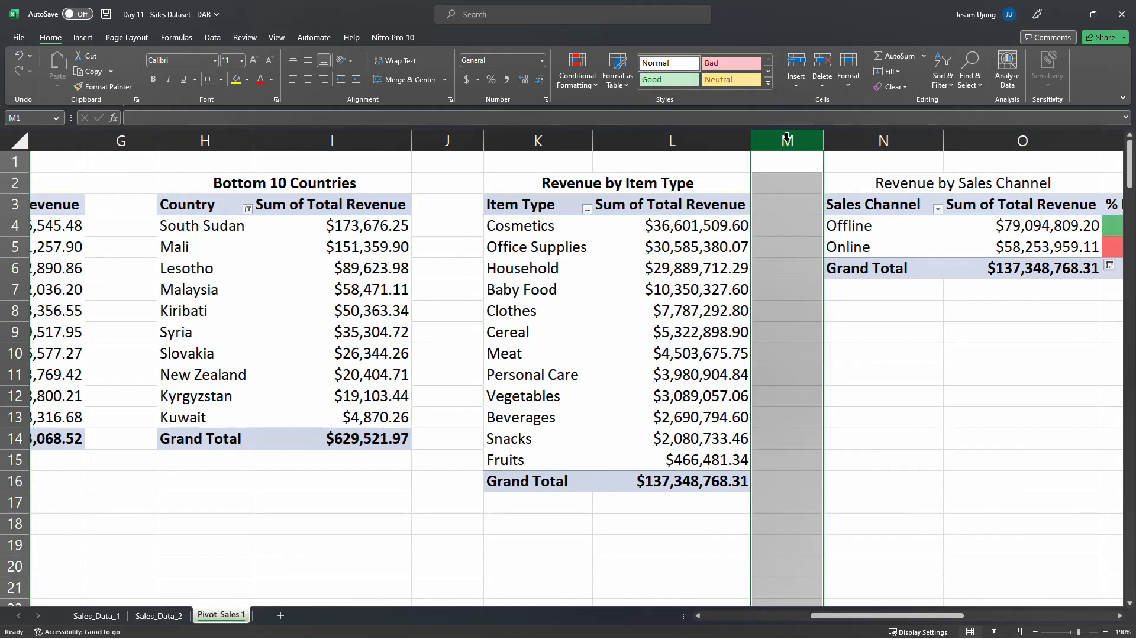
right_click(787, 139)
click(841, 263)
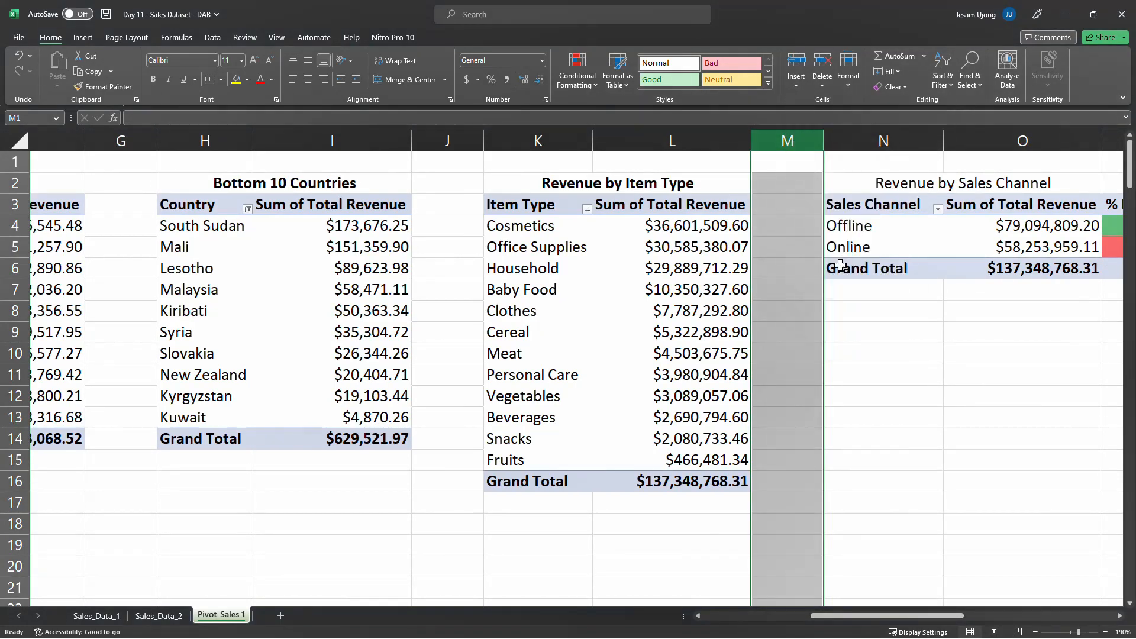
click(718, 268)
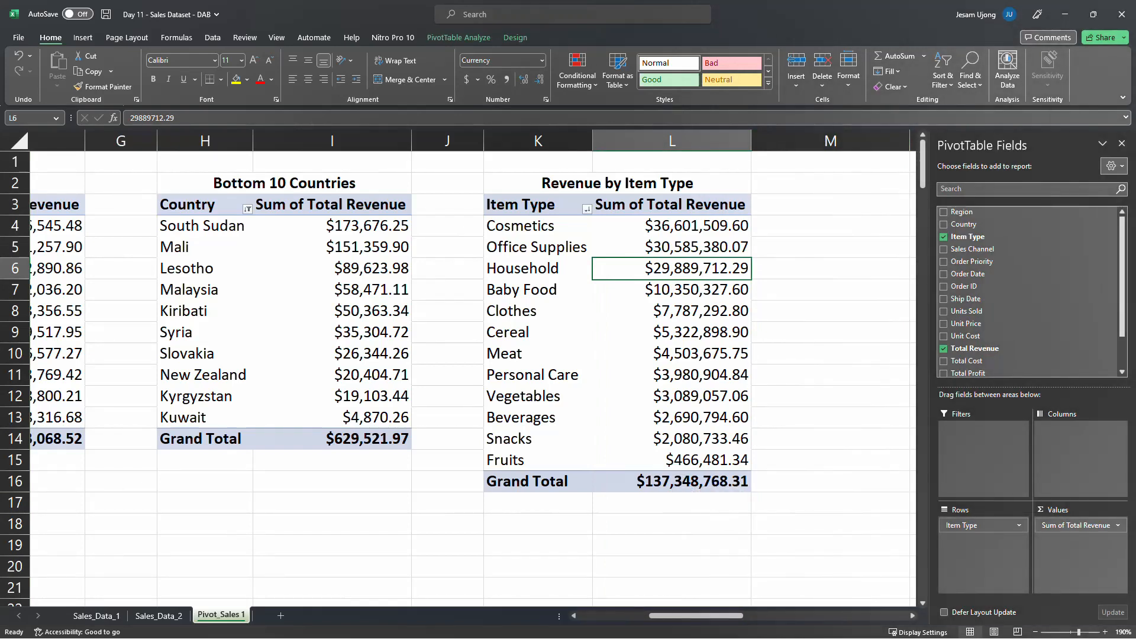
key(alt+Tab)
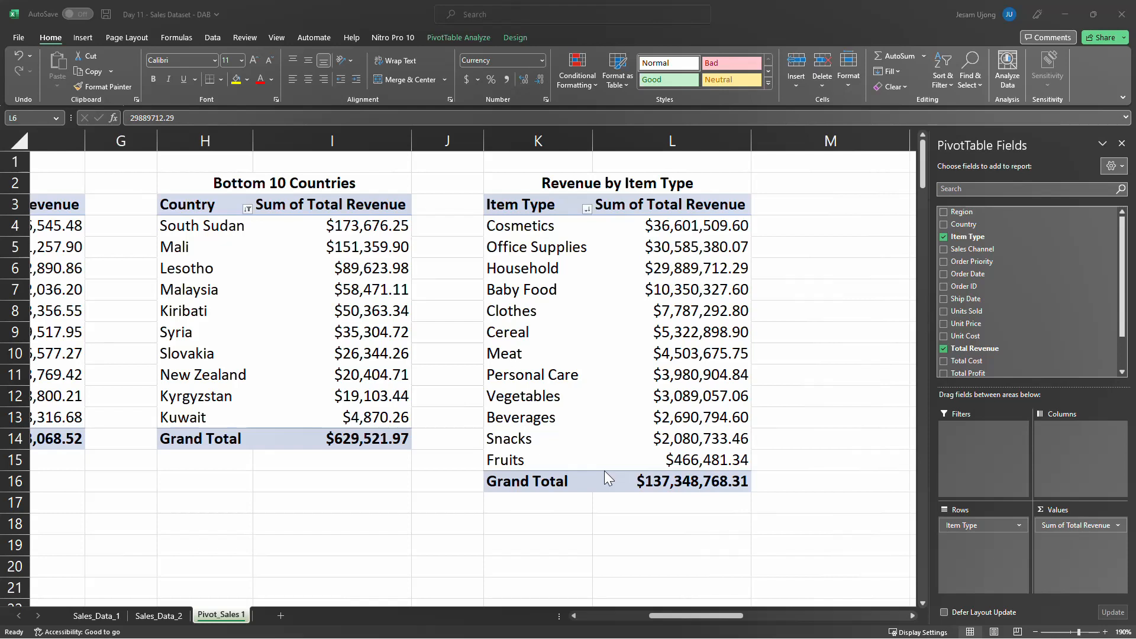
scroll(605, 470, right, 1)
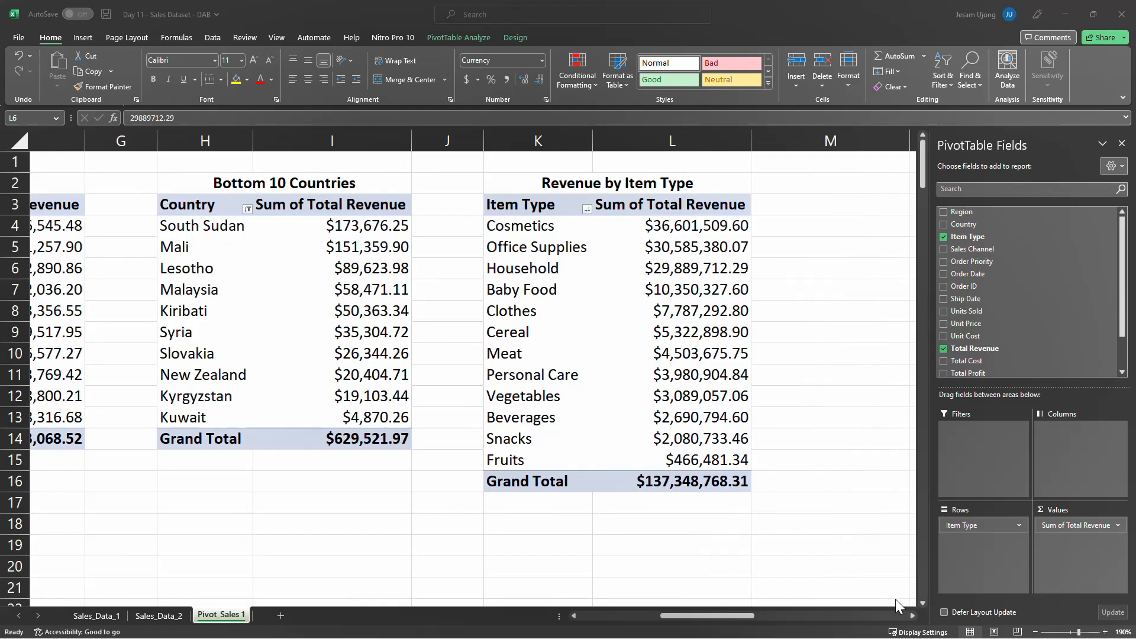
Add Total Revenue a second time to the values of the Revenue by Item Type pivot table
click(750, 617)
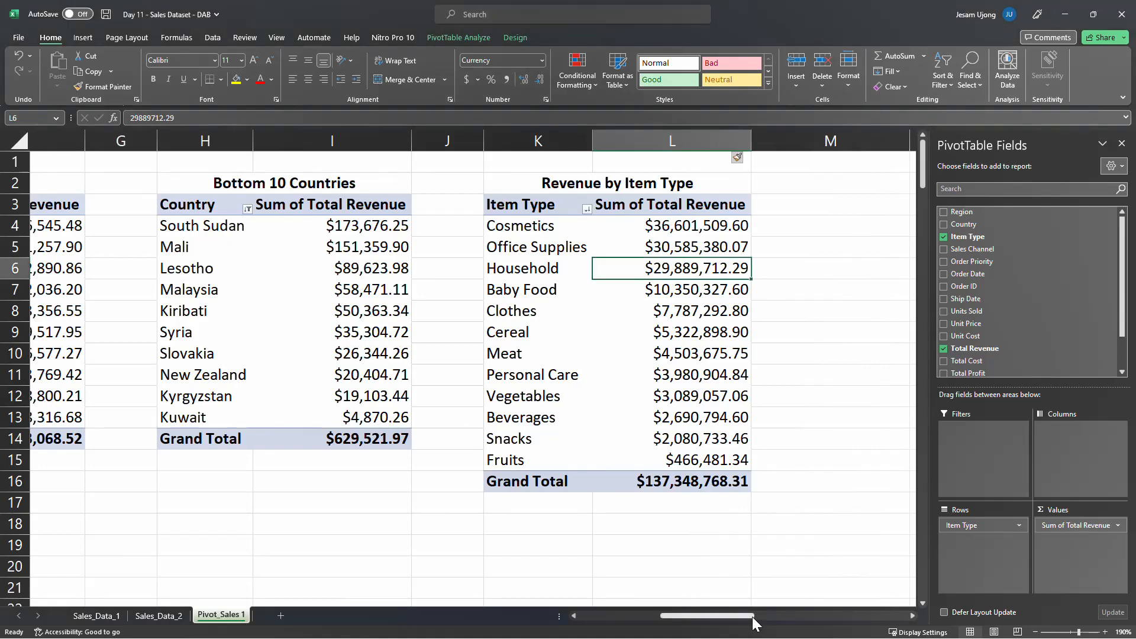
mouse_move(753, 623)
mouse_down()
mouse_move(739, 622)
mouse_move(749, 622)
mouse_up()
click(459, 309)
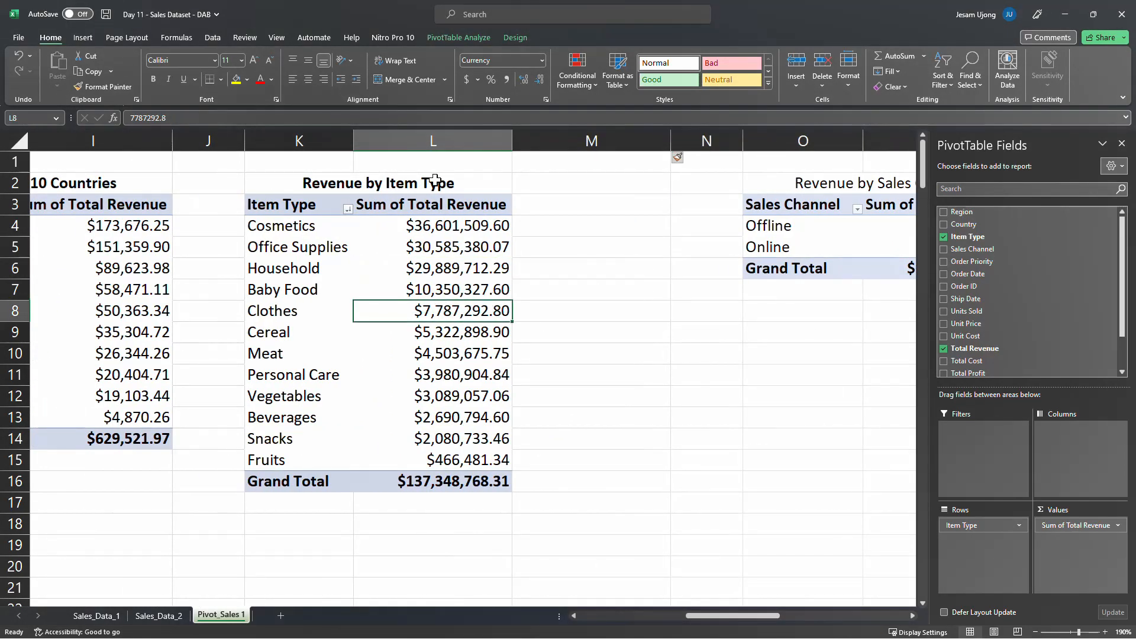
click(578, 80)
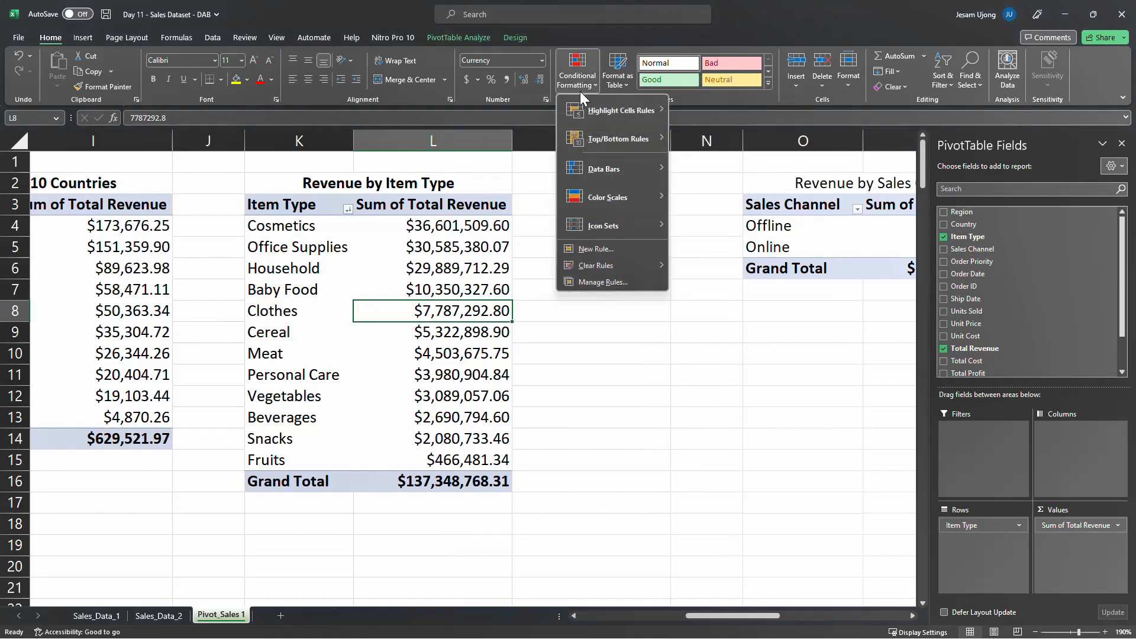
click(471, 247)
click(461, 271)
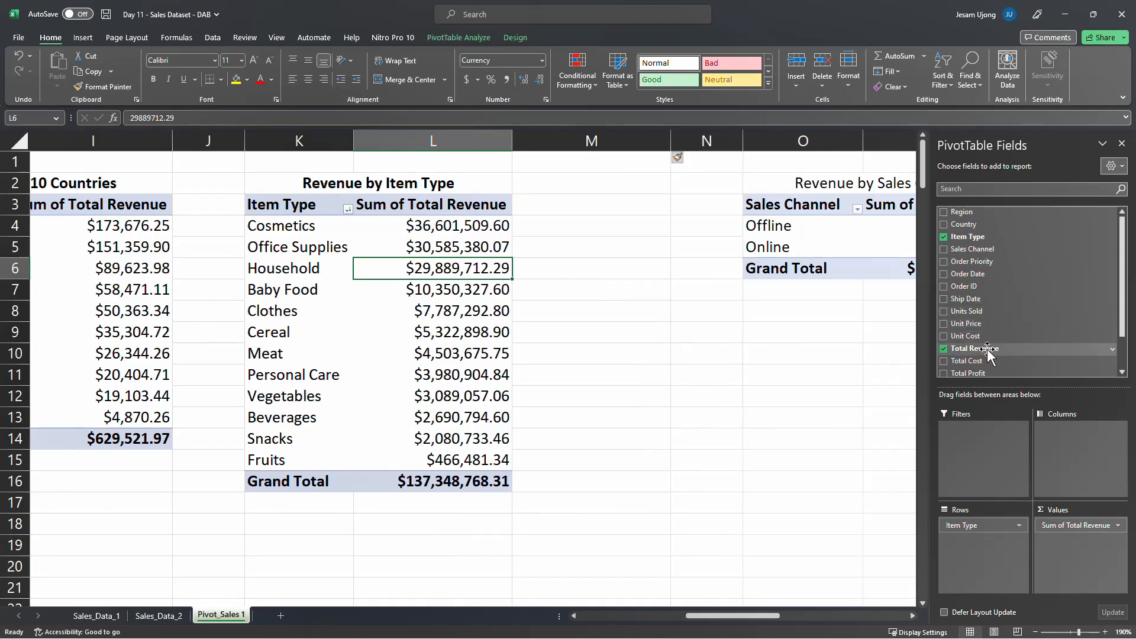
drag(987, 353, 1072, 544)
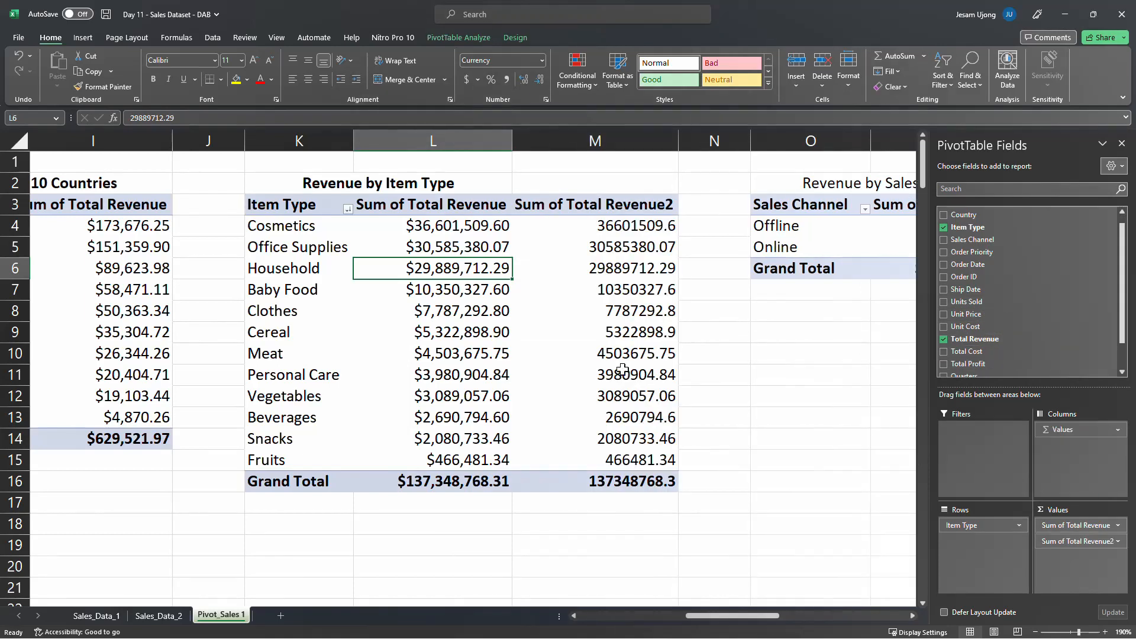
Show the second revenue column of the Item Type pivot table as percentages of the total
right_click(597, 235)
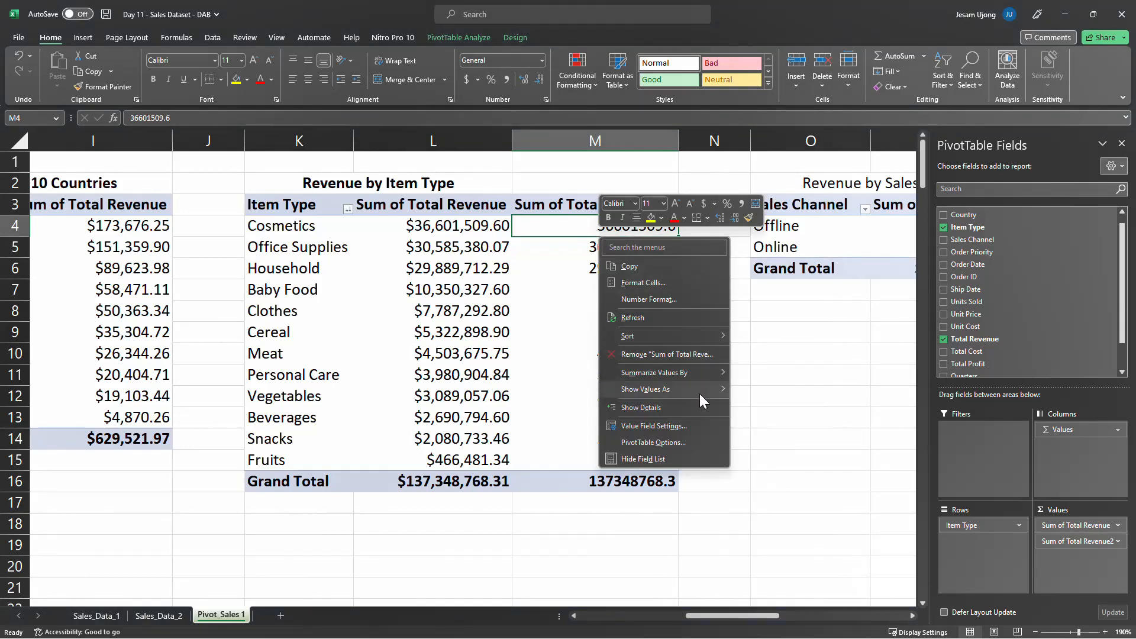
mouse_move(700, 395)
click(779, 393)
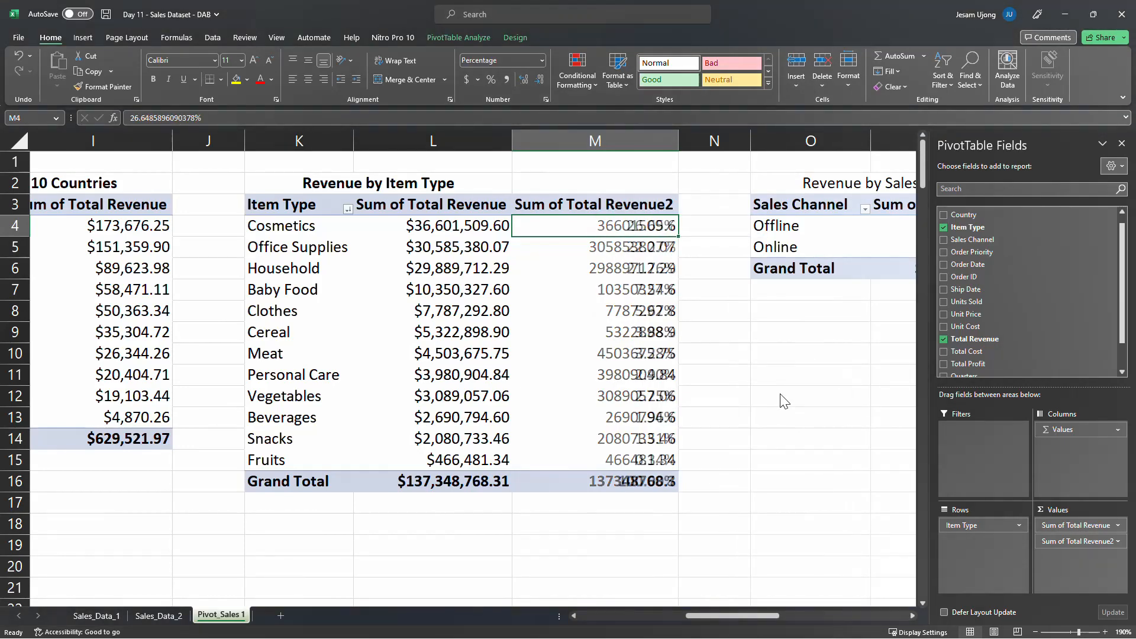
Format the Item Type percentages in M4:M16 with one decimal place
drag(618, 227, 625, 482)
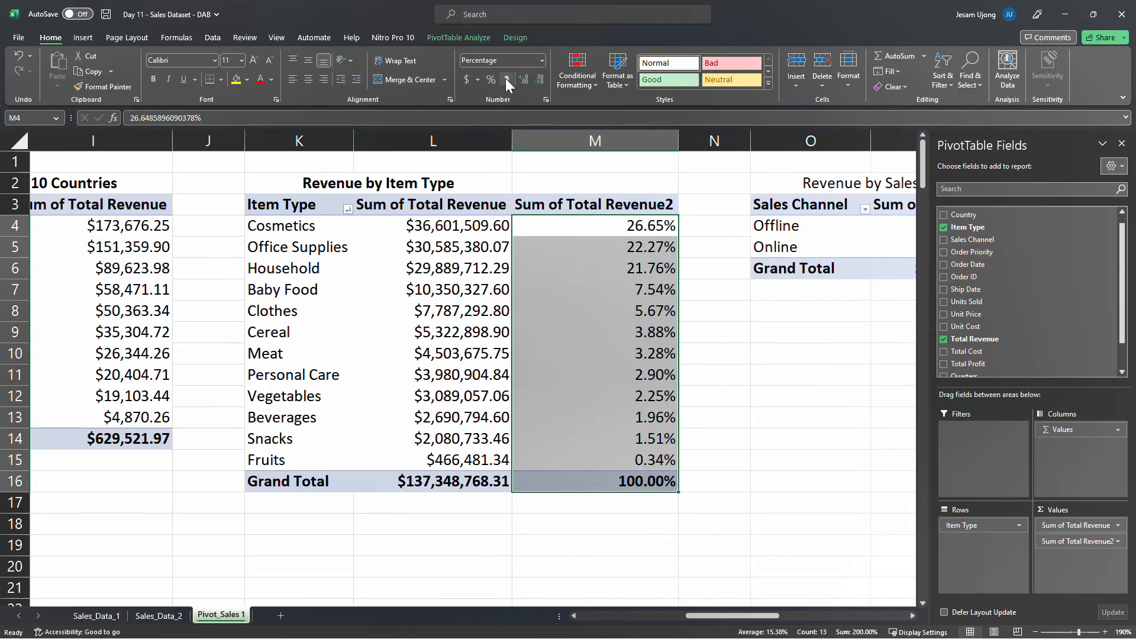
click(539, 80)
click(539, 80)
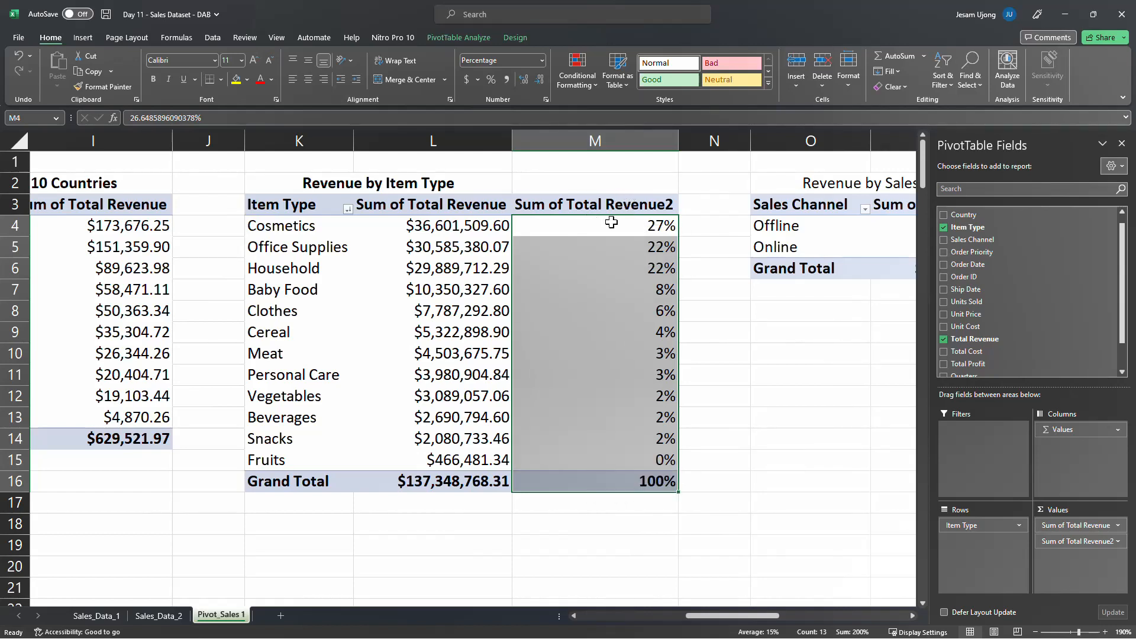
click(524, 83)
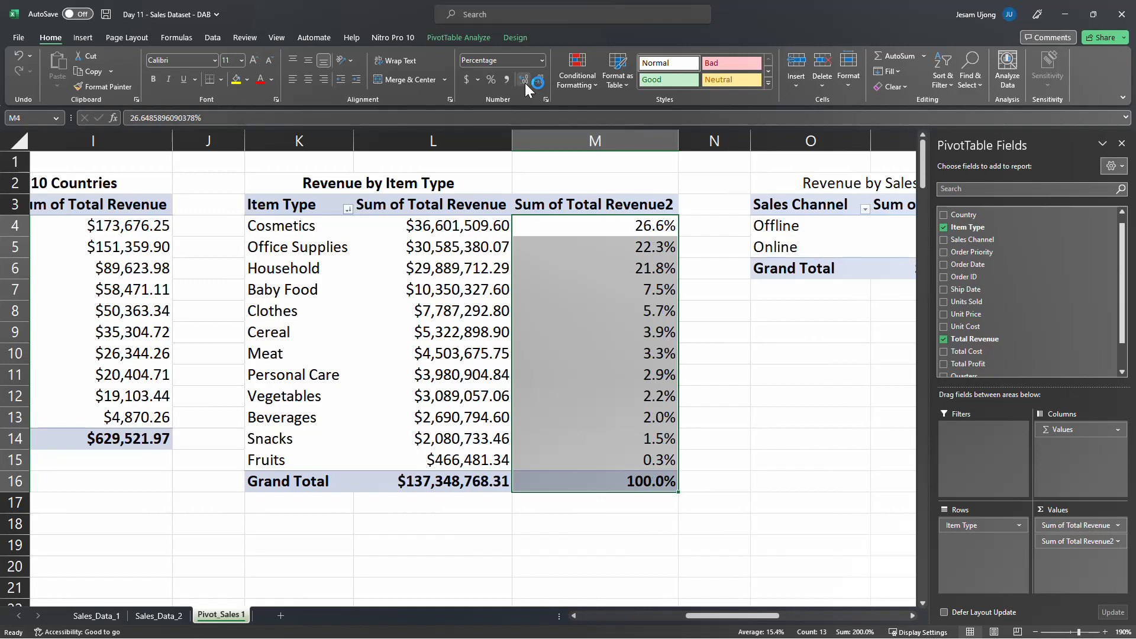
Rename the percentage column header to "% Revenue" and fit column M's width to its contents
click(611, 195)
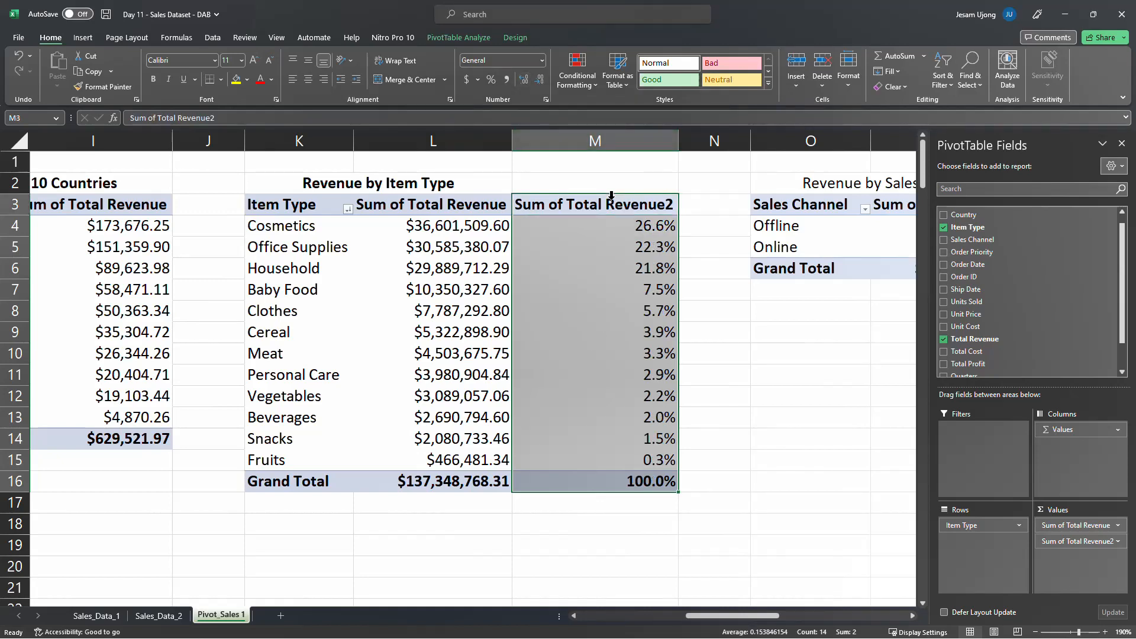
text(% Re)
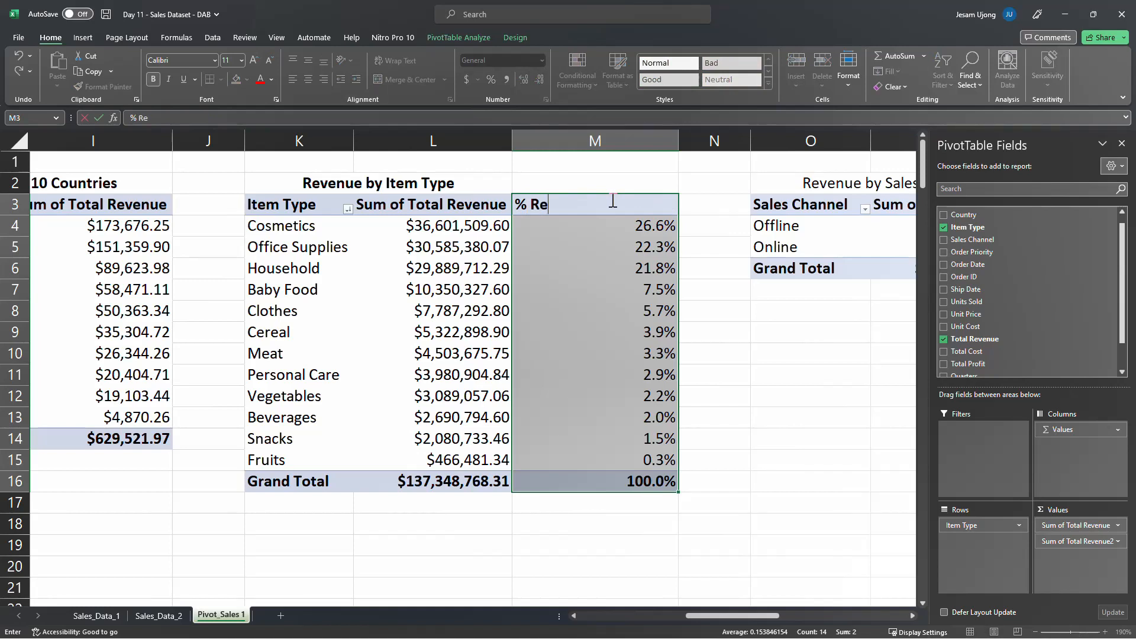
text(venue)
key(Return)
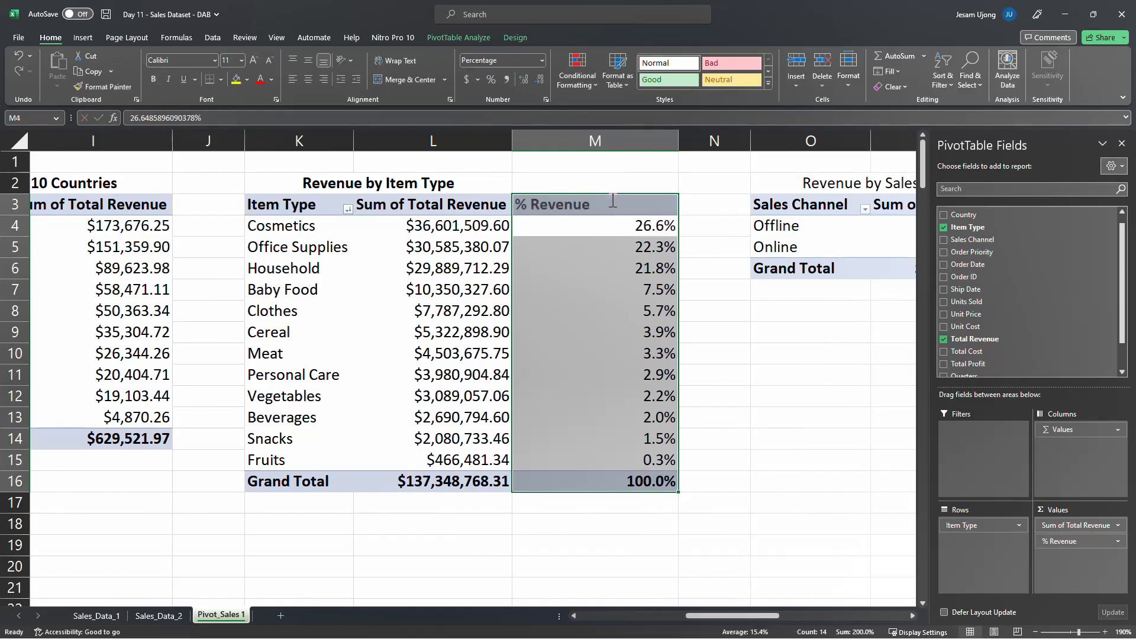
double_click(678, 141)
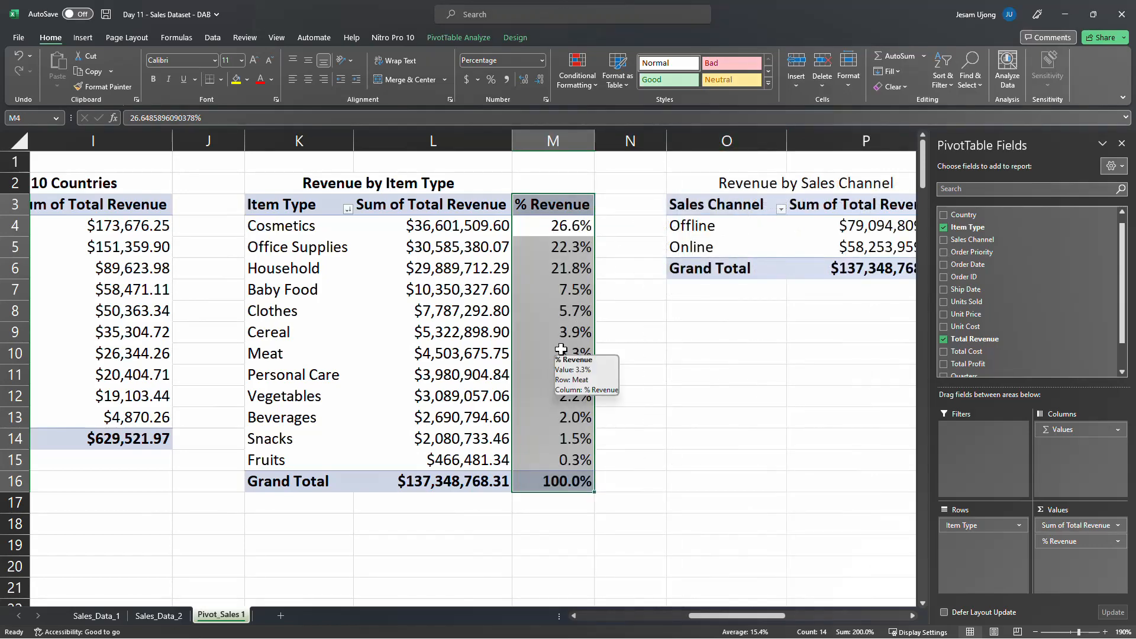
Apply a green-yellow-red color scale to the Item Type % Revenue values in M4:M15, excluding the grand total
click(566, 462)
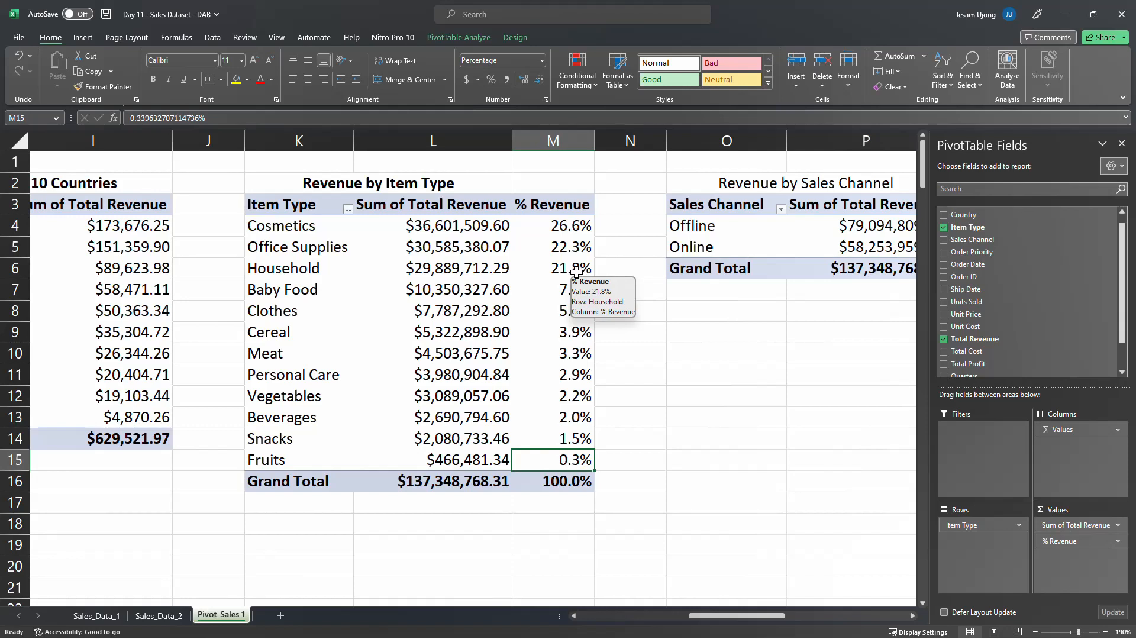
drag(577, 227, 572, 459)
click(569, 77)
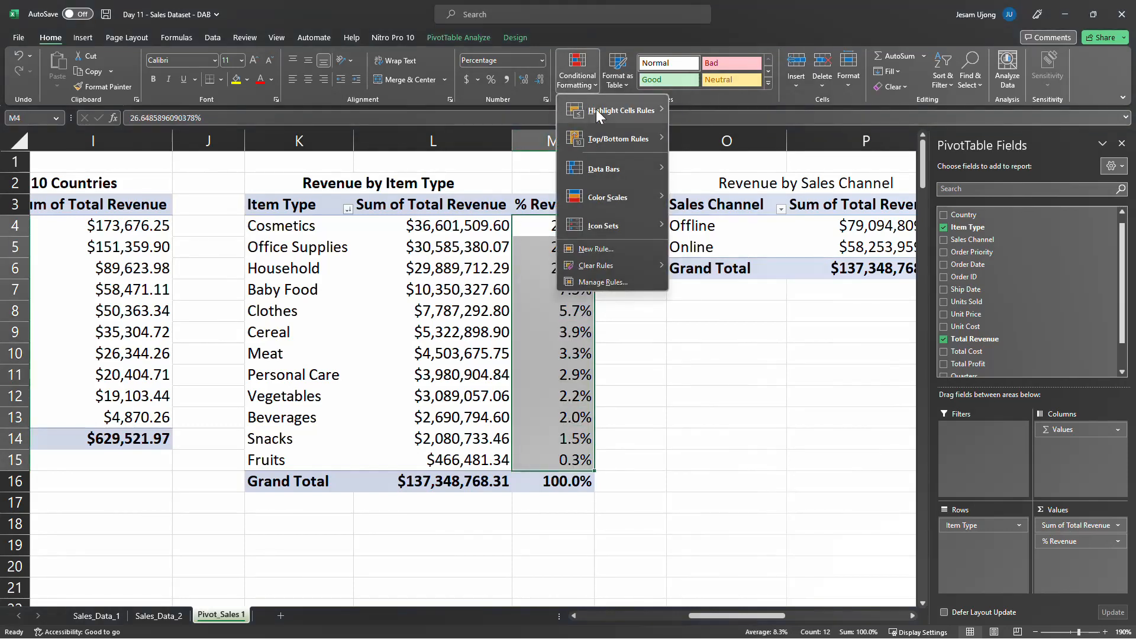
mouse_move(624, 197)
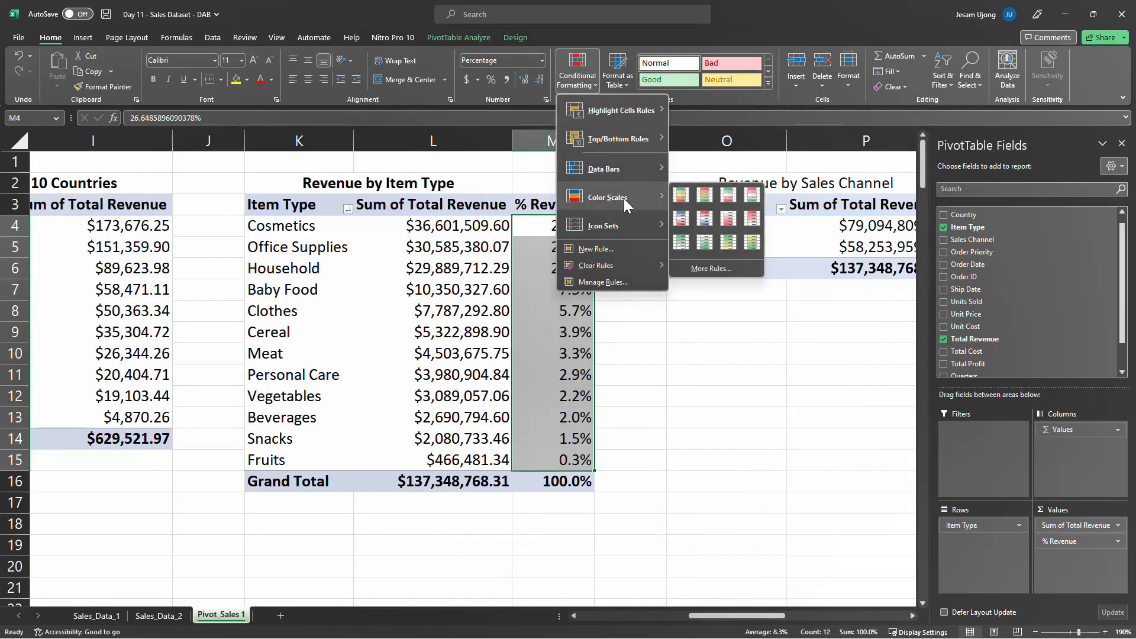
click(676, 199)
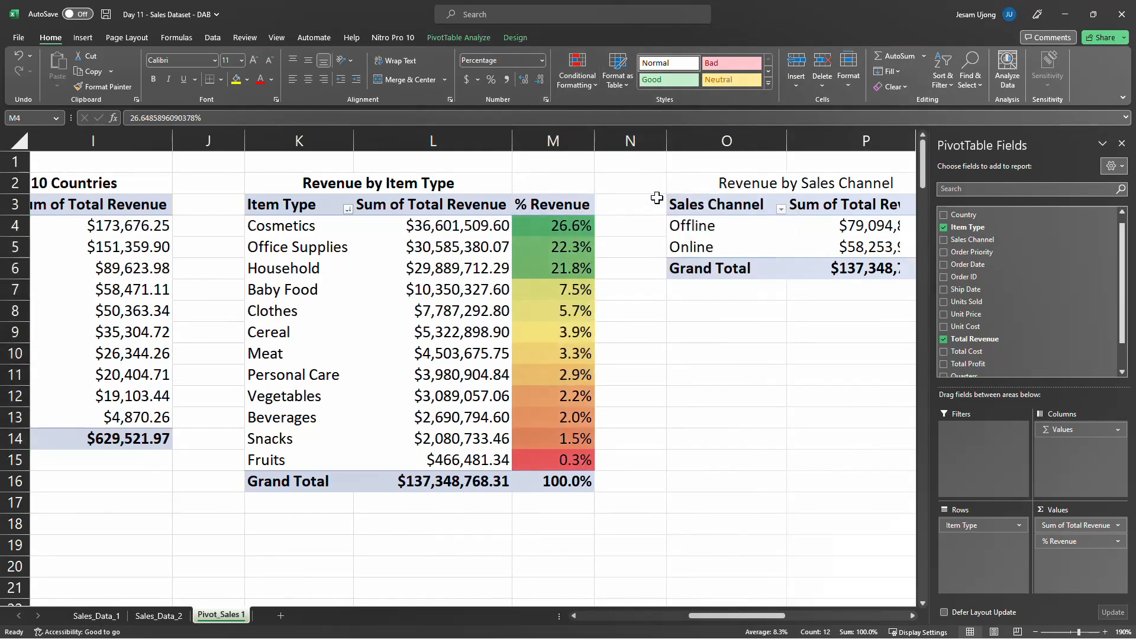
click(438, 323)
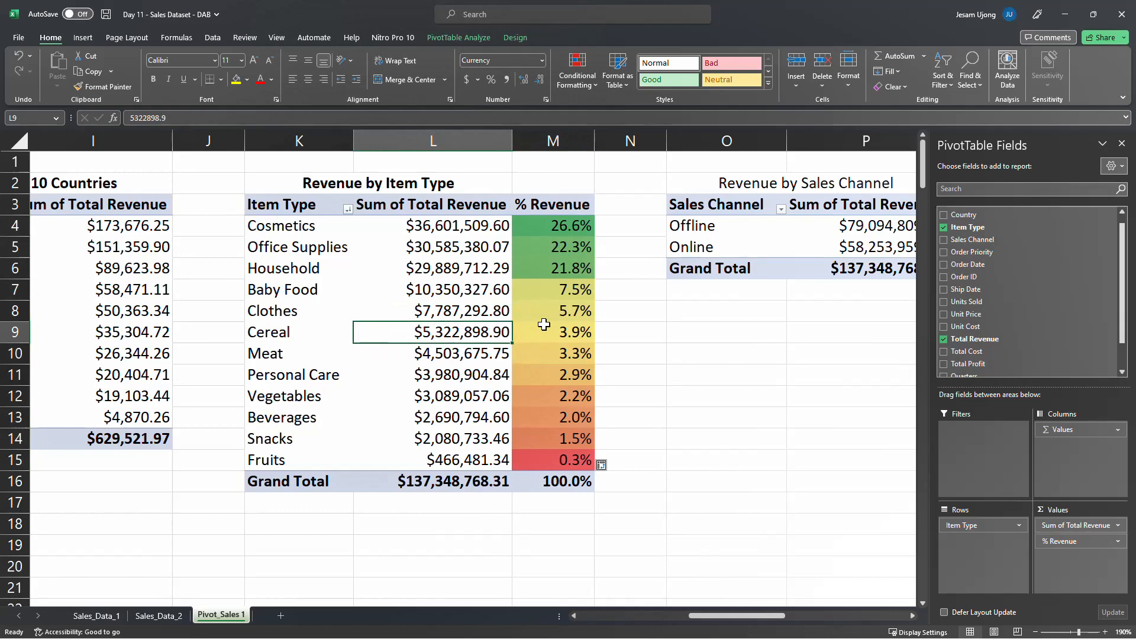
click(577, 327)
click(607, 434)
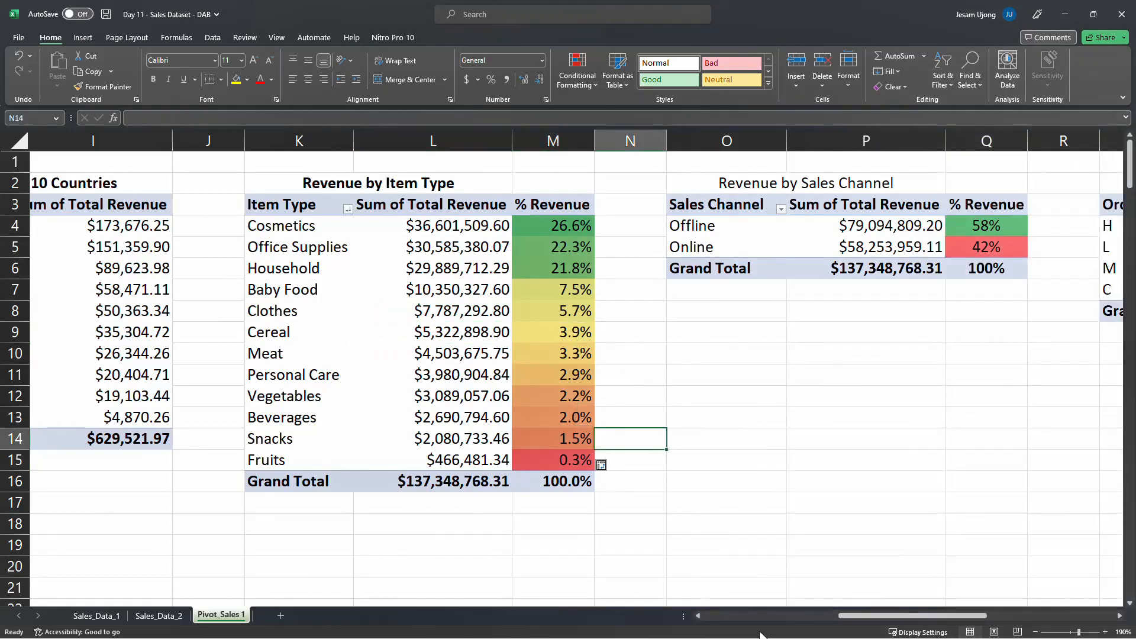
Review the sales channel, order priority, yearly and regional revenue pivot tables, and hide the PivotTable field list
click(808, 588)
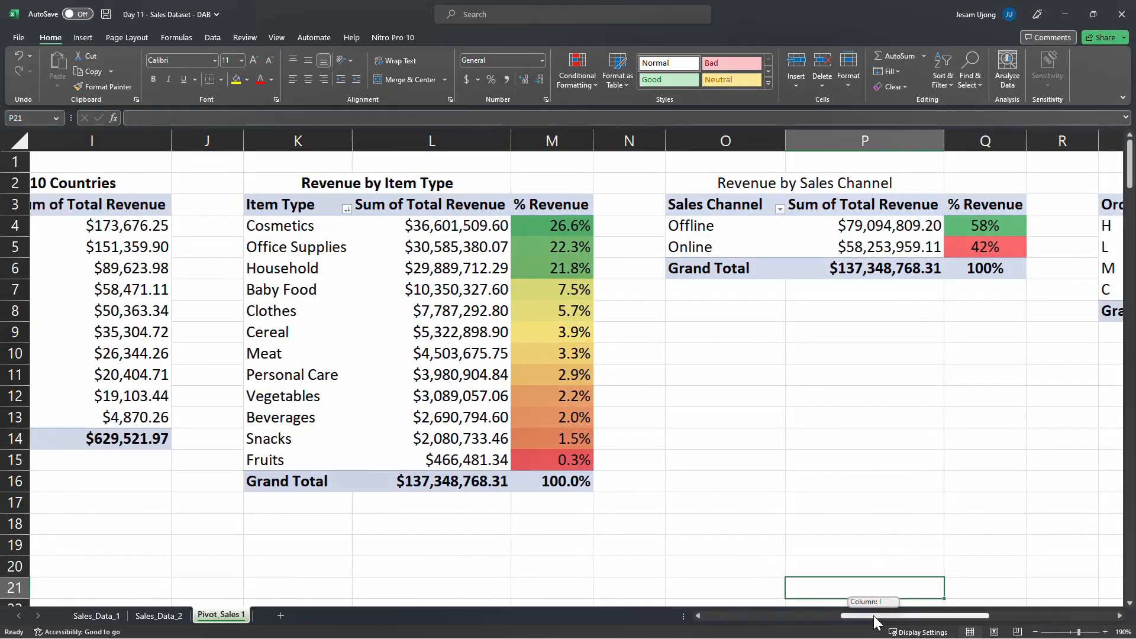
drag(873, 615, 1043, 583)
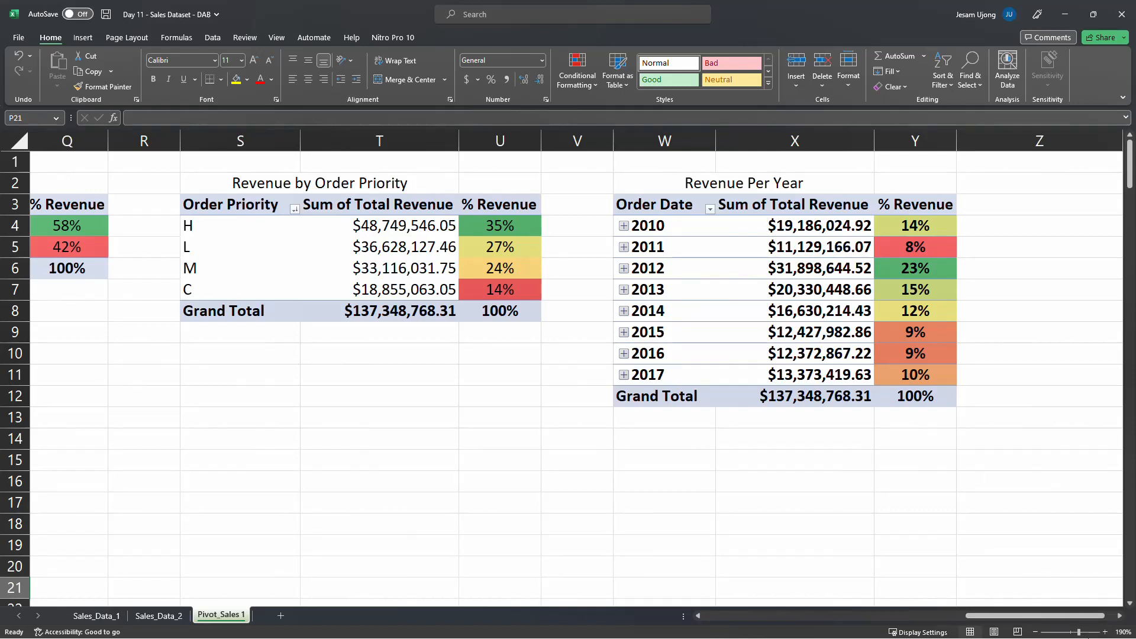
click(383, 250)
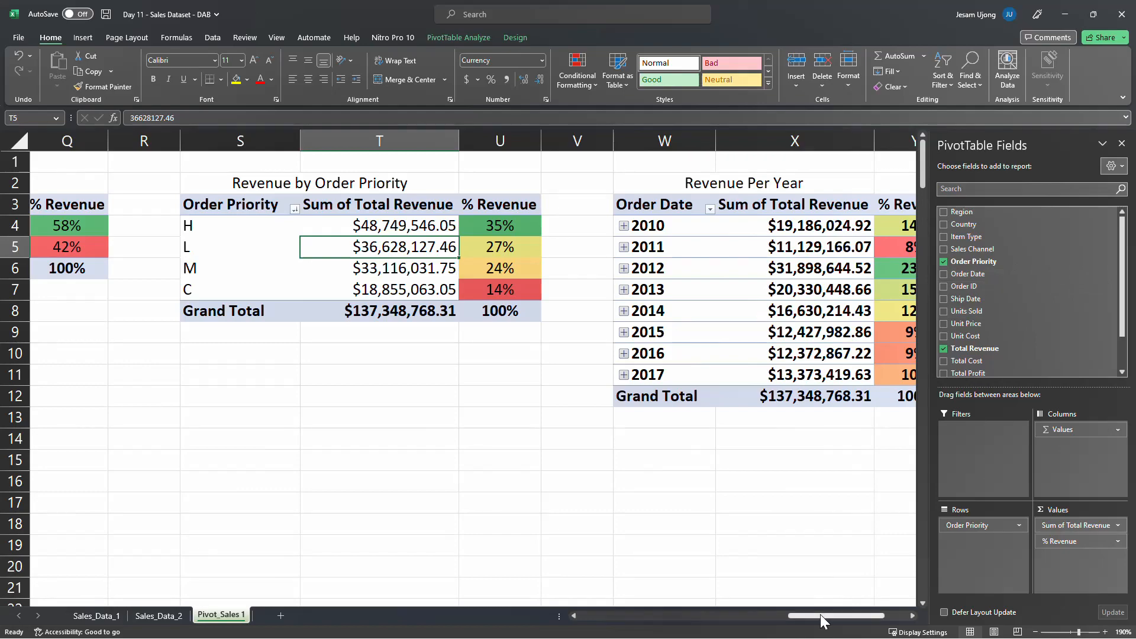
drag(823, 619, 621, 622)
click(1122, 143)
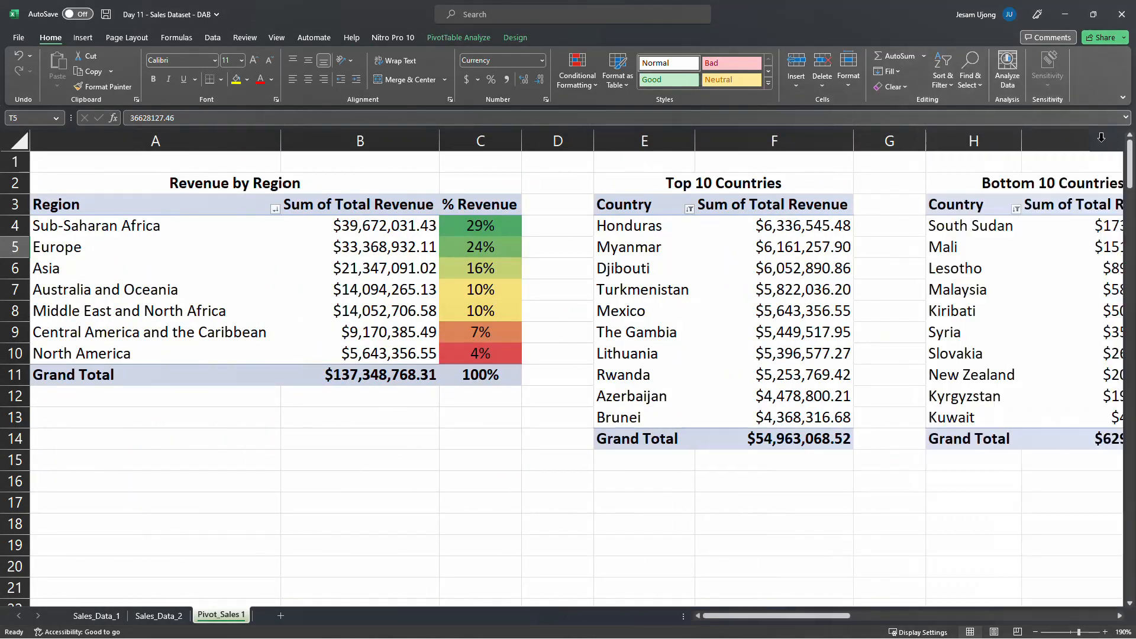
click(414, 261)
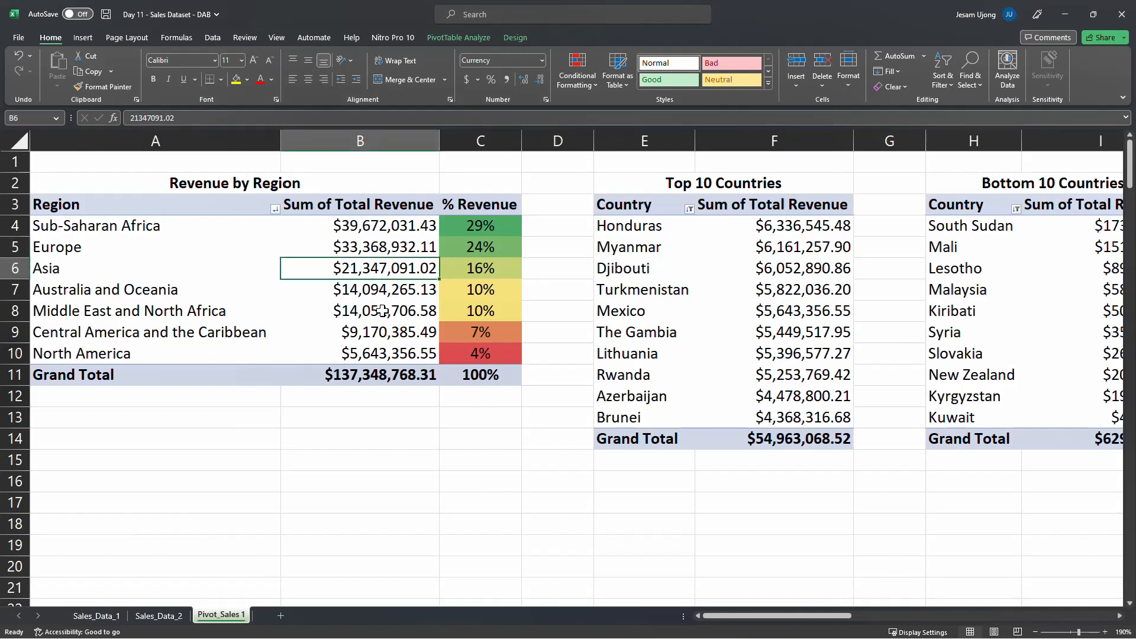
mouse_move(382, 311)
click(157, 236)
click(187, 252)
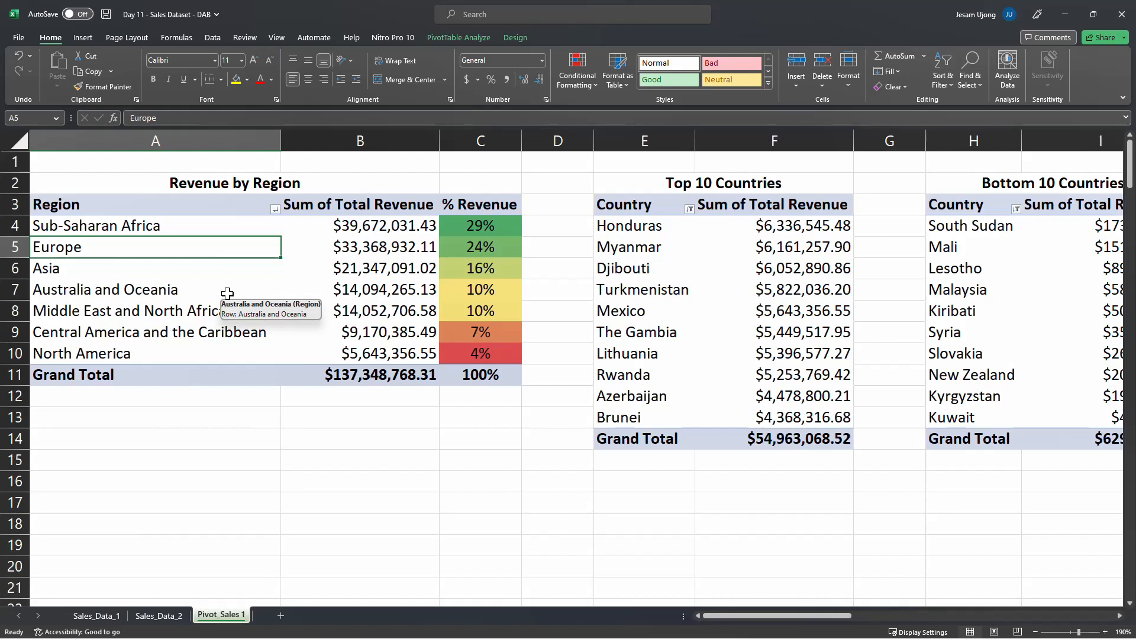
drag(759, 617, 759, 616)
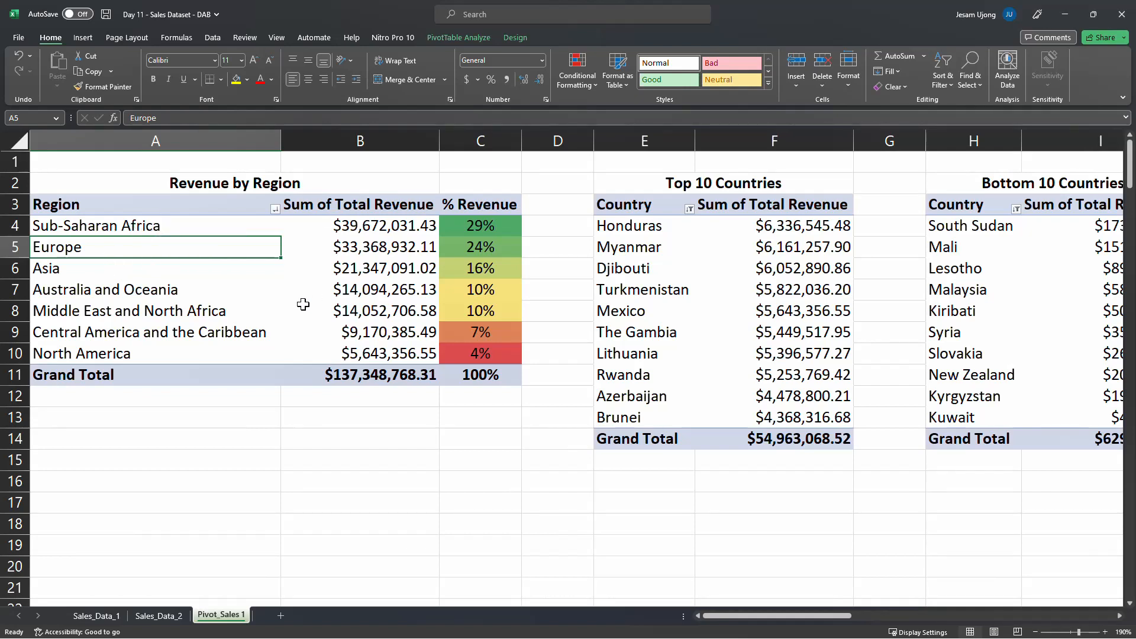
Start inserting a PivotChart based on the Revenue by Region pivot table
click(145, 239)
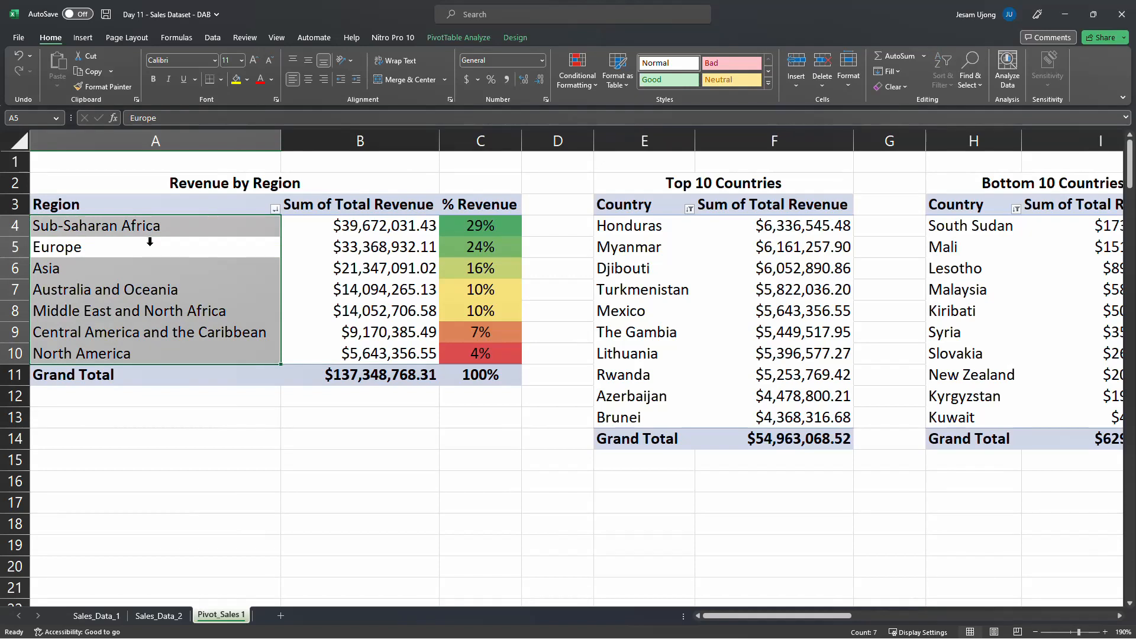
click(153, 249)
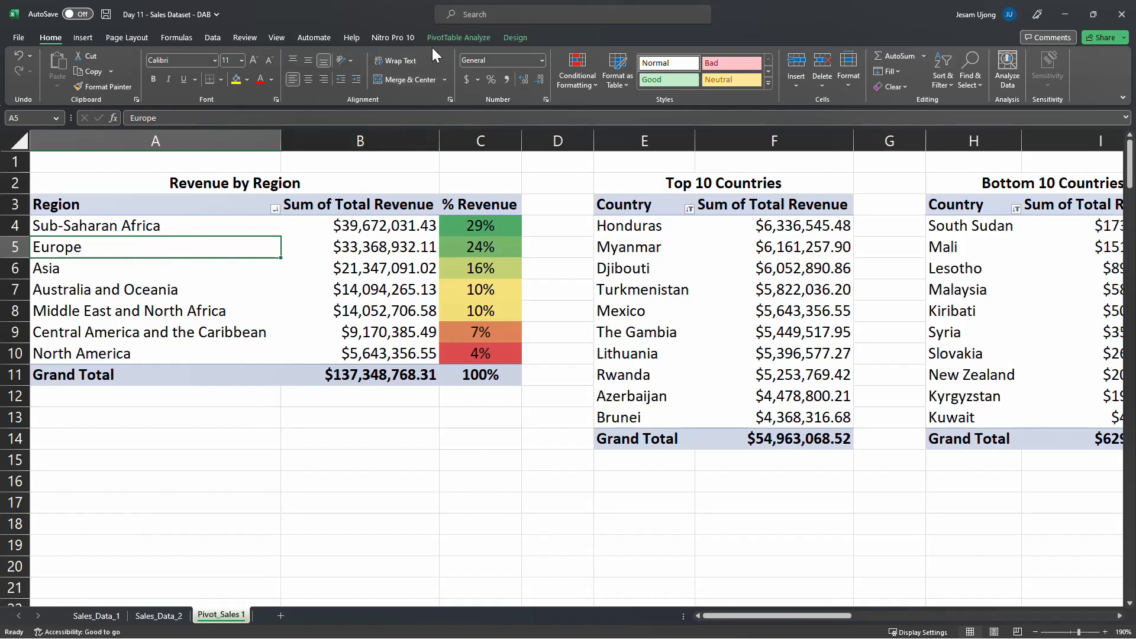
click(471, 40)
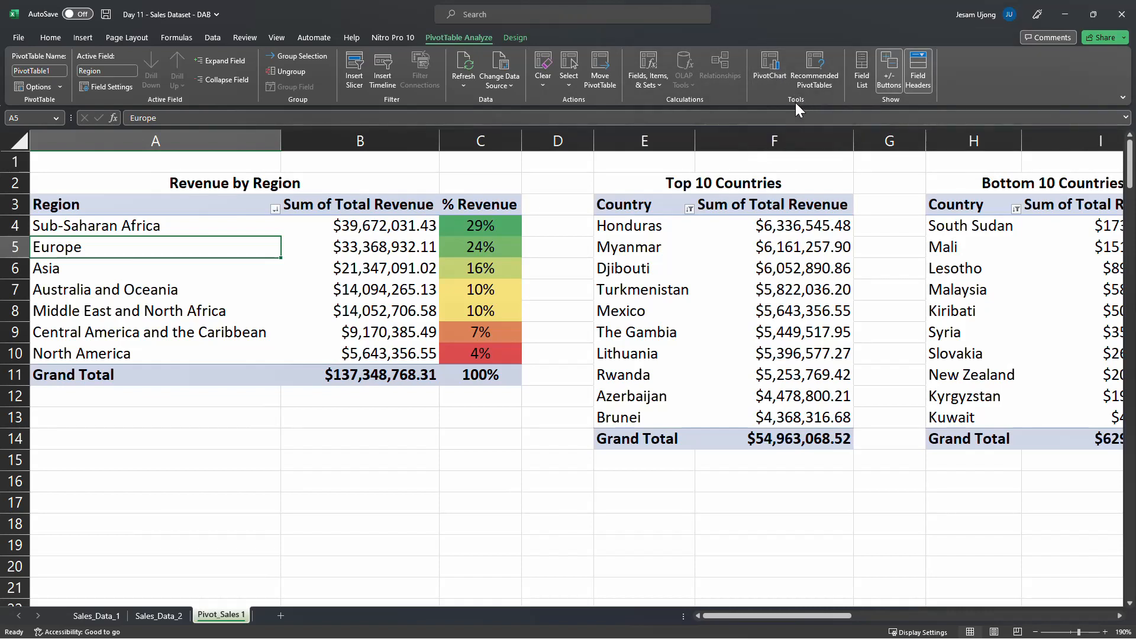
click(777, 69)
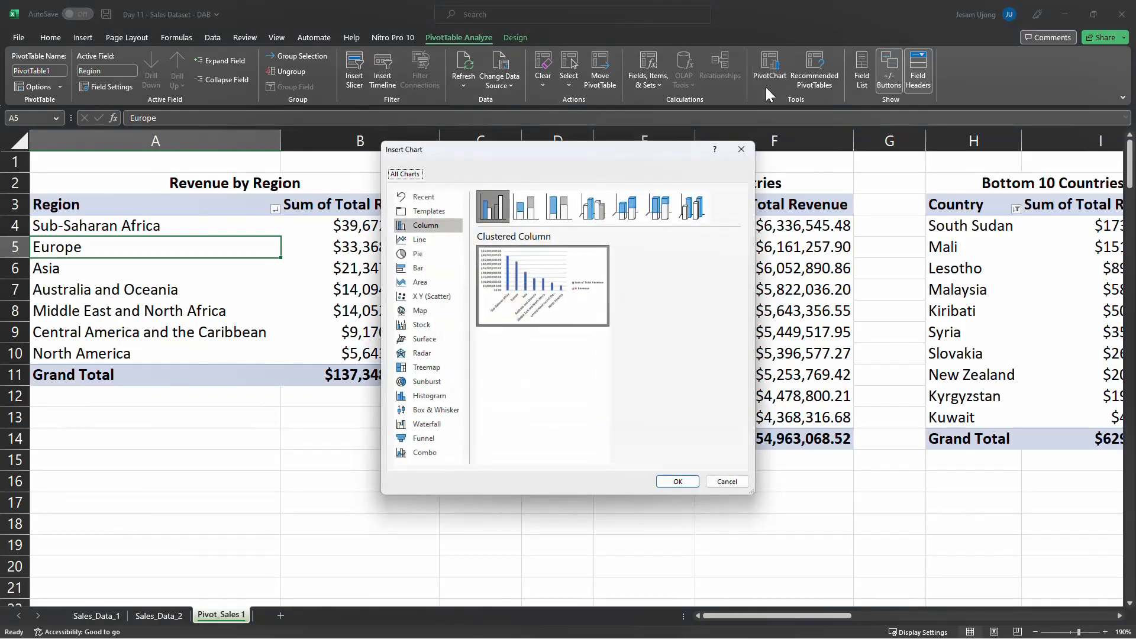
Preview the clustered, stacked and 100% stacked column charts and the area chart for the regional revenue data
mouse_move(534, 279)
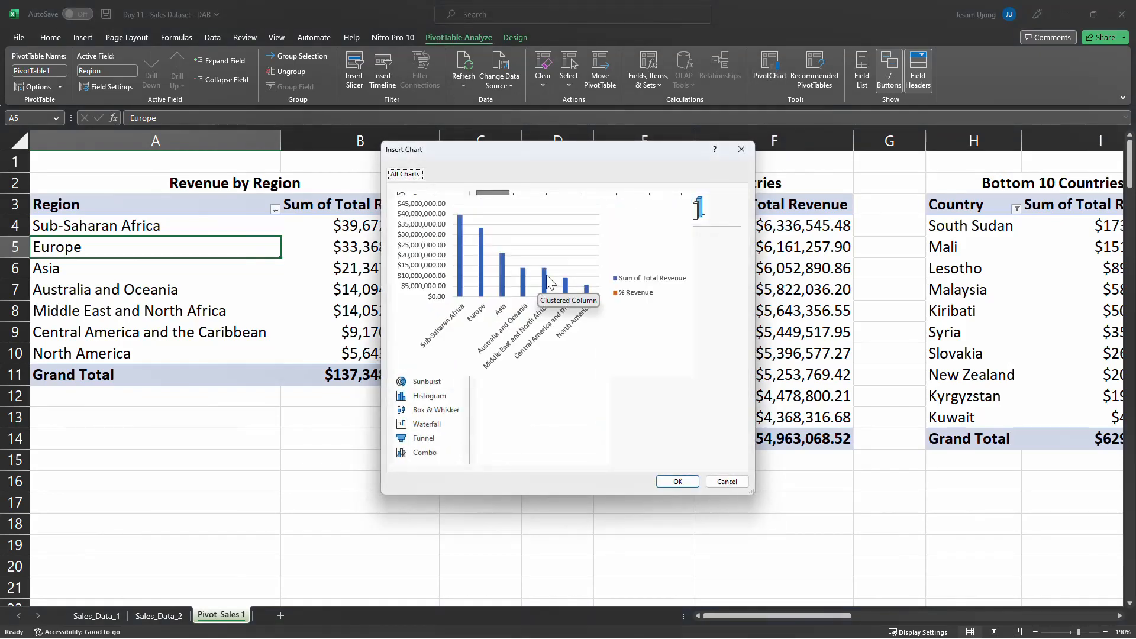
drag(539, 153, 539, 219)
click(525, 274)
click(492, 280)
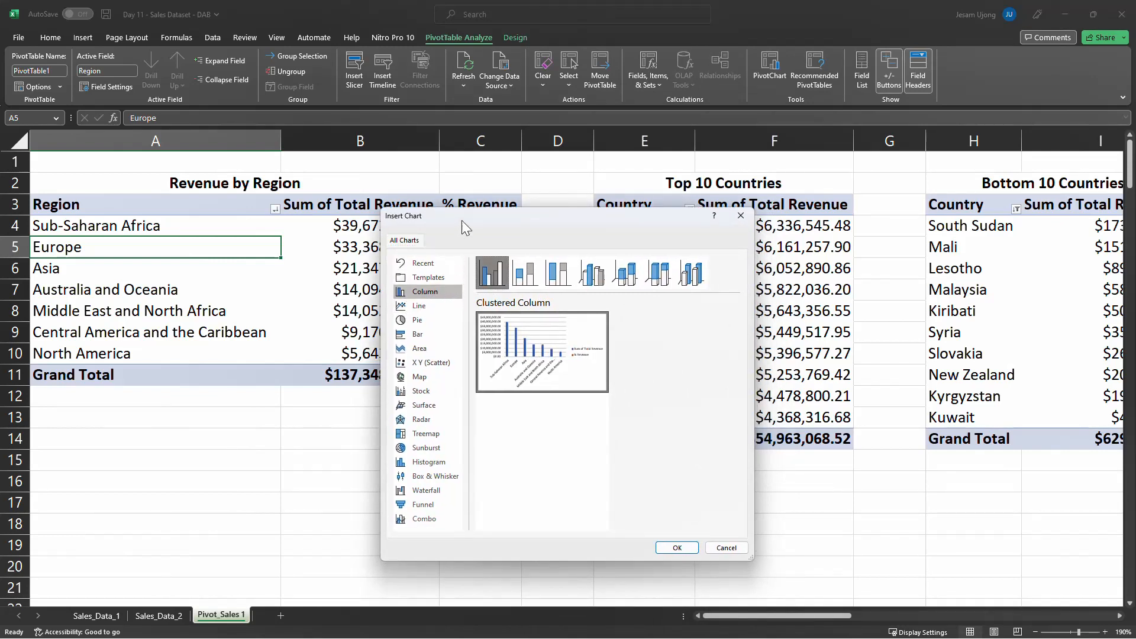
drag(470, 219, 489, 203)
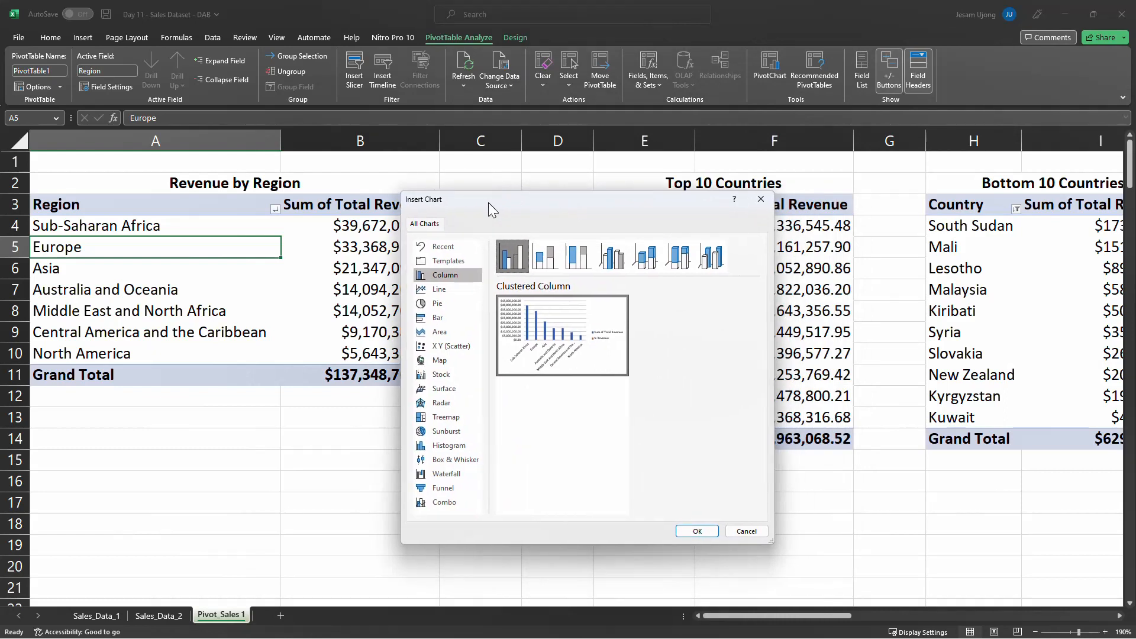
click(545, 256)
click(572, 260)
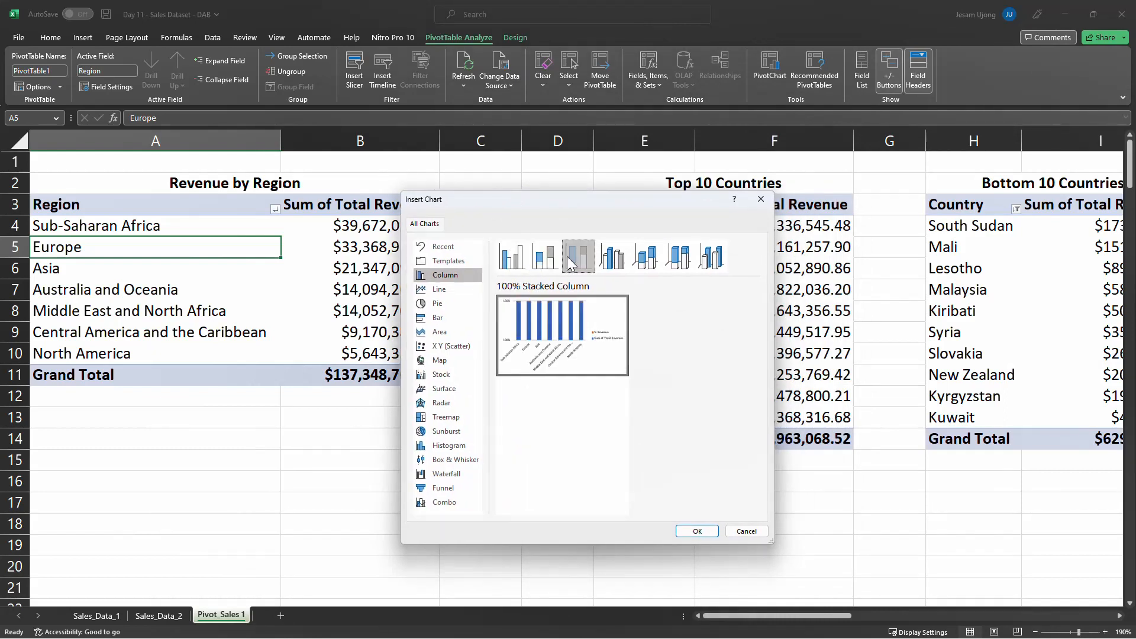
click(516, 268)
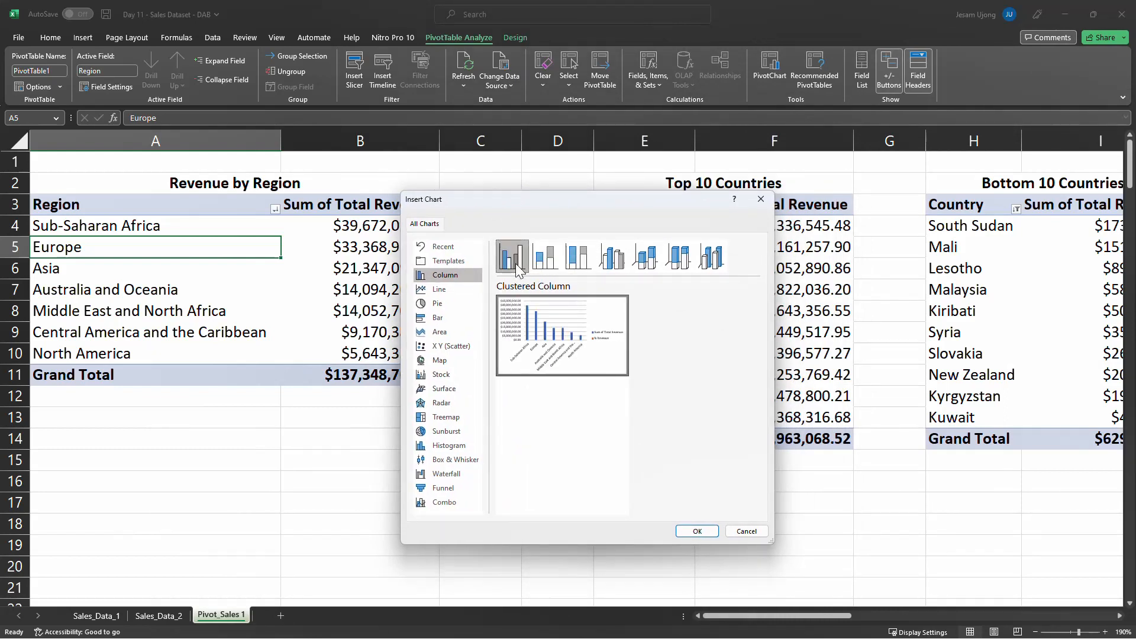
drag(528, 200, 667, 194)
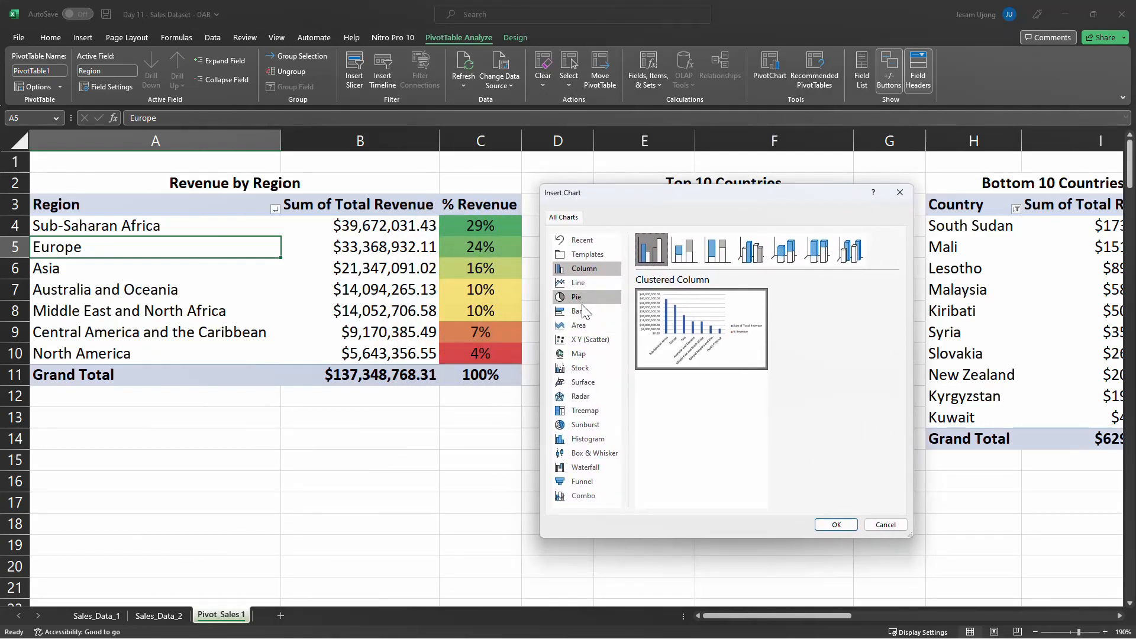
click(583, 327)
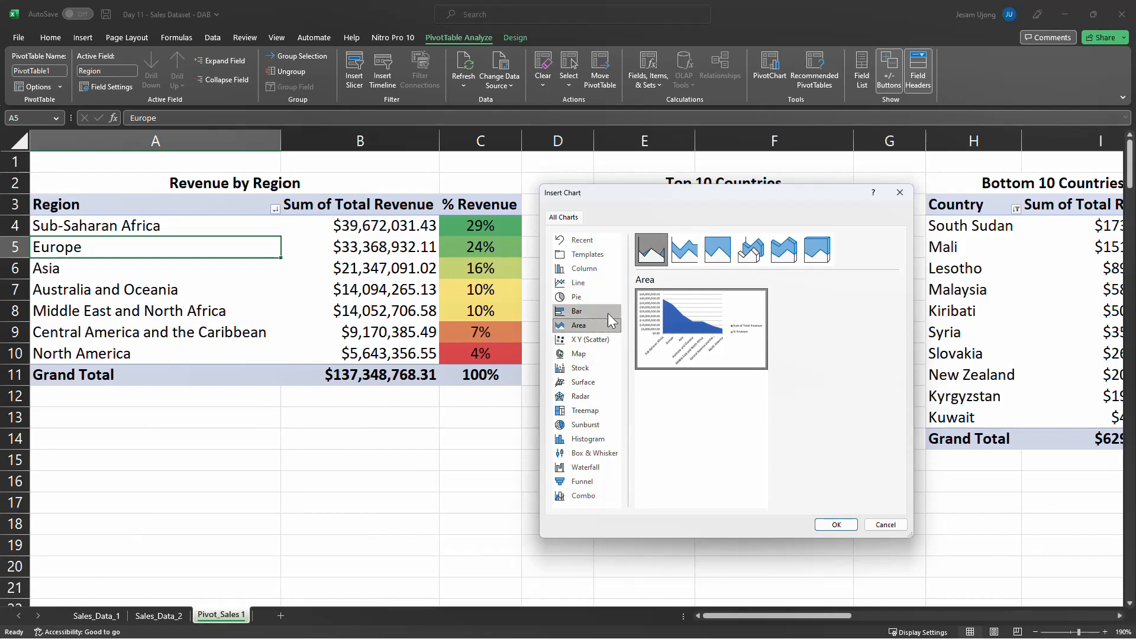
drag(676, 194, 701, 193)
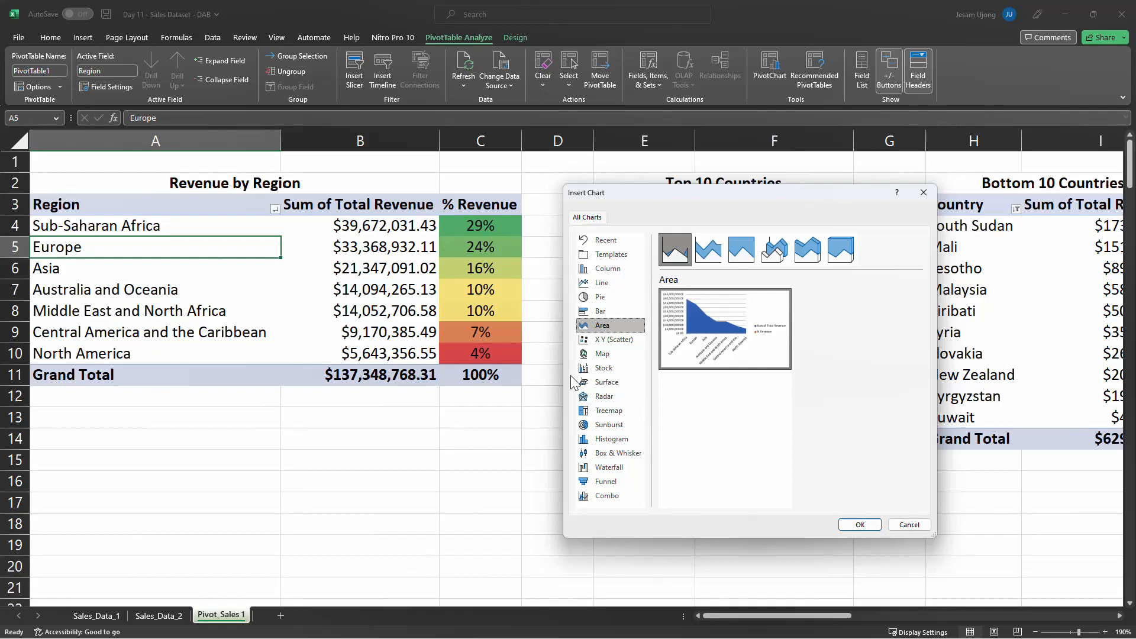
Insert a combo PivotChart with Sum of Total Revenue as clustered columns and % Revenue as a line on the secondary axis
click(608, 497)
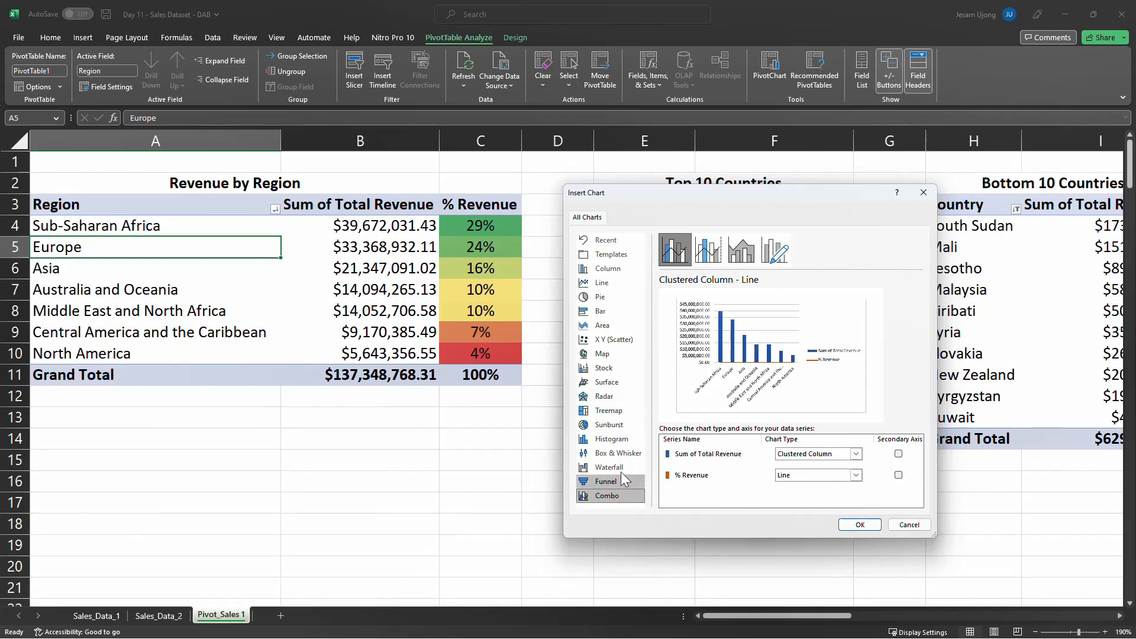
drag(640, 195, 607, 169)
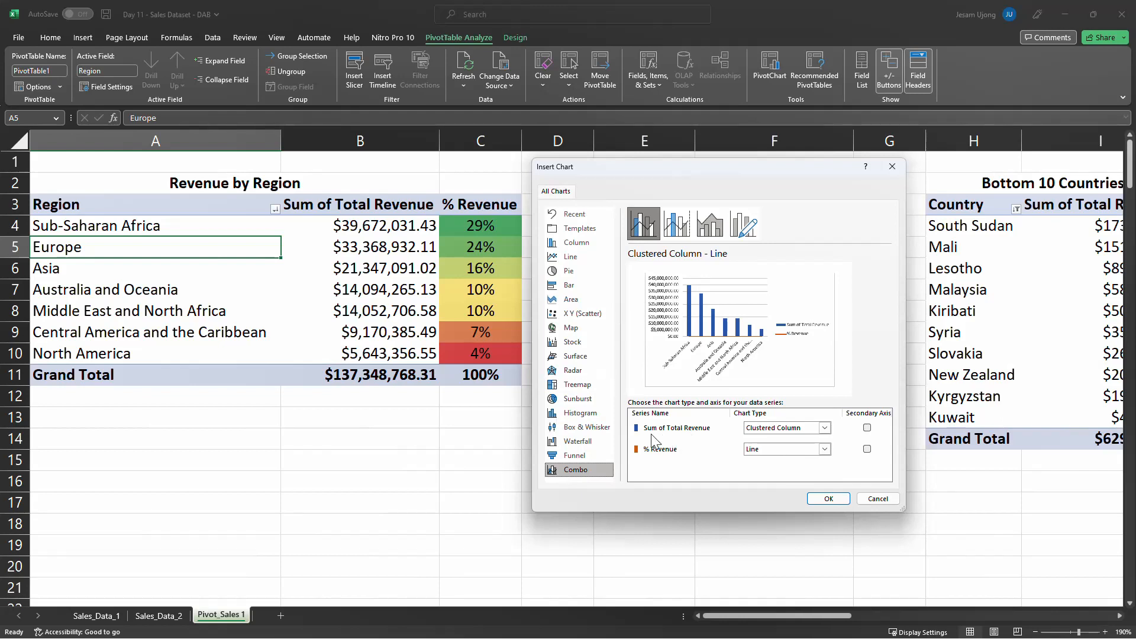
click(825, 427)
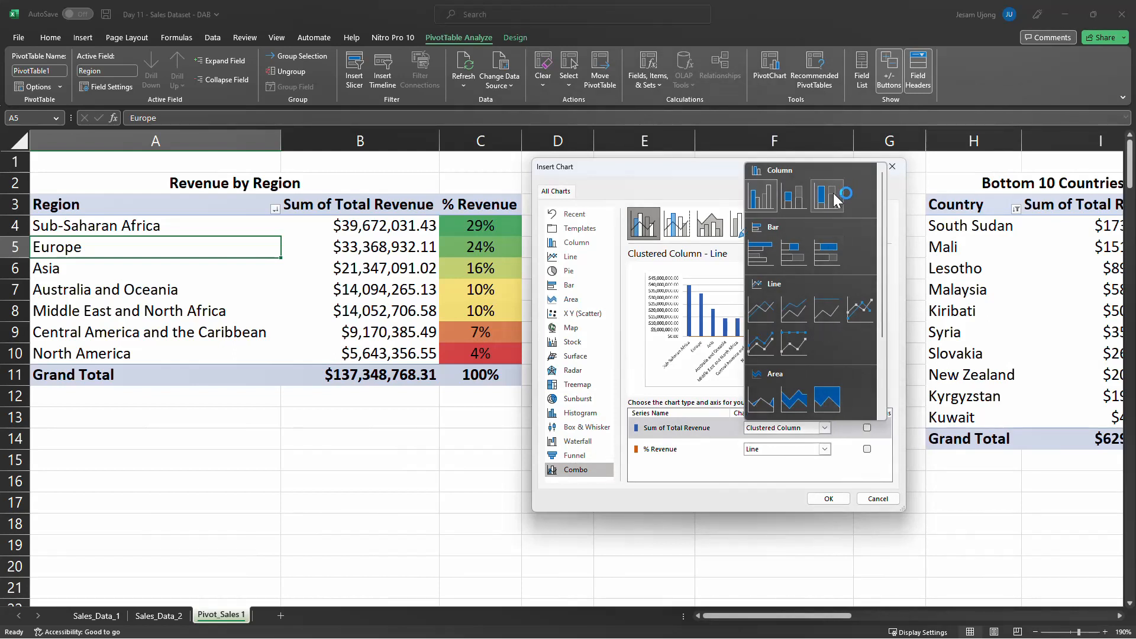
click(765, 204)
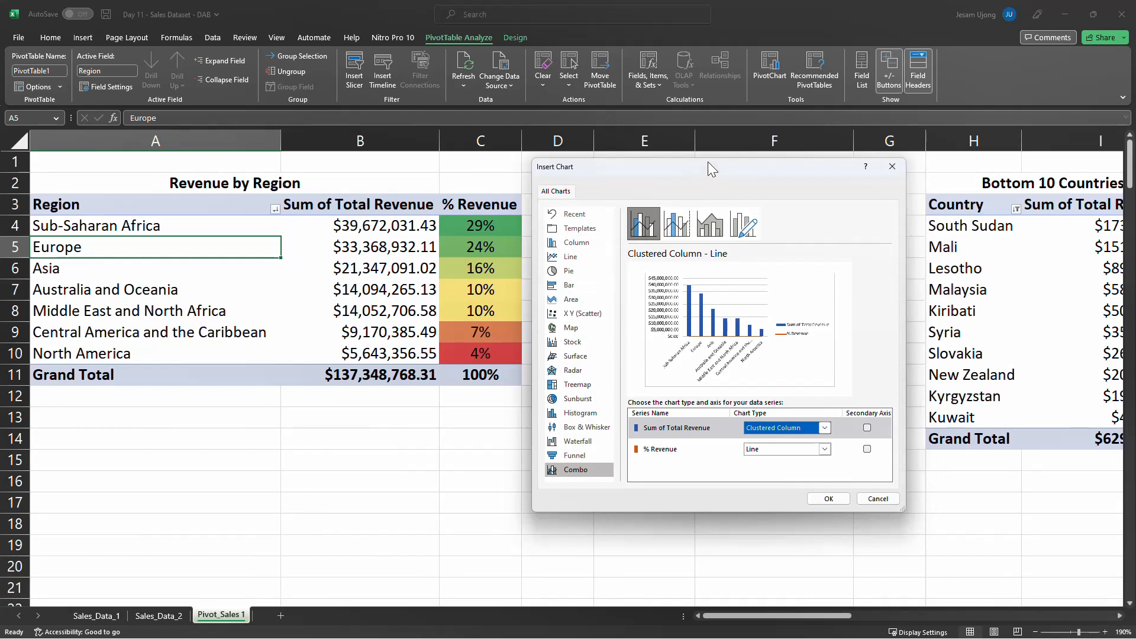
drag(704, 166, 683, 170)
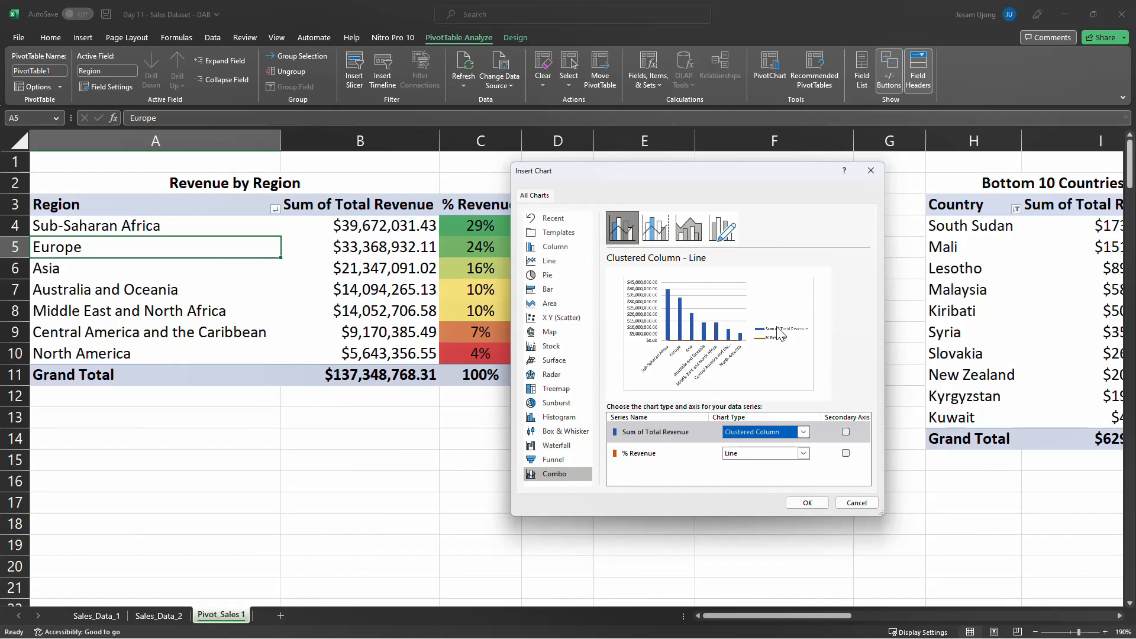
click(845, 454)
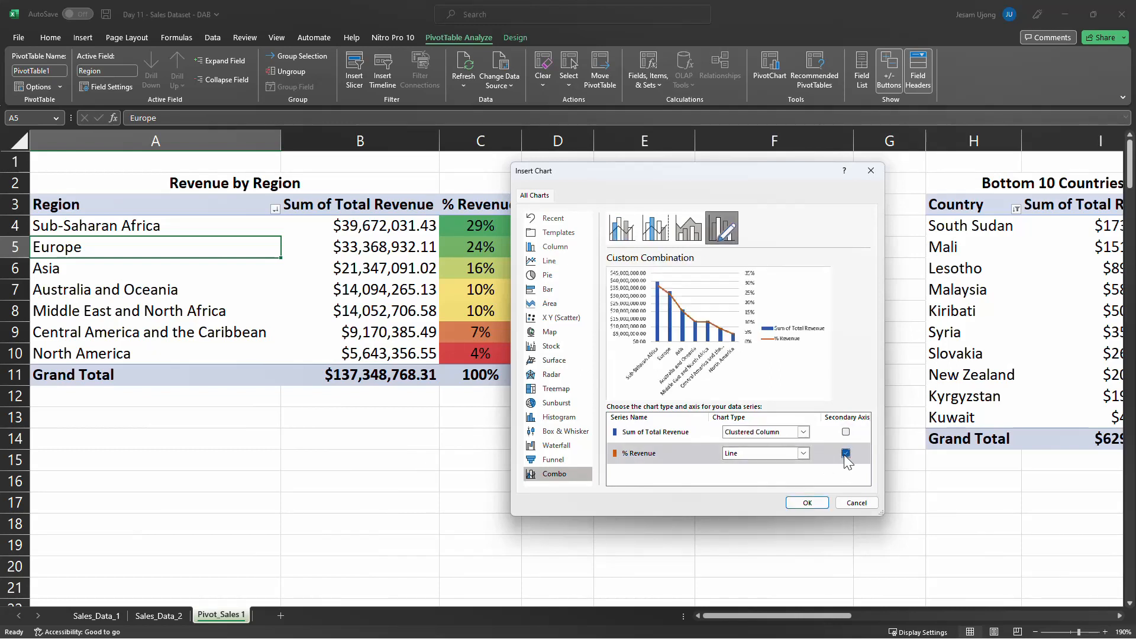
click(811, 500)
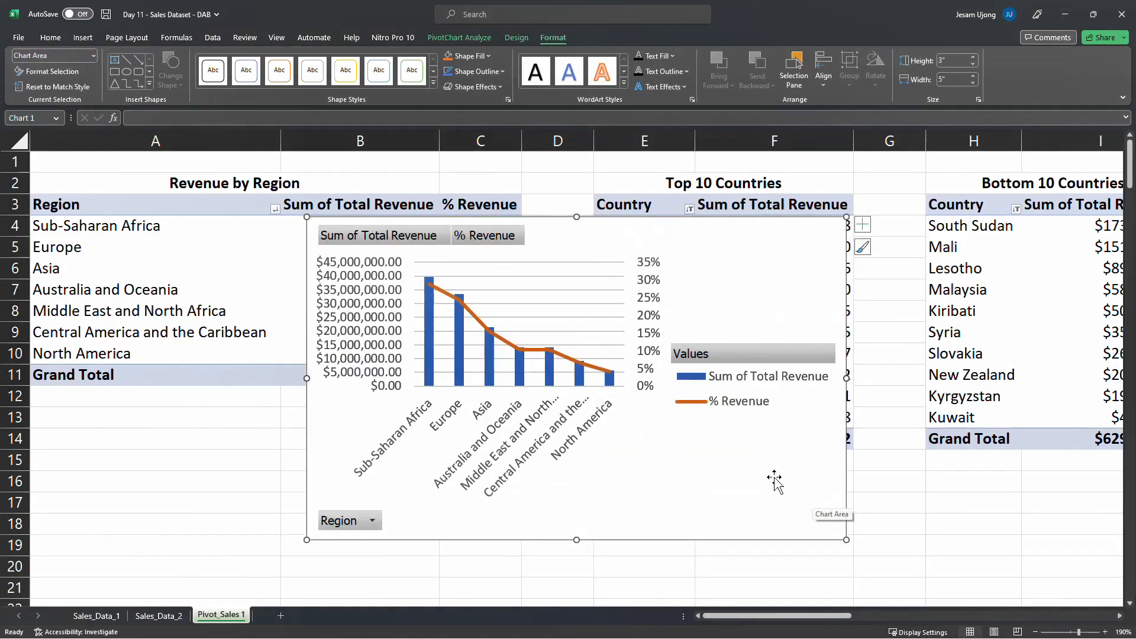
Move the PivotChart over the Revenue by Region table and enlarge it to about 3.06" high by 5.33" wide
drag(702, 250, 571, 259)
click(718, 545)
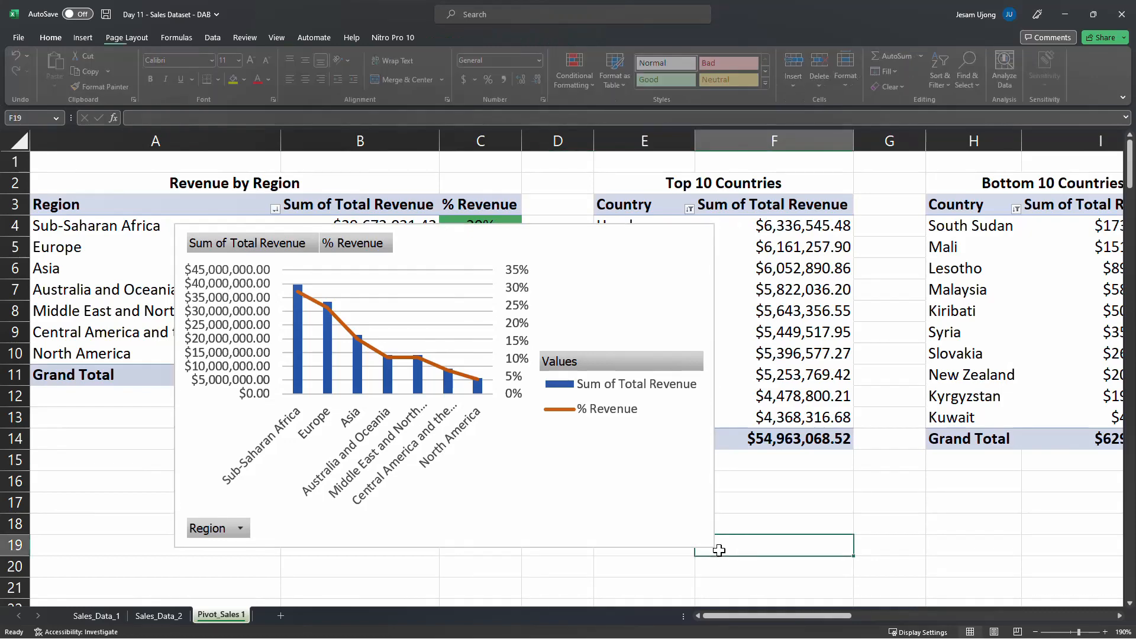
click(704, 536)
drag(715, 550, 749, 554)
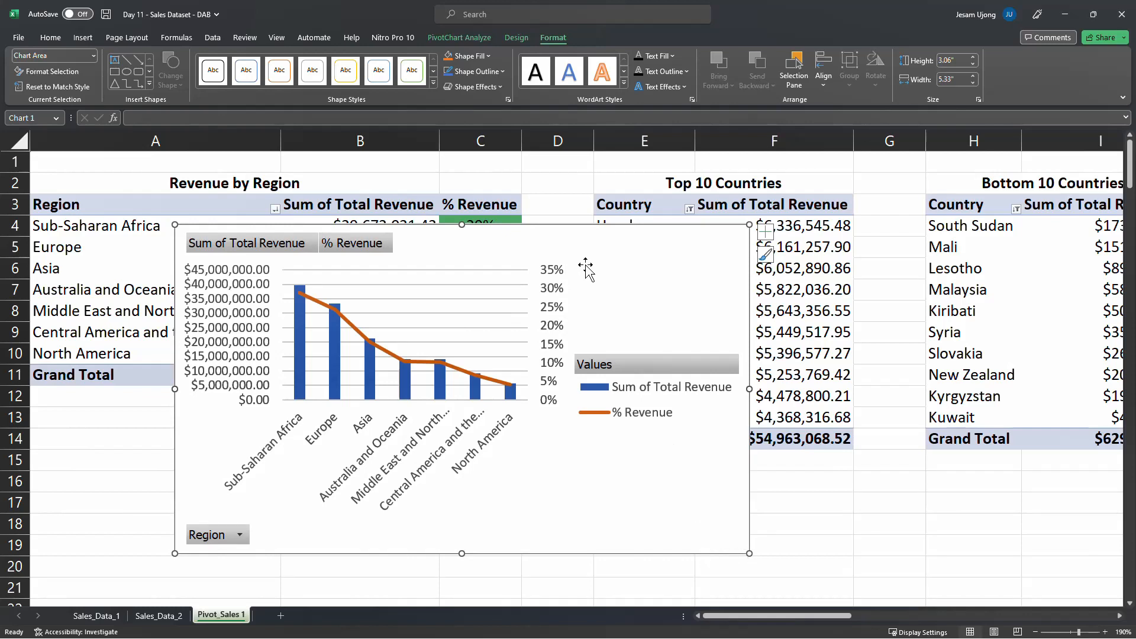
Hide all field buttons on the regional revenue PivotChart
right_click(649, 364)
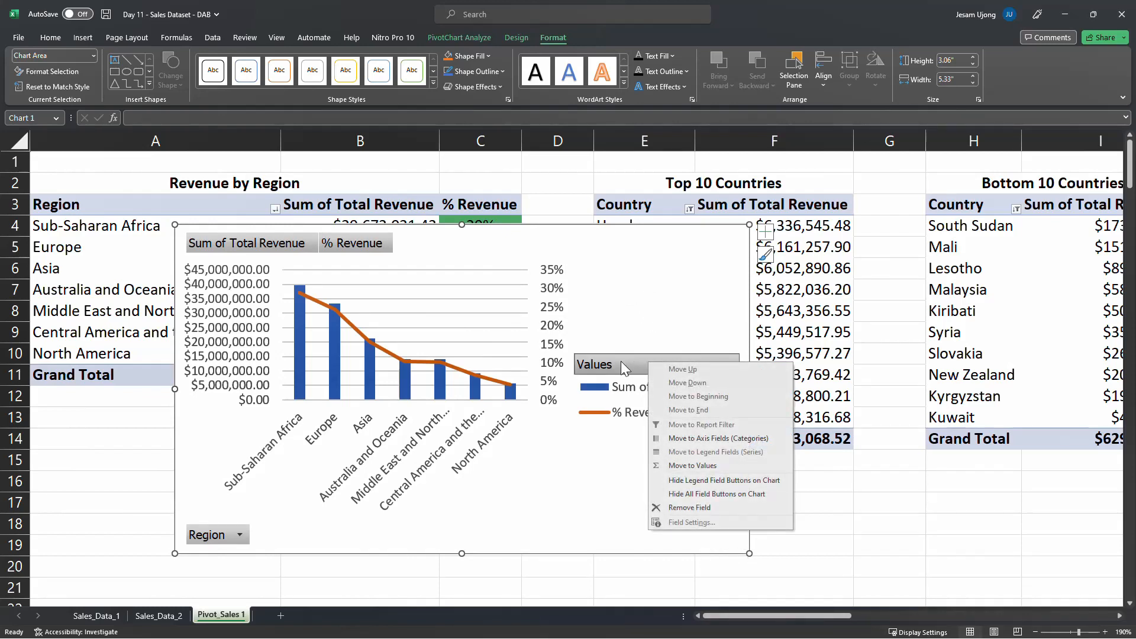
right_click(623, 360)
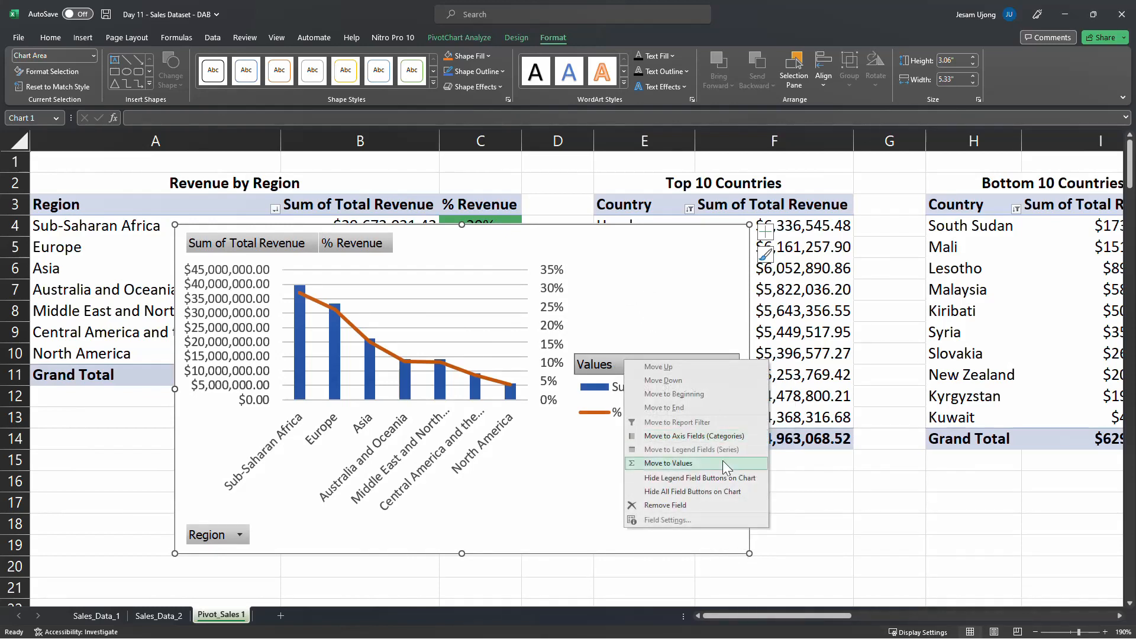
click(681, 505)
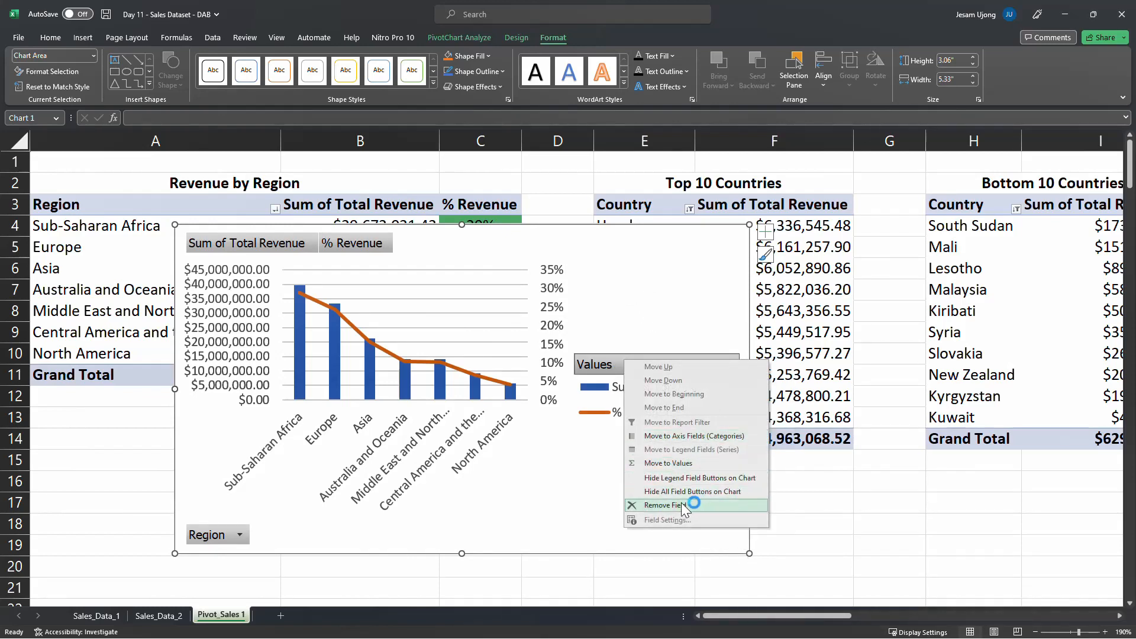
click(737, 492)
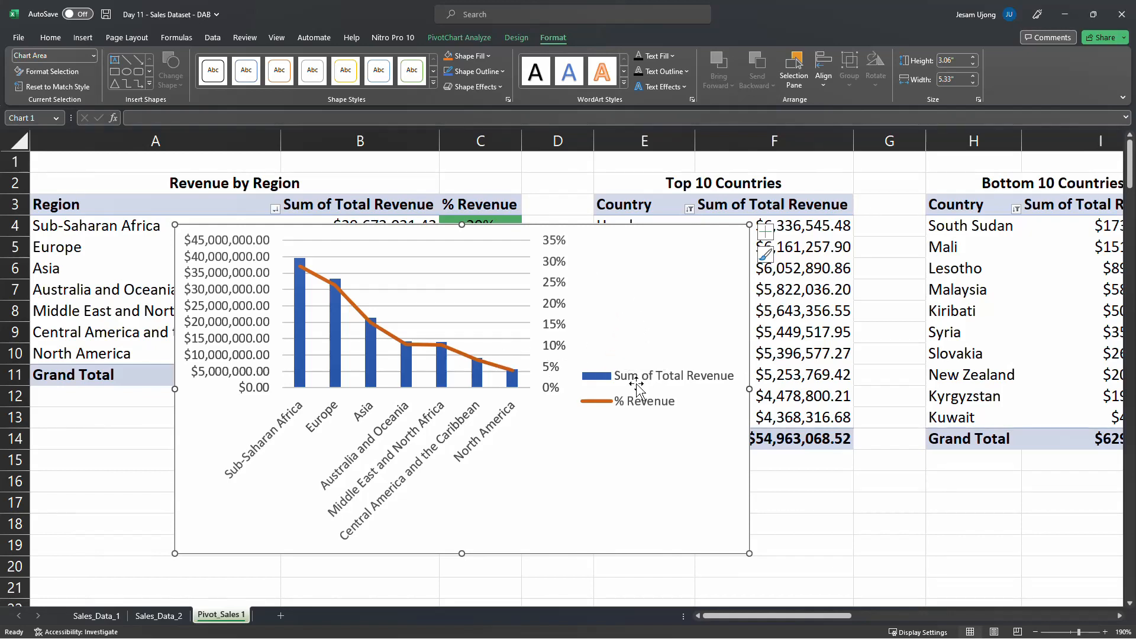
Place the PivotChart's legend at the top of the chart
right_click(703, 323)
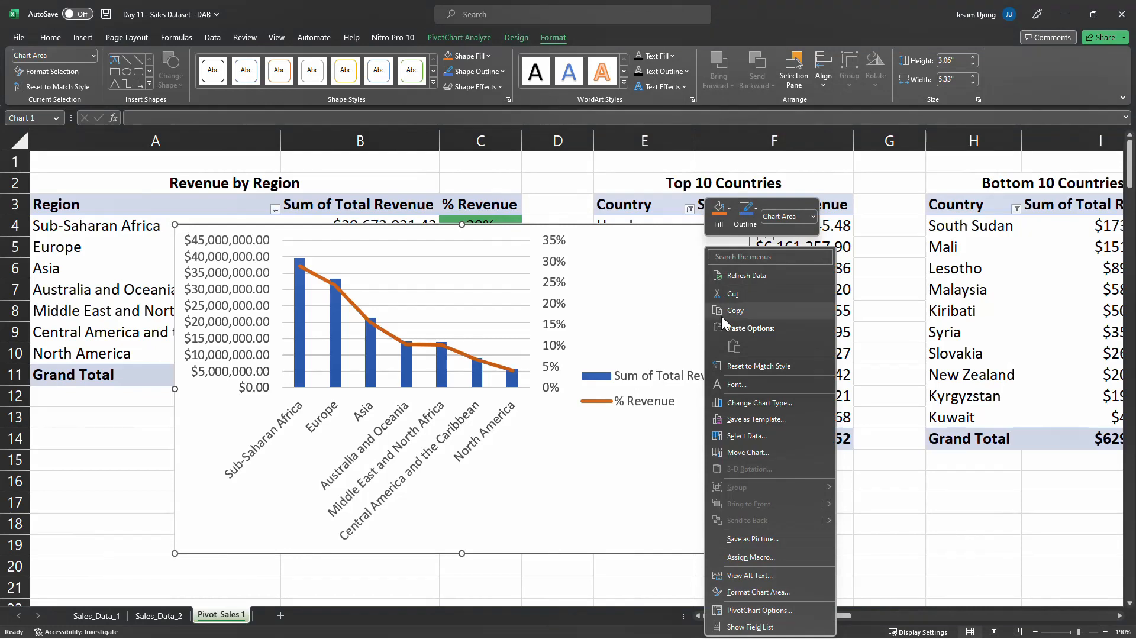
click(636, 280)
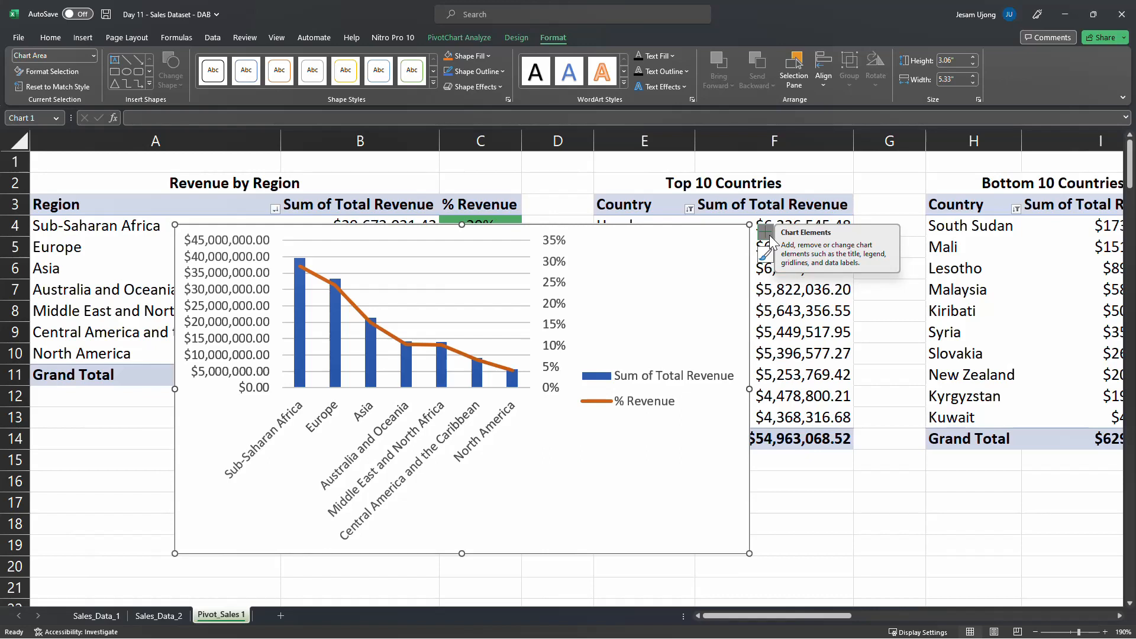
click(766, 232)
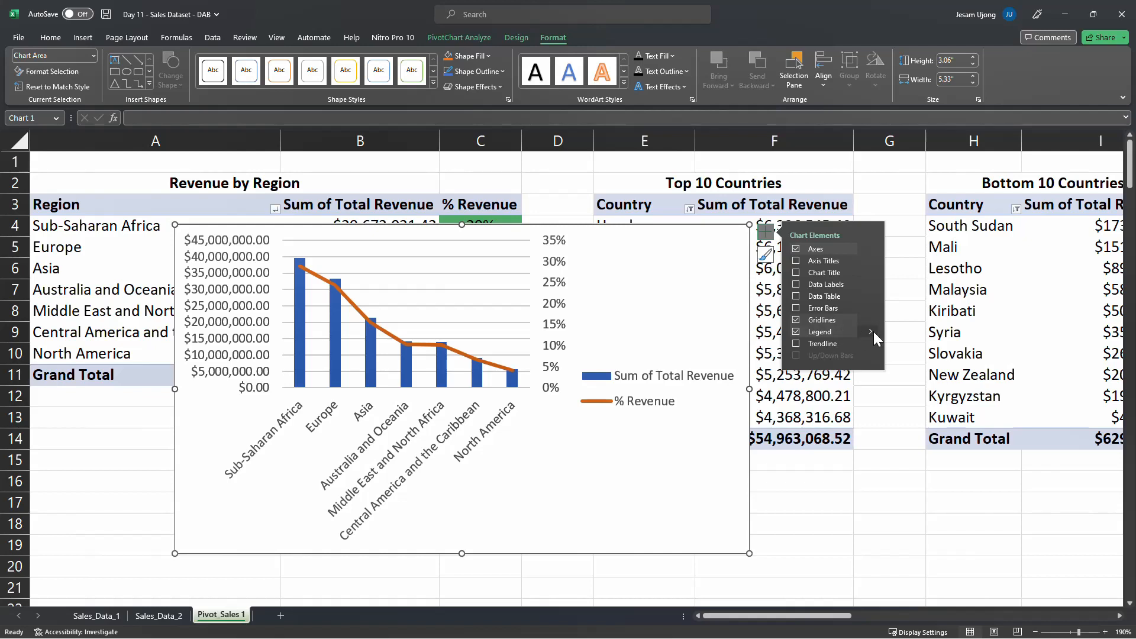
mouse_move(874, 331)
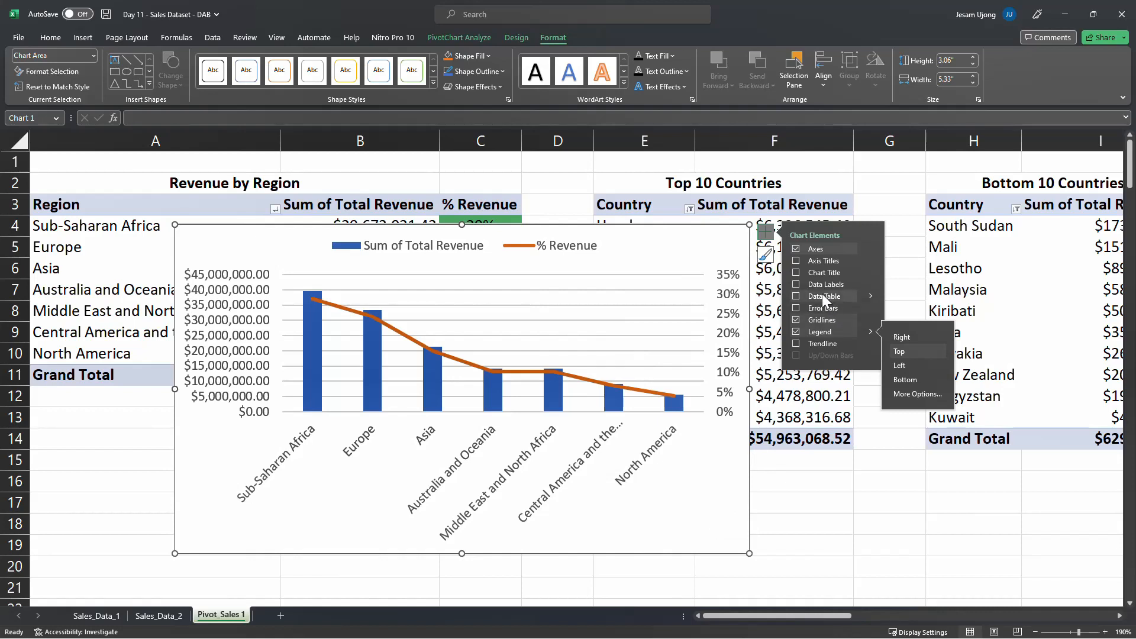
Add a chart title to the PivotChart reading "Revenue by Region"
click(796, 273)
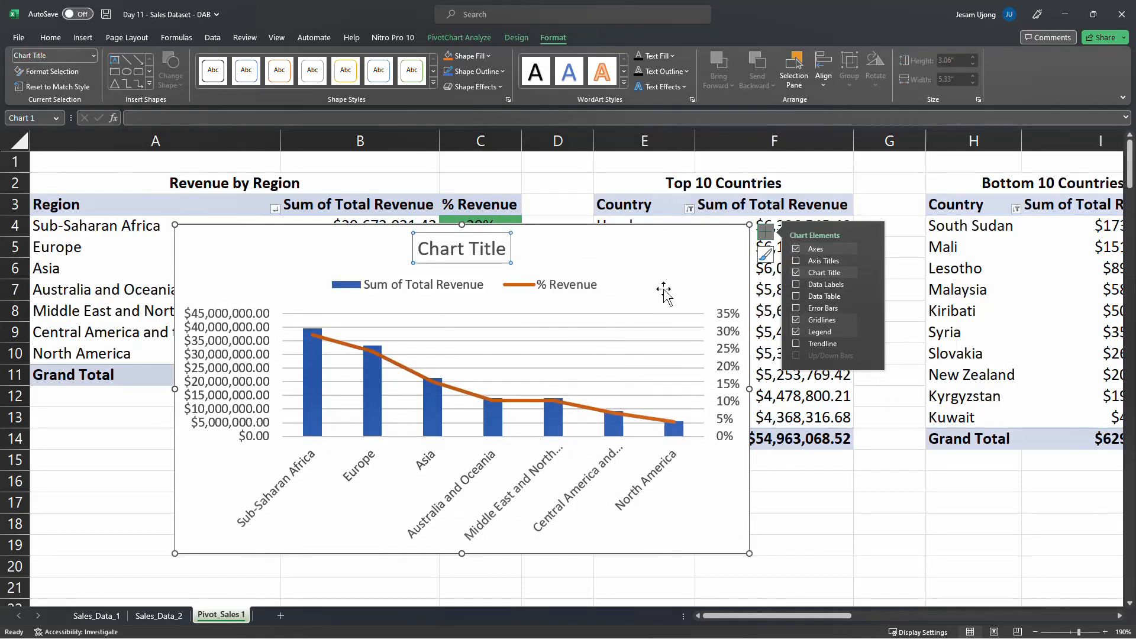
double_click(461, 248)
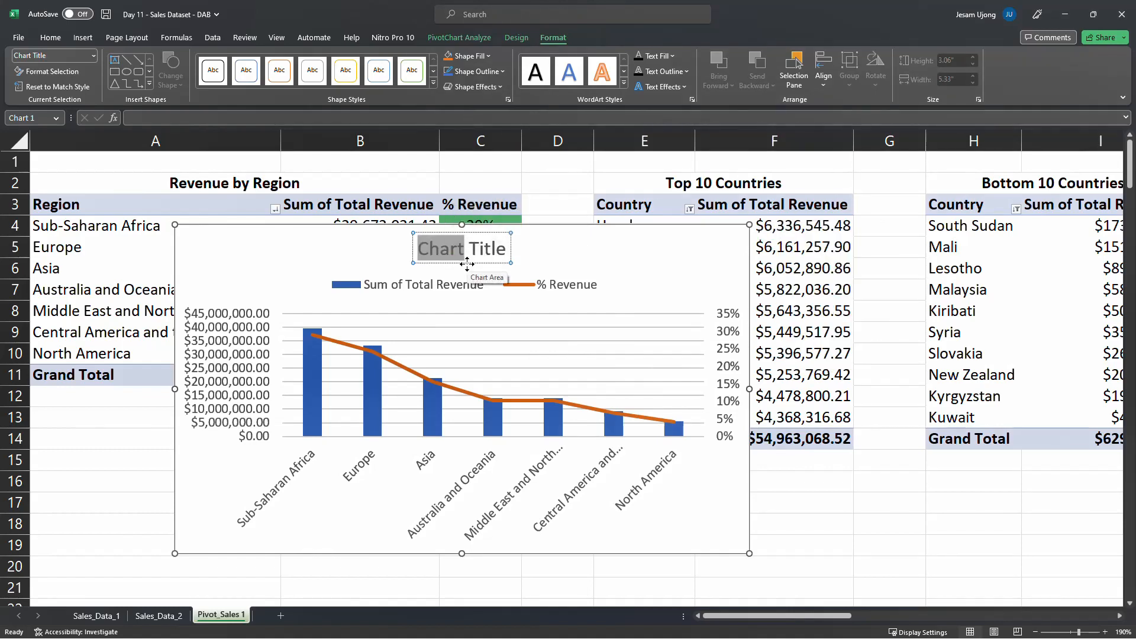
key(ctrl+a)
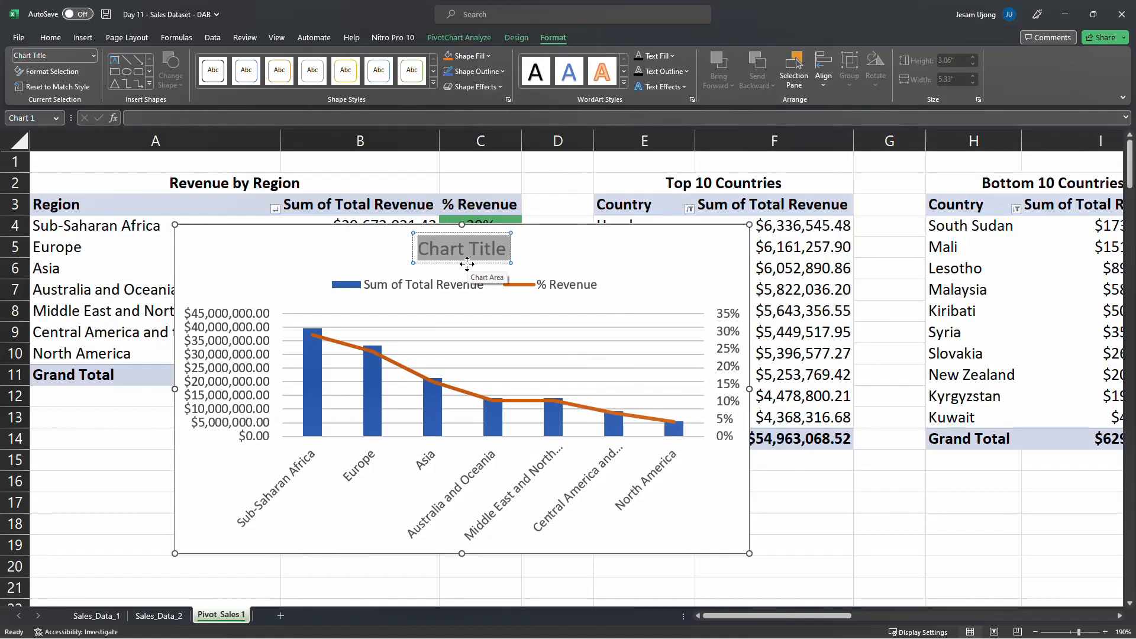
text(Reve)
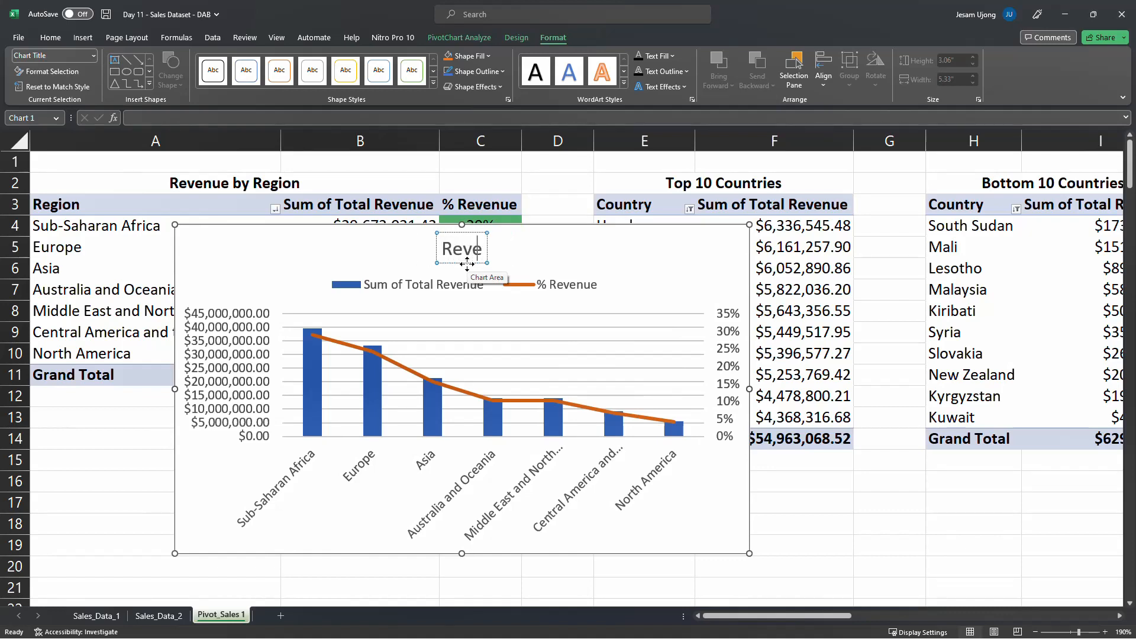
text(nue by Regio)
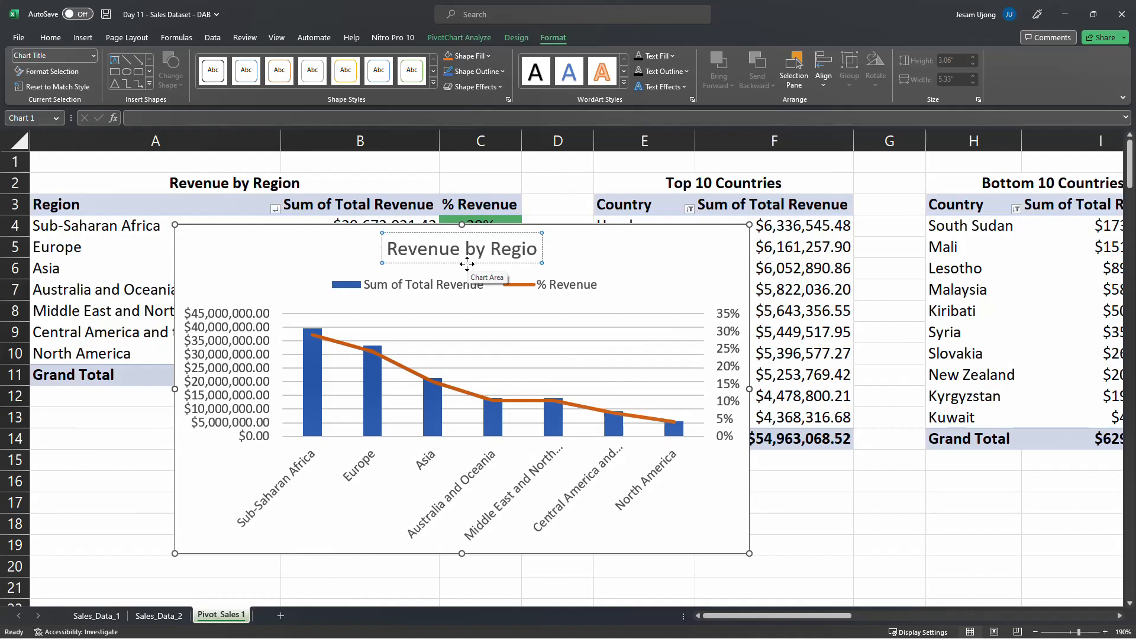
text(n)
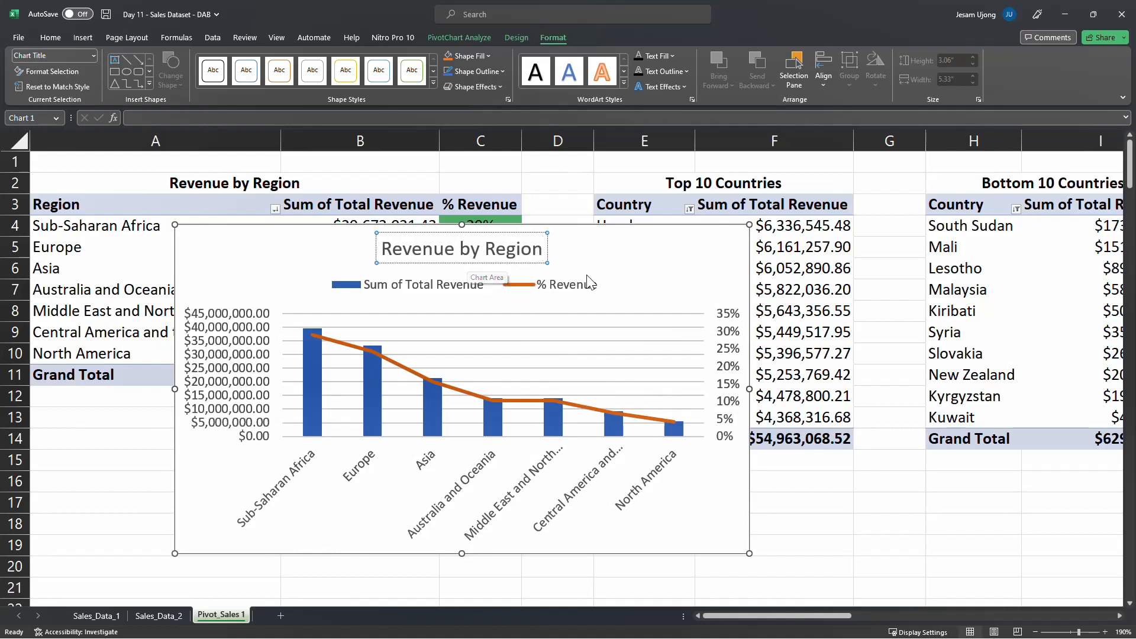
Try showing a data table and data labels for both series on the PivotChart
click(600, 260)
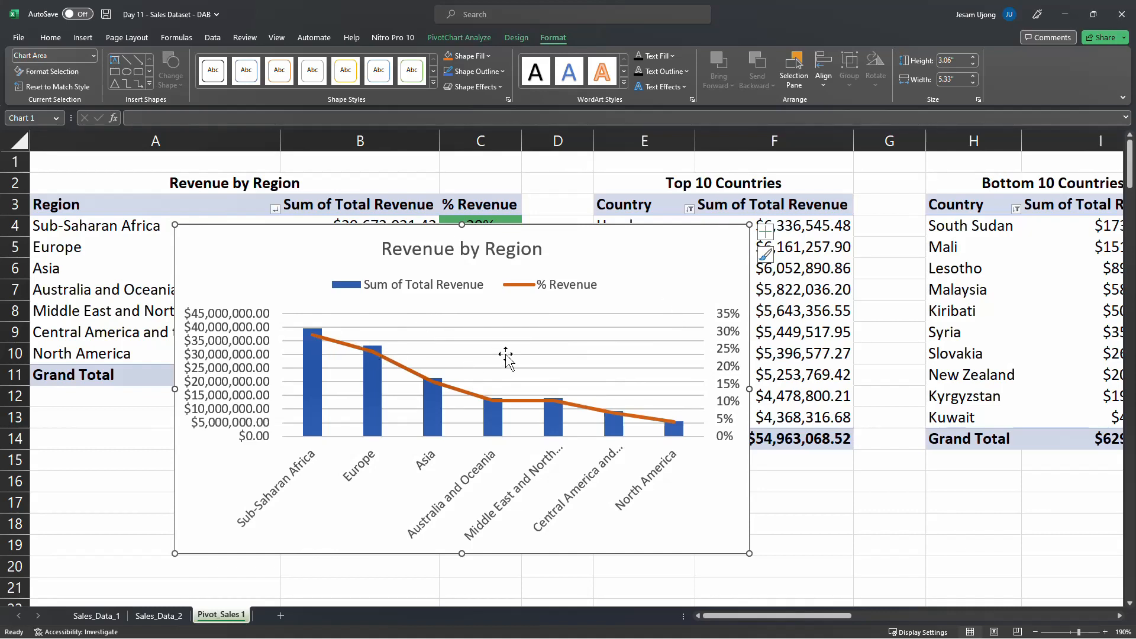
click(765, 232)
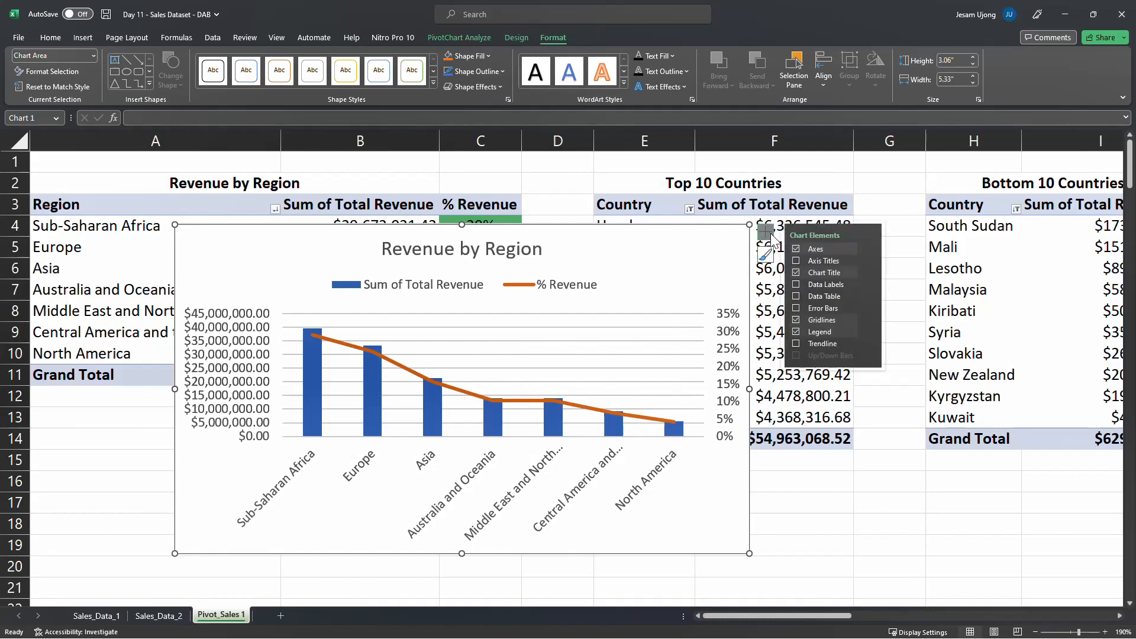
click(797, 298)
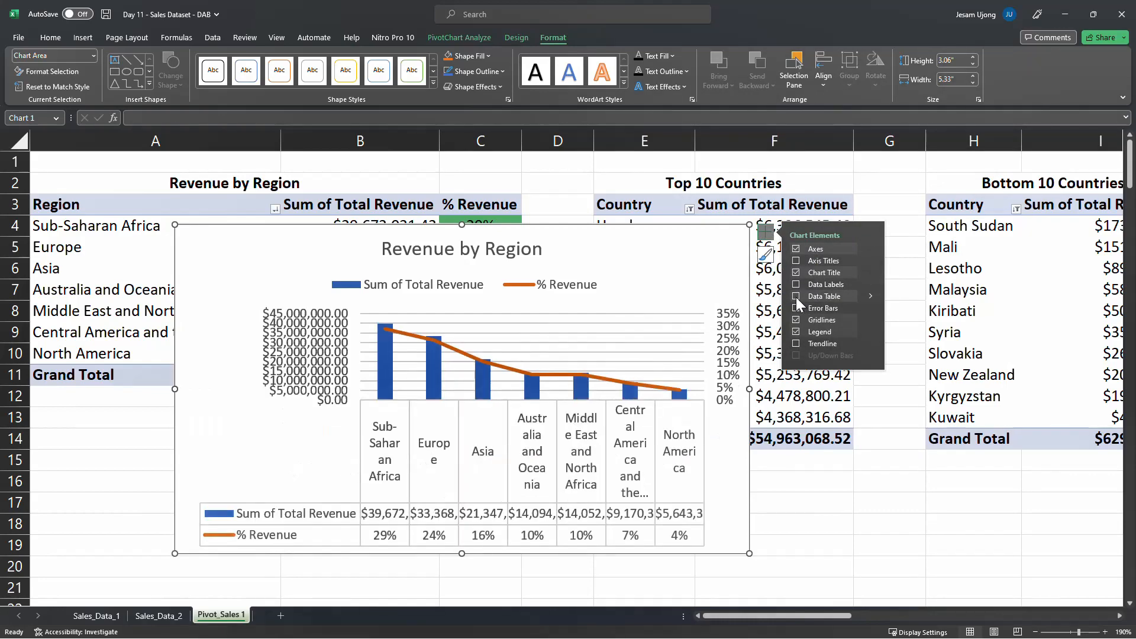
click(795, 284)
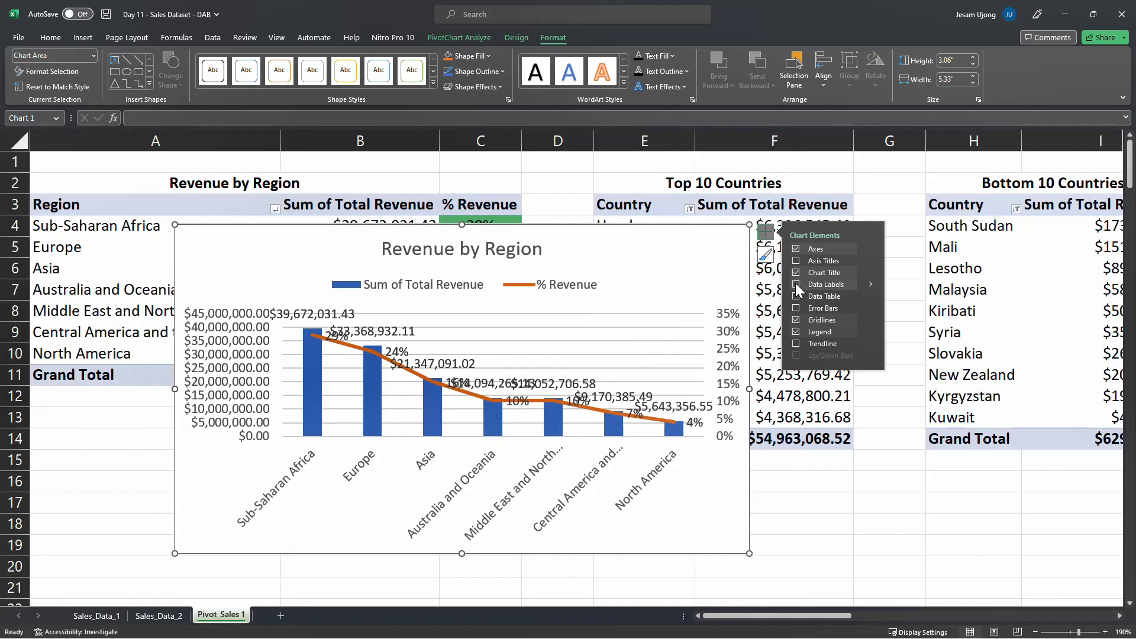
click(867, 285)
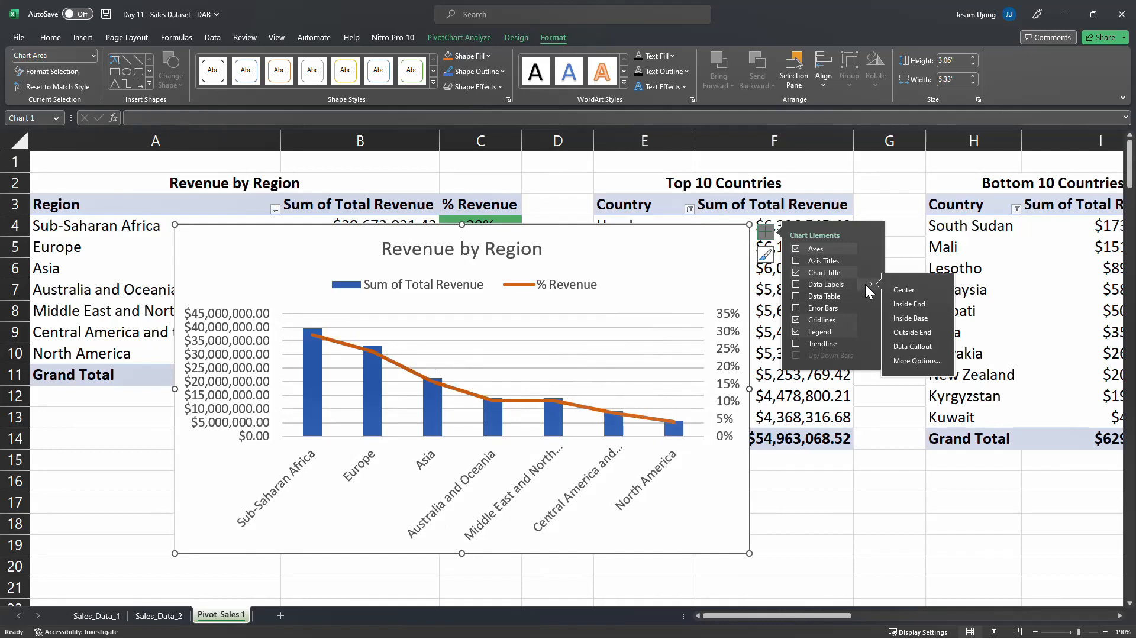
click(797, 285)
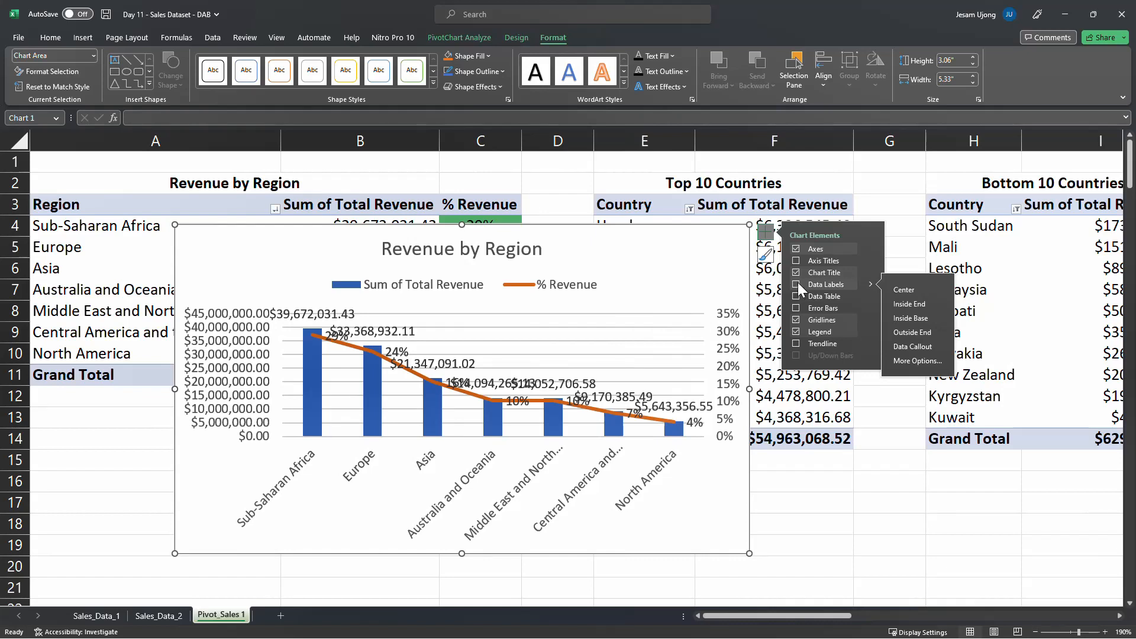
click(797, 282)
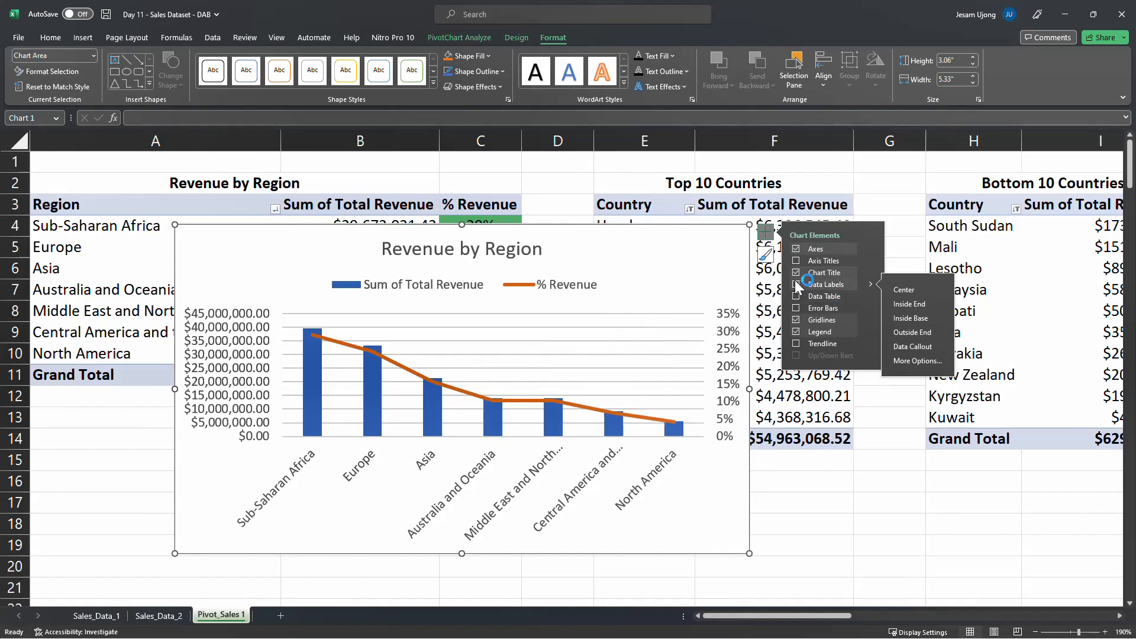
click(796, 285)
click(796, 285)
Add data labels to only the % Revenue line series of the PivotChart
click(333, 344)
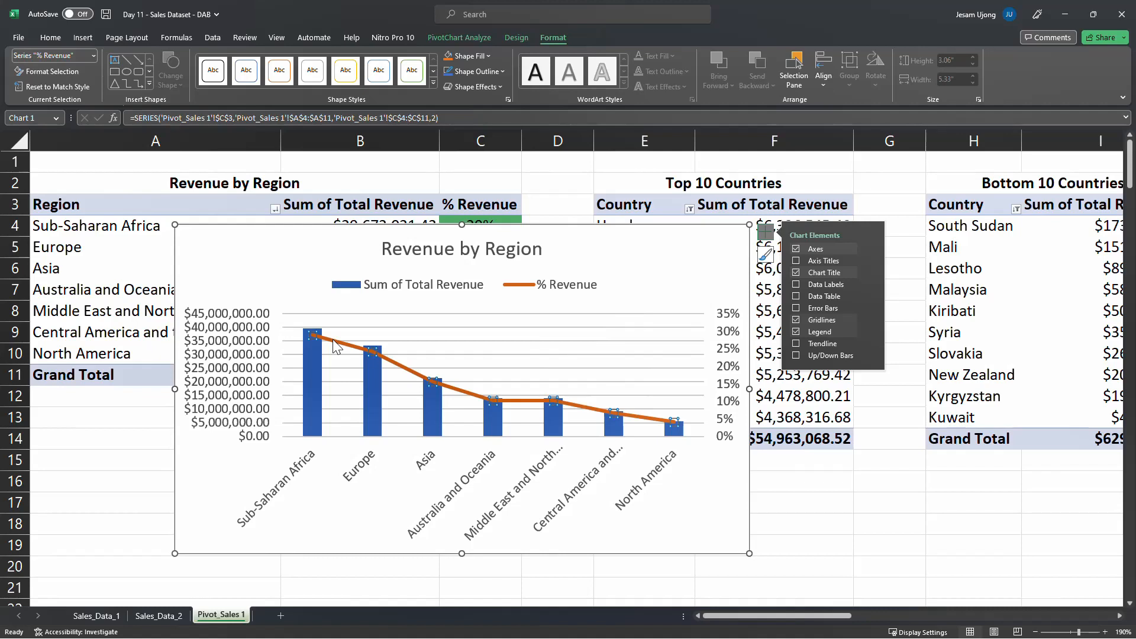
click(333, 339)
click(288, 279)
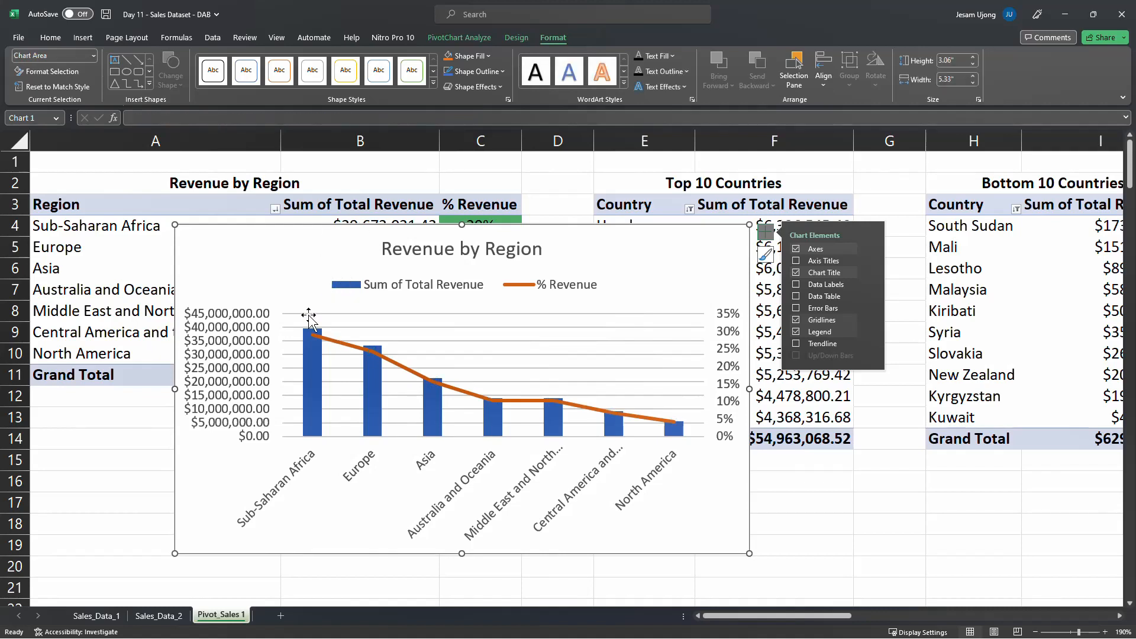
click(333, 348)
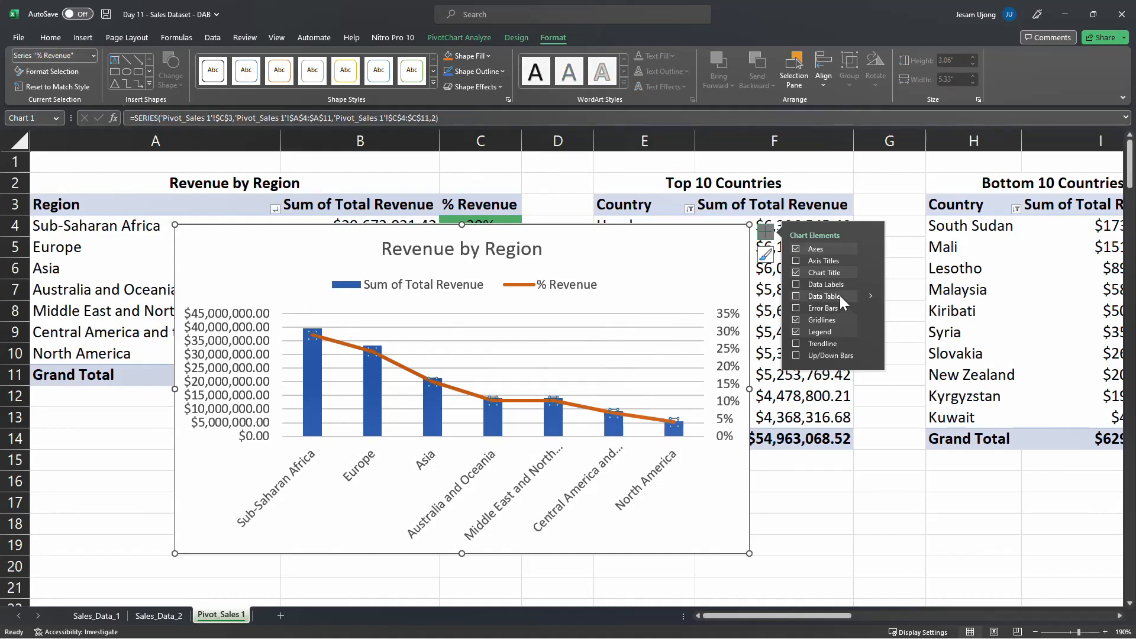
click(798, 282)
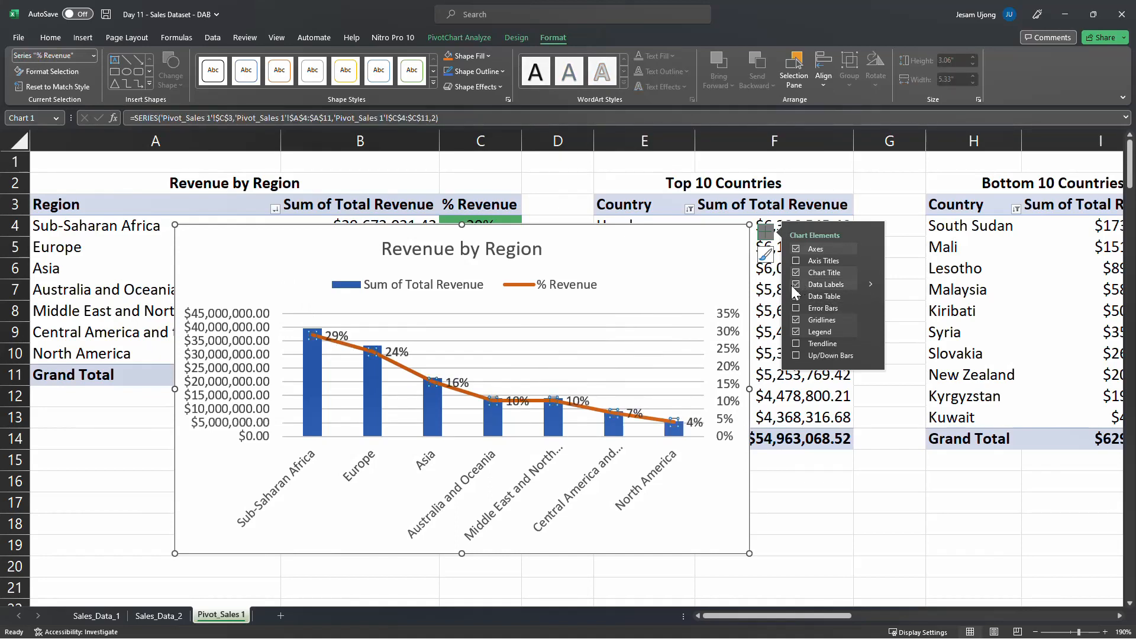
Make the % Revenue data labels bold
click(333, 336)
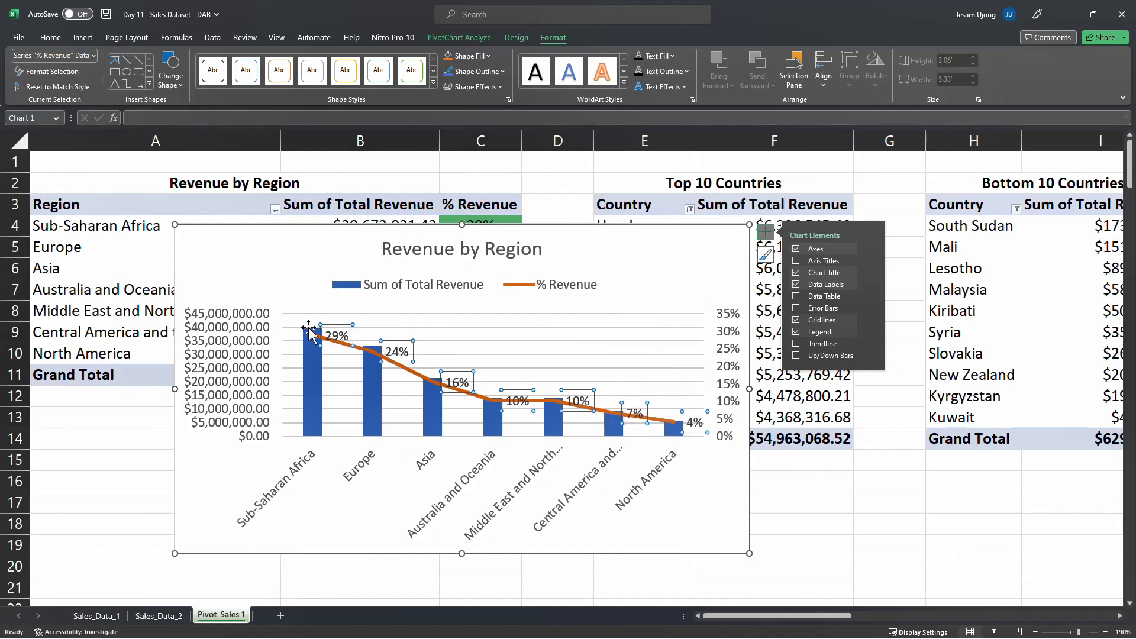
click(39, 38)
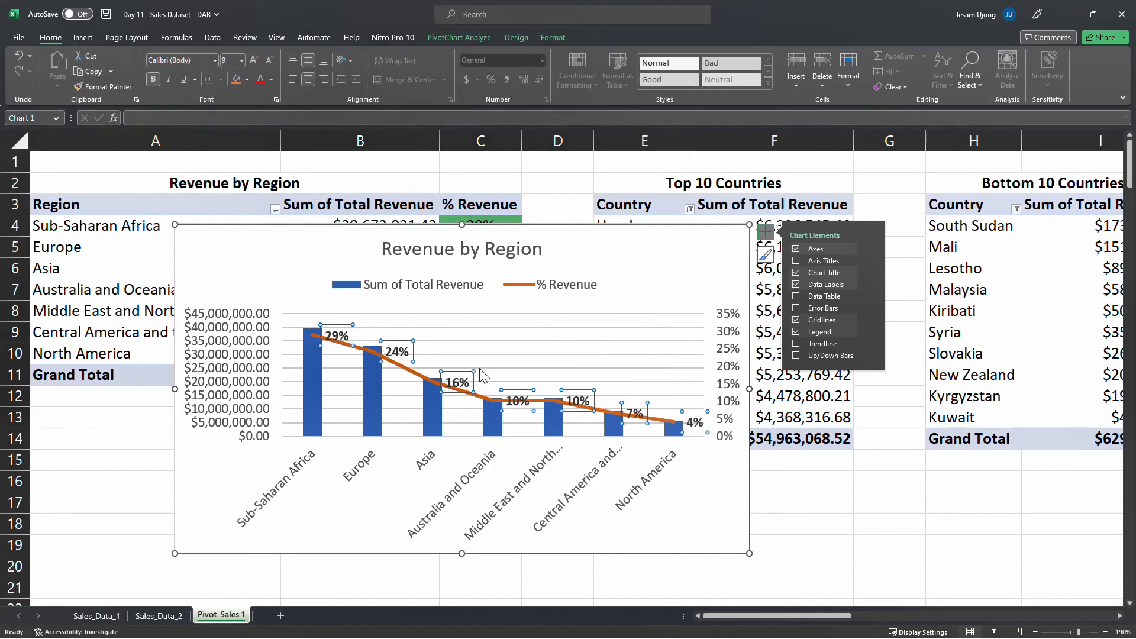
click(720, 528)
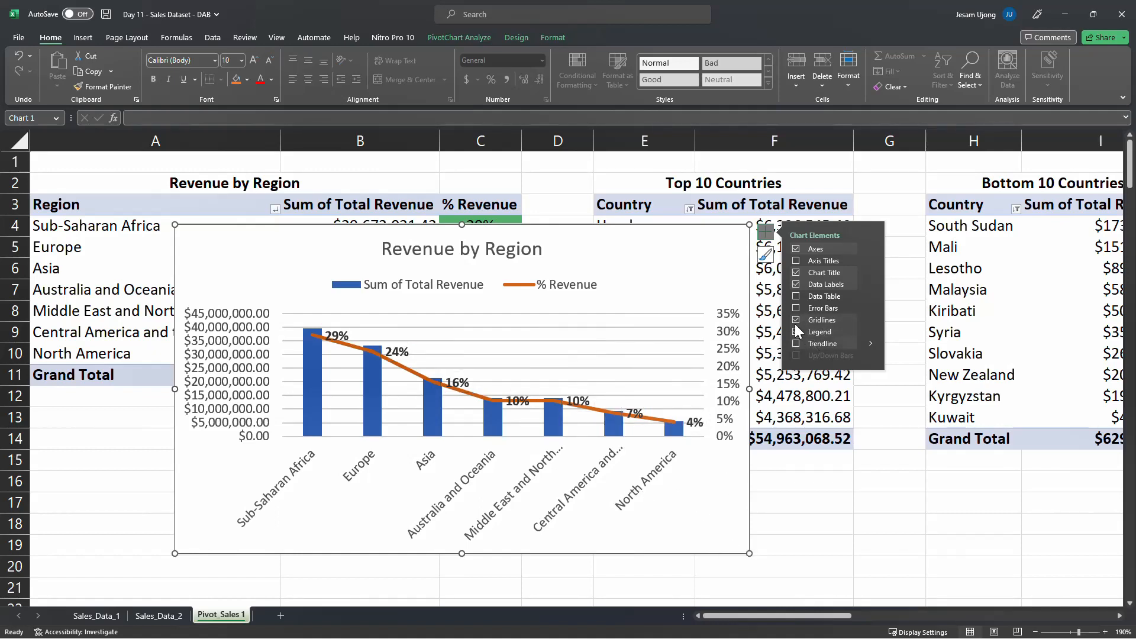
Remove the gridlines from the PivotChart and place its legend at the bottom of the chart
click(796, 320)
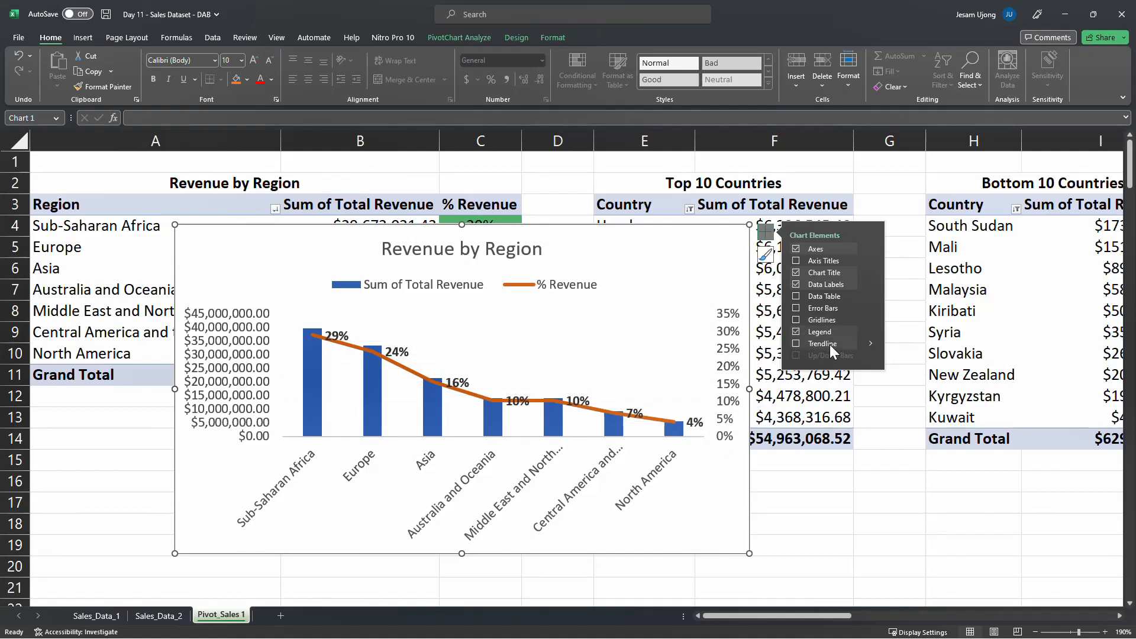
mouse_move(868, 337)
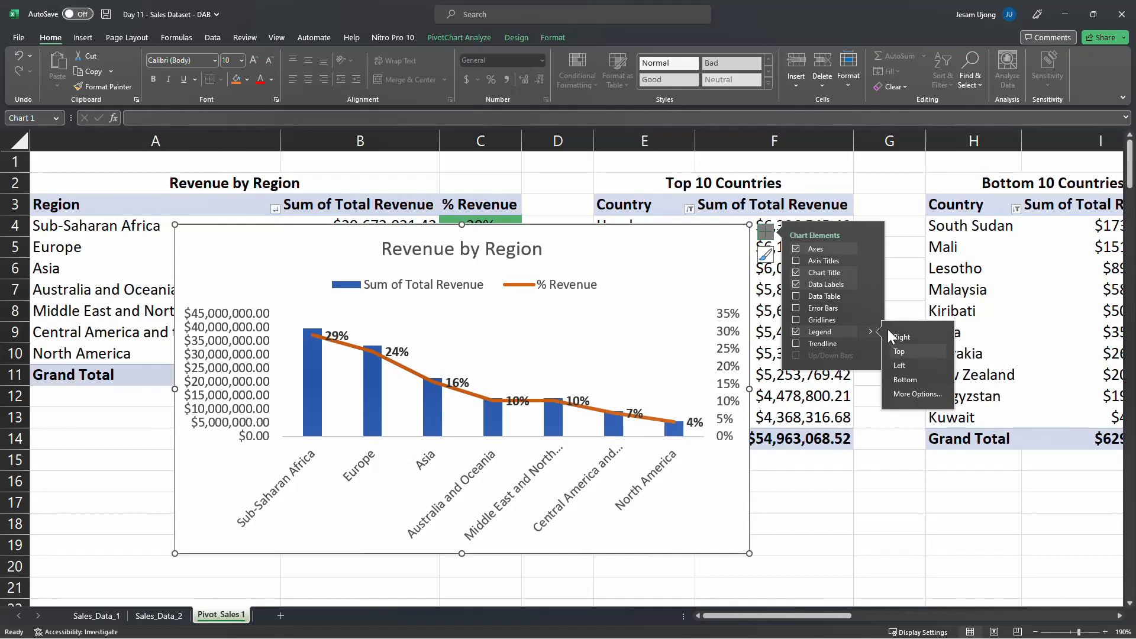
click(906, 380)
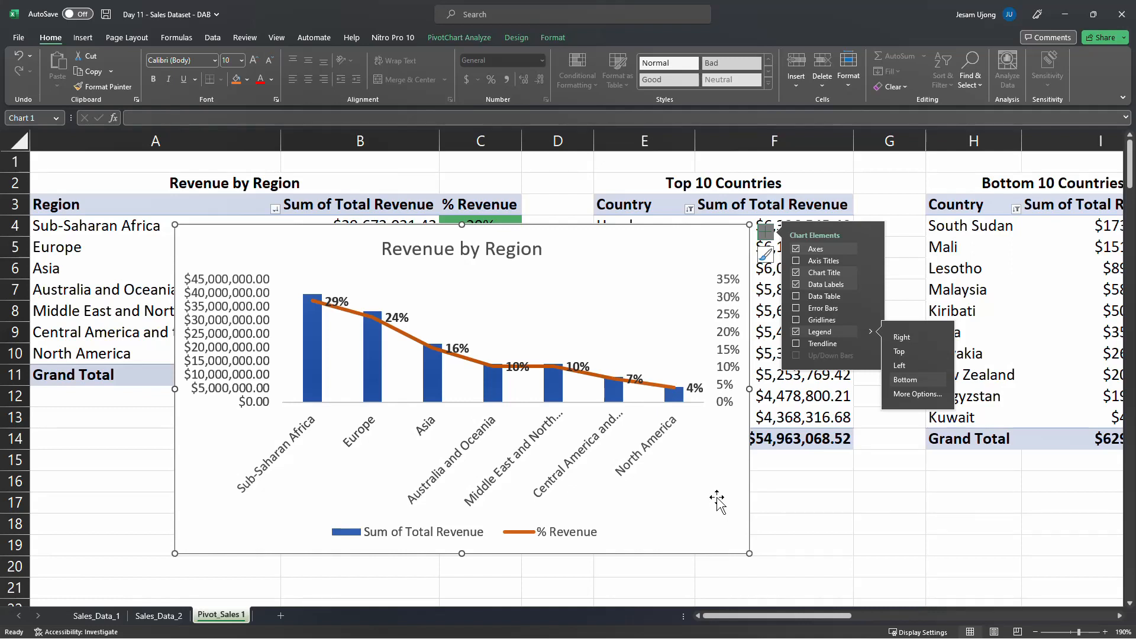
drag(686, 230, 677, 233)
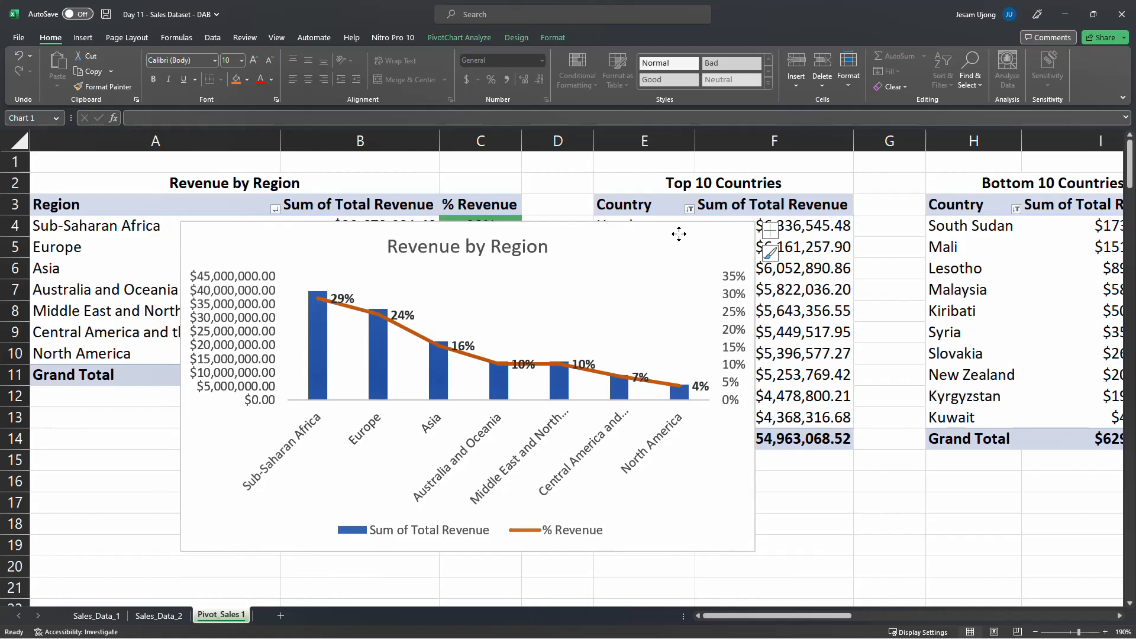
click(253, 304)
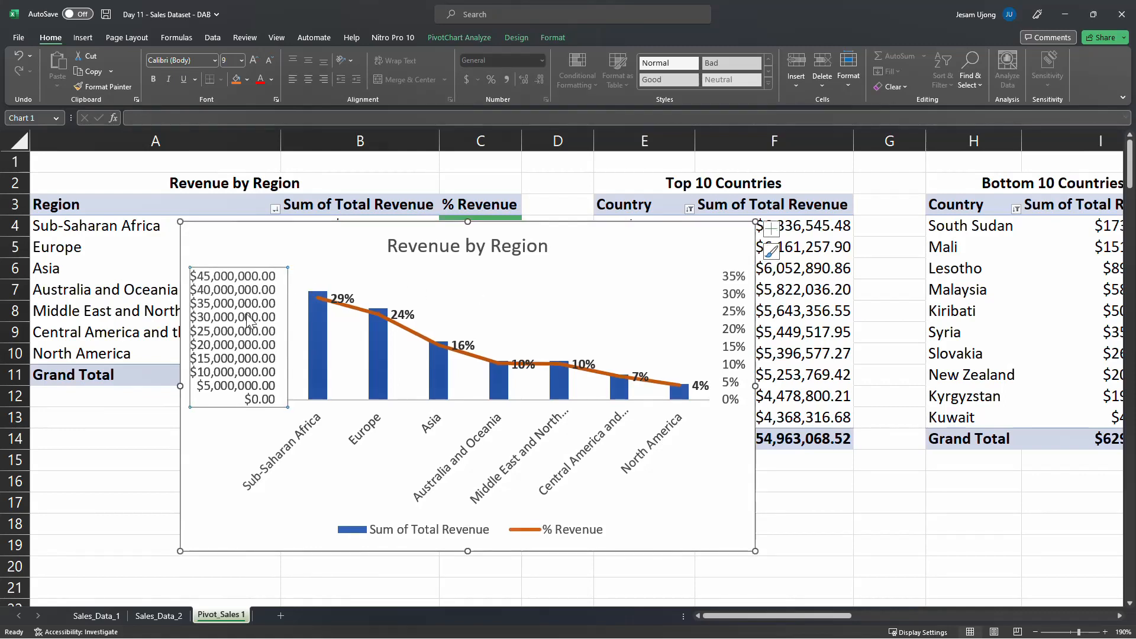
click(686, 524)
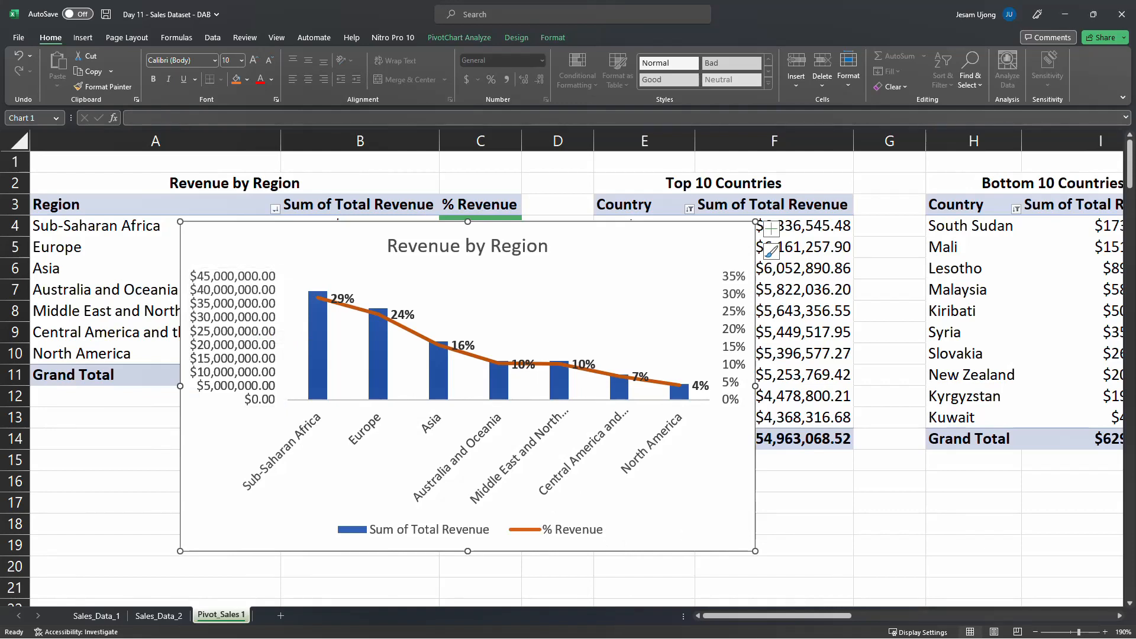
click(231, 315)
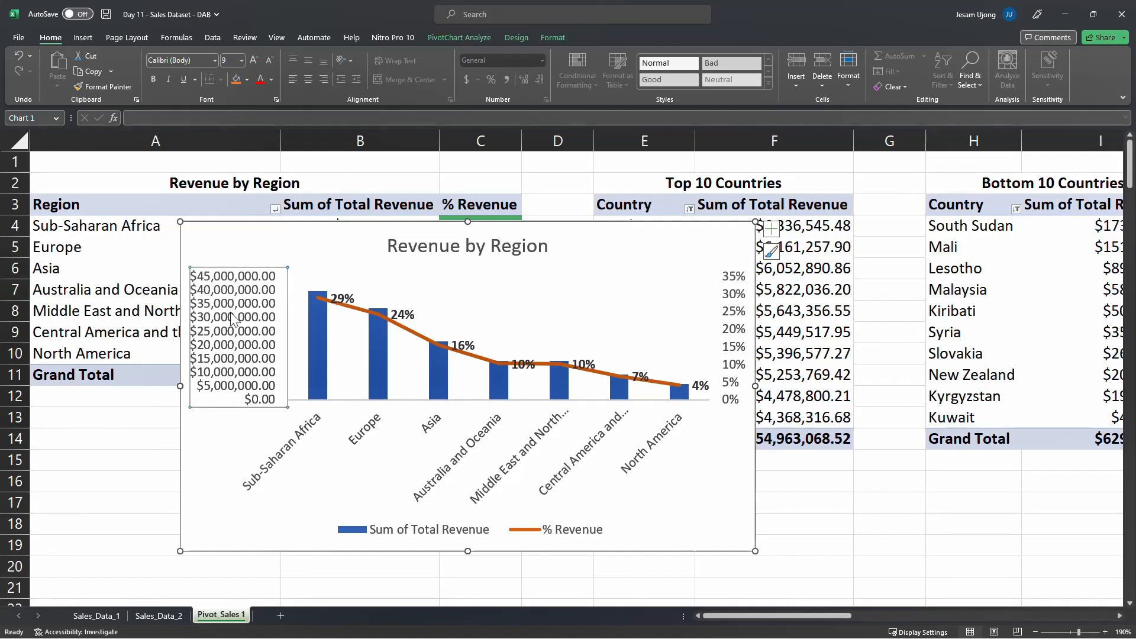
right_click(230, 315)
key(Escape)
click(692, 251)
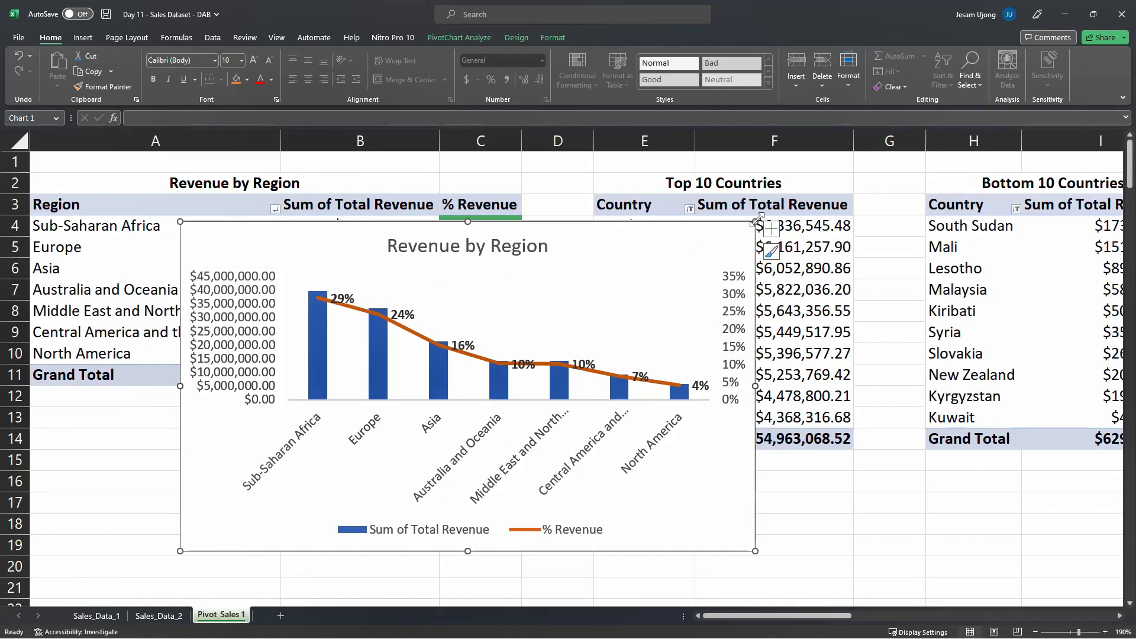
Shrink the PivotChart to about 2.66" high by 4.11" wide and shift it down so its upper edge lies around row 6
drag(761, 224, 678, 242)
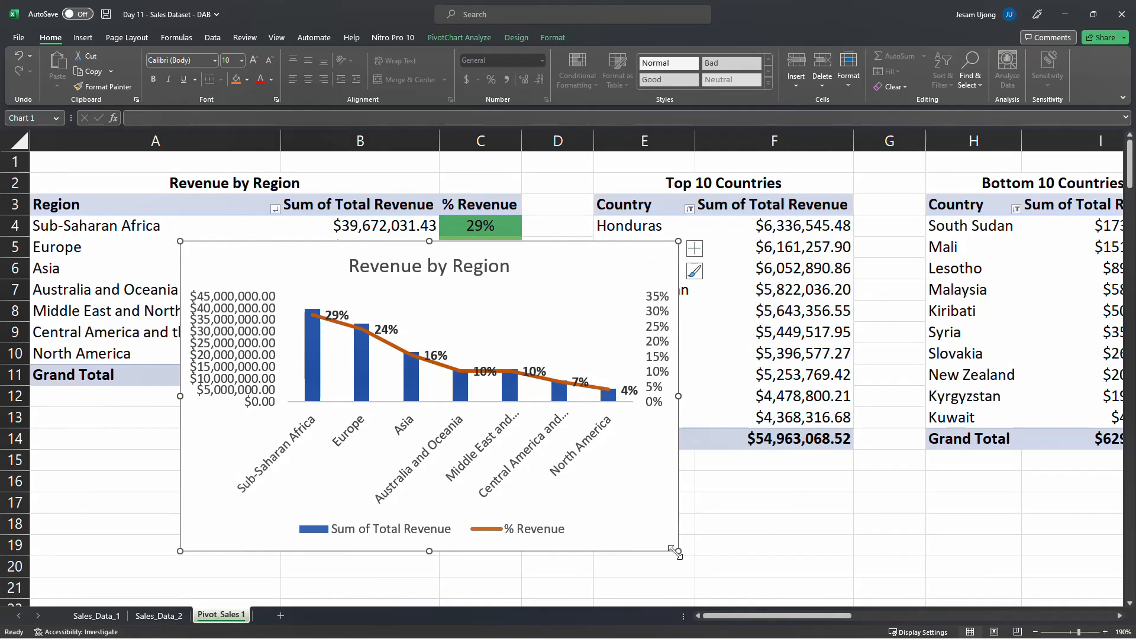
drag(678, 551, 612, 527)
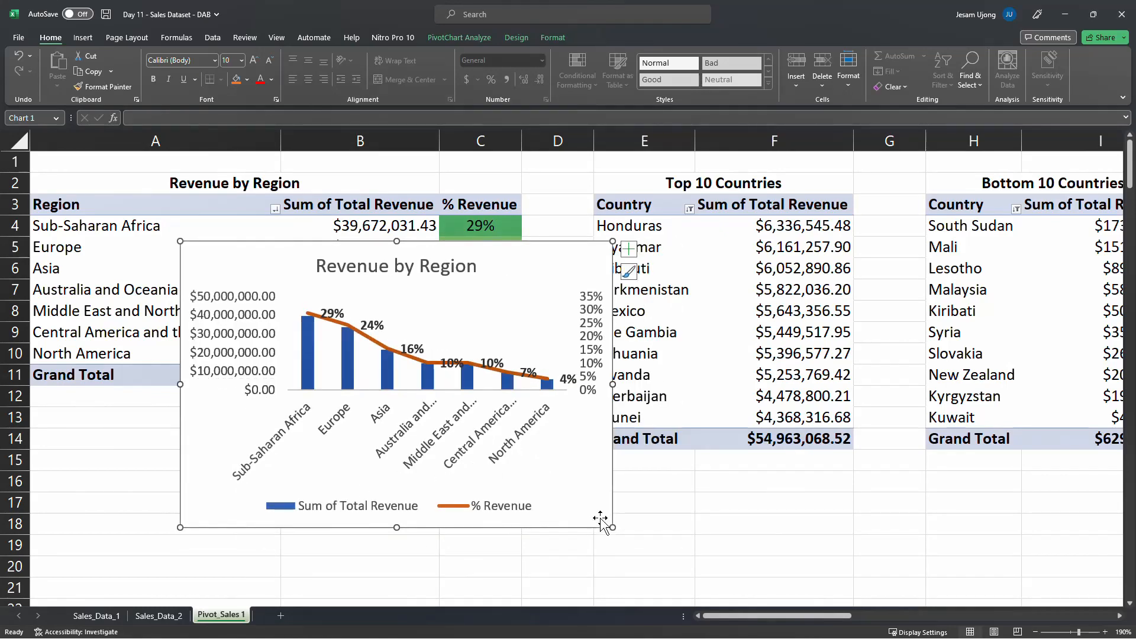
drag(588, 489, 584, 519)
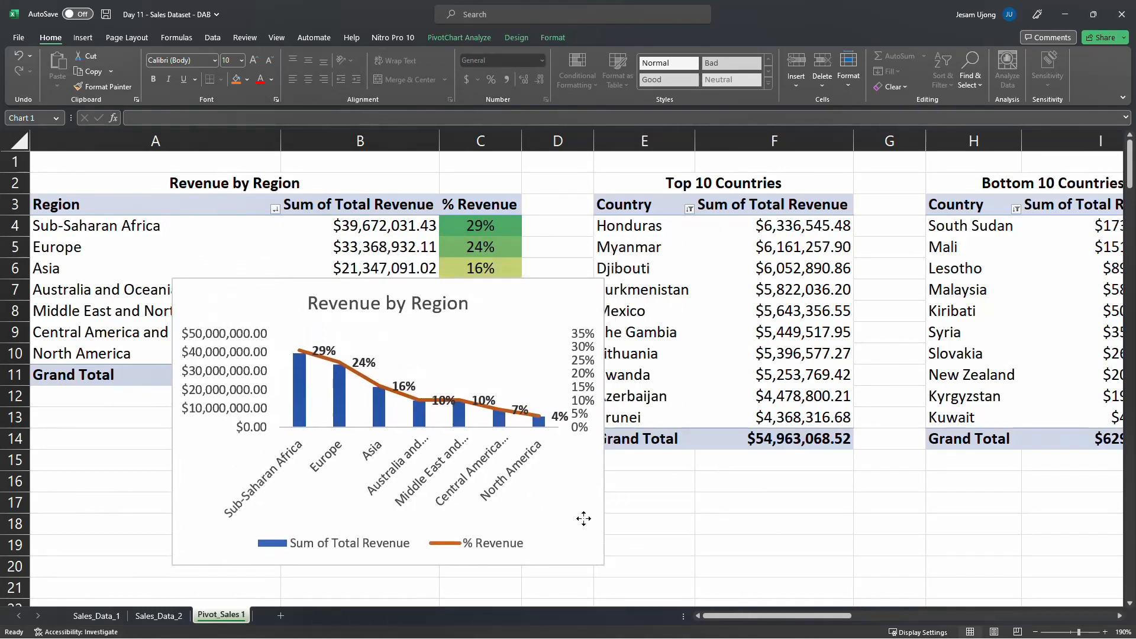
drag(610, 416, 620, 417)
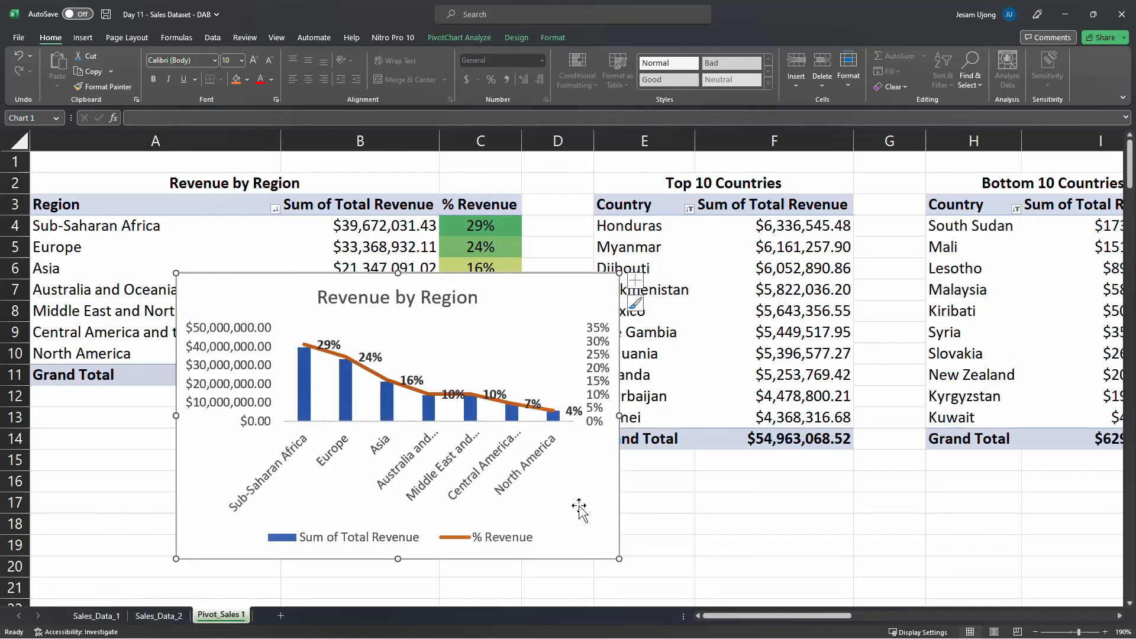
Set the outline weight of the % Revenue line series to 1½ pt
click(389, 381)
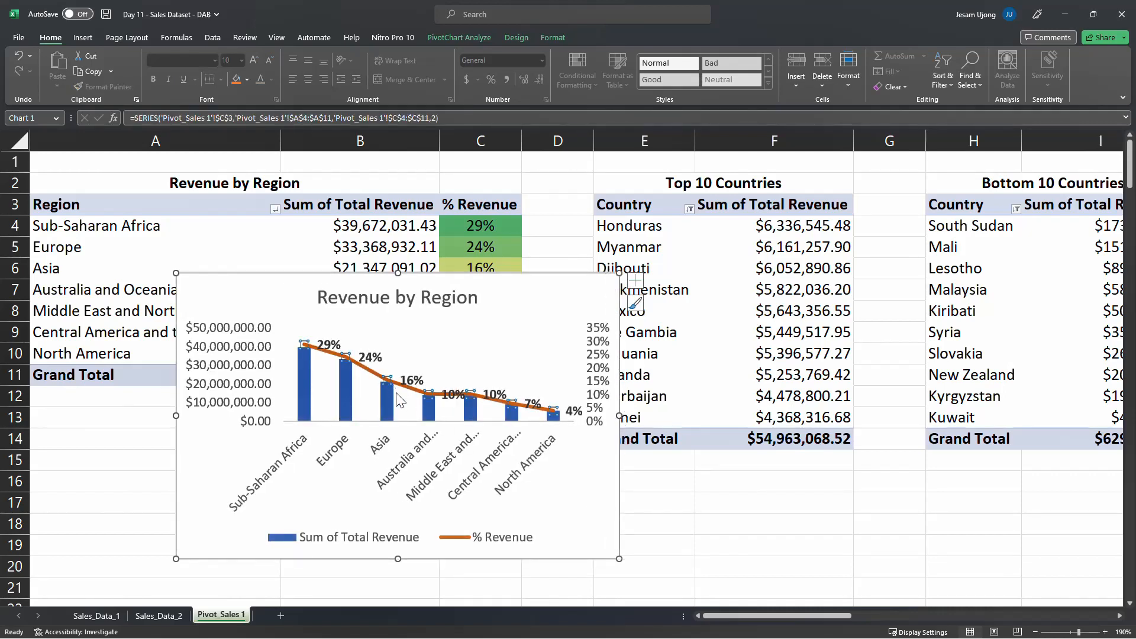
click(388, 380)
click(494, 322)
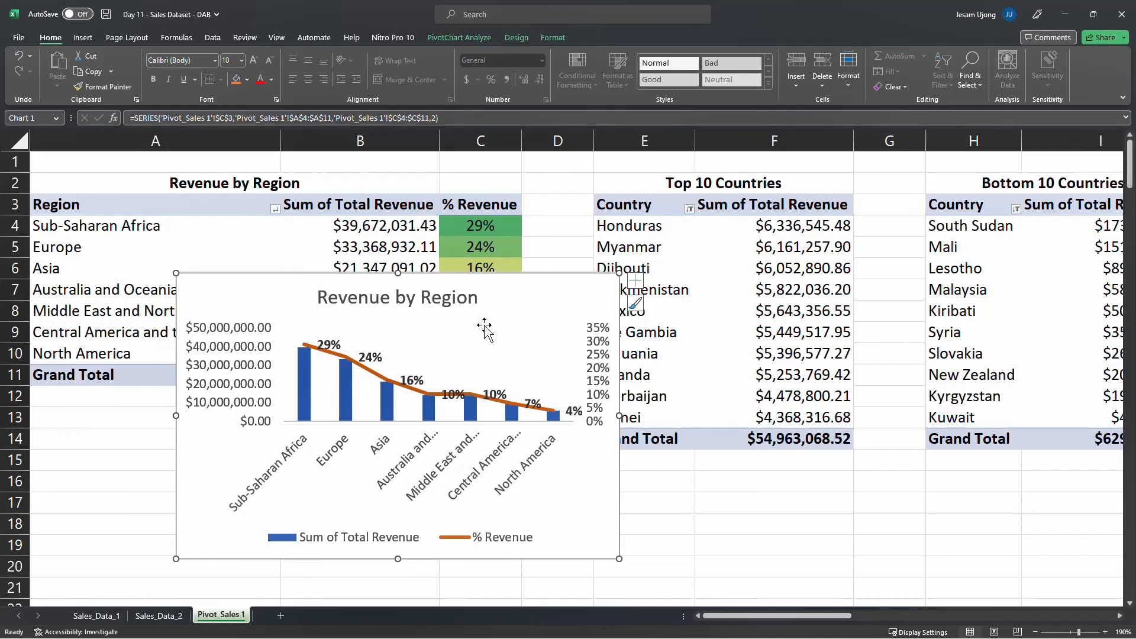
click(404, 389)
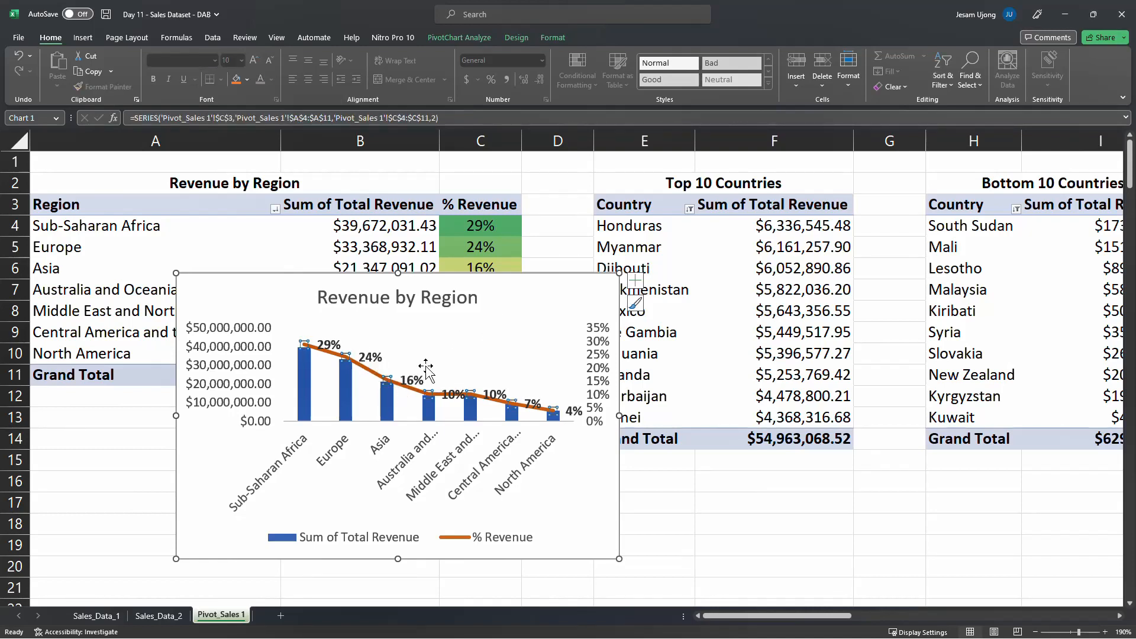
click(487, 40)
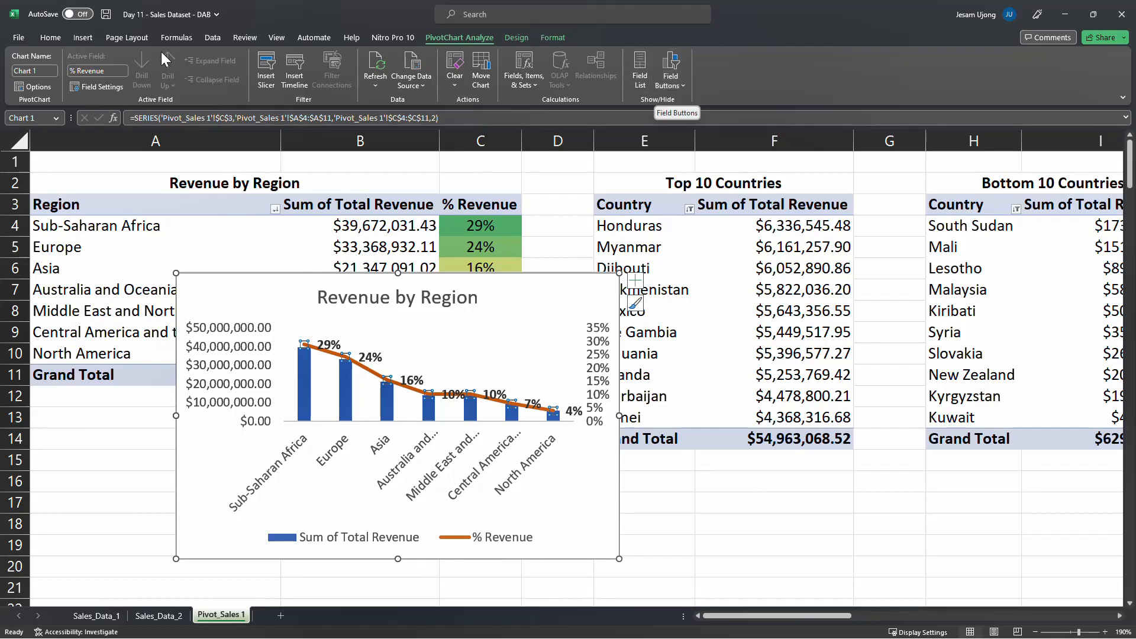
click(52, 39)
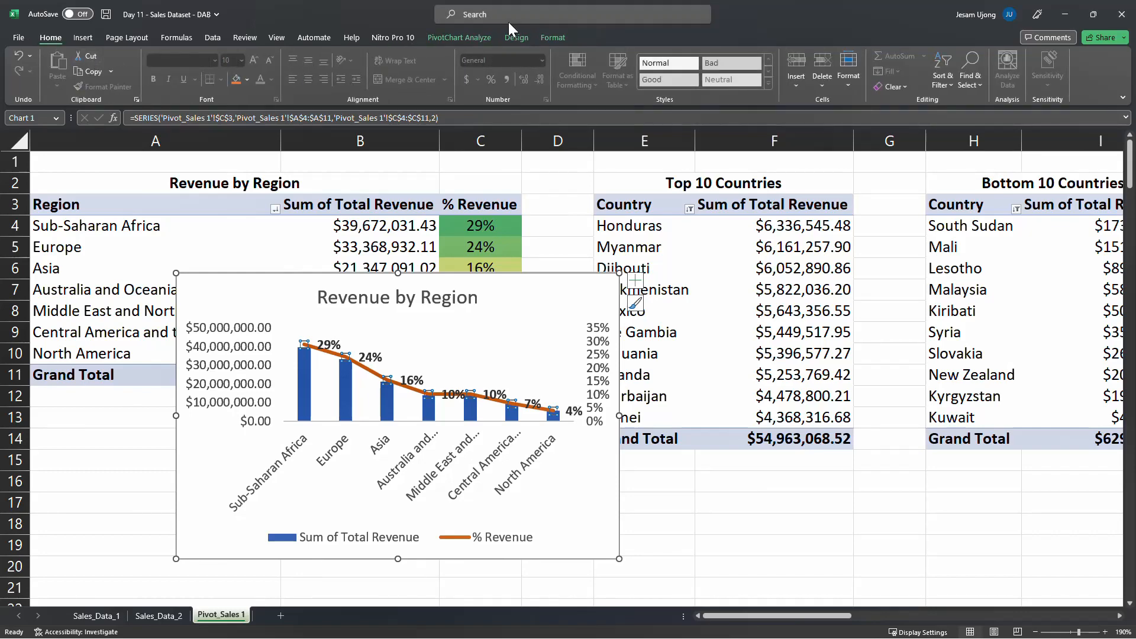
click(554, 38)
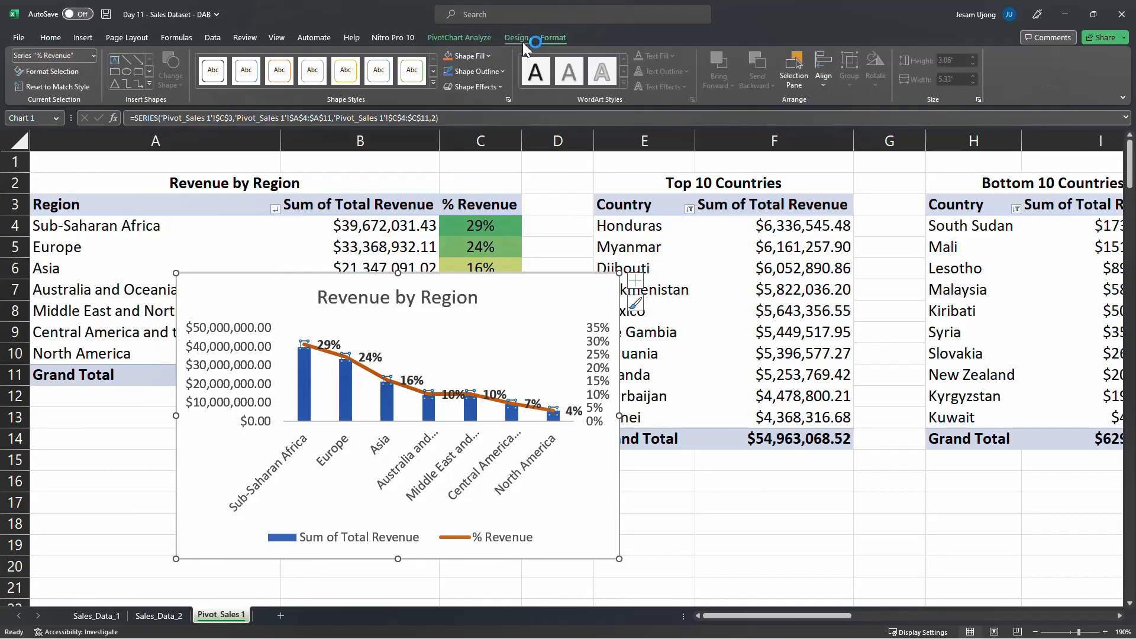
click(483, 71)
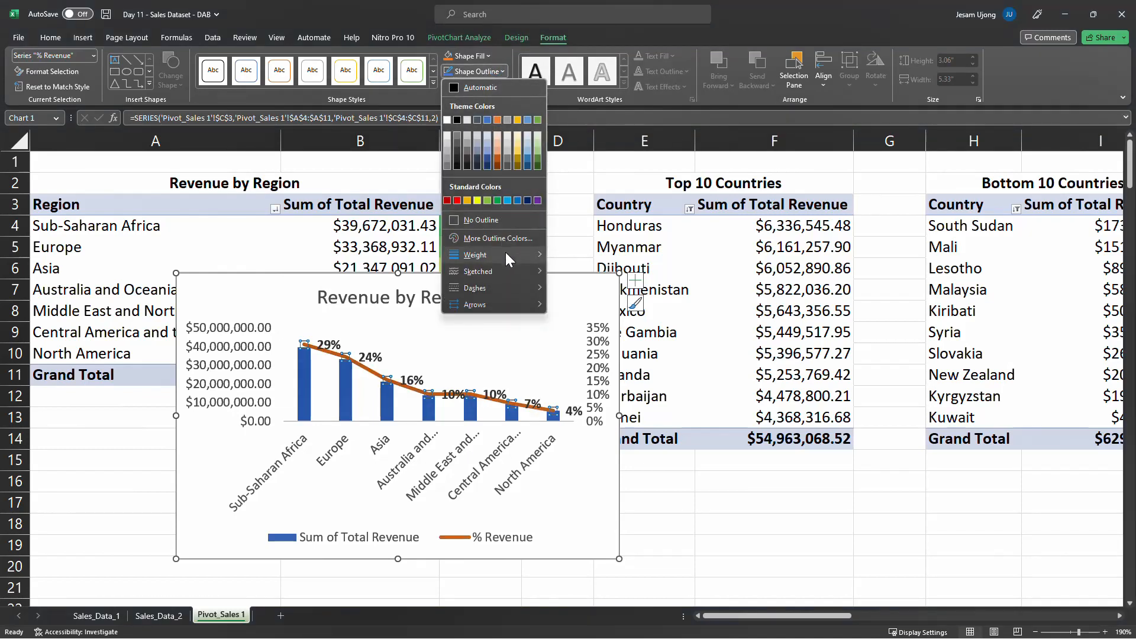
mouse_move(505, 252)
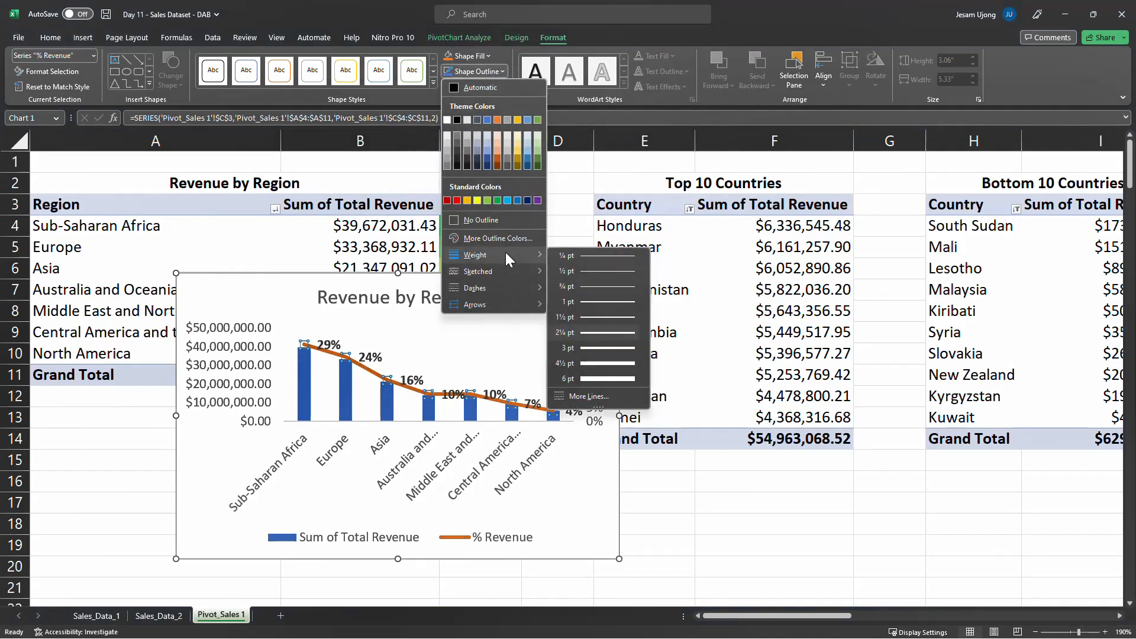
click(608, 318)
click(599, 513)
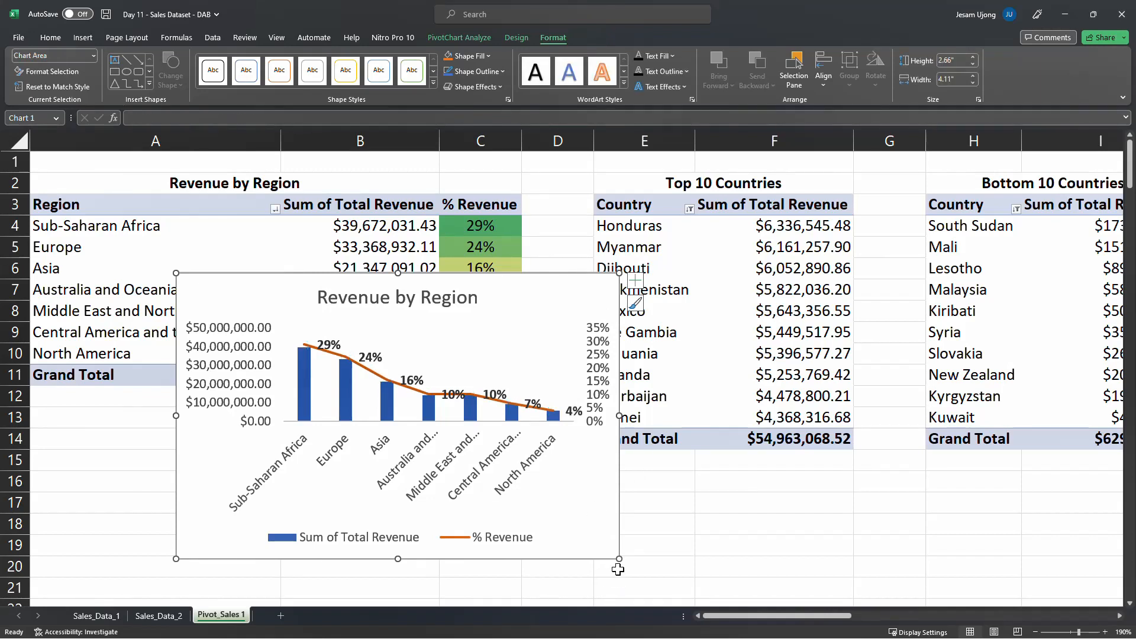
Change the chart type of the % Revenue series in the Revenue by Region combo chart to Line with Markers
click(364, 369)
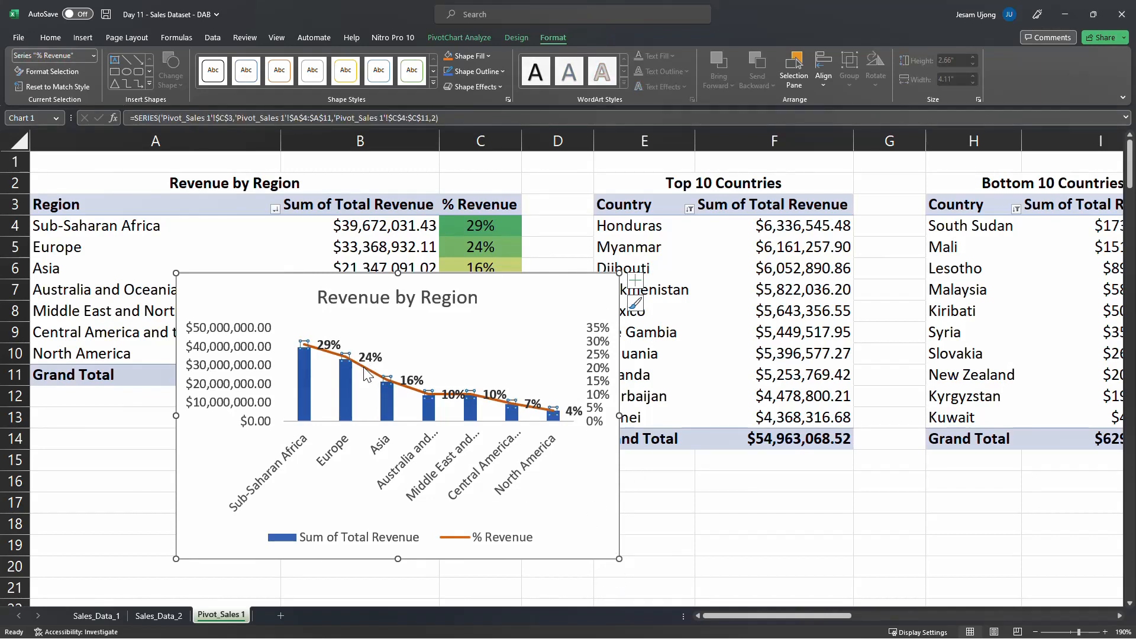
click(538, 306)
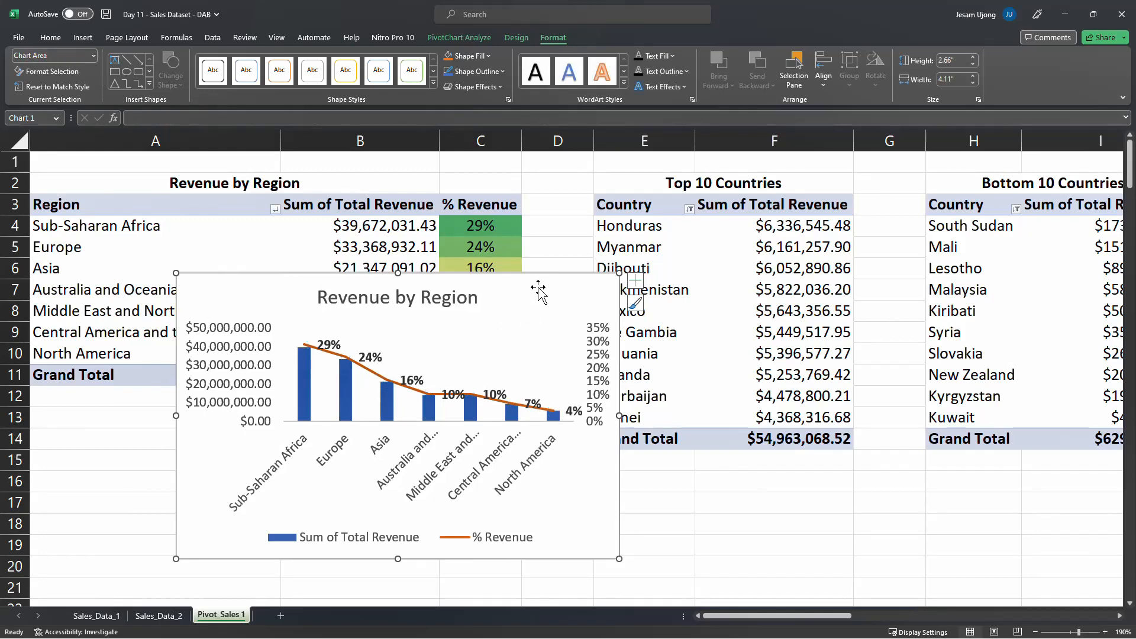
right_click(535, 296)
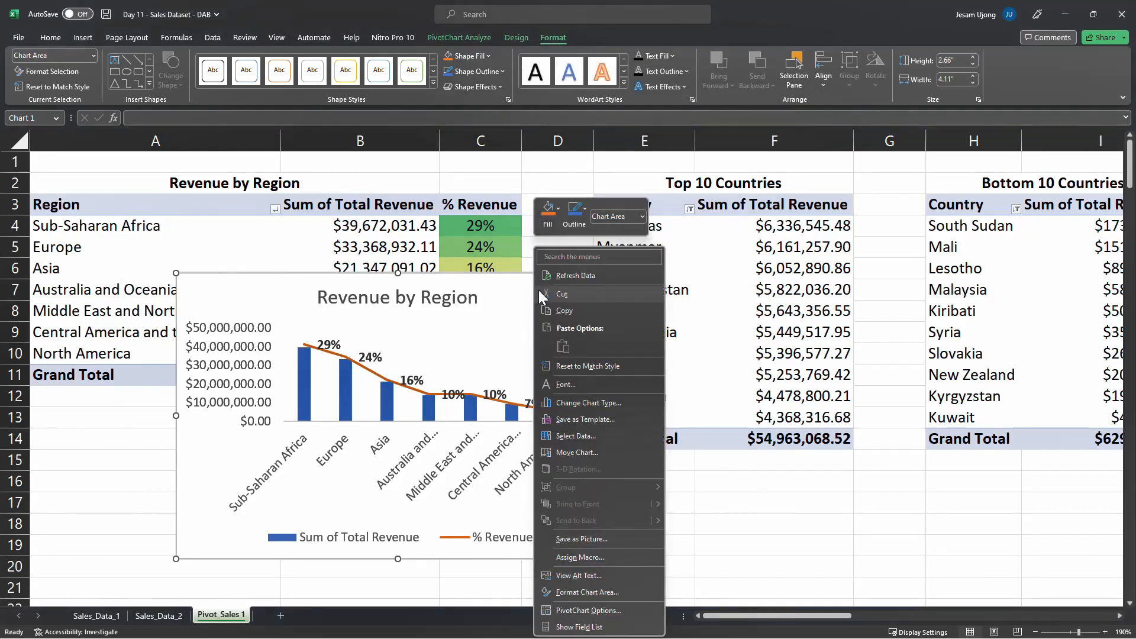
click(610, 403)
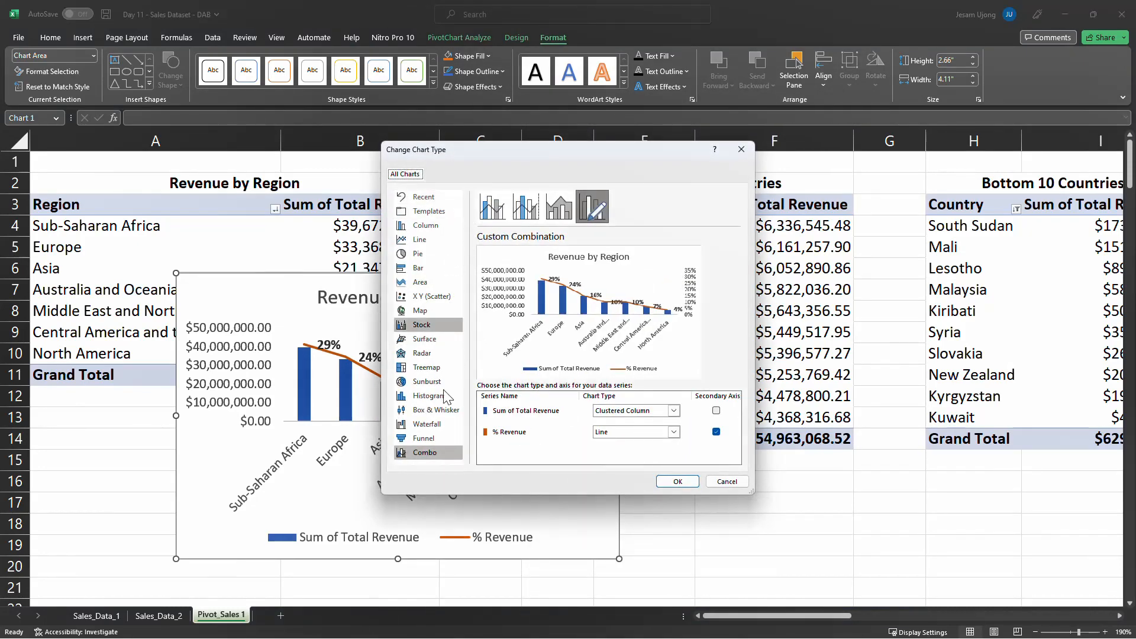
click(673, 433)
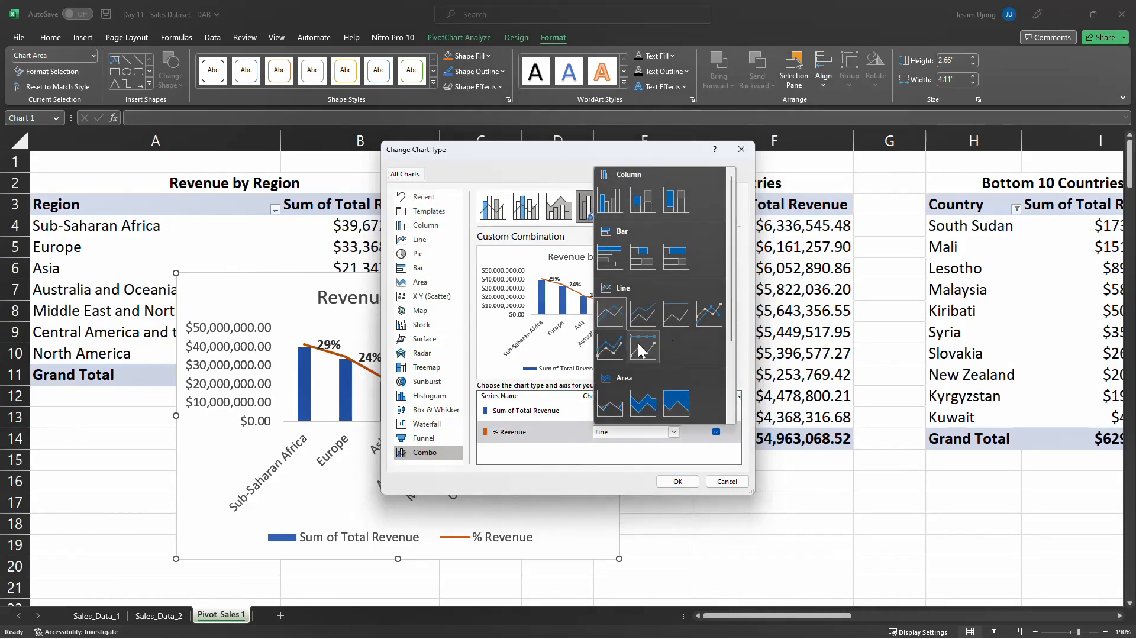
click(708, 317)
click(669, 485)
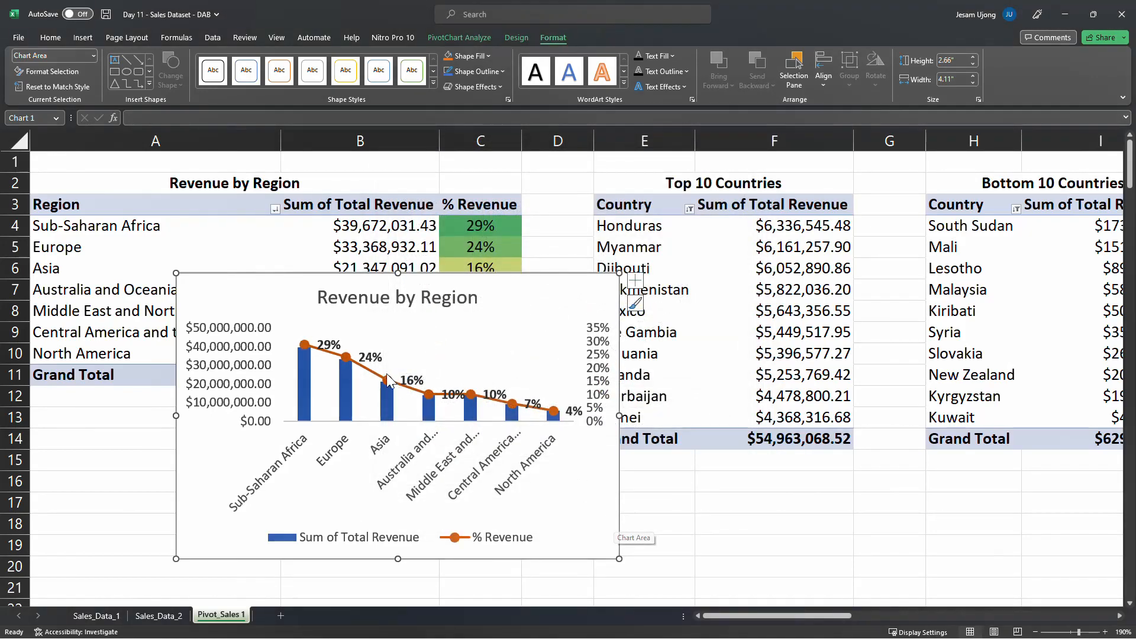
Move the Revenue by Region chart directly below its pivot table and enlarge it to about 2.78" high by 4.27" wide
click(347, 359)
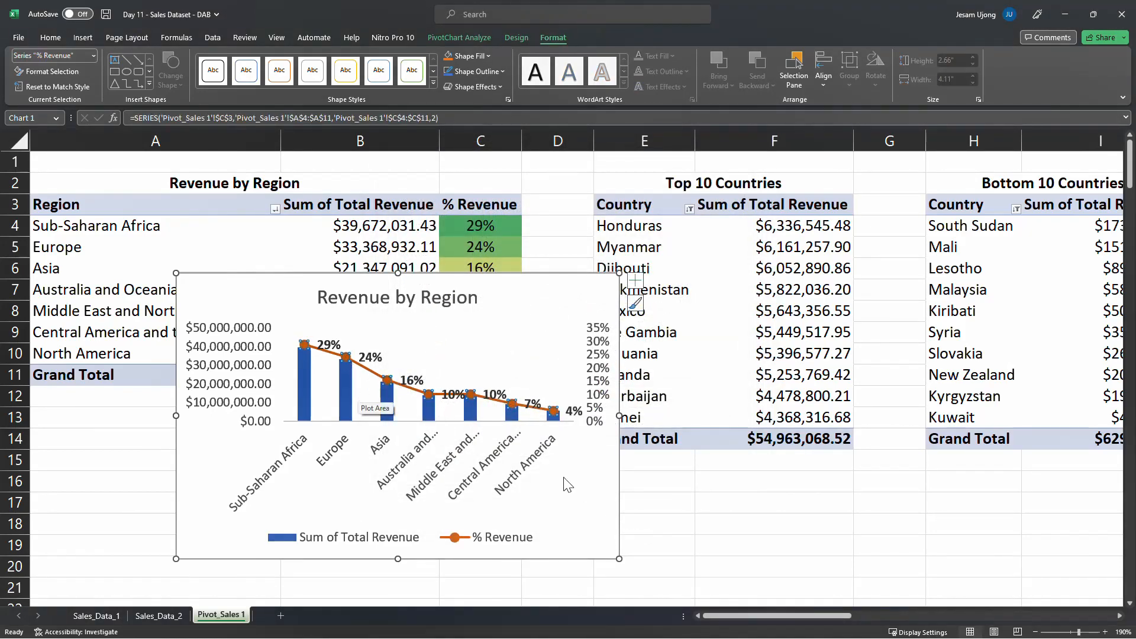
click(594, 499)
drag(587, 500, 432, 583)
scroll(536, 468, down, 2)
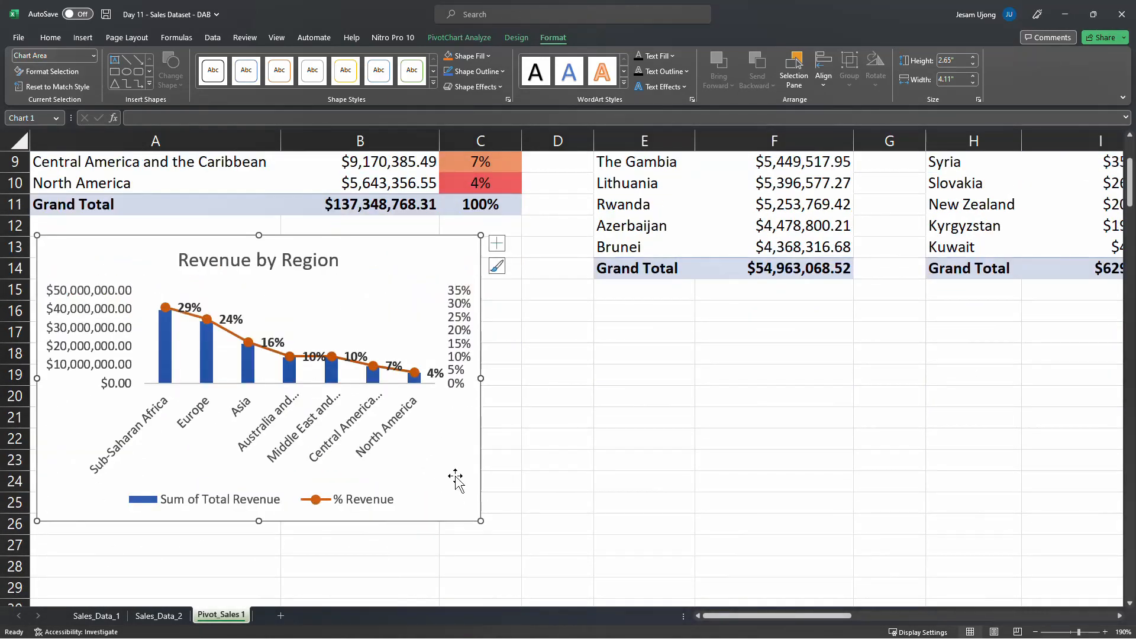
drag(482, 523, 498, 537)
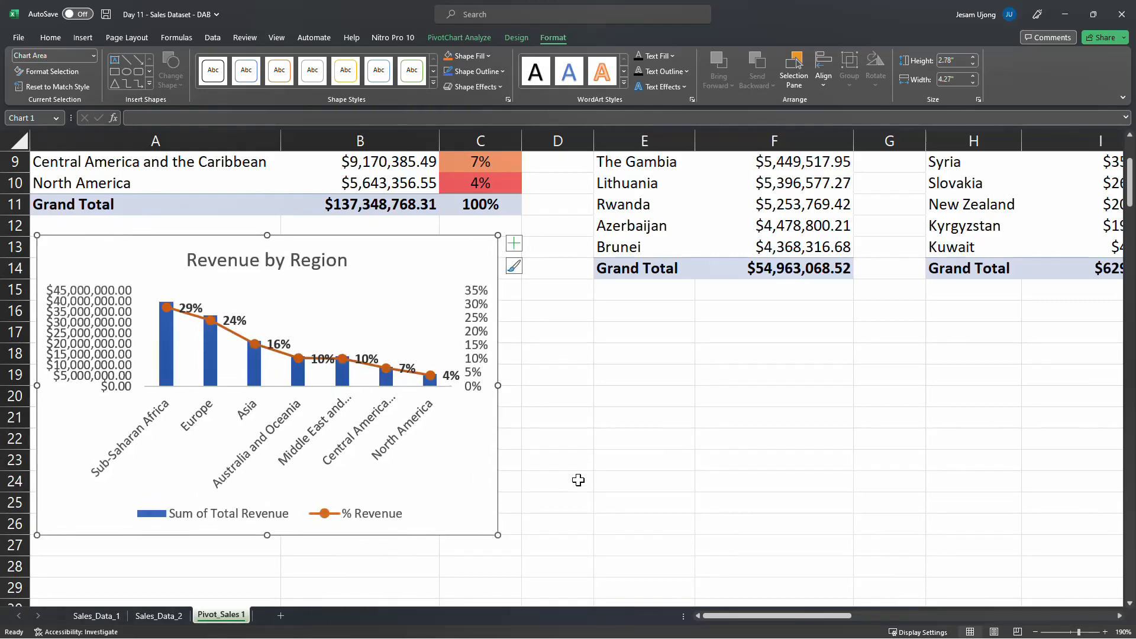
click(574, 424)
Review the Revenue by Region chart and the other pivot tables across the sheet, including sales channel and order priority
scroll(578, 436, up, 3)
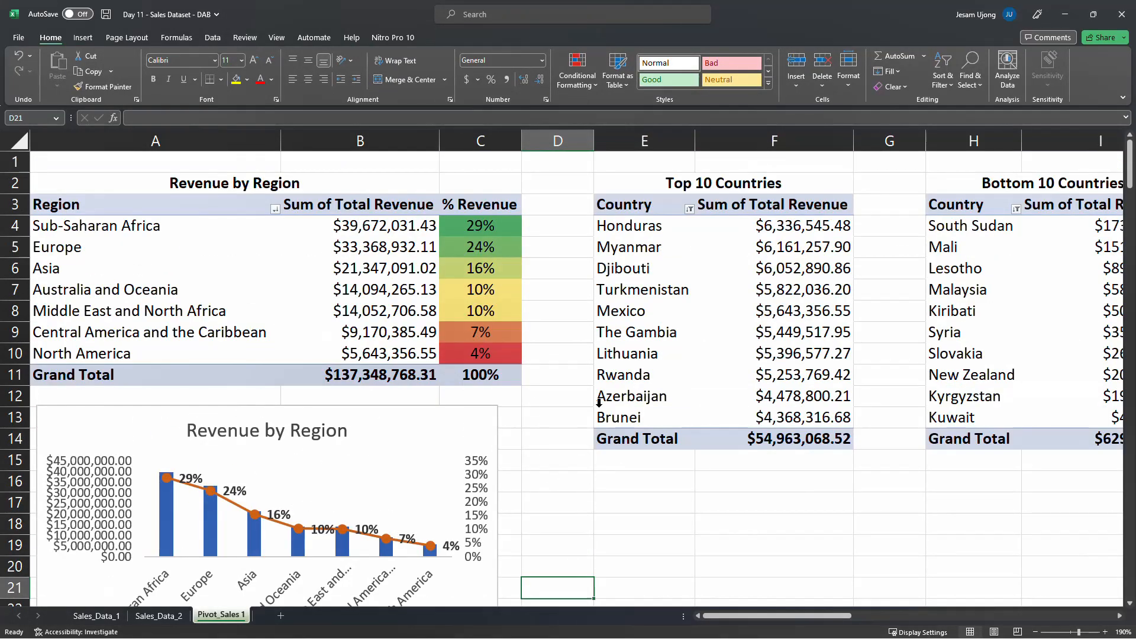
scroll(463, 434, down, 2)
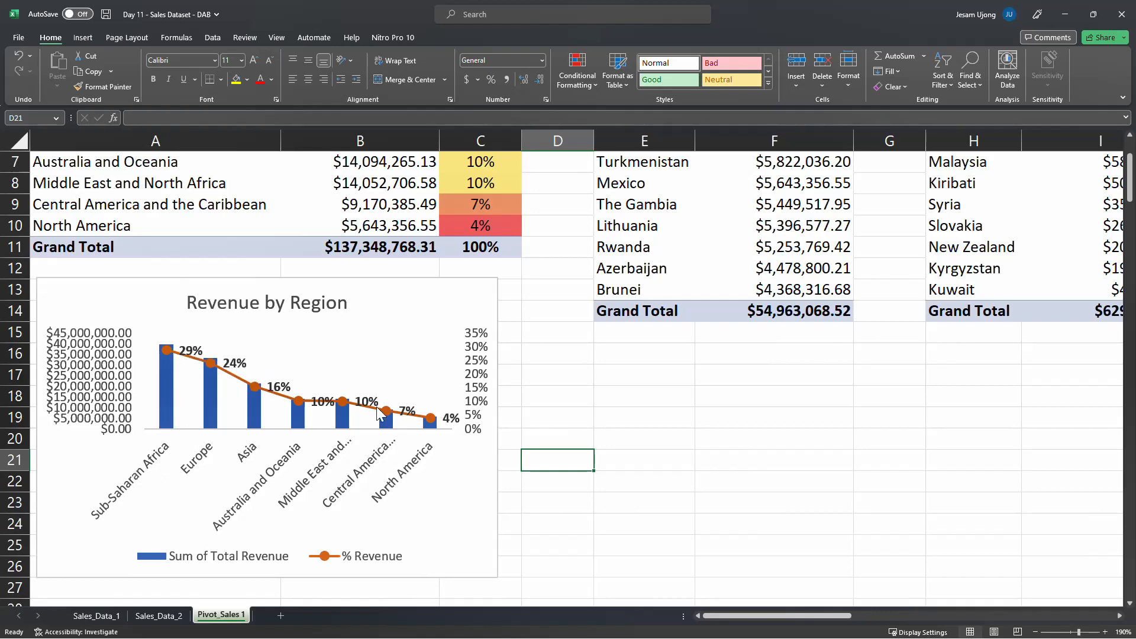
scroll(468, 489, up, 2)
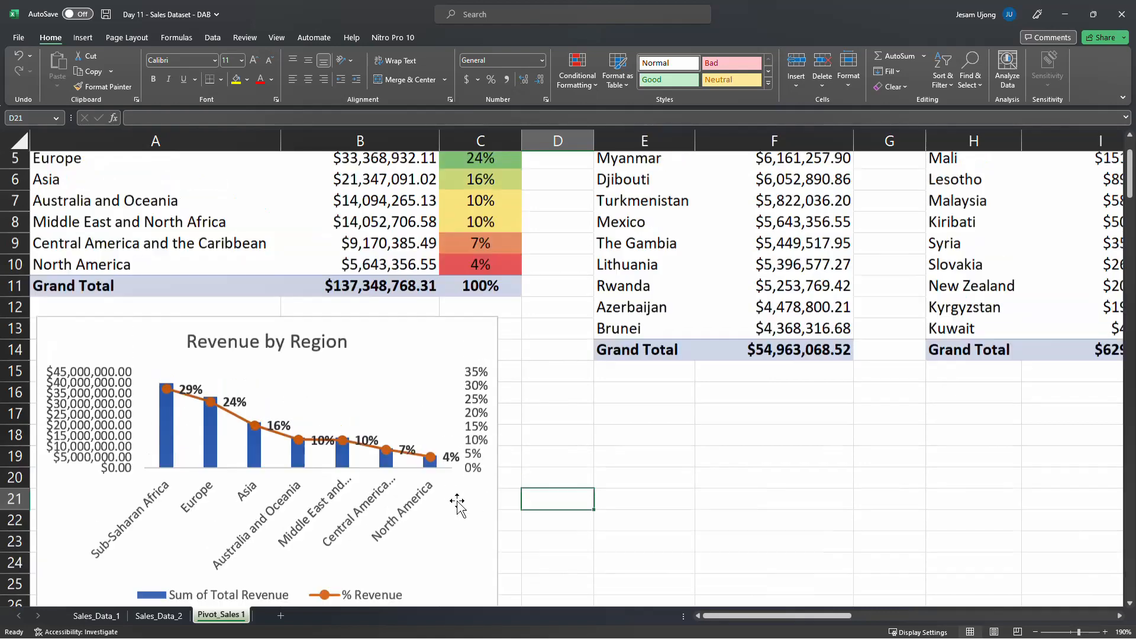
scroll(464, 500, down, 2)
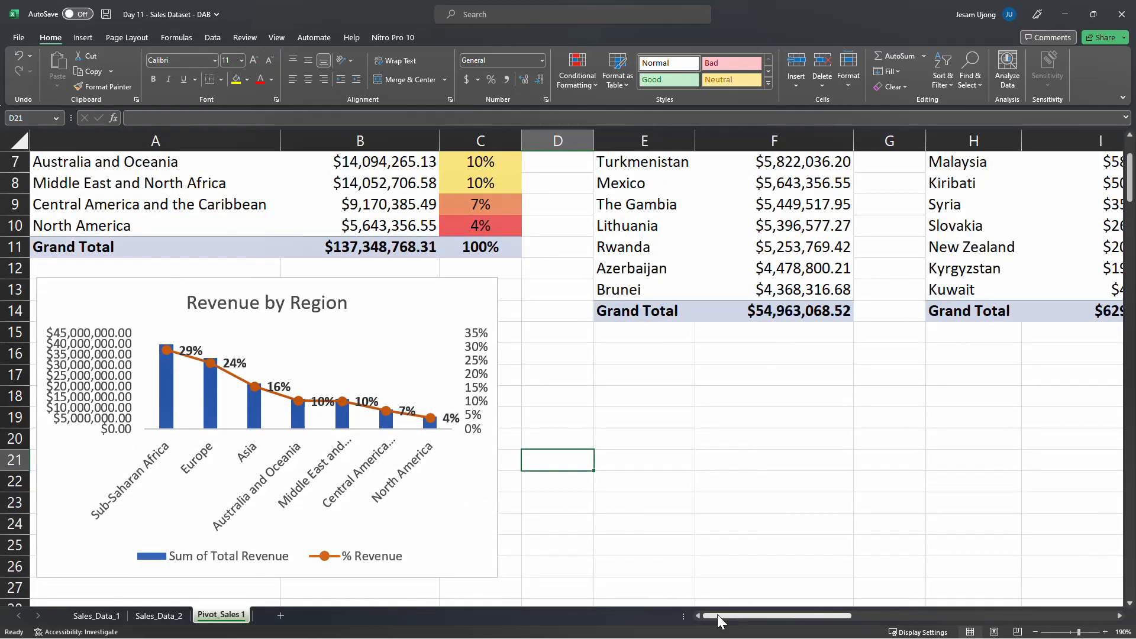
drag(717, 614, 719, 615)
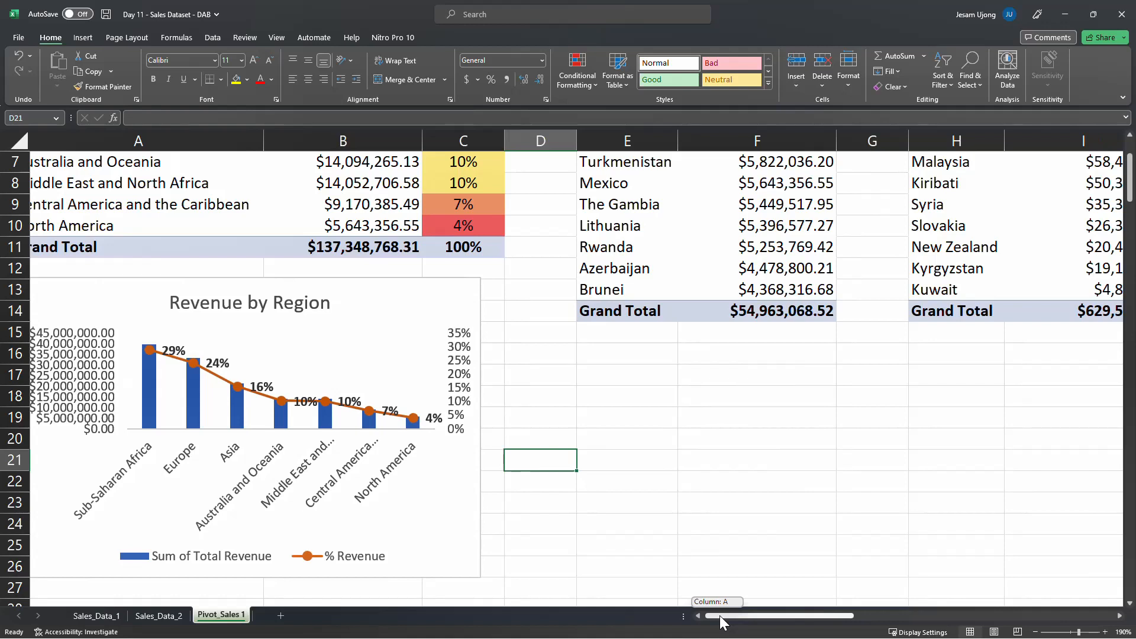
drag(720, 616, 933, 592)
scroll(709, 461, up, 2)
click(347, 213)
click(586, 267)
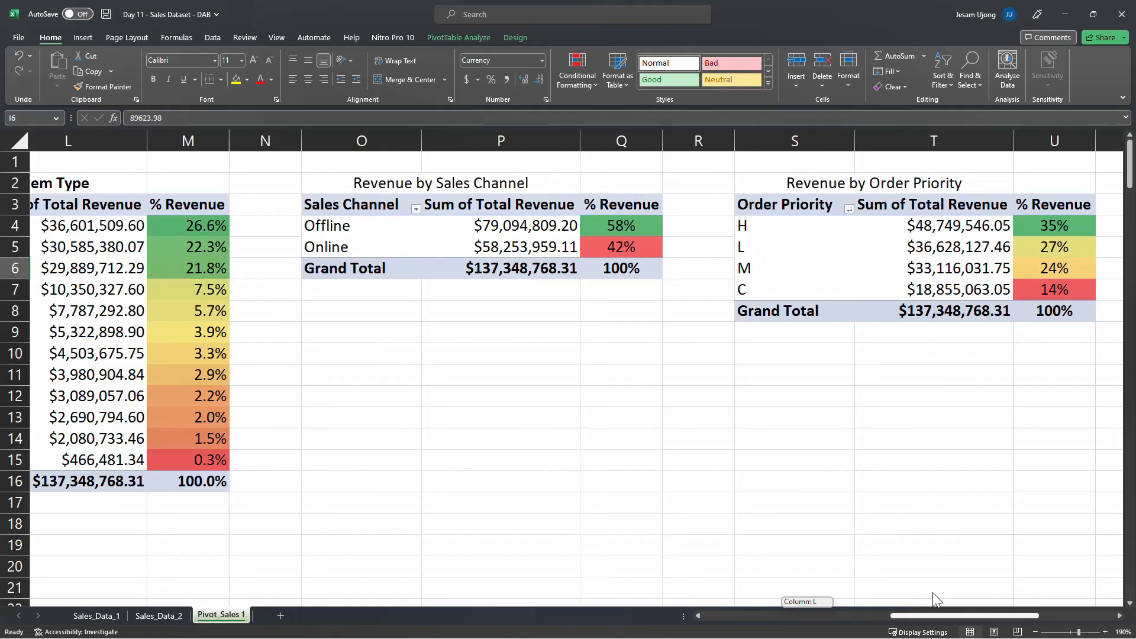
drag(933, 592, 687, 597)
scroll(388, 461, down, 1)
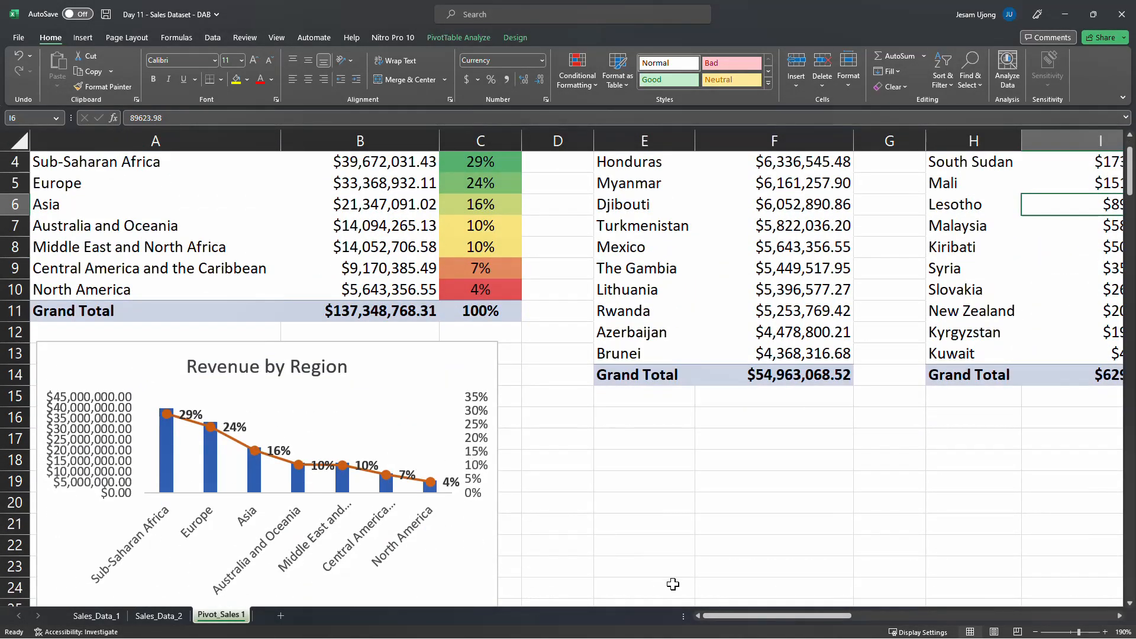
scroll(673, 584, up, 1)
Open the PivotChart type selection for the Revenue Per Year pivot table and move the dialog clear of the table
drag(717, 615, 1028, 618)
click(1120, 617)
click(1120, 616)
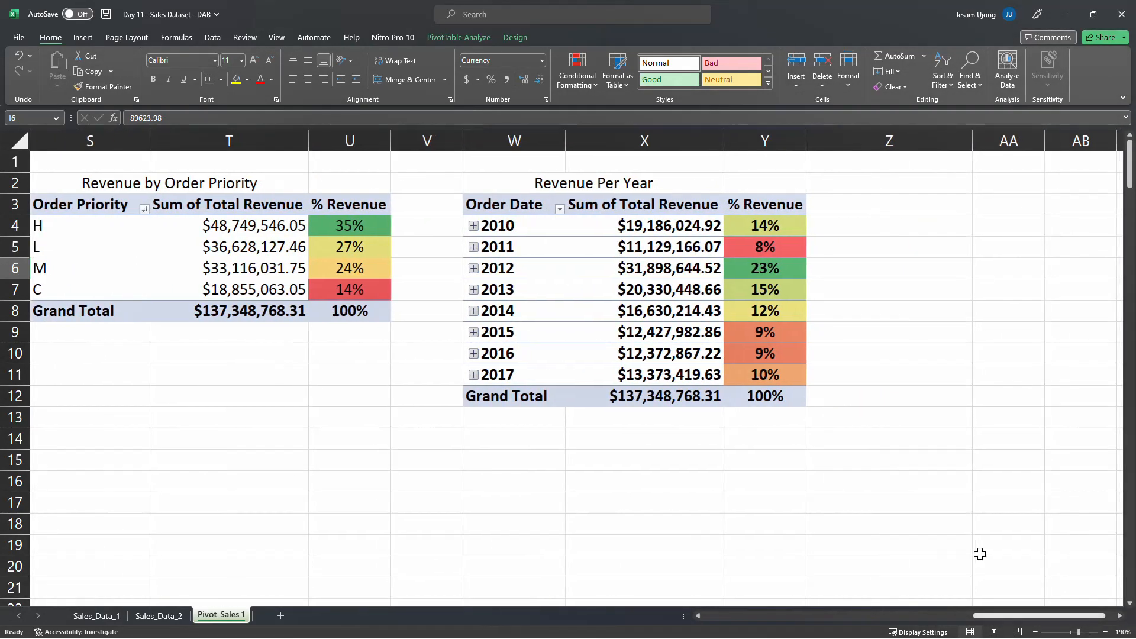
click(555, 260)
click(537, 227)
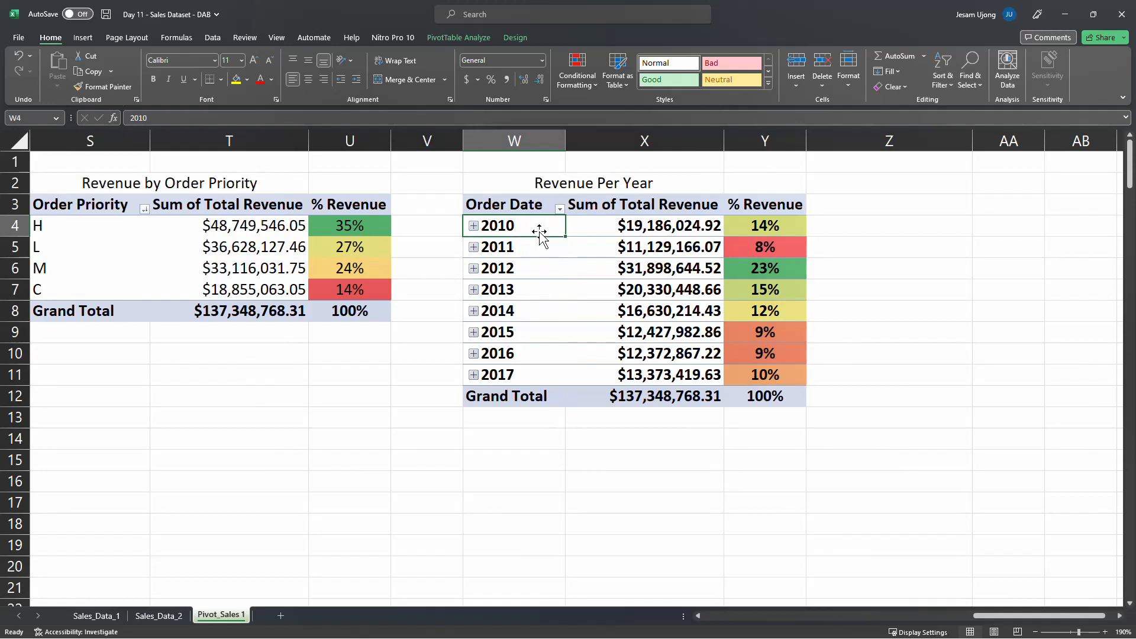
click(512, 40)
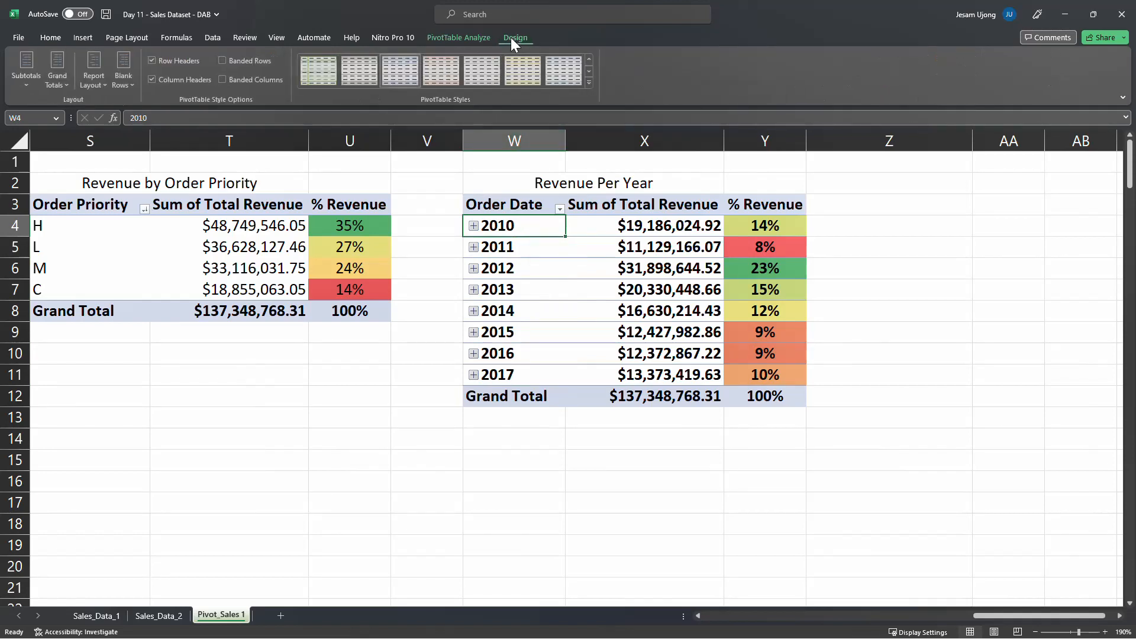
click(465, 41)
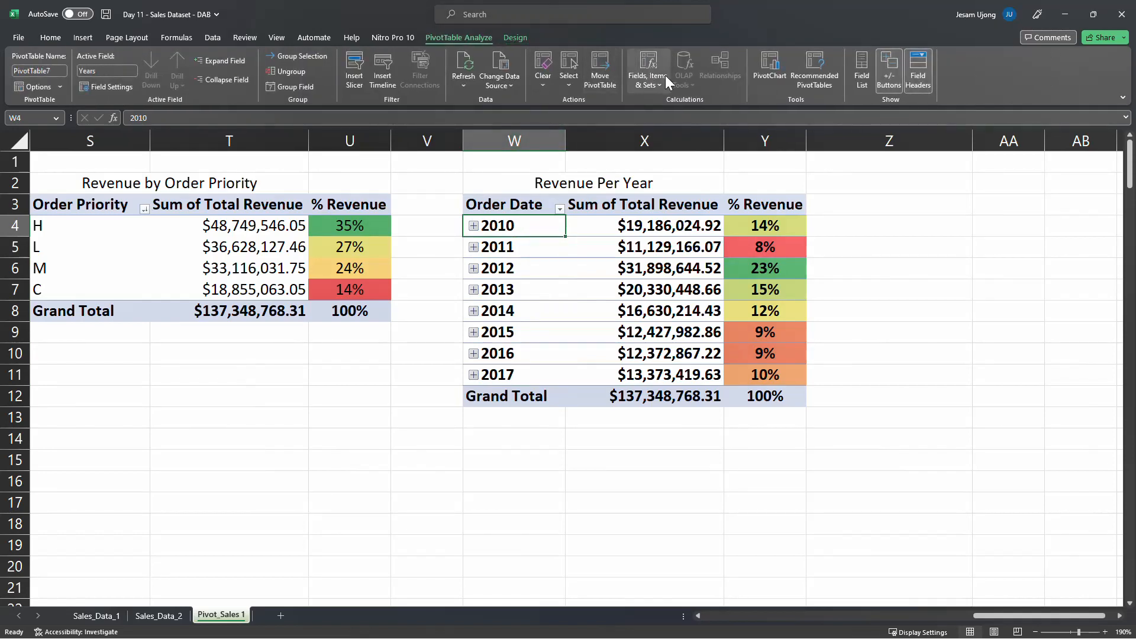
click(767, 72)
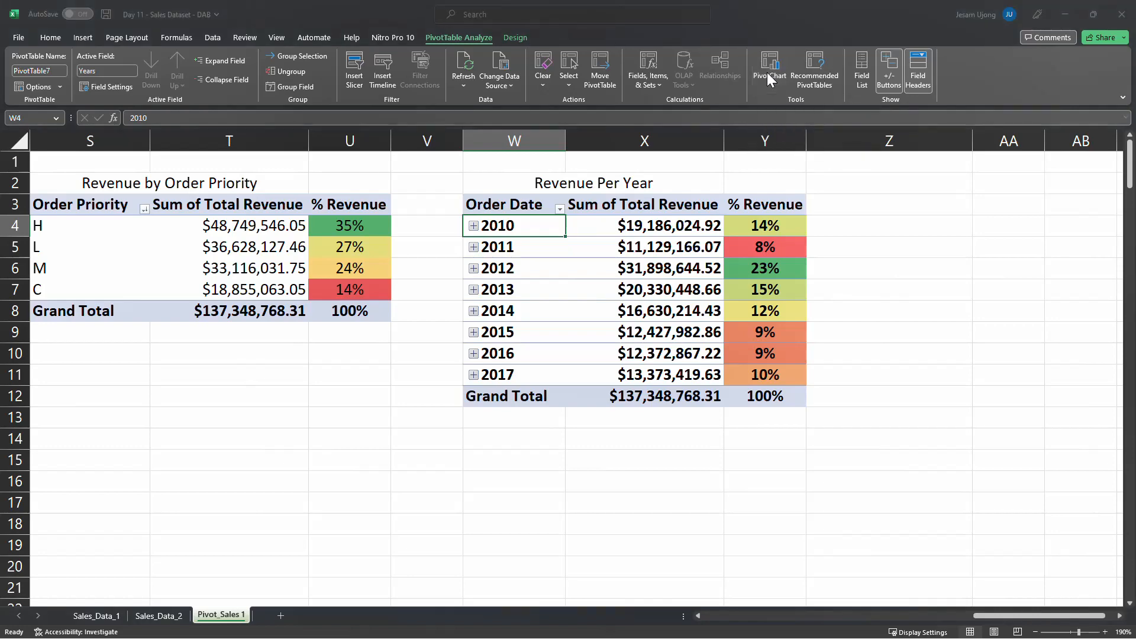
drag(571, 151, 265, 167)
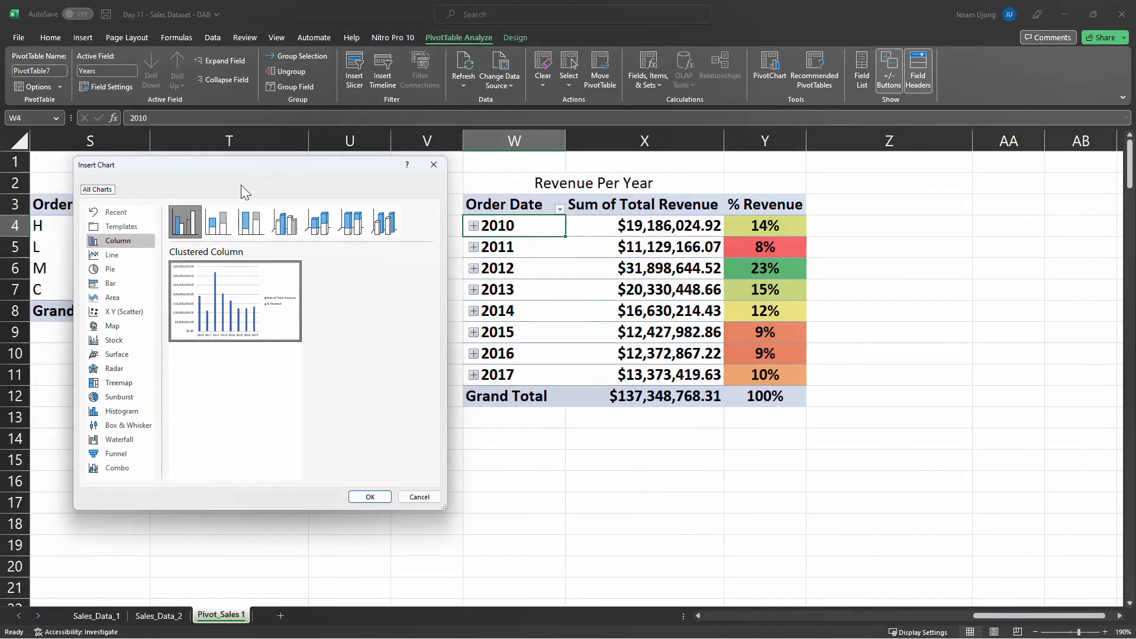
Preview the line, column, pie, doughnut and bar chart types for the Revenue Per Year data
click(118, 258)
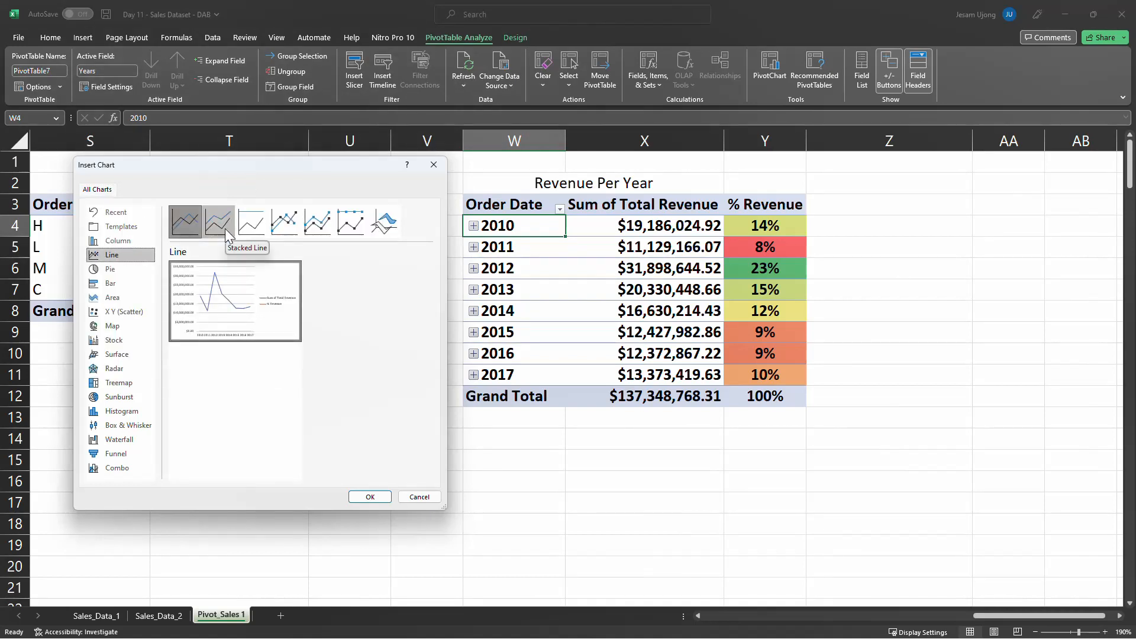
click(142, 240)
mouse_move(264, 301)
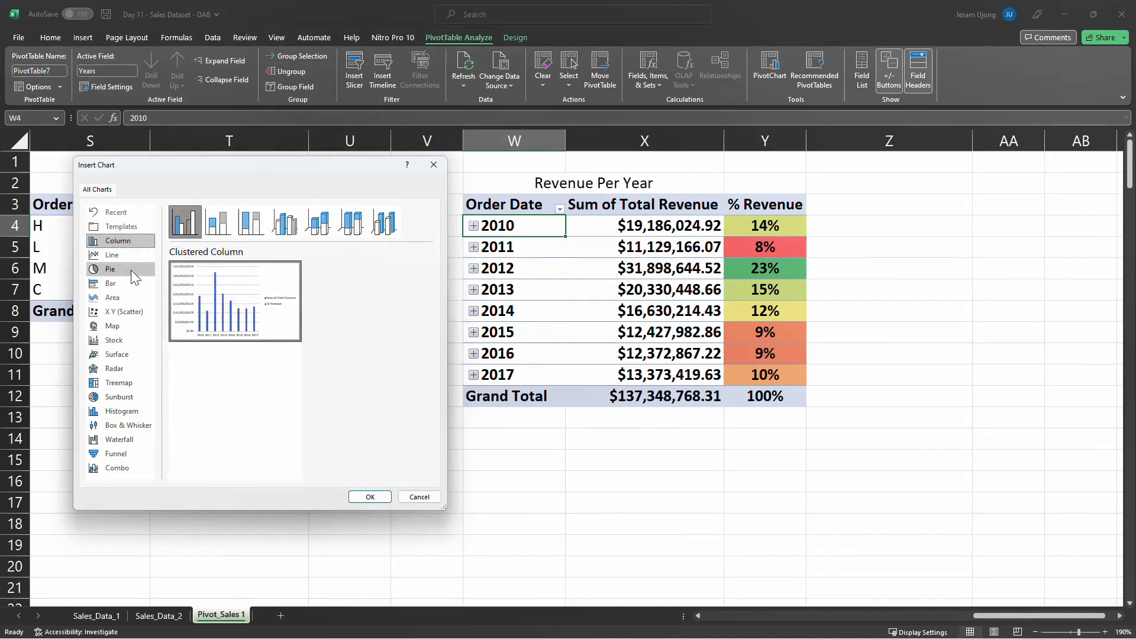
click(135, 273)
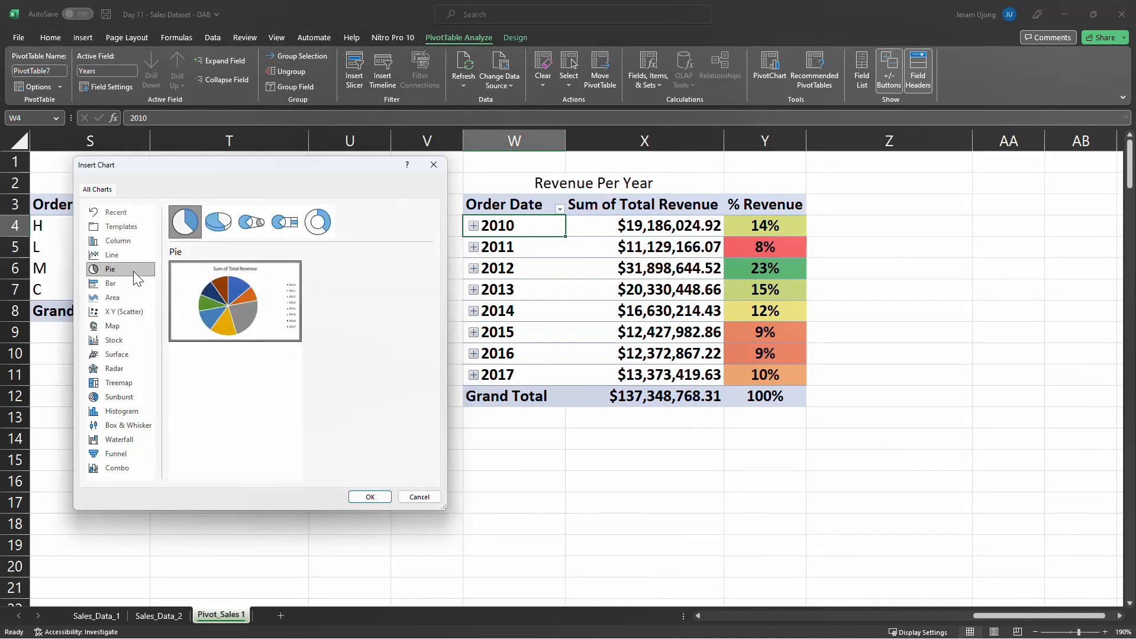
mouse_move(230, 292)
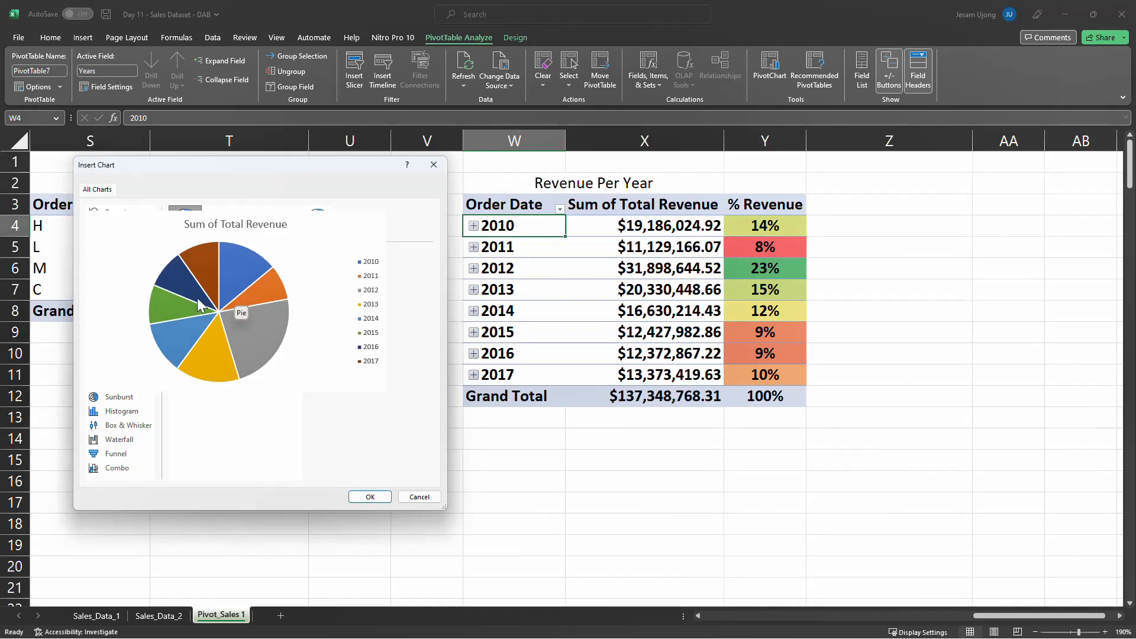
click(320, 231)
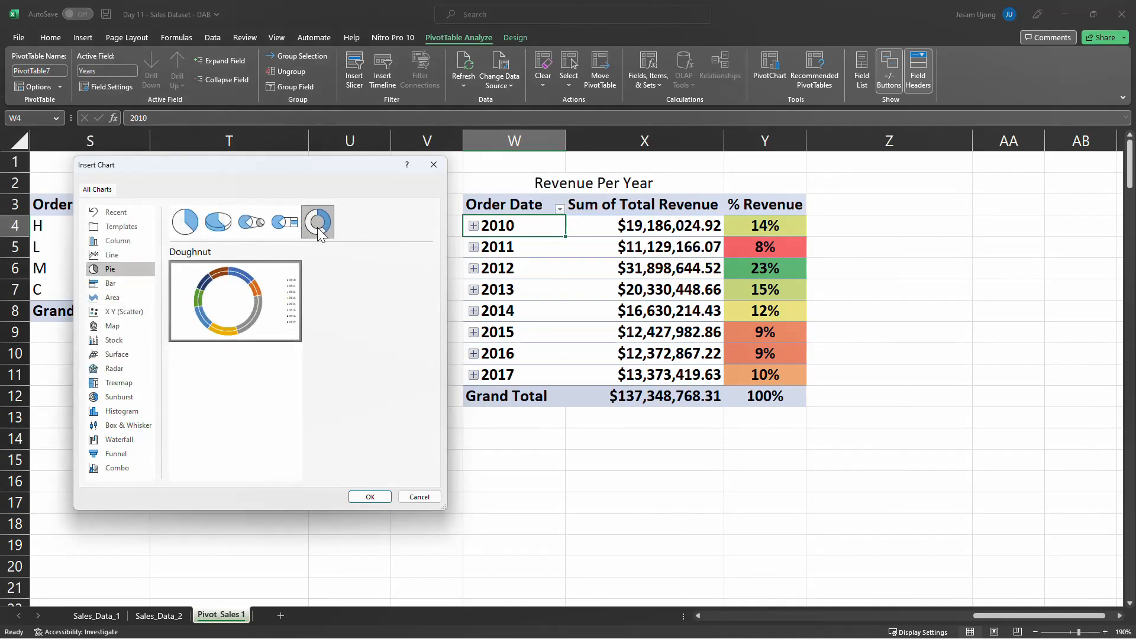
click(130, 290)
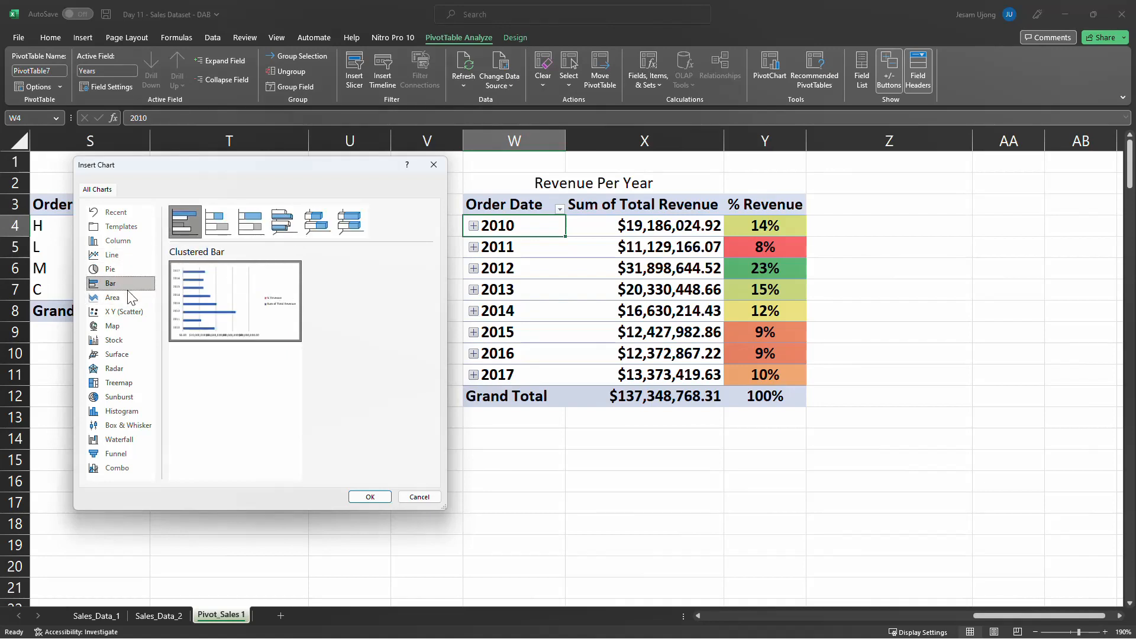
Insert the Revenue Per Year PivotChart as a plain Line chart after comparing it with the Stacked Line option
click(131, 259)
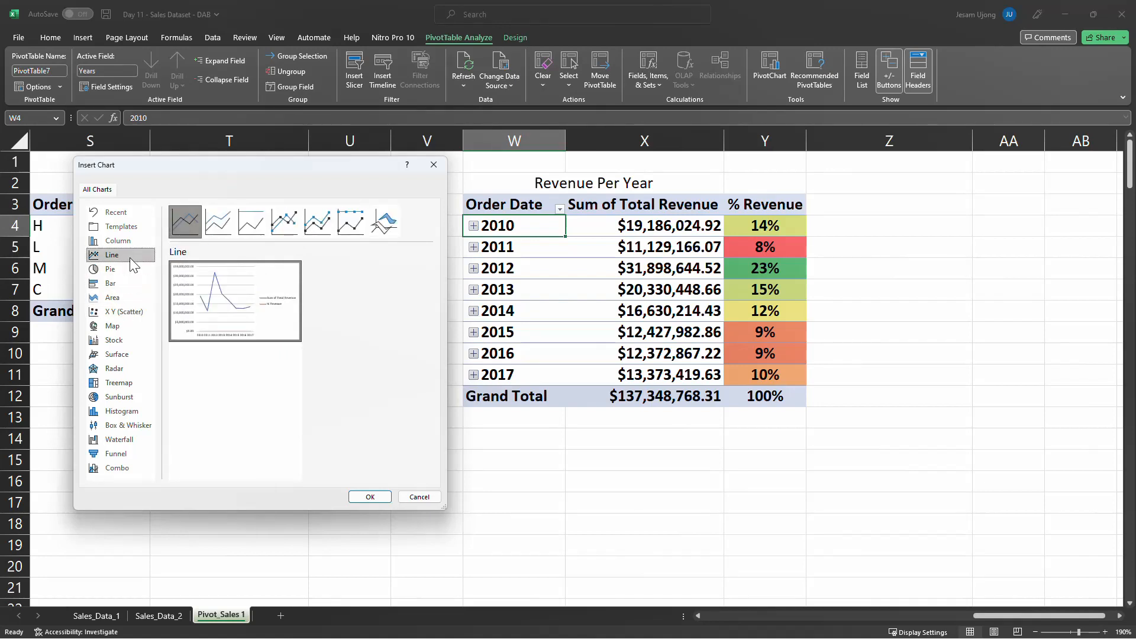
click(218, 228)
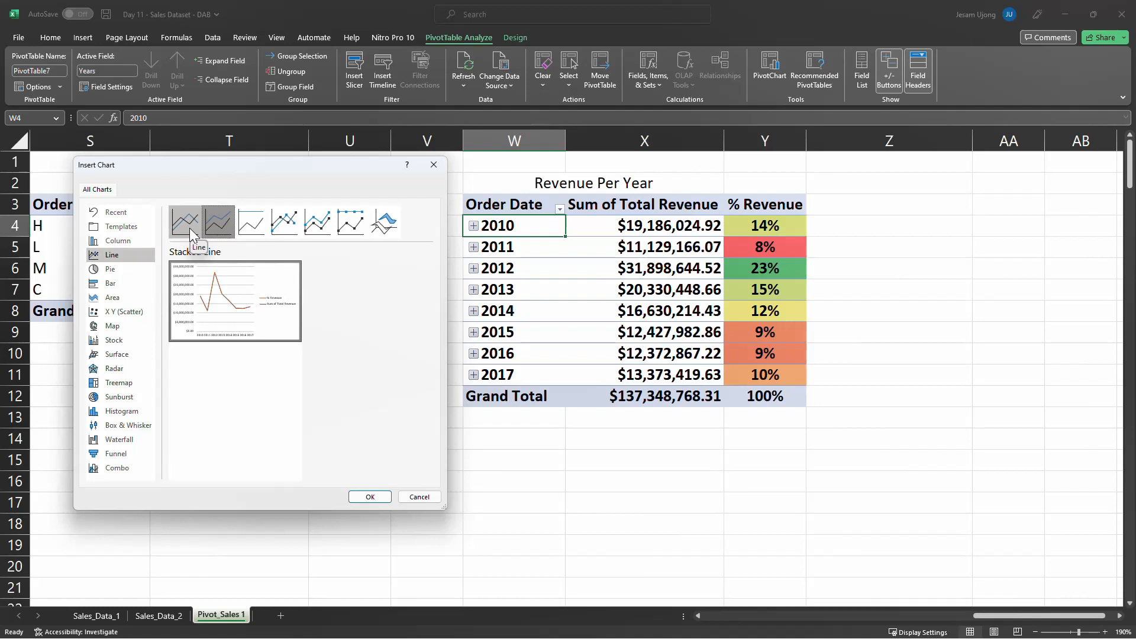
click(193, 235)
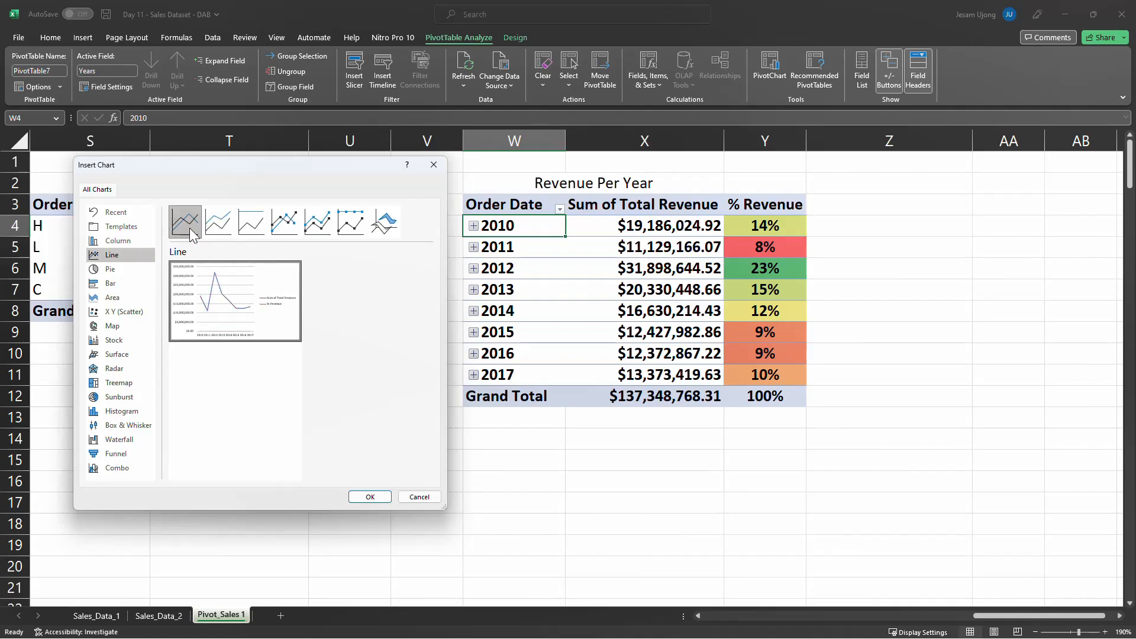
click(370, 497)
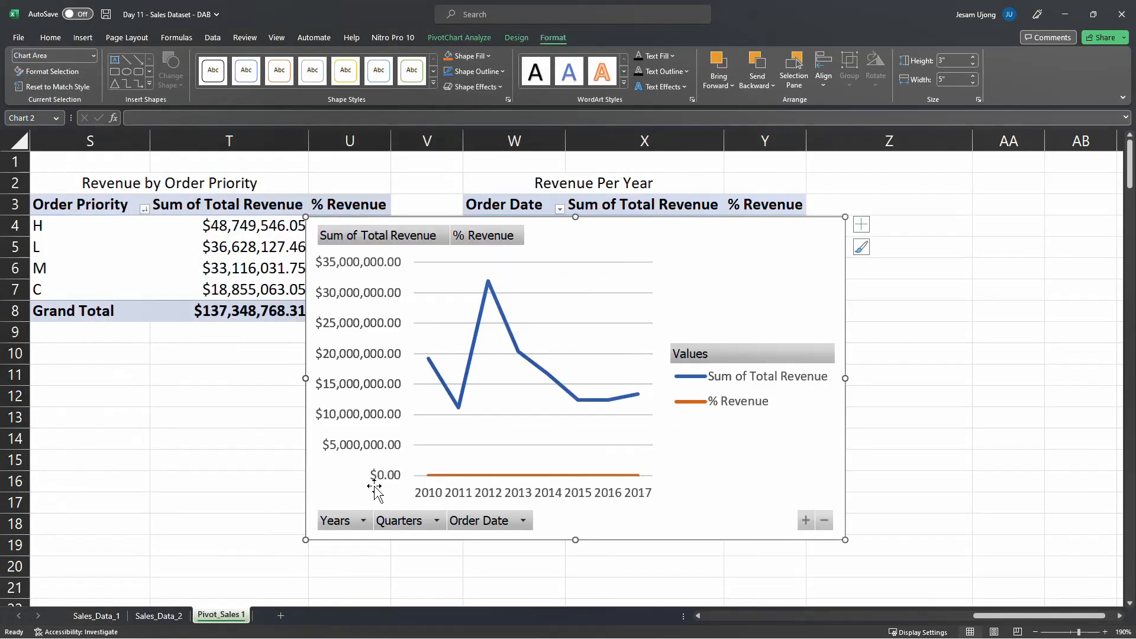
Delete the % Revenue entry from the yearly line chart's legend and shift the chart down to around row 5
click(731, 407)
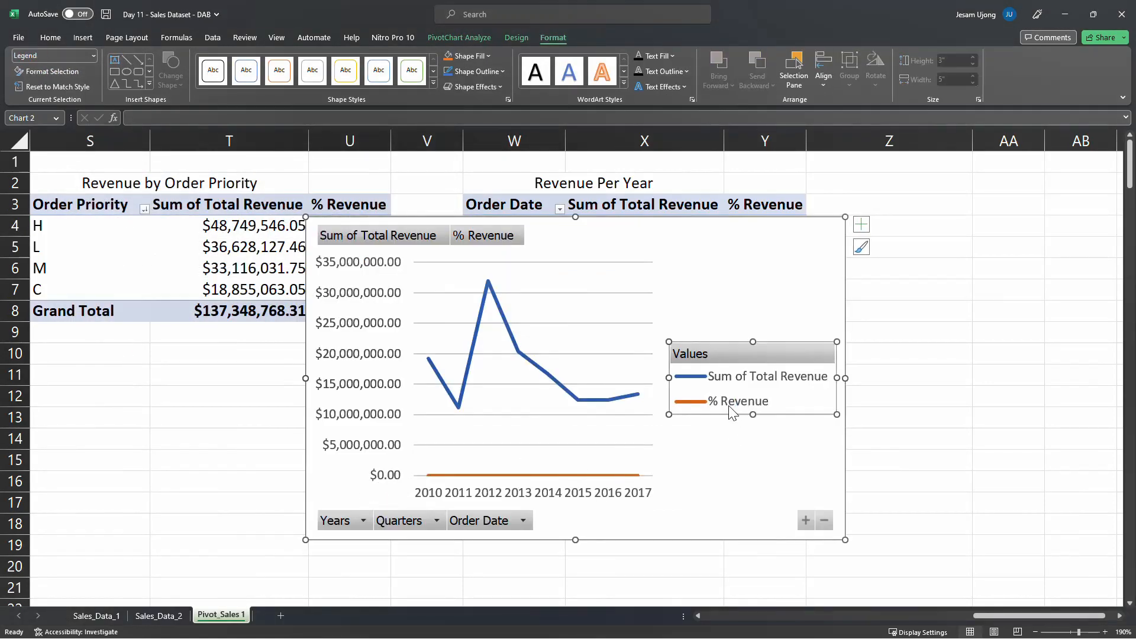
click(725, 407)
key(Delete)
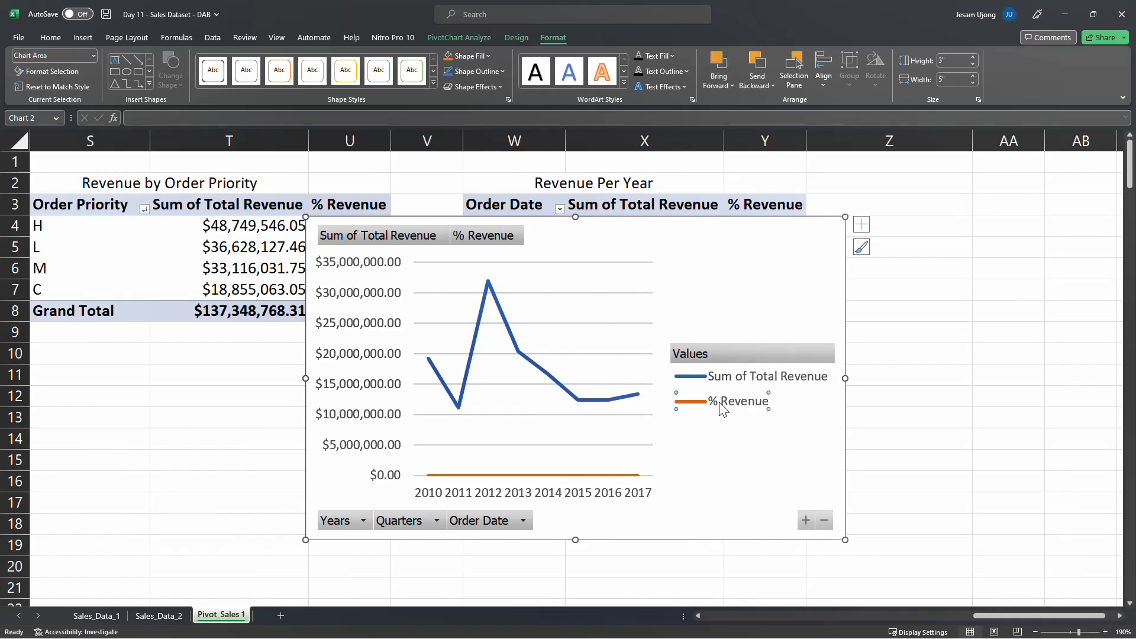
drag(716, 242, 725, 267)
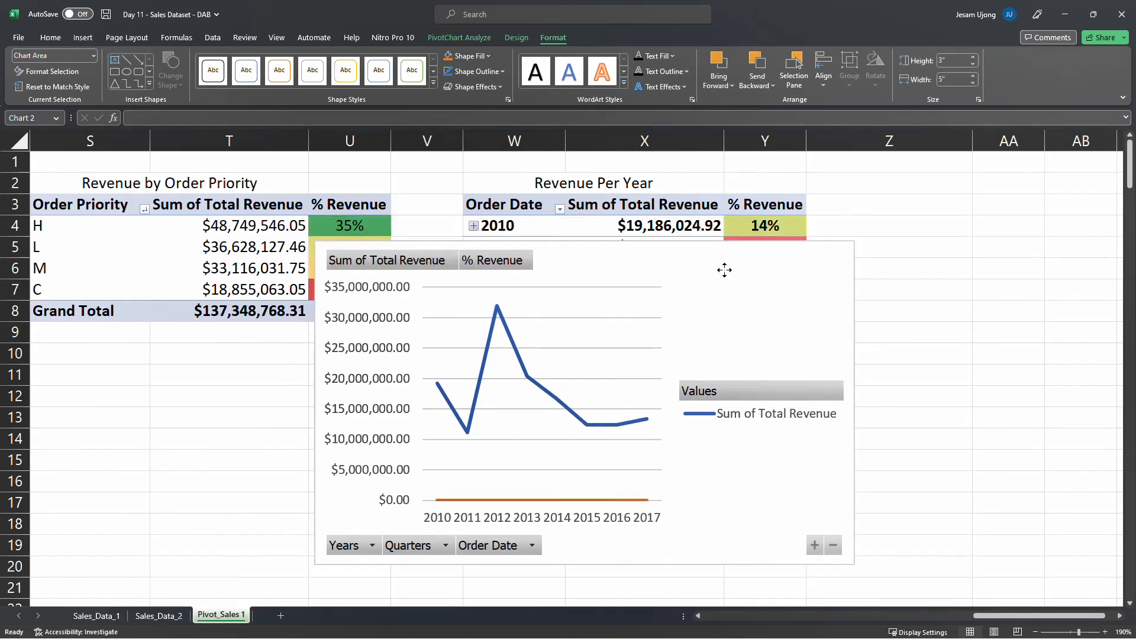
Turn off the yearly line chart's gridlines and try removing its Values field
click(870, 250)
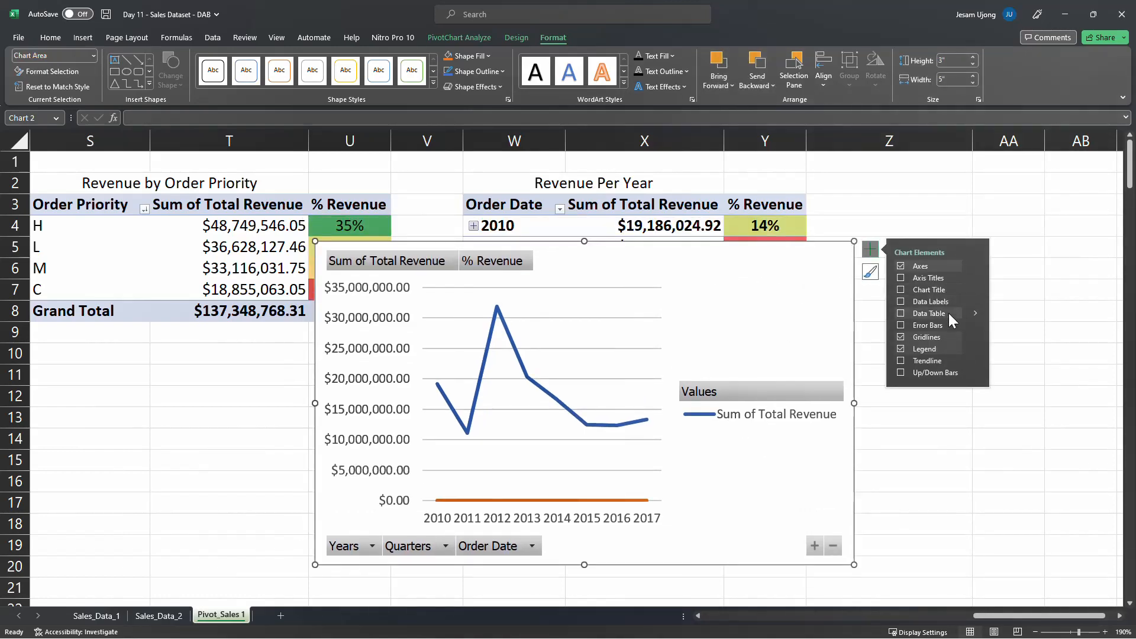
click(900, 336)
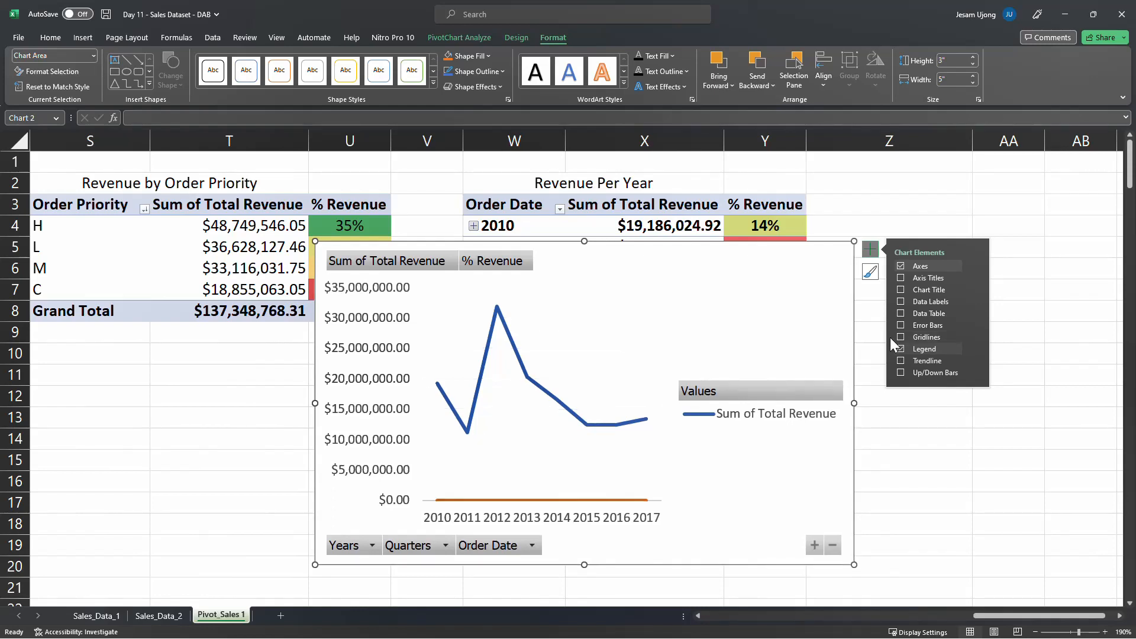
right_click(808, 393)
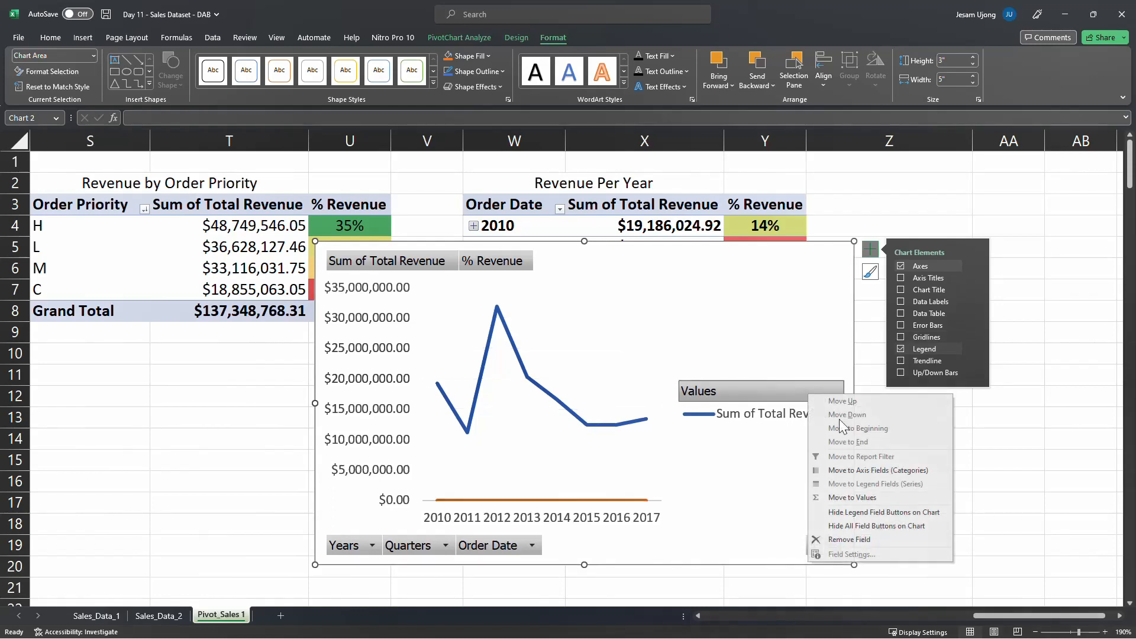
click(857, 540)
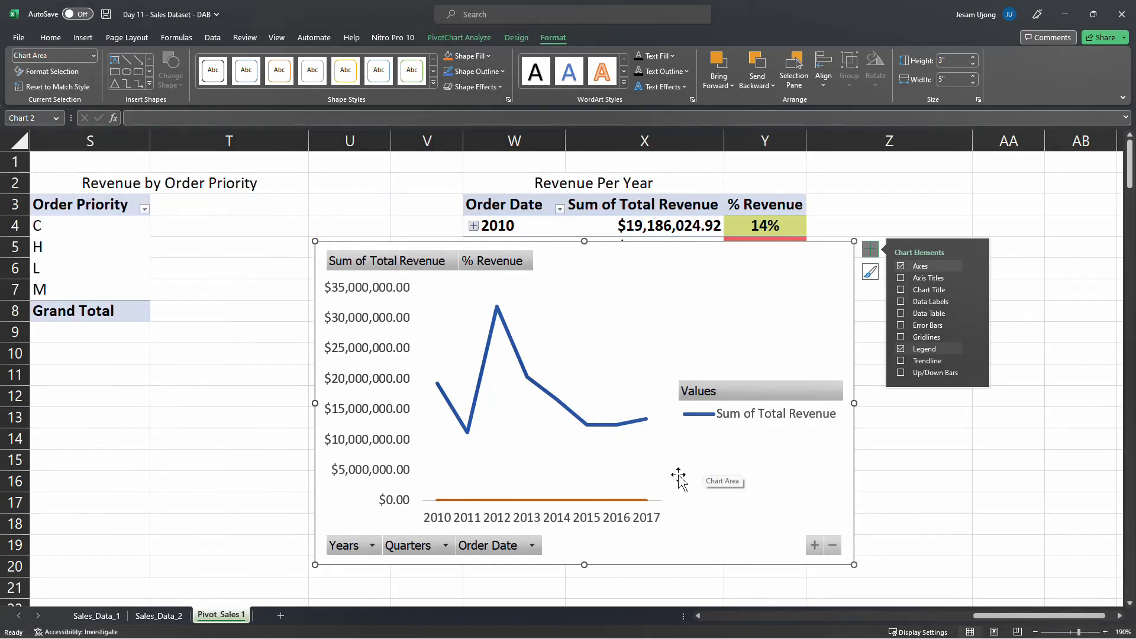
Hide all field buttons on the yearly line chart
right_click(719, 385)
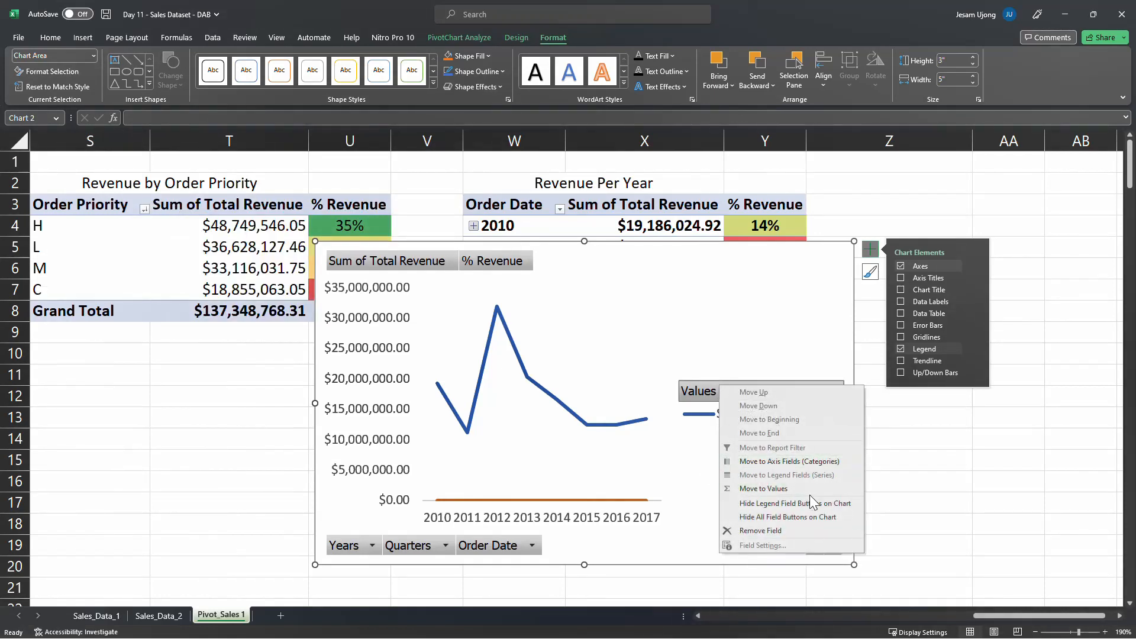
click(791, 516)
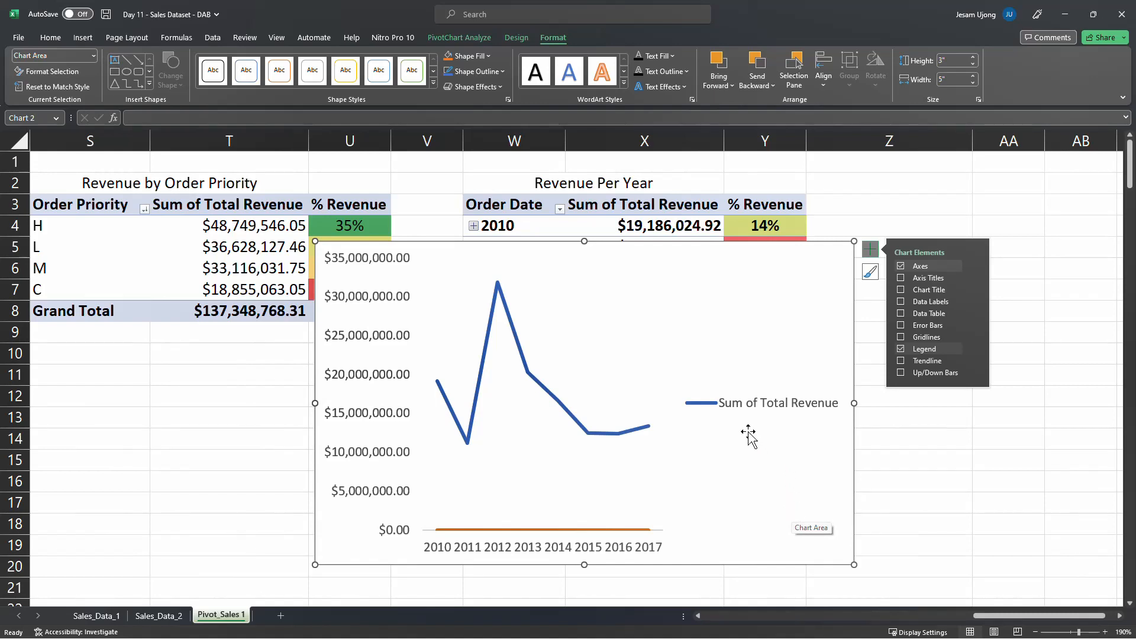
Turn the yearly line chart's gridlines back on and place its legend at the bottom of the chart
click(900, 338)
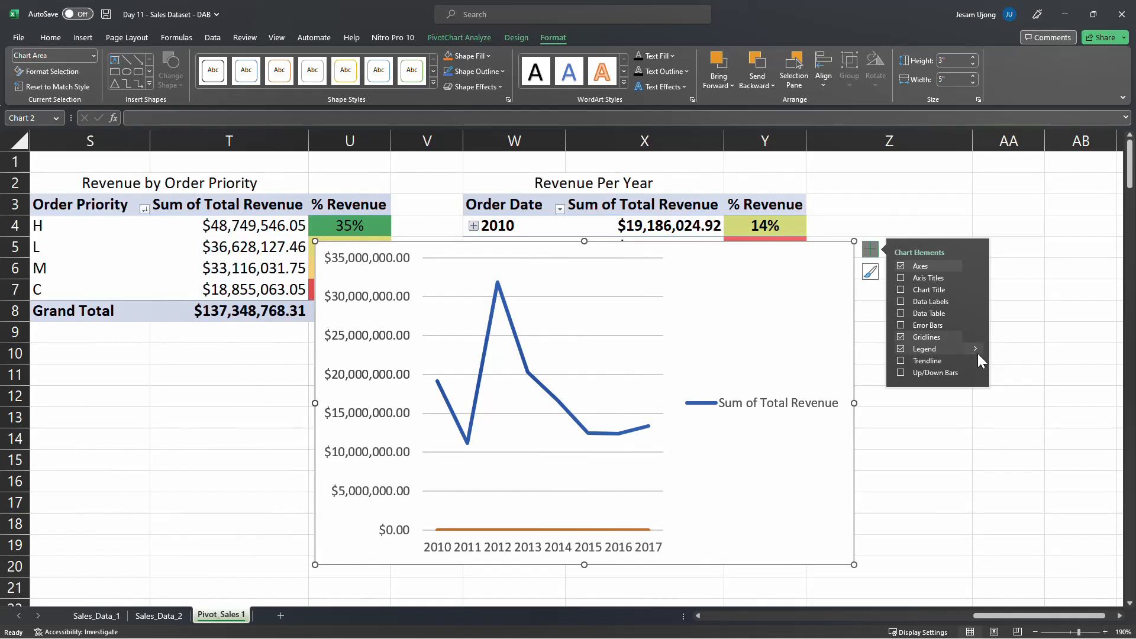
mouse_move(975, 349)
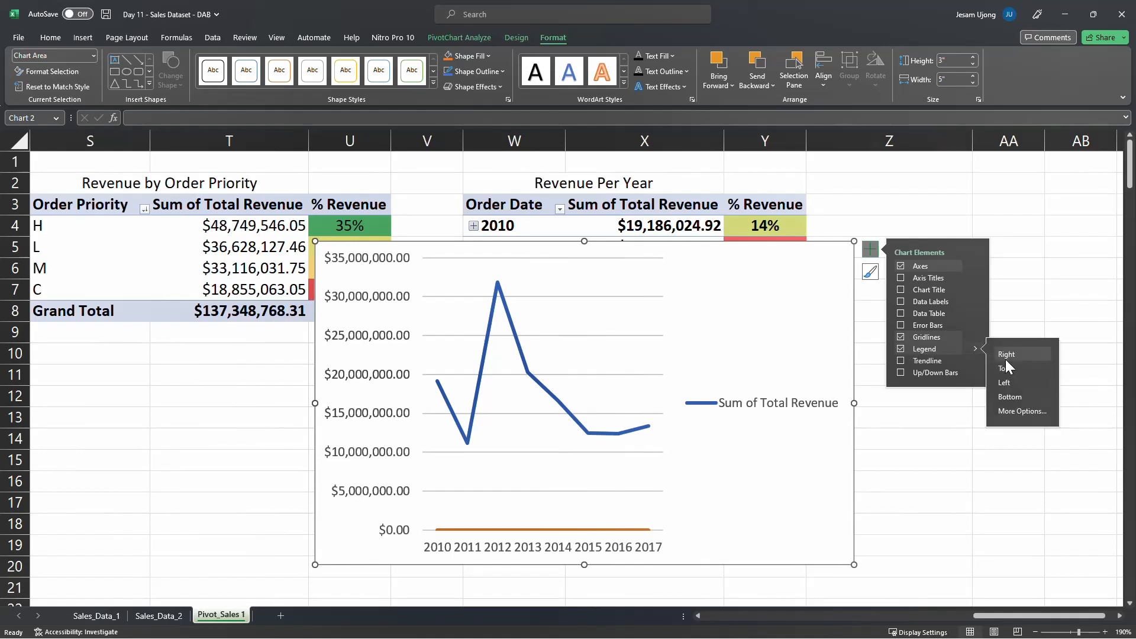
click(1018, 400)
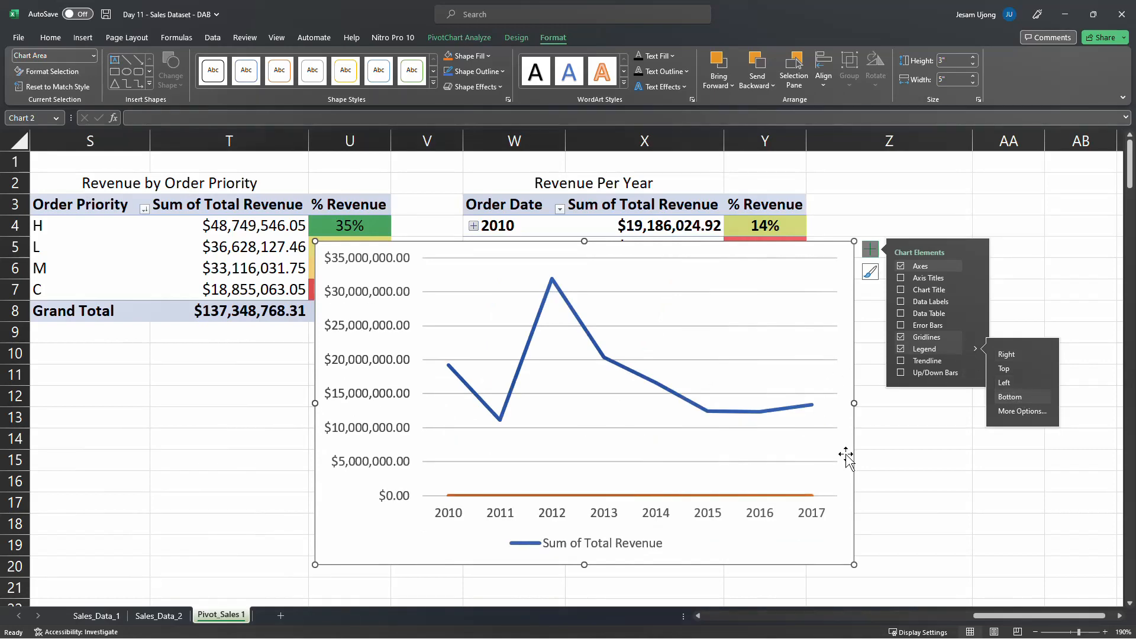
Try to delete the % Revenue line from the yearly line chart
click(808, 496)
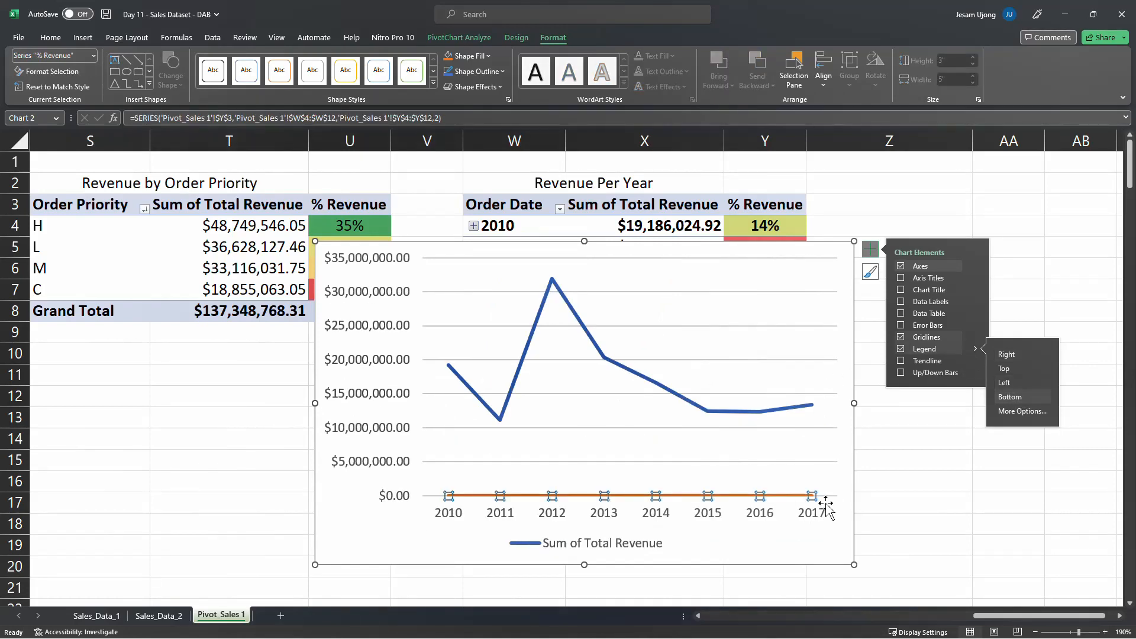
click(827, 506)
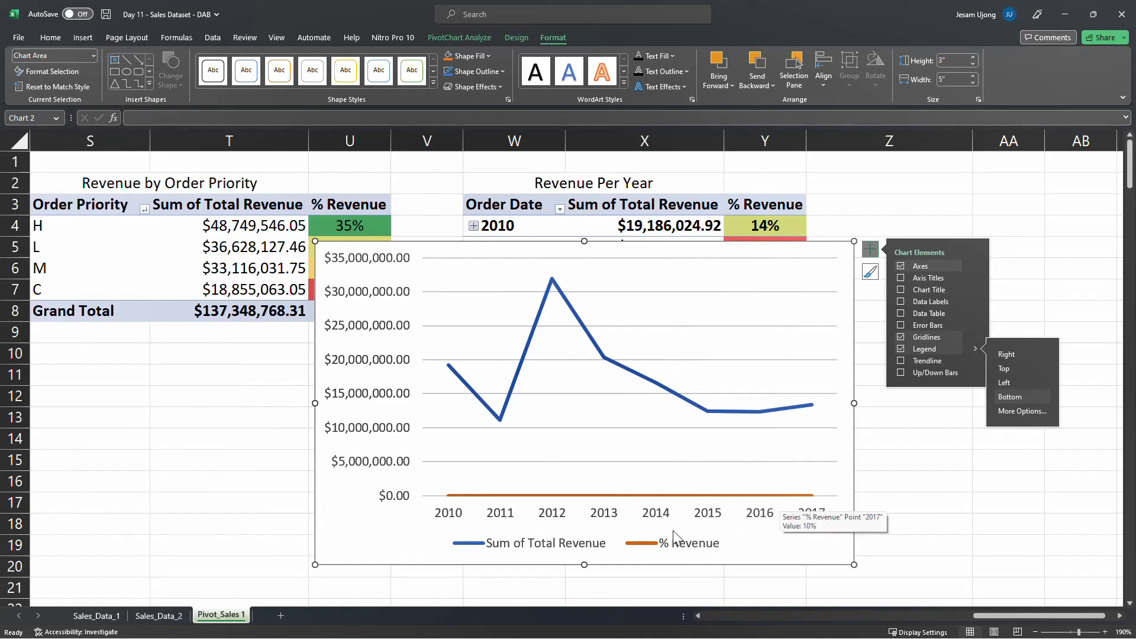
click(680, 496)
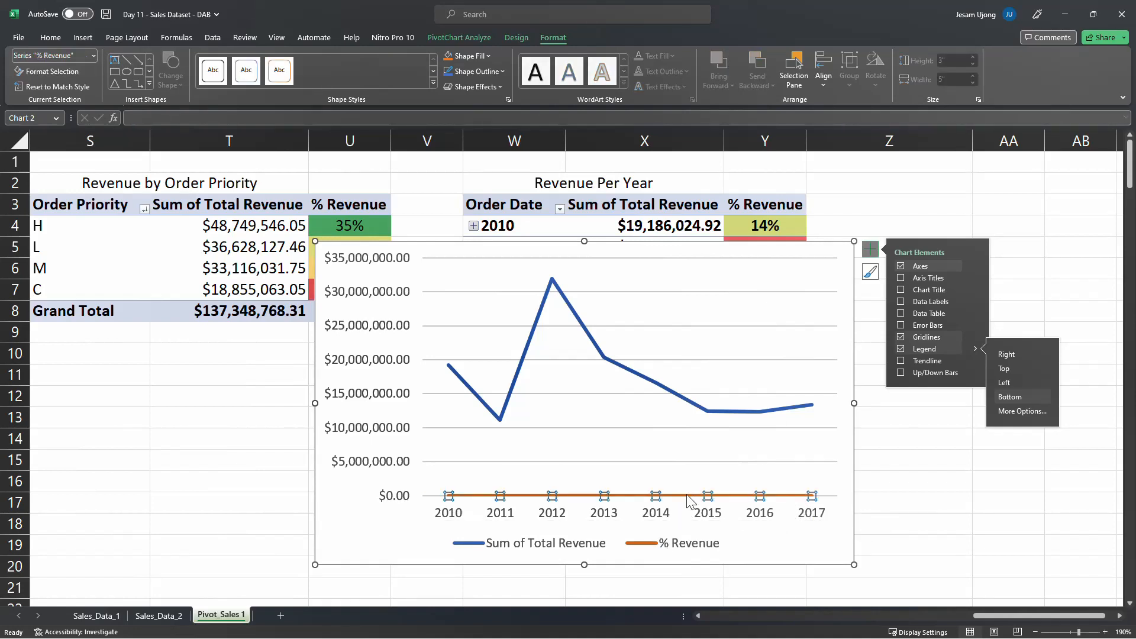
click(689, 502)
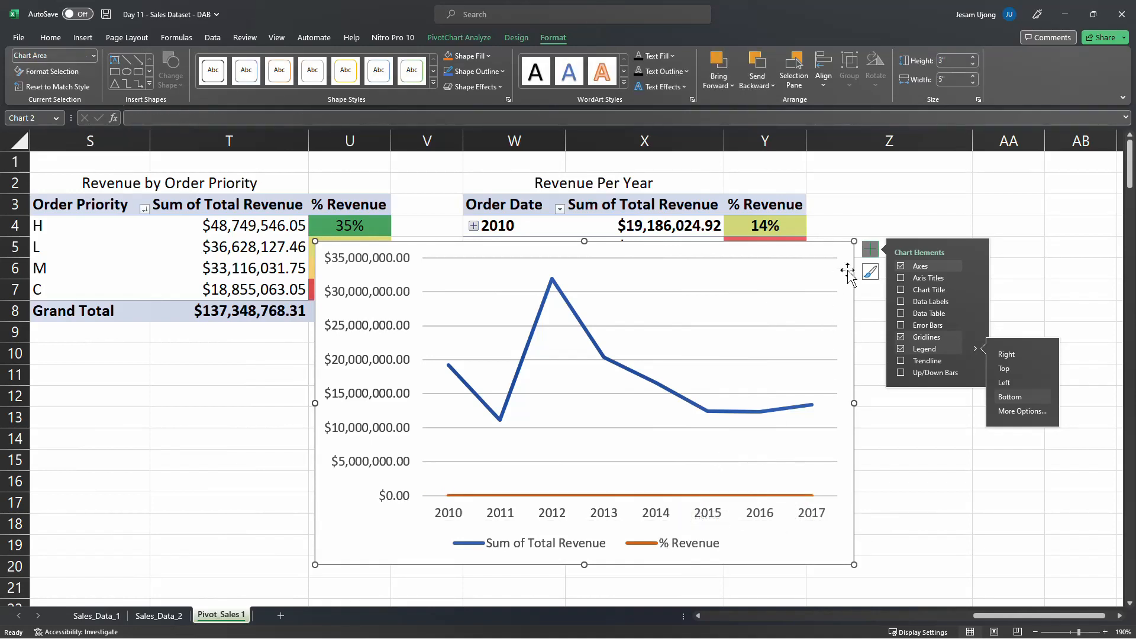
Move the yearly line chart clear of the Revenue by Order Priority table
click(887, 485)
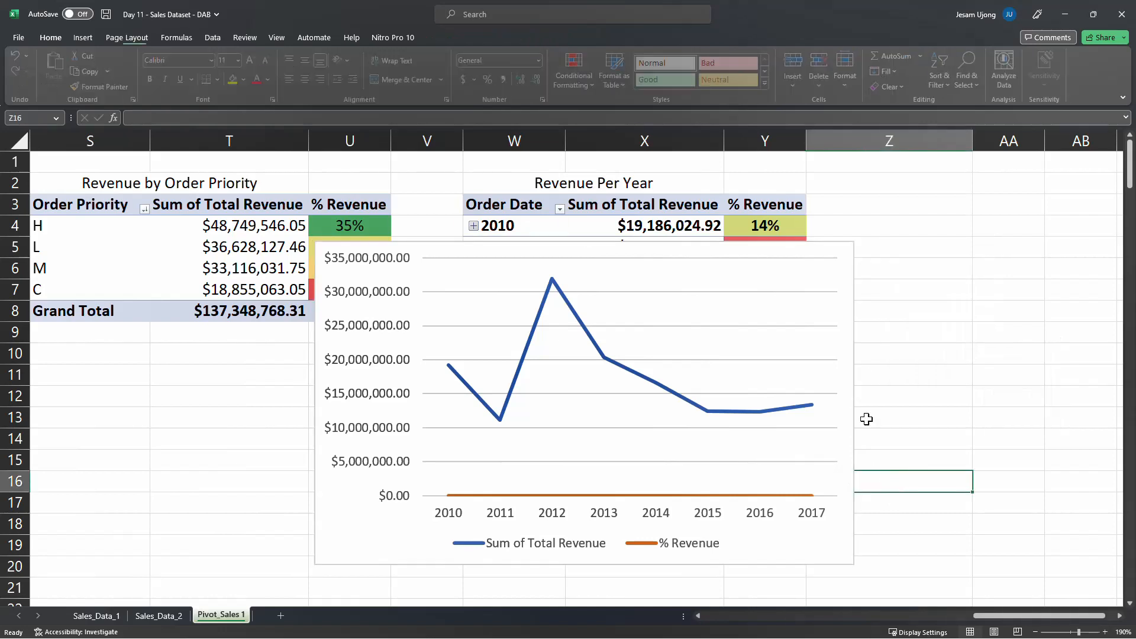
click(836, 280)
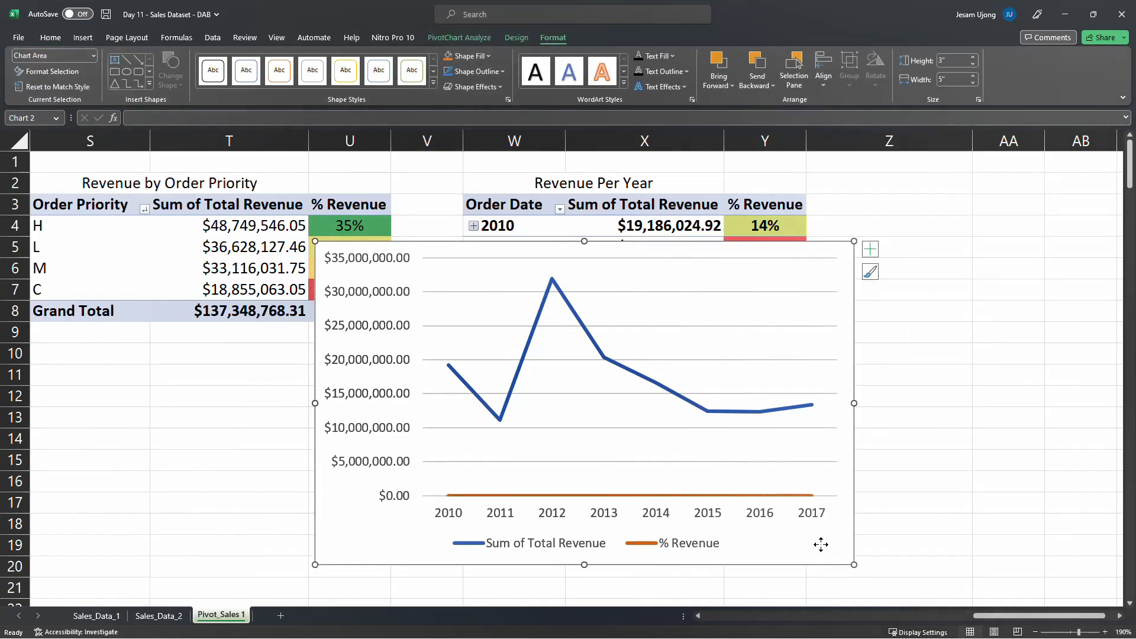
drag(820, 544, 923, 512)
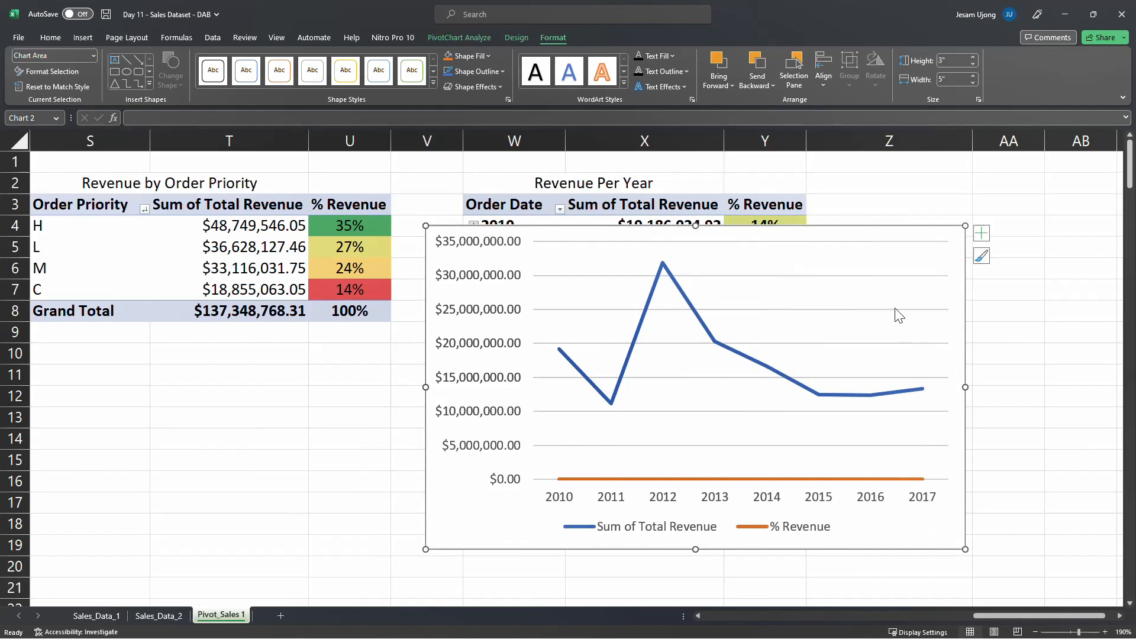
Examine the yearly chart's data source for a way to remove the % Revenue series, and cancel without changes
right_click(849, 297)
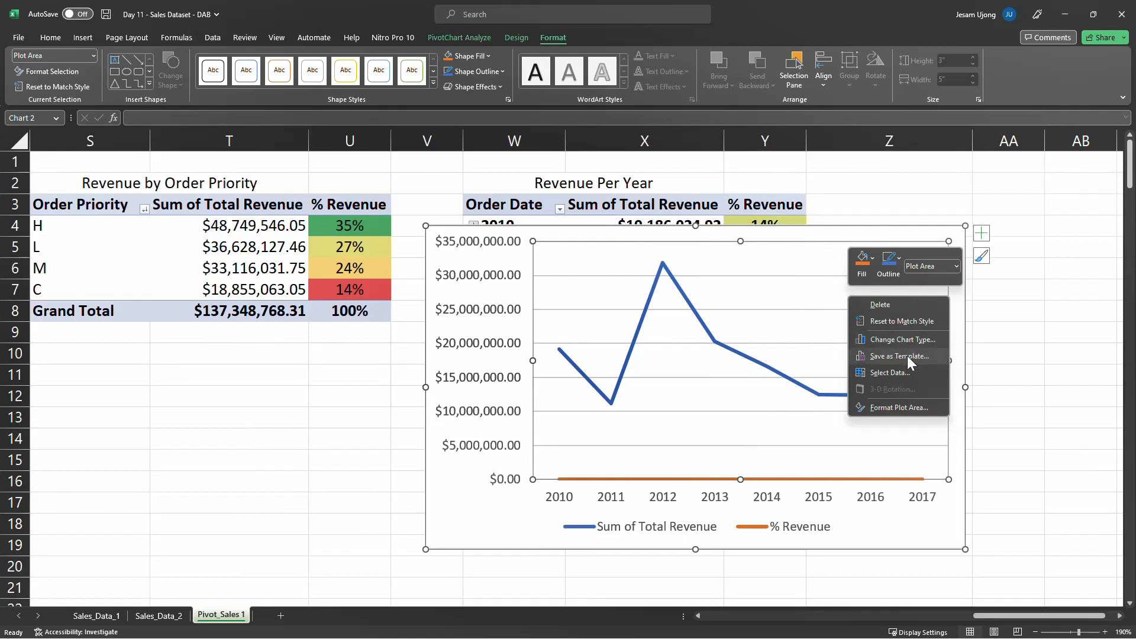
click(897, 371)
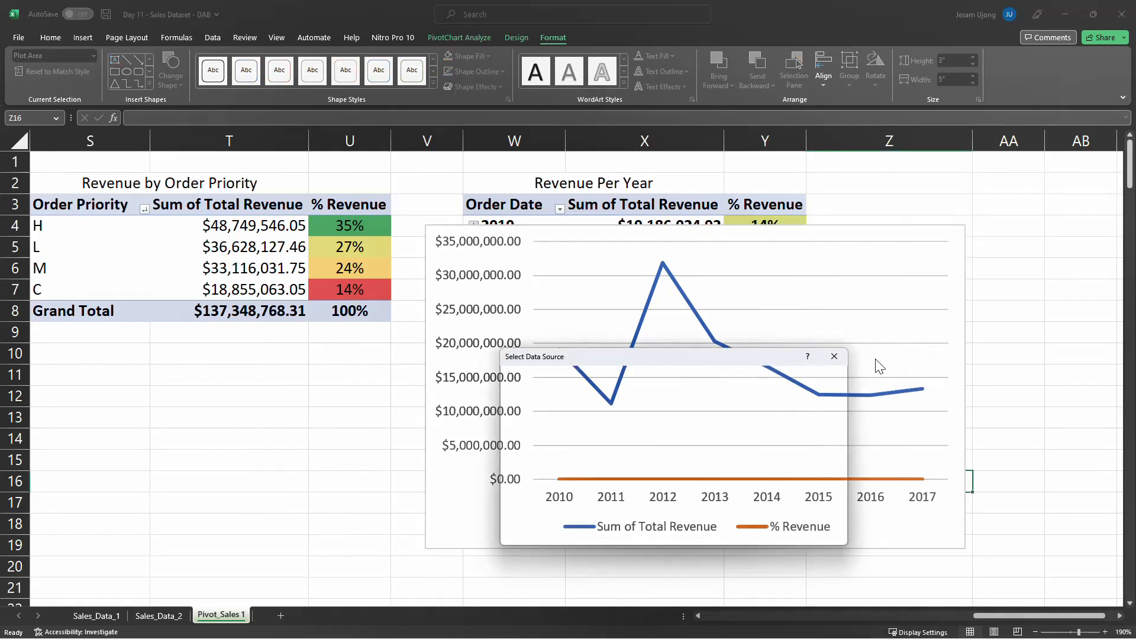
drag(770, 353, 676, 250)
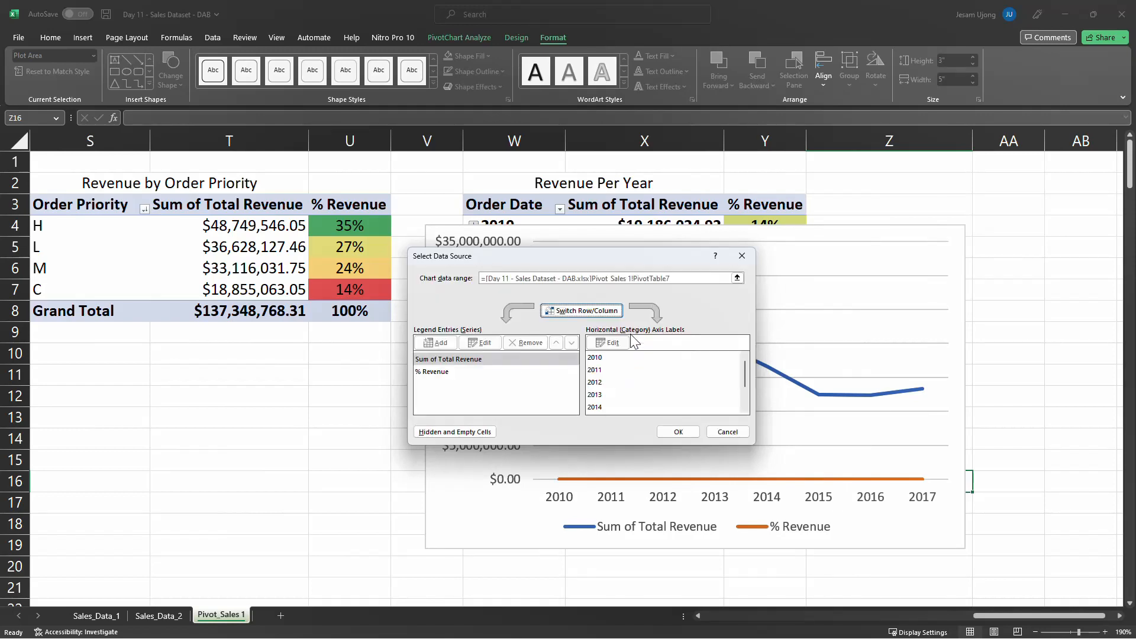
click(444, 371)
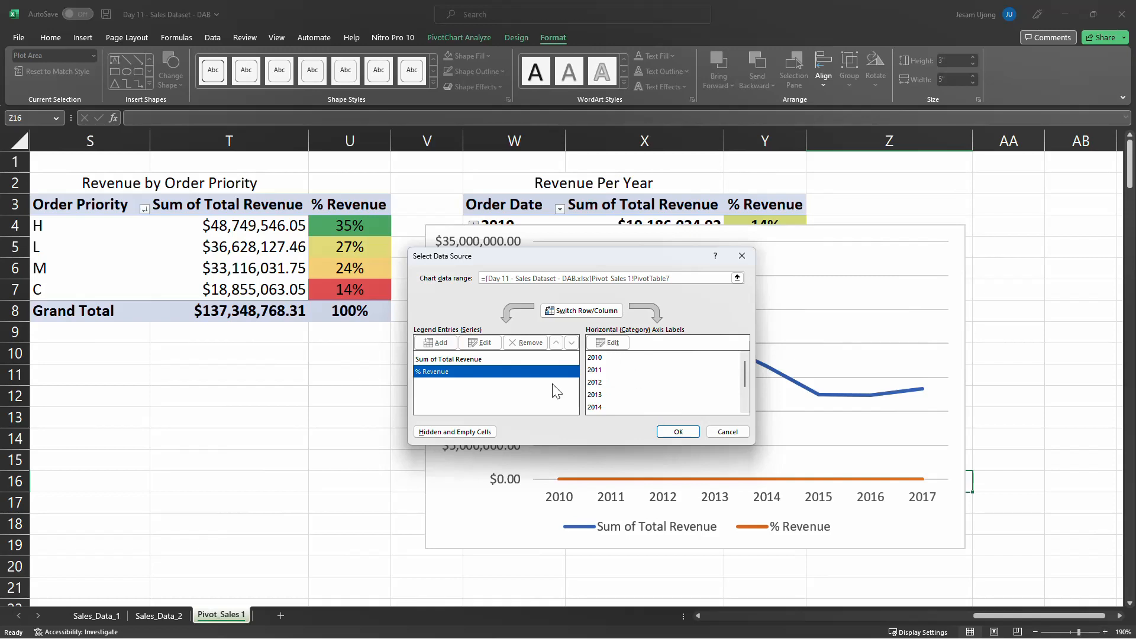
click(497, 360)
click(482, 373)
click(728, 432)
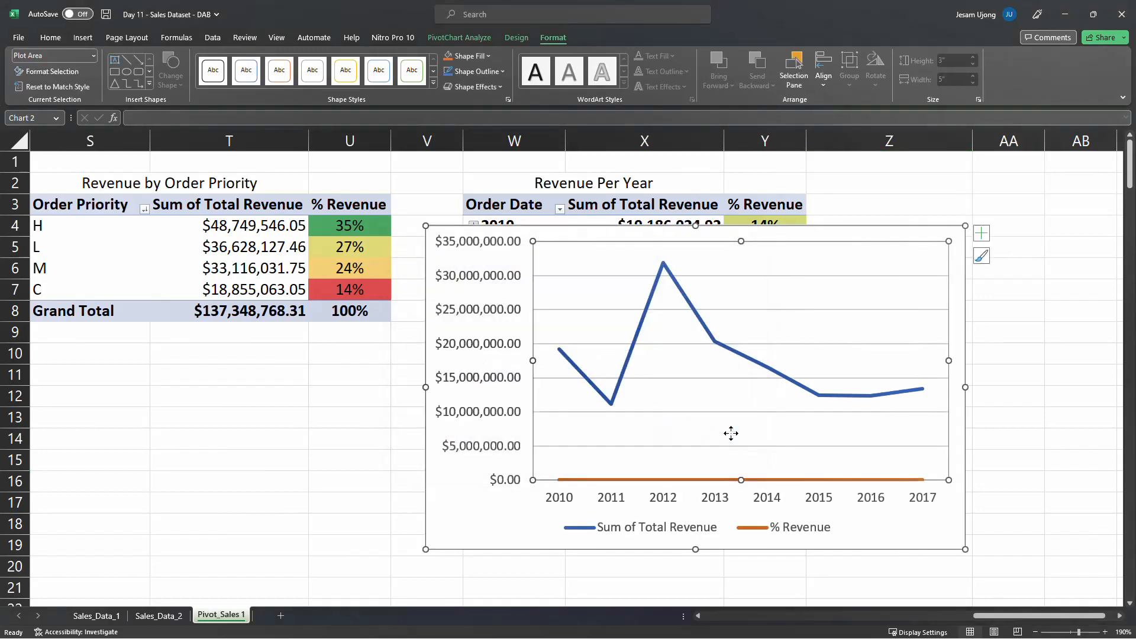
Reopen the data source settings from the chart area, select the % Revenue series and close them unchanged
click(941, 232)
right_click(934, 238)
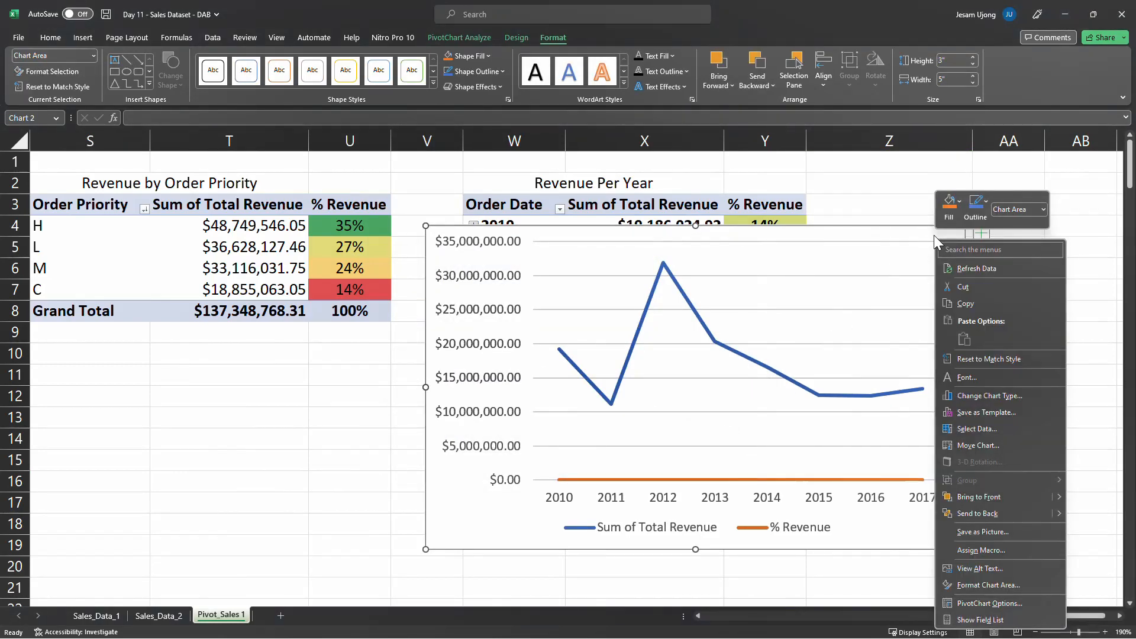
click(994, 433)
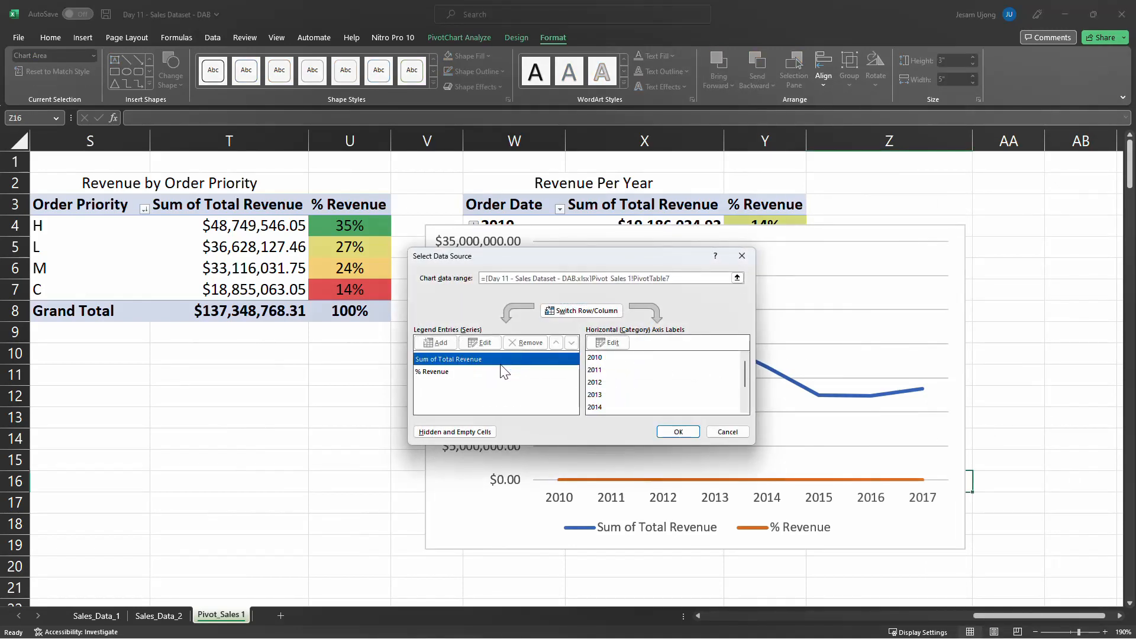
click(438, 371)
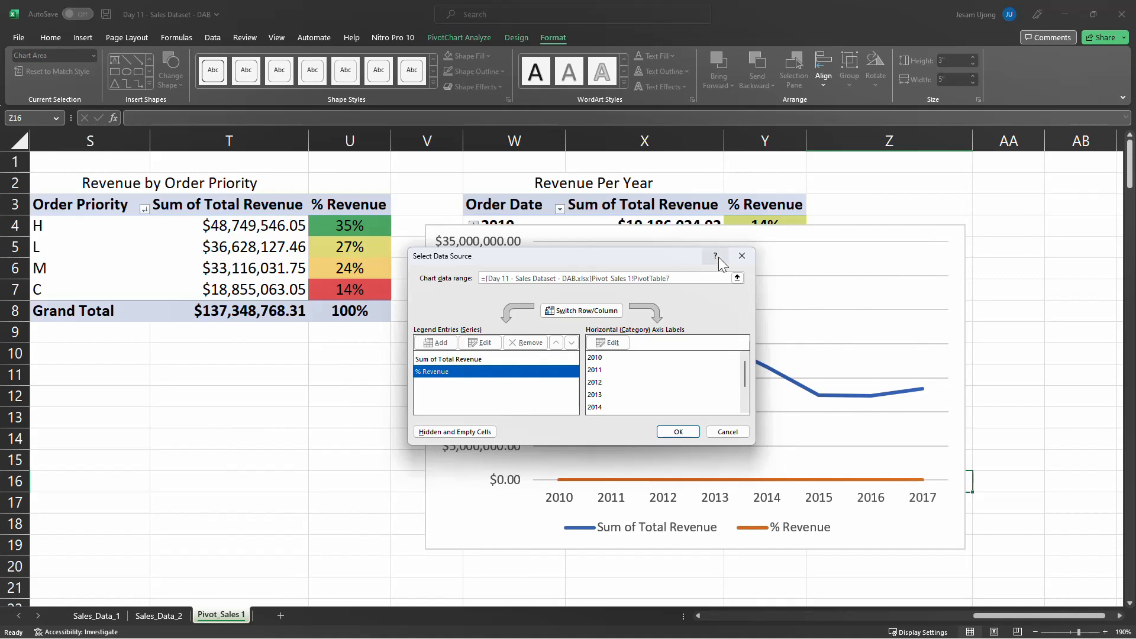
click(741, 256)
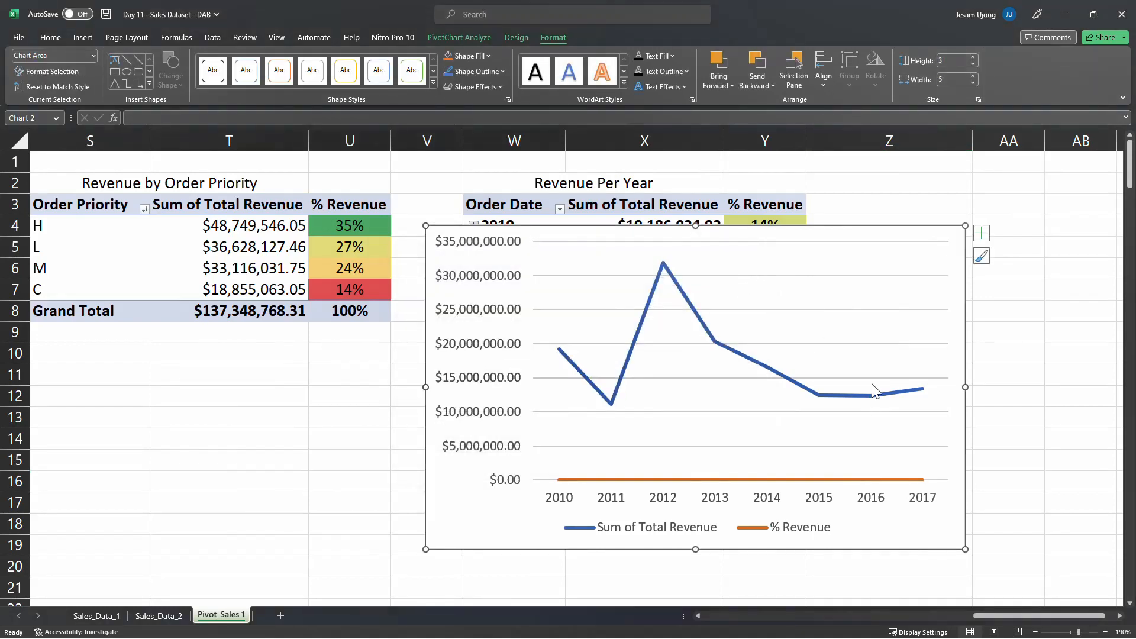
Check the legend, the horizontal axis and the plot area's data source for a way to drop the % Revenue line
click(794, 534)
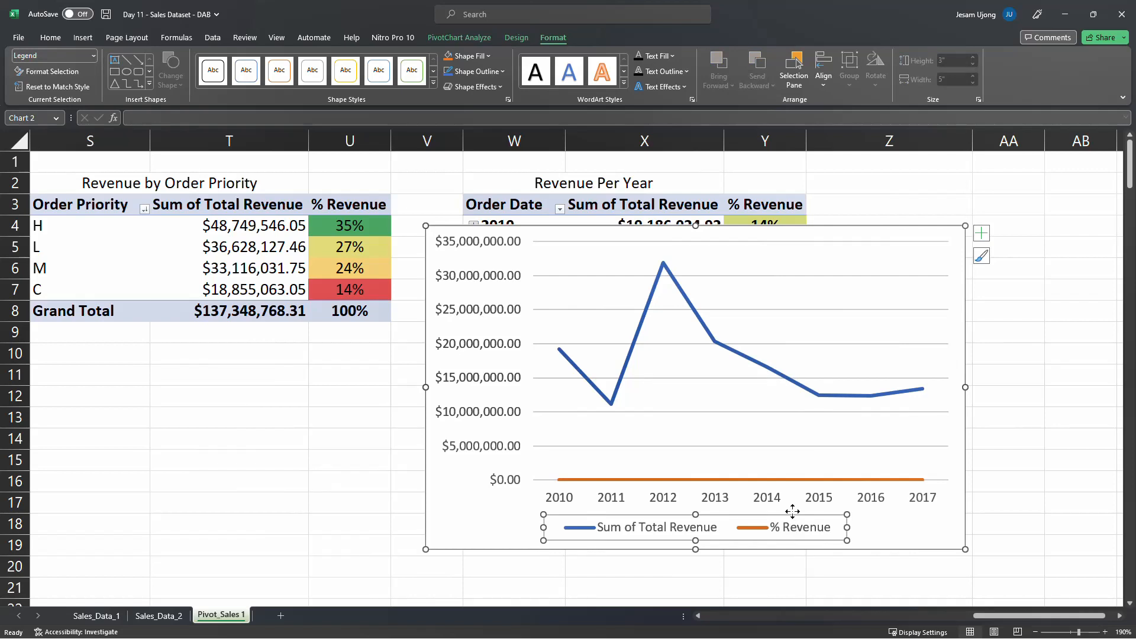
click(737, 480)
click(737, 479)
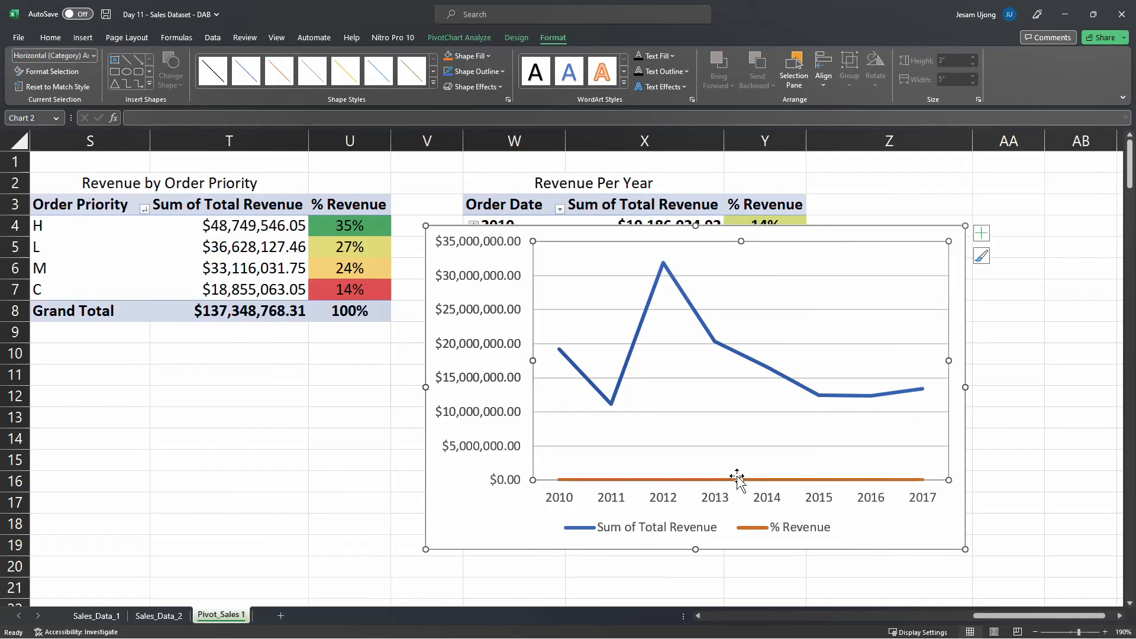
right_click(824, 356)
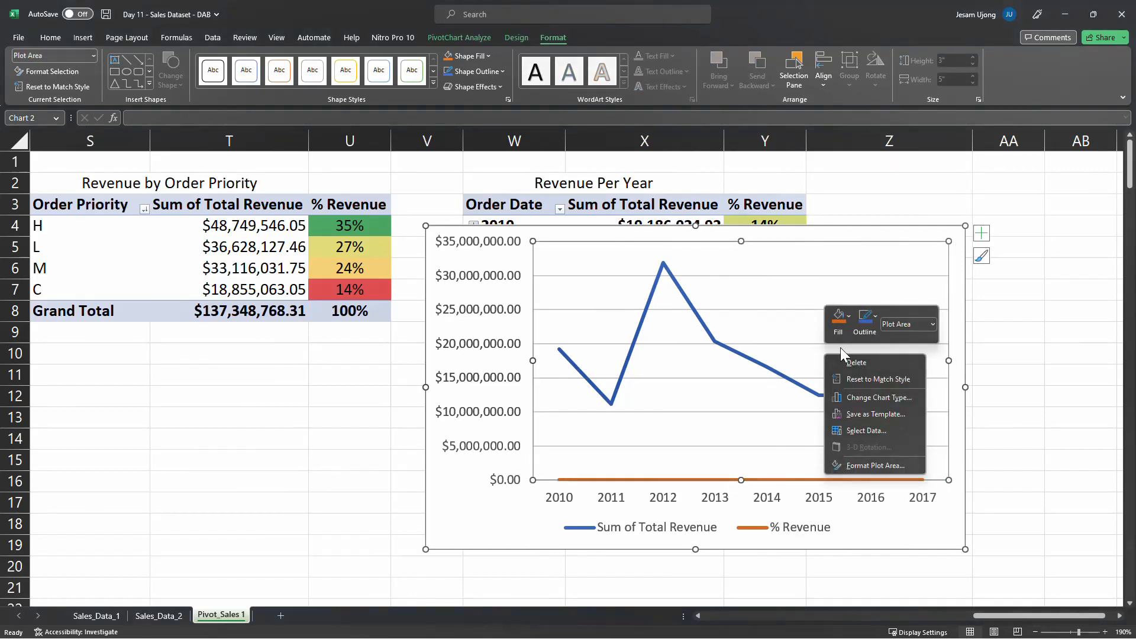
click(893, 431)
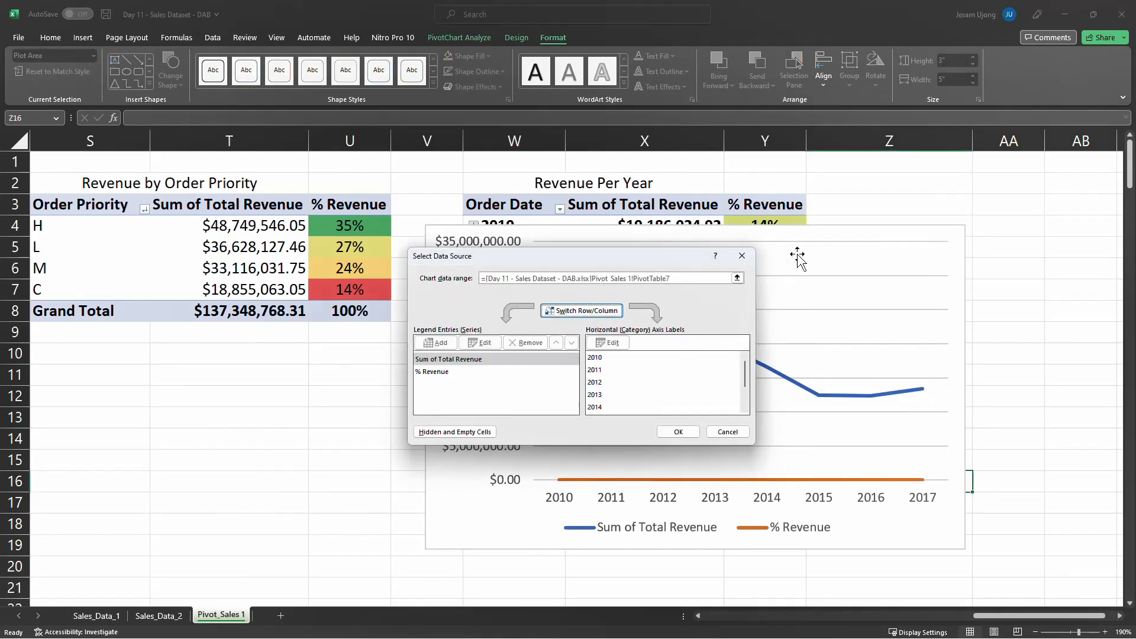
key(Escape)
Change the yearly revenue chart to a custom combo with both Sum of Total Revenue and % Revenue as Stacked Area
click(932, 237)
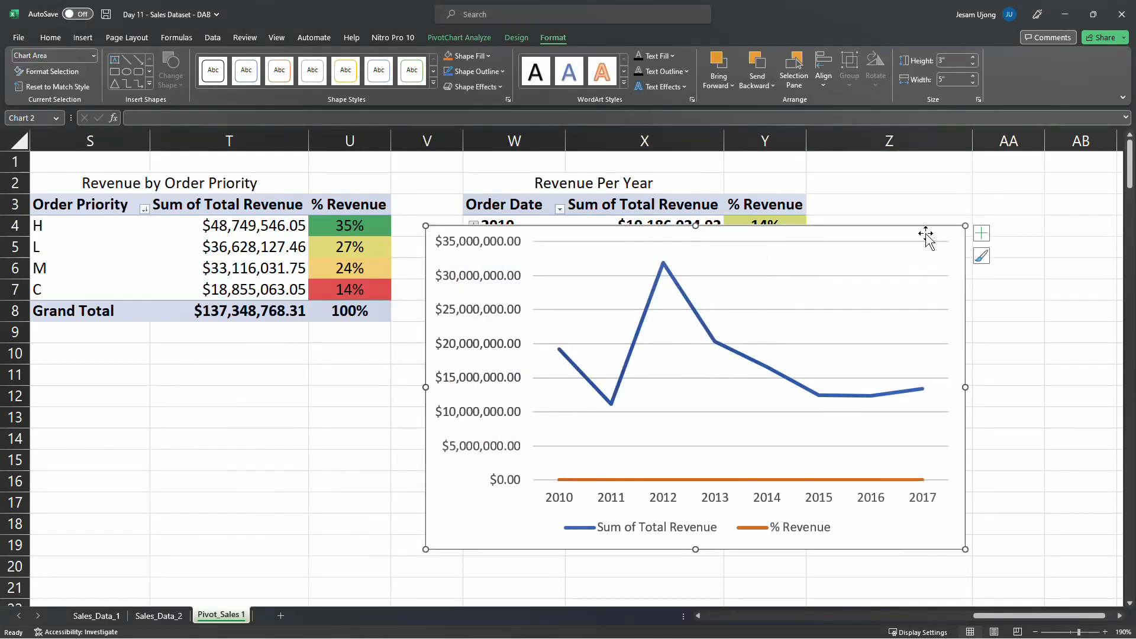
right_click(925, 233)
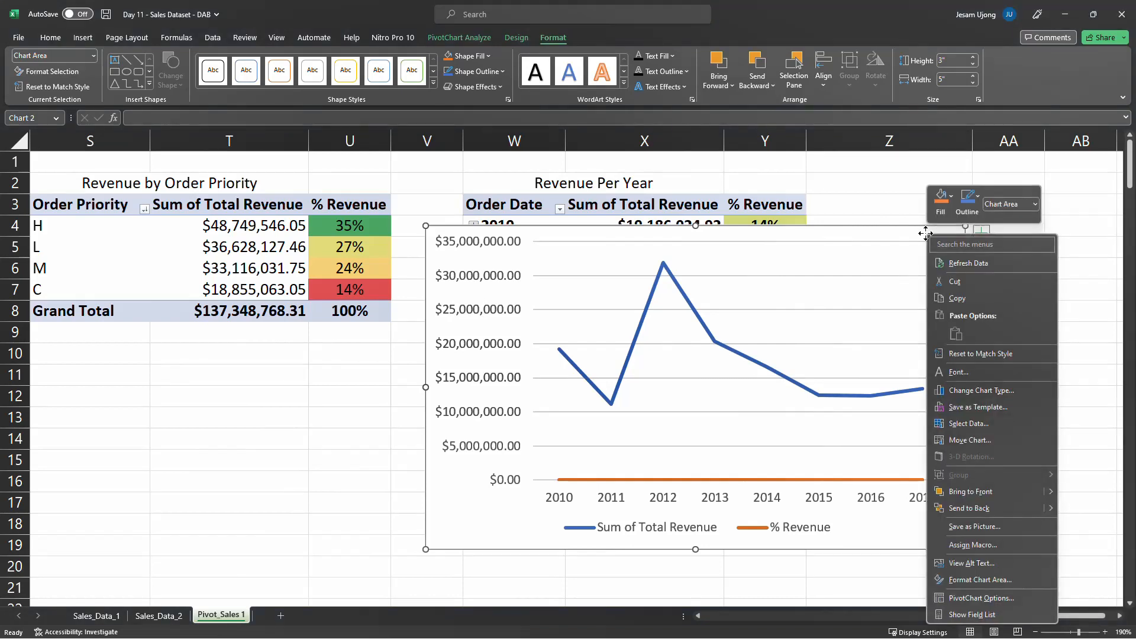
click(979, 391)
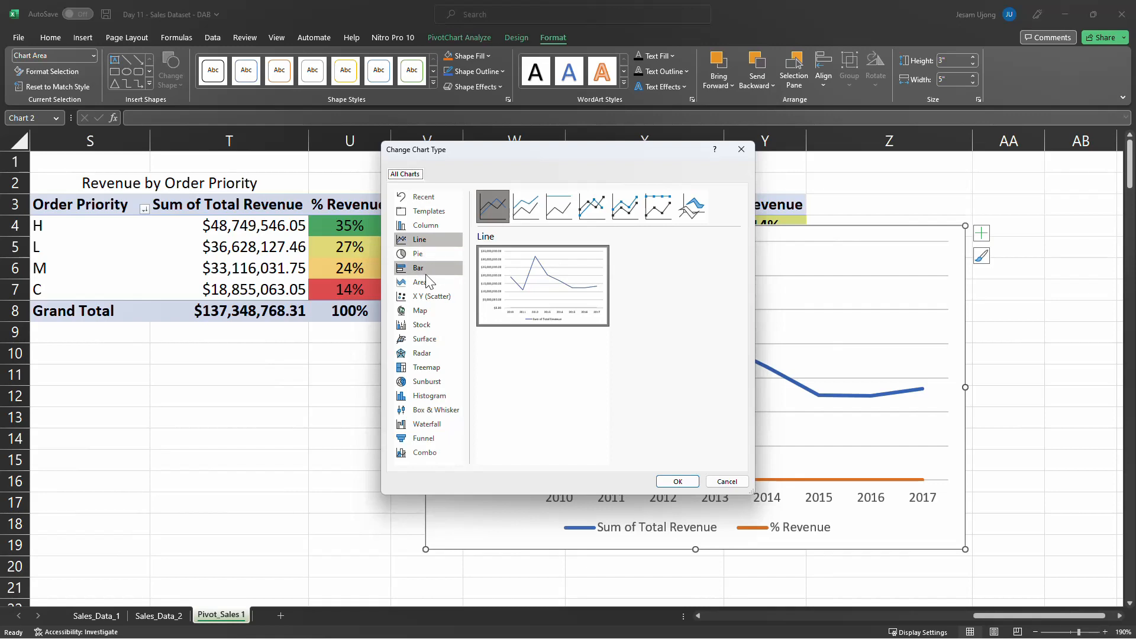
click(408, 454)
click(673, 411)
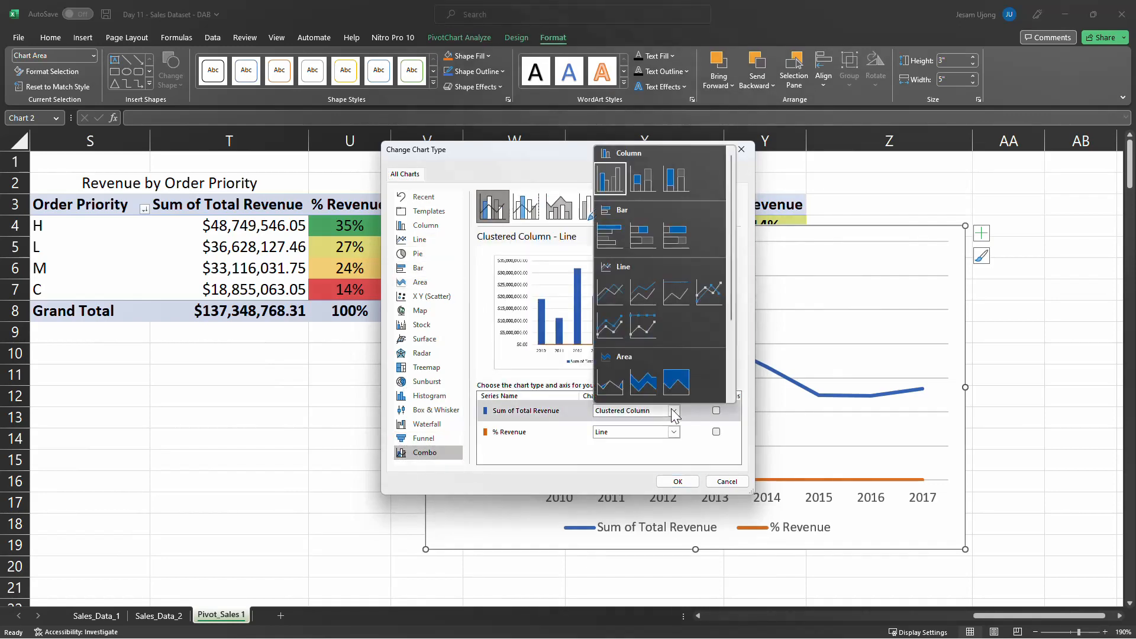
click(634, 386)
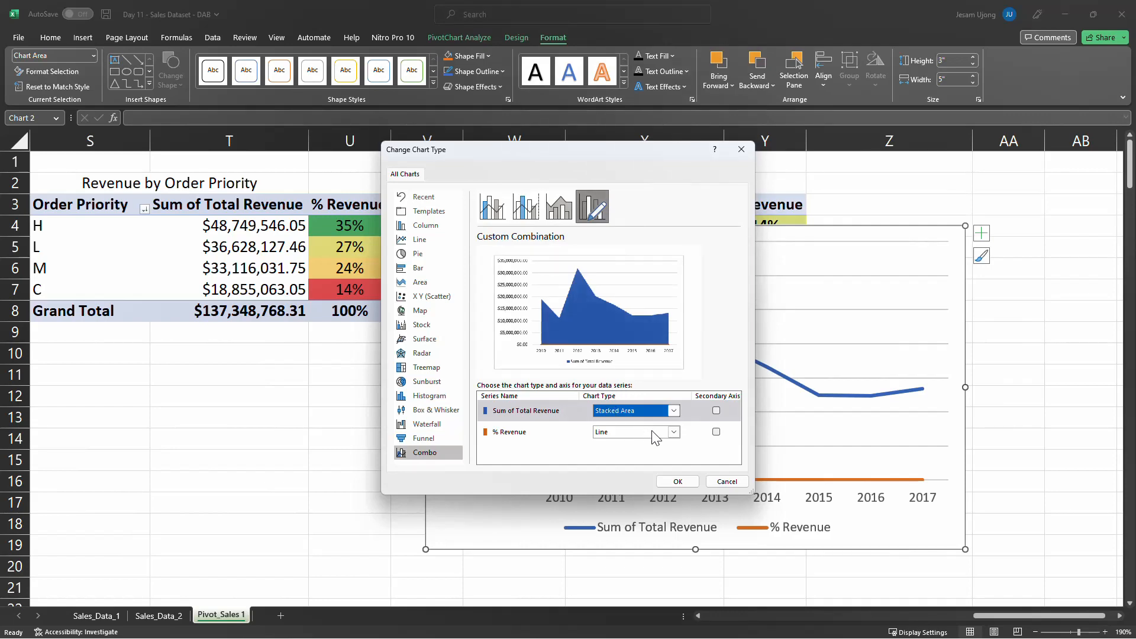
click(674, 431)
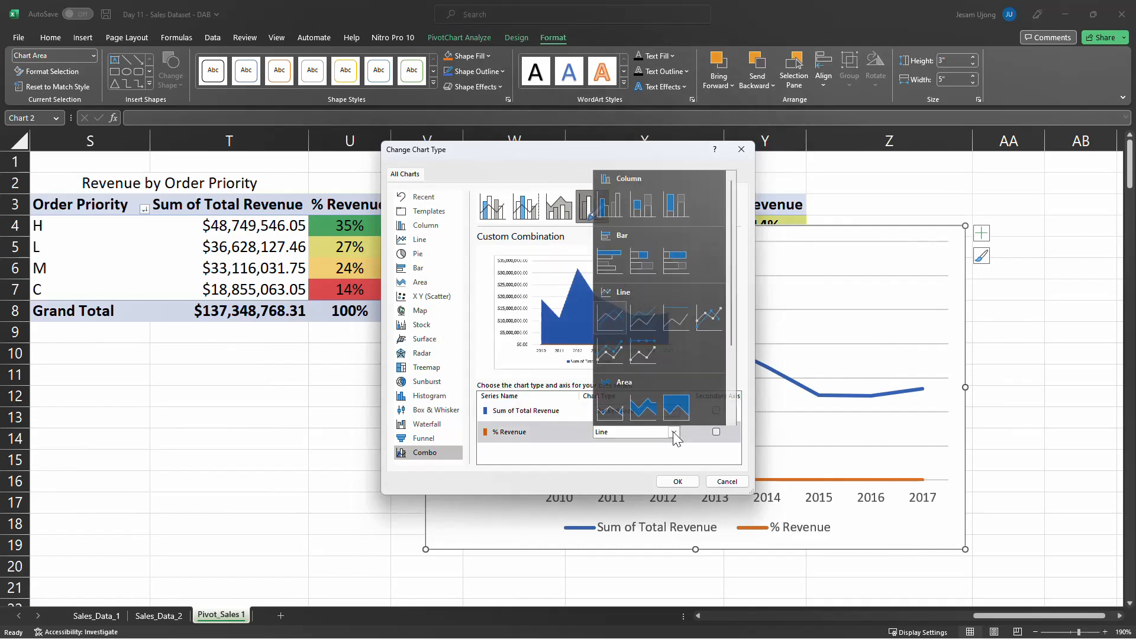
click(644, 404)
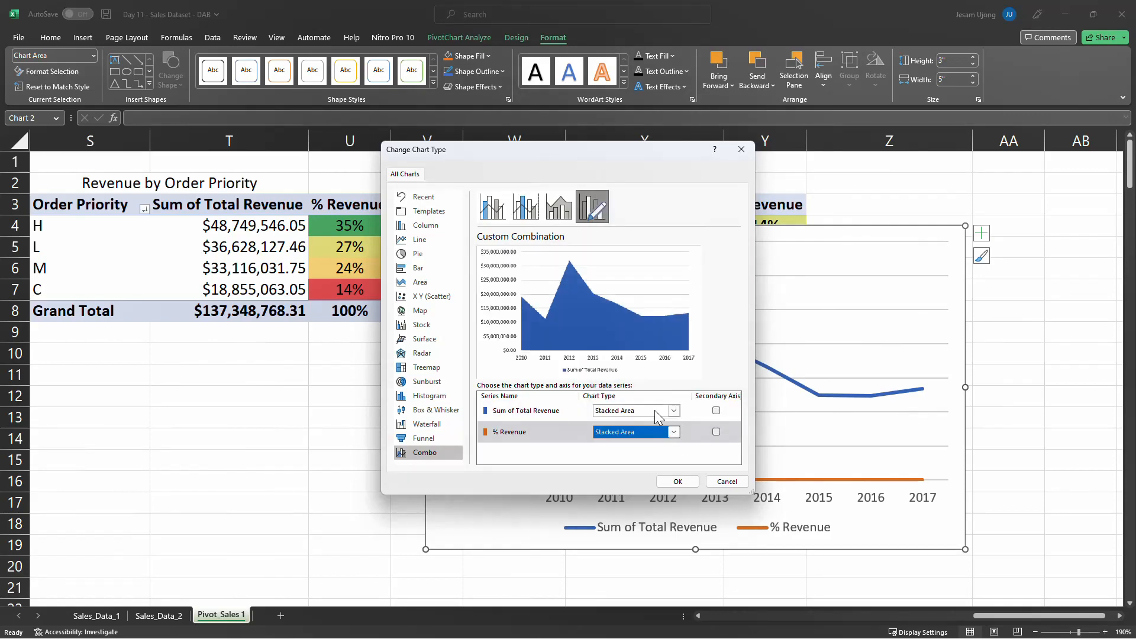
Plot only the % Revenue series on the secondary axis and apply the combo chart settings
click(716, 432)
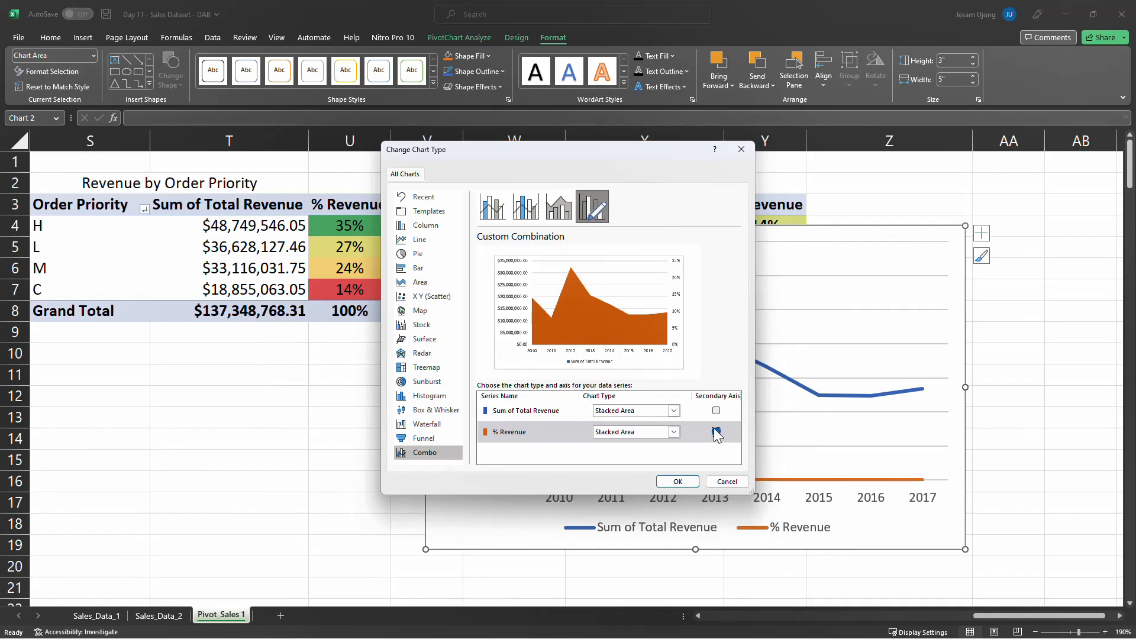
click(716, 432)
click(717, 410)
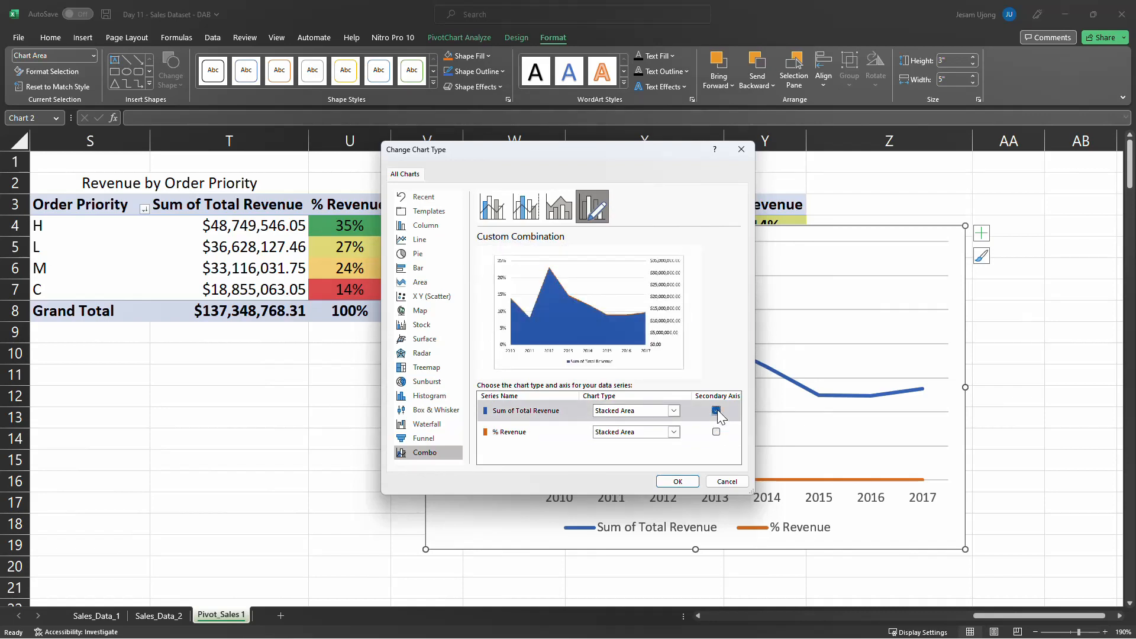
click(716, 410)
click(716, 432)
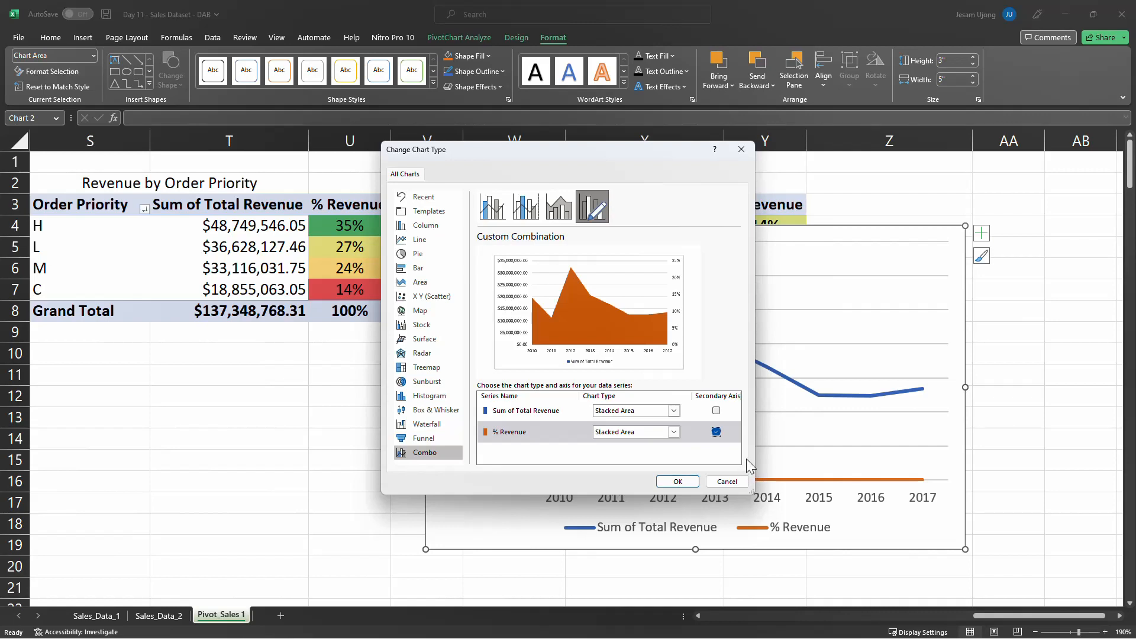
drag(669, 155, 586, 178)
click(595, 505)
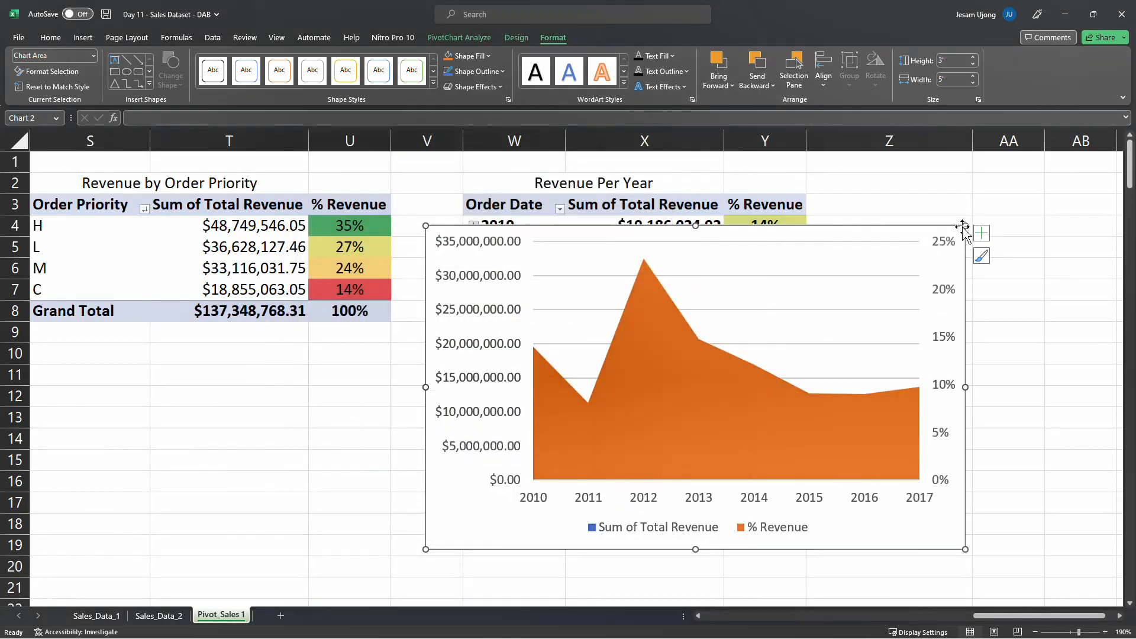
Add data labels to the yearly area chart and delete the % Revenue series' labels
click(981, 233)
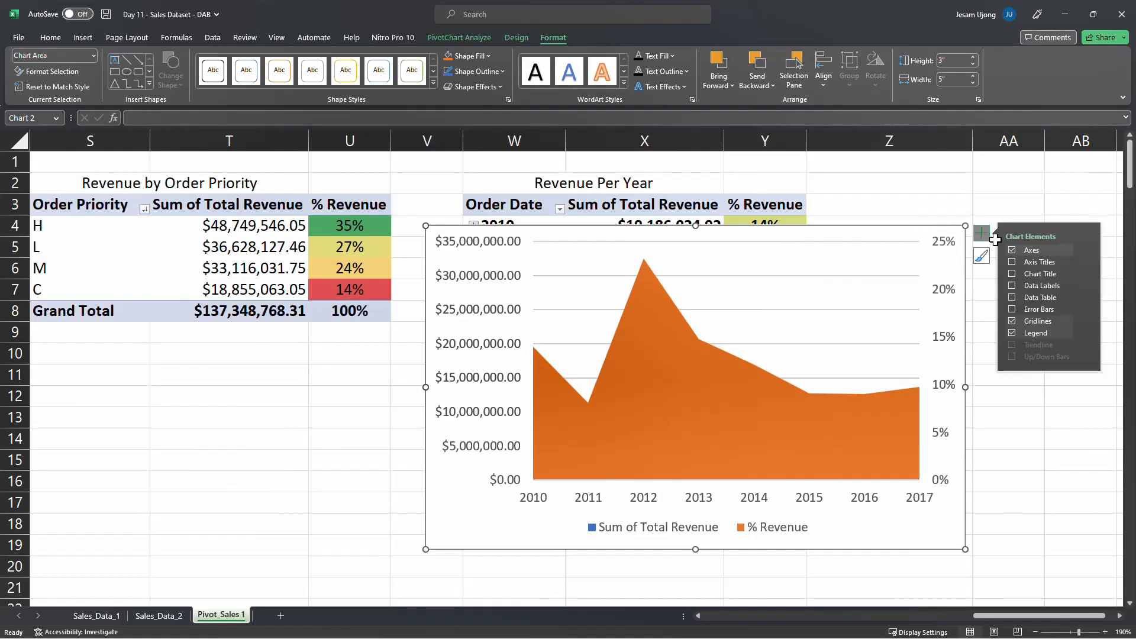
click(1012, 286)
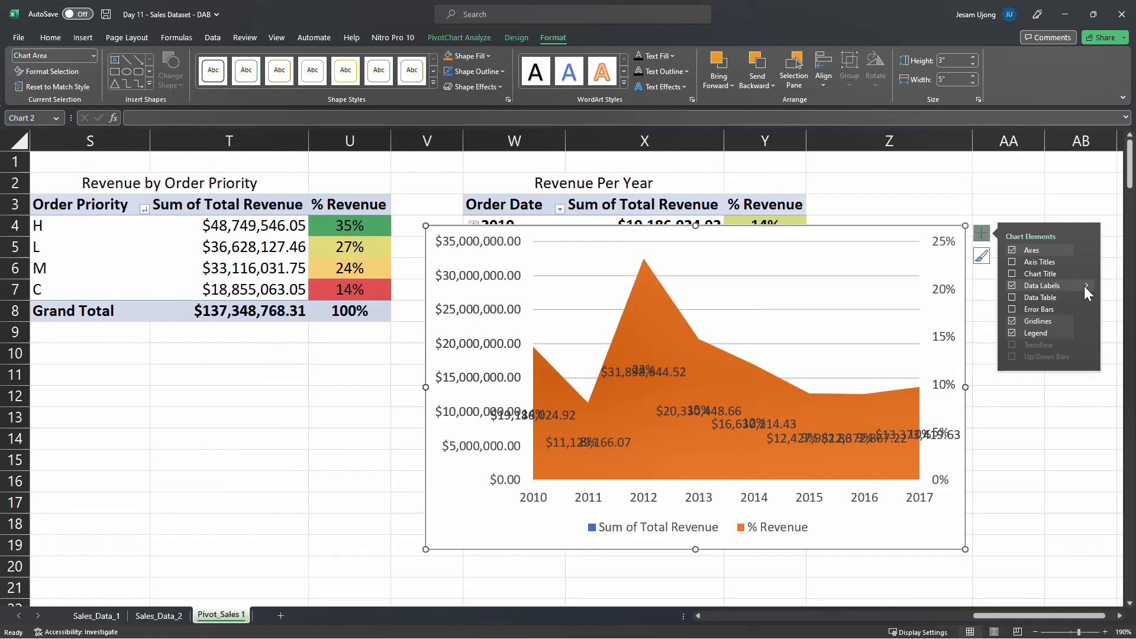
click(654, 365)
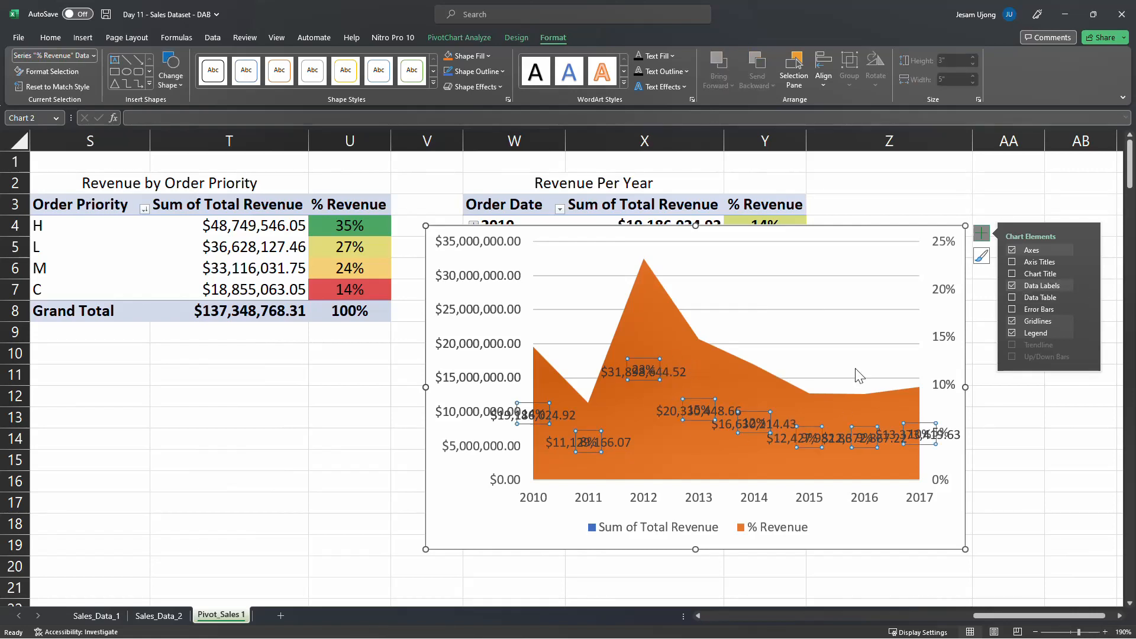
key(Delete)
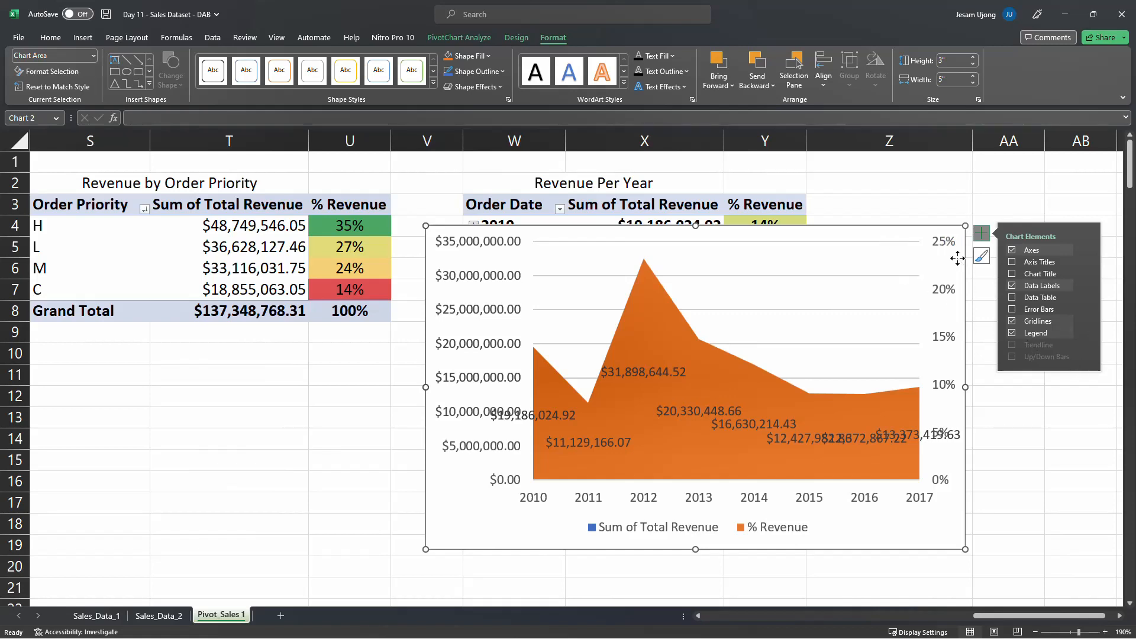
Shift the yearly chart toward the Revenue by Order Priority table and add a chart title
drag(441, 529, 304, 549)
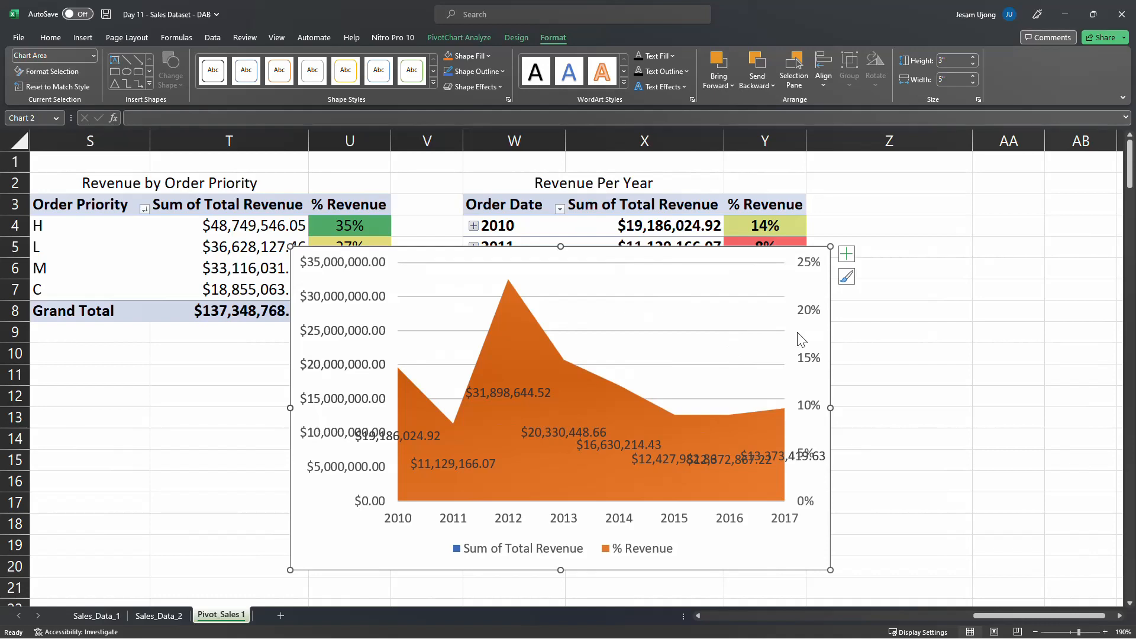
click(846, 254)
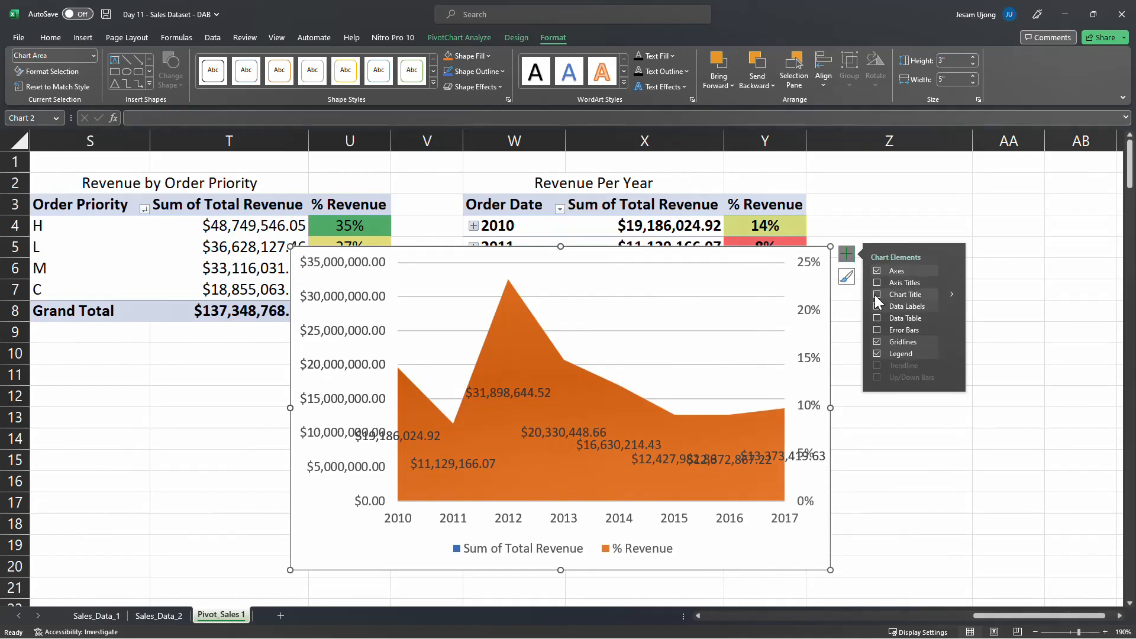
click(875, 295)
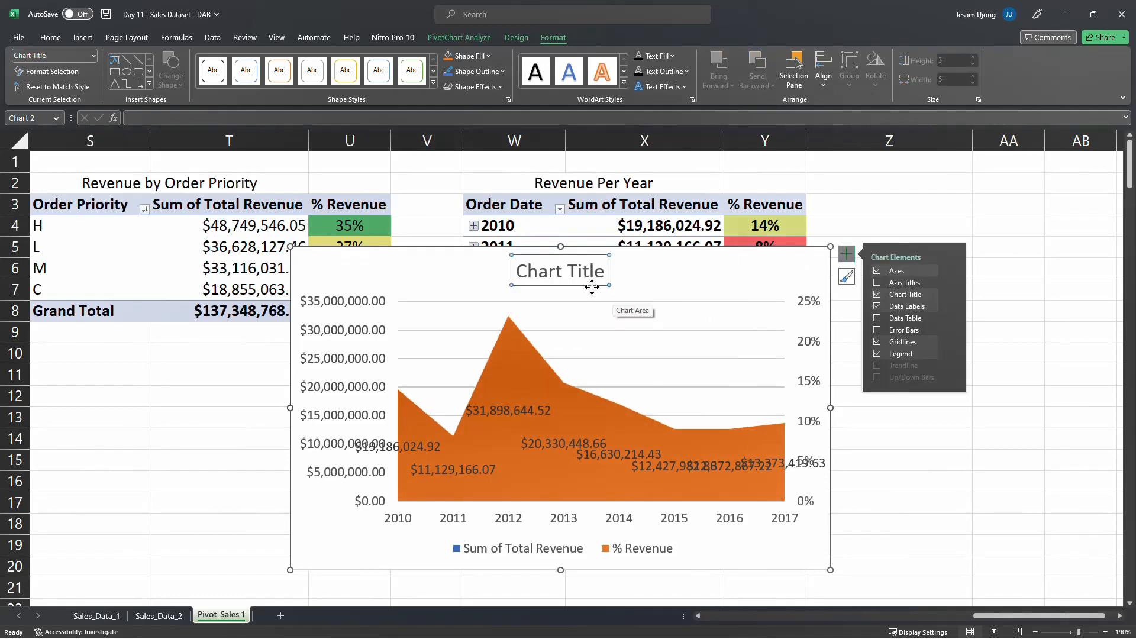
Set the yearly chart's title text to "Revenue Per Year" on a single line
drag(978, 615, 964, 611)
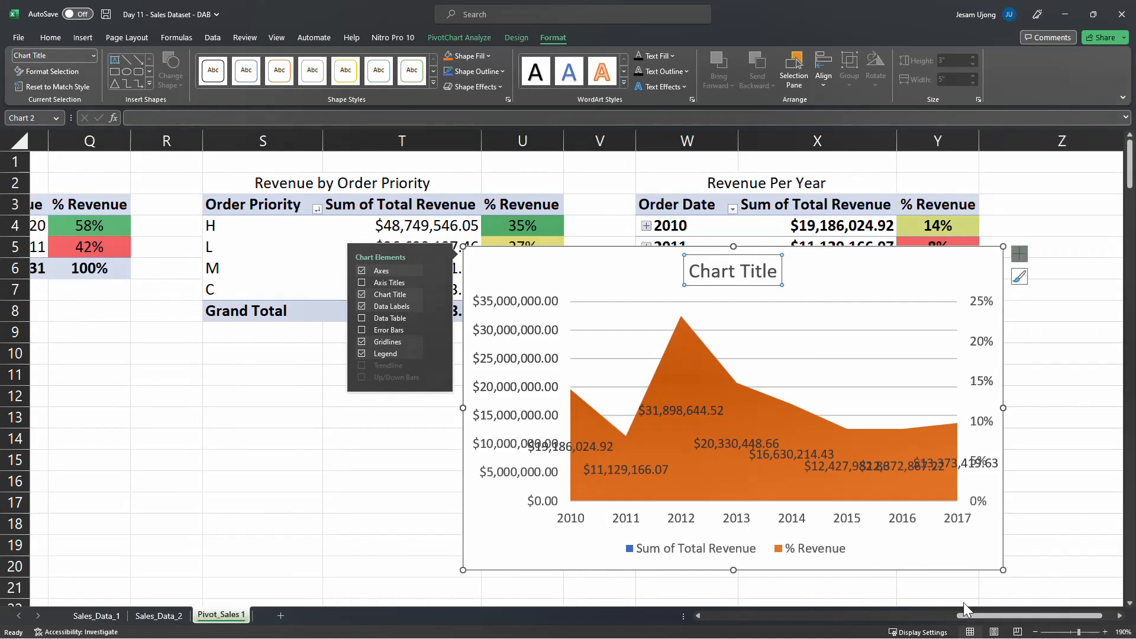
click(744, 267)
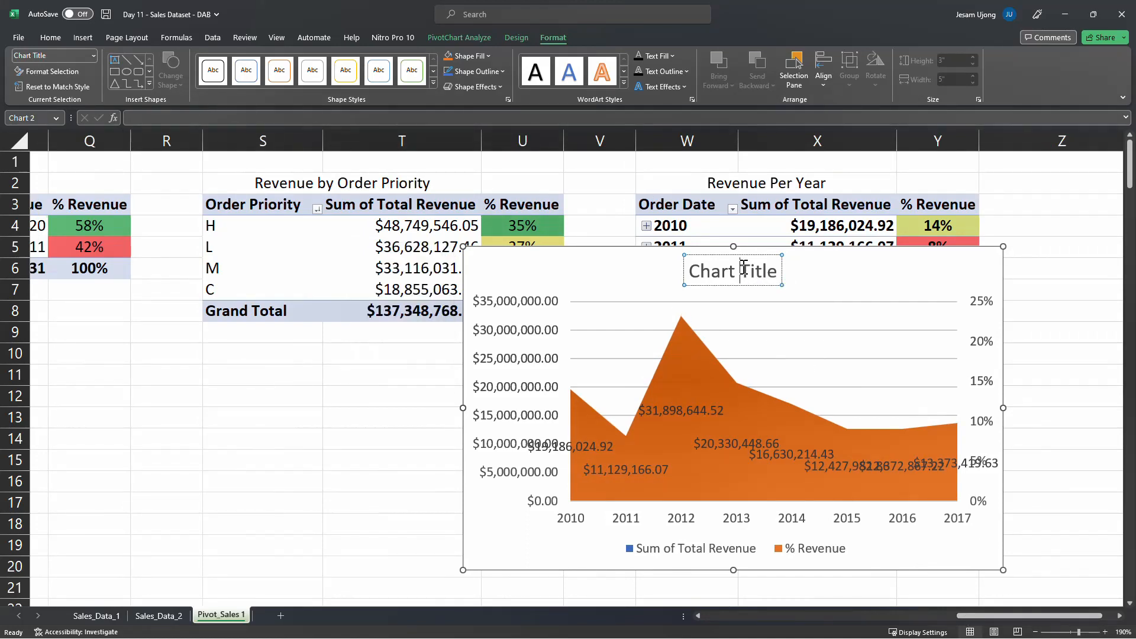
key(ctrl+a)
text(Revenue)
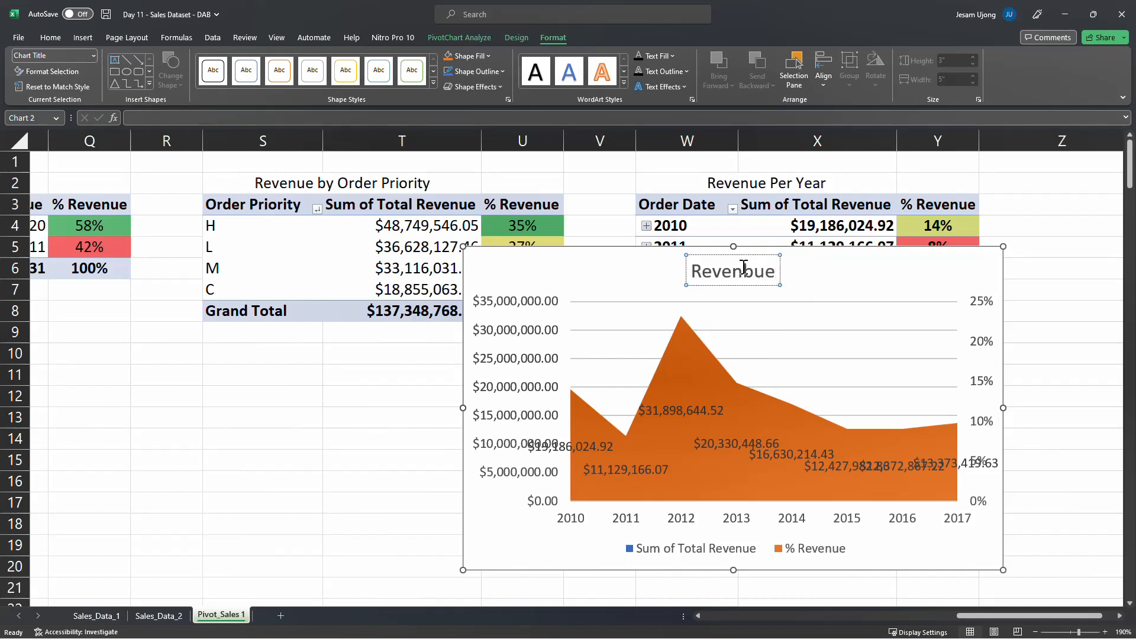
key(alt+Tab)
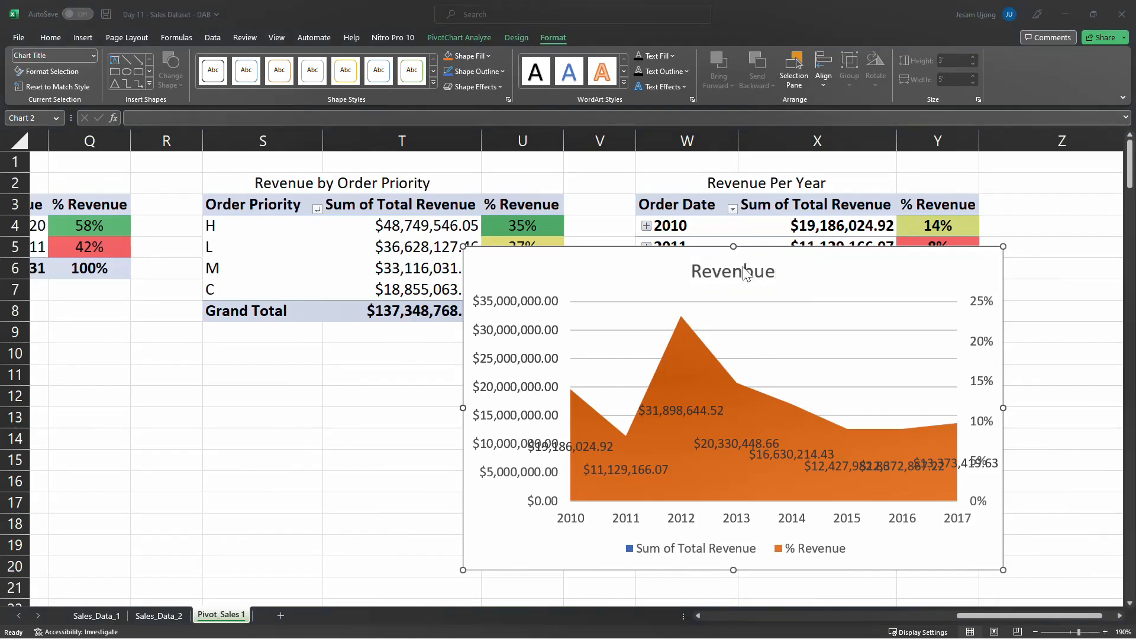
double_click(746, 273)
text(Reve)
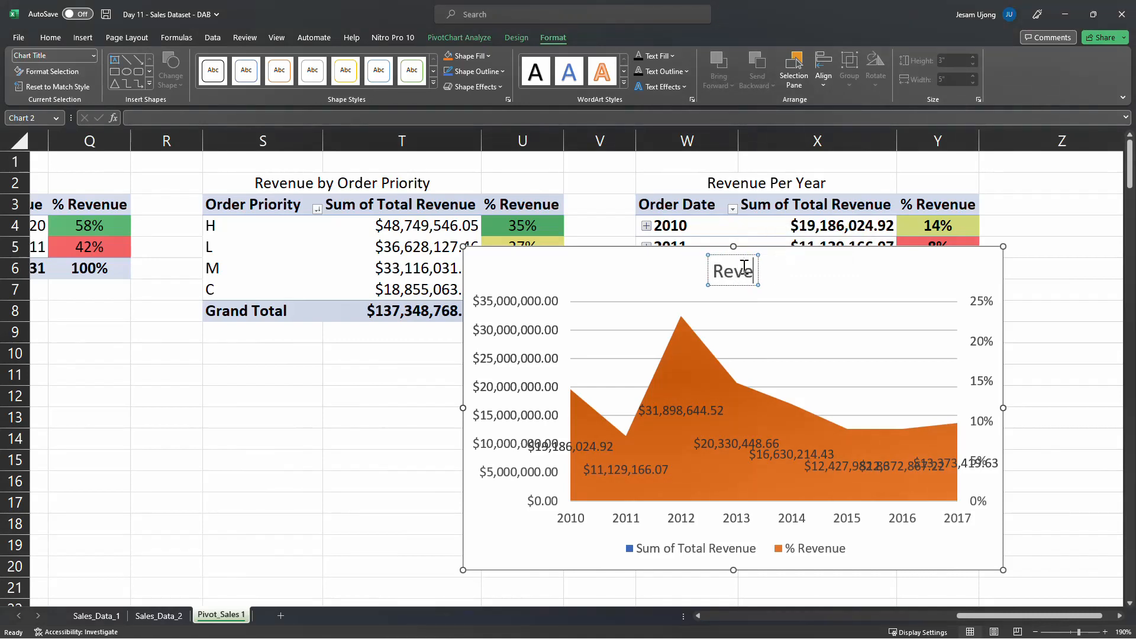
text(nue Per Year)
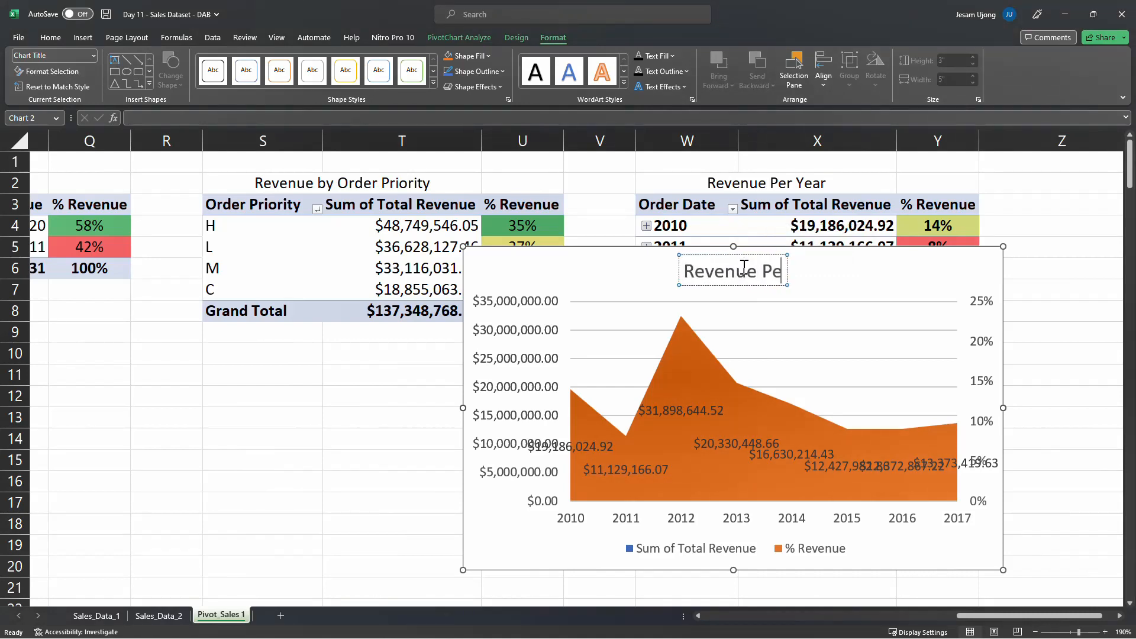
key(Return)
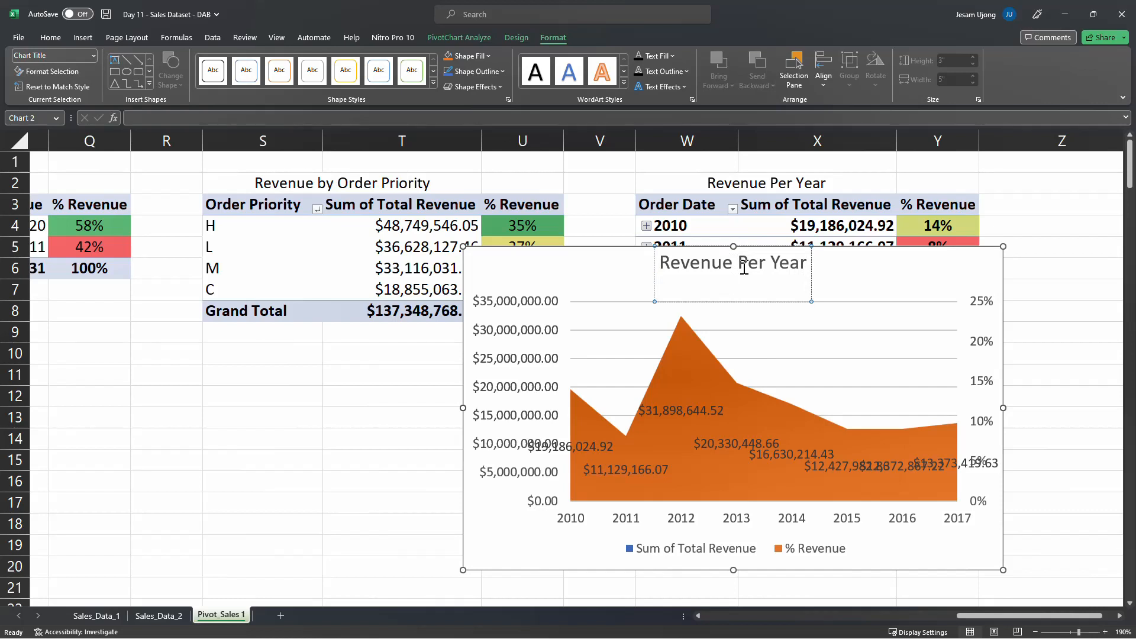
key(BackSpace)
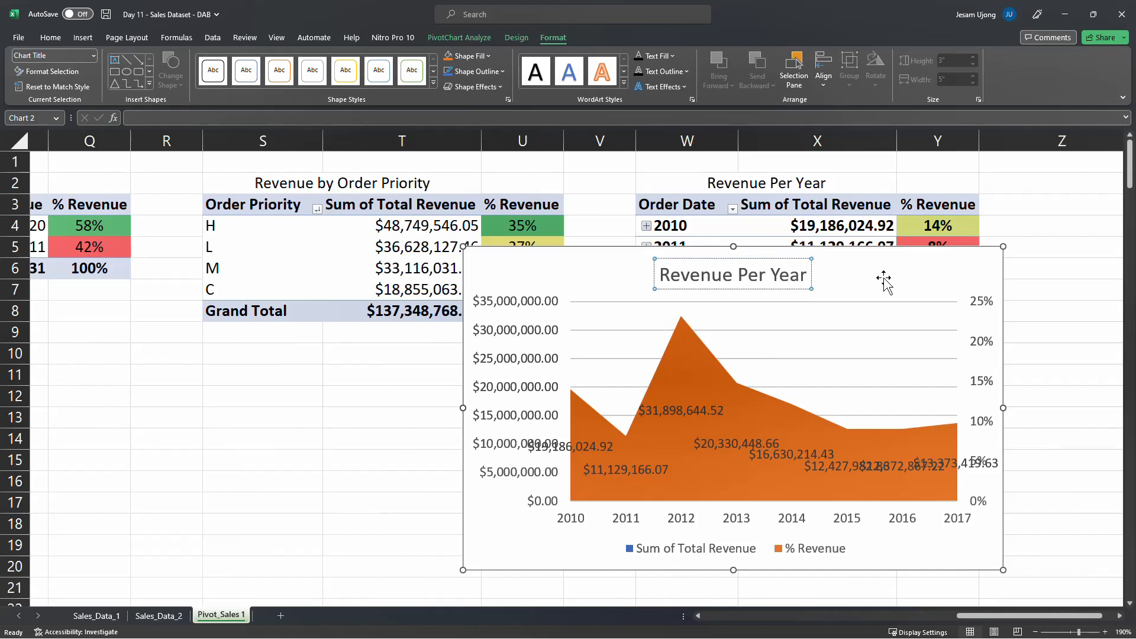
Move the Revenue Per Year chart slightly down and remove its gridlines
click(907, 278)
drag(915, 272, 859, 313)
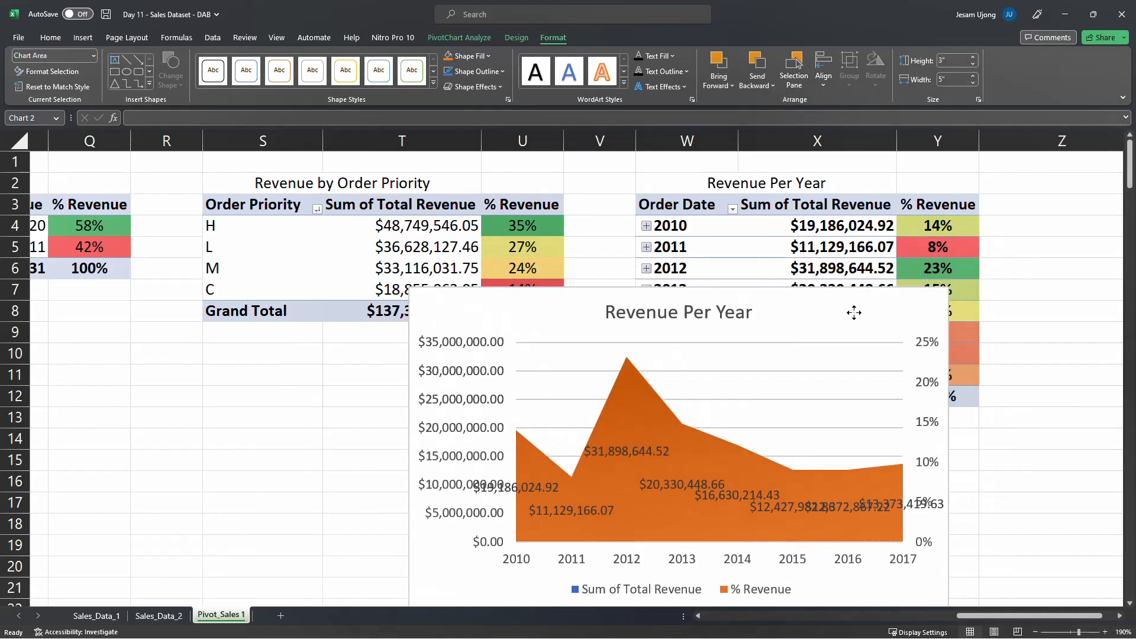
click(964, 295)
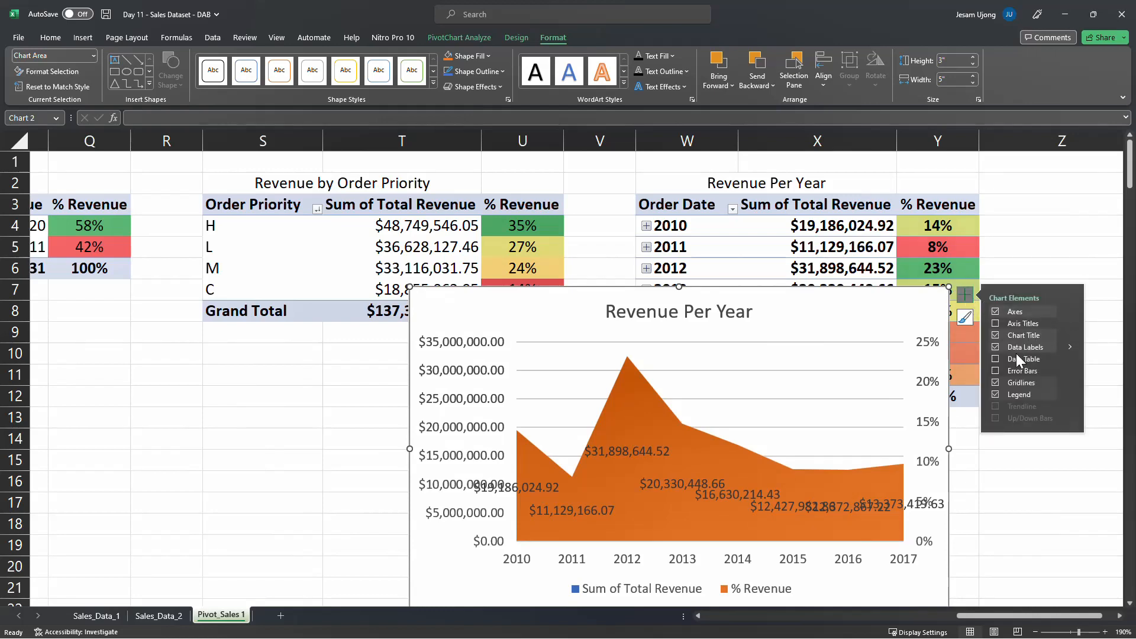
click(995, 383)
Shrink the Revenue Per Year chart to about 2.63" high by 4.68" wide and place it just below its pivot table
drag(792, 308, 790, 255)
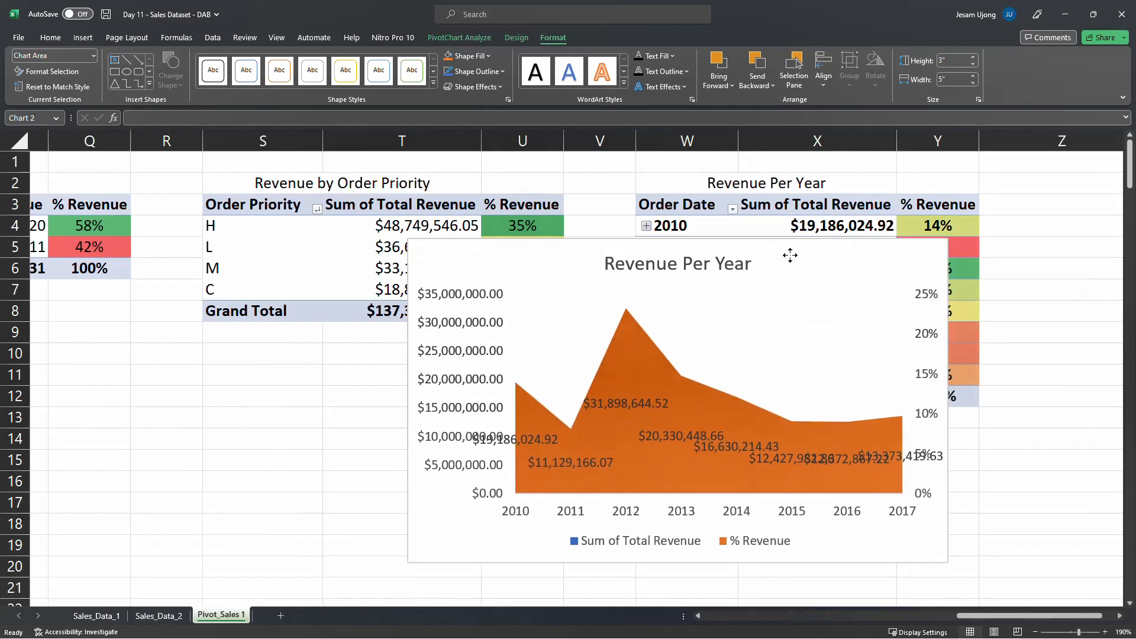
drag(947, 238, 927, 272)
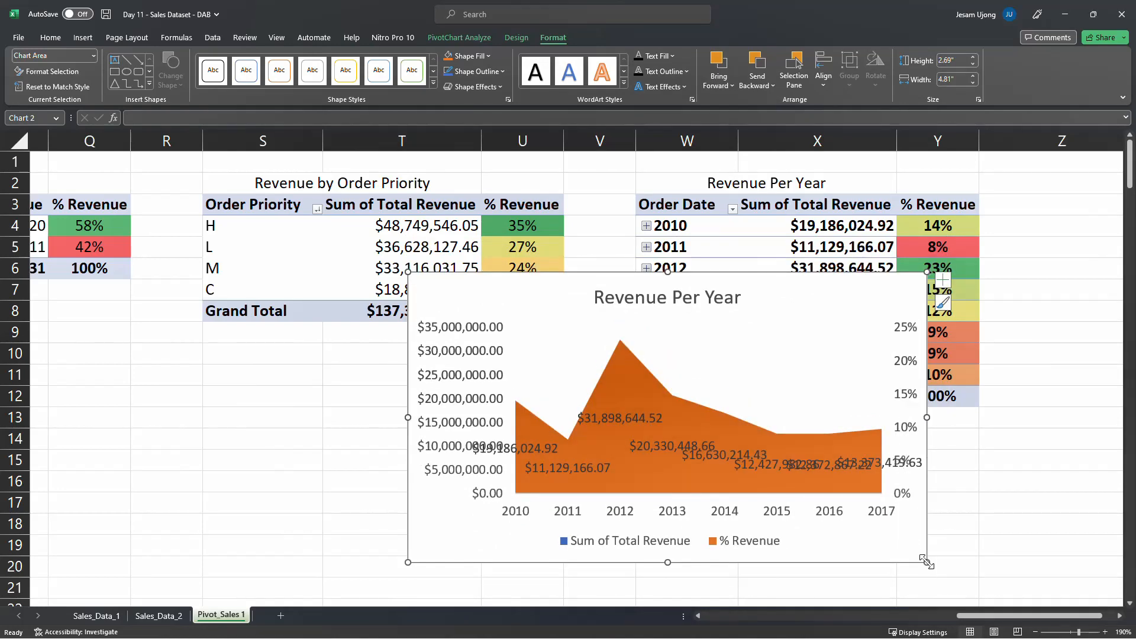
drag(926, 563, 962, 616)
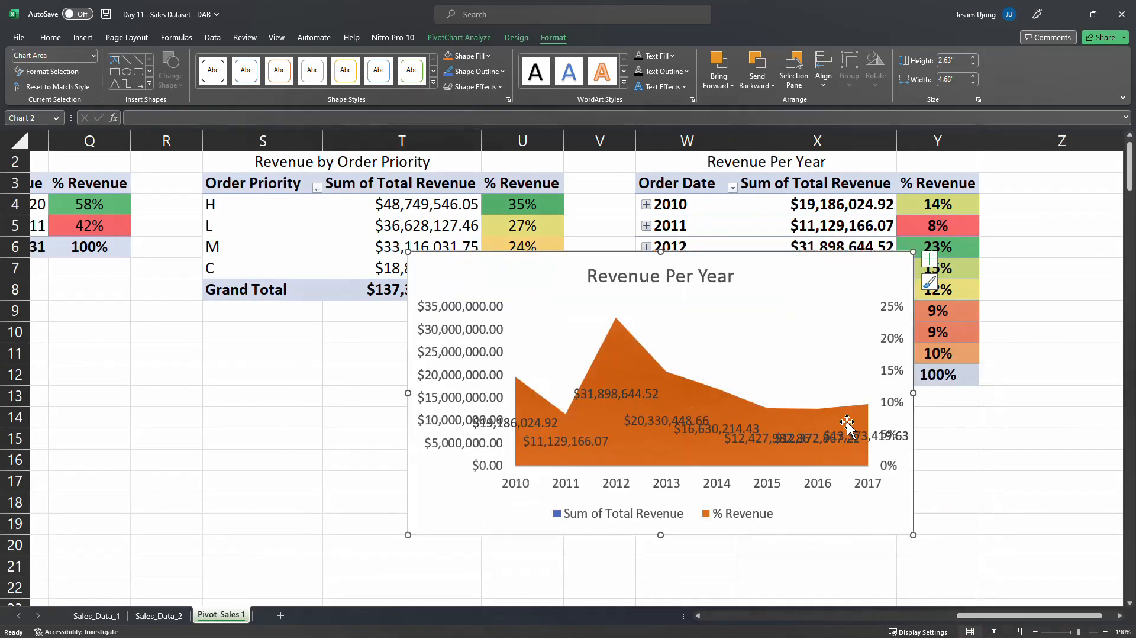
scroll(847, 422, down, 1)
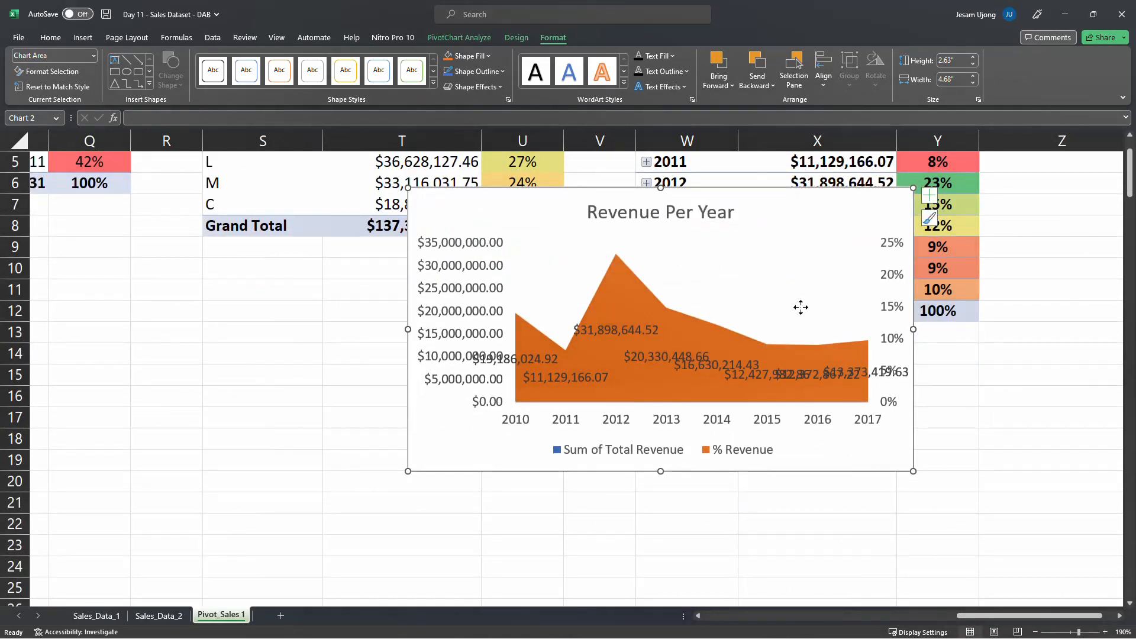
drag(801, 307, 874, 348)
click(436, 309)
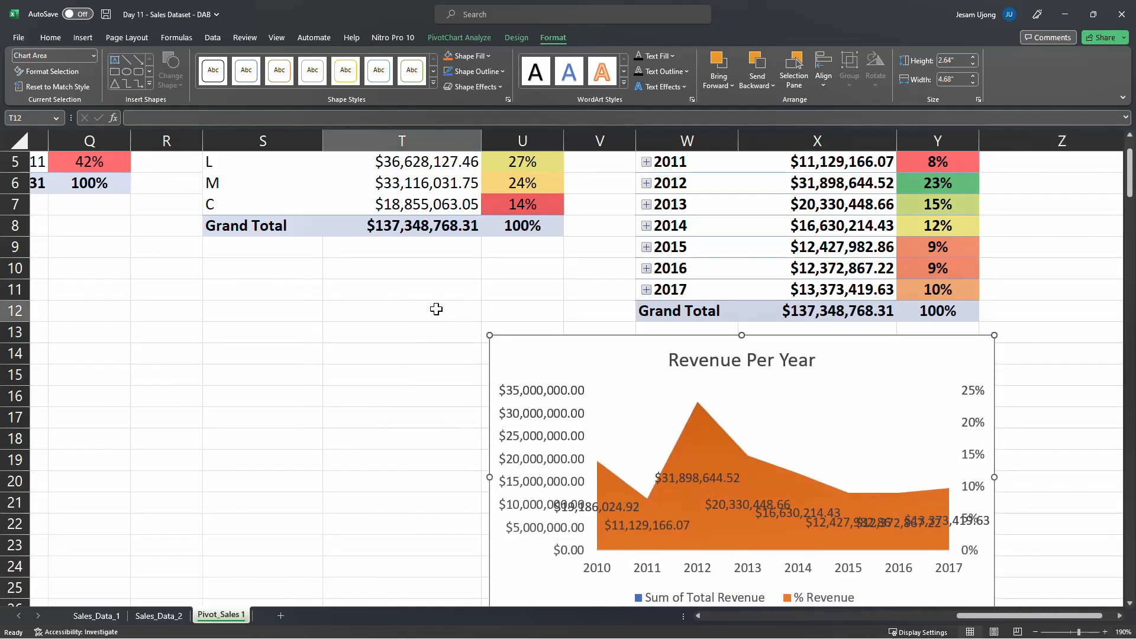
Go back to the first pivot table and review the Revenue by Region chart beneath it
scroll(395, 339, up, 2)
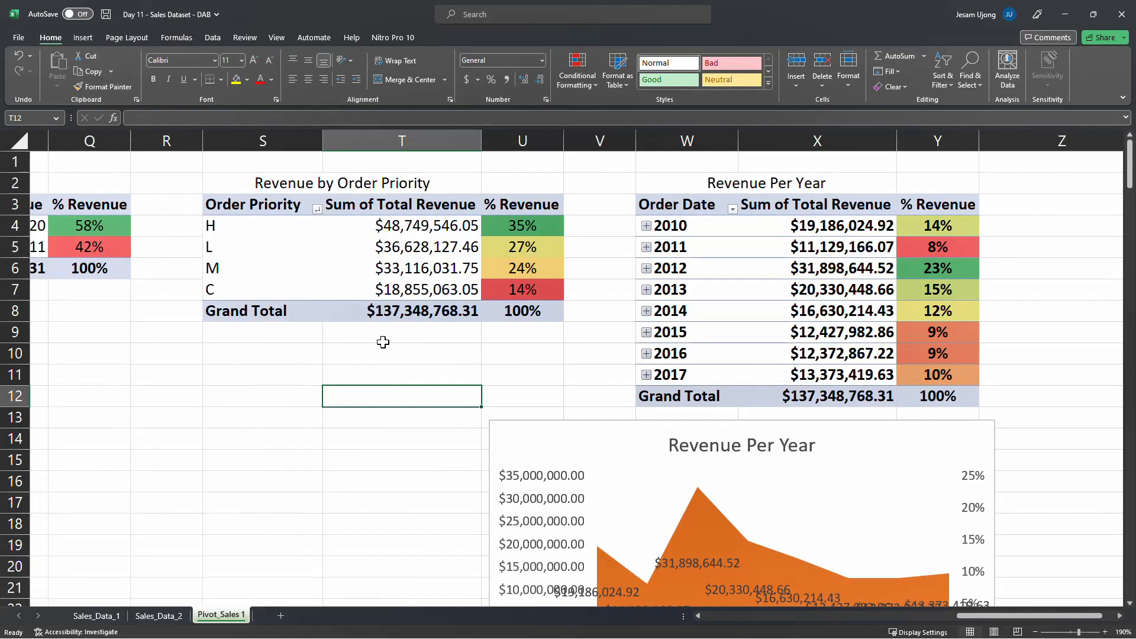
drag(970, 619, 717, 616)
scroll(330, 401, down, 2)
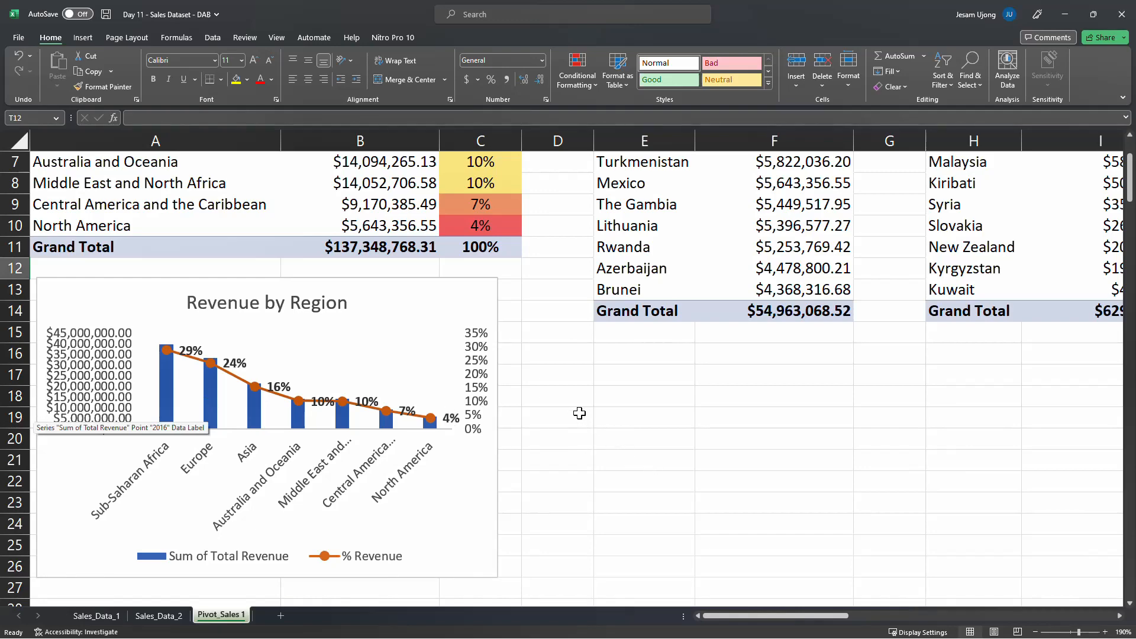
Examine the filter and country list of the Top 10 Countries pivot table, leaving its filter as it is
scroll(703, 309, up, 2)
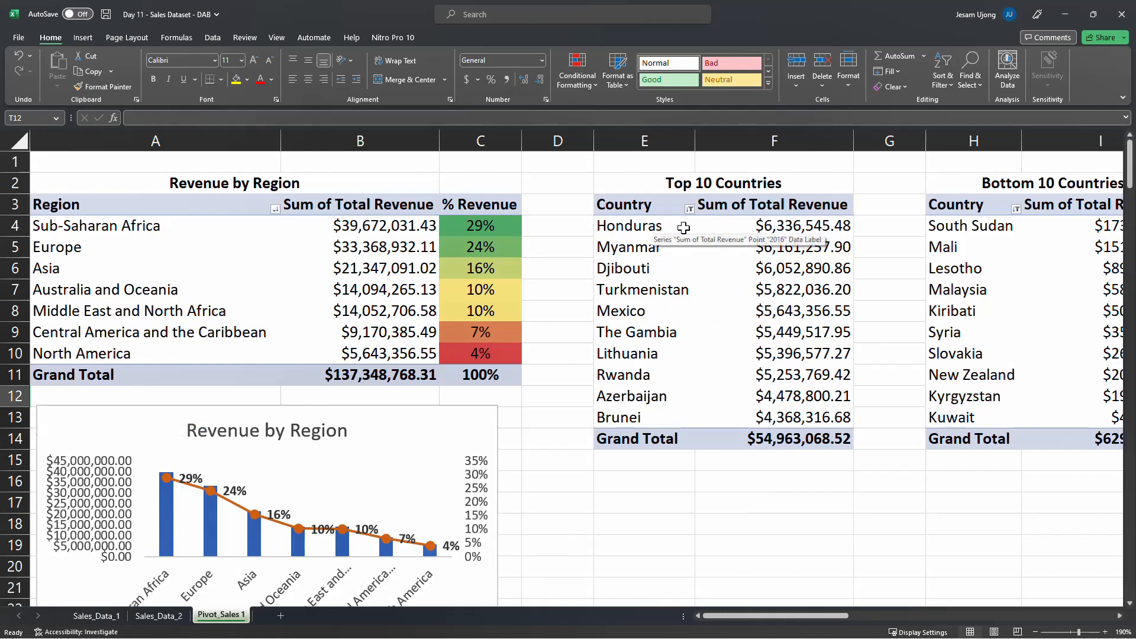
click(639, 210)
drag(762, 208, 821, 430)
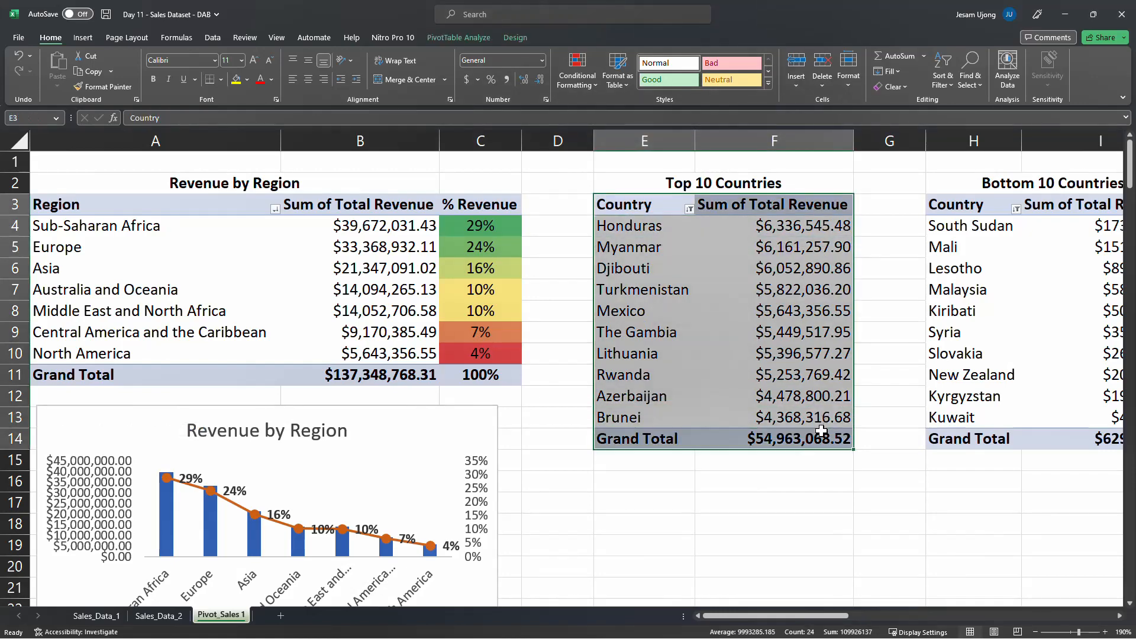
click(690, 210)
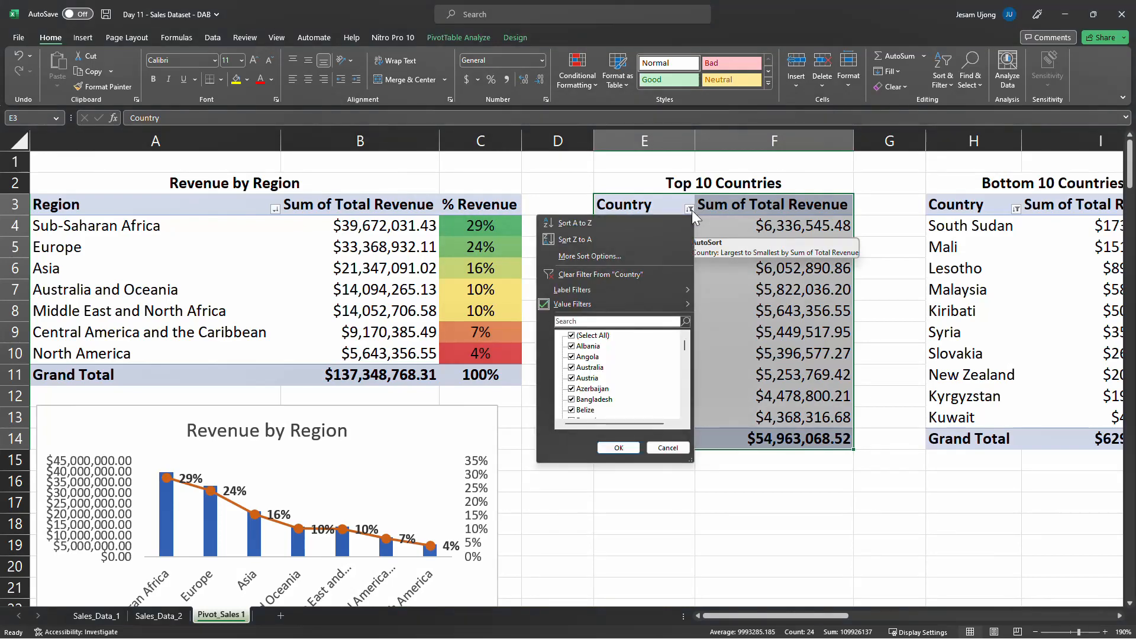
scroll(584, 390, down, 1)
scroll(584, 393, down, 6)
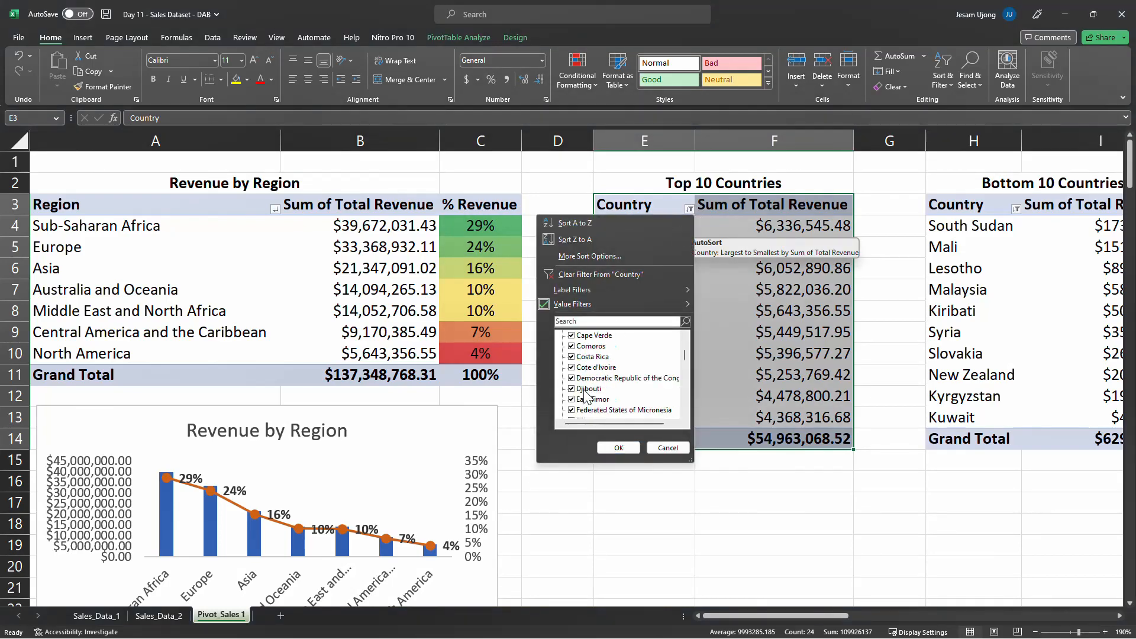
click(669, 449)
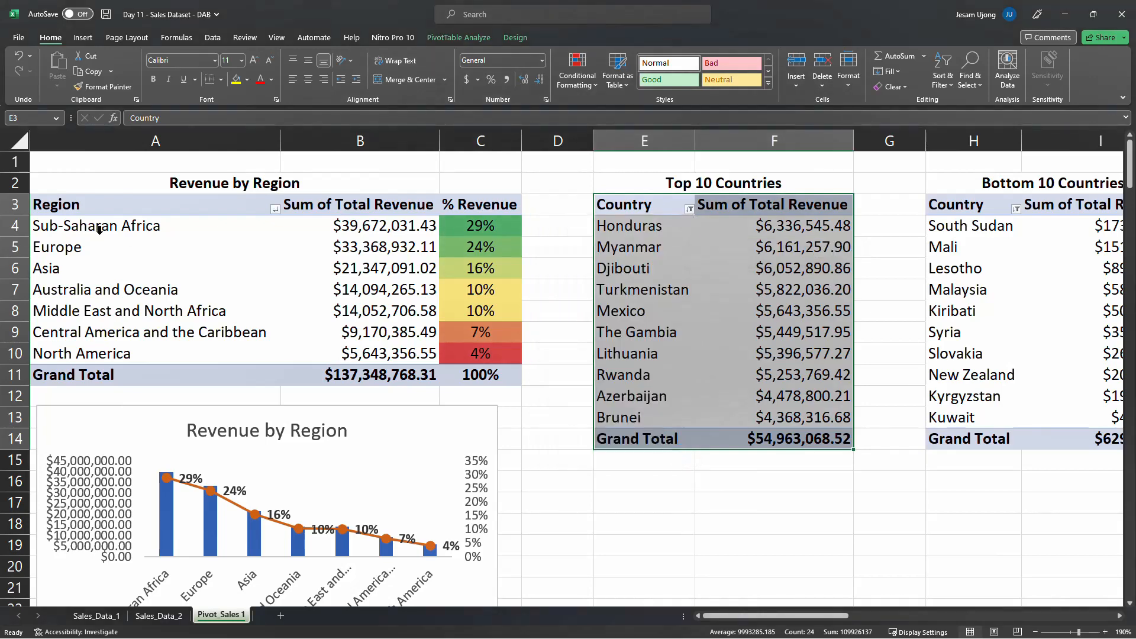
Examine the Region filter of the Revenue by Region pivot table, toggling Sub-Saharan Africa and keeping all regions selected
click(275, 209)
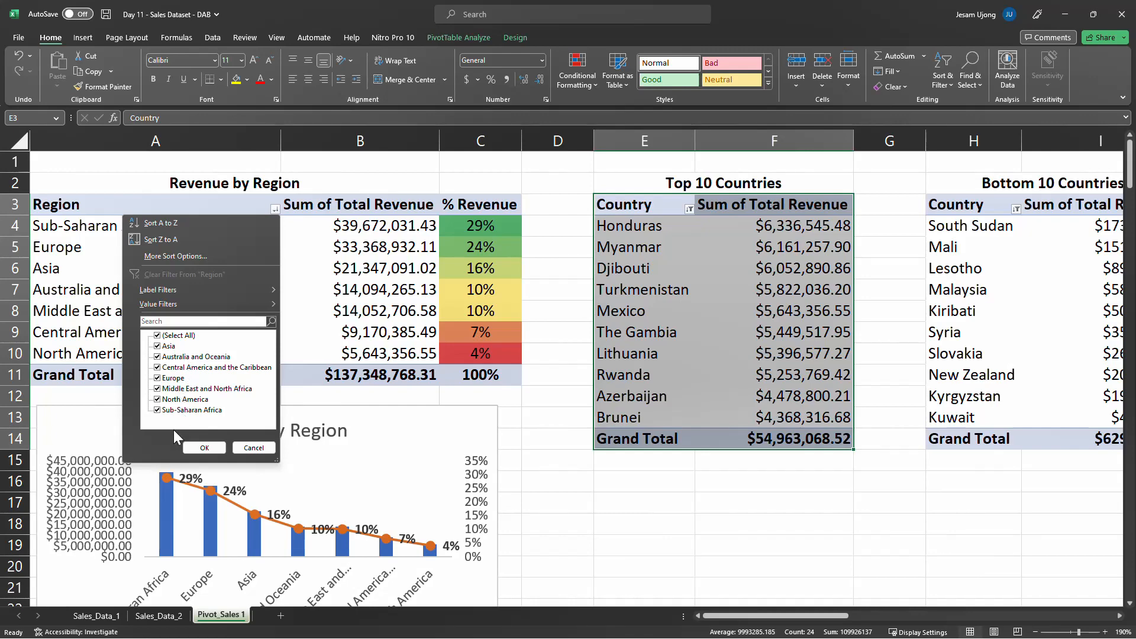
click(157, 410)
click(160, 411)
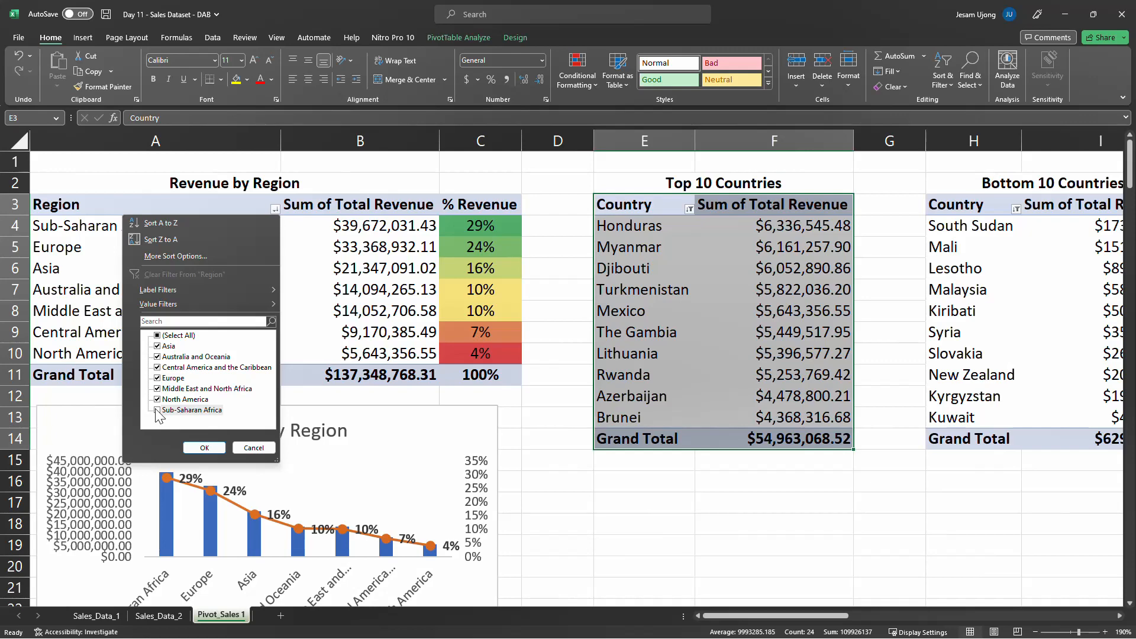
click(204, 448)
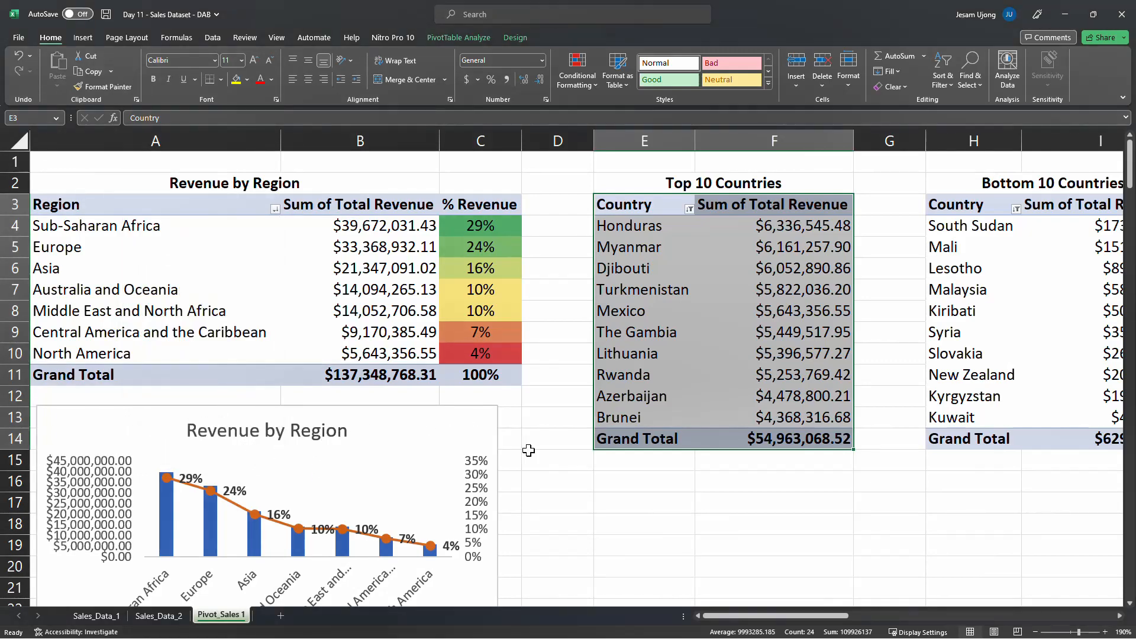
click(533, 476)
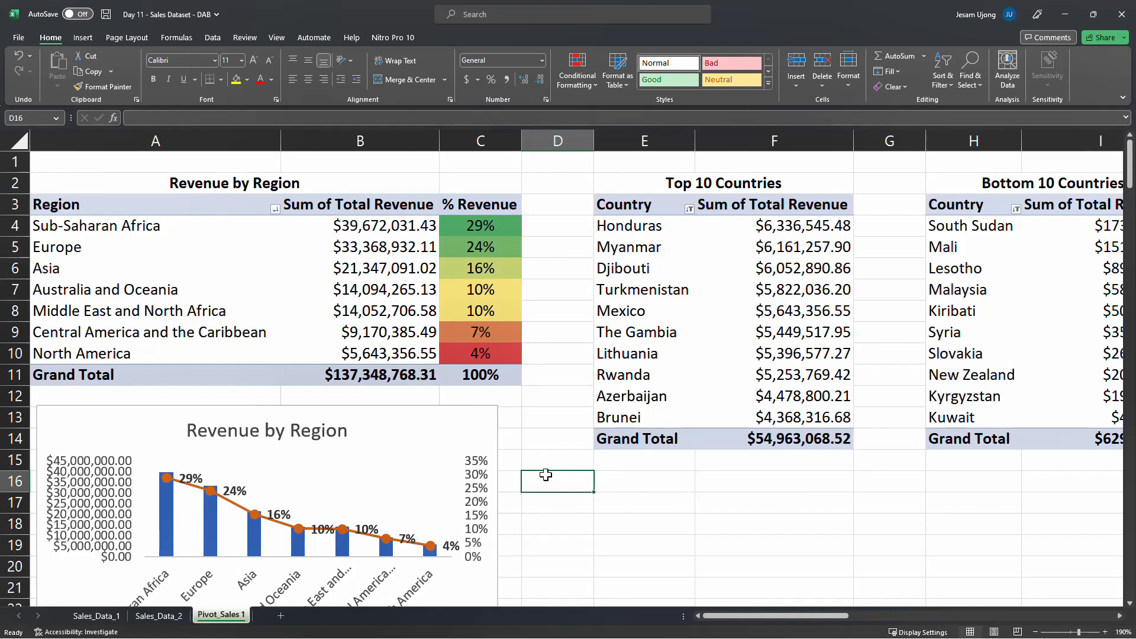
click(420, 414)
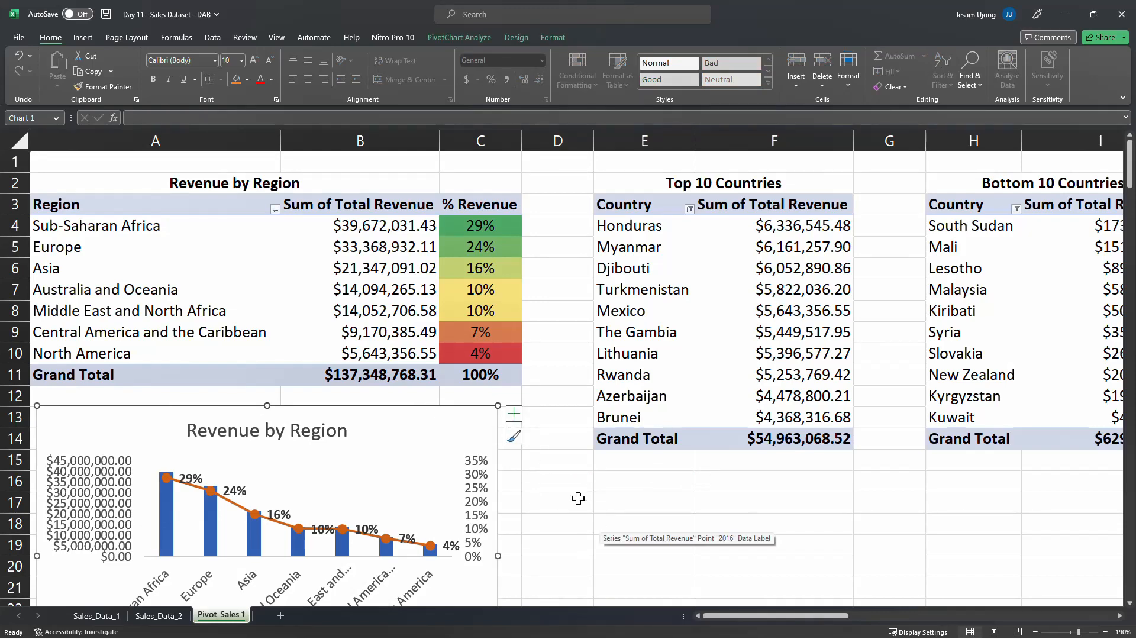
click(578, 499)
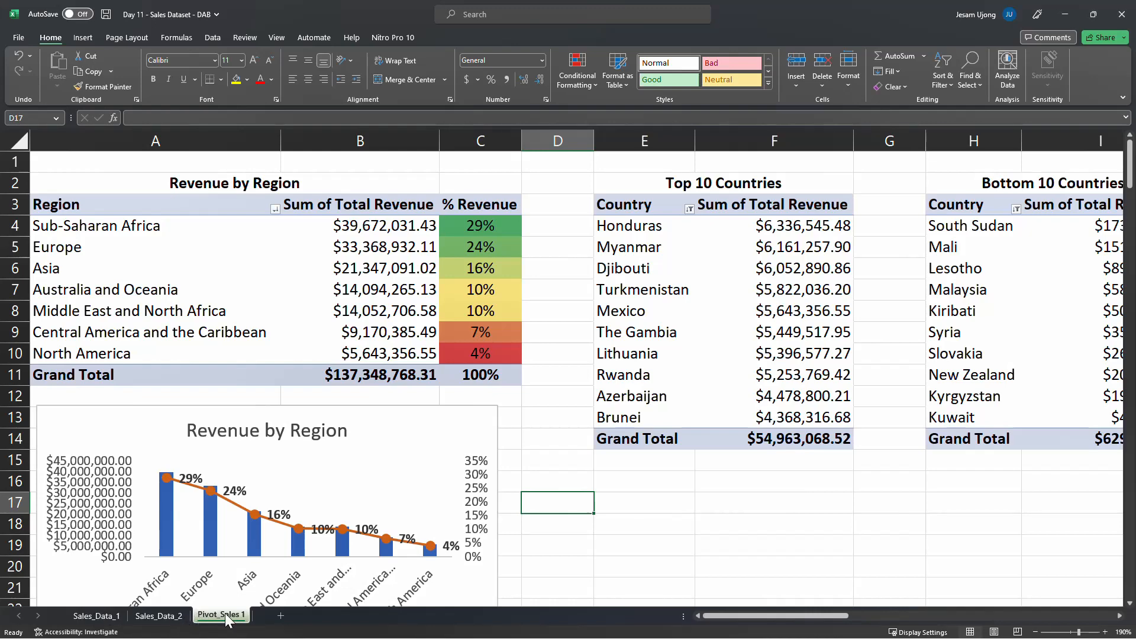
Move the Sales_Data_2 worksheet after the Pivot_Sales 1 worksheet
click(154, 617)
drag(151, 621, 258, 626)
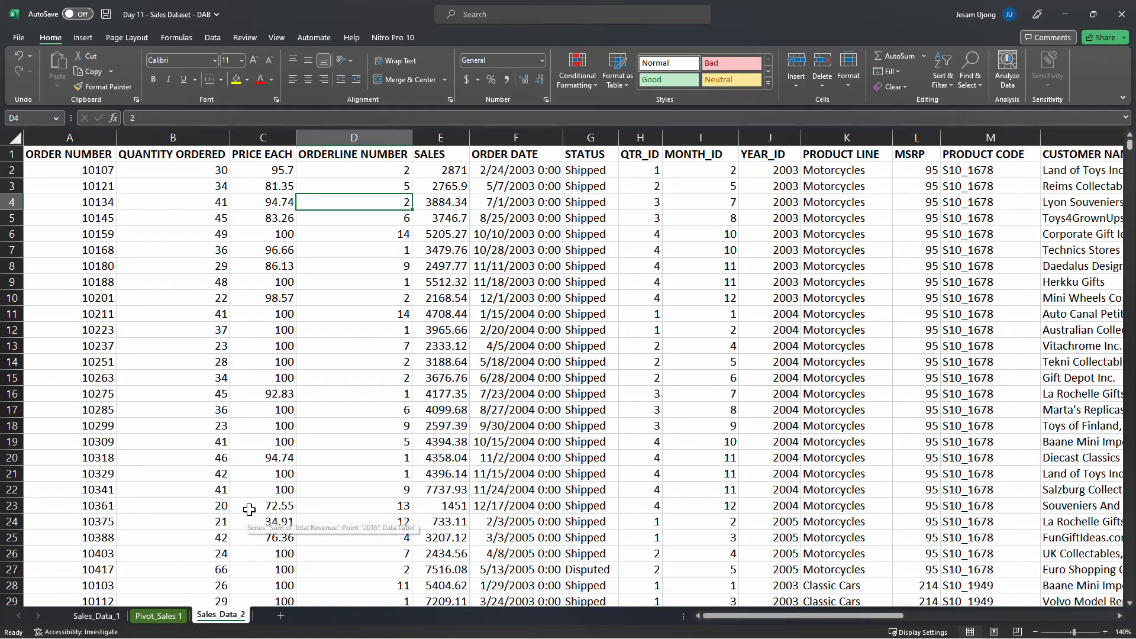
click(320, 239)
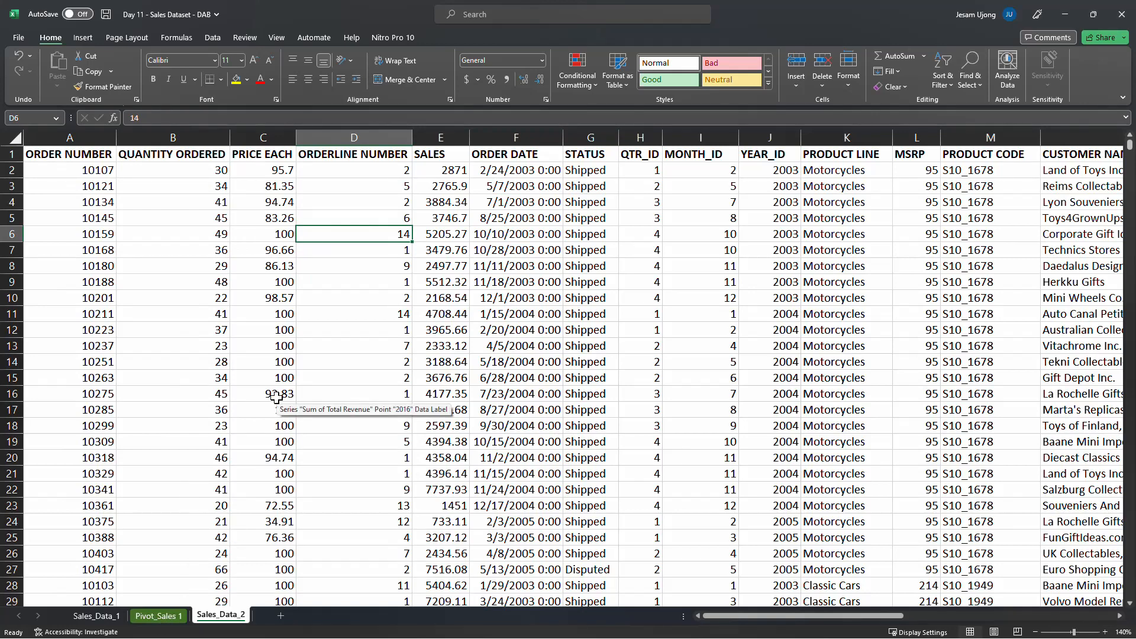
Go back to the Pivot_Sales 1 sheet and review its pivot tables from Revenue by Region to Revenue by Item Type
click(156, 616)
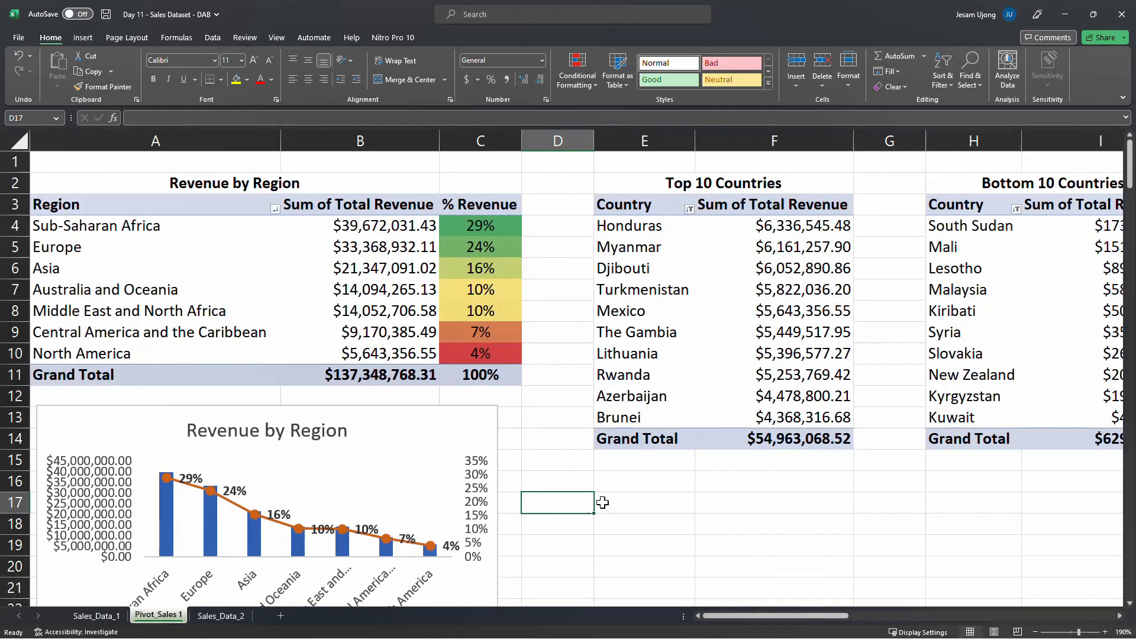
click(730, 507)
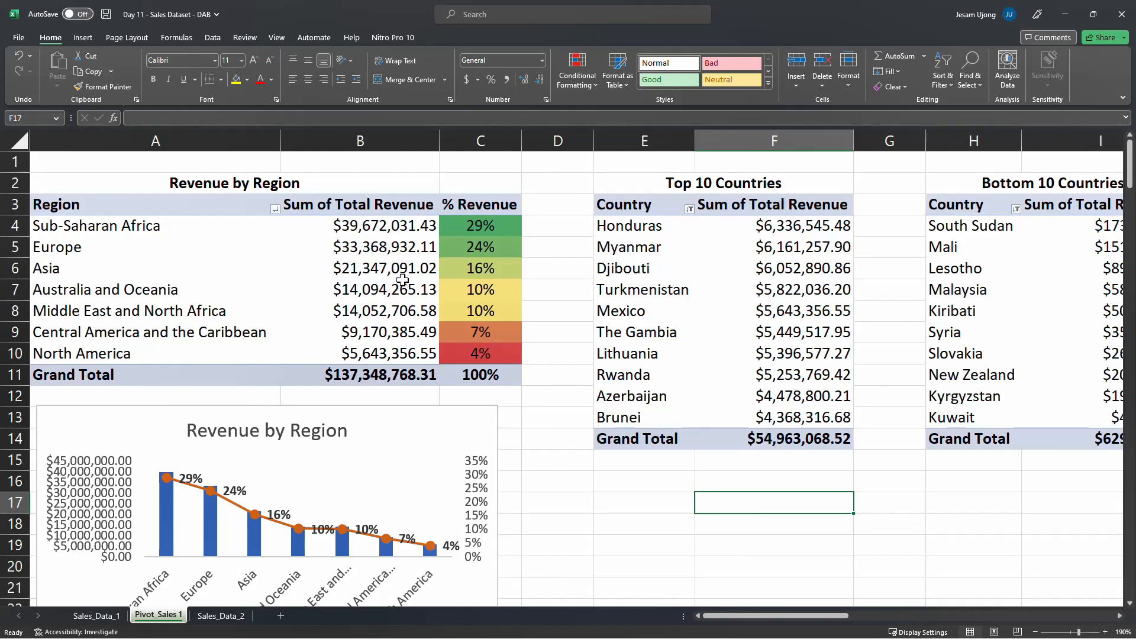
click(681, 251)
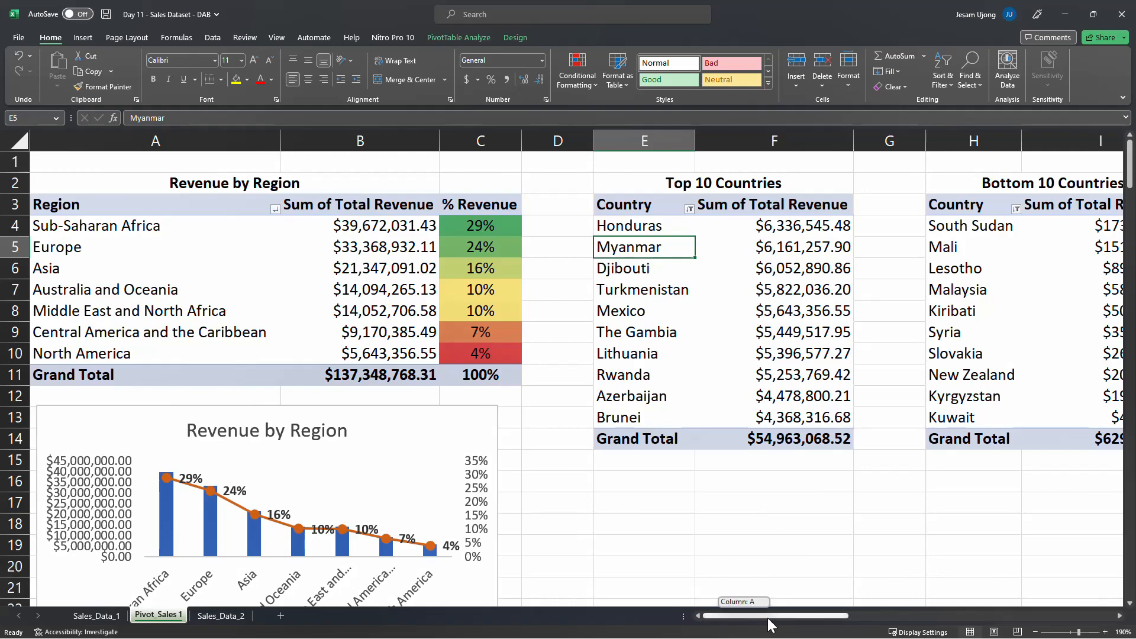
drag(768, 616, 680, 615)
click(255, 204)
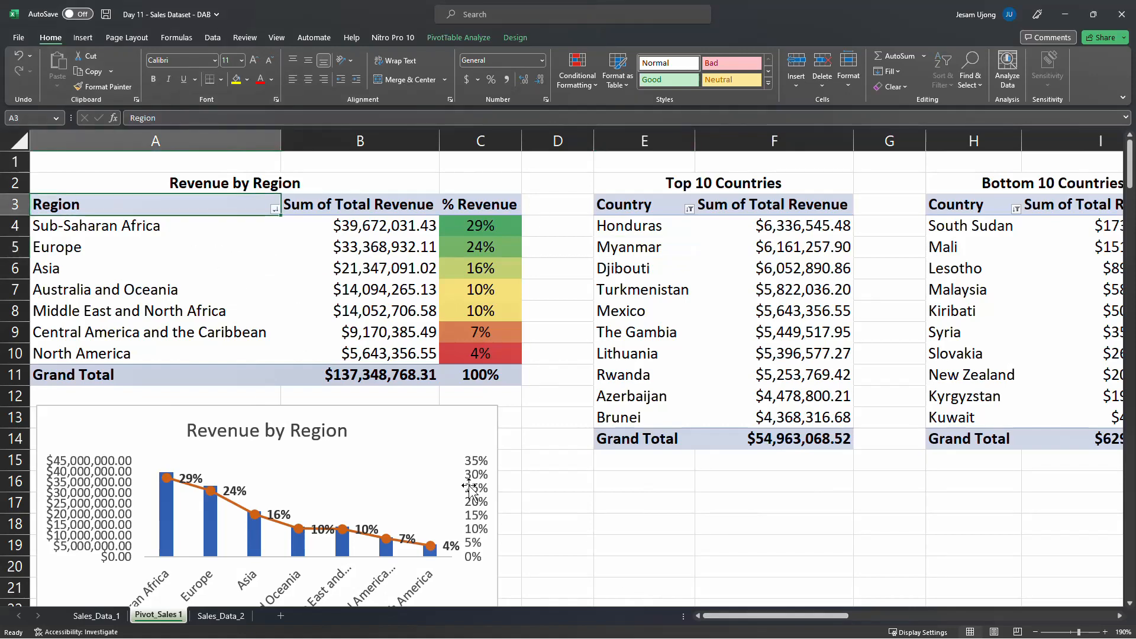
drag(809, 615, 896, 615)
click(645, 213)
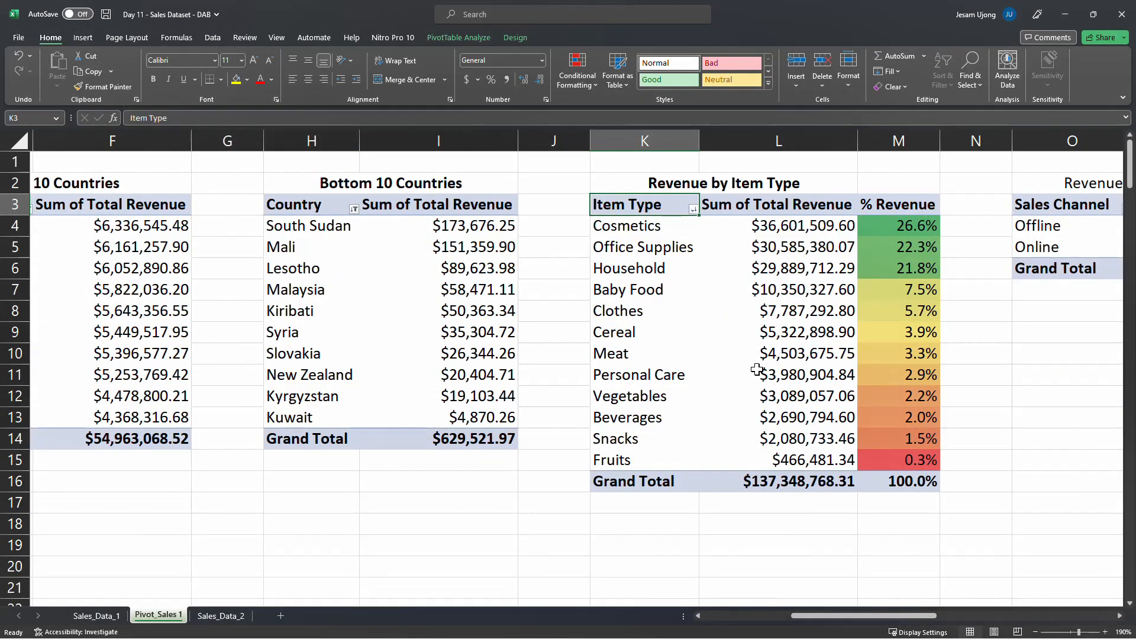
mouse_move(756, 359)
drag(848, 617, 680, 619)
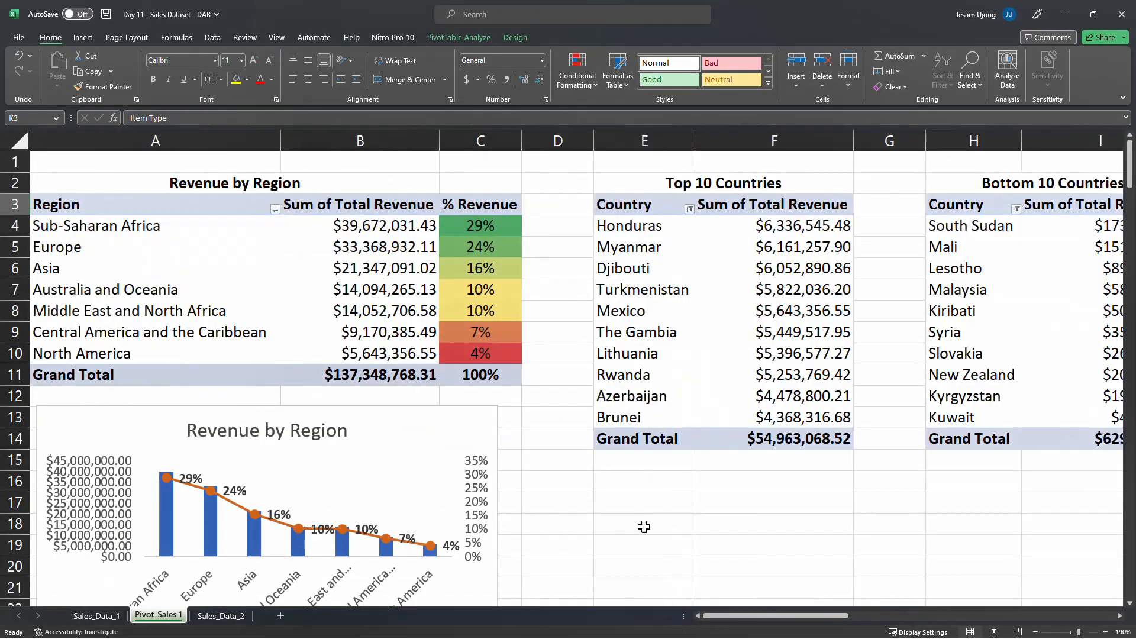
click(539, 481)
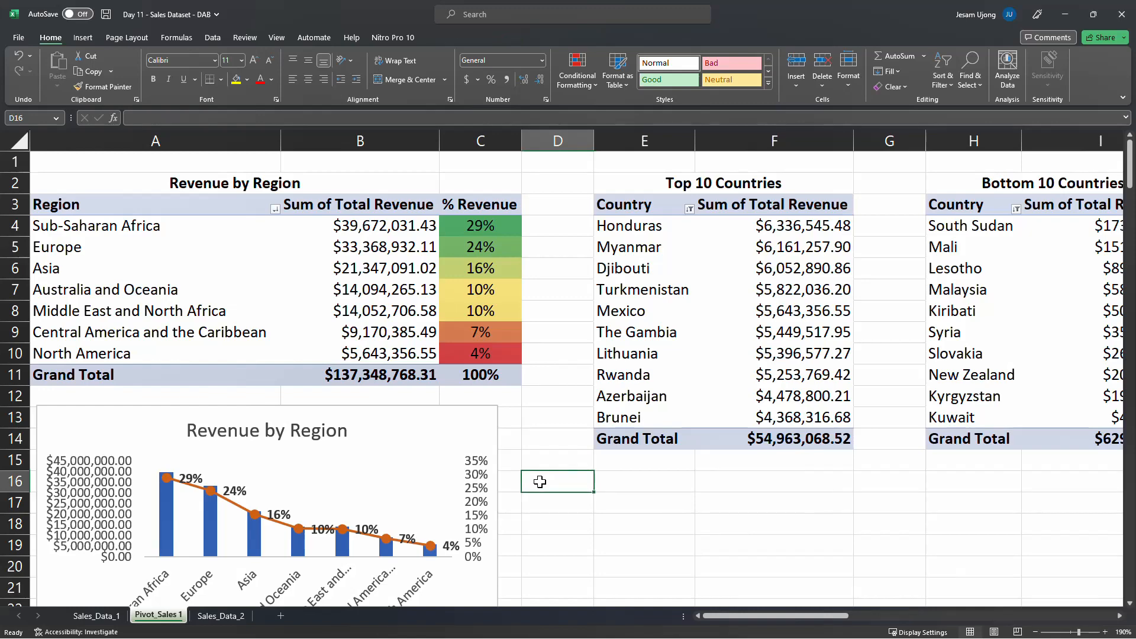
Examine the columns of the Sales_Data_2 dataset, including order number, quantity ordered, order line number, order date, status and product code
click(220, 615)
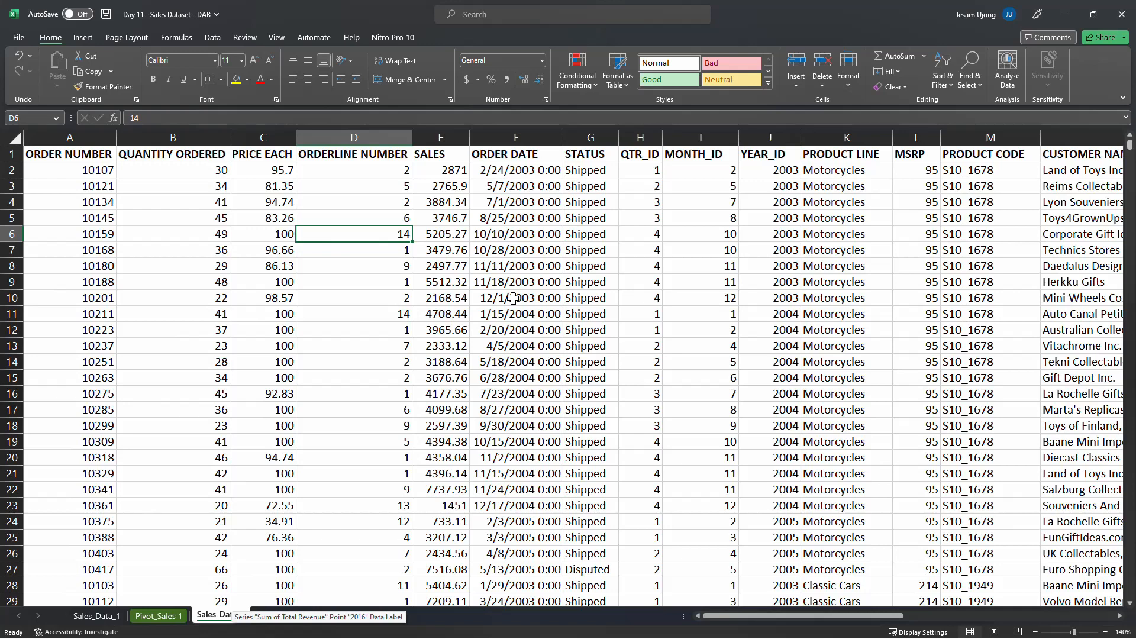
click(70, 137)
click(164, 128)
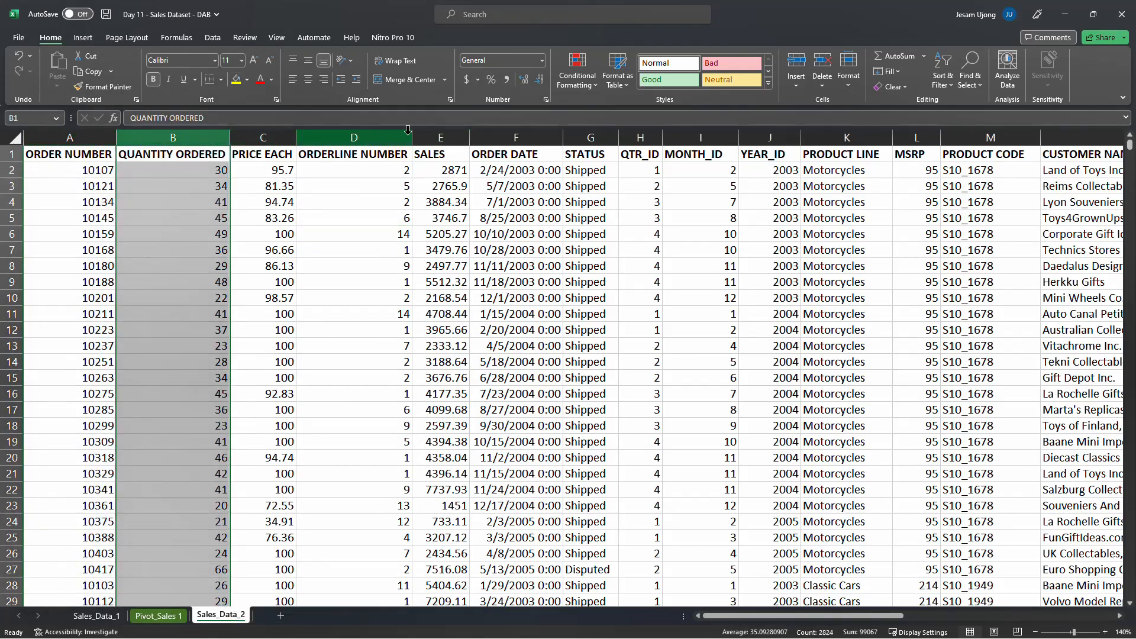
click(613, 173)
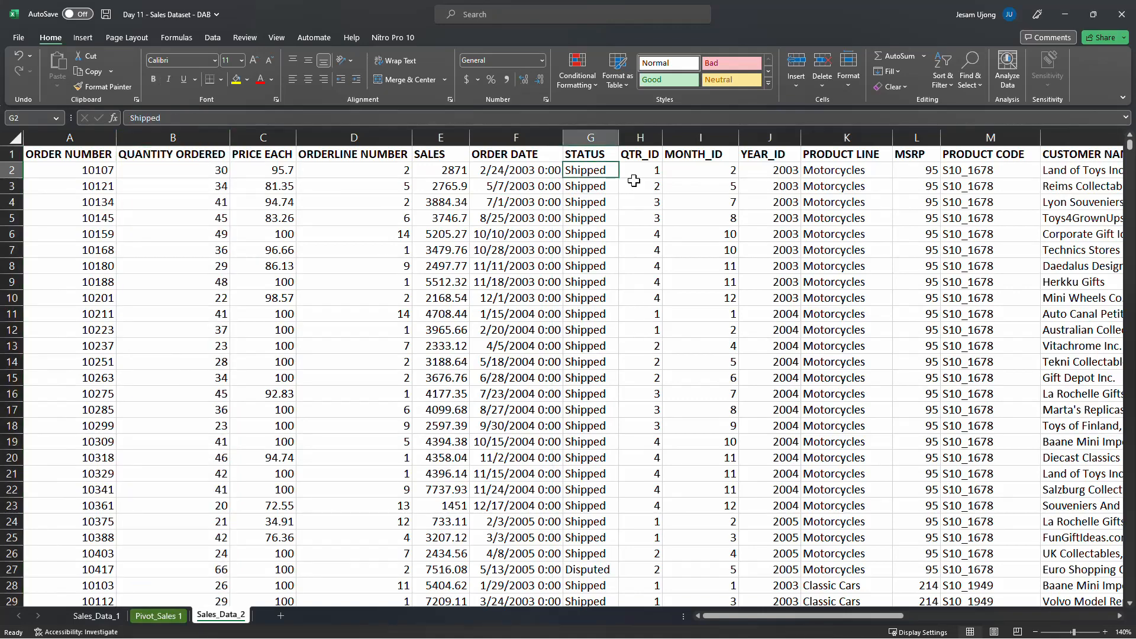
click(954, 254)
drag(859, 616, 688, 611)
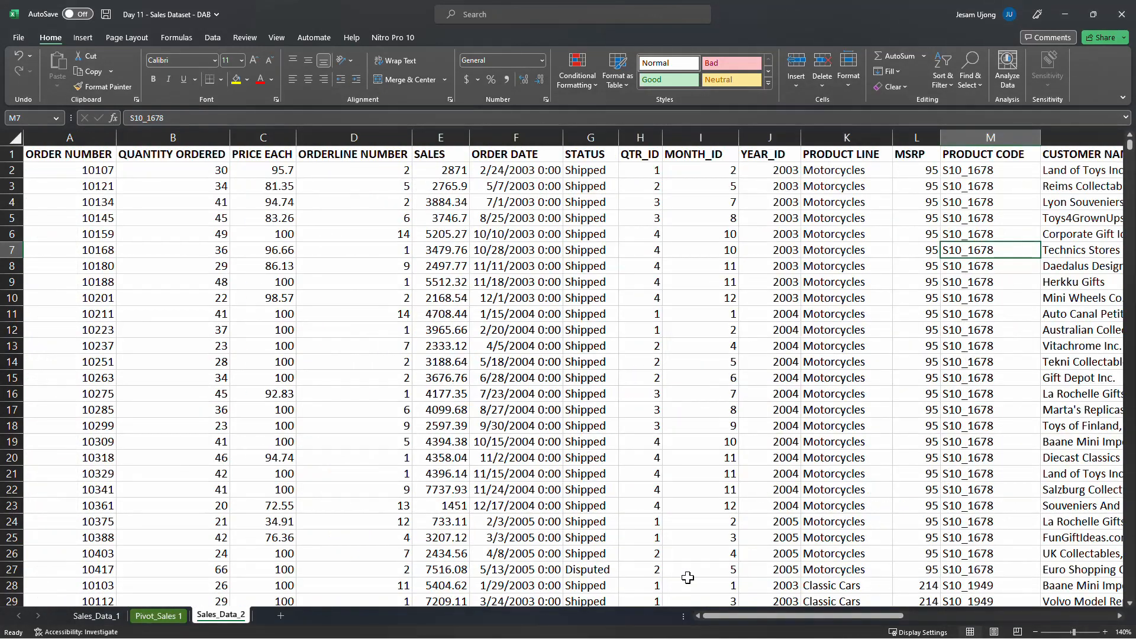
click(287, 281)
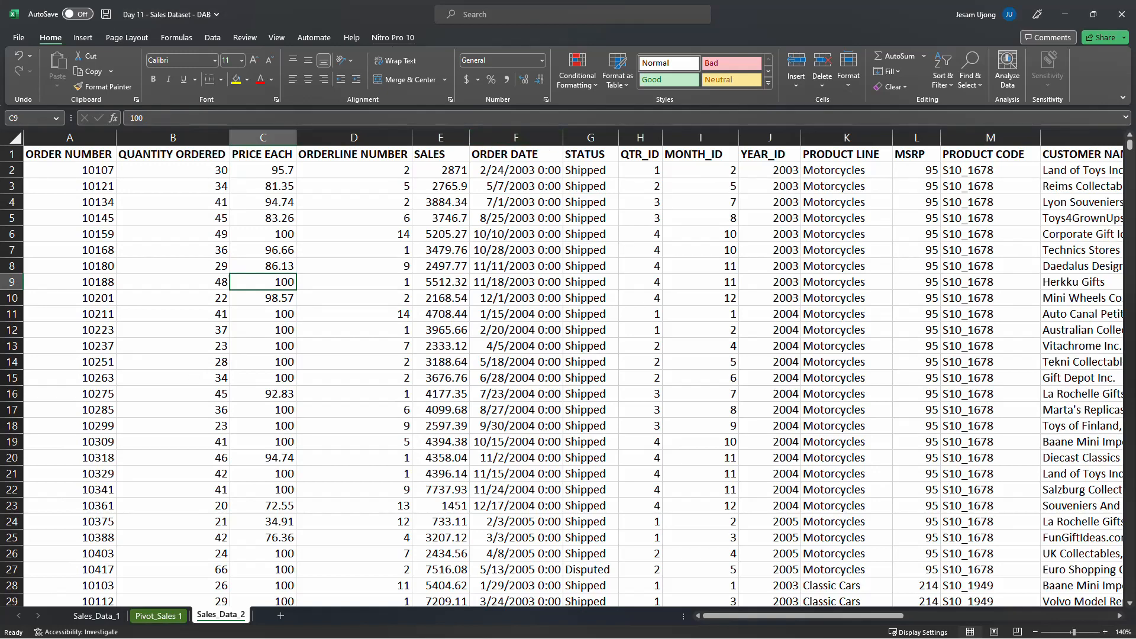
key(alt+Tab)
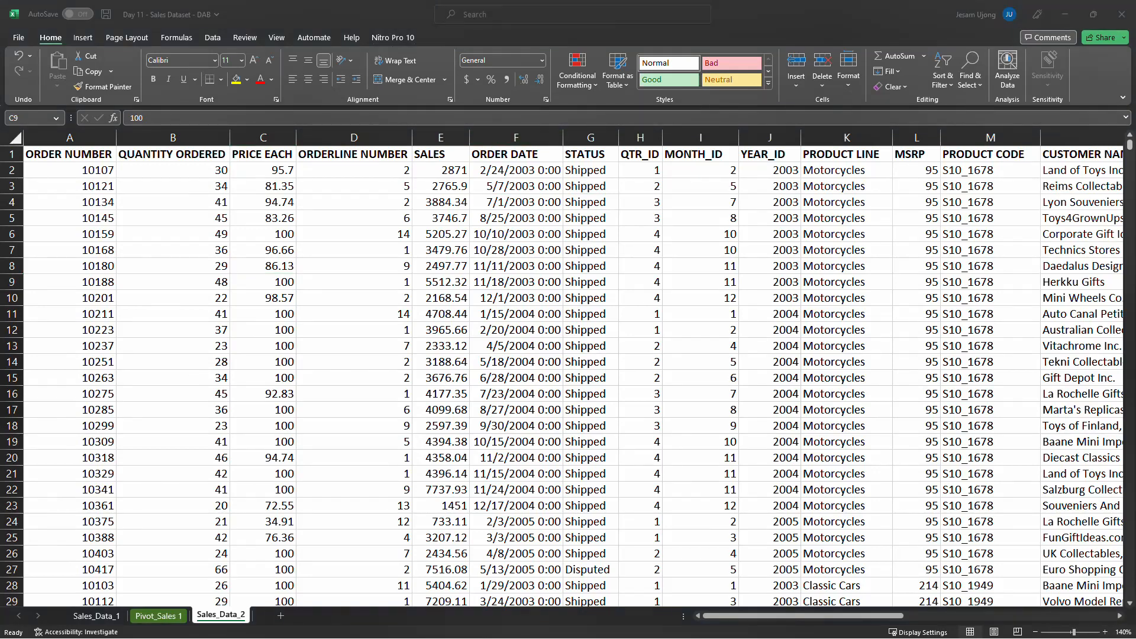
click(259, 274)
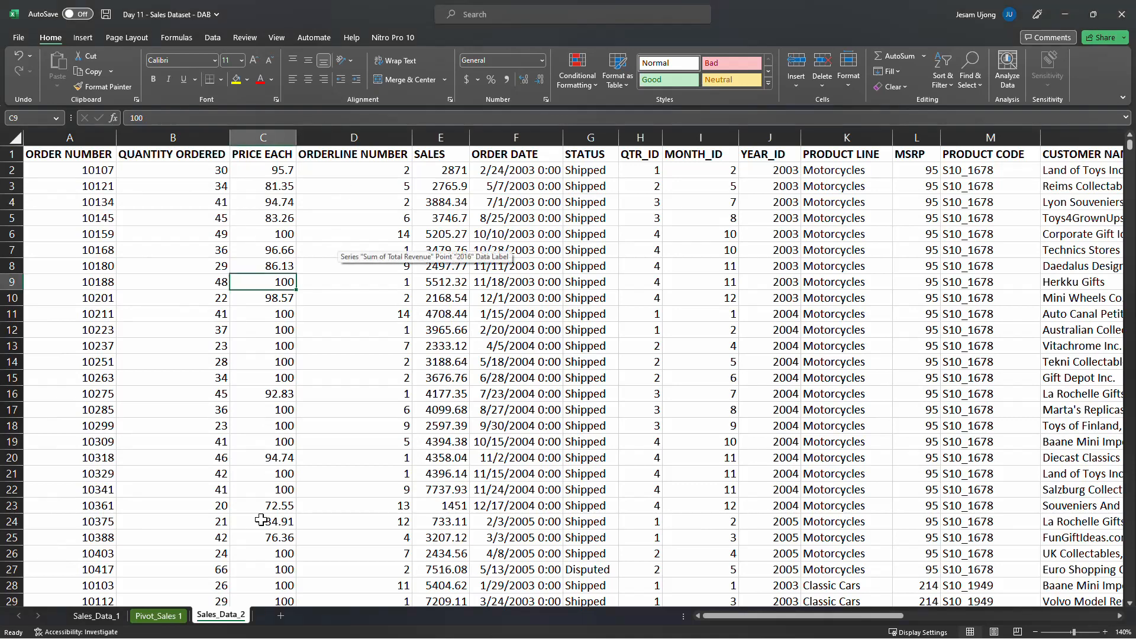
click(177, 213)
click(99, 184)
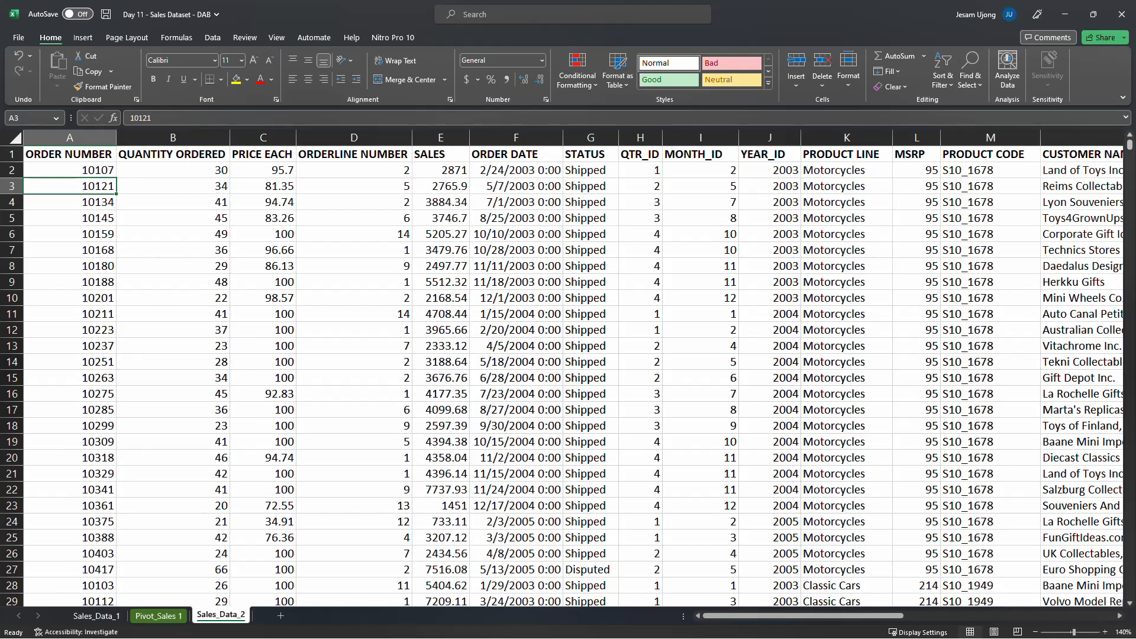
click(404, 217)
click(356, 185)
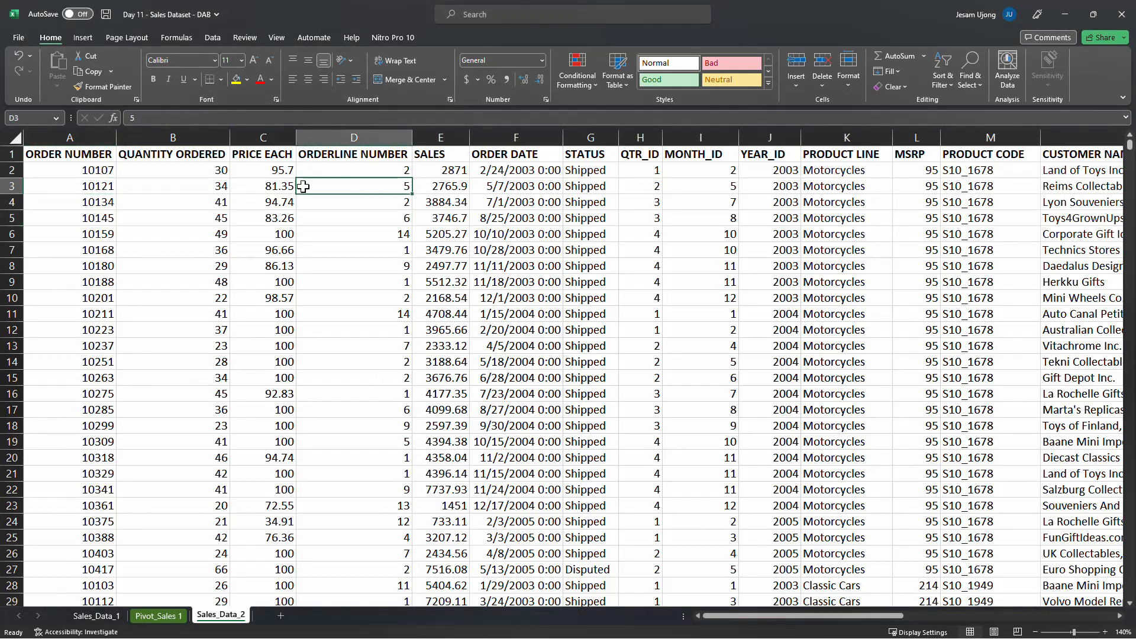
click(391, 217)
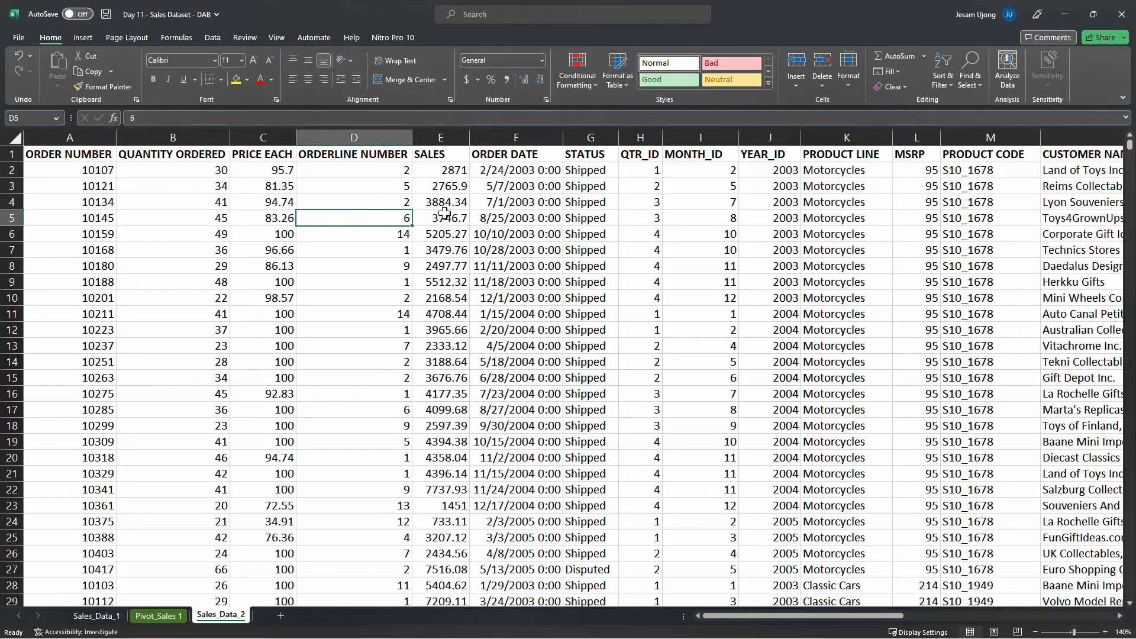
click(506, 203)
Create a PivotTable from the whole Sales_Data_2 range A1:Y2824 on a new worksheet
click(106, 171)
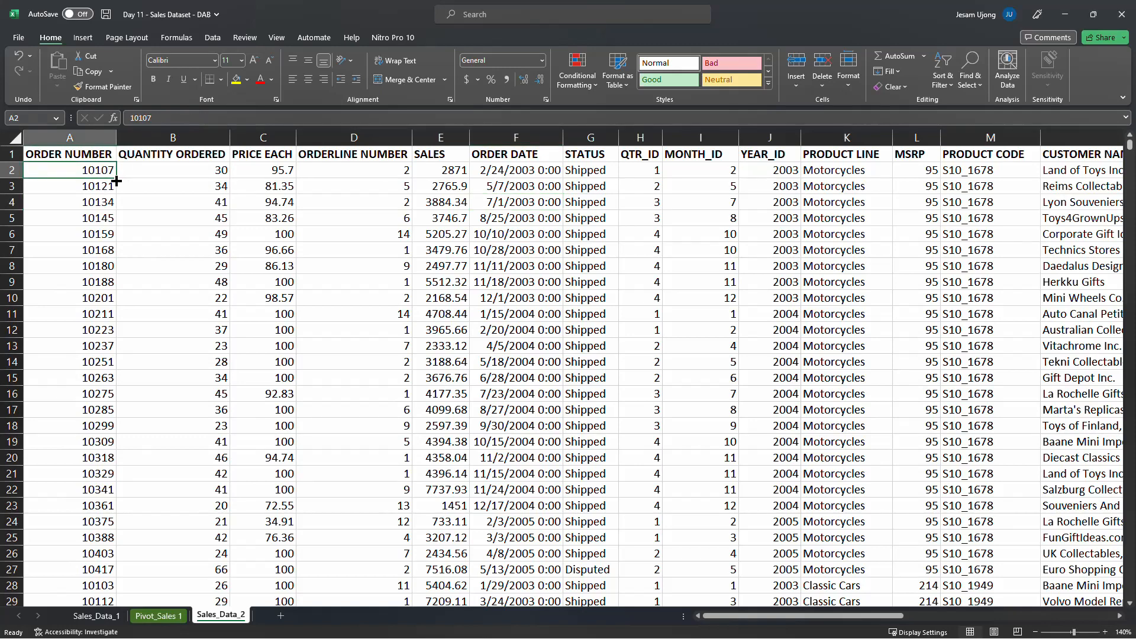
click(87, 39)
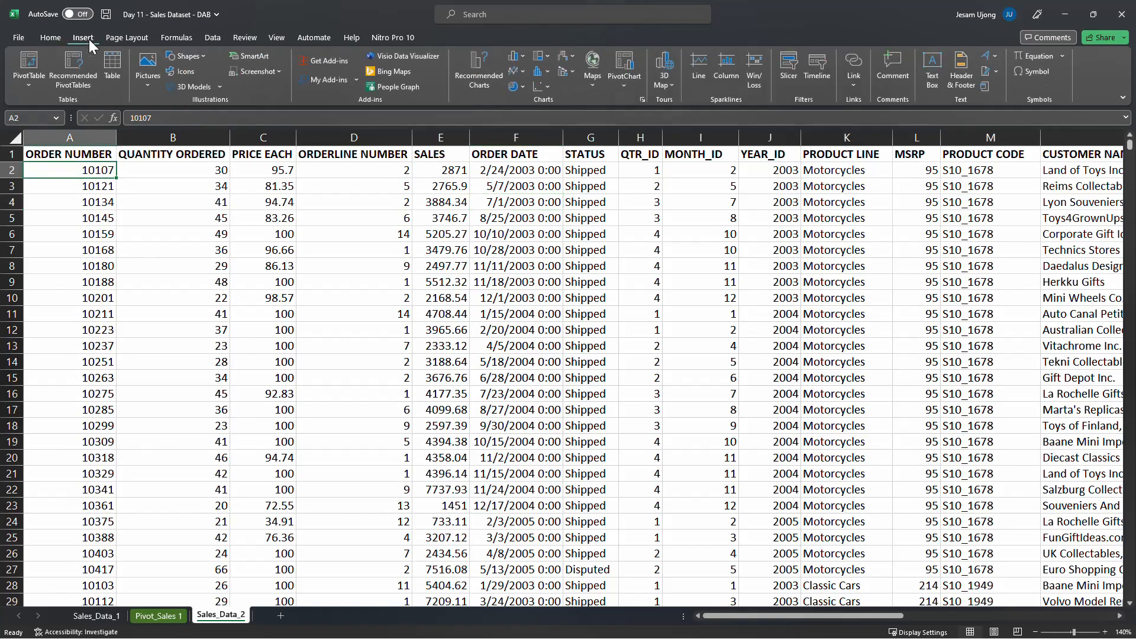
click(30, 64)
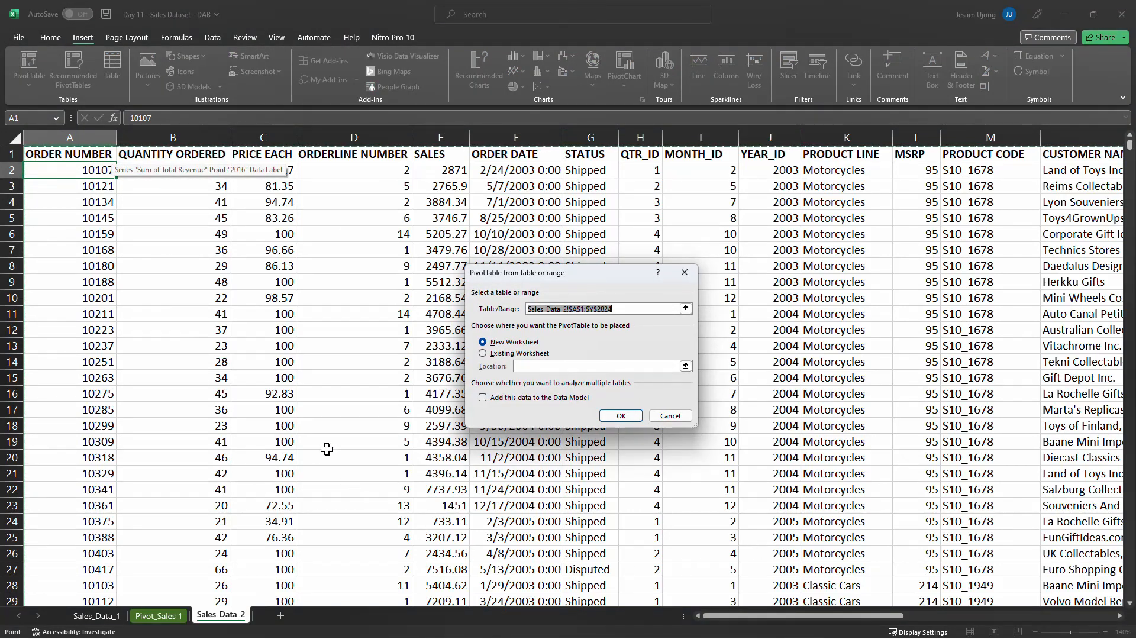
click(621, 416)
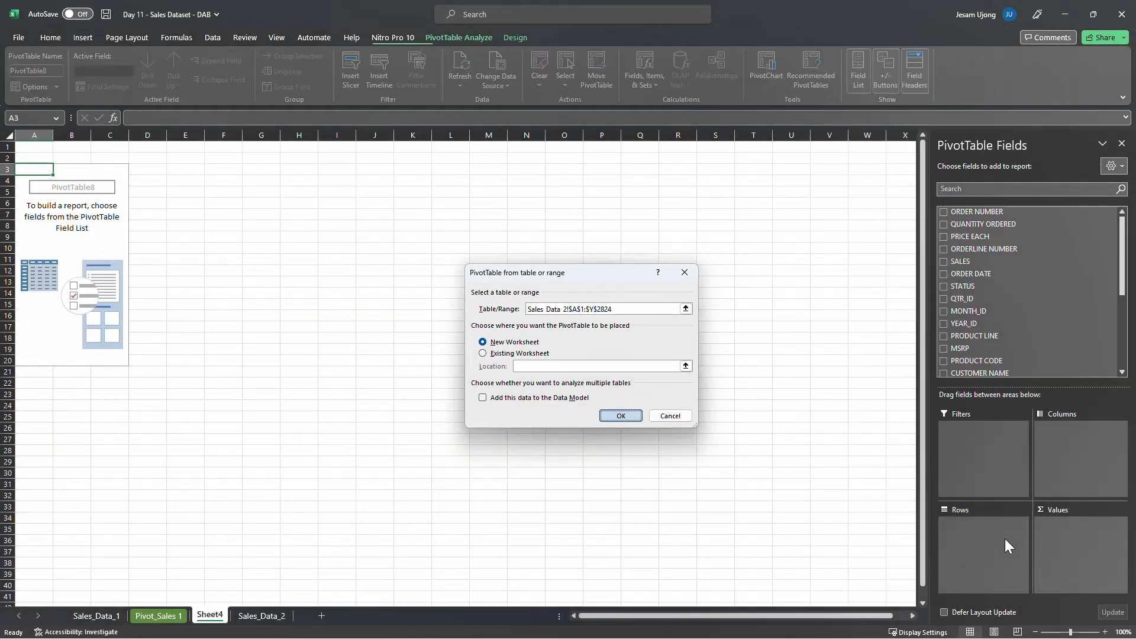
Rename the new PivotTable worksheet Sheet4 as Pivot_Sales 2, with the sheet zoomed in to 166%
drag(1070, 632, 1082, 633)
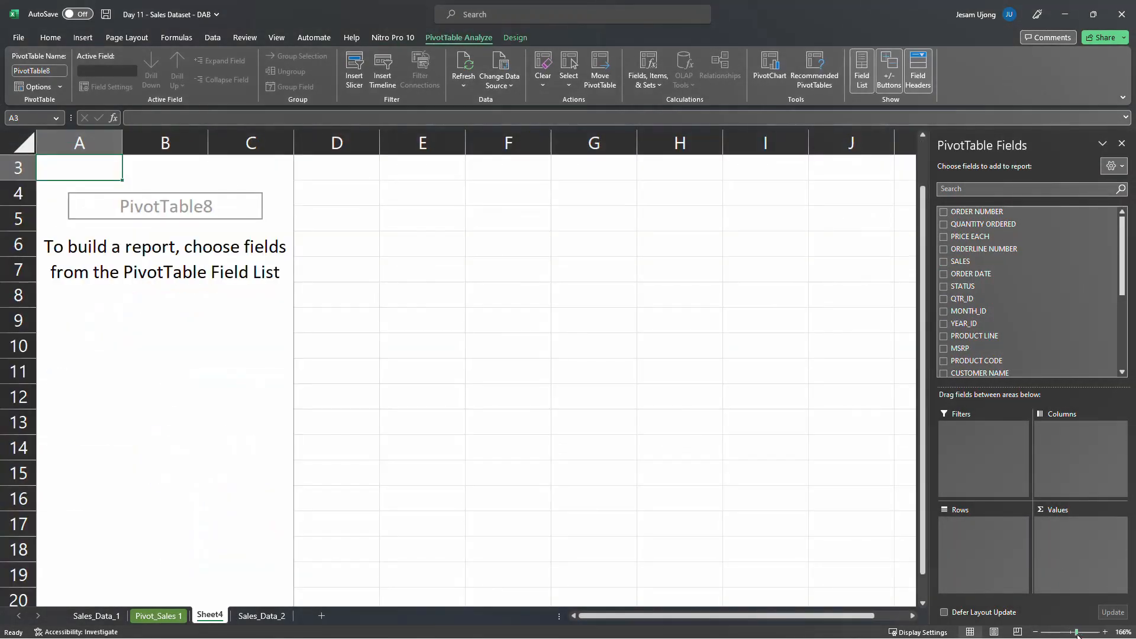
double_click(217, 617)
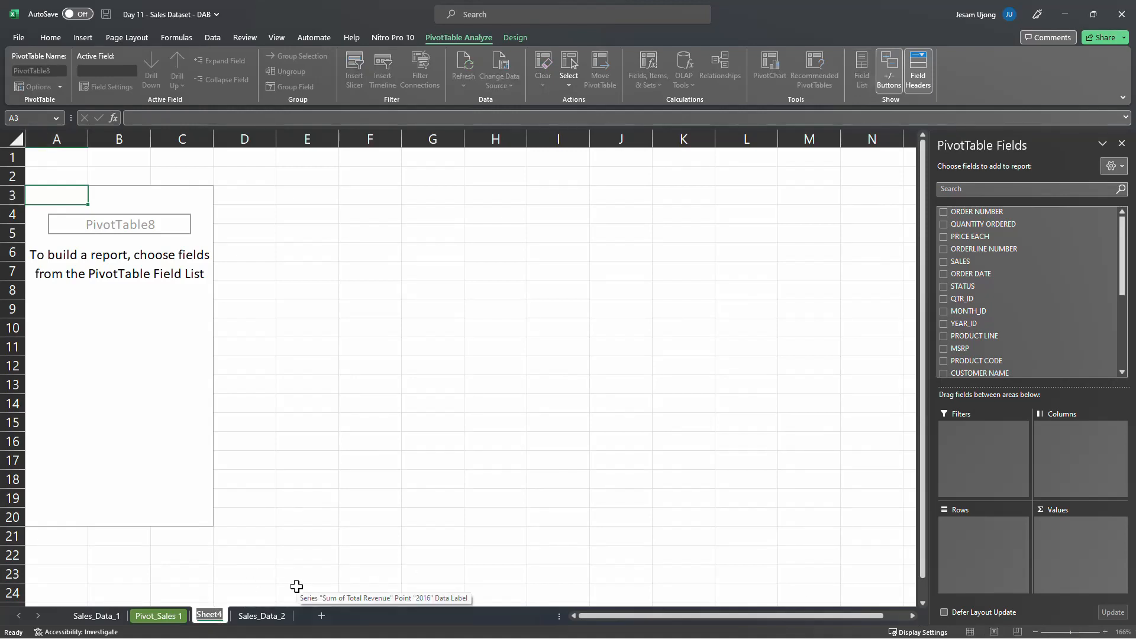
text(Pivot)
key(Return)
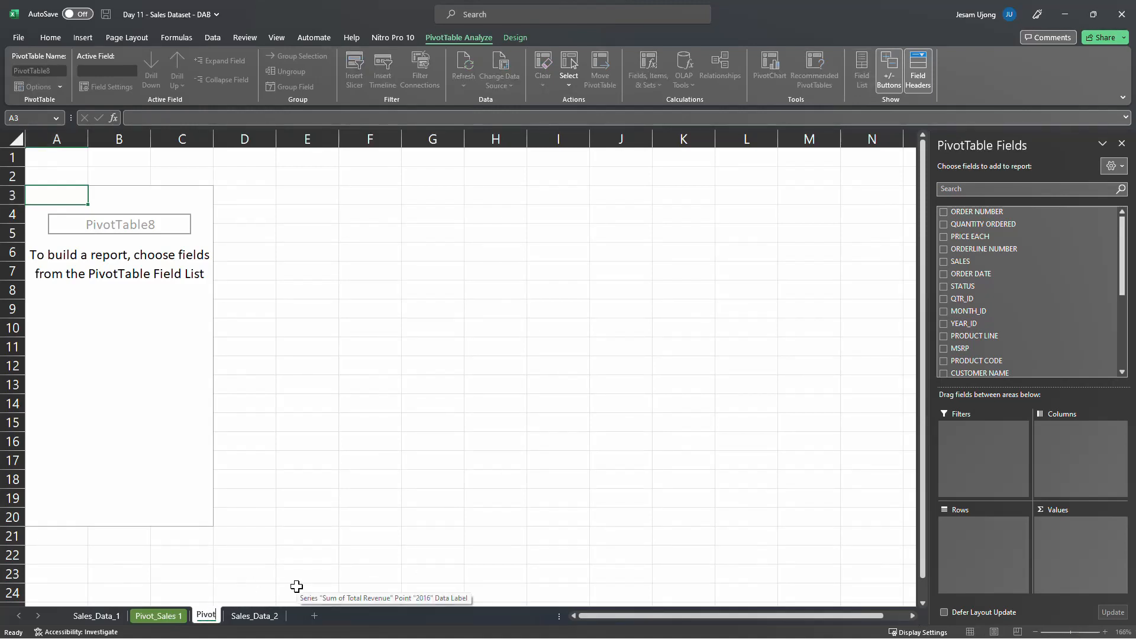
text(_Sales)
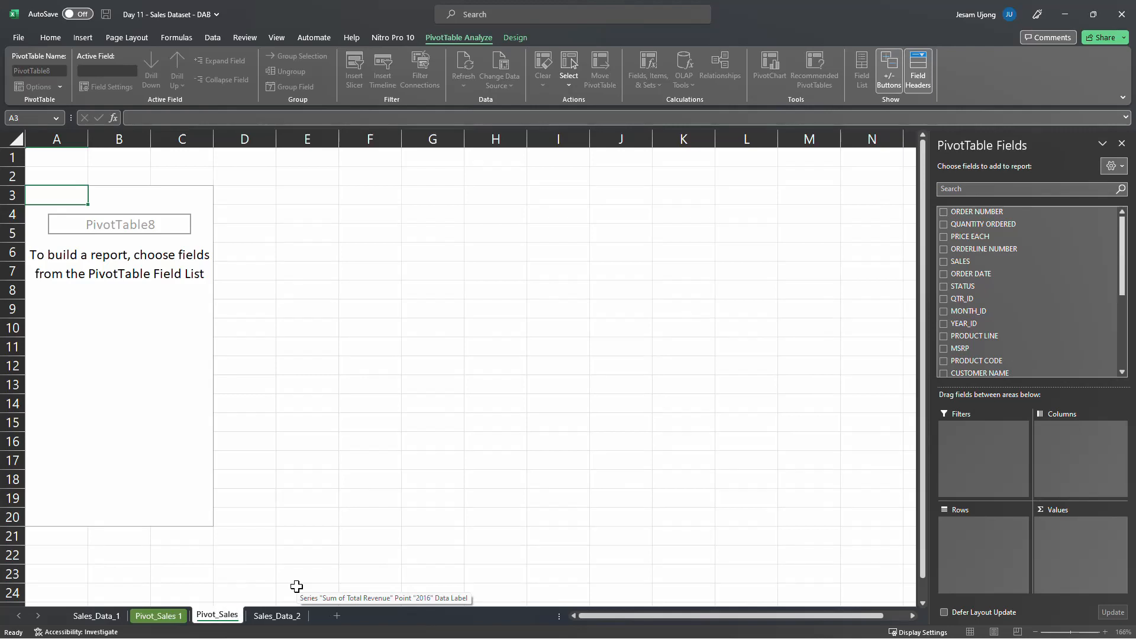
text( 2)
key(Return)
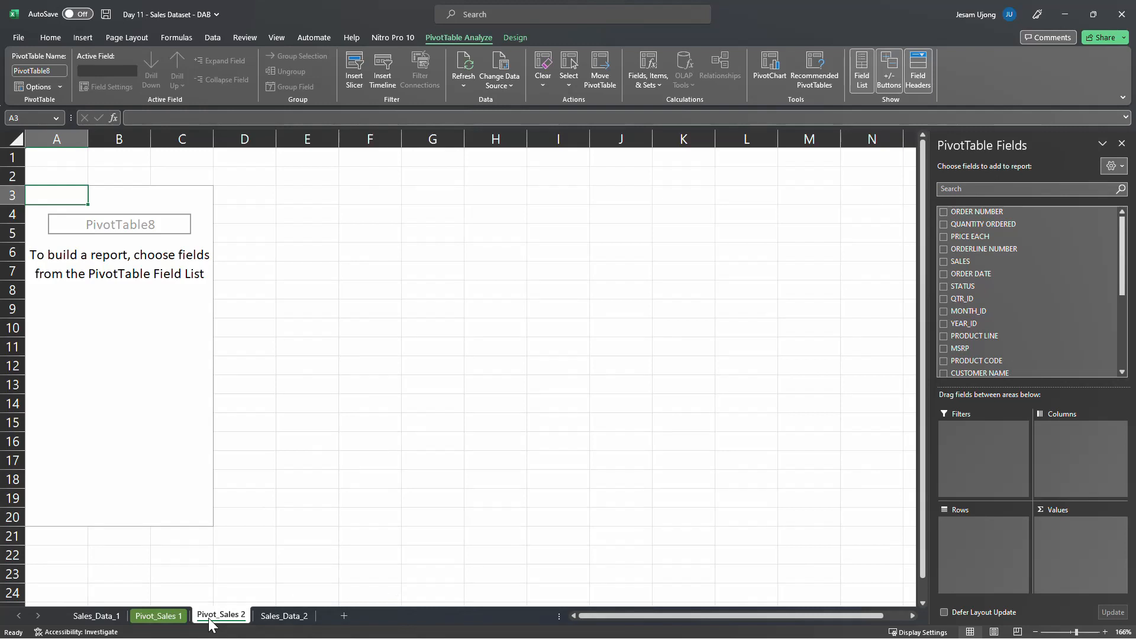
Move the Pivot_Sales 2 worksheet after Sales_Data_2 and give its tab a dark orange theme color
mouse_move(210, 623)
mouse_down()
mouse_move(341, 624)
mouse_move(327, 621)
mouse_up()
right_click(286, 614)
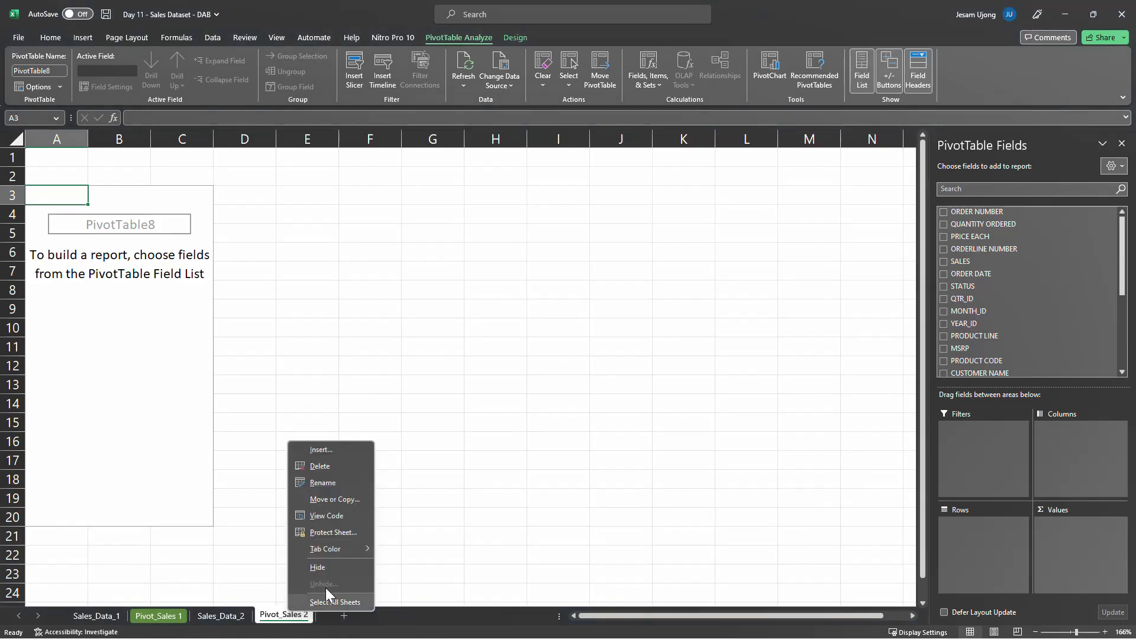
mouse_move(347, 555)
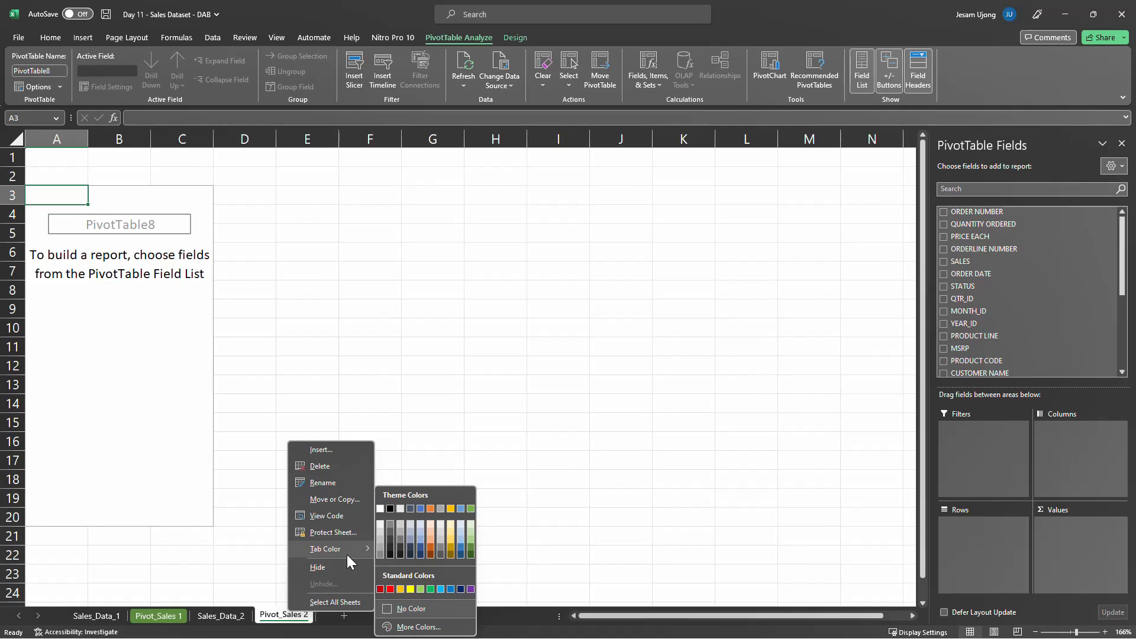
click(426, 548)
click(235, 623)
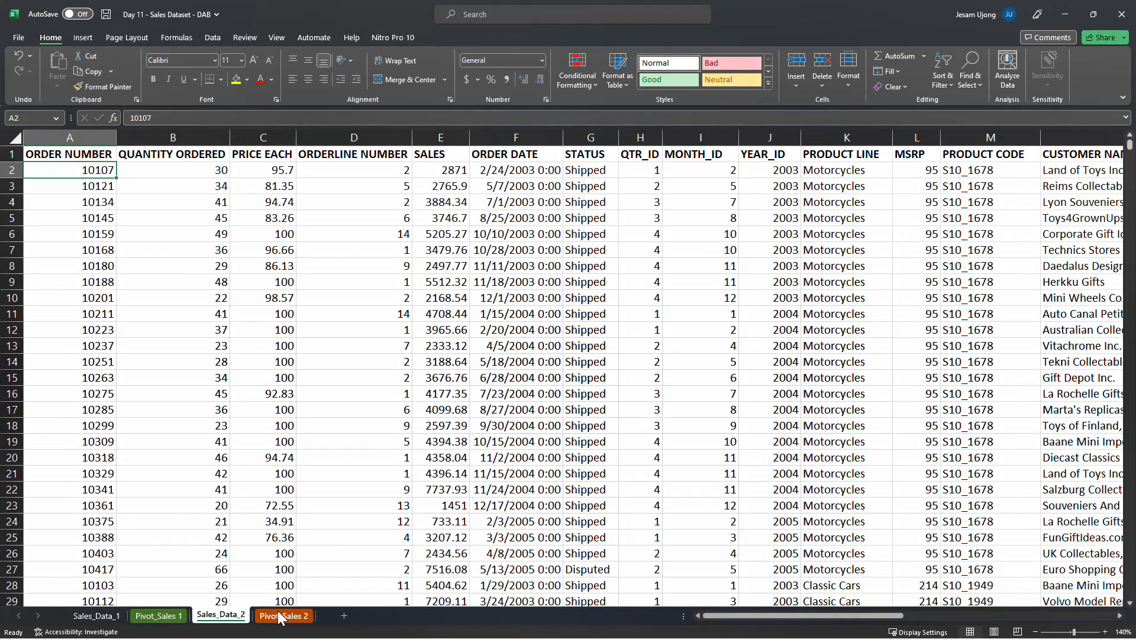
Put the PRODUCT LINE field in the rows of the Pivot_Sales 2 pivot table and rename the Row Labels header as Product Line
click(287, 616)
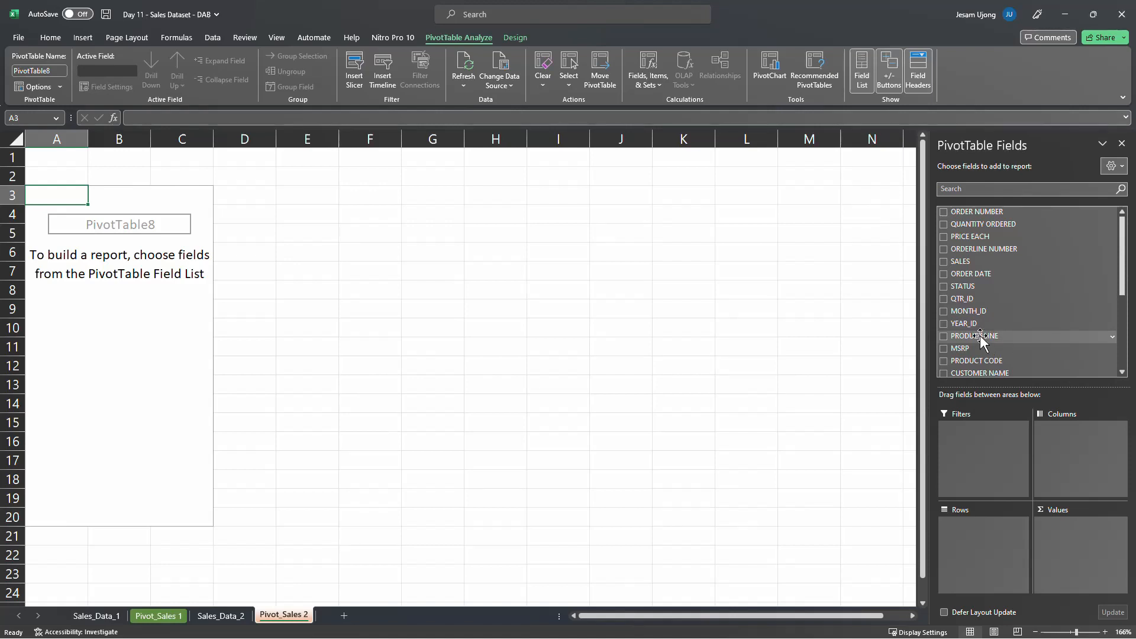
drag(981, 336, 983, 524)
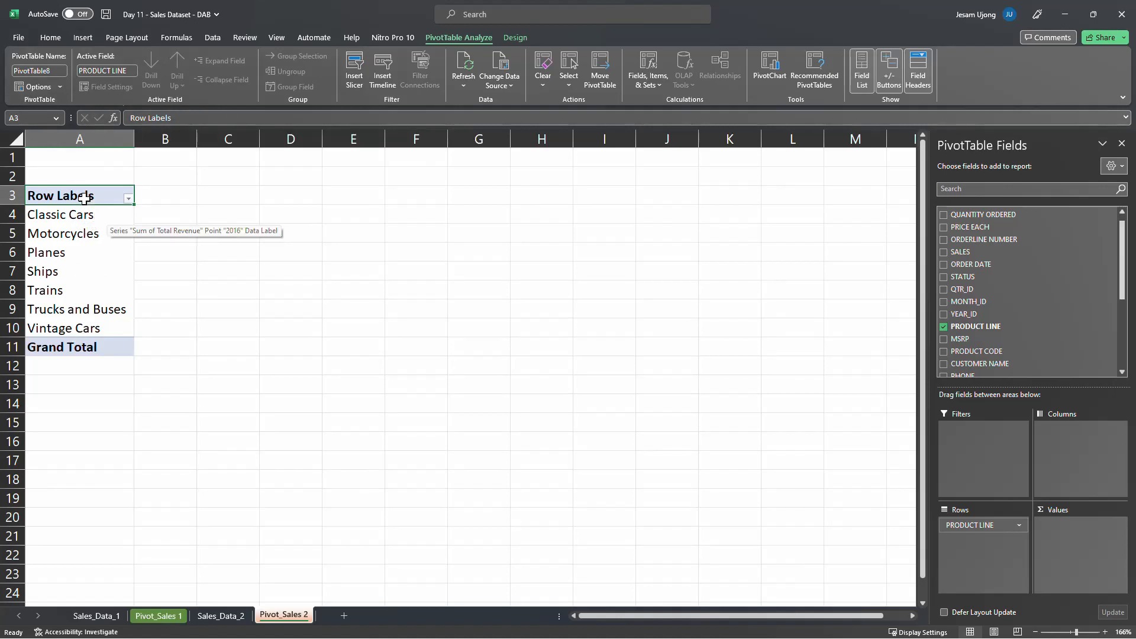
text(Product)
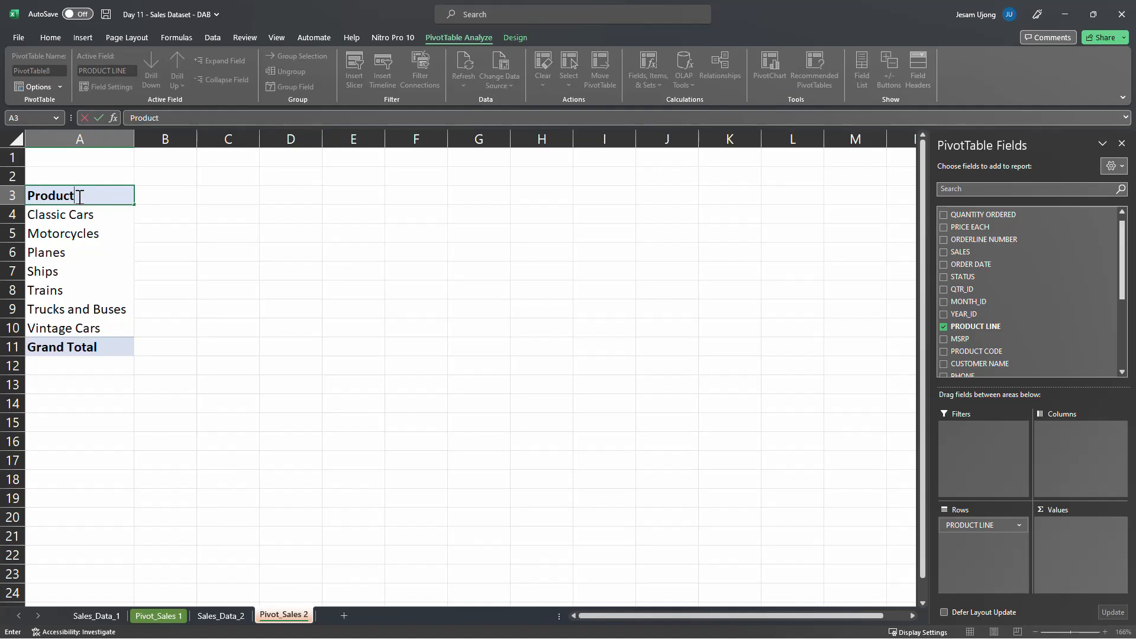
text( Line)
key(Return)
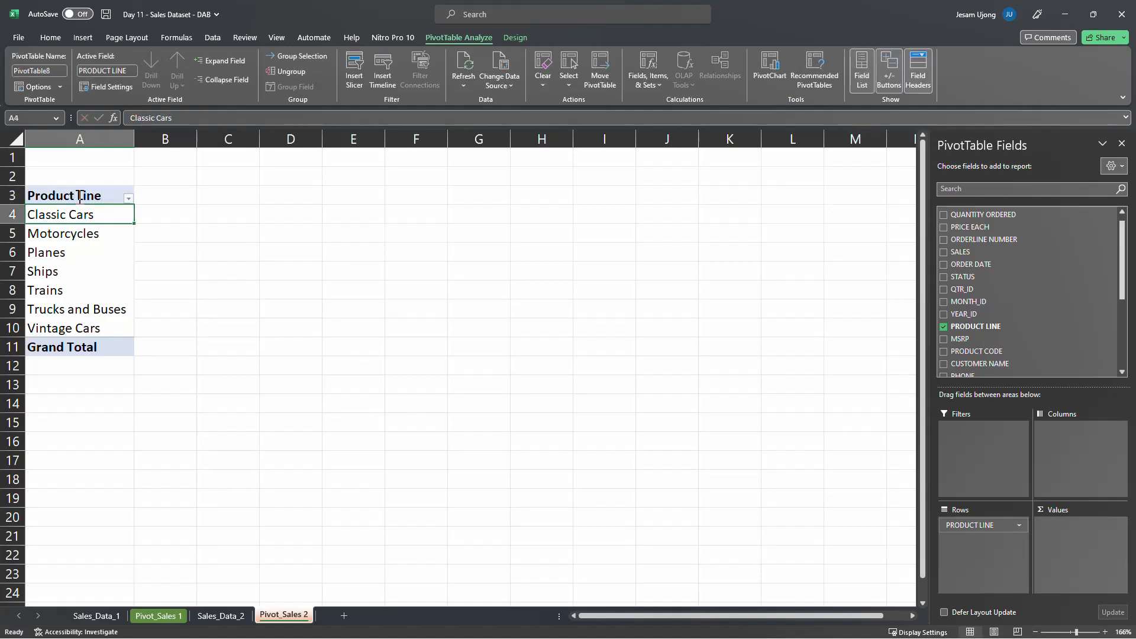
Check how far down the records of the Sales_Data_2 dataset extend, then return to its header row
click(221, 616)
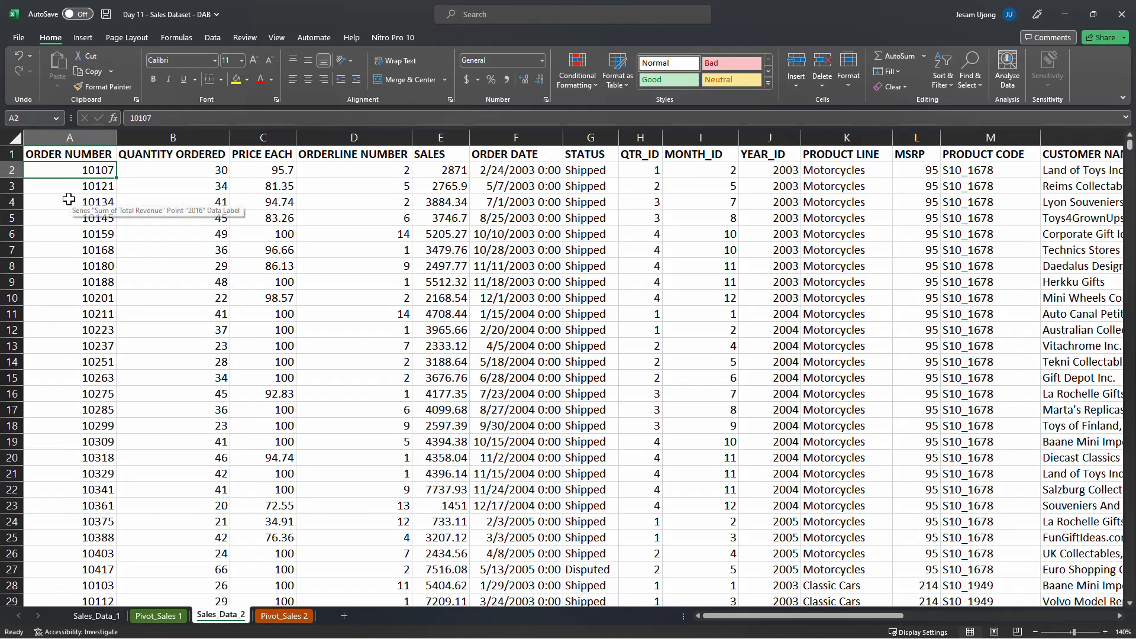
key(ctrl+Down)
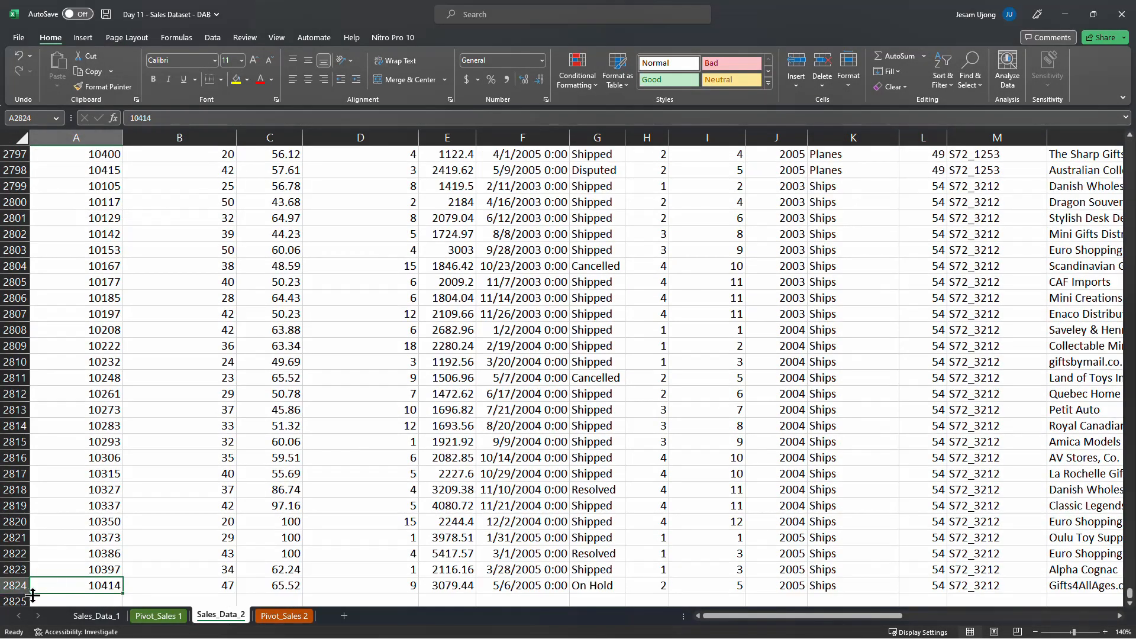
key(ctrl+Up)
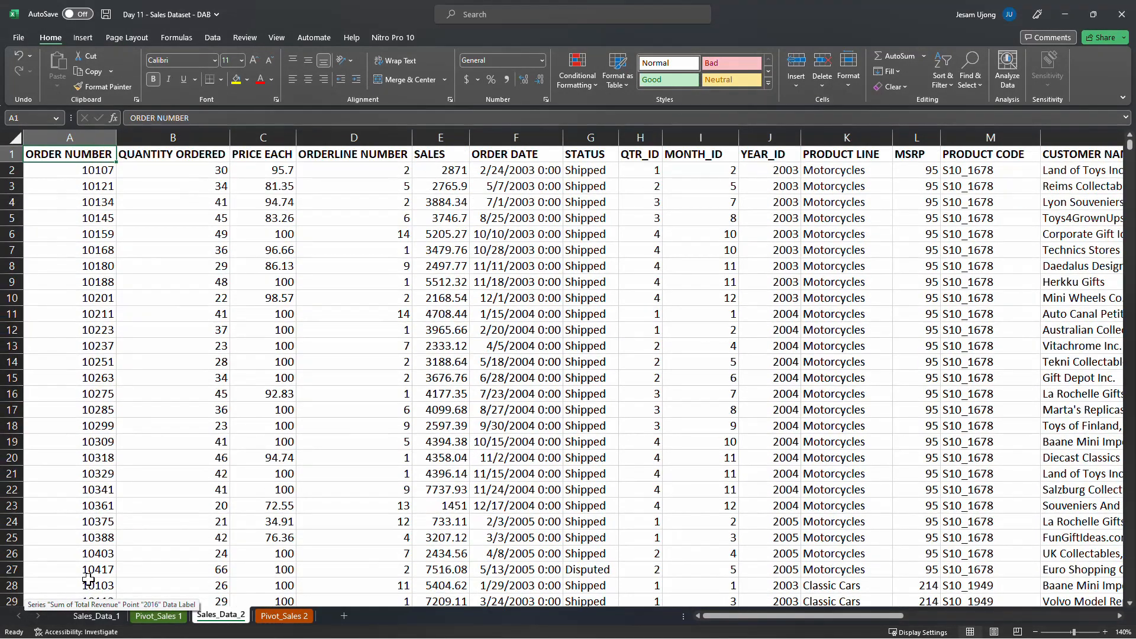
Go back to Pivot_Sales 2 and go through the product lines from Classic Cars to Vintage Cars
click(300, 620)
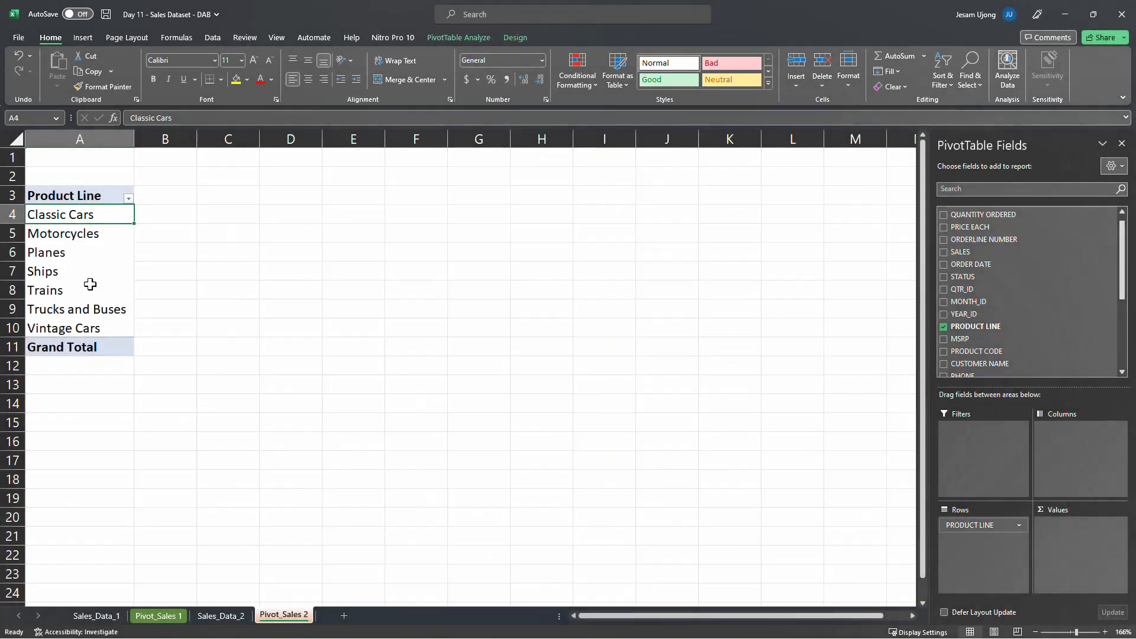
drag(83, 225, 94, 326)
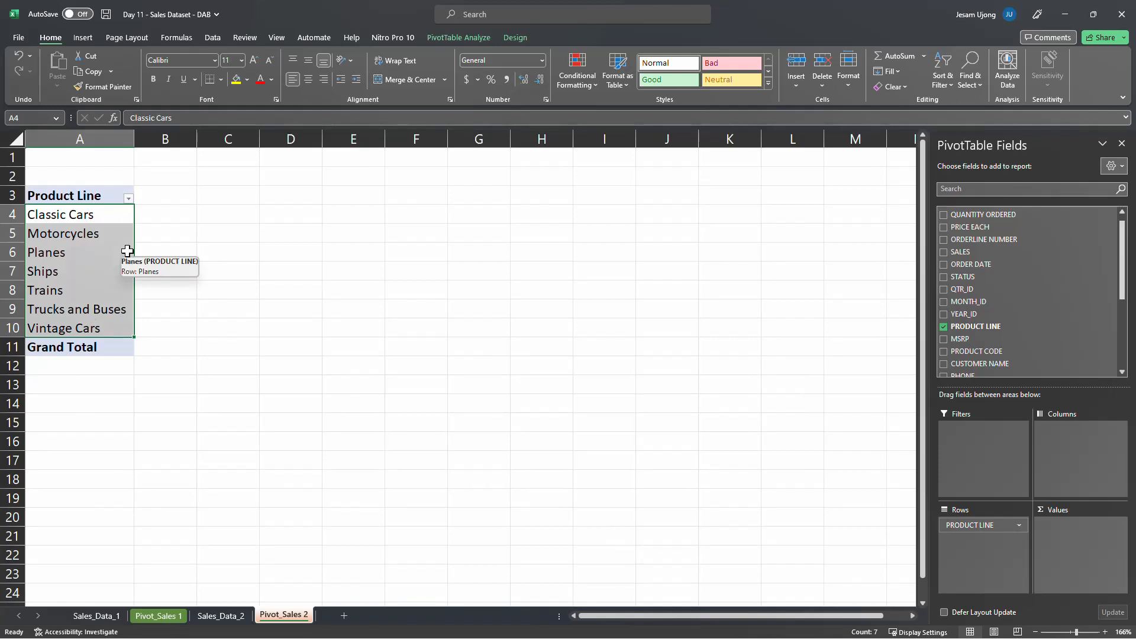
click(89, 215)
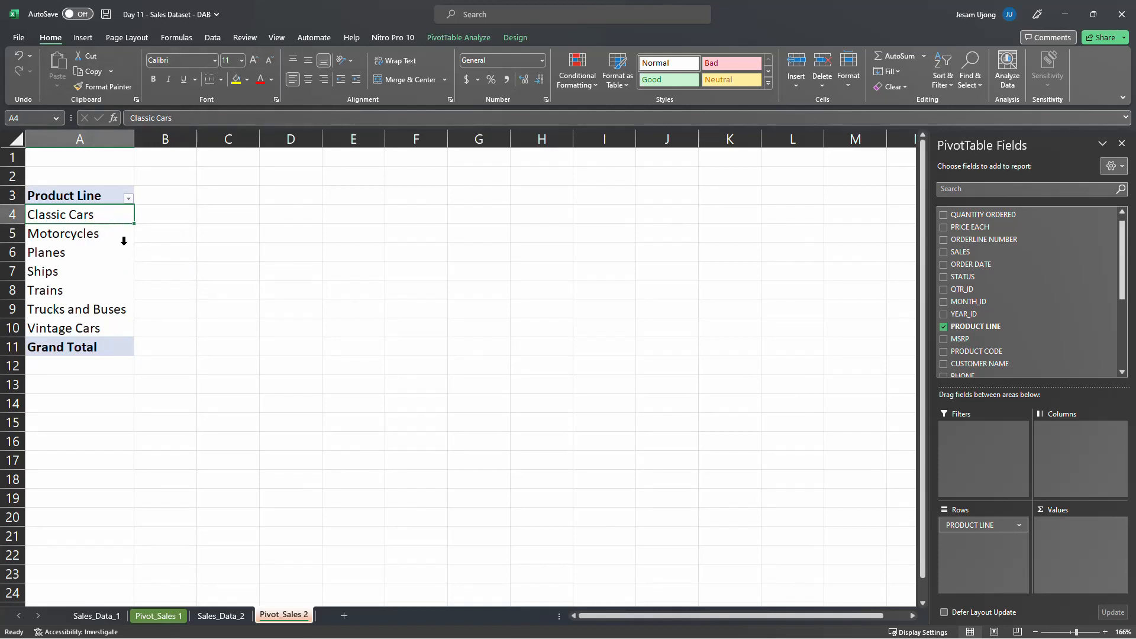
click(92, 234)
click(73, 257)
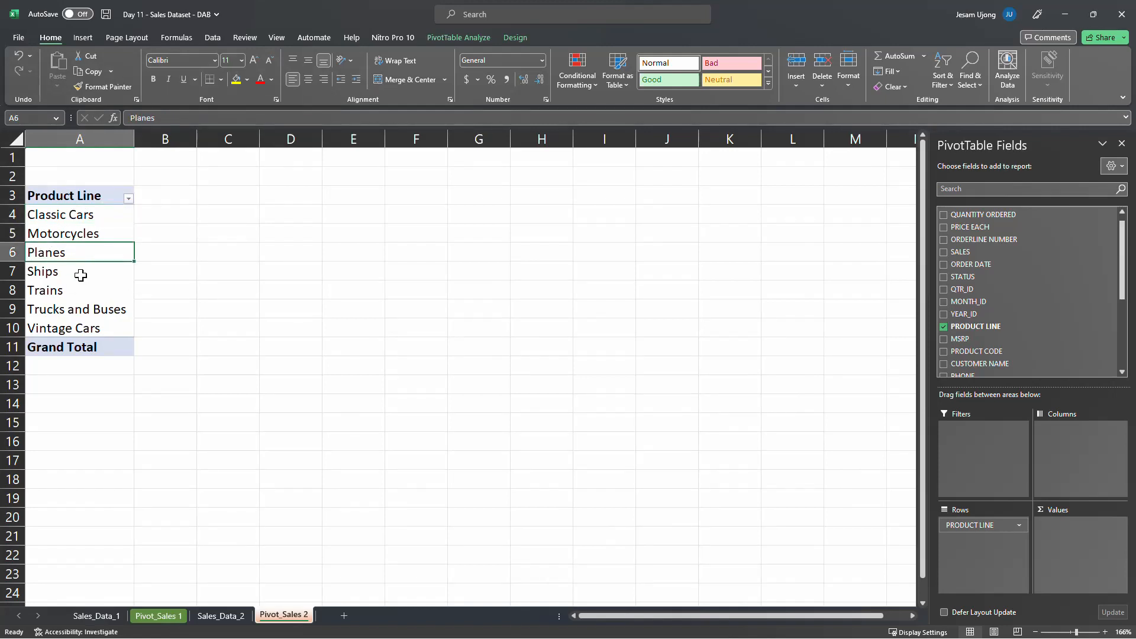
click(75, 276)
click(84, 294)
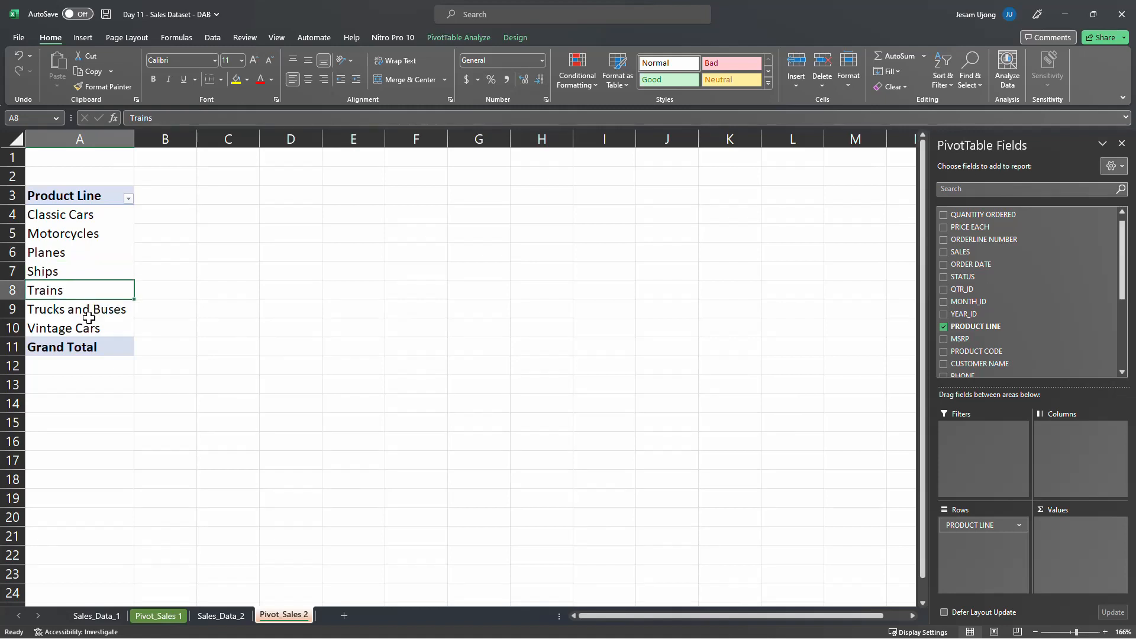
click(93, 310)
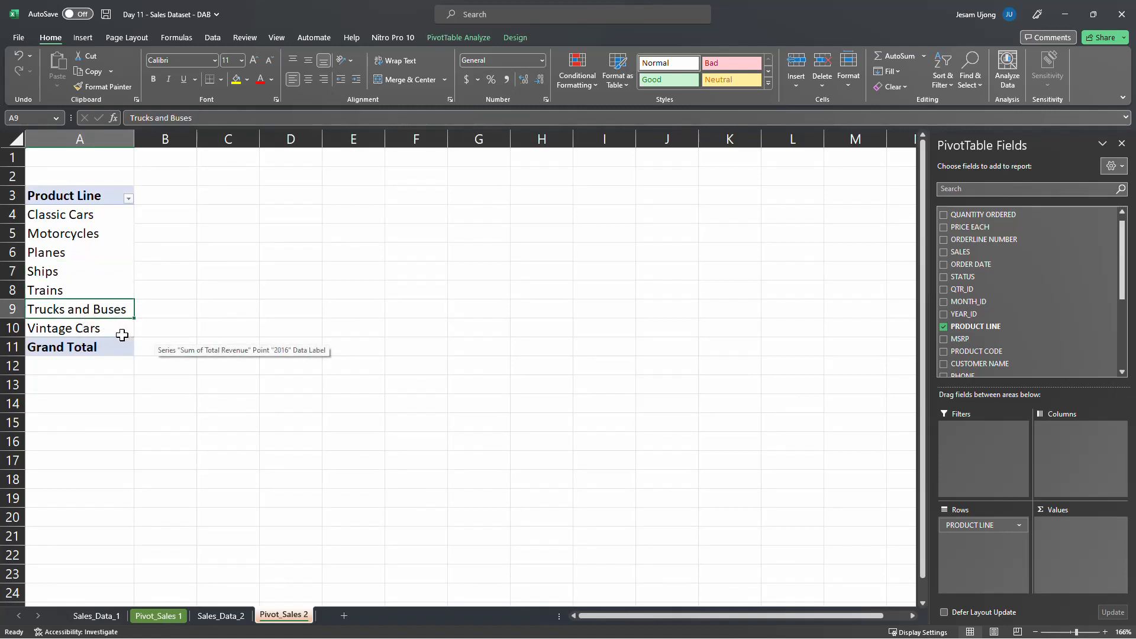
click(124, 335)
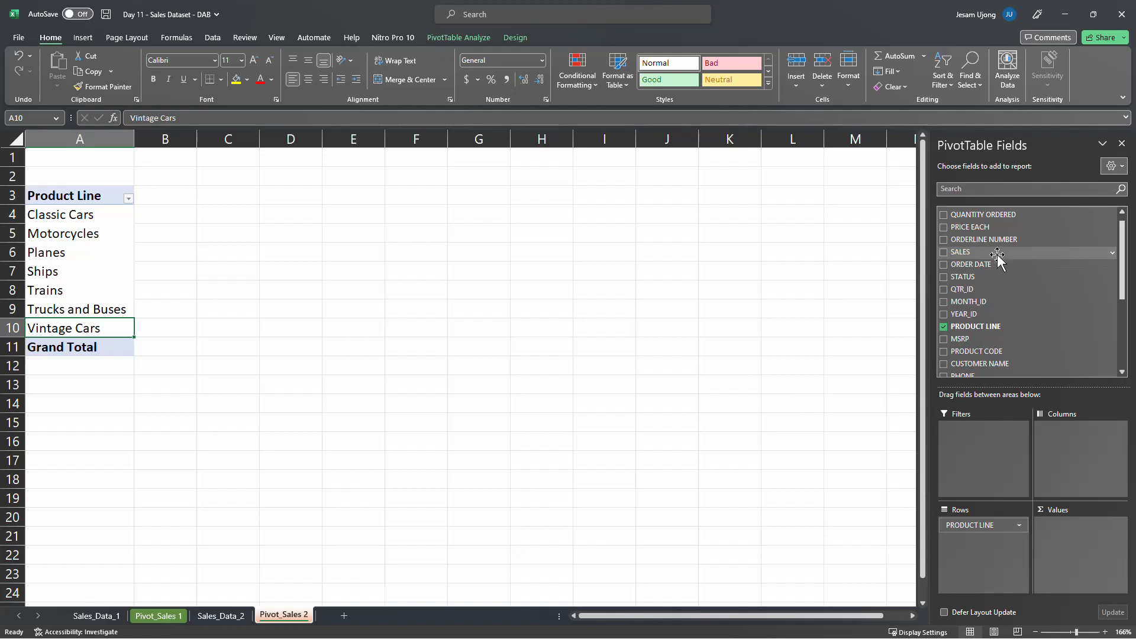
Add the QUANTITY ORDERED field to the pivot table's values as a sum
scroll(1000, 257, up, 1)
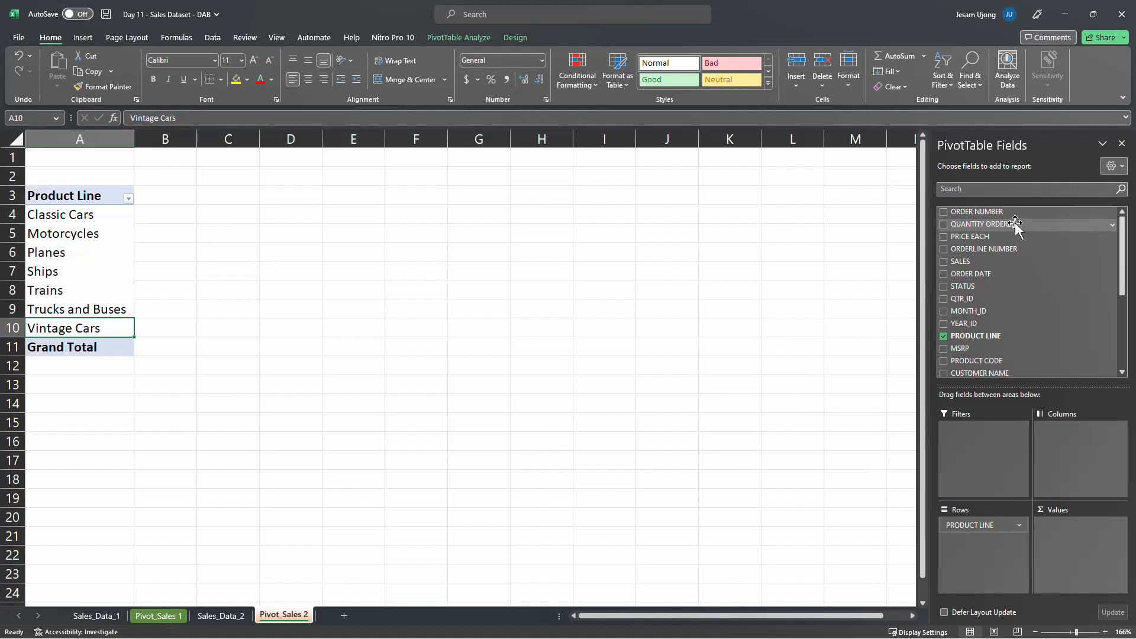
drag(1016, 224, 1078, 538)
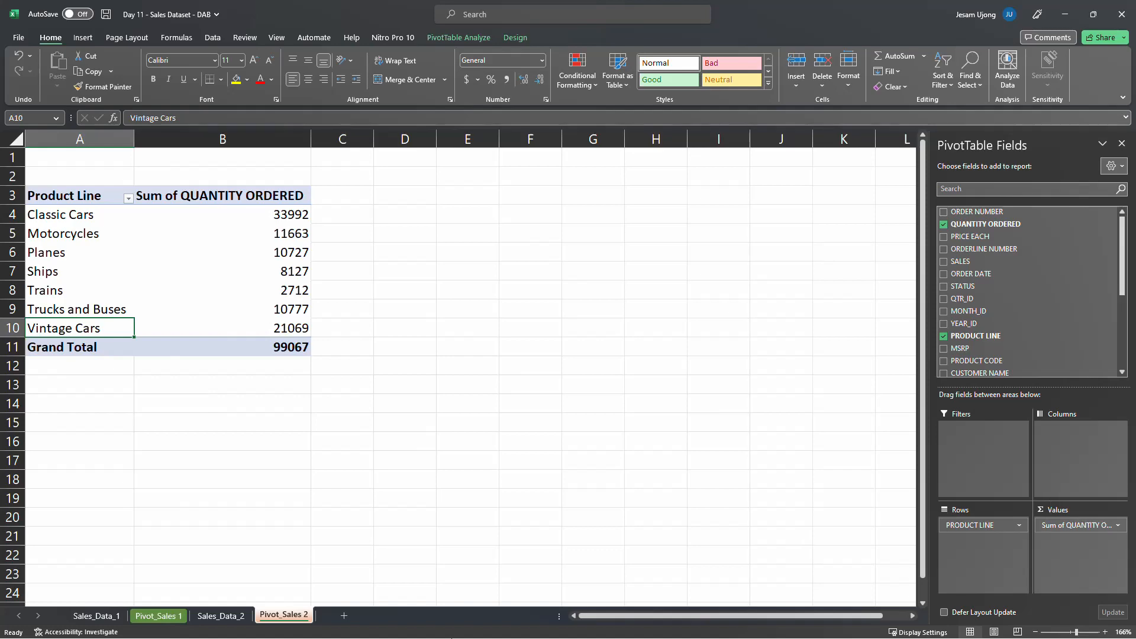
Examine the QUANTITY ORDERED and ORDER NUMBER columns in the Sales_Data_2 dataset
click(216, 617)
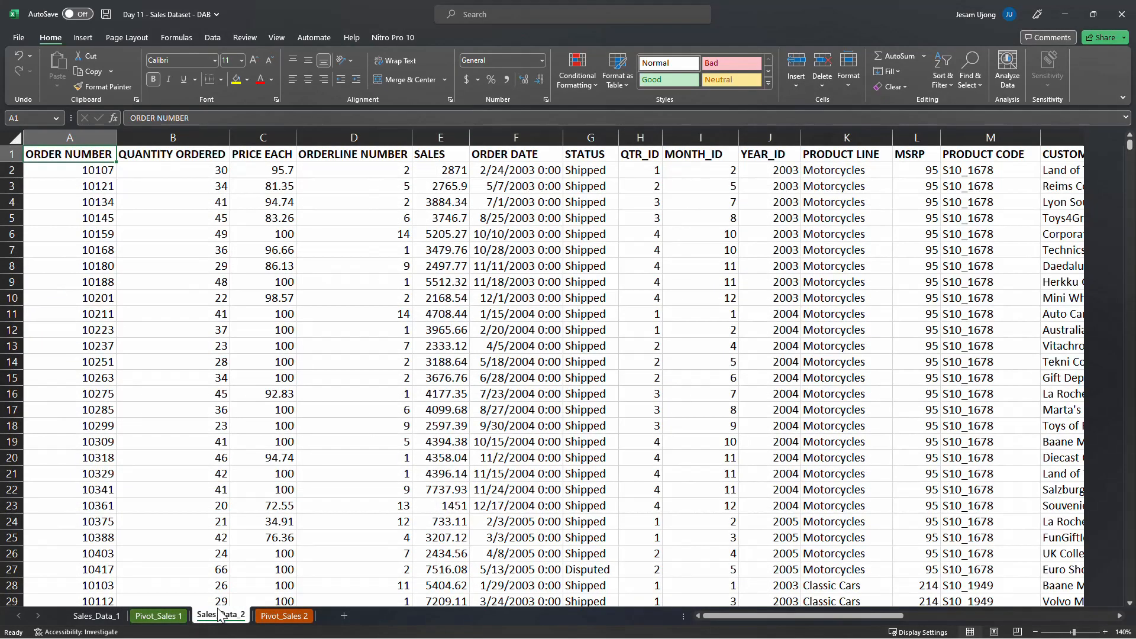
click(191, 134)
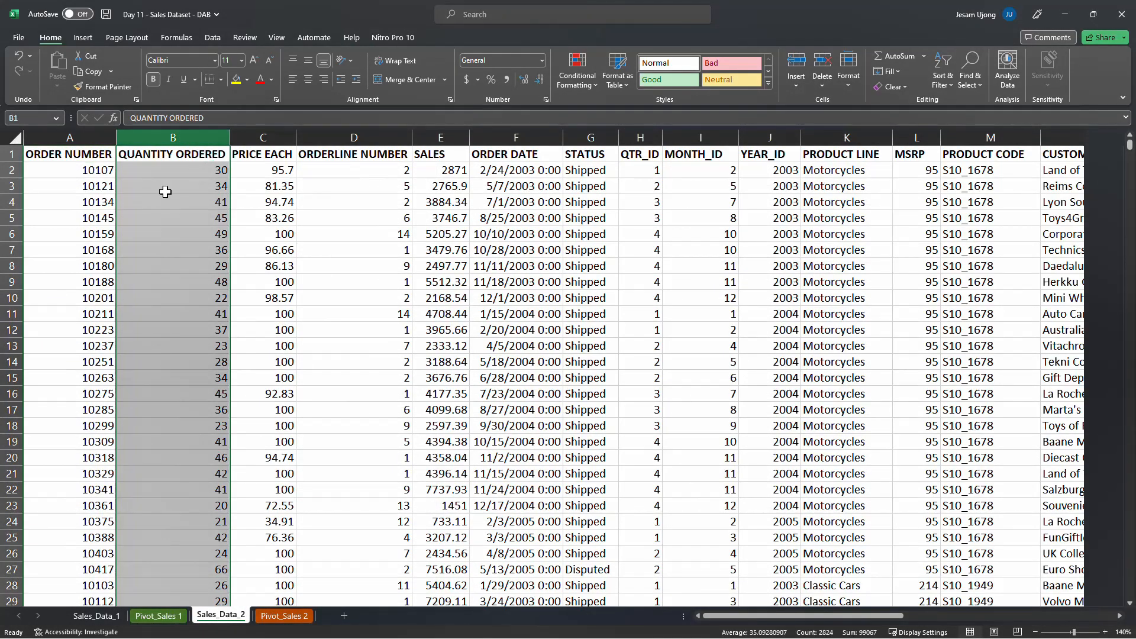
click(67, 140)
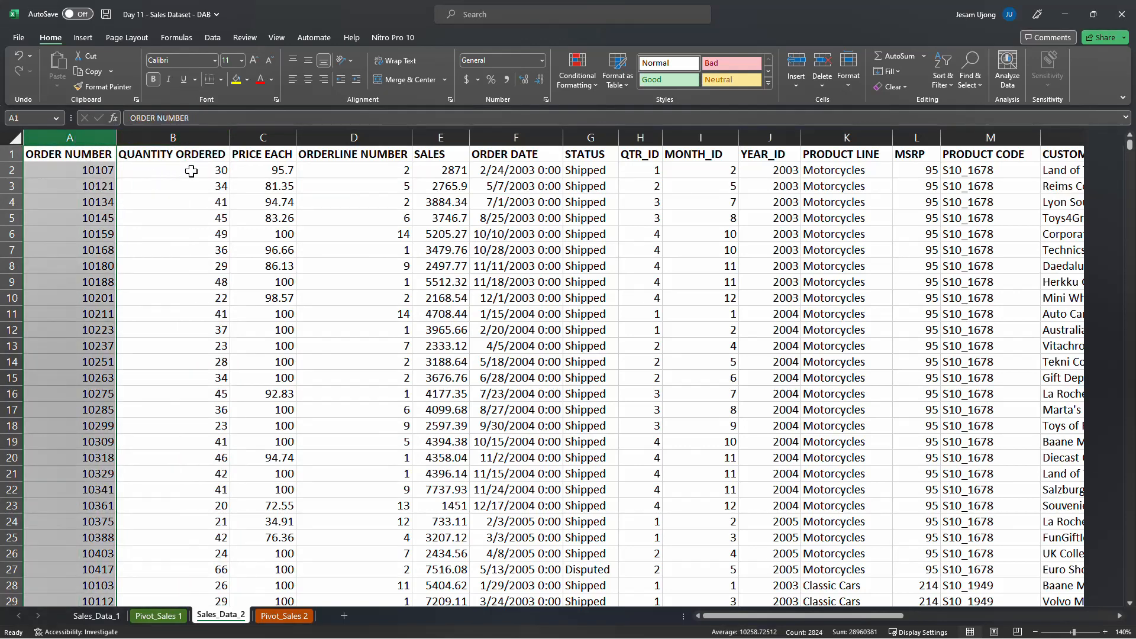
click(218, 171)
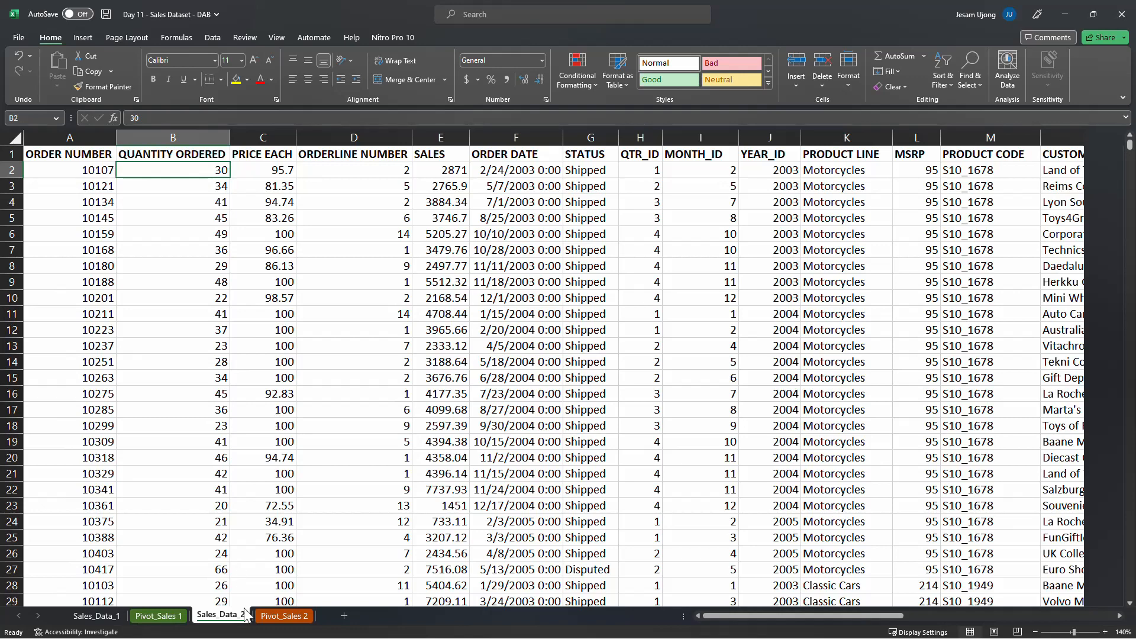
Return to Pivot_Sales 2 and review the summed quantity ordered for each product line from Classic Cars to Vintage Cars
click(284, 616)
click(279, 218)
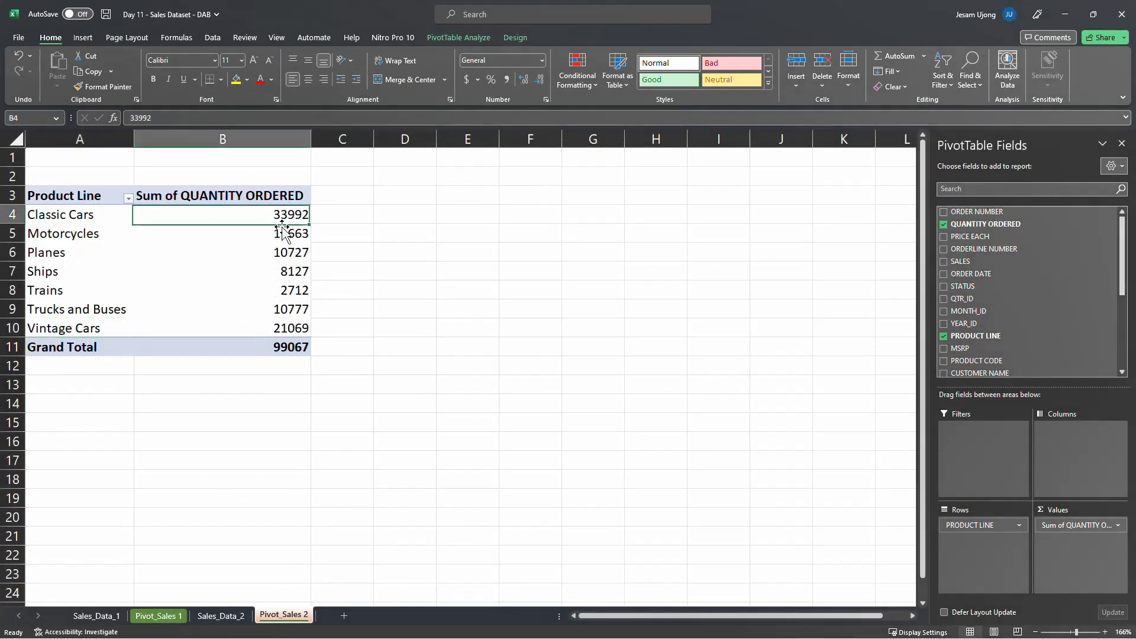
click(282, 237)
click(295, 253)
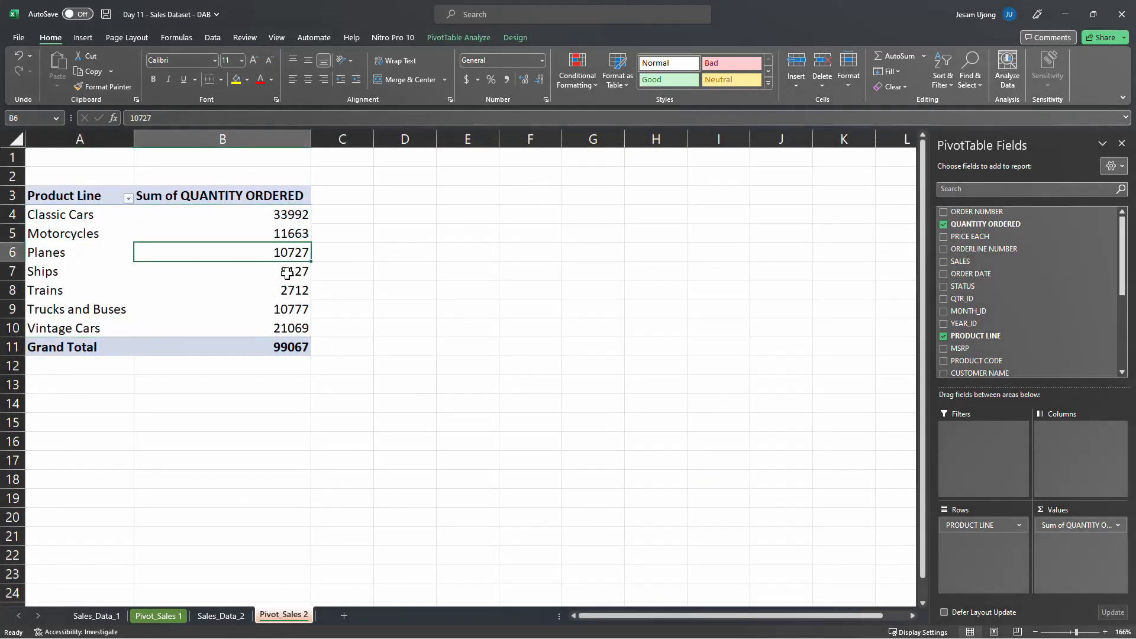
click(291, 272)
click(288, 292)
click(284, 307)
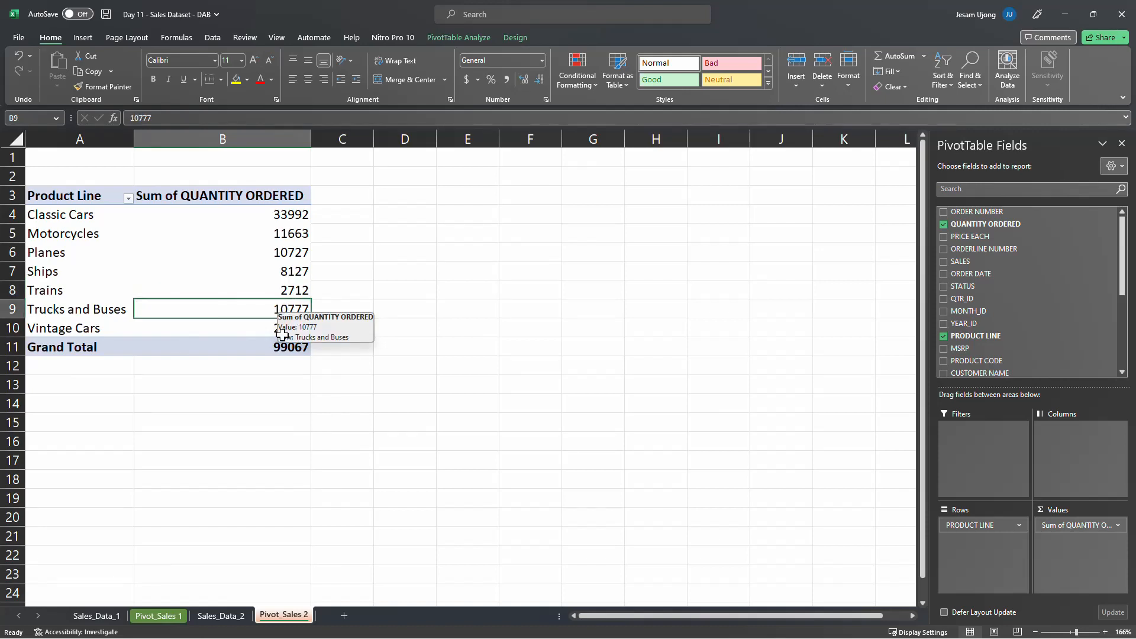
click(289, 331)
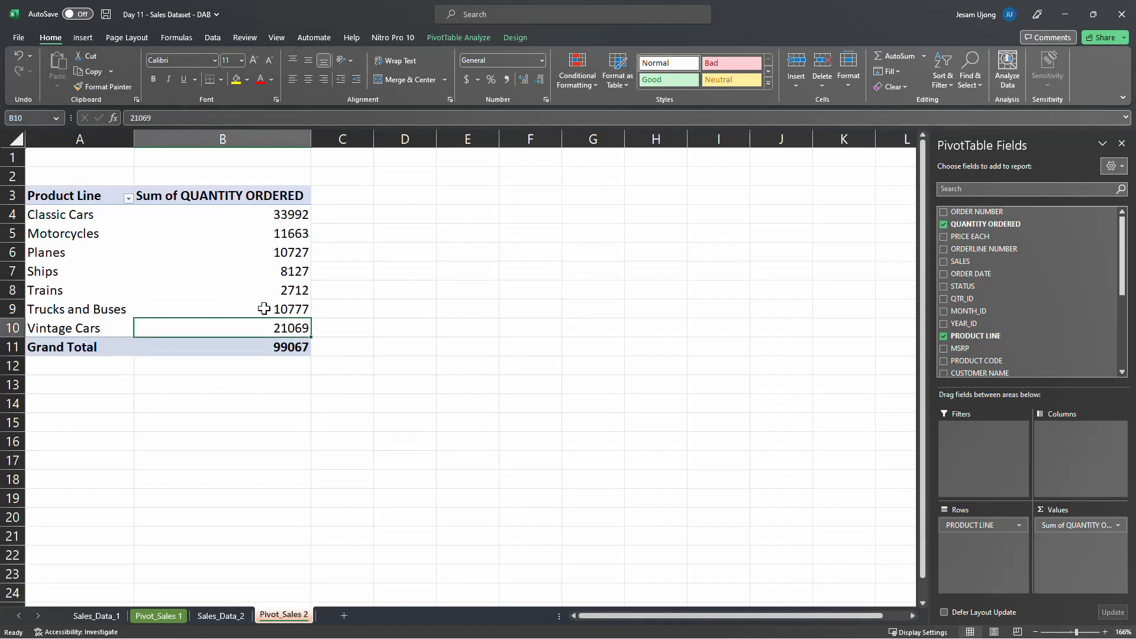
Format the summed QUANTITY ORDERED values as Number with 0 decimal places and a thousands separator
right_click(236, 215)
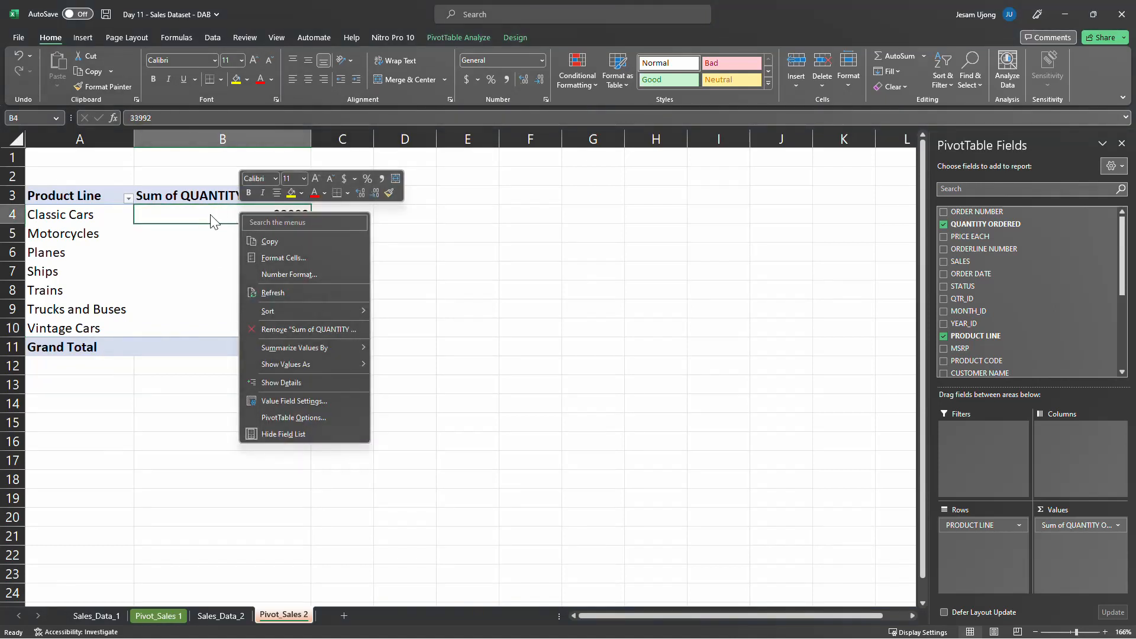
click(219, 214)
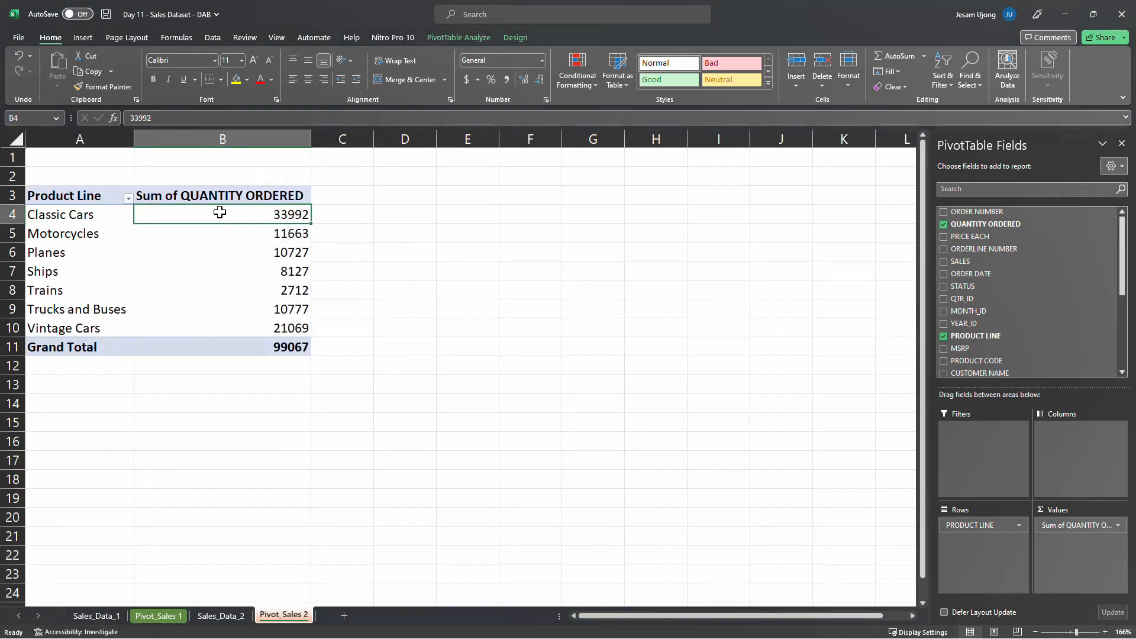
right_click(219, 211)
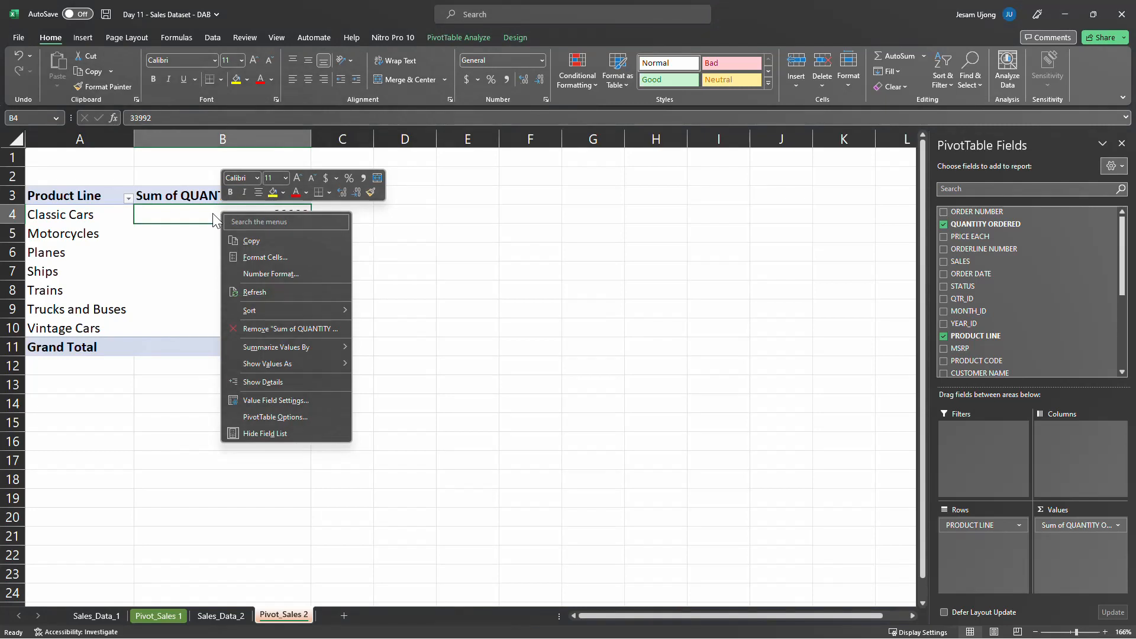
click(206, 215)
right_click(206, 215)
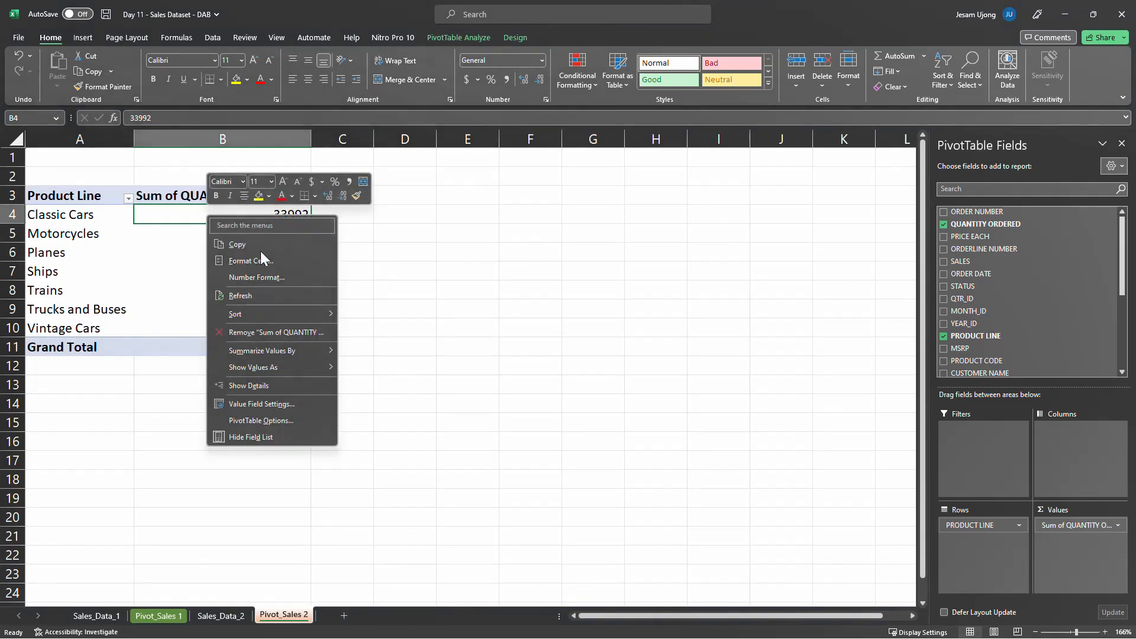
click(283, 280)
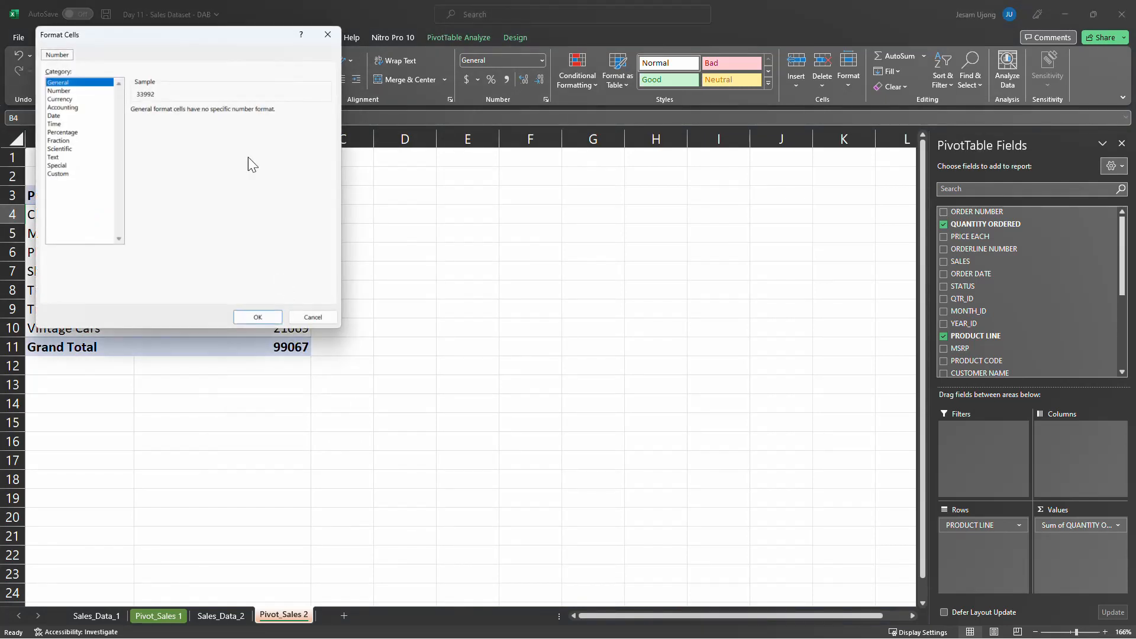
drag(221, 34, 456, 184)
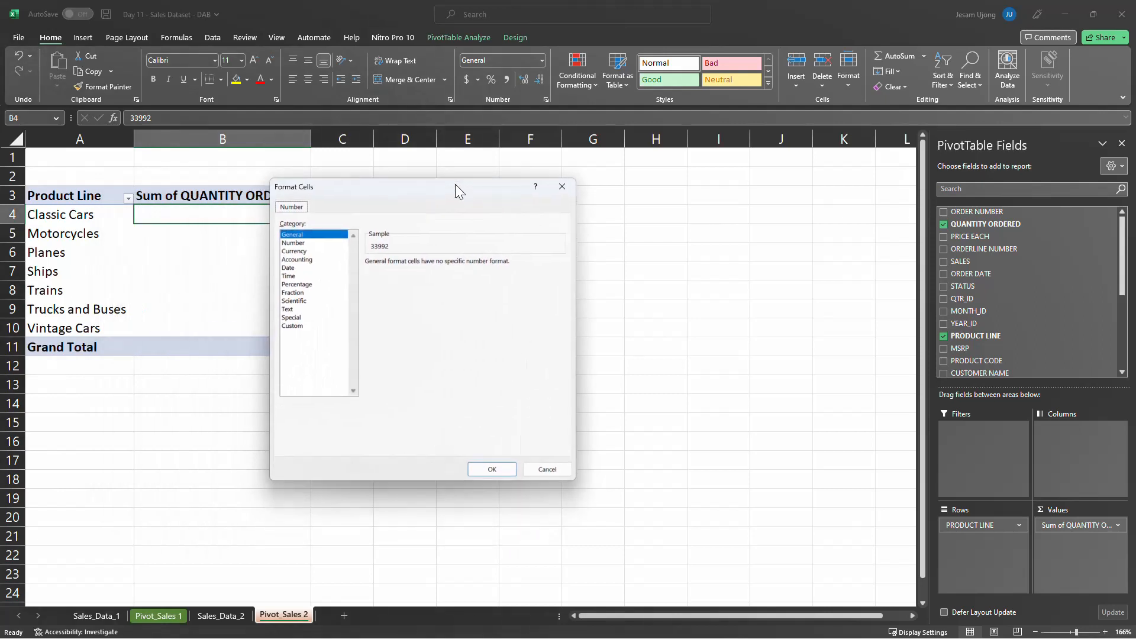
click(304, 243)
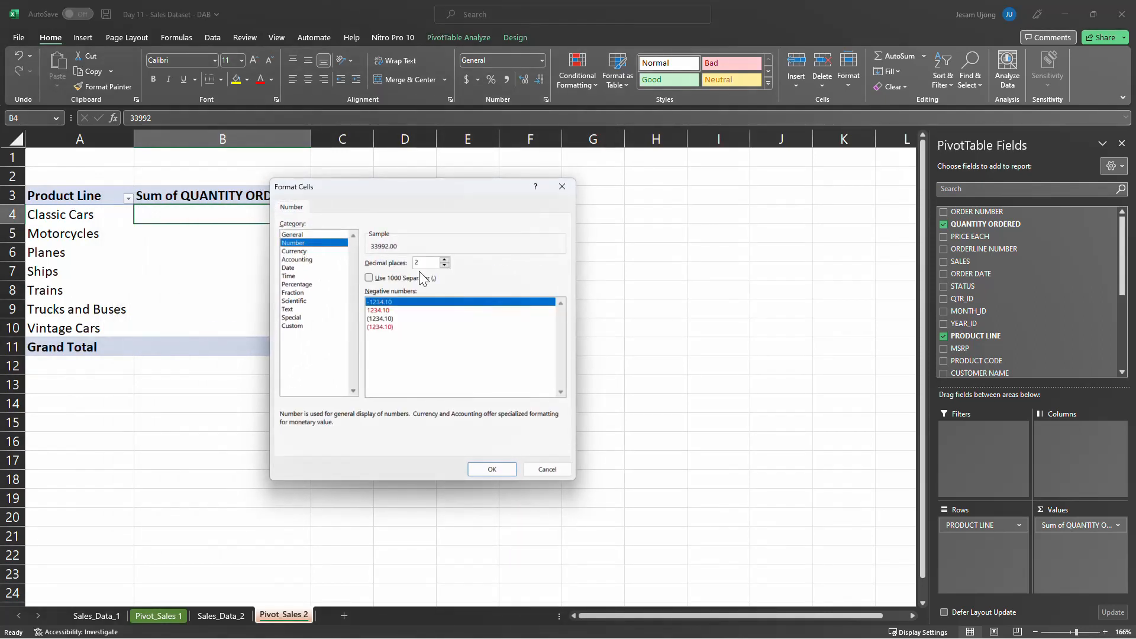
click(445, 265)
click(369, 279)
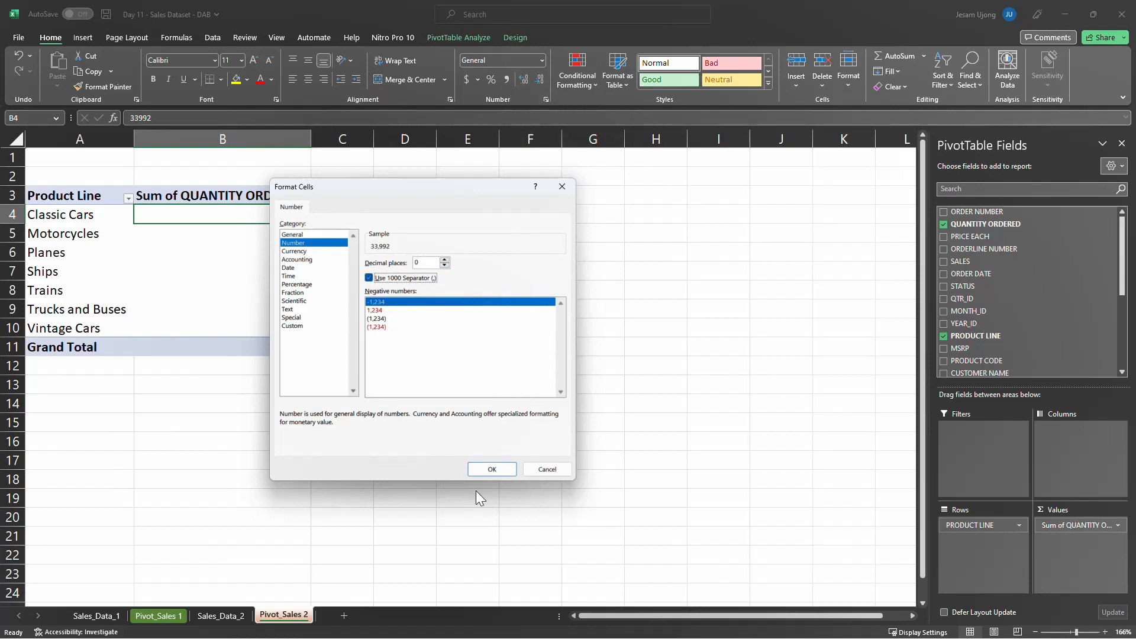
click(490, 470)
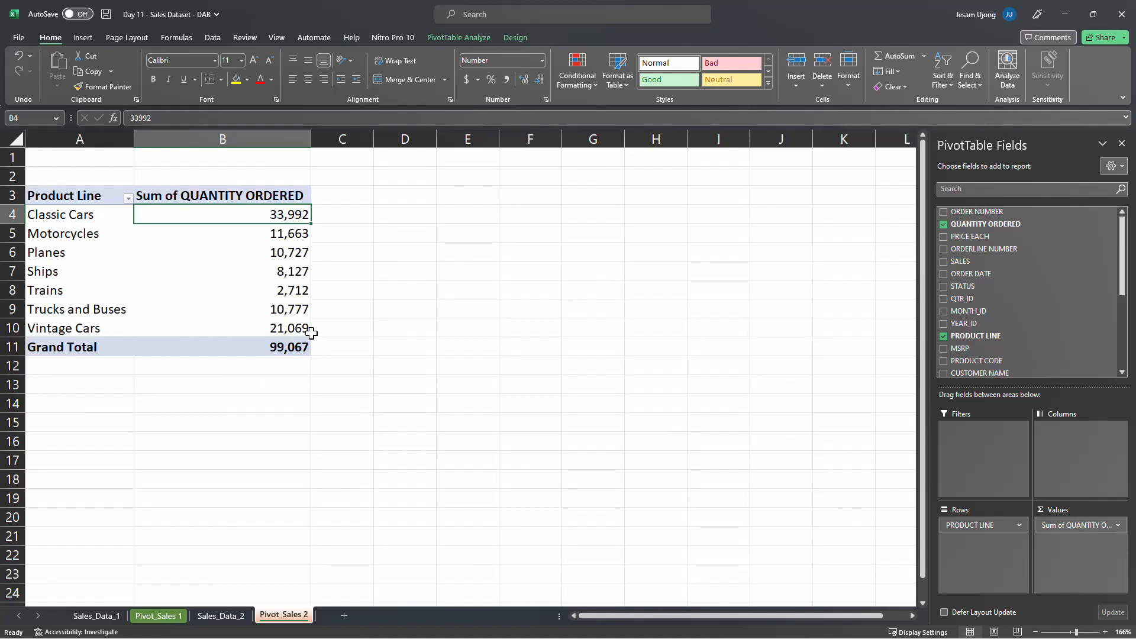
Sort the product lines by summed QUANTITY ORDERED from largest to smallest and review the whole pivot table
mouse_move(261, 247)
right_click(288, 214)
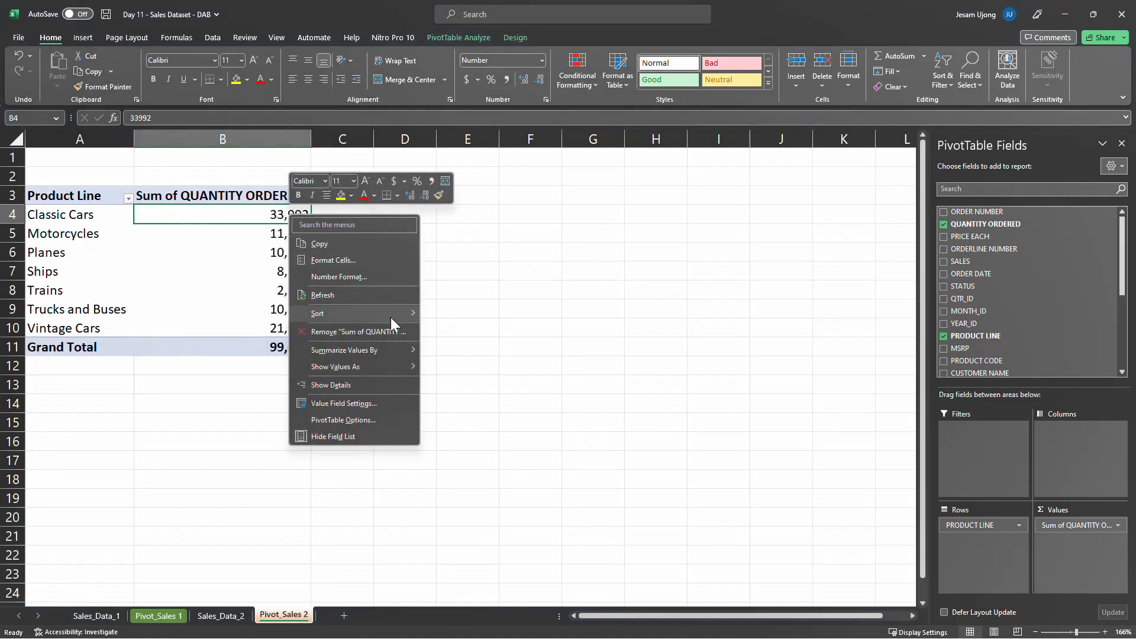
mouse_move(391, 319)
click(480, 331)
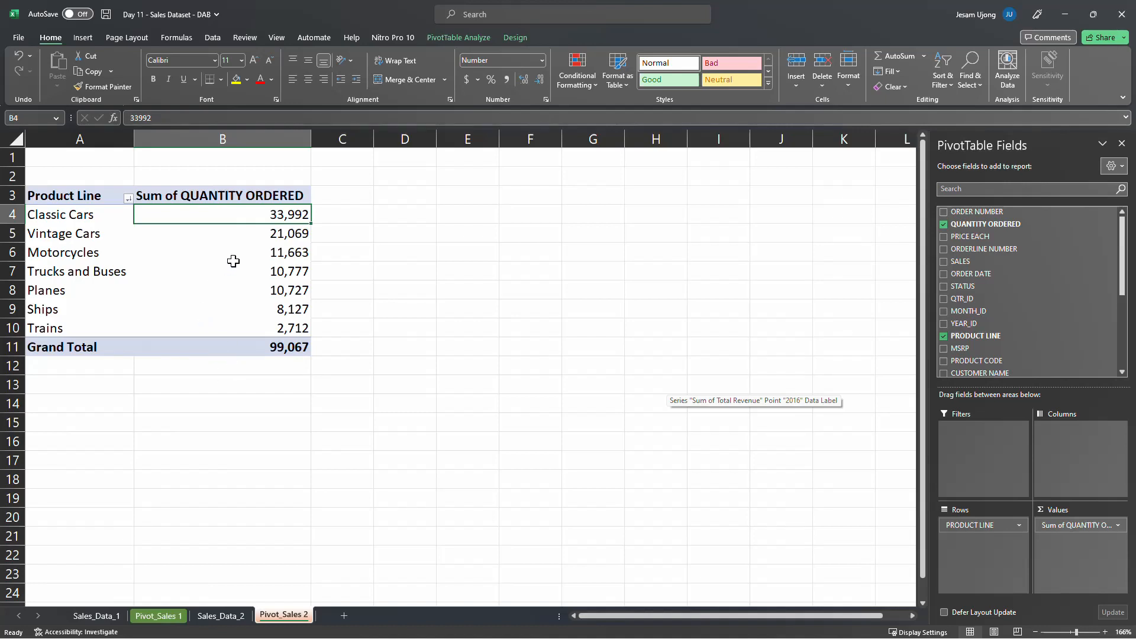
click(75, 197)
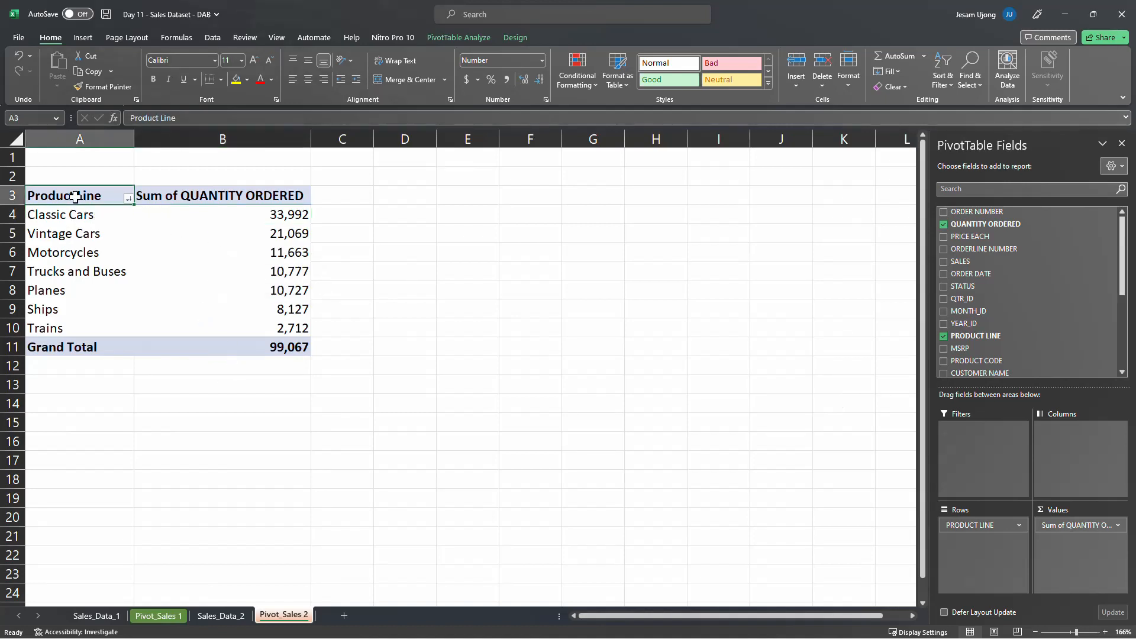
drag(75, 198, 272, 351)
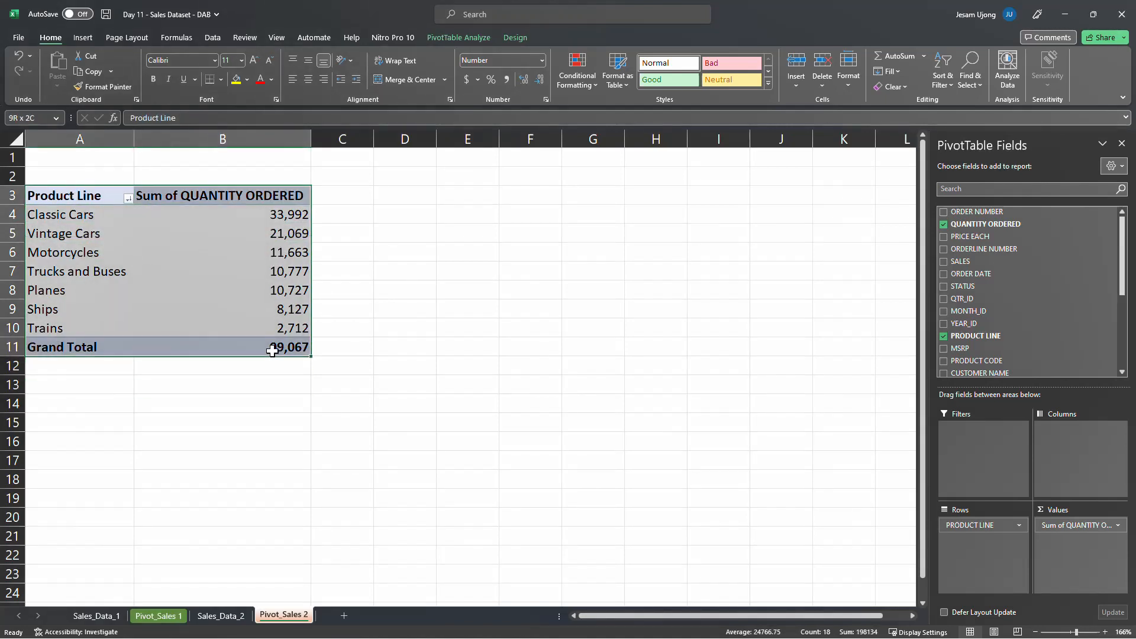
click(234, 288)
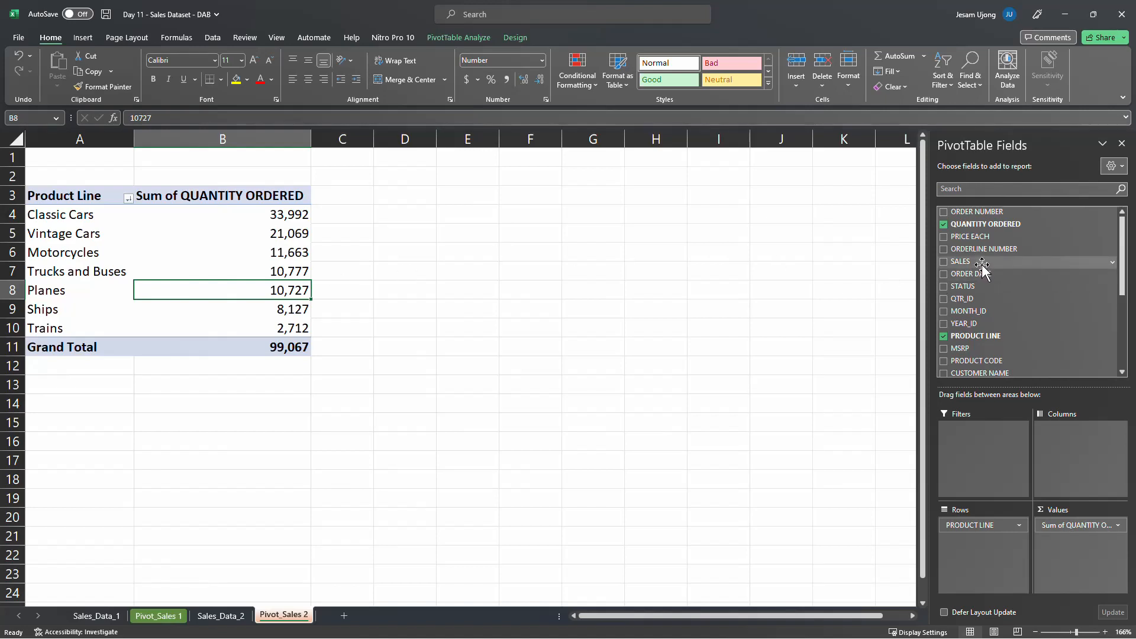
Add the SALES field to the pivot table's values as a sum and format it as Currency with the $ symbol and 2 decimal places
drag(982, 266, 1098, 557)
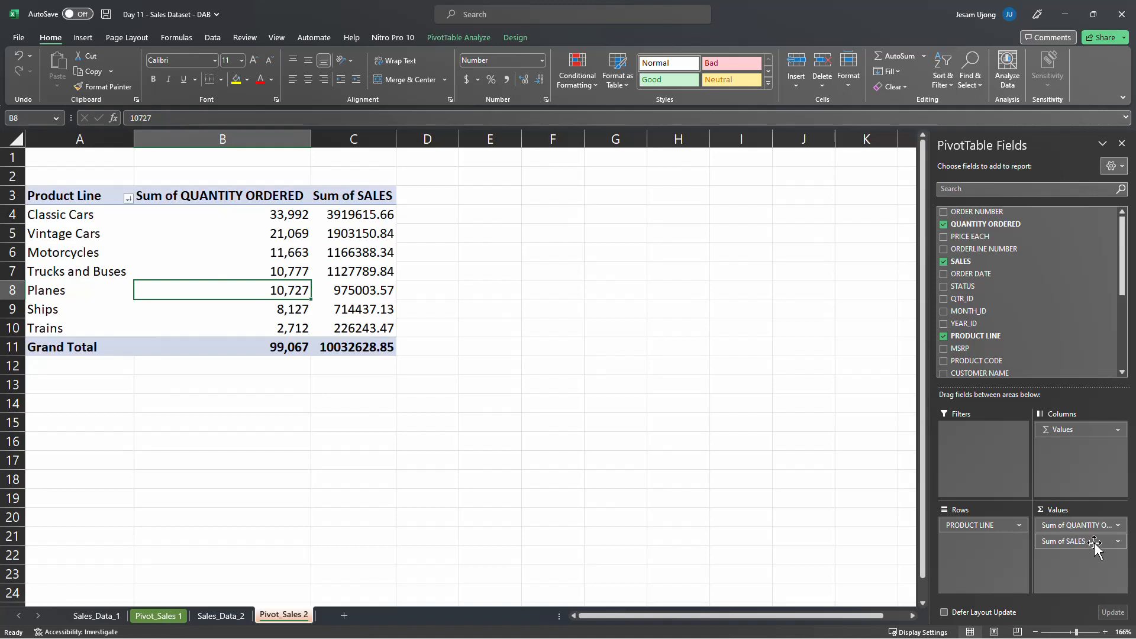
click(372, 221)
right_click(372, 220)
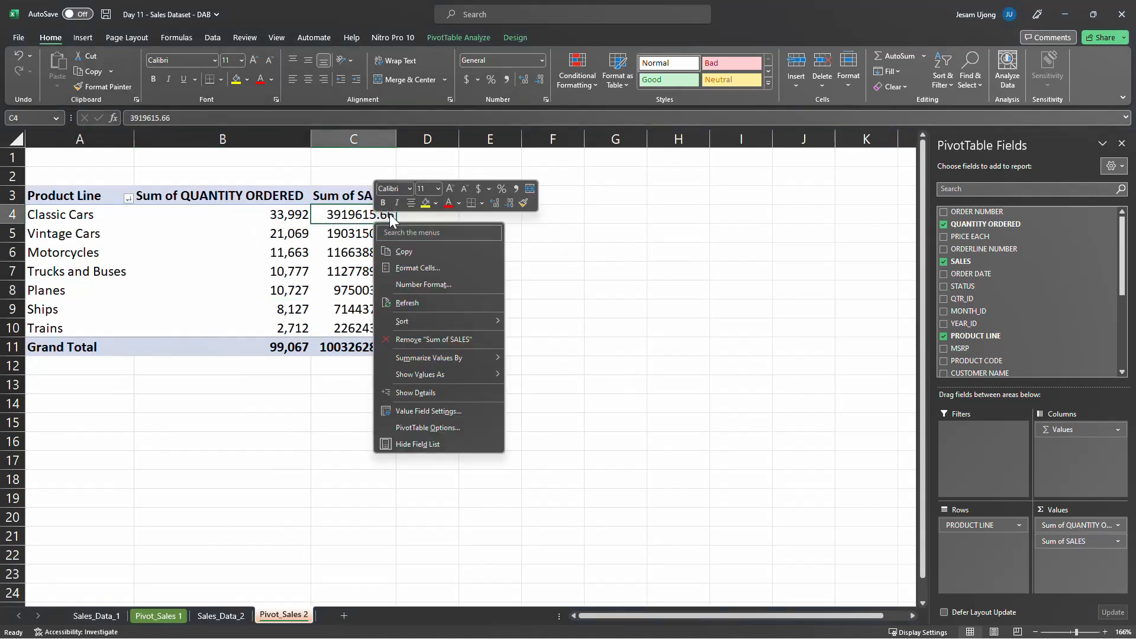
mouse_move(490, 316)
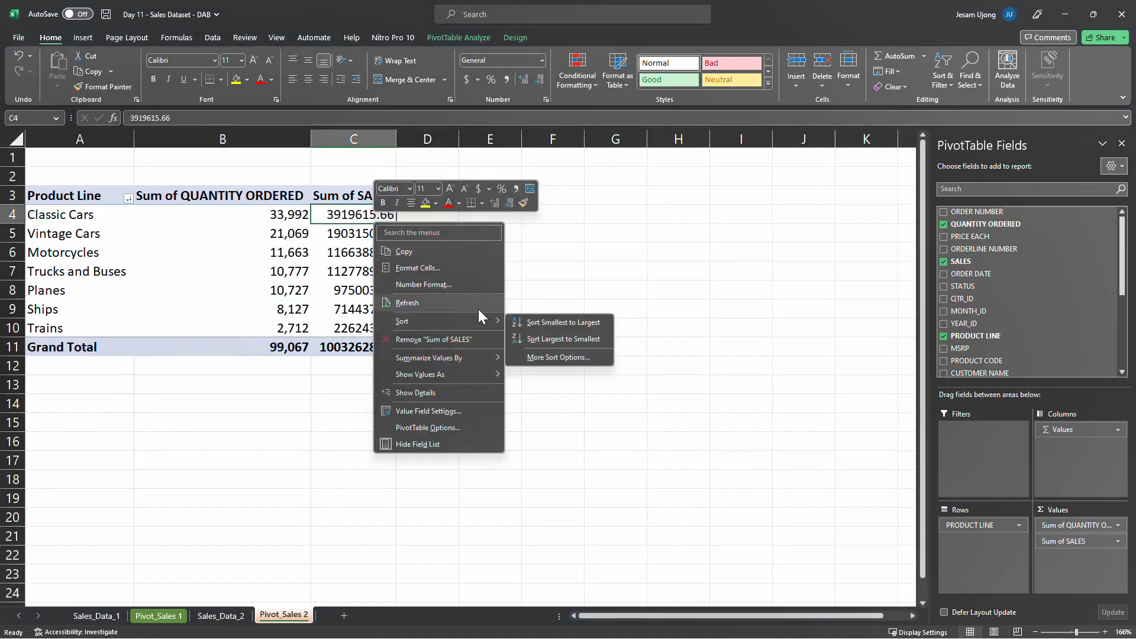
click(462, 283)
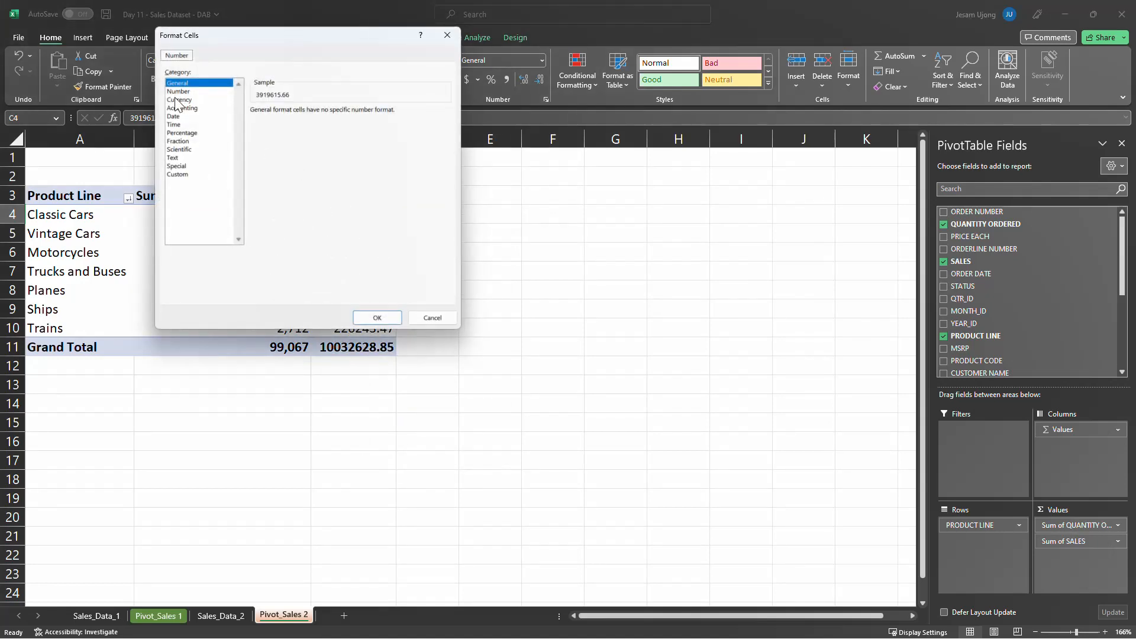
click(179, 100)
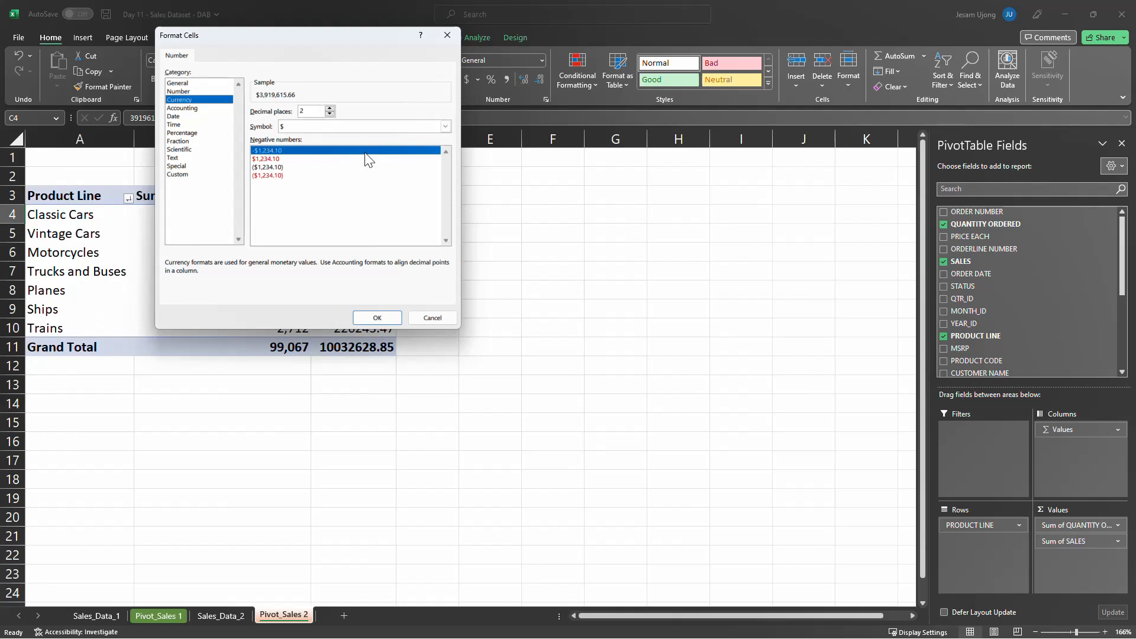
click(382, 317)
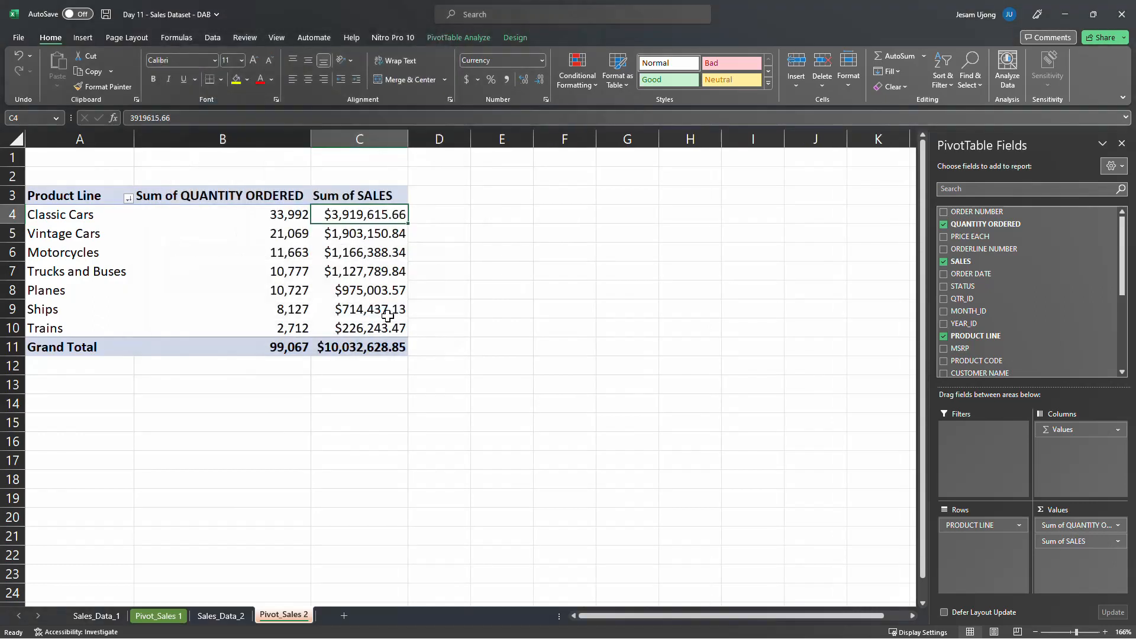
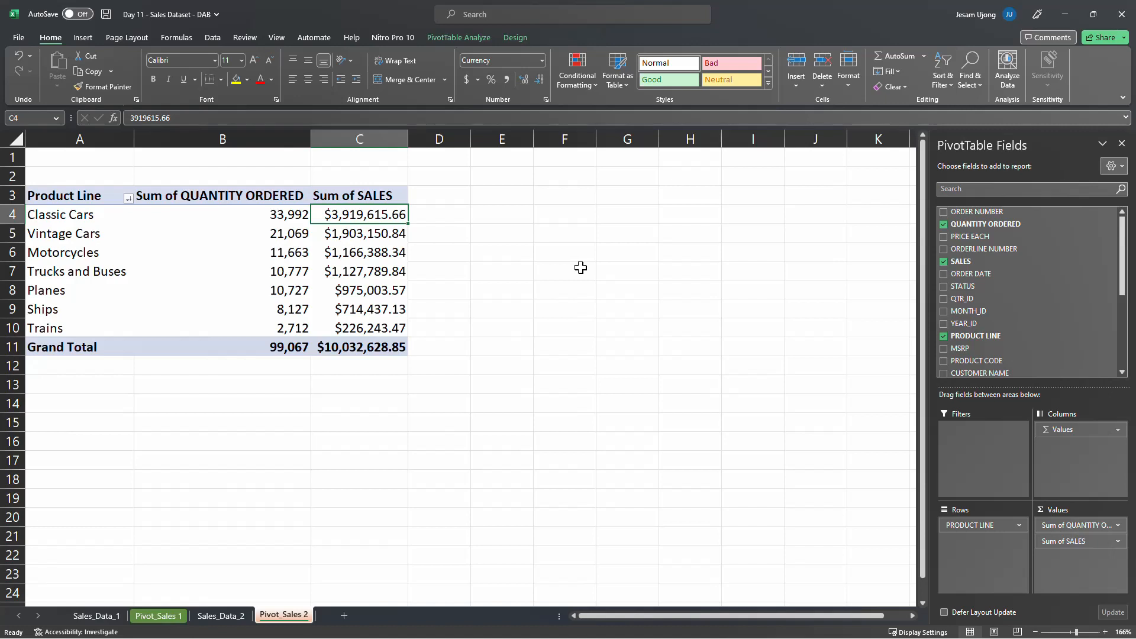
Copy the whole product line pivot table, paste it at cell E3, and autofit columns E to G
drag(71, 194, 322, 351)
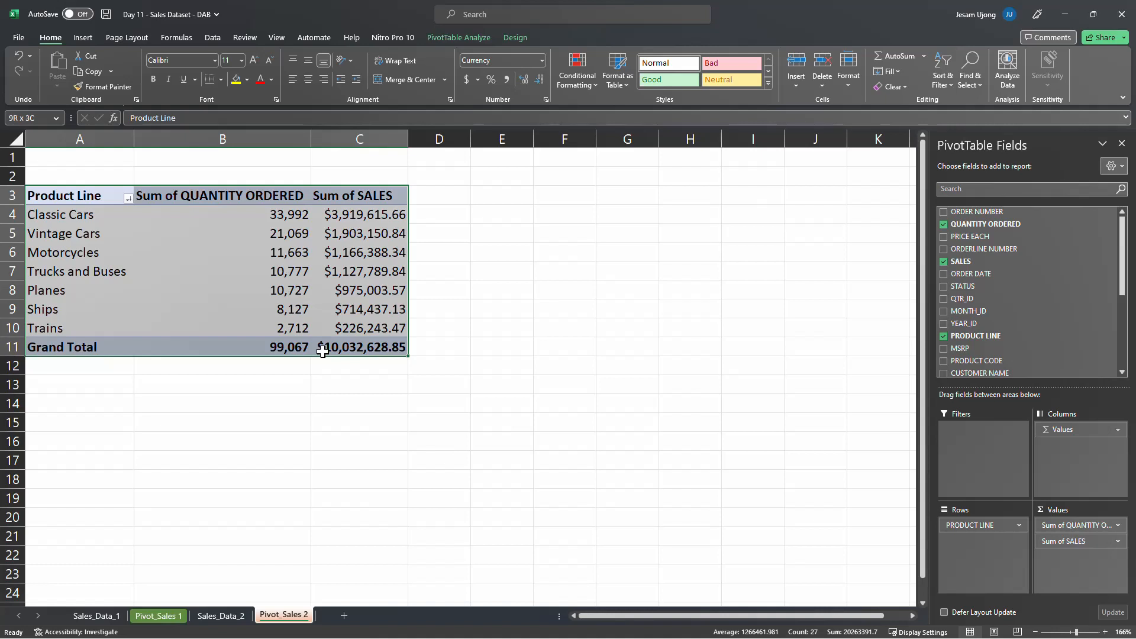
key(ctrl+c)
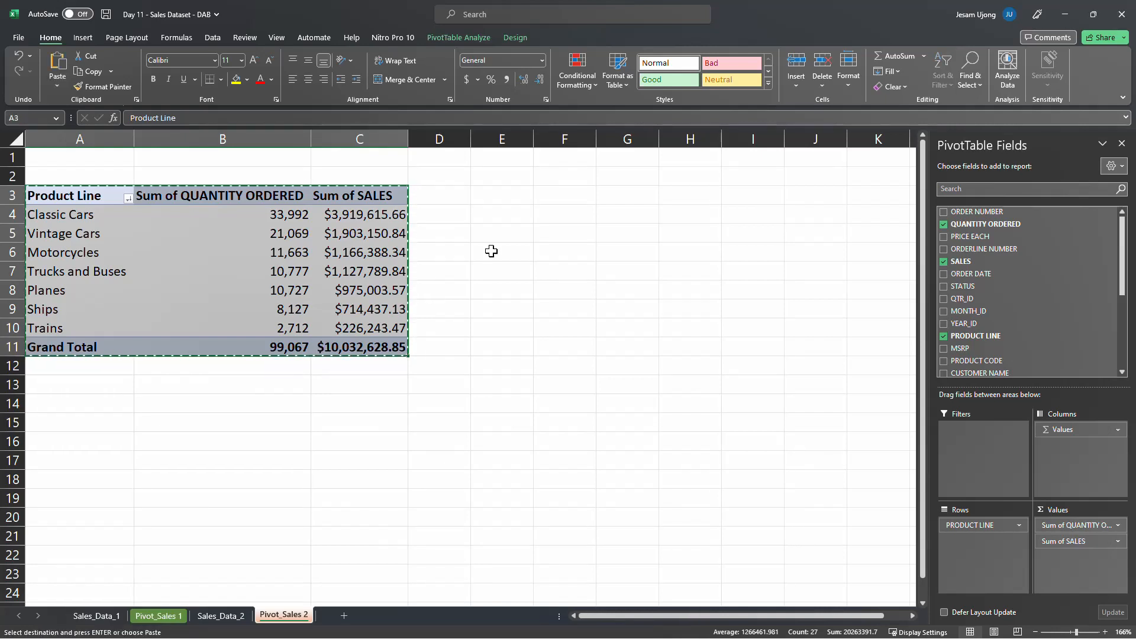
click(500, 198)
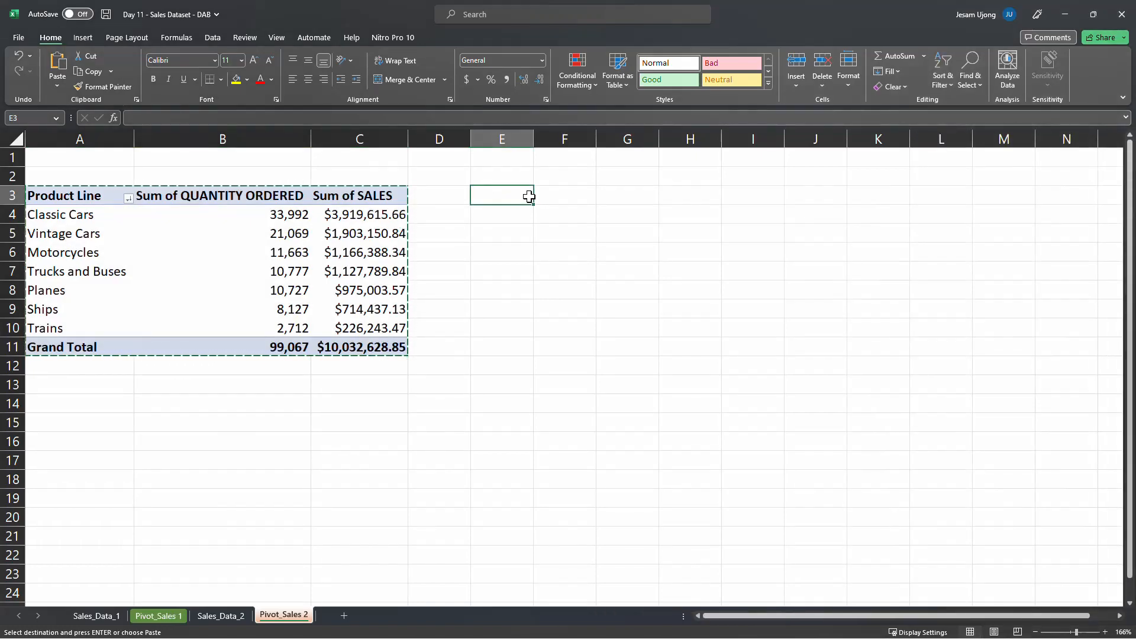
key(ctrl+v)
drag(530, 140, 663, 136)
double_click(663, 137)
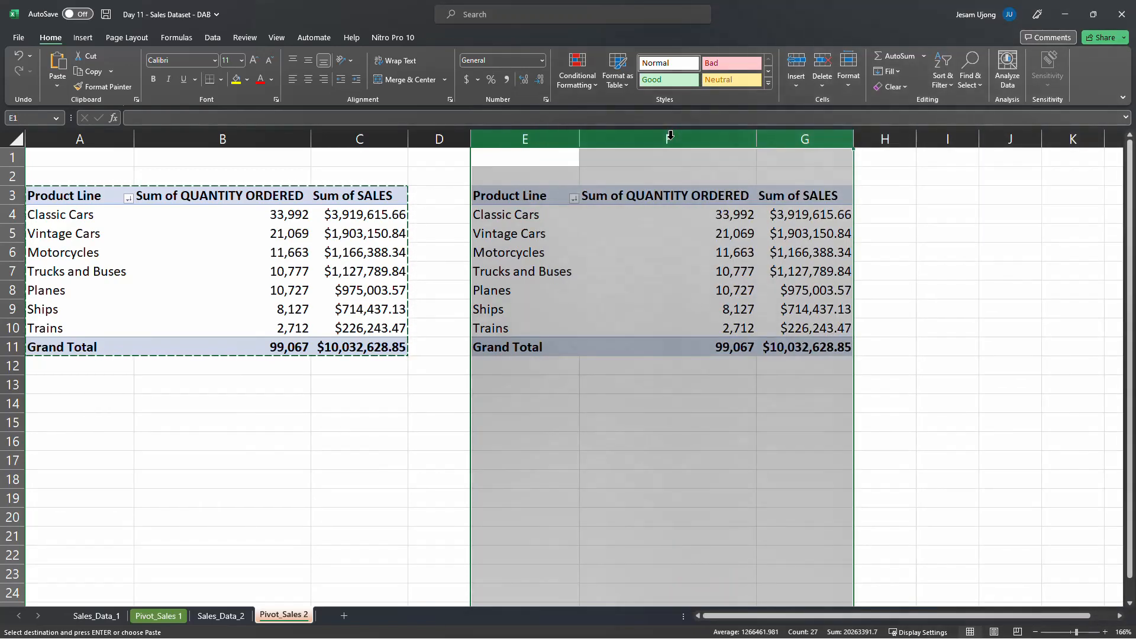
Remove the summed QUANTITY ORDERED and SALES fields from the copied pivot table, keeping only PRODUCT LINE in its rows
click(591, 211)
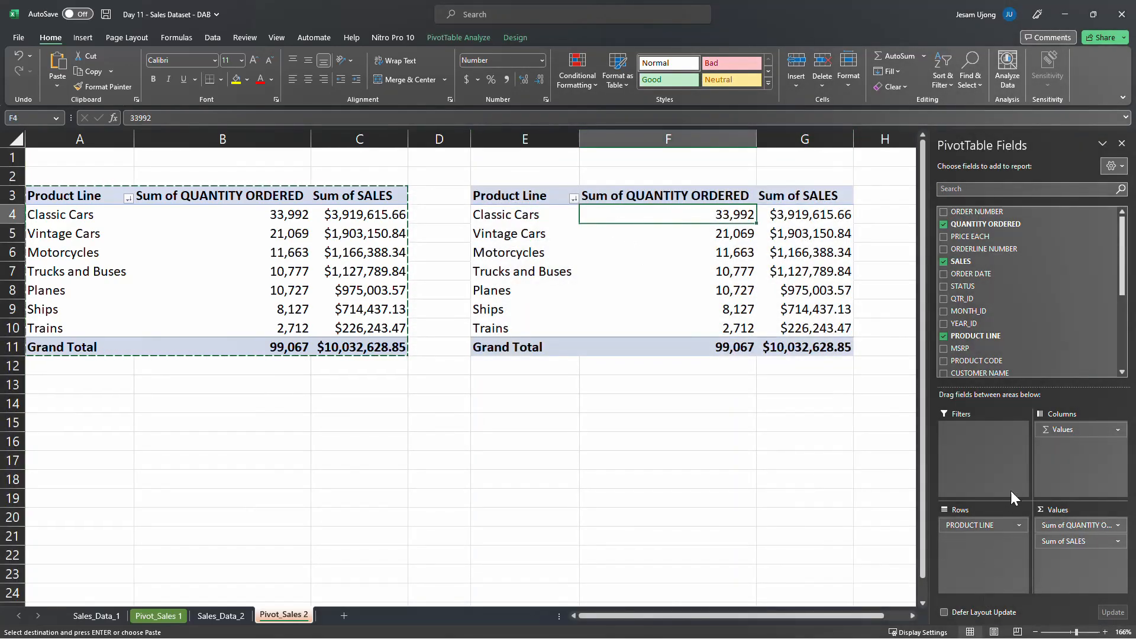
drag(1078, 525, 560, 520)
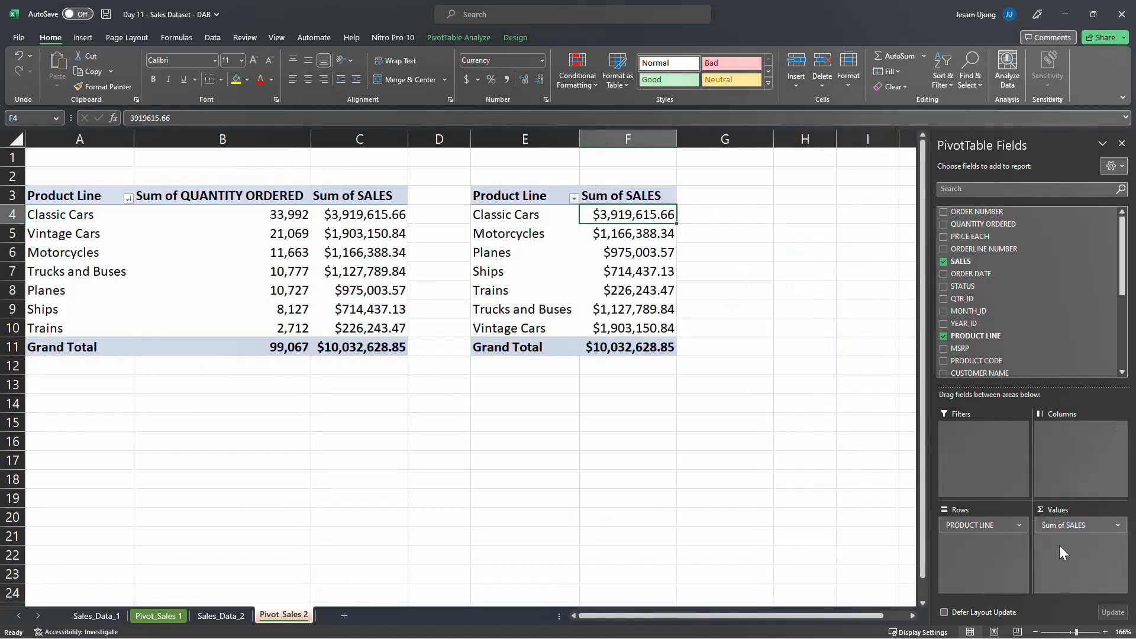
drag(1073, 527, 654, 505)
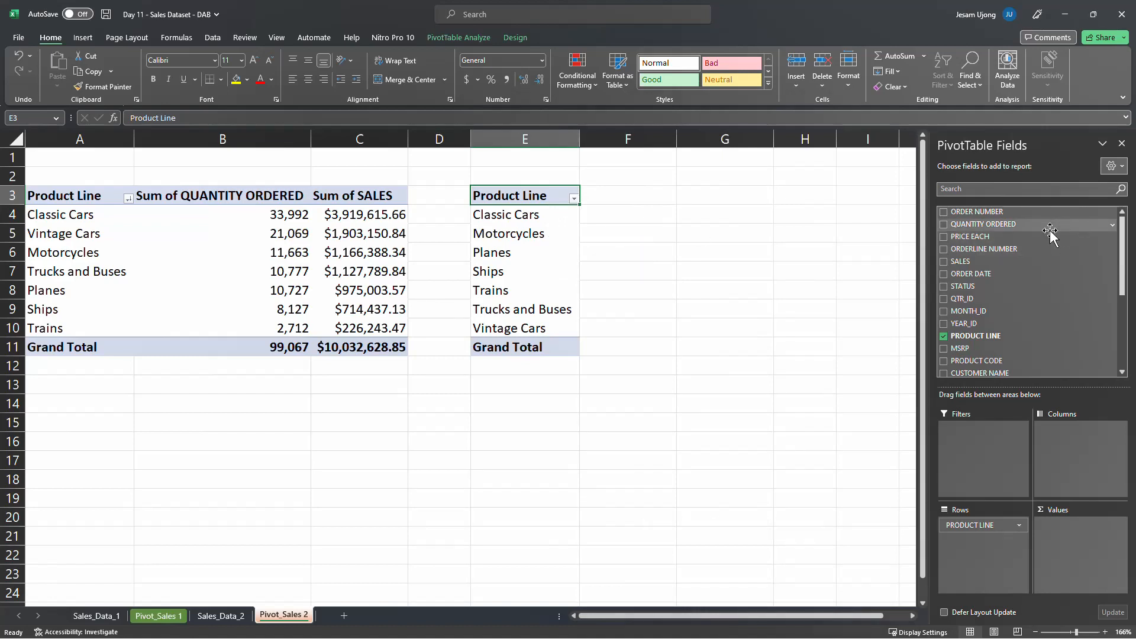
Examine the ORDER NUMBER column in Sales_Data_2 and compare the first rows' order numbers with their quantities ordered
click(220, 616)
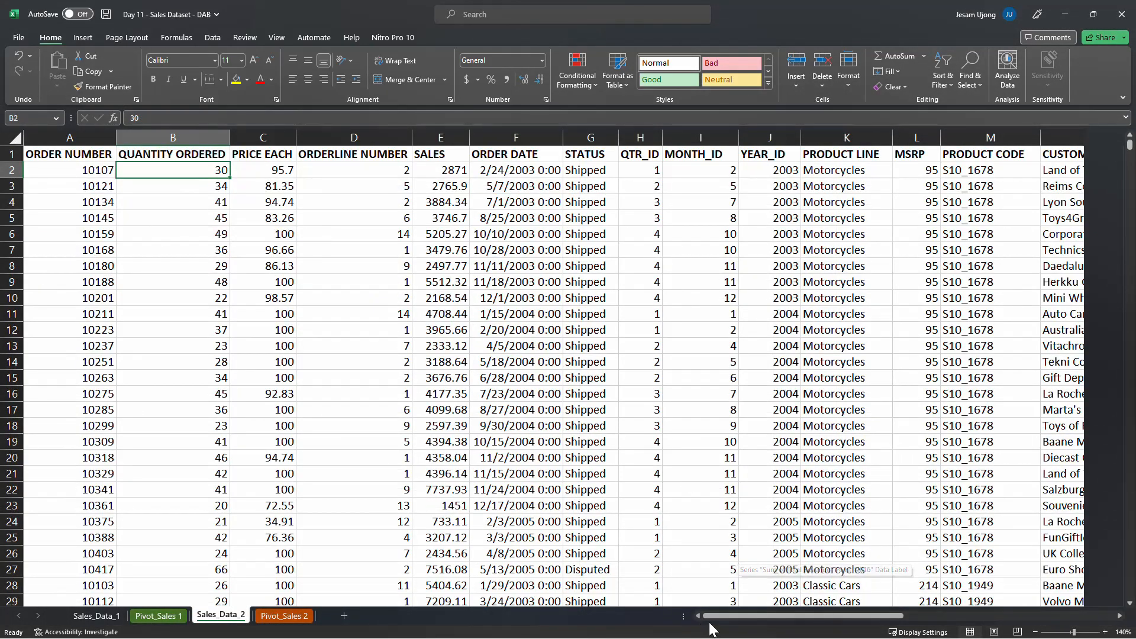
click(86, 169)
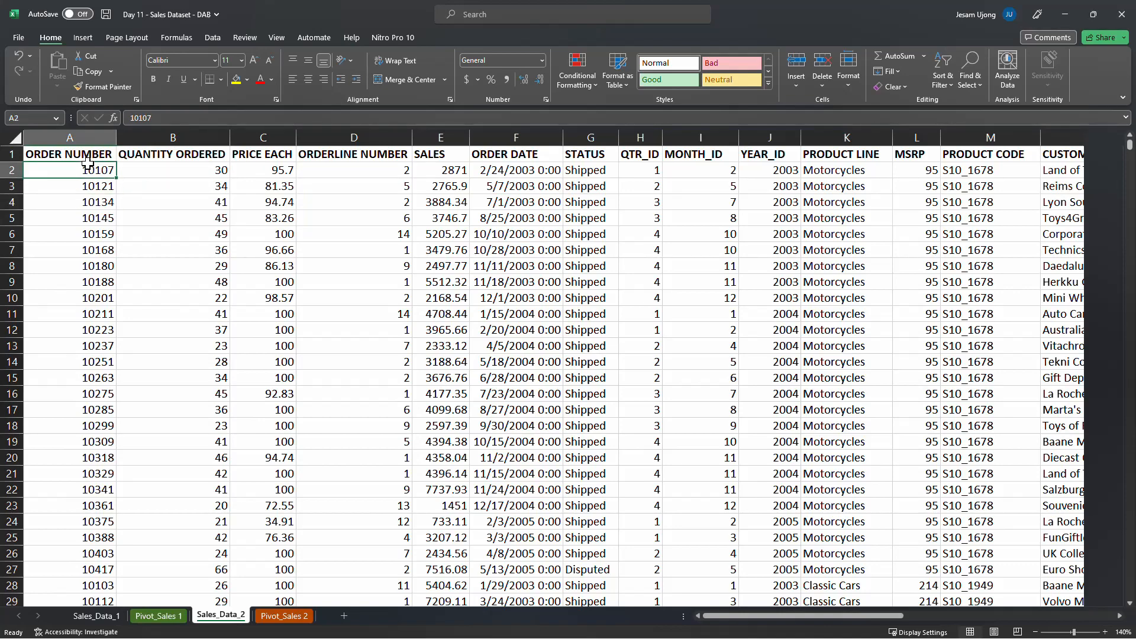
key(ctrl+shift+Down)
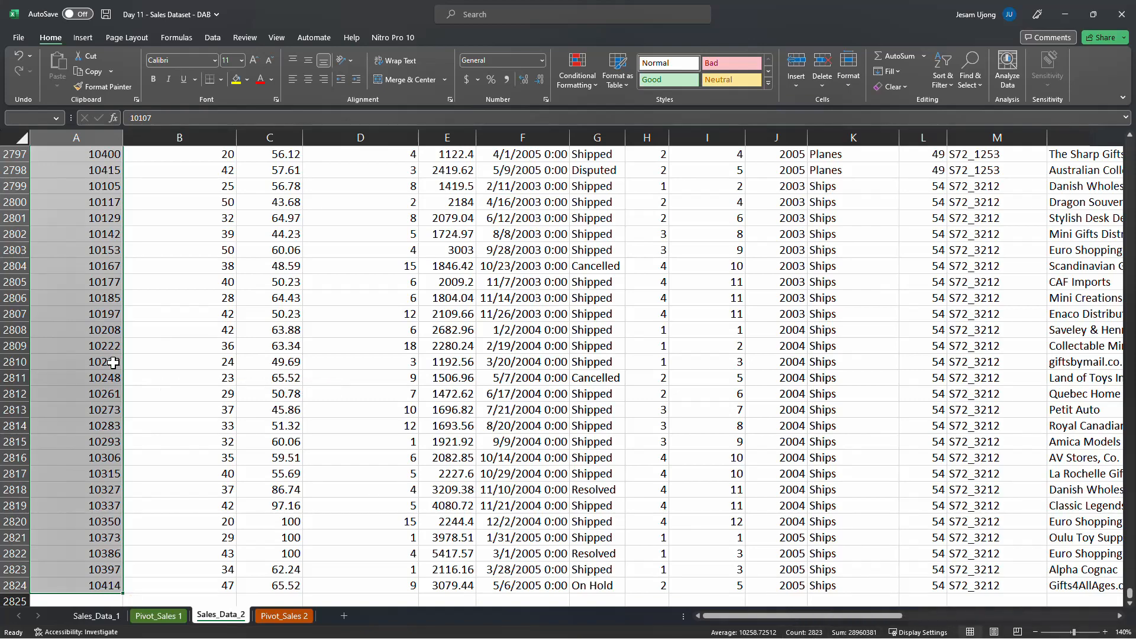
click(113, 362)
key(ctrl+Up)
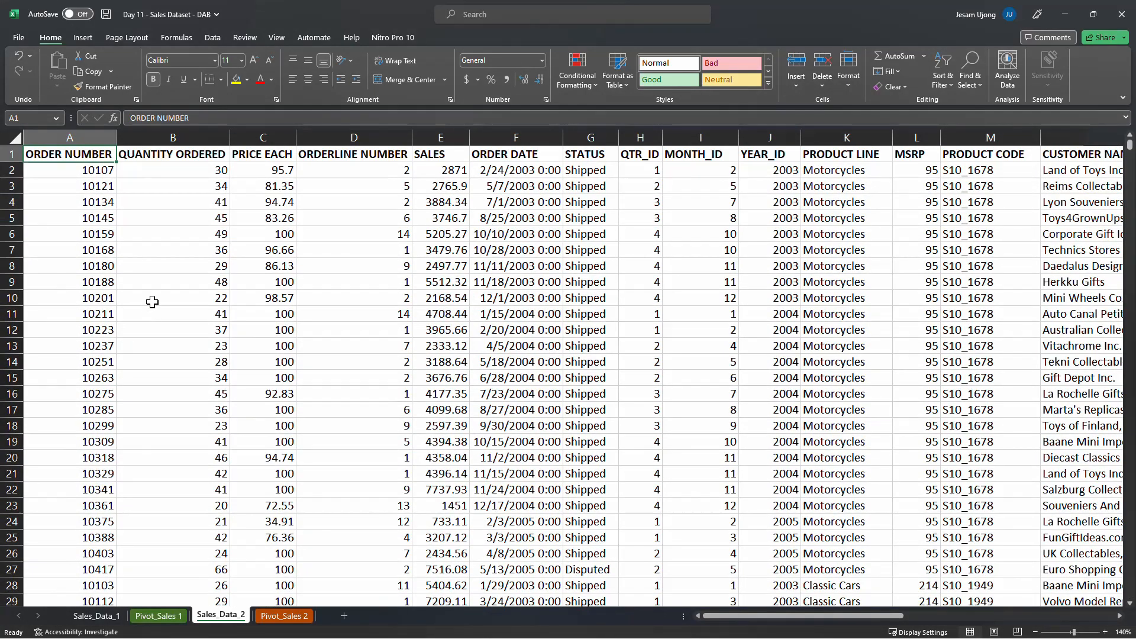
click(12, 170)
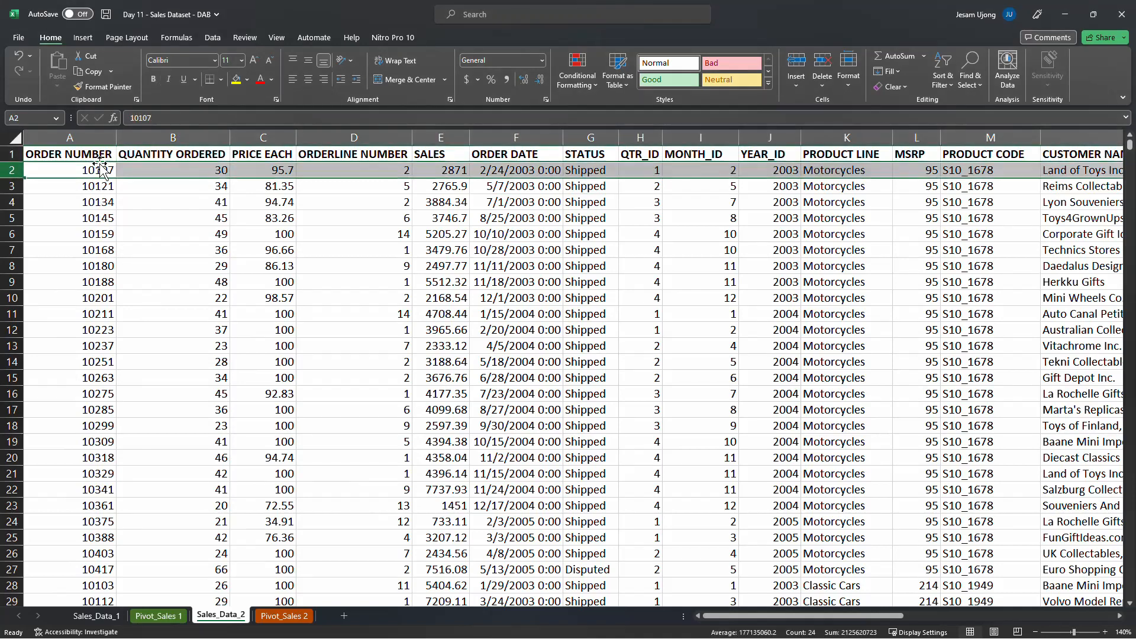
click(101, 171)
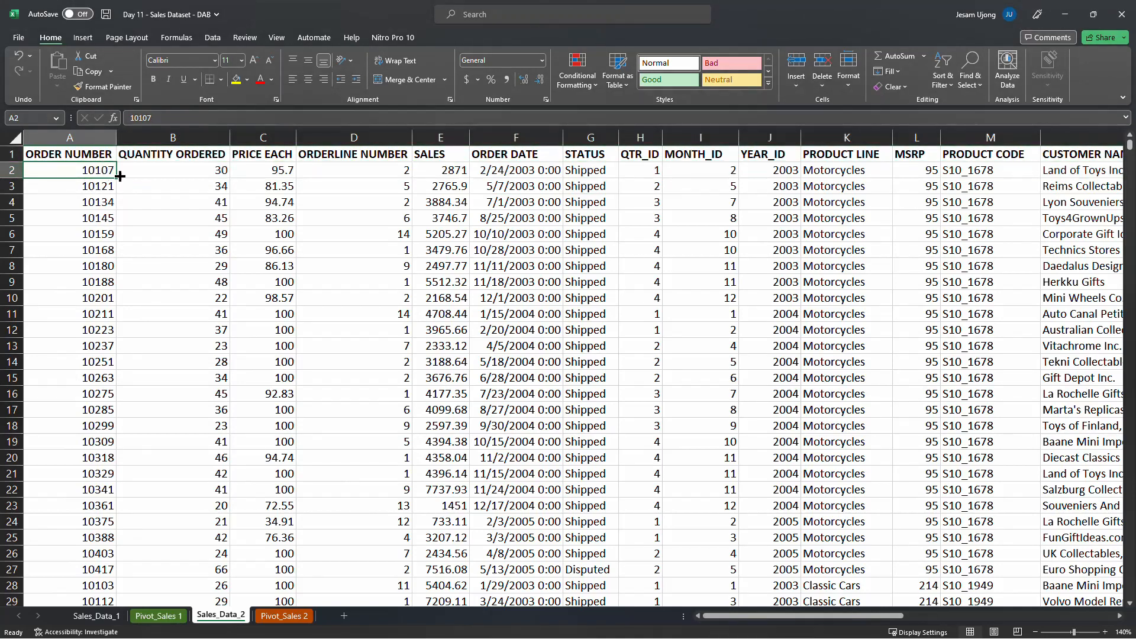
click(210, 167)
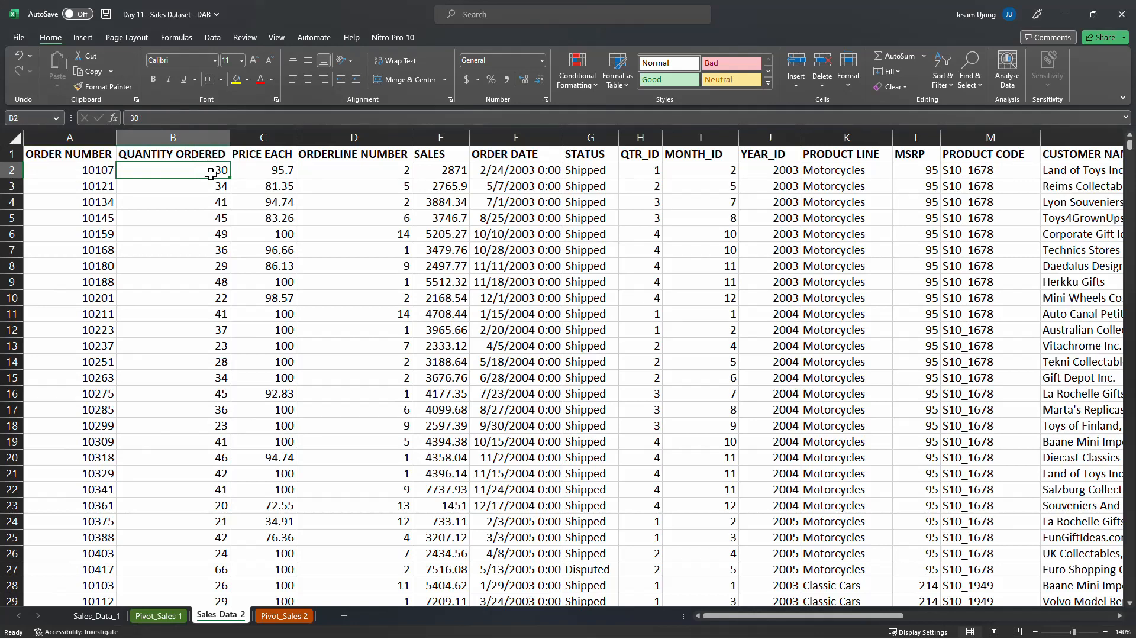
click(99, 190)
click(218, 188)
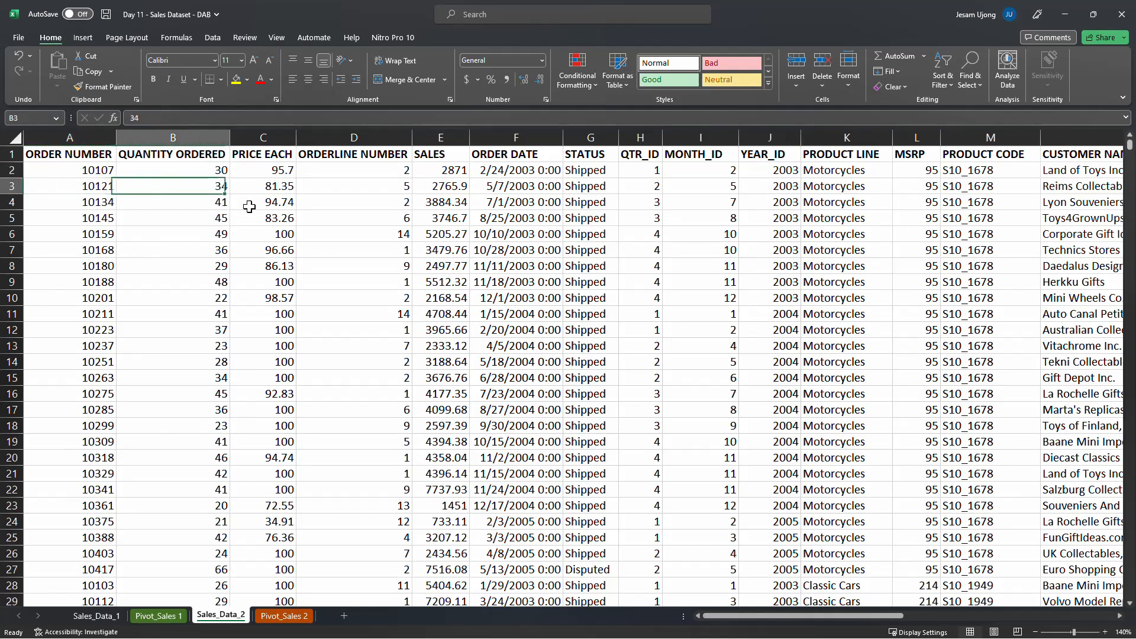
Return to Pivot_Sales 2 and add the ORDER NUMBER field to the copied pivot table's values
click(287, 616)
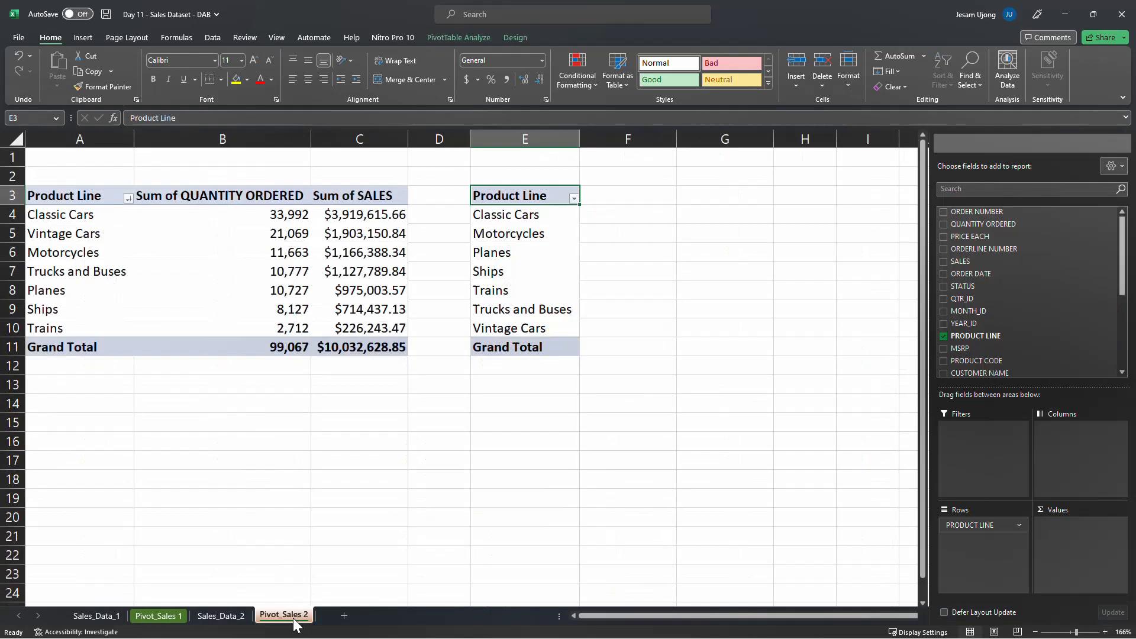
click(565, 238)
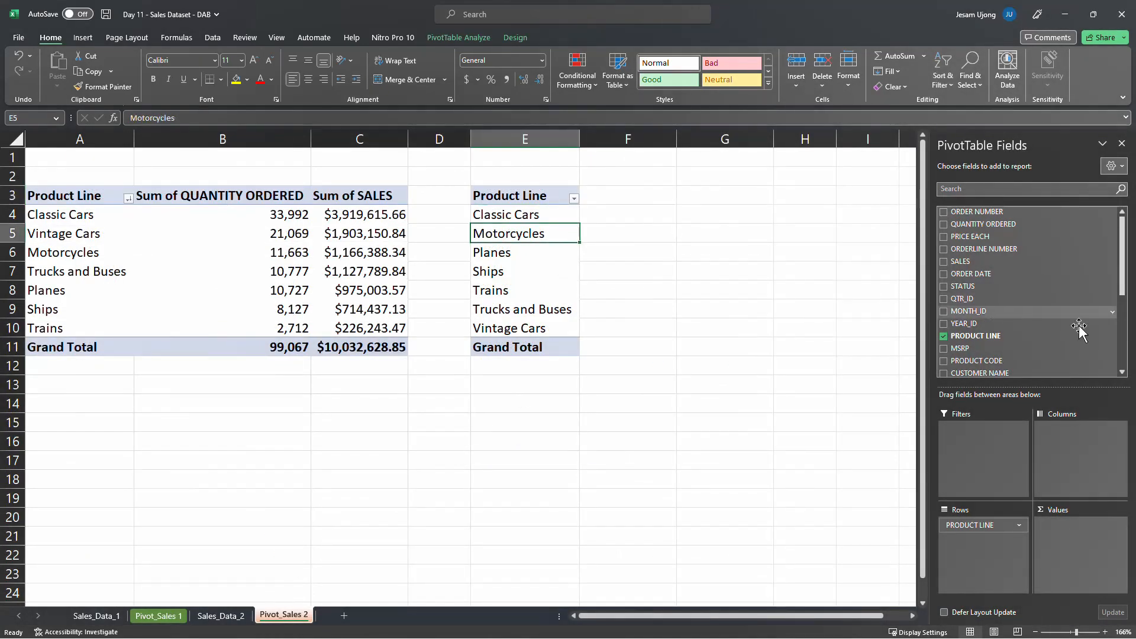
click(533, 216)
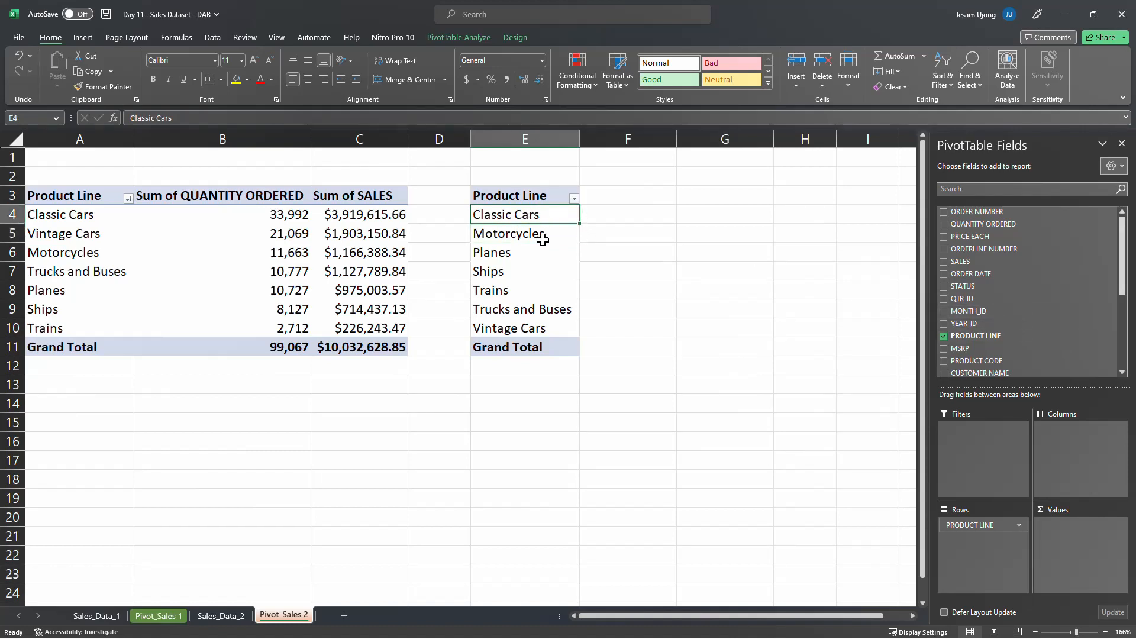
click(543, 238)
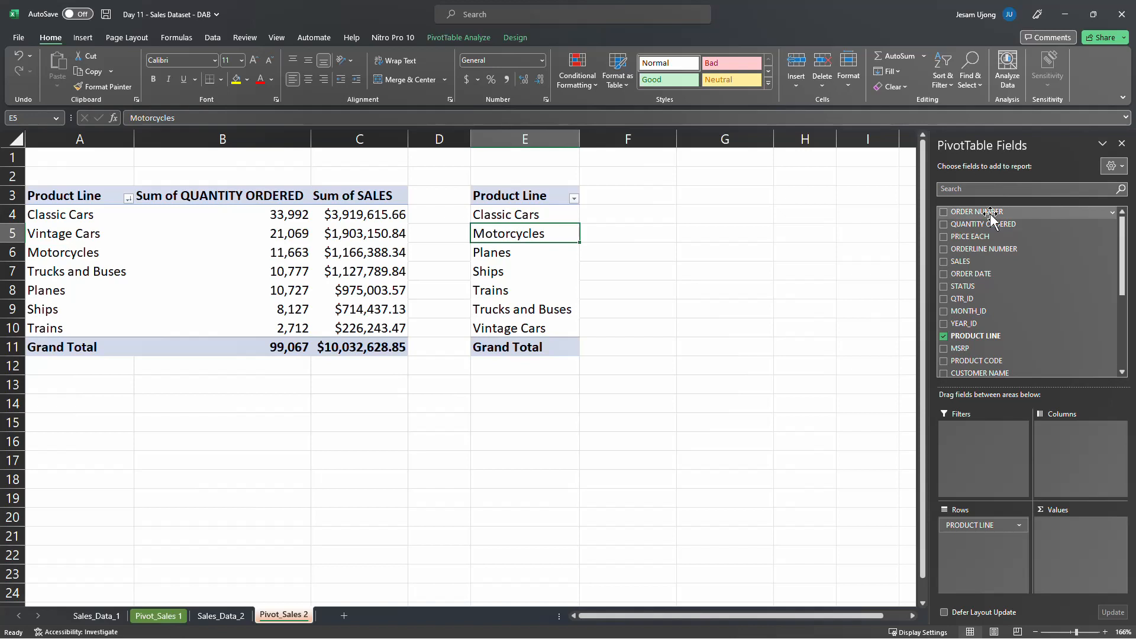
drag(991, 214, 1060, 535)
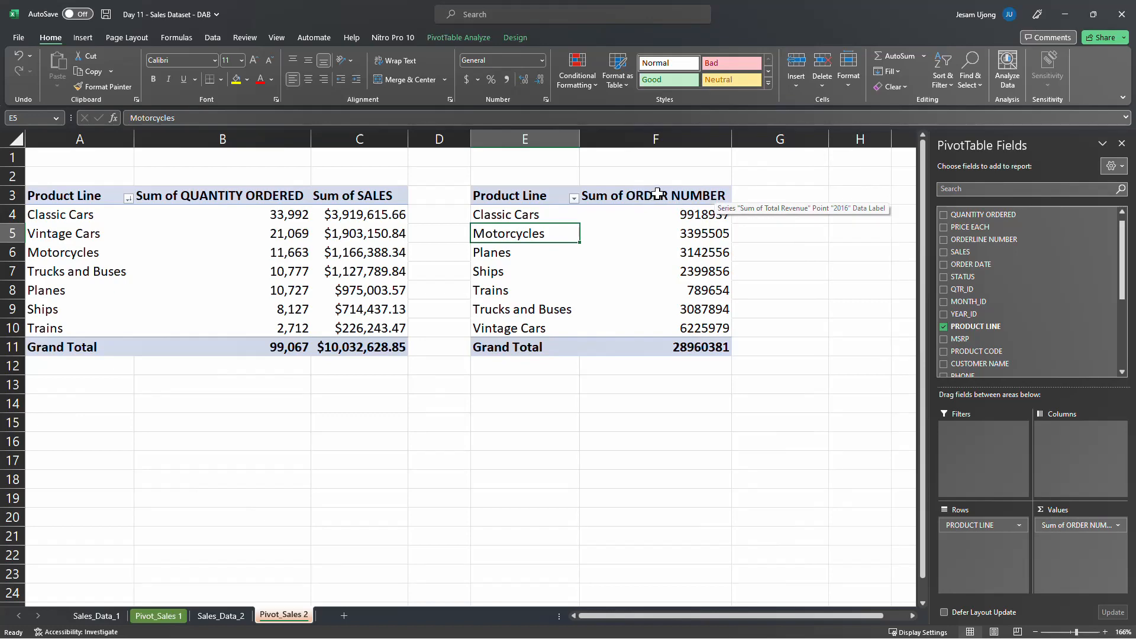
Compare the order number entries in Sales_Data_2 with the summed ORDER NUMBER for Classic Cars in the copied pivot table
click(229, 617)
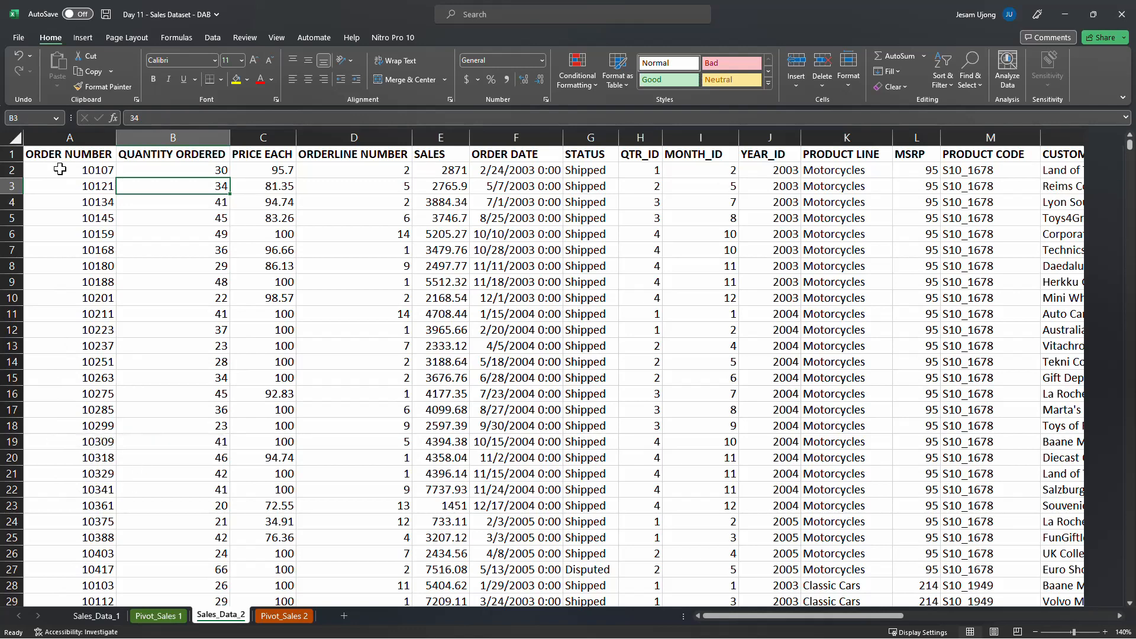
drag(92, 171, 98, 299)
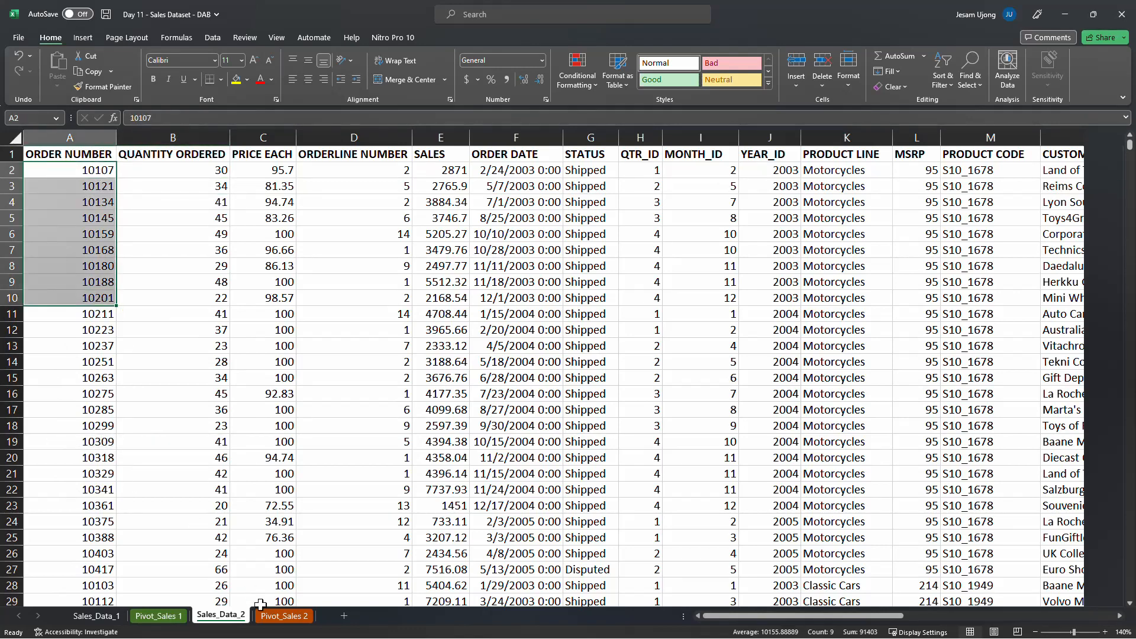
click(274, 618)
click(668, 212)
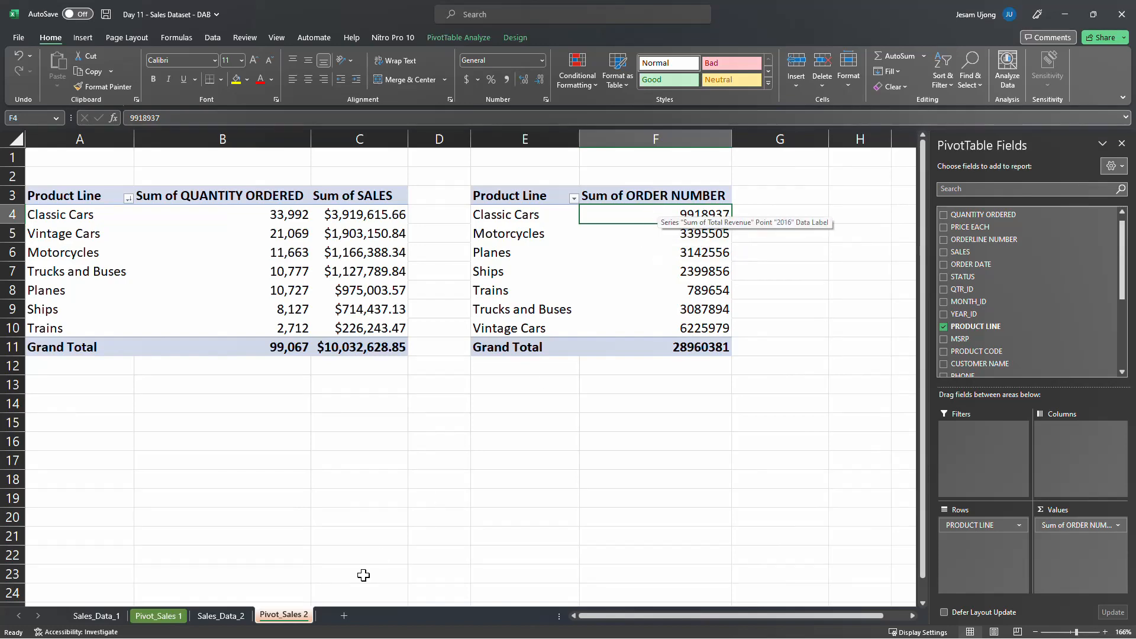
click(220, 616)
click(12, 170)
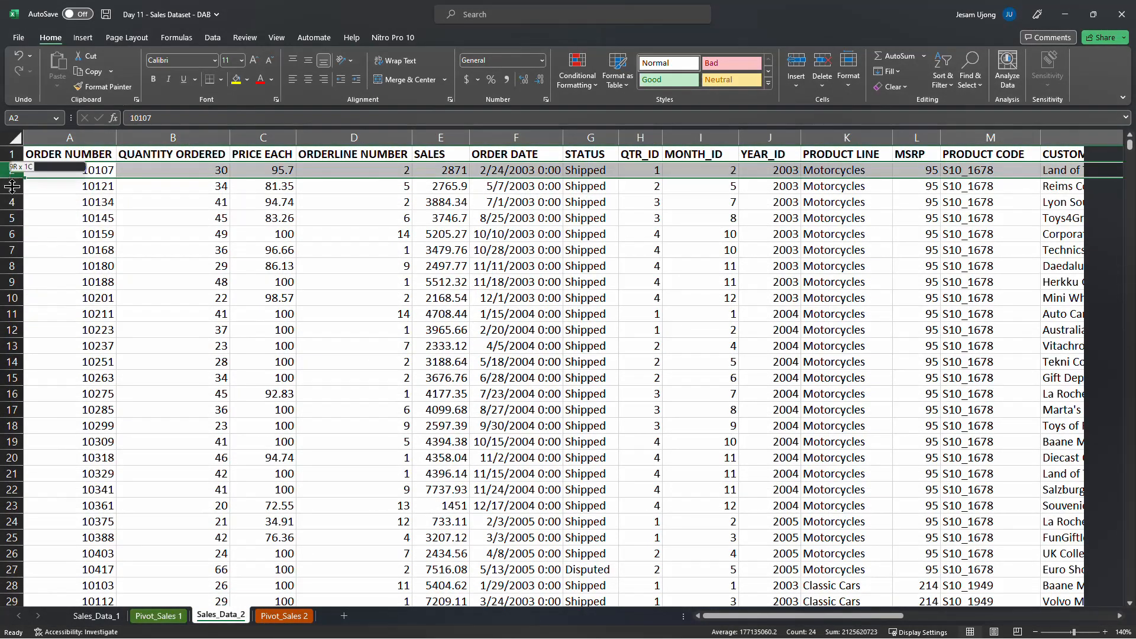
Return to Pivot_Sales 2 and summarize the copied pivot table's ORDER NUMBER values by Count
click(284, 616)
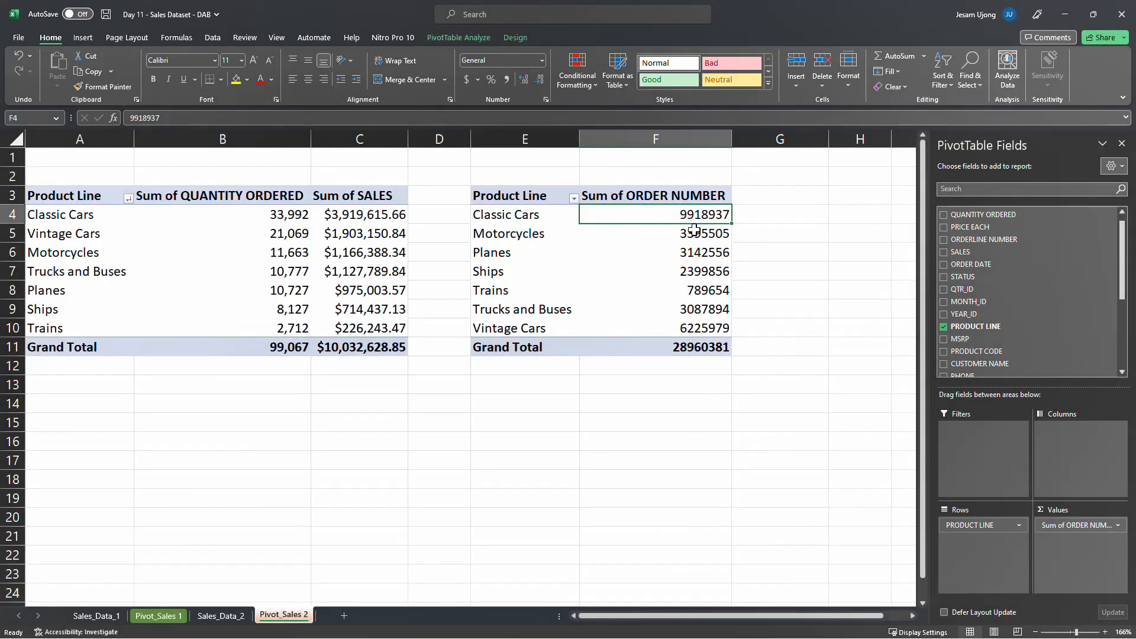
right_click(666, 217)
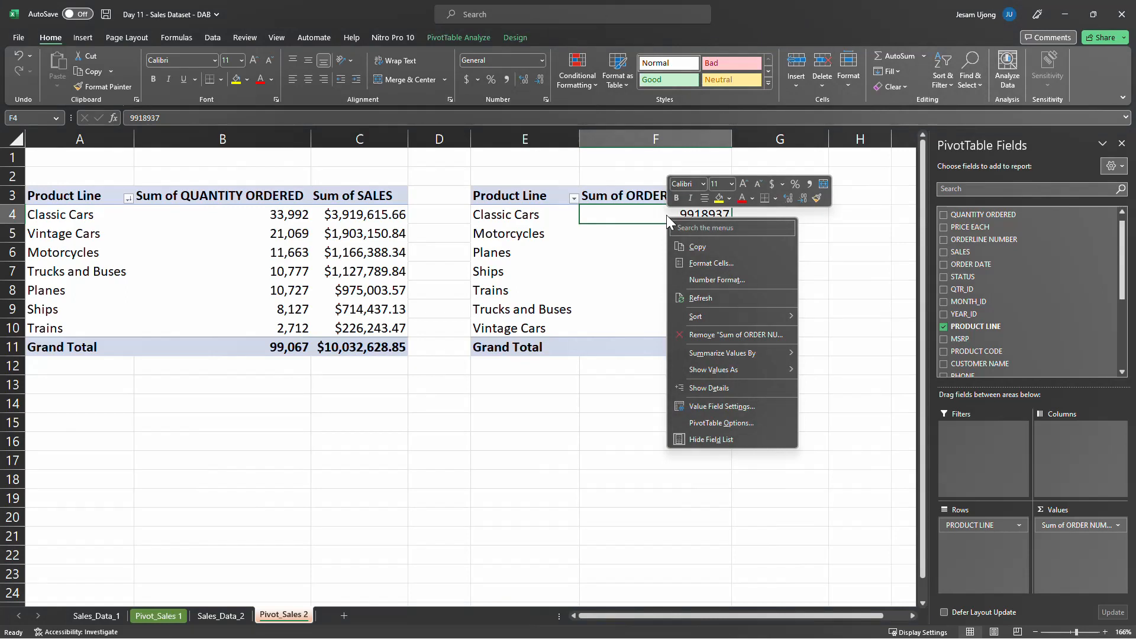
mouse_move(768, 360)
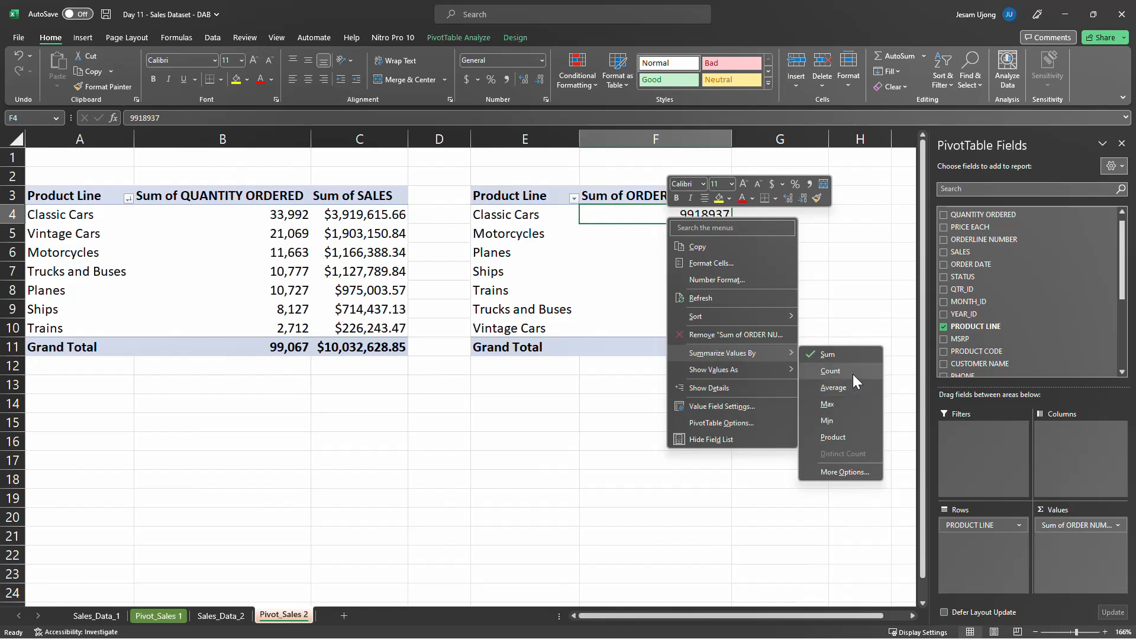
click(854, 374)
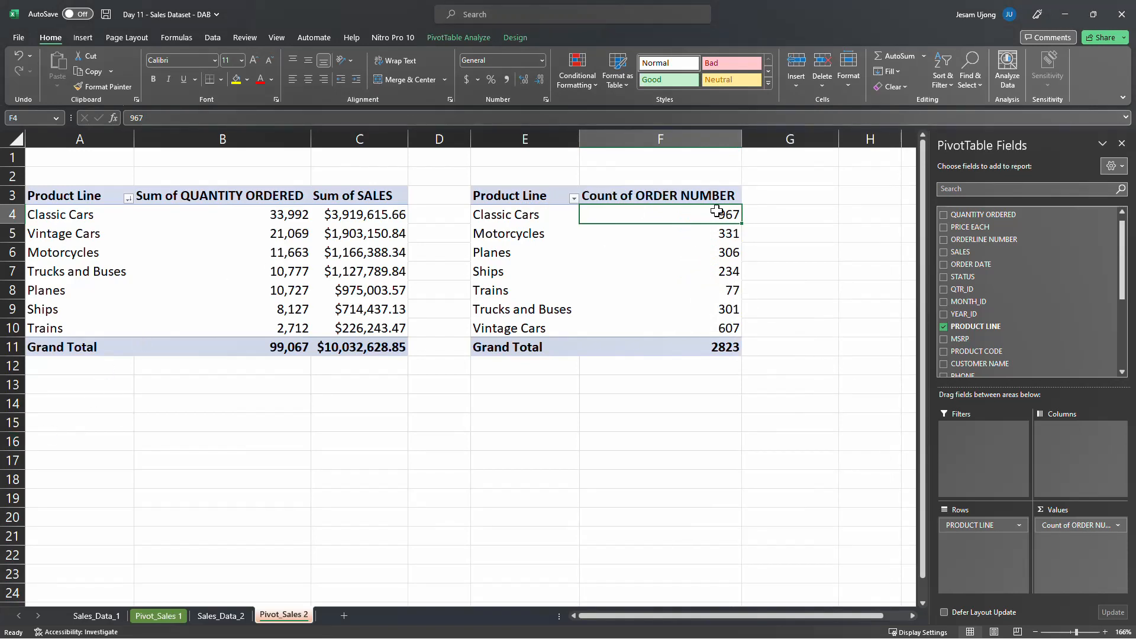
Format the counted ORDER NUMBER values as Number with 0 decimal places and a thousands separator
drag(717, 210, 718, 347)
right_click(667, 283)
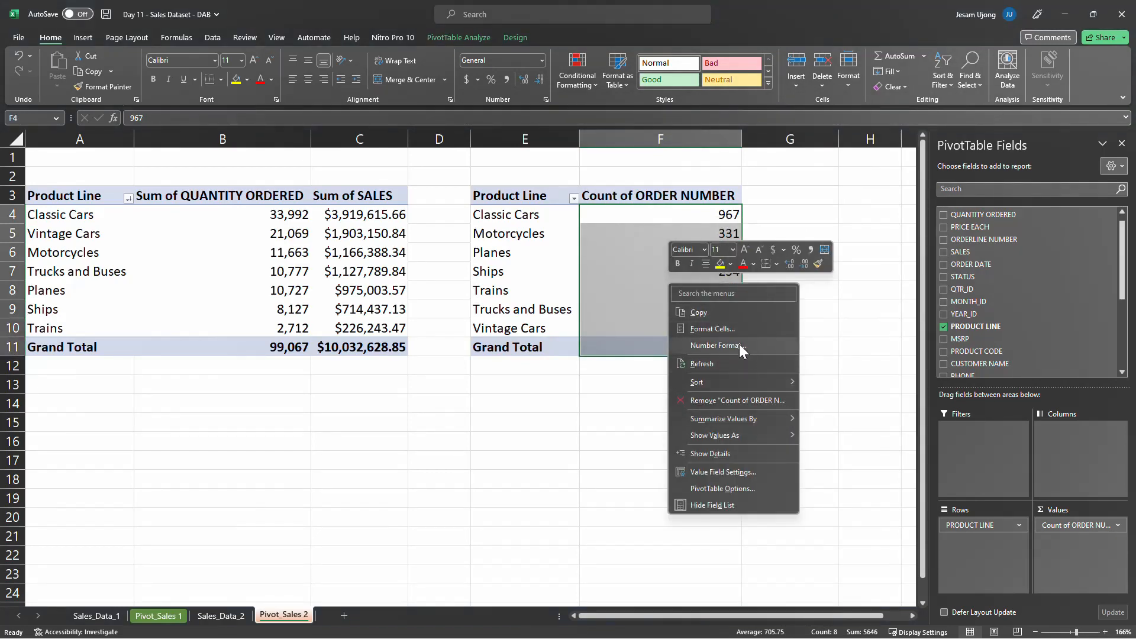
click(705, 345)
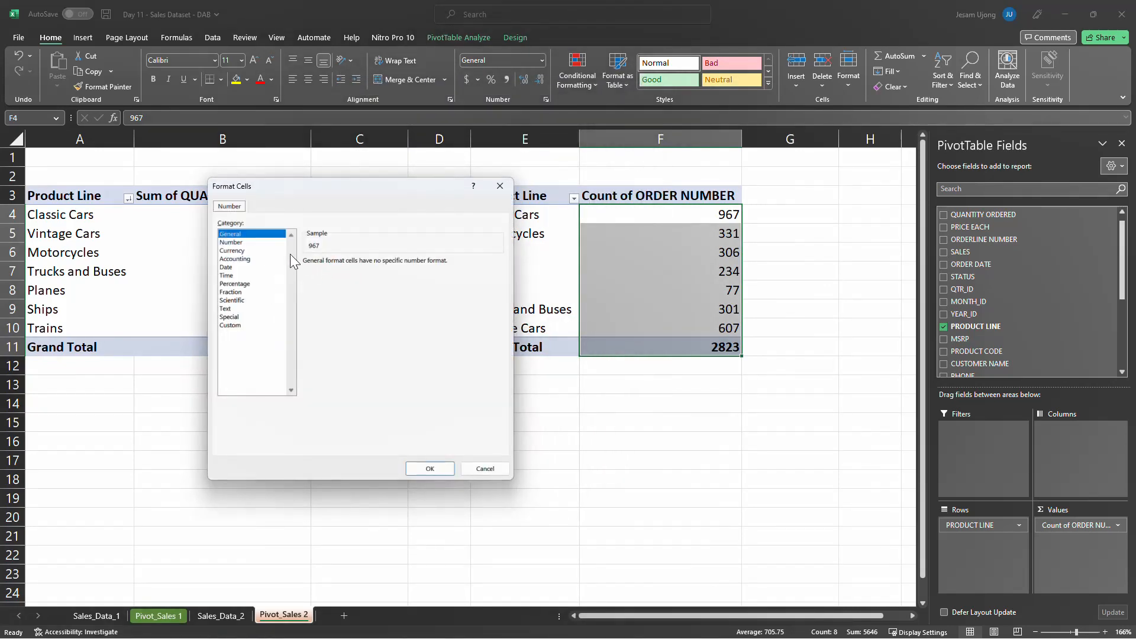
click(231, 242)
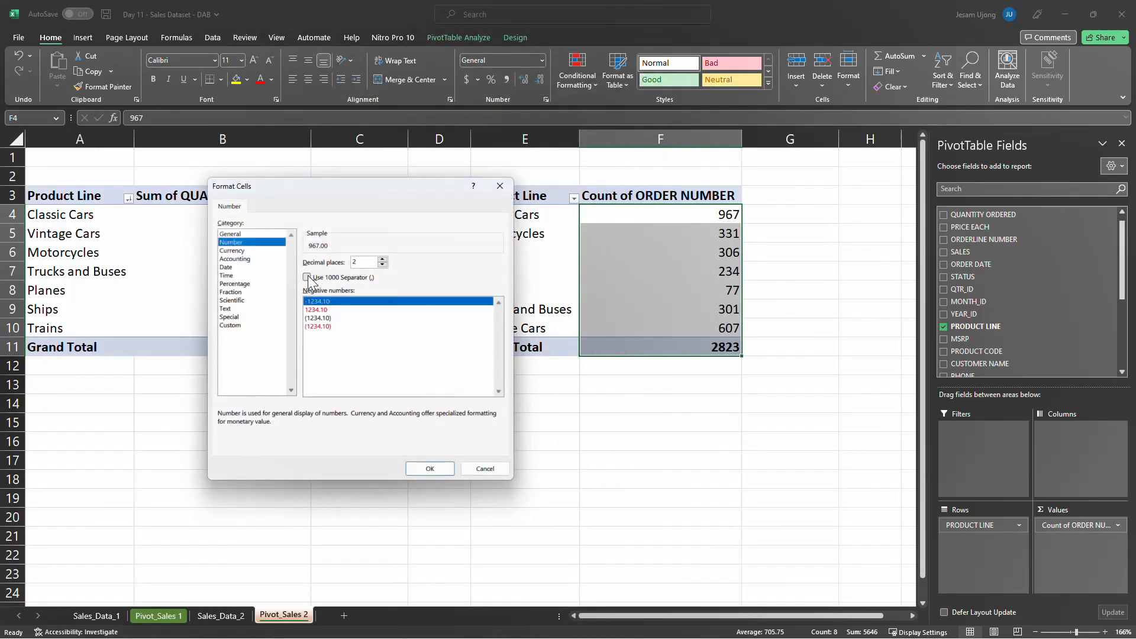
click(307, 277)
click(383, 265)
click(383, 265)
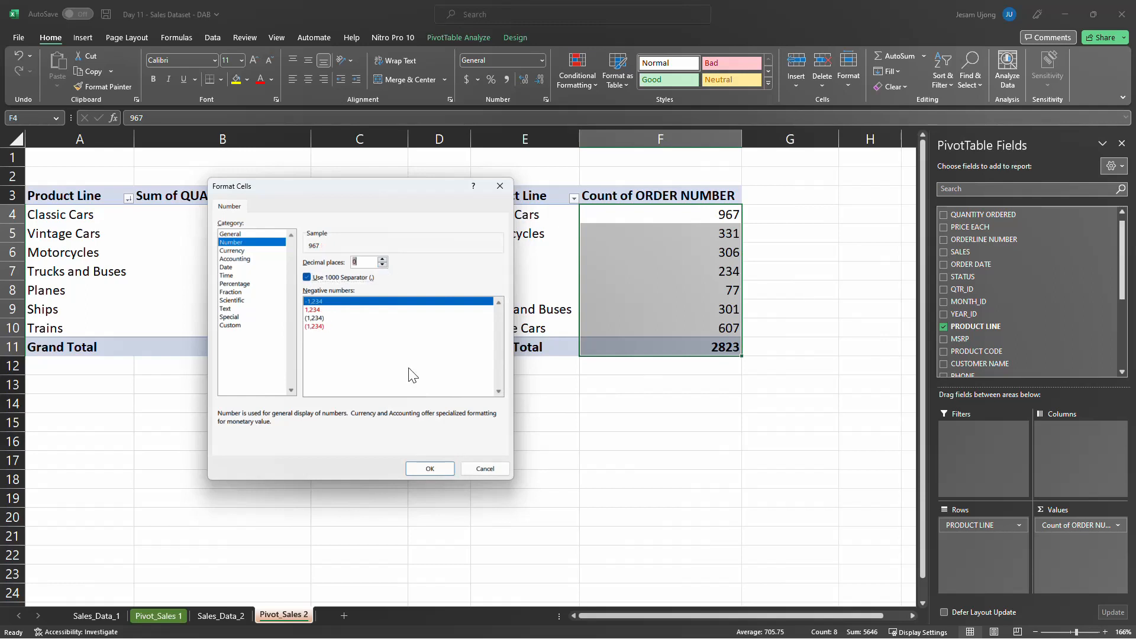
click(432, 468)
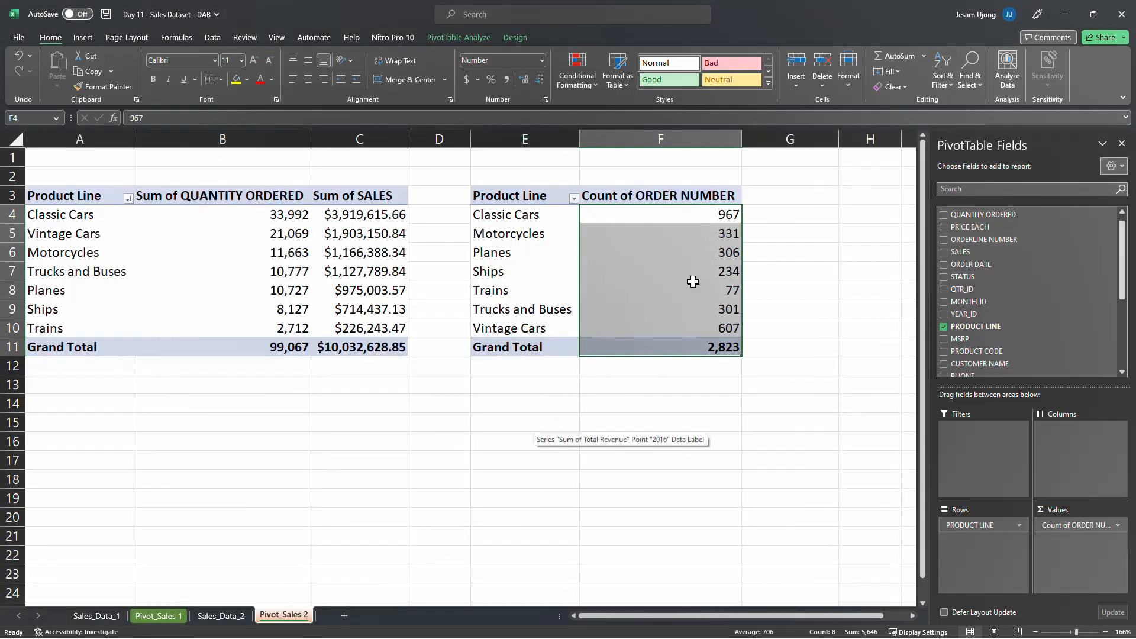
Remove the counted ORDER NUMBER field from the copied pivot table's values
click(671, 303)
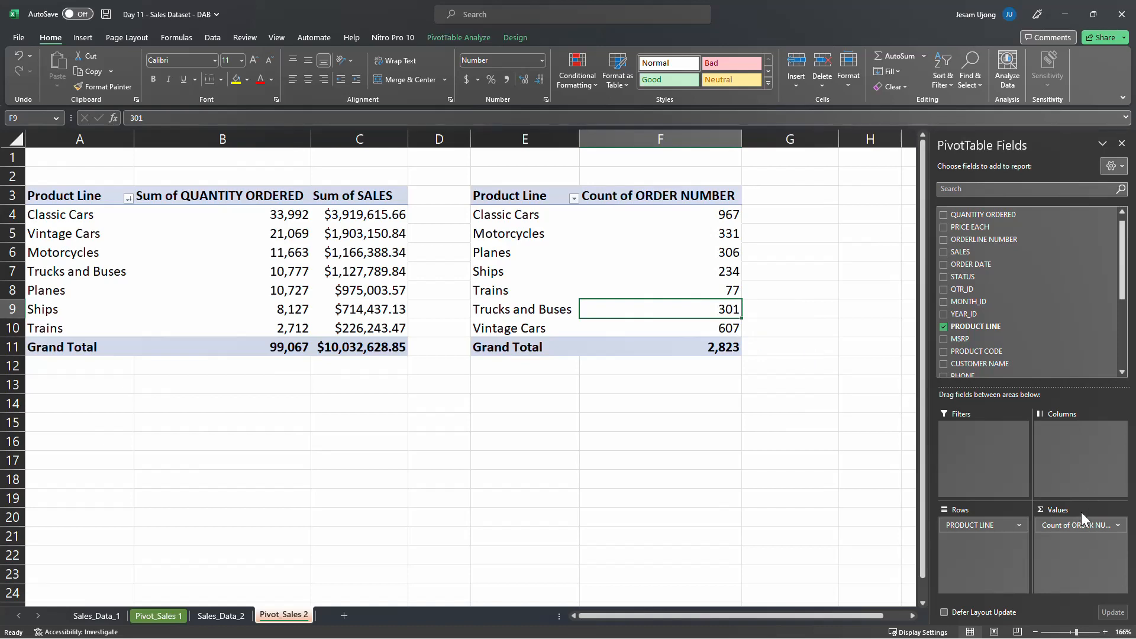
drag(1086, 524, 757, 510)
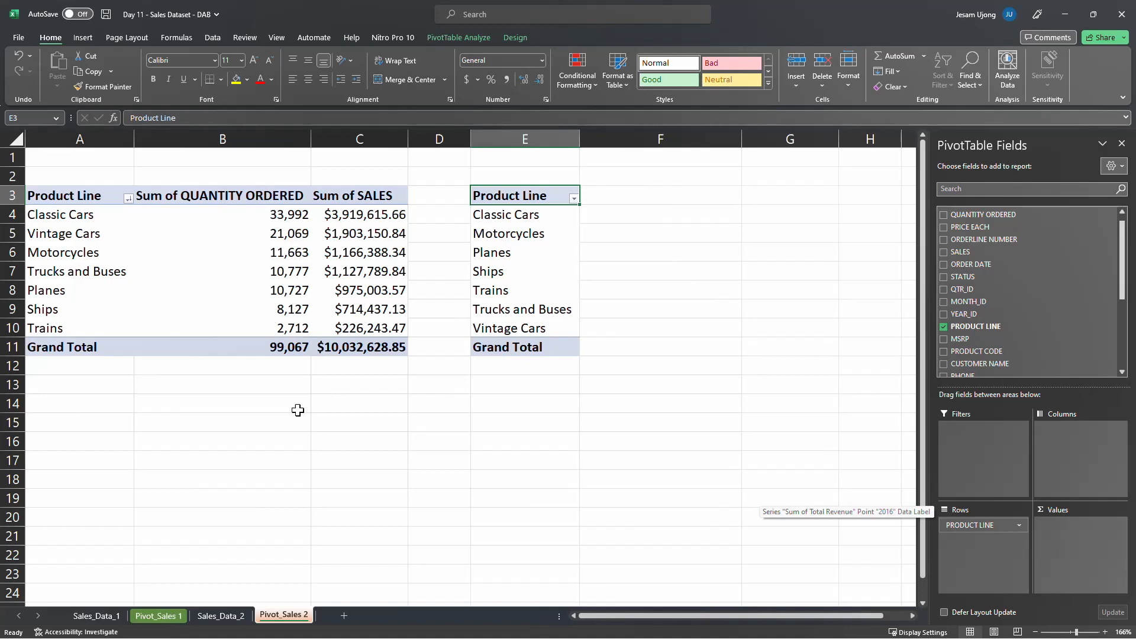
Examine the ORDER NUMBER column in Sales_Data_2, from the first entries down through the Motorcycles rows
click(219, 616)
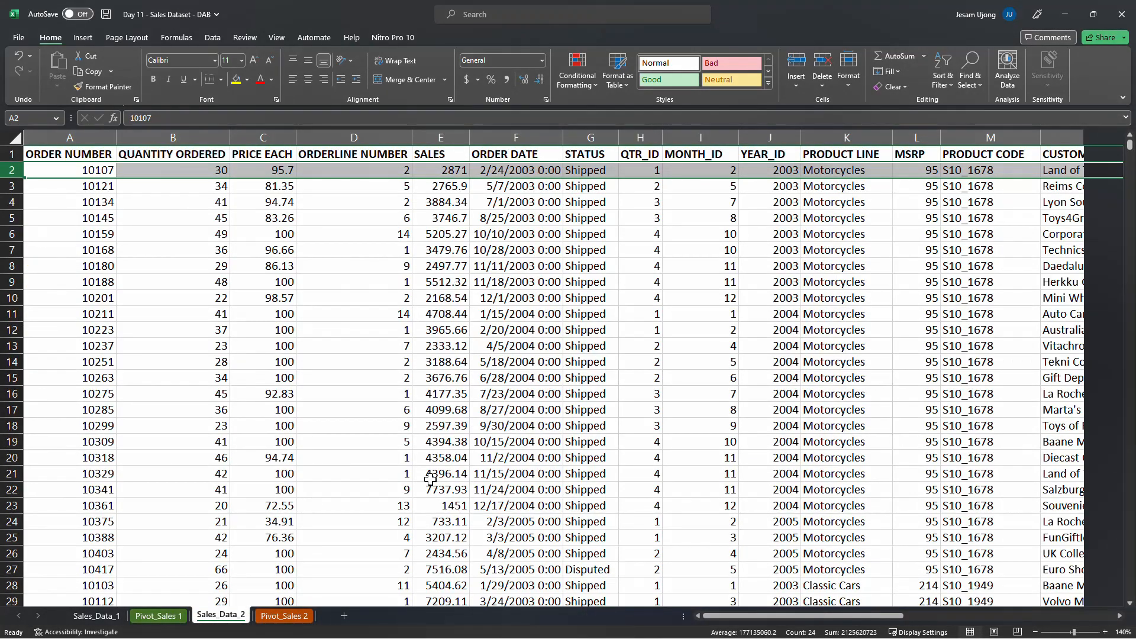
click(361, 317)
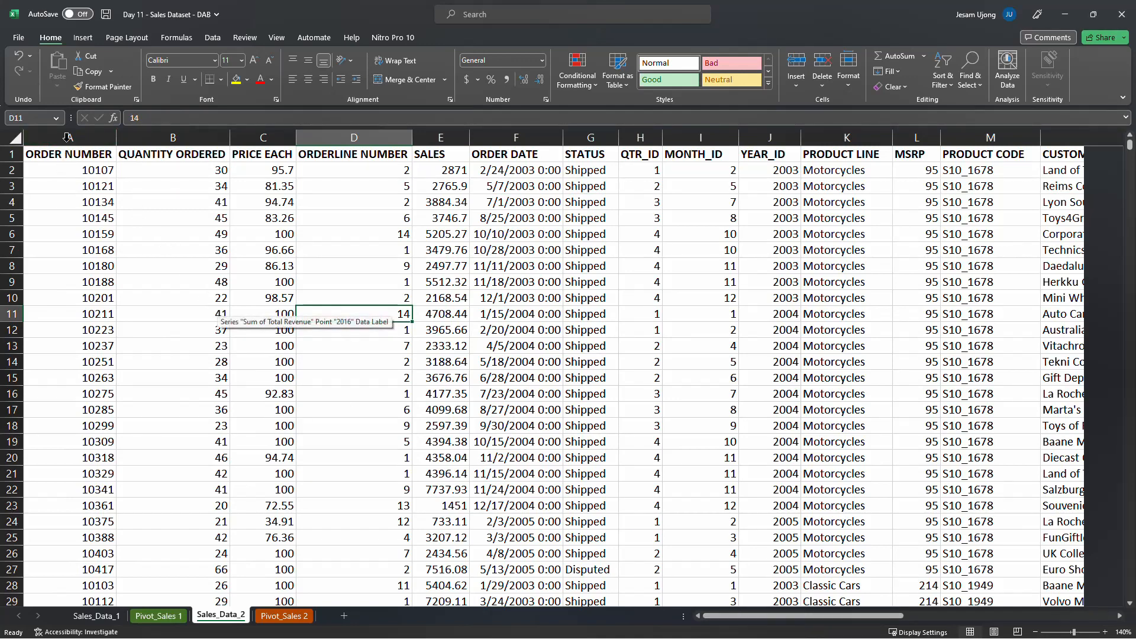
click(90, 173)
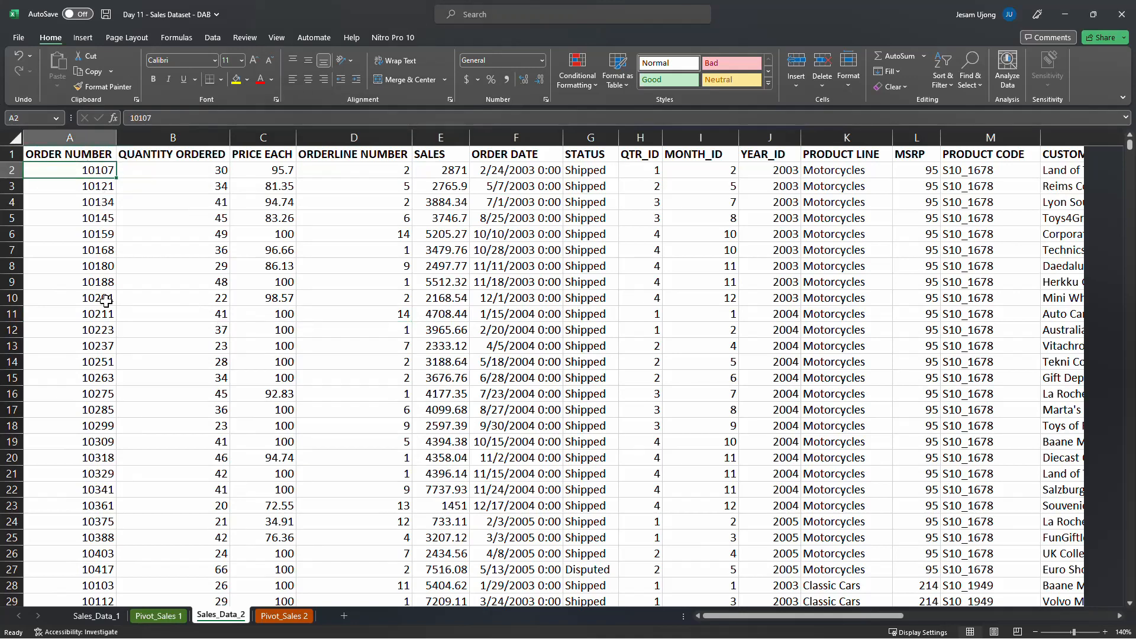
scroll(95, 305, down, 3)
click(90, 308)
click(89, 377)
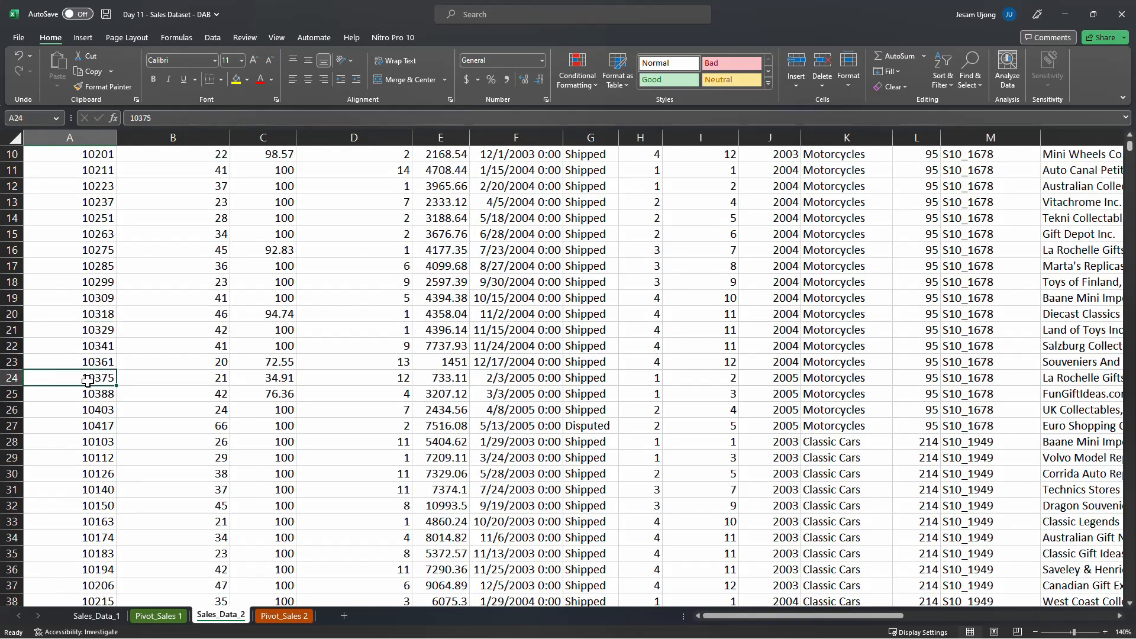
scroll(91, 378, up, 3)
click(98, 186)
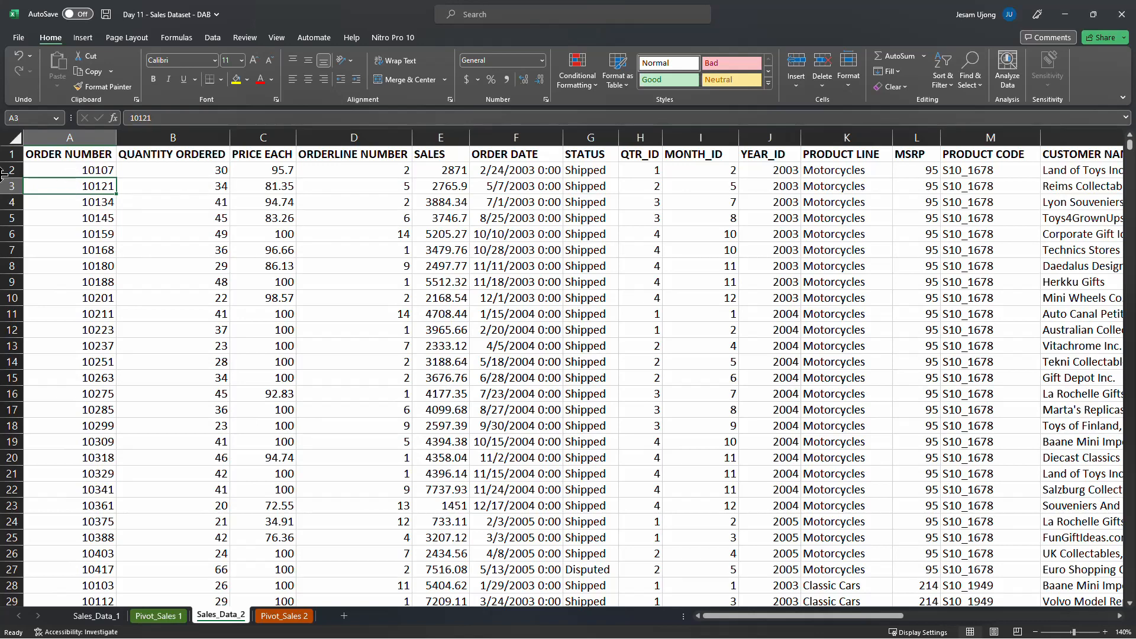
Examine individual Motorcycles and Classic Cars records in Sales_Data_2, checking each row's order number, quantity ordered and product line
click(67, 169)
click(198, 169)
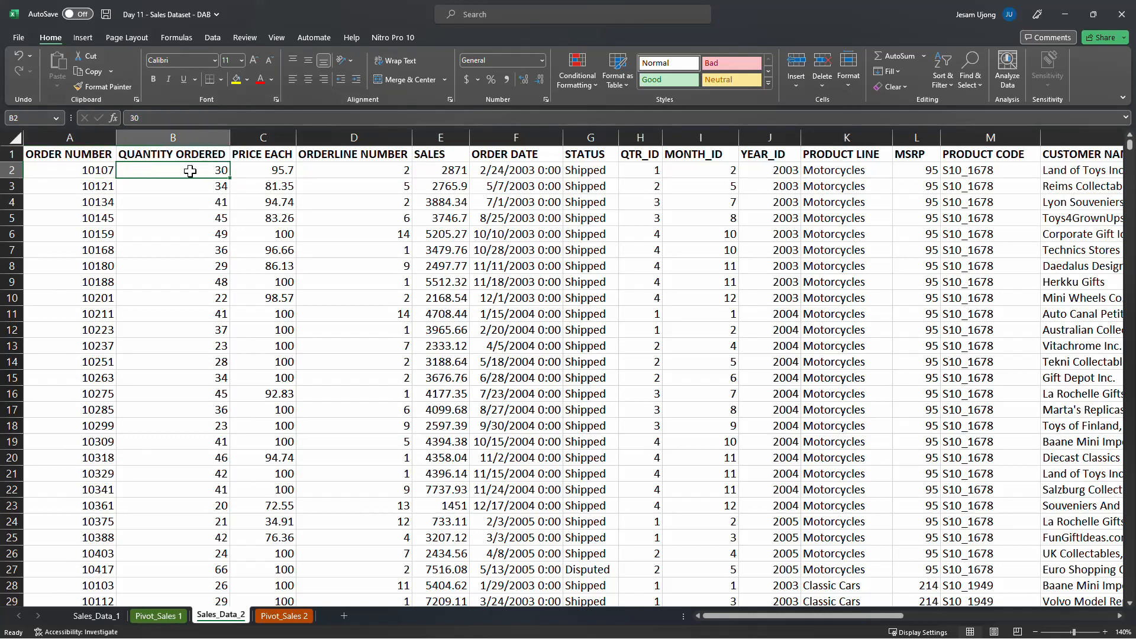
click(865, 171)
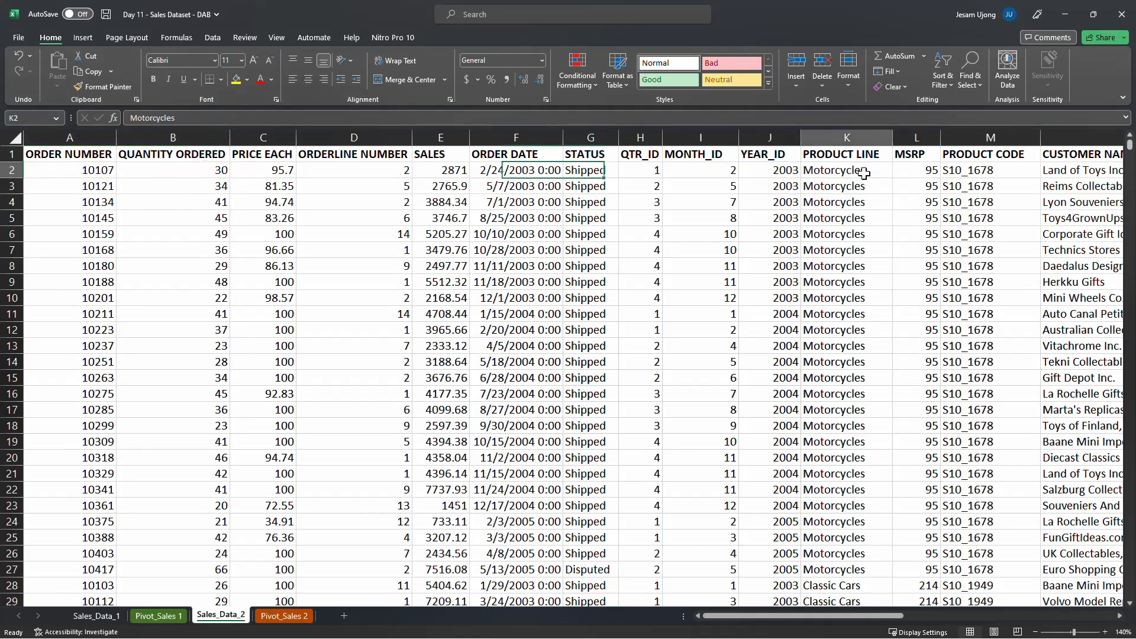
click(11, 170)
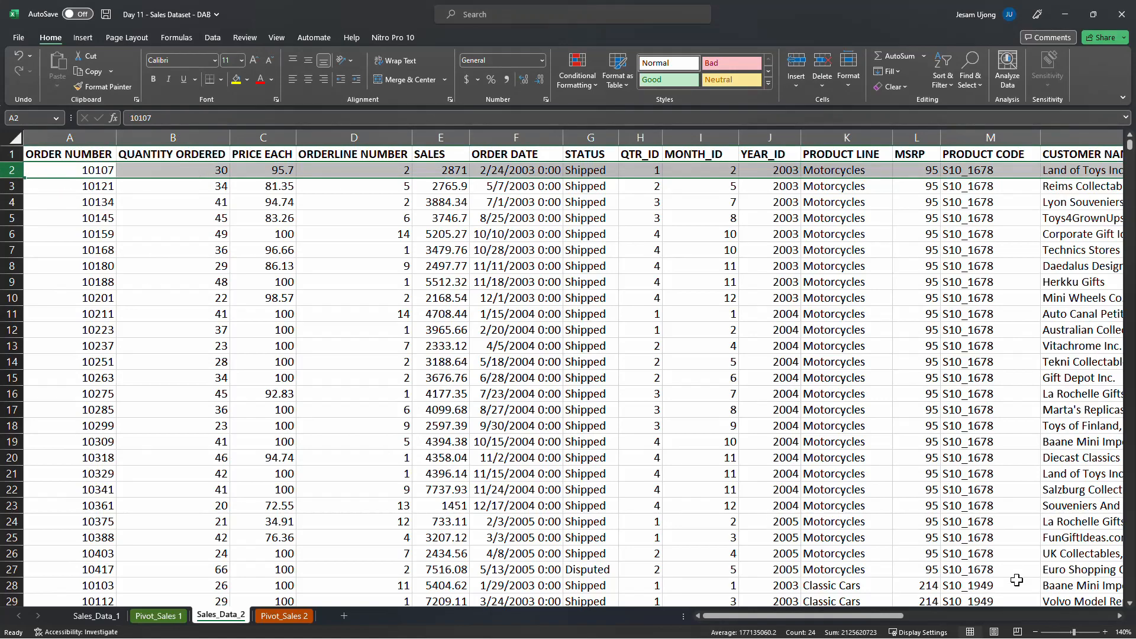
click(1105, 632)
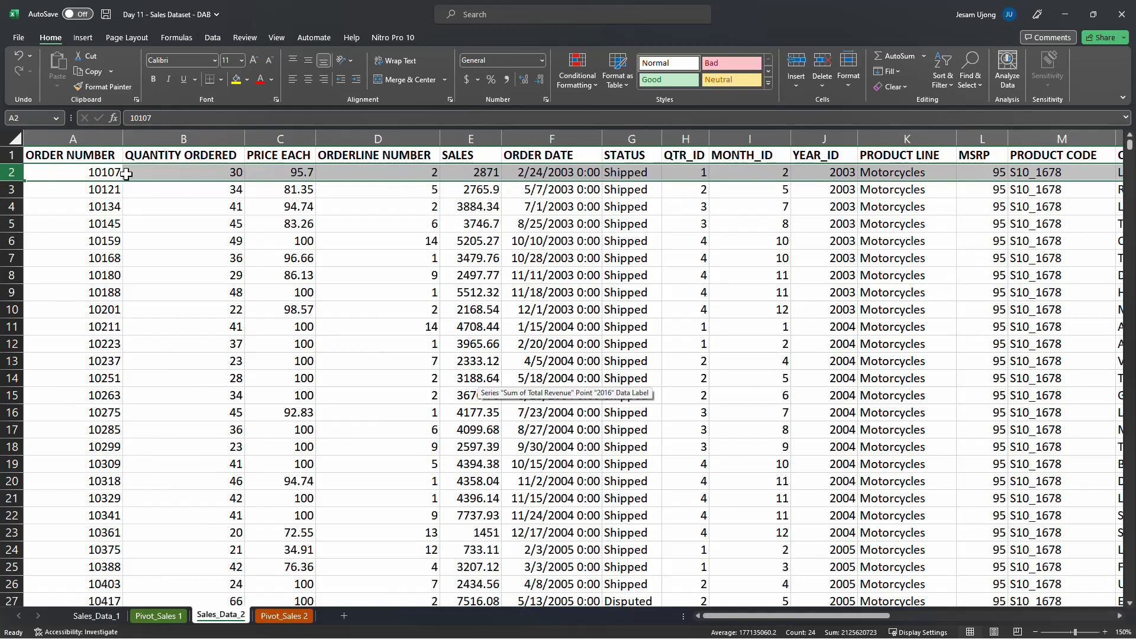
click(232, 173)
click(893, 172)
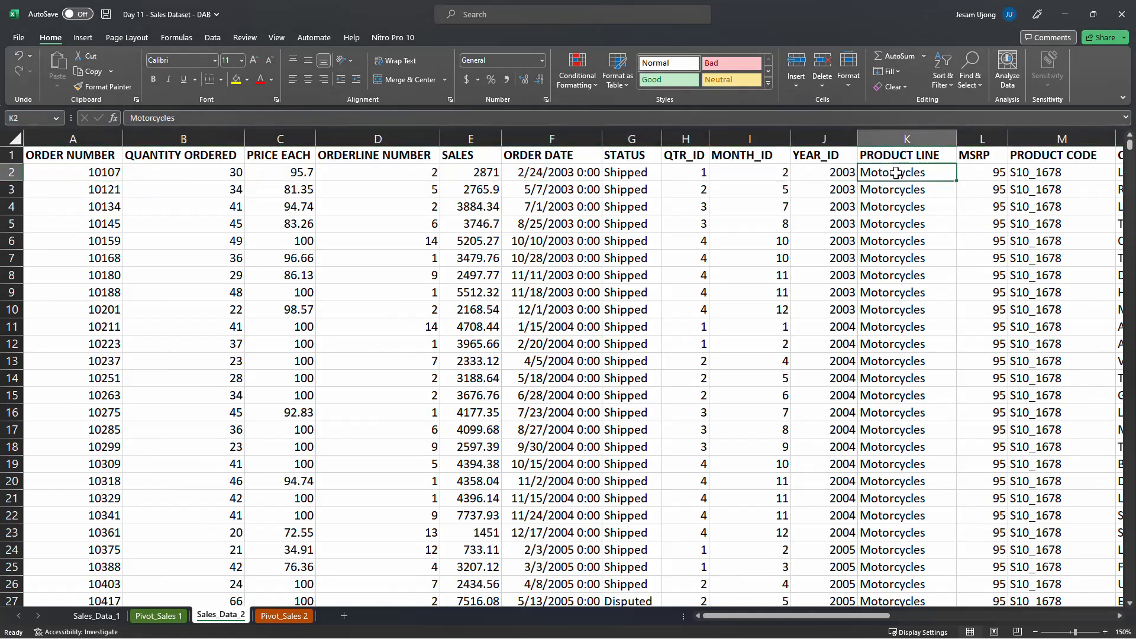
click(112, 173)
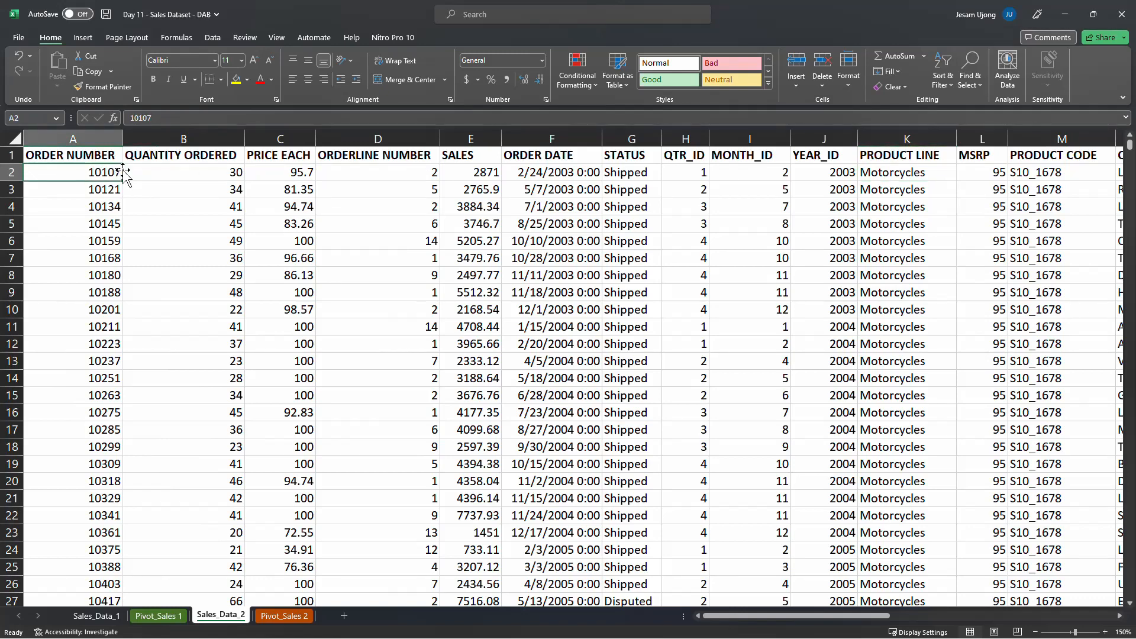
click(15, 189)
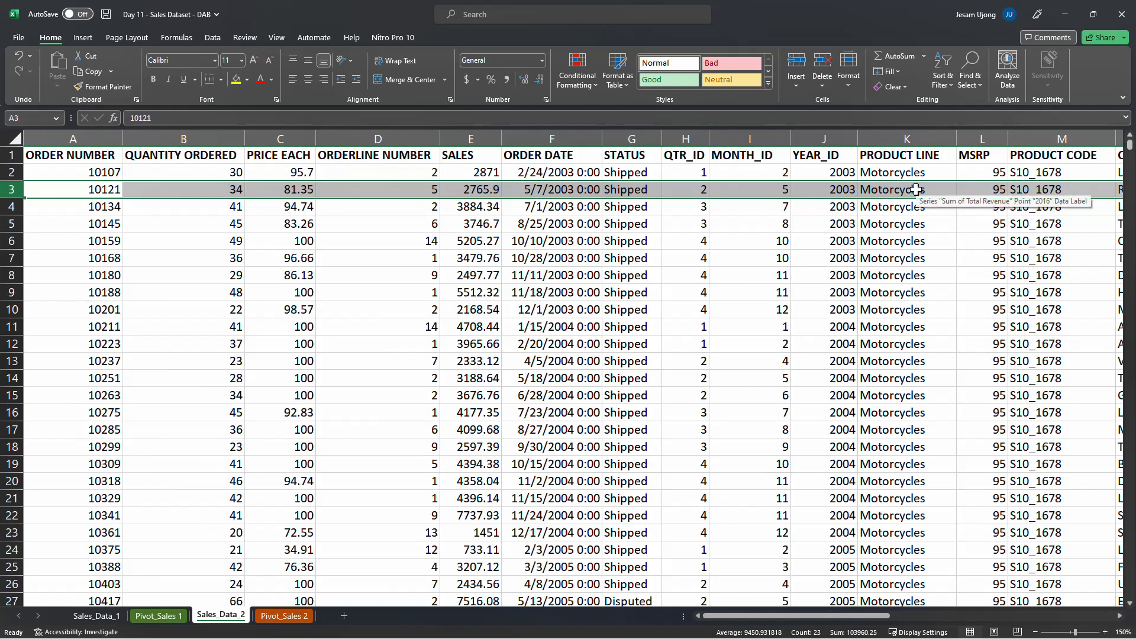
scroll(380, 406, down, 9)
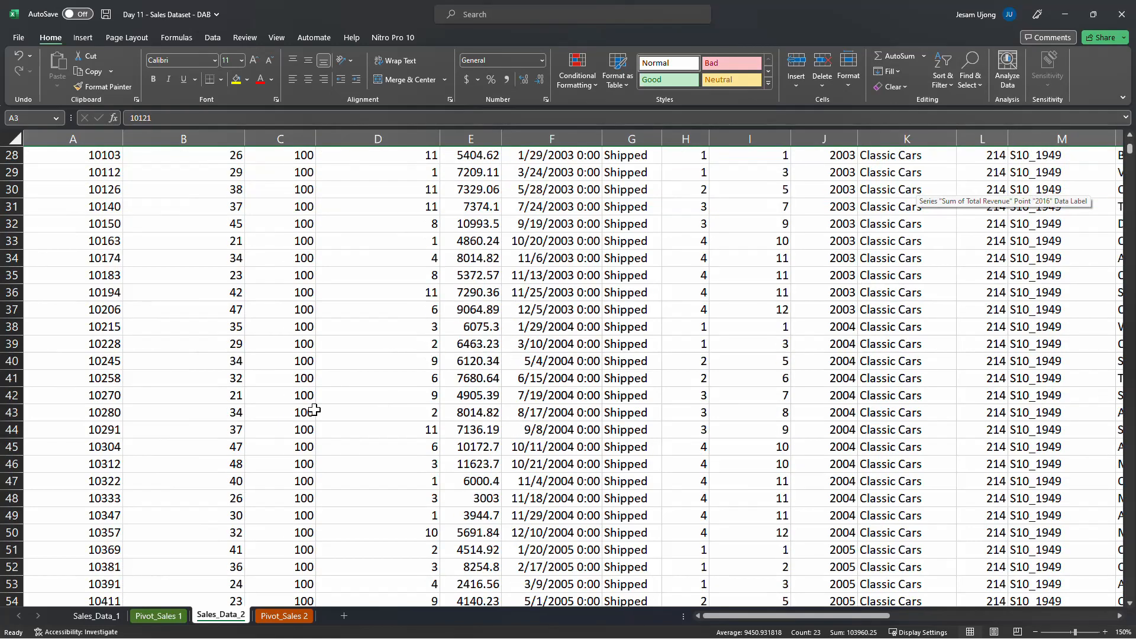
click(15, 413)
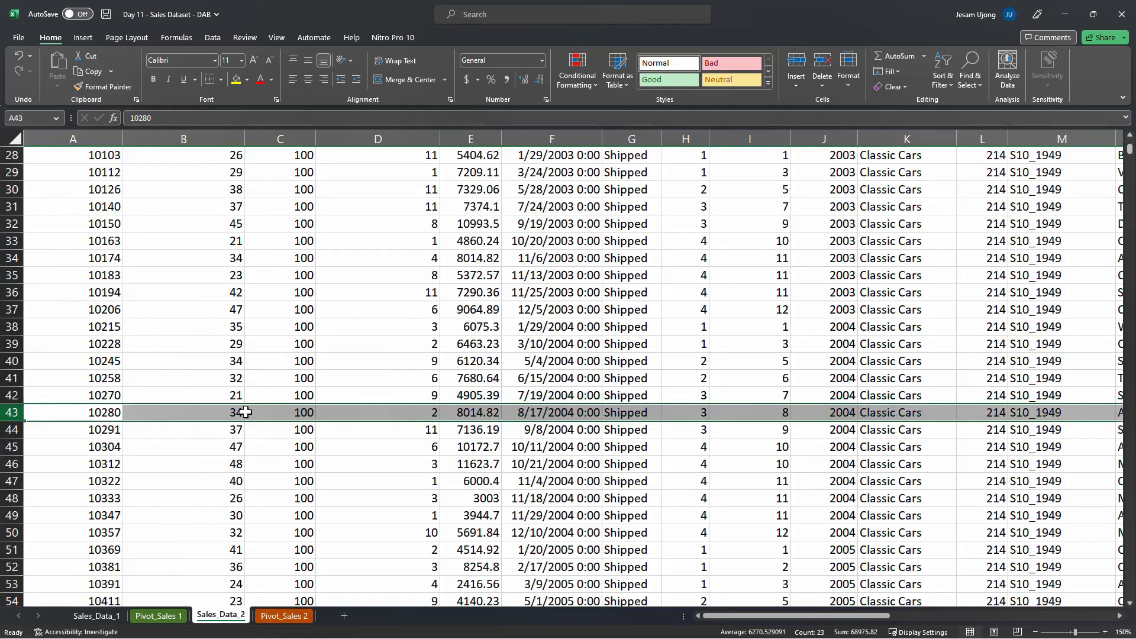
scroll(296, 257, up, 9)
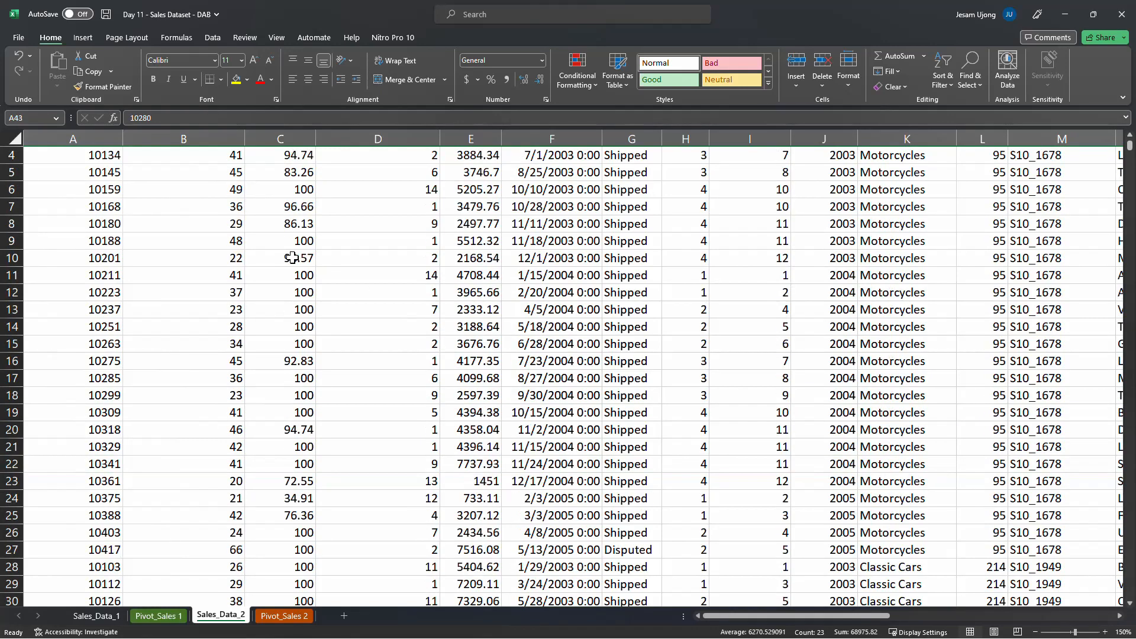
click(112, 173)
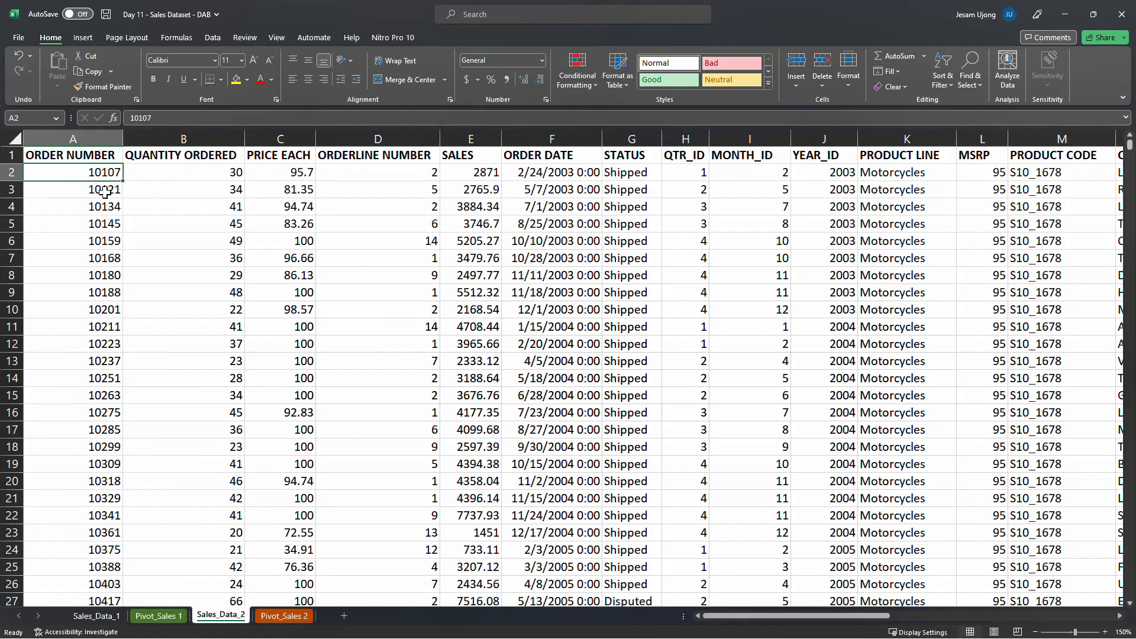
Compare the first few ORDER NUMBER entries with their QUANTITY ORDERED and PRODUCT LINE values in Sales_Data_2
click(104, 190)
click(112, 207)
click(116, 227)
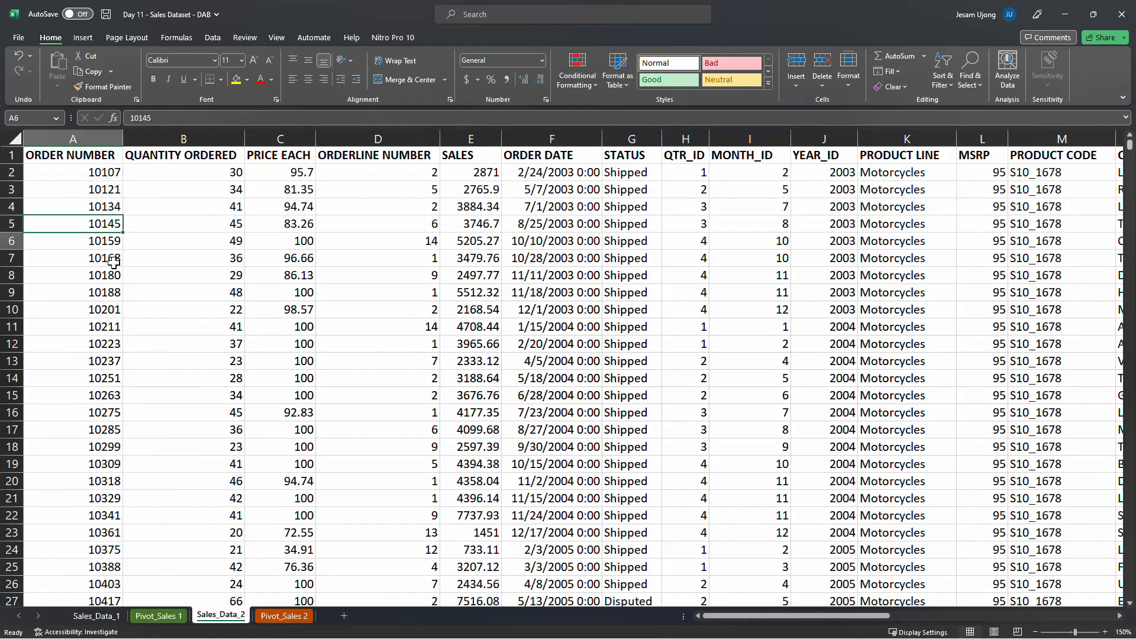
click(230, 174)
click(228, 188)
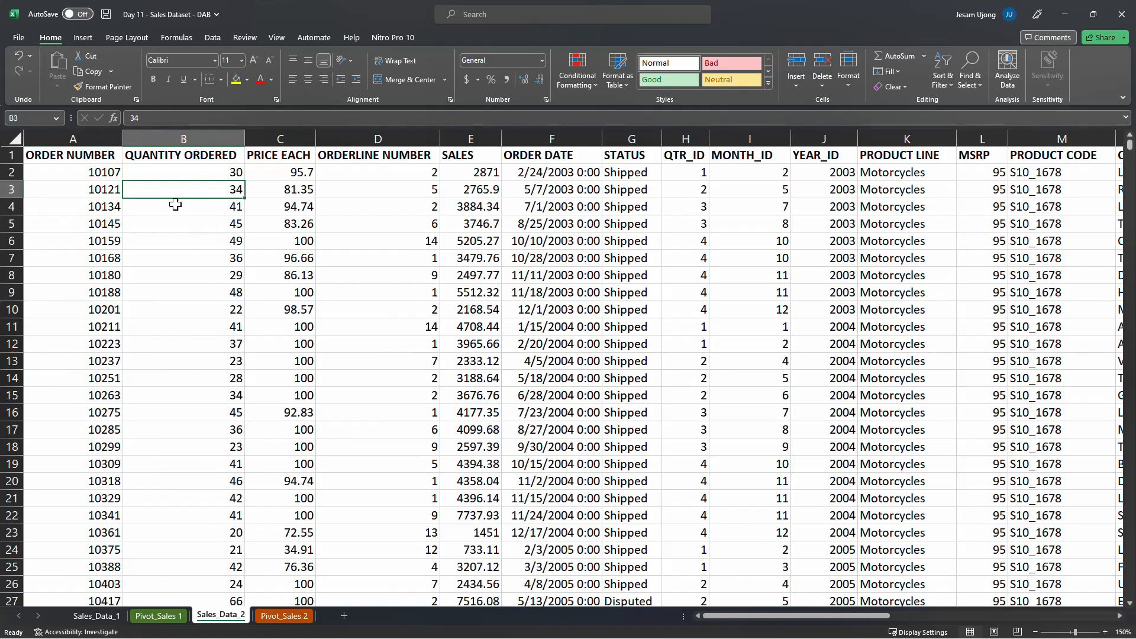
click(105, 174)
click(103, 191)
click(102, 206)
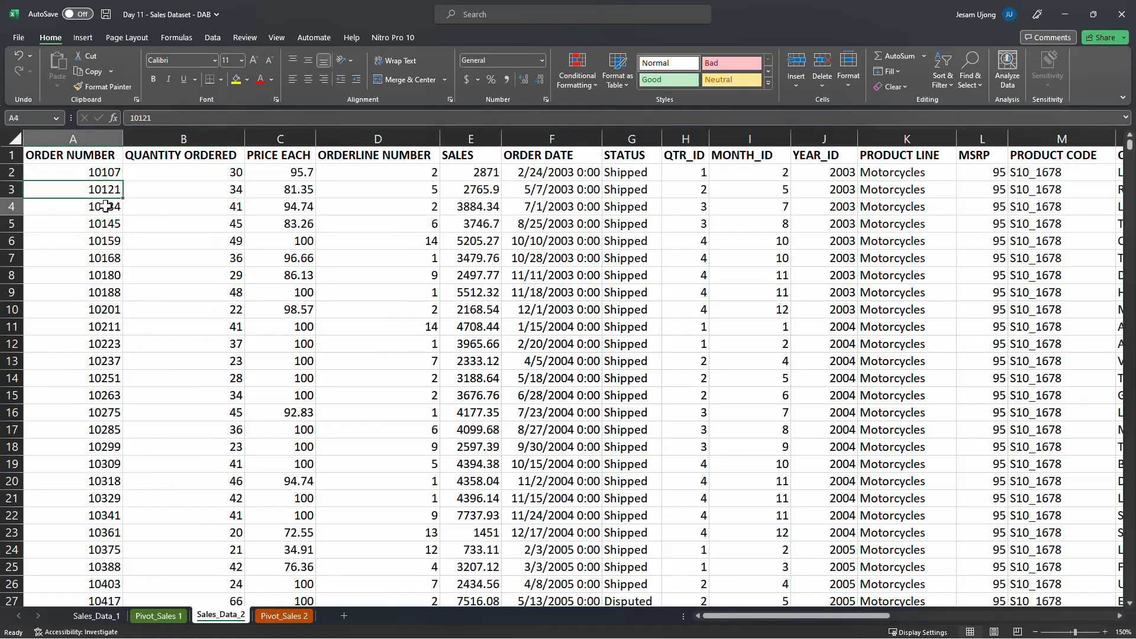
click(104, 224)
click(913, 187)
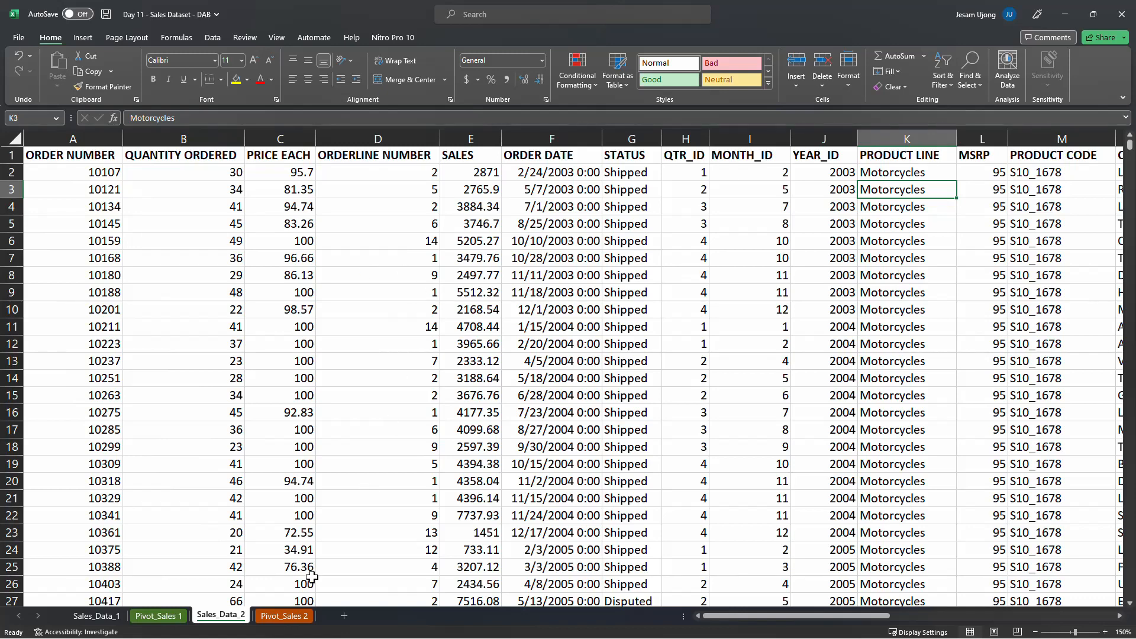
Compare the product lines in the copied pivot table on Pivot_Sales 2 with the ORDER NUMBER and PRODUCT LINE columns in Sales_Data_2
click(297, 618)
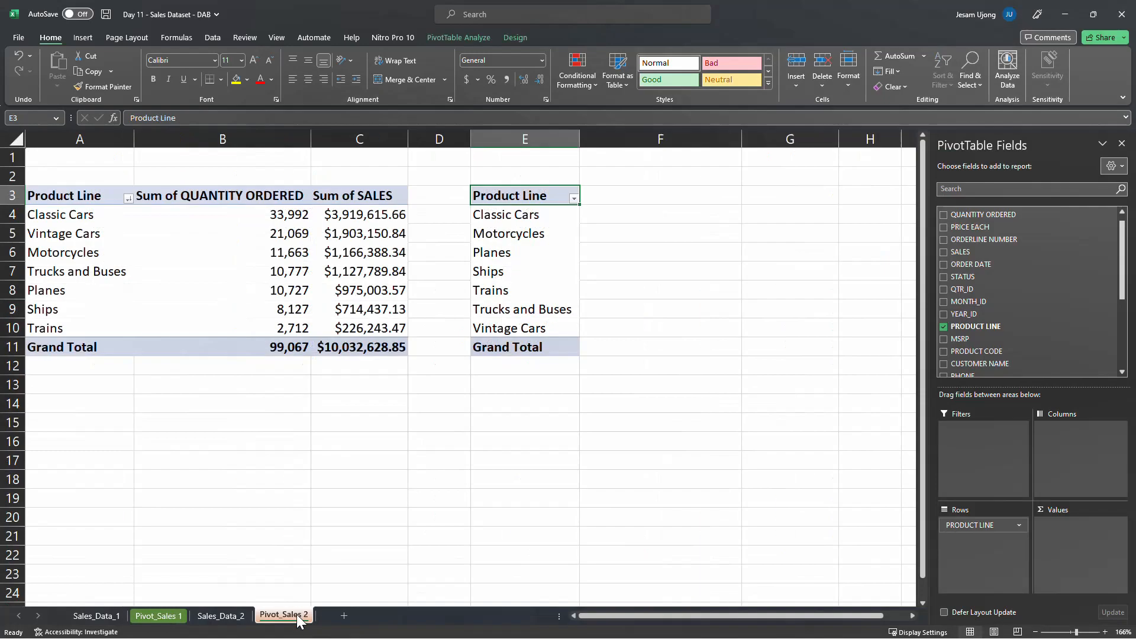
click(507, 252)
click(521, 255)
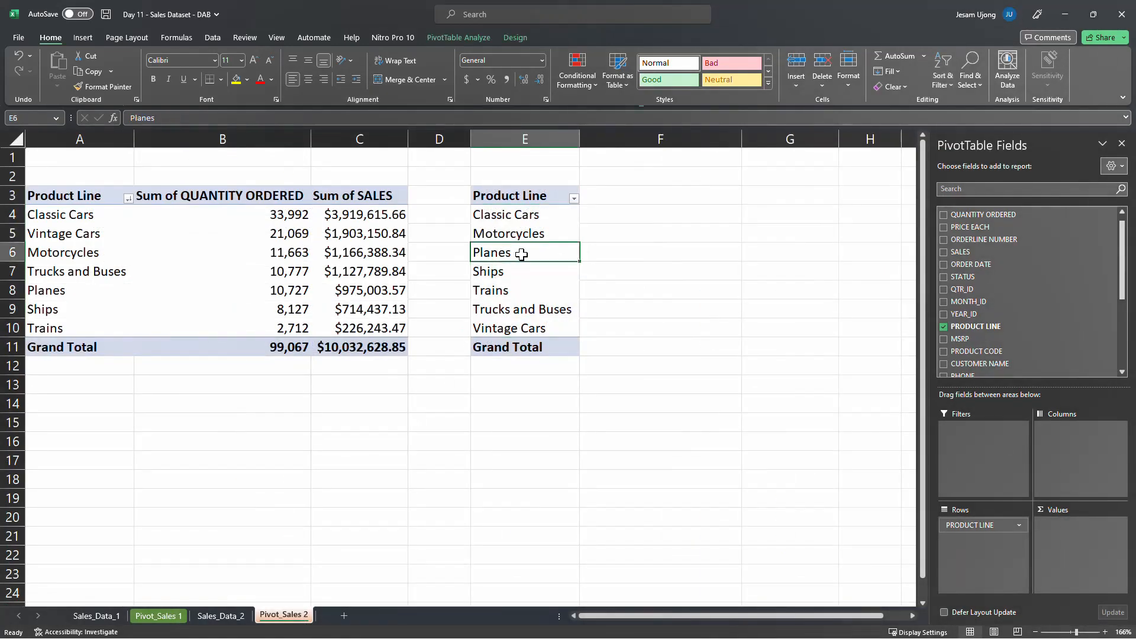
click(236, 620)
click(99, 172)
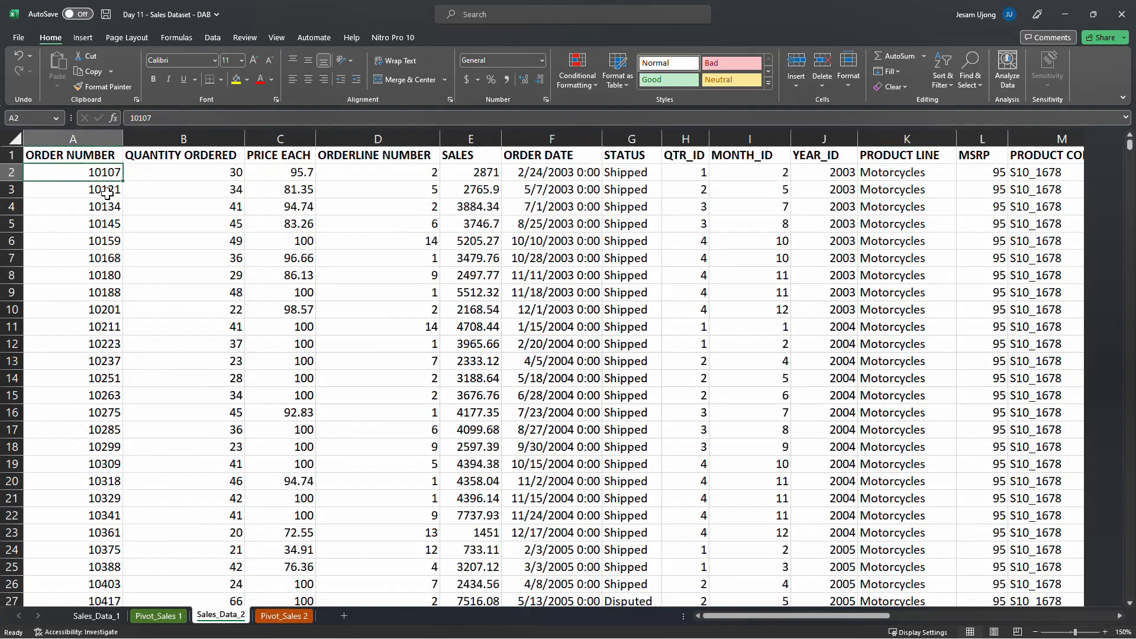
click(101, 189)
click(106, 215)
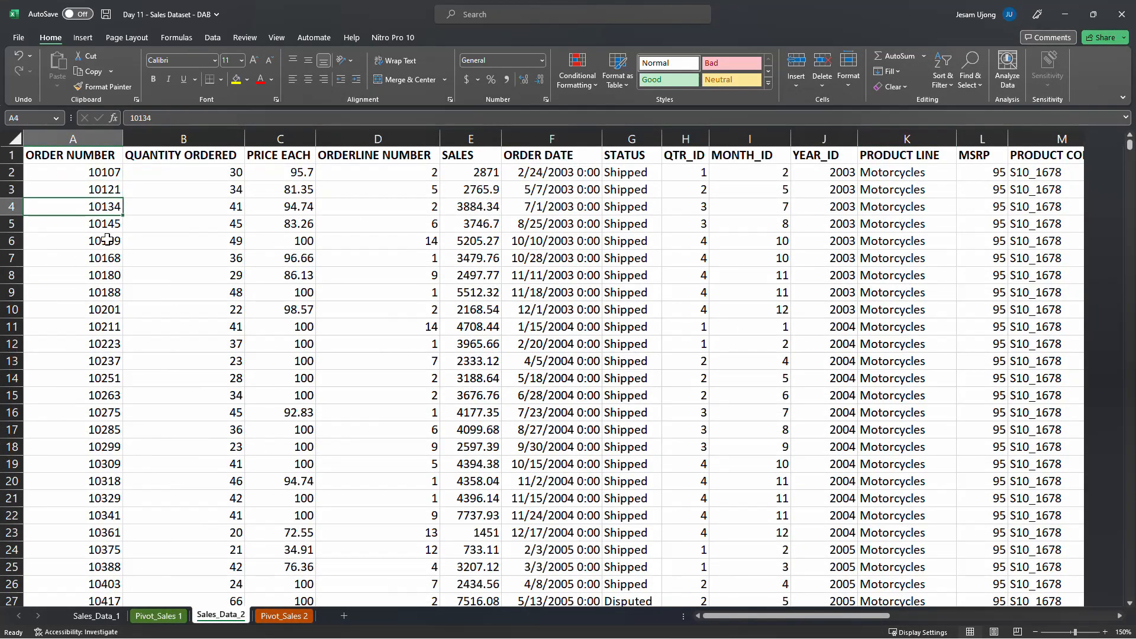
click(114, 174)
click(903, 171)
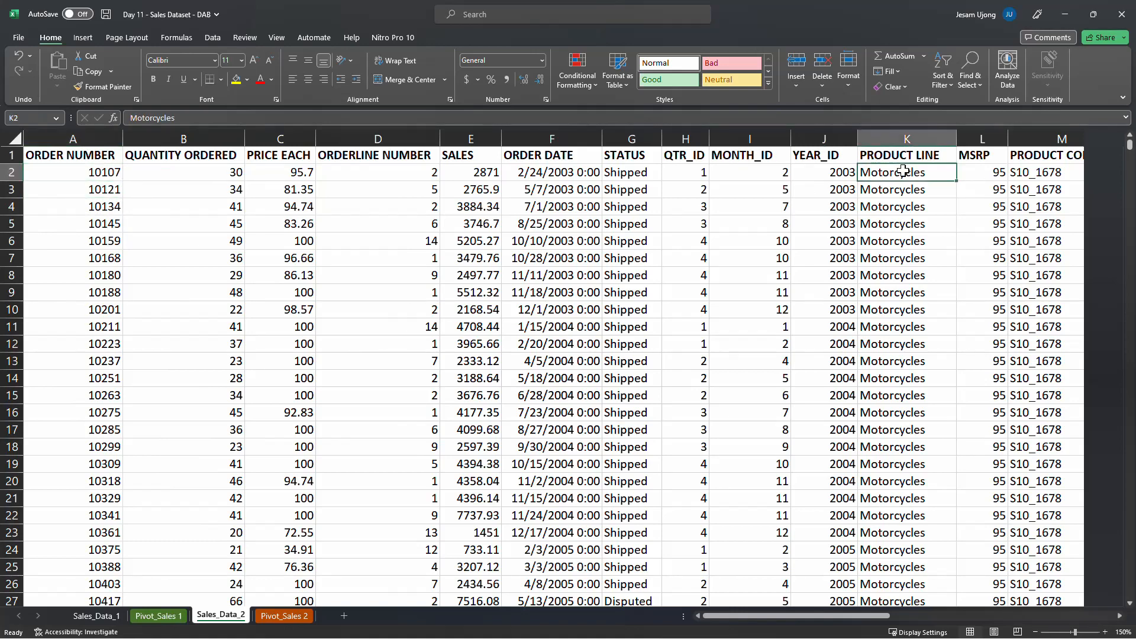
click(907, 139)
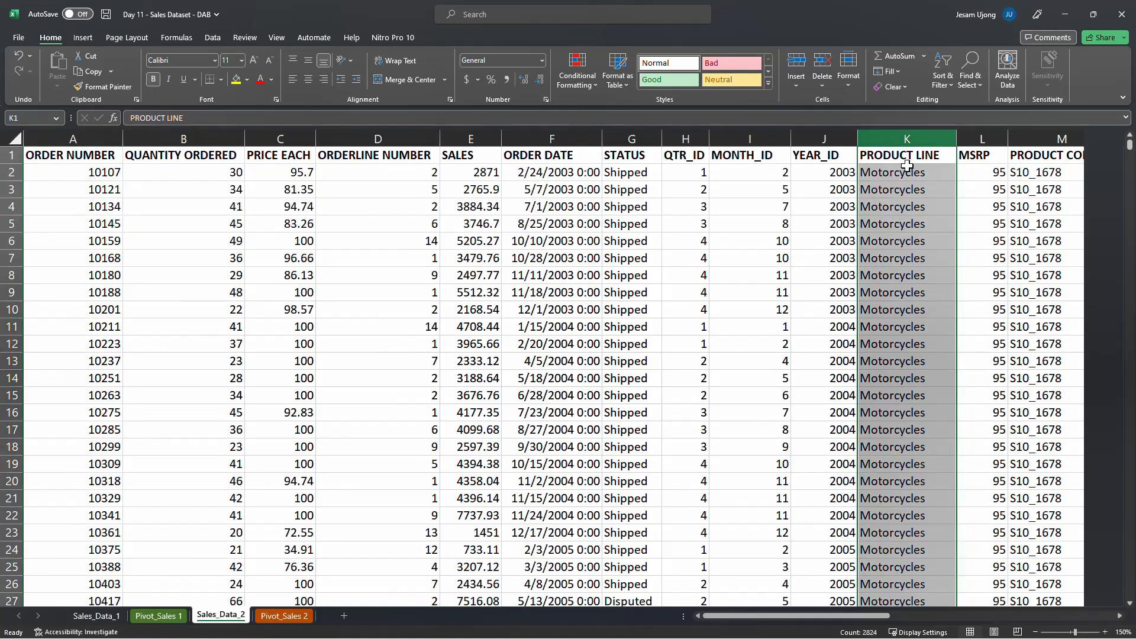
click(903, 172)
scroll(905, 511, down, 5)
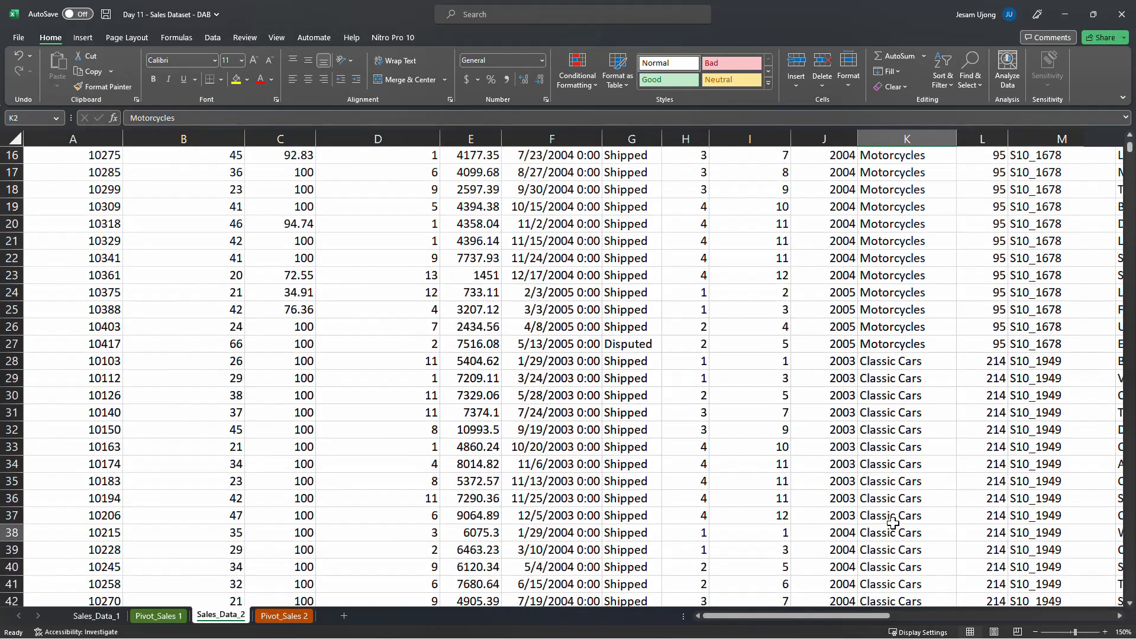
click(904, 514)
scroll(886, 274, up, 5)
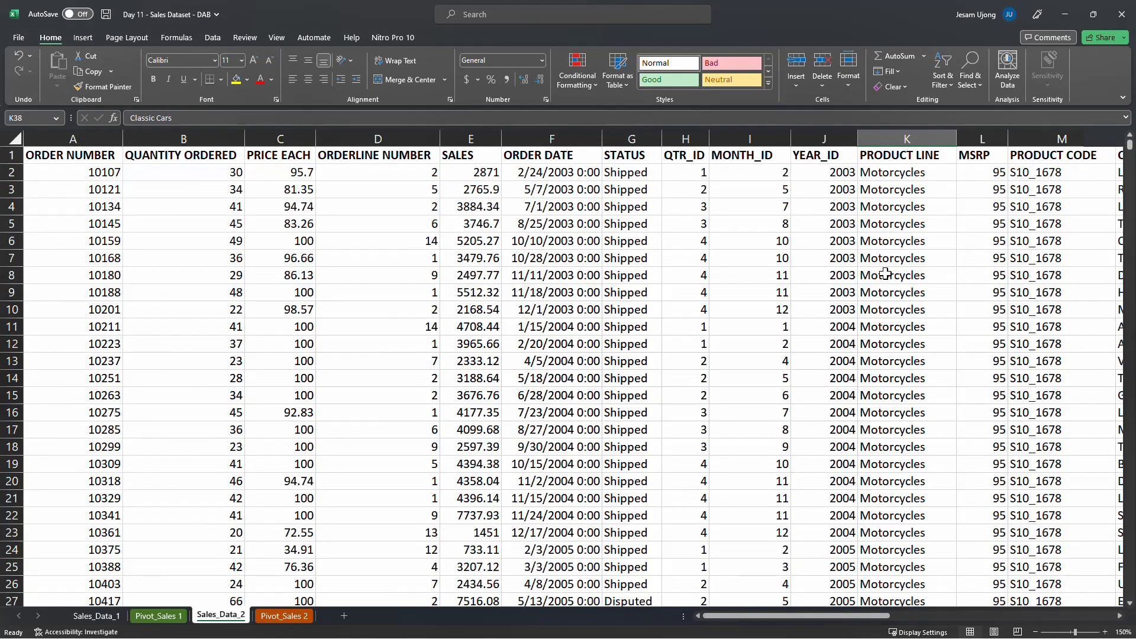
Return to Pivot_Sales 2 and add the ORDER NUMBER field to the copied pivot table's values
click(284, 616)
click(526, 215)
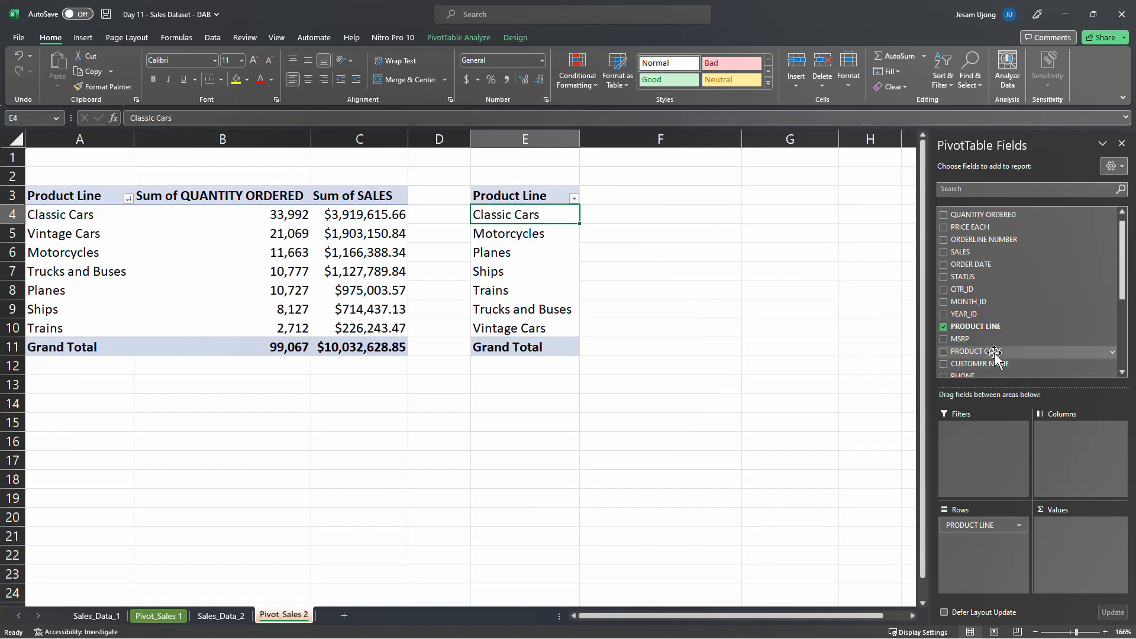
scroll(992, 245, up, 1)
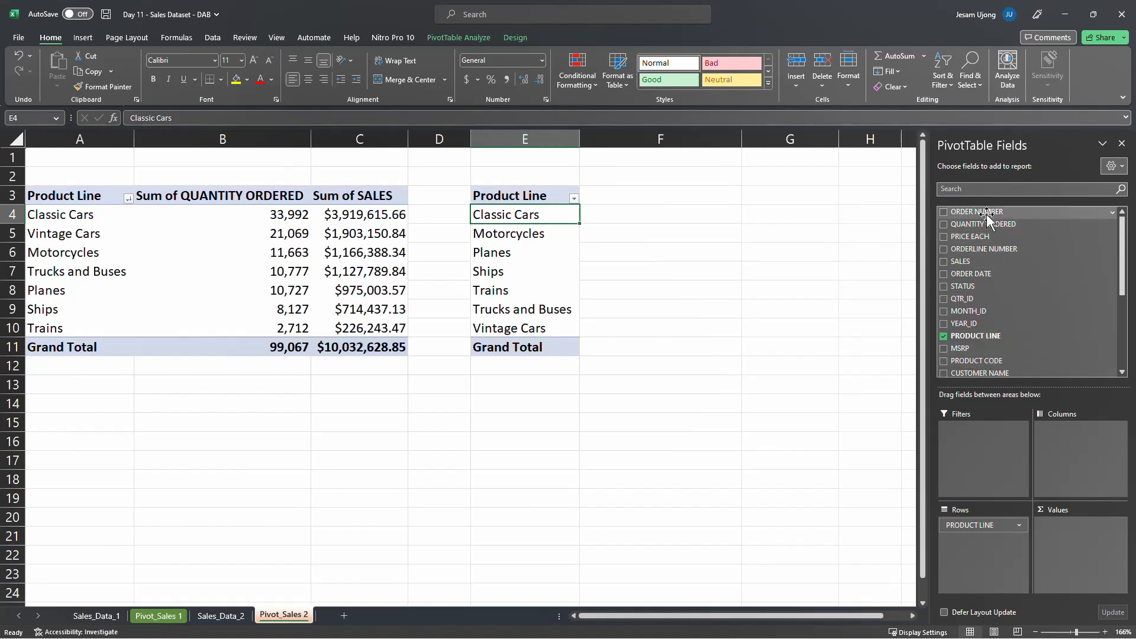
drag(1002, 213, 1080, 539)
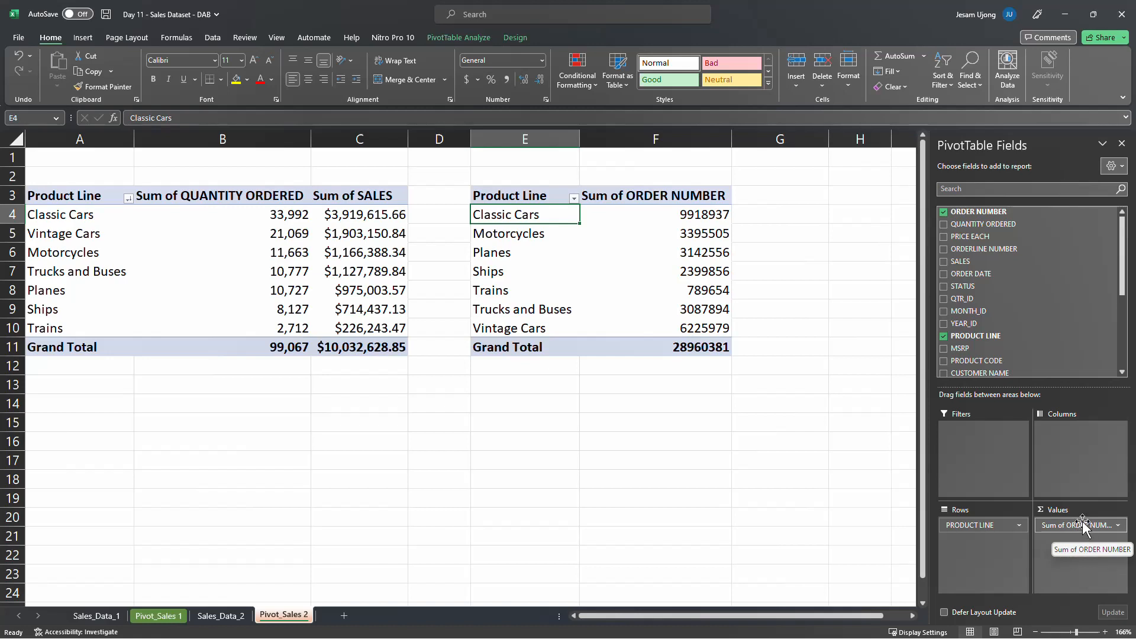
click(1118, 525)
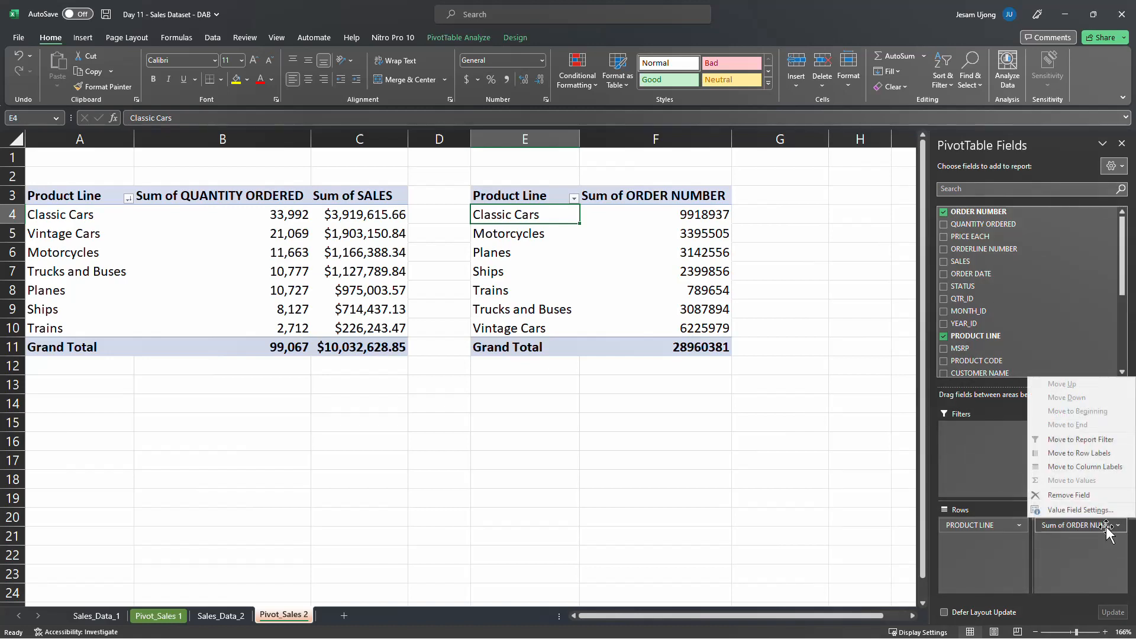
click(1098, 525)
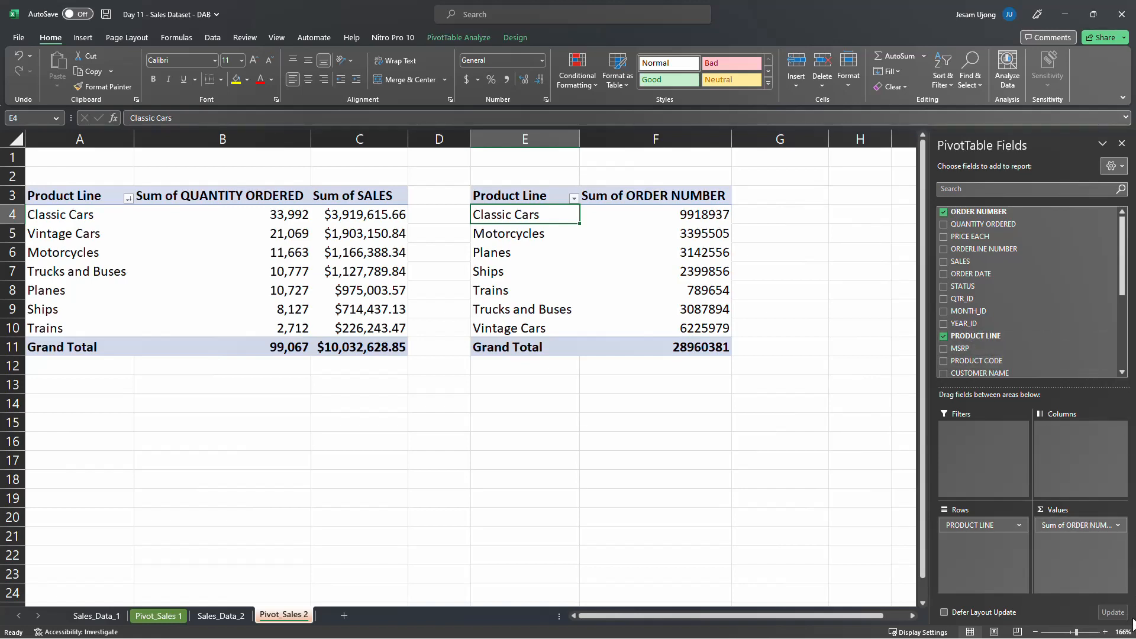
drag(1074, 526, 1077, 528)
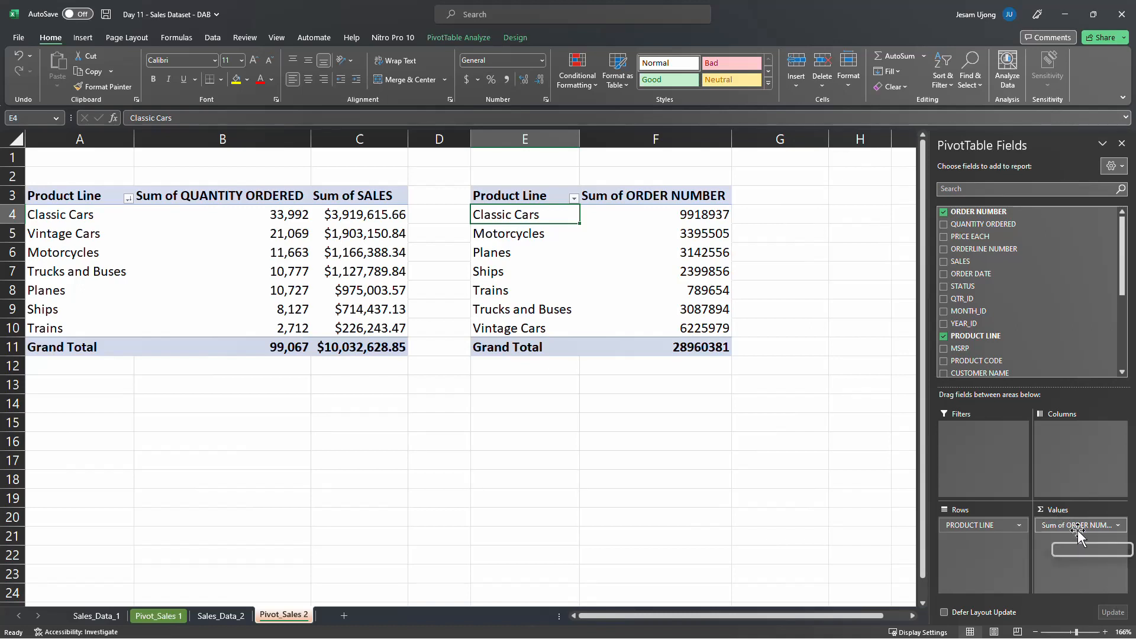
click(710, 234)
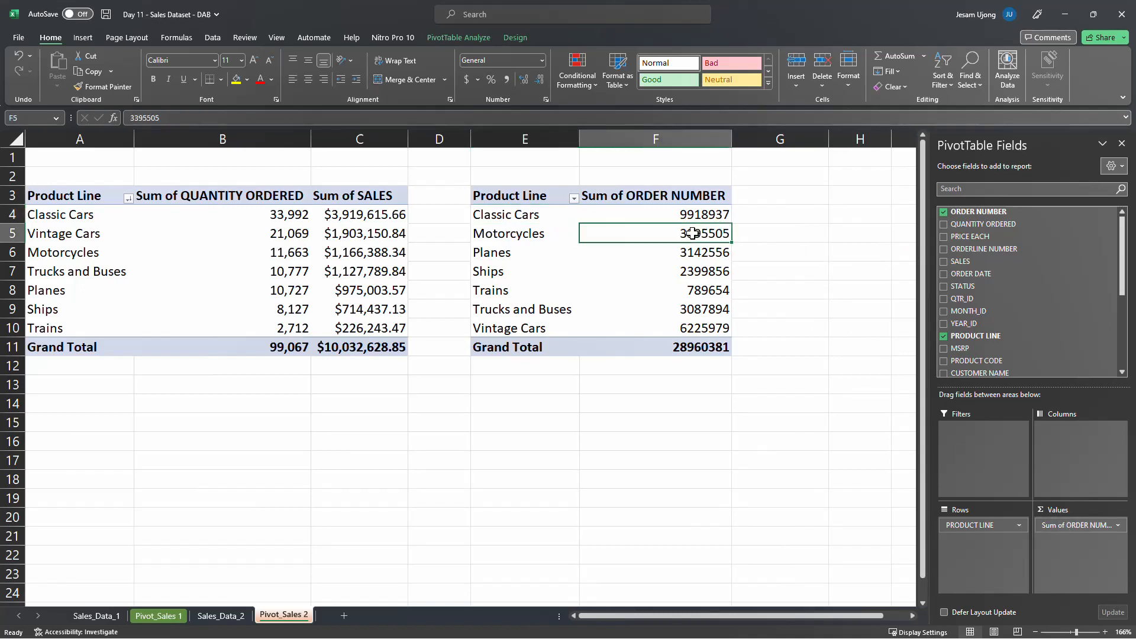
Summarize the ORDER NUMBER values in the copied pivot table by Count
right_click(684, 234)
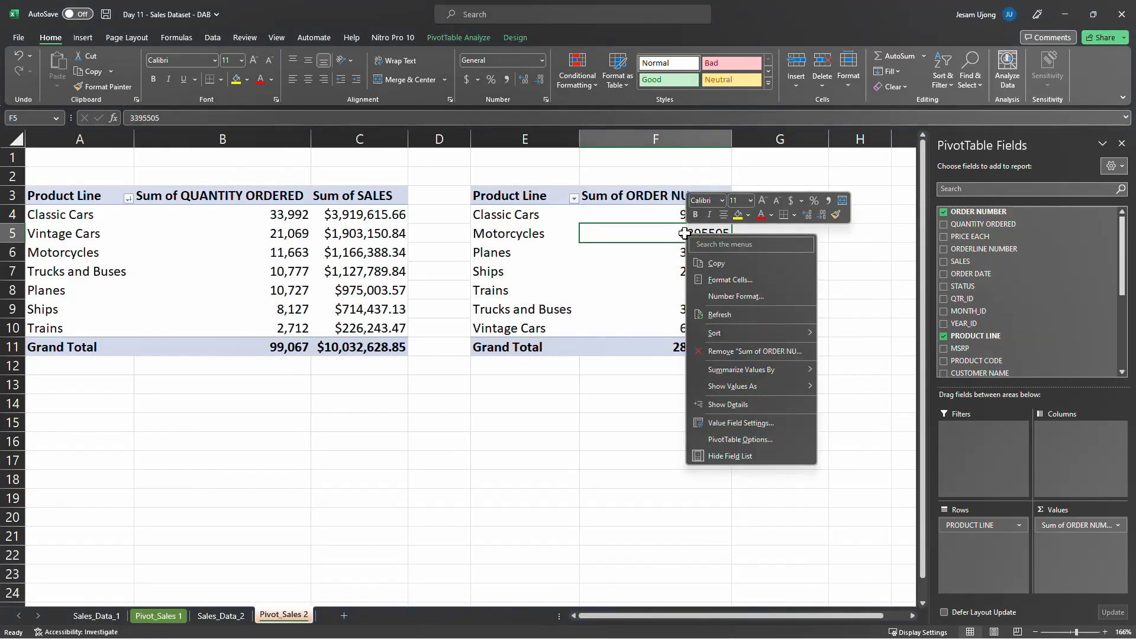
mouse_move(732, 335)
mouse_move(719, 370)
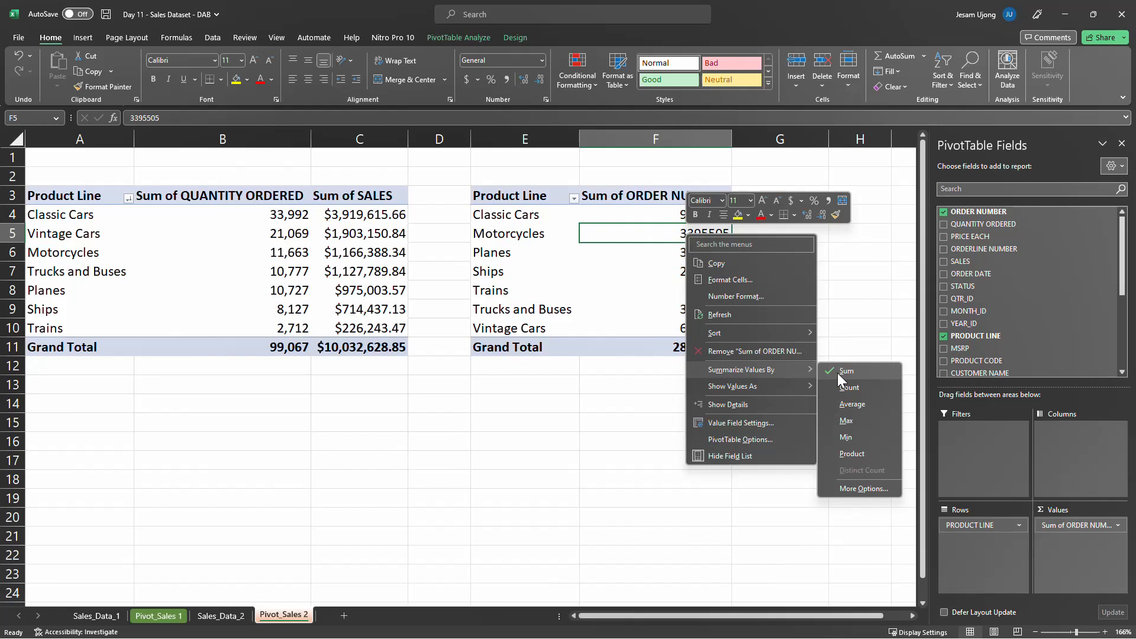
click(854, 387)
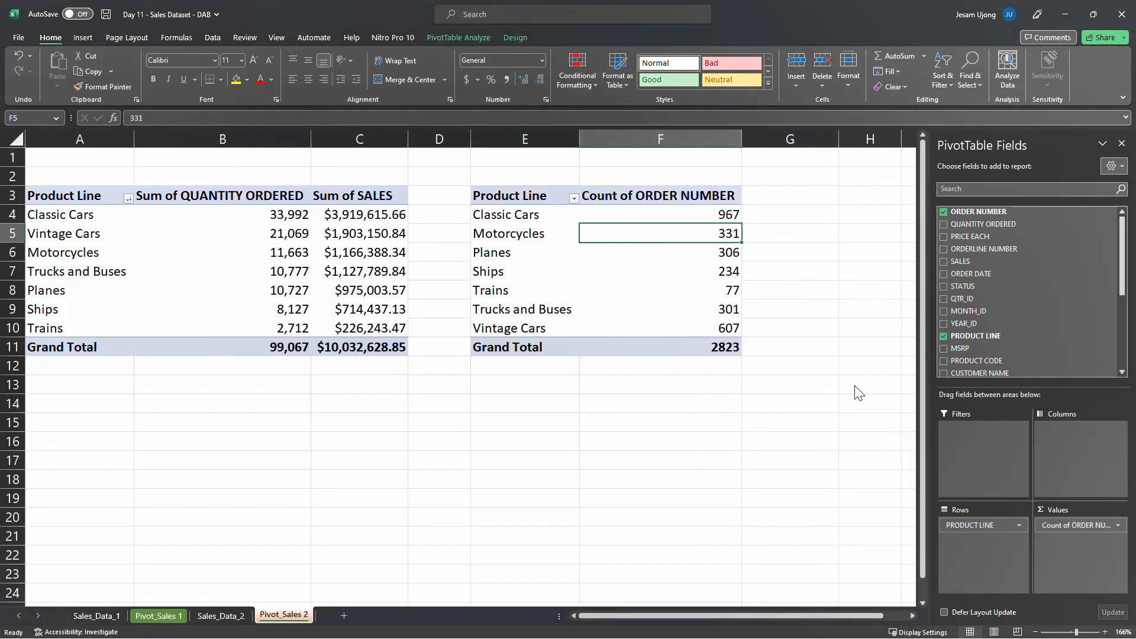
Review the ORDER NUMBER value field settings and the available summary functions, leaving the calculation as Count
click(1086, 527)
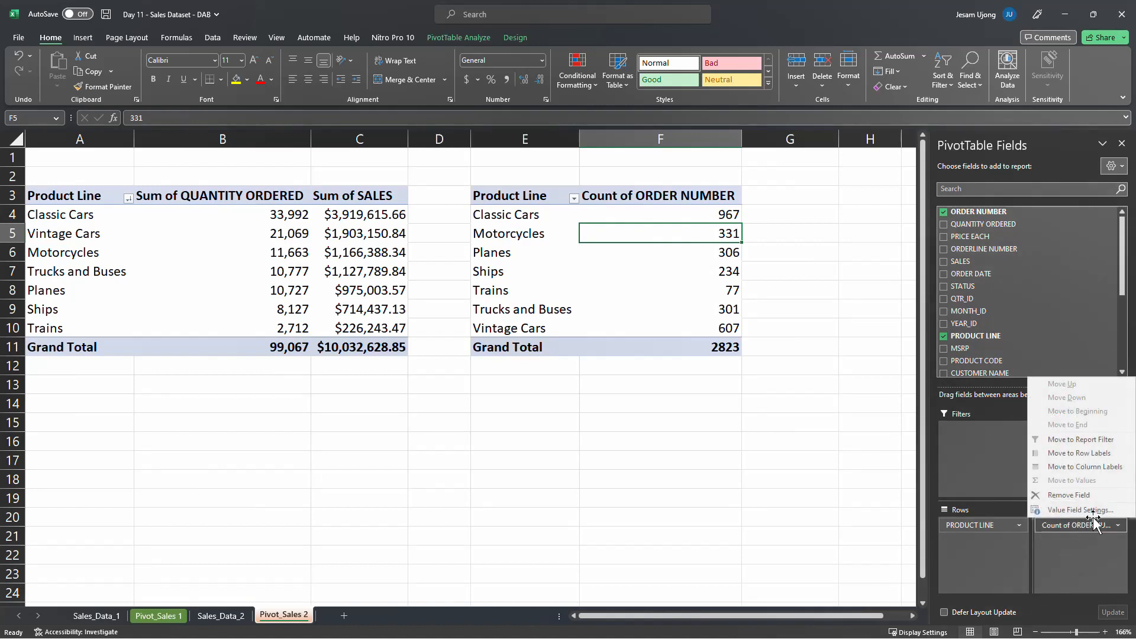
click(1093, 512)
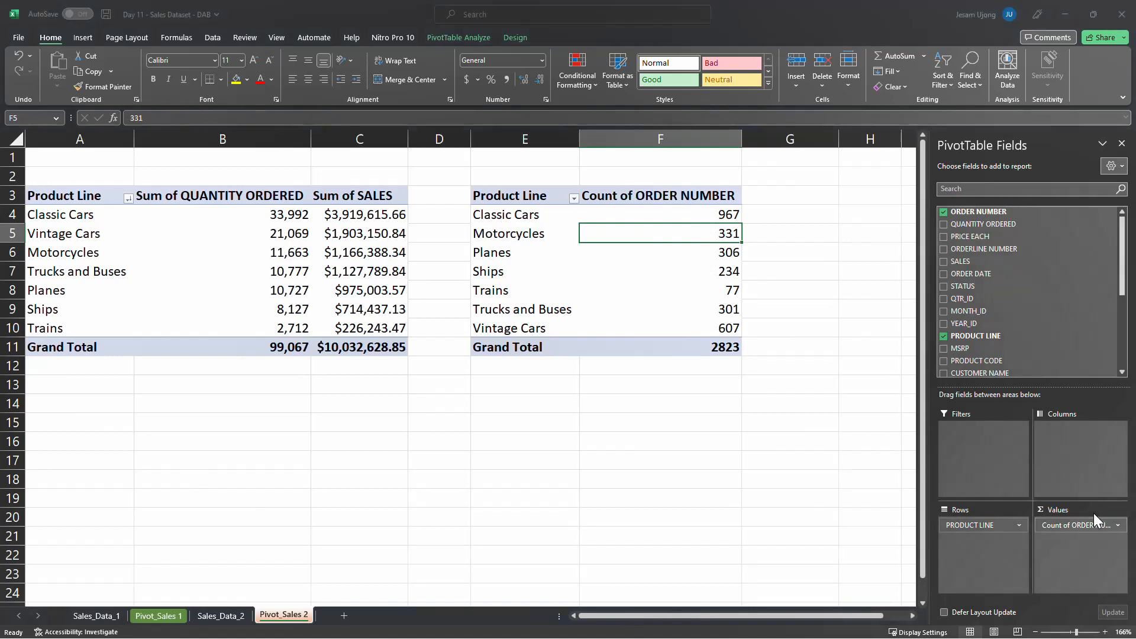
drag(363, 124, 396, 224)
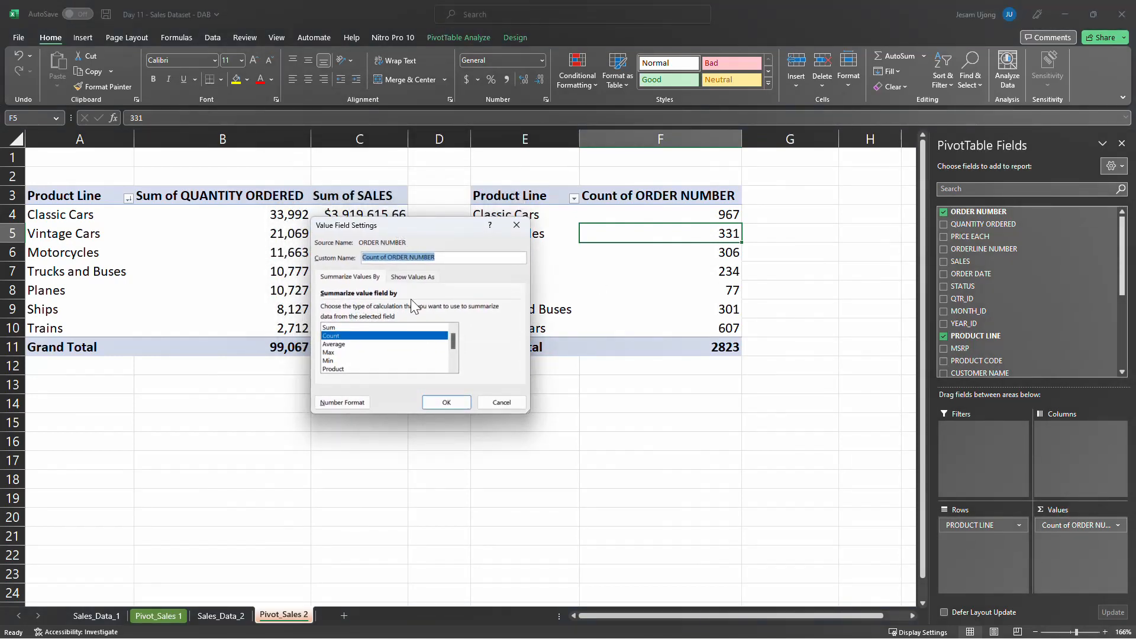
click(502, 402)
click(699, 267)
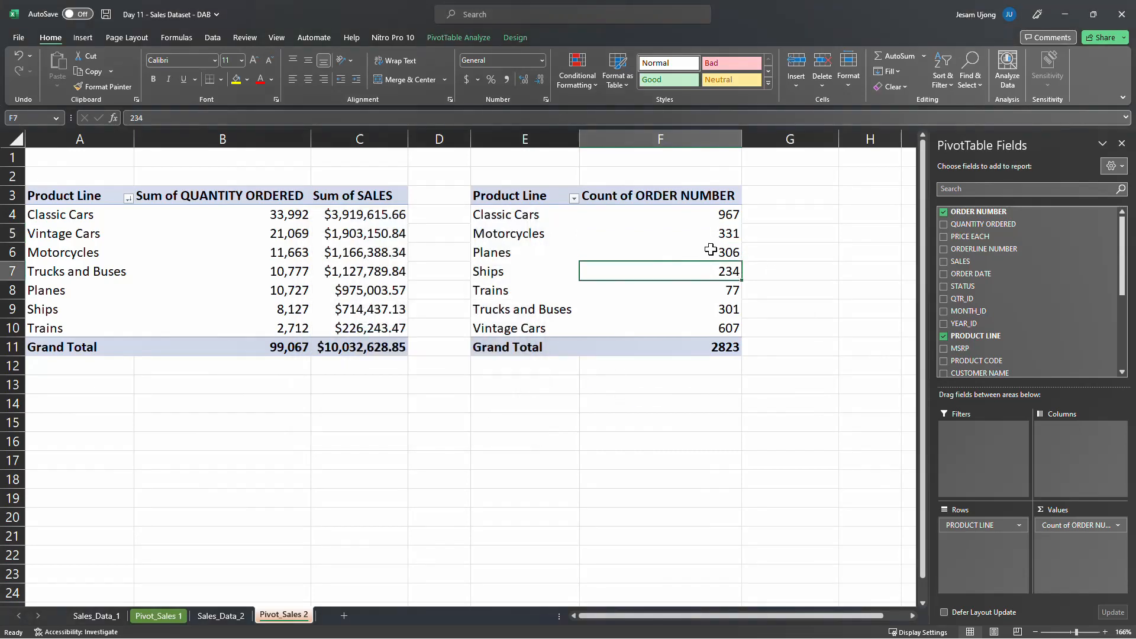
right_click(707, 233)
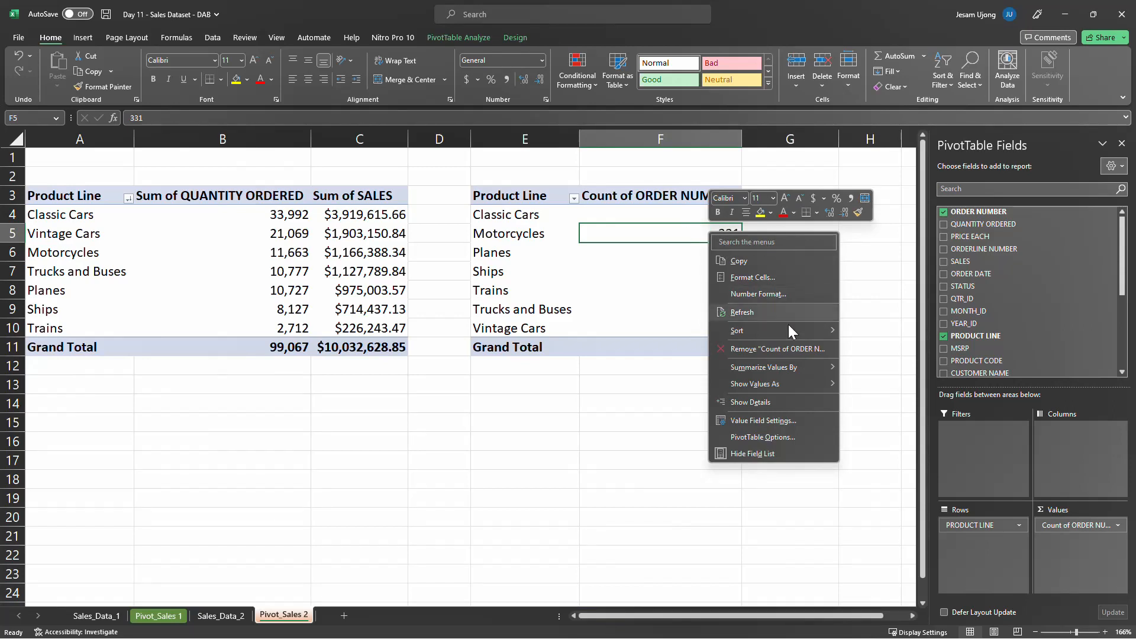
mouse_move(801, 371)
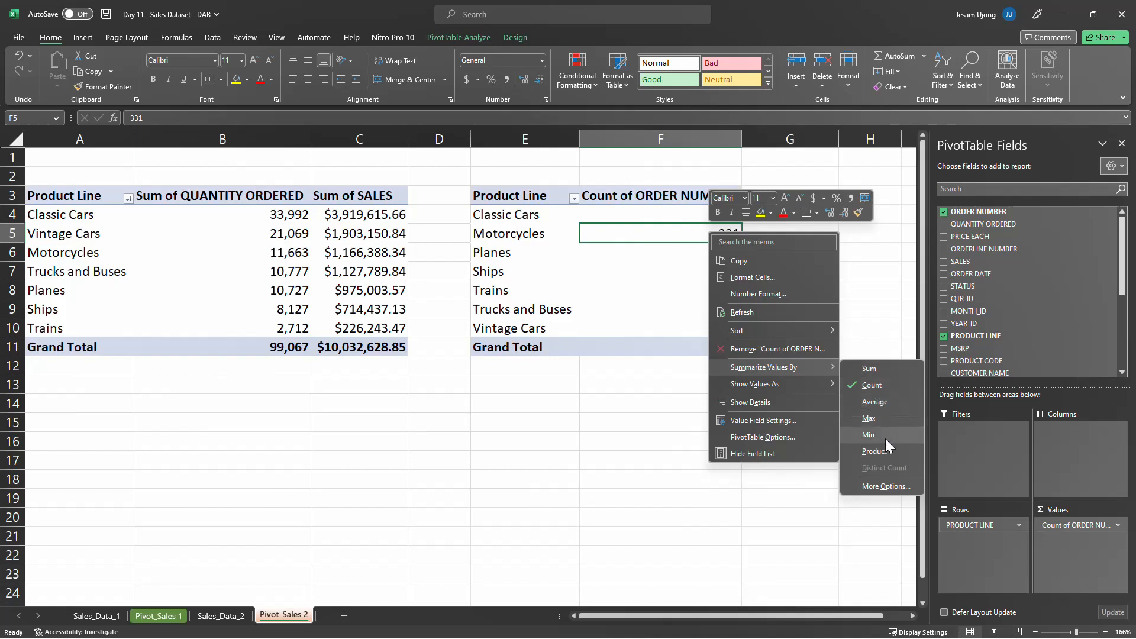
click(585, 305)
click(632, 302)
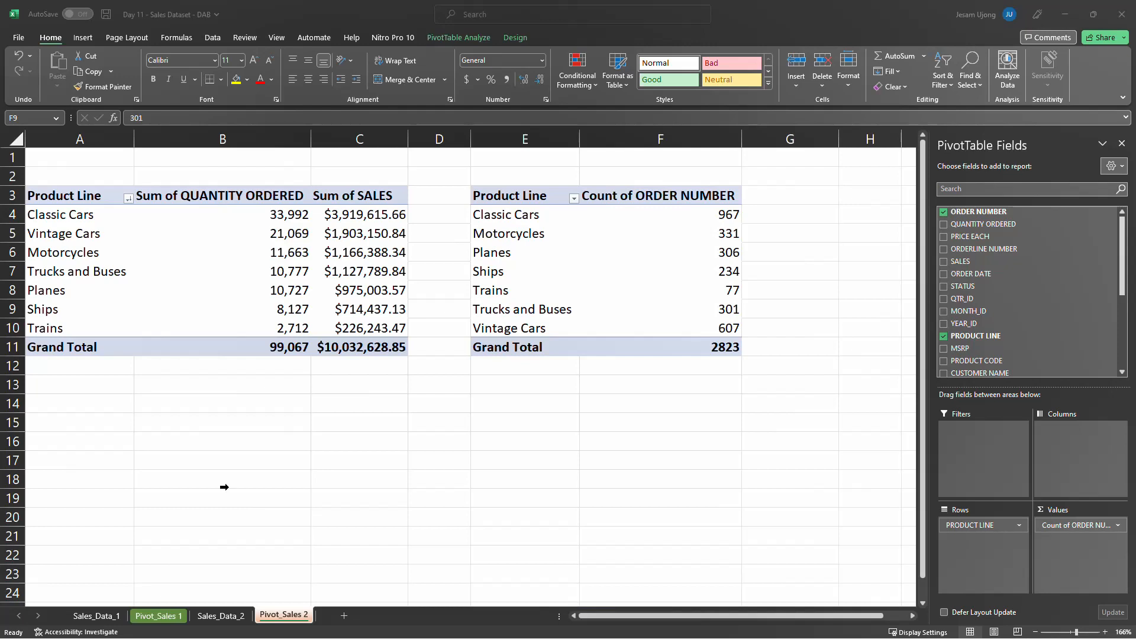
key(alt+Tab)
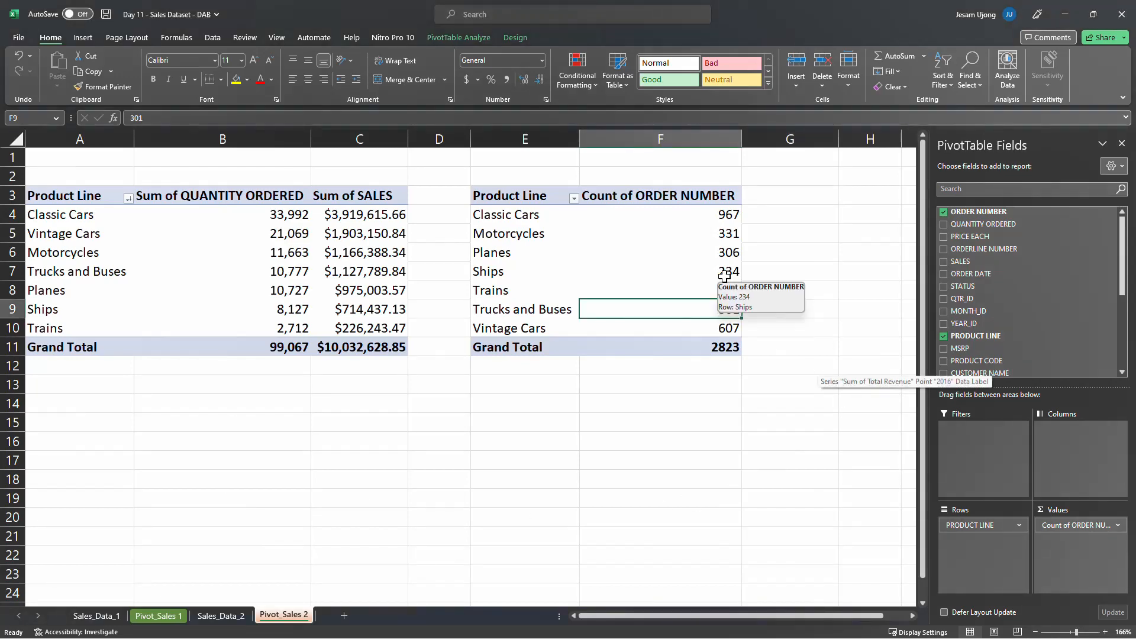
Sort the copied pivot table by Count of ORDER NUMBER from largest to smallest
click(717, 212)
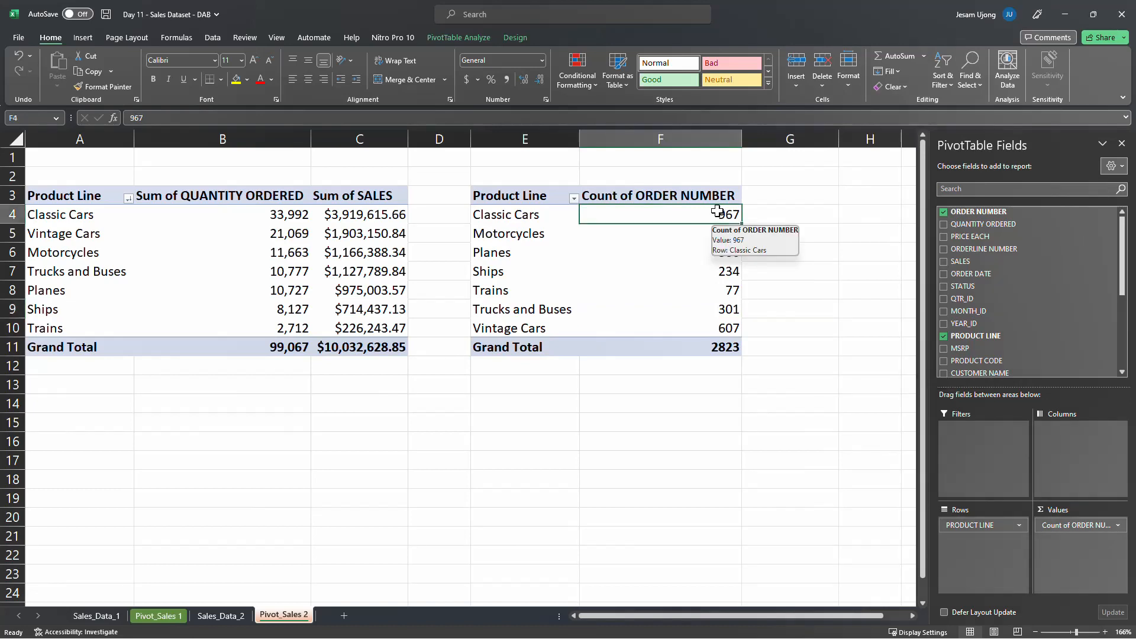
right_click(718, 212)
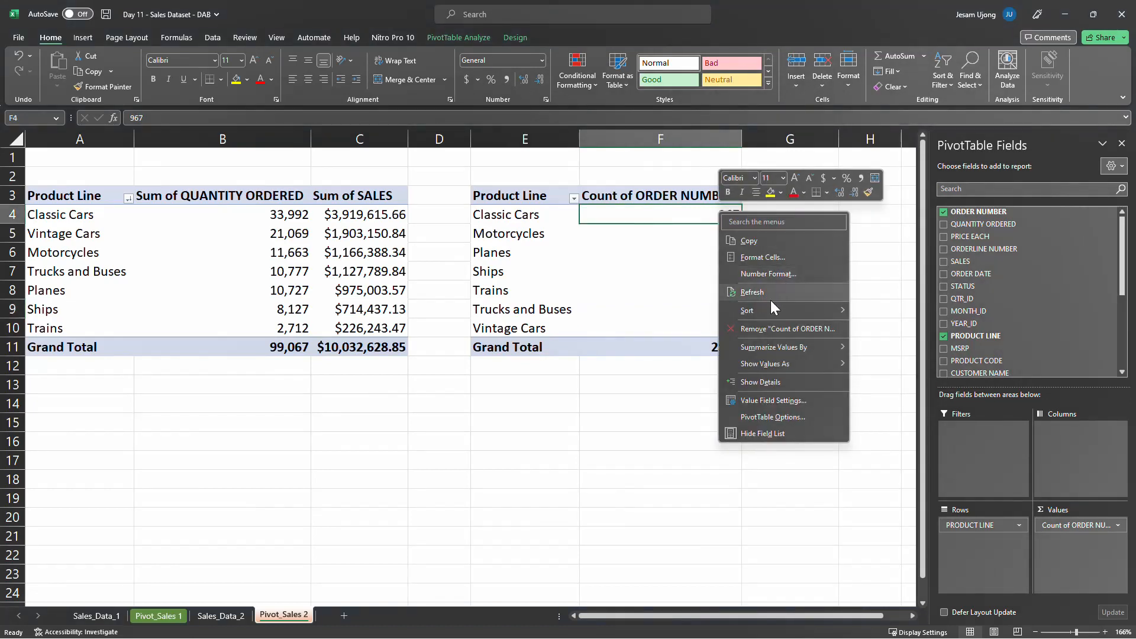
mouse_move(762, 308)
click(909, 329)
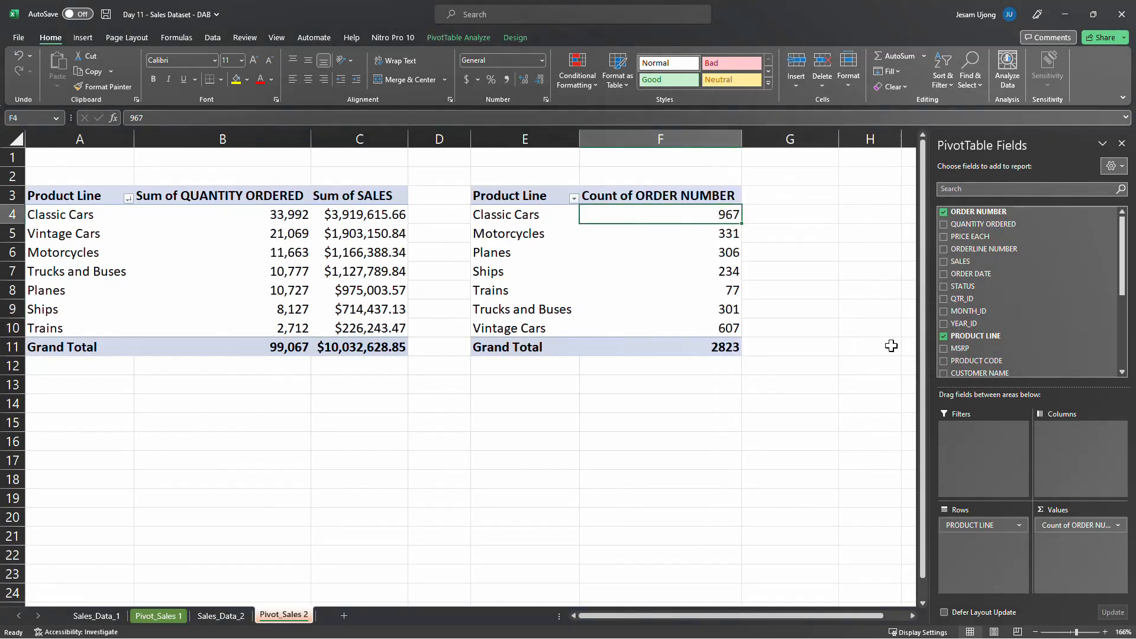
click(604, 329)
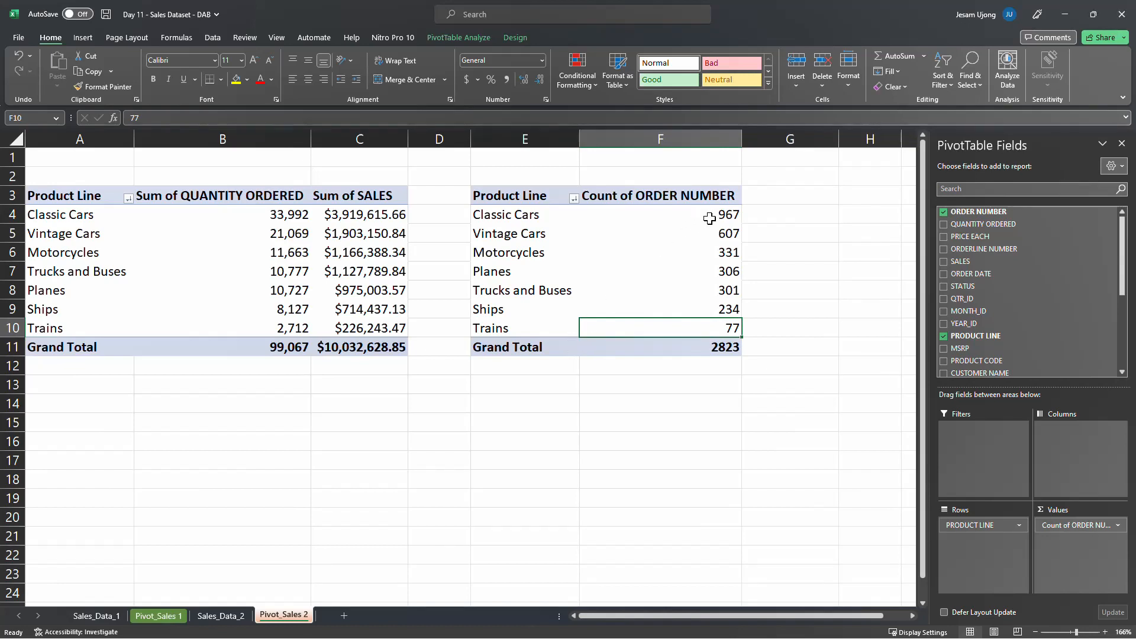
Examine the order count of each product line and the grand total in the sorted pivot table
click(734, 216)
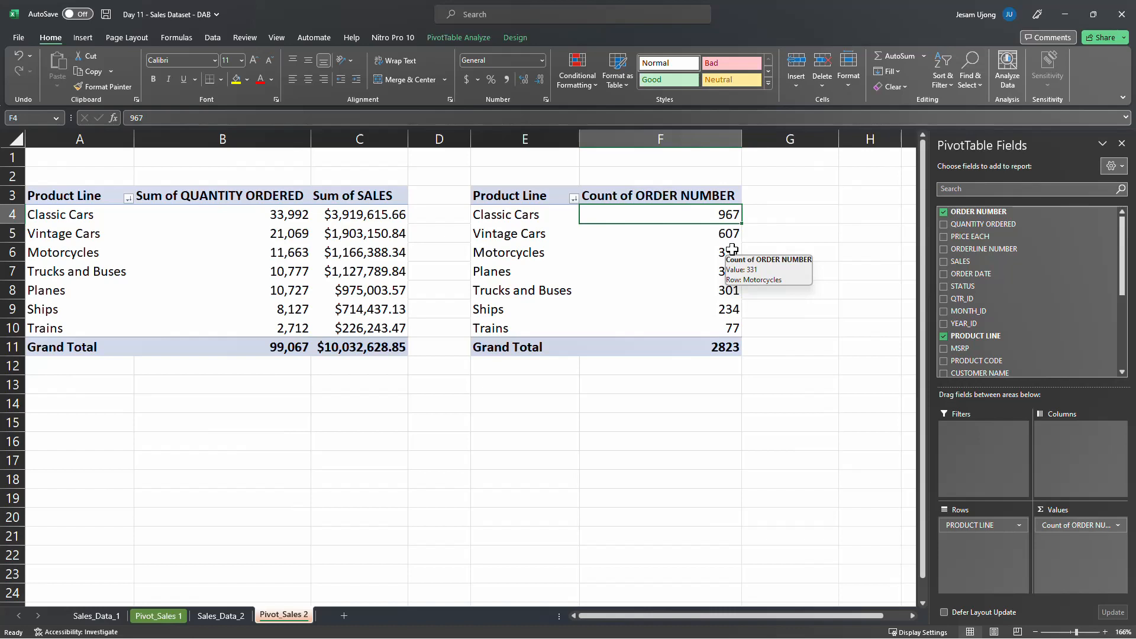
click(540, 234)
click(672, 236)
click(723, 253)
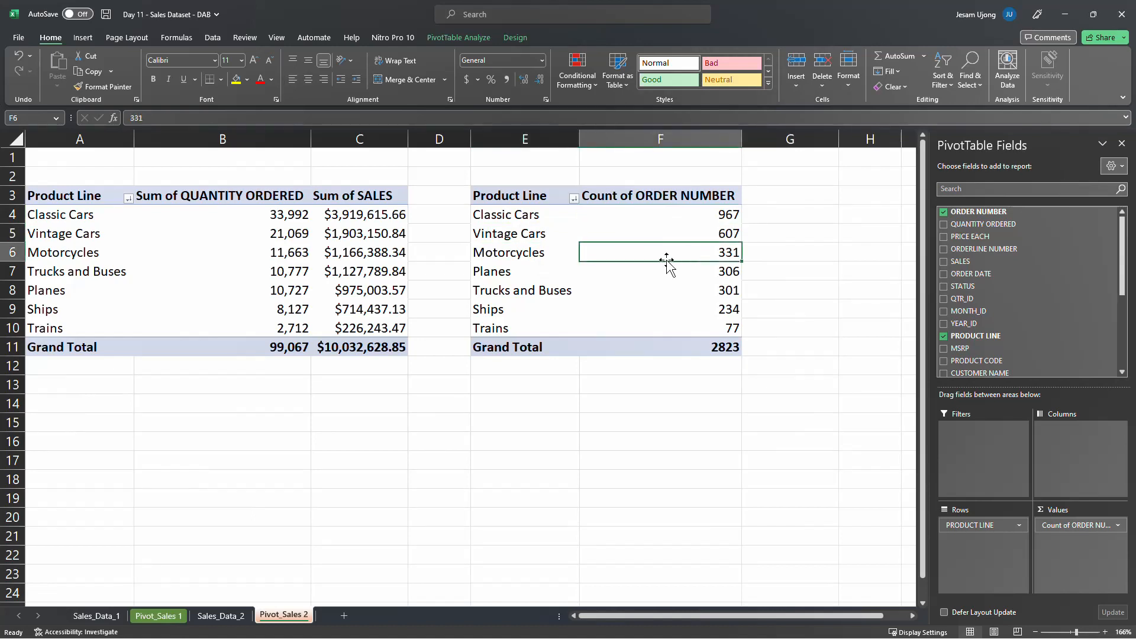
click(531, 275)
click(525, 293)
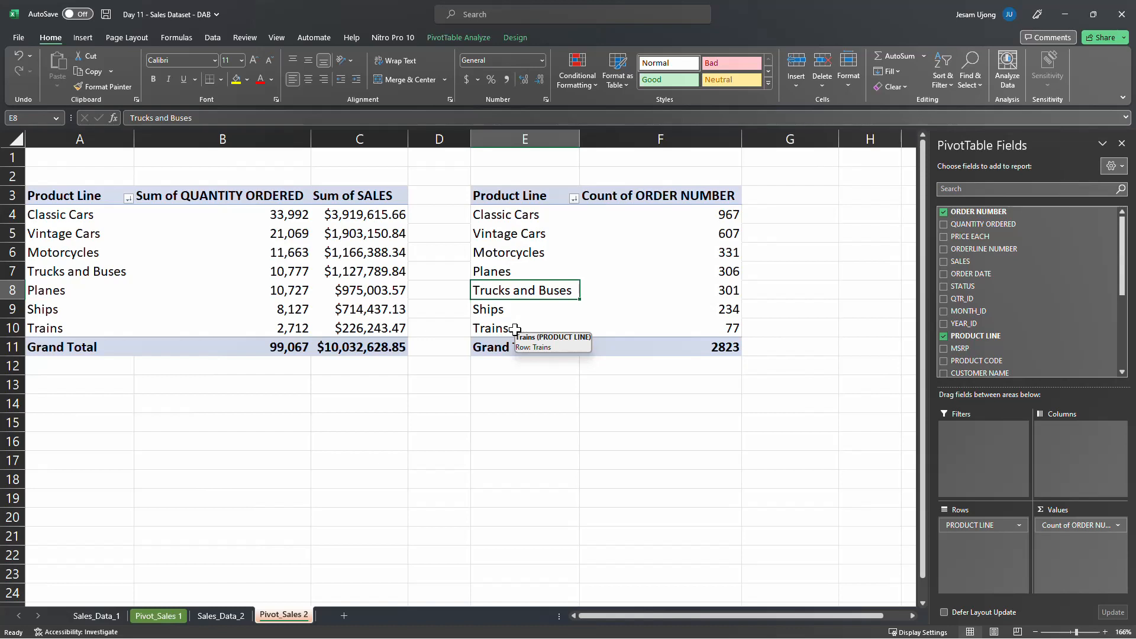
click(669, 254)
click(678, 290)
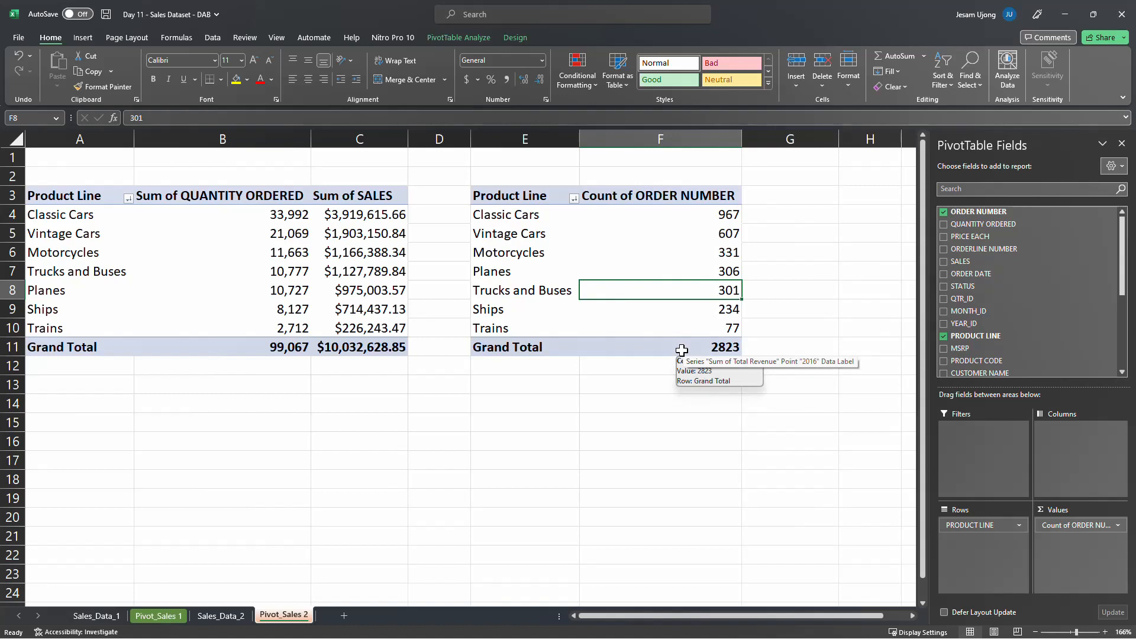
click(499, 214)
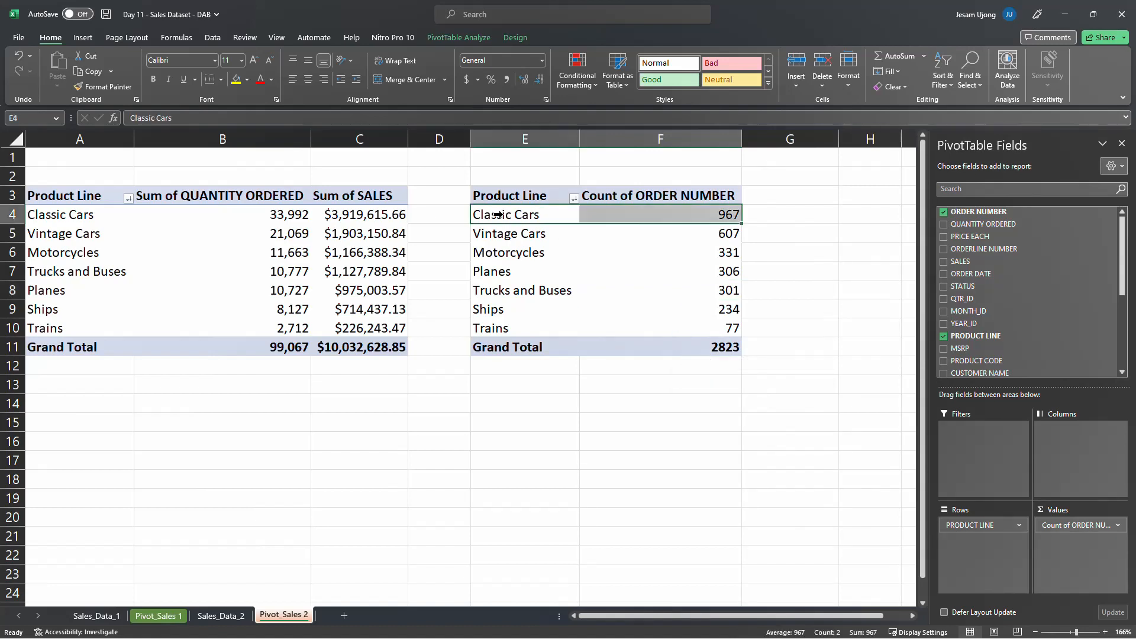
click(530, 216)
click(635, 272)
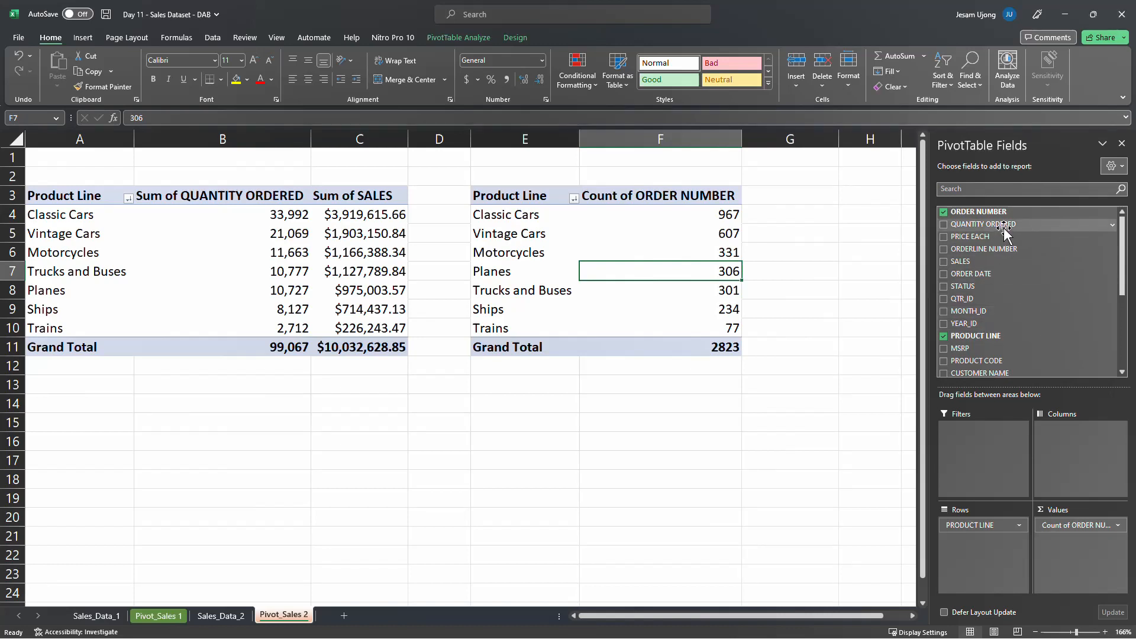
Add the QUANTITY ORDERED field to the second pivot table's values, after the order count
drag(1009, 225, 1036, 537)
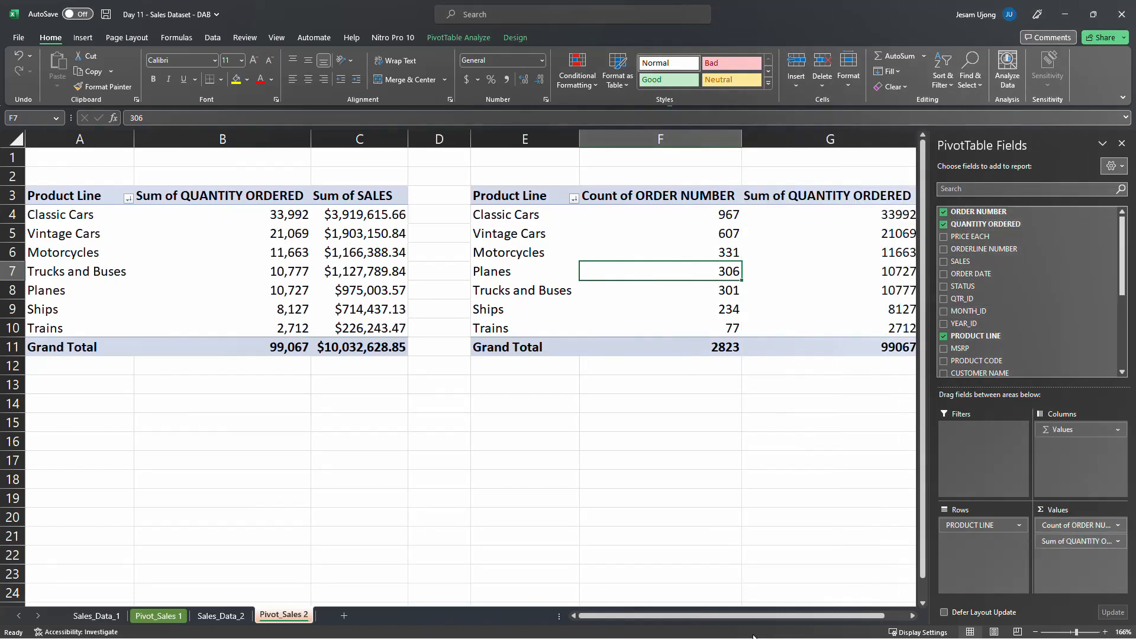
drag(757, 617, 780, 616)
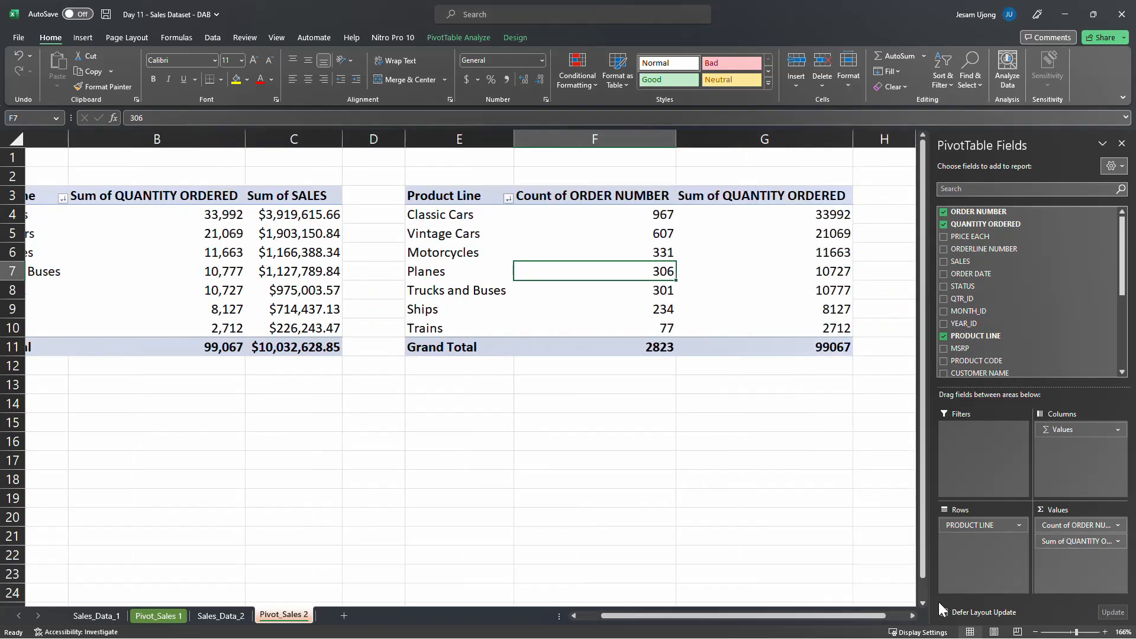
drag(900, 616, 748, 616)
click(586, 214)
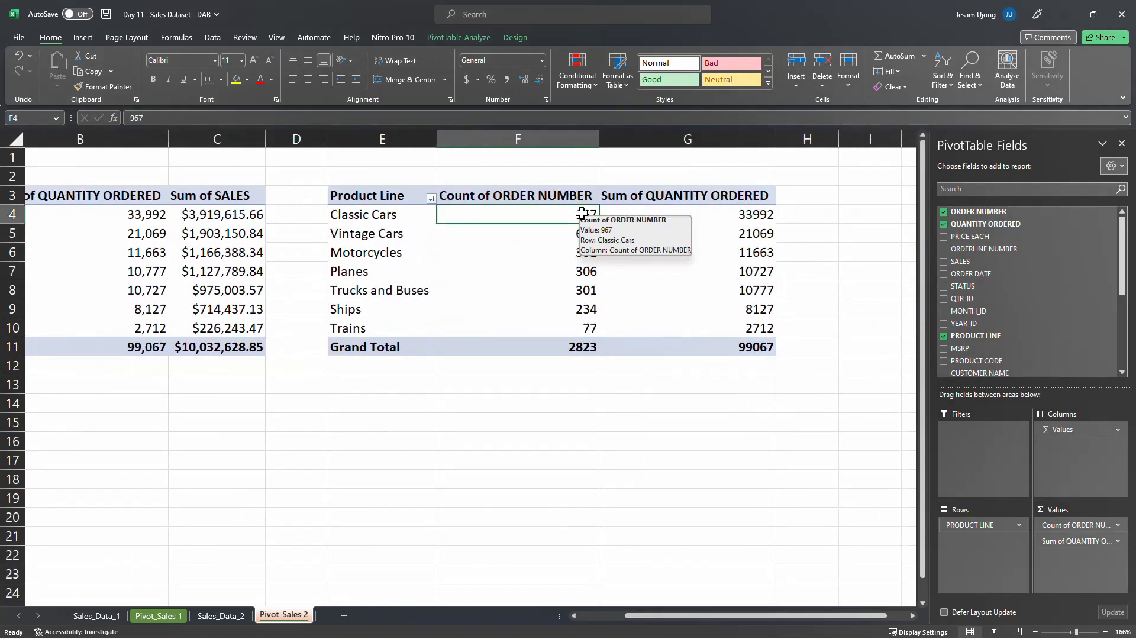
click(1105, 631)
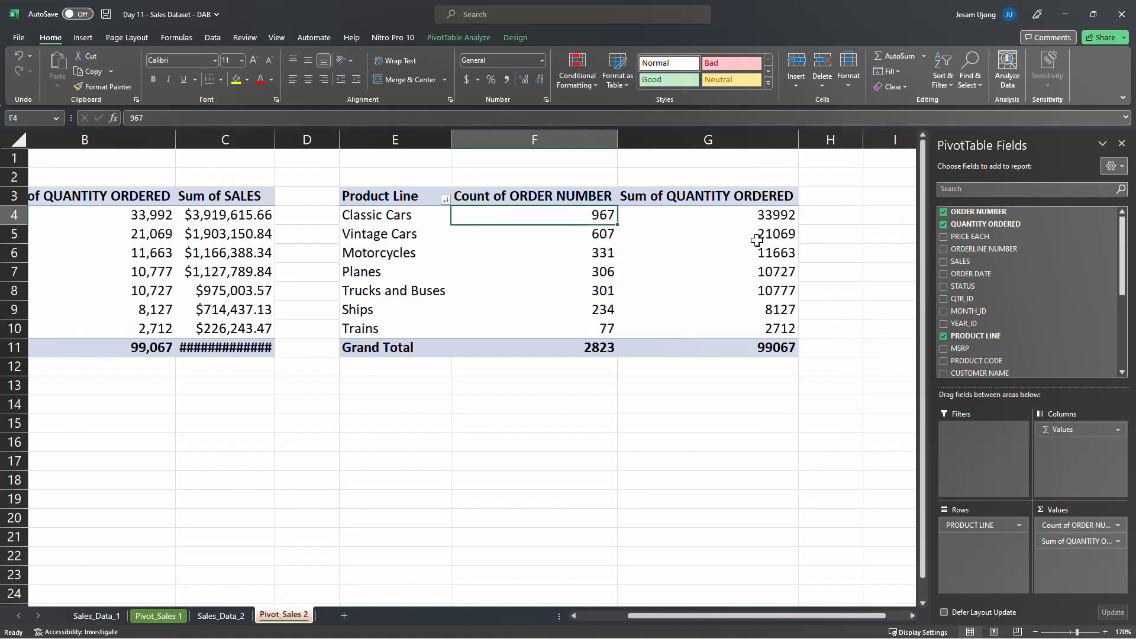
Format the Count of ORDER NUMBER values as Number with 0 decimal places and a 1000 separator
drag(600, 216, 705, 348)
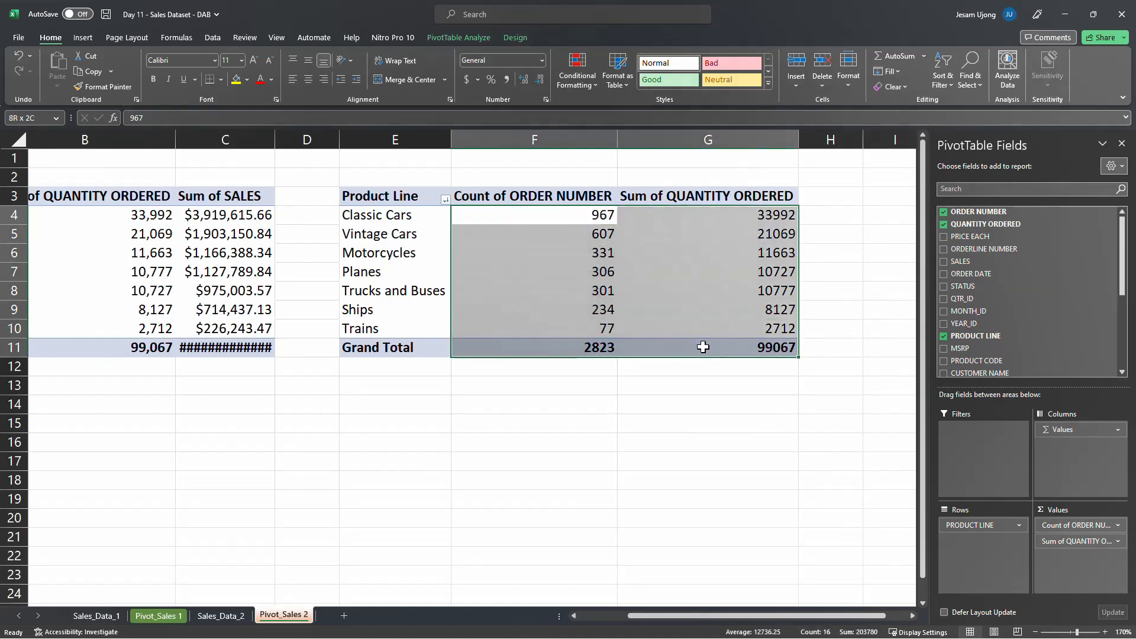
right_click(708, 267)
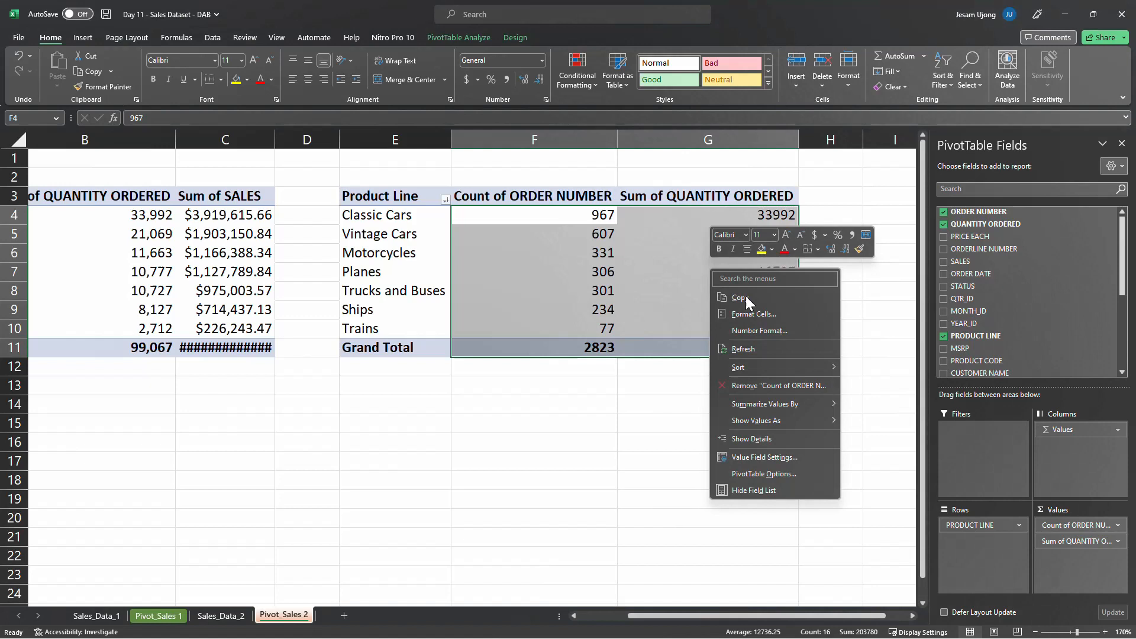
click(748, 331)
click(379, 126)
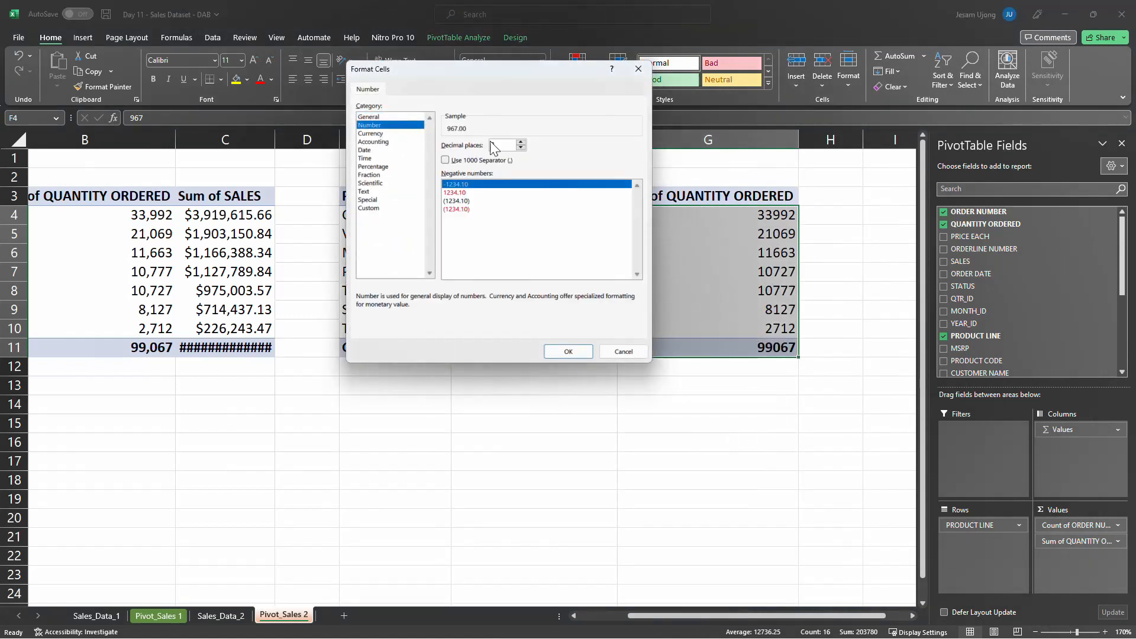
click(521, 148)
click(520, 147)
click(445, 159)
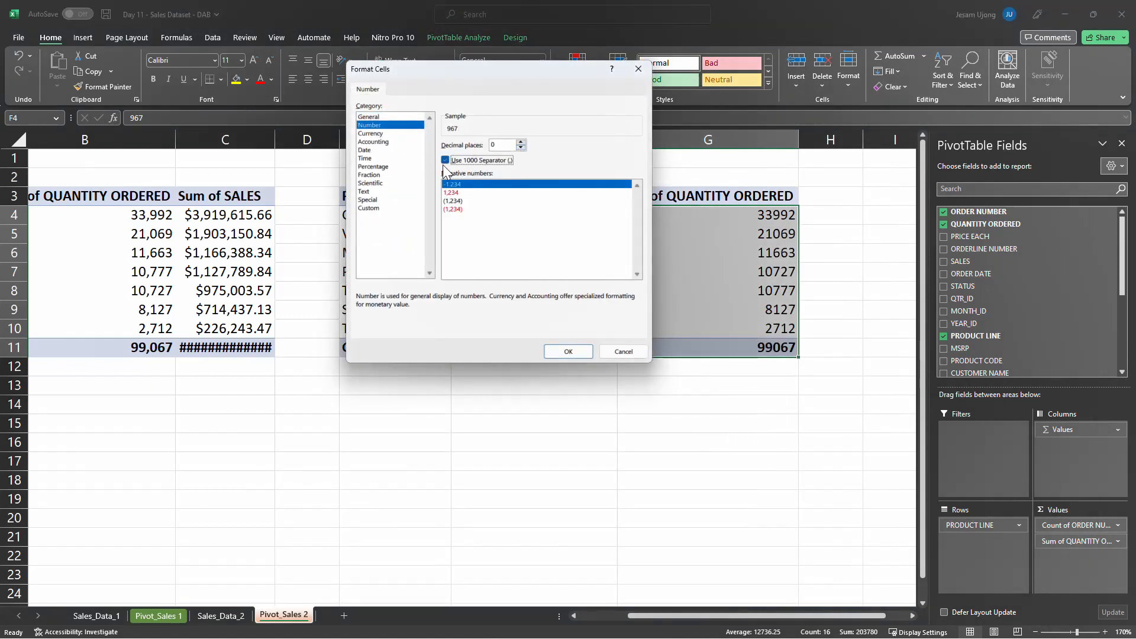
click(577, 351)
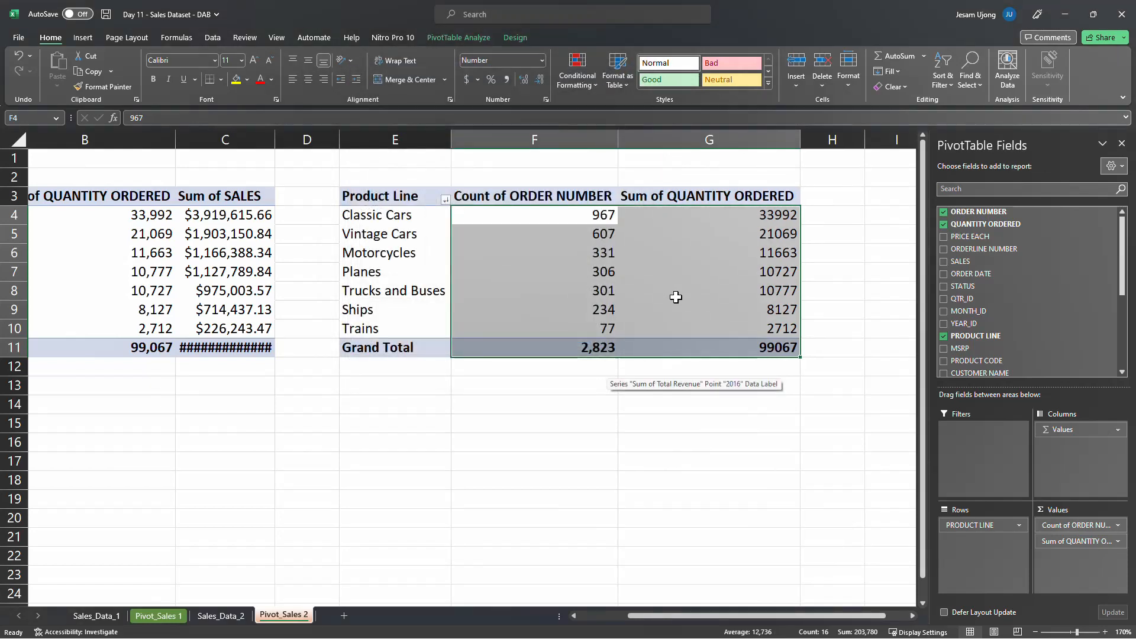
Copy the order count total's format onto the second table's Sum of QUANTITY ORDERED values with Format Painter, and autofit column C
click(675, 297)
click(786, 212)
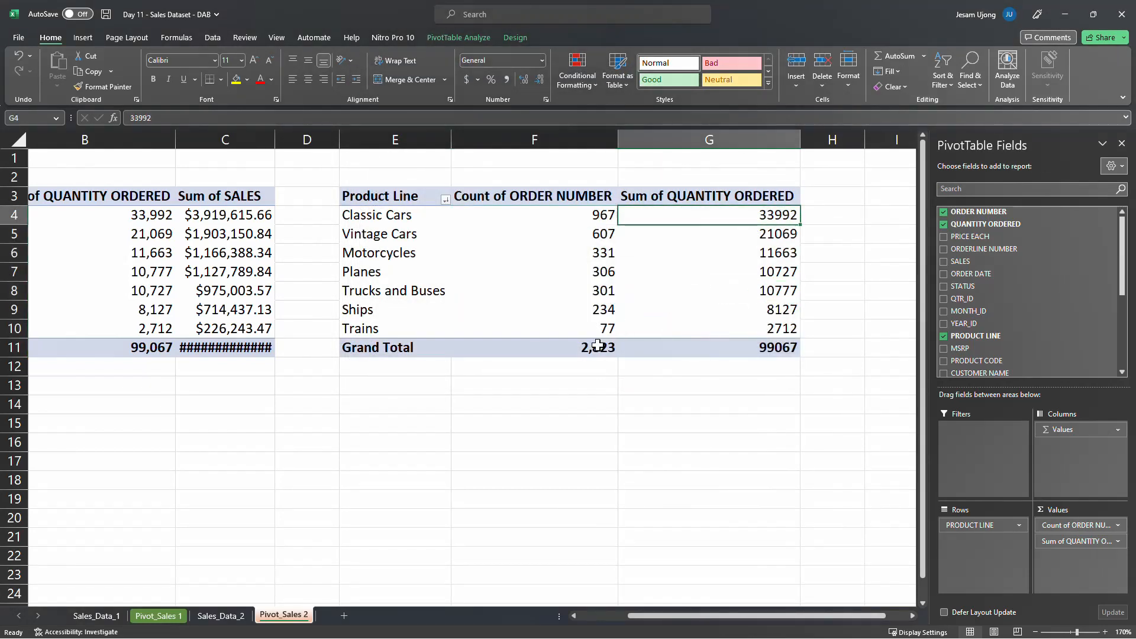
click(598, 345)
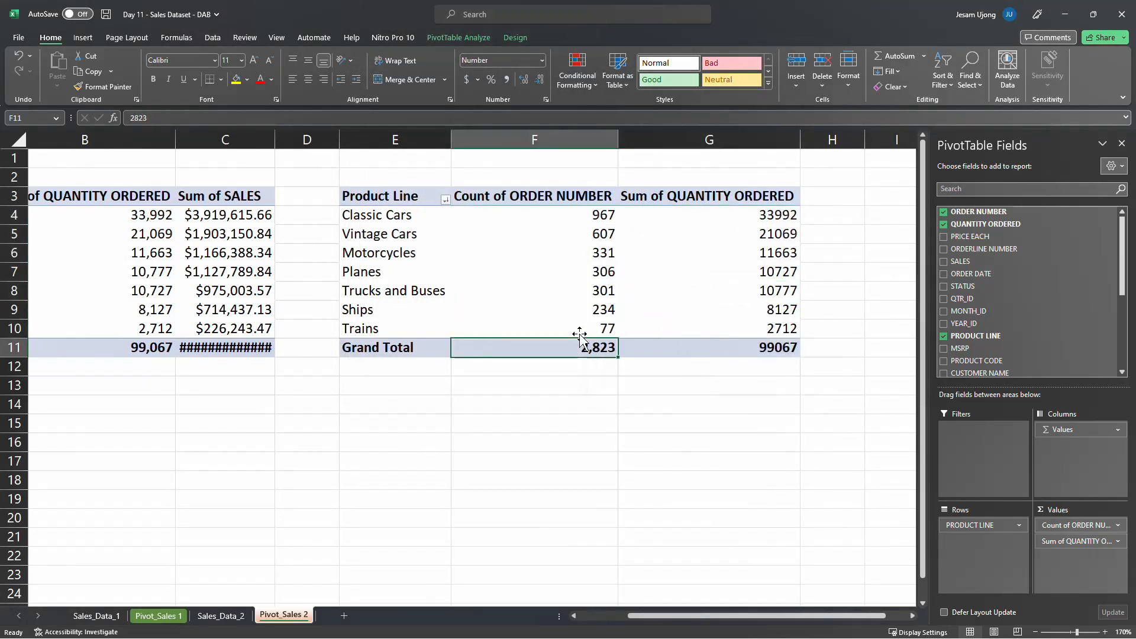
click(108, 87)
drag(754, 214, 740, 345)
click(604, 315)
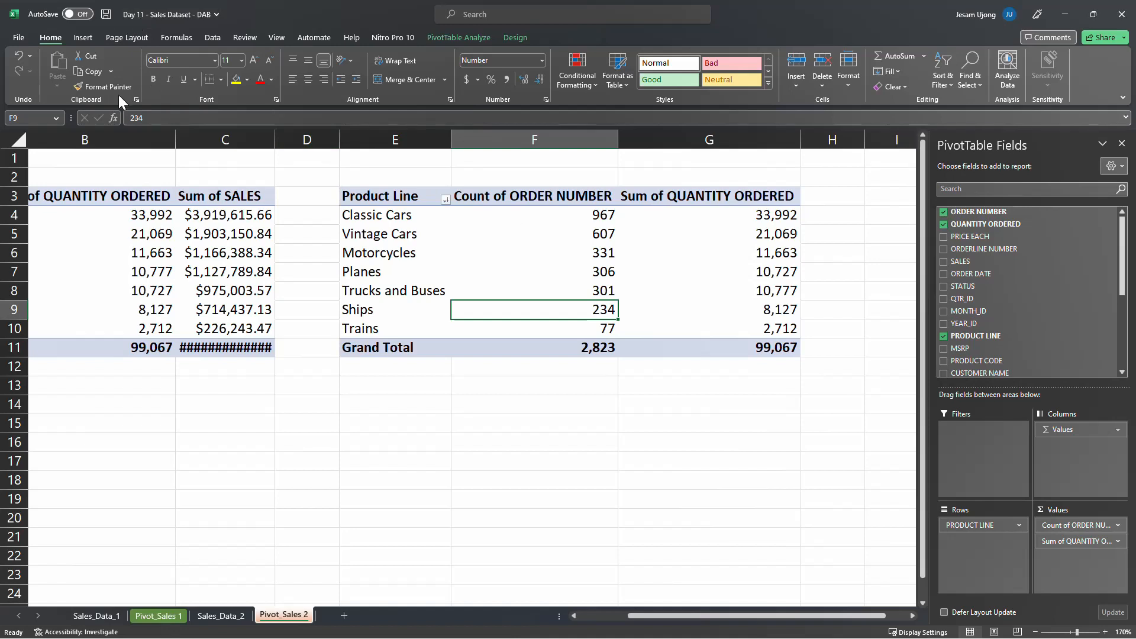
double_click(274, 139)
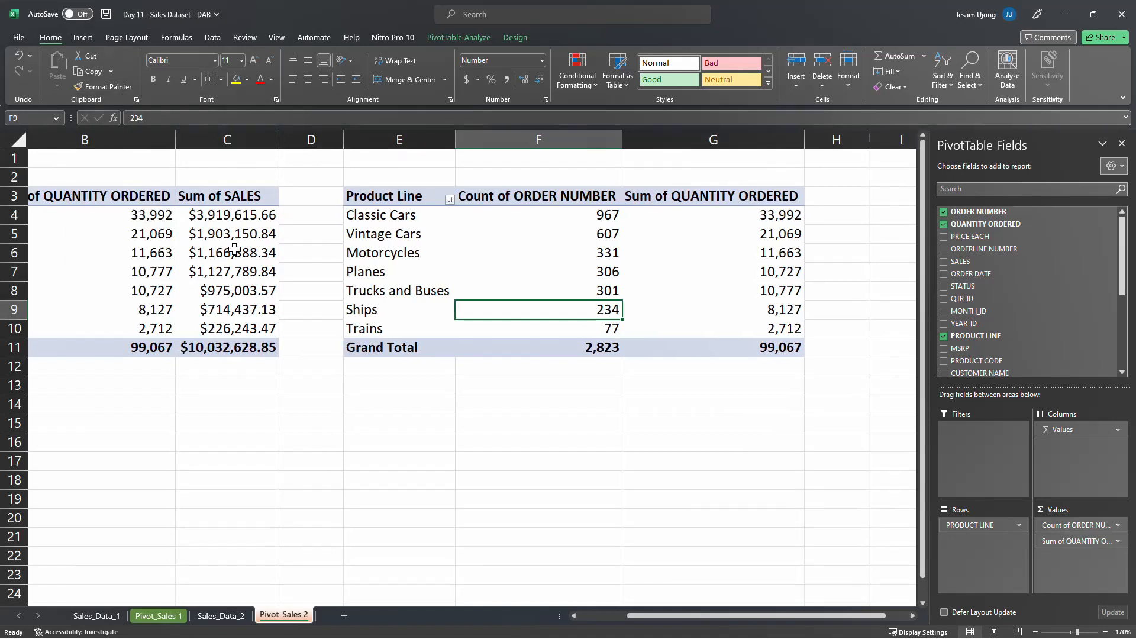
click(596, 216)
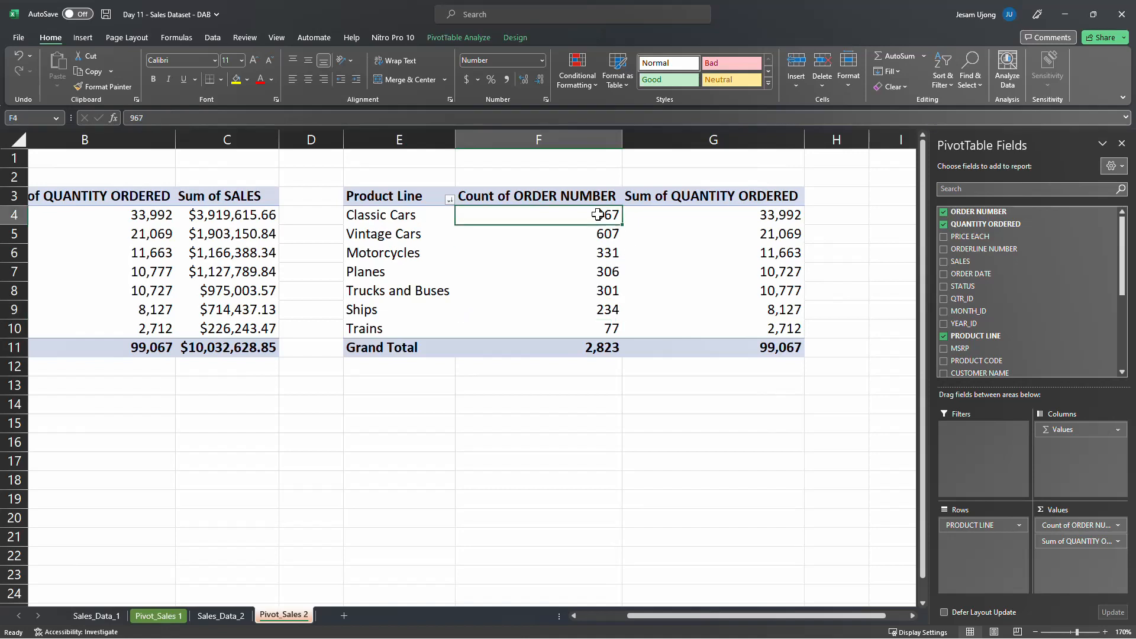
Compare each product line's order count with its quantity ordered in the second pivot table
click(600, 236)
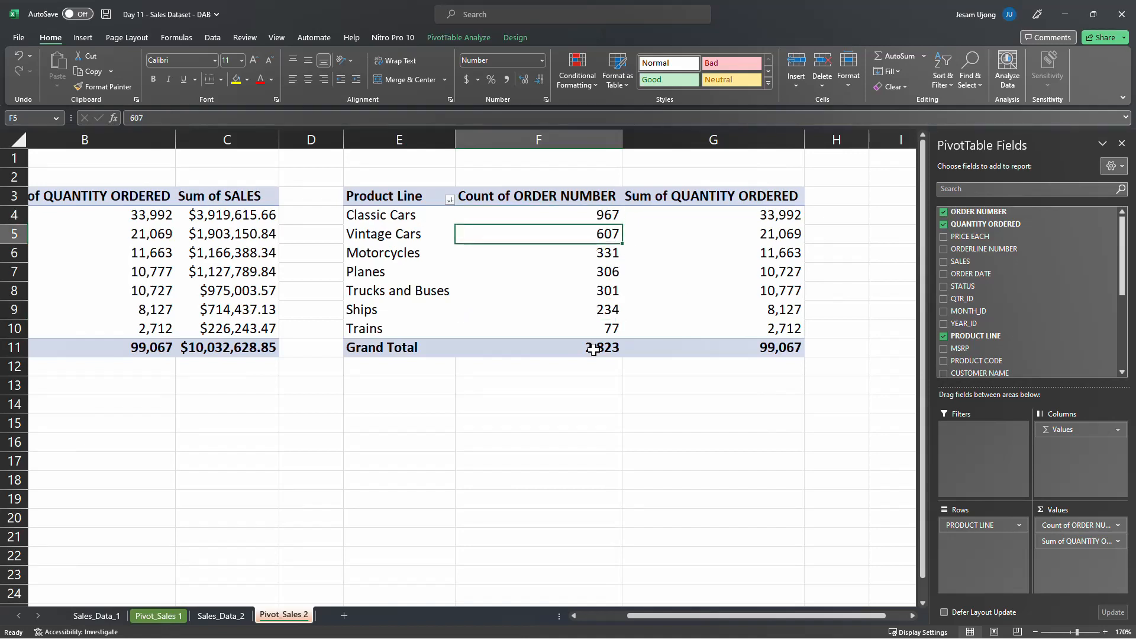
drag(789, 216, 782, 298)
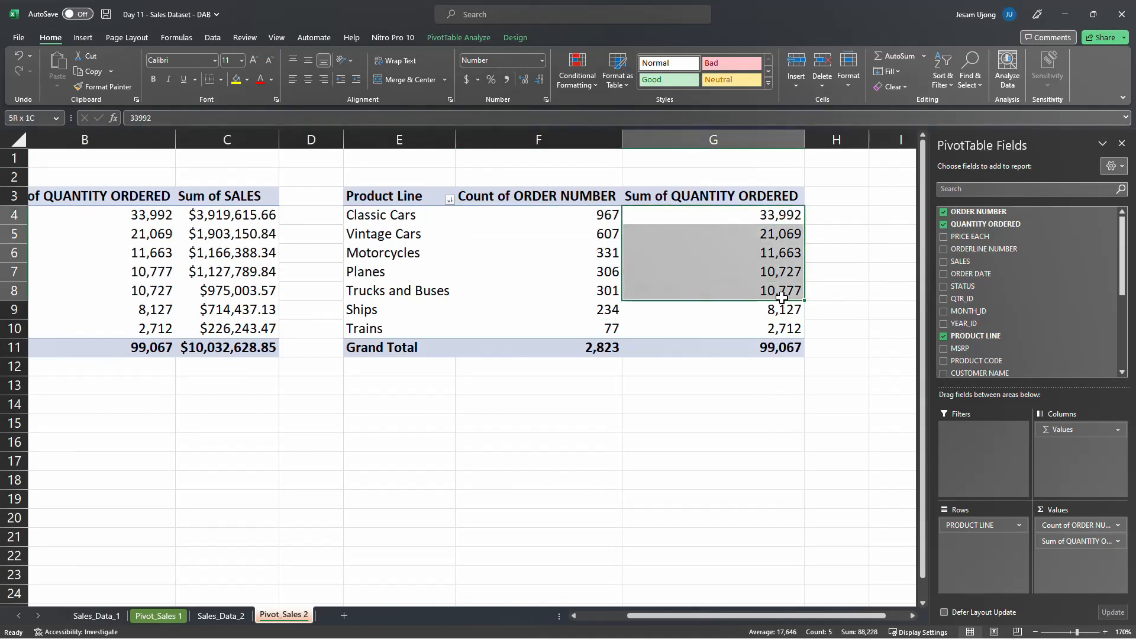
click(772, 329)
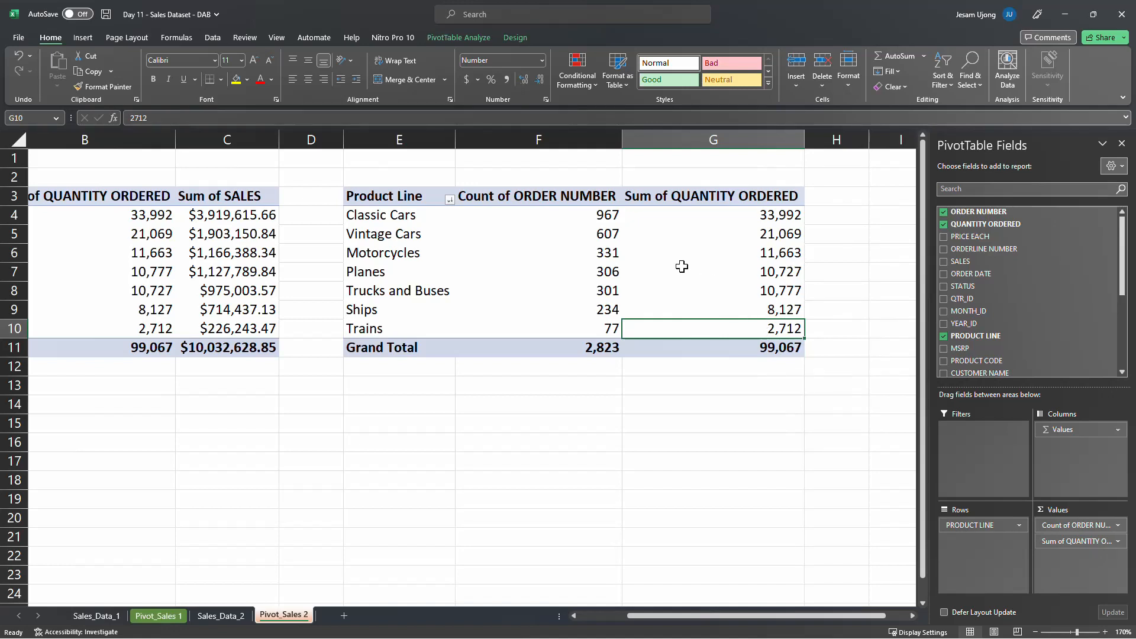
click(592, 213)
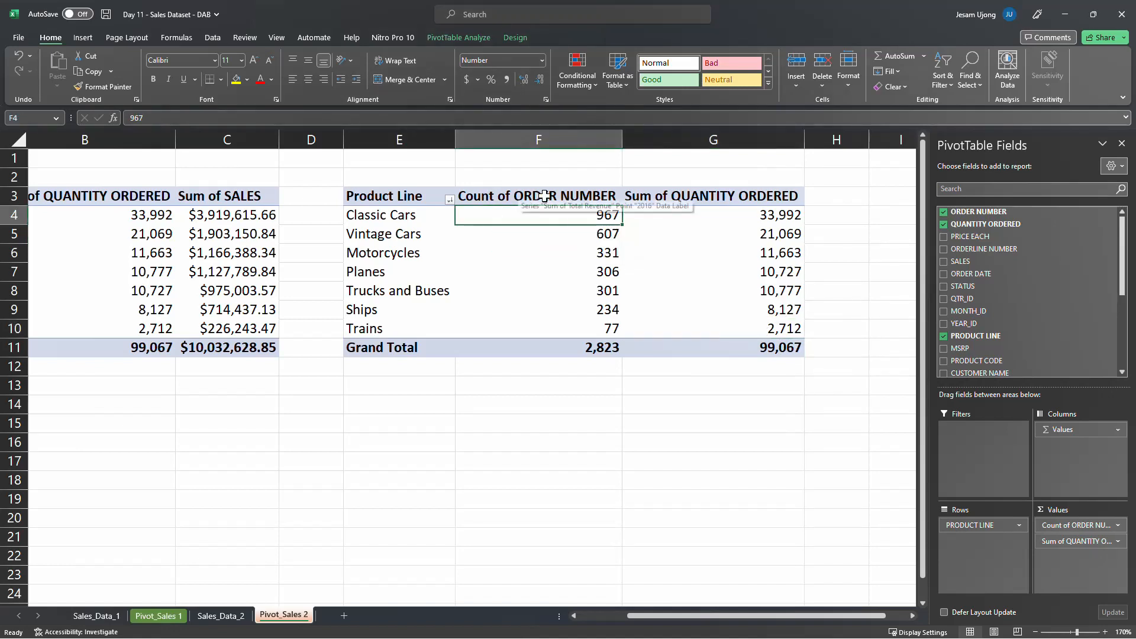
click(598, 235)
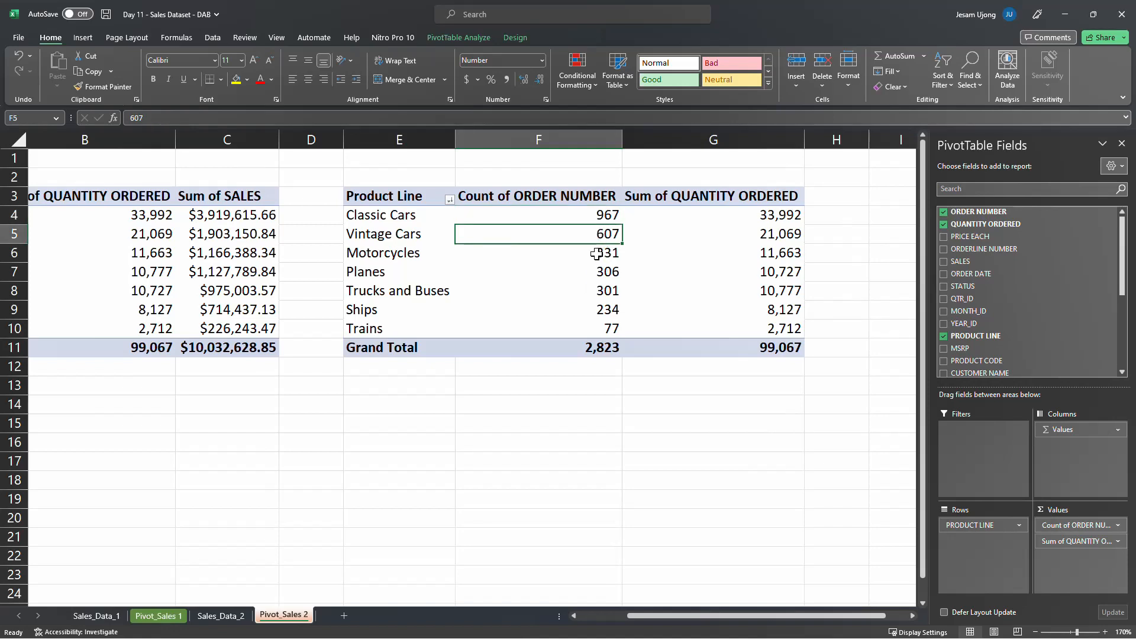
click(597, 254)
click(598, 274)
click(591, 294)
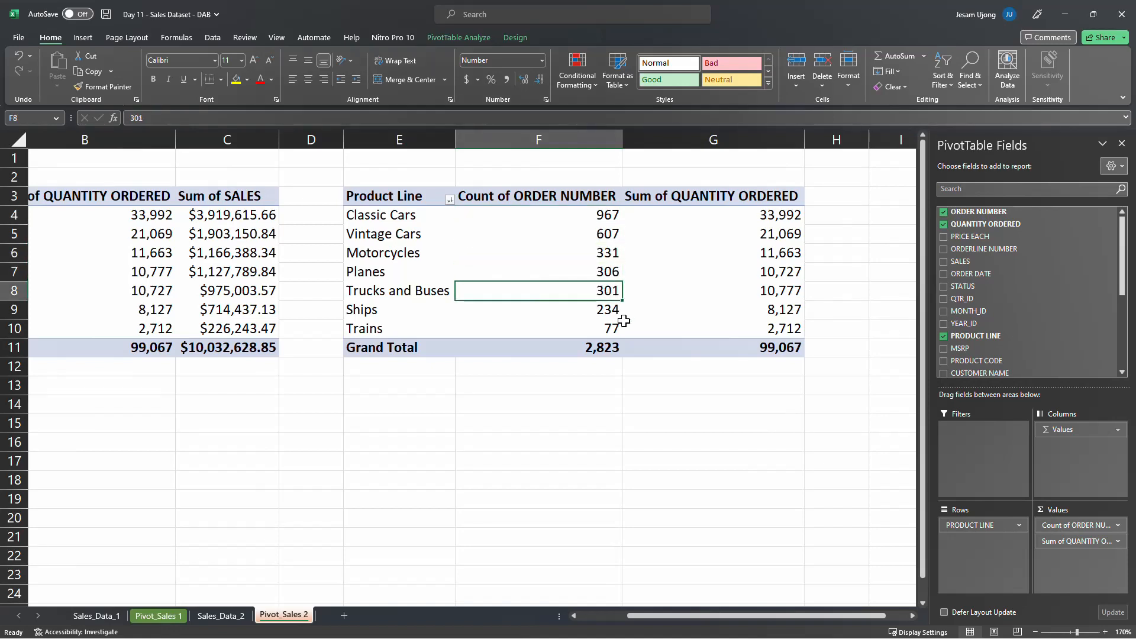
click(603, 310)
click(606, 328)
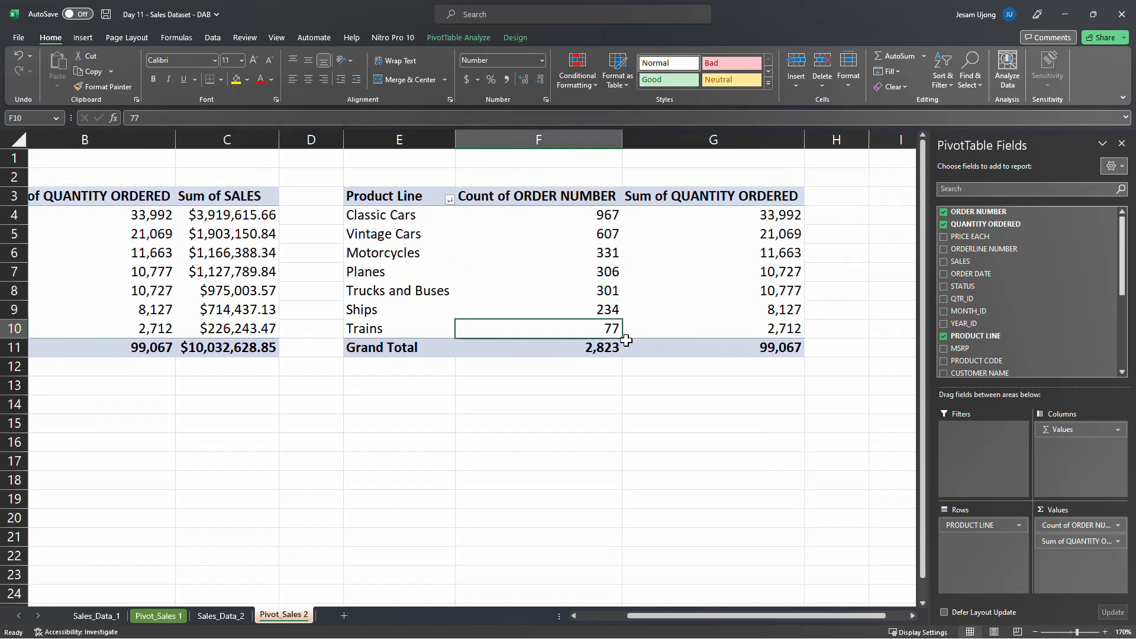
mouse_move(626, 340)
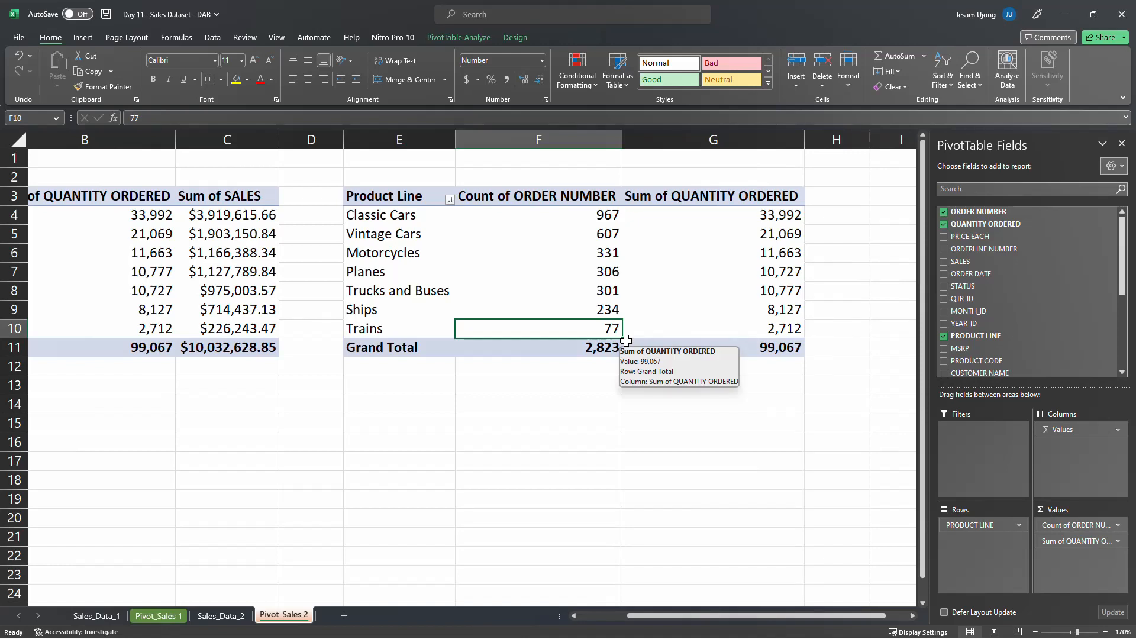
click(585, 214)
click(608, 234)
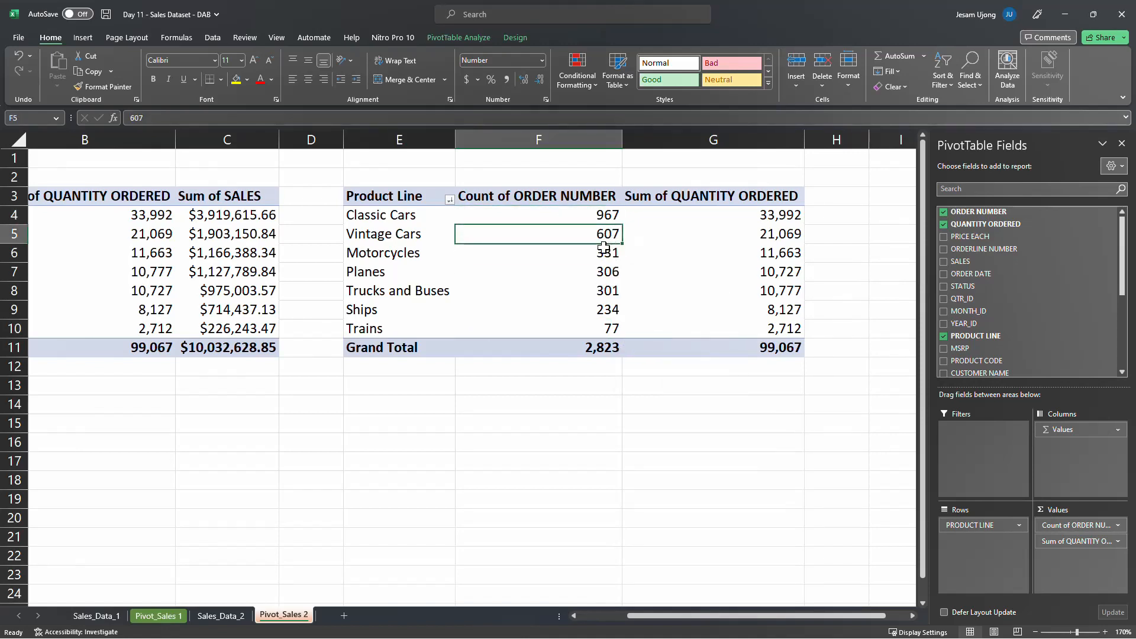
click(603, 253)
click(604, 272)
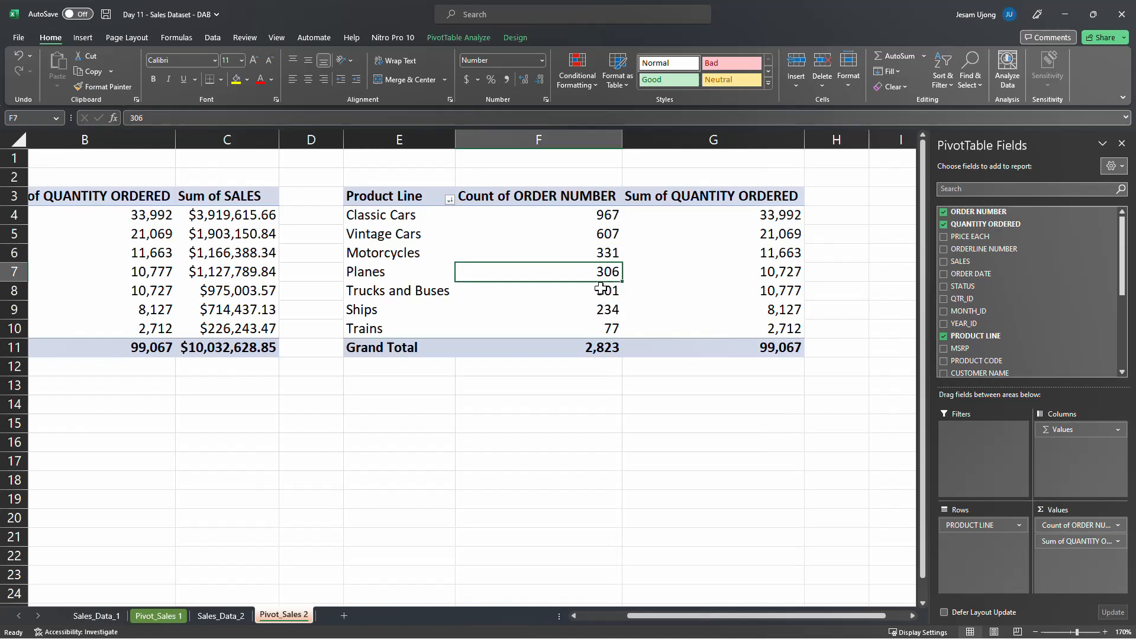
click(605, 215)
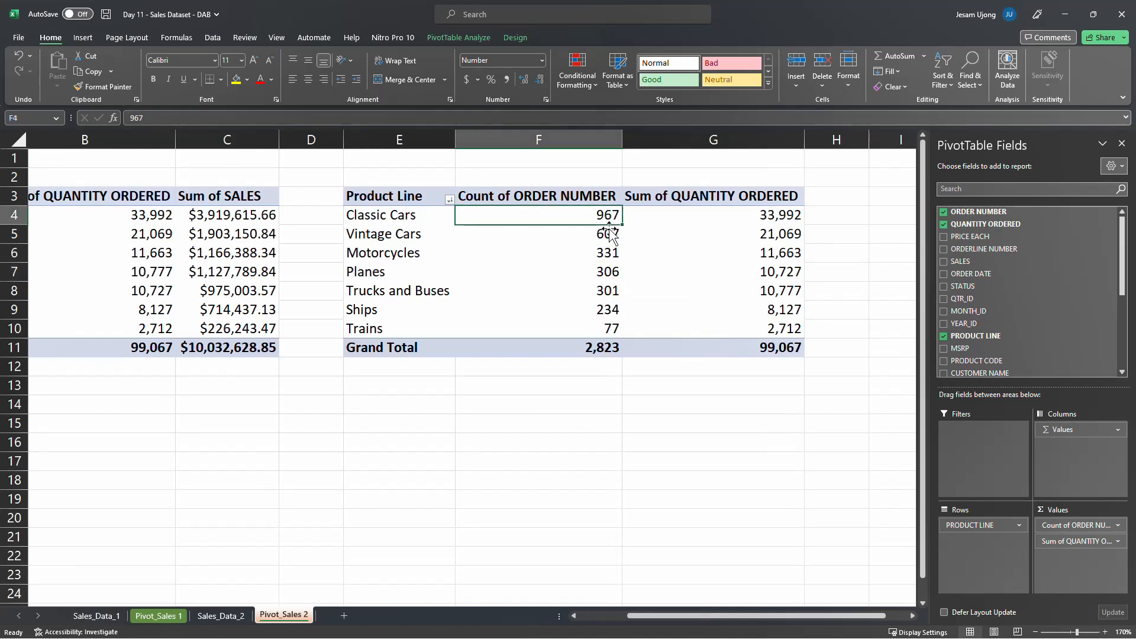
click(601, 234)
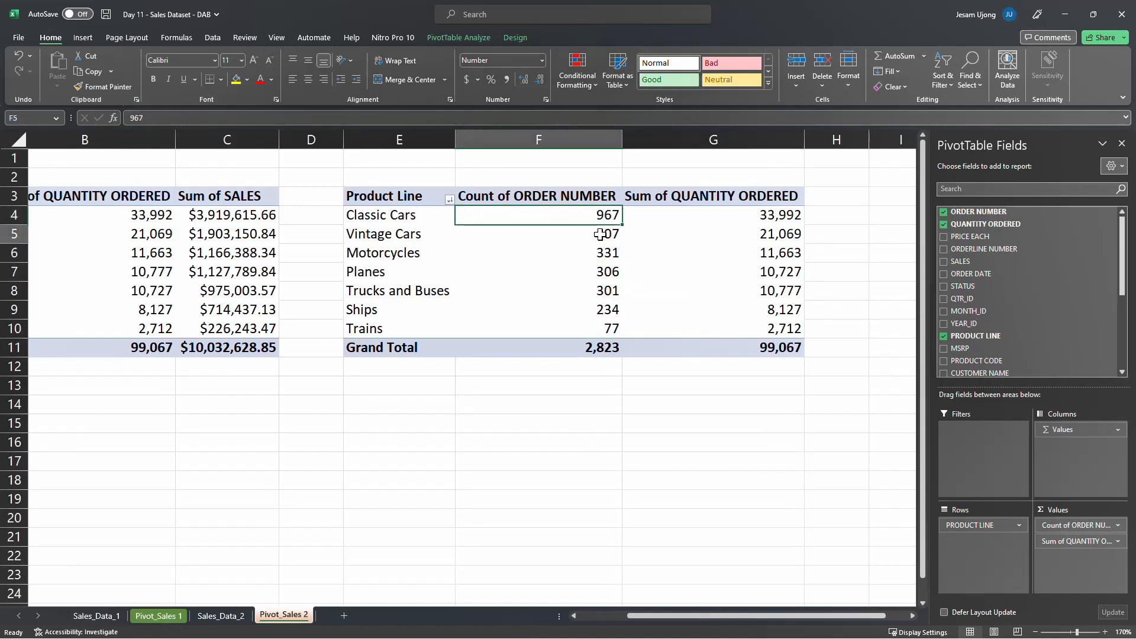
click(603, 254)
click(604, 272)
click(603, 292)
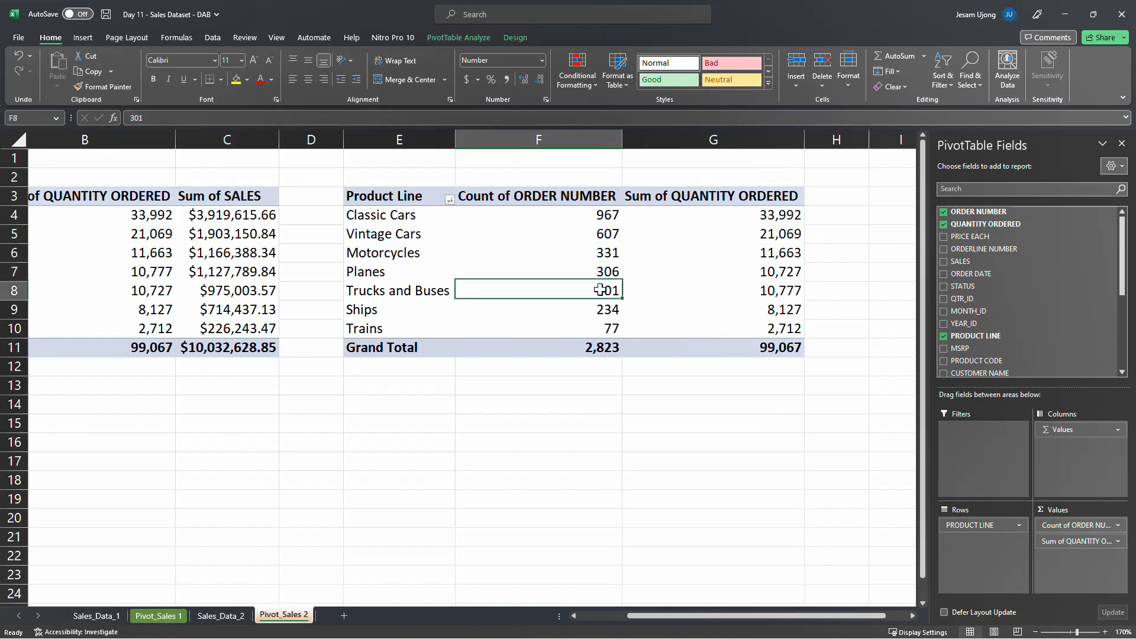
click(603, 310)
click(601, 329)
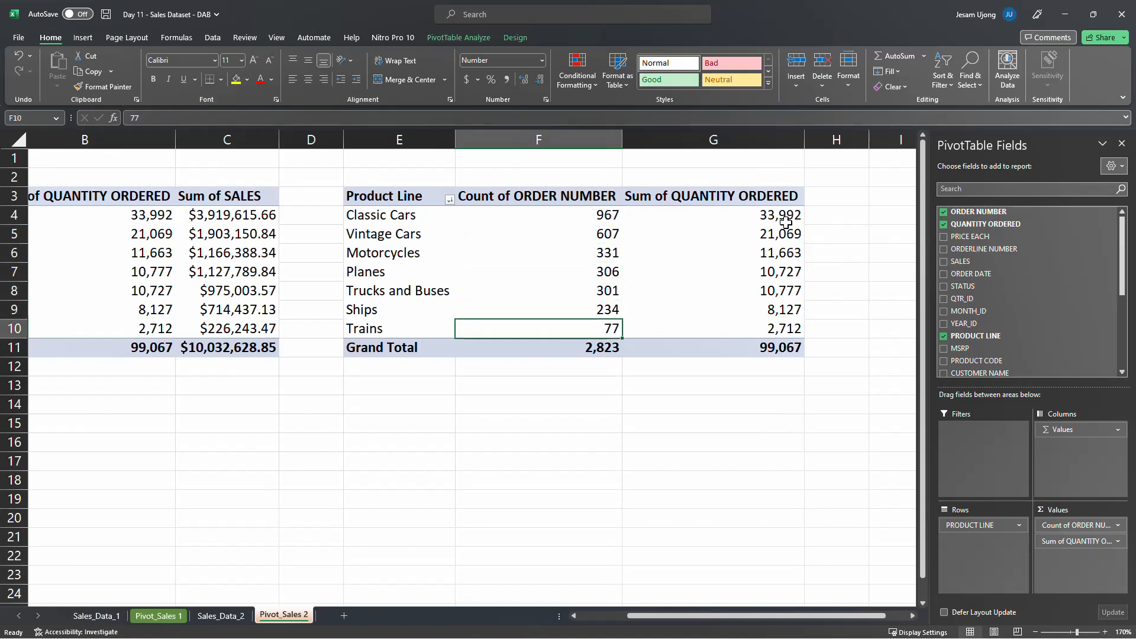
Remove the Sum of QUANTITY ORDERED field from the second pivot table's values, leaving only the order count
click(771, 212)
click(780, 254)
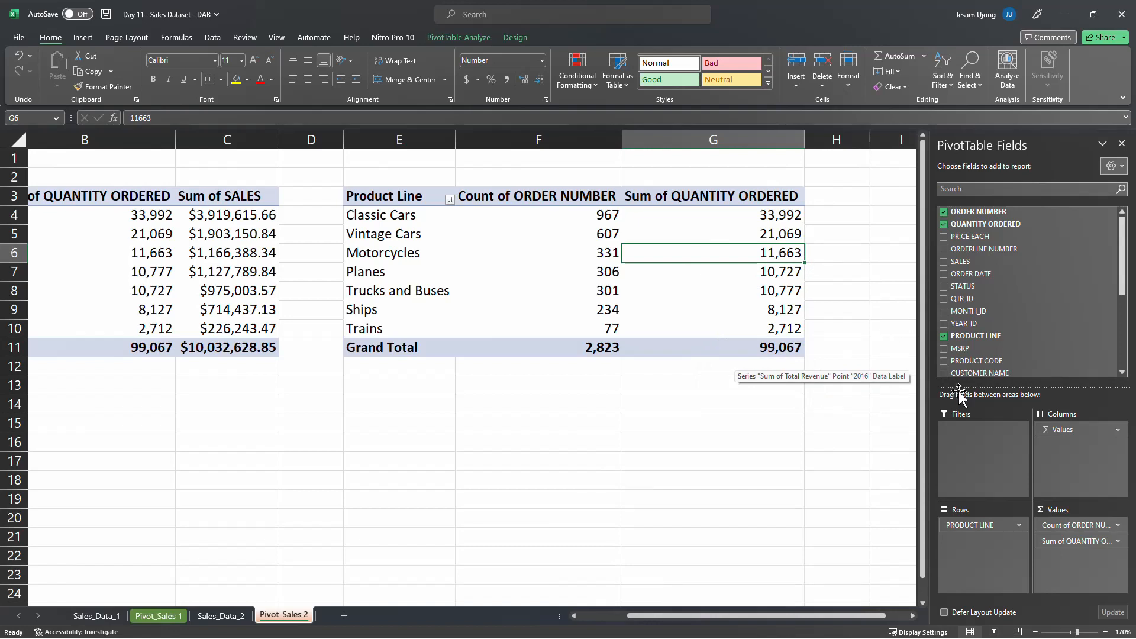
drag(1103, 542, 646, 539)
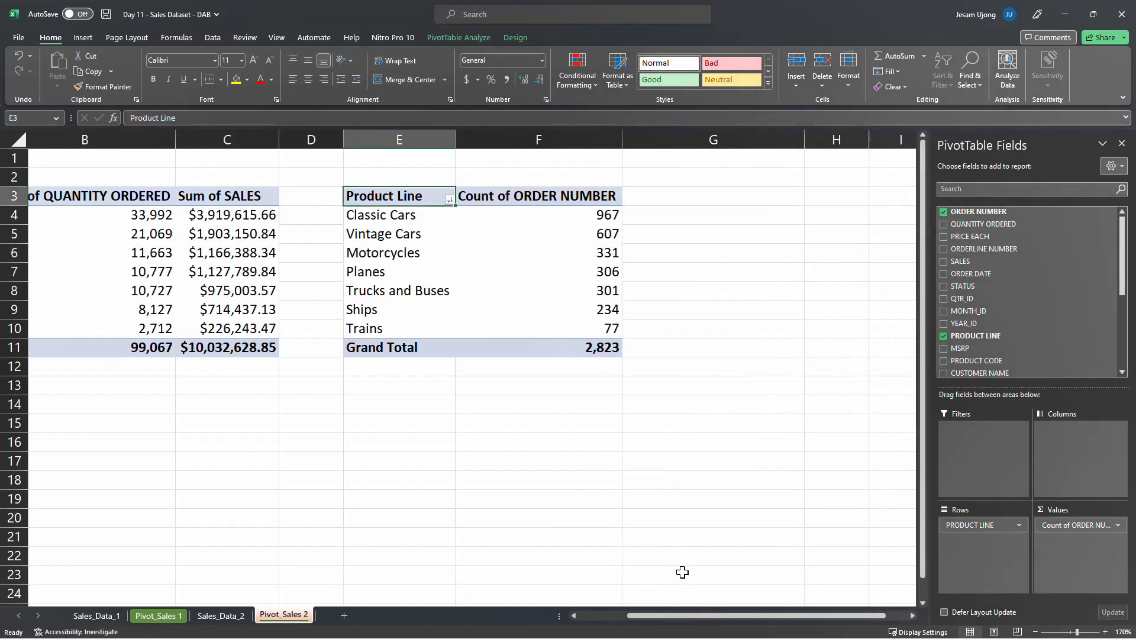
Compare the second table's order counts with the first table's quantities and sales for each product line, especially Planes
drag(704, 616, 610, 626)
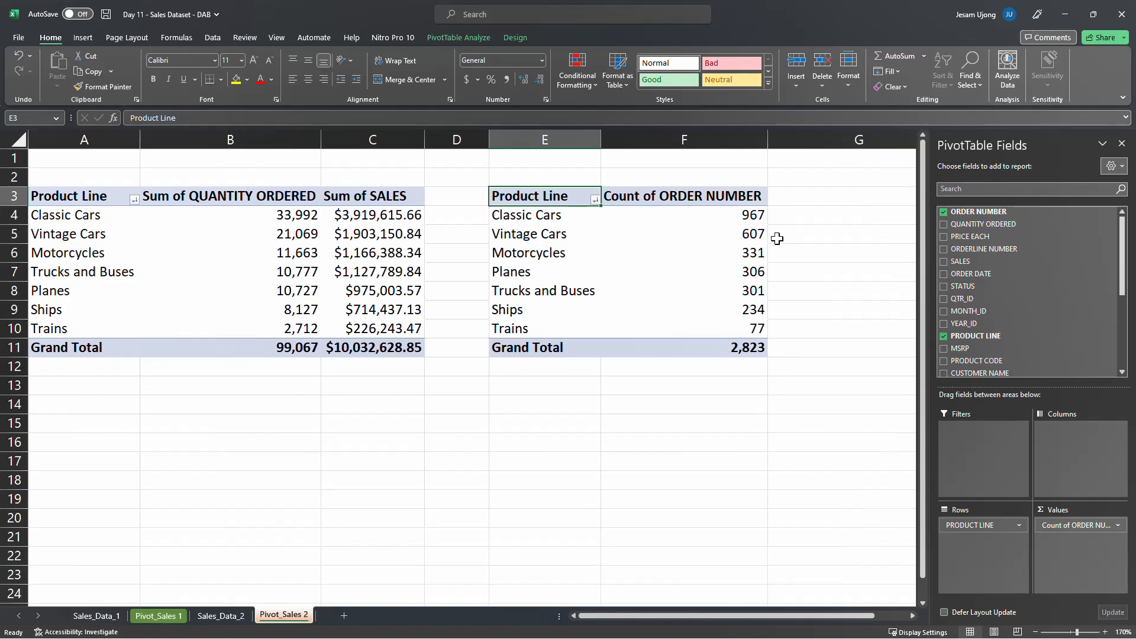
click(745, 217)
click(304, 223)
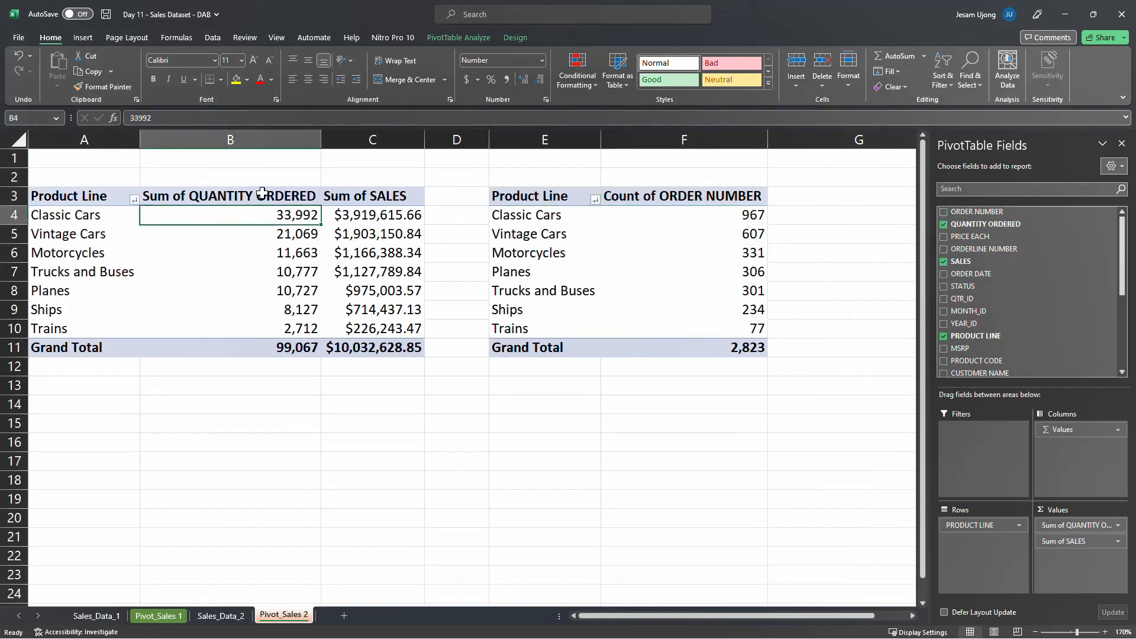
click(549, 219)
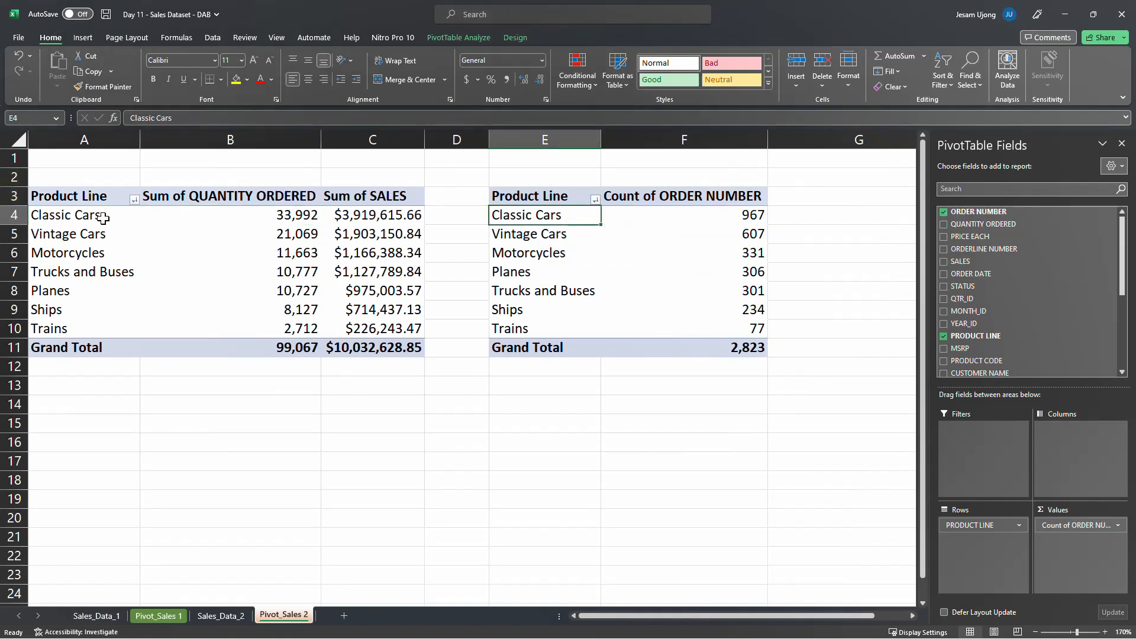
click(753, 220)
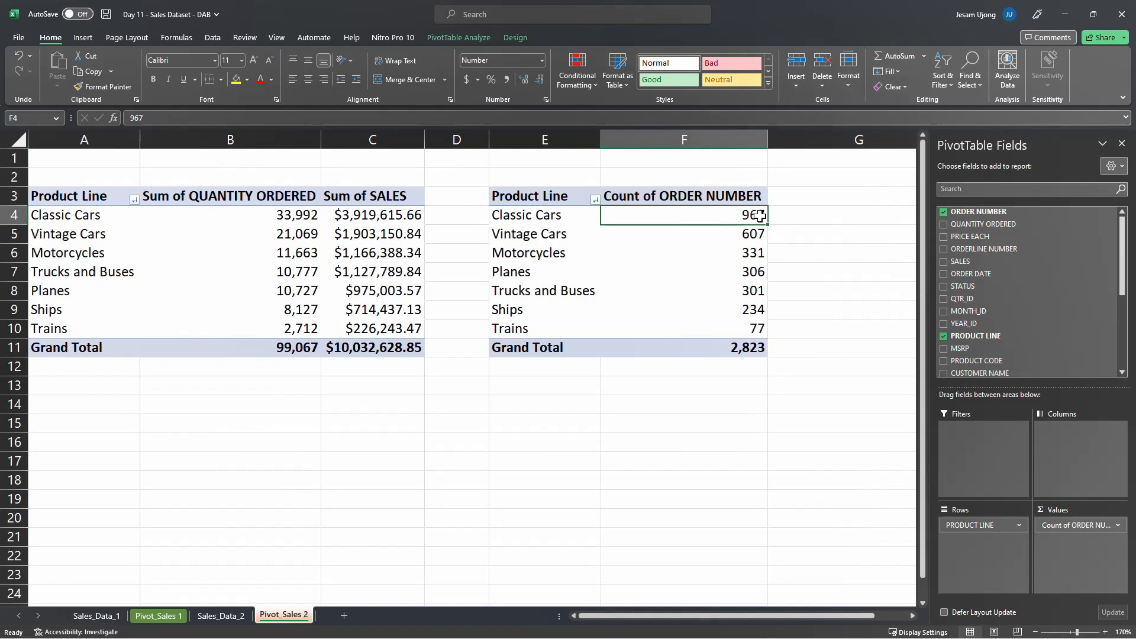
mouse_move(751, 219)
click(750, 239)
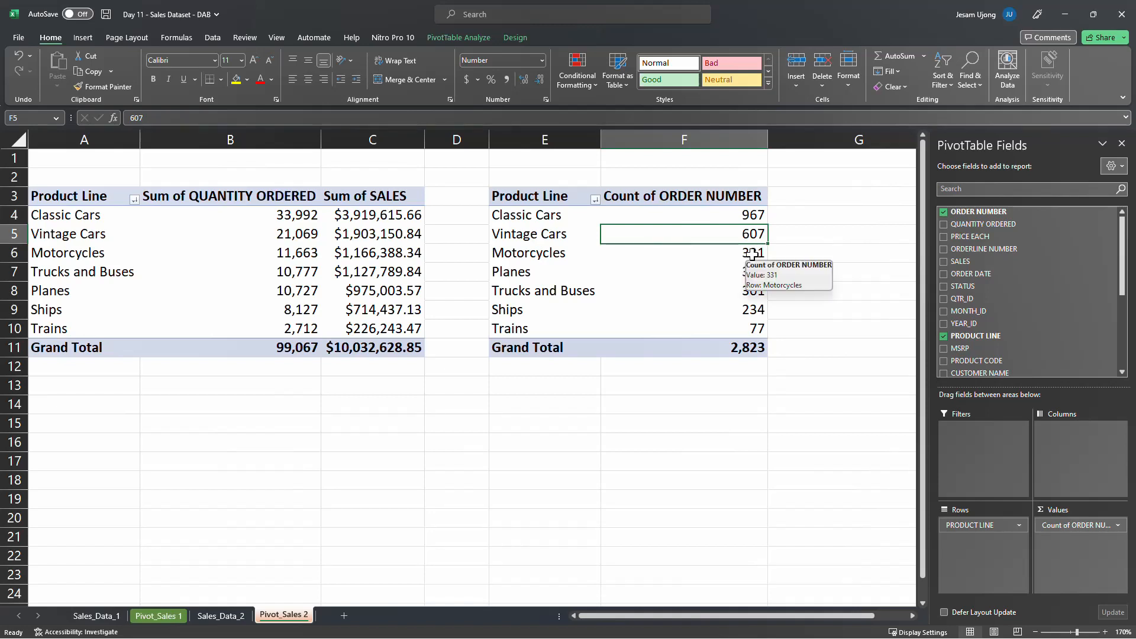
click(753, 254)
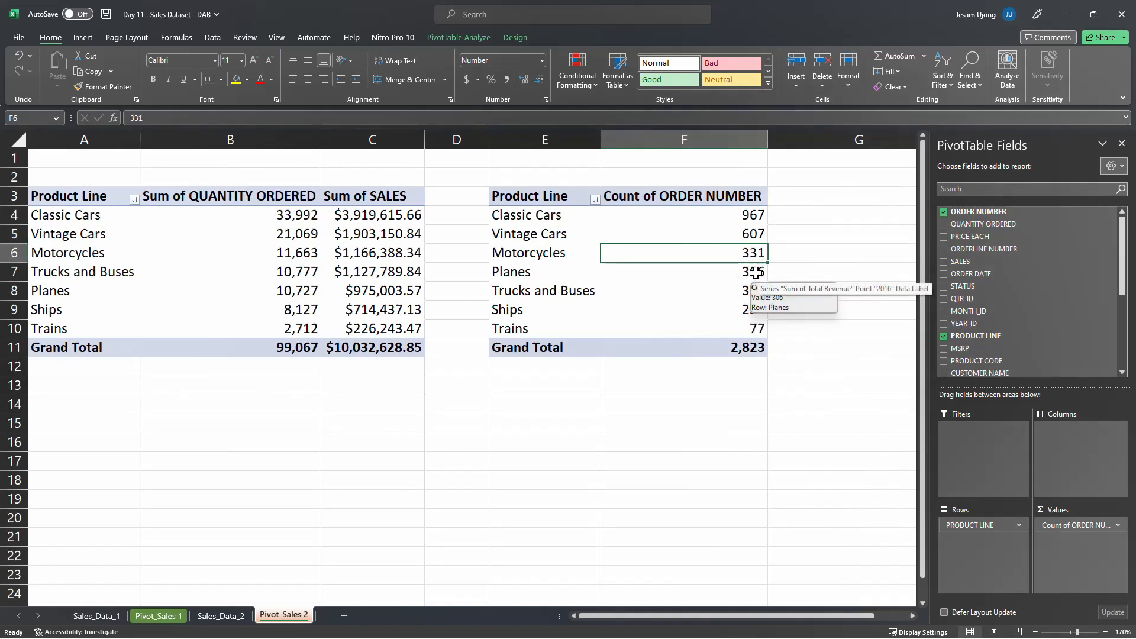
click(756, 273)
mouse_move(765, 295)
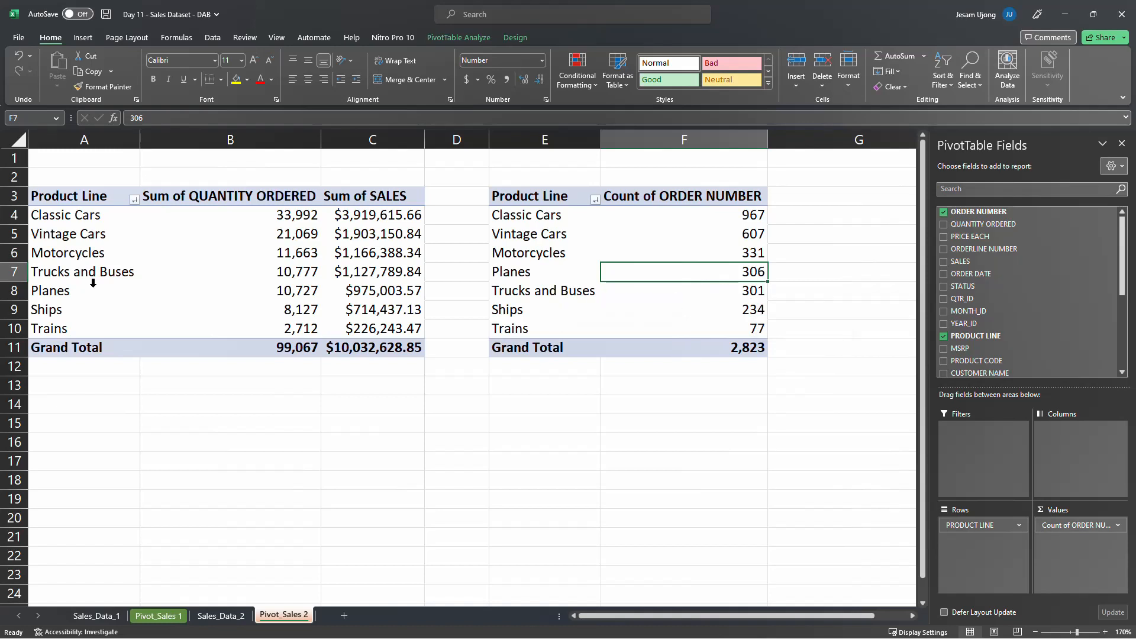
click(506, 278)
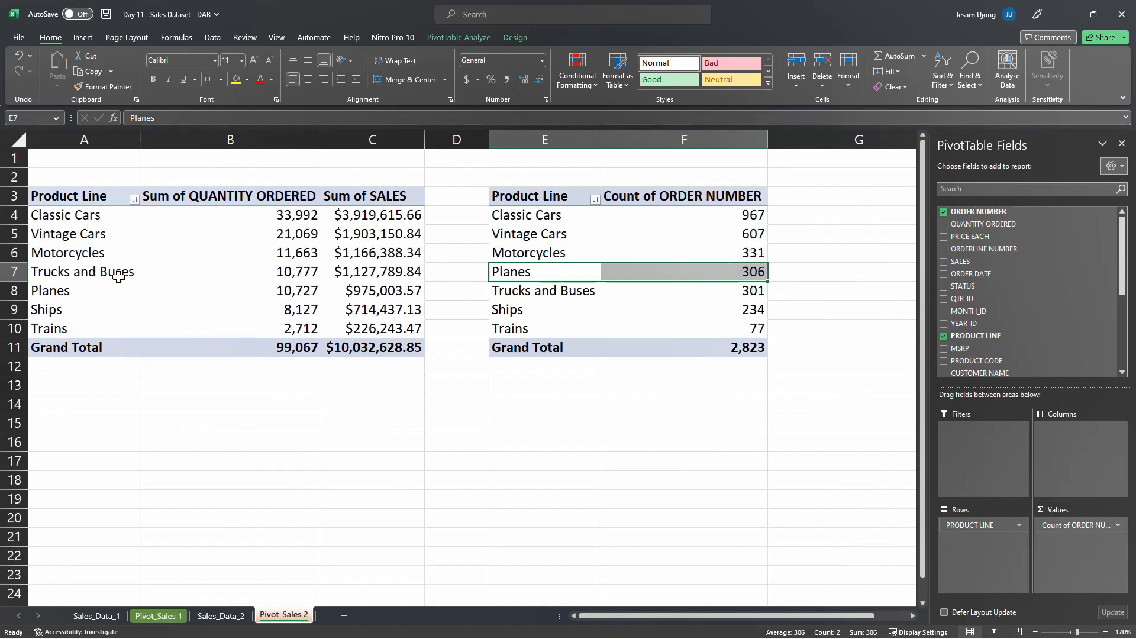
click(34, 290)
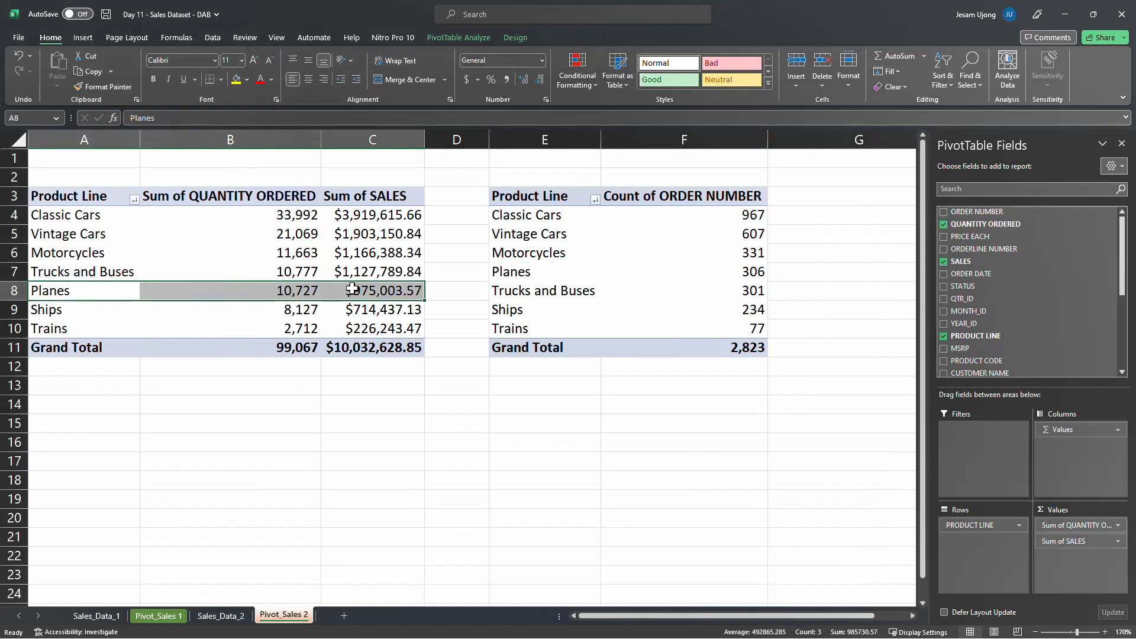
click(303, 292)
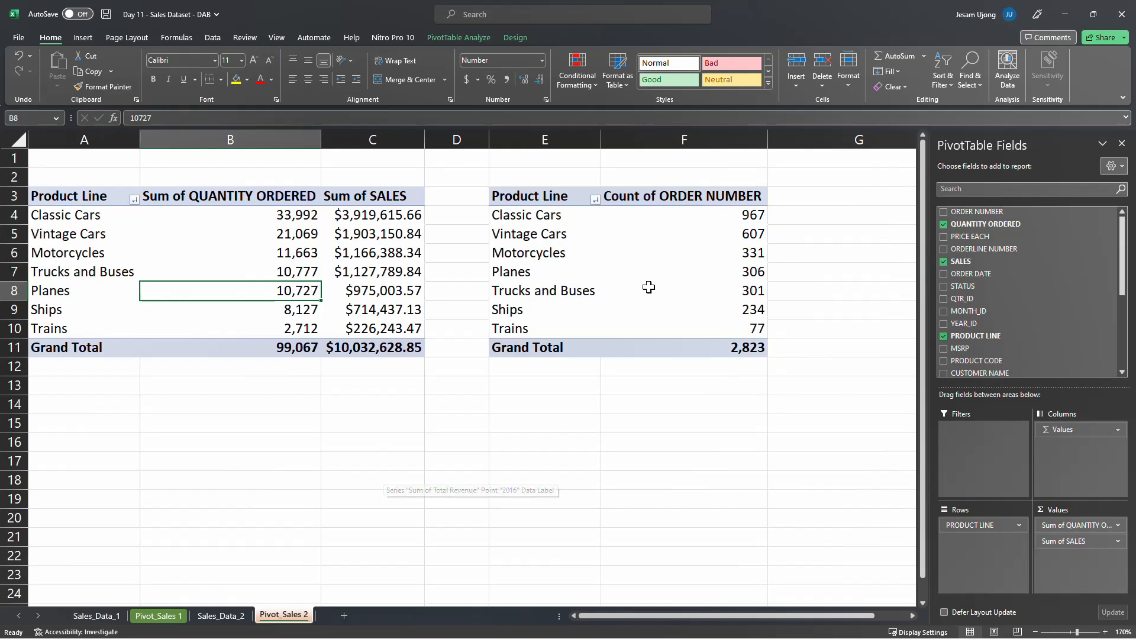
click(778, 253)
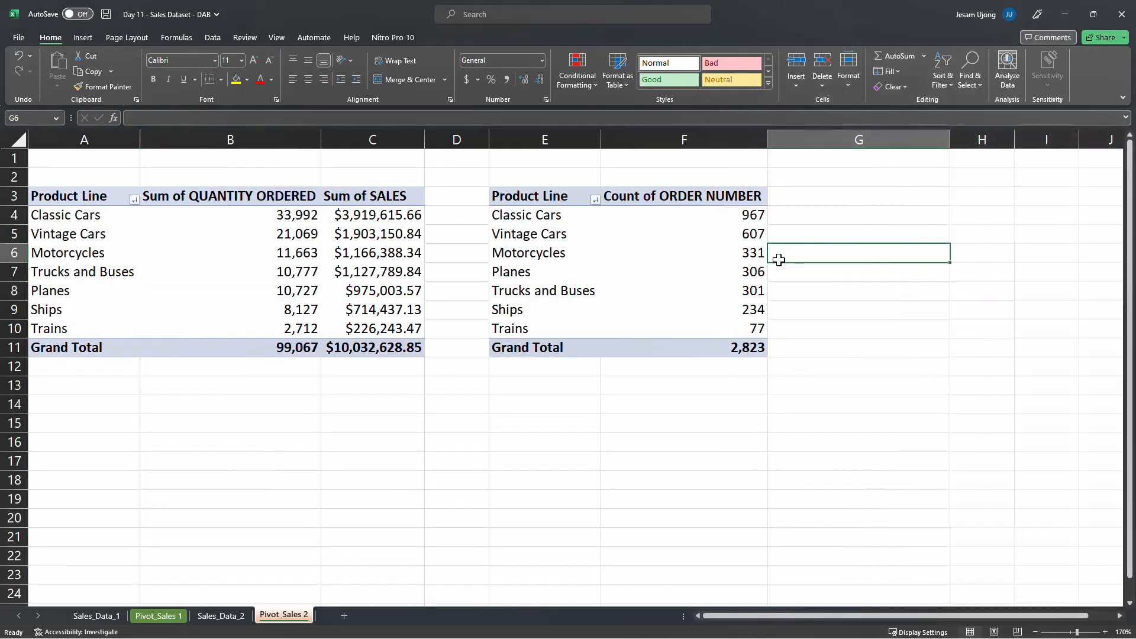
click(625, 292)
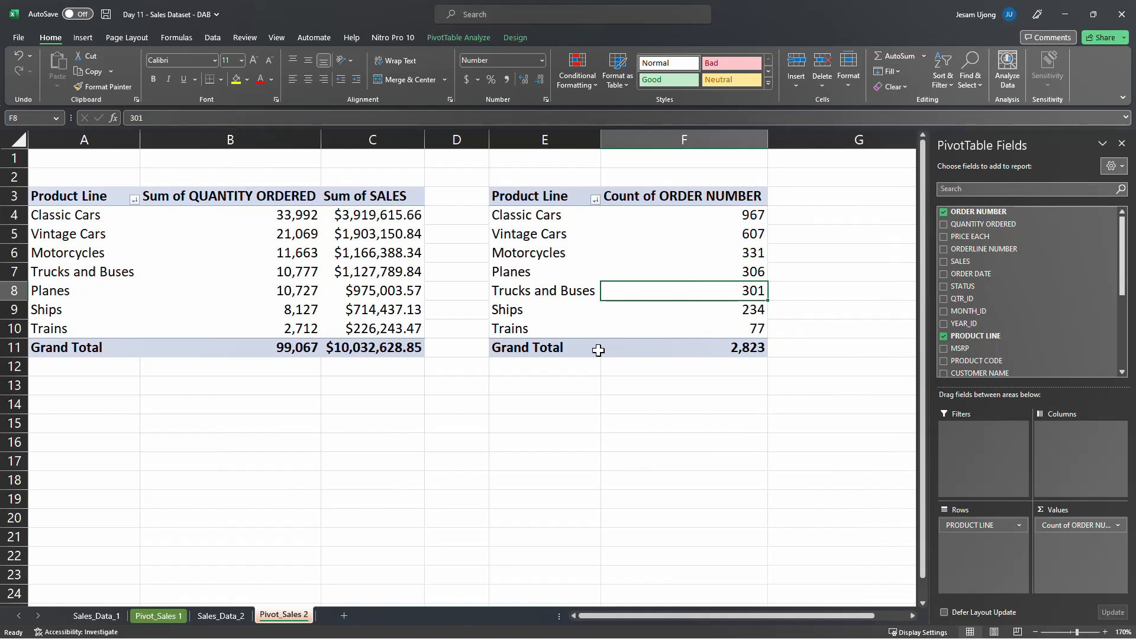
drag(543, 214, 557, 325)
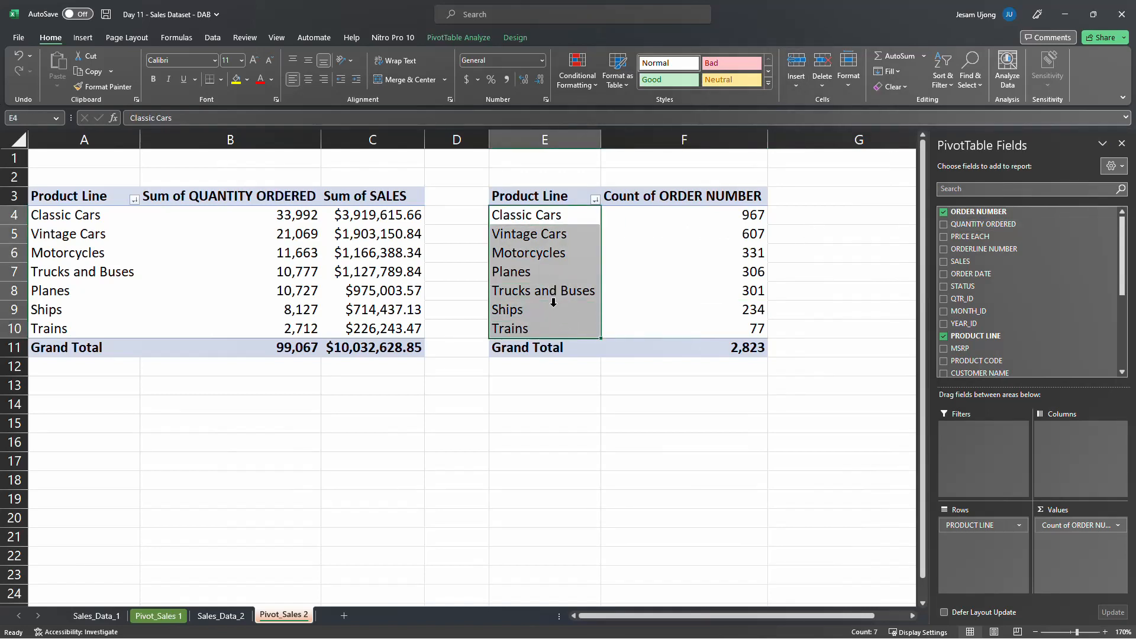
click(534, 218)
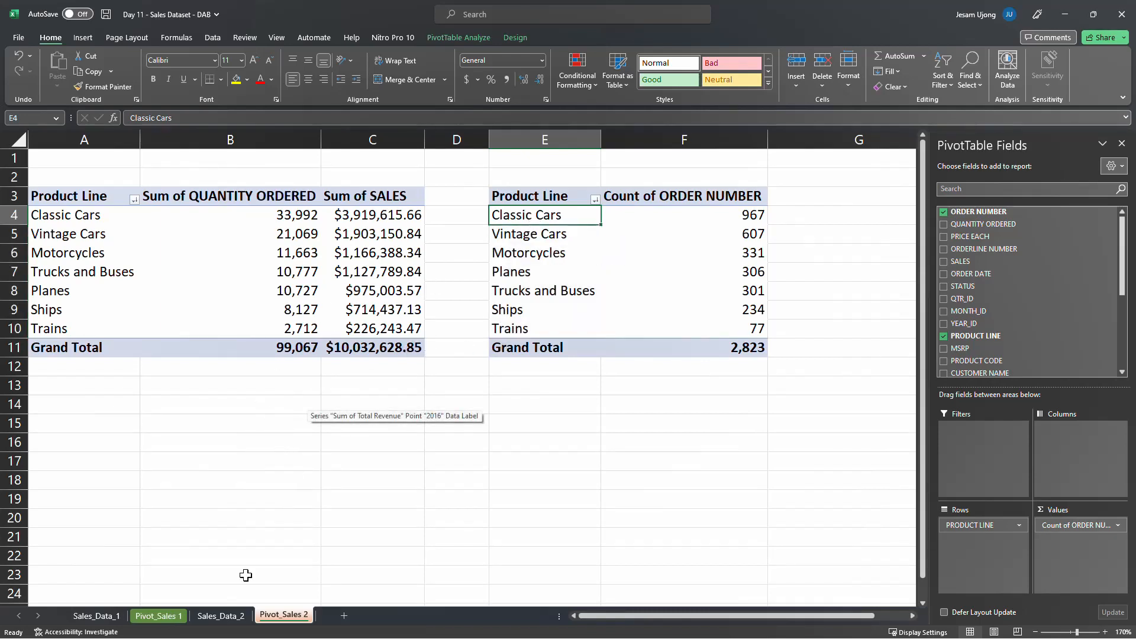
On the Sales_Data_2 sheet, examine the first record's order number, quantity ordered and product line
click(225, 616)
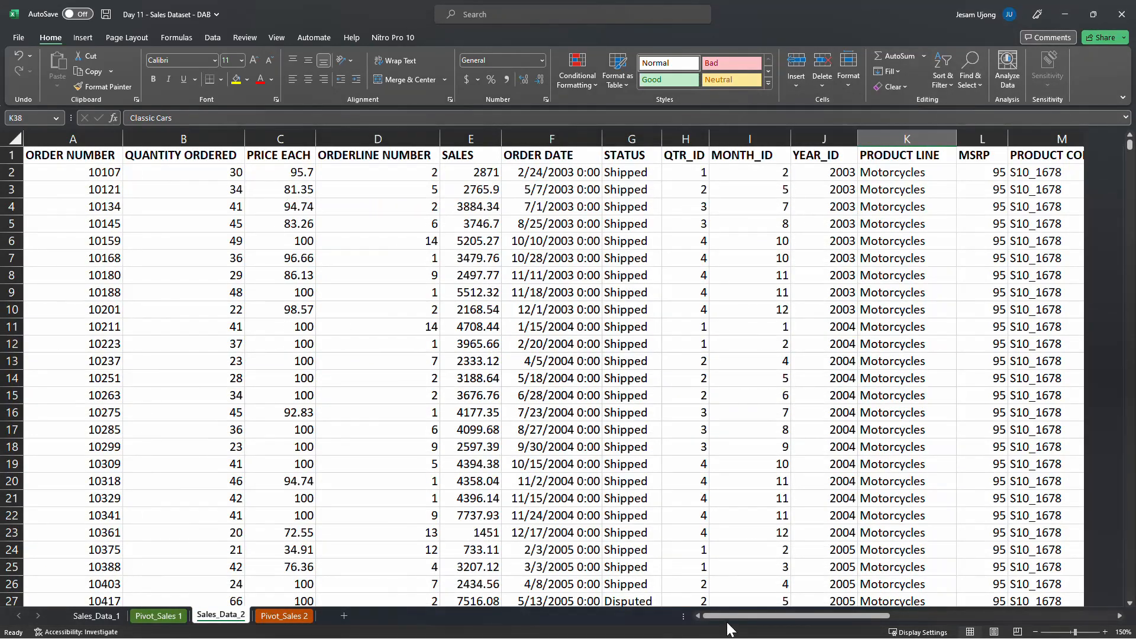
click(102, 173)
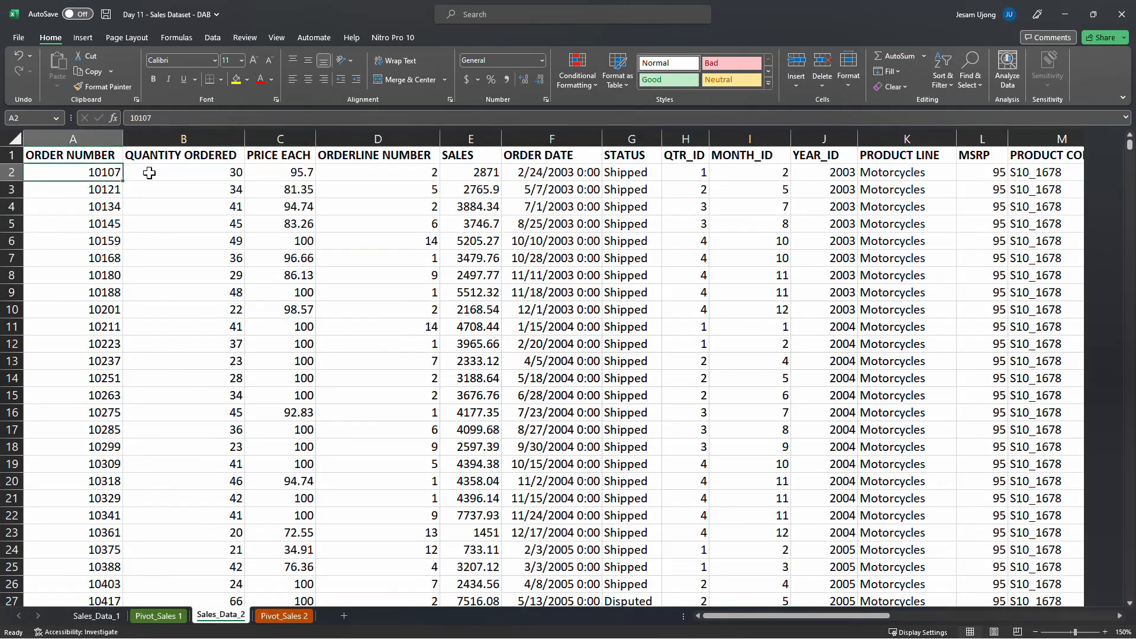
click(11, 172)
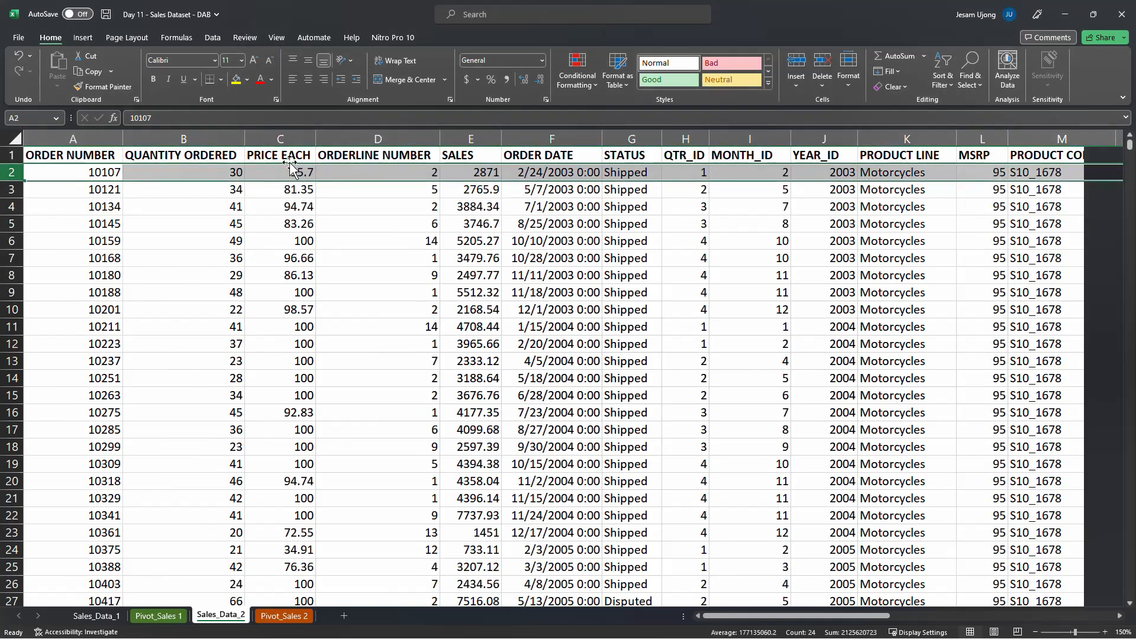
click(241, 169)
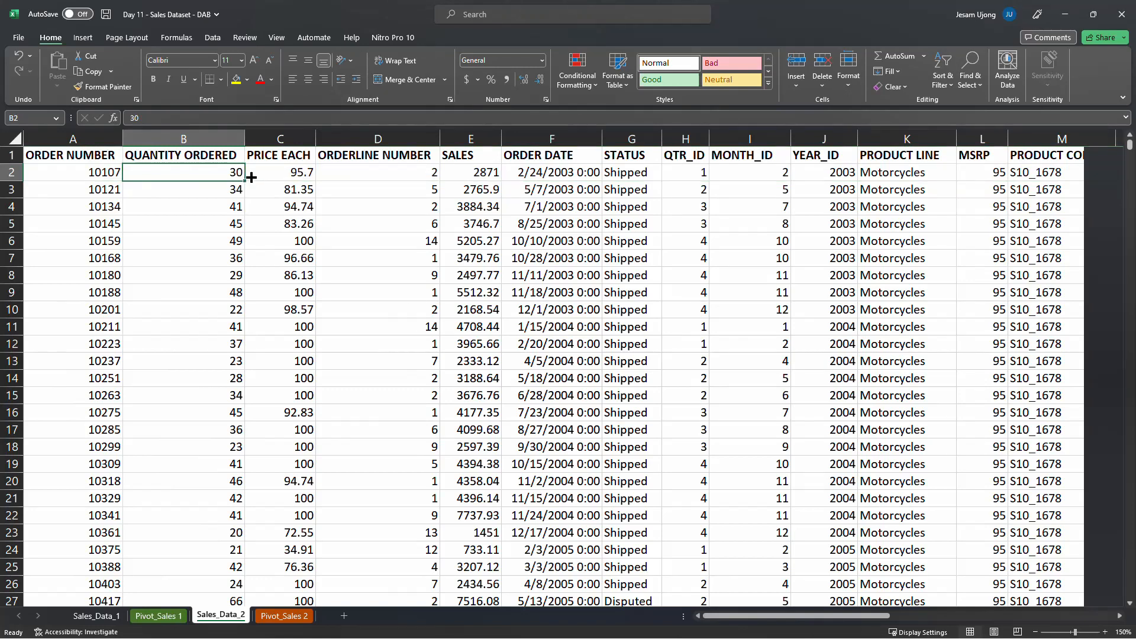
click(877, 179)
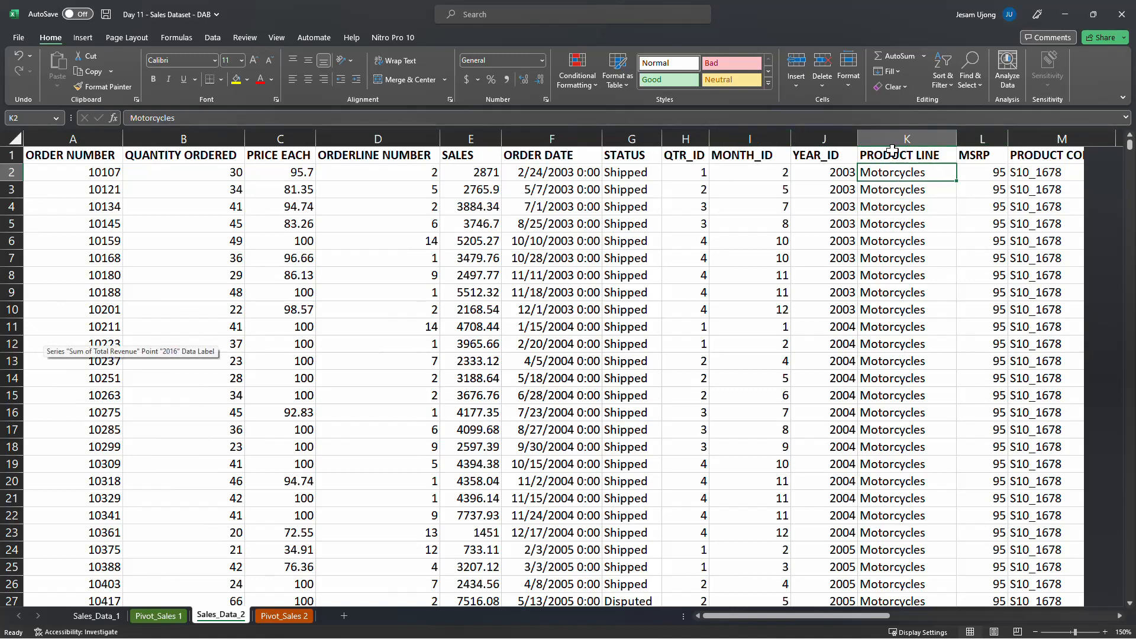
Examine the first two records on Sales_Data_2, comparing their individual order numbers with their quantities ordered
click(6, 190)
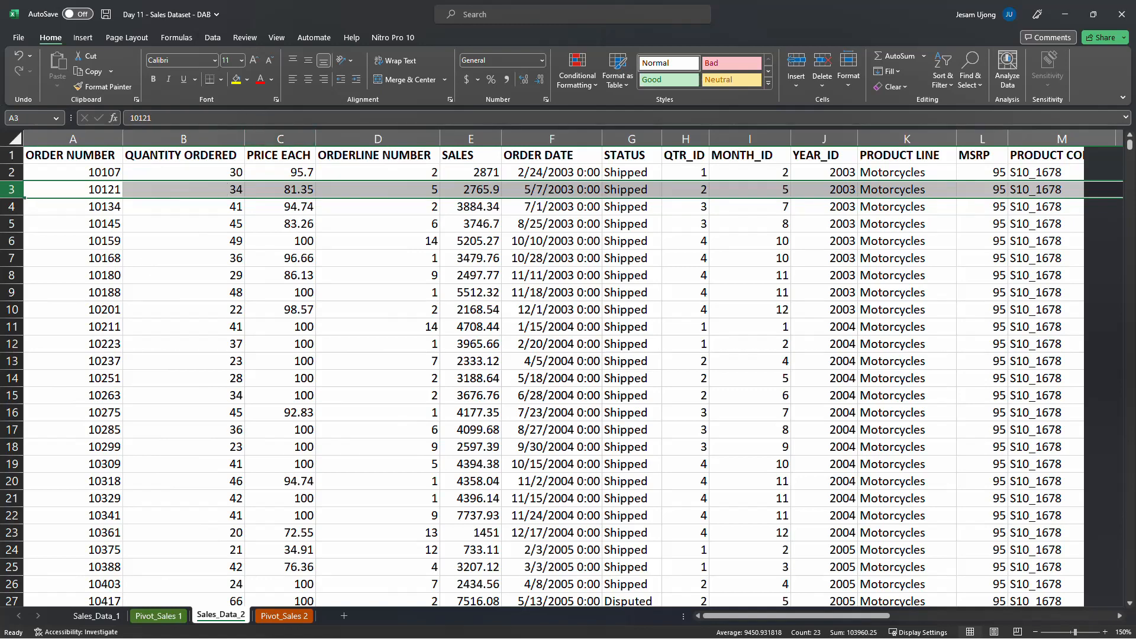
drag(11, 172, 11, 192)
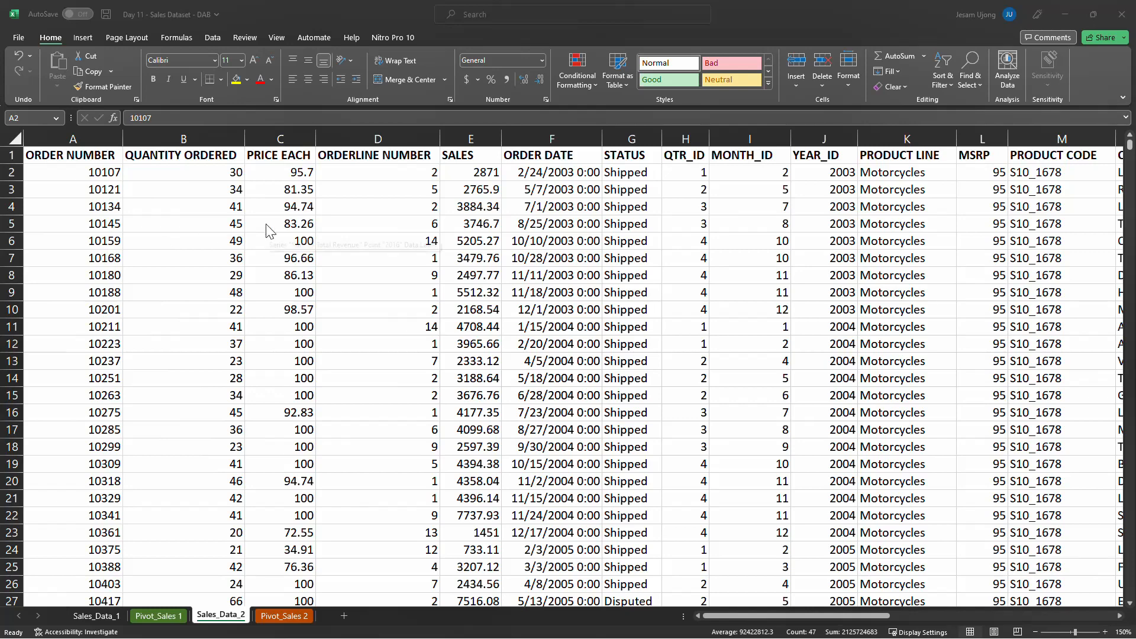
click(11, 175)
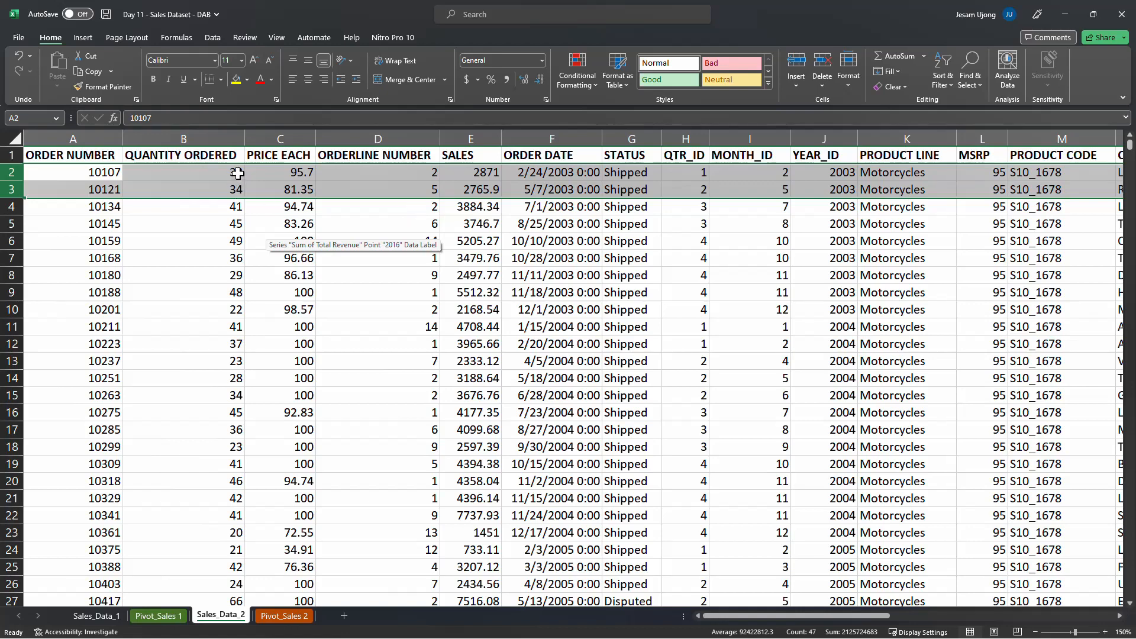
drag(238, 173, 237, 189)
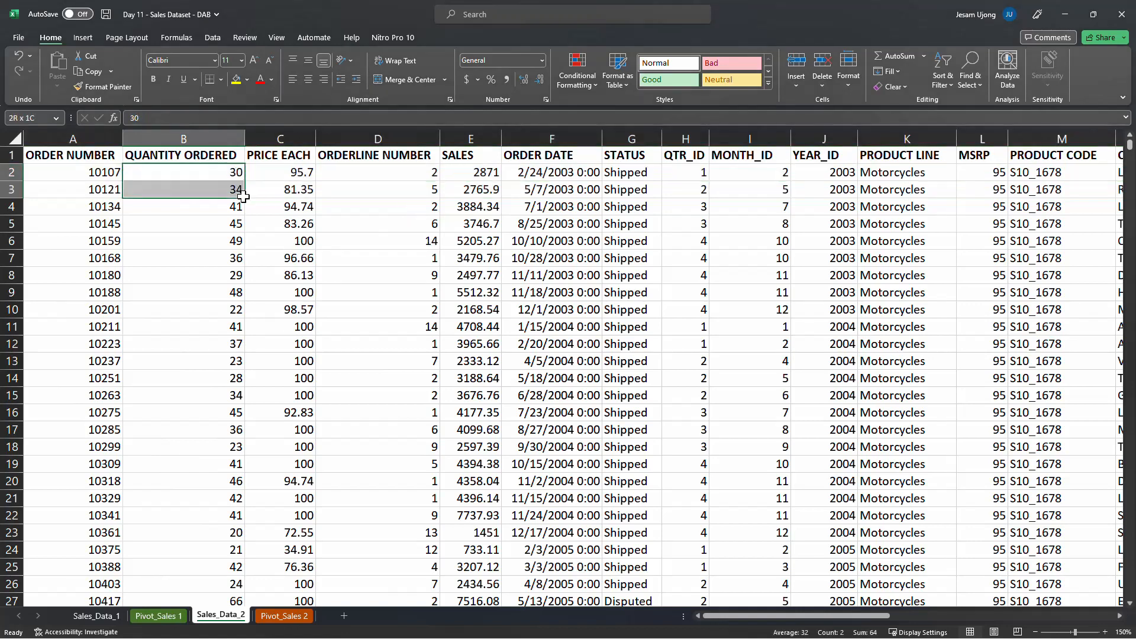
click(83, 172)
click(87, 189)
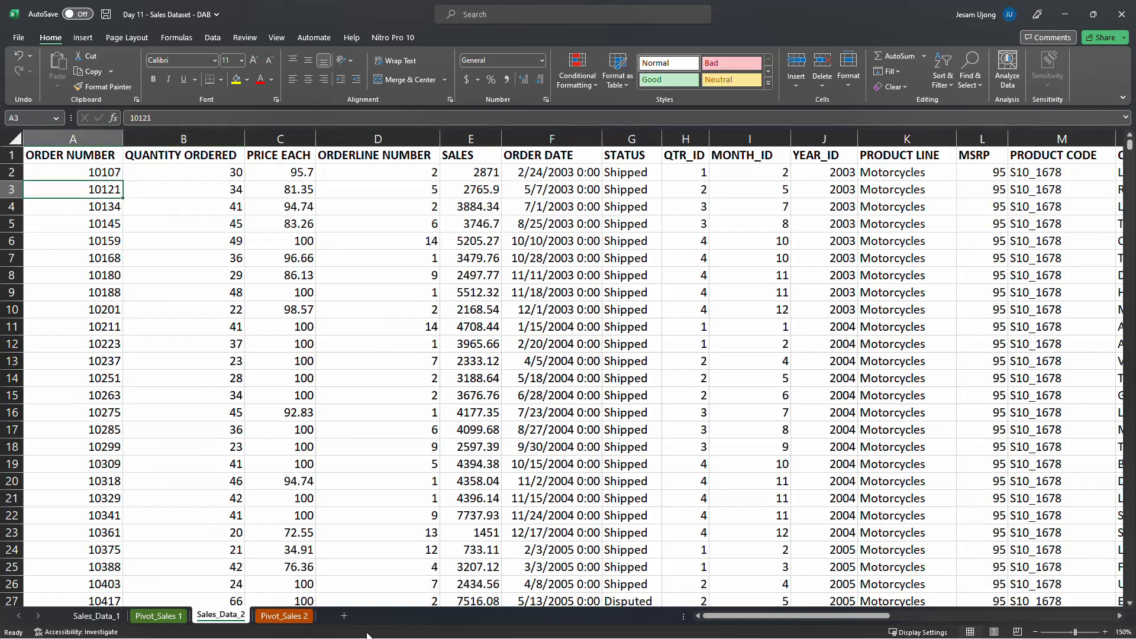
Compare the first pivot table's summed quantities on Pivot_Sales 2 with the QUANTITY ORDERED column on Sales_Data_2
click(290, 615)
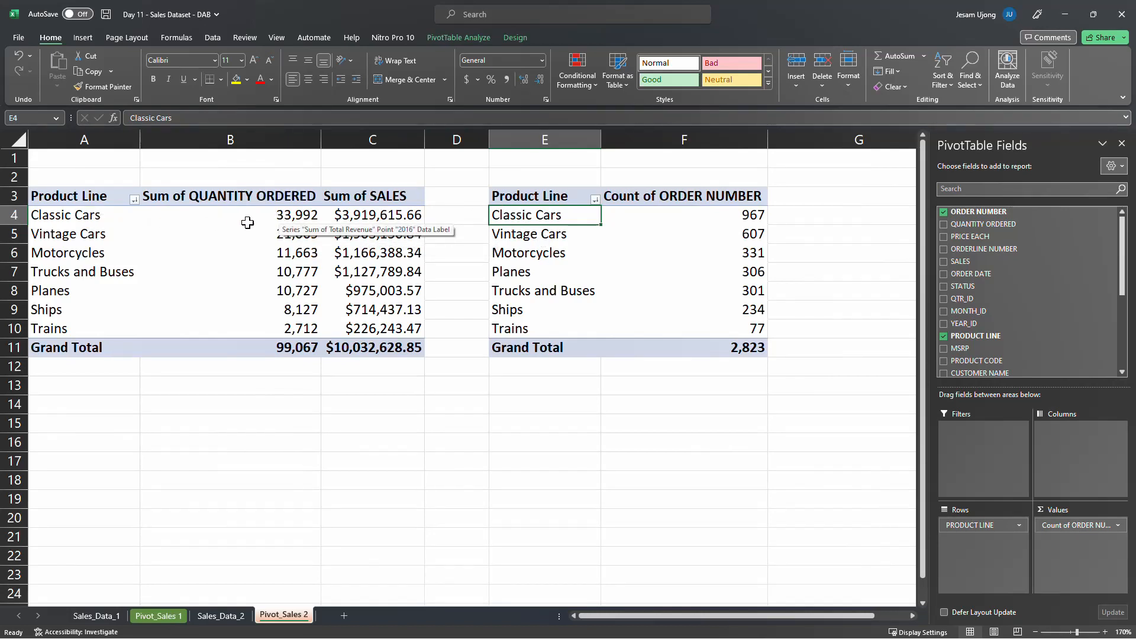
click(268, 215)
drag(267, 216, 262, 331)
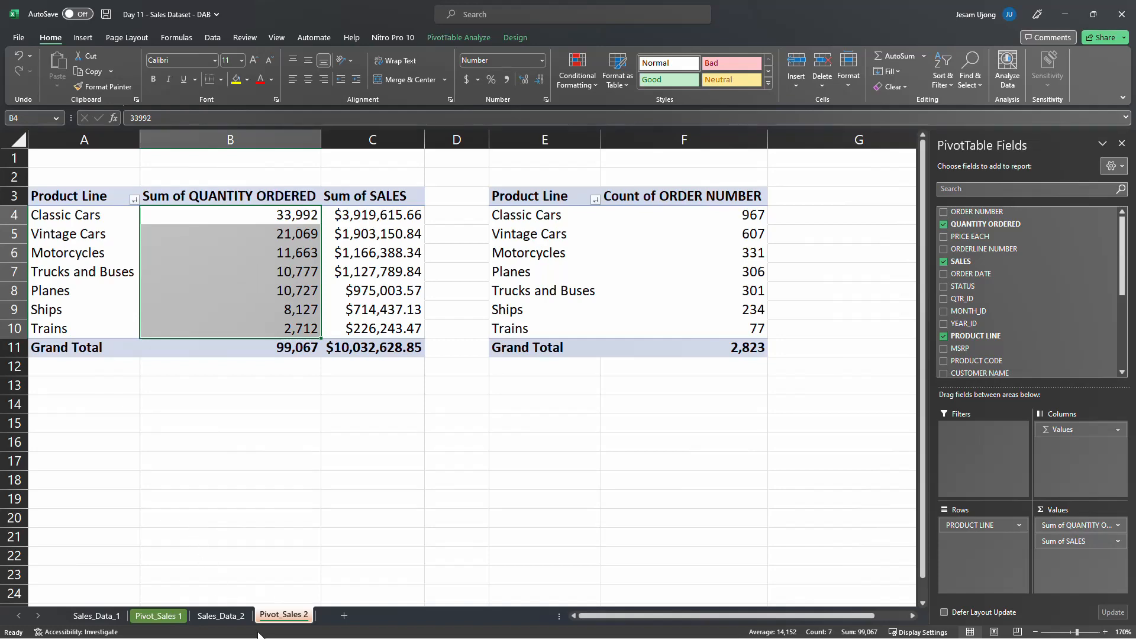
click(220, 617)
drag(238, 173, 213, 505)
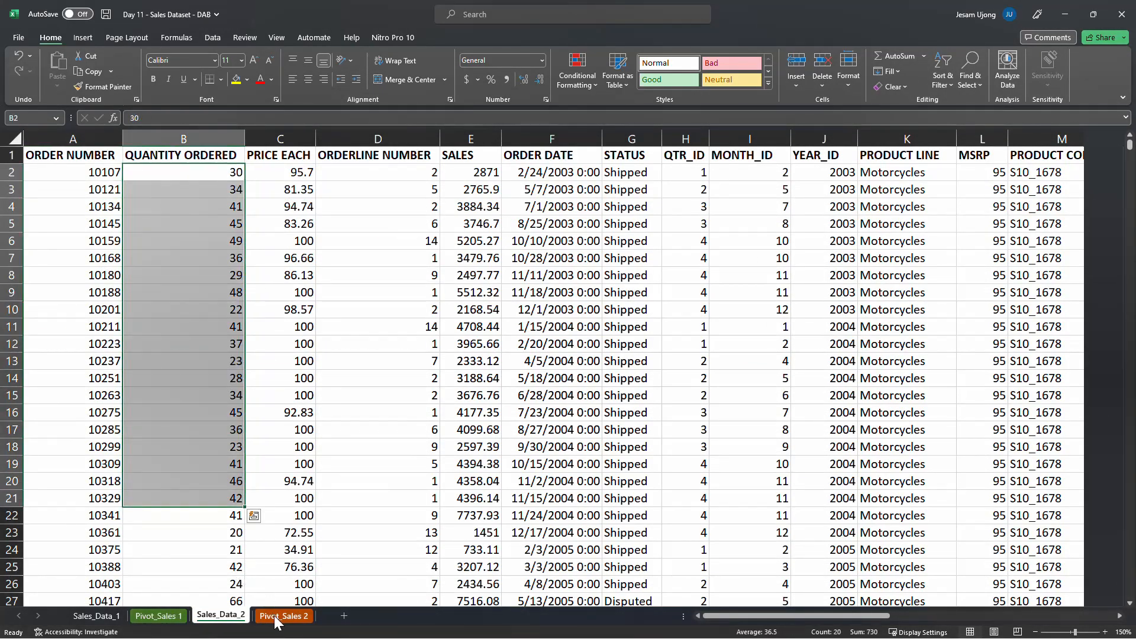
click(283, 616)
click(258, 218)
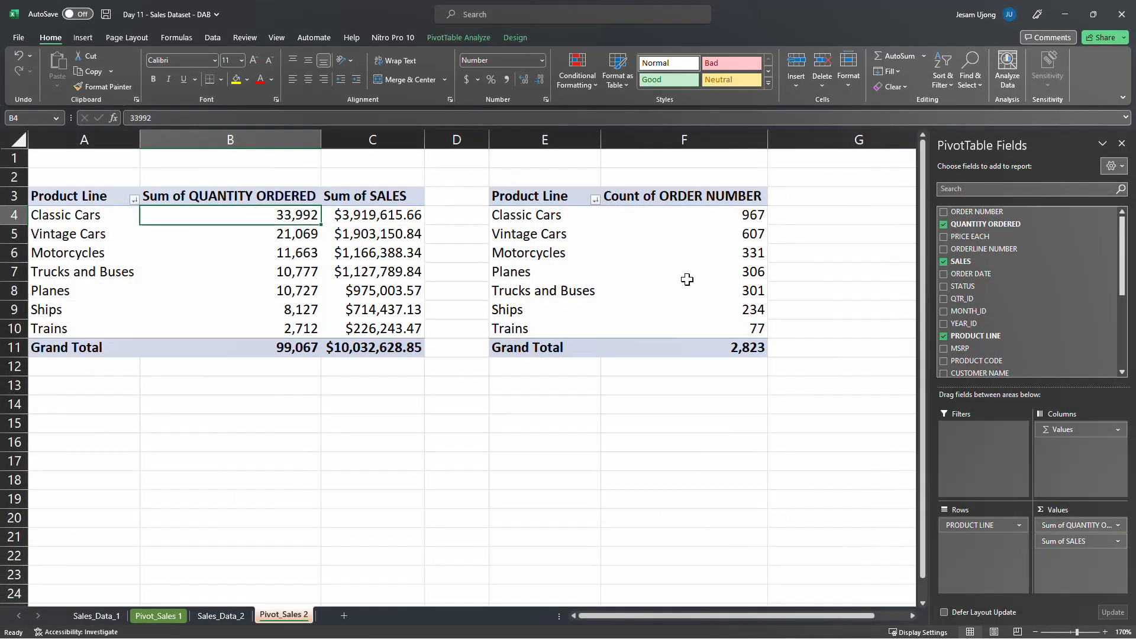
Relate the second pivot table's order counts for Classic Cars, Vintage Cars and Planes to individual ORDER NUMBER entries on Sales_Data_2
click(717, 220)
click(724, 240)
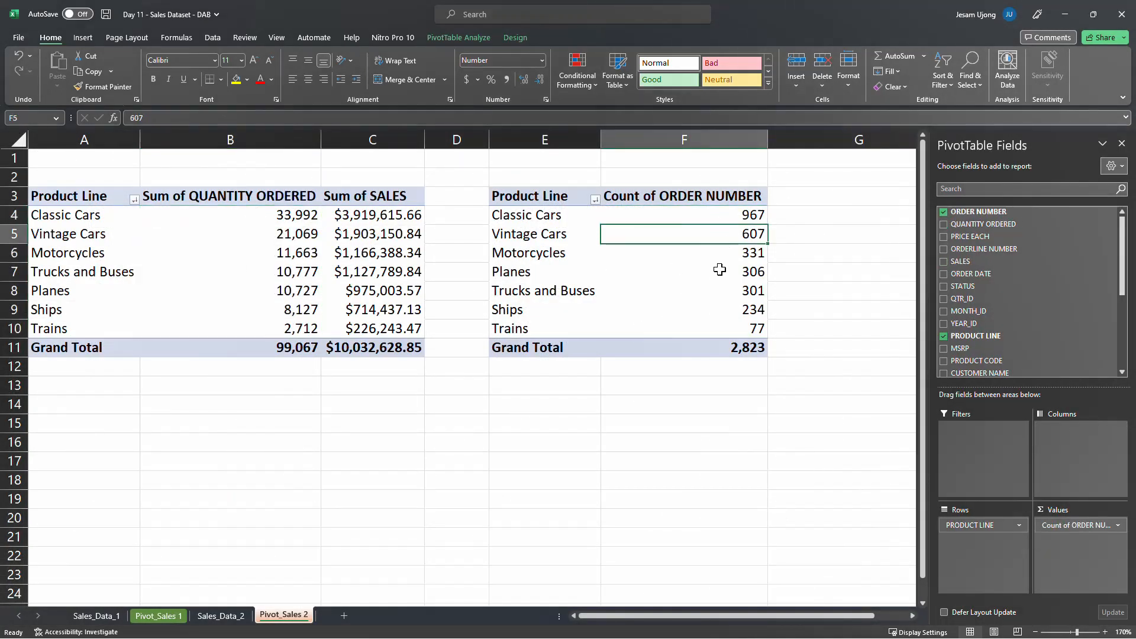
click(720, 270)
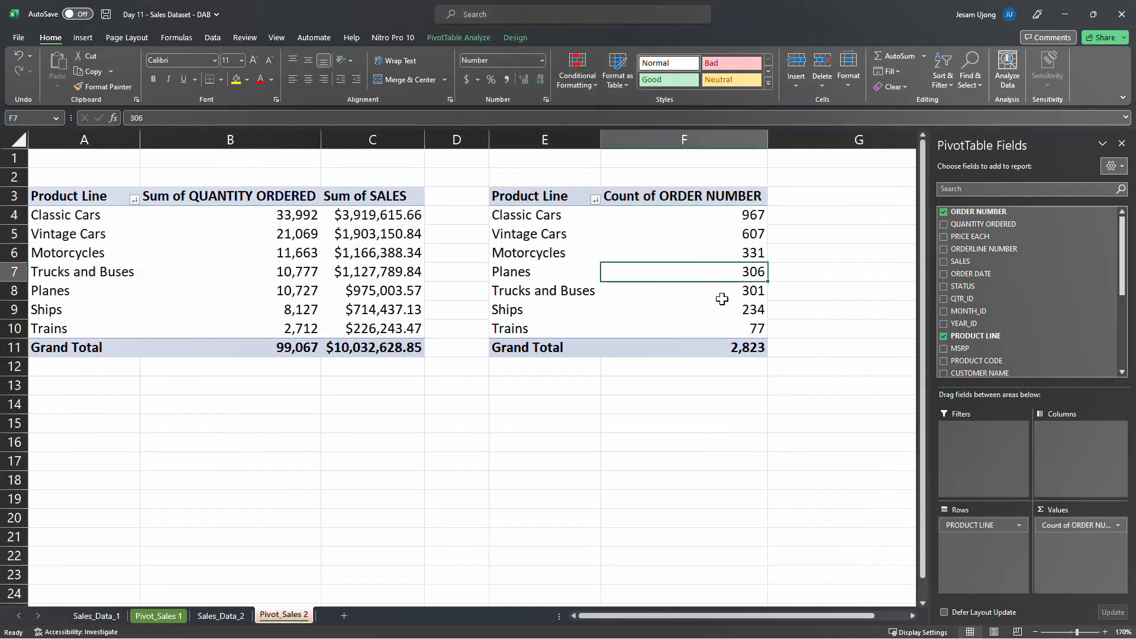
click(221, 616)
click(97, 176)
click(98, 189)
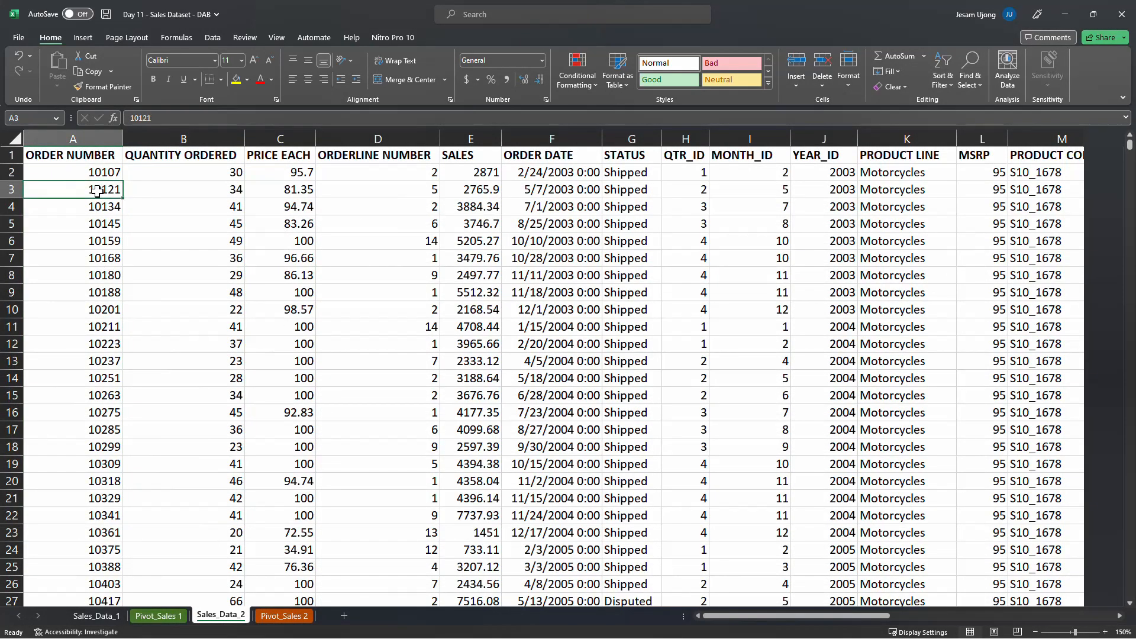
click(105, 208)
click(102, 171)
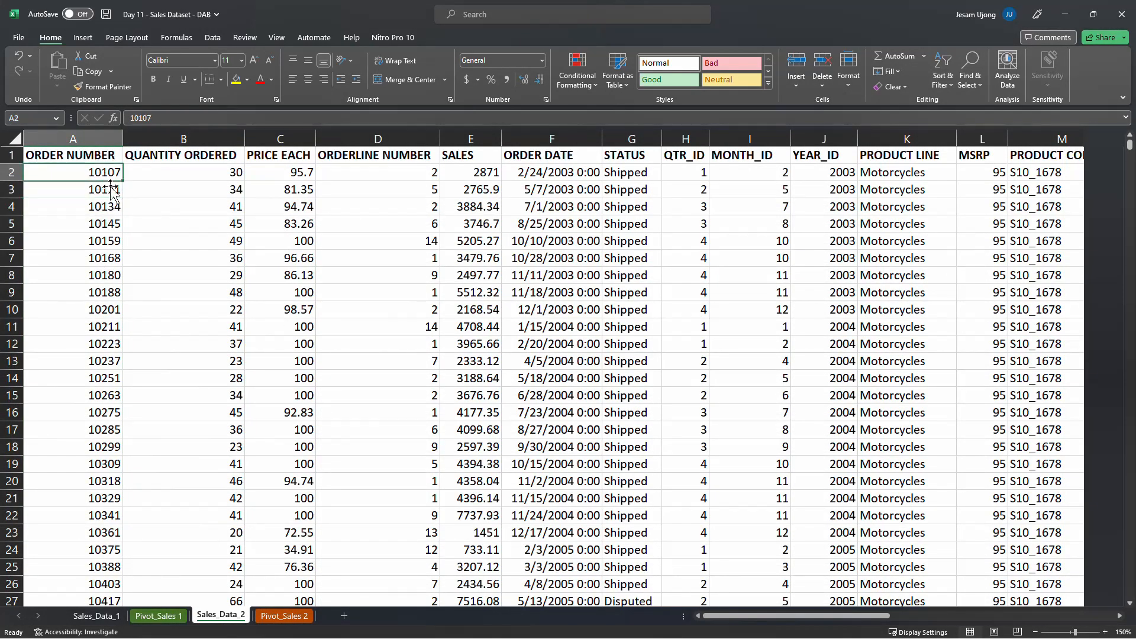
click(116, 189)
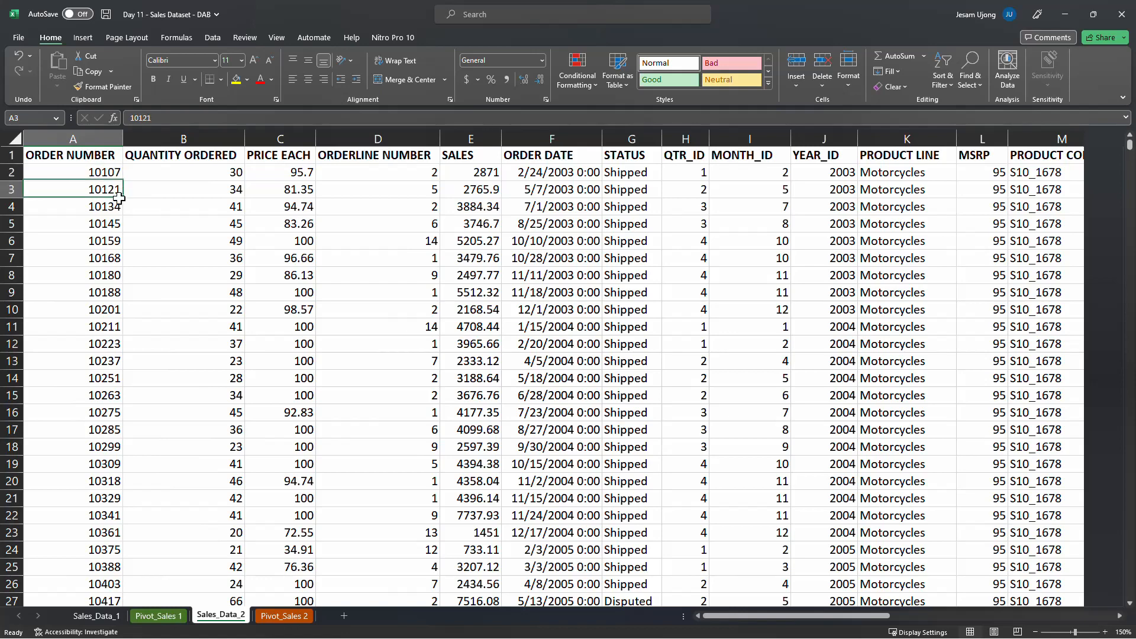
click(113, 205)
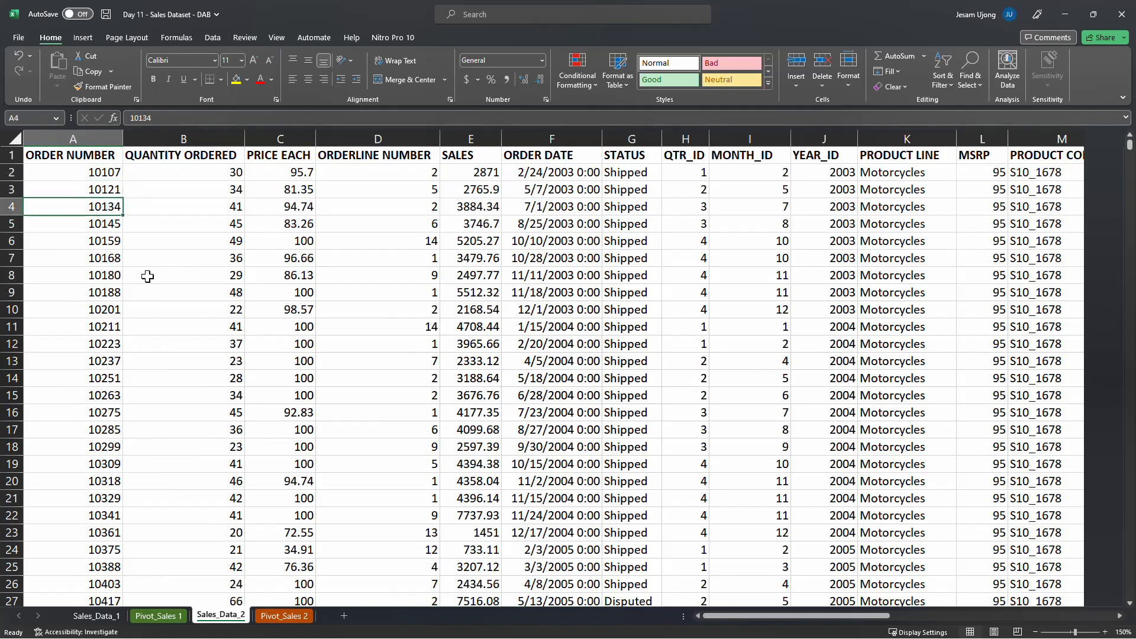
click(97, 258)
click(98, 293)
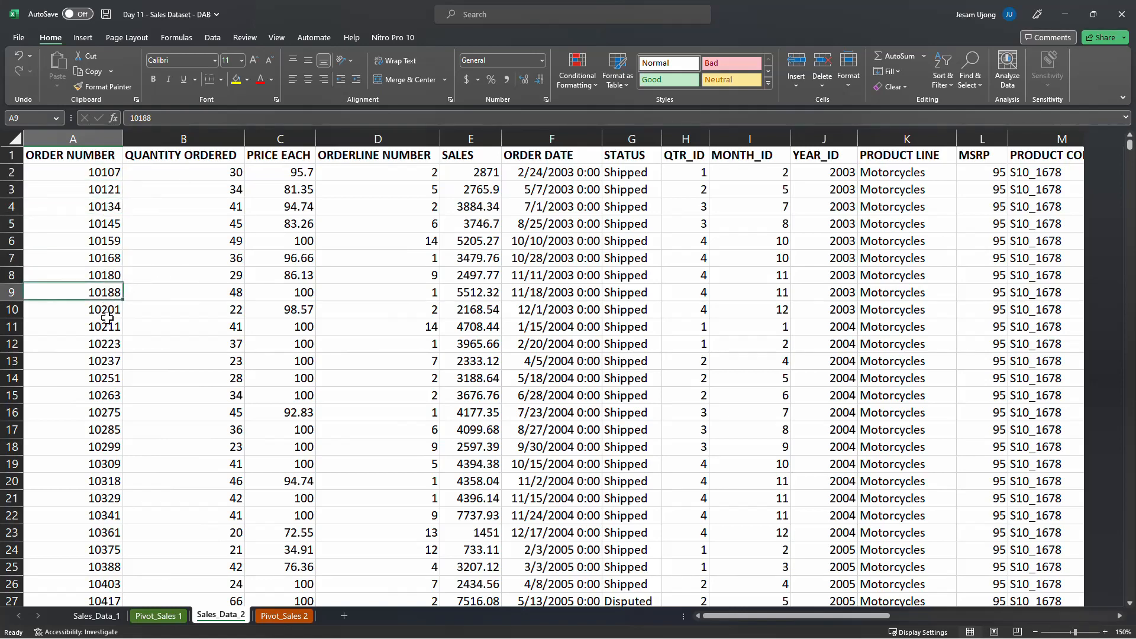
Recheck the order counts on Pivot_Sales 2 against the first two order records on Sales_Data_2
click(267, 616)
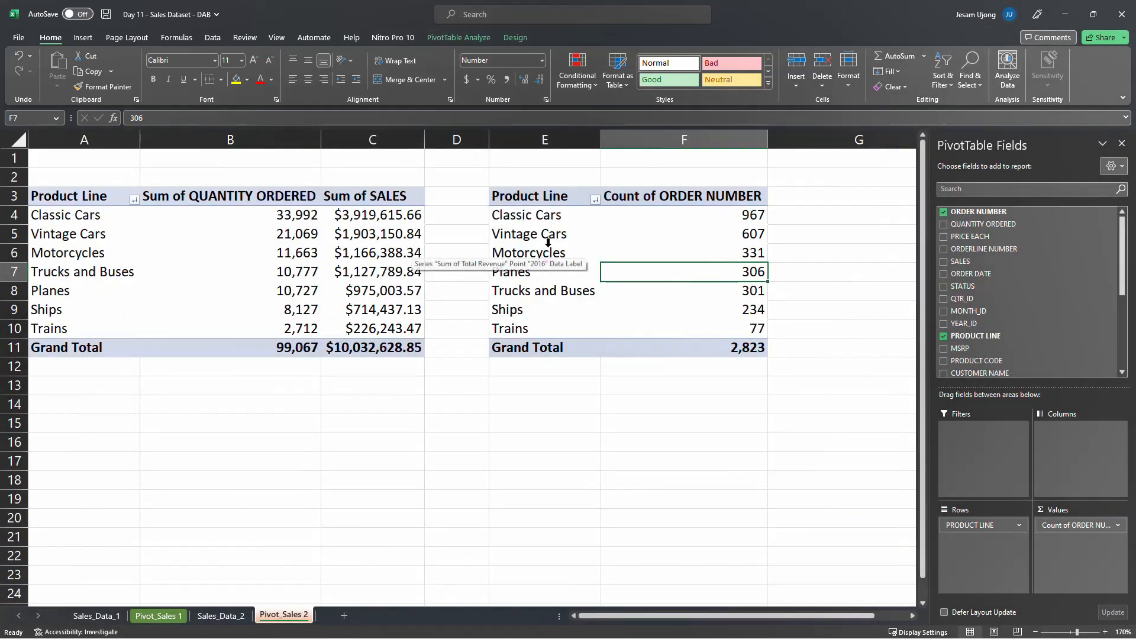
click(707, 223)
click(708, 235)
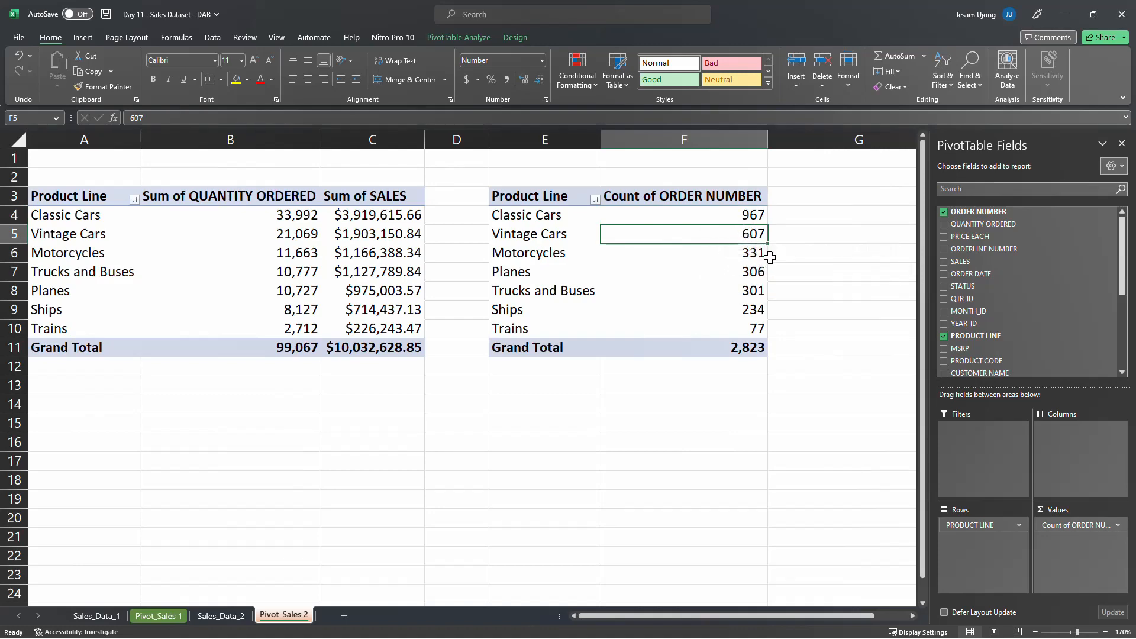
click(221, 617)
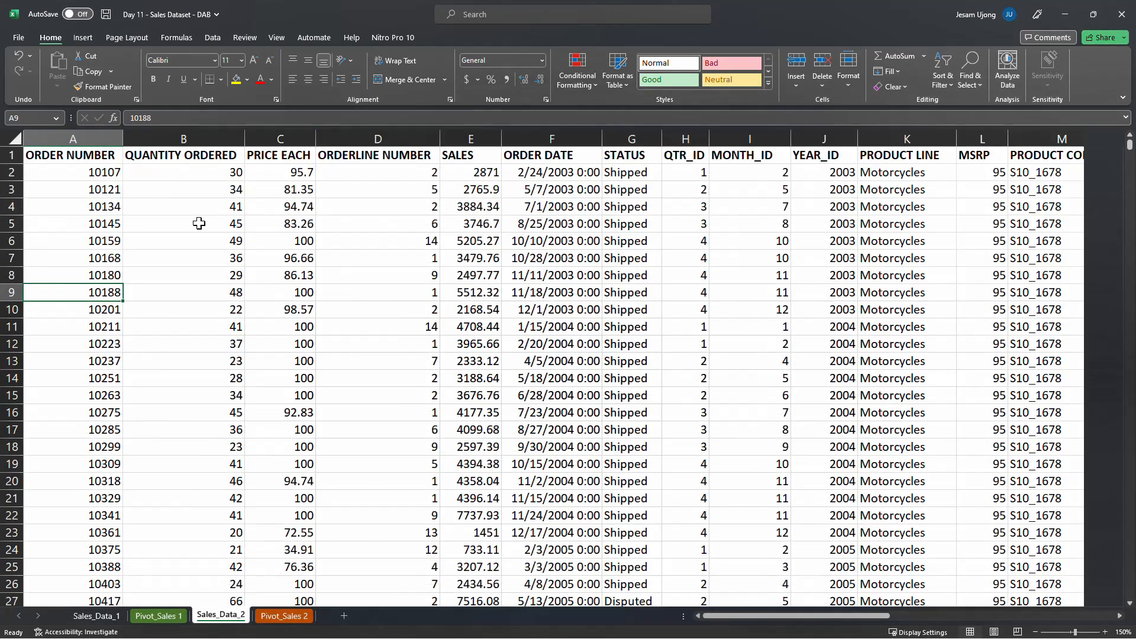
click(109, 174)
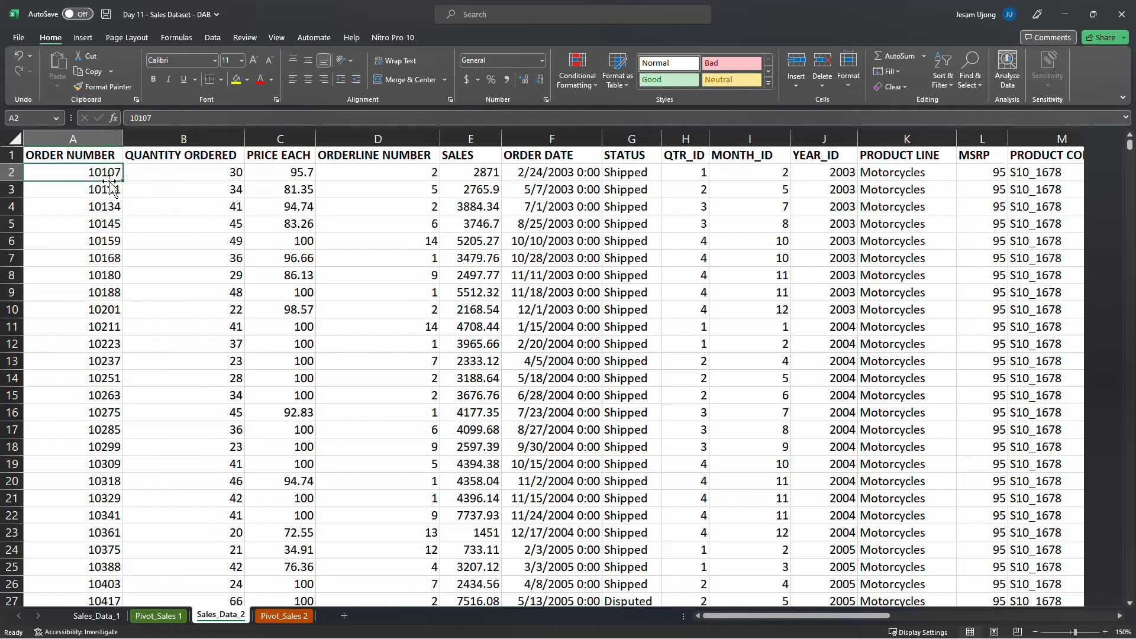
click(109, 191)
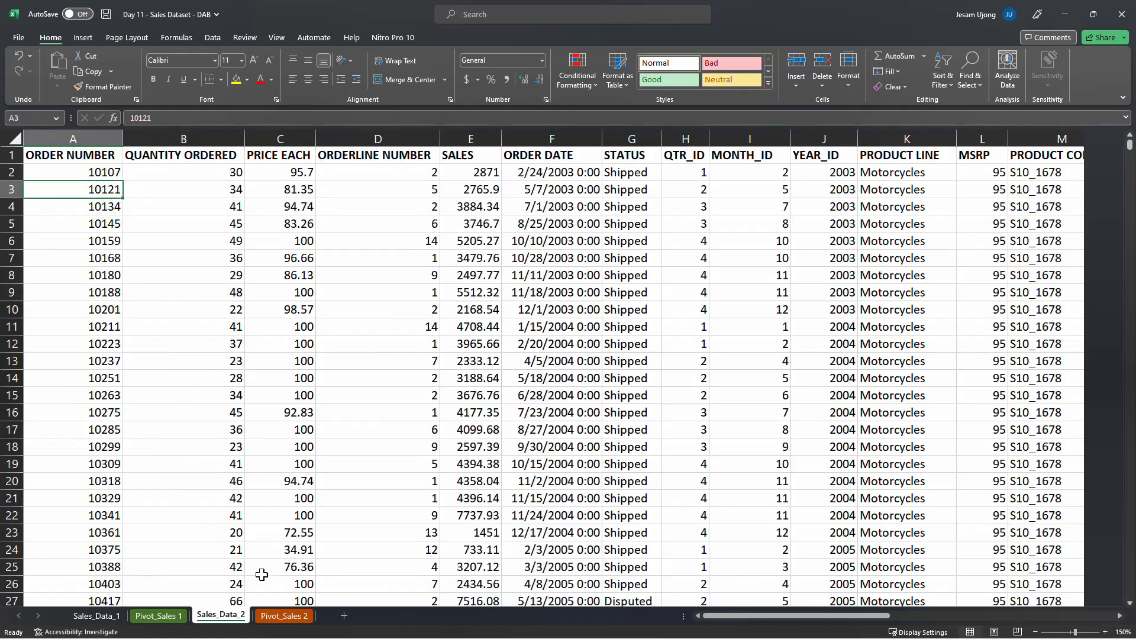
click(284, 616)
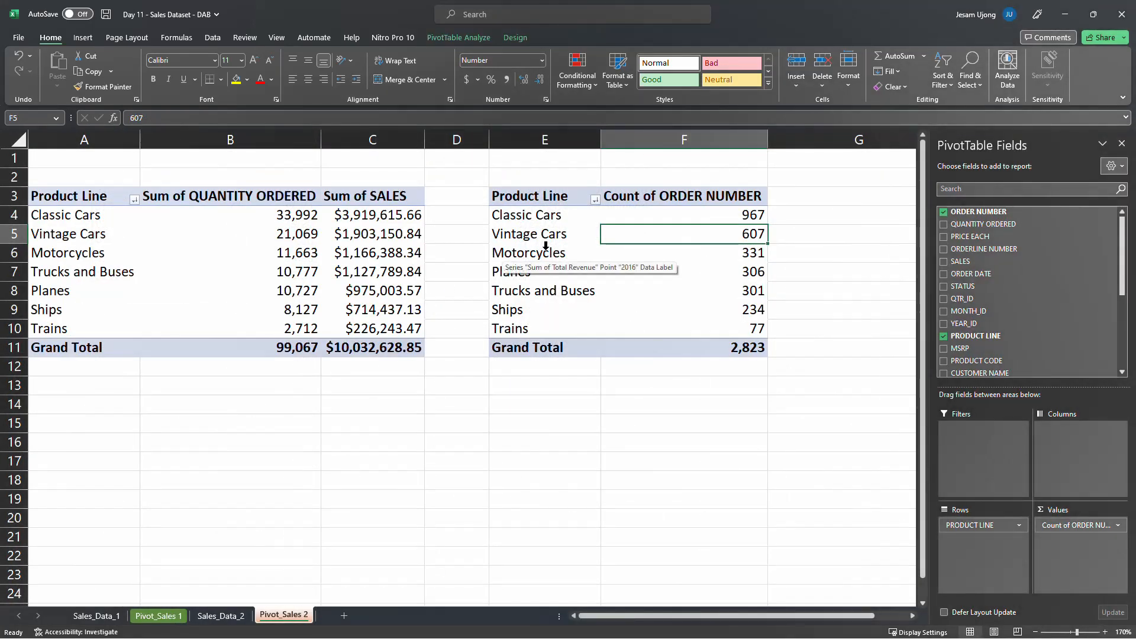
click(732, 218)
click(742, 236)
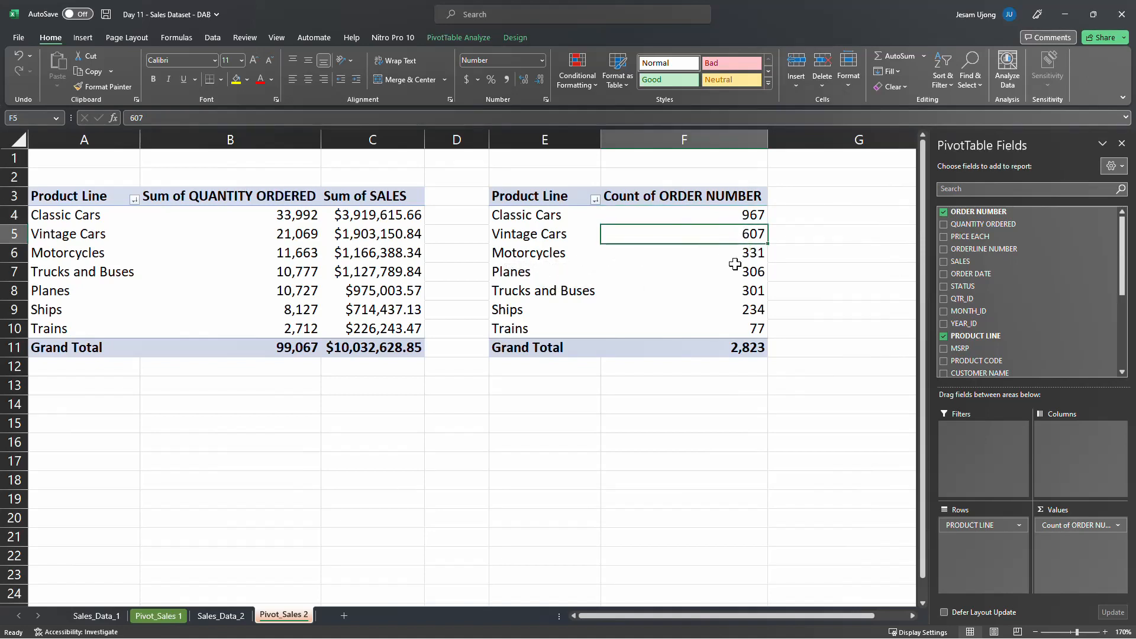
click(734, 267)
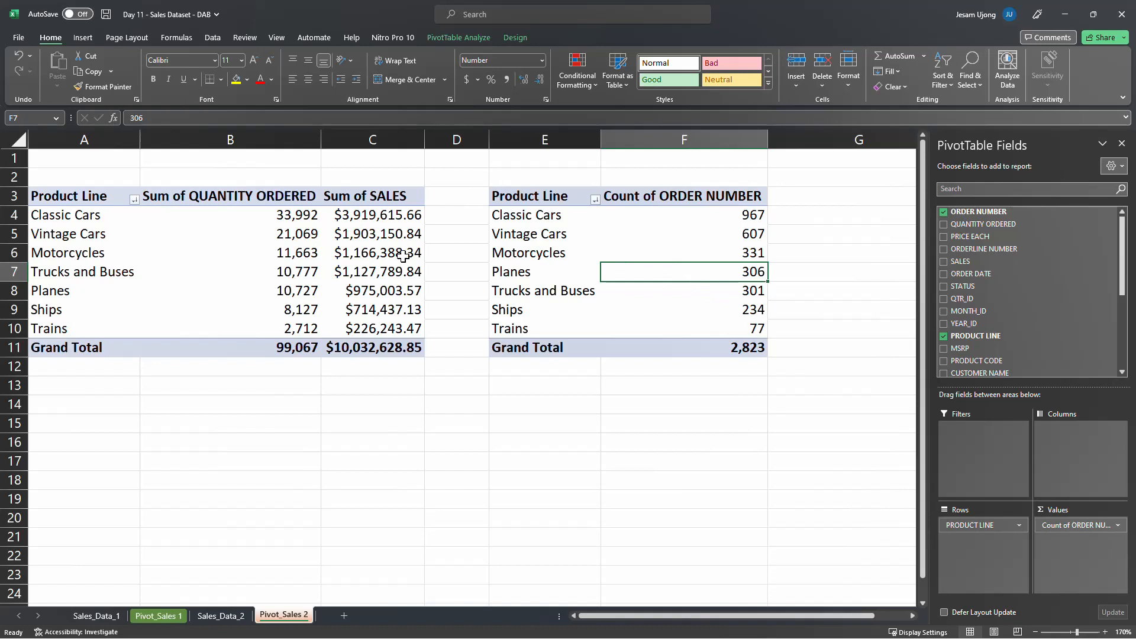
Compare the first pivot table's quantities and Planes sales with the order counts for Planes and Classic Cars
drag(287, 215, 261, 311)
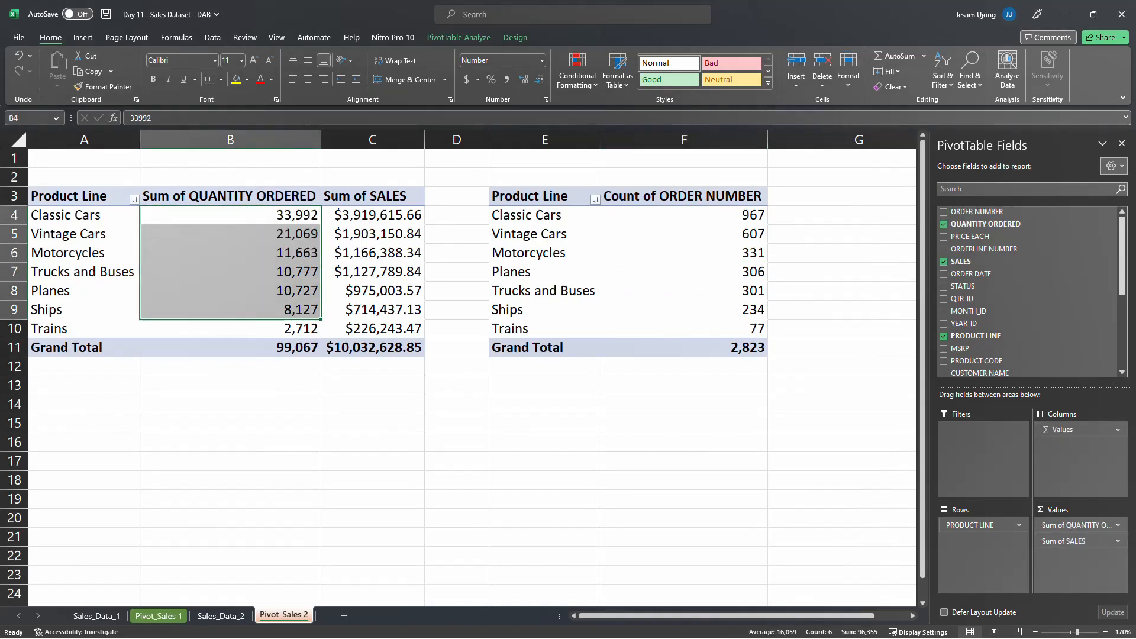
key(alt+Tab)
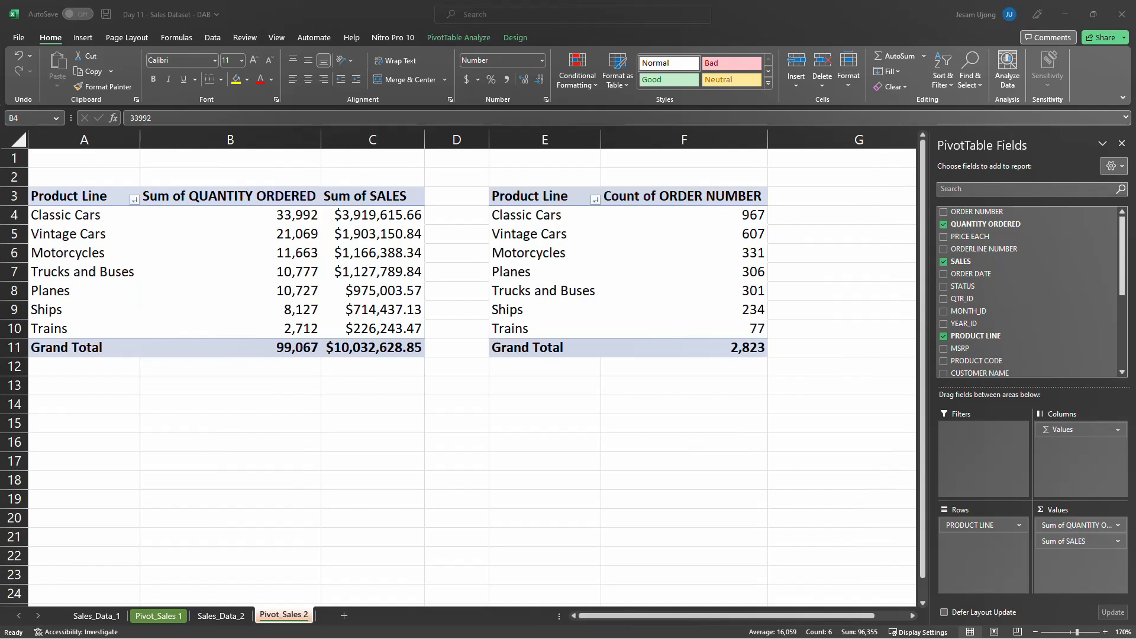
click(401, 298)
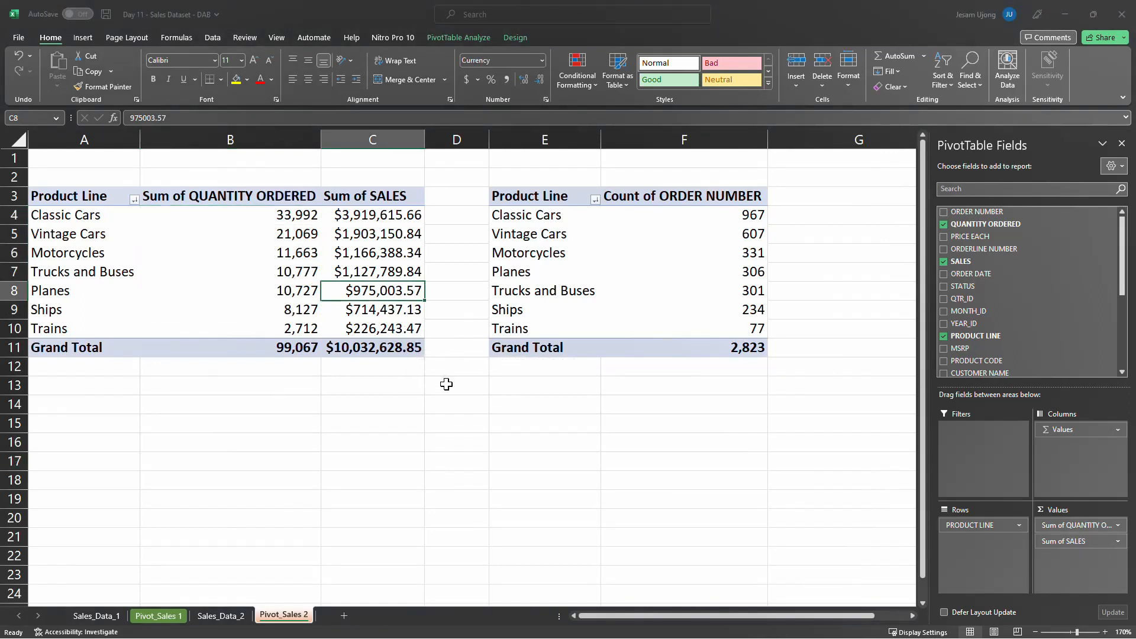
click(613, 266)
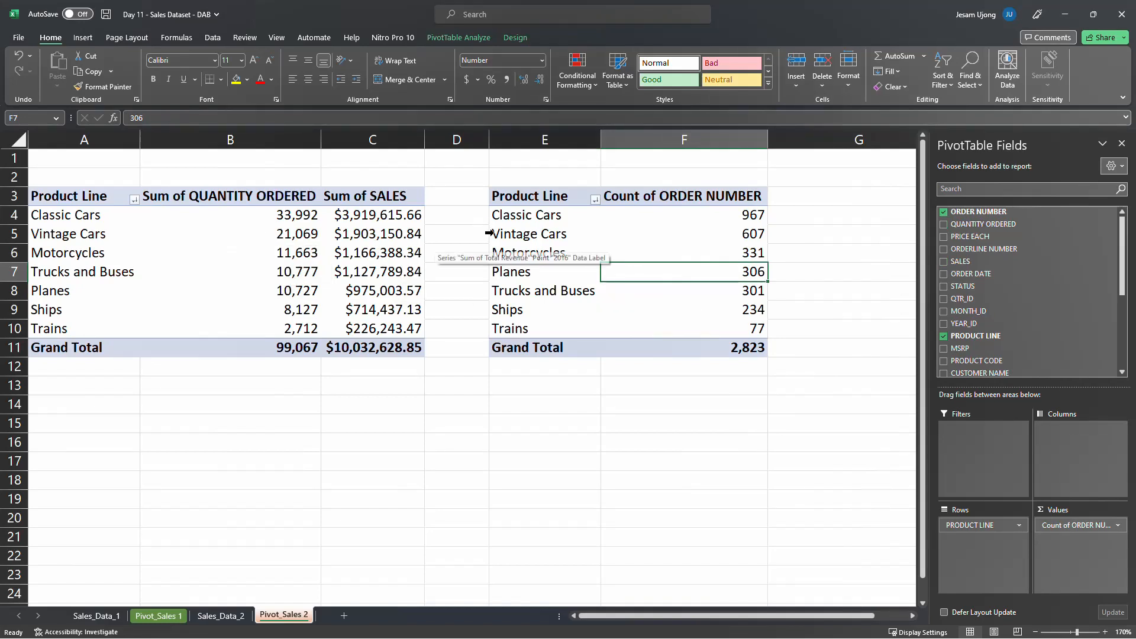
click(521, 222)
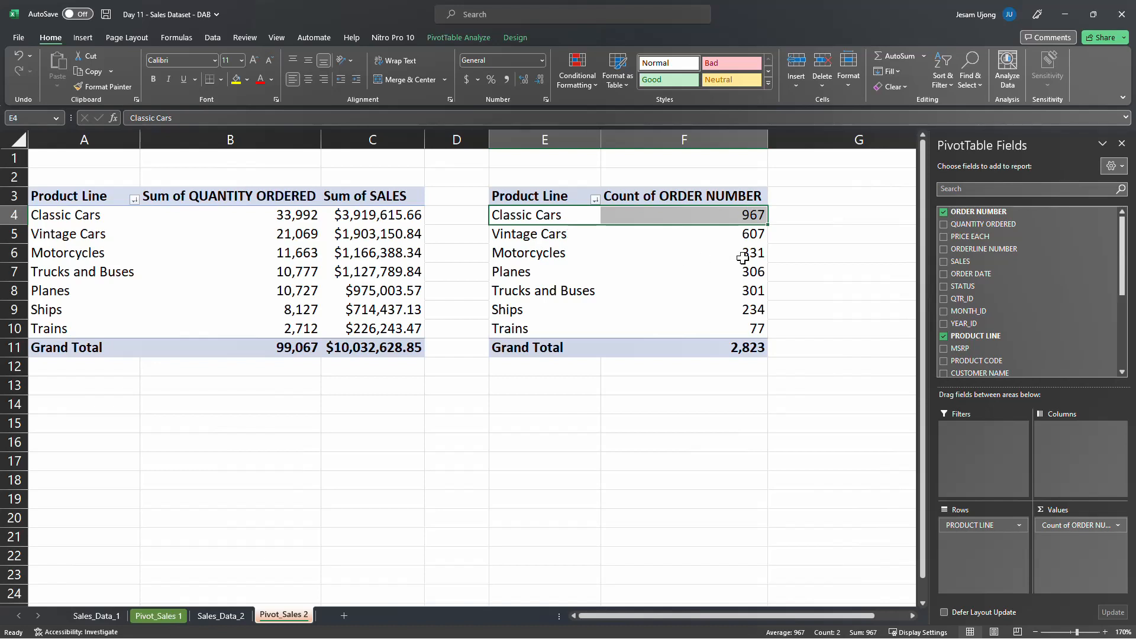
Copy the entire first pivot table on Pivot_Sales 2, A3:C11, including its headers and Grand Total row
click(538, 195)
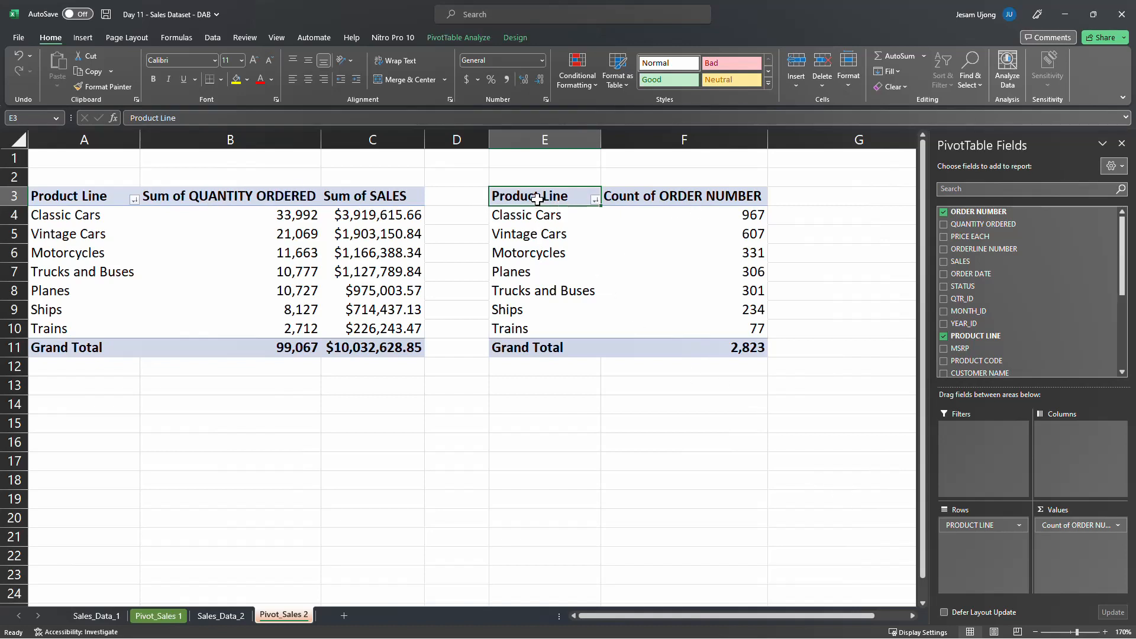
drag(68, 197, 373, 229)
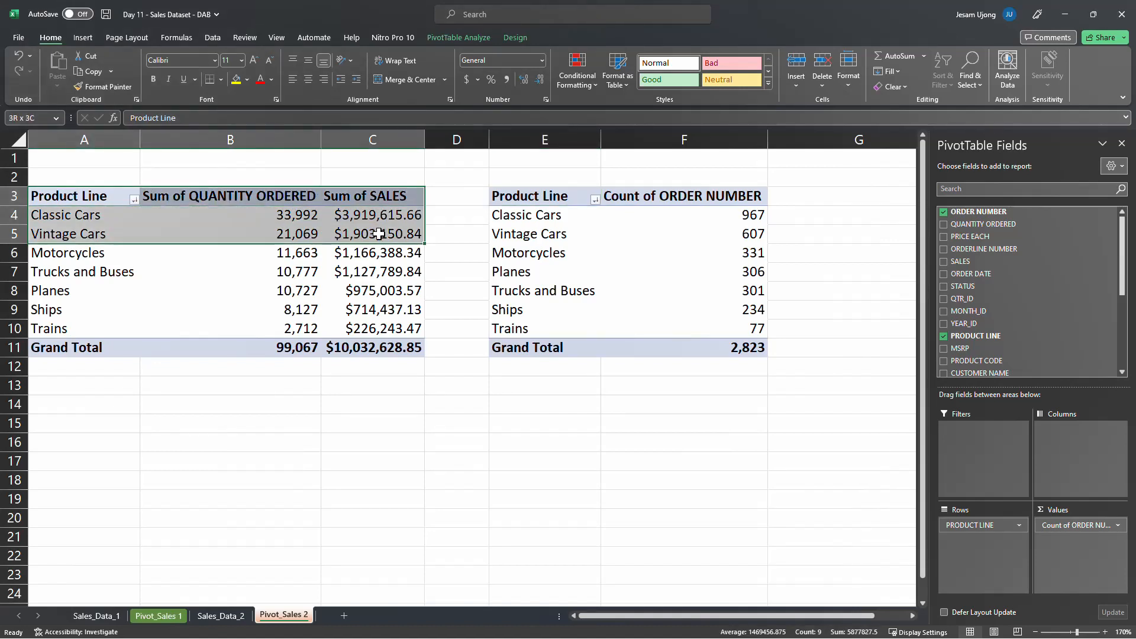
click(70, 196)
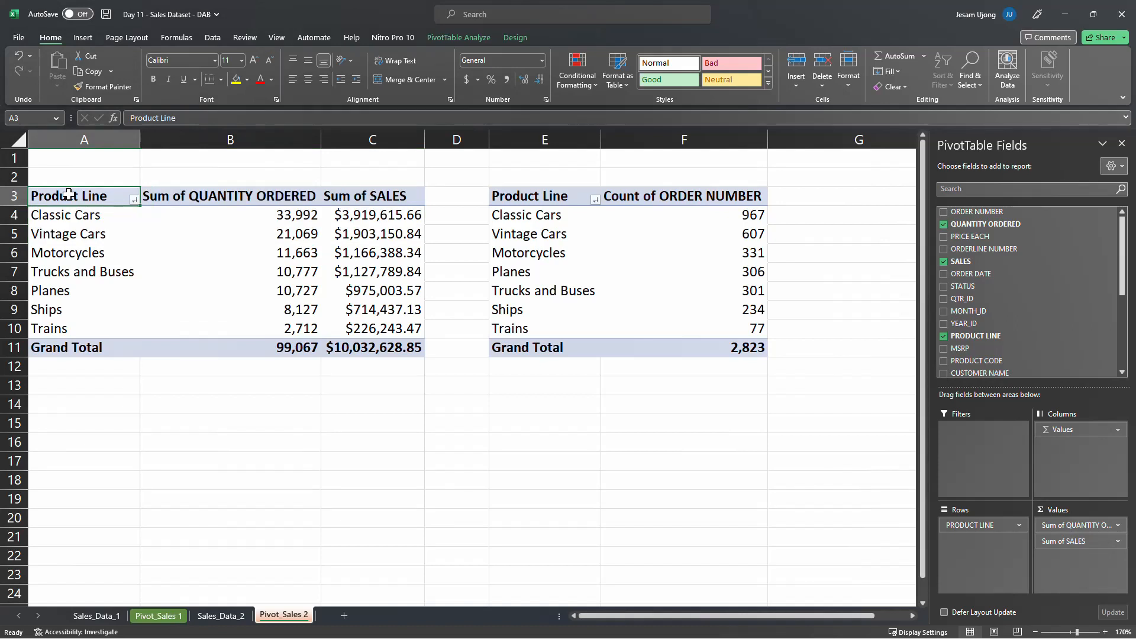
drag(68, 196, 385, 350)
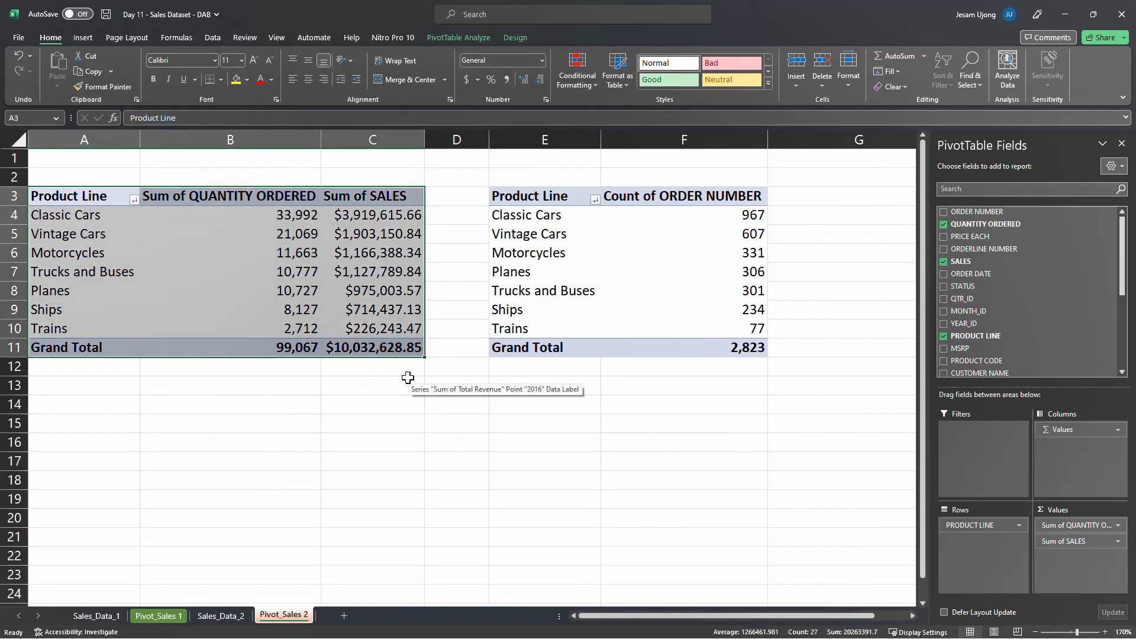
right_click(336, 220)
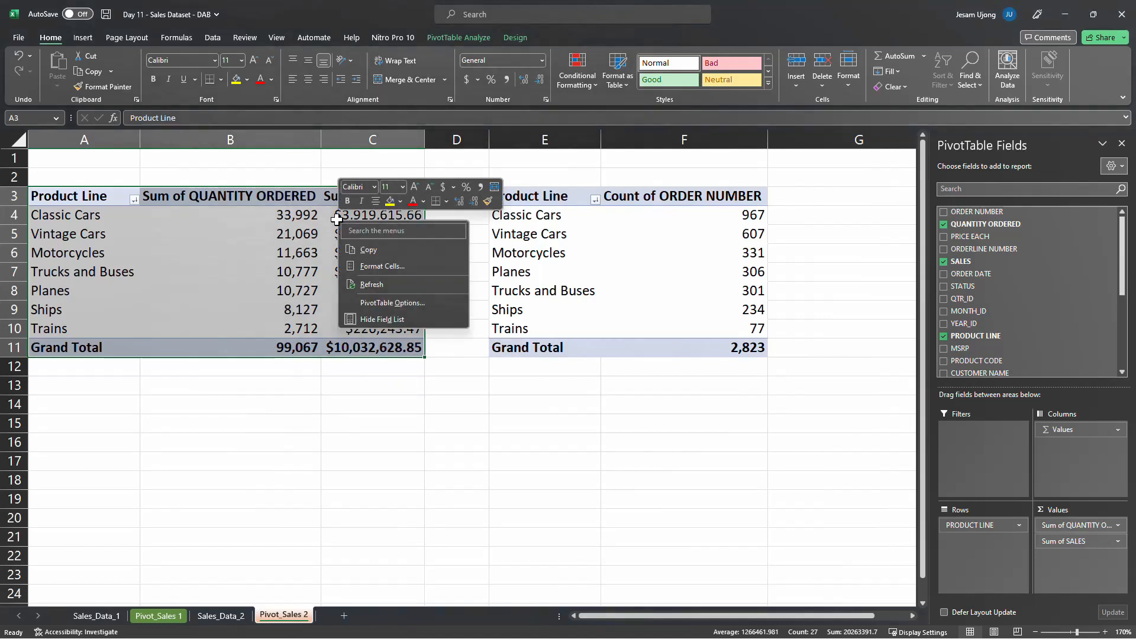
click(370, 250)
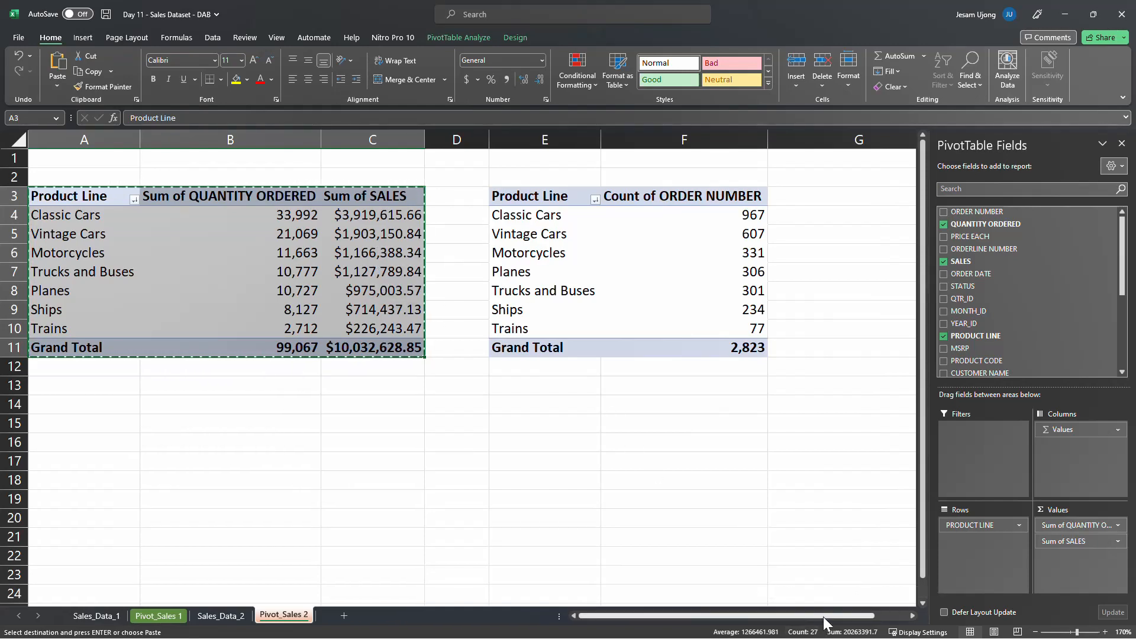
Paste the copied first pivot table at H3 on Pivot_Sales 2
drag(824, 623, 904, 624)
click(912, 617)
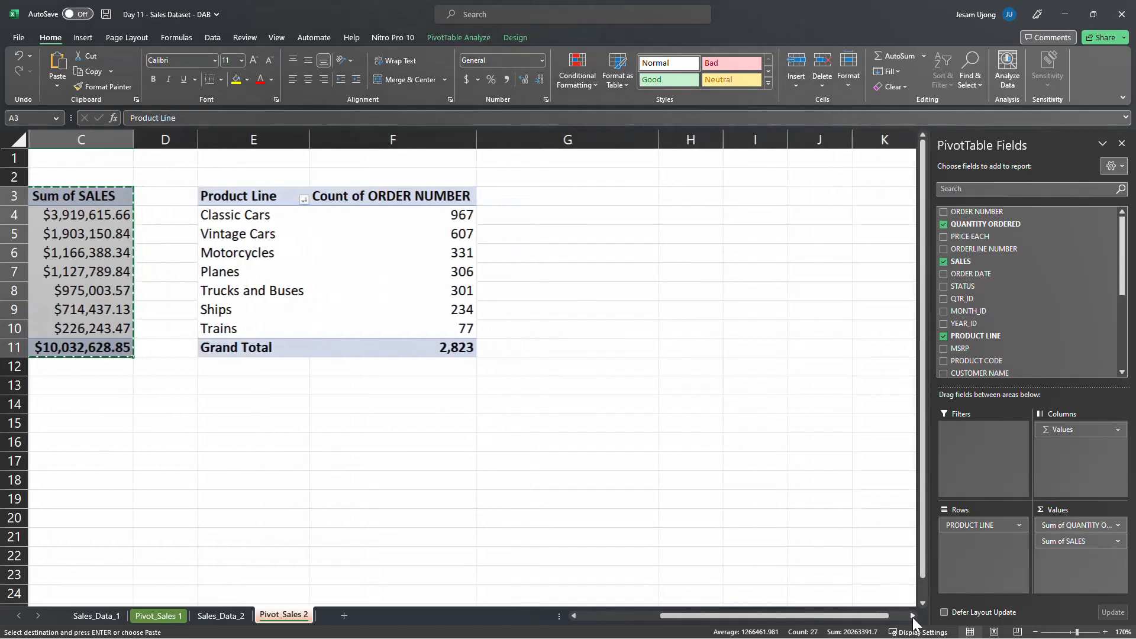
click(912, 617)
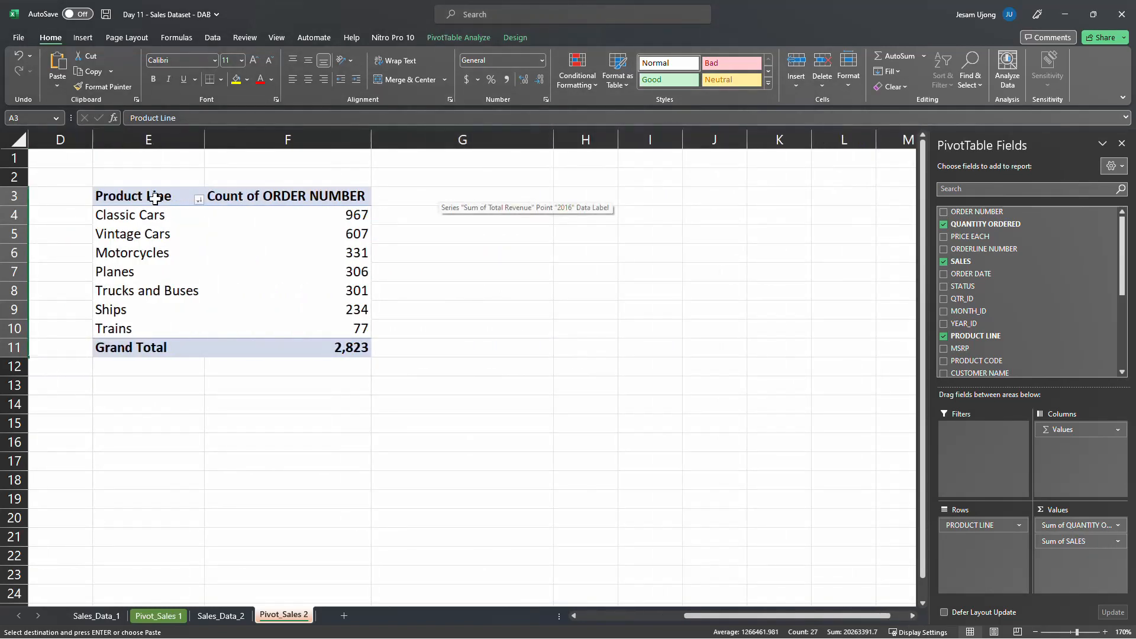
click(568, 197)
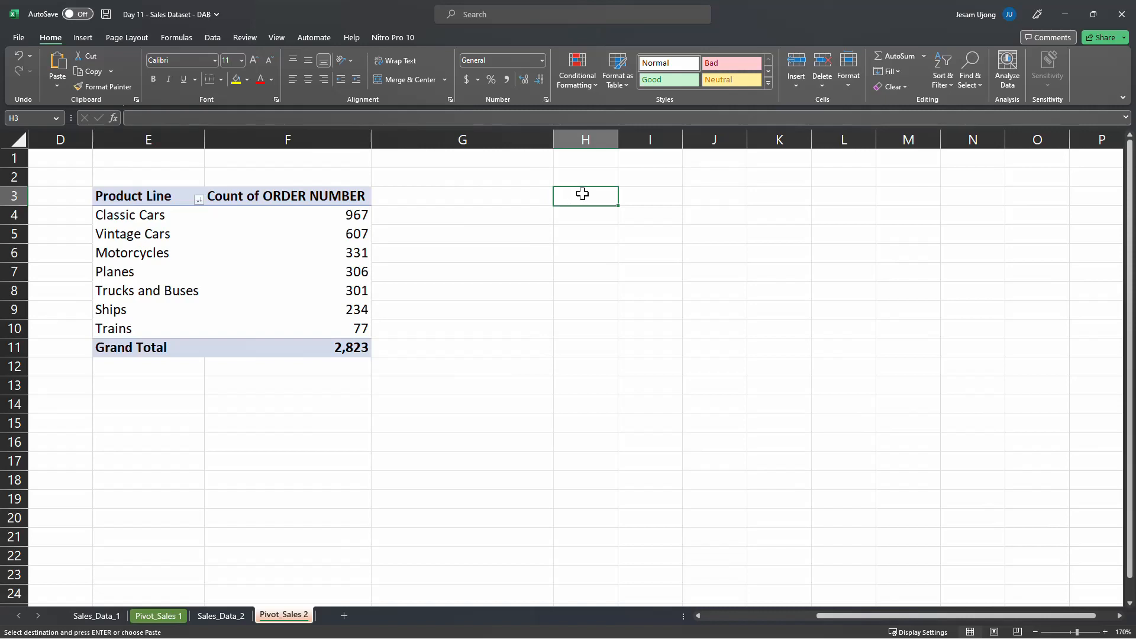
right_click(583, 194)
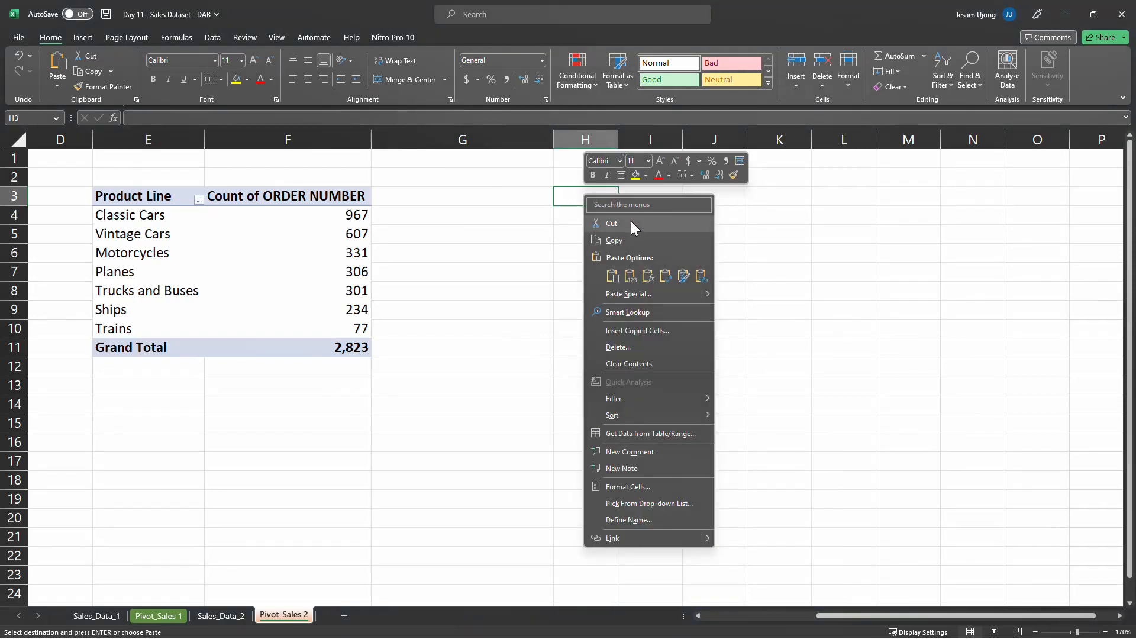
click(613, 277)
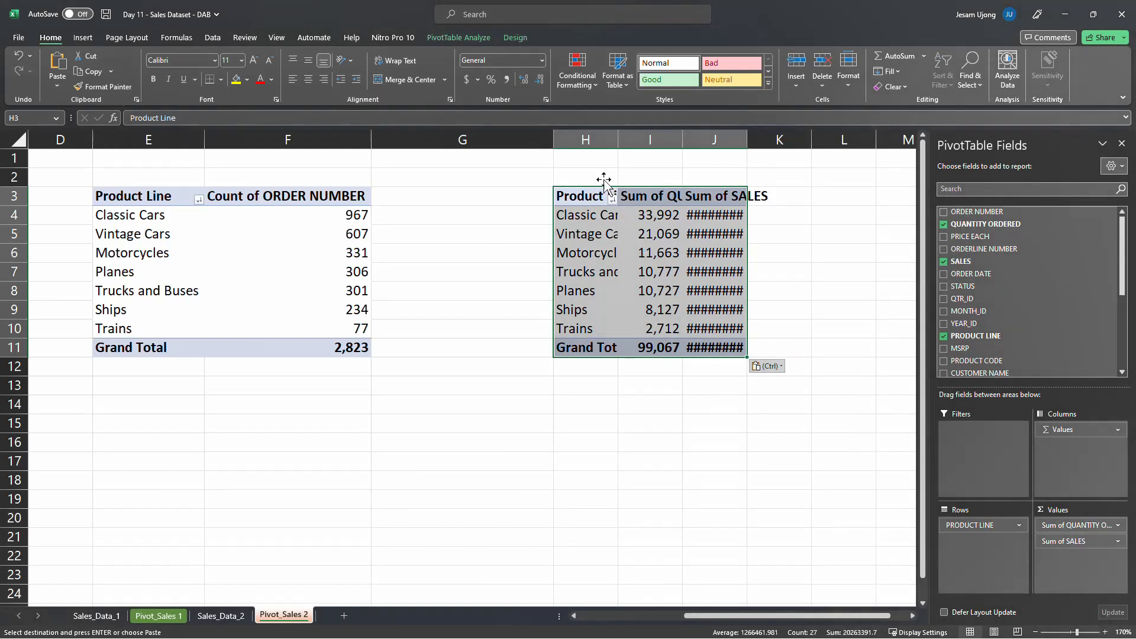
Autofit columns H to J to the contents of the pasted pivot table
drag(584, 139, 752, 140)
double_click(752, 139)
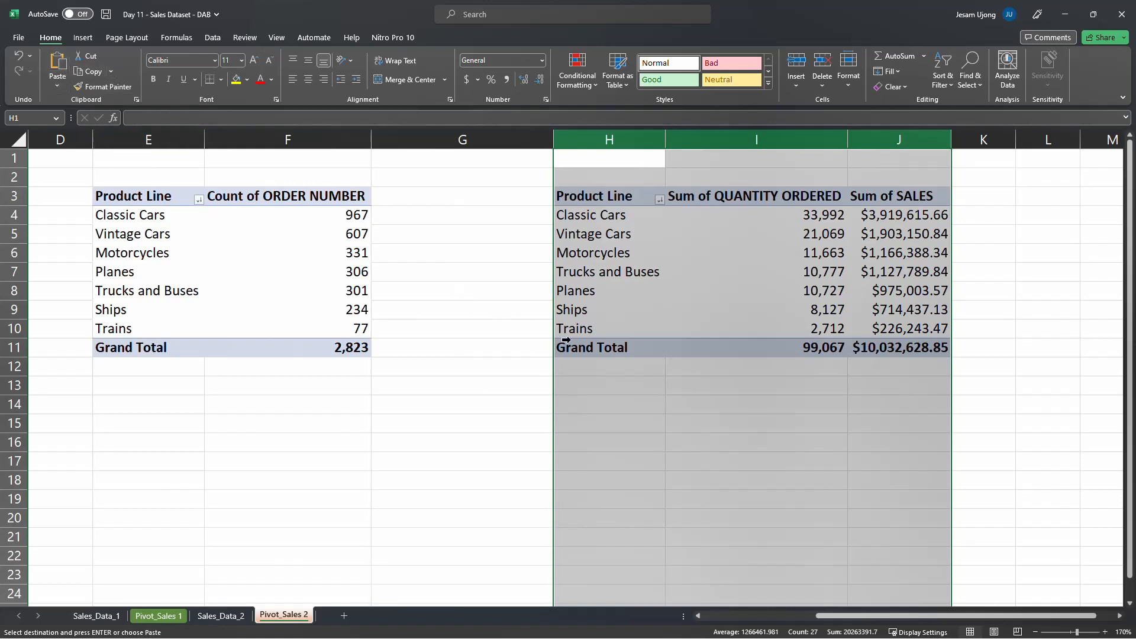
click(603, 267)
drag(742, 617, 780, 619)
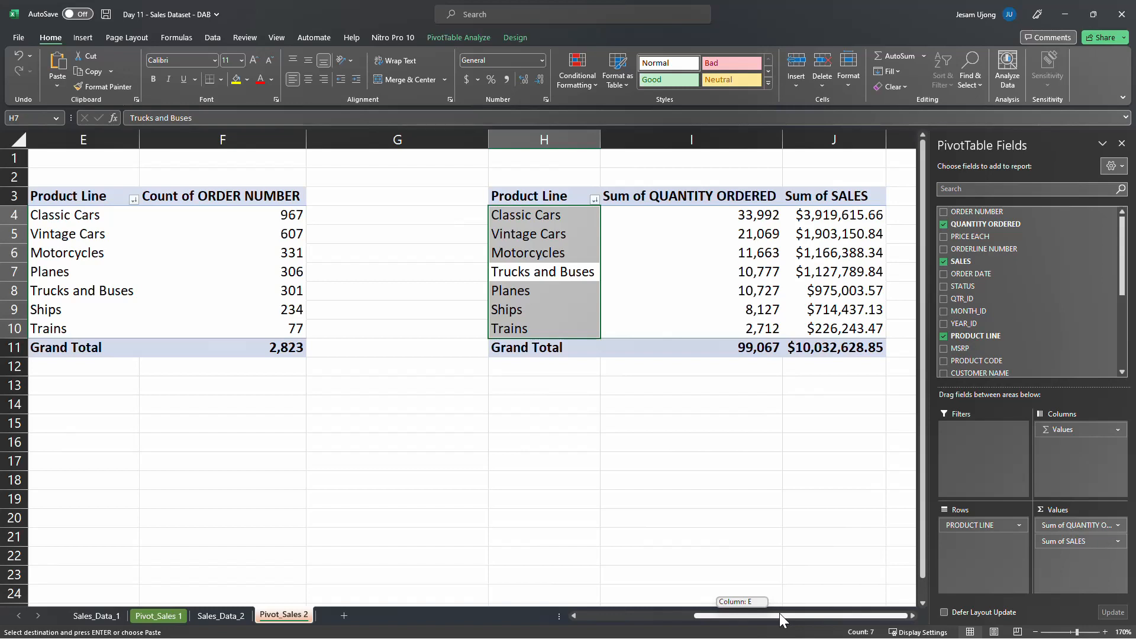
drag(779, 618, 779, 617)
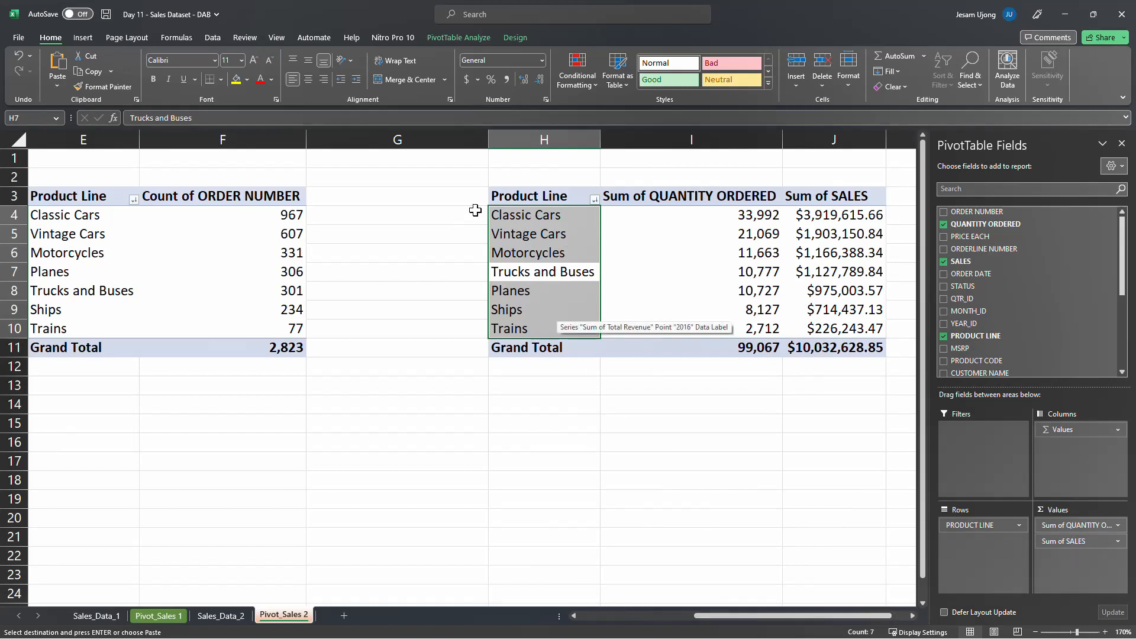
click(450, 196)
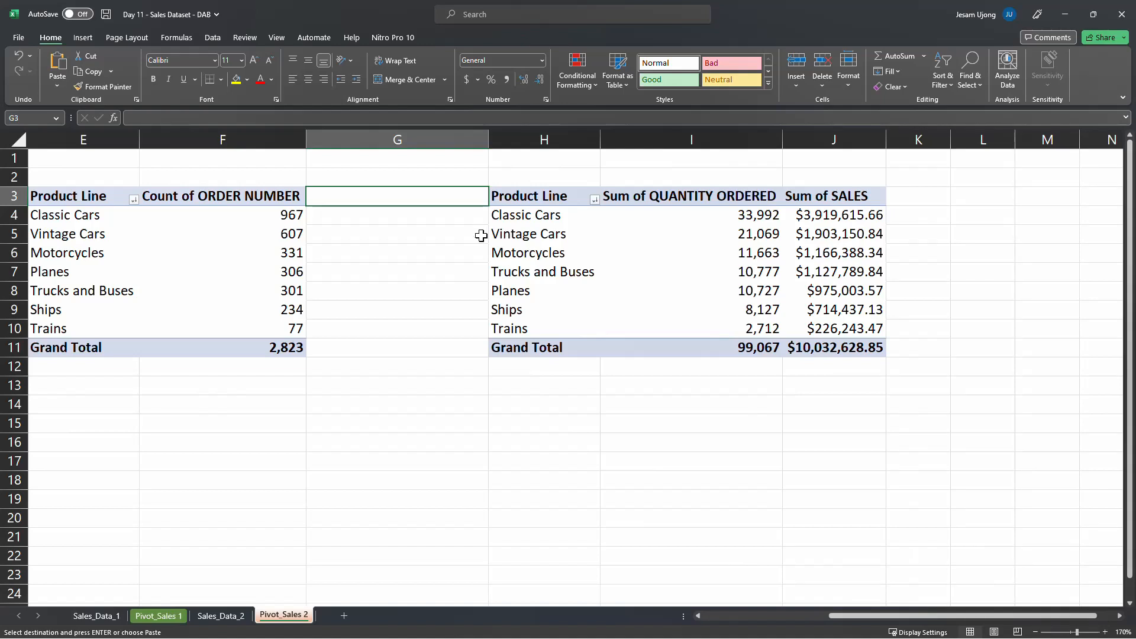
right_click(454, 195)
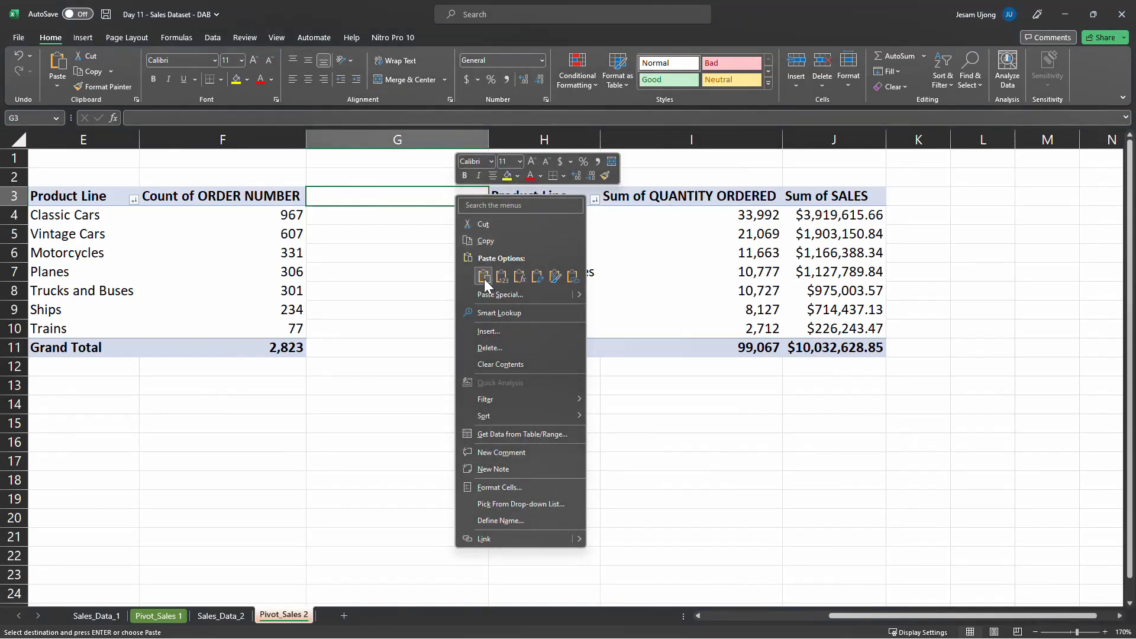
click(417, 245)
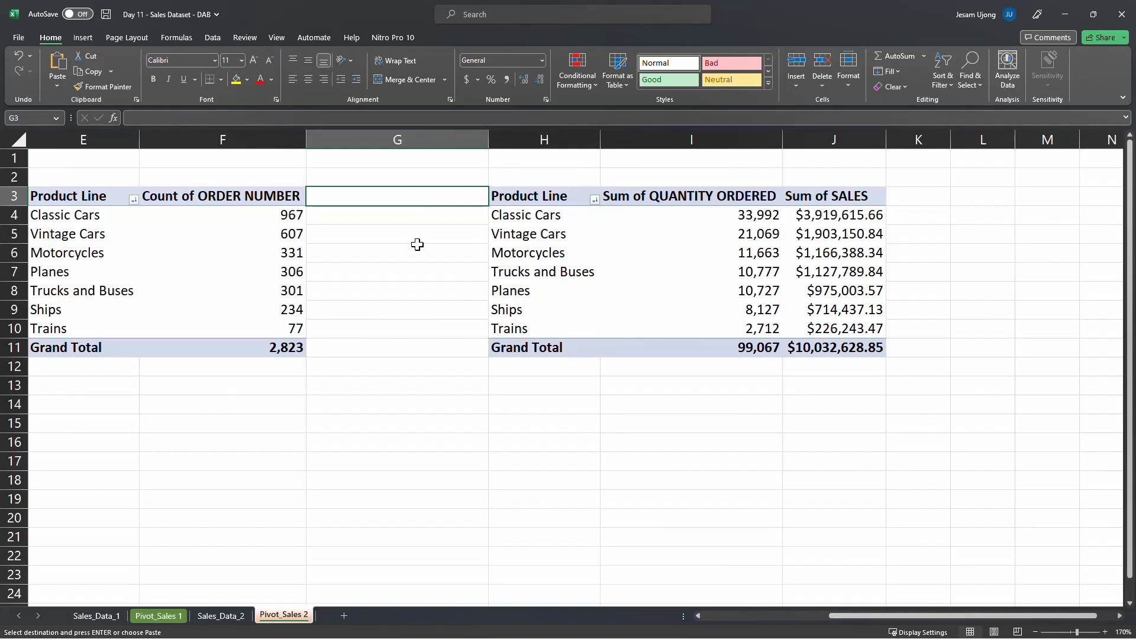
Delete the duplicate pivot table in H3:J11 and return to the order-count pivot table on Pivot_Sales 2
drag(532, 194, 845, 353)
key(Delete)
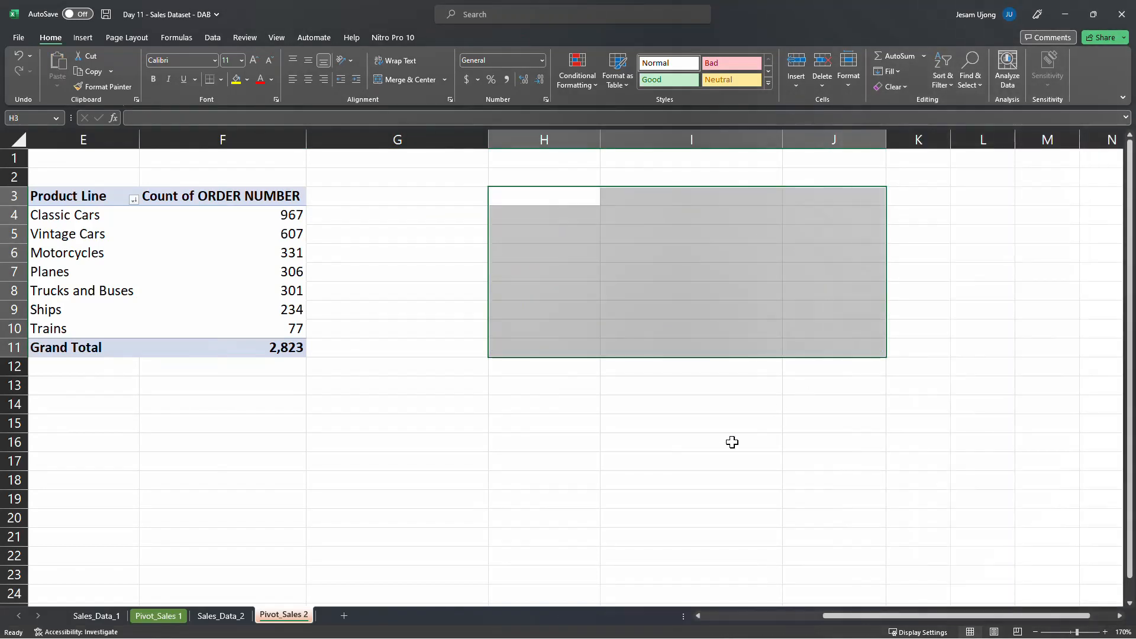
drag(858, 616, 609, 620)
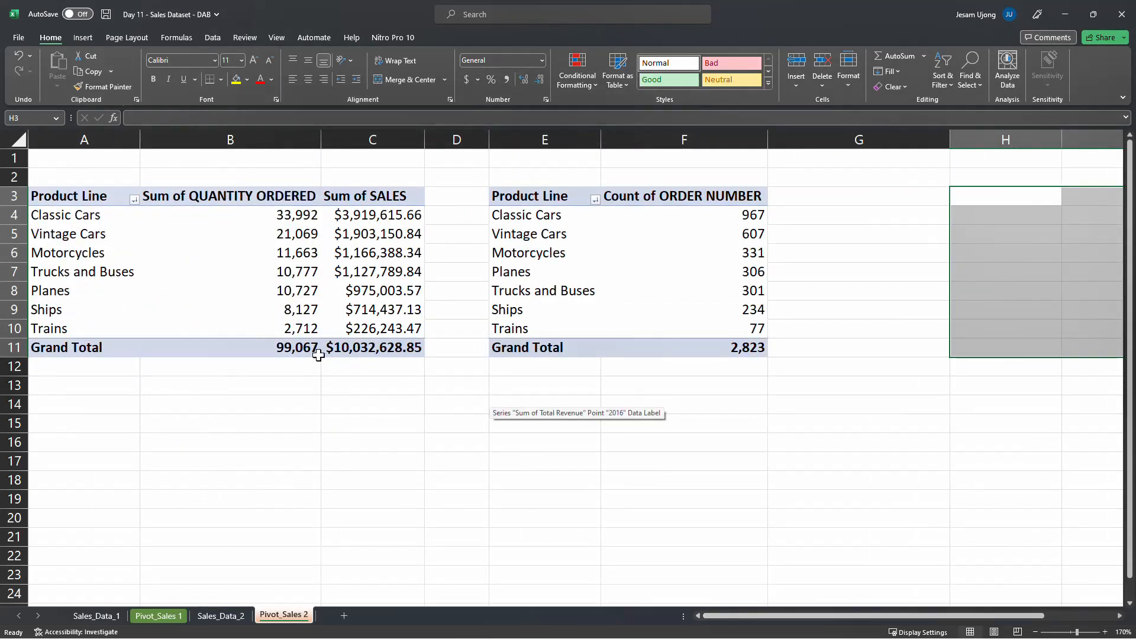
click(536, 274)
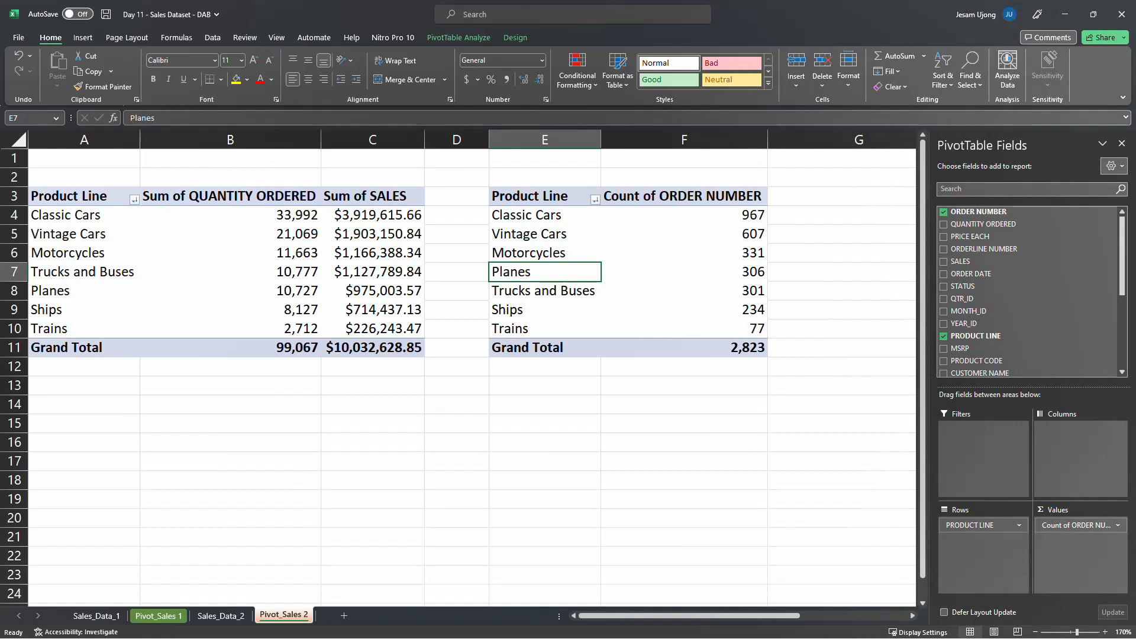
key(alt+Tab)
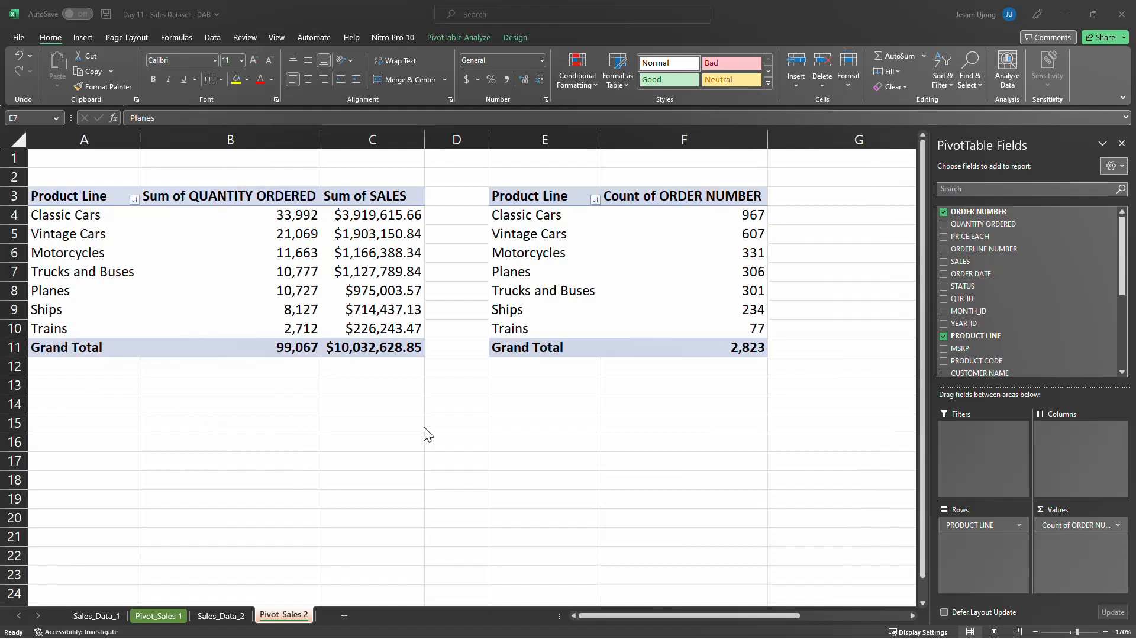
click(574, 298)
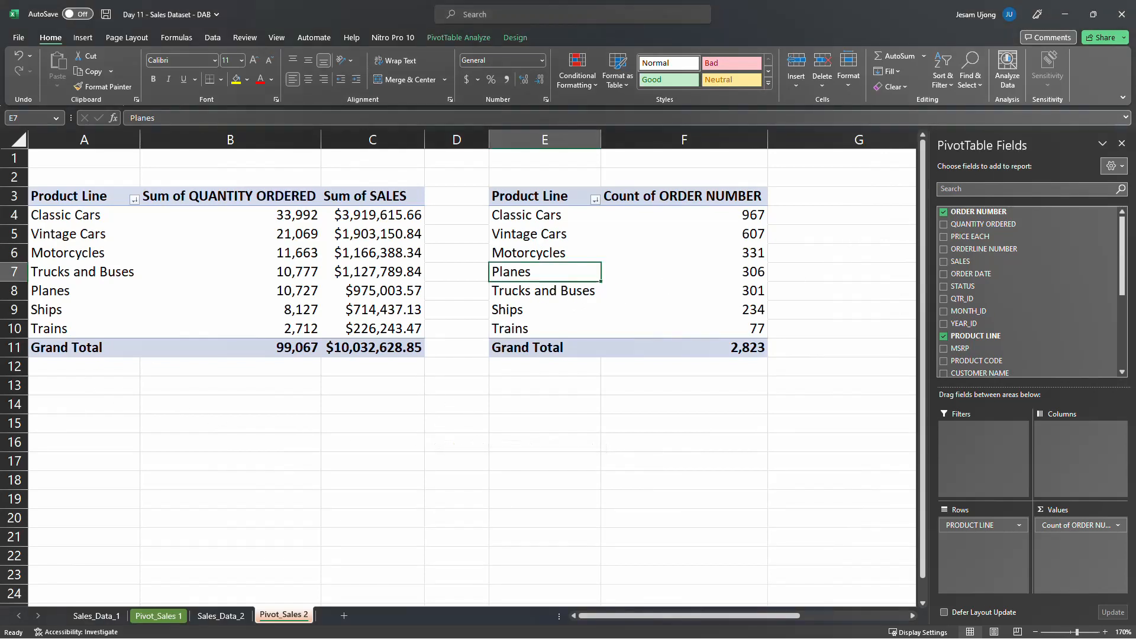
key(alt+Tab)
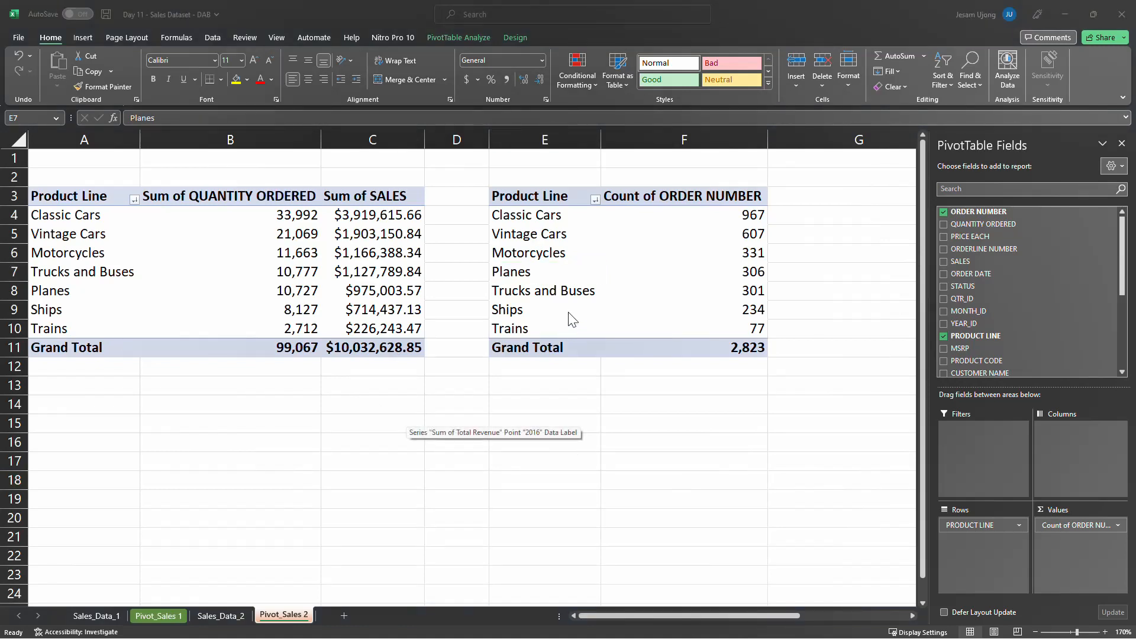
key(alt+Tab)
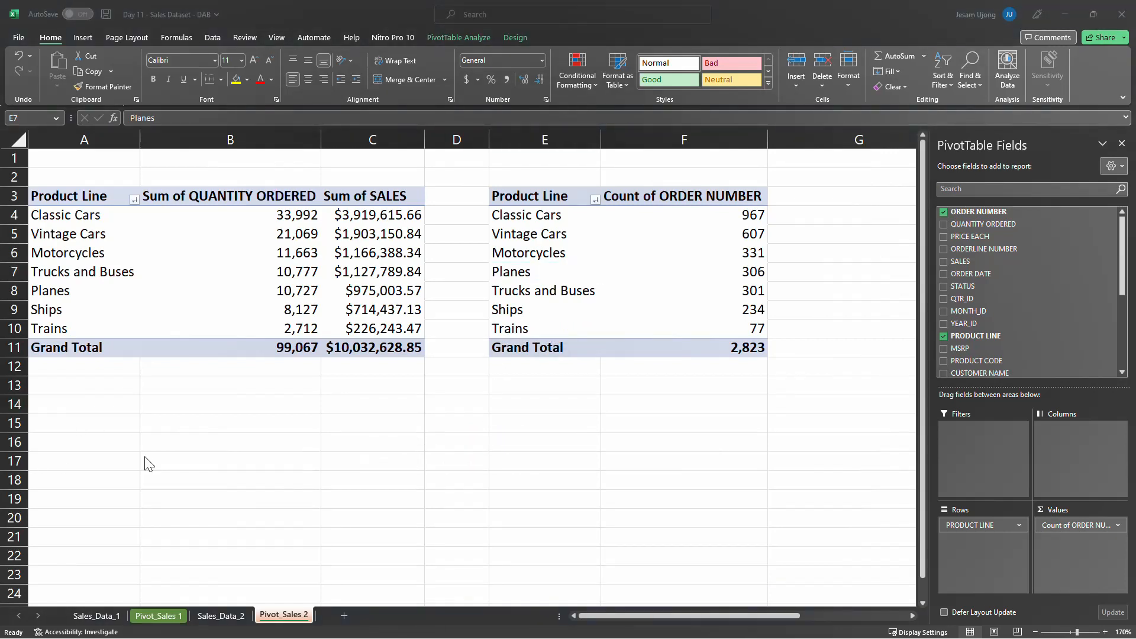
click(228, 367)
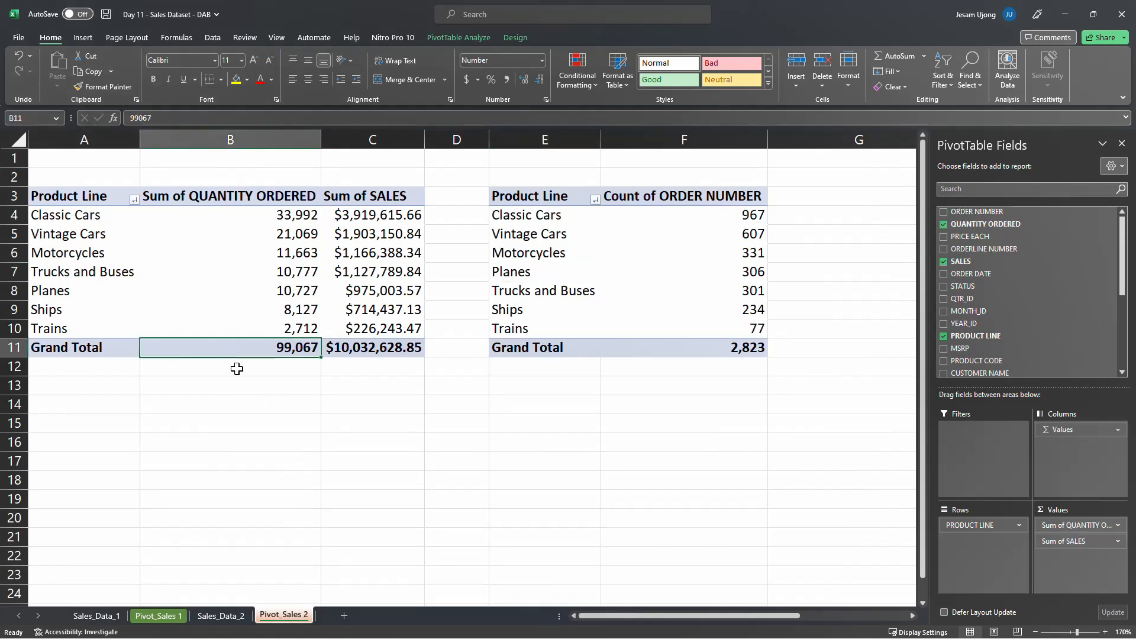
click(236, 387)
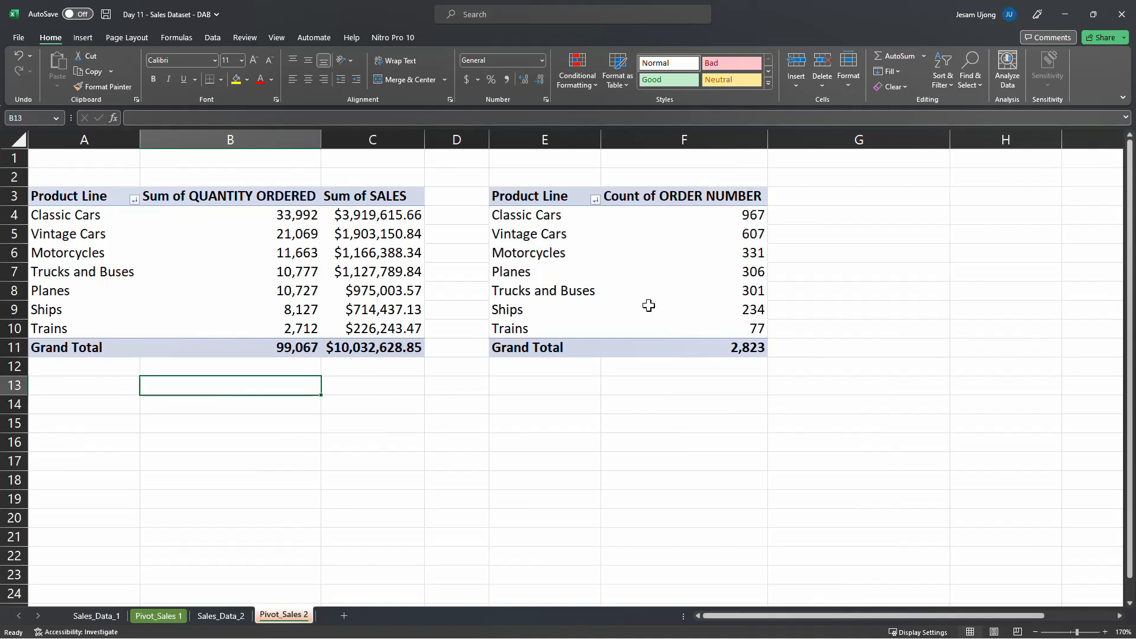
Examine the Order ID column alongside the regional records on Sales_Data_1
click(110, 621)
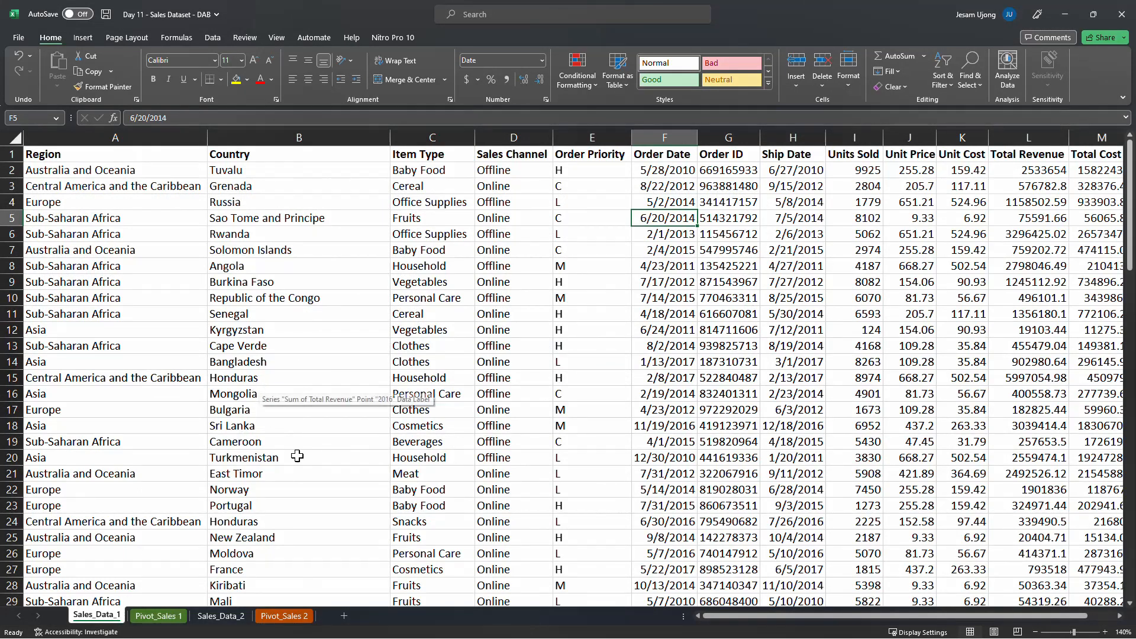
drag(720, 616, 733, 616)
click(665, 137)
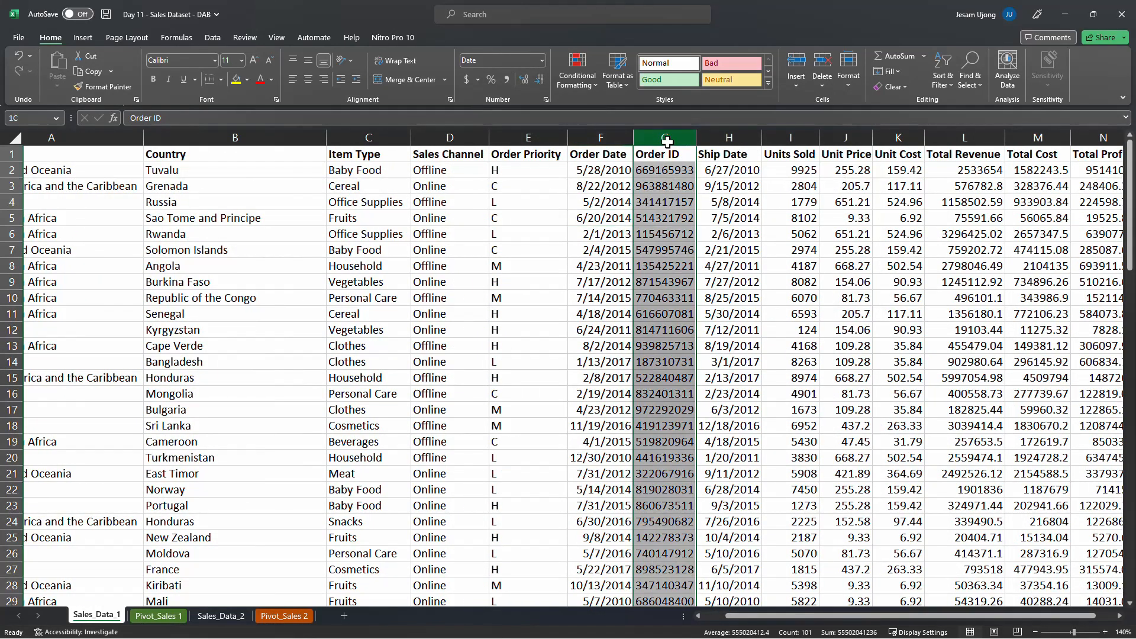
click(133, 332)
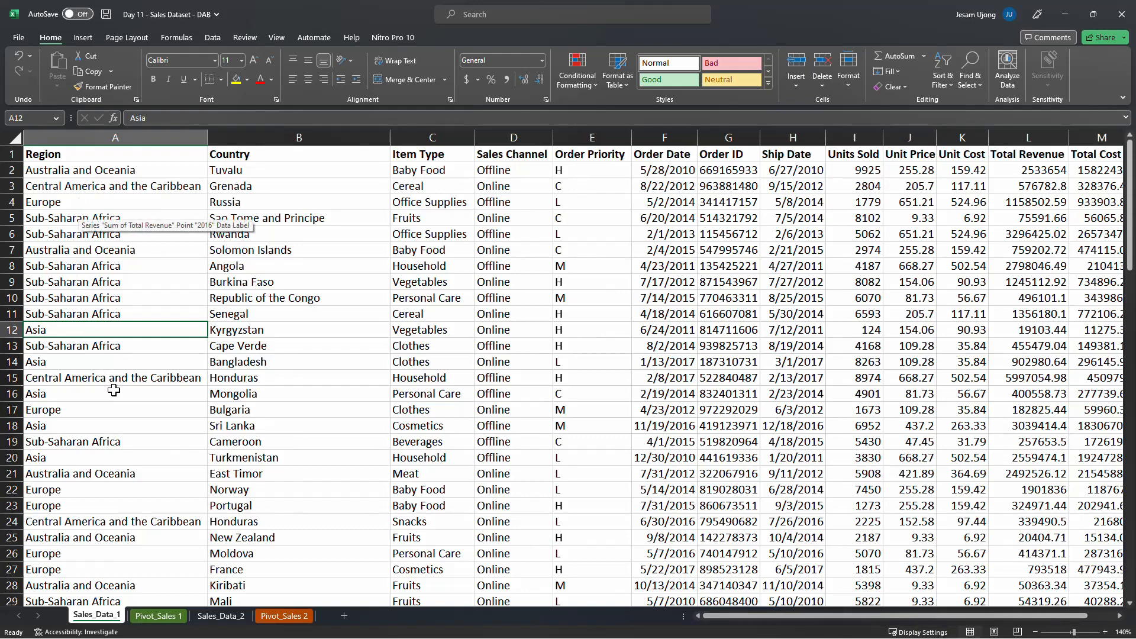
Compare the Revenue by Region pivot table on Pivot_Sales 1 with its source records on Sales_Data_1
click(158, 616)
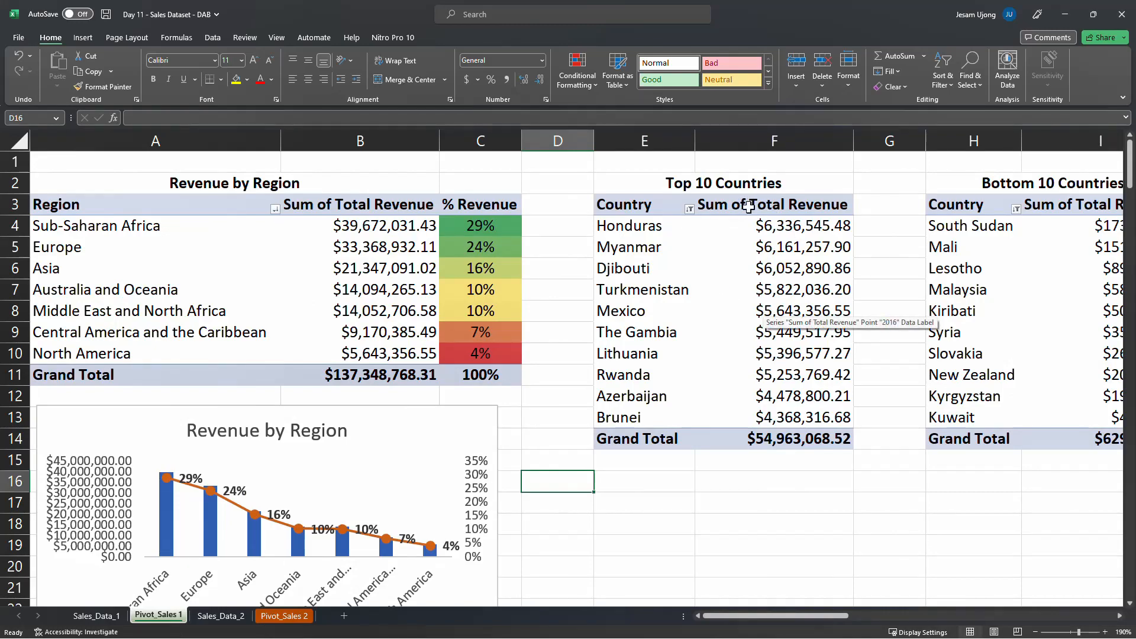
click(102, 617)
click(159, 616)
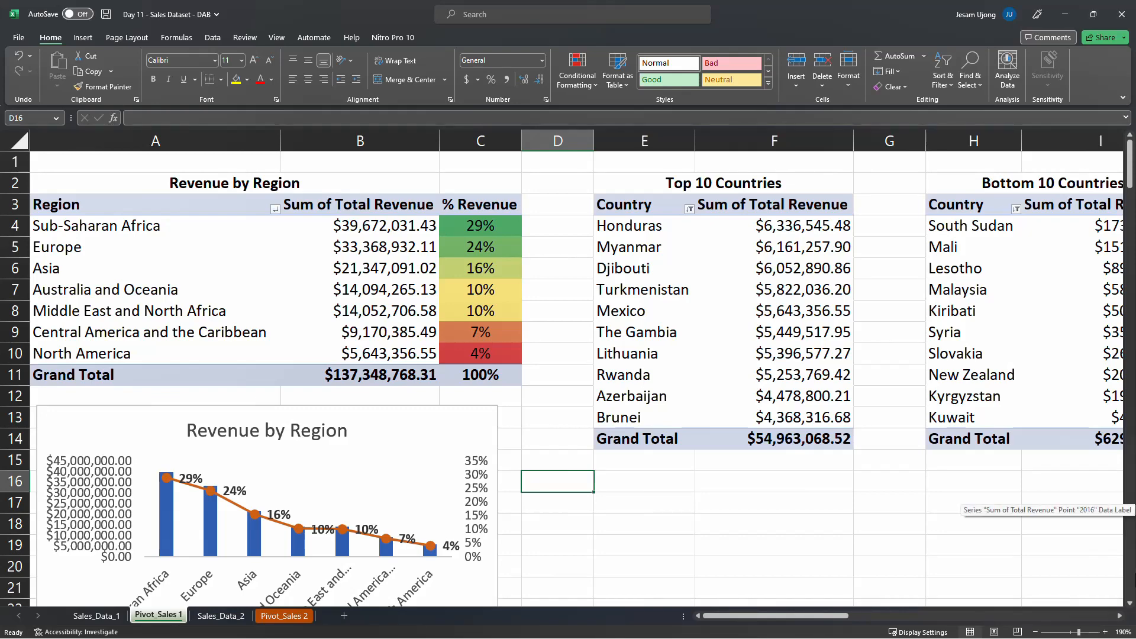
click(96, 616)
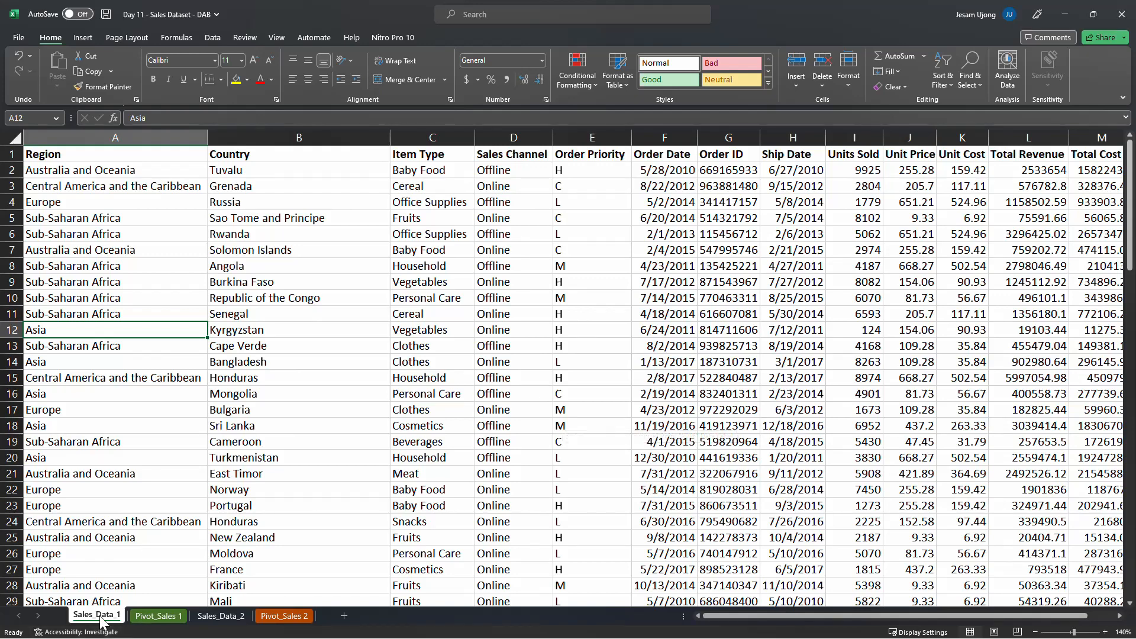
Review the Count of ORDER NUMBER column and its Classic Cars value on Pivot_Sales 2
click(352, 244)
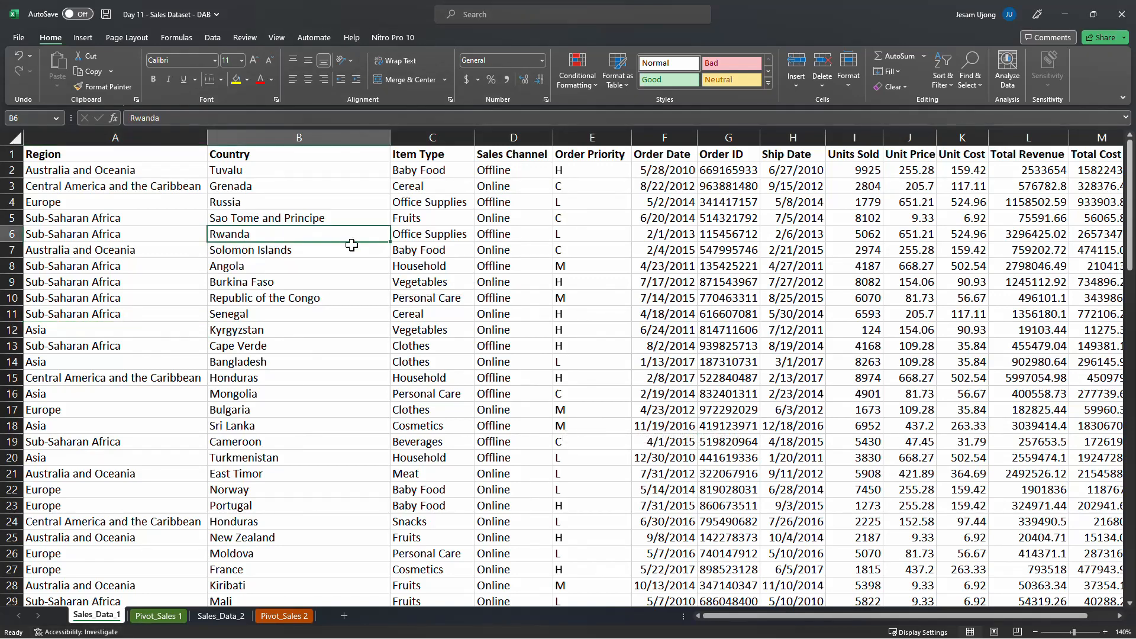
click(158, 616)
click(283, 616)
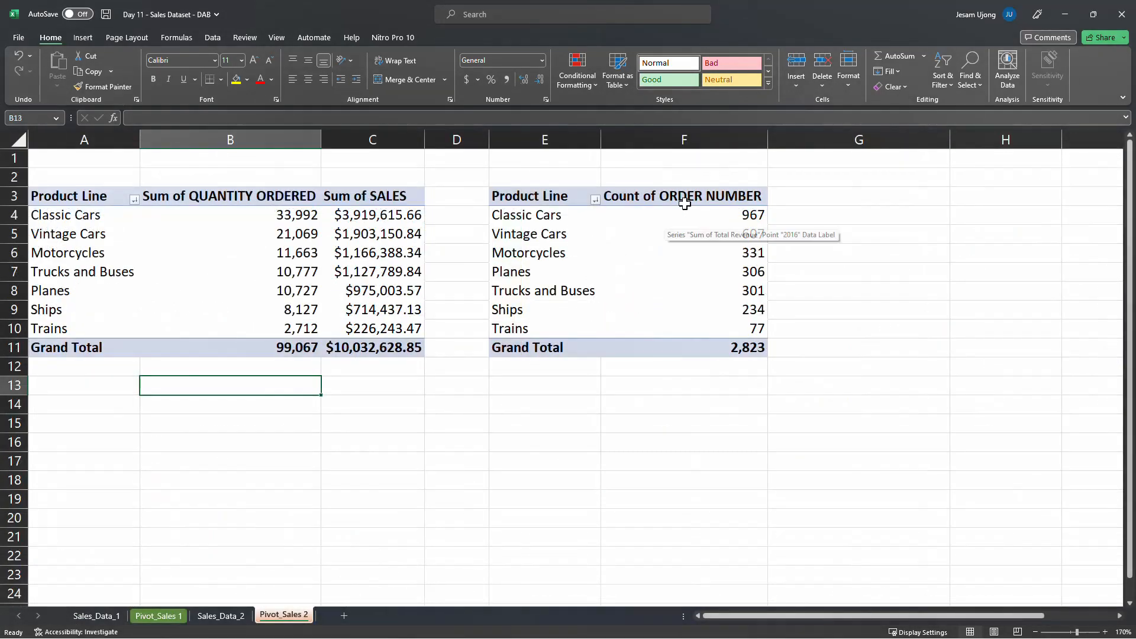
click(699, 197)
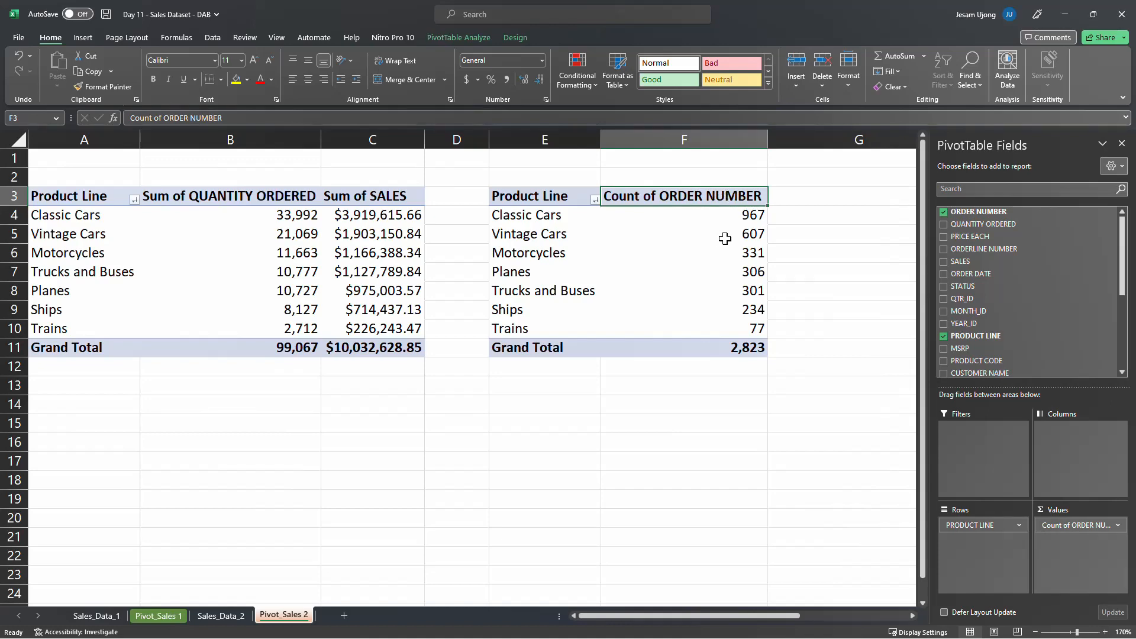
click(710, 220)
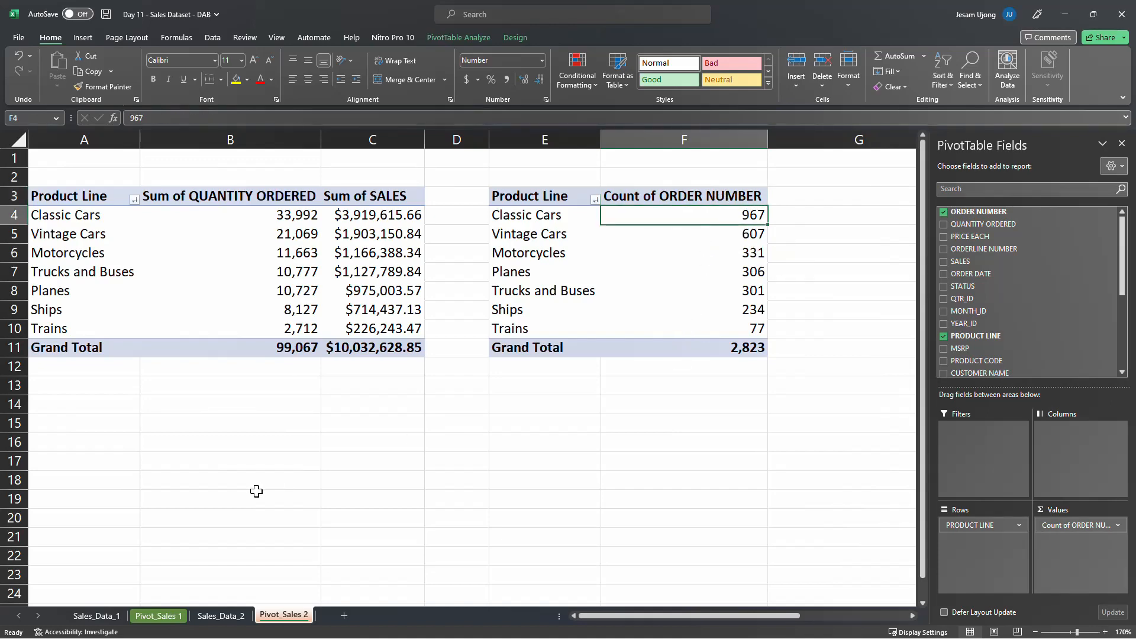
Examine the Australia and Oceania records in rows 2 and 7, individual Order ID entries and the Region column on Sales_Data_1
click(155, 615)
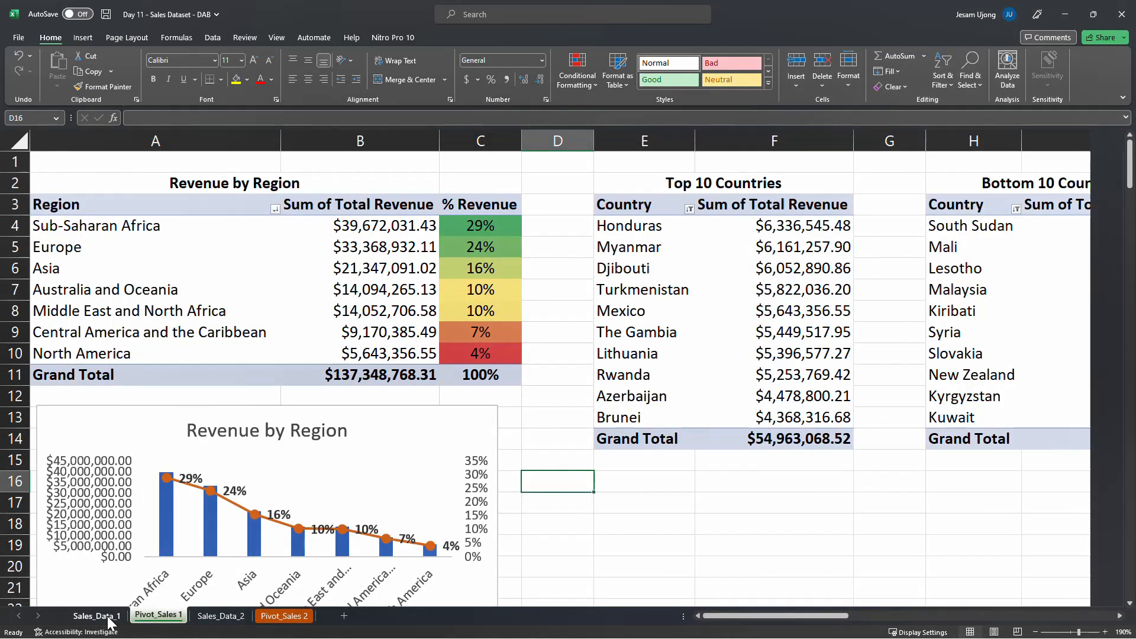
click(108, 619)
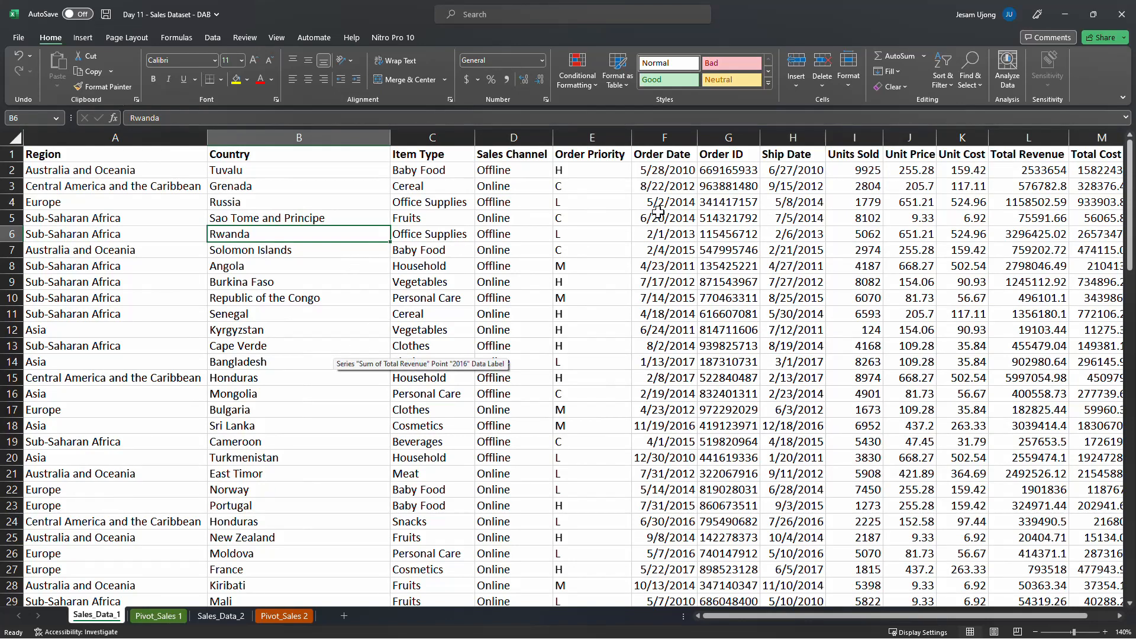
click(59, 171)
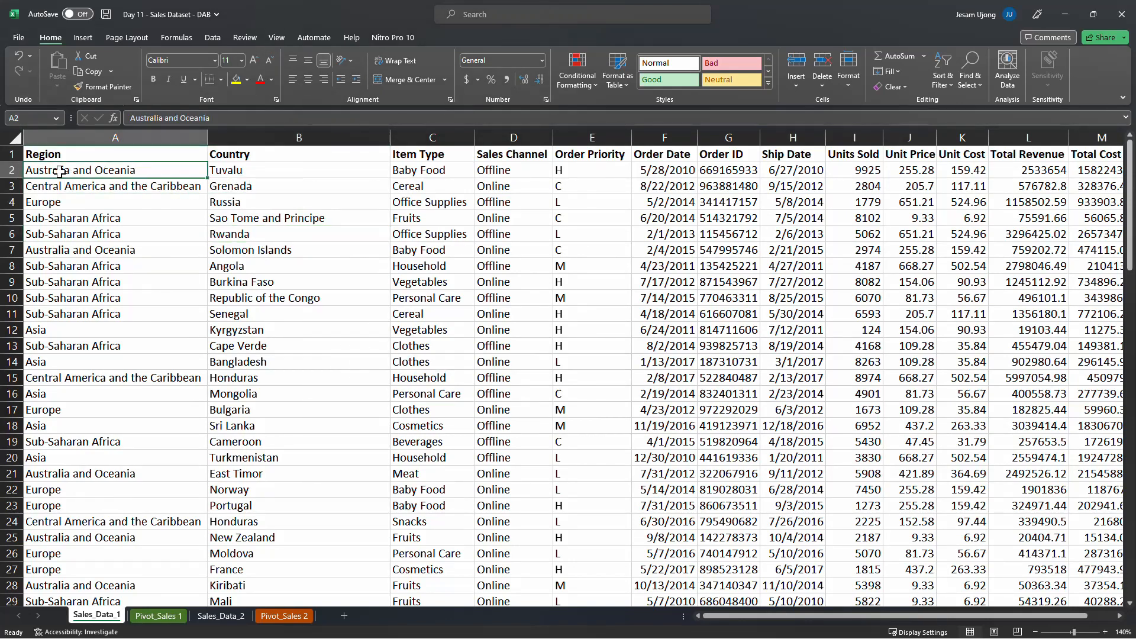
click(6, 171)
click(7, 249)
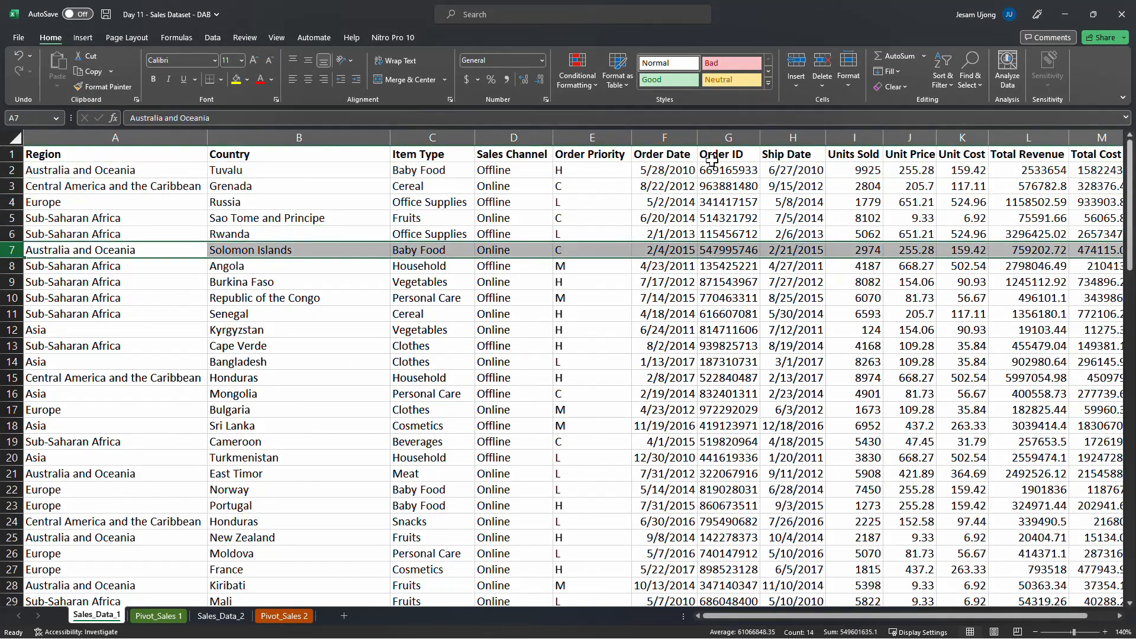
click(733, 170)
click(734, 202)
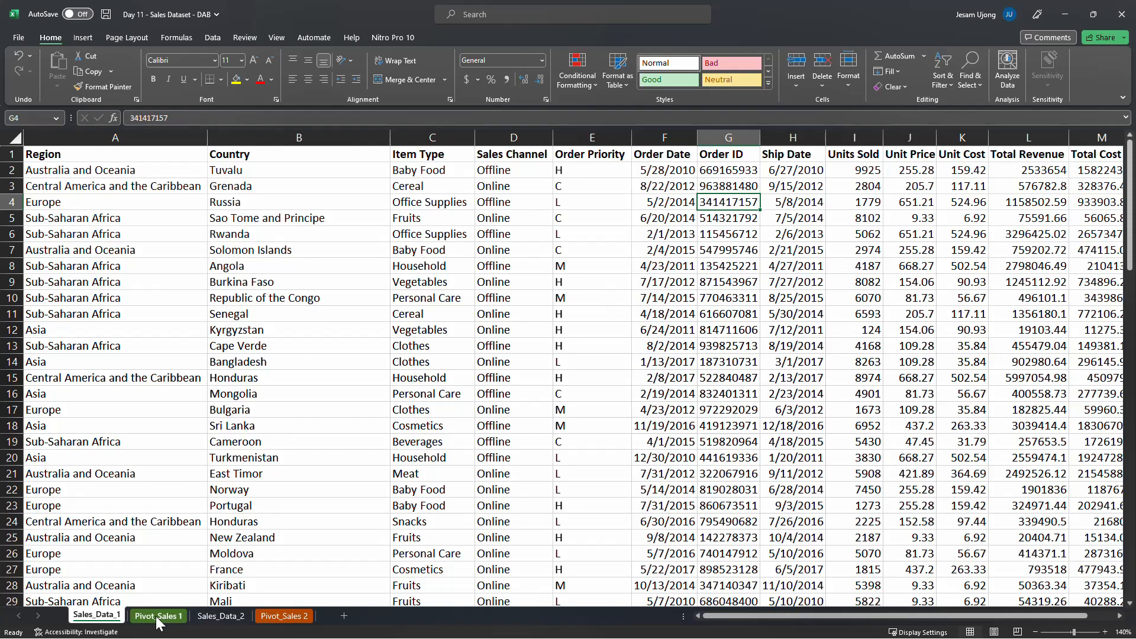
click(100, 137)
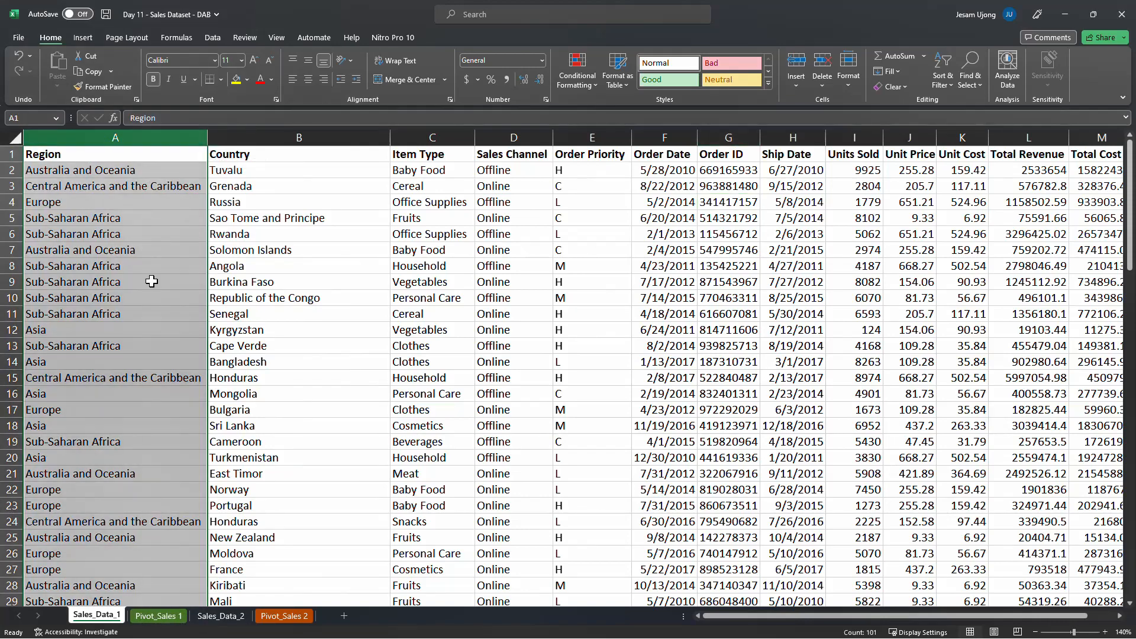
Compare the product line list on Pivot_Sales 2 with the regions on Sales_Data_1 and Pivot_Sales 1, and view the Sales_Data_2 records
click(290, 618)
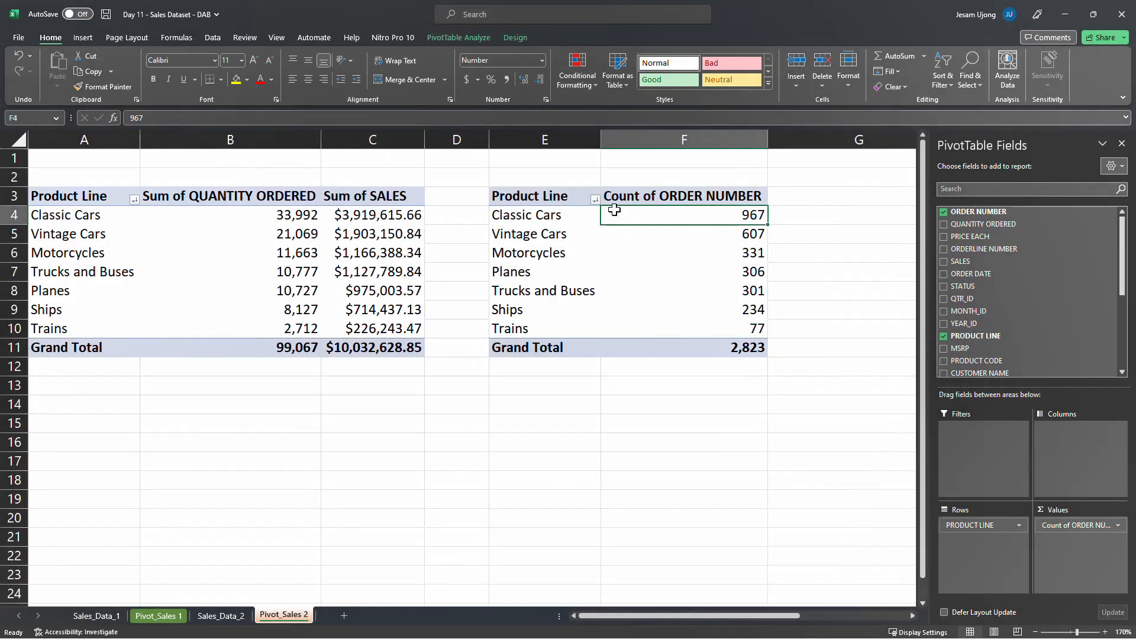
click(553, 224)
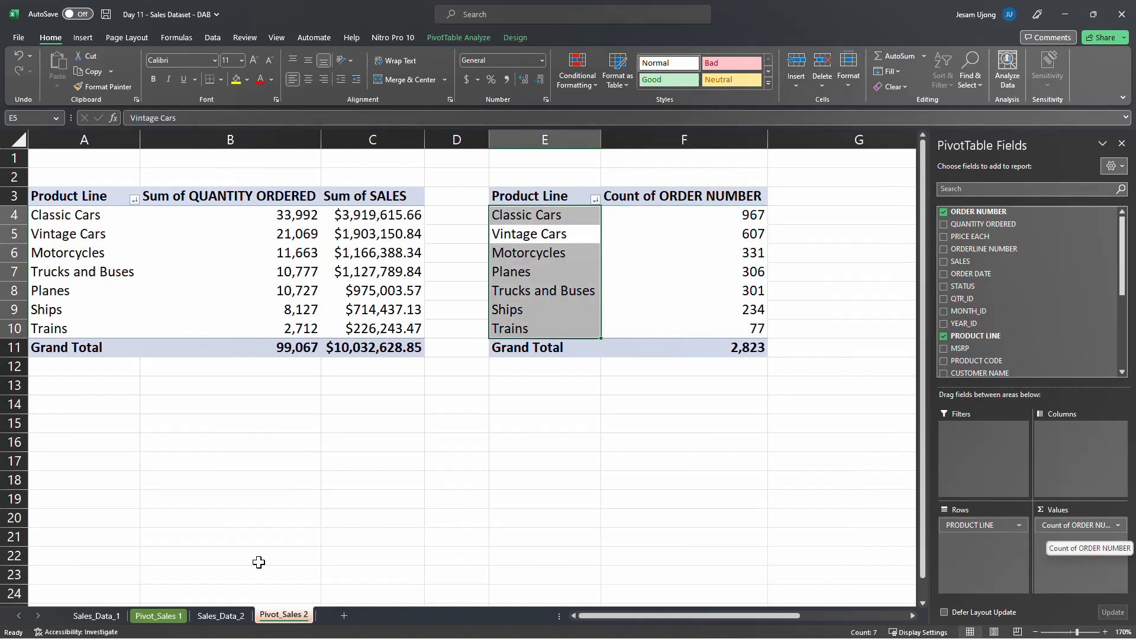
click(113, 616)
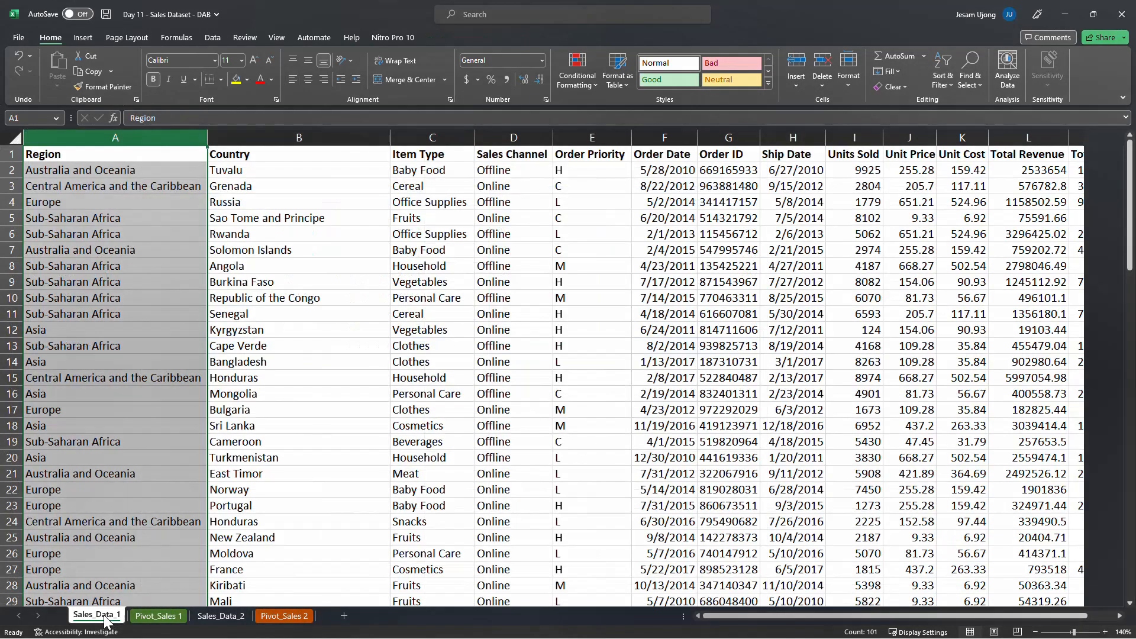
click(161, 299)
click(158, 616)
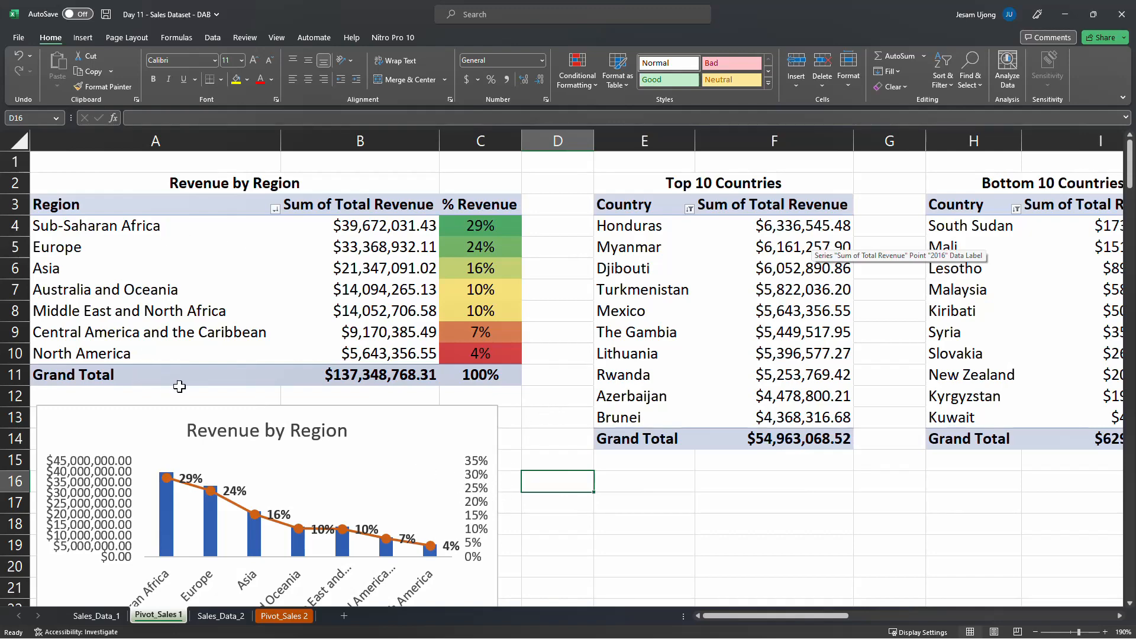
click(748, 519)
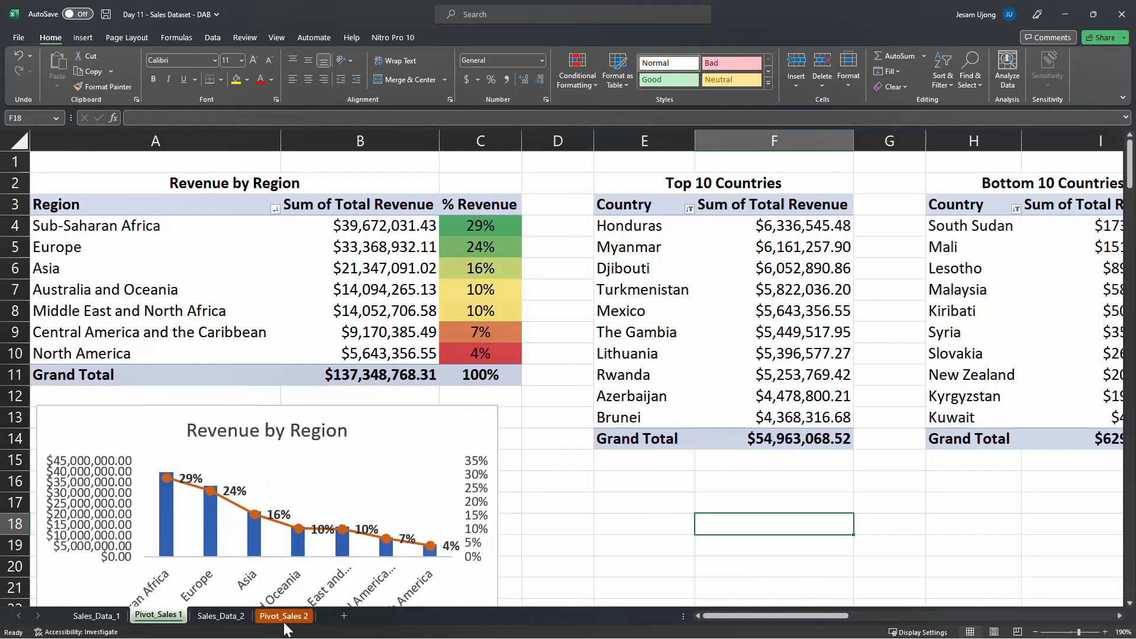
click(230, 616)
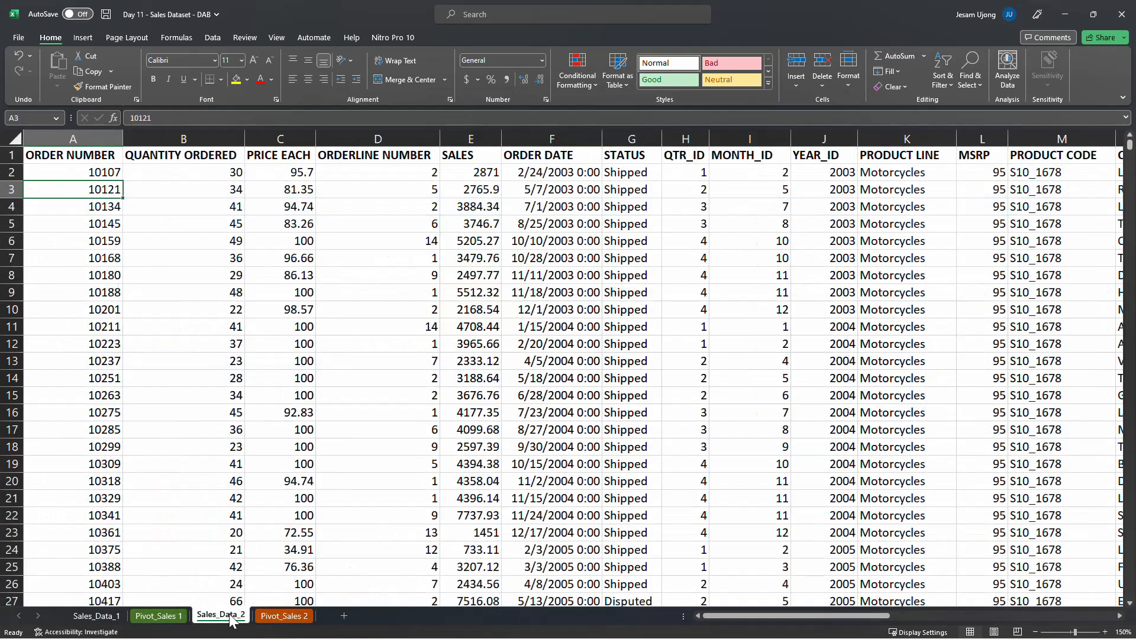
Review the Classic Cars and Vintage Cars rows of the order count pivot table on Pivot_Sales 2
click(284, 616)
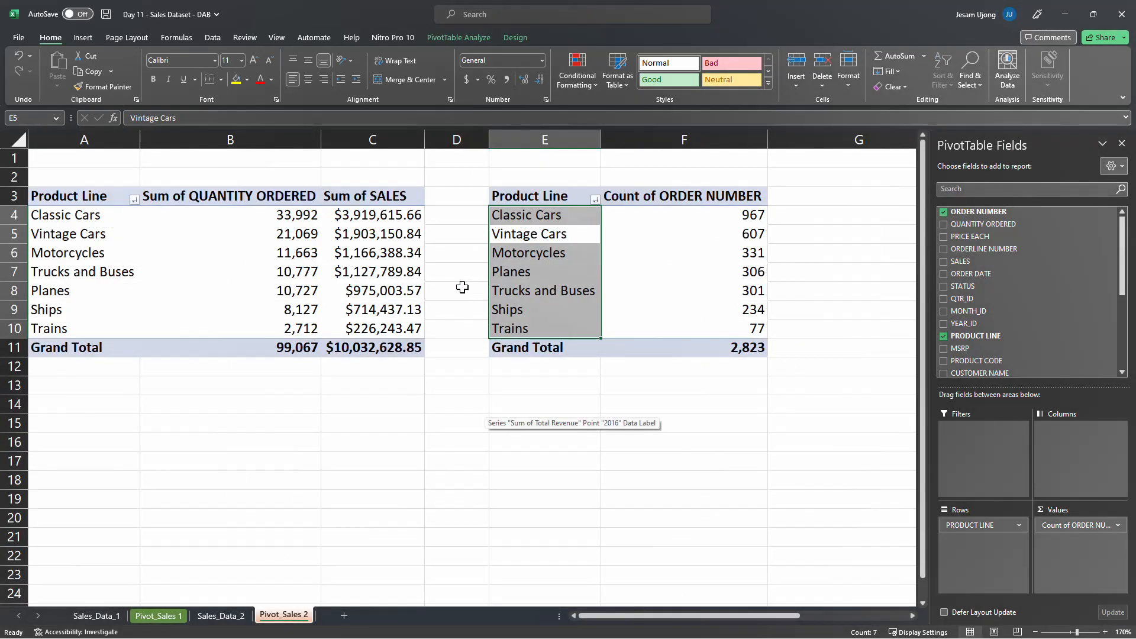
click(537, 197)
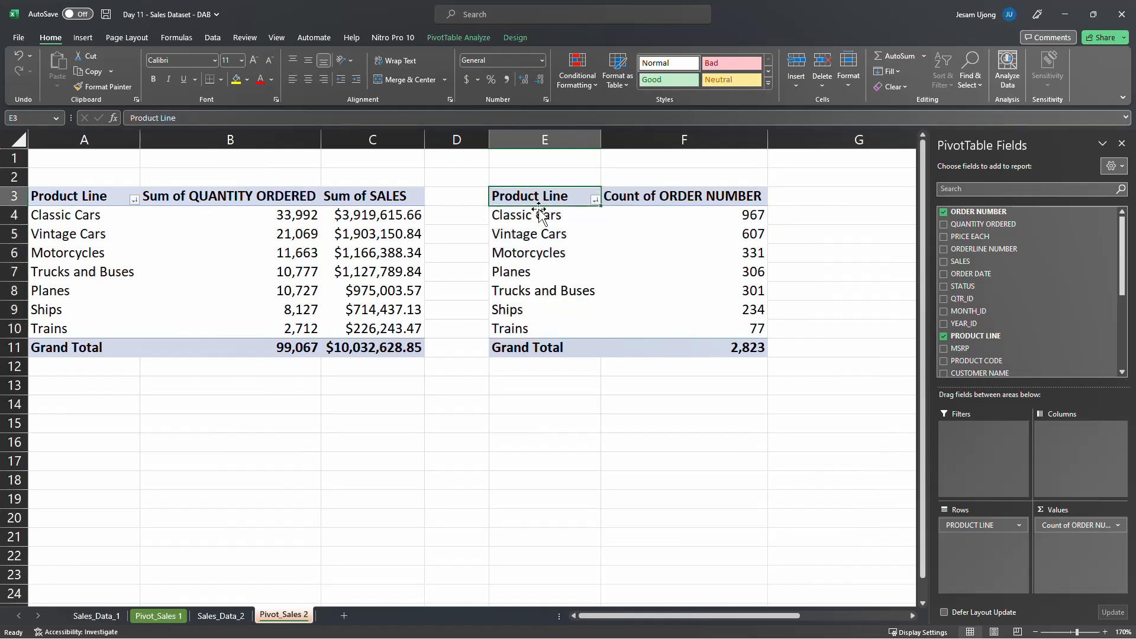
click(540, 216)
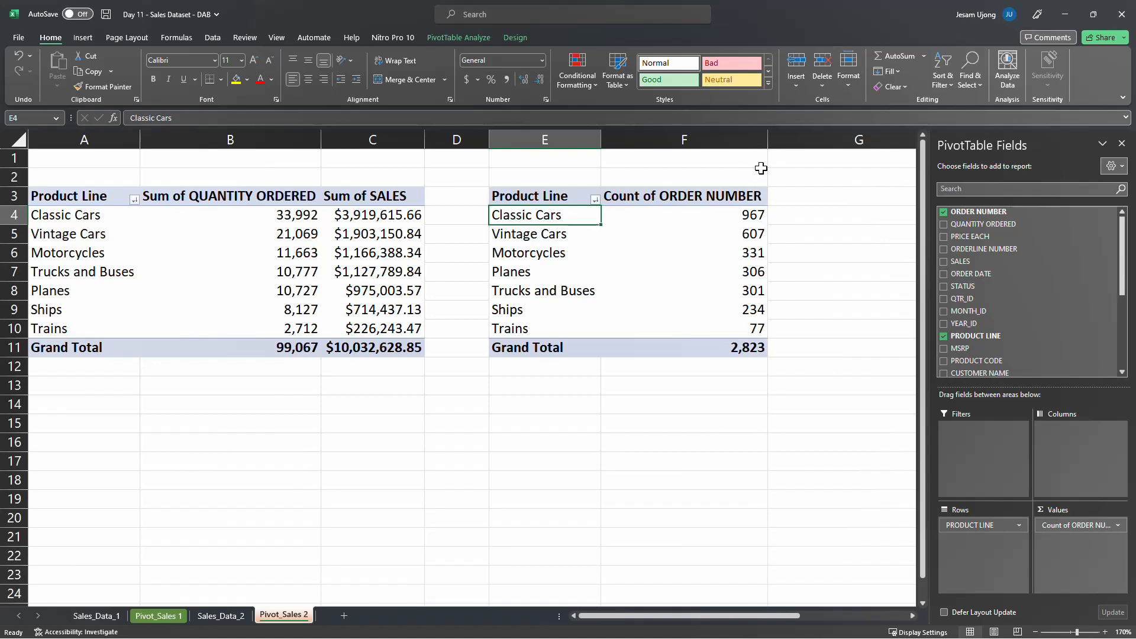
click(715, 230)
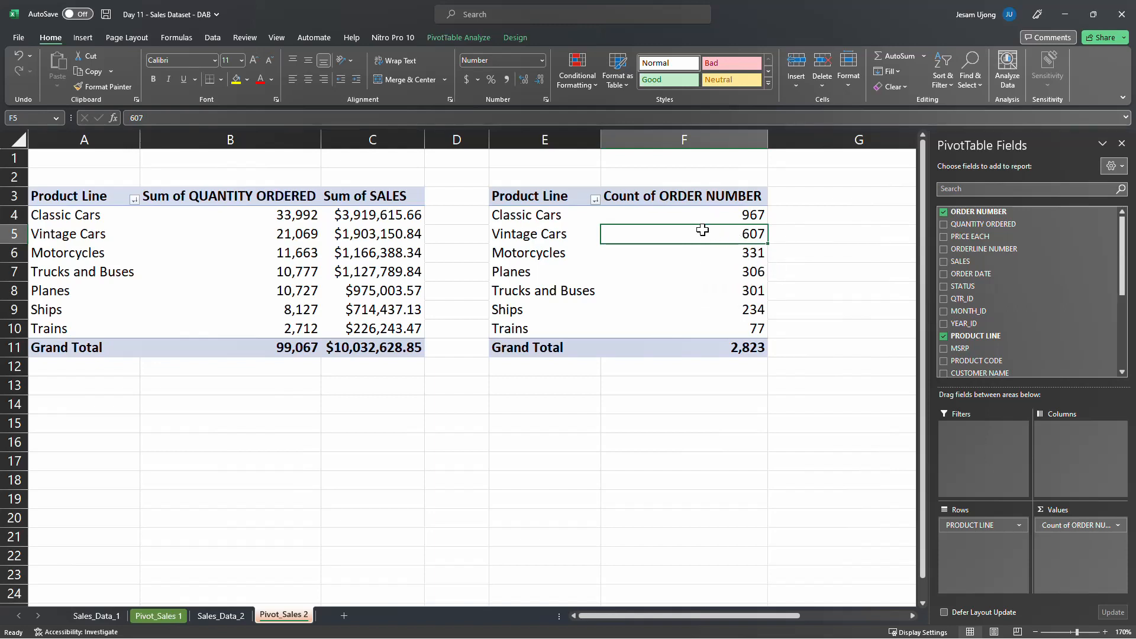
mouse_move(703, 231)
click(710, 214)
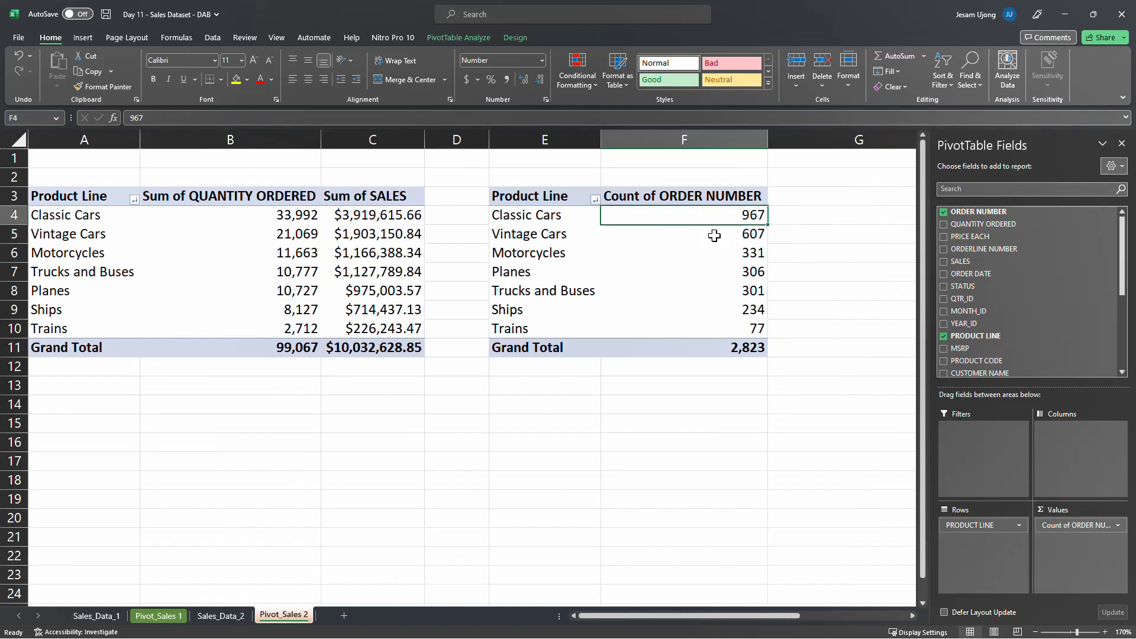
Summarize the ORDER NUMBER values in the order count pivot table by Count
click(716, 230)
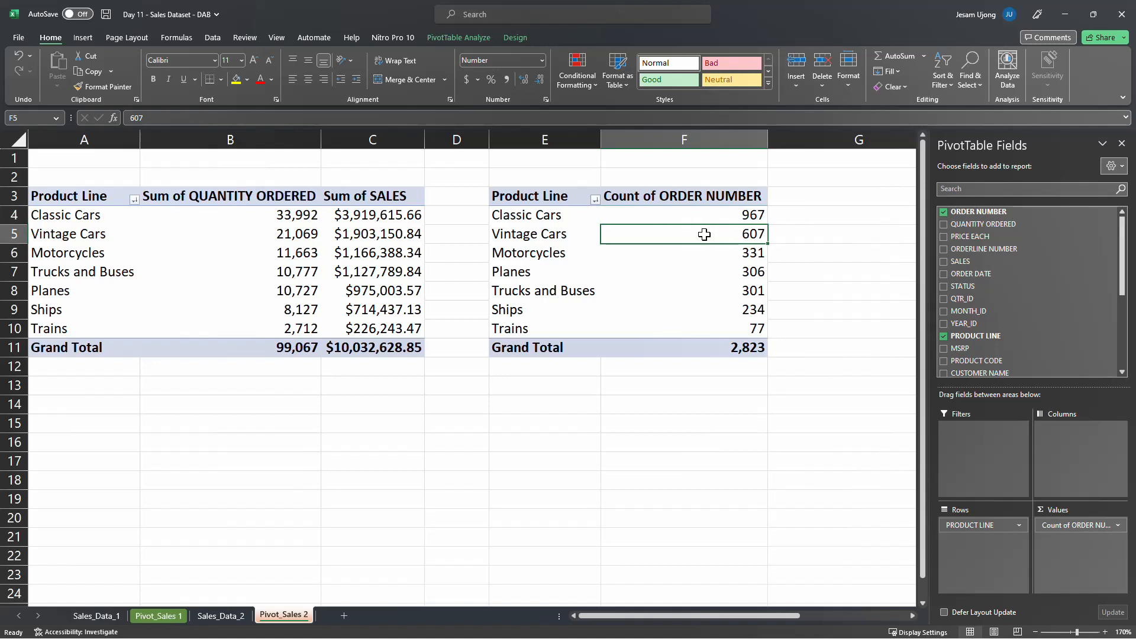
right_click(704, 235)
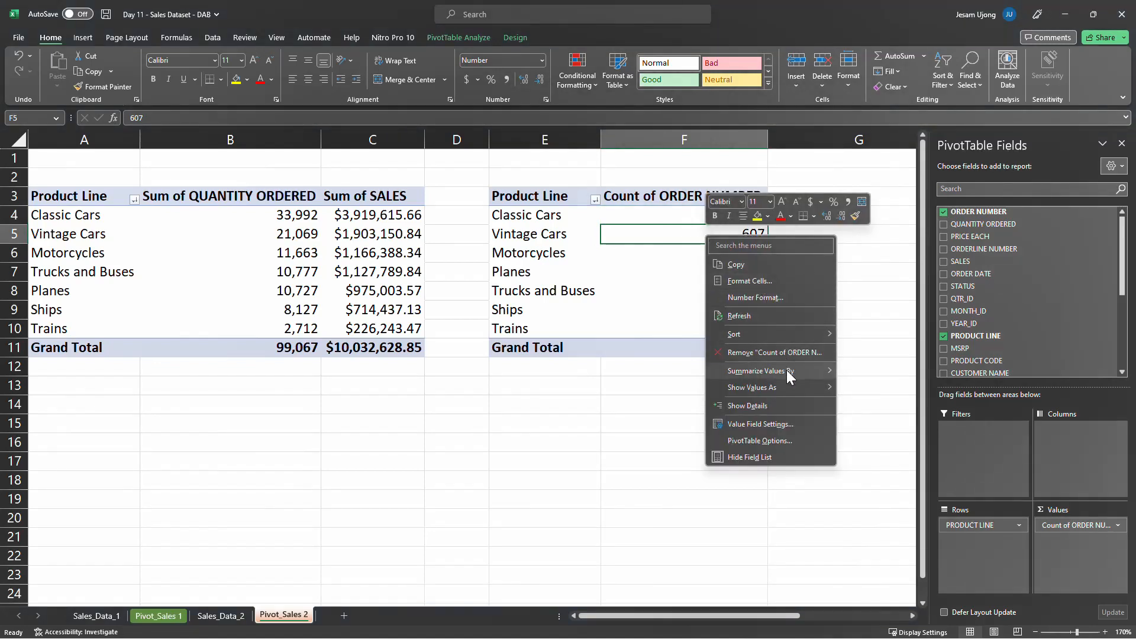
mouse_move(786, 370)
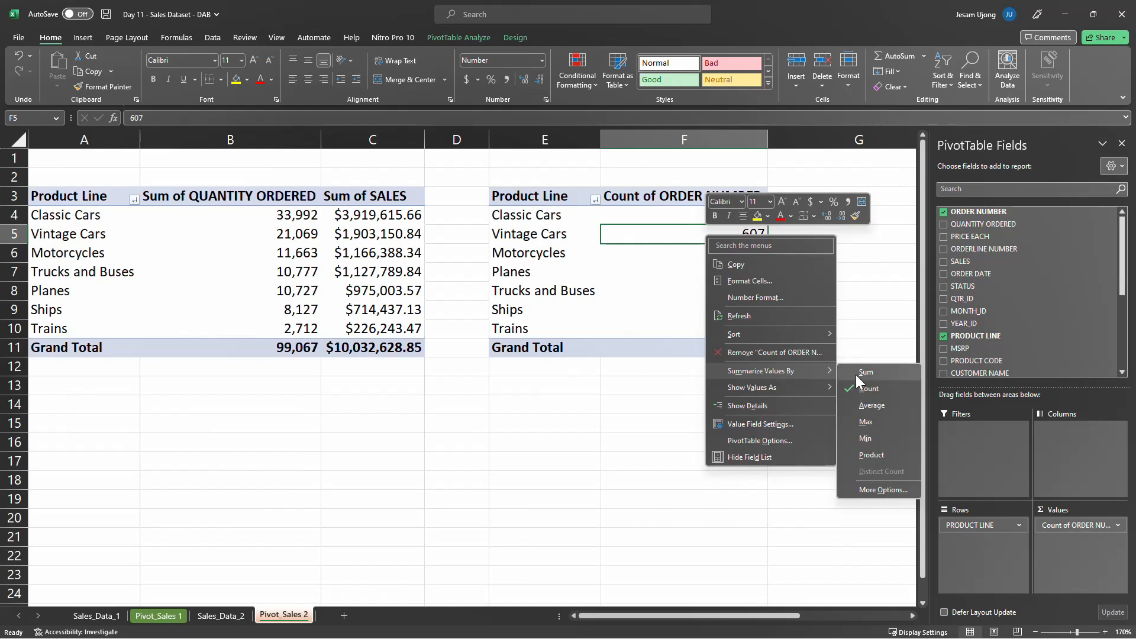
click(889, 390)
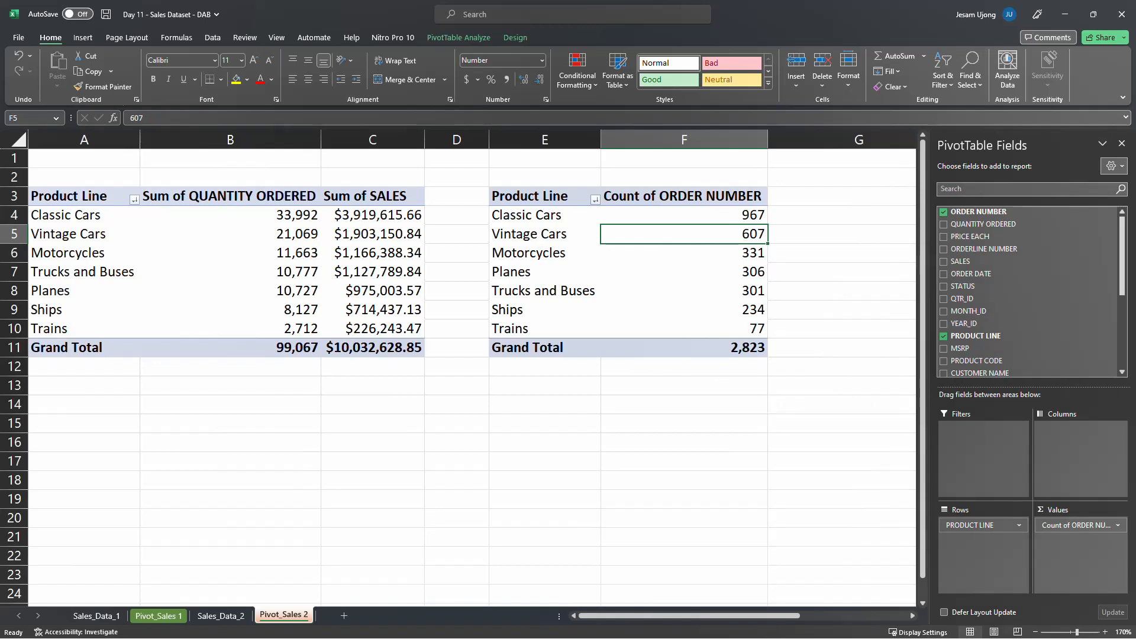
click(684, 404)
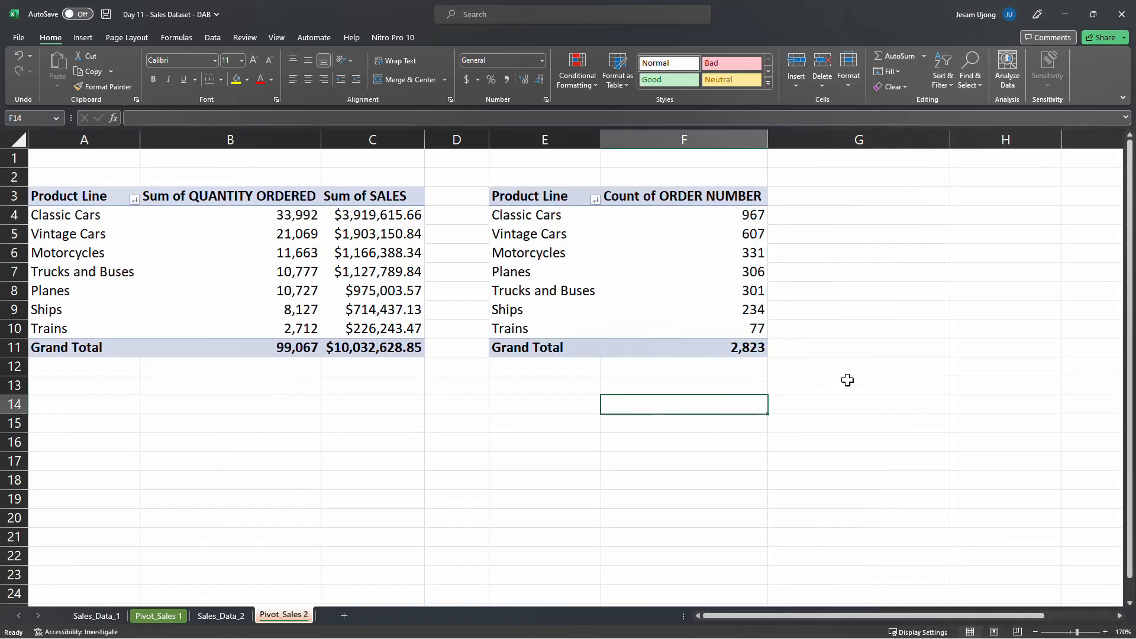
Sort the order count pivot table by Count of ORDER NUMBER from largest to smallest
click(596, 243)
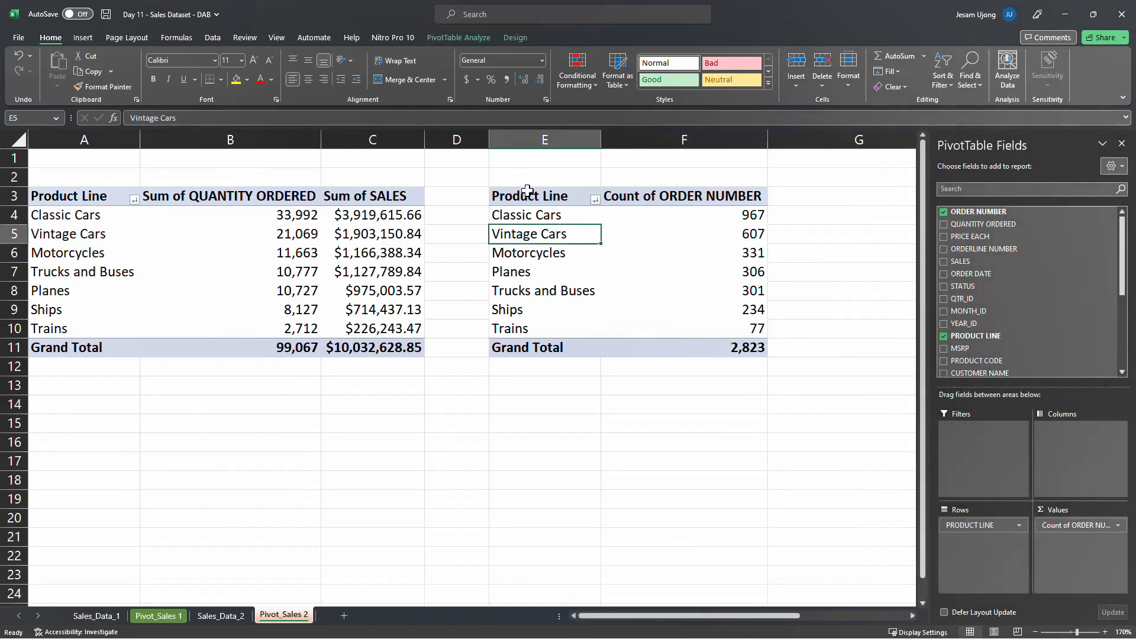
click(724, 215)
right_click(724, 215)
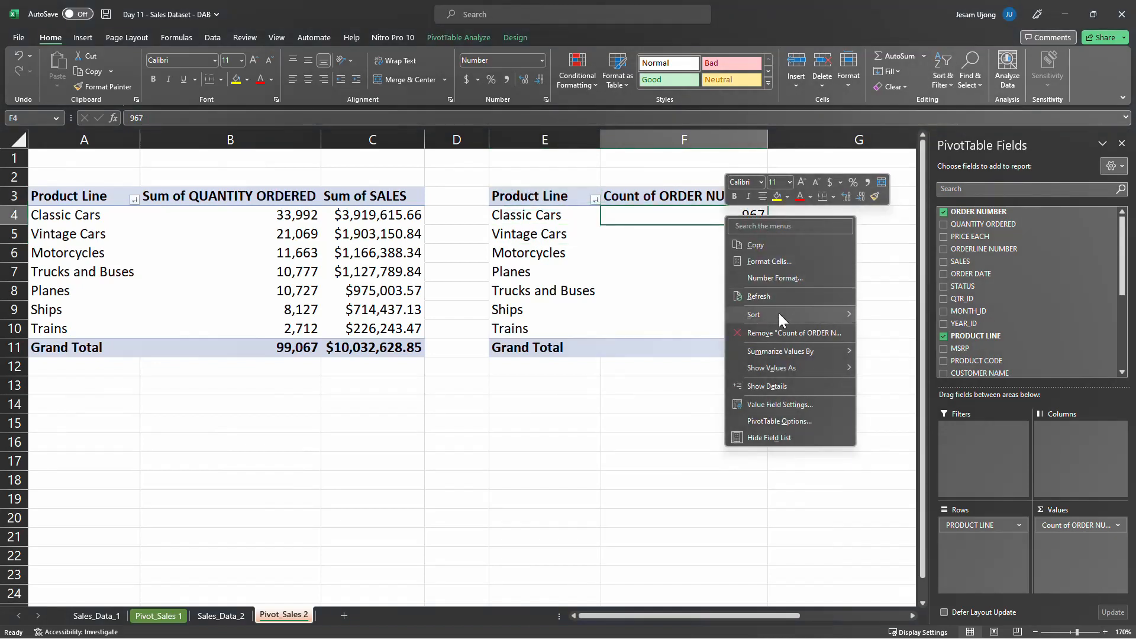
mouse_move(779, 314)
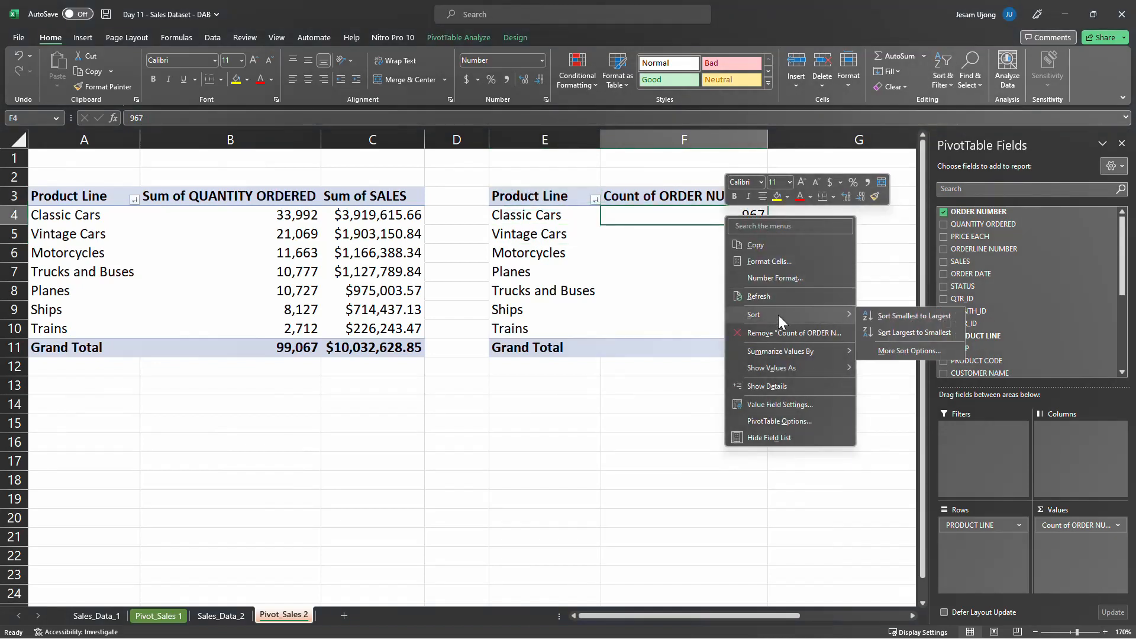
click(907, 333)
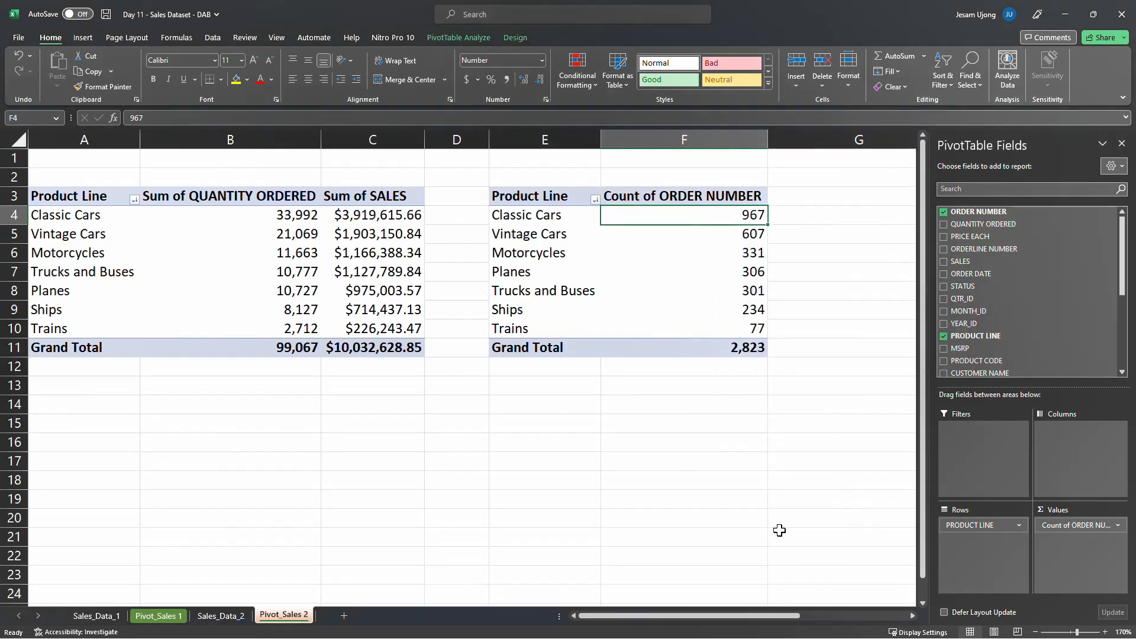
Copy the order count pivot table in E3:F11 and paste the copy at cell H3
drag(717, 617, 805, 621)
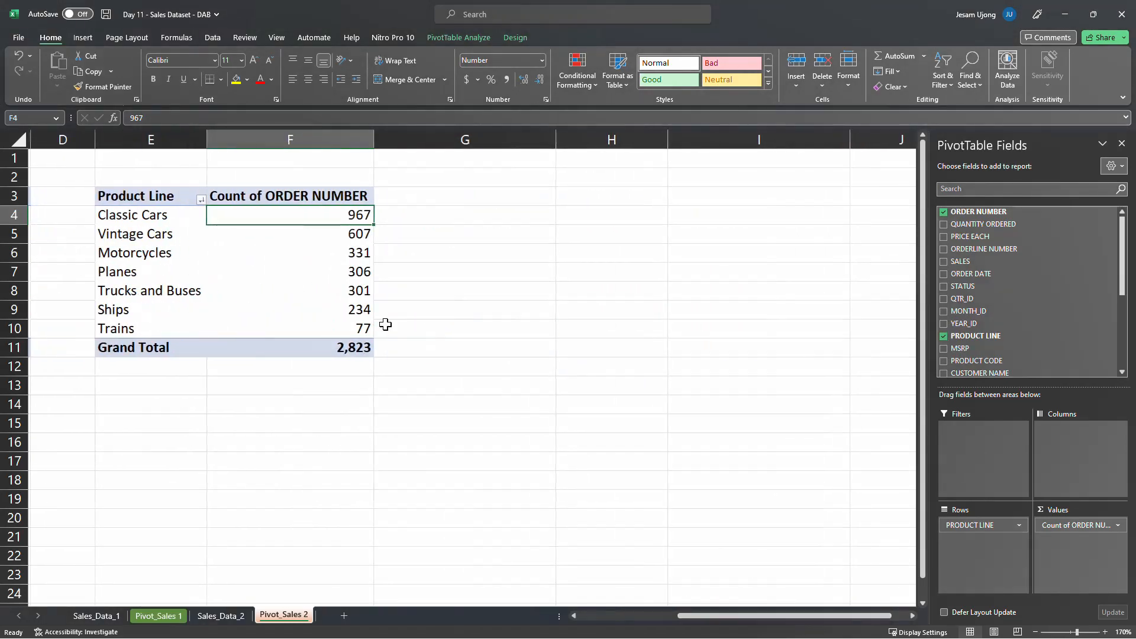
click(152, 195)
shift+click(349, 348)
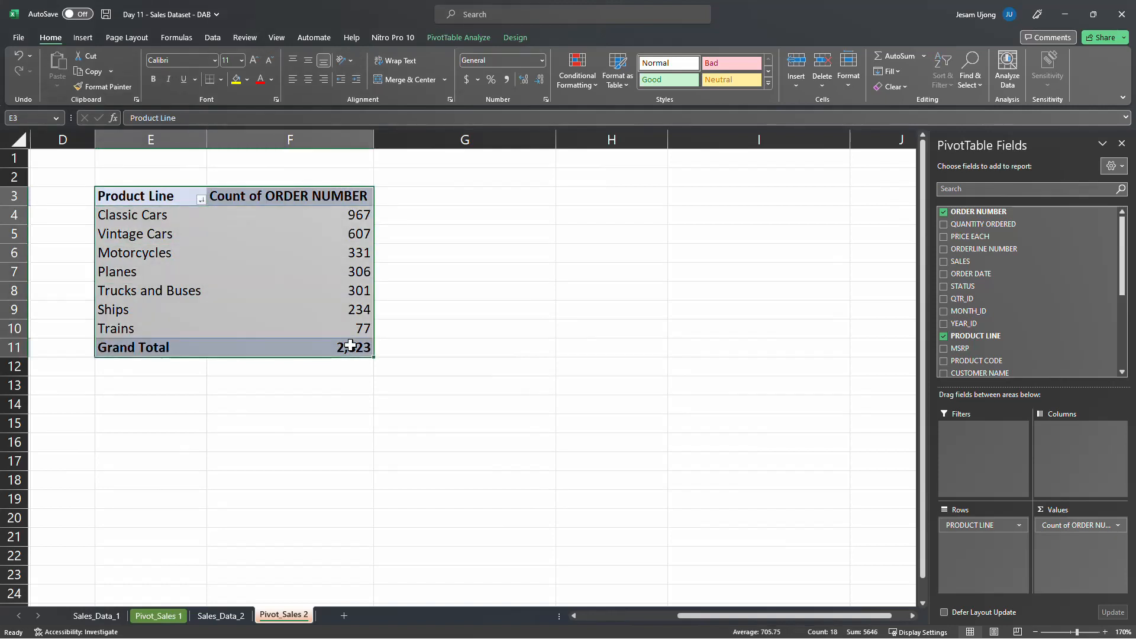
key(ctrl+c)
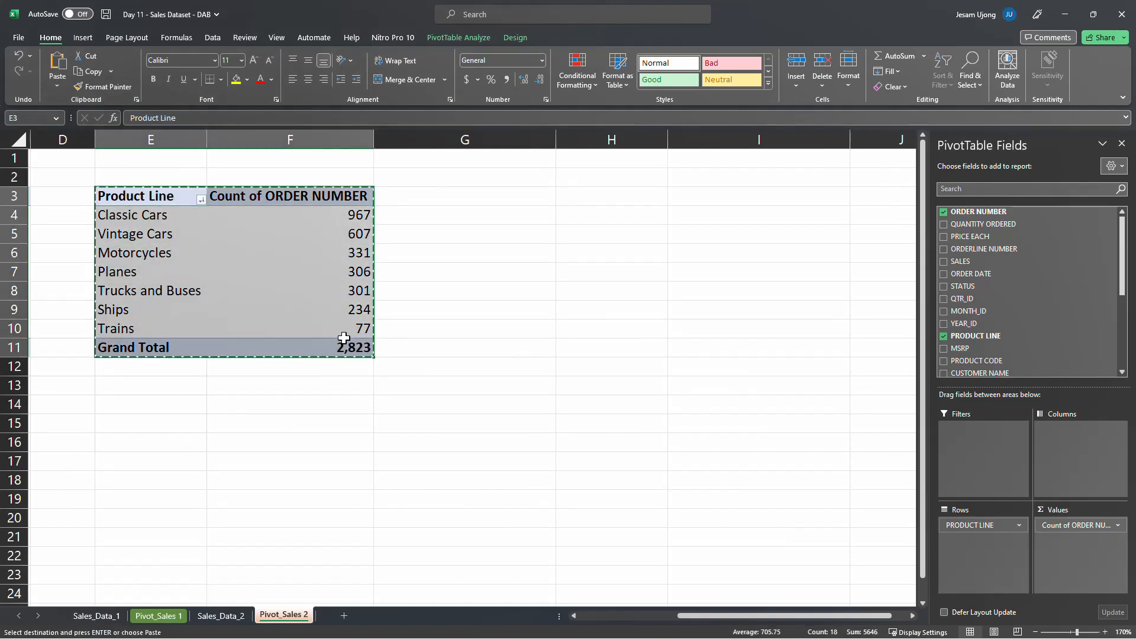
click(572, 197)
right_click(571, 197)
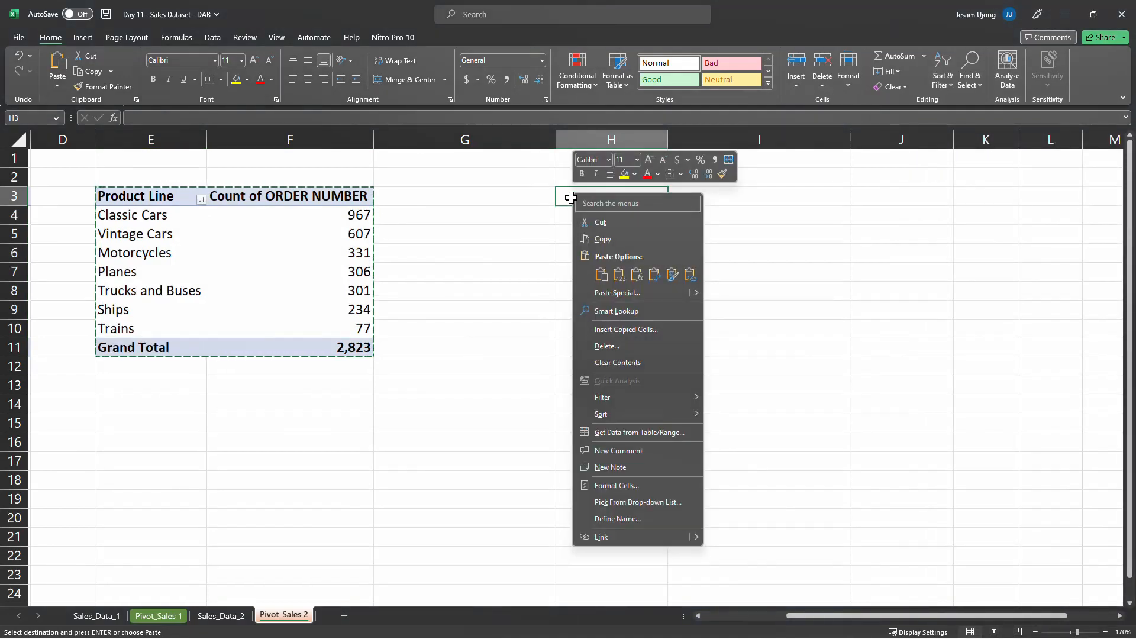
click(602, 274)
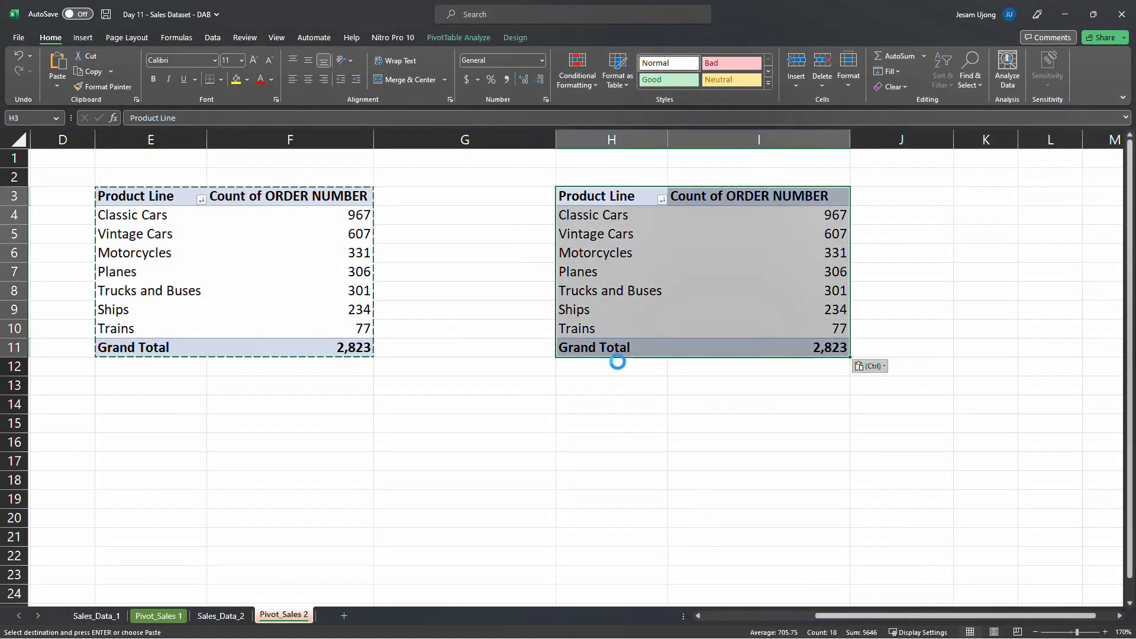
Remove the PRODUCT LINE field from the rows of the copied pivot table at H3
drag(773, 619, 848, 622)
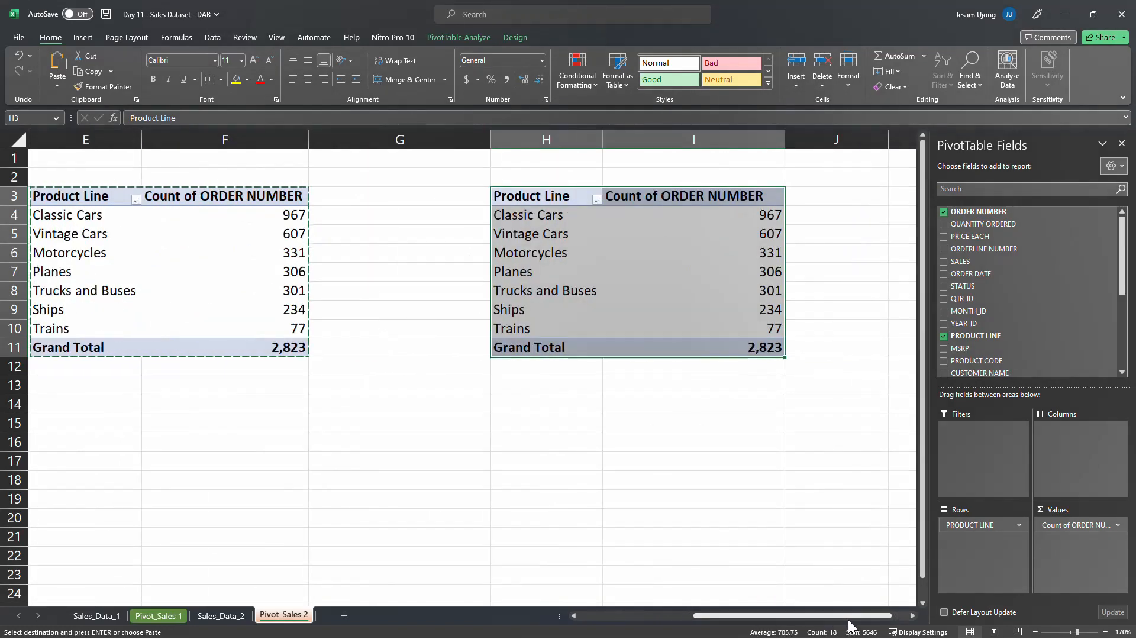
click(912, 616)
click(913, 616)
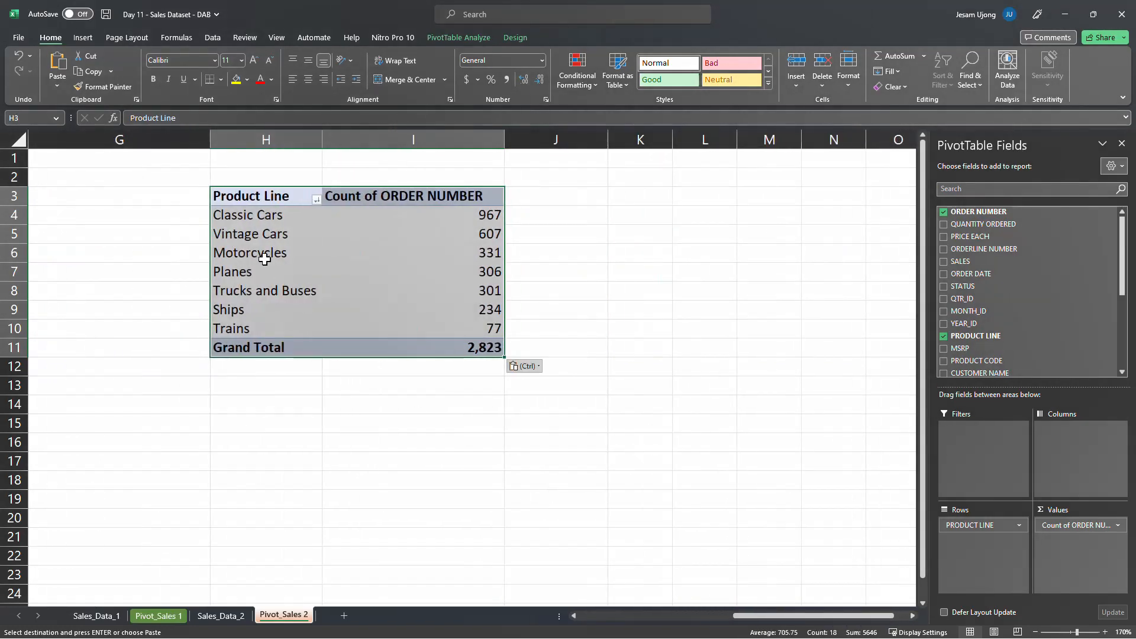
click(265, 226)
click(286, 255)
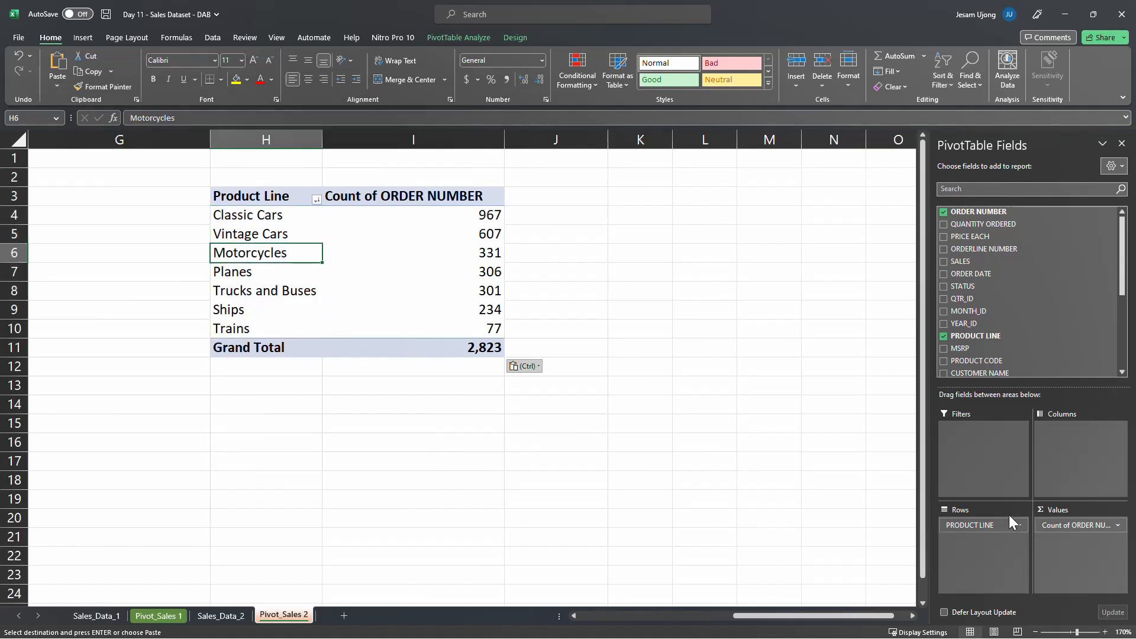
drag(994, 527, 623, 524)
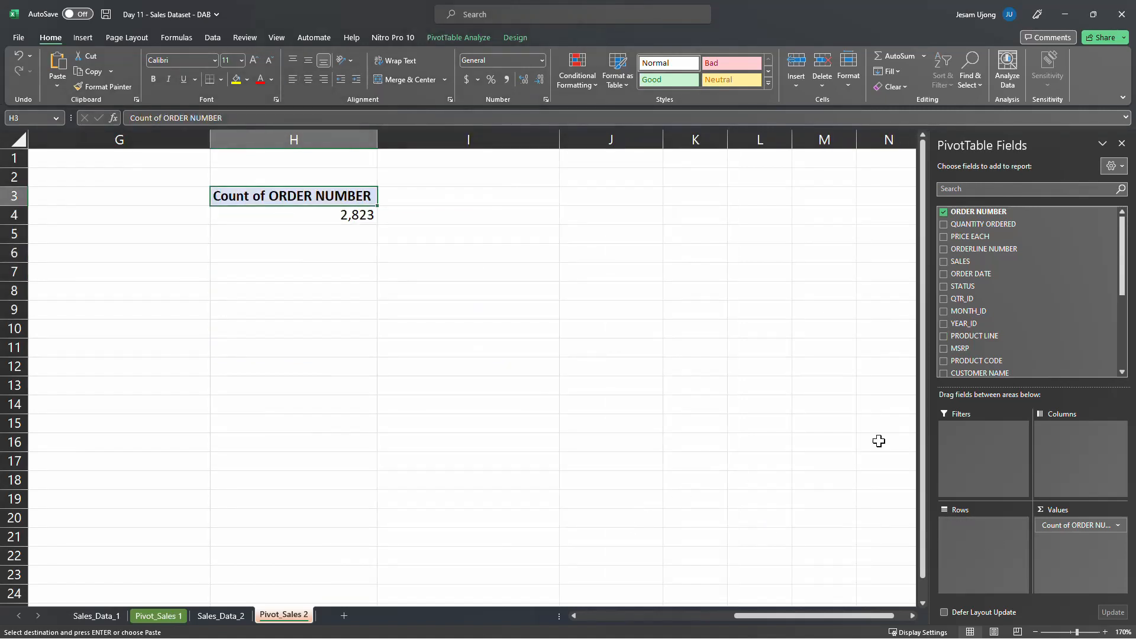
Add the CUSTOMER NAME field to the rows of the copied pivot table and look through its customer list
scroll(1013, 334, down, 1)
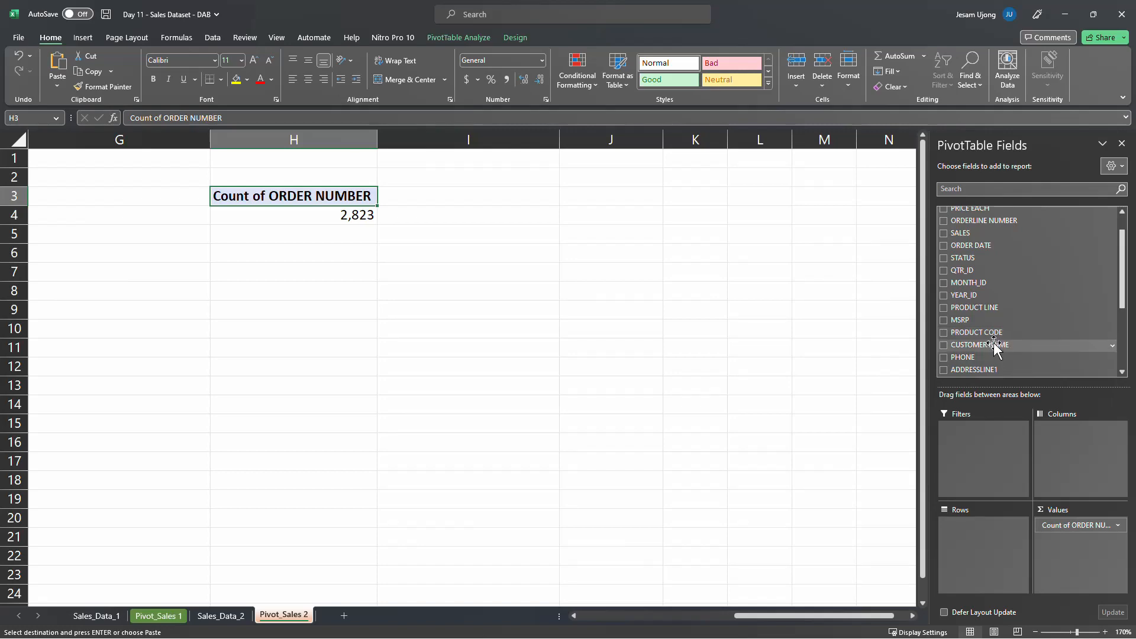
drag(994, 349, 972, 549)
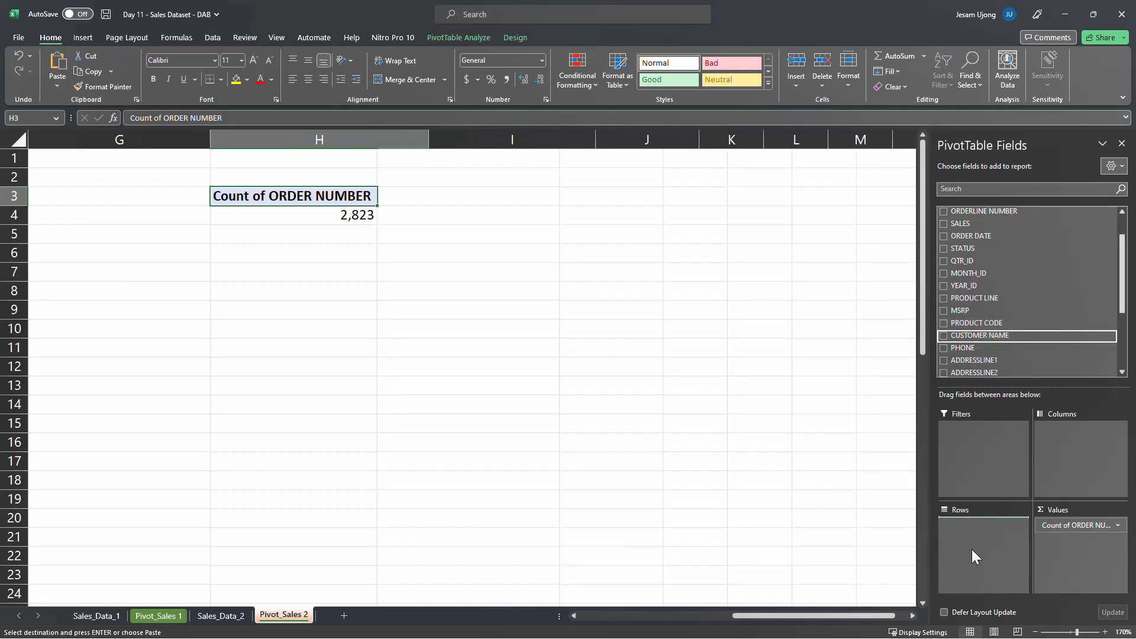
scroll(407, 433, down, 16)
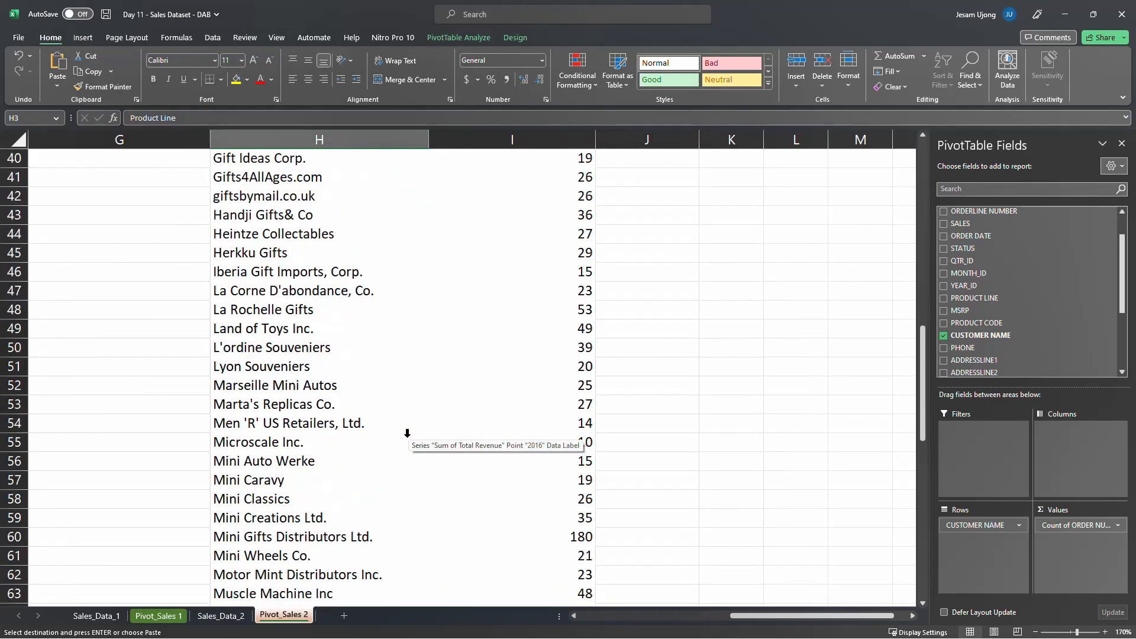
scroll(407, 434, down, 3)
scroll(407, 431, up, 19)
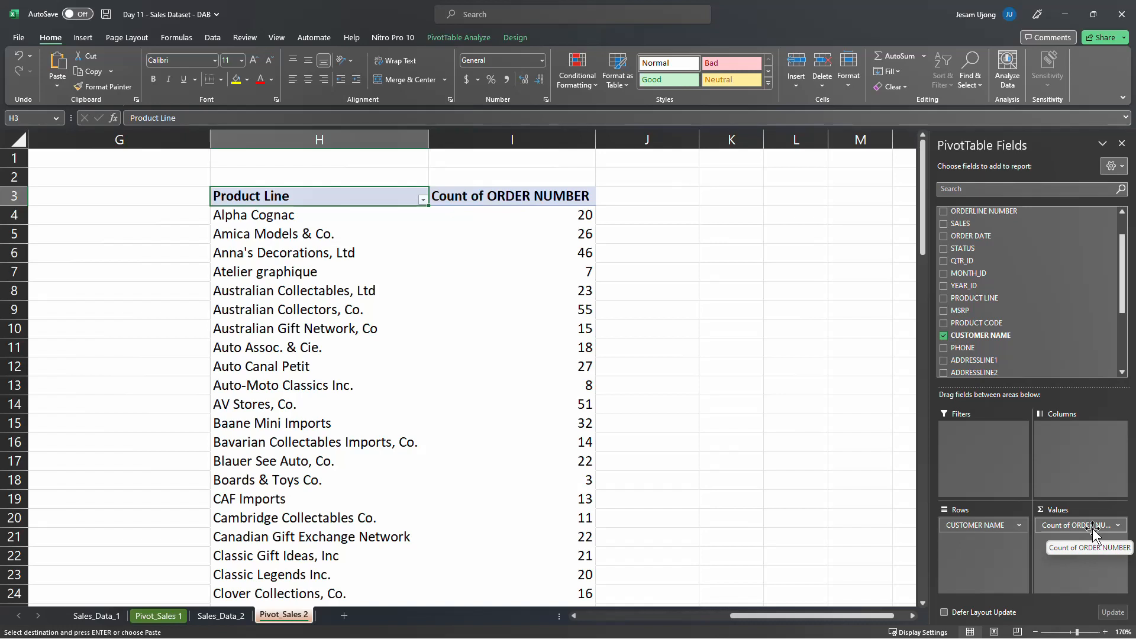
Replace Count of ORDER NUMBER with the SALES field in the values of the customer pivot table at H3
drag(1093, 528, 734, 515)
scroll(1024, 278, up, 3)
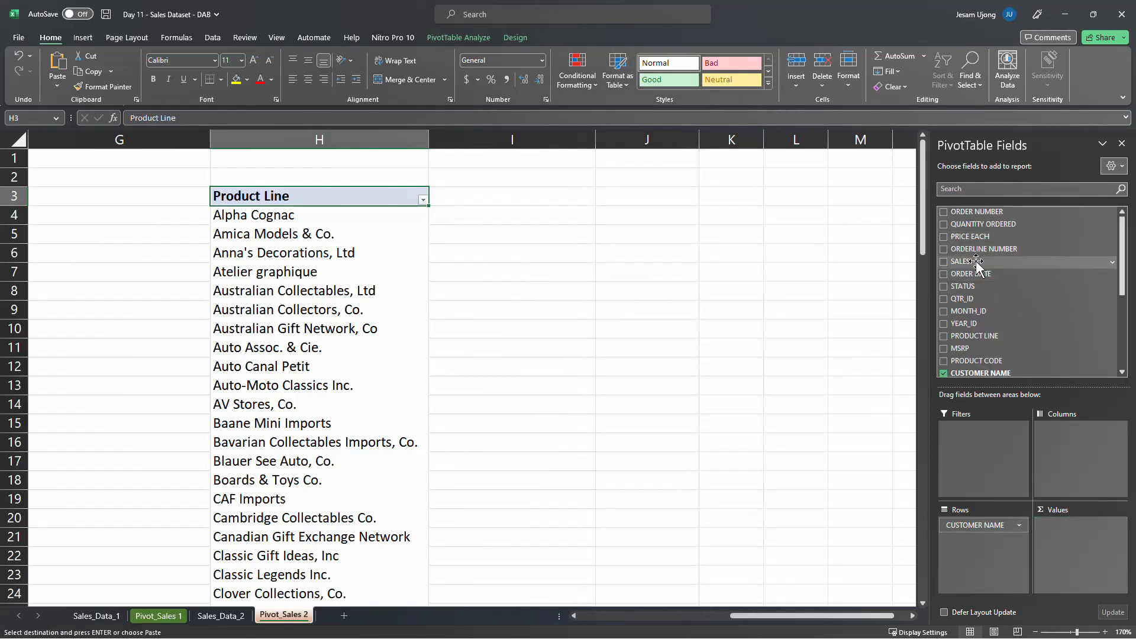
drag(985, 261, 1085, 532)
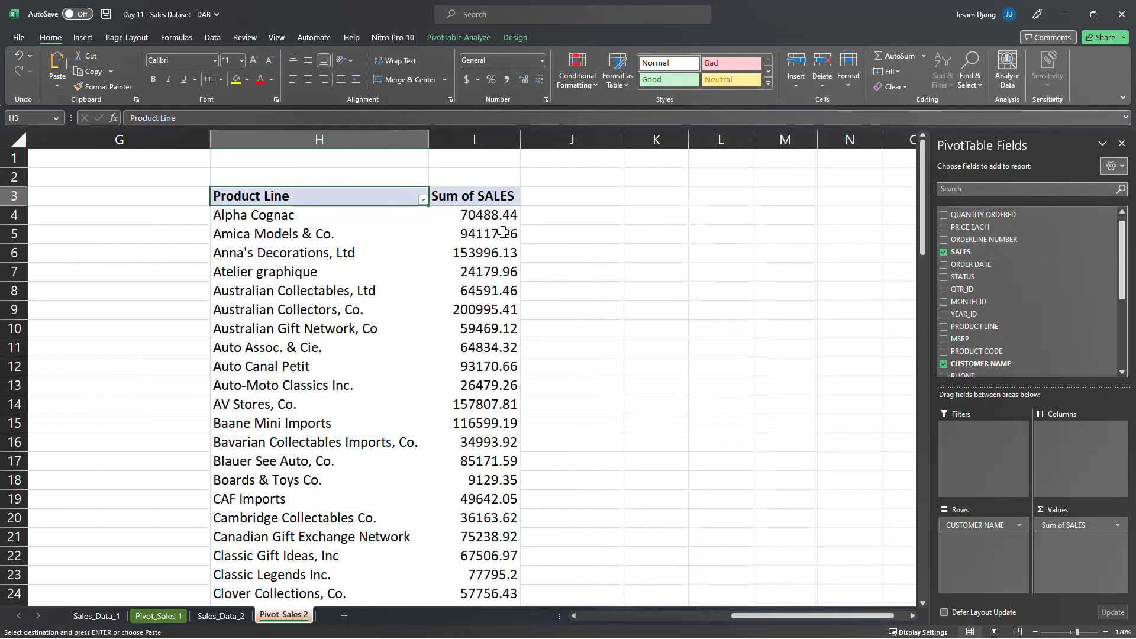
Sort the customer pivot table by Sum of SALES from largest to smallest
click(483, 220)
right_click(484, 218)
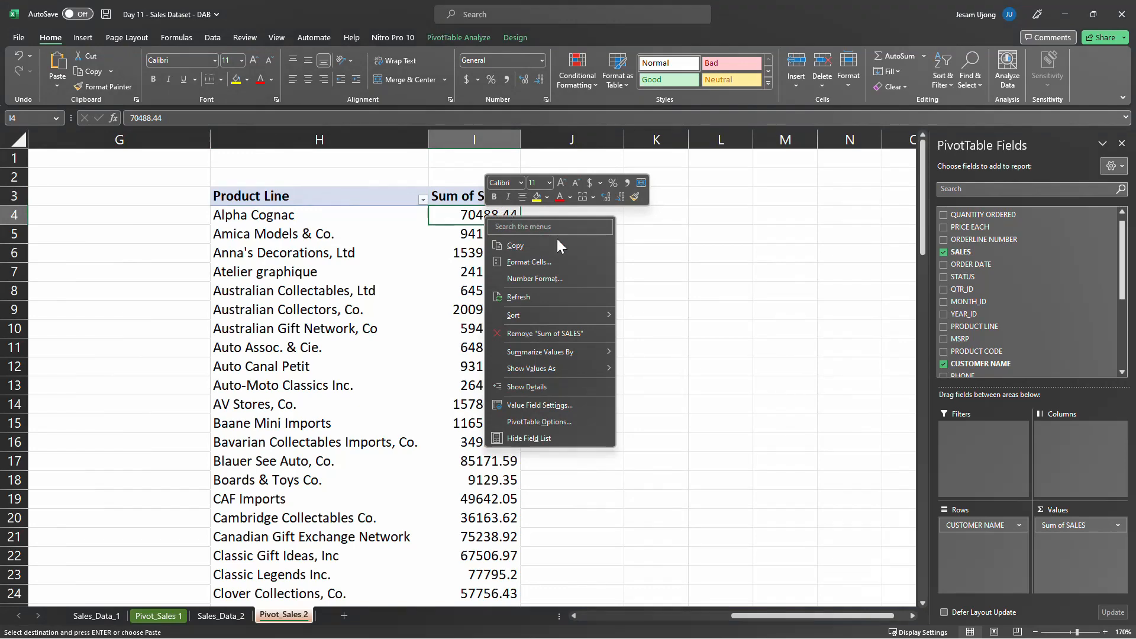
mouse_move(574, 317)
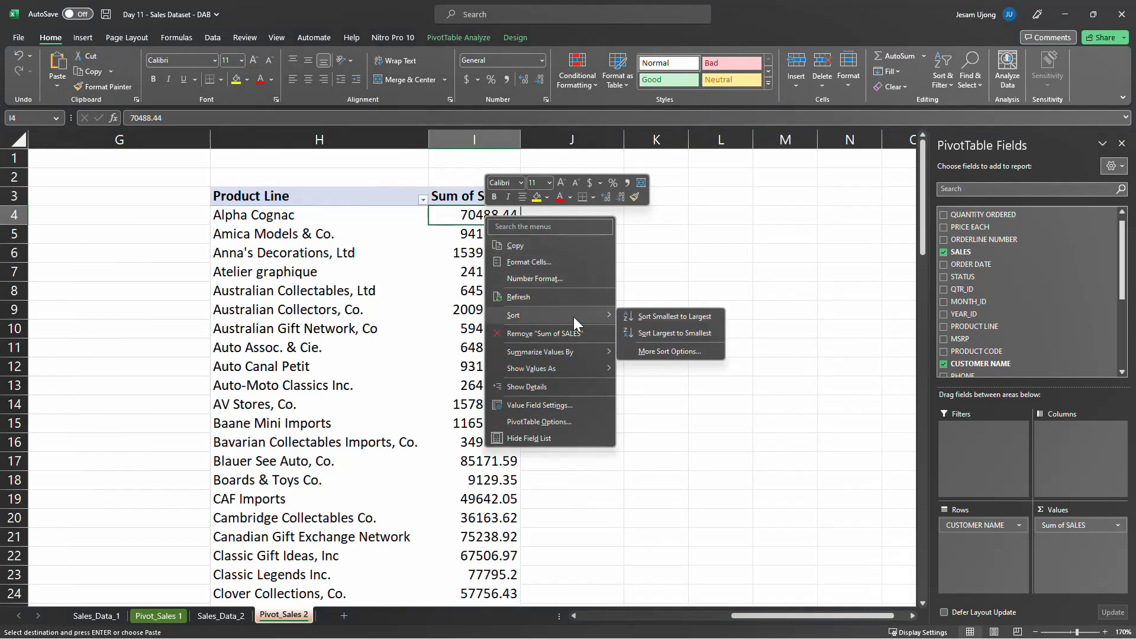
click(694, 337)
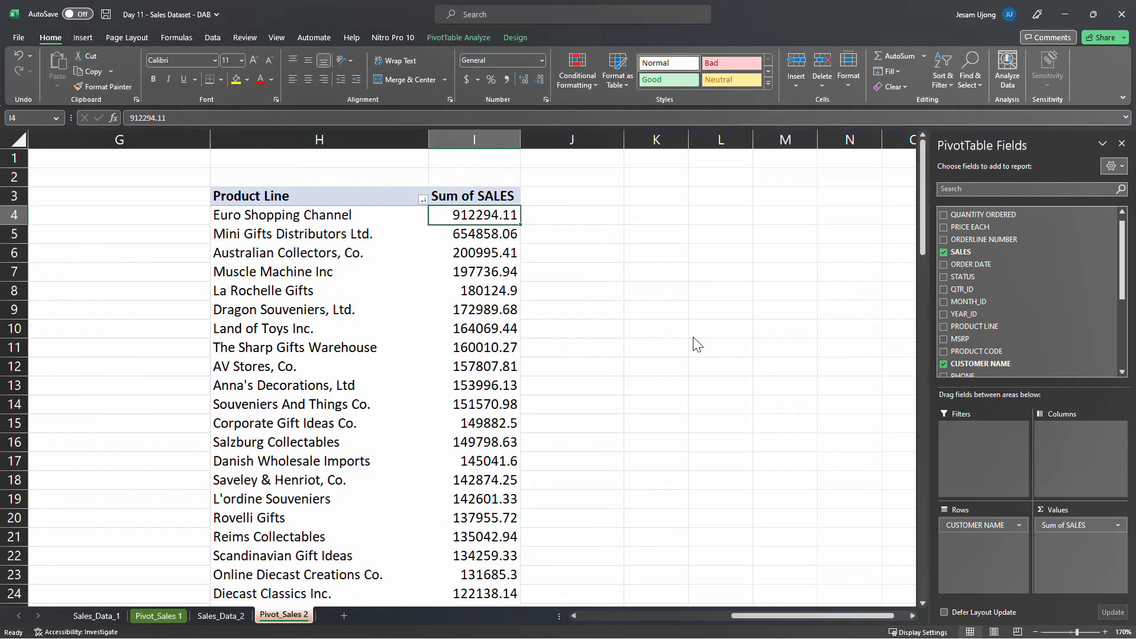
Format the Sum of SALES values as Currency with the $ symbol and 2 decimal places
right_click(481, 218)
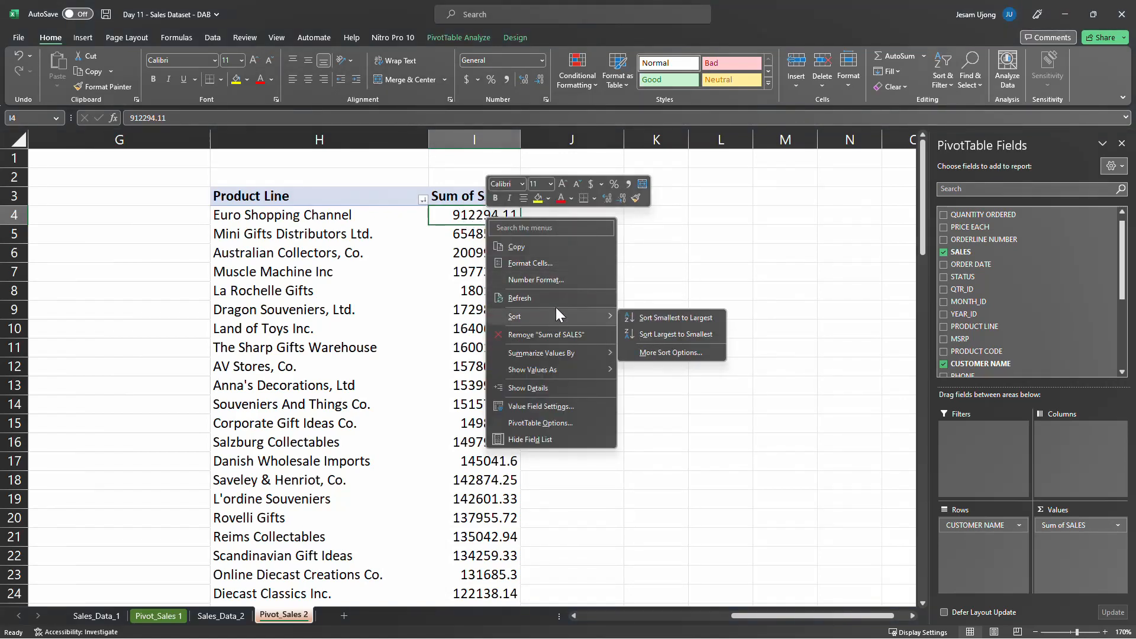
click(568, 276)
click(263, 97)
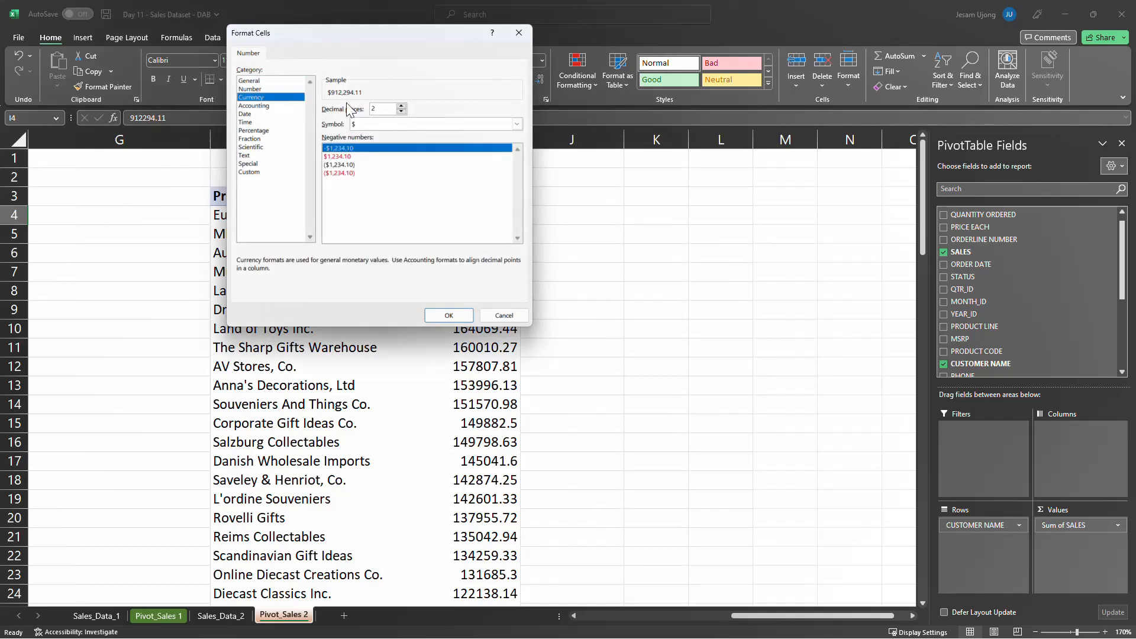
click(454, 312)
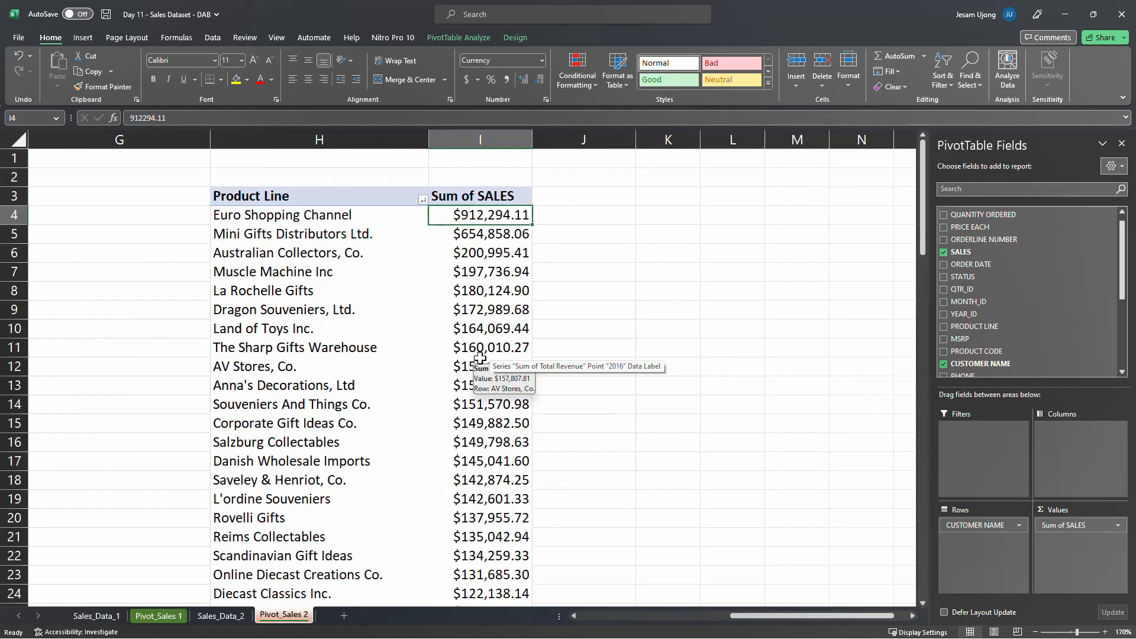
Rename the row header in cell H3 to "Customer Name"
click(284, 198)
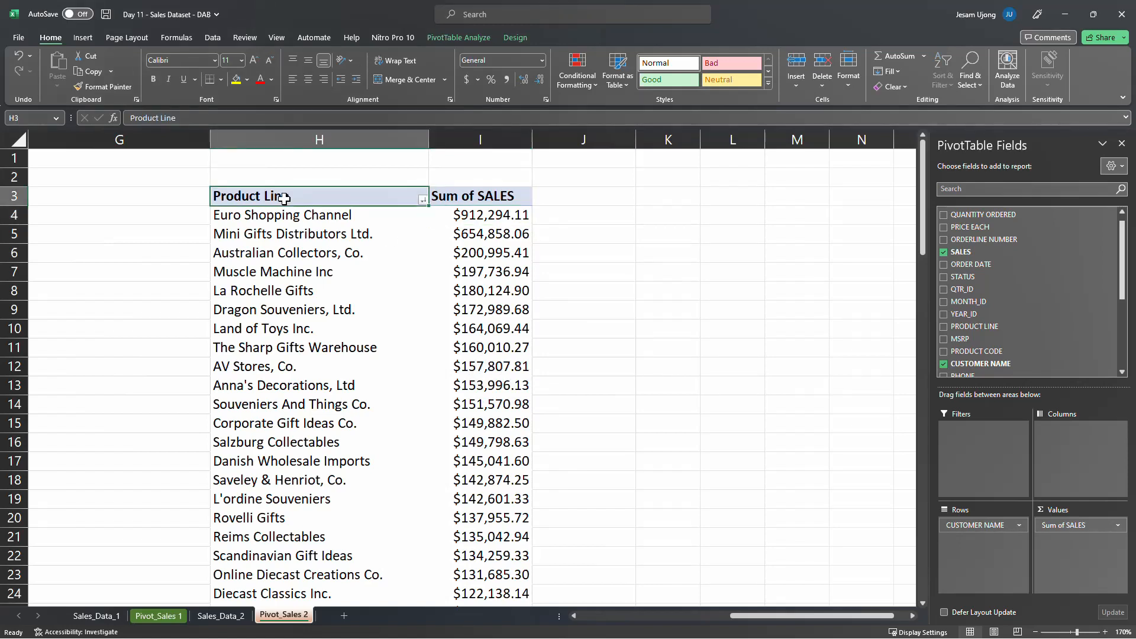
text(Custo)
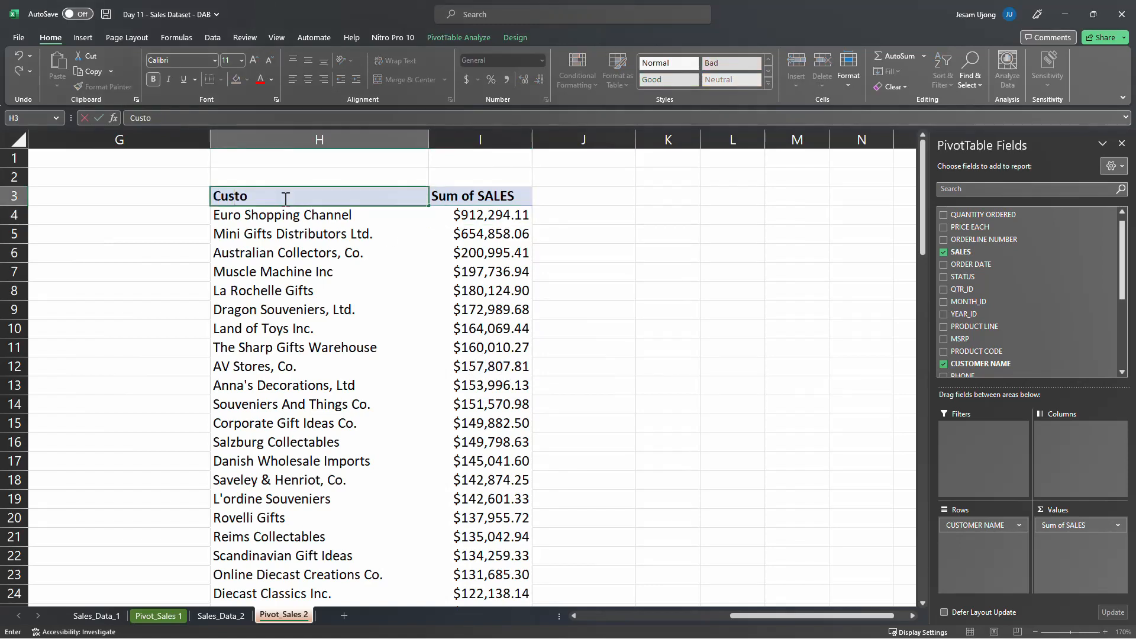
text(mer Name)
key(Return)
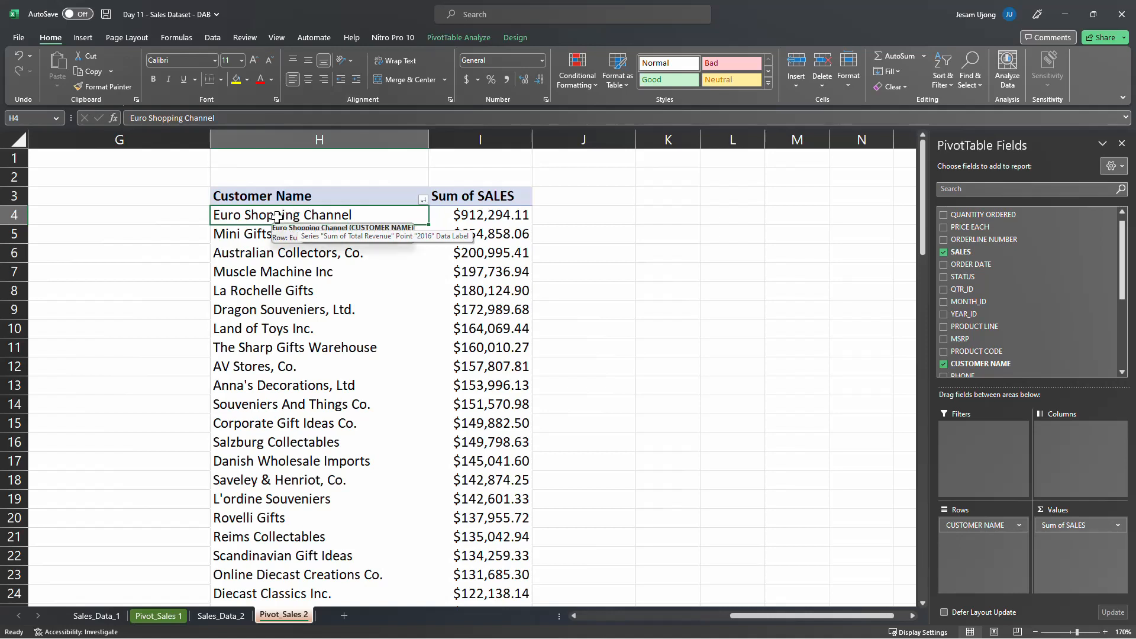
Filter the customer names to show only the top 10 items by Sum of SALES
right_click(276, 217)
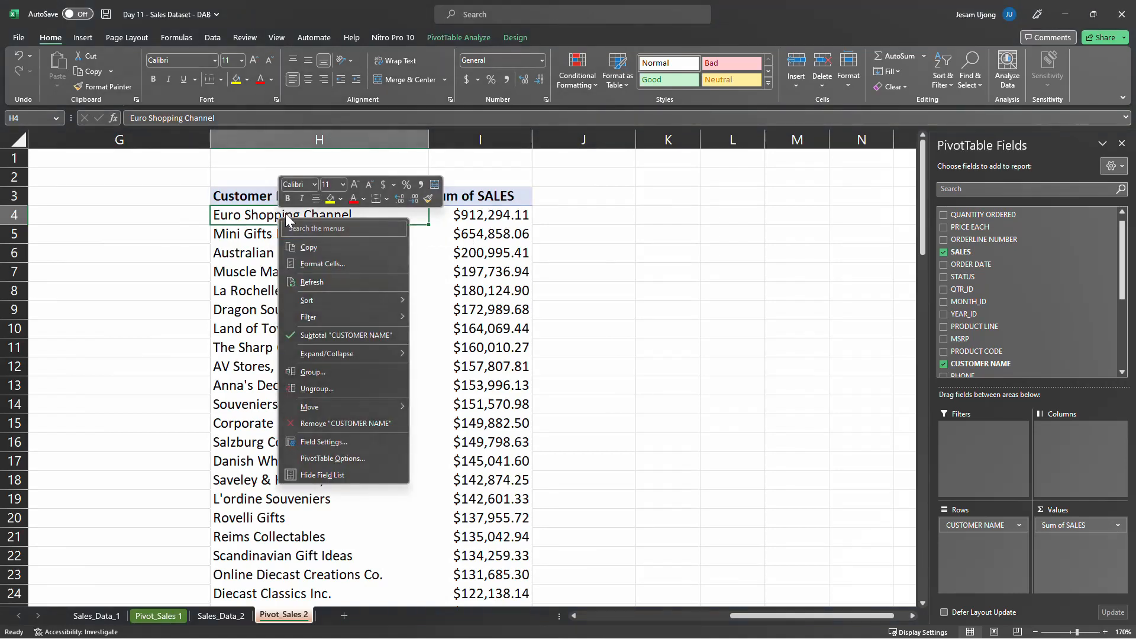
mouse_move(386, 320)
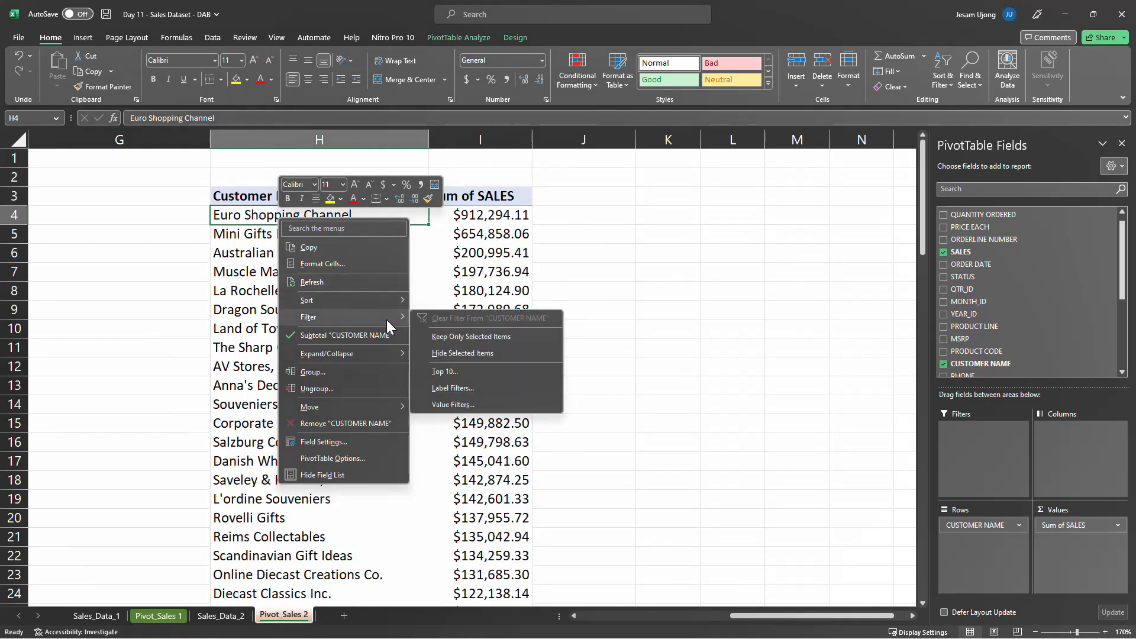
click(497, 369)
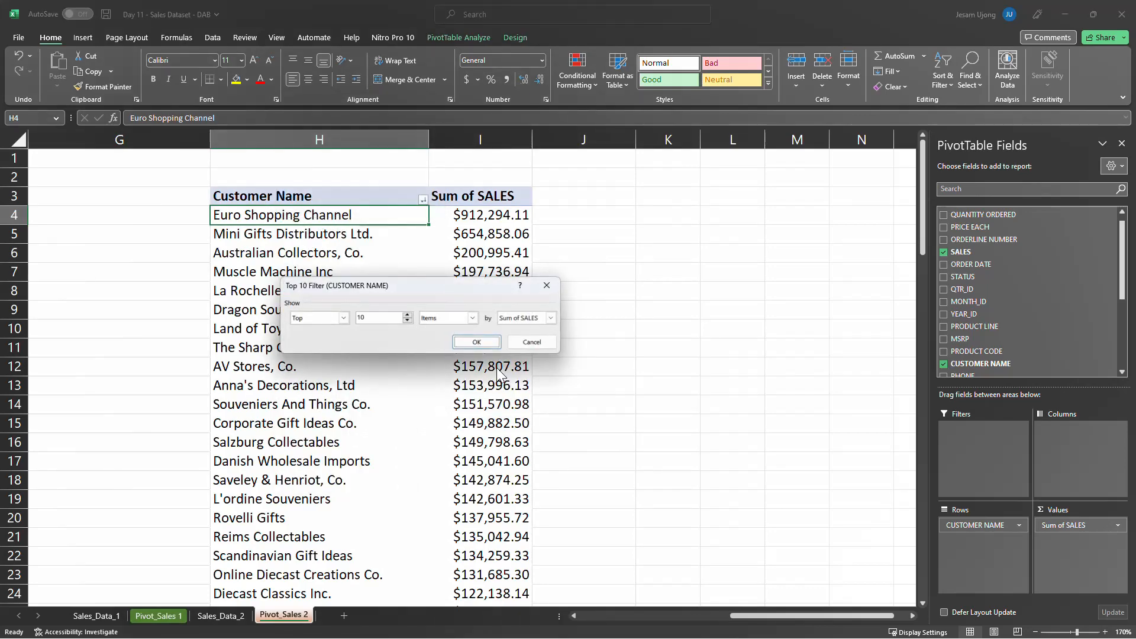
click(481, 341)
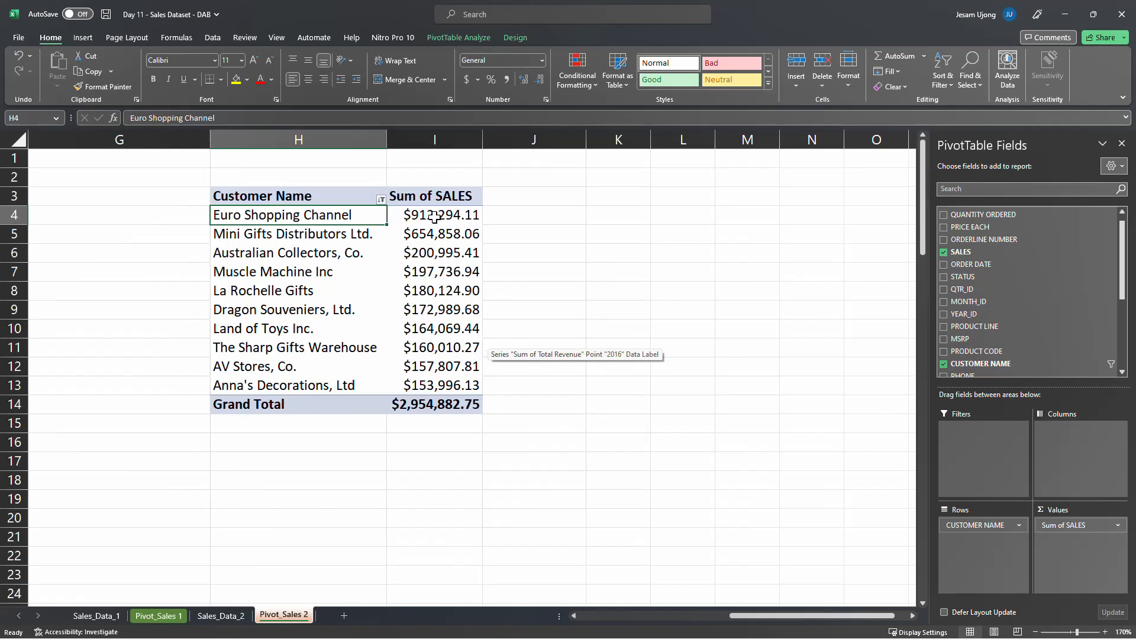
Widen columns H and I slightly around the top 10 customer pivot table
drag(383, 133, 387, 134)
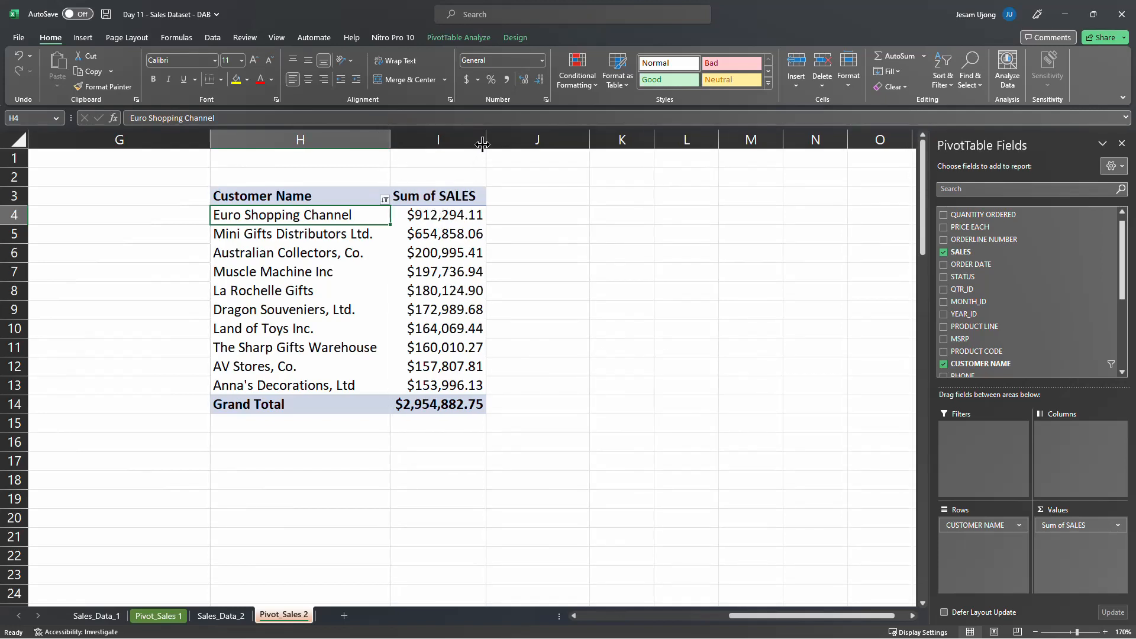
drag(486, 139, 493, 142)
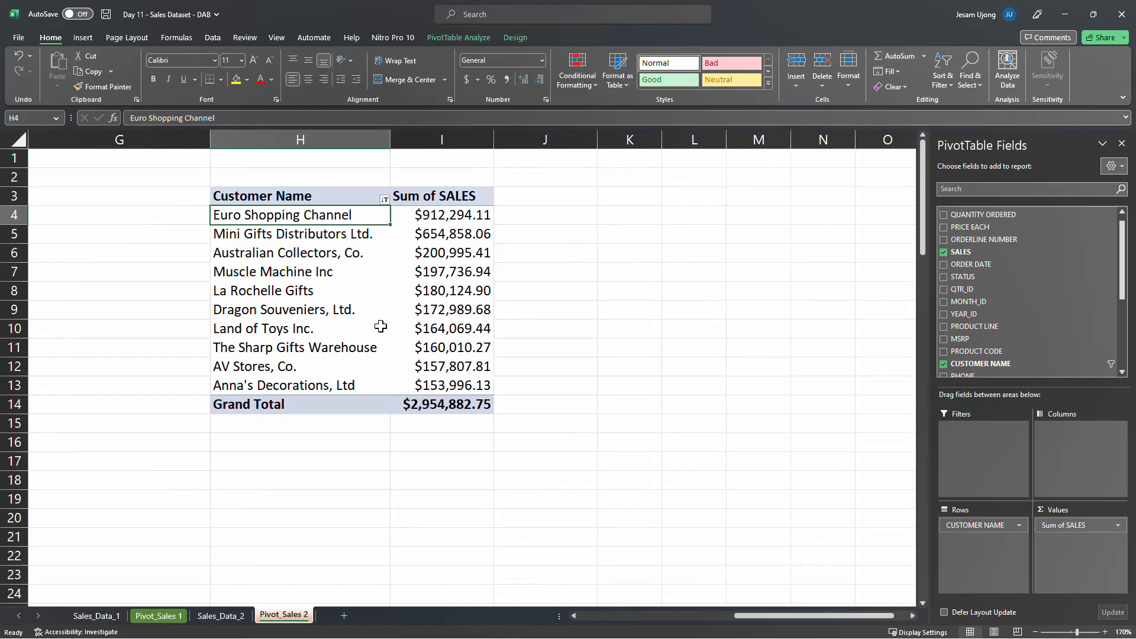
click(361, 321)
click(447, 333)
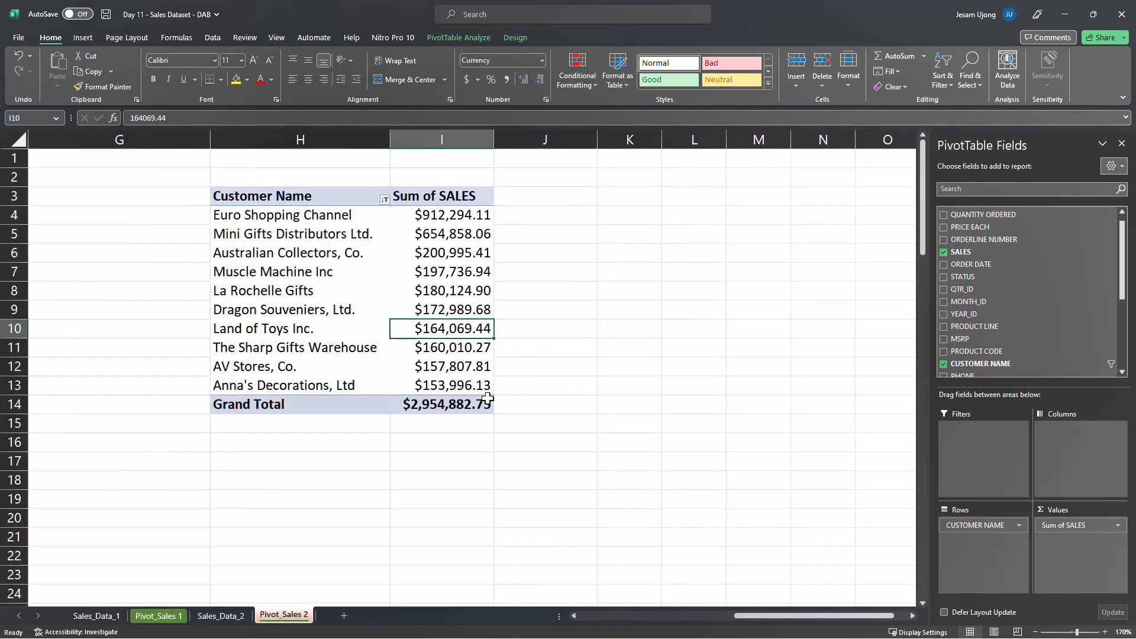
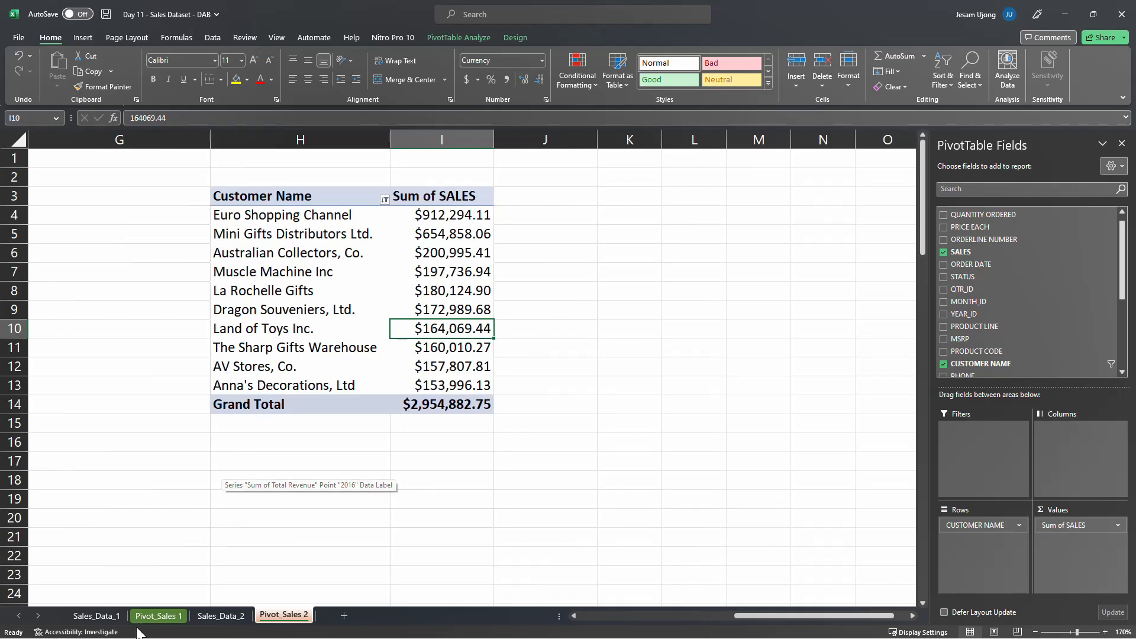
Examine the Region, Country and Order ID data on Sales_Data_1 alongside the customer pivot table on Pivot_Sales 2
click(98, 616)
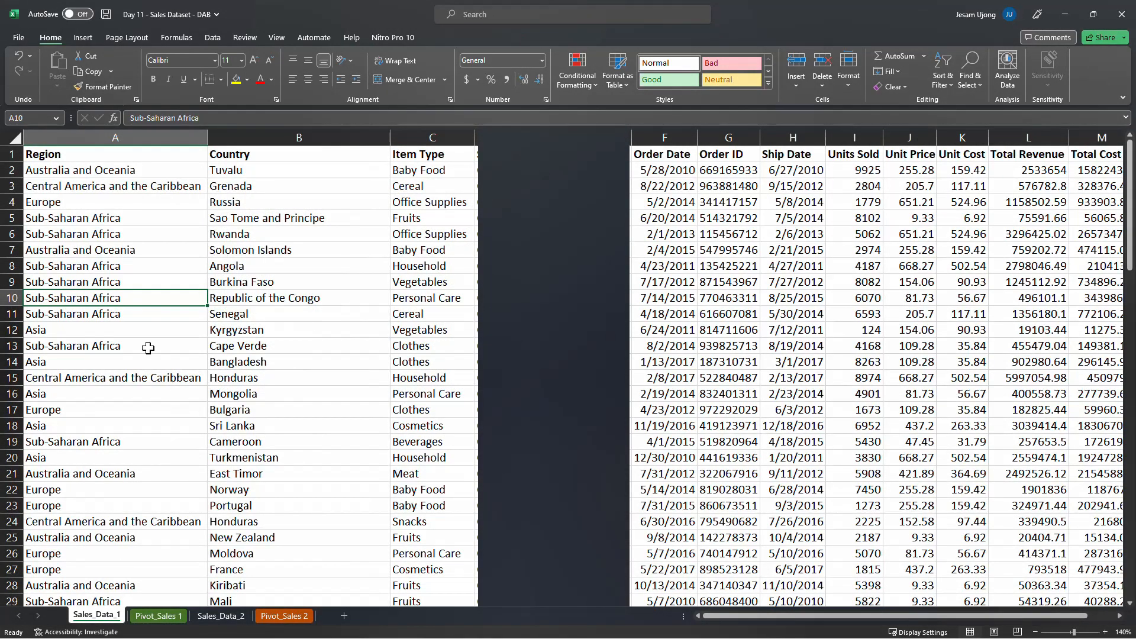
click(117, 171)
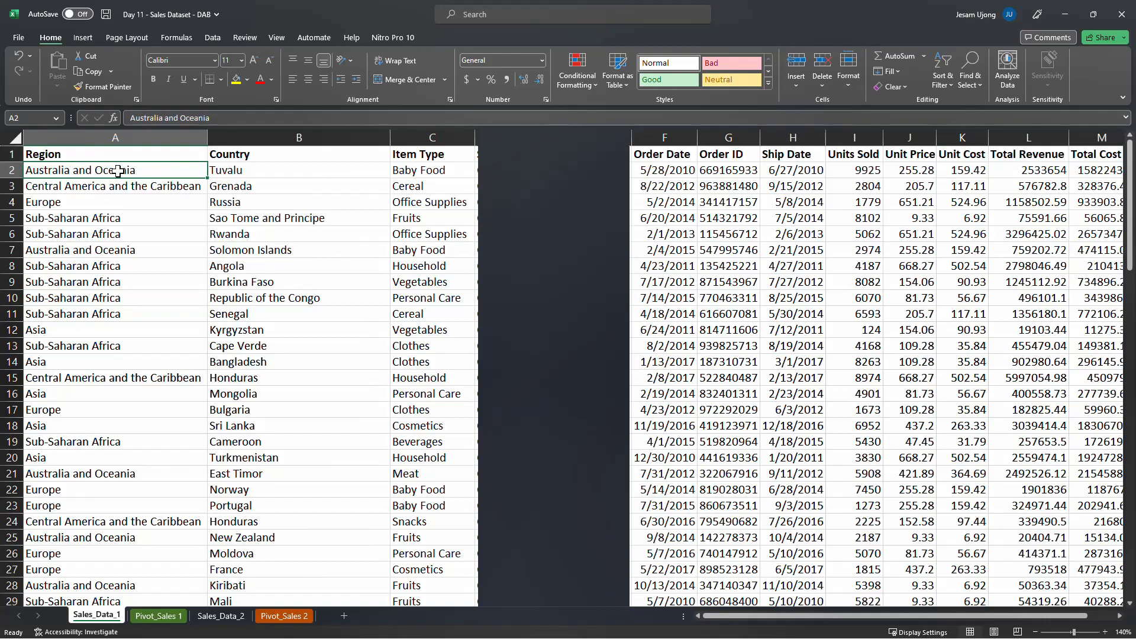
key(ctrl+shift+Down)
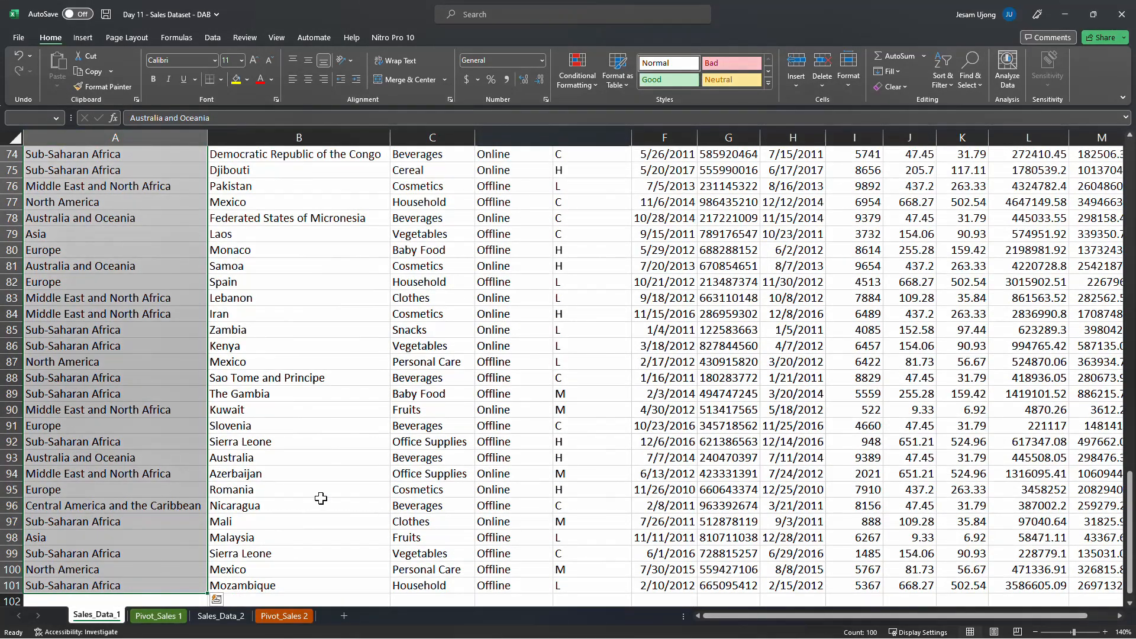
key(ctrl+Home)
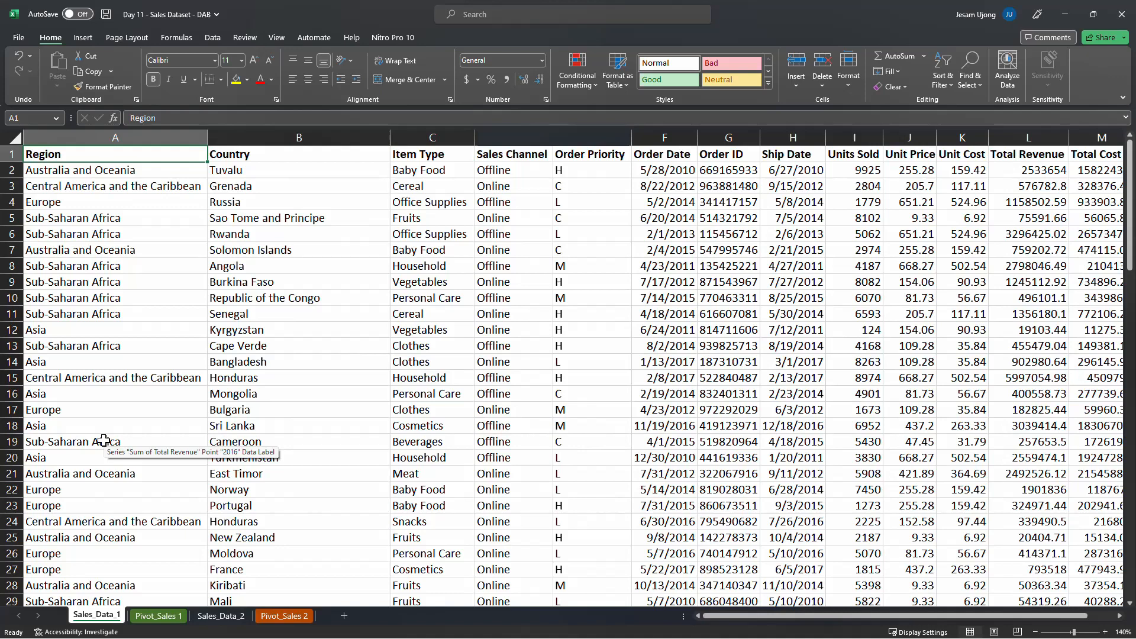
click(106, 172)
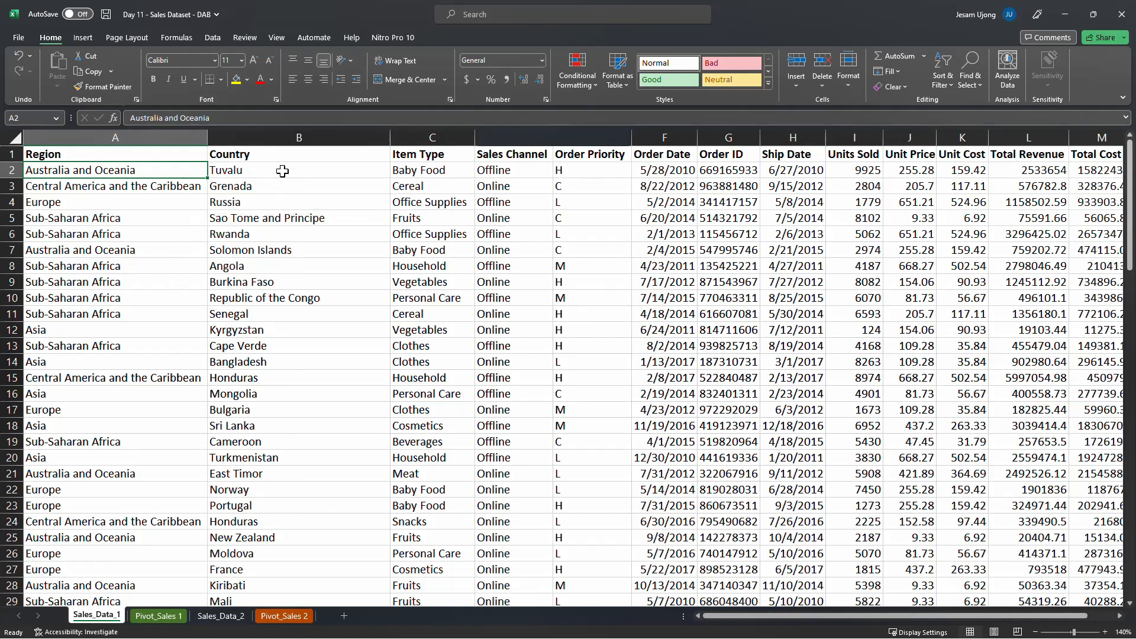
click(309, 168)
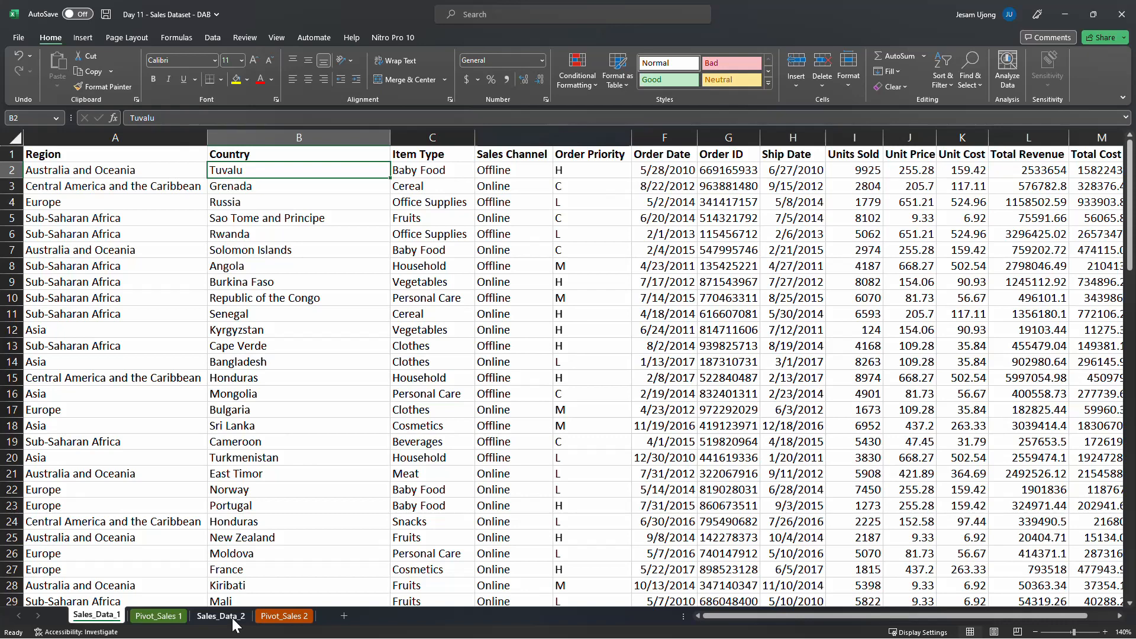
click(270, 619)
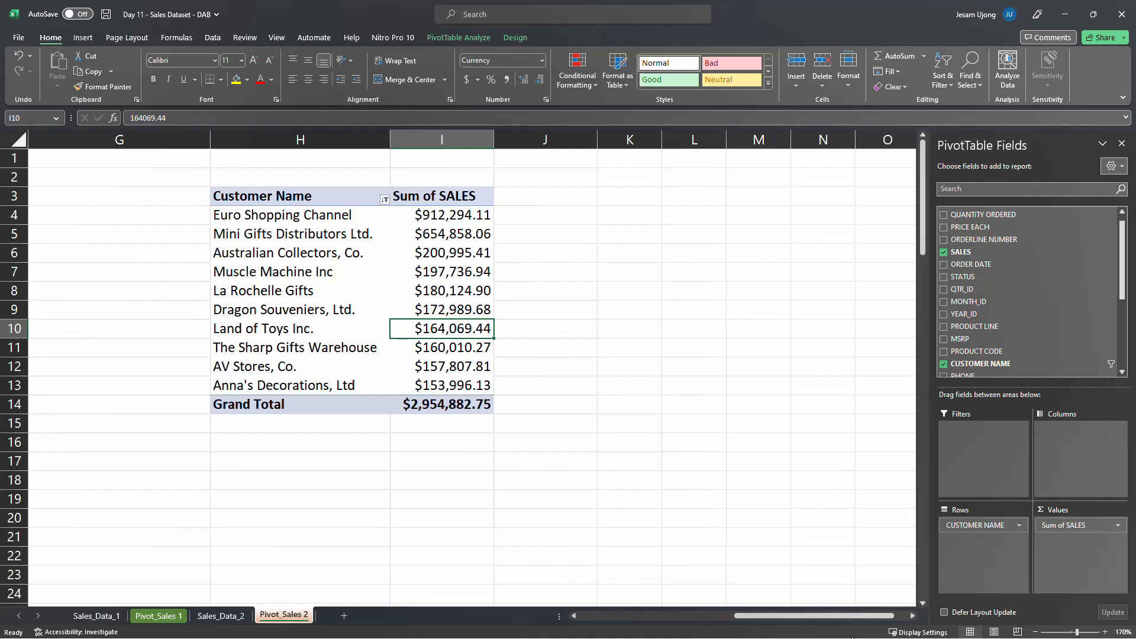
drag(814, 623, 703, 636)
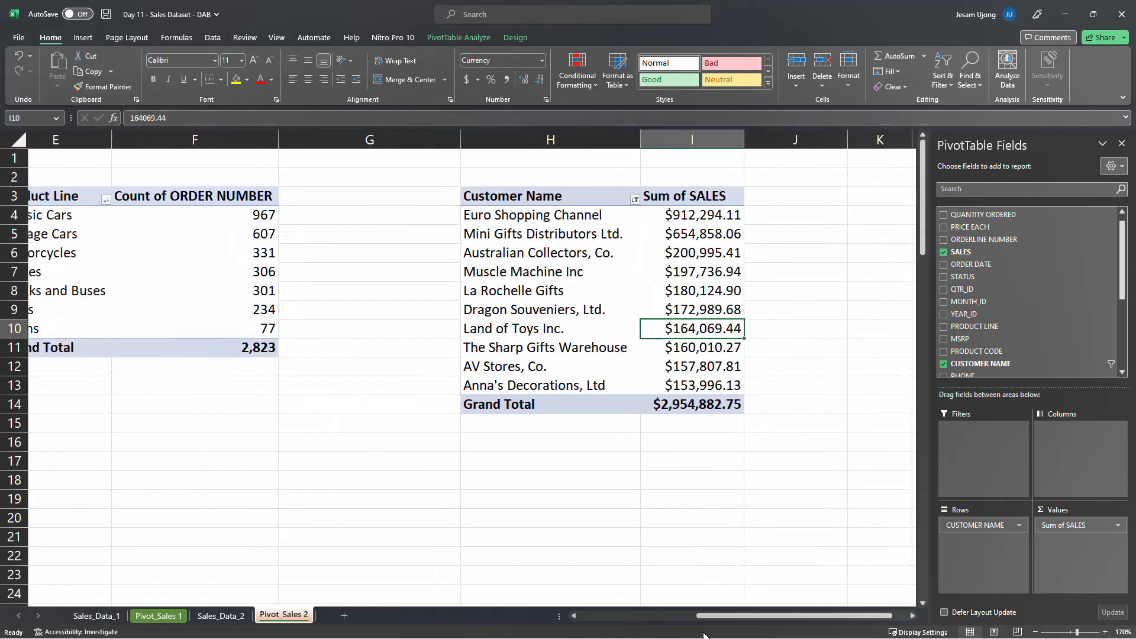
click(97, 620)
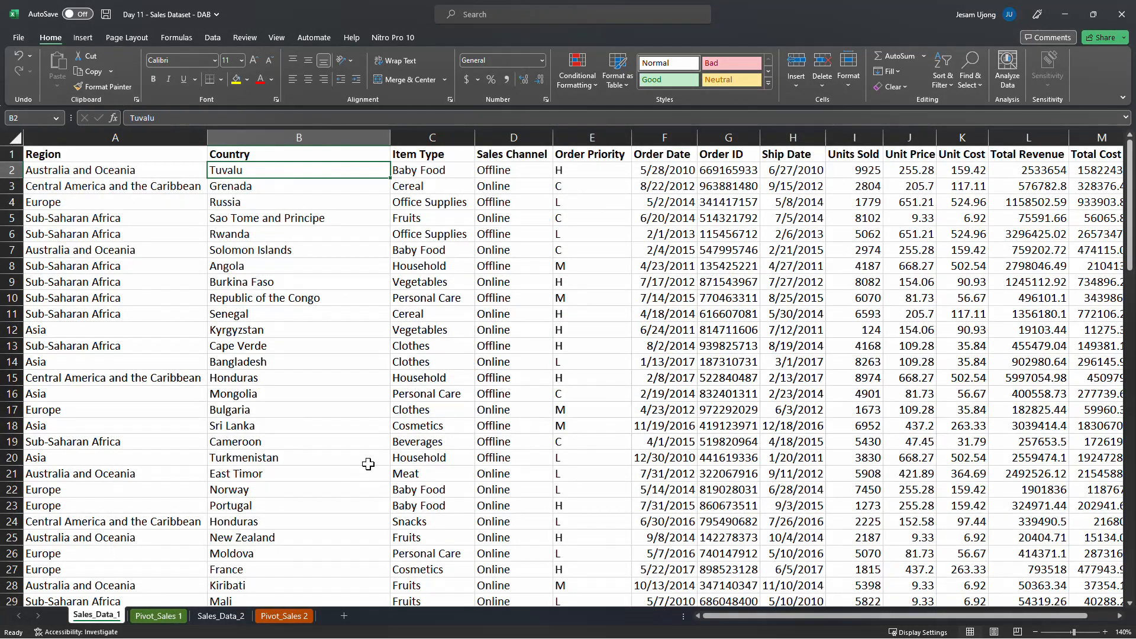
click(735, 131)
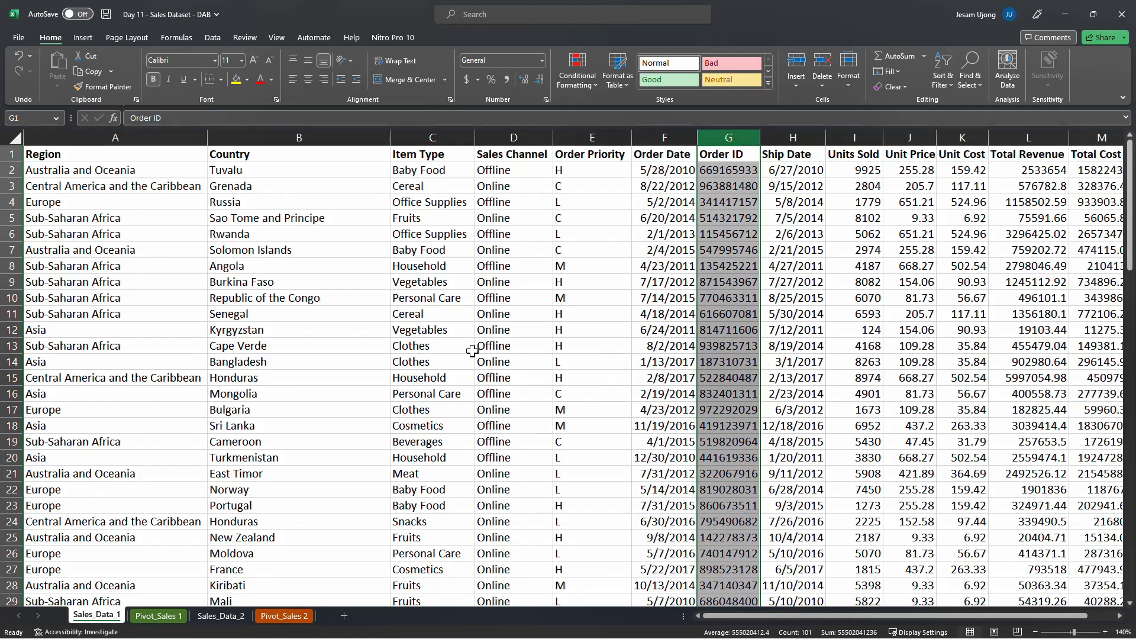
click(719, 213)
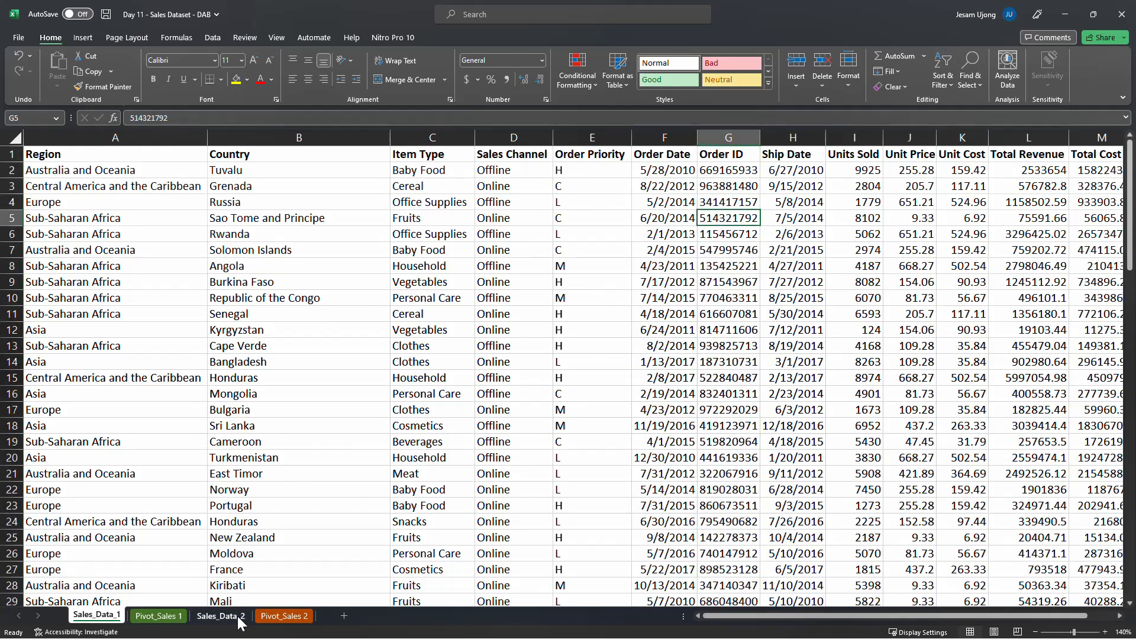
Merge and center cells H2:I2 above the customer pivot table on Pivot_Sales 2 and enter the title "Top 10 Customers"
click(269, 616)
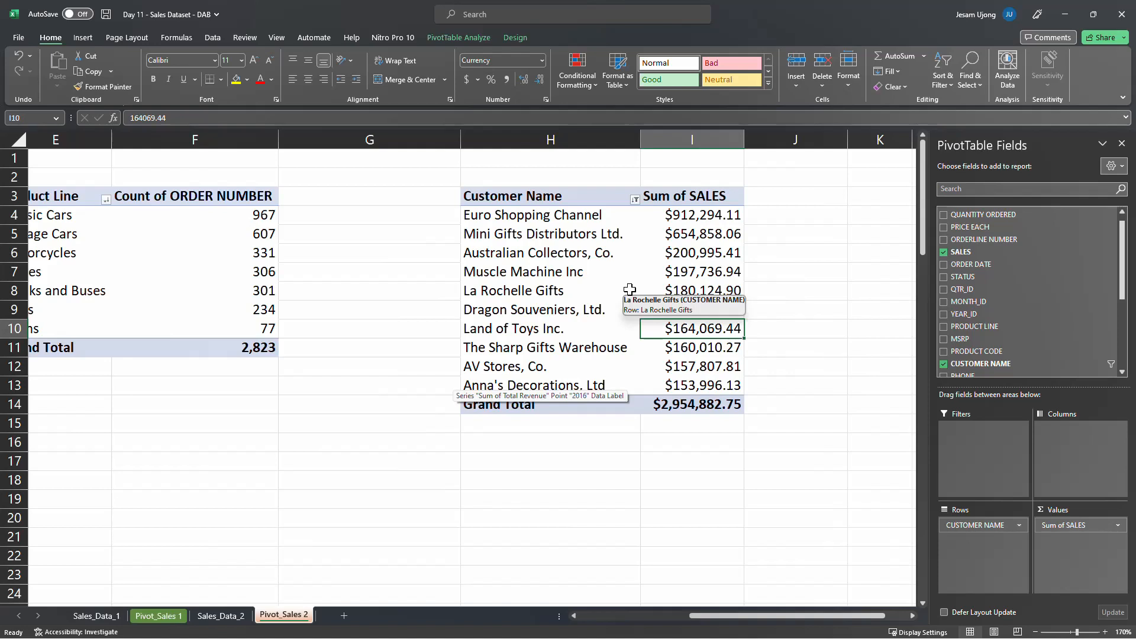
drag(517, 176, 640, 173)
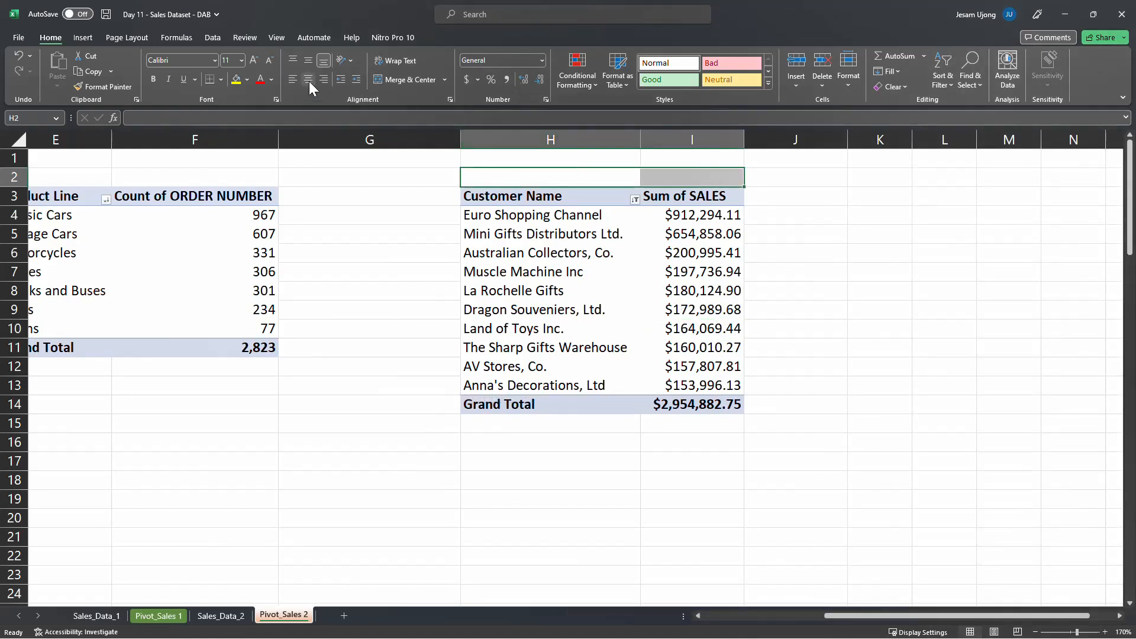
click(413, 83)
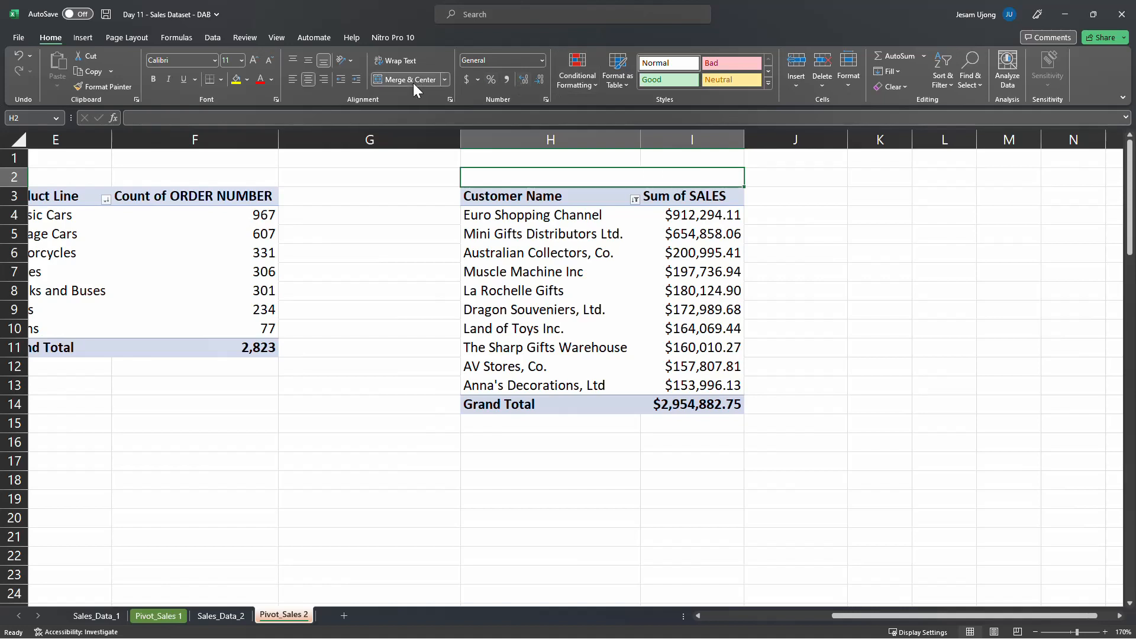
text(Top)
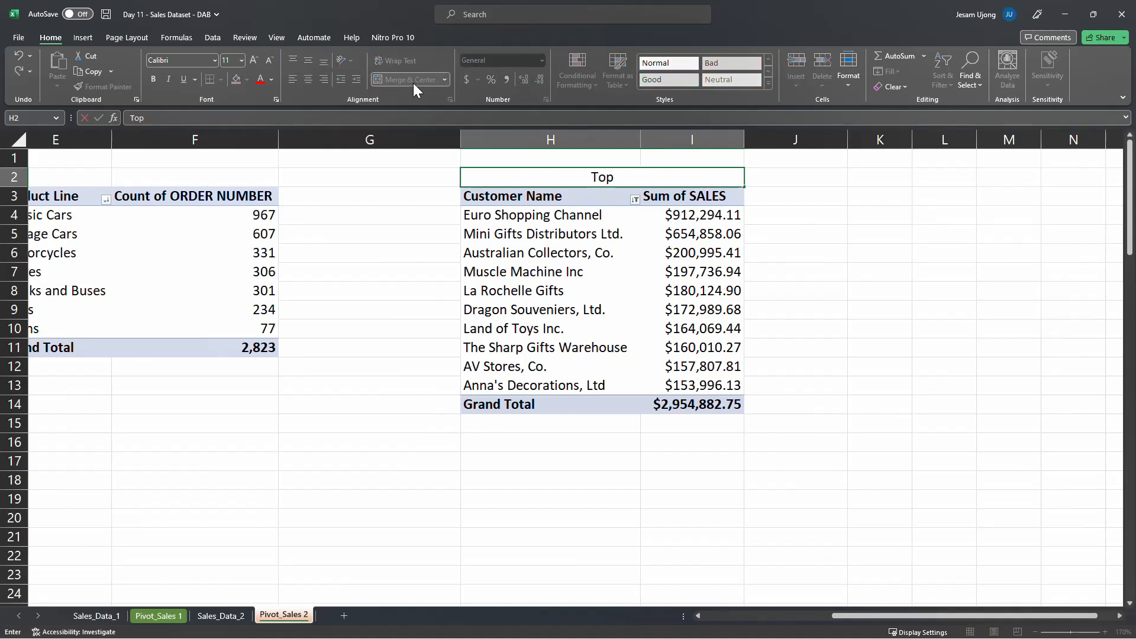
text( 10 Custo)
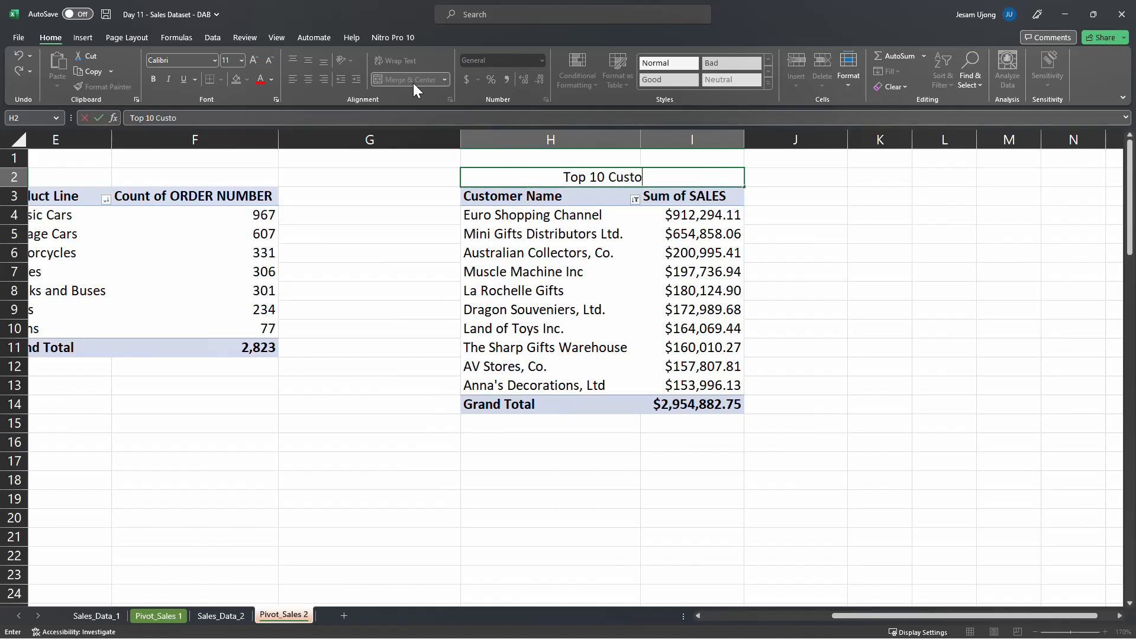
text(mers)
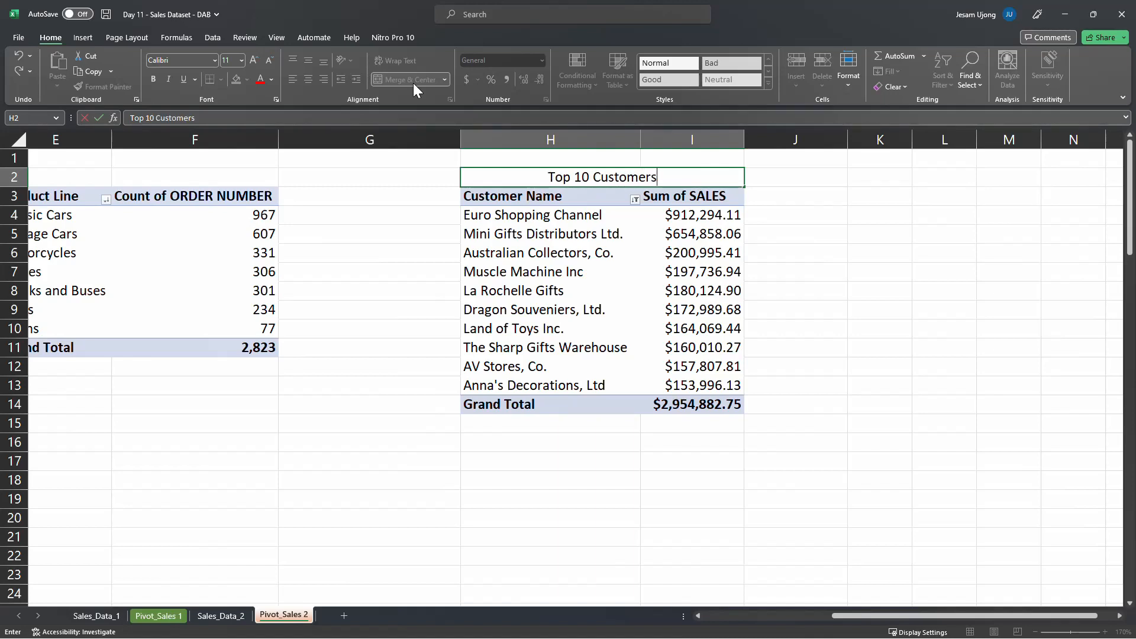
key(Return)
Make the "Top 10 Customers" title bold and fill its cell with Gray, Accent 3
click(580, 175)
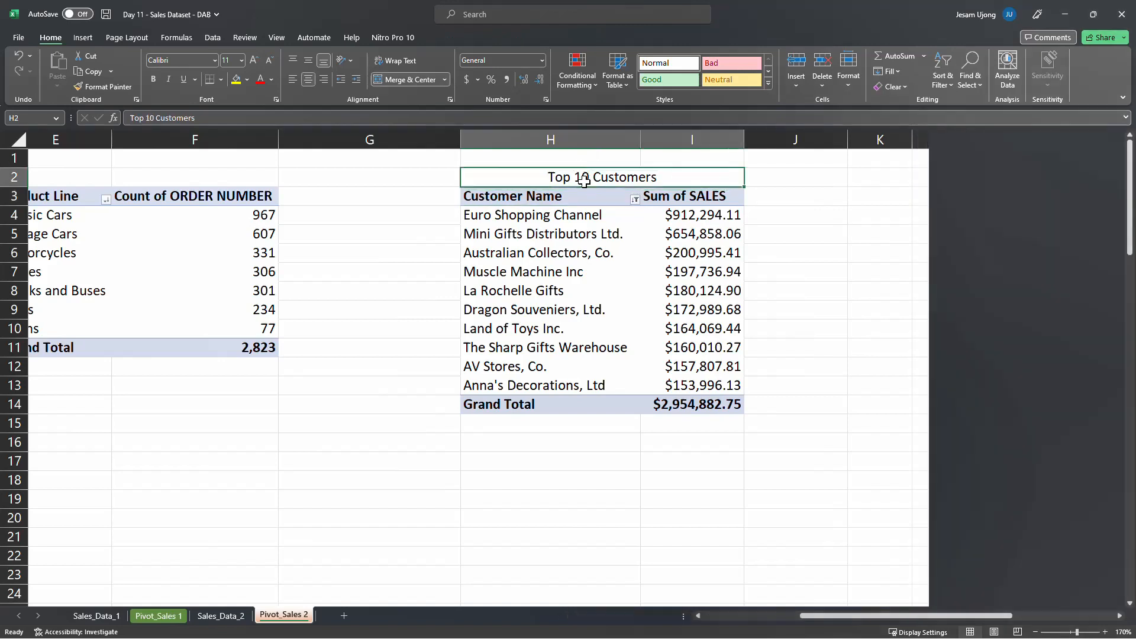
click(153, 79)
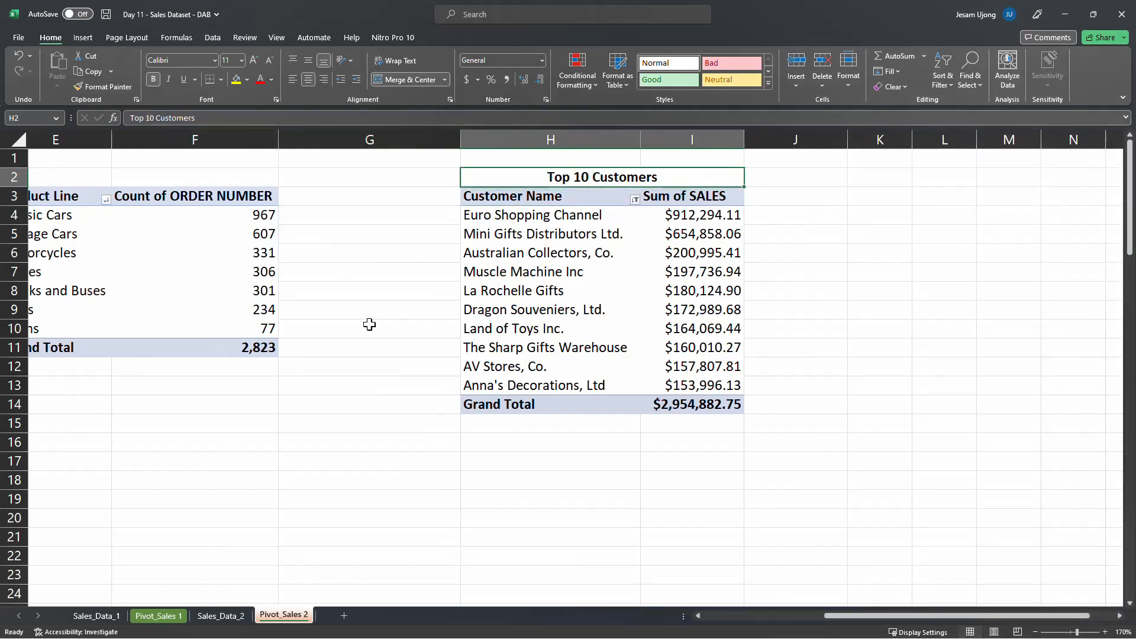
click(378, 422)
click(516, 182)
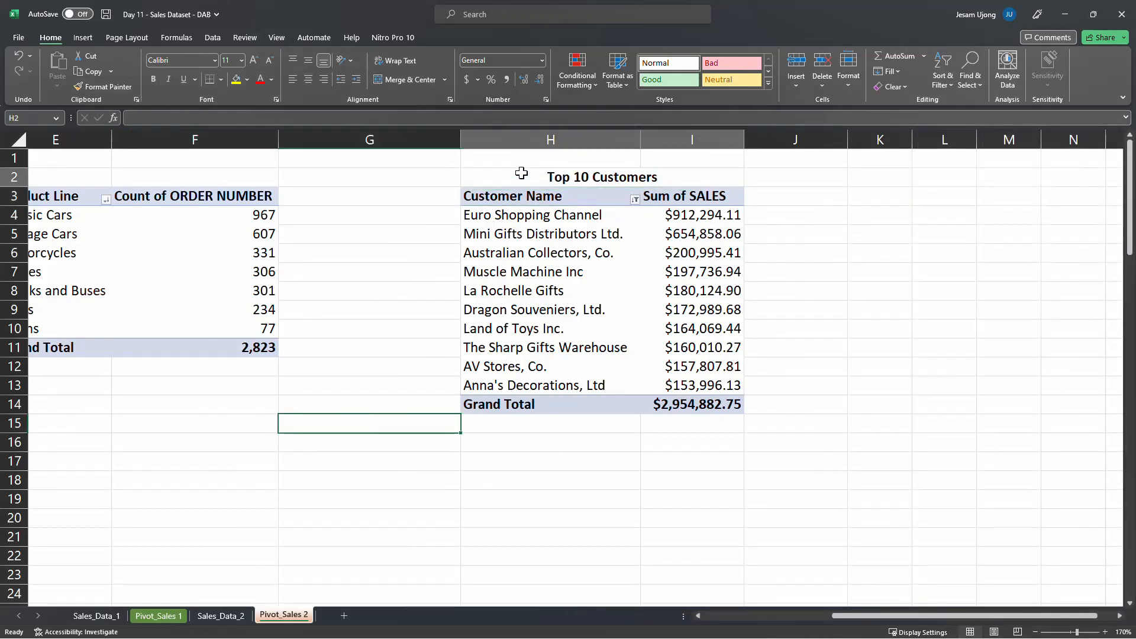
click(247, 79)
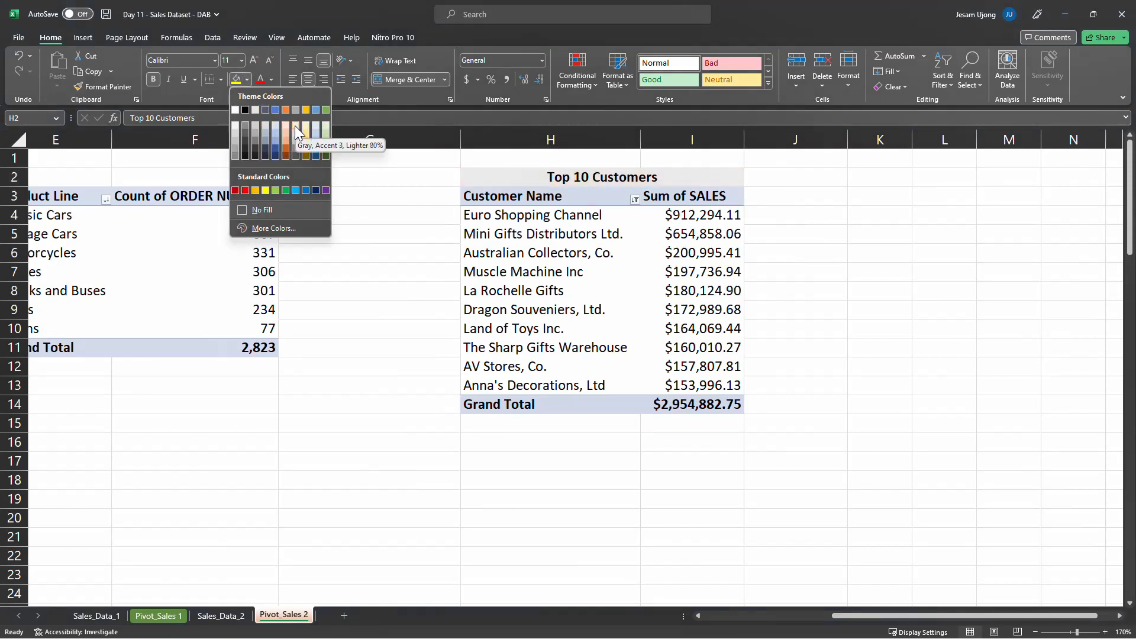
click(296, 110)
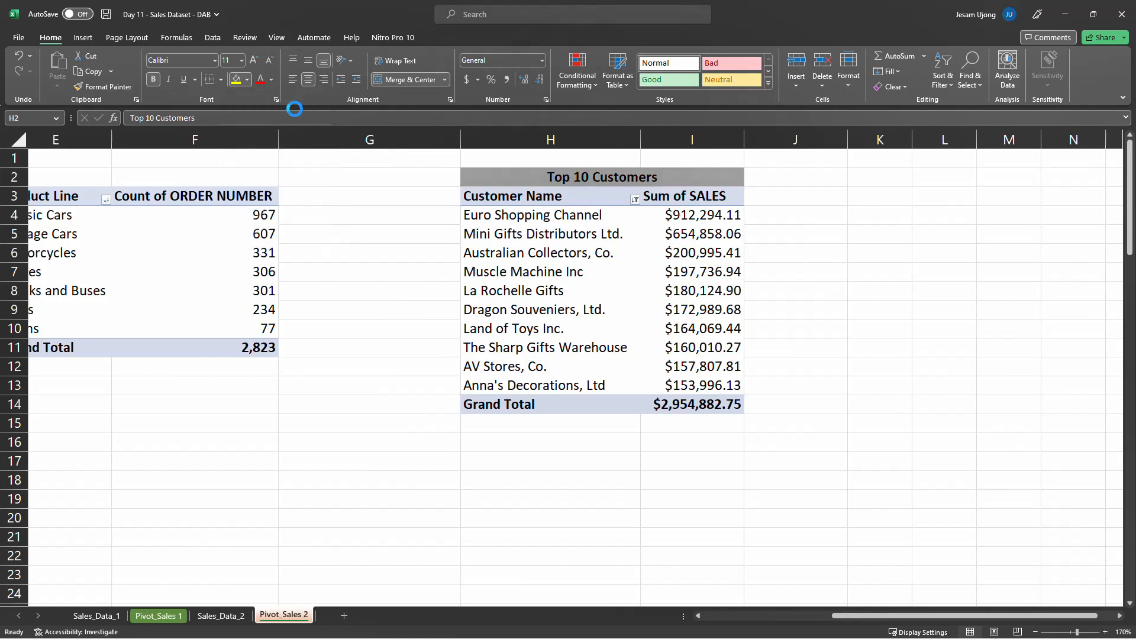
click(772, 334)
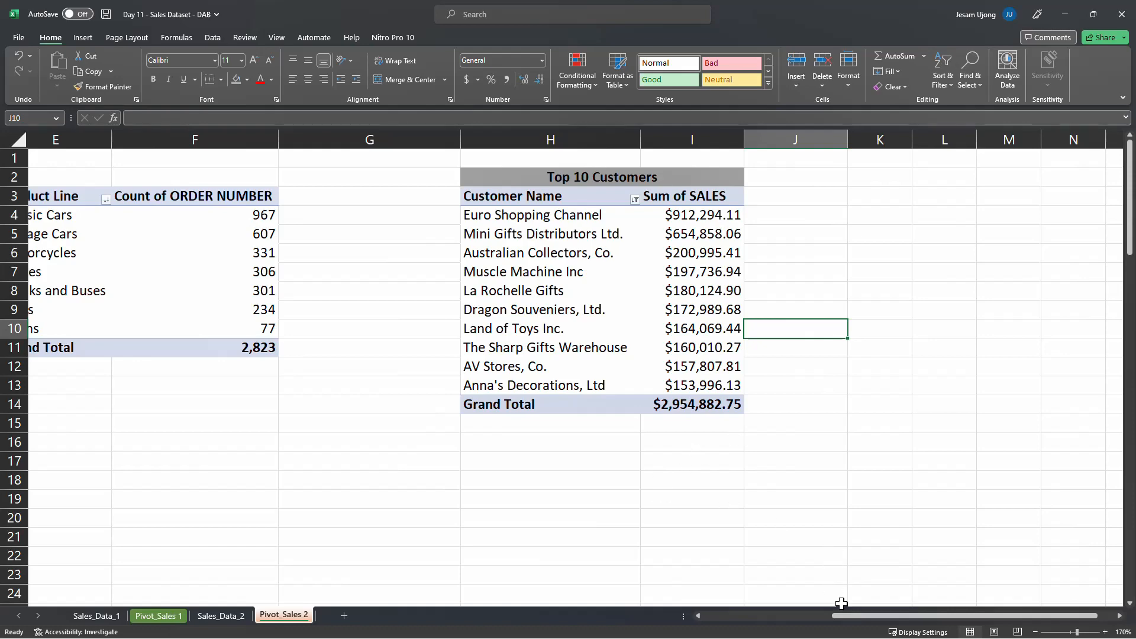
Compare the order count and top customer tables on Pivot_Sales 2 with the country revenue tables on Pivot_Sales 1
drag(853, 623, 793, 626)
drag(793, 625, 847, 609)
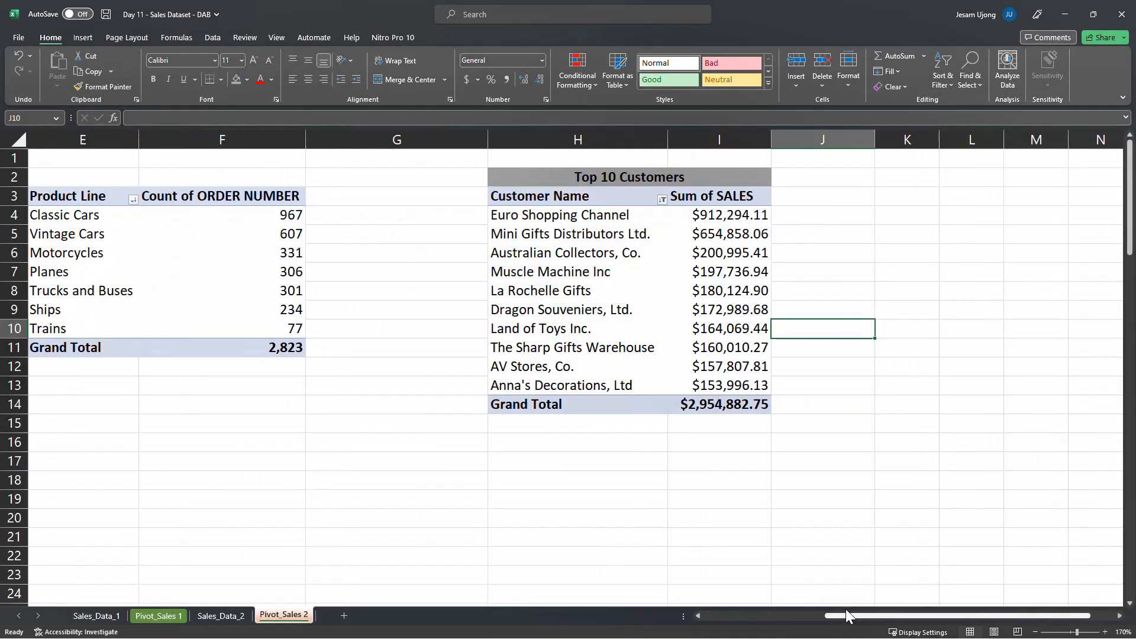
click(475, 472)
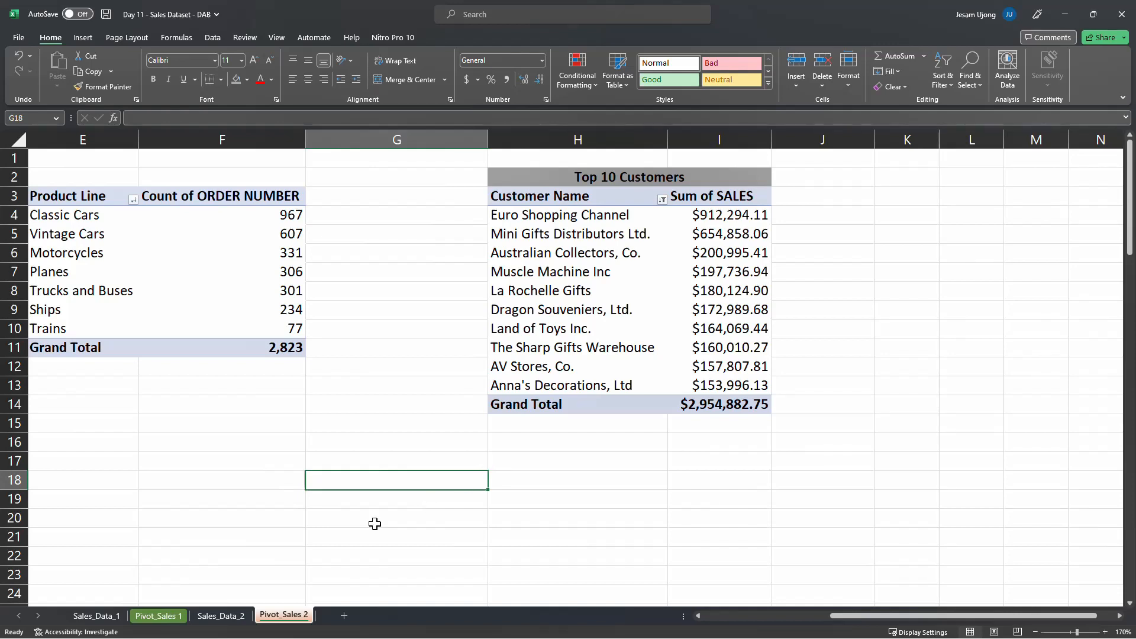
click(162, 618)
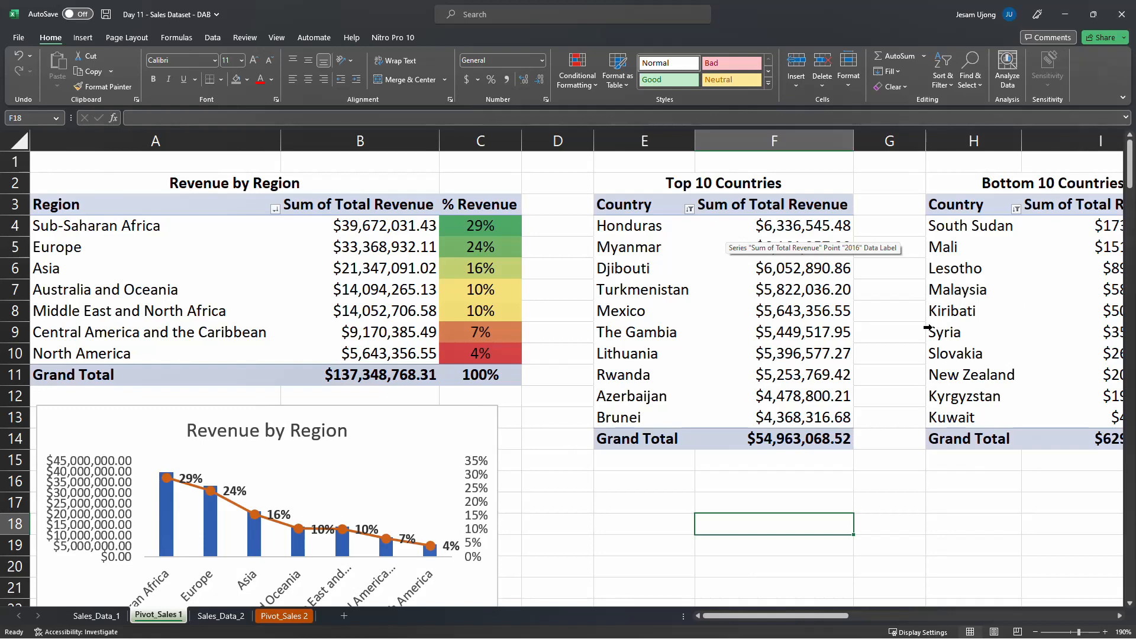
drag(753, 616, 772, 625)
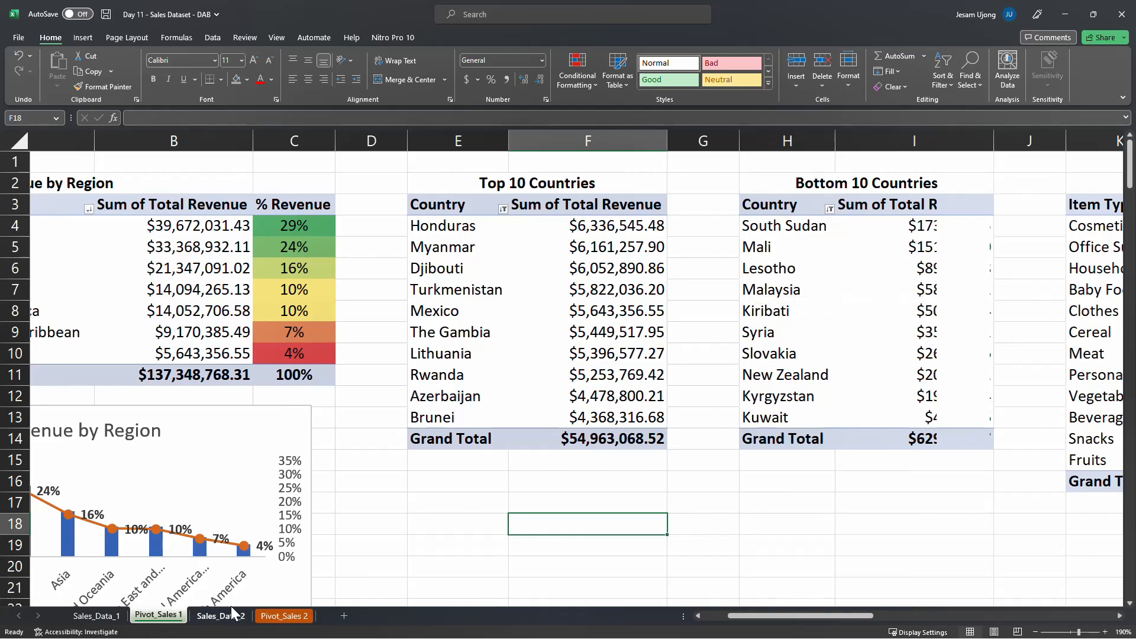
click(269, 617)
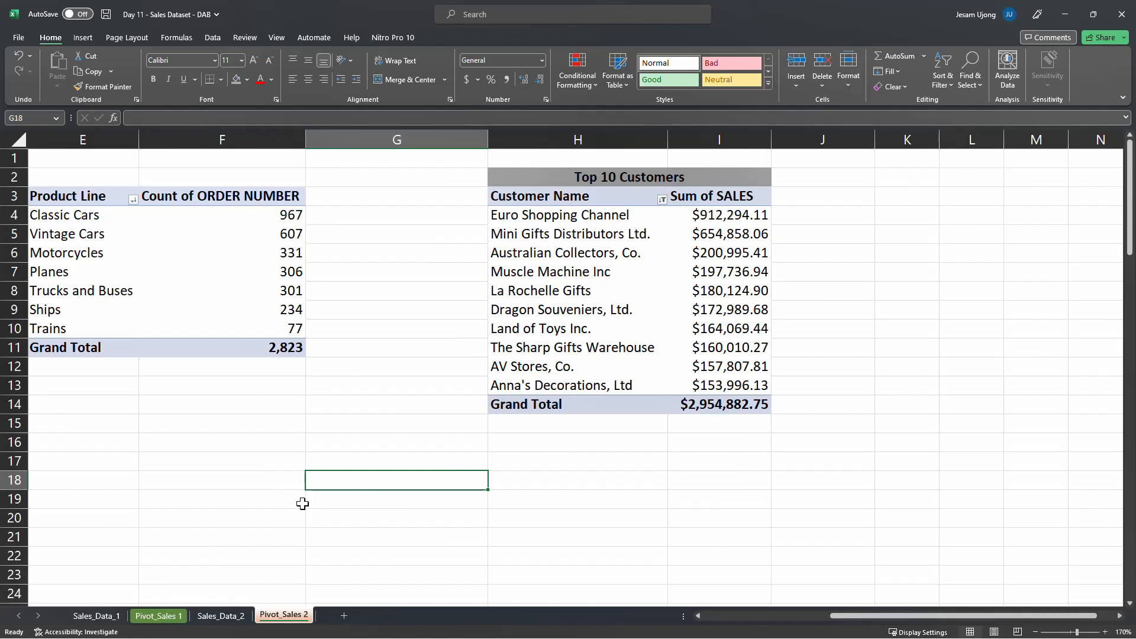
Examine the sorting and field options for the sales values and customer names in the Top 10 Customers pivot table
click(583, 235)
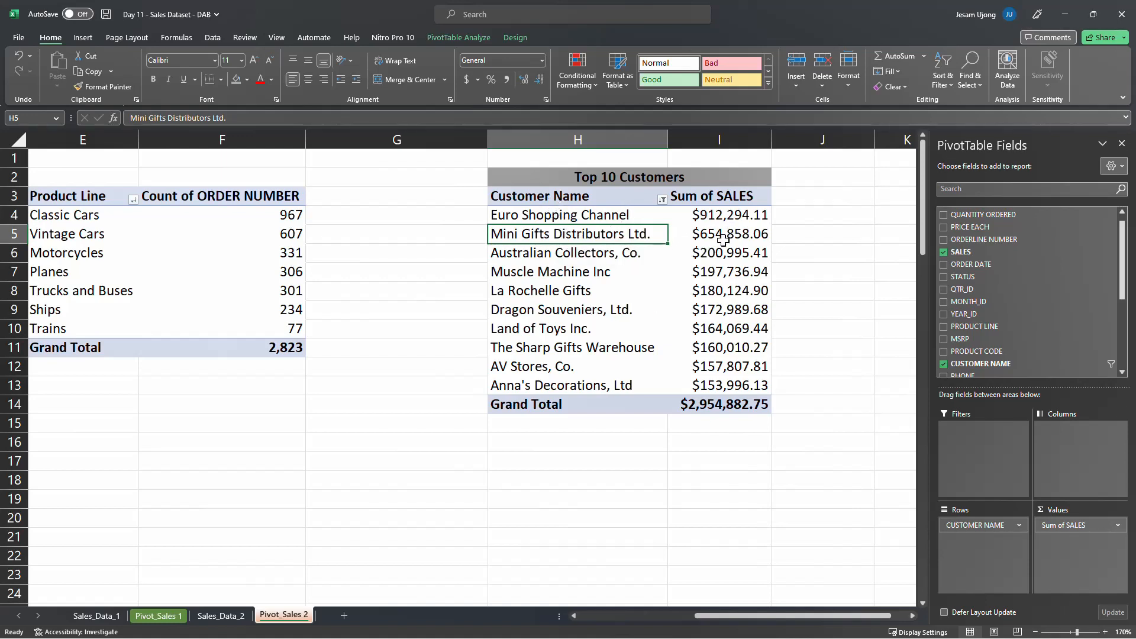
mouse_move(723, 241)
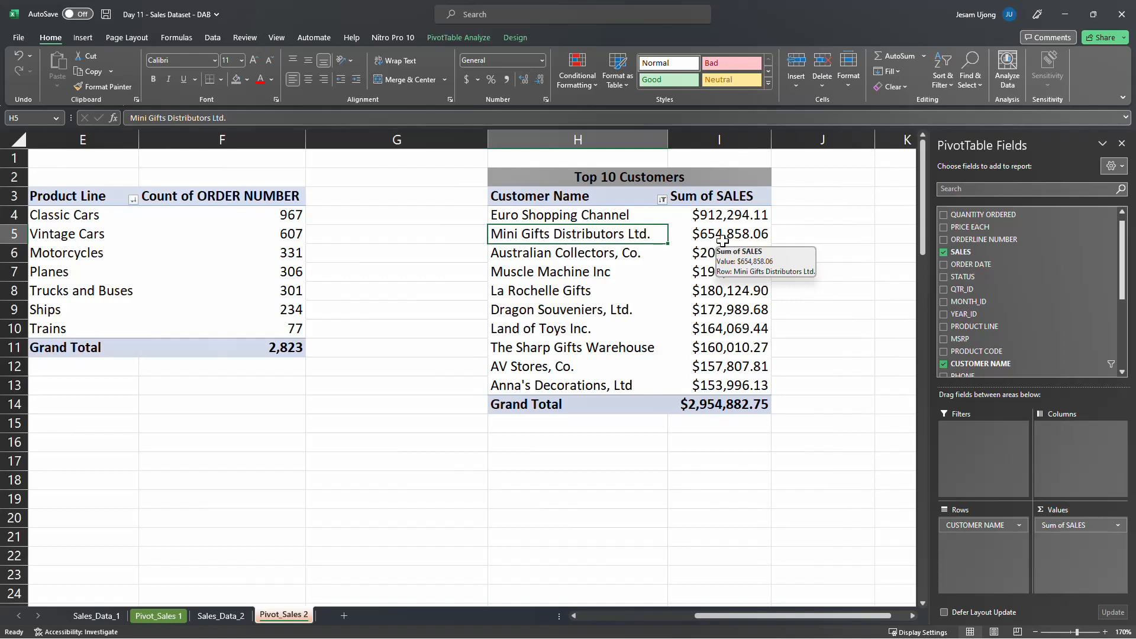
click(722, 240)
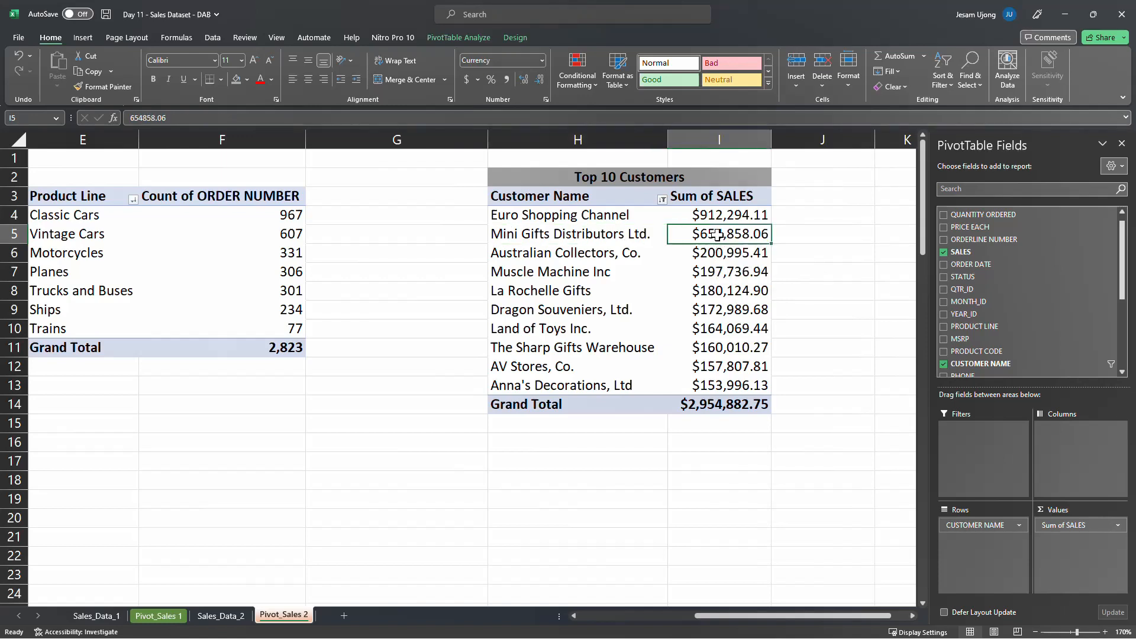
right_click(717, 235)
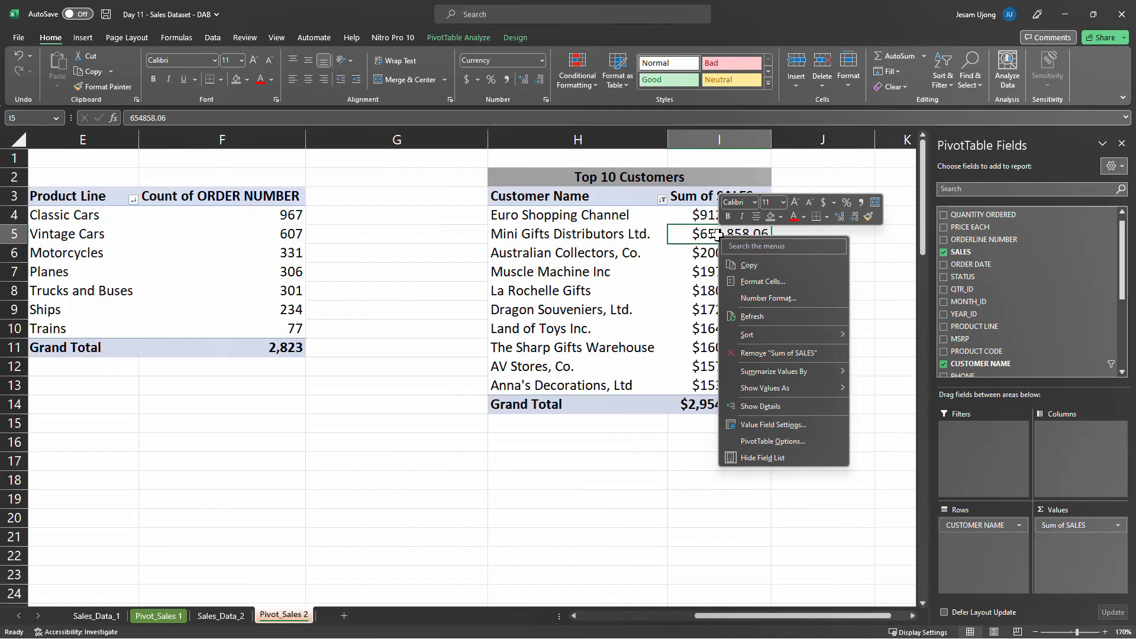
mouse_move(748, 336)
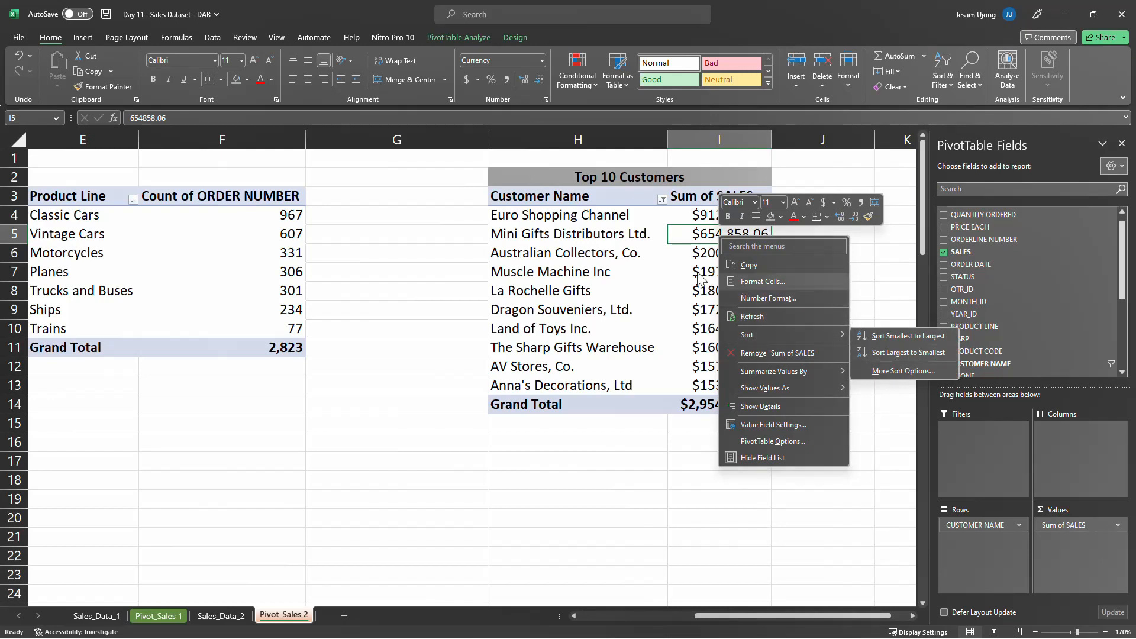
click(571, 247)
click(550, 246)
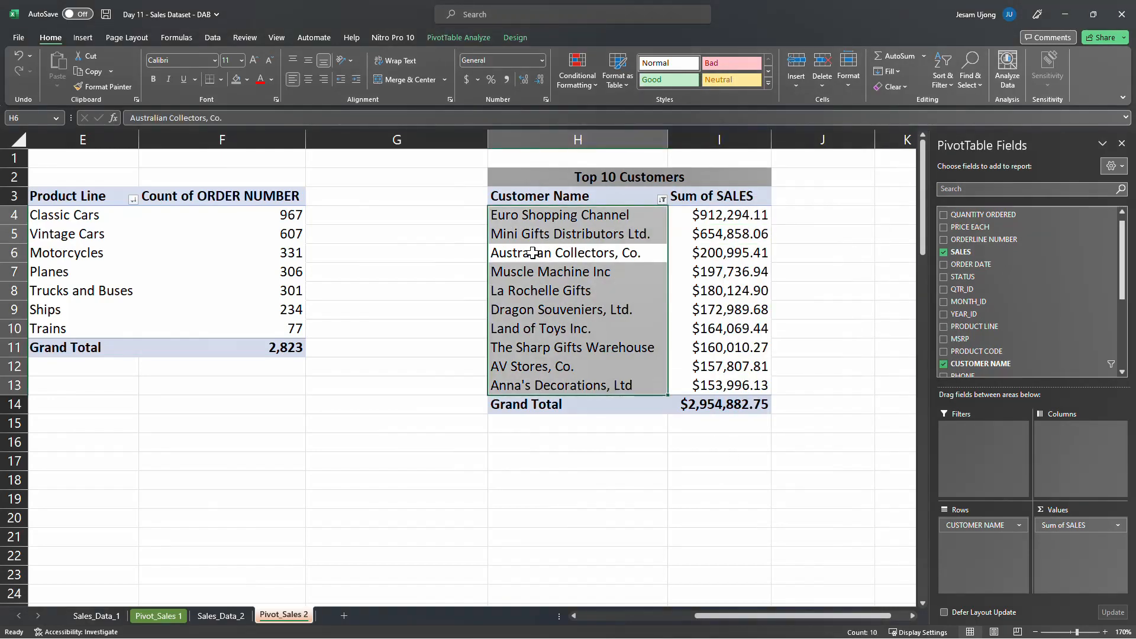
right_click(533, 253)
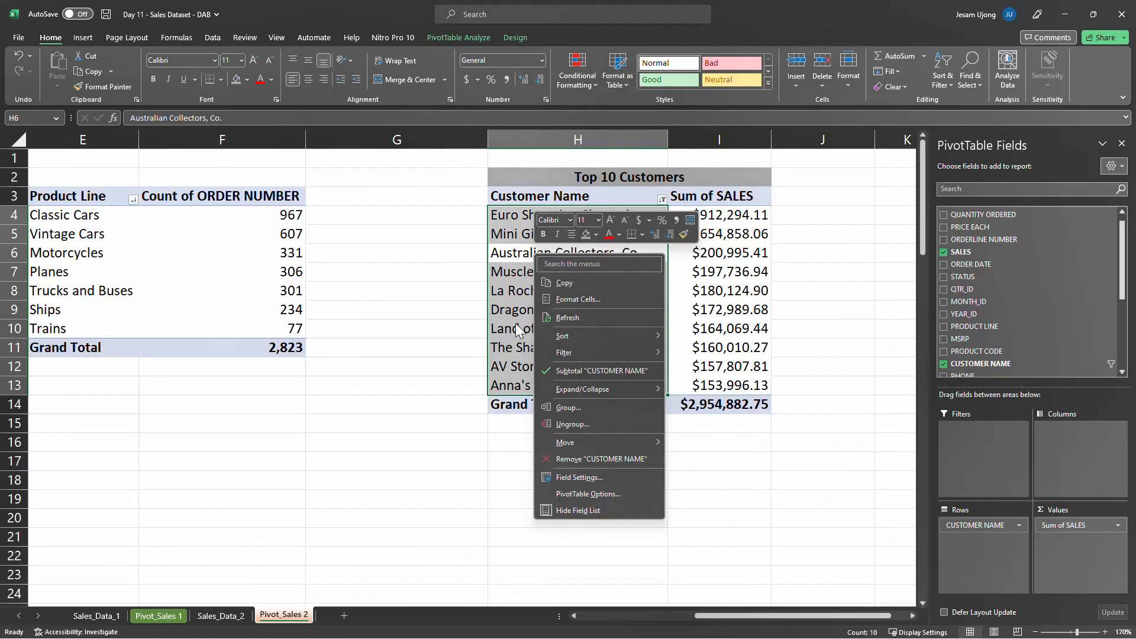
click(496, 282)
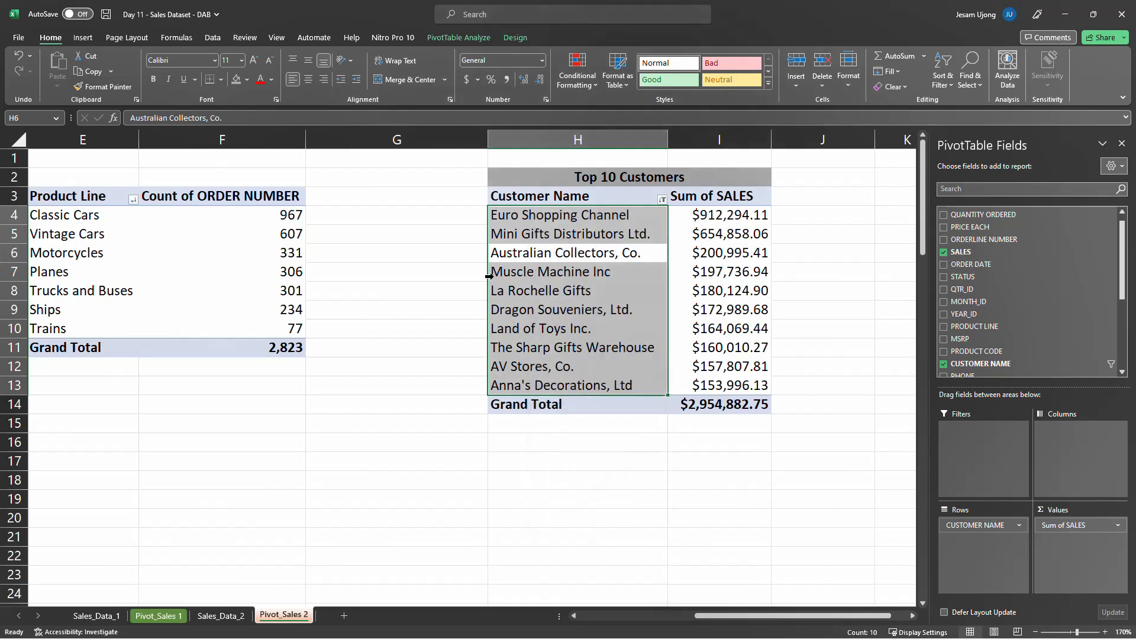
click(533, 273)
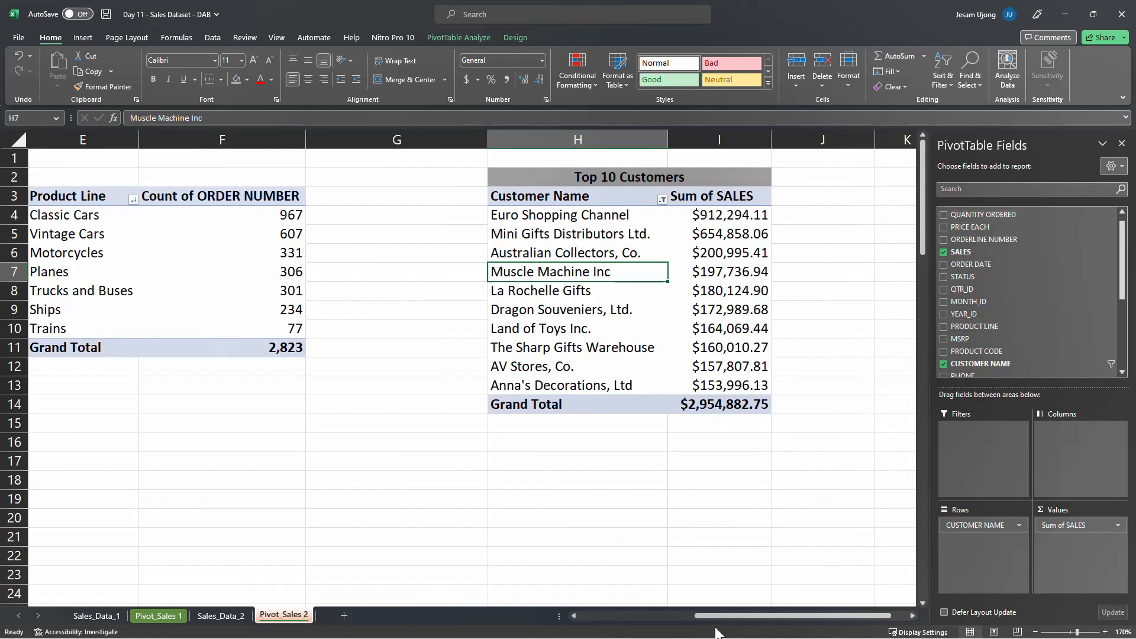
Review the product line pivot tables on Pivot_Sales 2 alongside the contents of Sales_Data_2, Pivot_Sales 1 and Sales_Data_1
drag(719, 616, 568, 613)
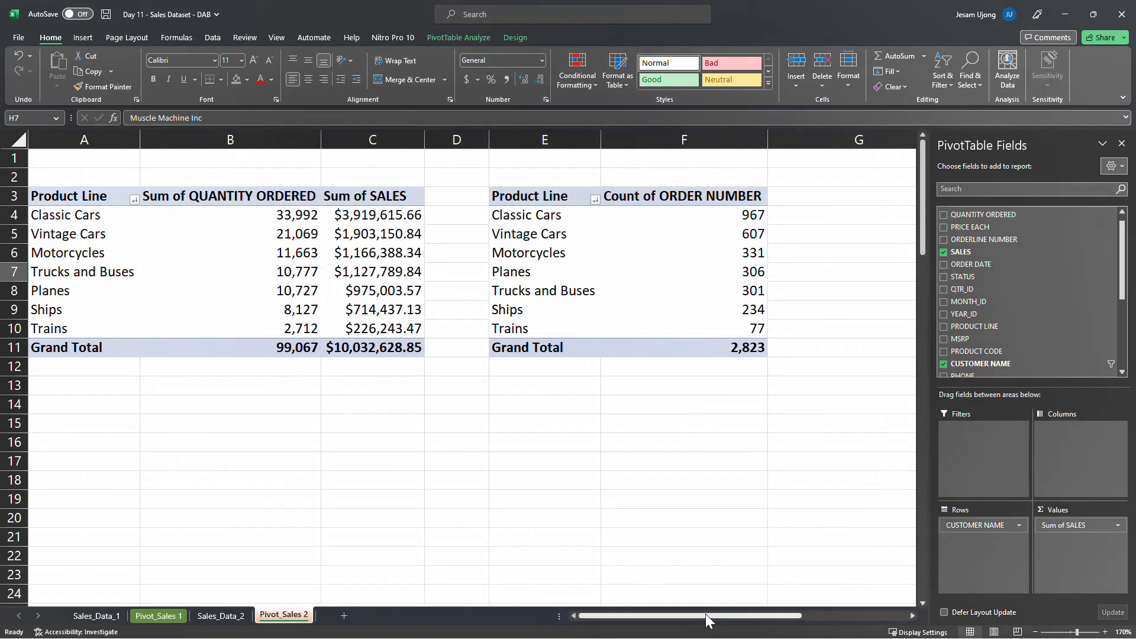
drag(680, 615, 584, 594)
click(224, 617)
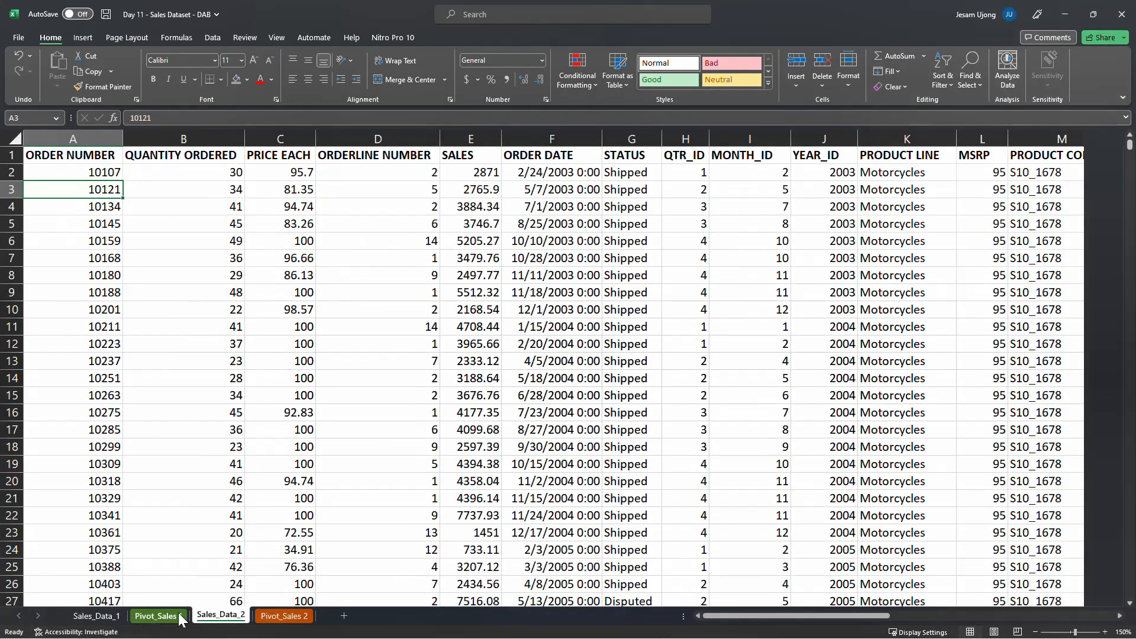
click(158, 617)
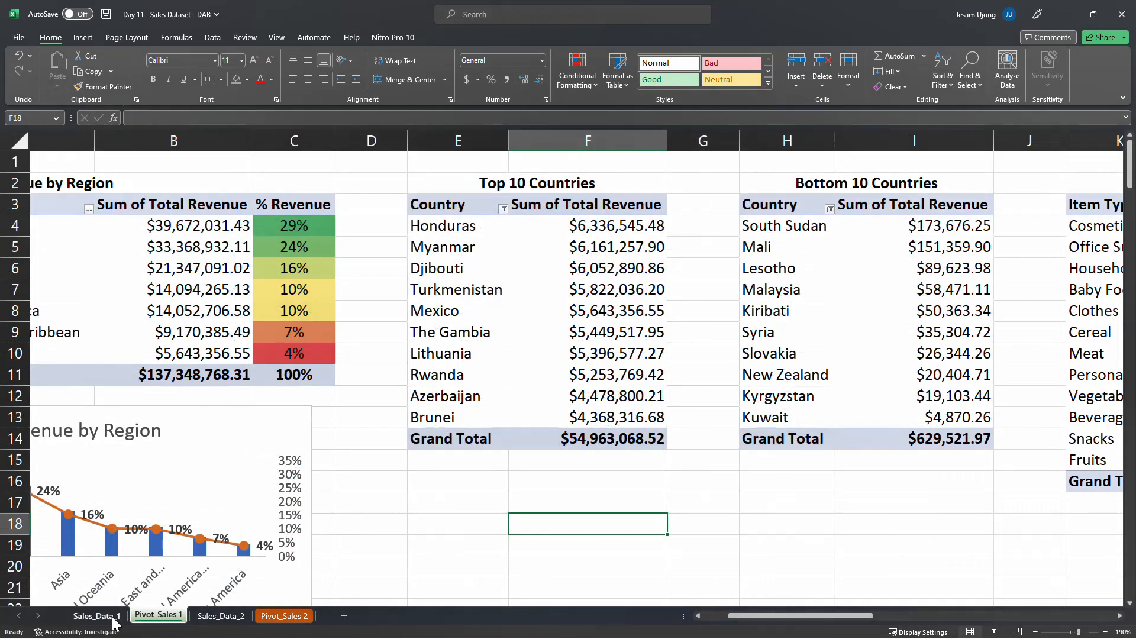
click(116, 618)
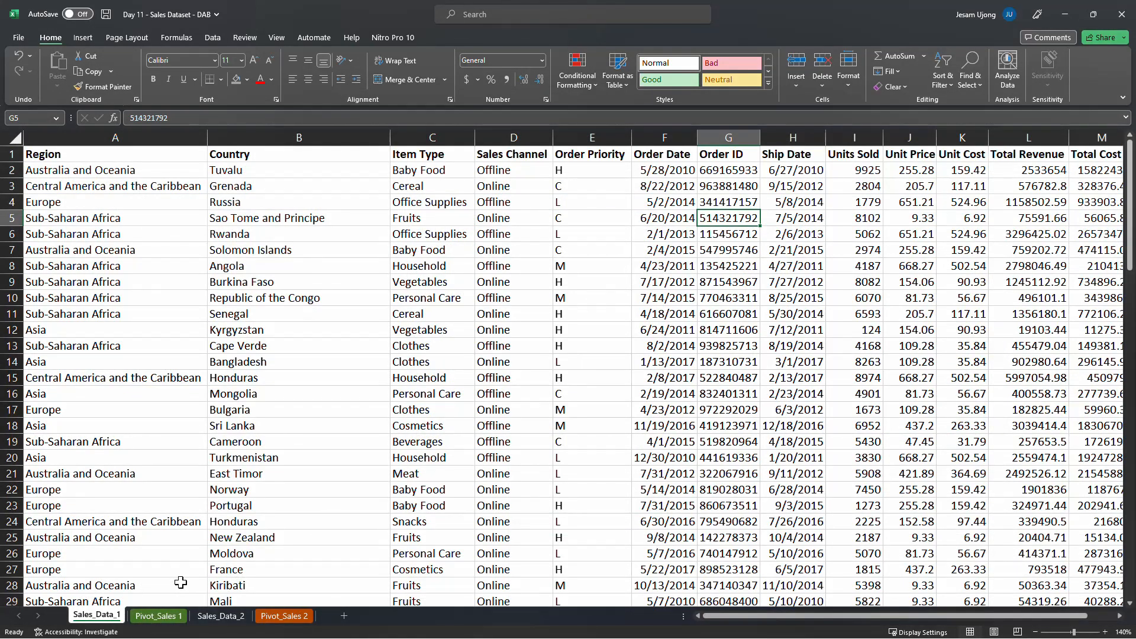
click(158, 618)
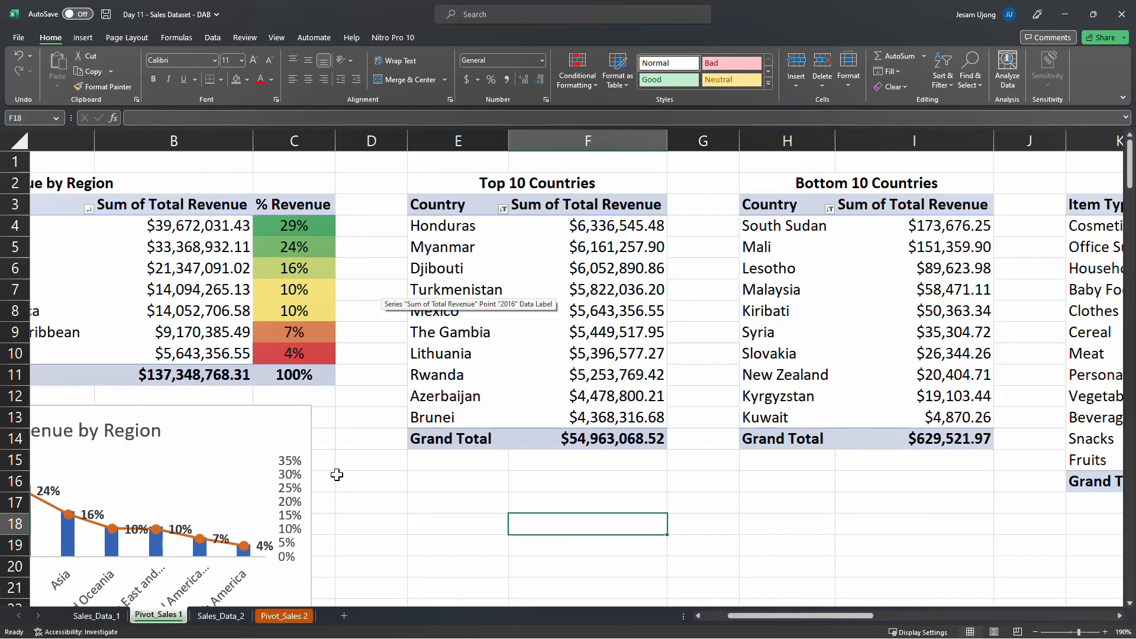
click(83, 617)
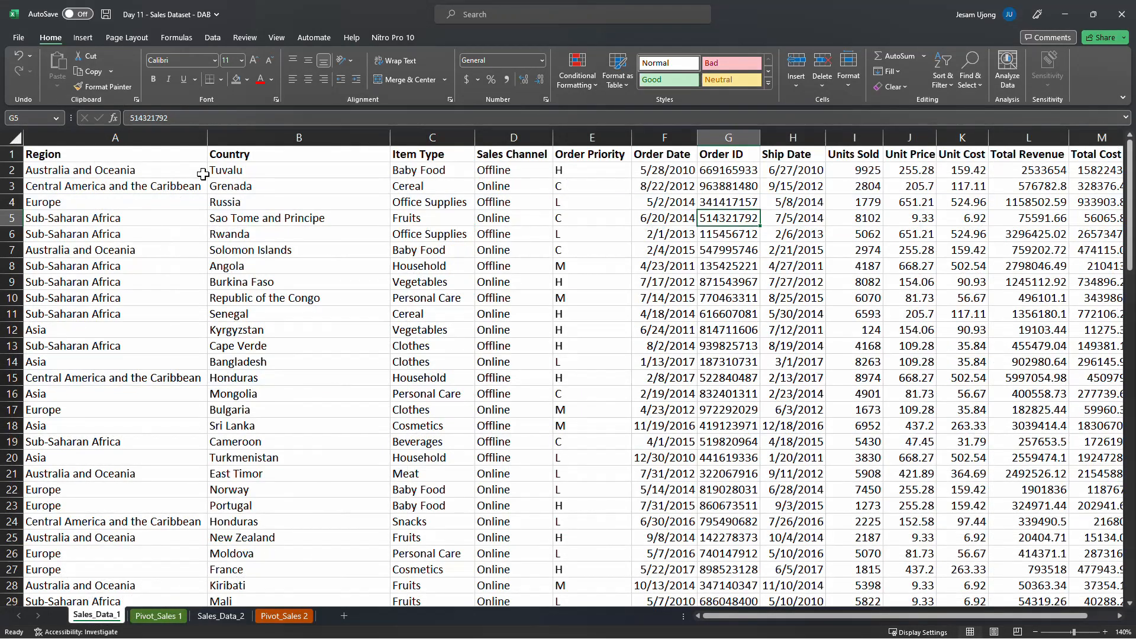
click(283, 617)
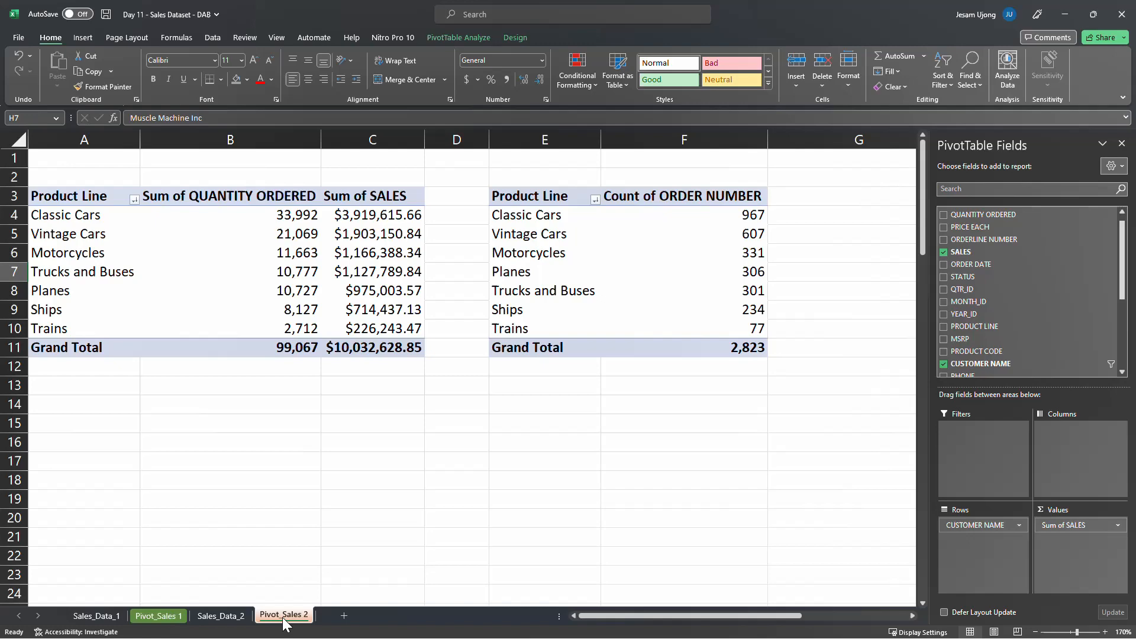
click(240, 617)
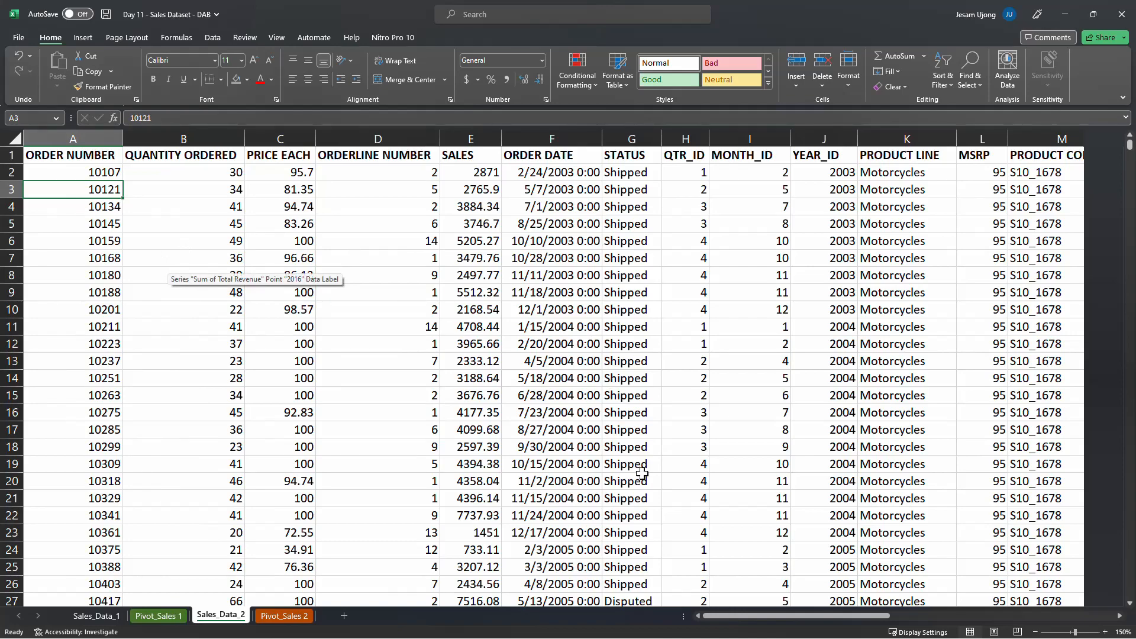
drag(715, 616, 849, 591)
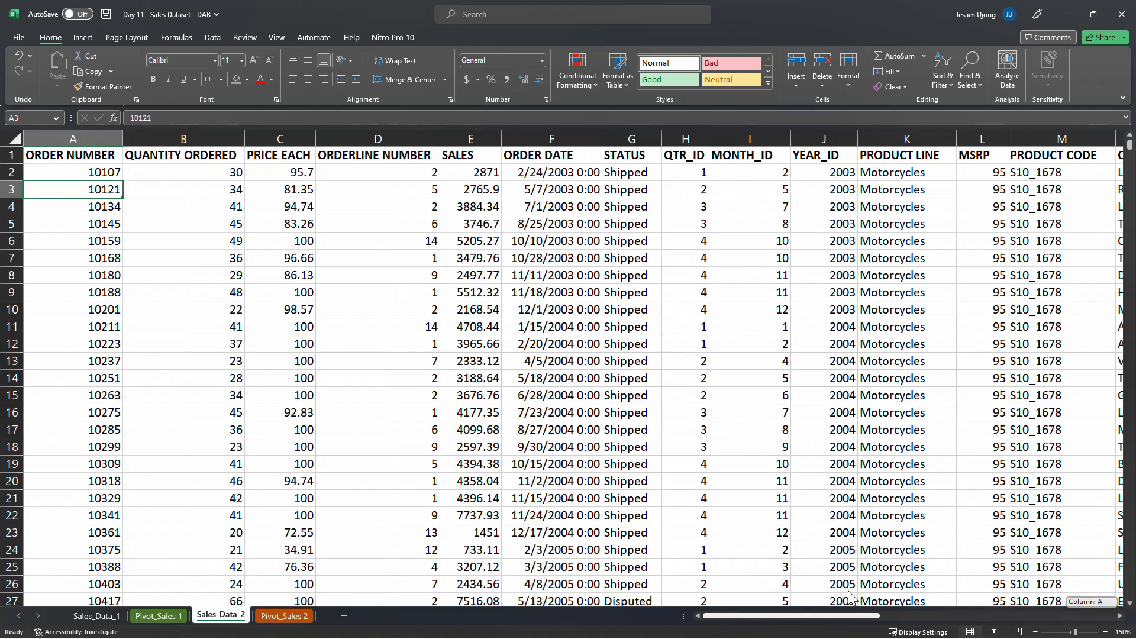
drag(848, 591, 848, 592)
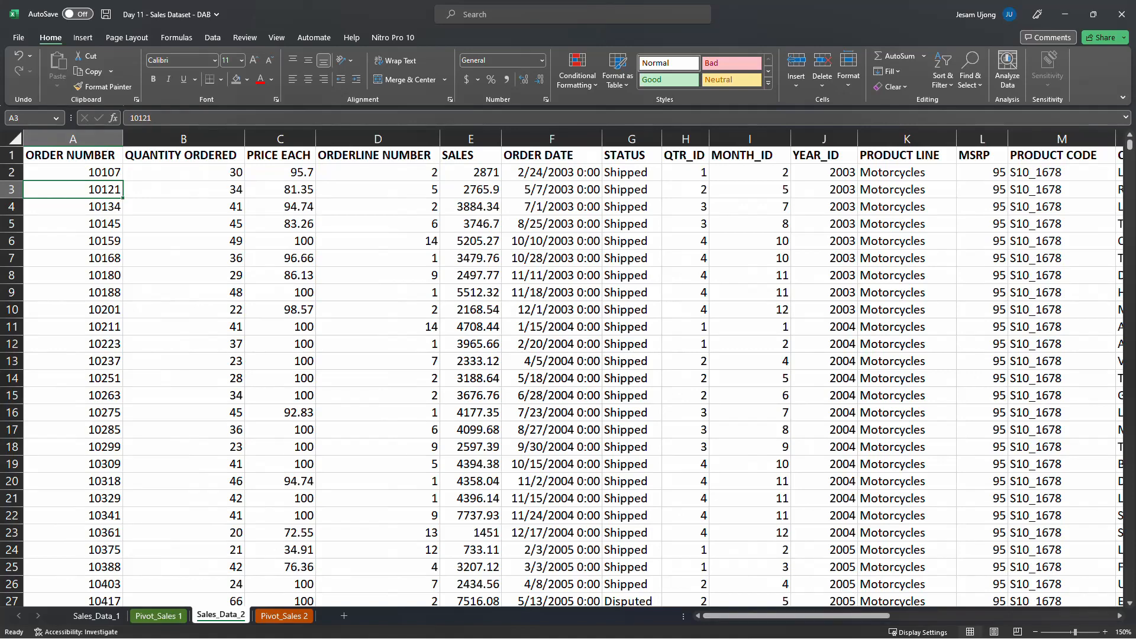
Switch to the image viewer, examine the sample sales dashboard picture in a maximized window, and return to the Excel workbook
key(alt+Tab)
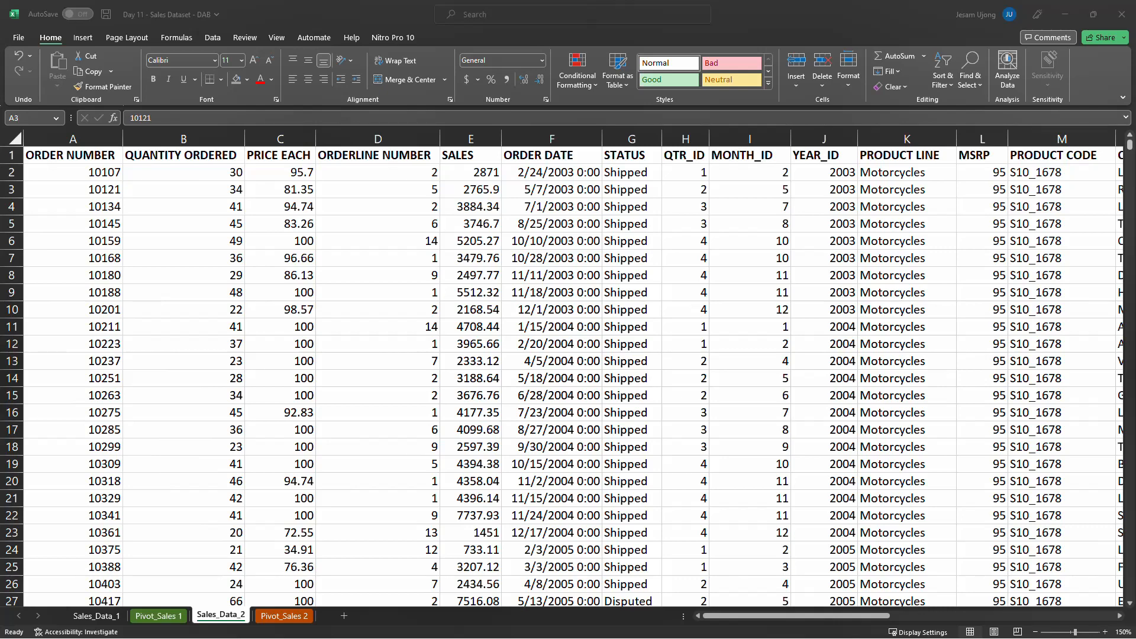
drag(1, 319, 727, 109)
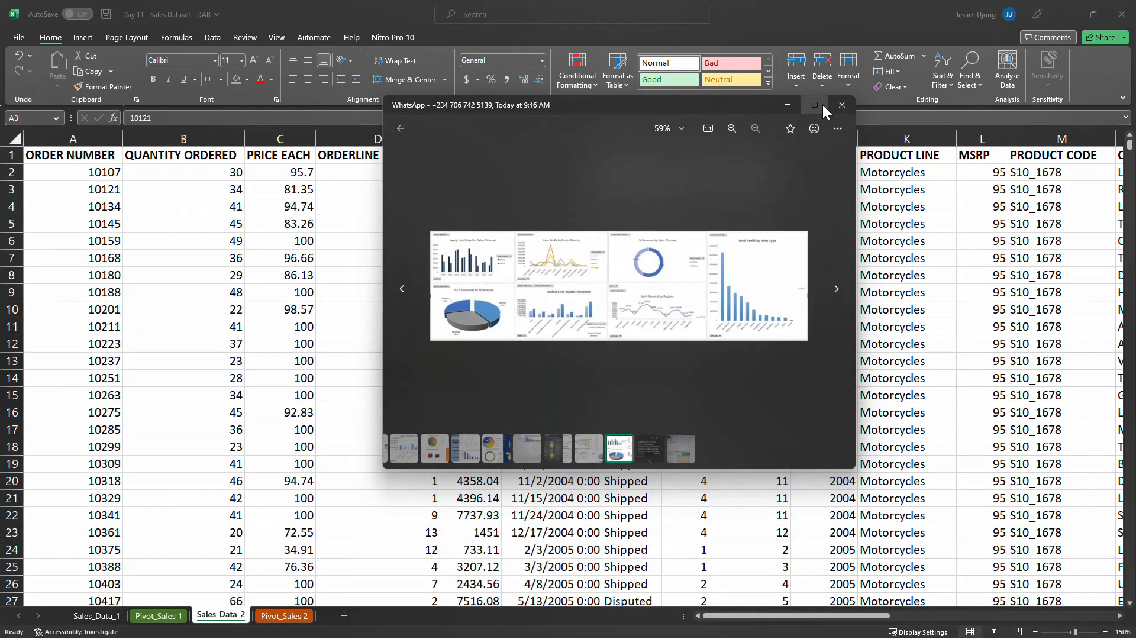
click(815, 107)
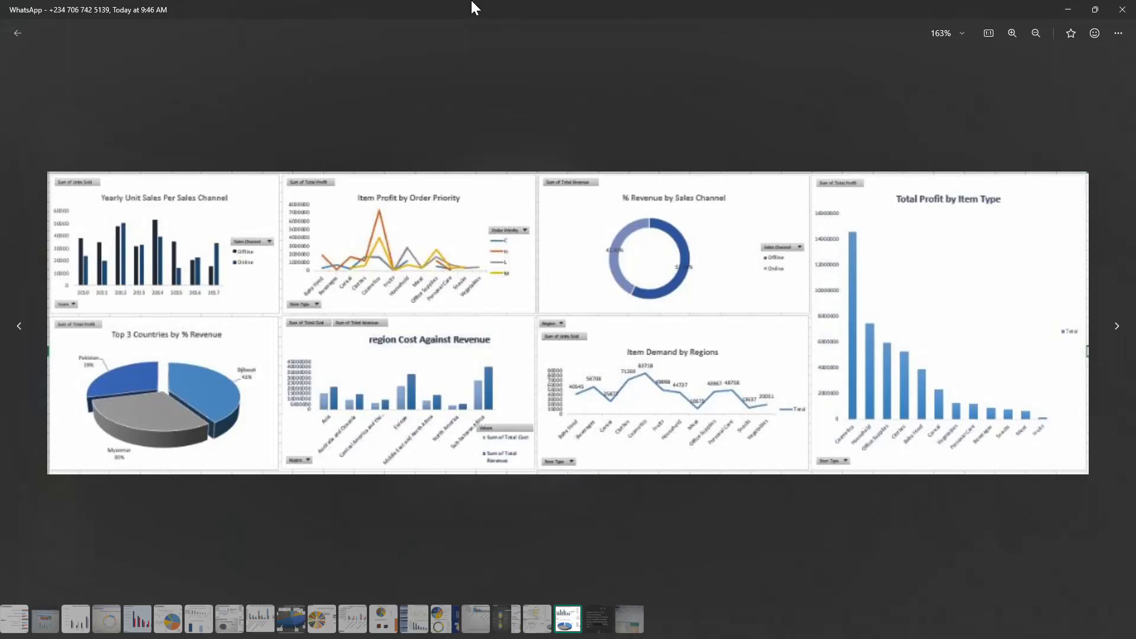
drag(614, 8, 0, 124)
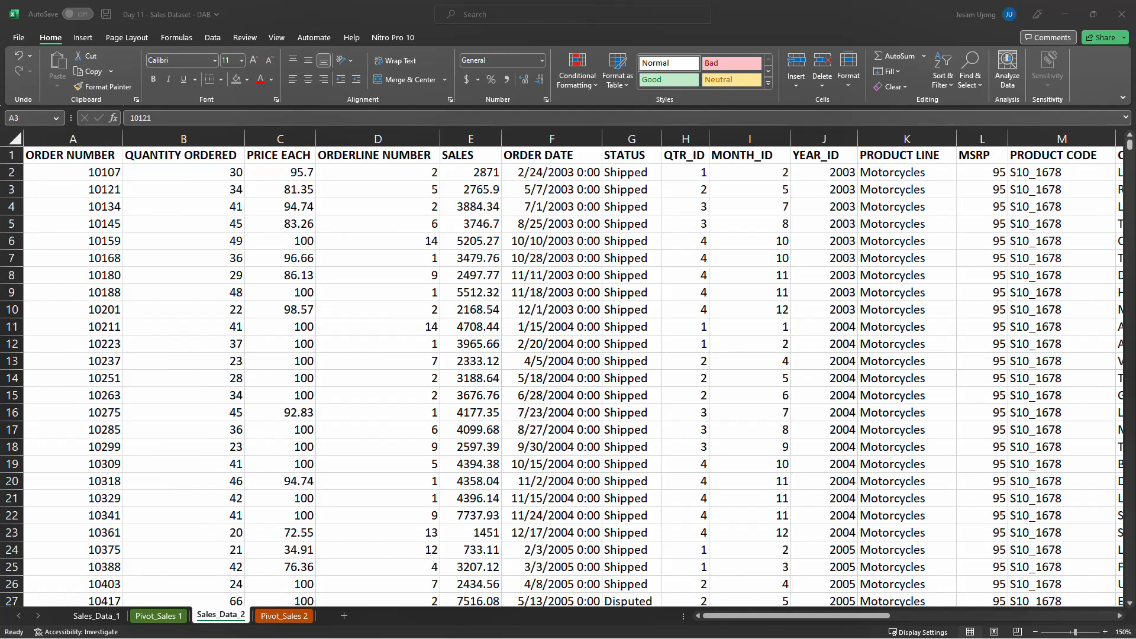
key(alt+Tab)
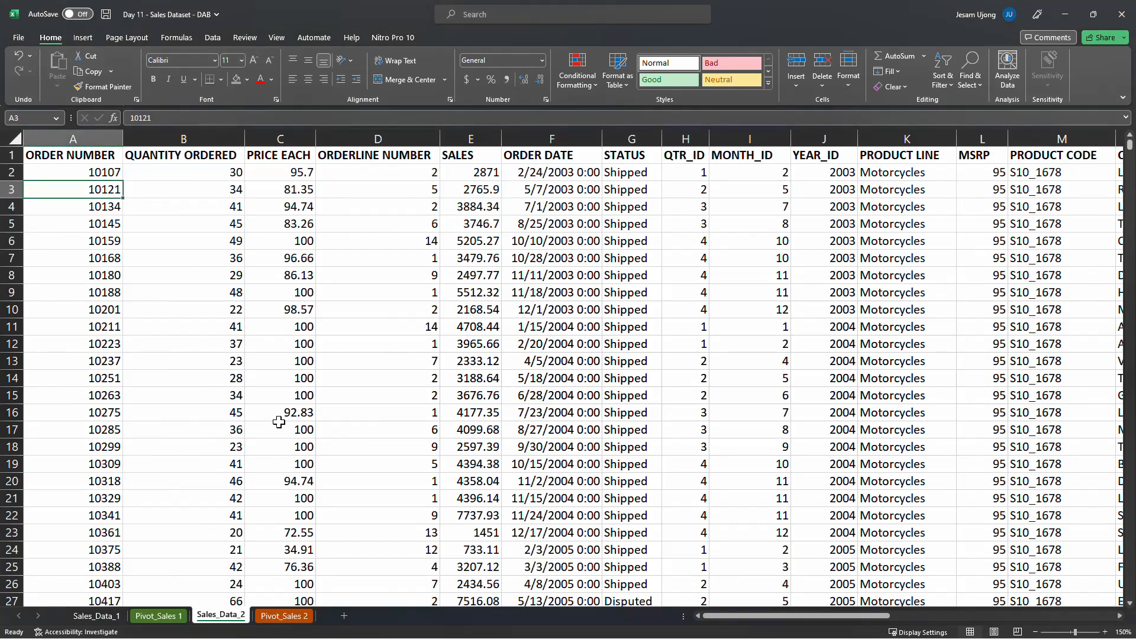
Inspect the columns of Sales_Data_2 from order date through the address, contact and deal size fields
click(566, 295)
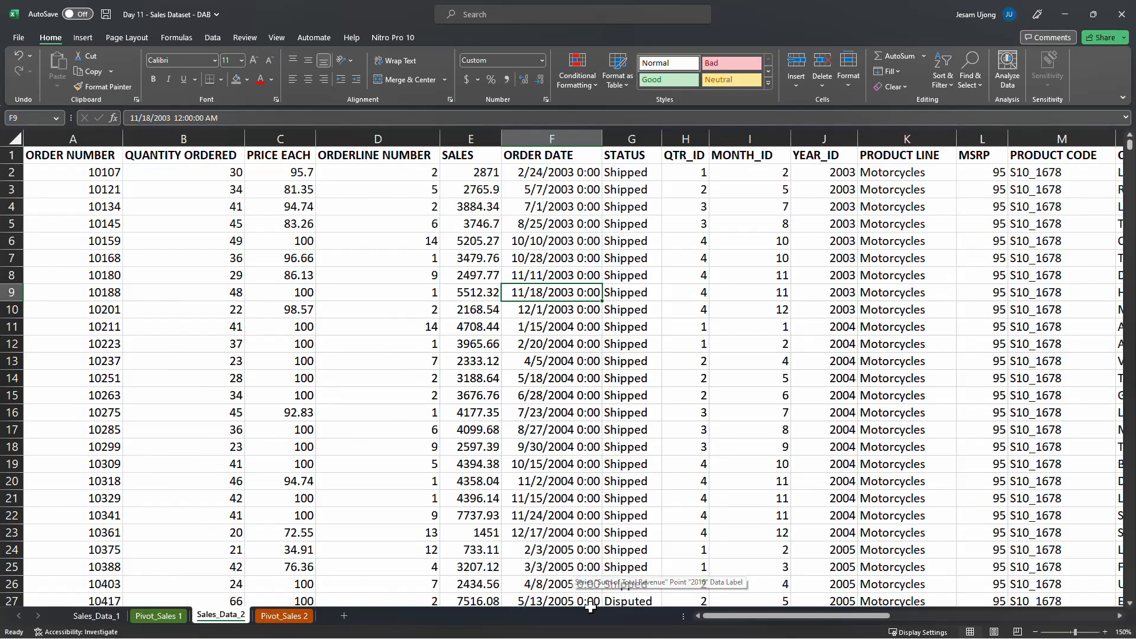
drag(719, 616, 1012, 632)
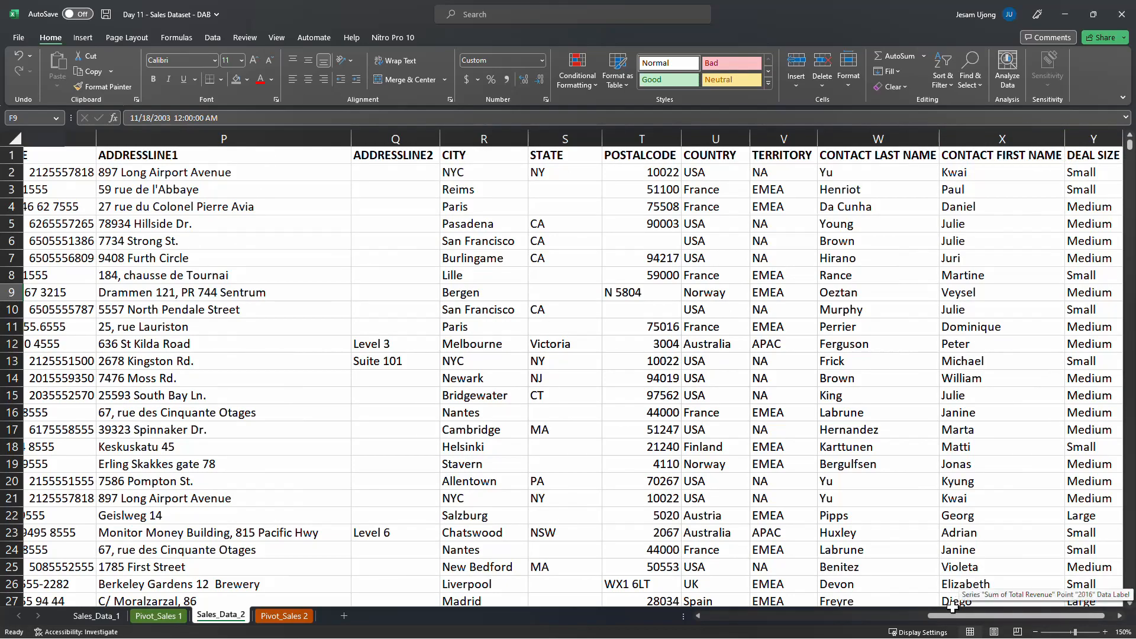
drag(957, 615, 568, 627)
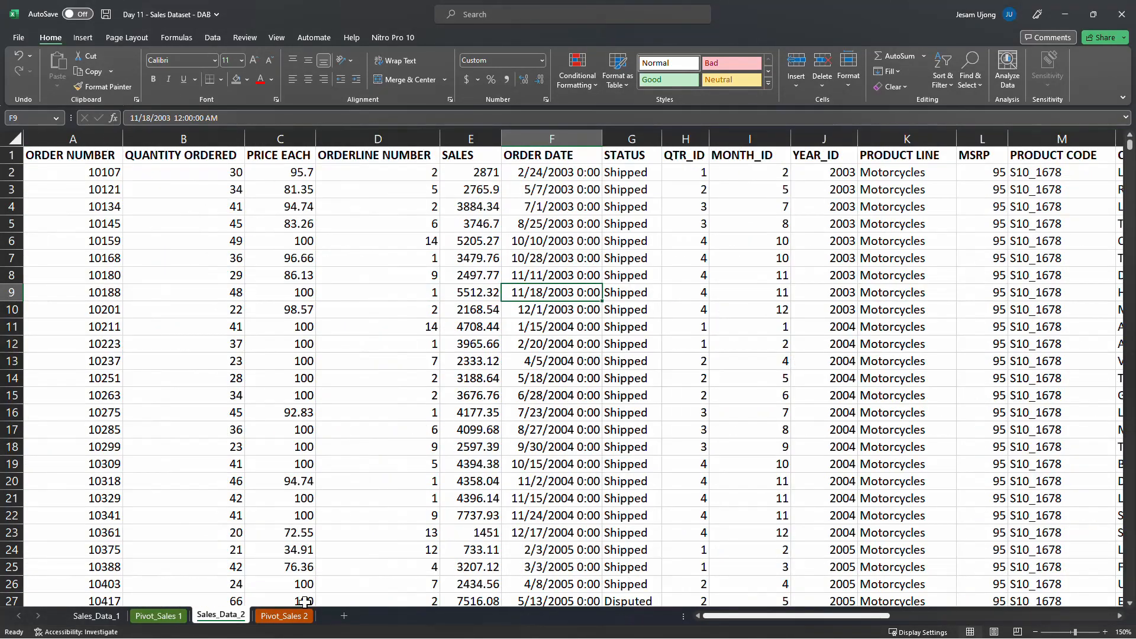
Compare the order counts by product line on Pivot_Sales 2 with the Region and Order ID columns on Sales_Data_1
click(285, 616)
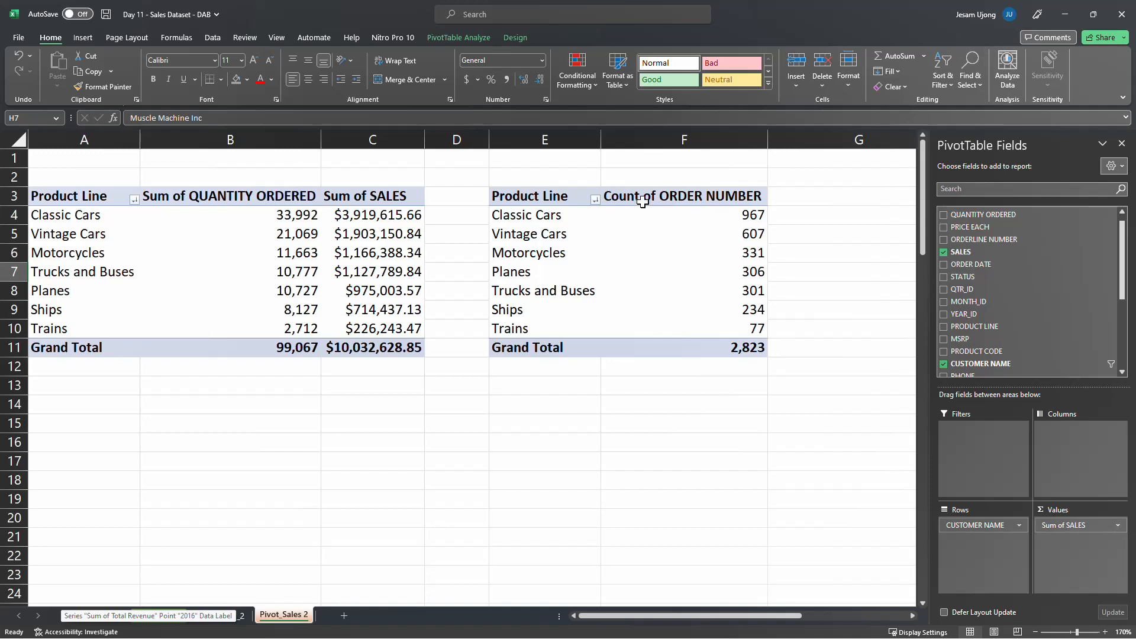
mouse_move(665, 242)
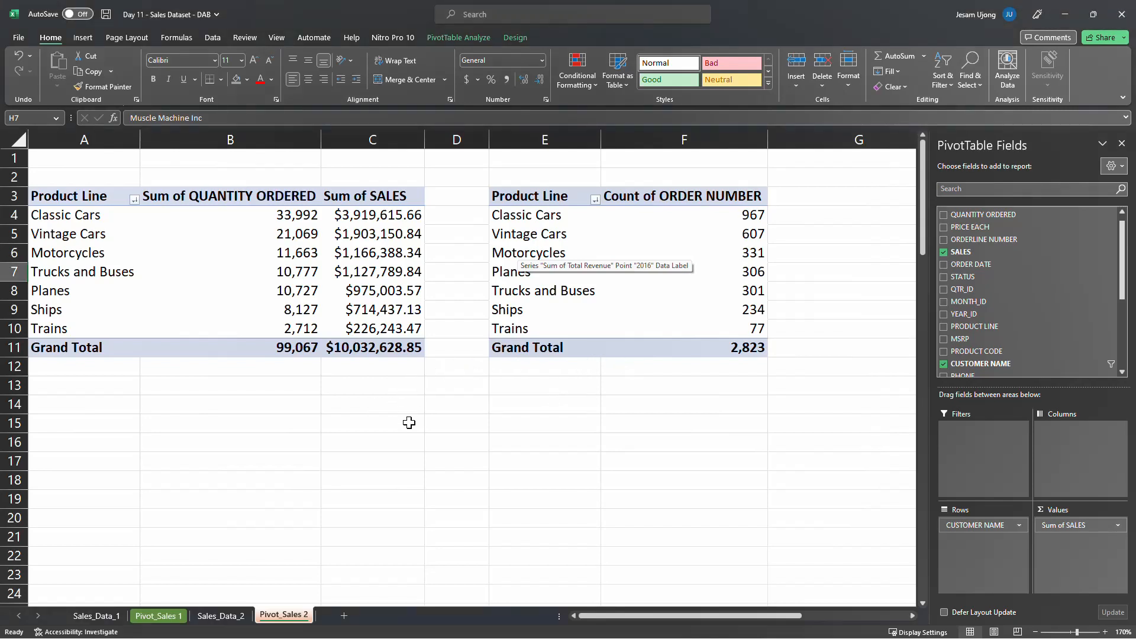
click(101, 616)
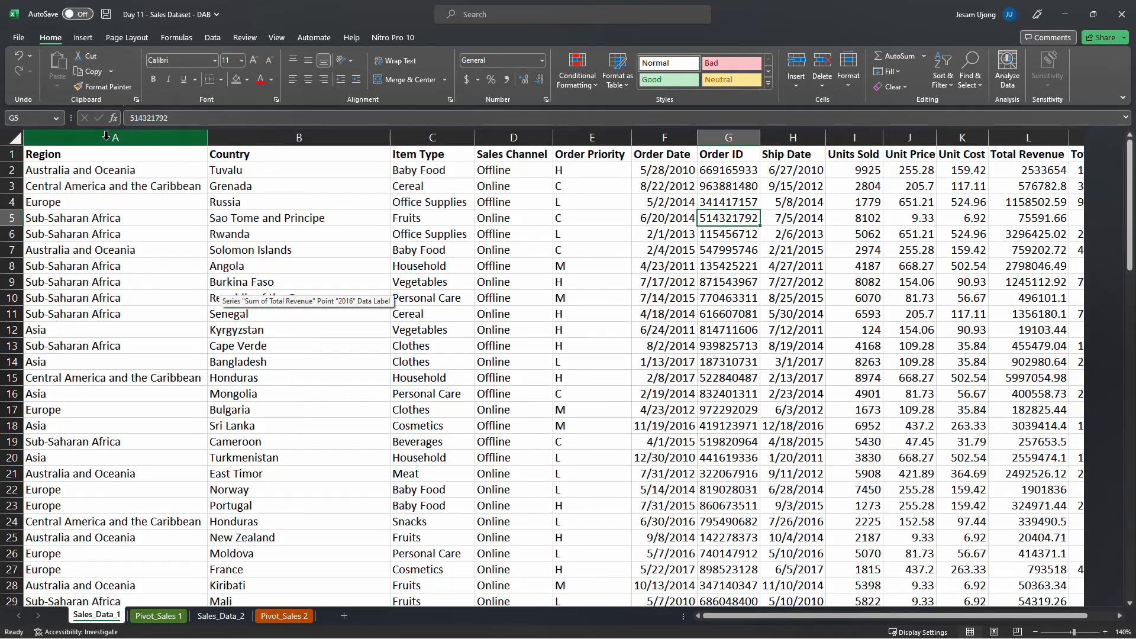
click(153, 236)
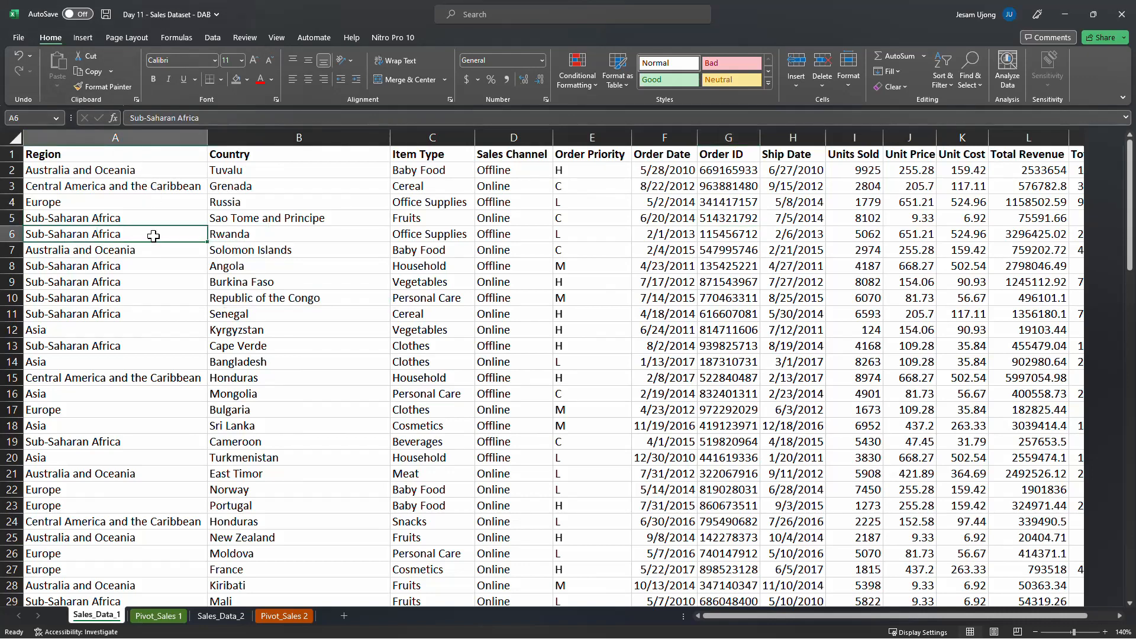
click(107, 135)
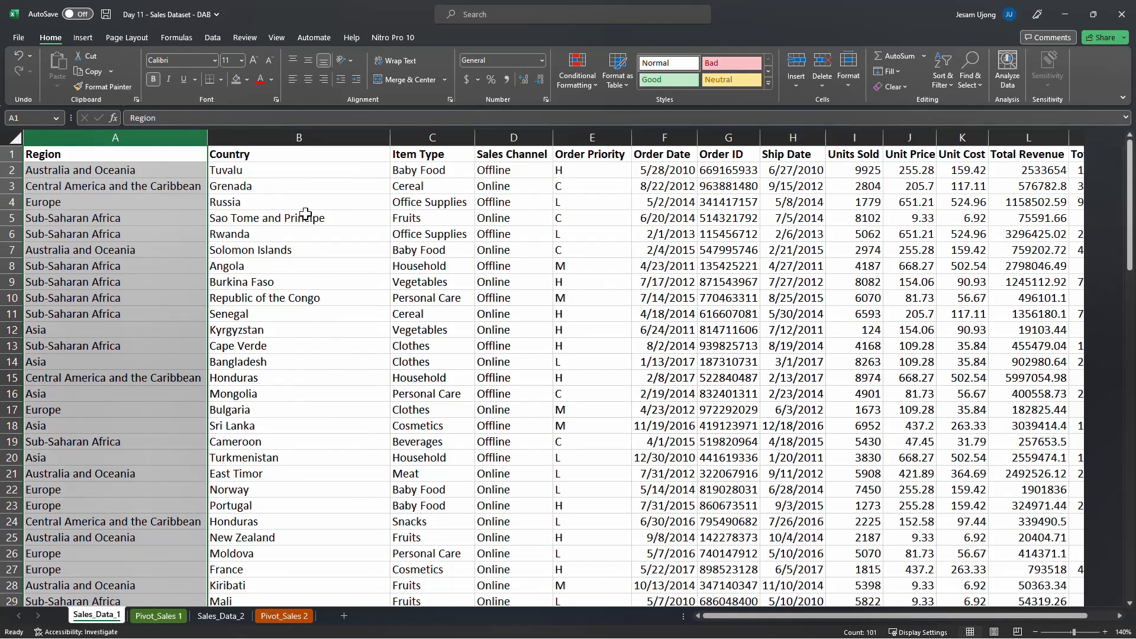
click(741, 135)
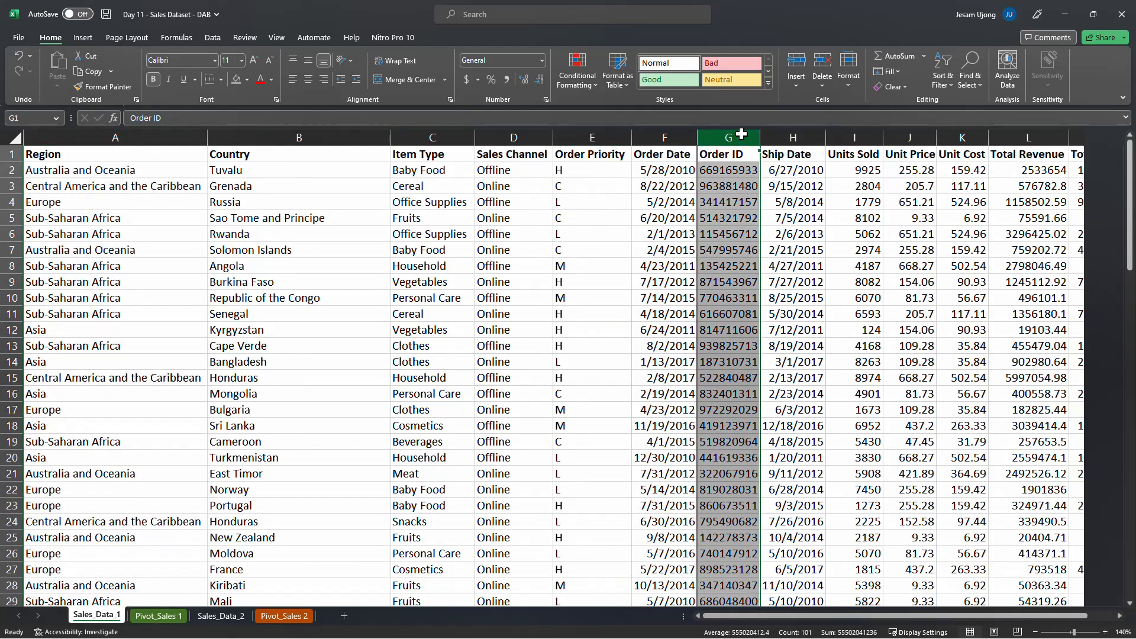
click(146, 137)
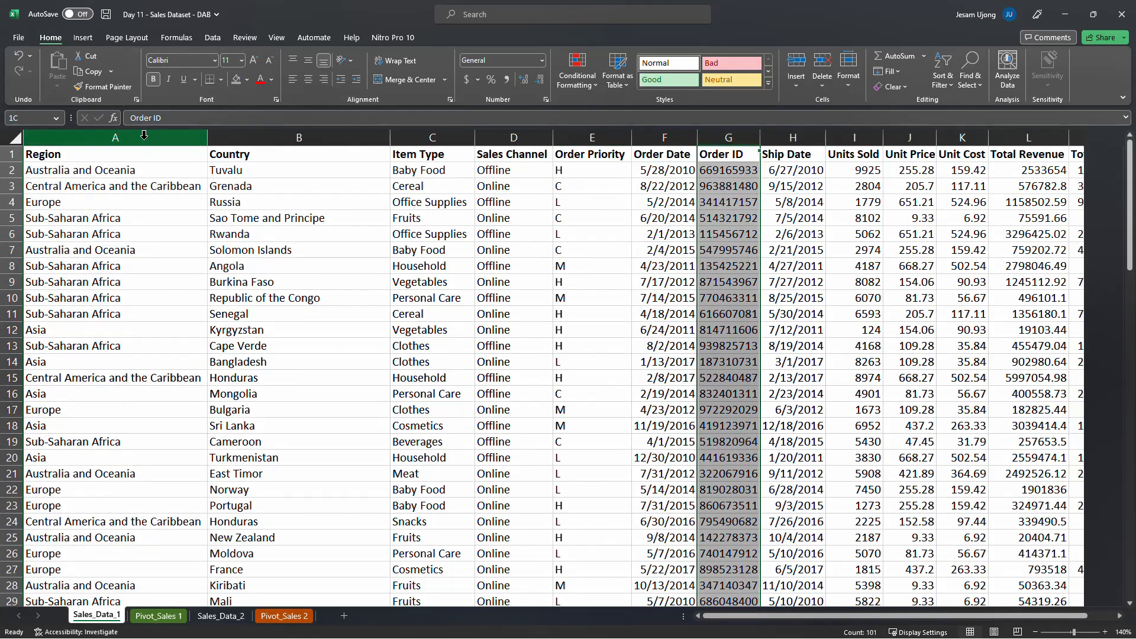
click(408, 254)
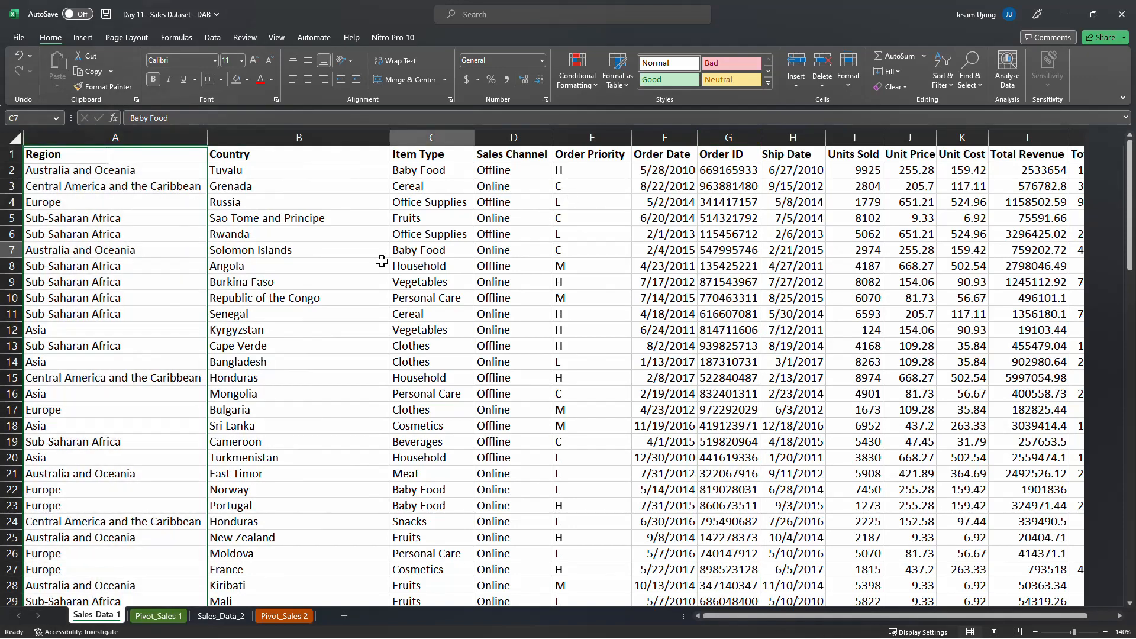
Examine the product line names and their order counts in the Count of ORDER NUMBER pivot table on Pivot_Sales 2
click(284, 616)
click(657, 201)
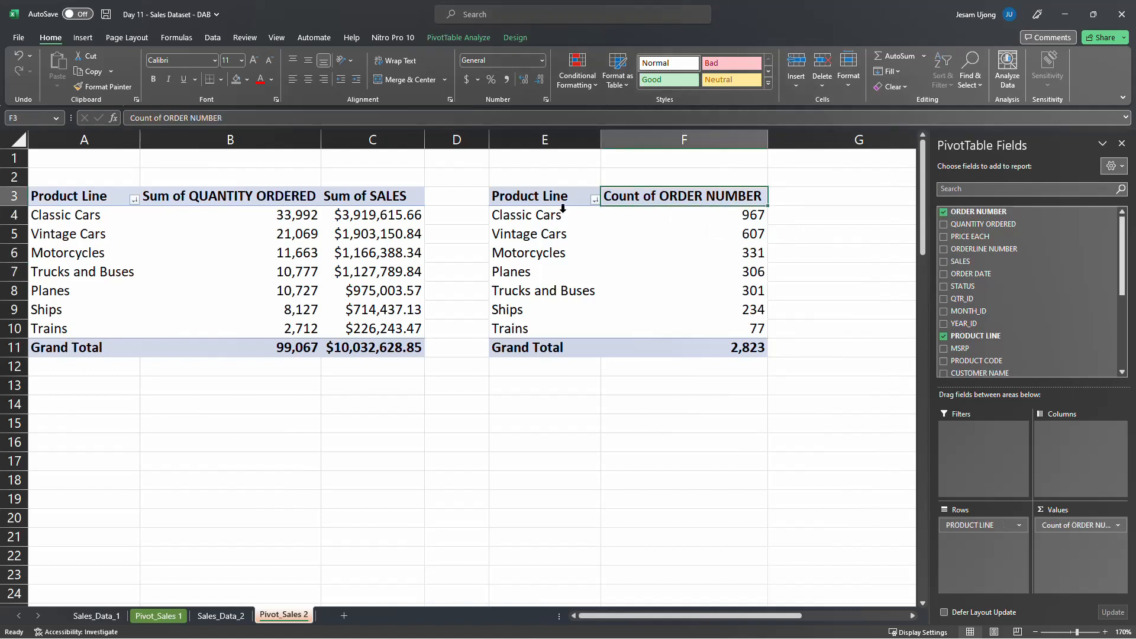
click(552, 221)
click(548, 245)
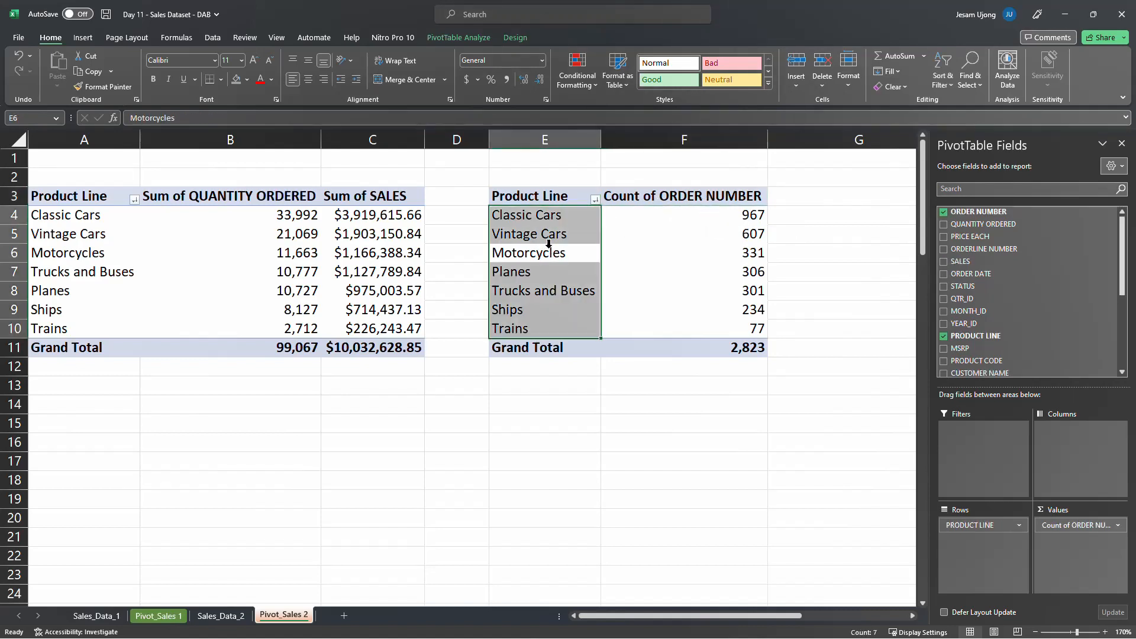
click(720, 233)
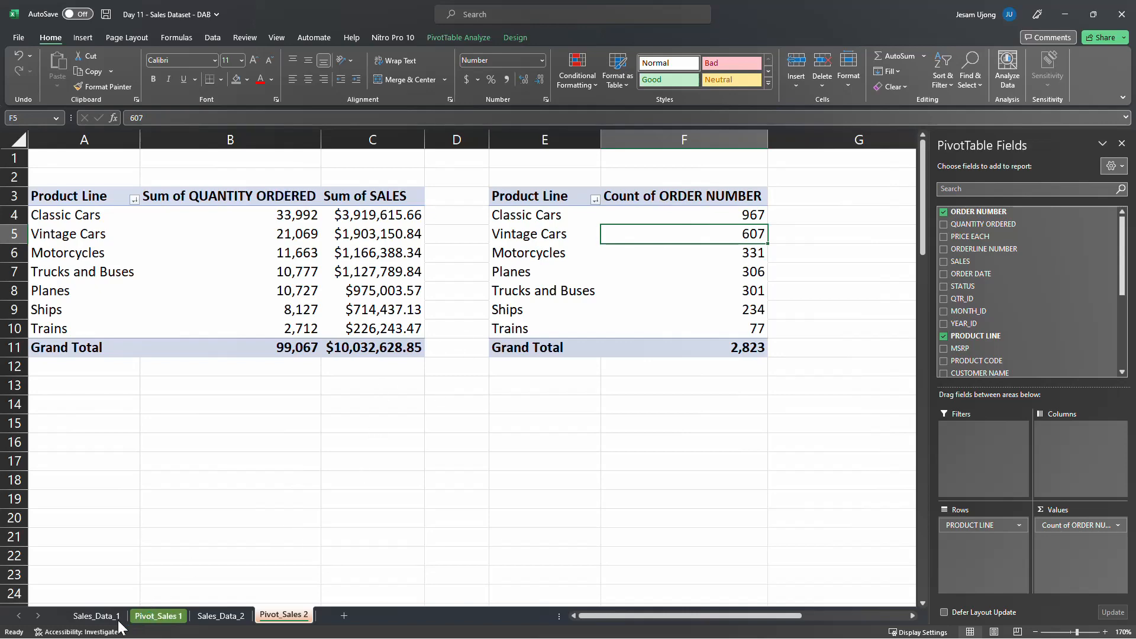
click(738, 217)
click(551, 223)
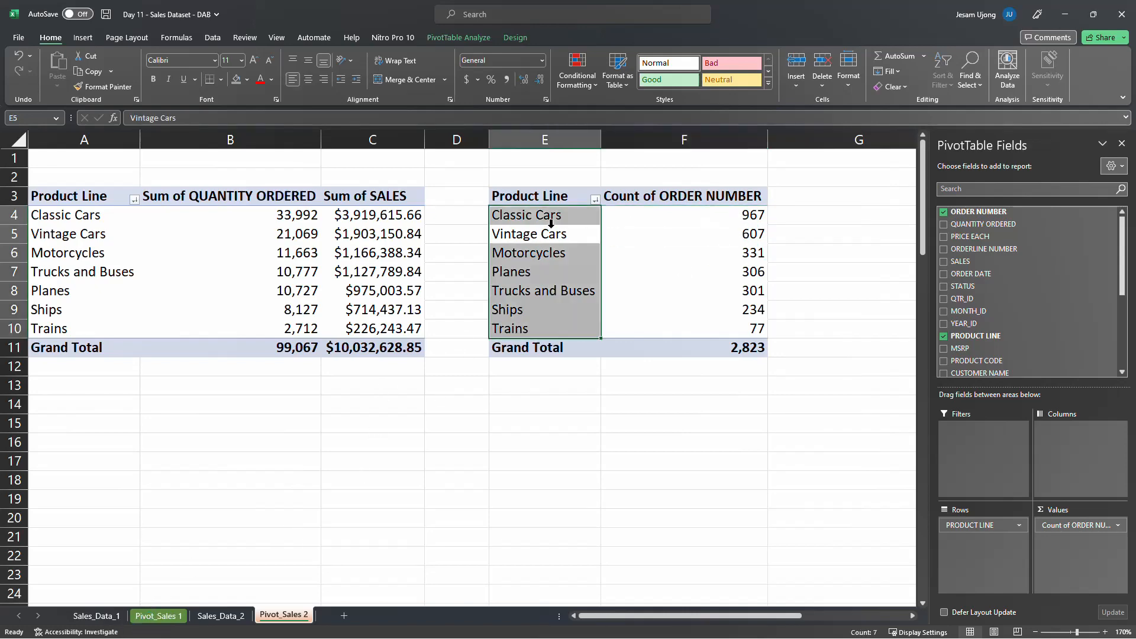
Review the Region column on Sales_Data_1 and the sales, quantity ordered and status columns on Sales_Data_2
click(95, 616)
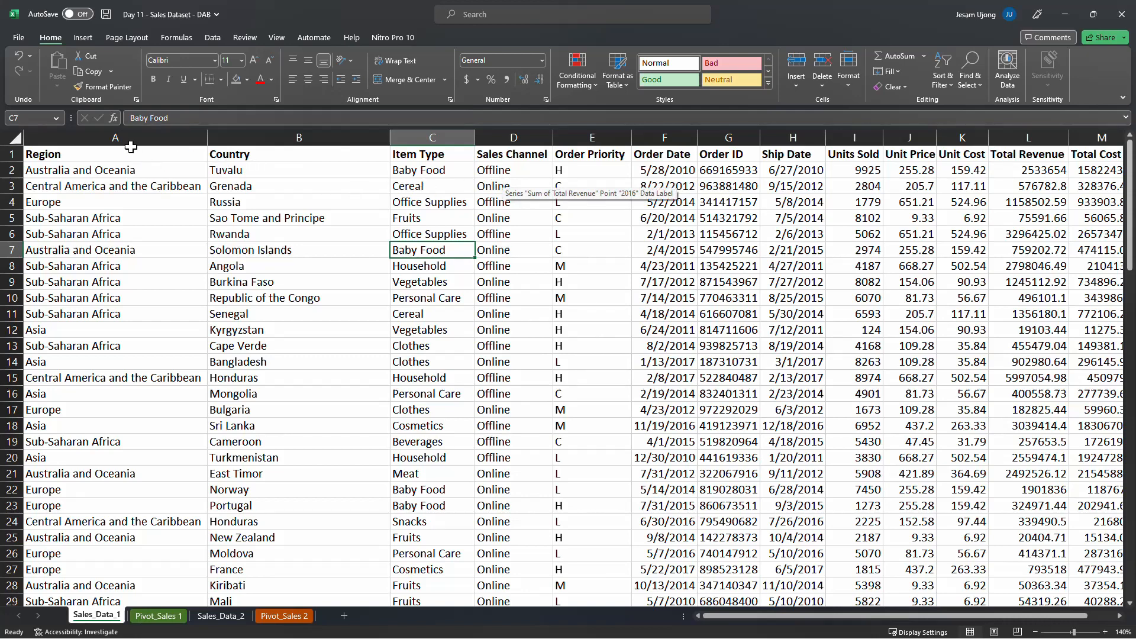
click(94, 168)
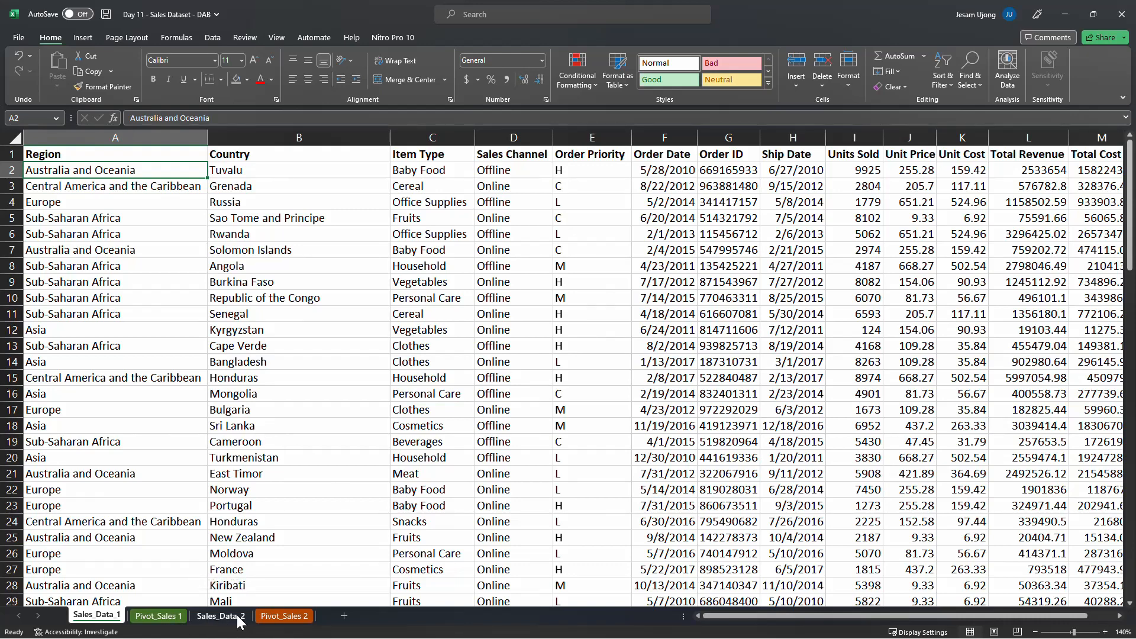
key(alt+Tab)
click(220, 616)
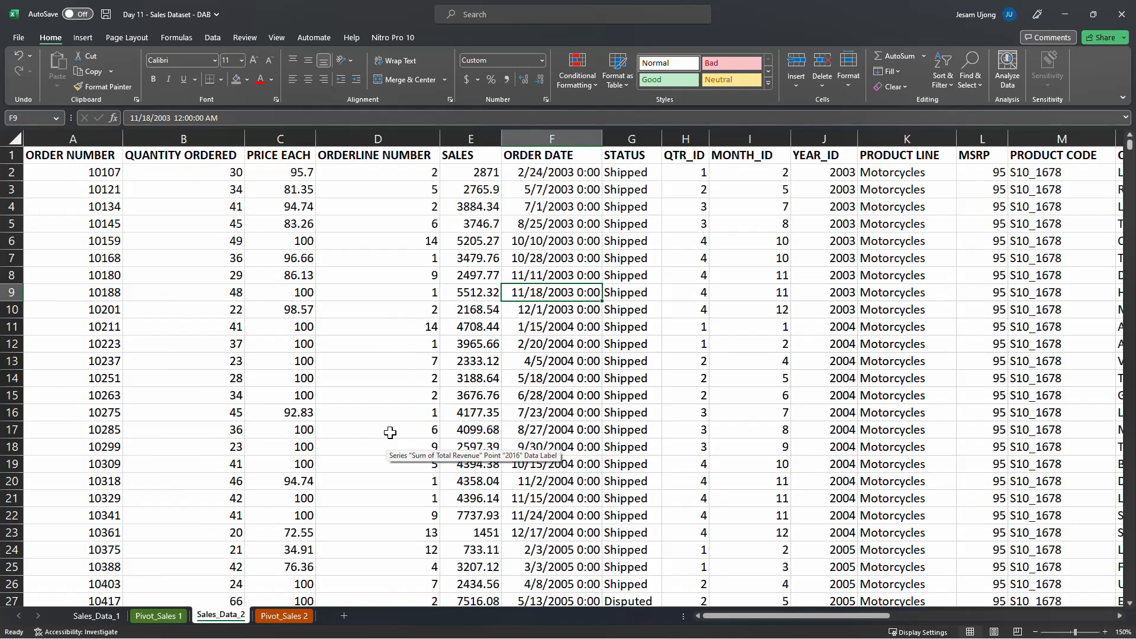
click(465, 395)
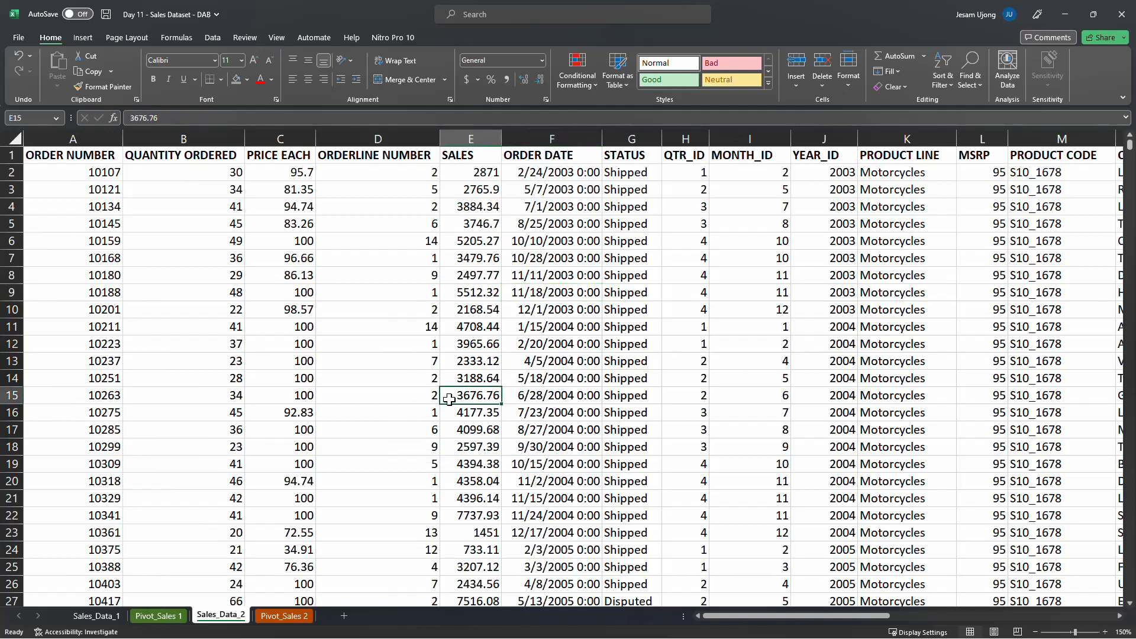
click(219, 243)
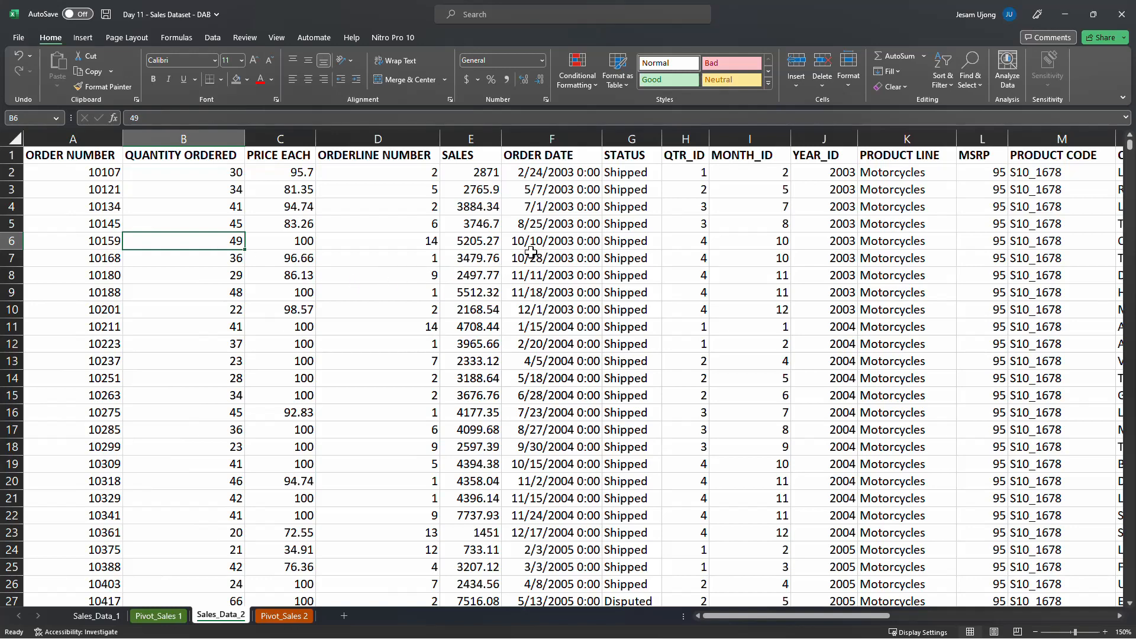
click(632, 223)
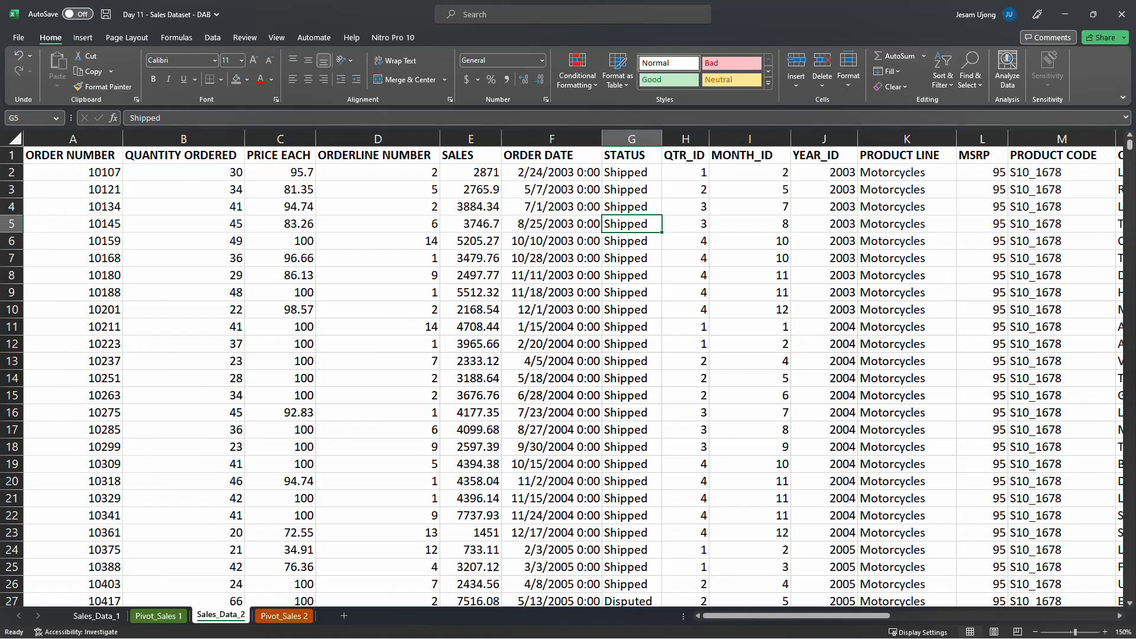
key(alt+Tab)
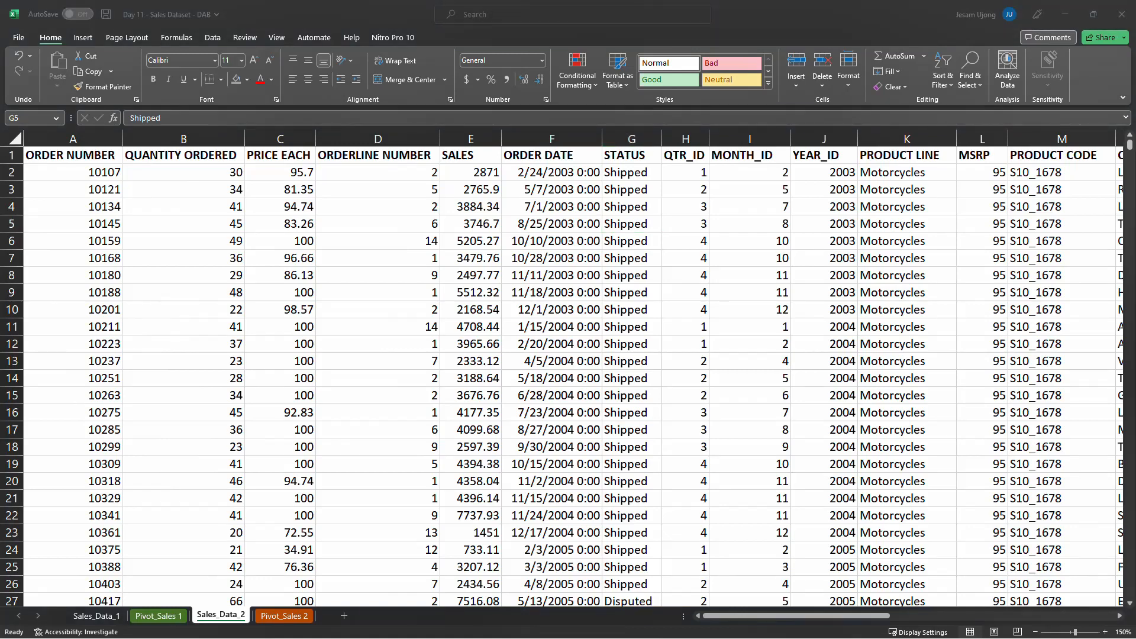